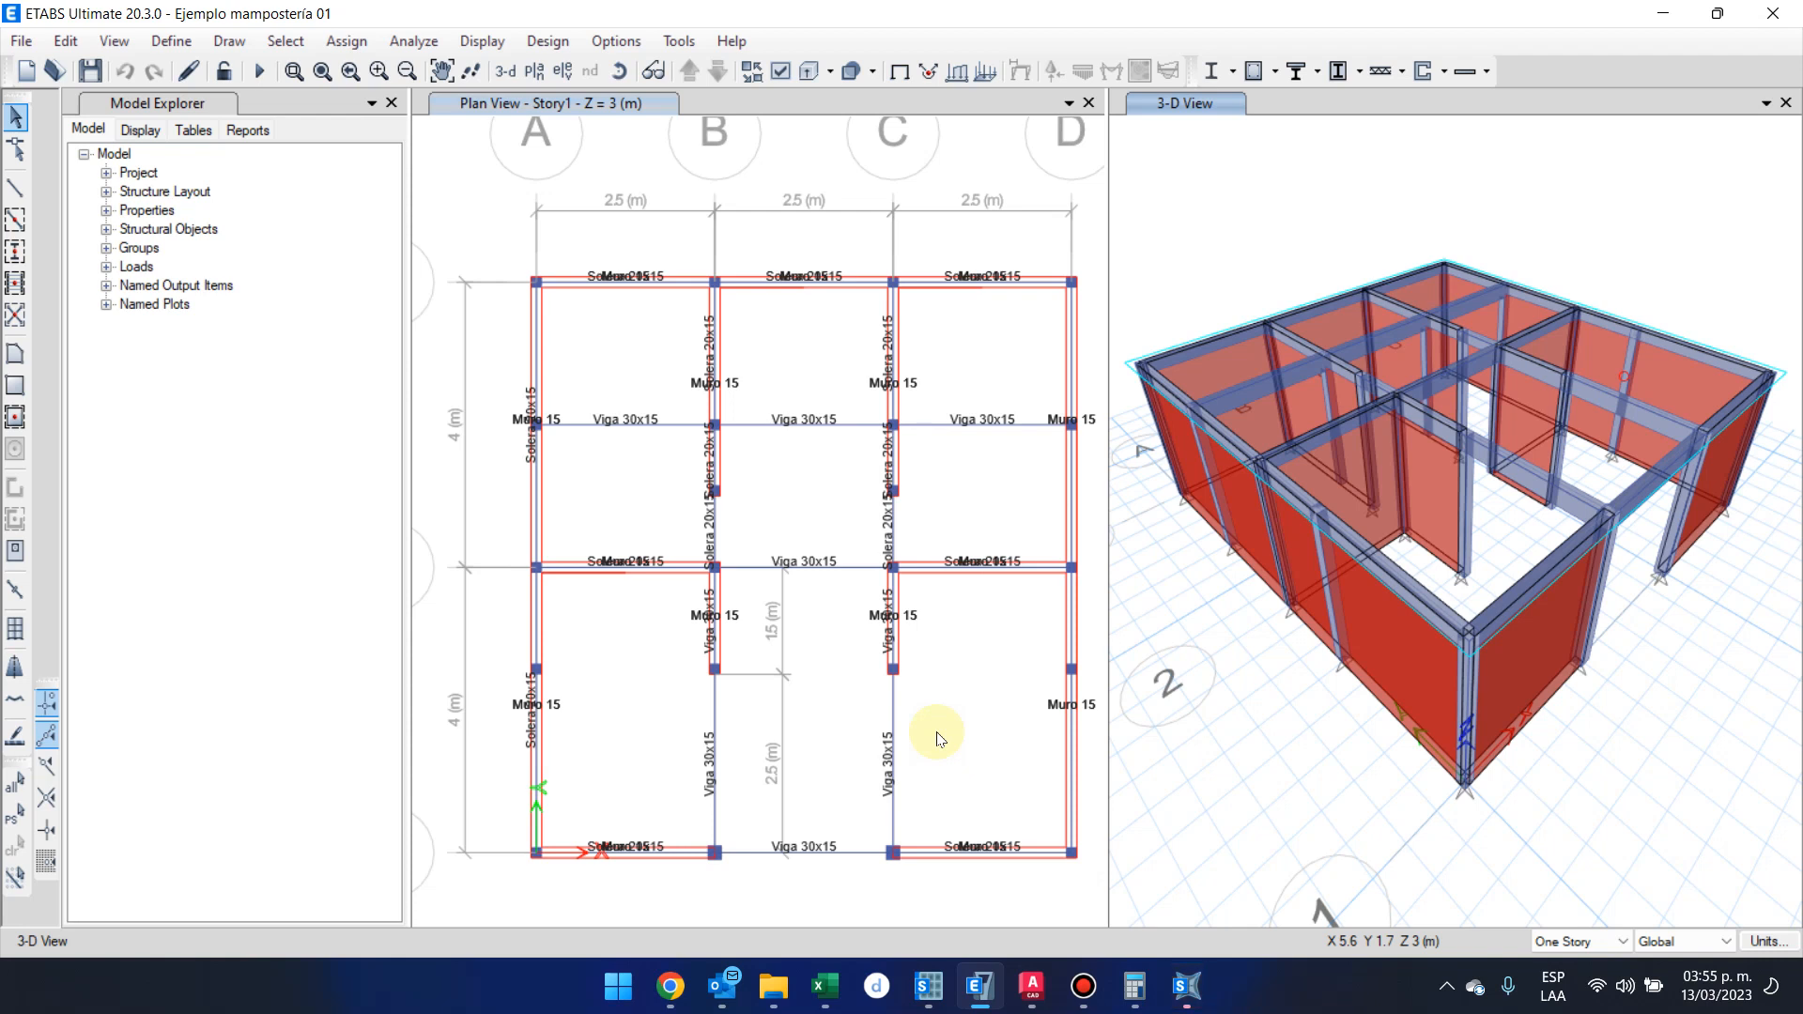
left_click(1083, 986)
left_click(1097, 986)
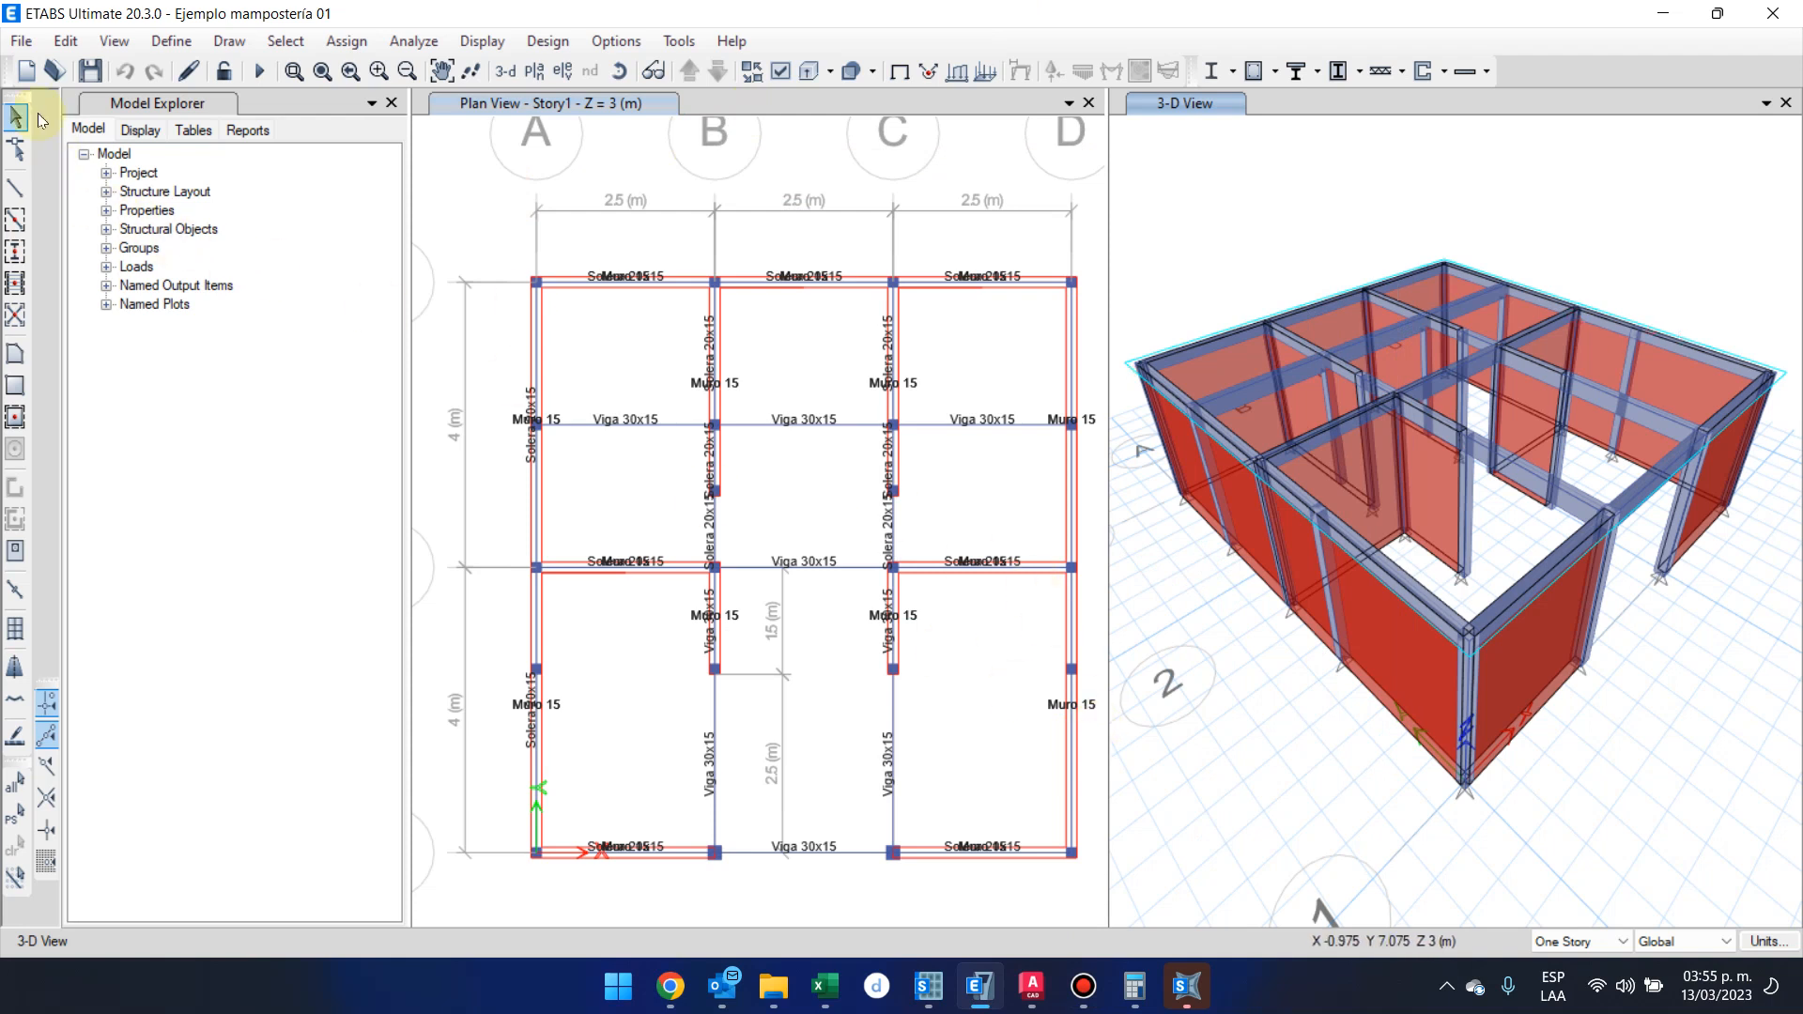
Review the definition of the Losa 10cm slab section and close it without changes
left_click(167, 41)
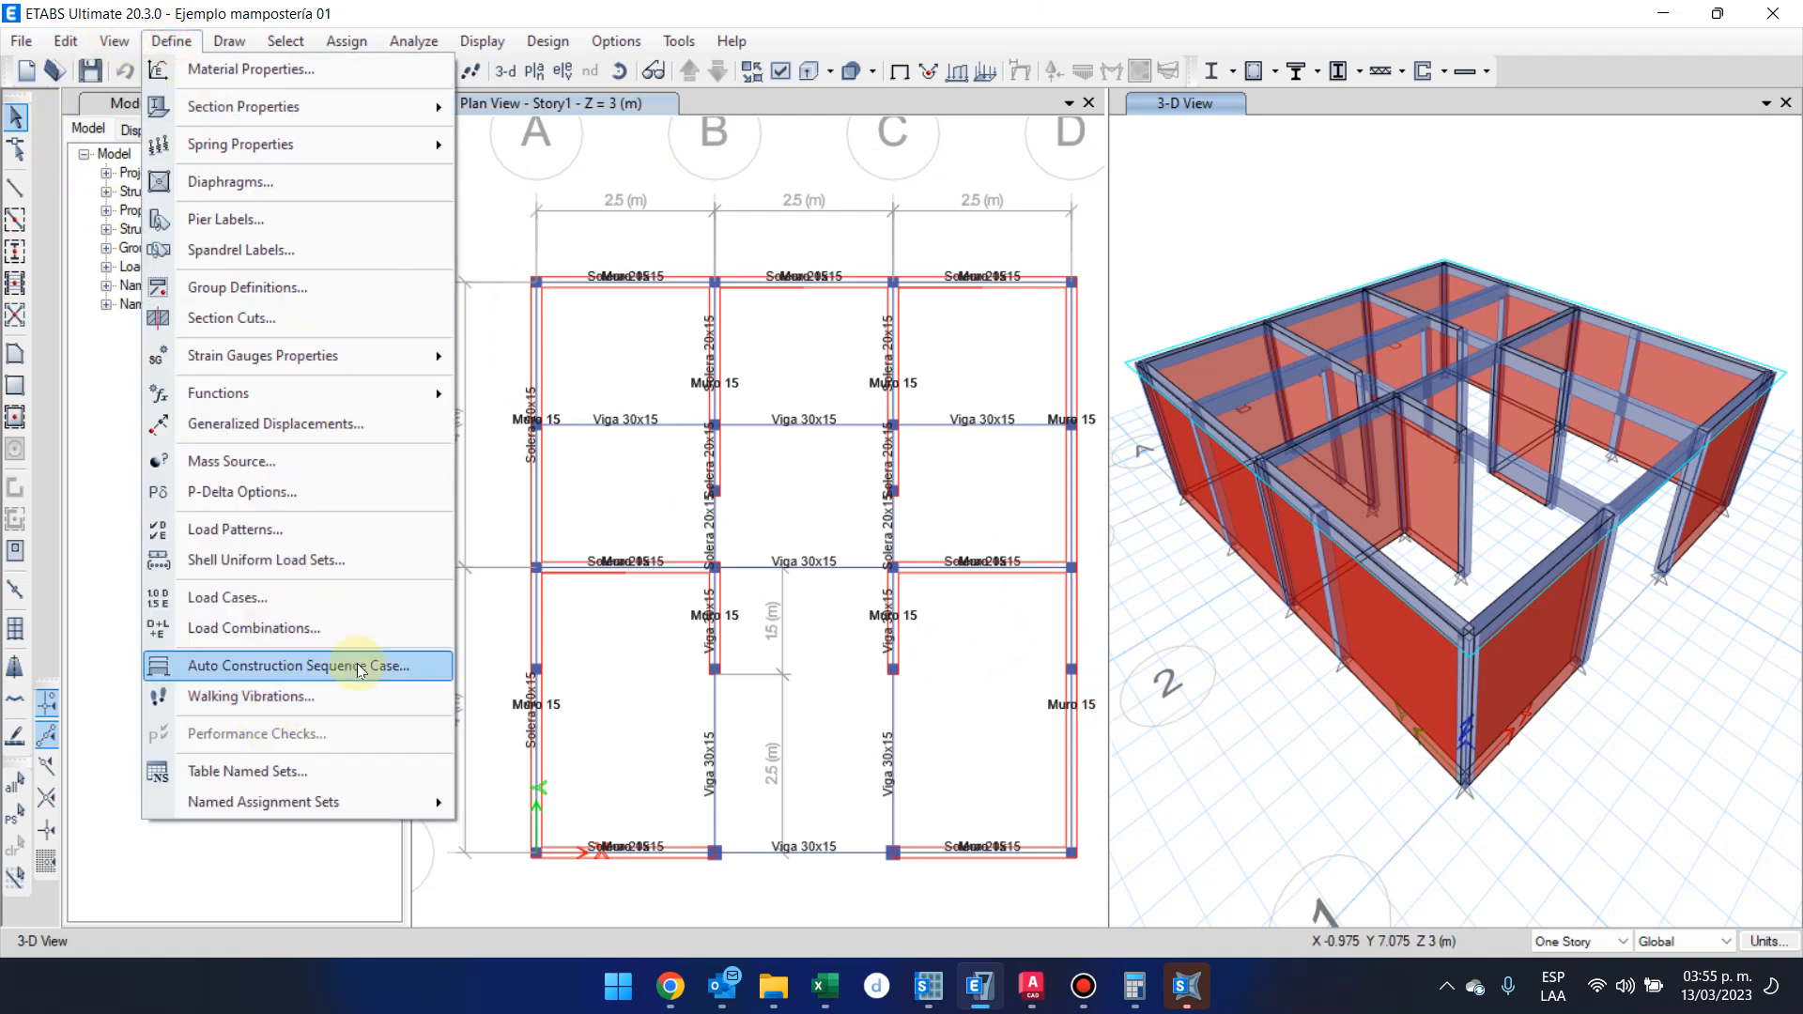
mouse_move(413, 107)
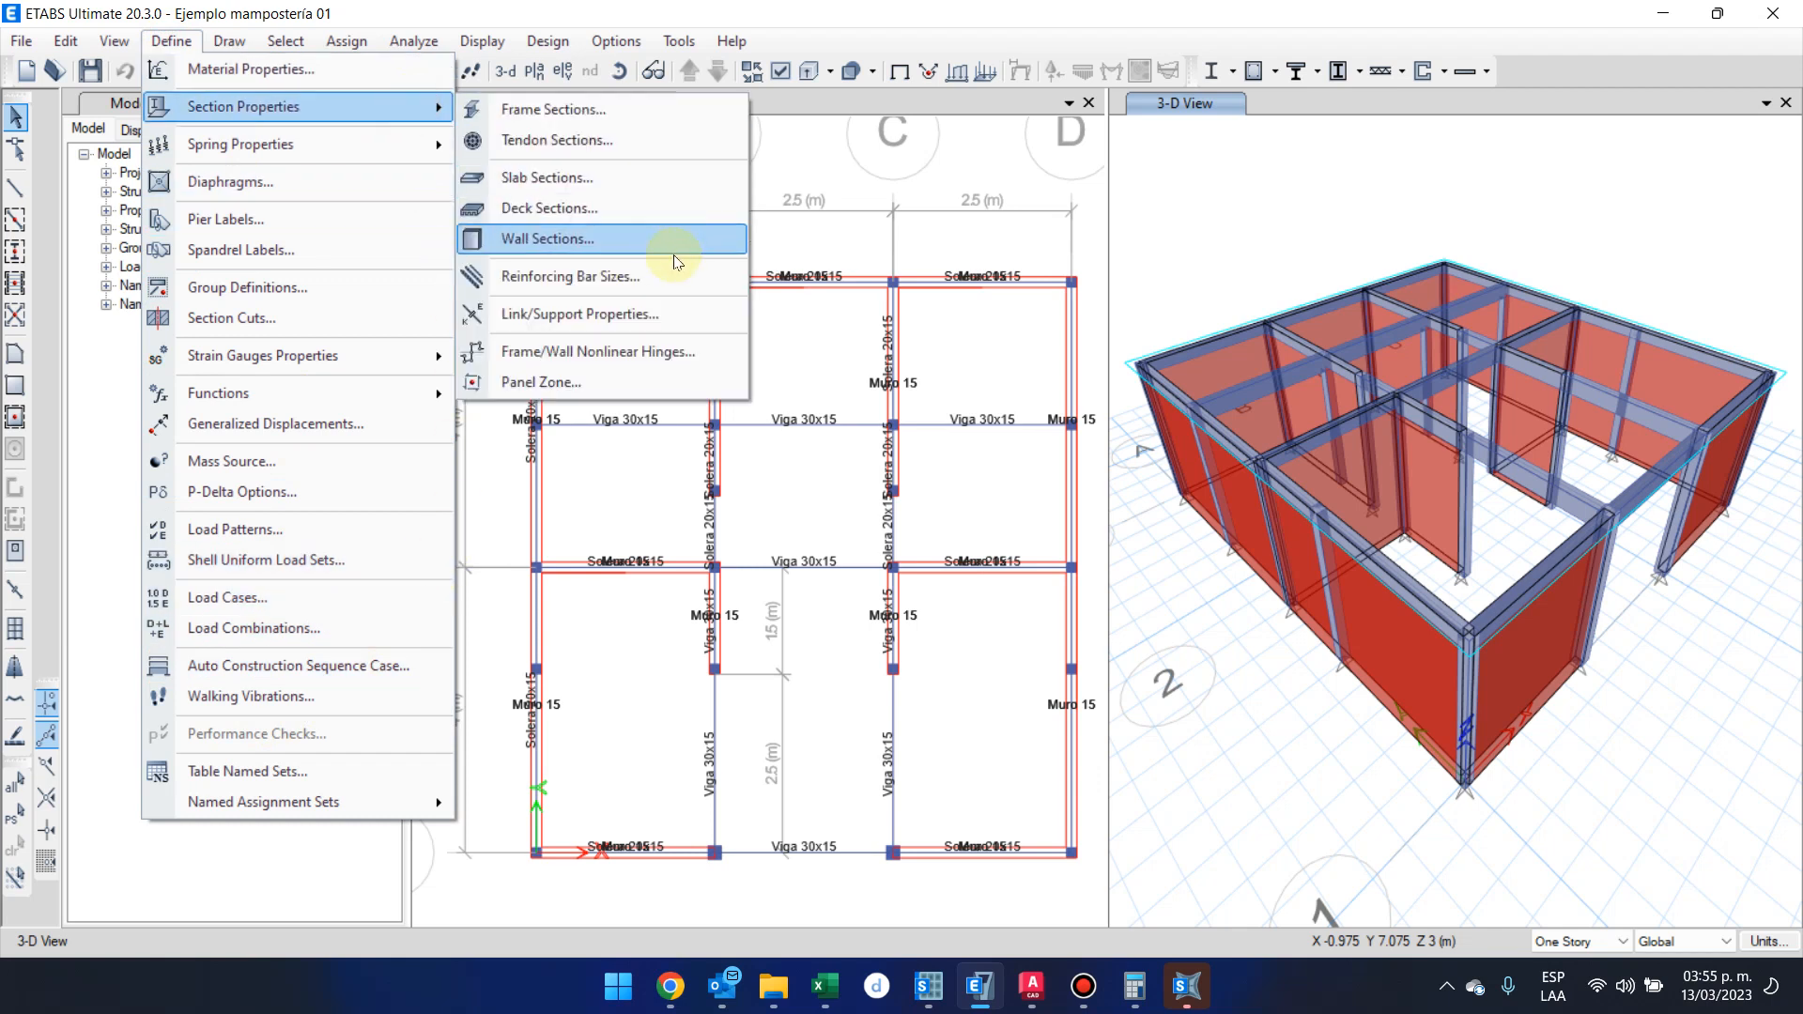
left_click(704, 177)
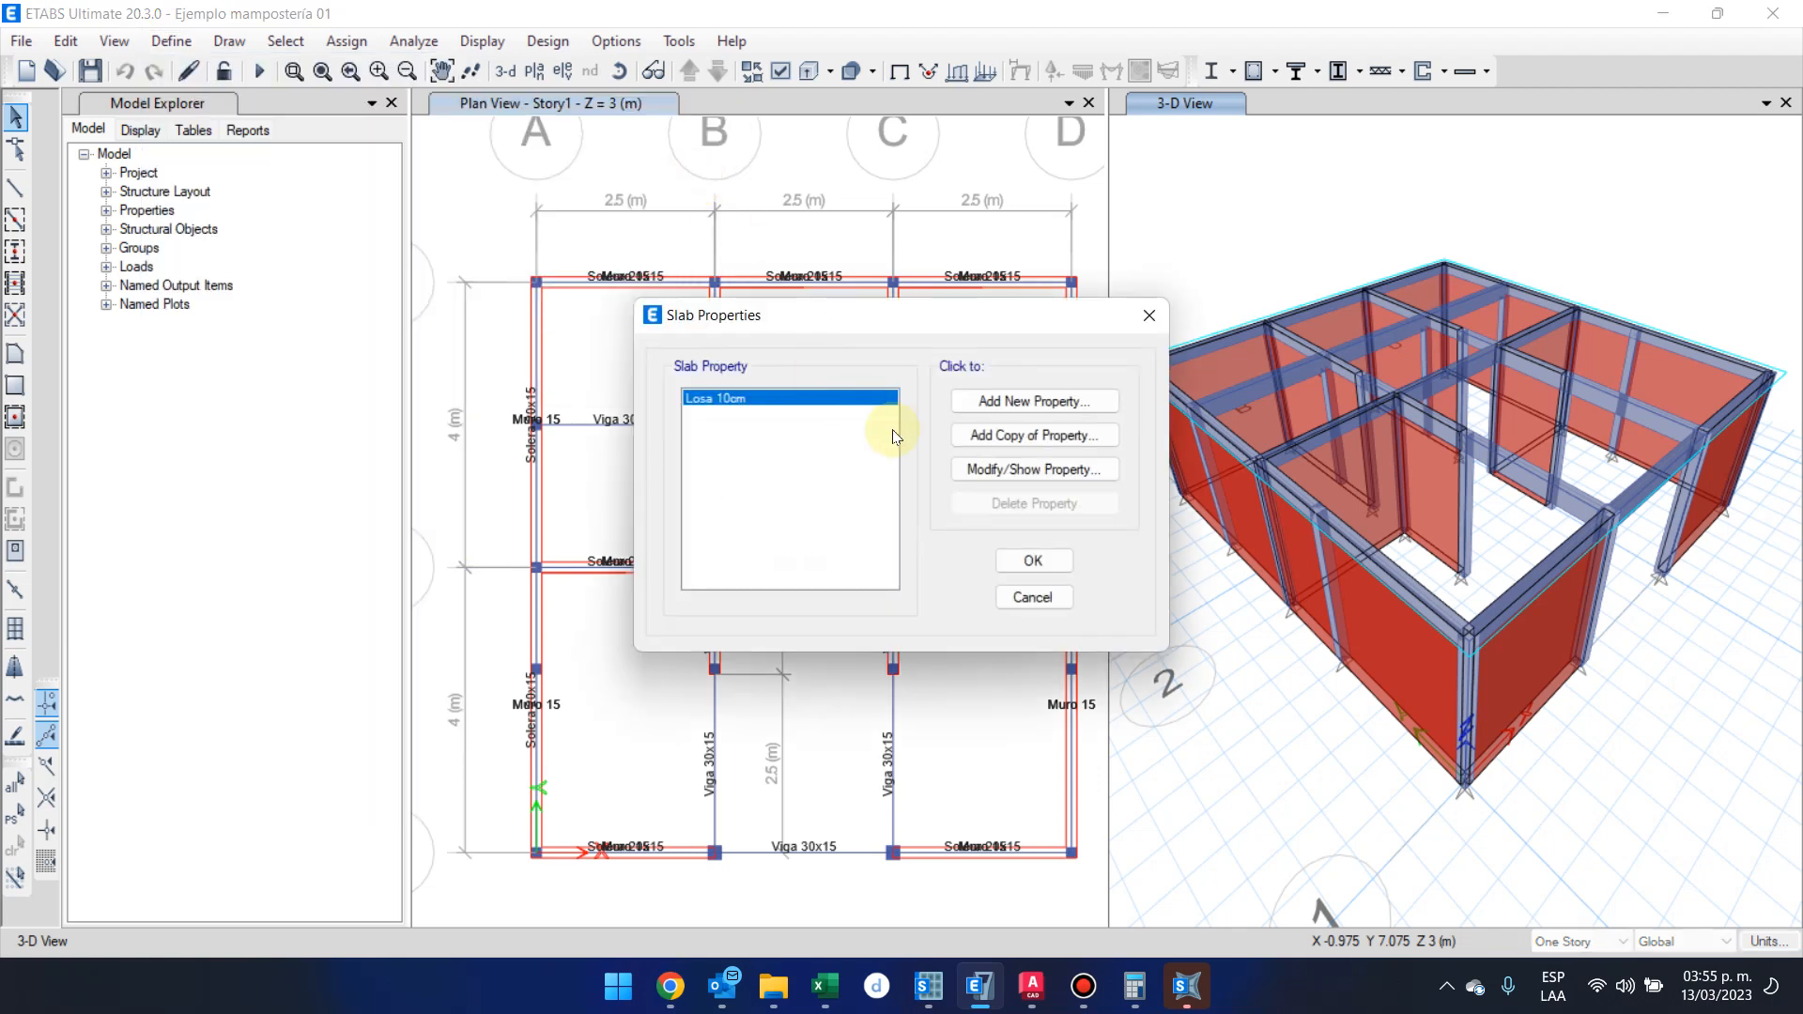
left_click(1030, 475)
left_click(965, 761)
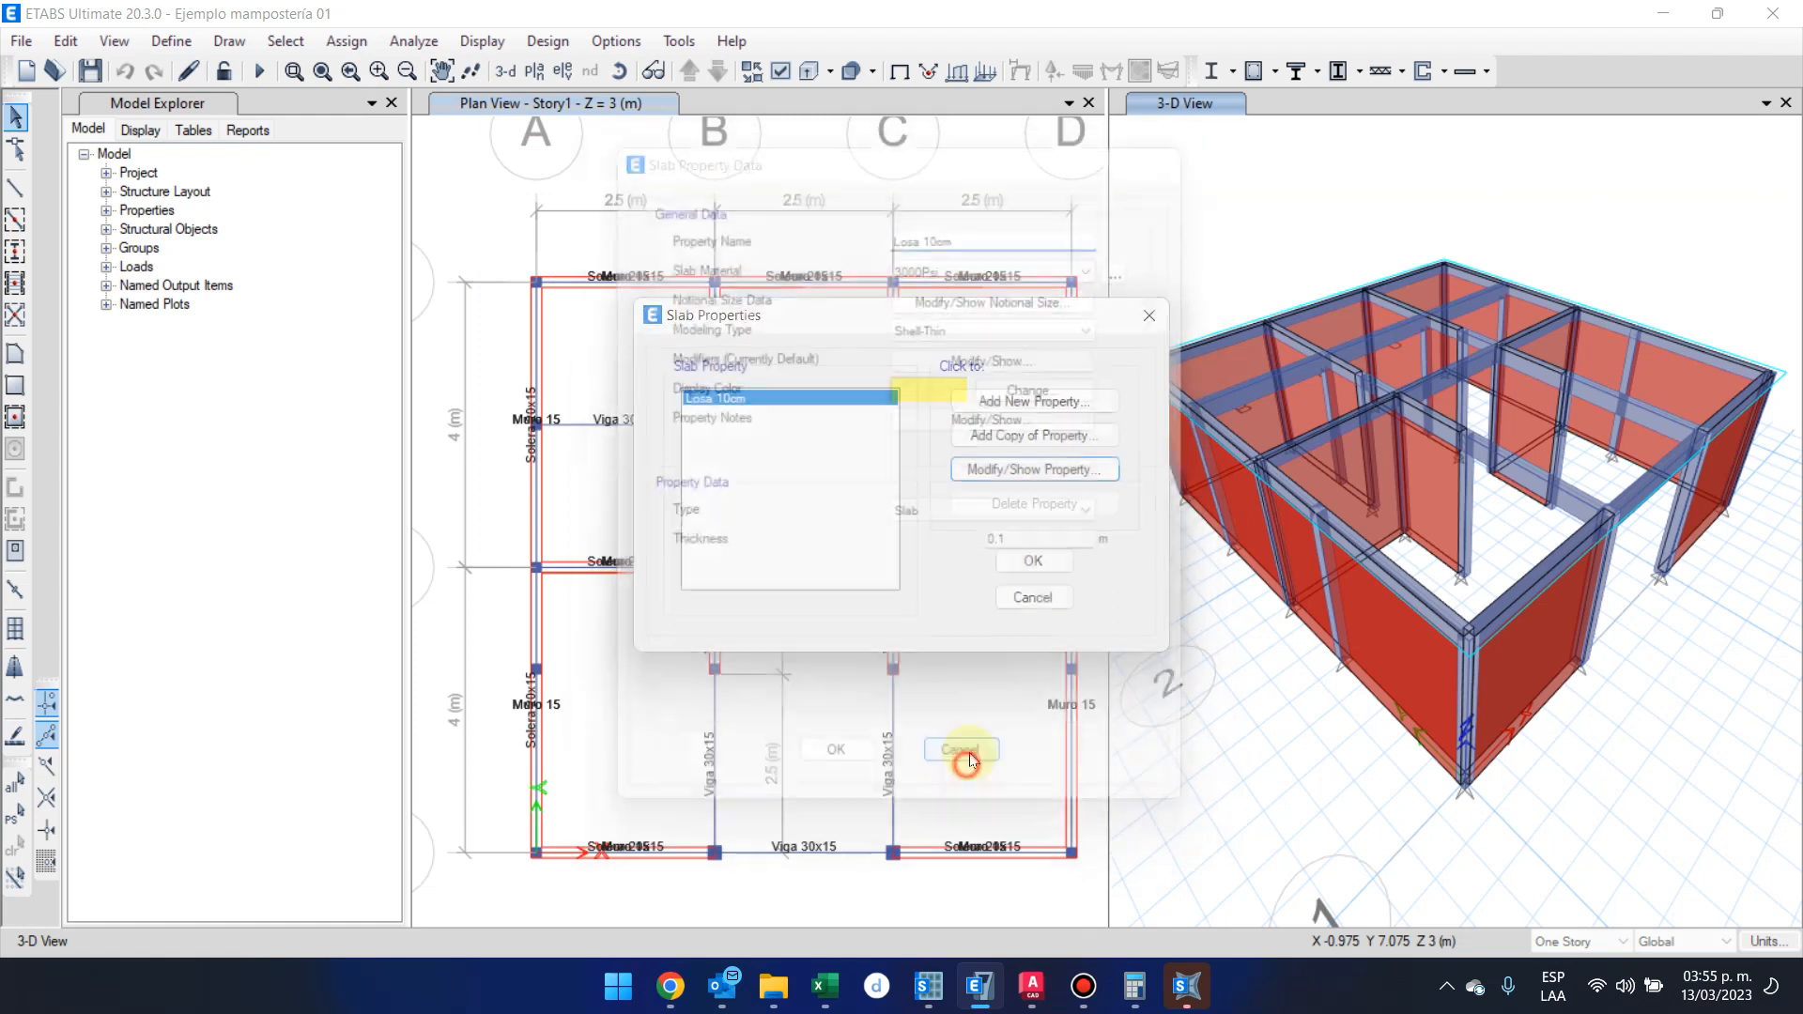
left_click(1034, 593)
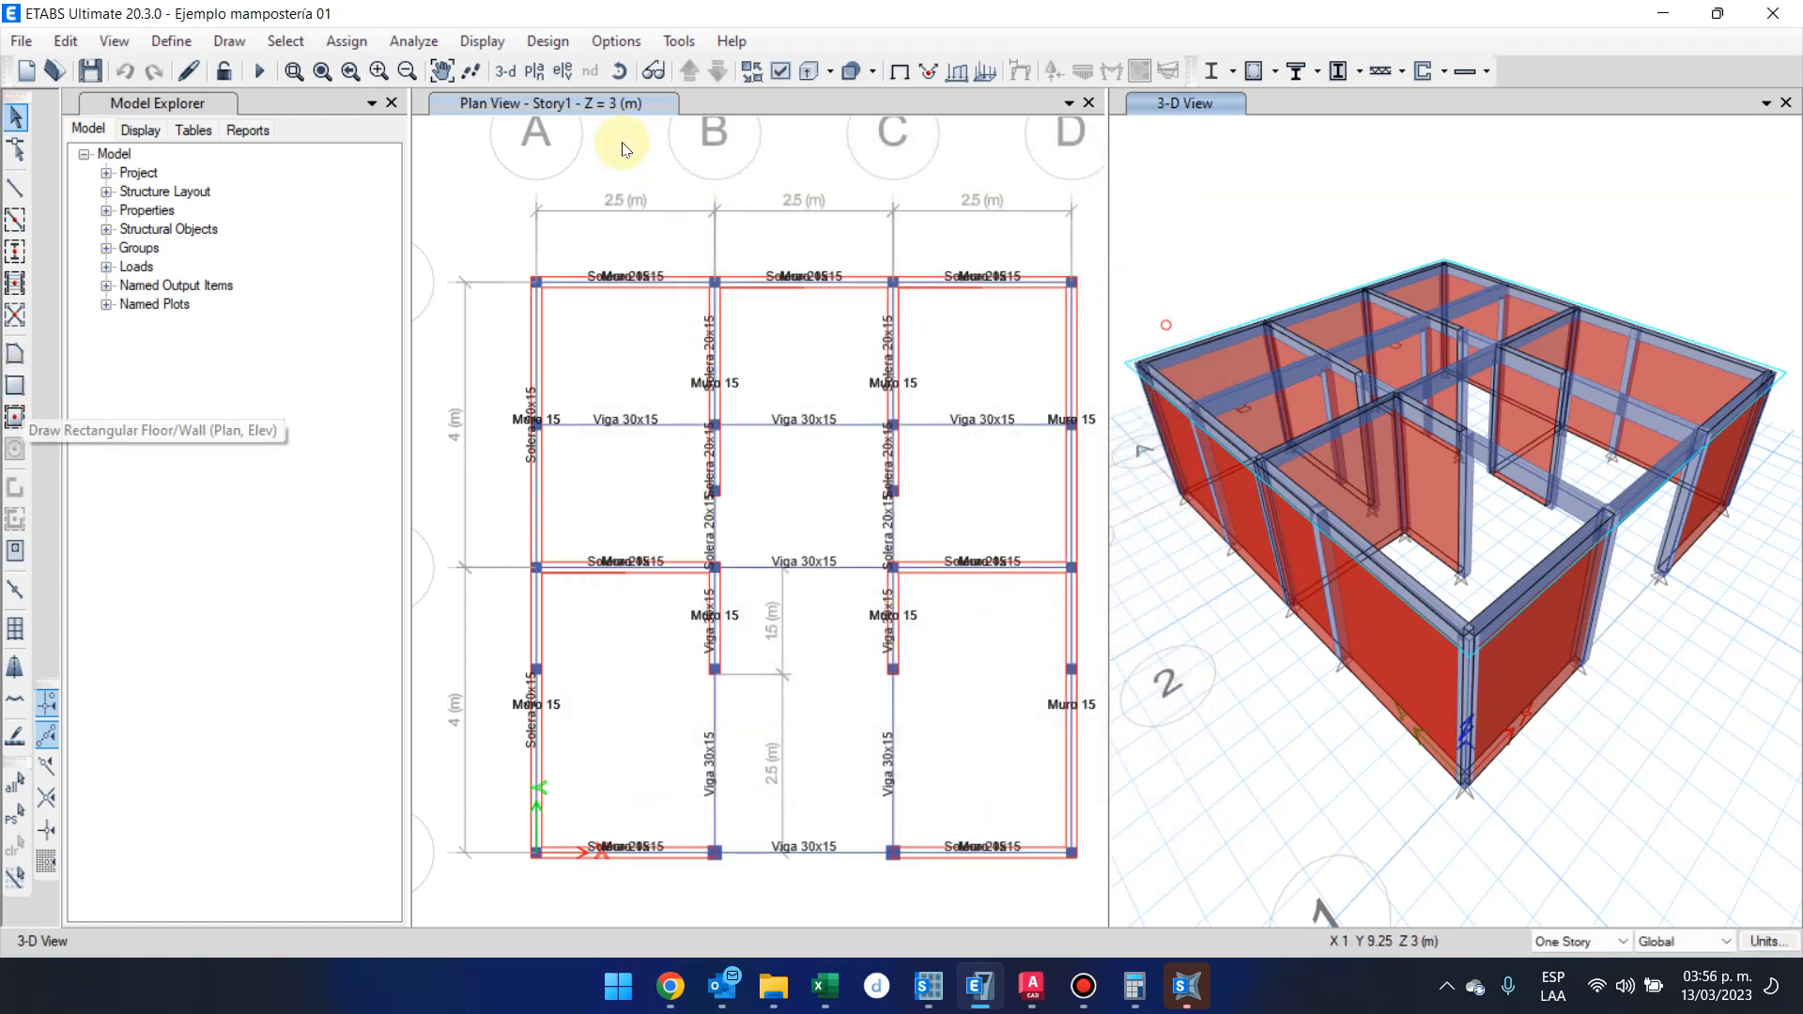
left_click(15, 392)
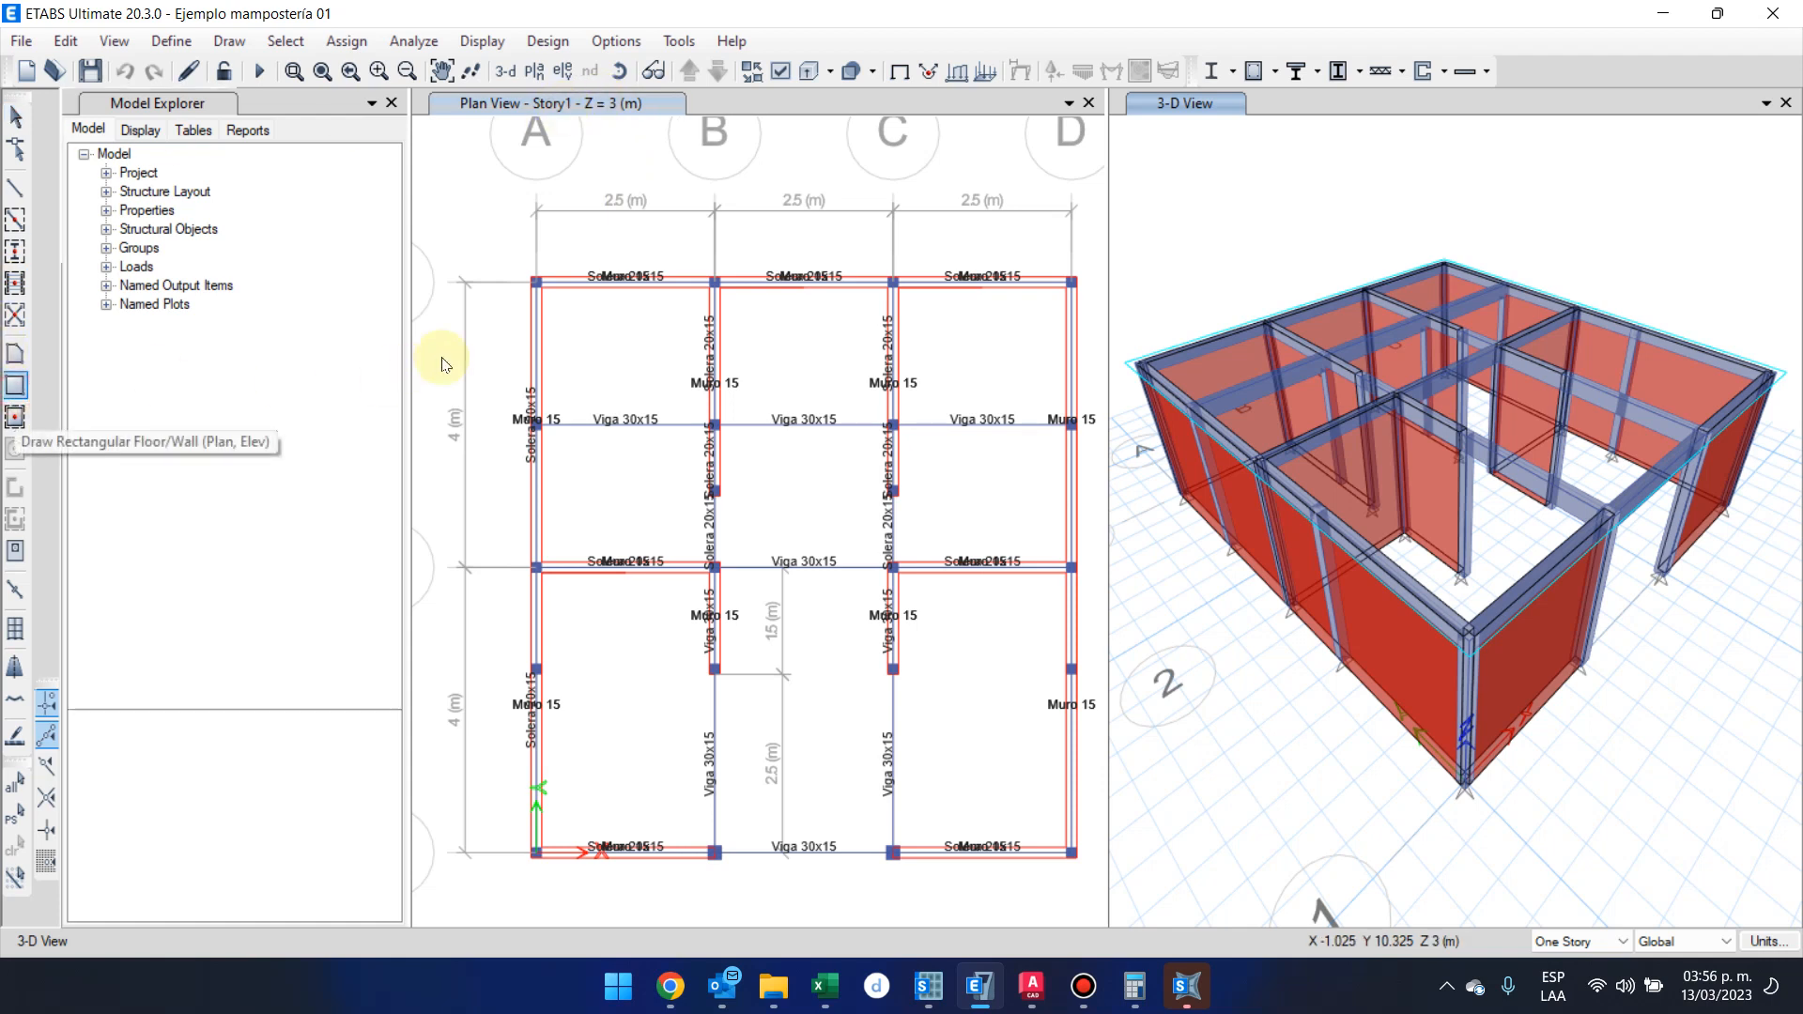
left_click(536, 281)
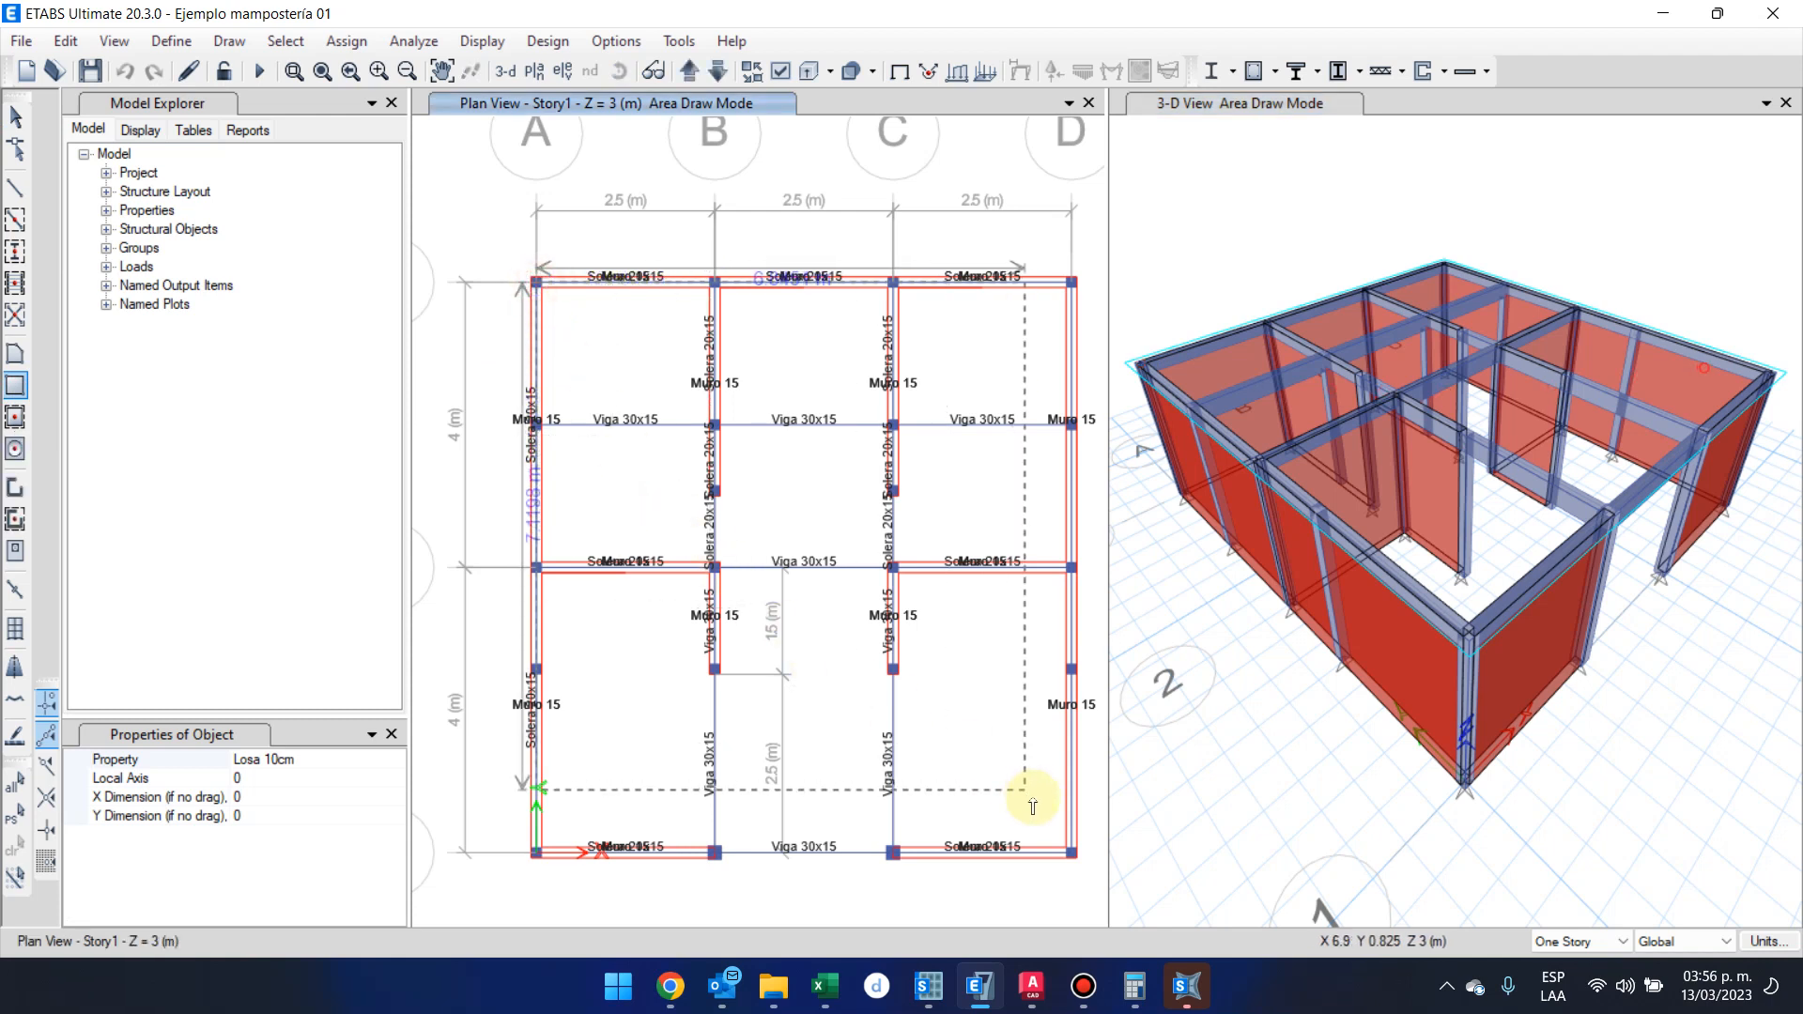
key("Escape")
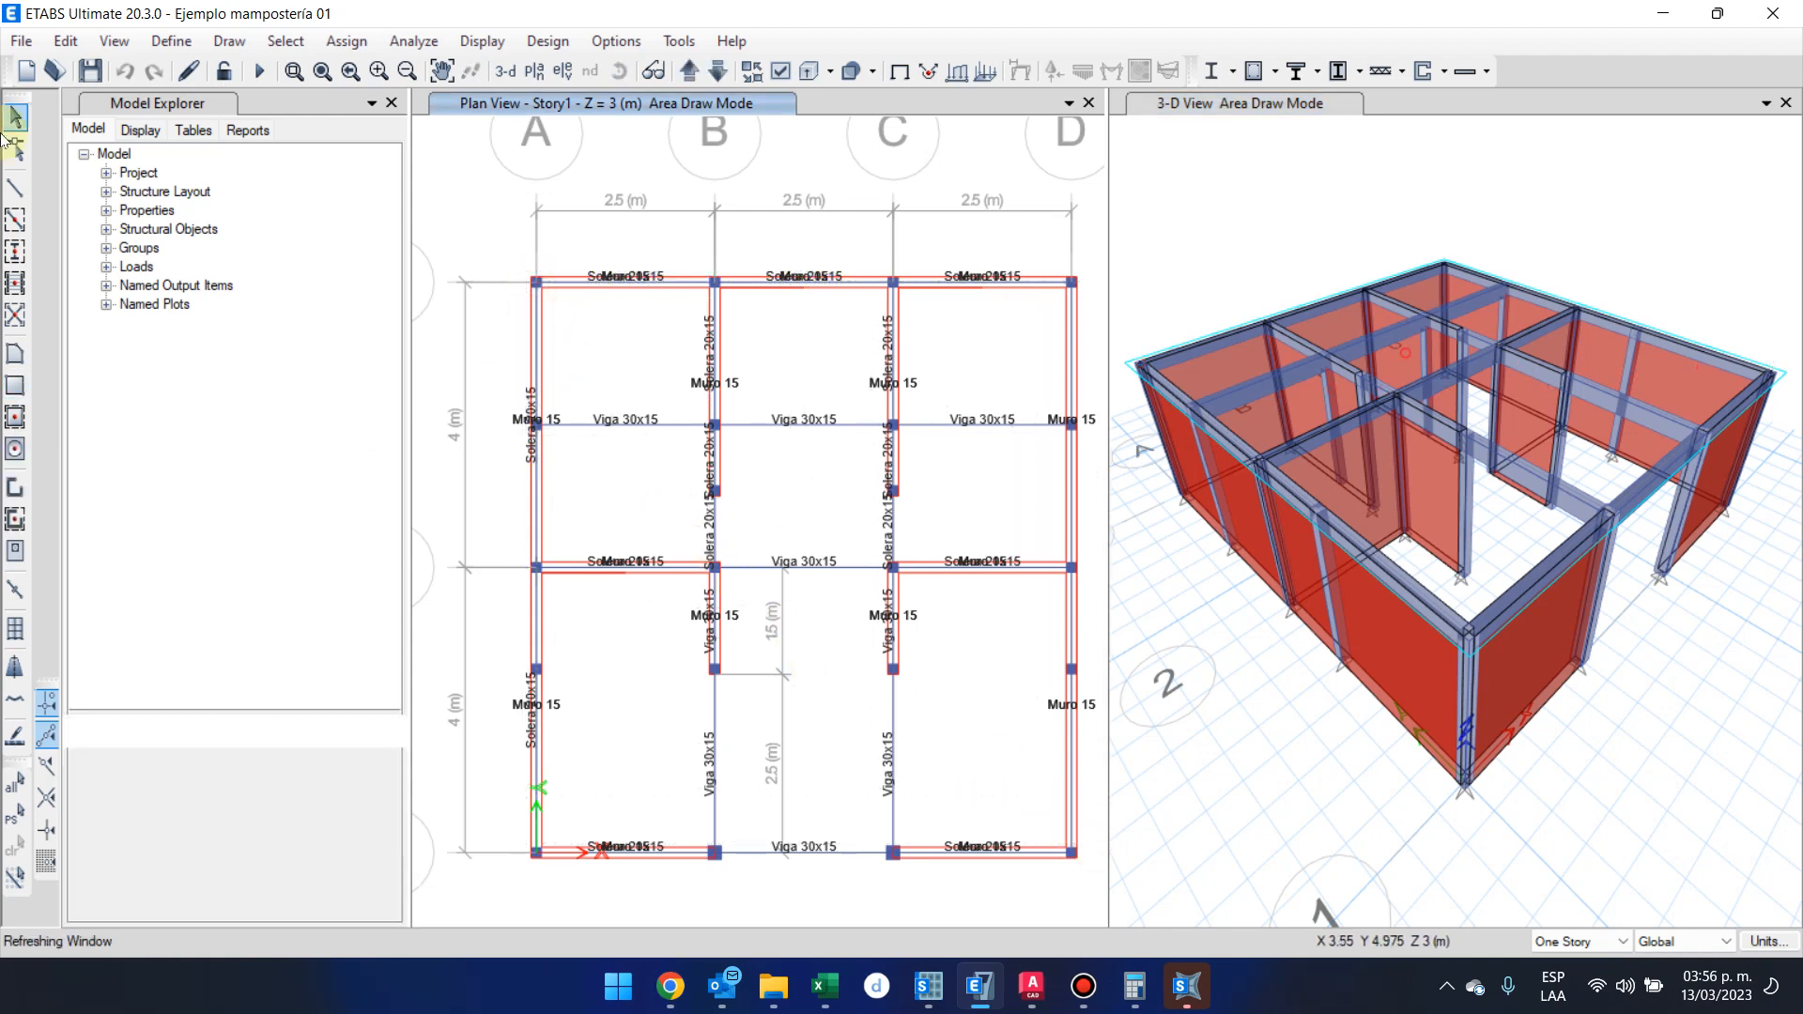
Draw a rectangular Losa 10cm slab over the whole Story1 plan, from grid point A-3 to the opposite corner on grid D
left_click(21, 389)
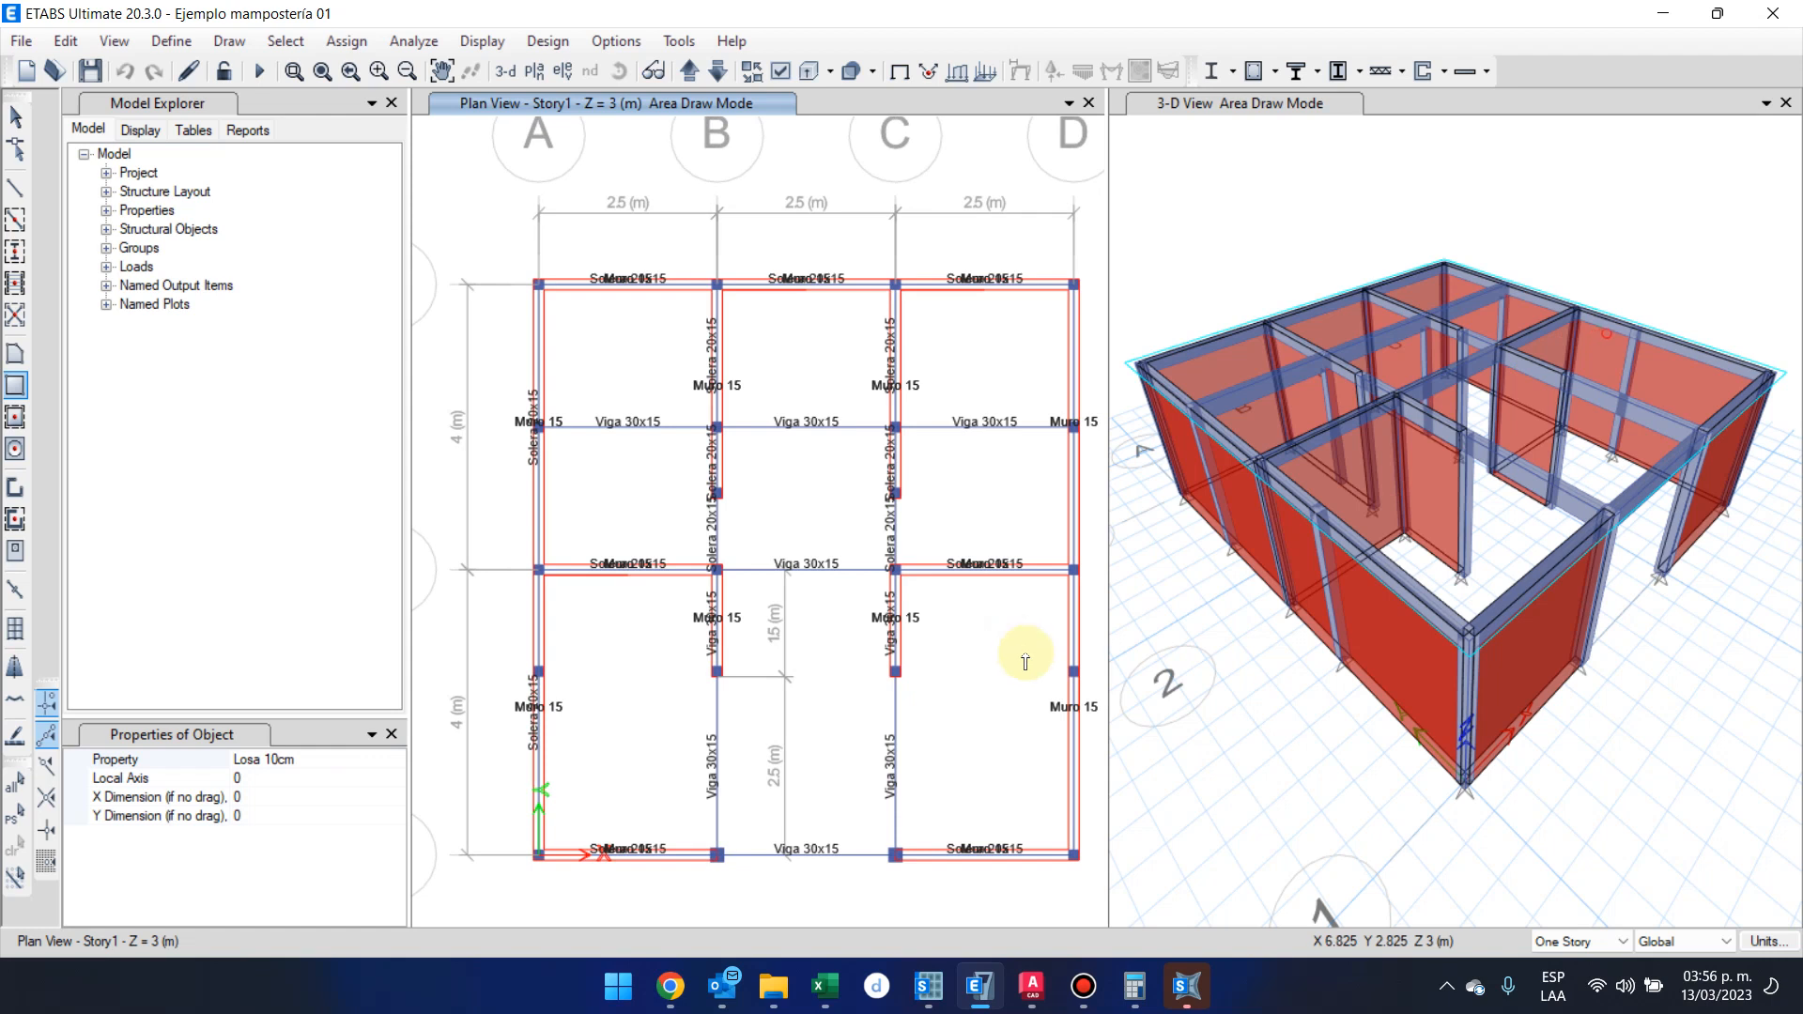
left_click(539, 283)
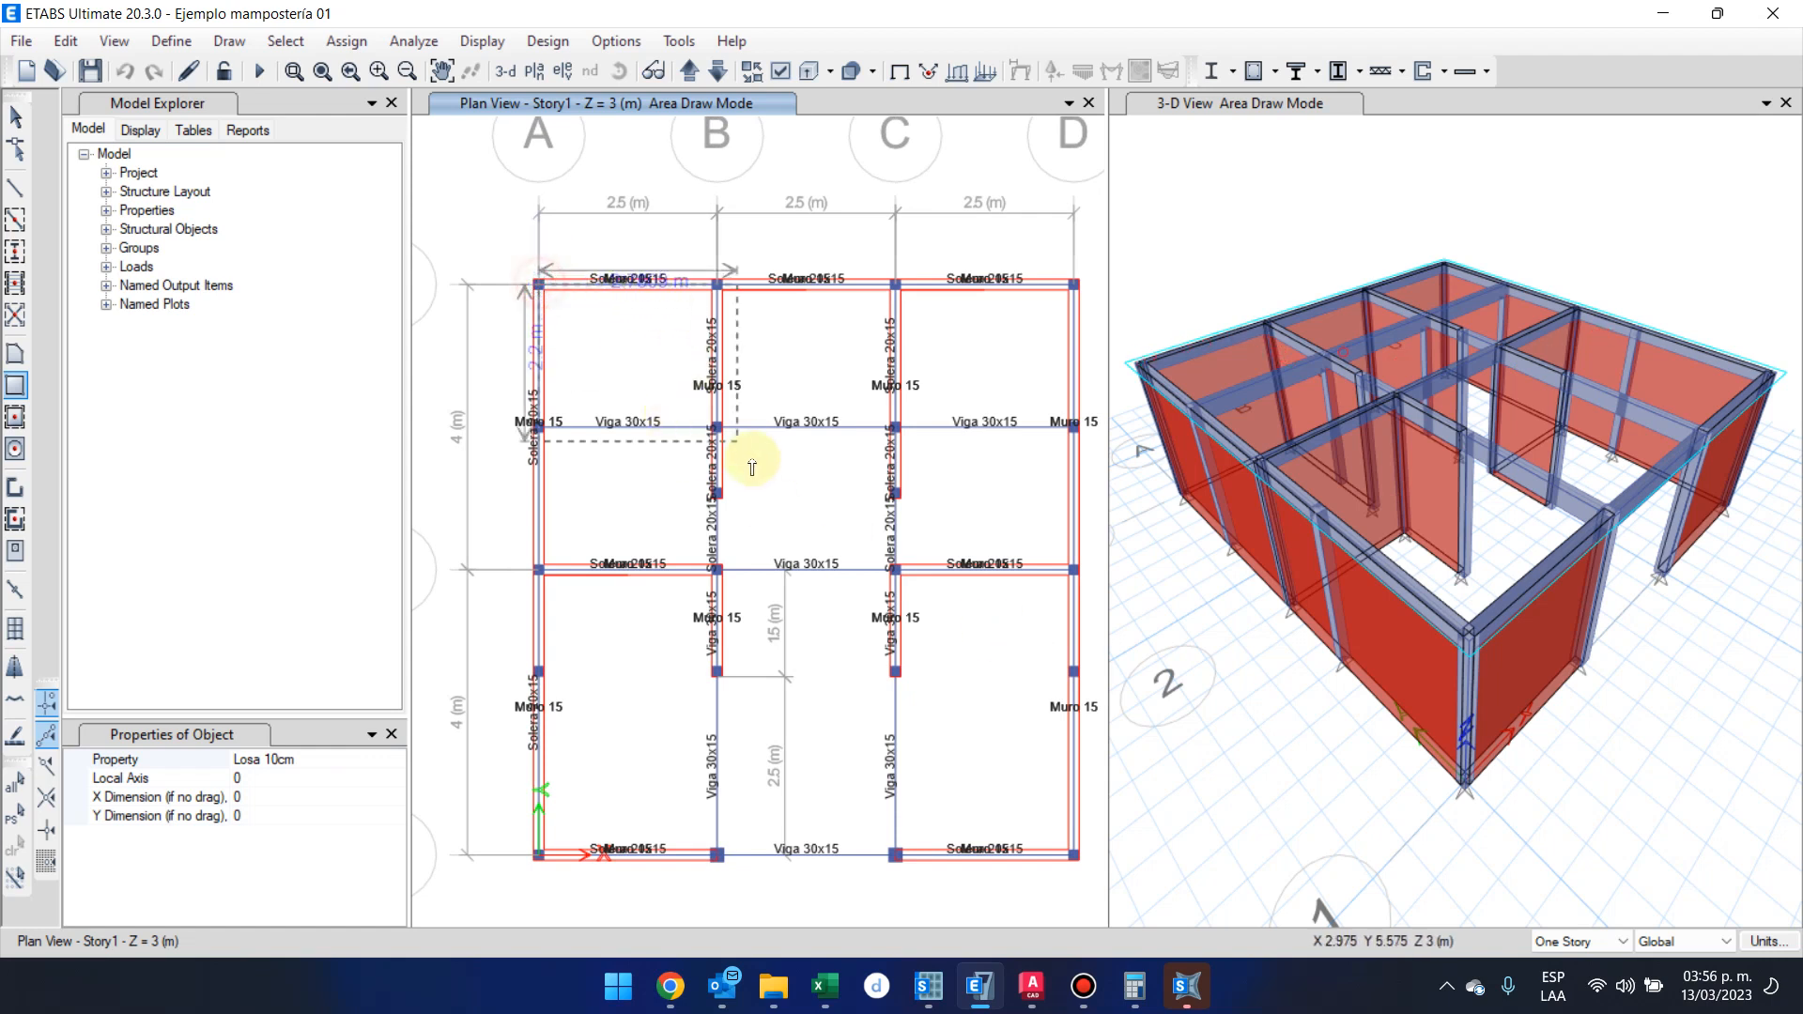
left_click(1077, 861)
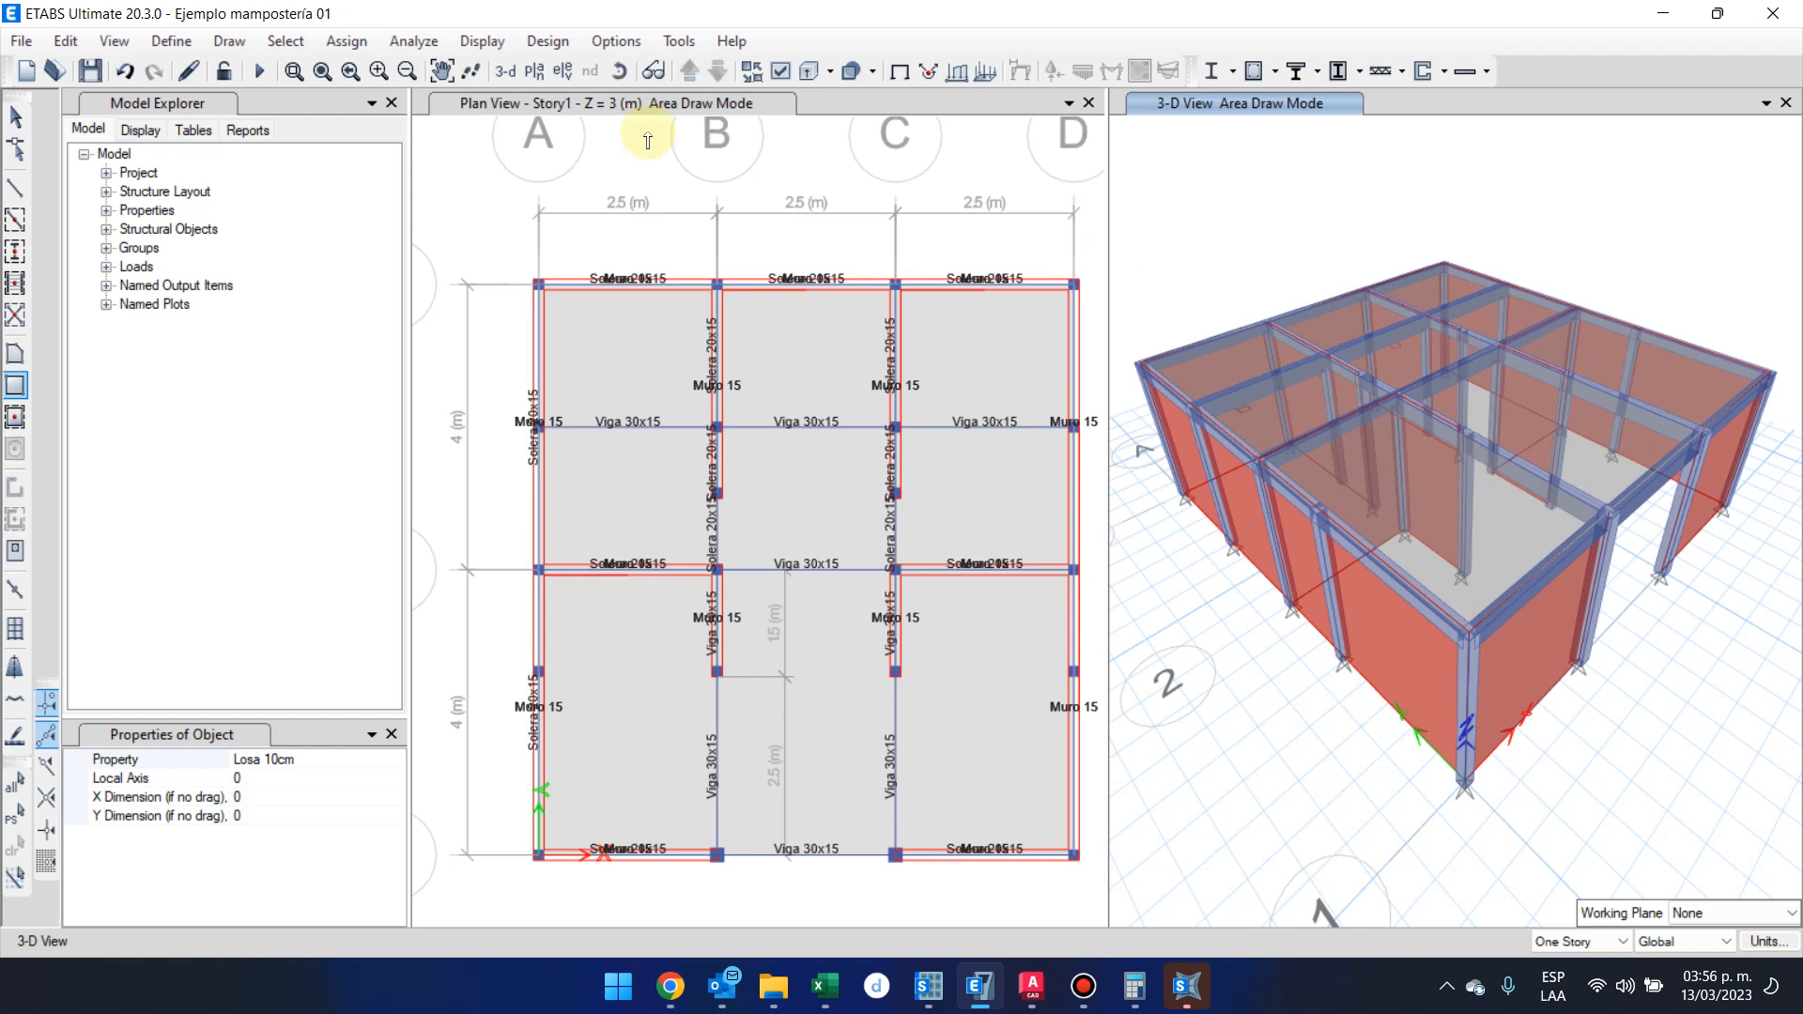
left_click(15, 116)
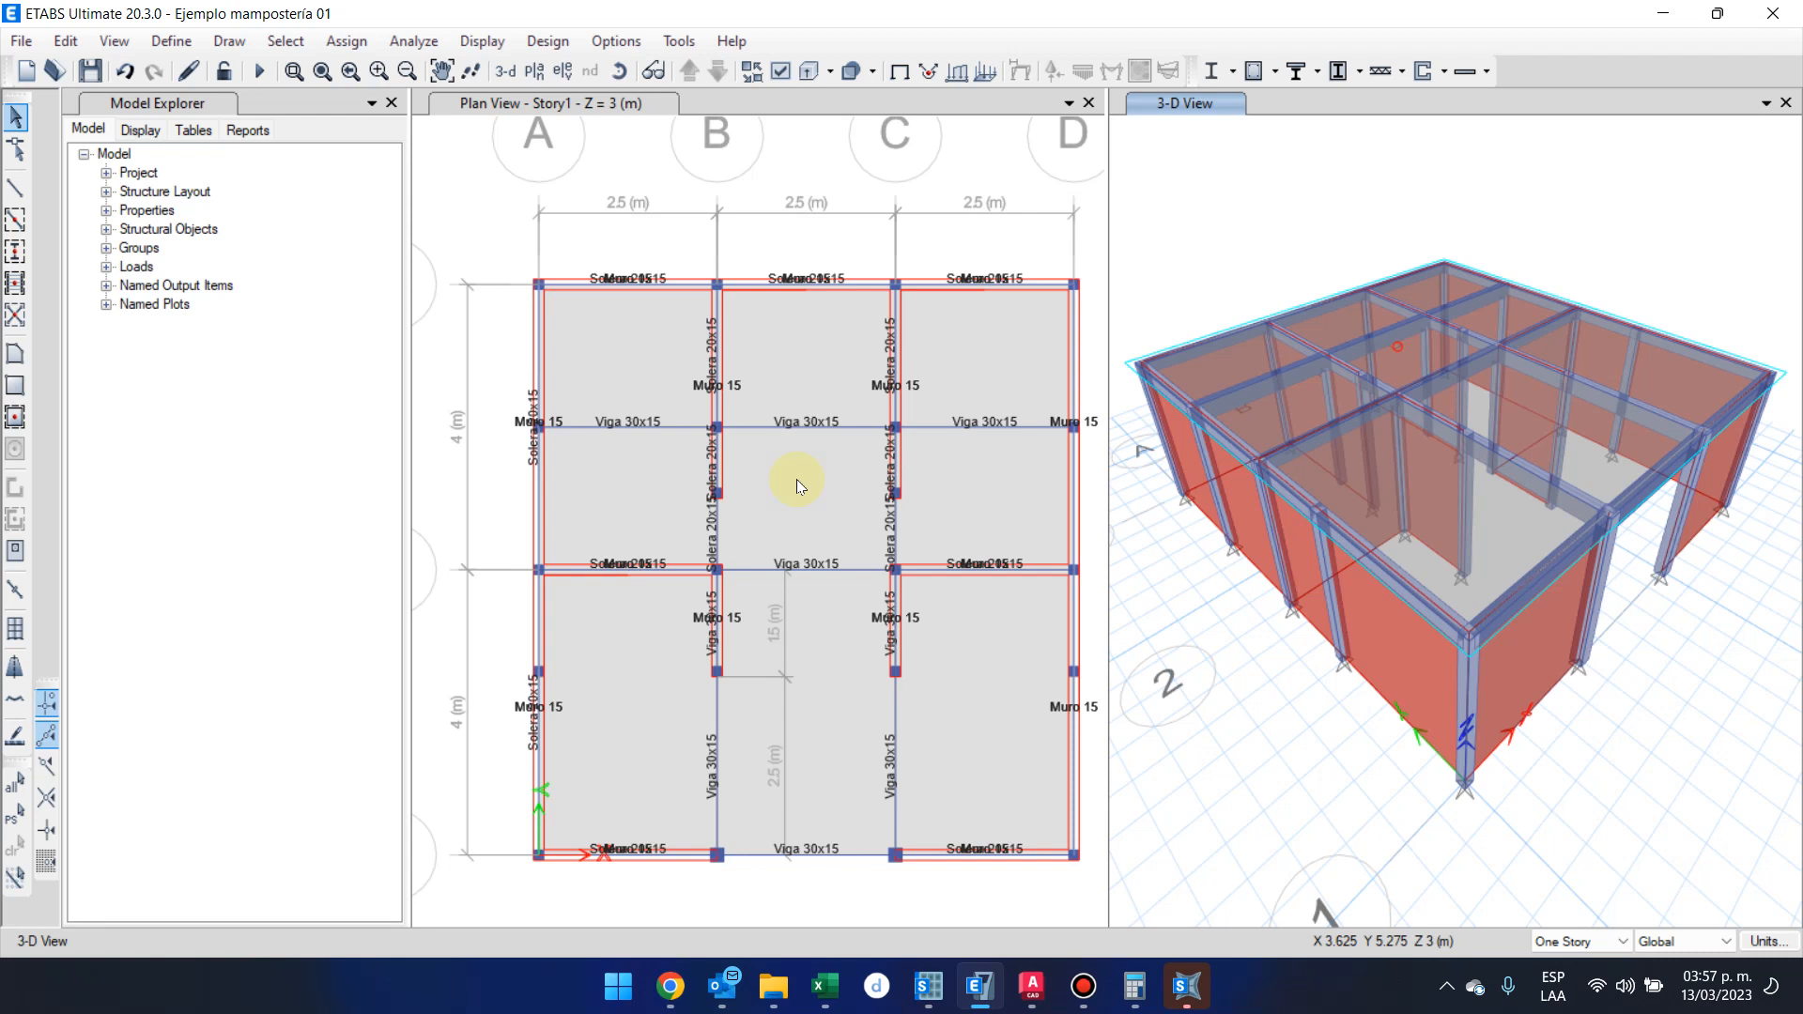
Set the model's consistent units to kgf for force and m for length, and save the model
left_click(1783, 941)
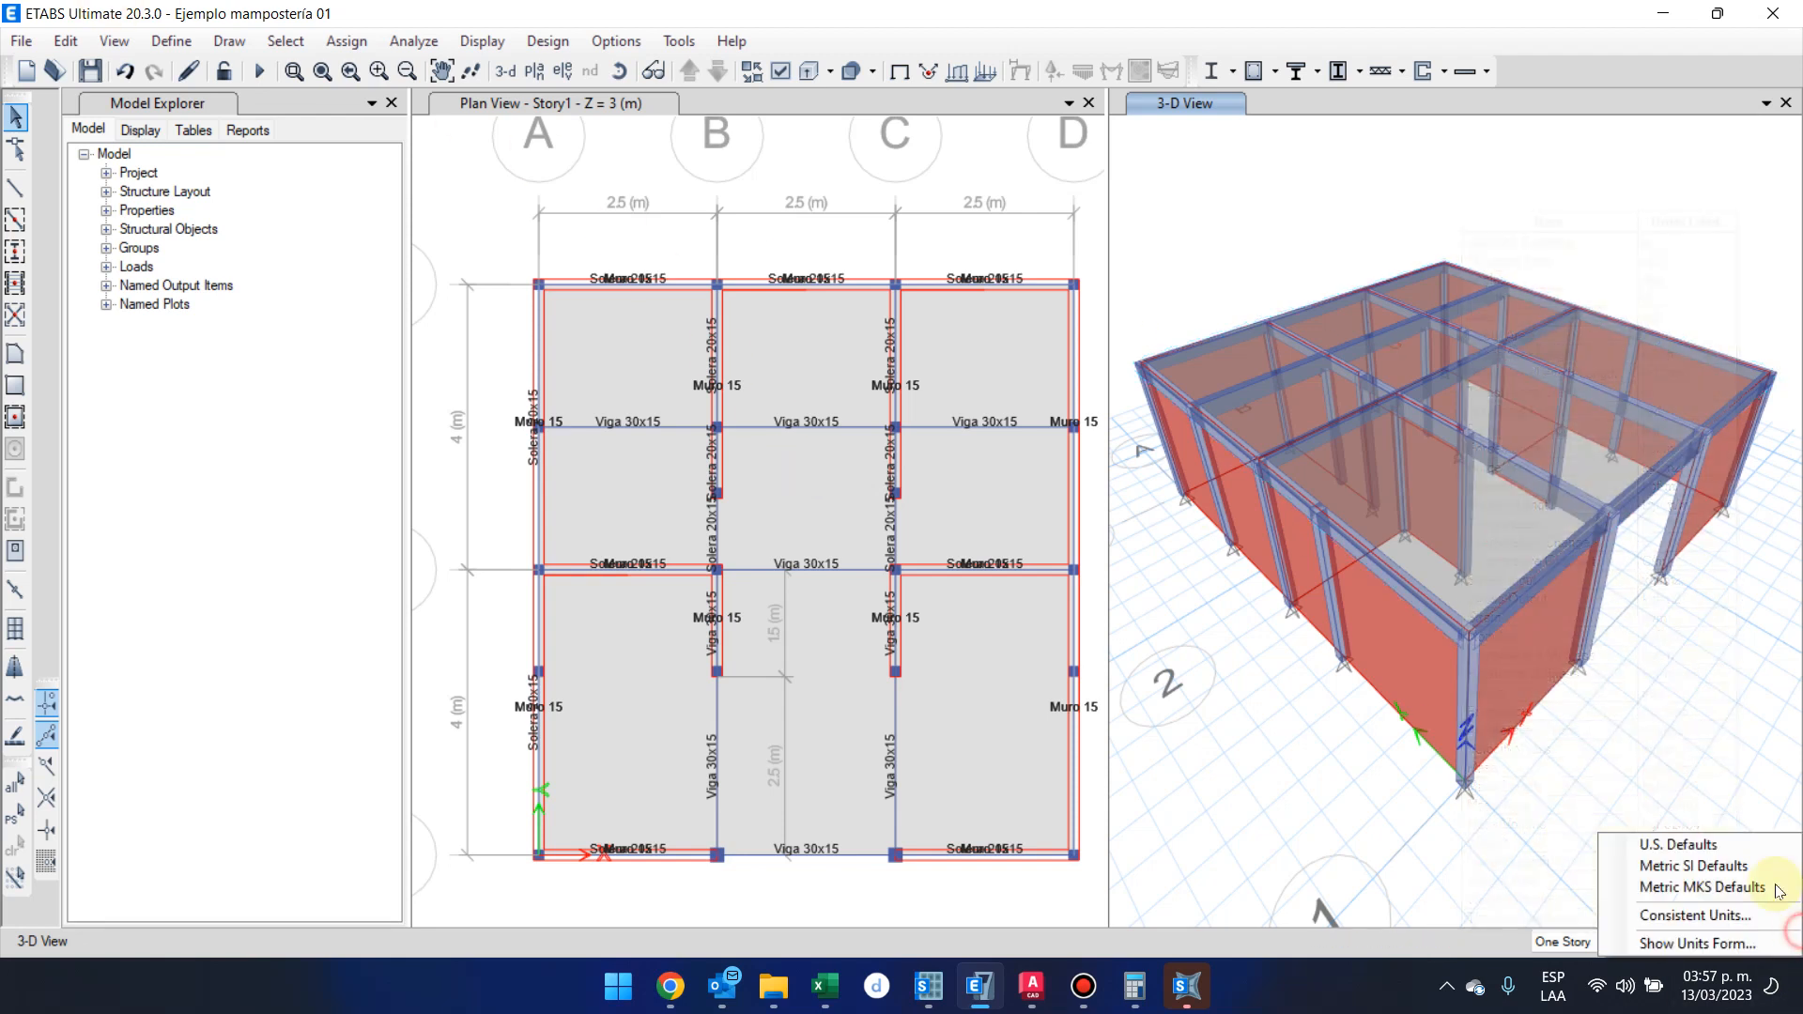
left_click(1723, 914)
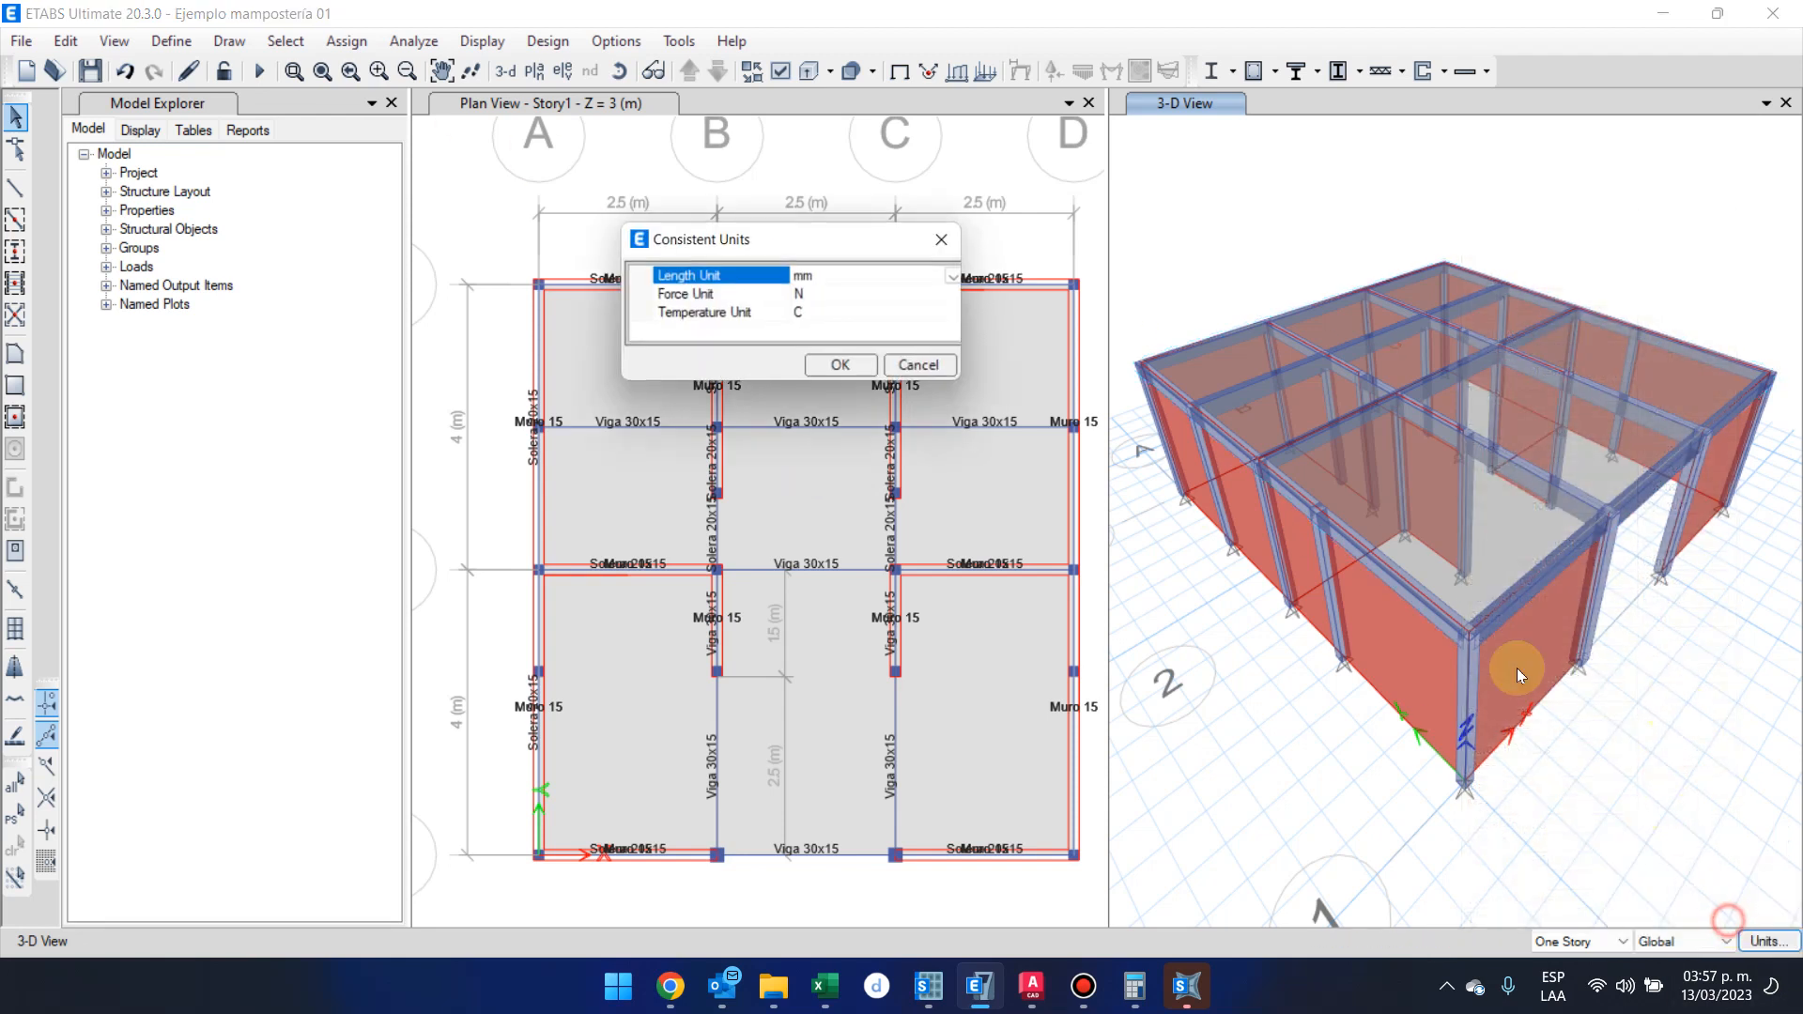
left_click(959, 293)
left_click(959, 293)
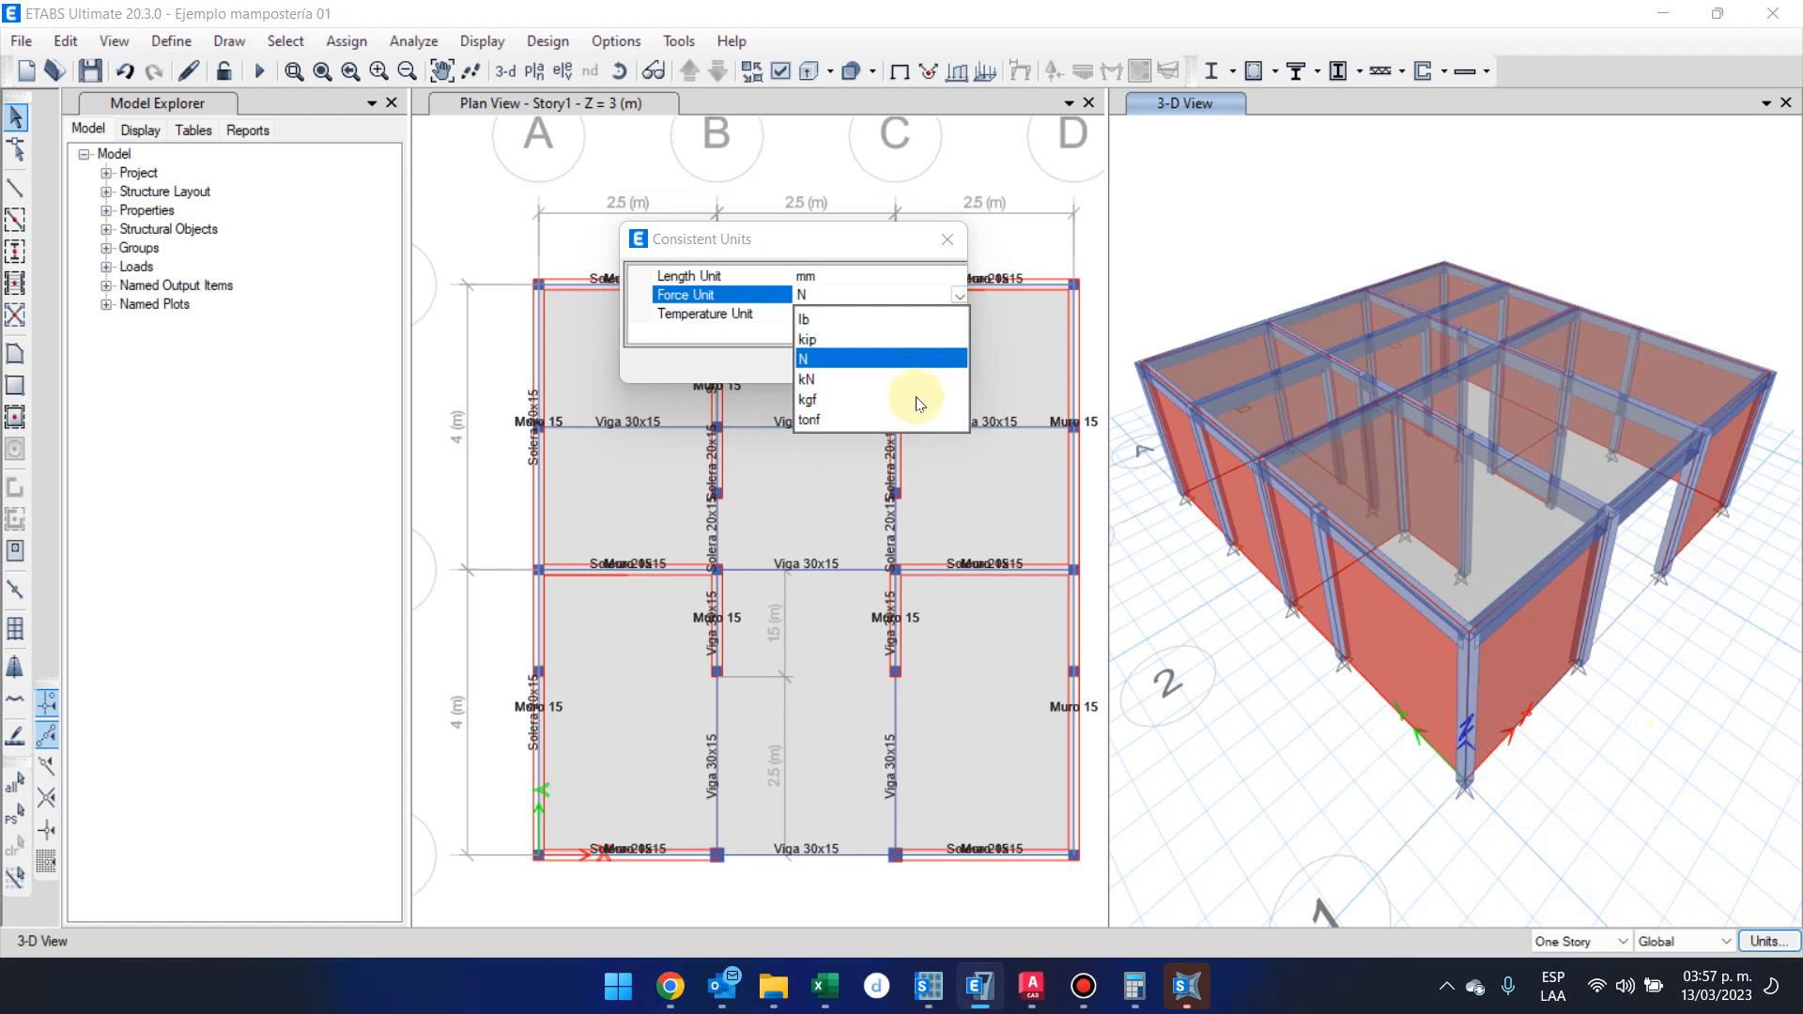
left_click(916, 400)
left_click(956, 276)
left_click(958, 276)
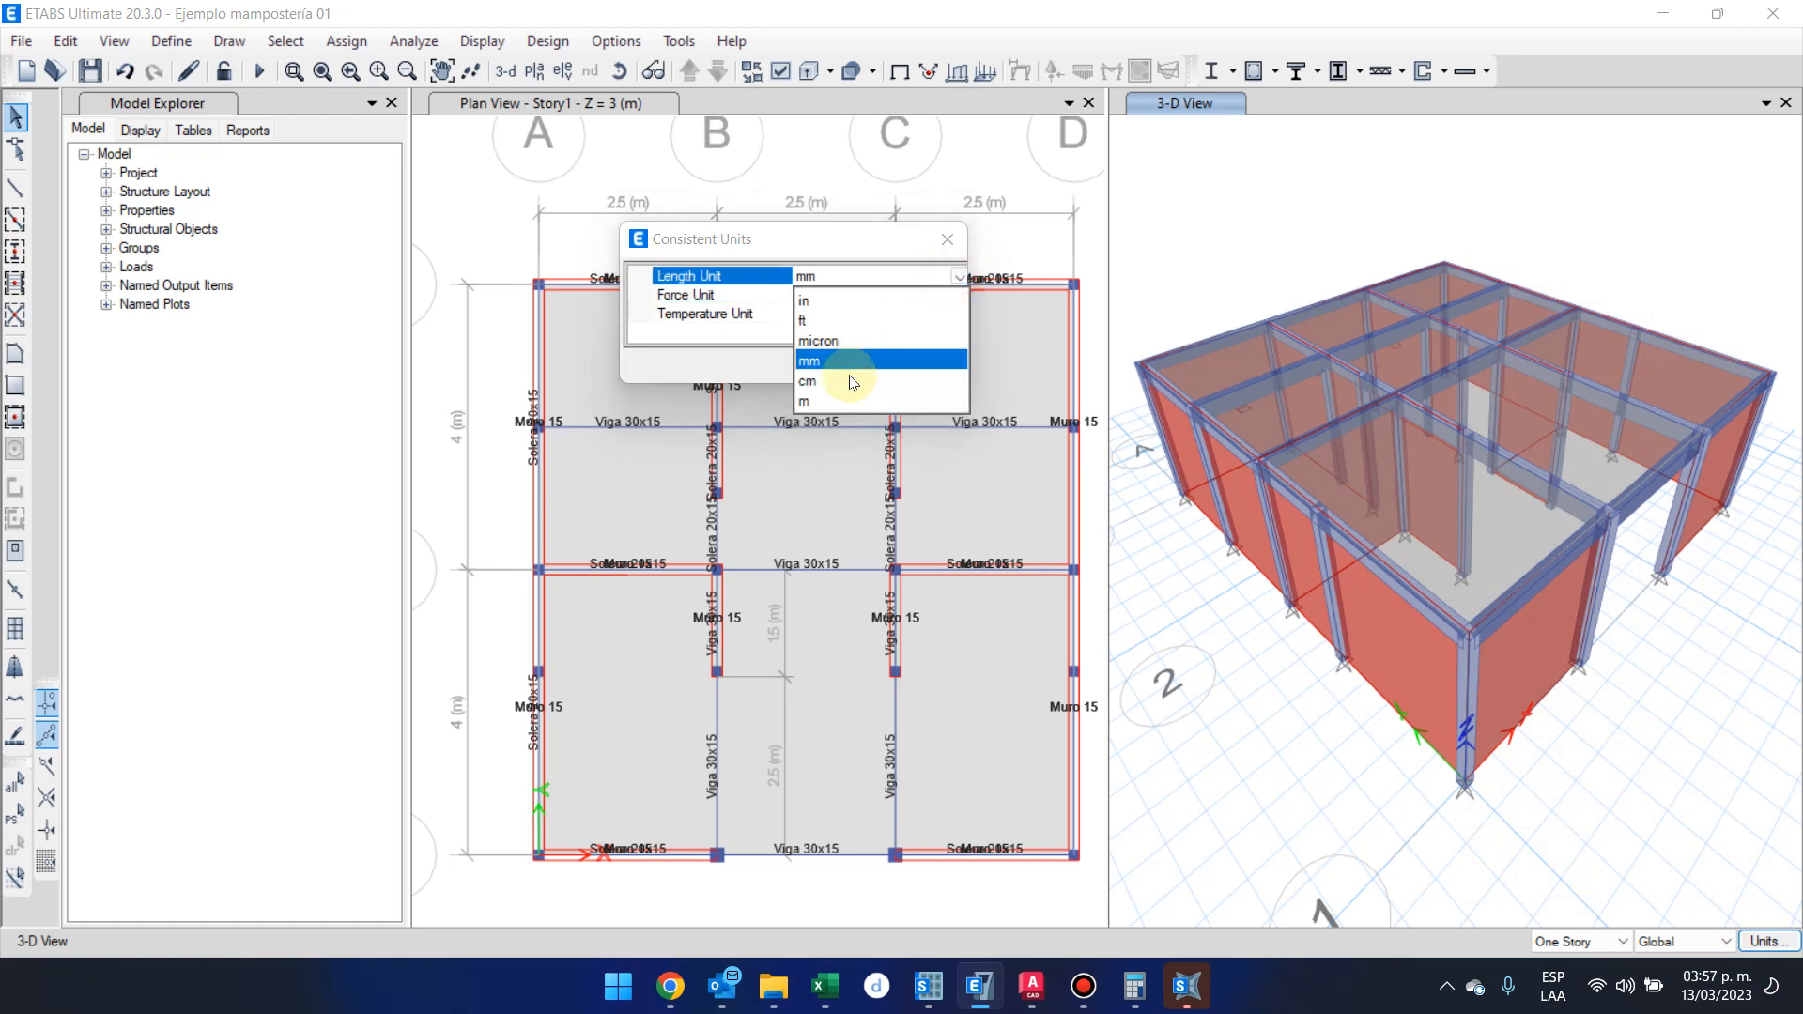
left_click(845, 401)
left_click(821, 362)
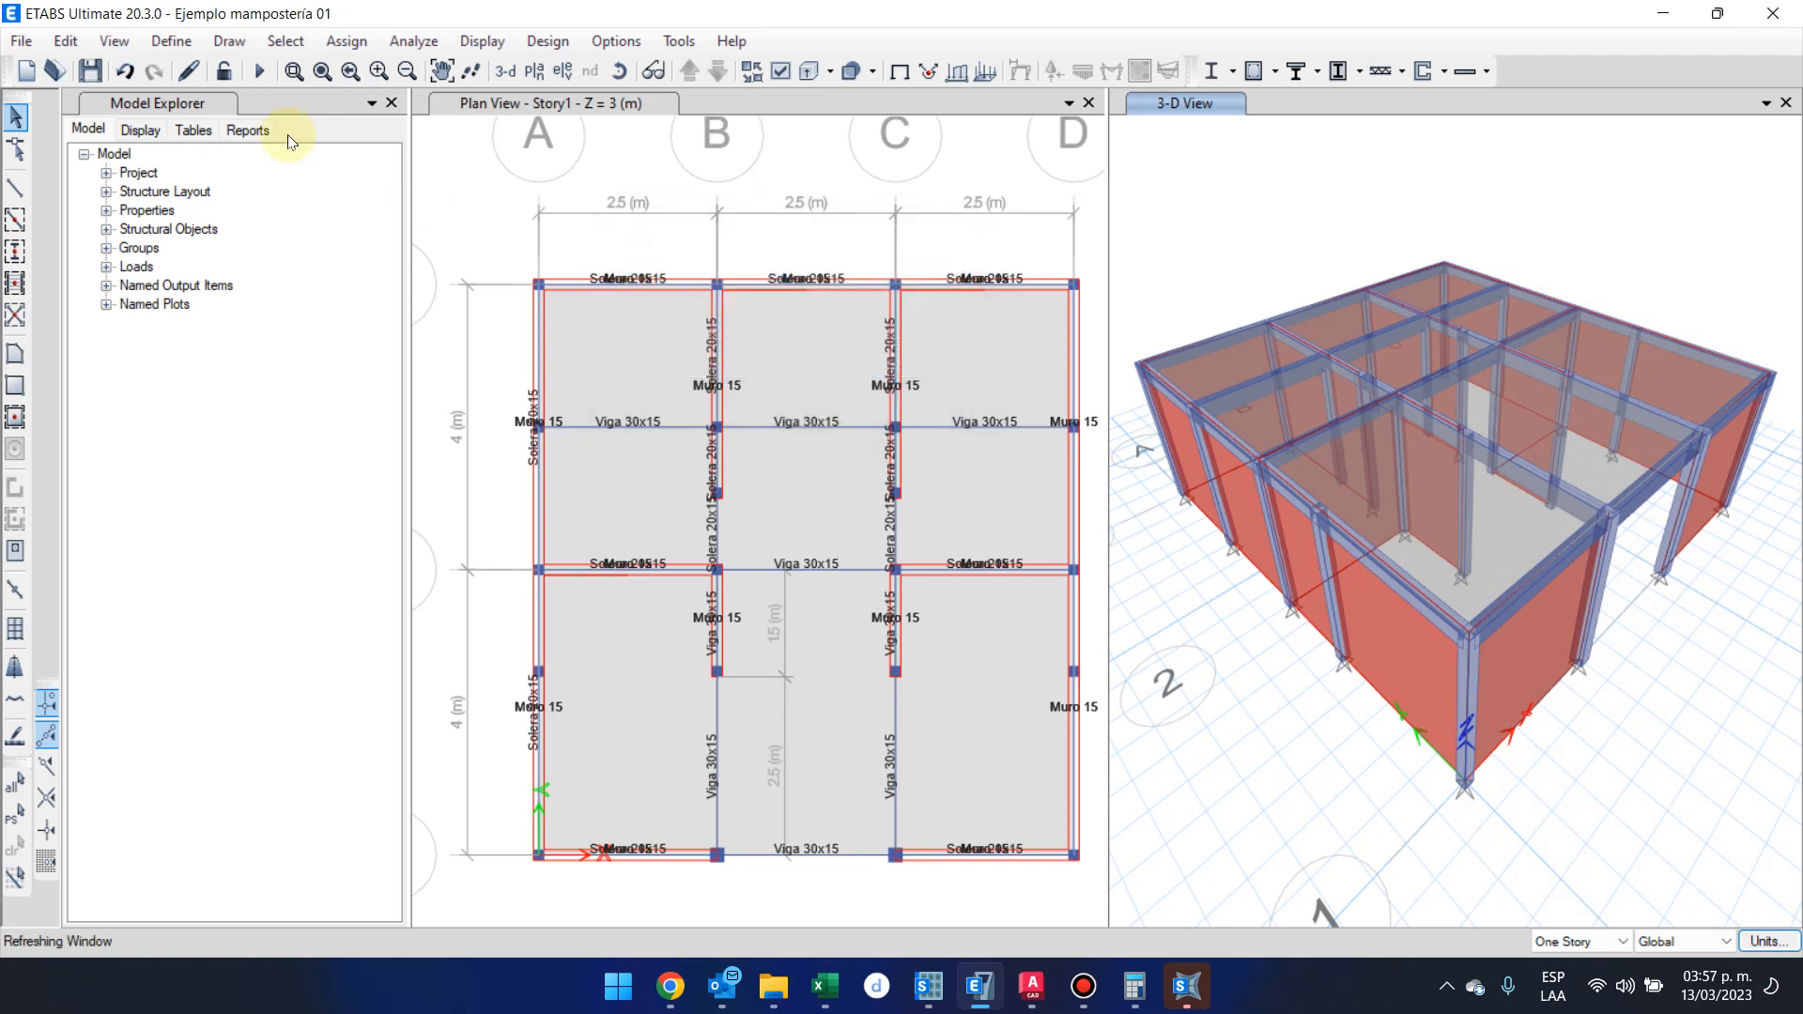
left_click(90, 68)
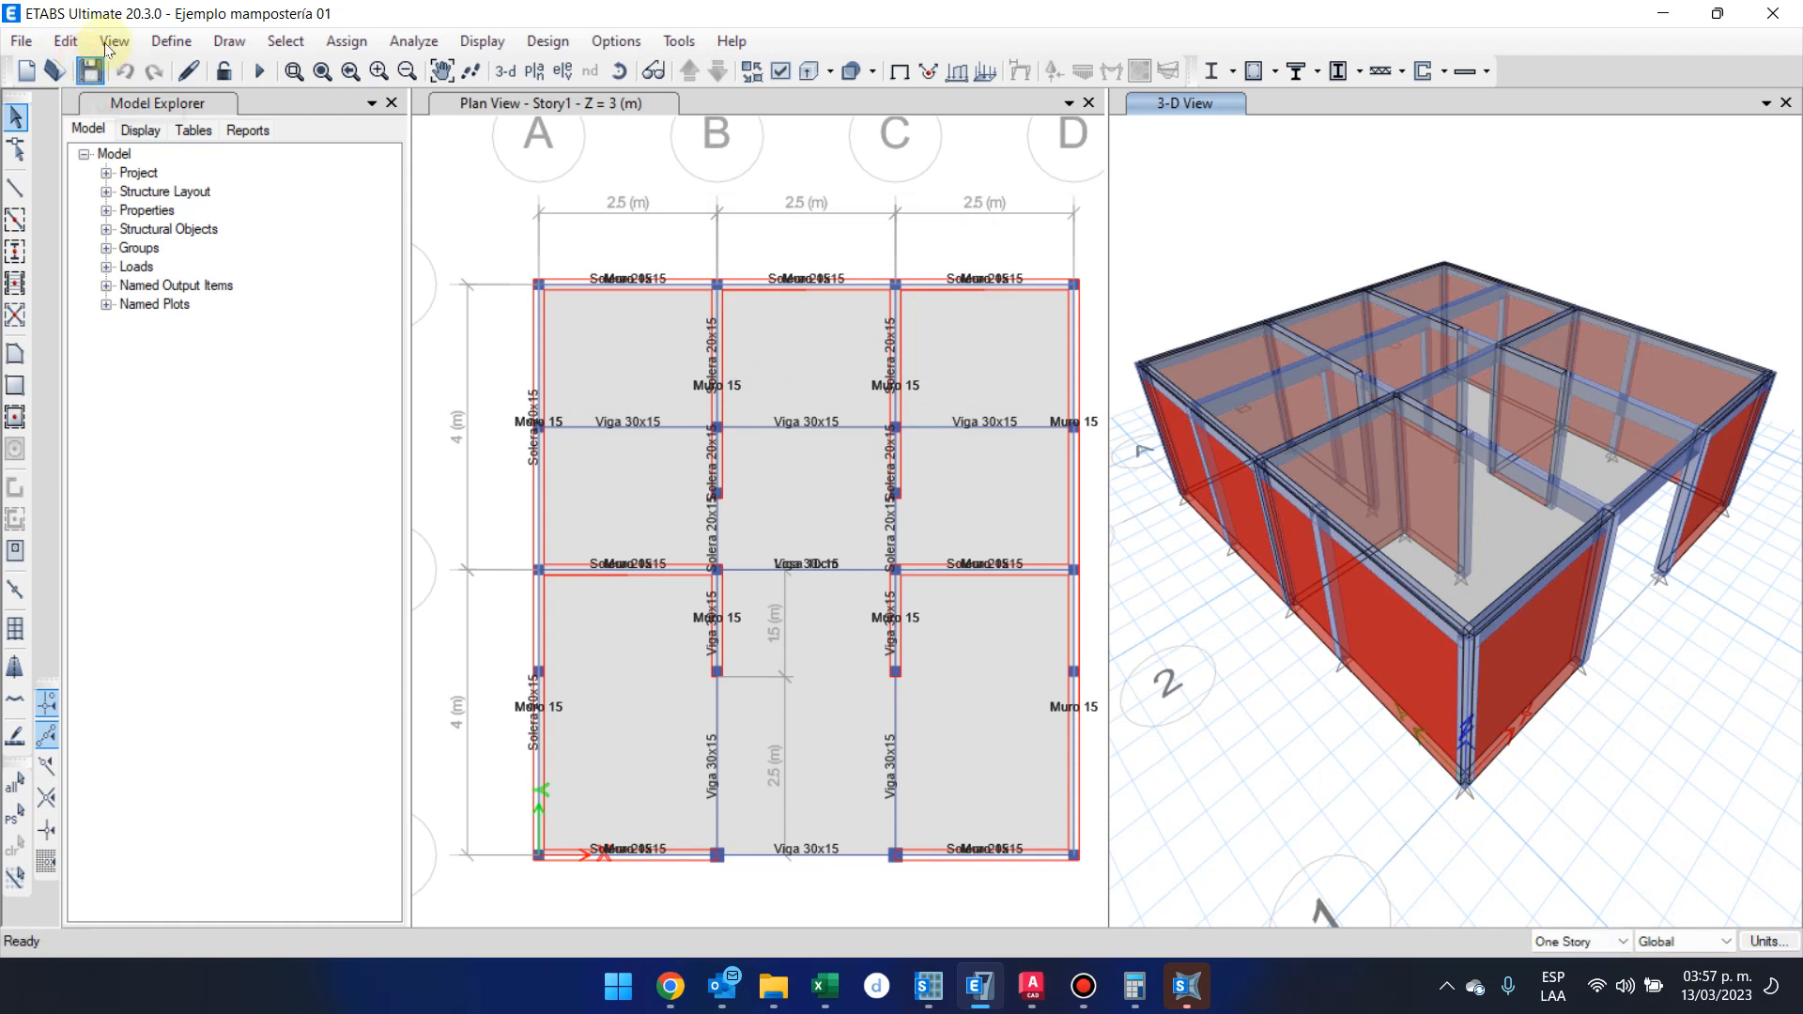
Open the load pattern definitions
left_click(171, 41)
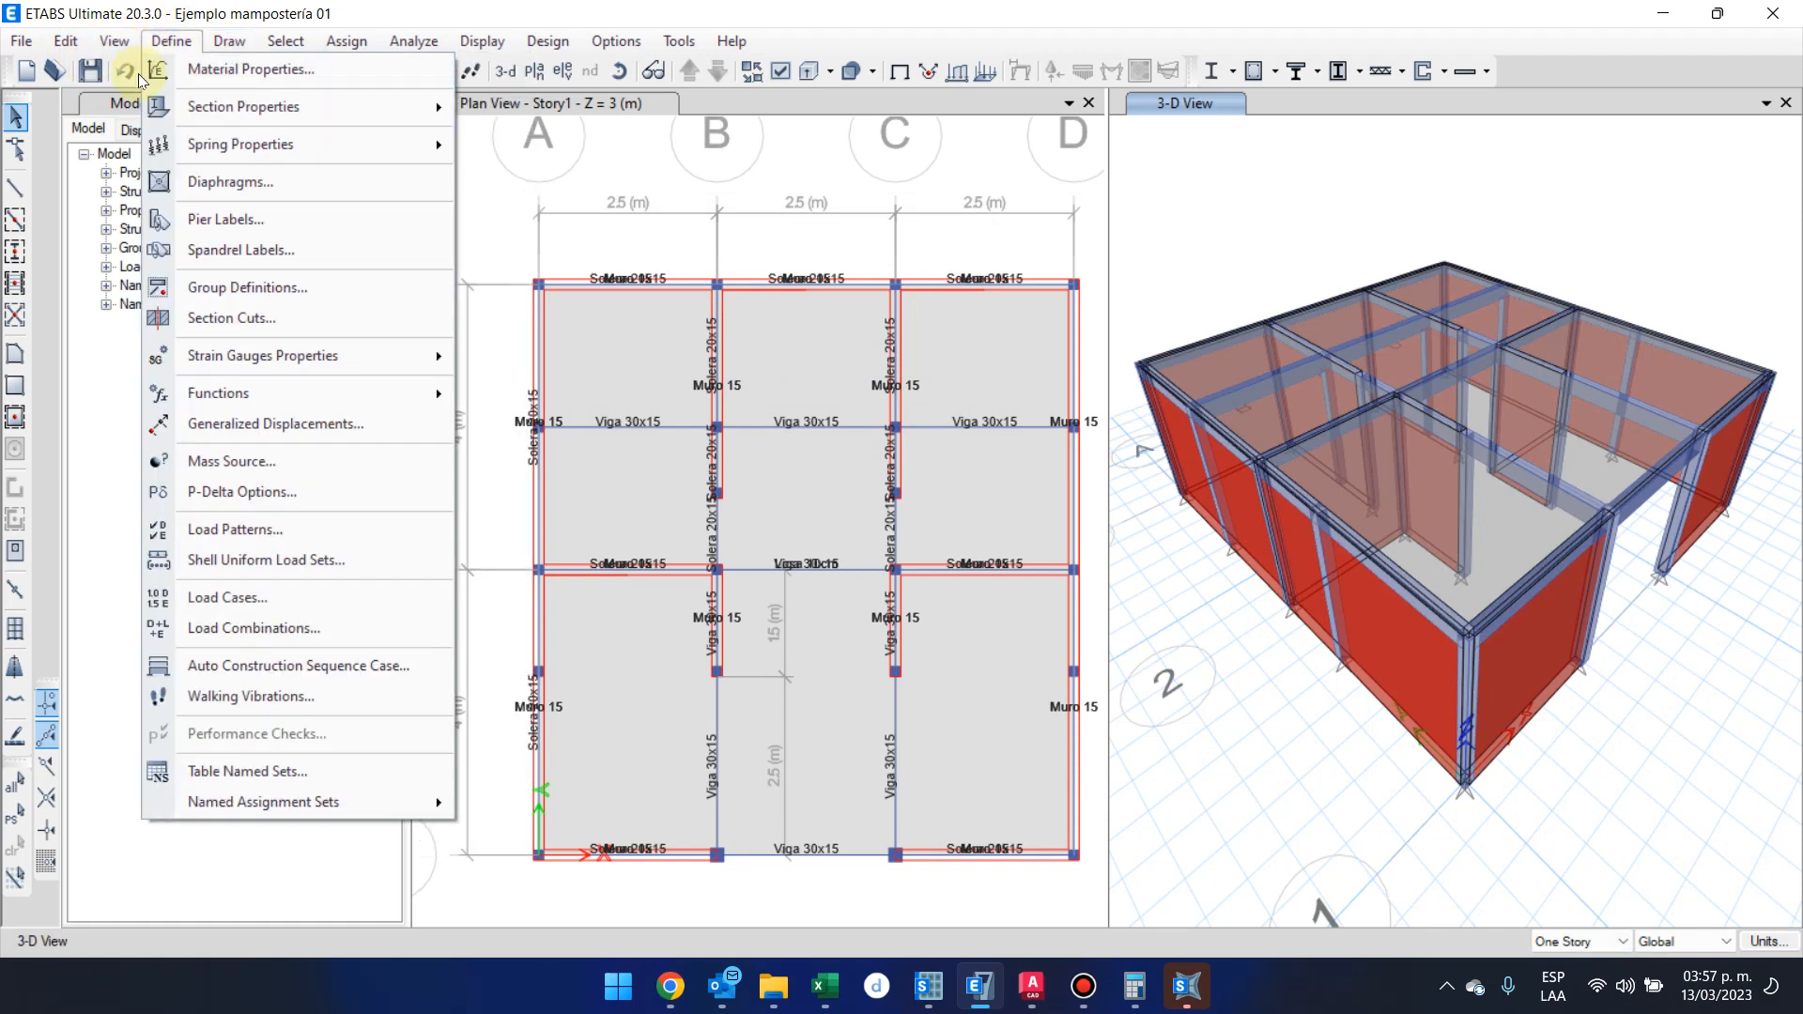
left_click(250, 531)
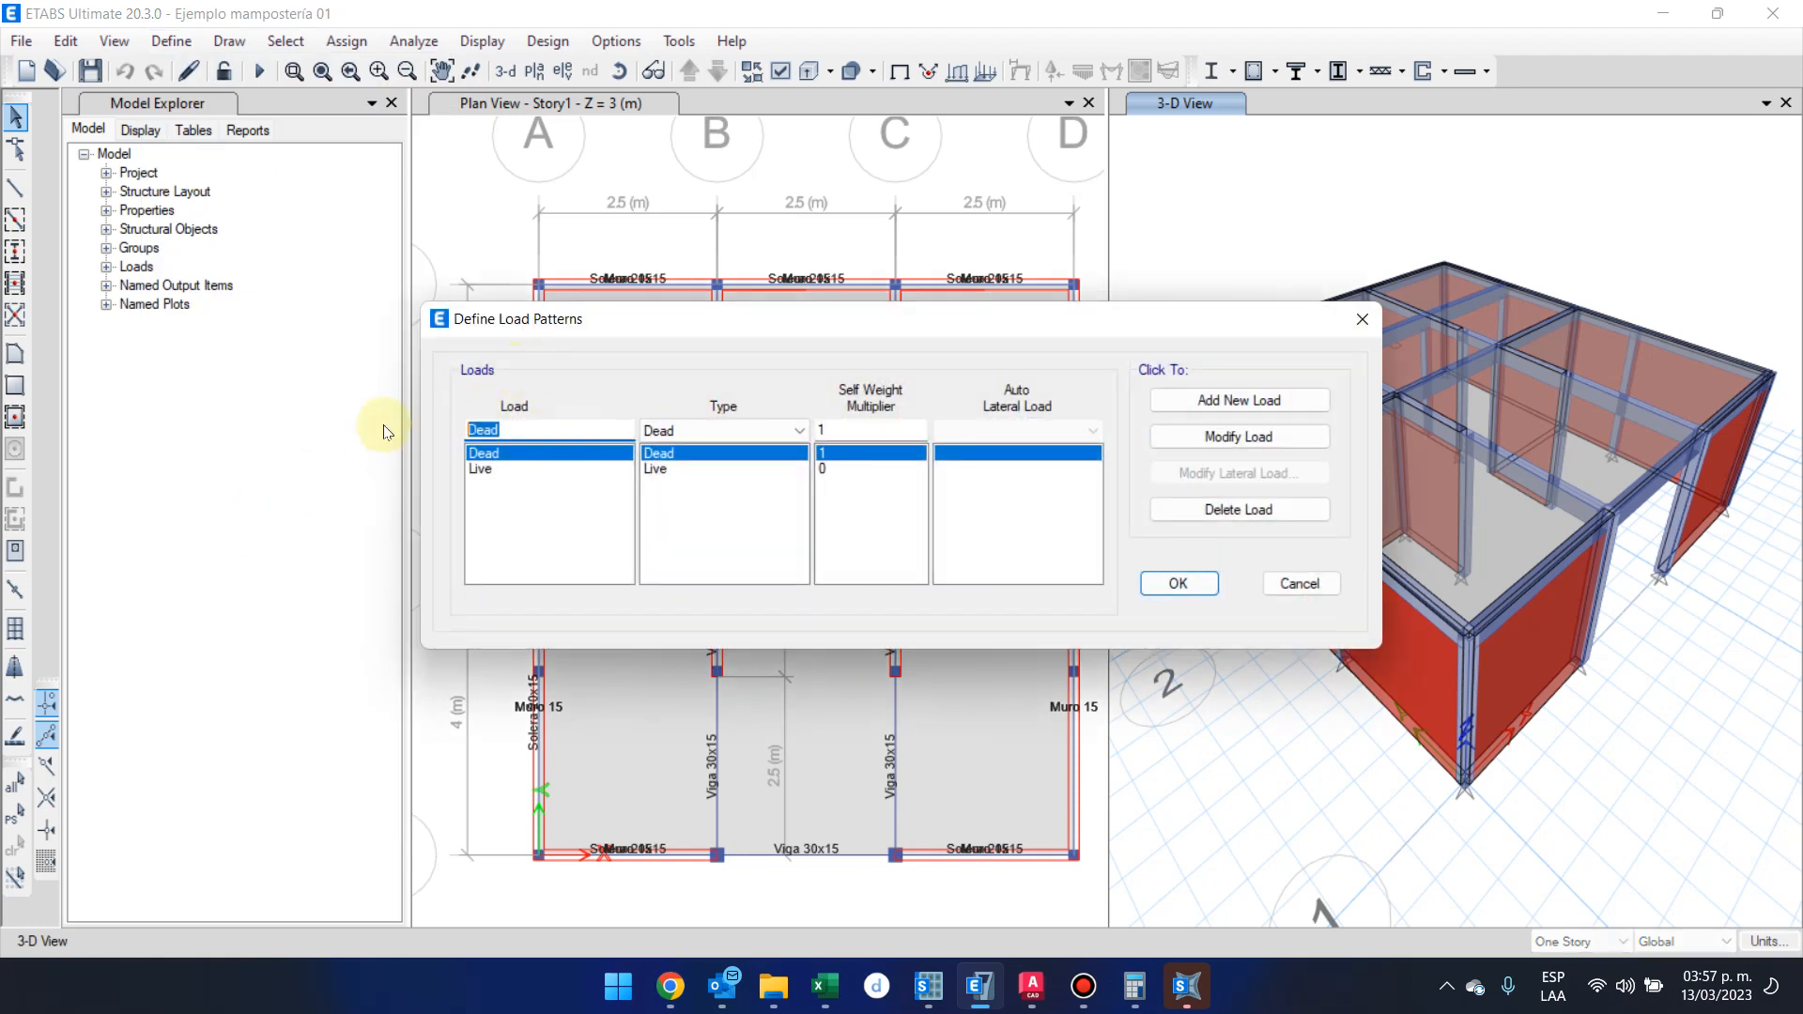
type("s")
key("BackSpace")
type("Sismo Est")
Add a load pattern named SC of type Super Dead
left_click_drag(583, 430, 354, 422)
type("Sc")
key("BackSpace")
type("C")
left_click(768, 430)
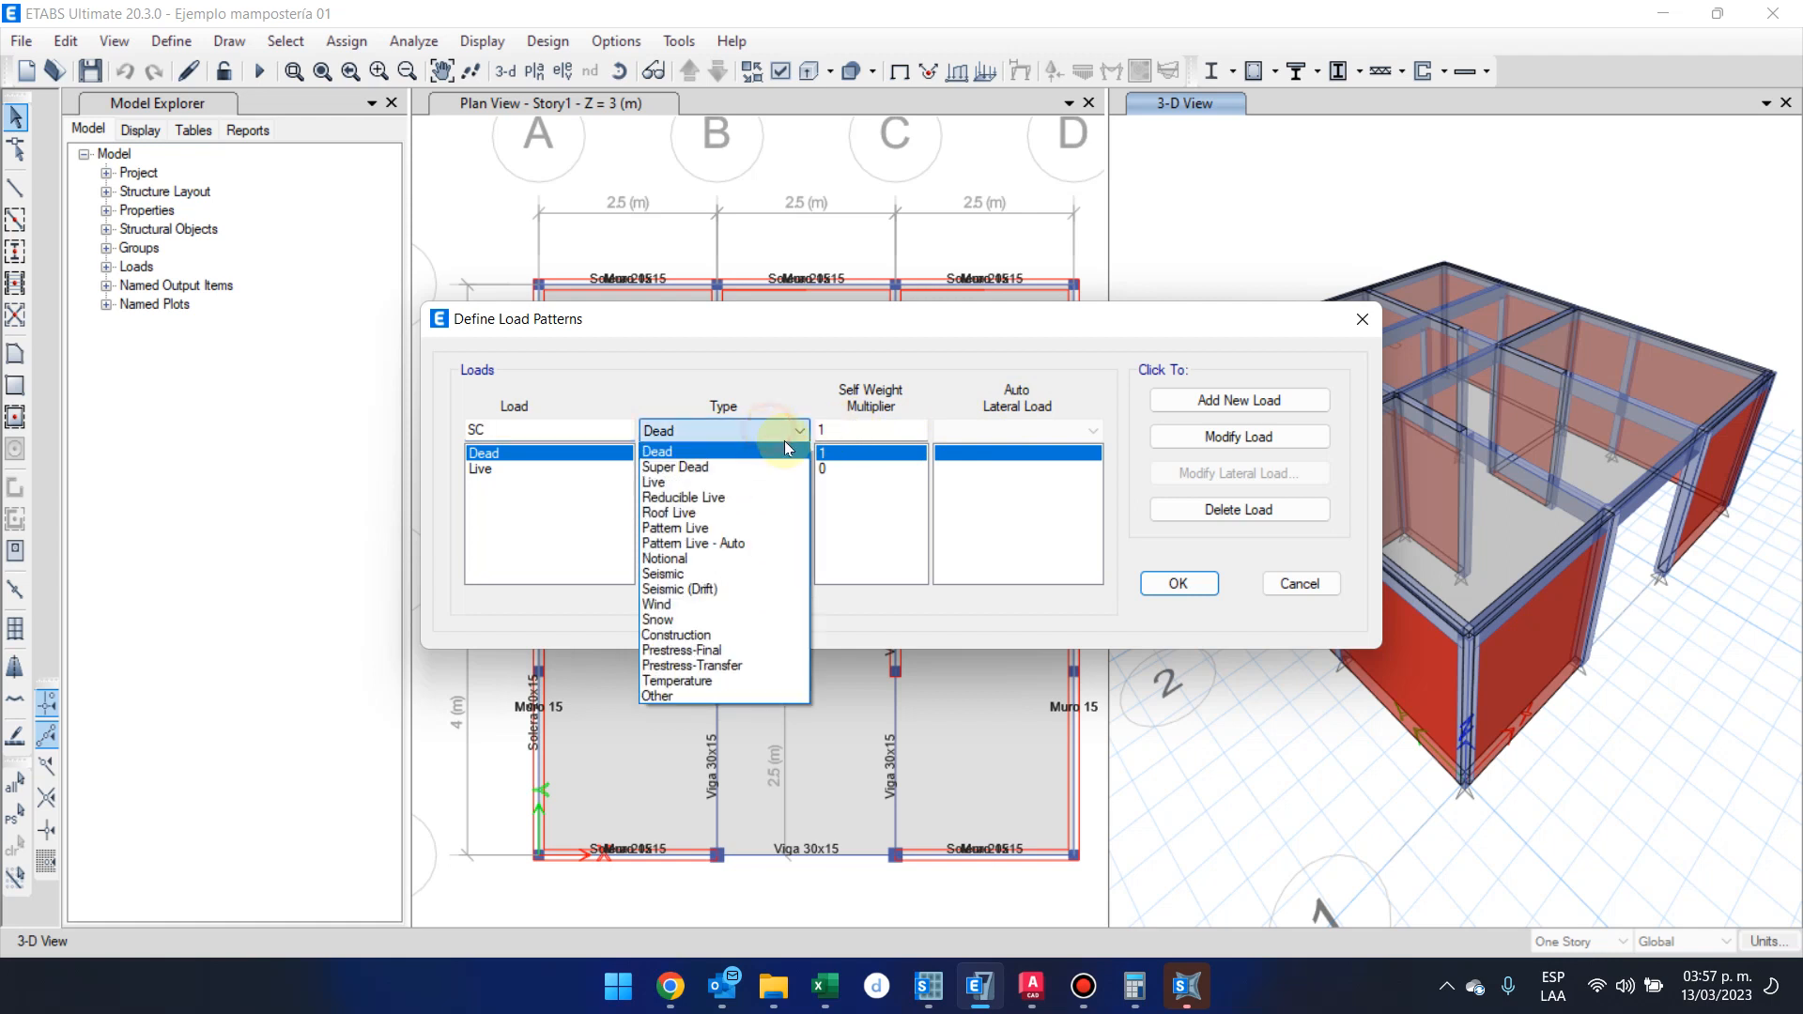
left_click(789, 460)
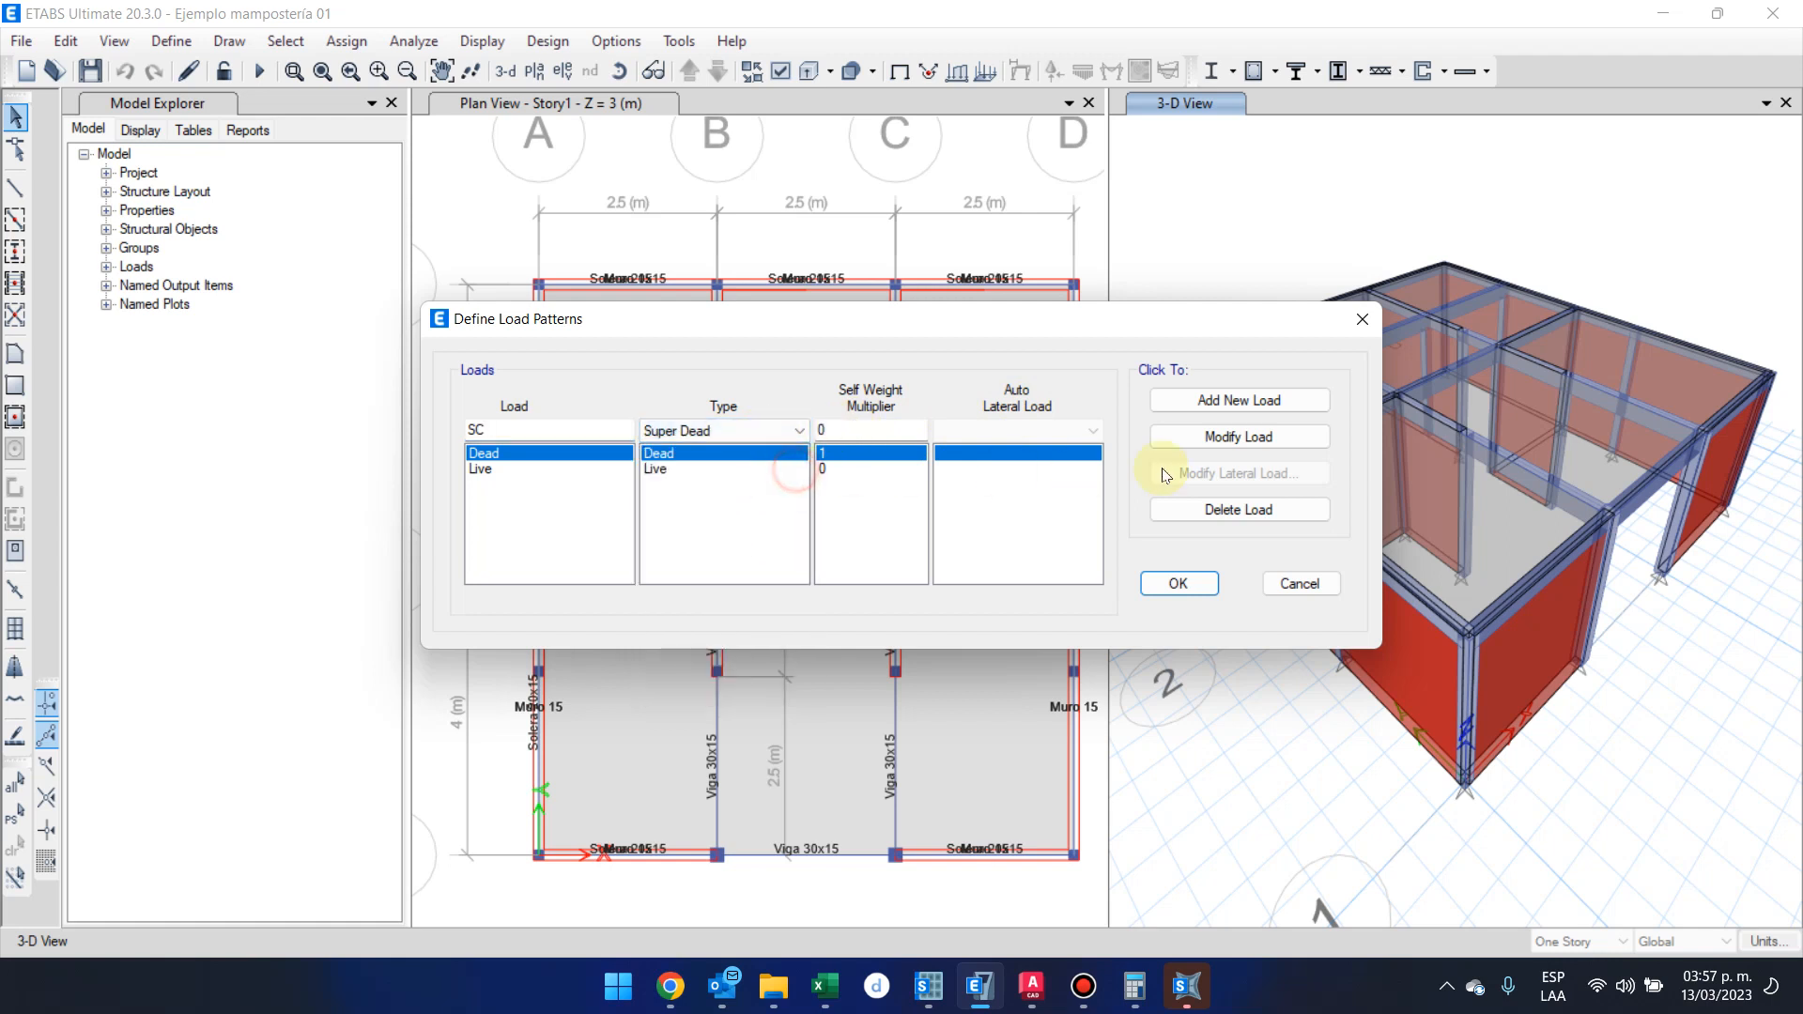
left_click(1271, 402)
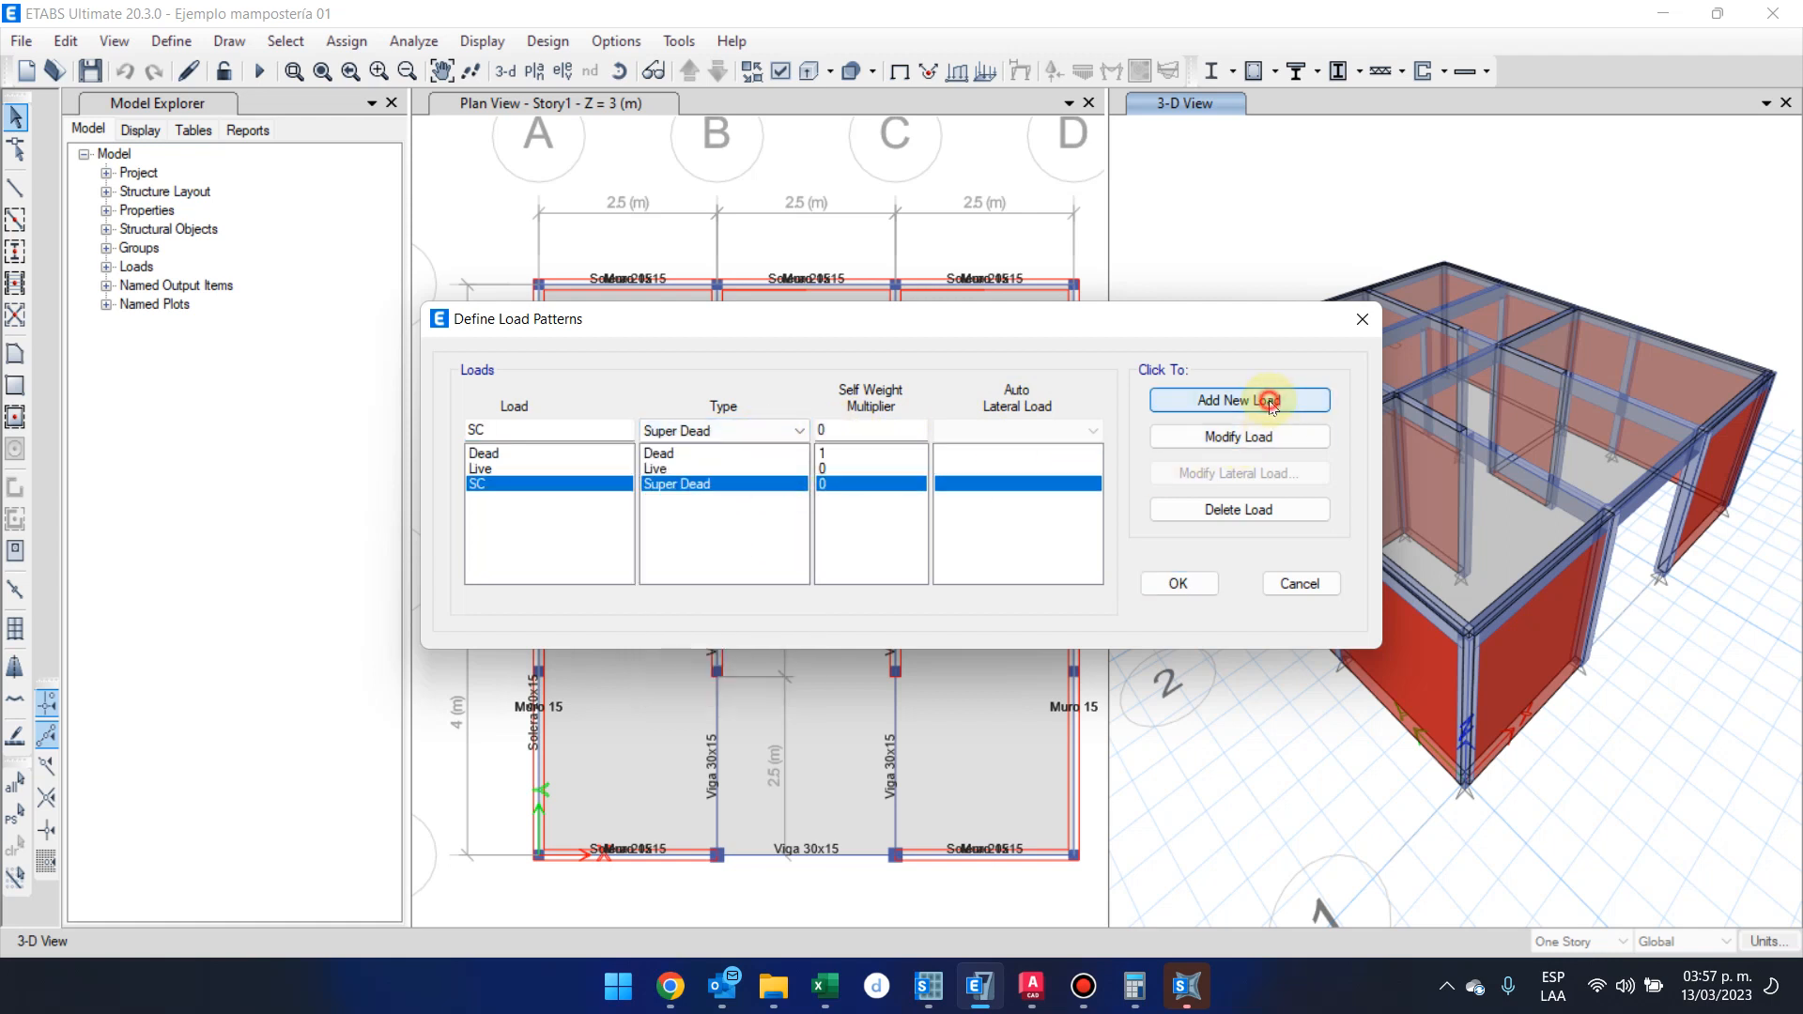
Rename the Dead load pattern as CM and the Live load pattern as CV
left_click(572, 453)
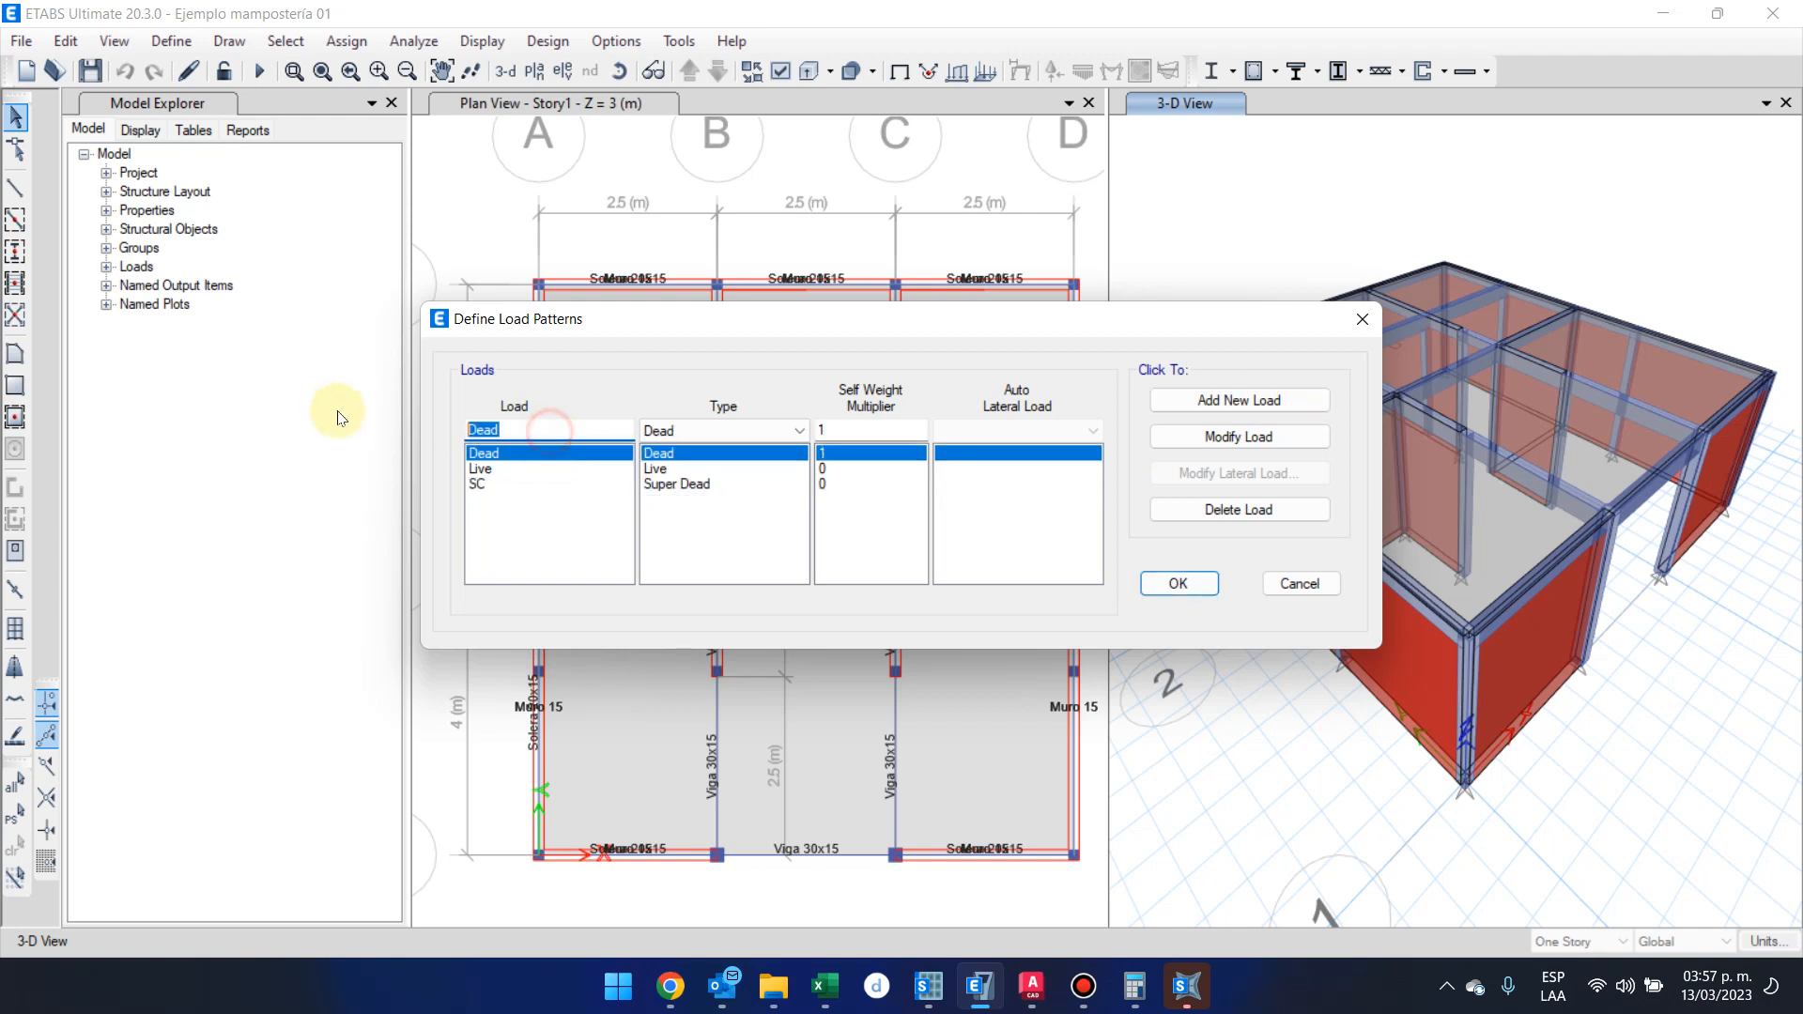
type("CM")
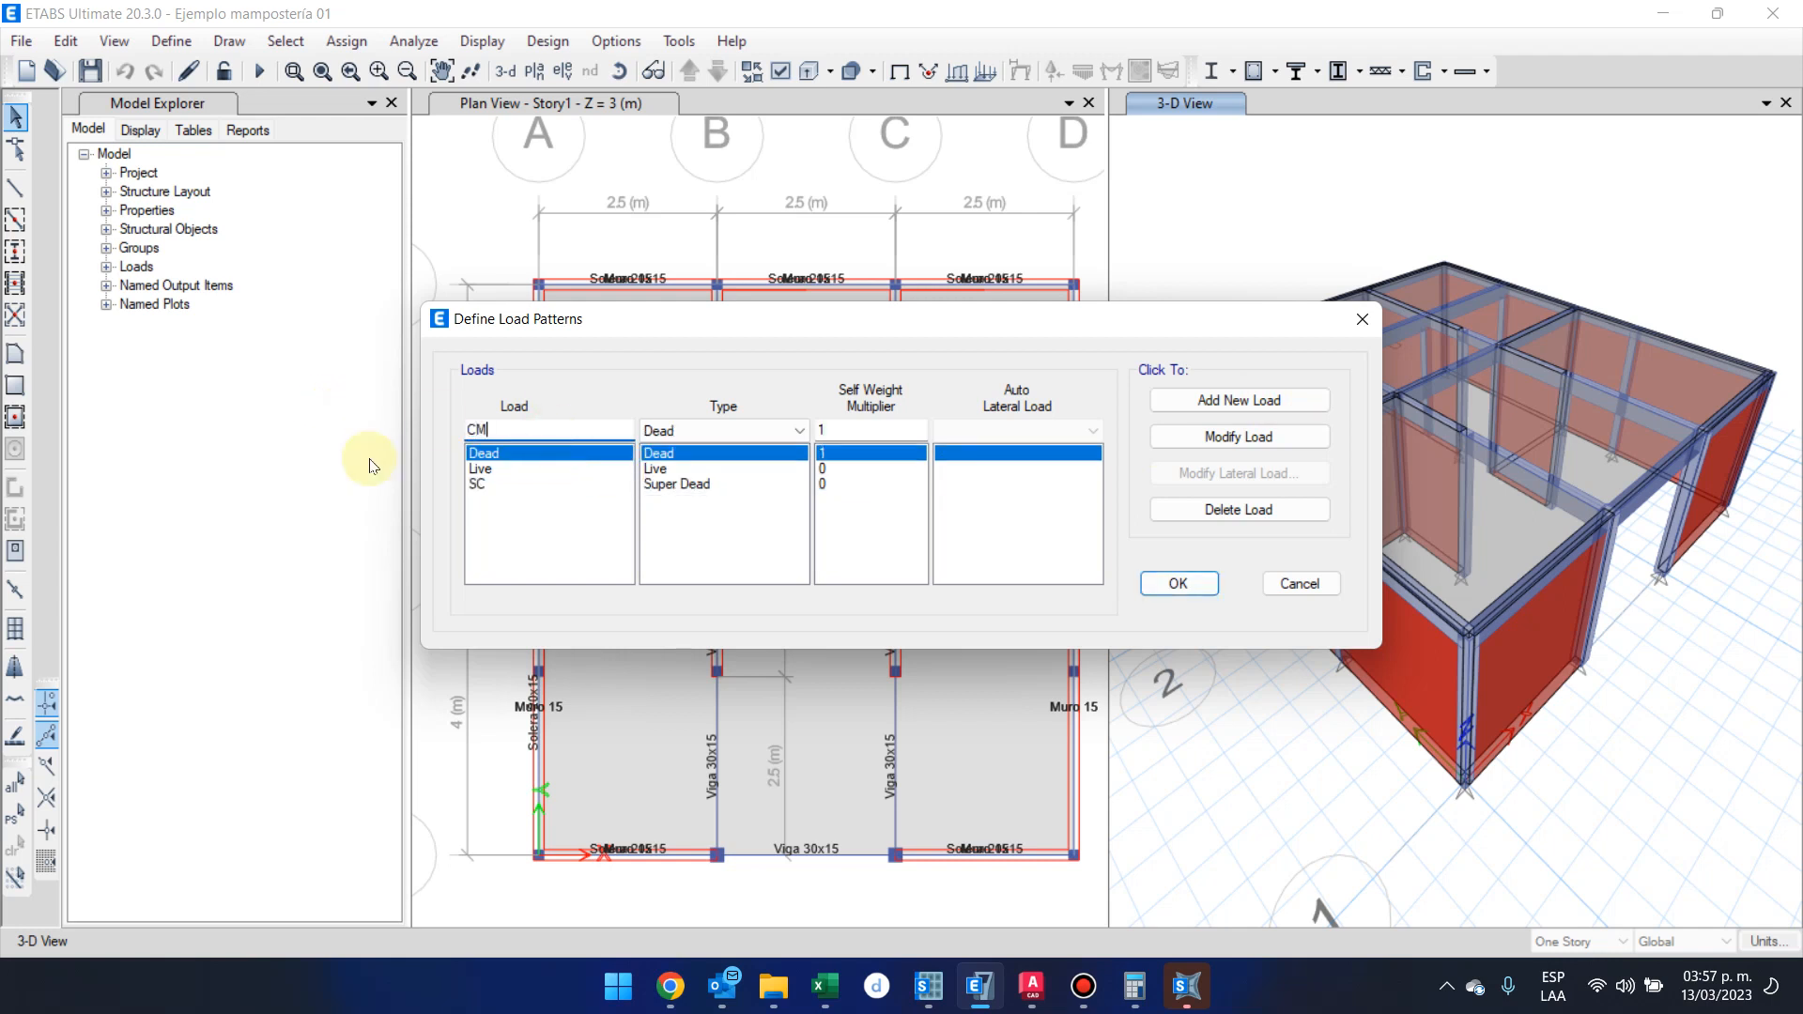
left_click(1291, 435)
left_click(503, 469)
double_click(512, 430)
type("CV")
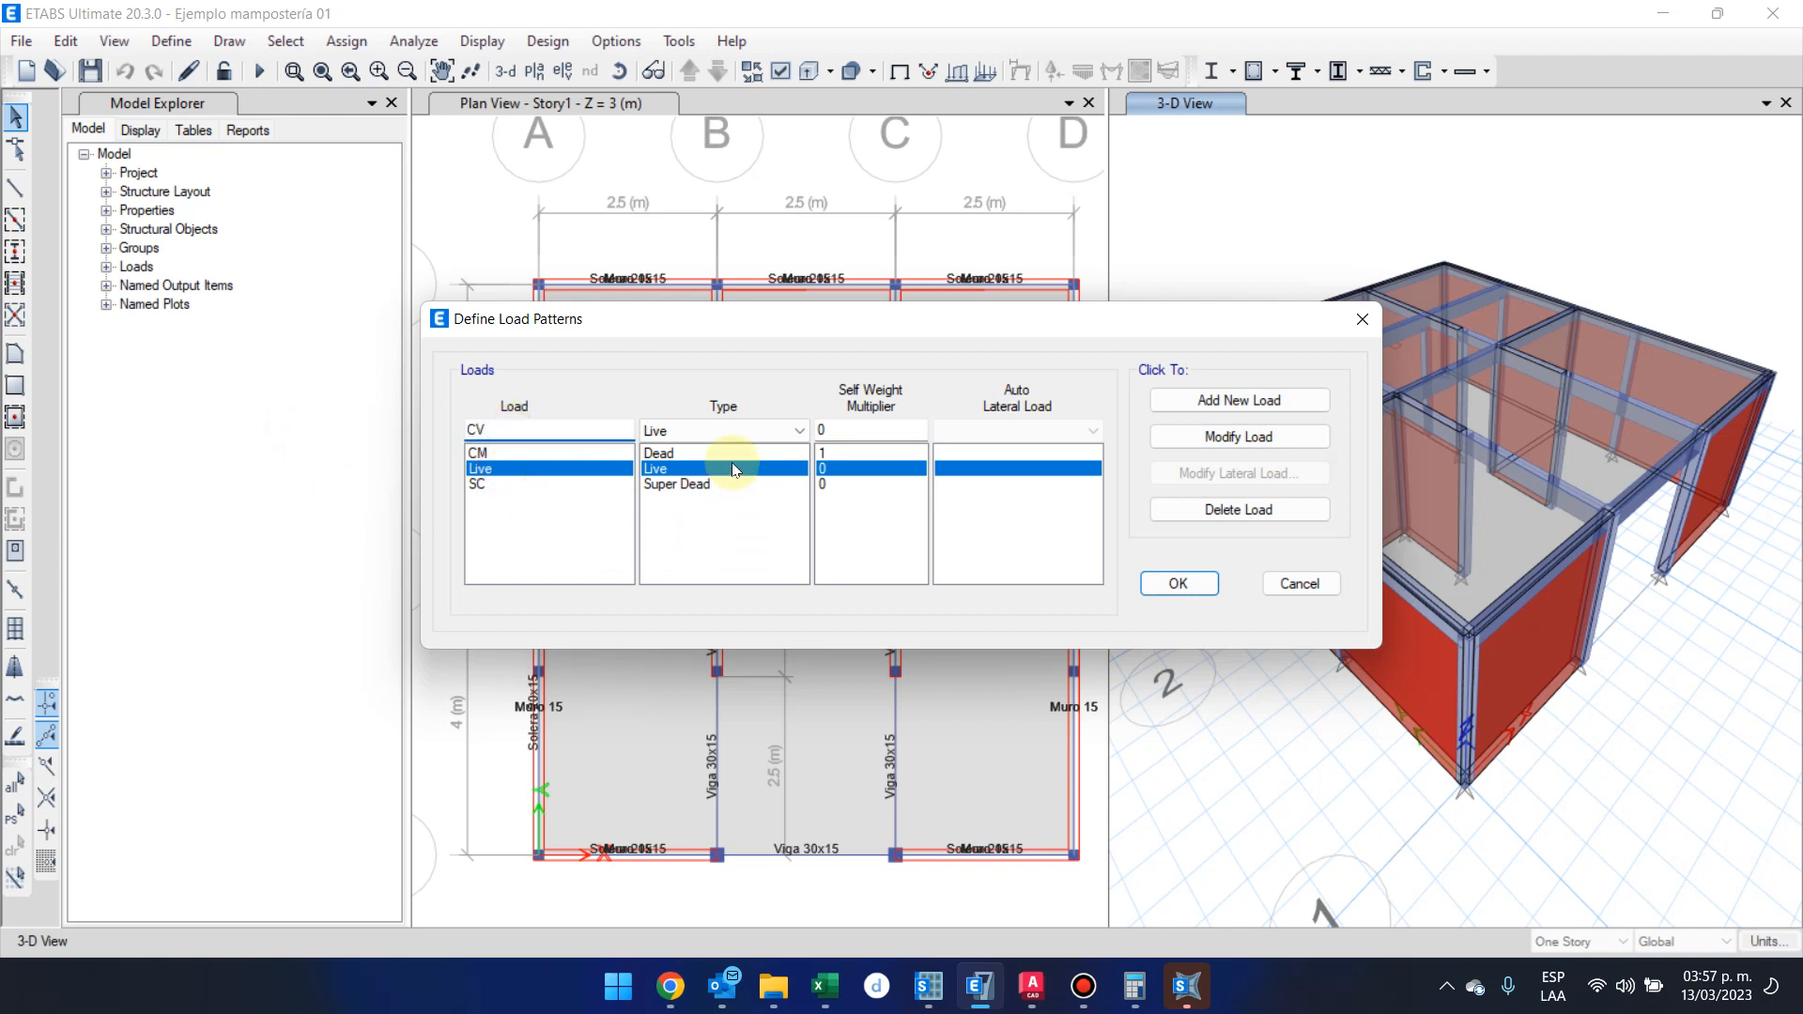
left_click(1294, 436)
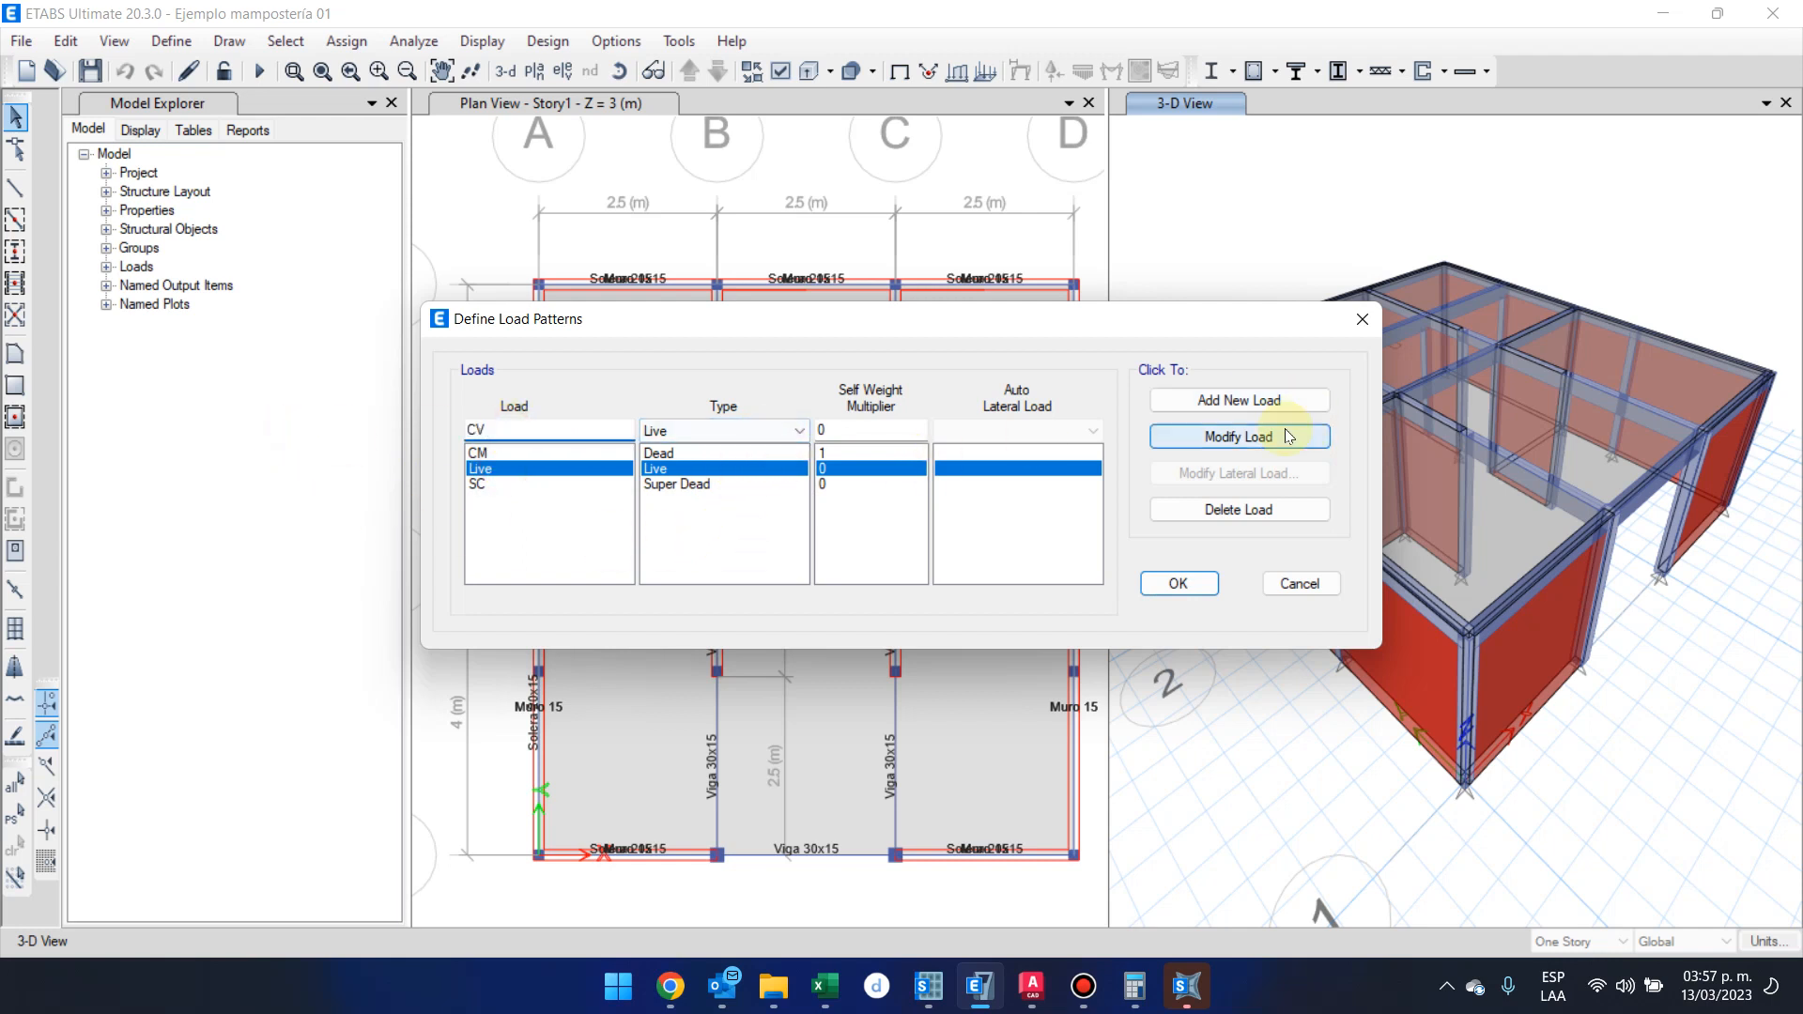
Add a Seismic load pattern named Sismo Estatico with User Coefficient as its auto lateral load
left_click(563, 483)
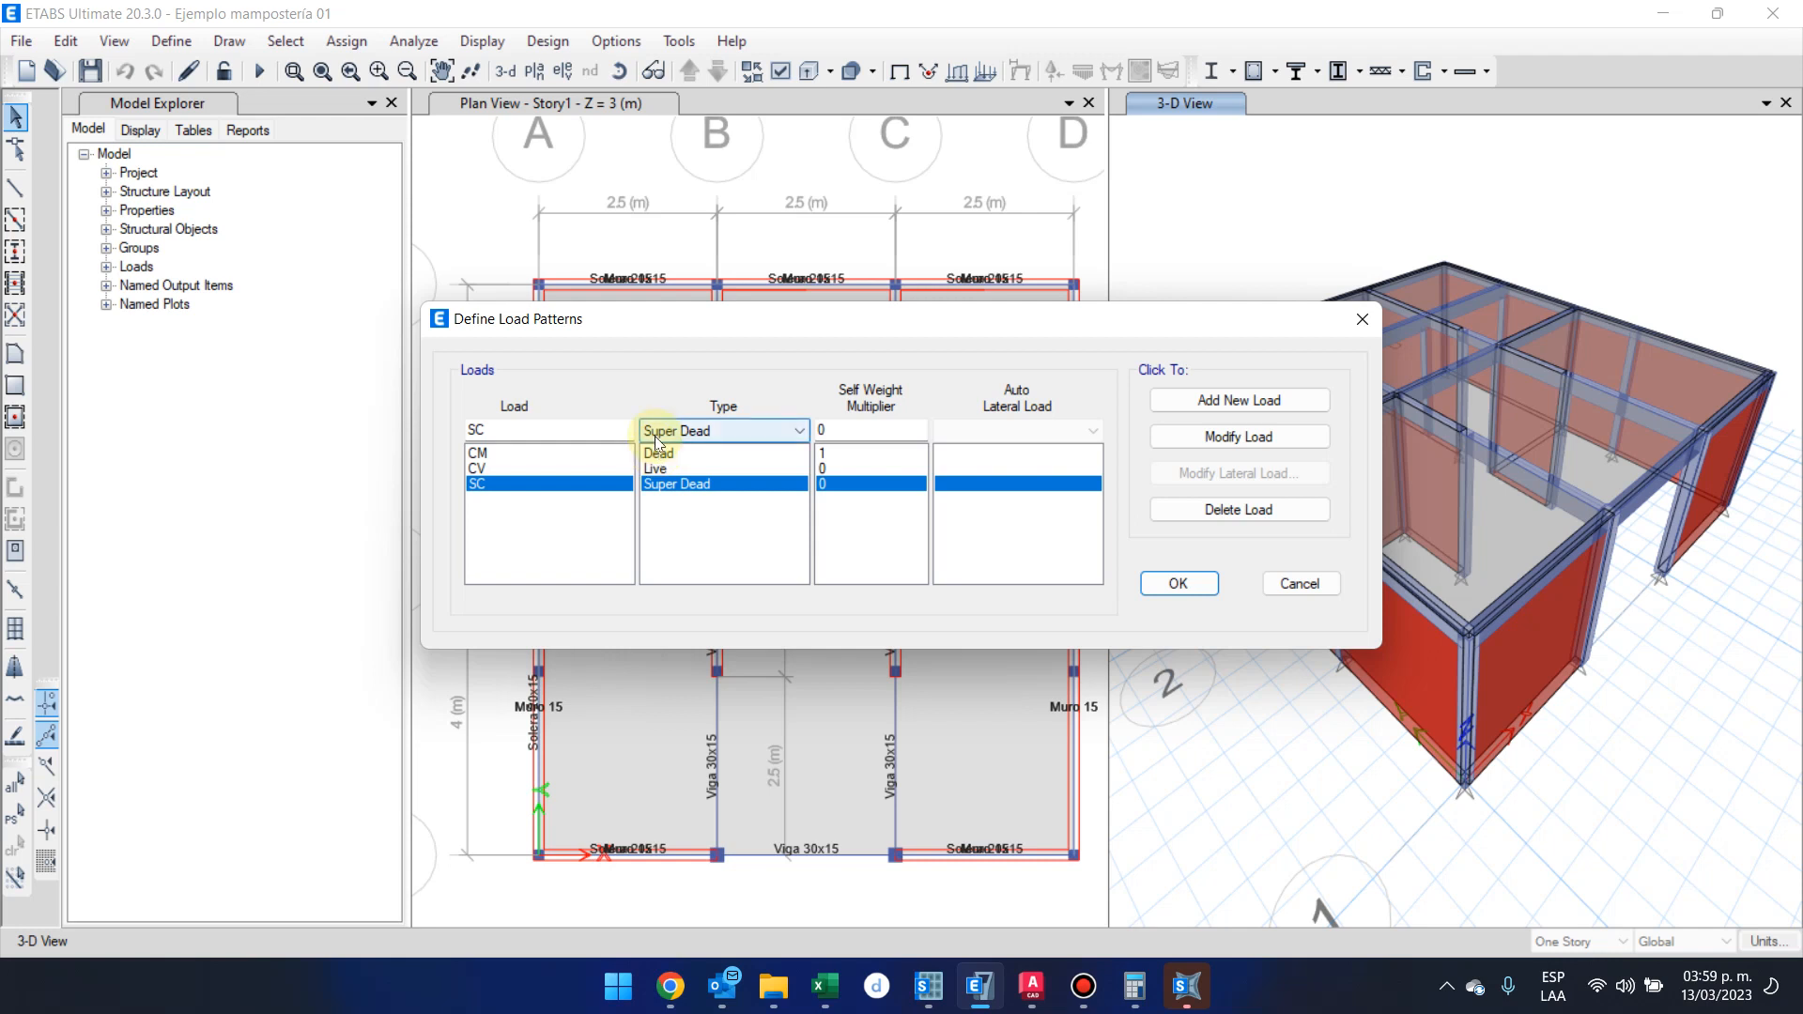
left_click_drag(595, 434, 434, 432)
type("Sism")
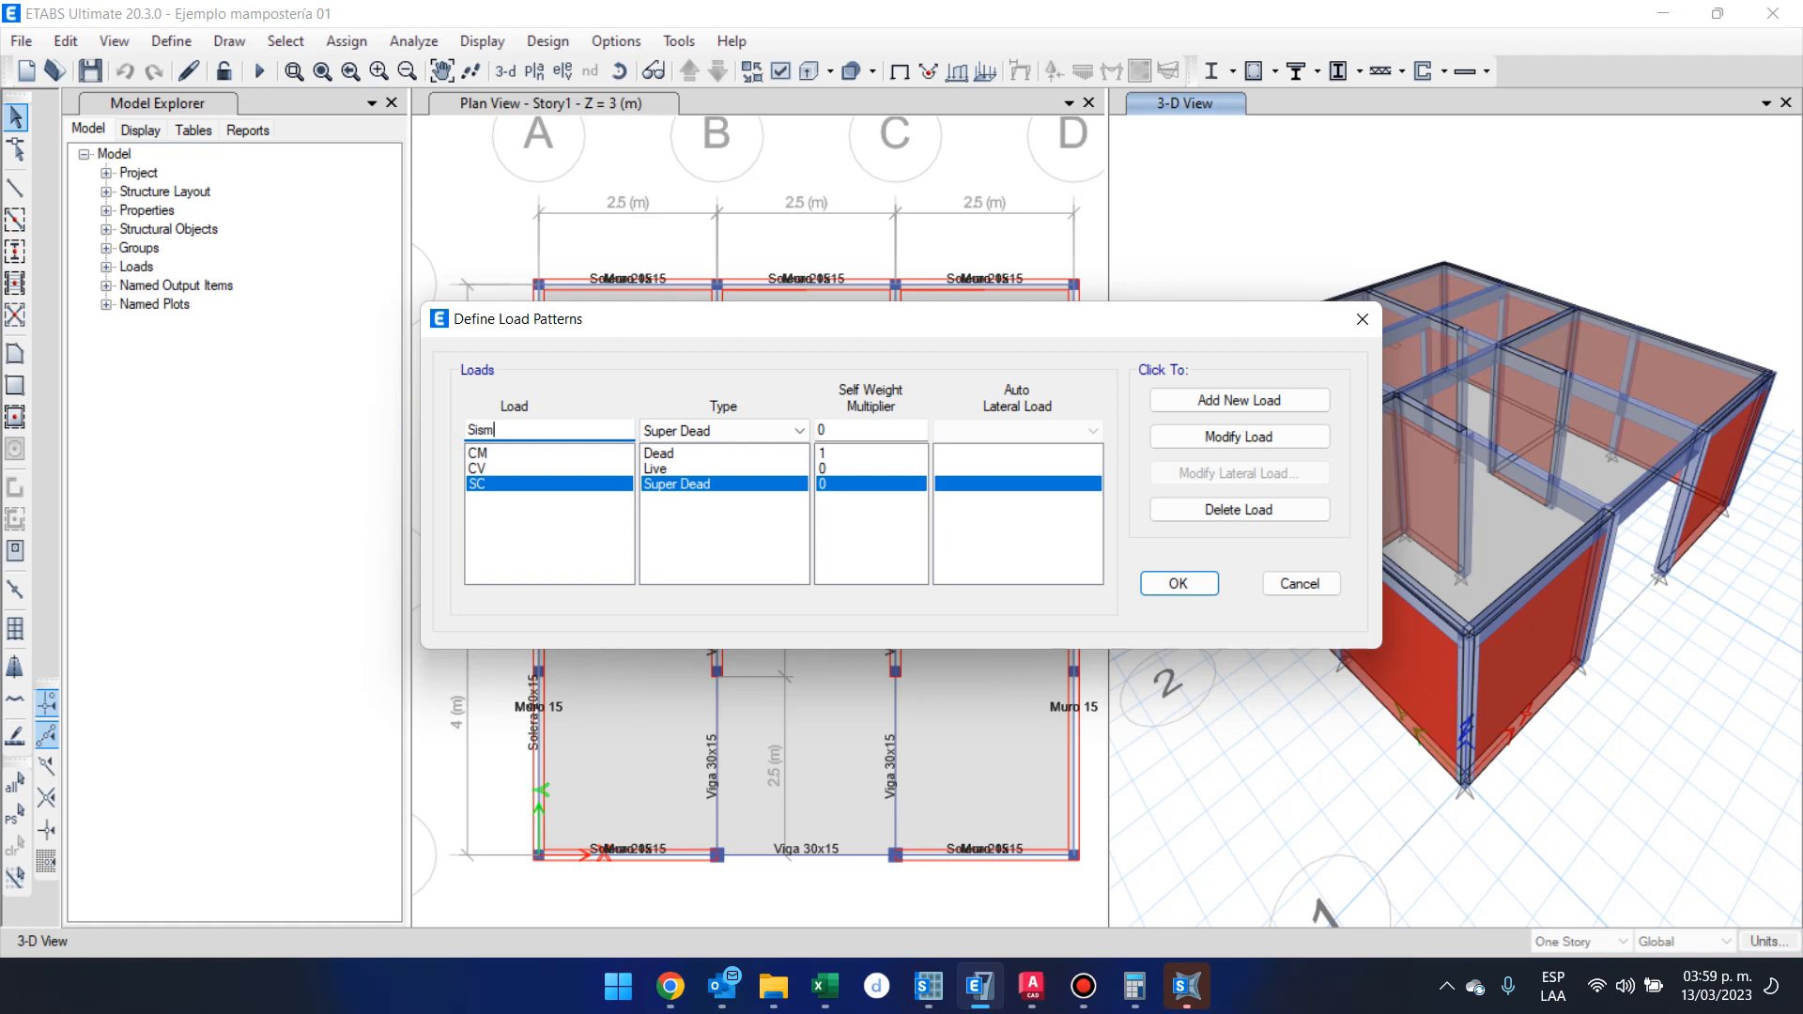
type("o Estatico")
left_click(704, 433)
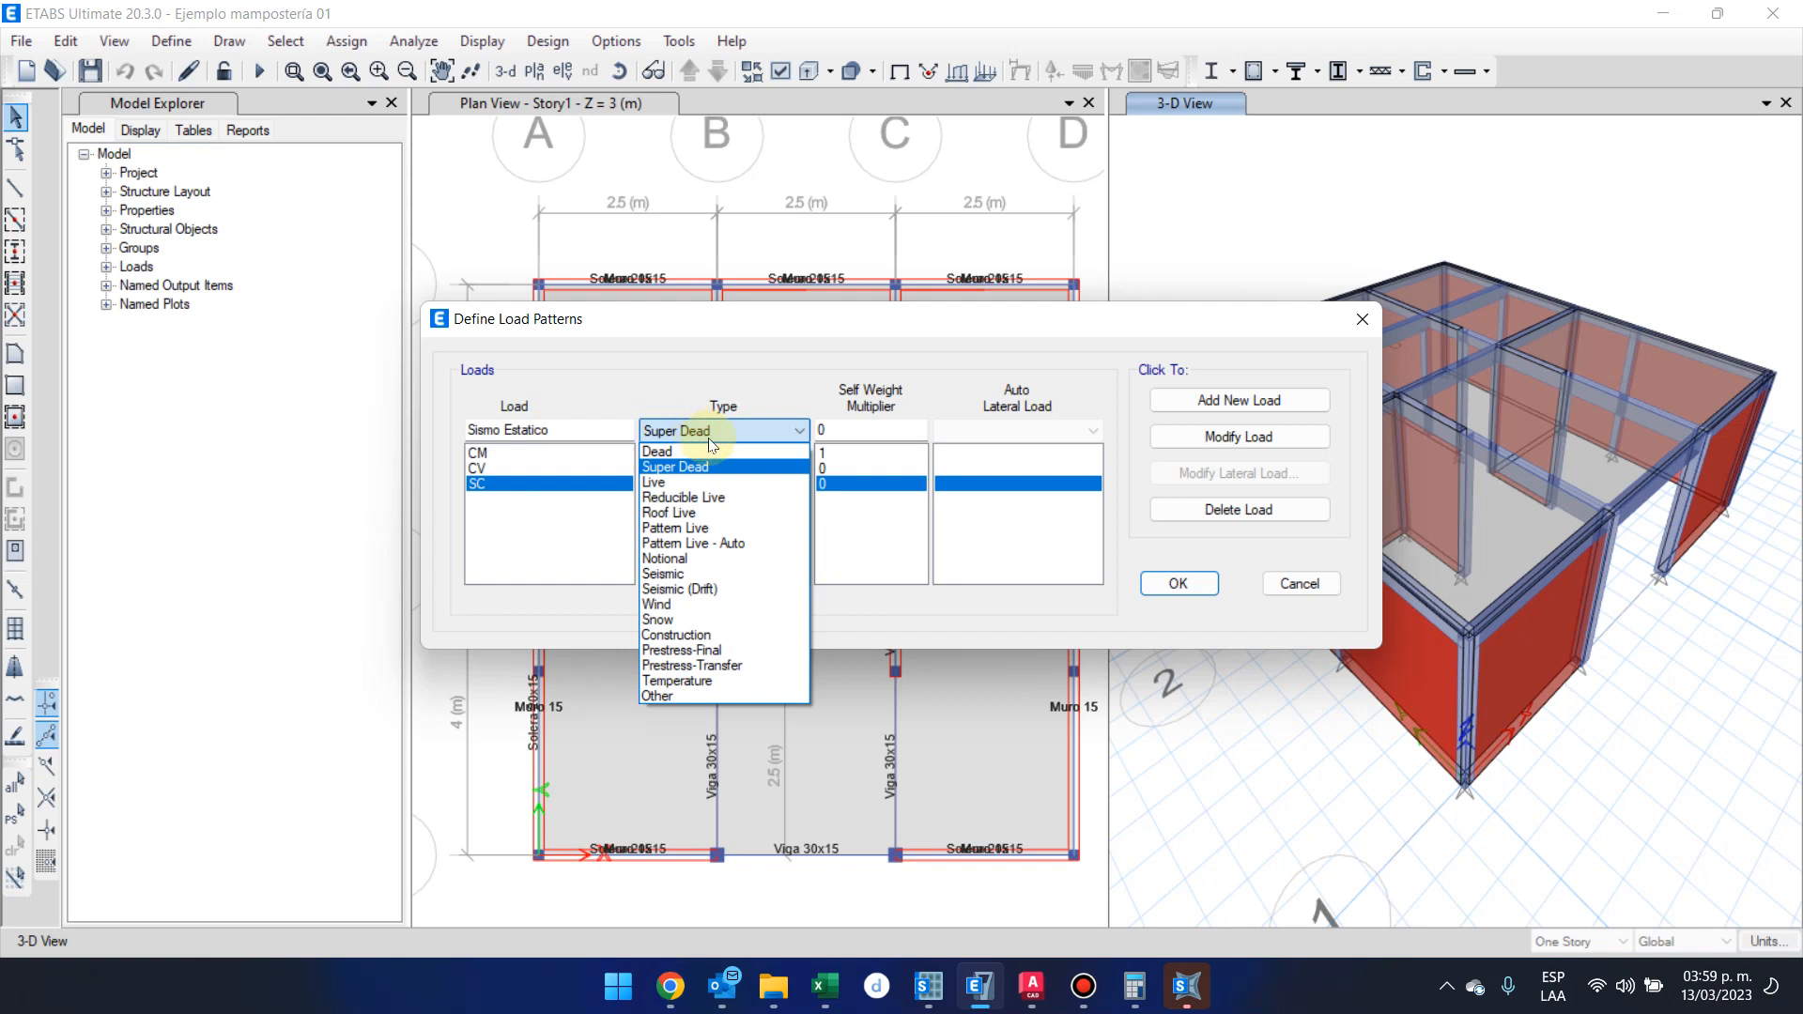
left_click(743, 577)
left_click(1016, 428)
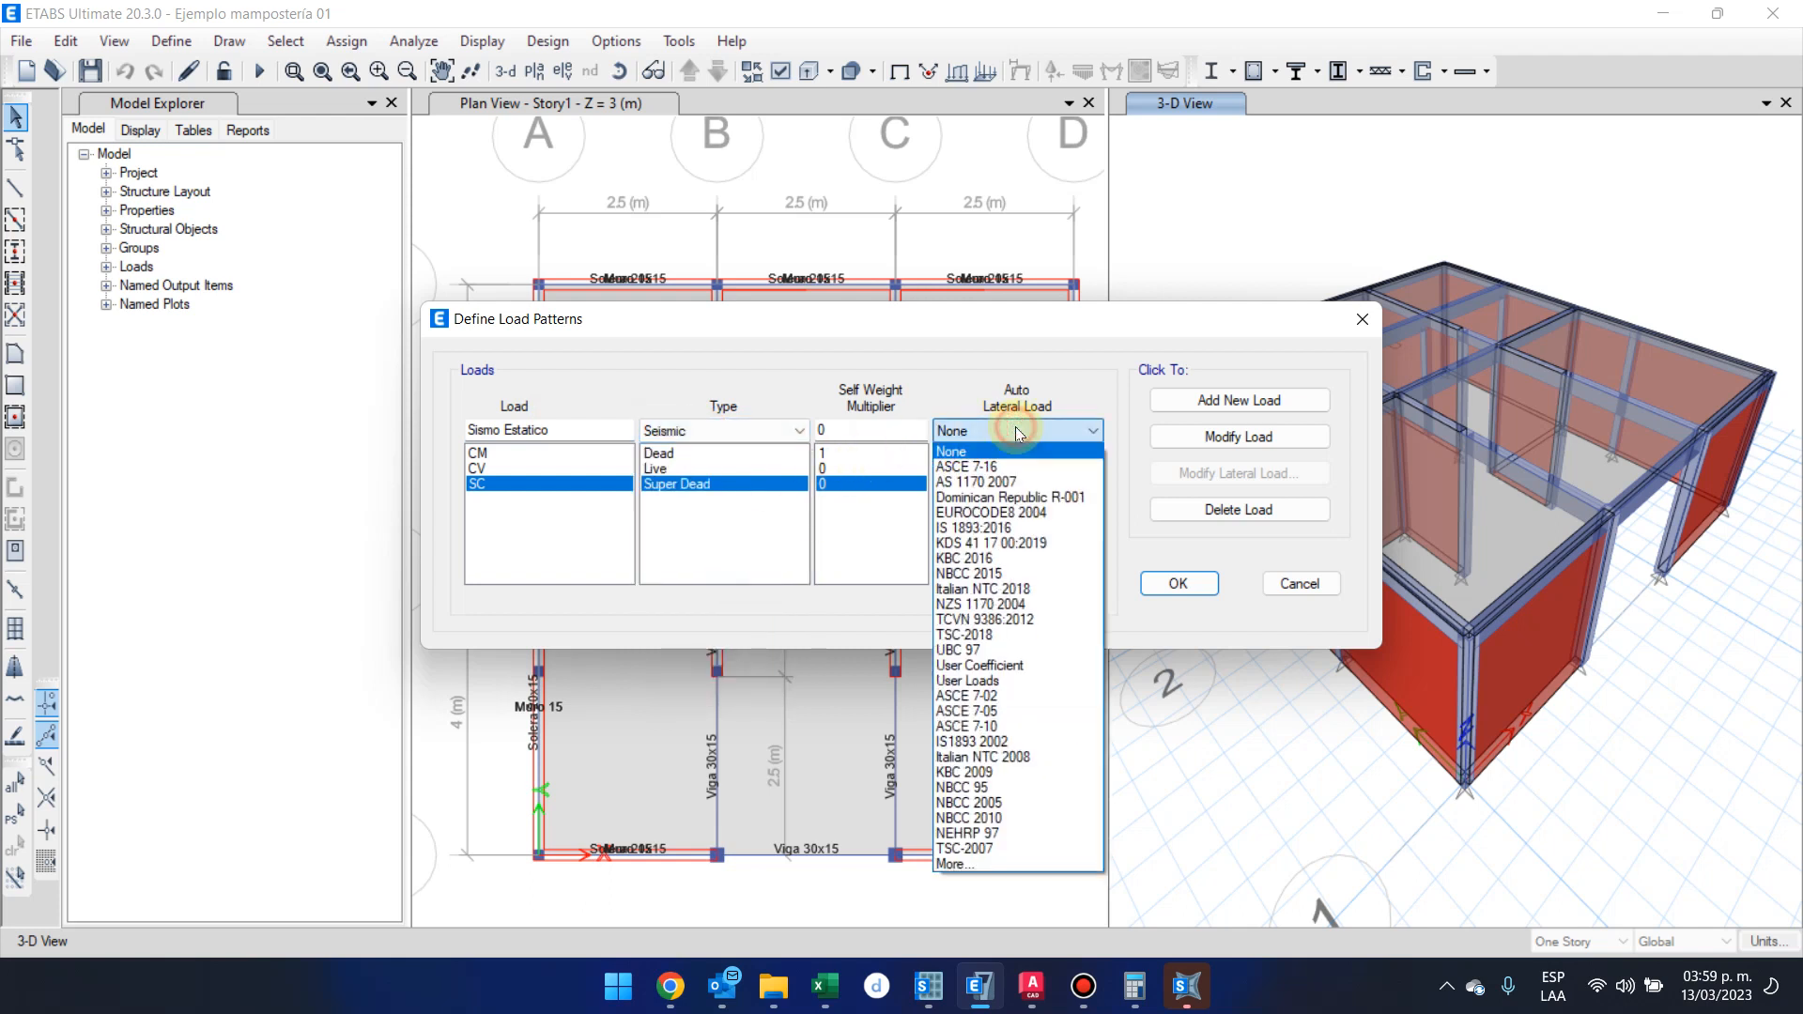
left_click(1083, 672)
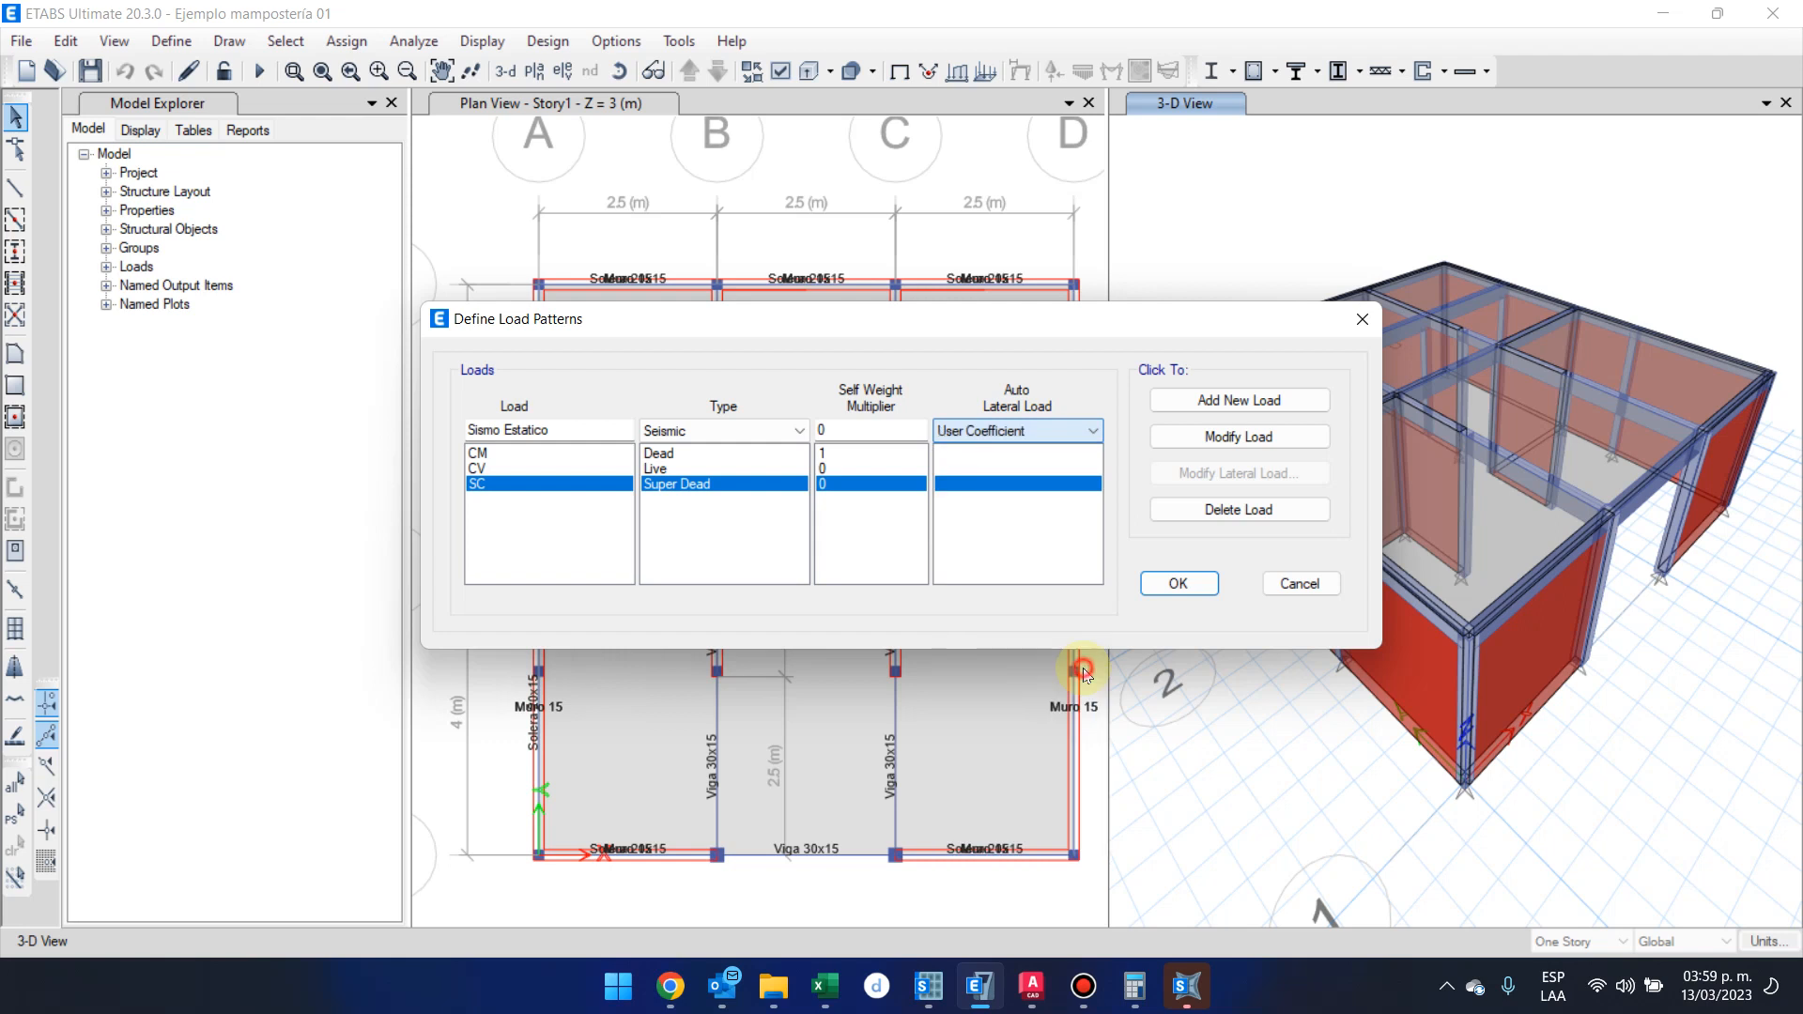
left_click(1269, 408)
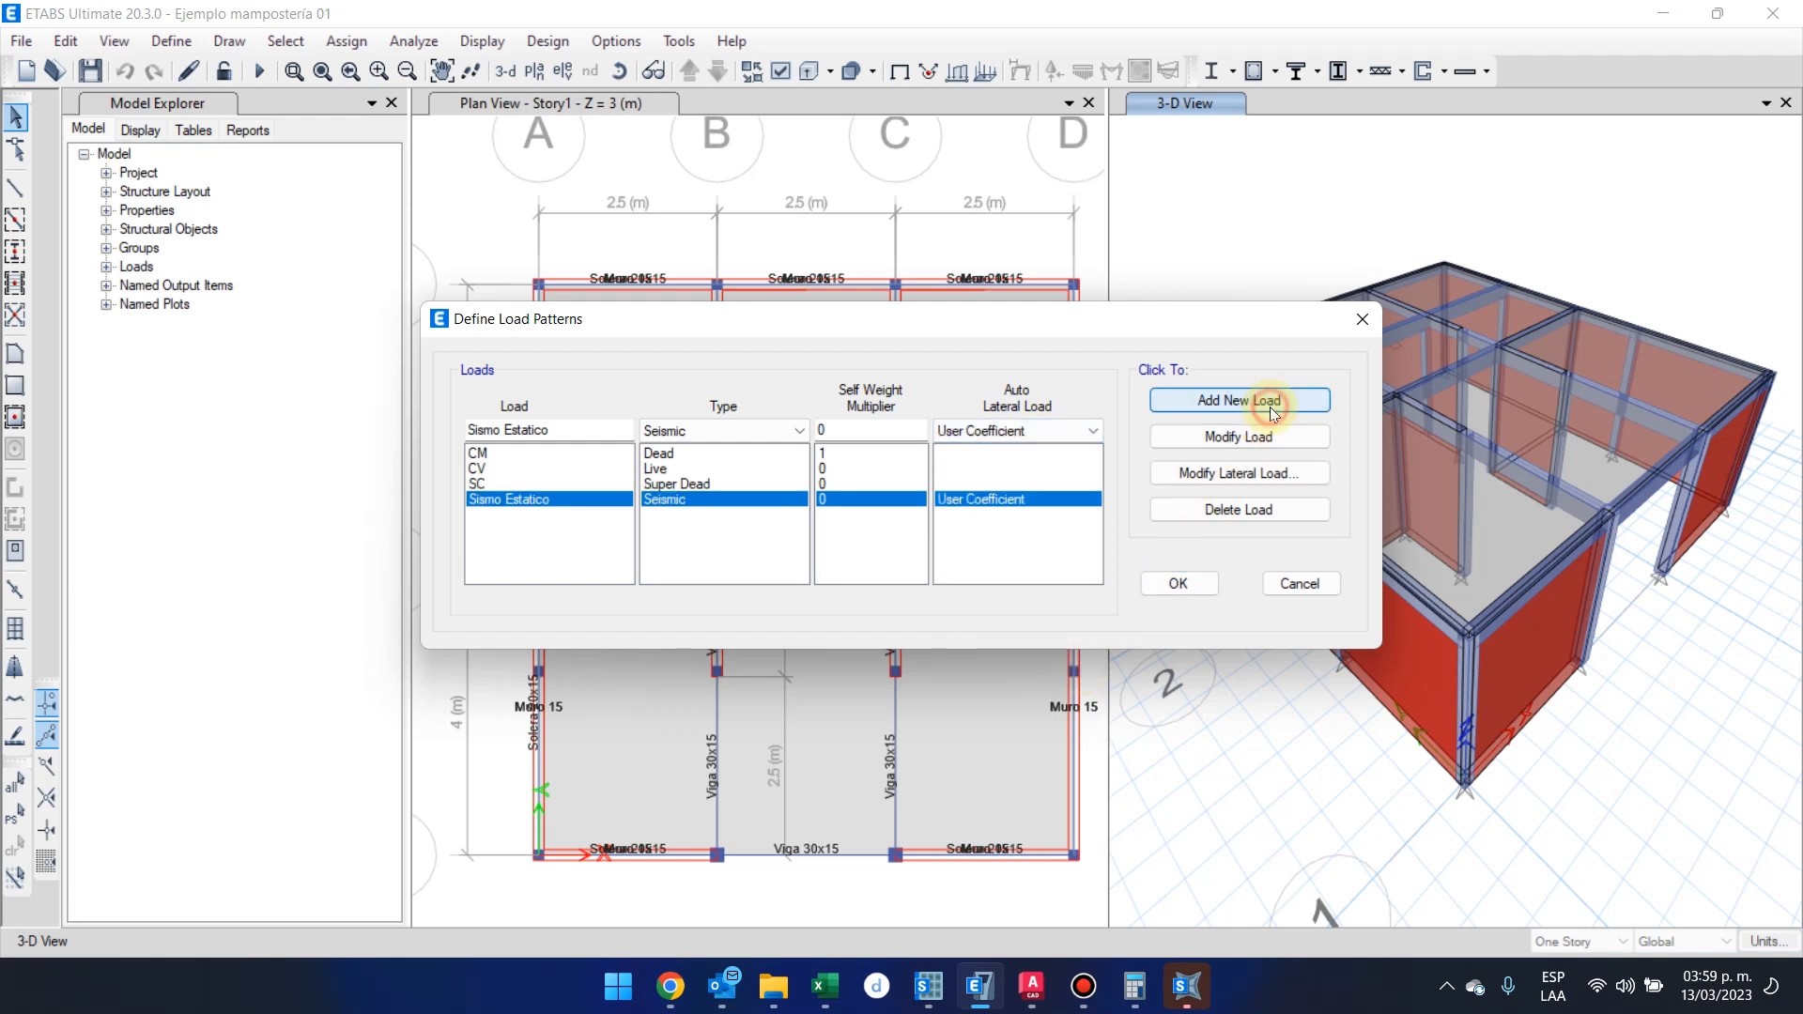
Open the lateral load settings of the Sismo Estatico load pattern
left_click(1256, 477)
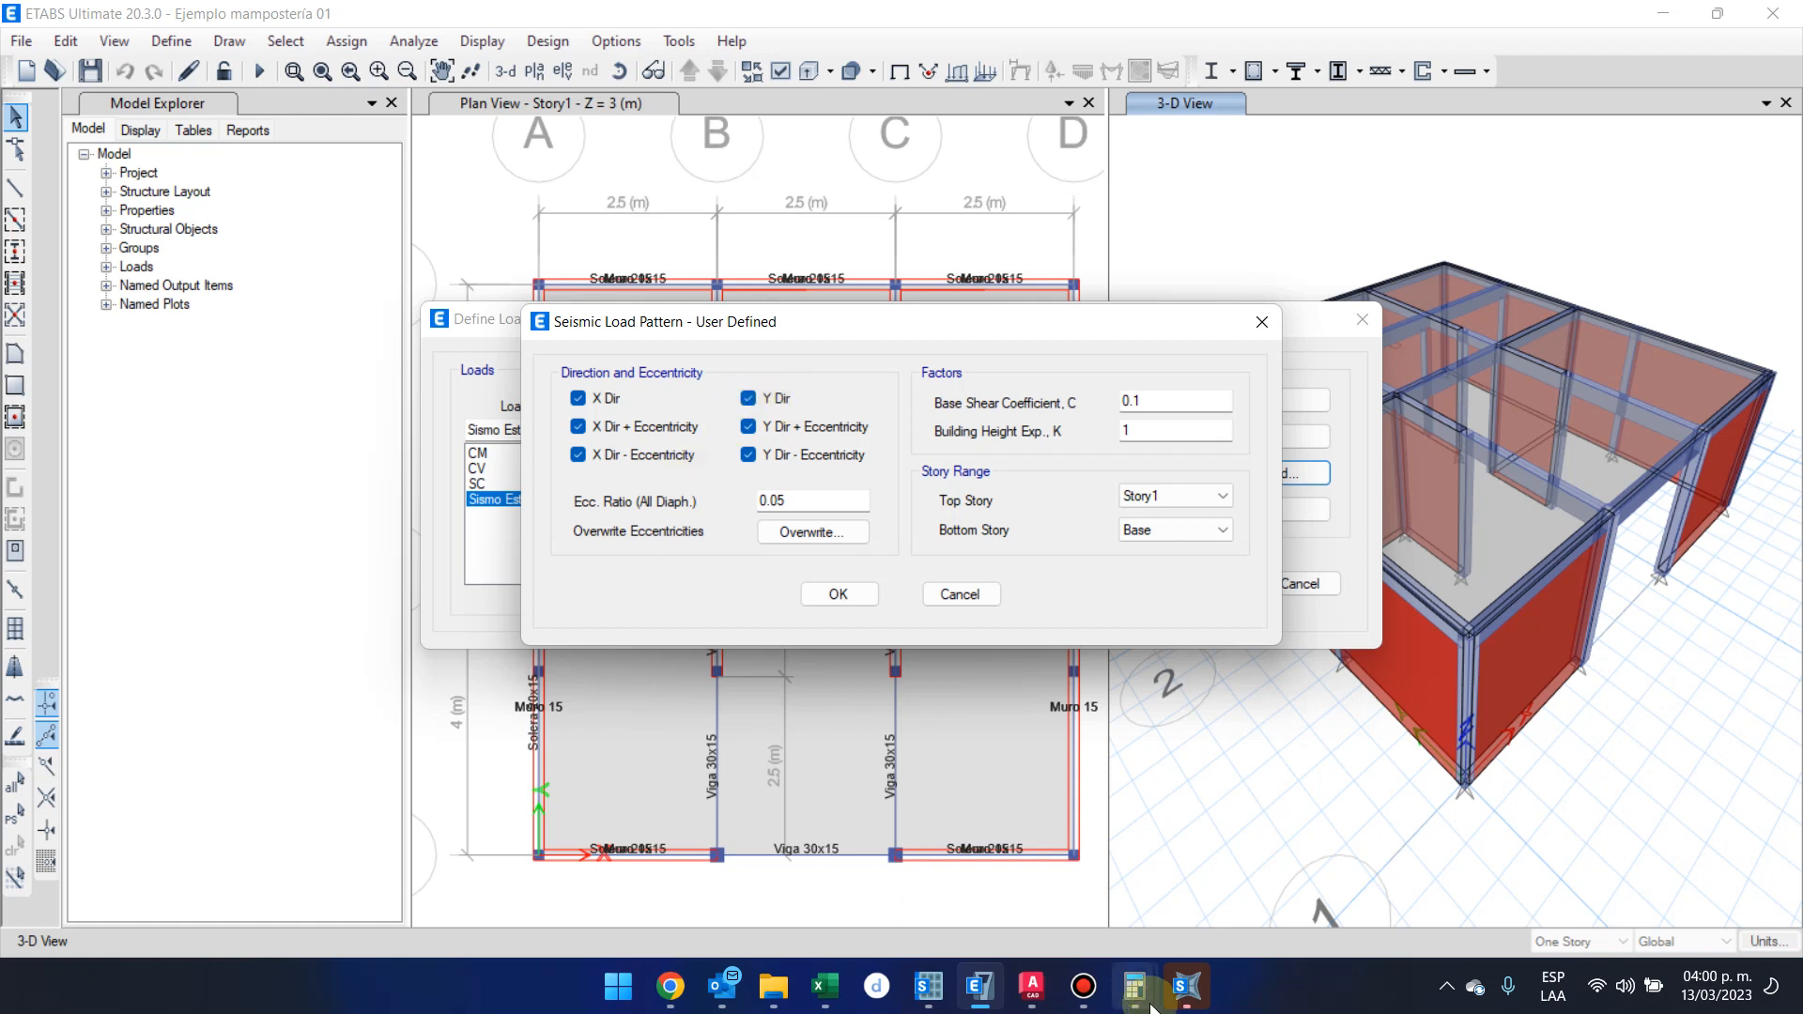
left_click(1090, 985)
left_click(1089, 986)
left_click(1089, 986)
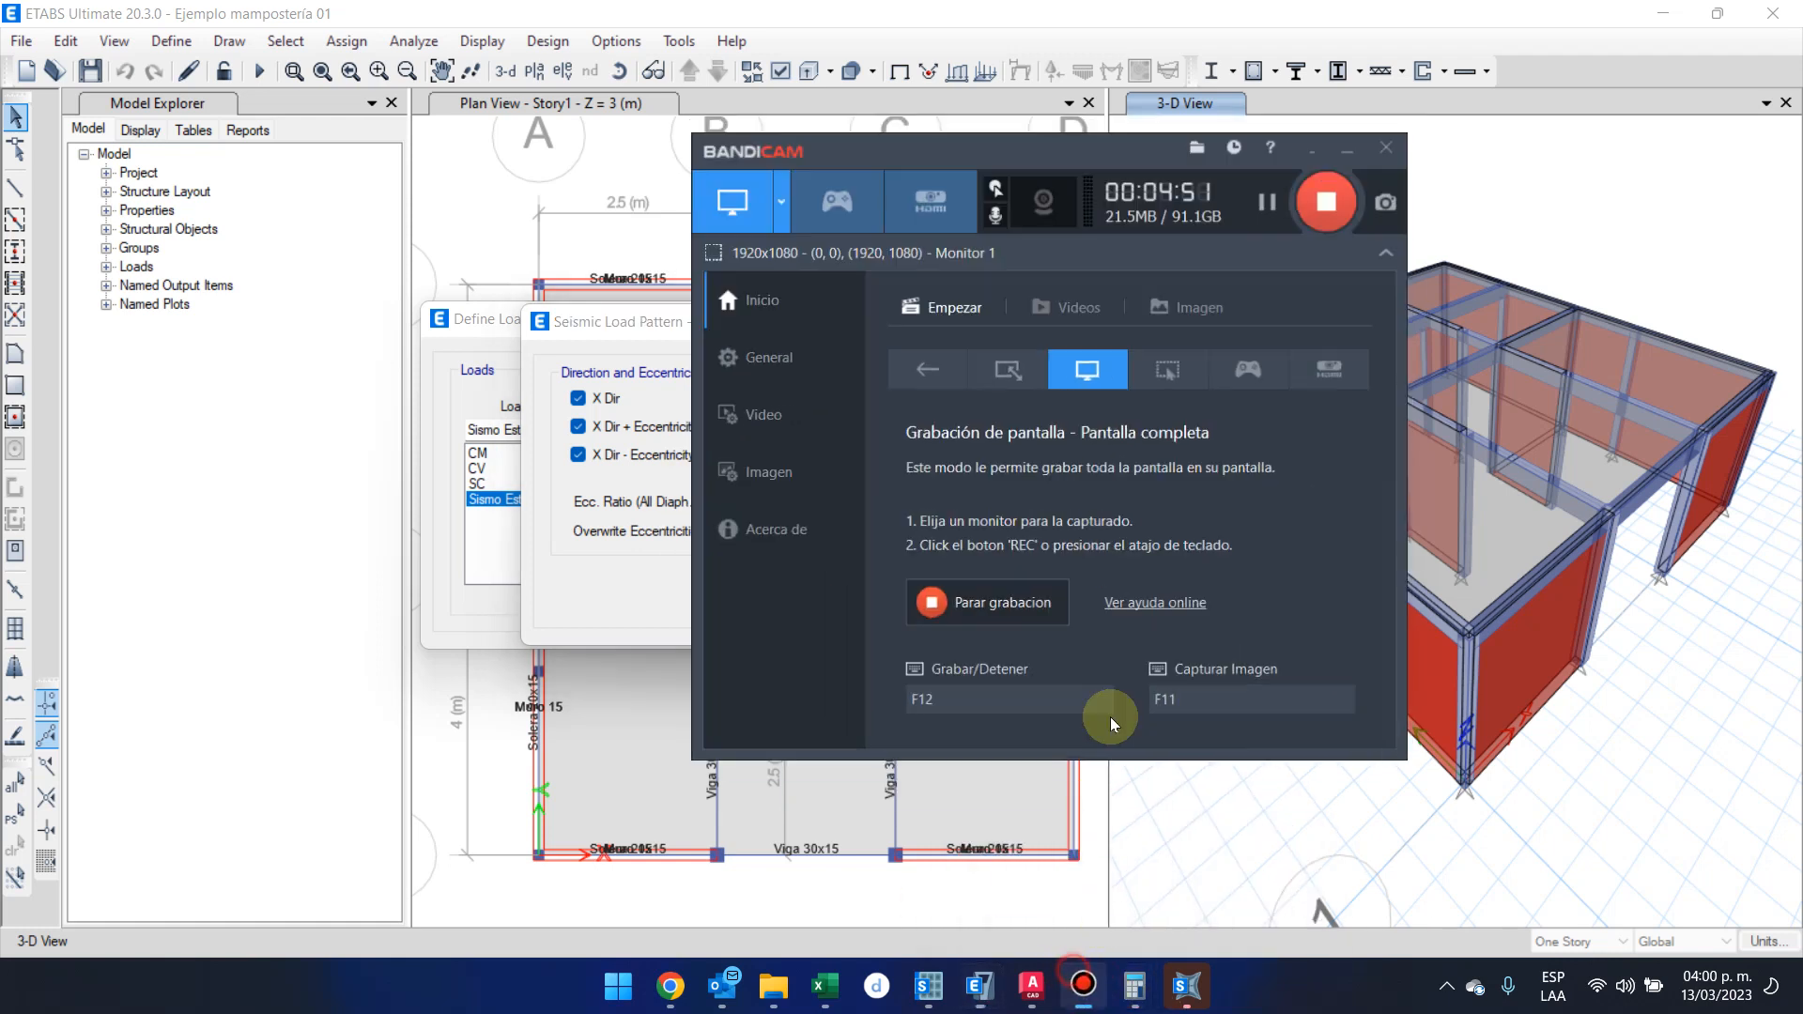
left_click(1351, 135)
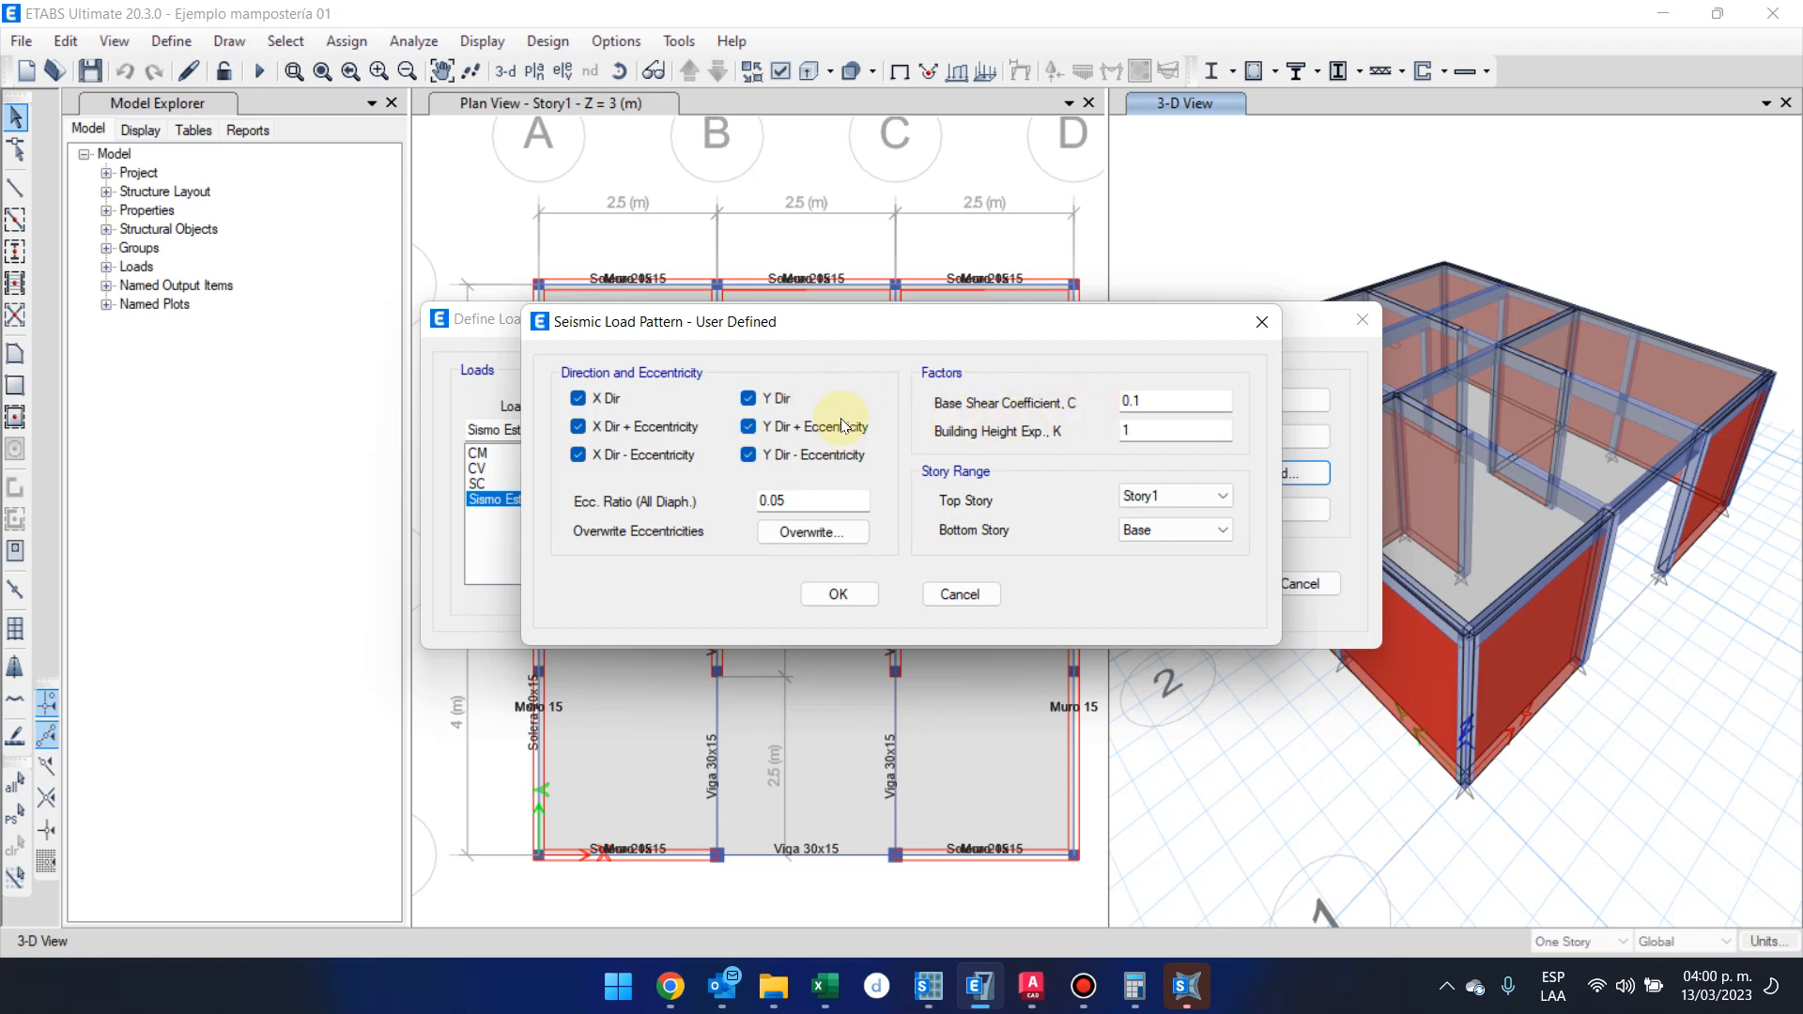
left_click(780, 400)
left_click(777, 428)
left_click(770, 455)
left_click(766, 427)
left_click(763, 397)
Switch to Excel by opening the workbook Espectro de diseño_AGIES
right_click(810, 991)
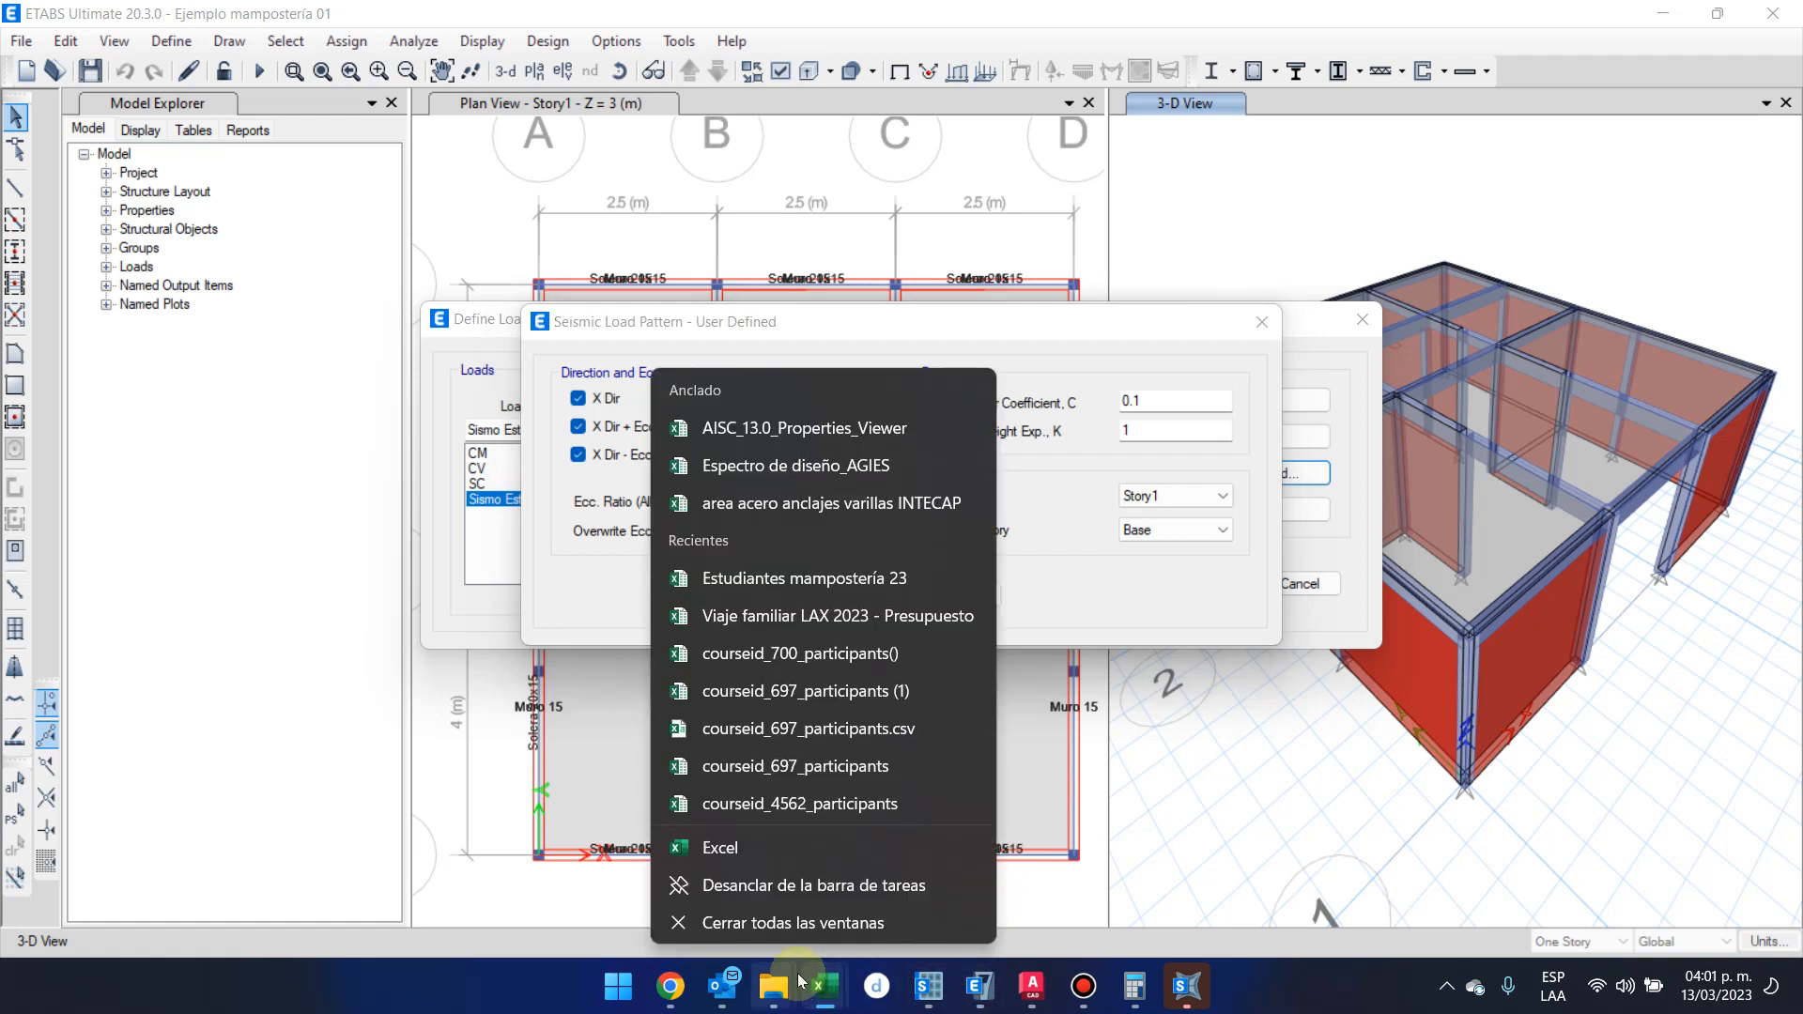
left_click(909, 465)
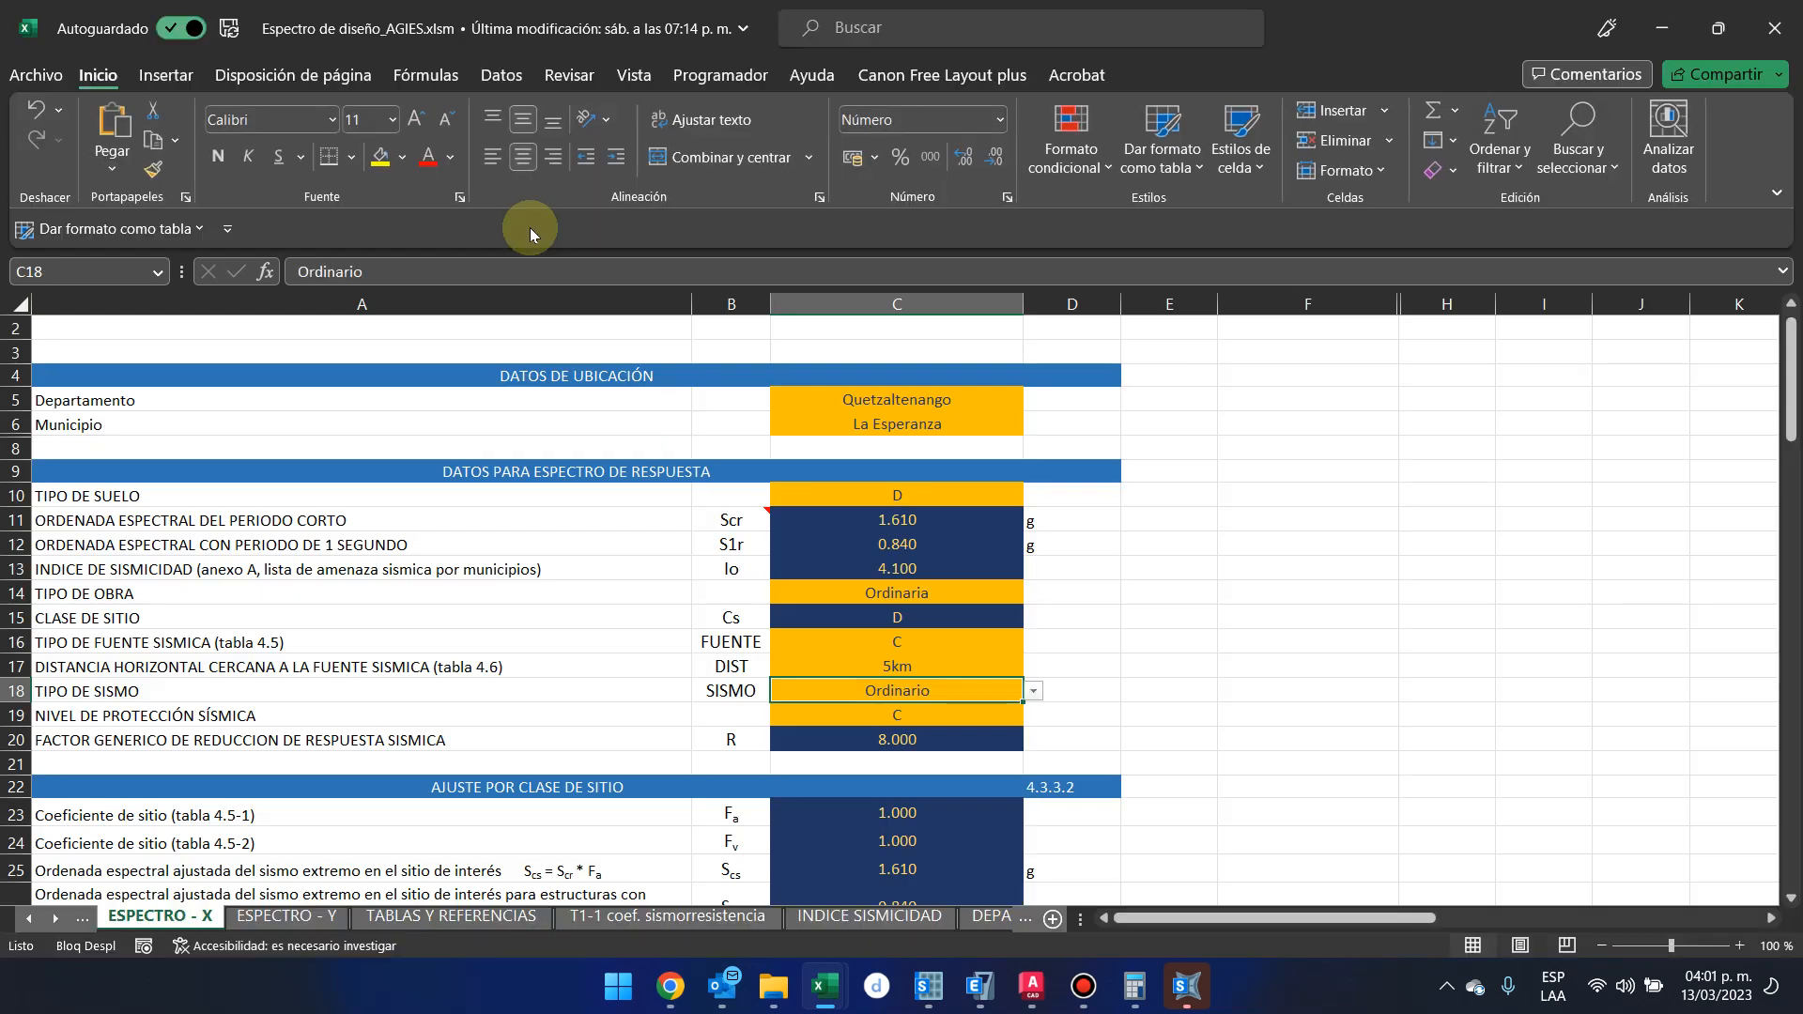
Start saving a copy of the workbook and browse to URL > 2023 > Diseño en mampostería > Ejercicio 01 in OneDrive
left_click(36, 74)
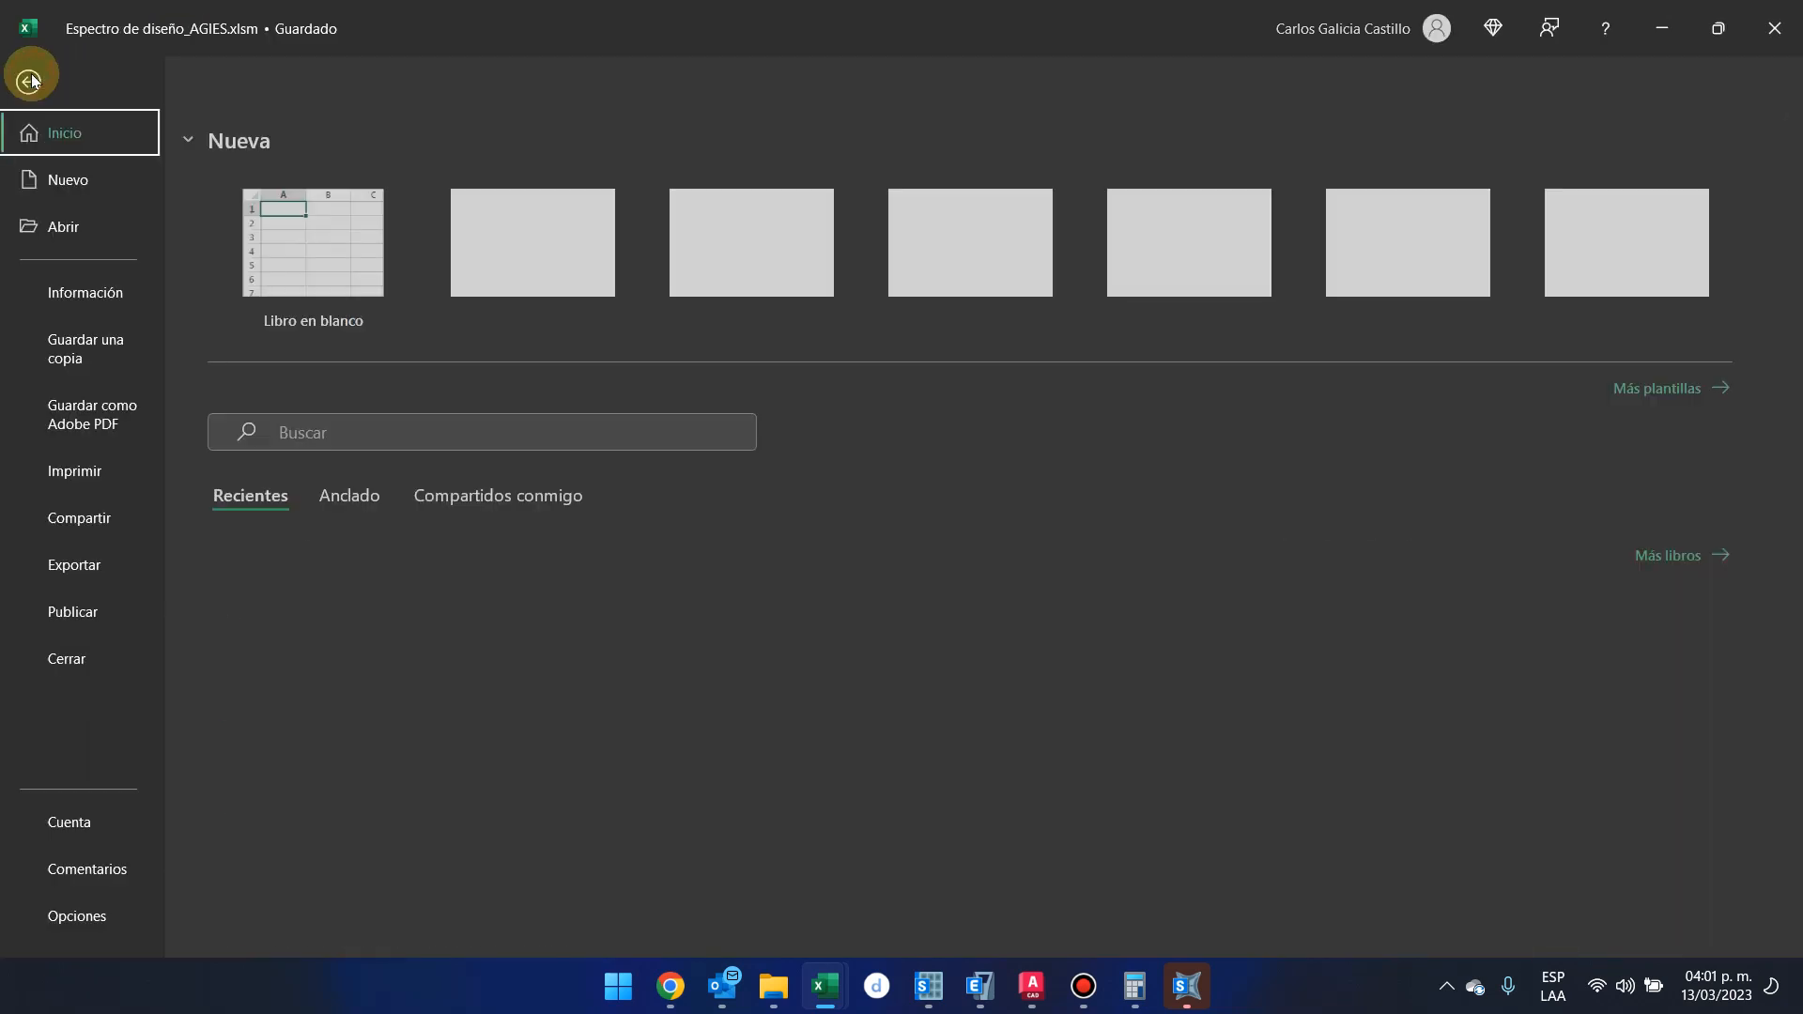
left_click(110, 346)
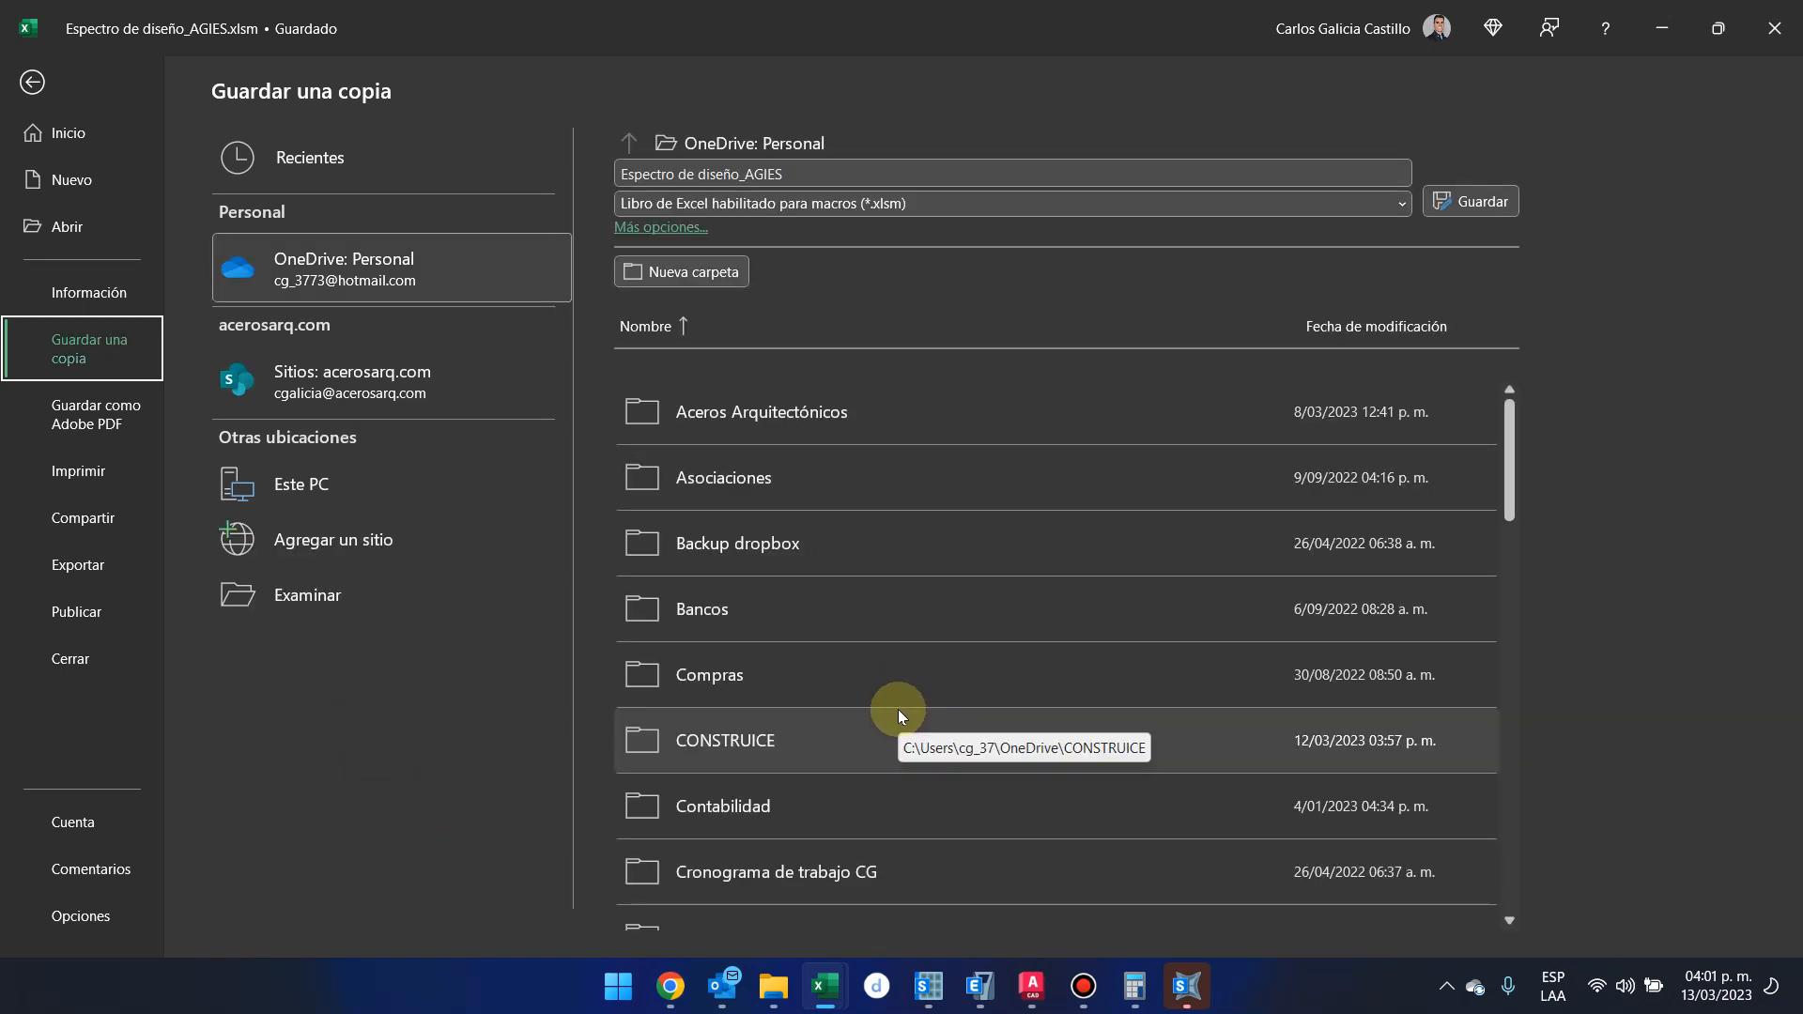
left_click(343, 589)
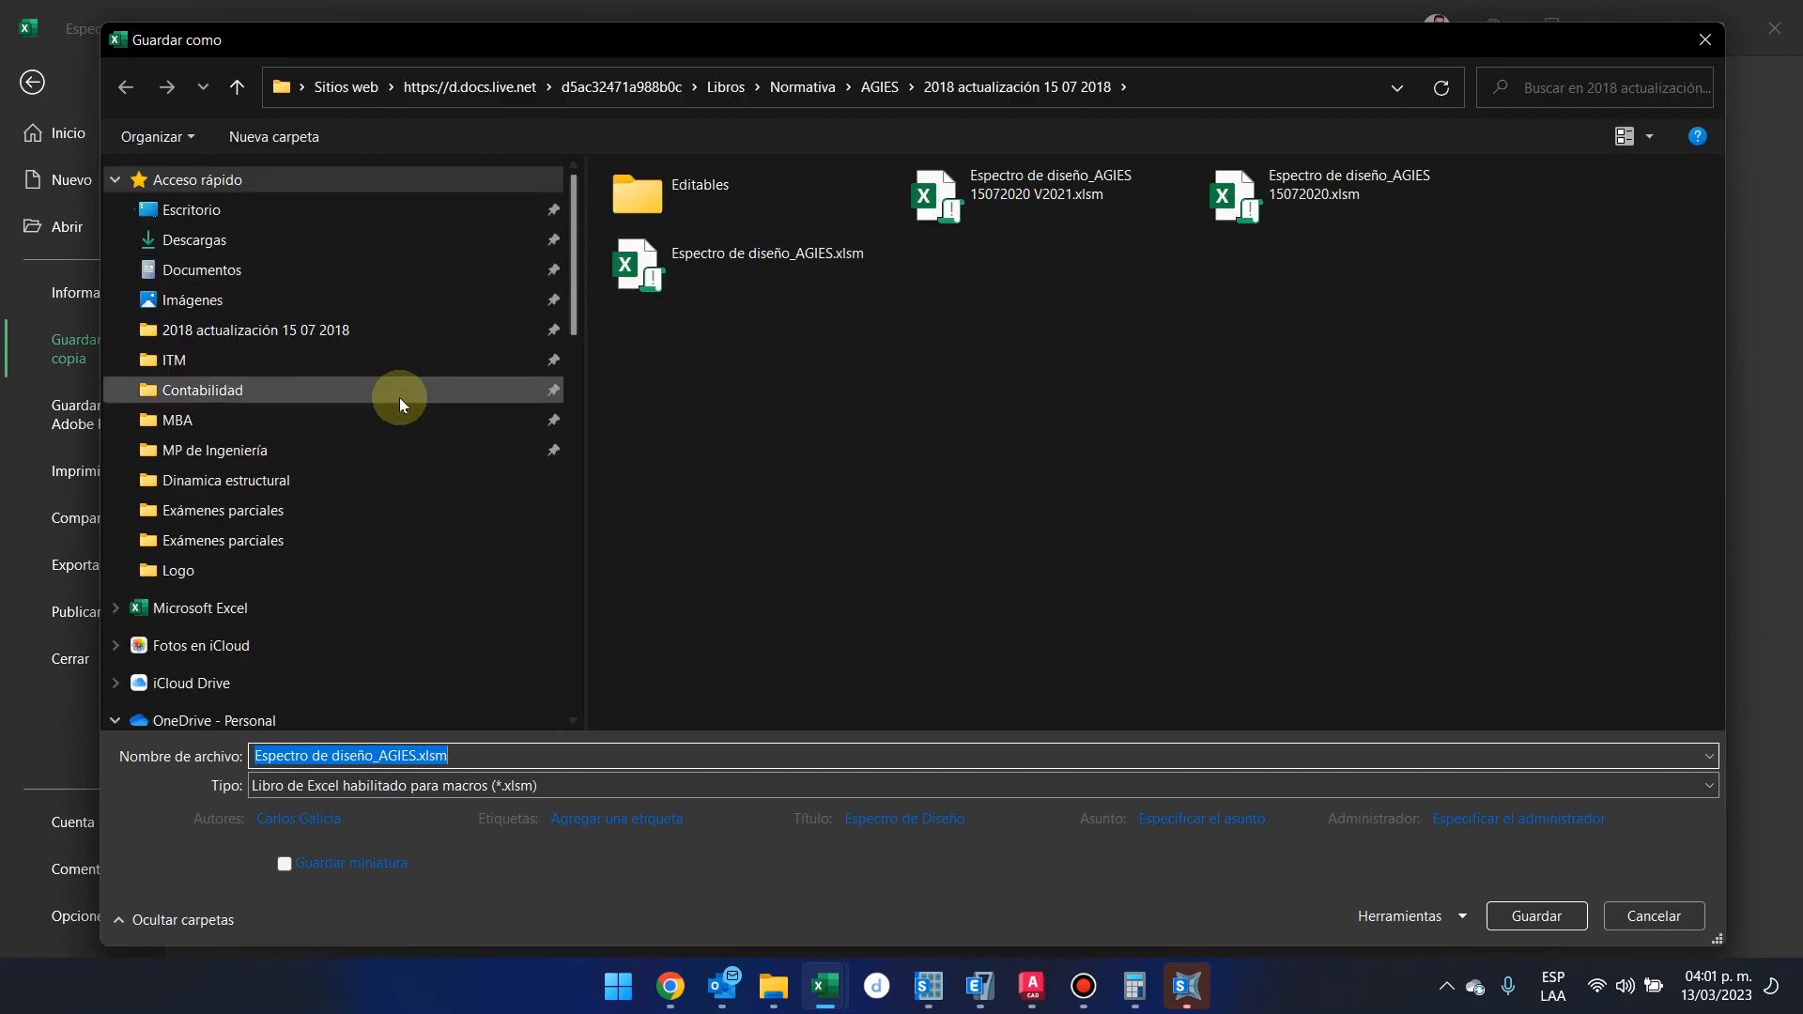
scroll(332, 509, "down", 2)
scroll(332, 509, "down", 15)
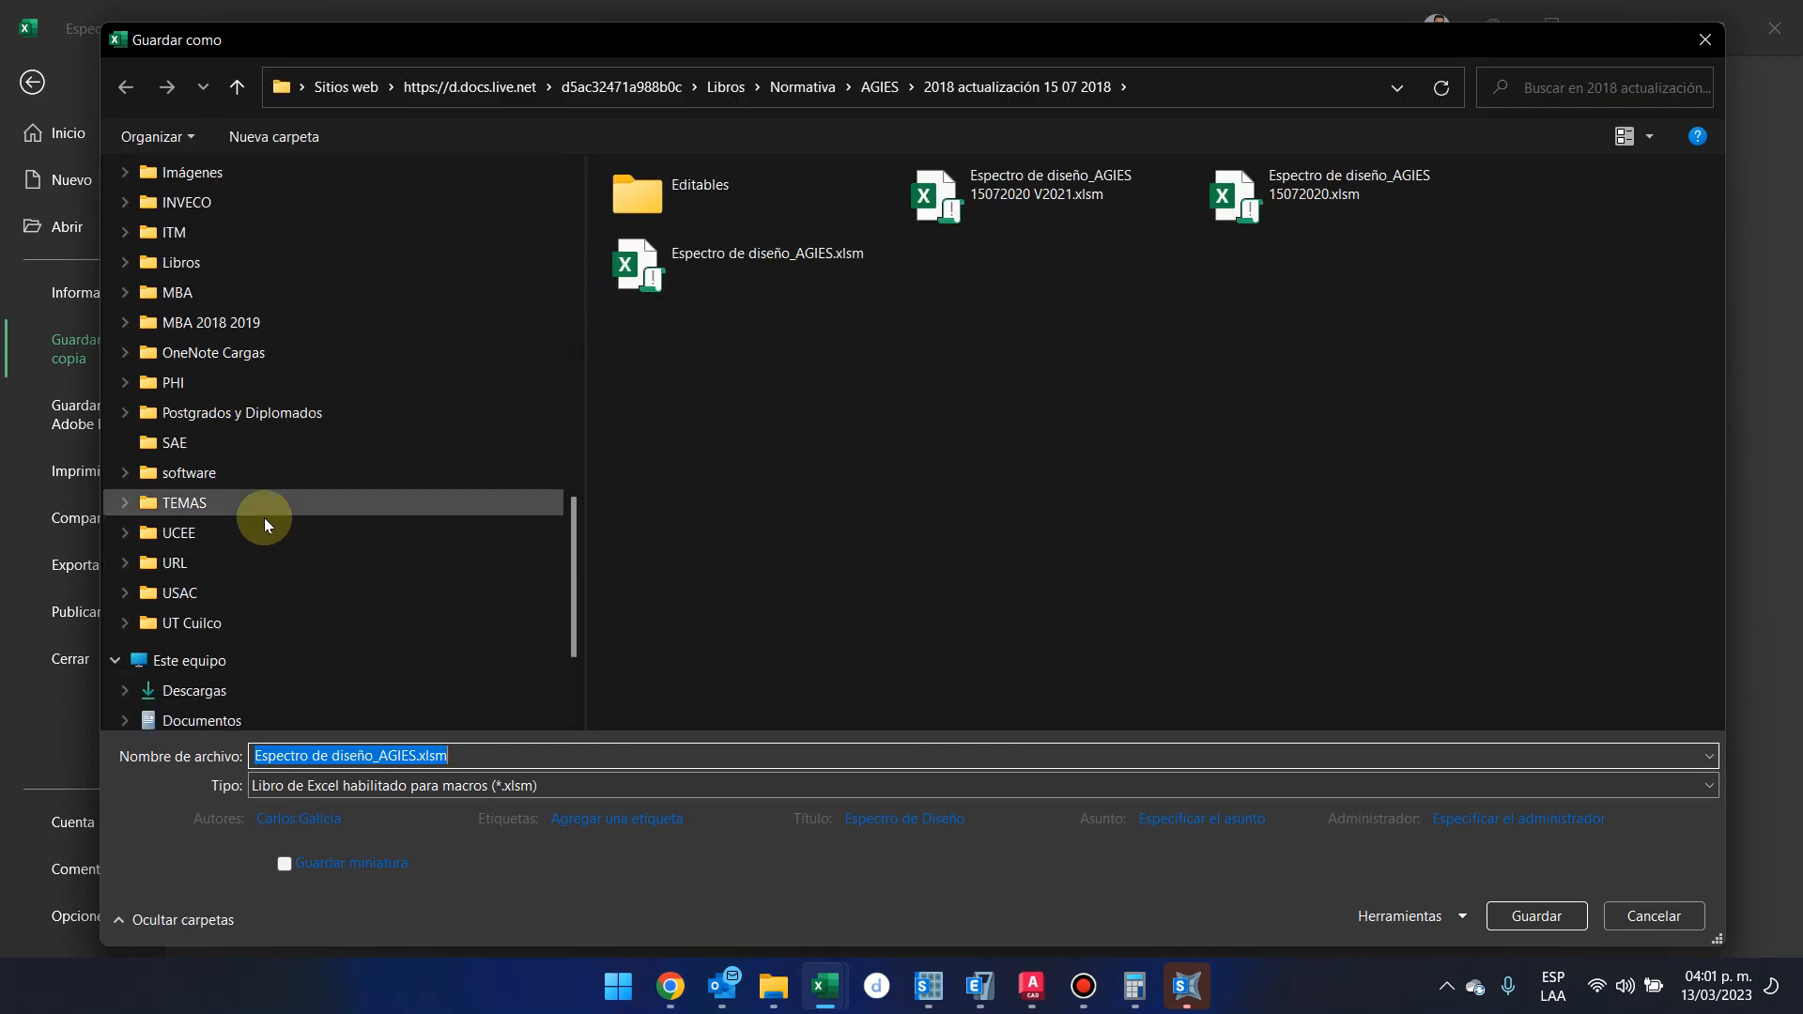
left_click(237, 564)
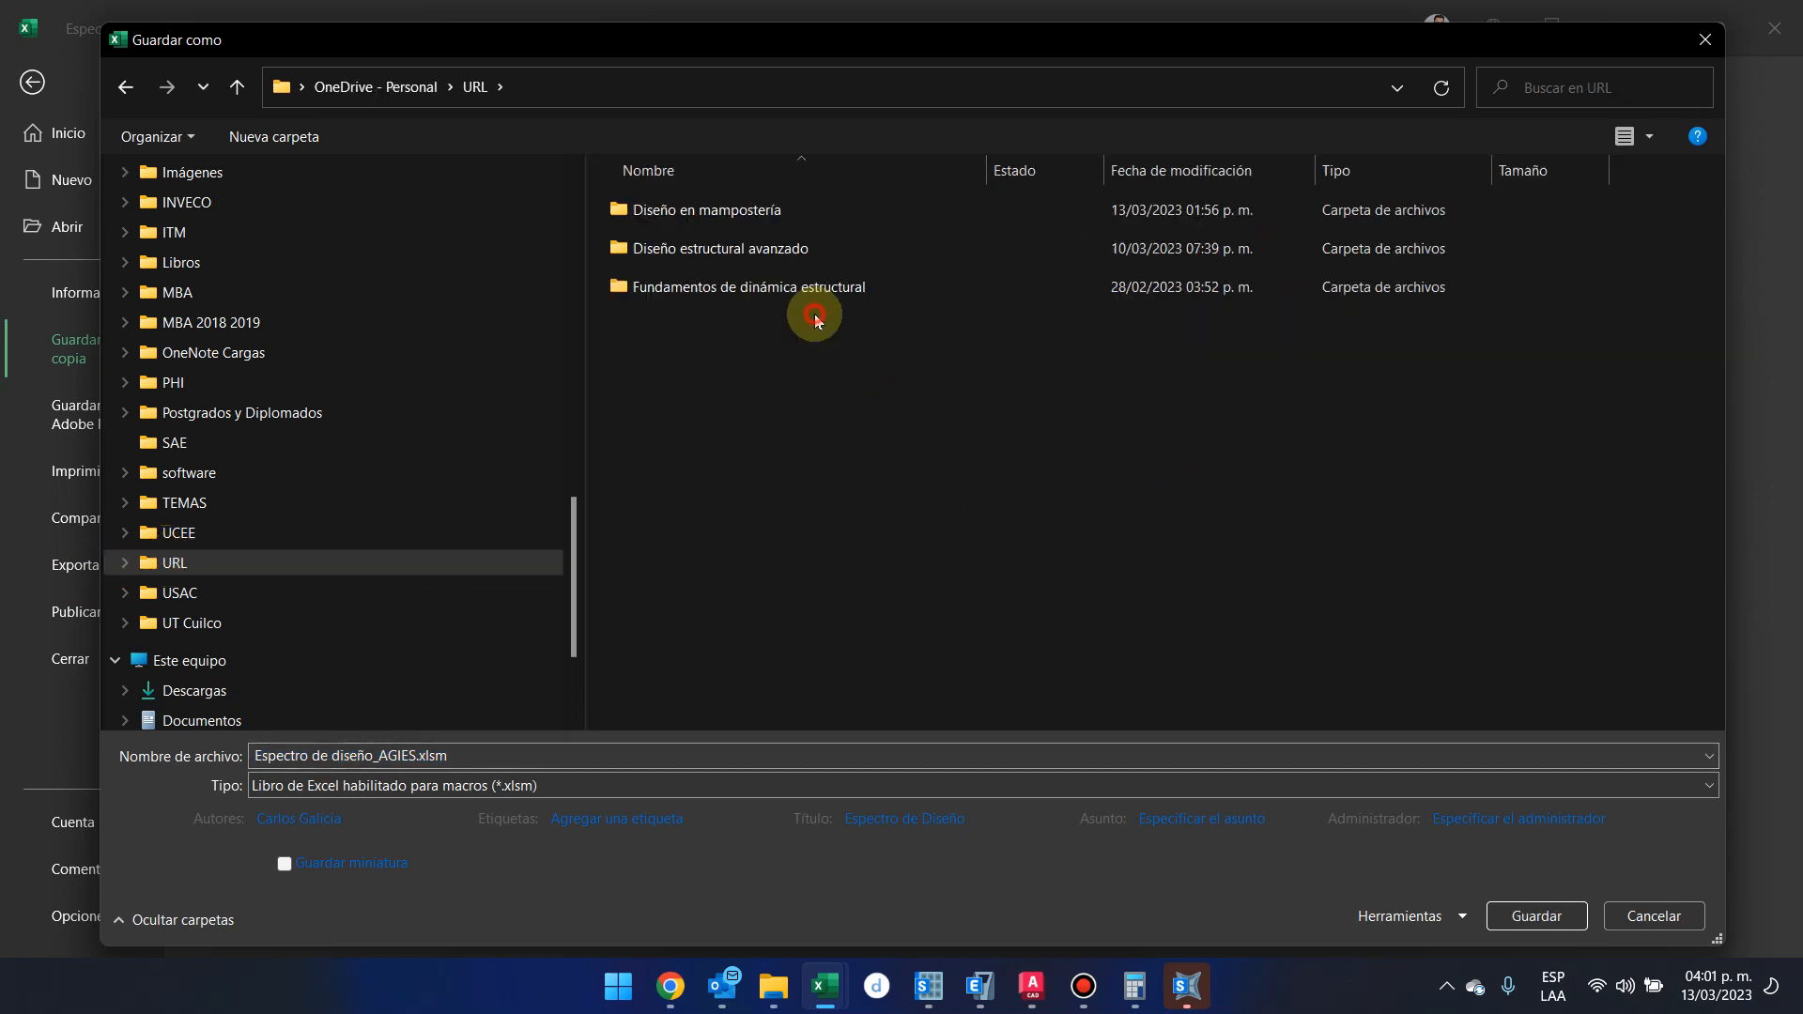
double_click(825, 208)
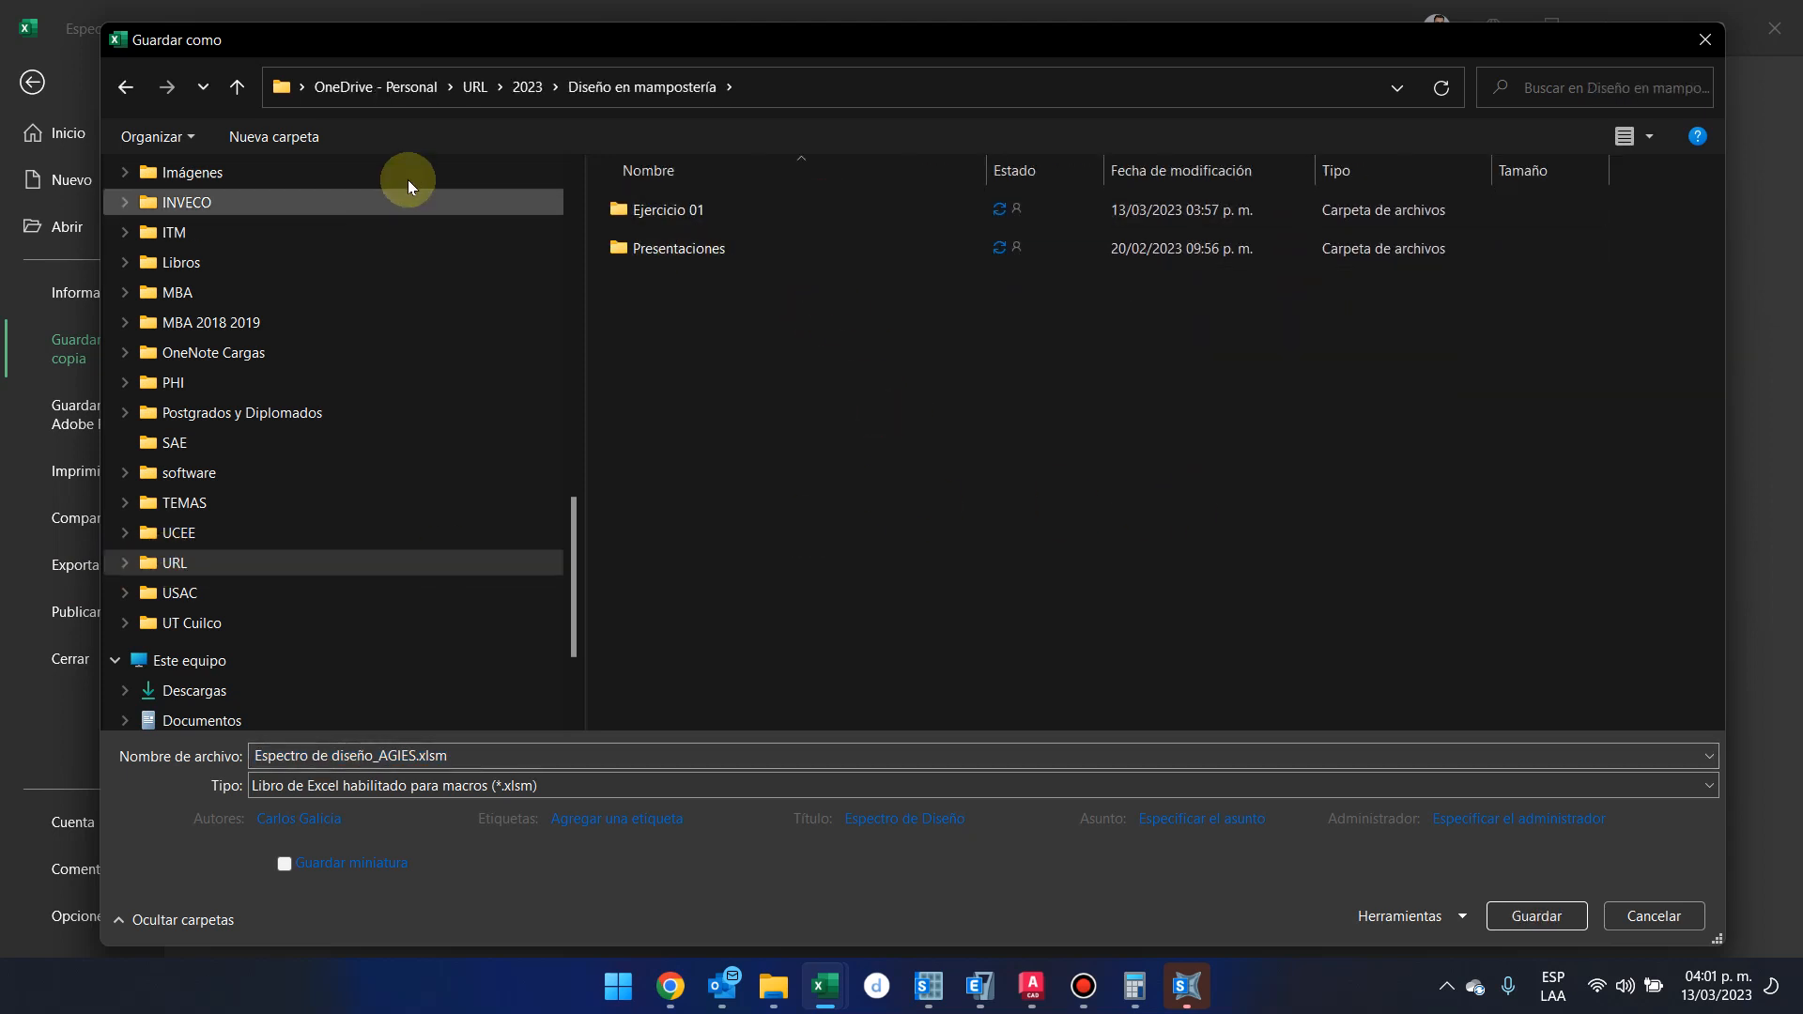
left_click(627, 207)
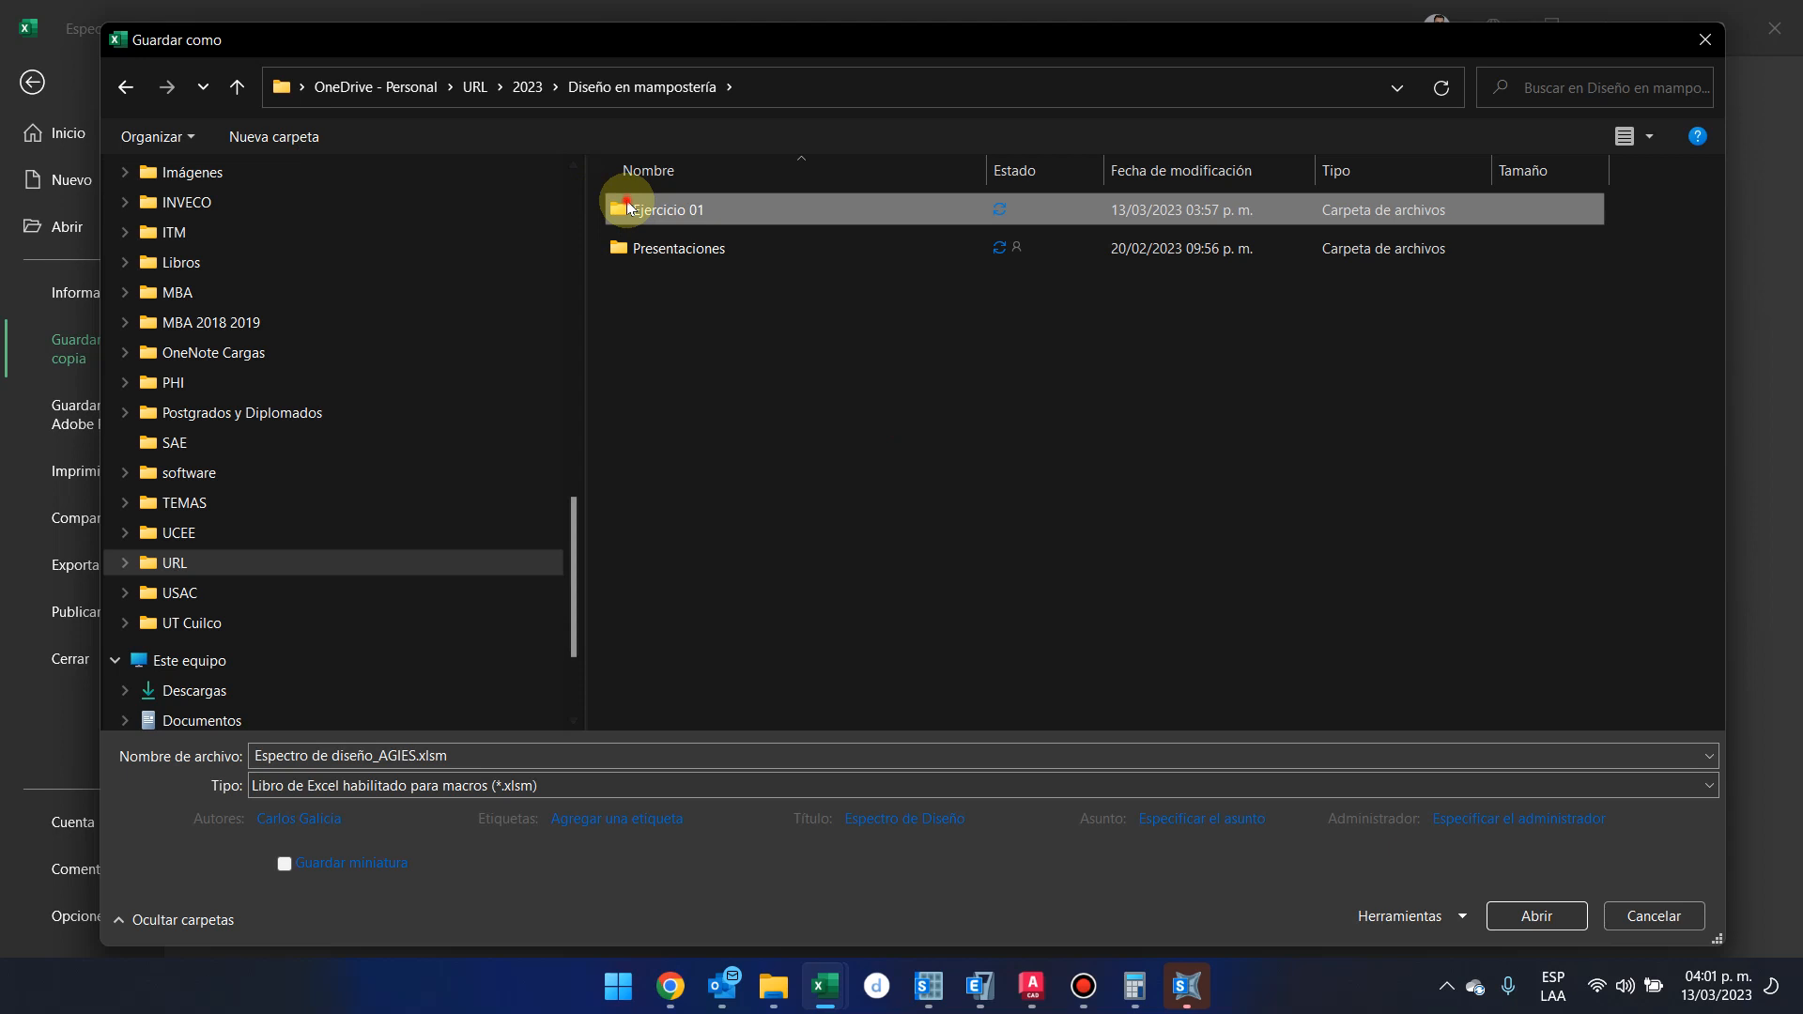
double_click(627, 203)
Name the copy Espectro de diseño_AGIES_Quetgo.xlsm and save it in the Ejercicio 01 folder
left_click(407, 748)
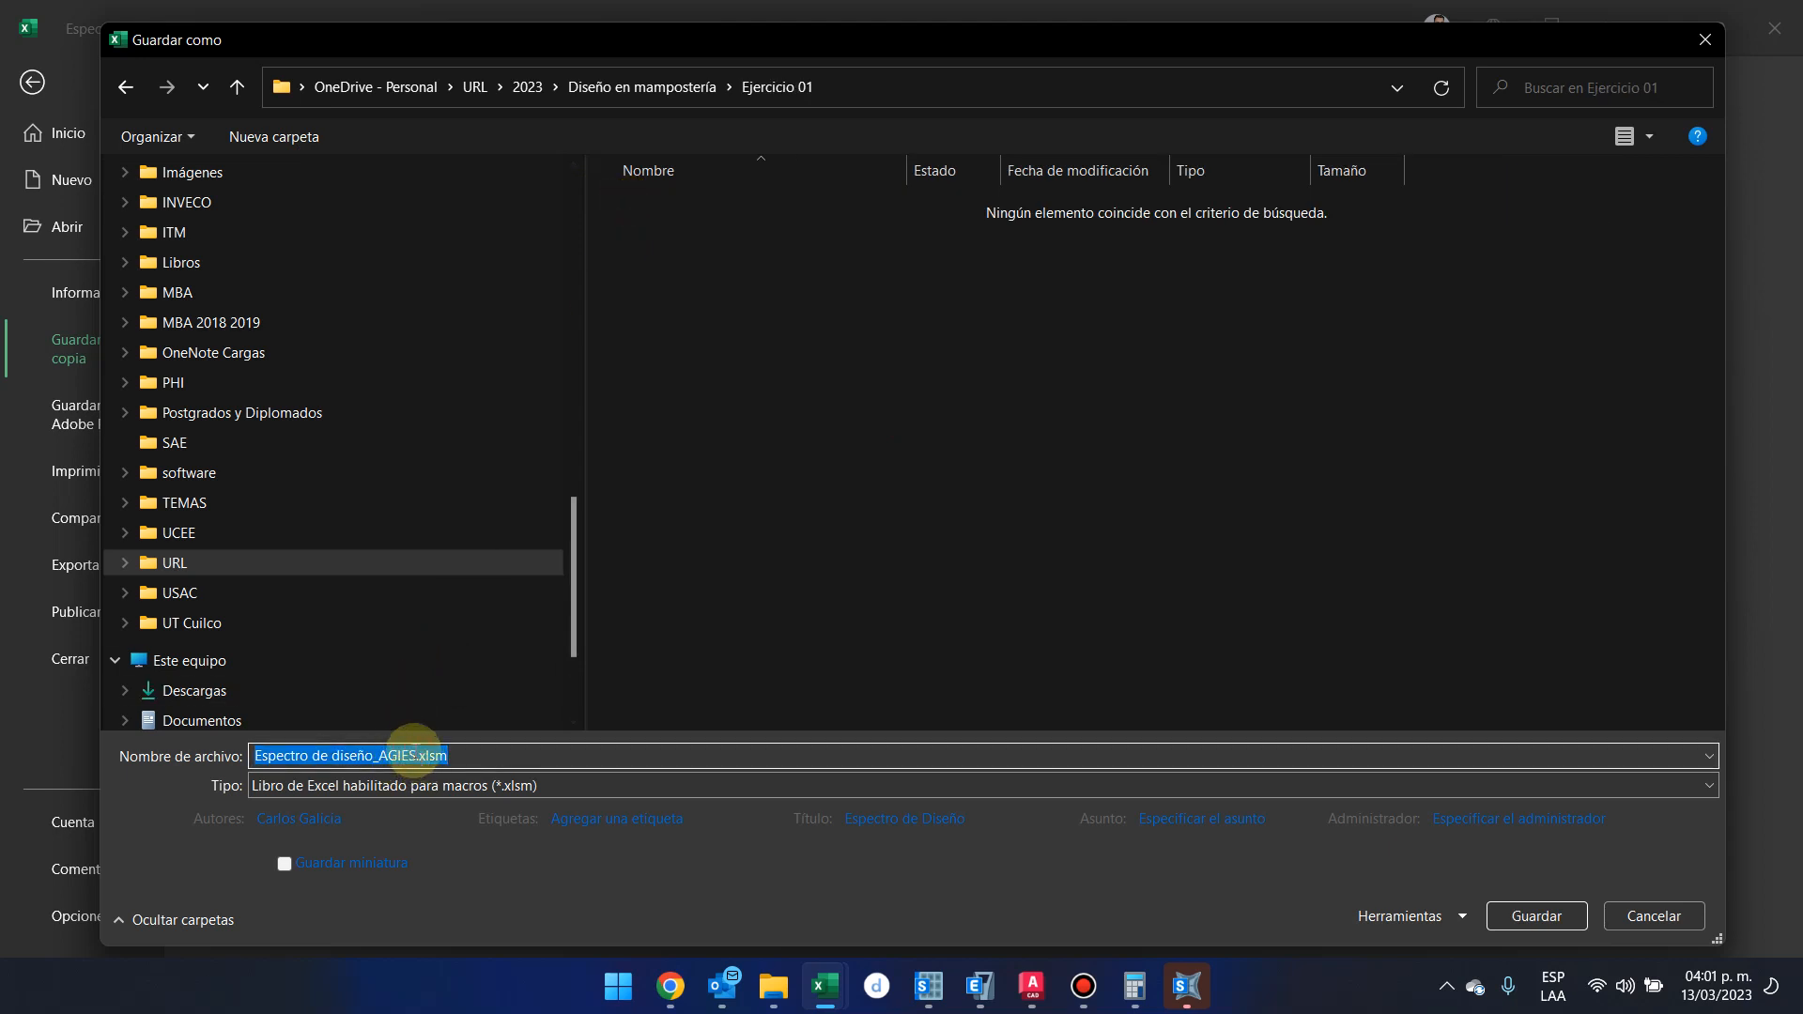
left_click(415, 755)
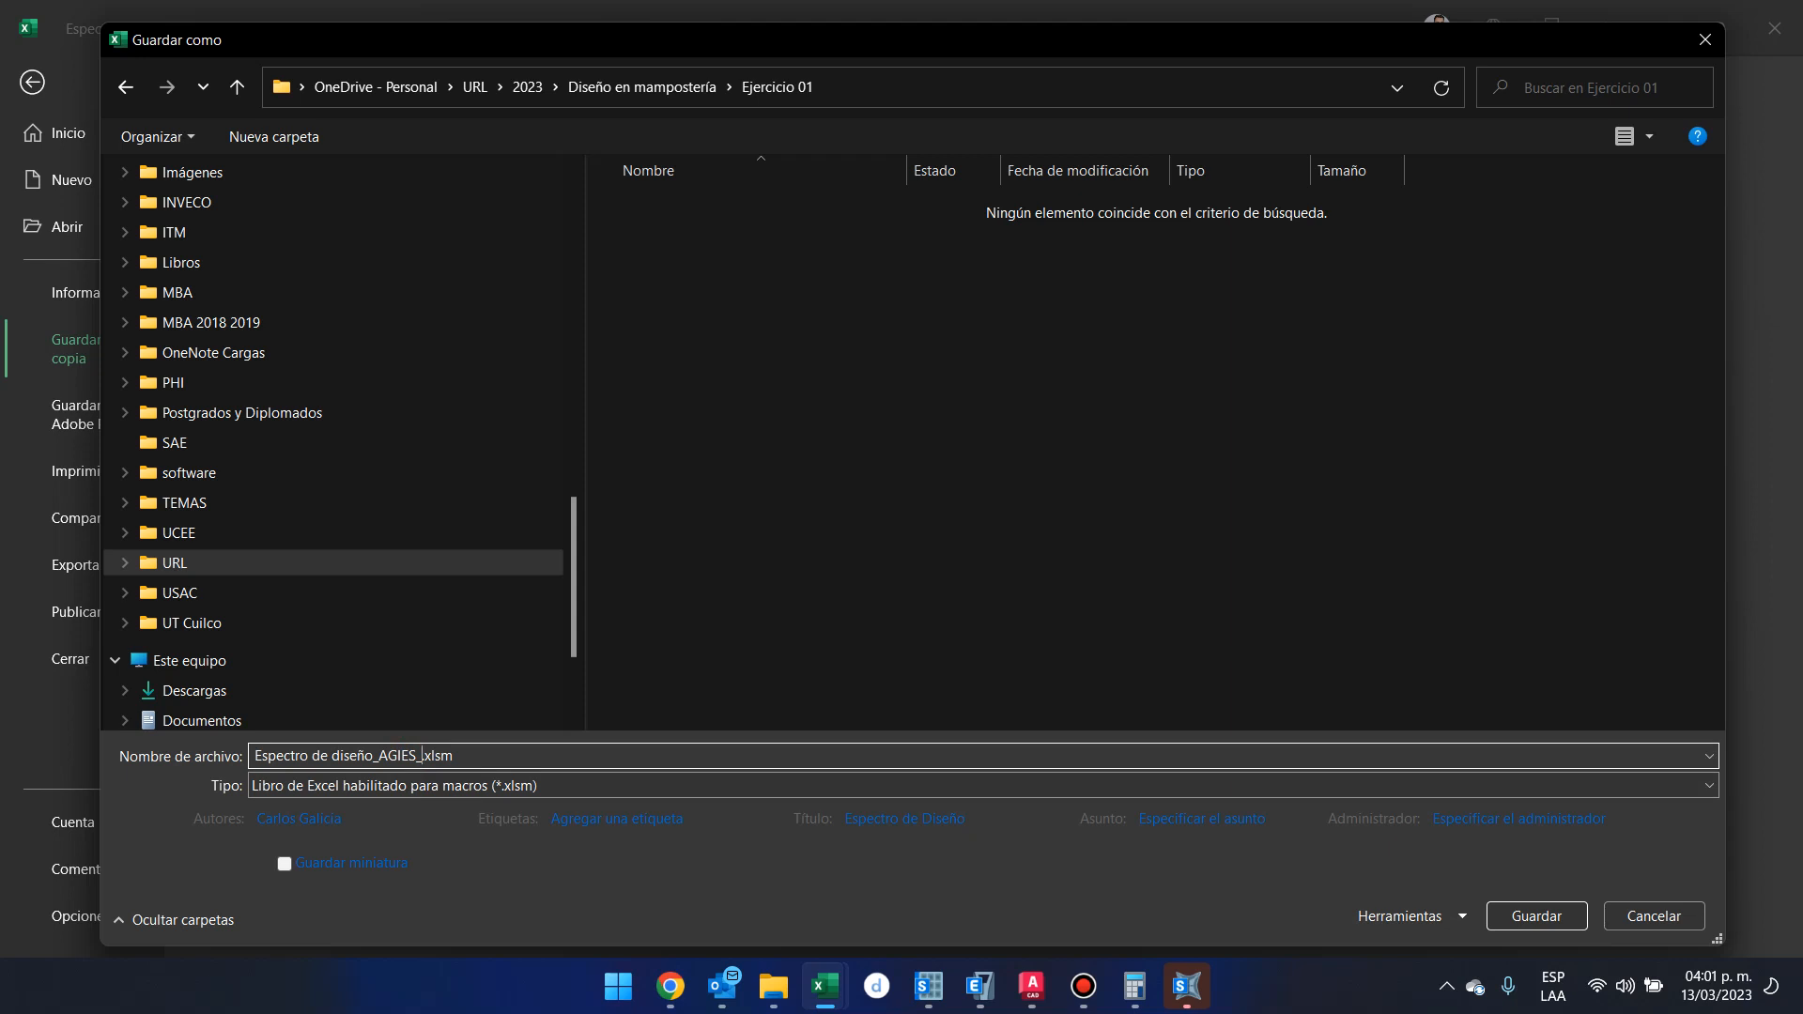
type("_Quetgo")
key("Return")
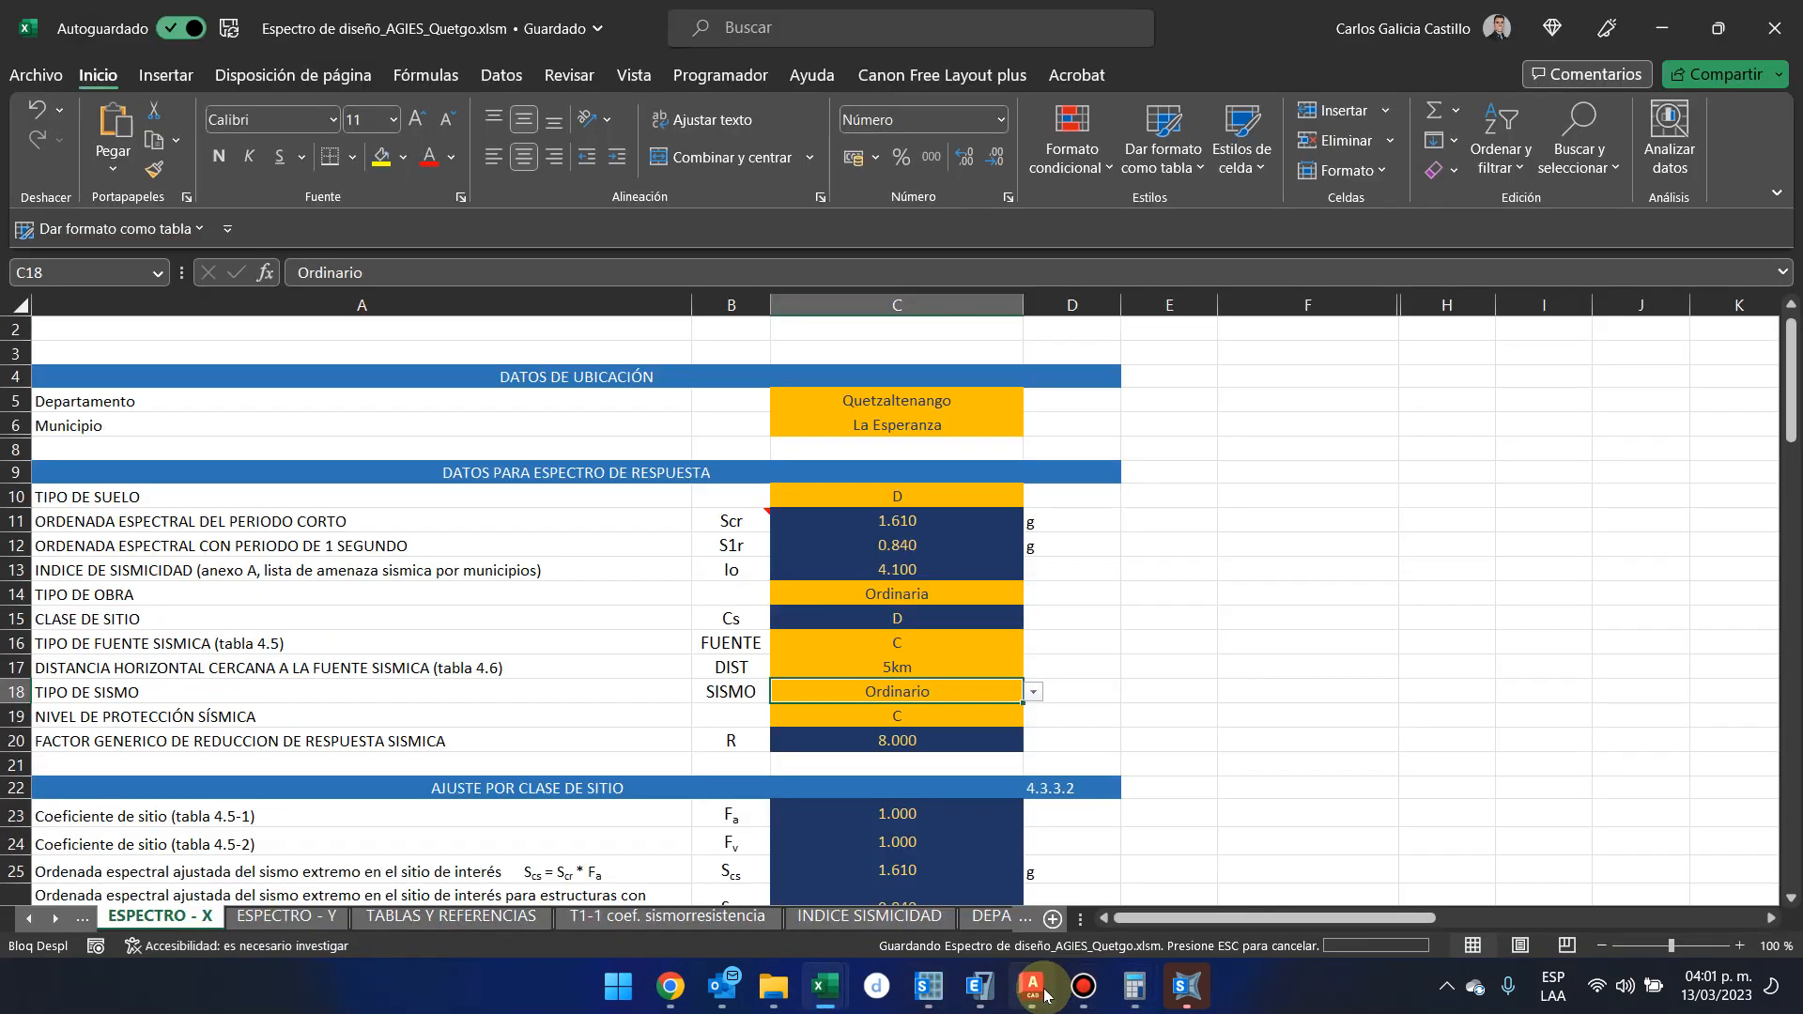
left_click(1038, 991)
left_click(1054, 990)
left_click(980, 986)
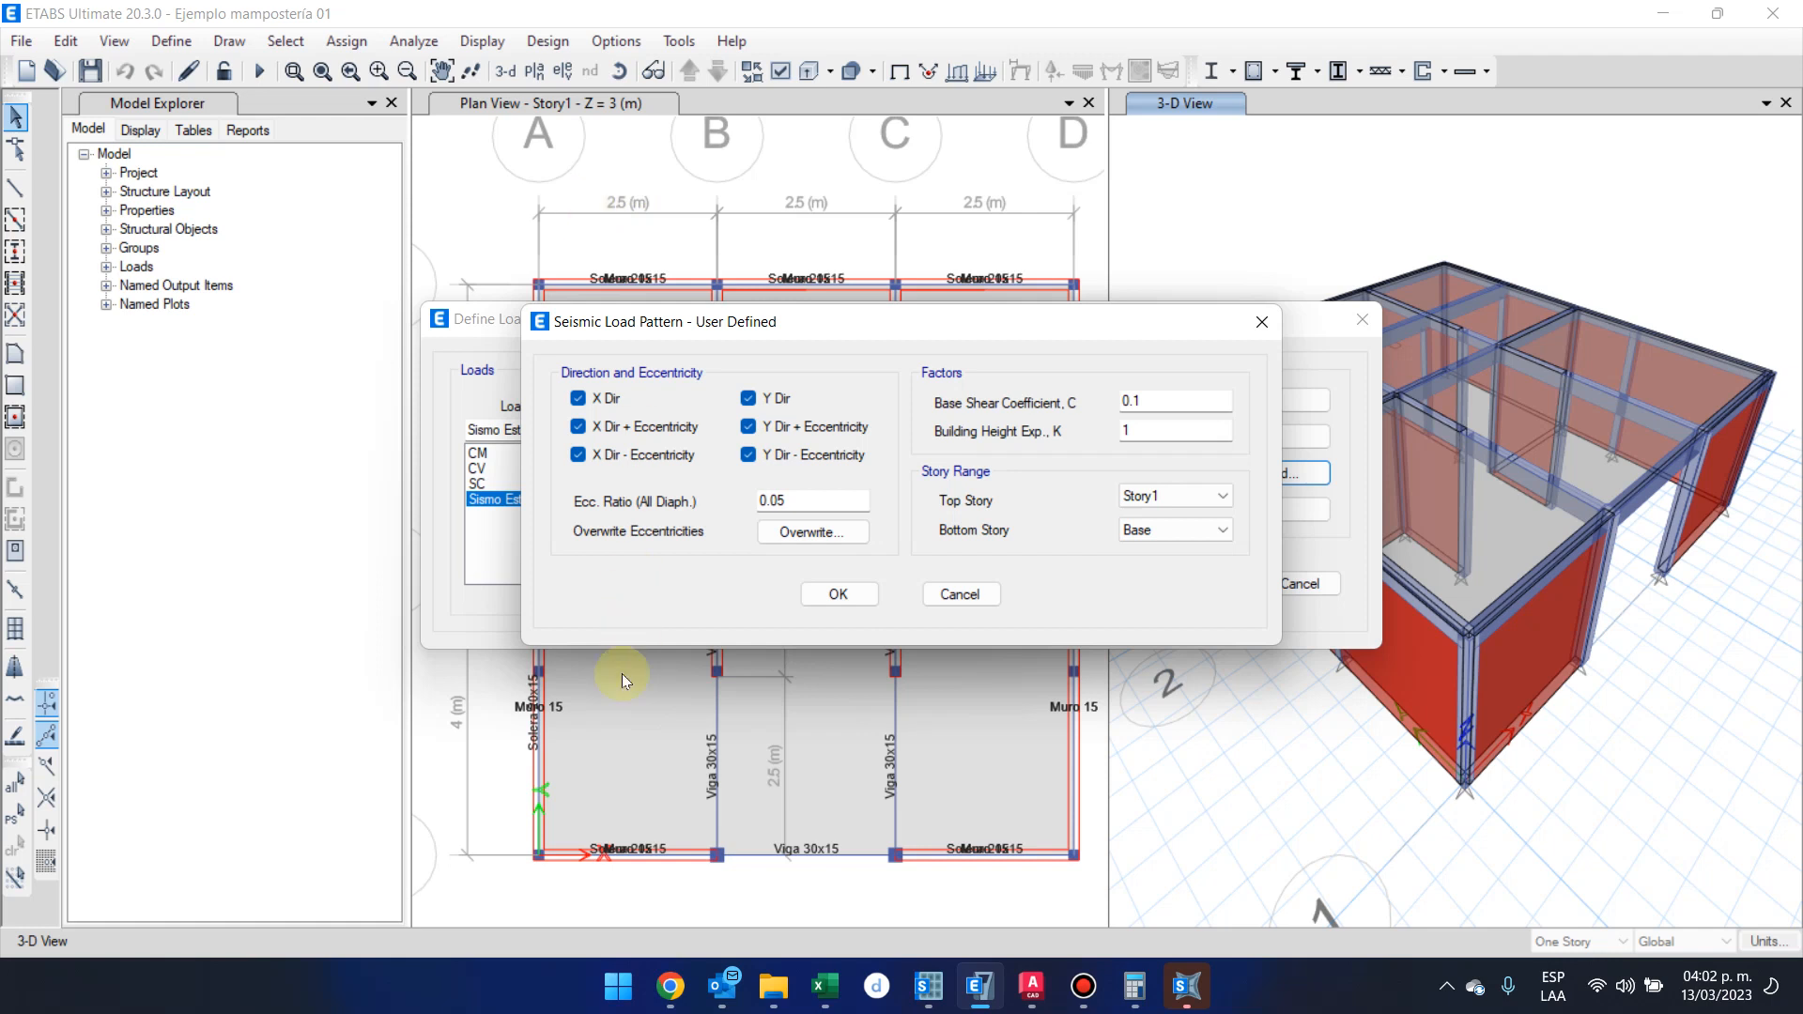
Return to the Espectro de diseño_AGIES_Quetgo workbook in Excel and set Municipio to Quetzaltenango cabecera
mouse_move(824, 986)
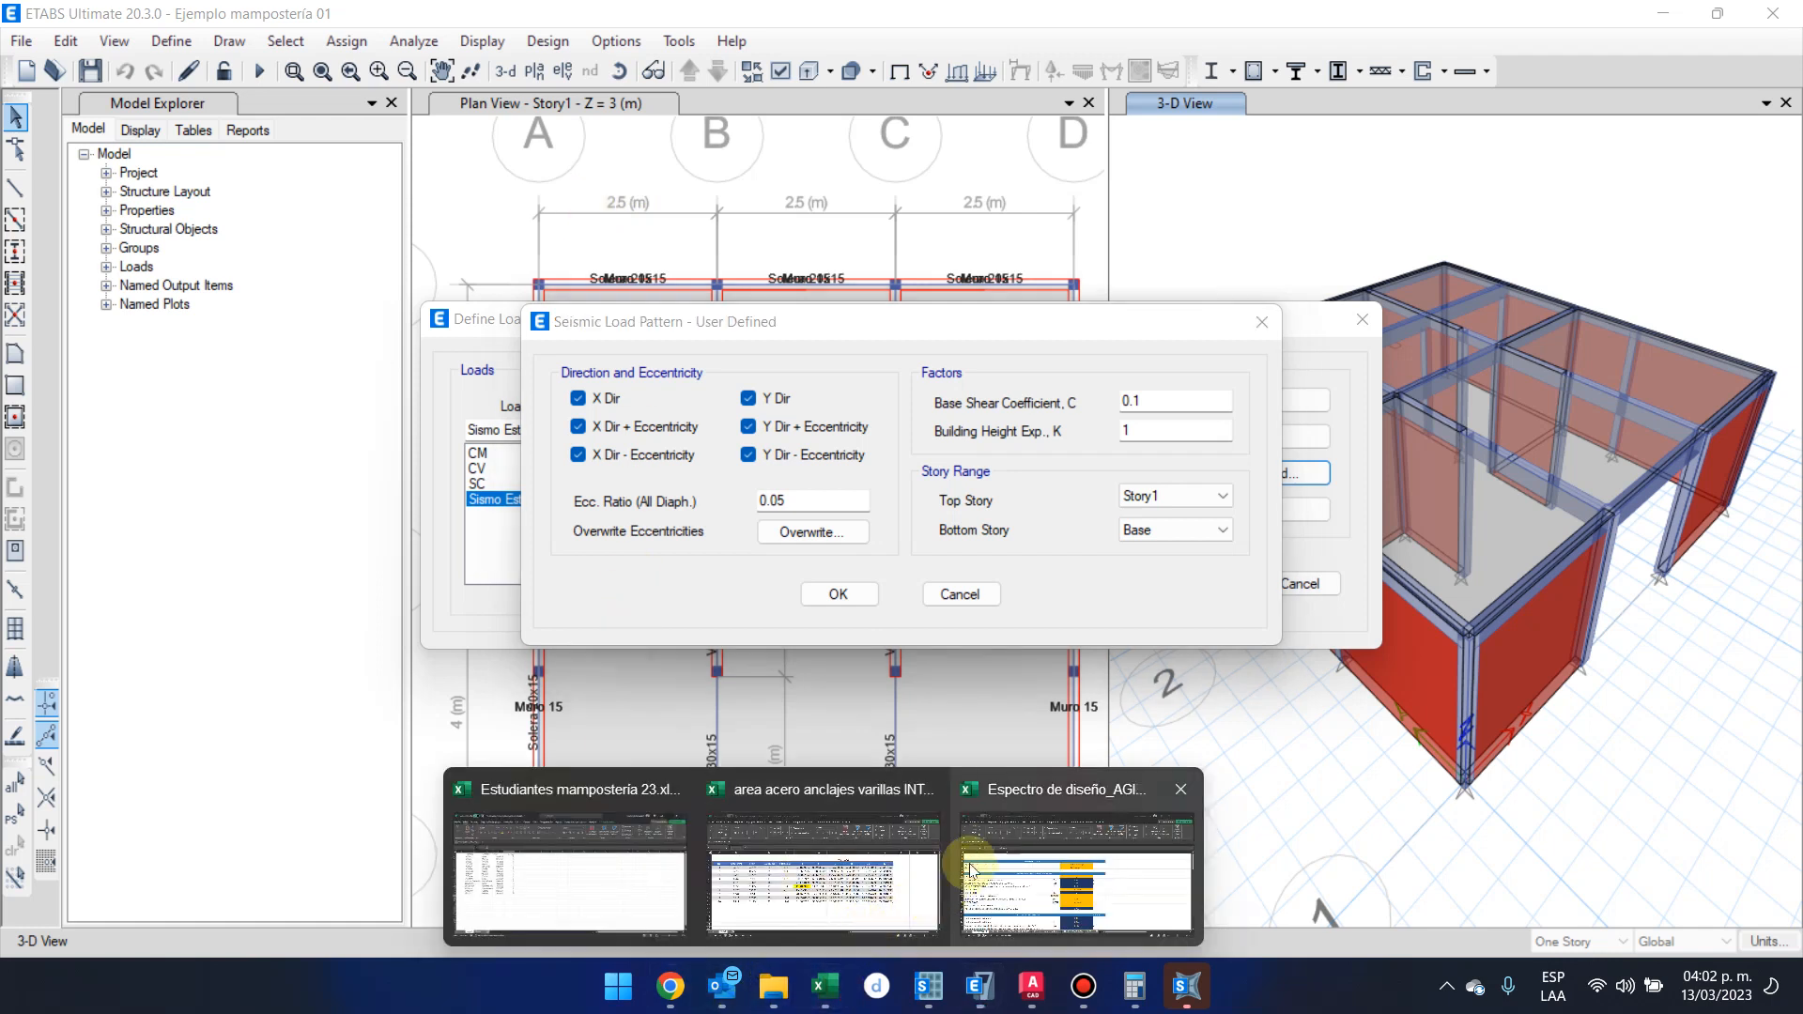
left_click(1076, 873)
left_click(963, 400)
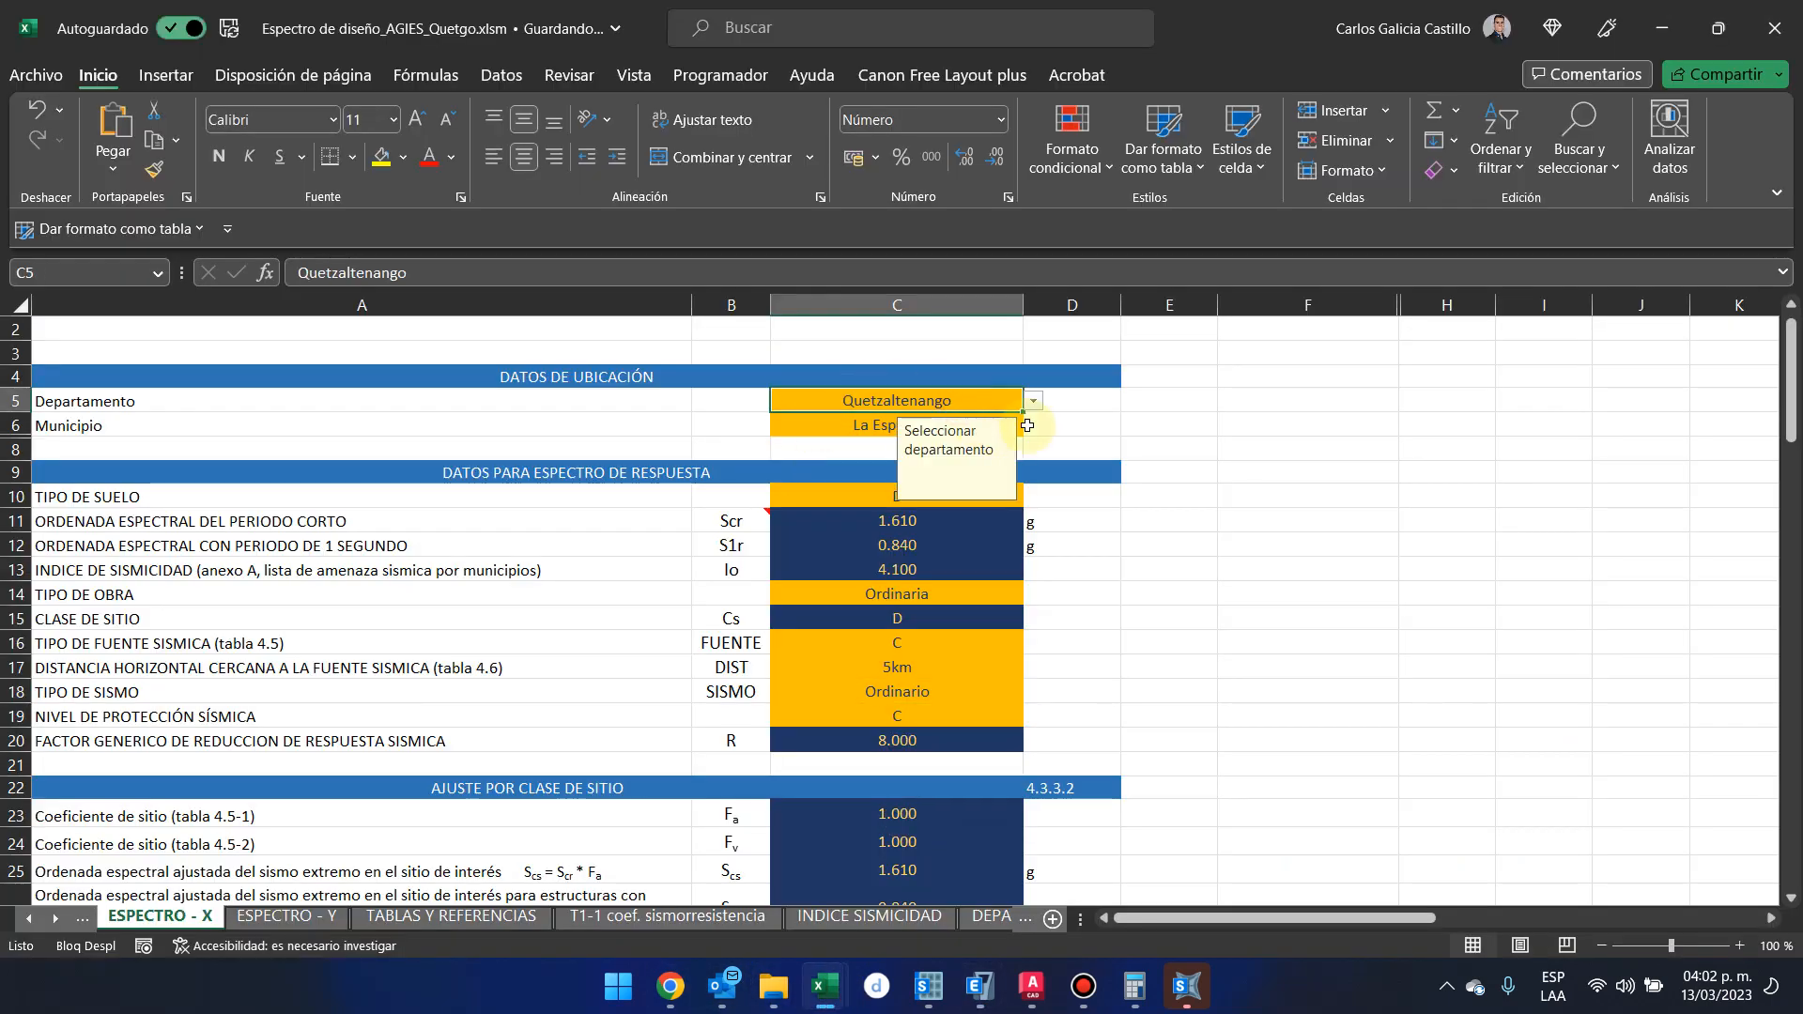
left_click(948, 424)
left_click(1035, 427)
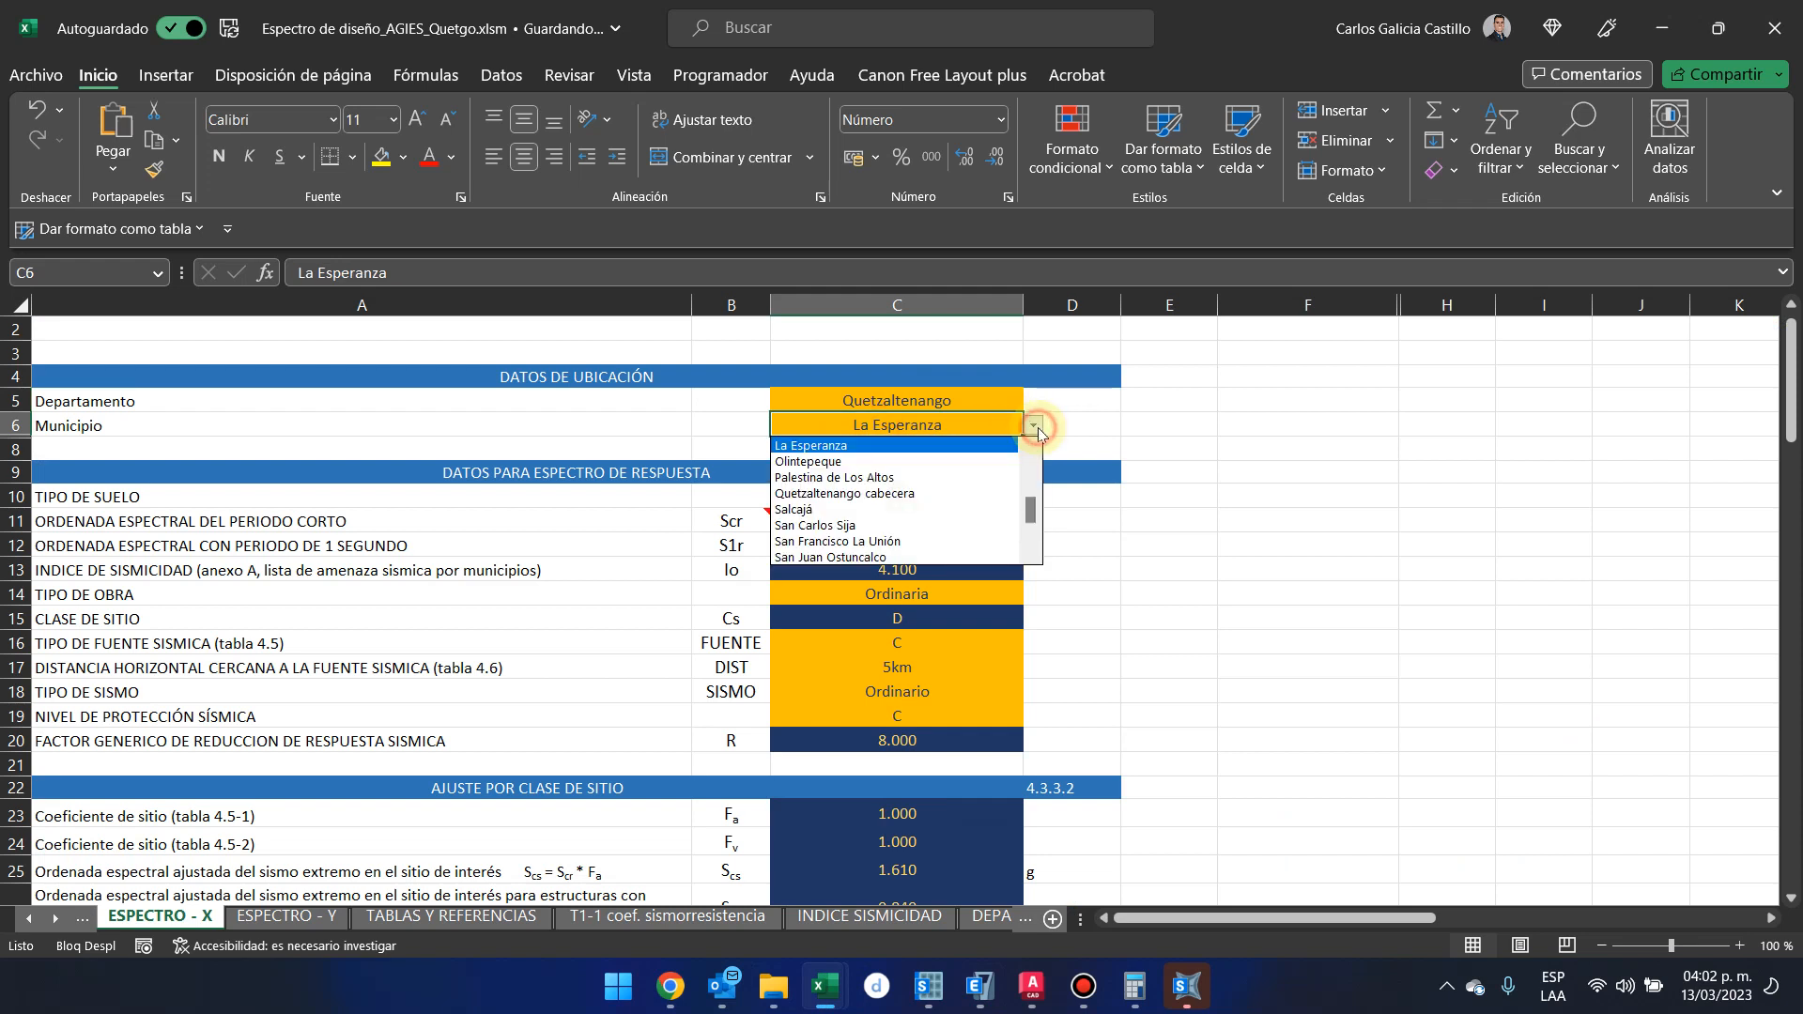
left_click(1013, 495)
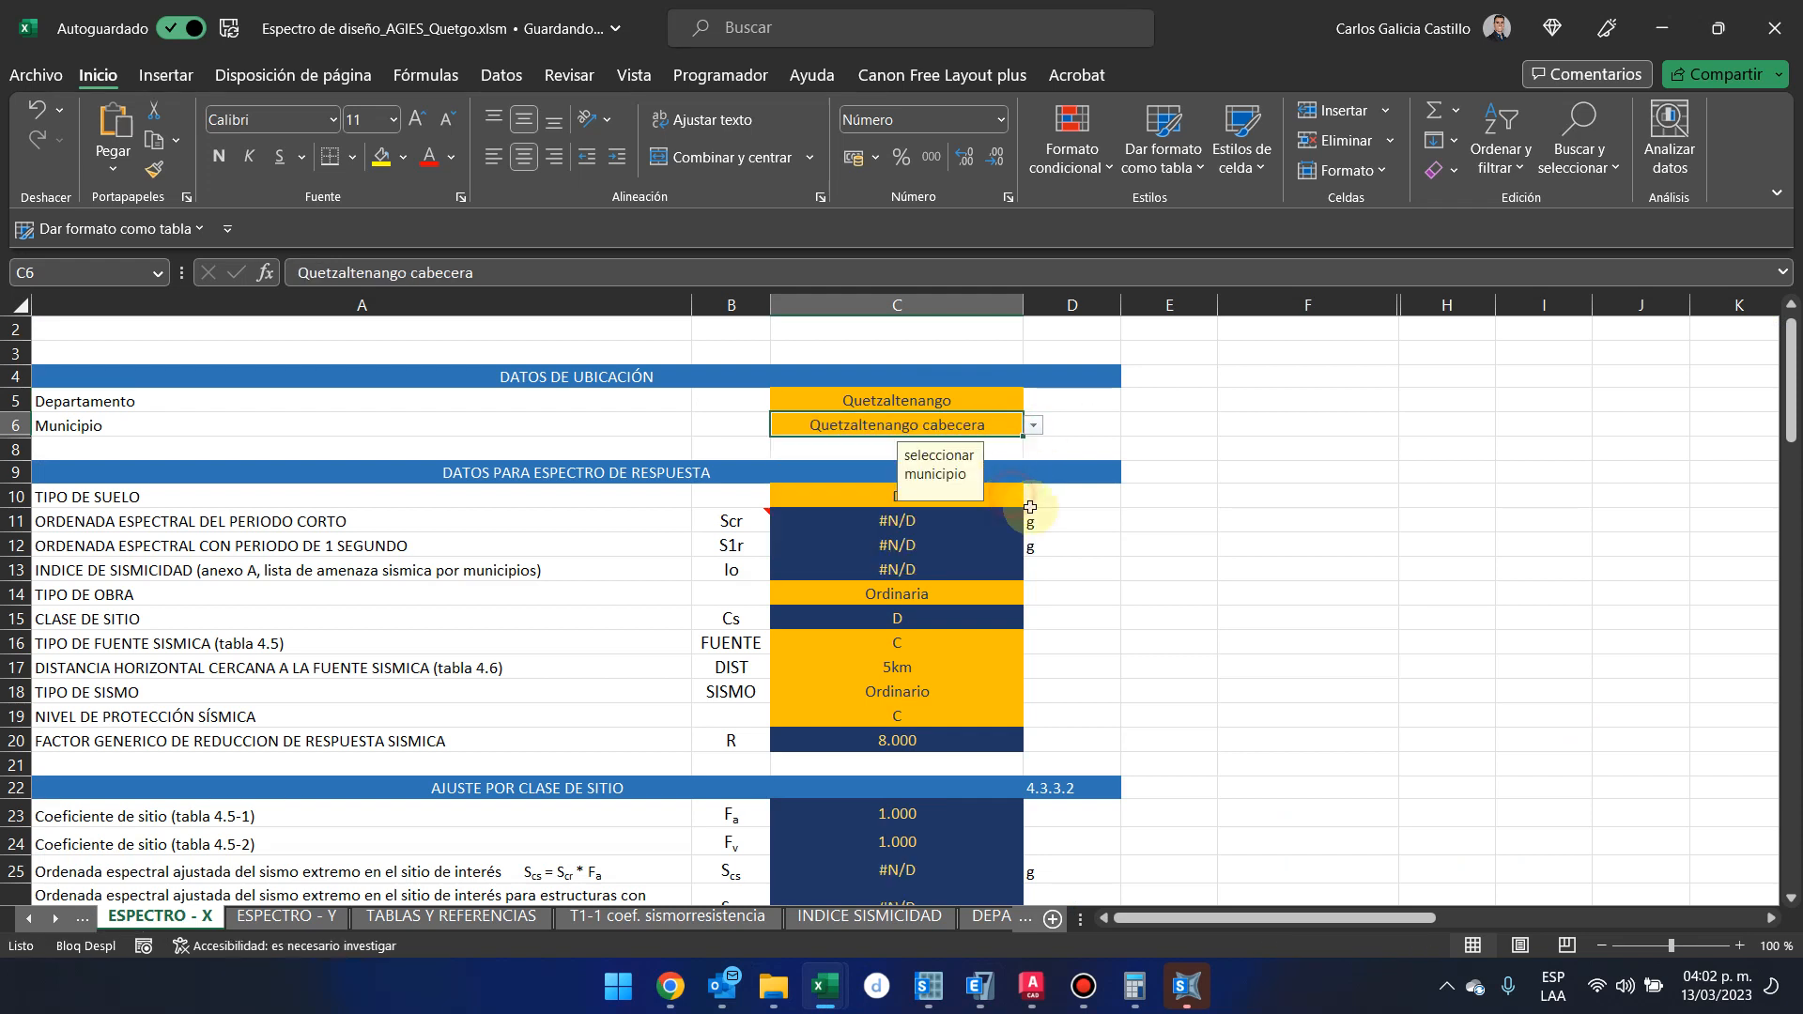
Show all departments in the Departamento column of the DEPARTAMENTOS GT sheet
left_click(947, 913)
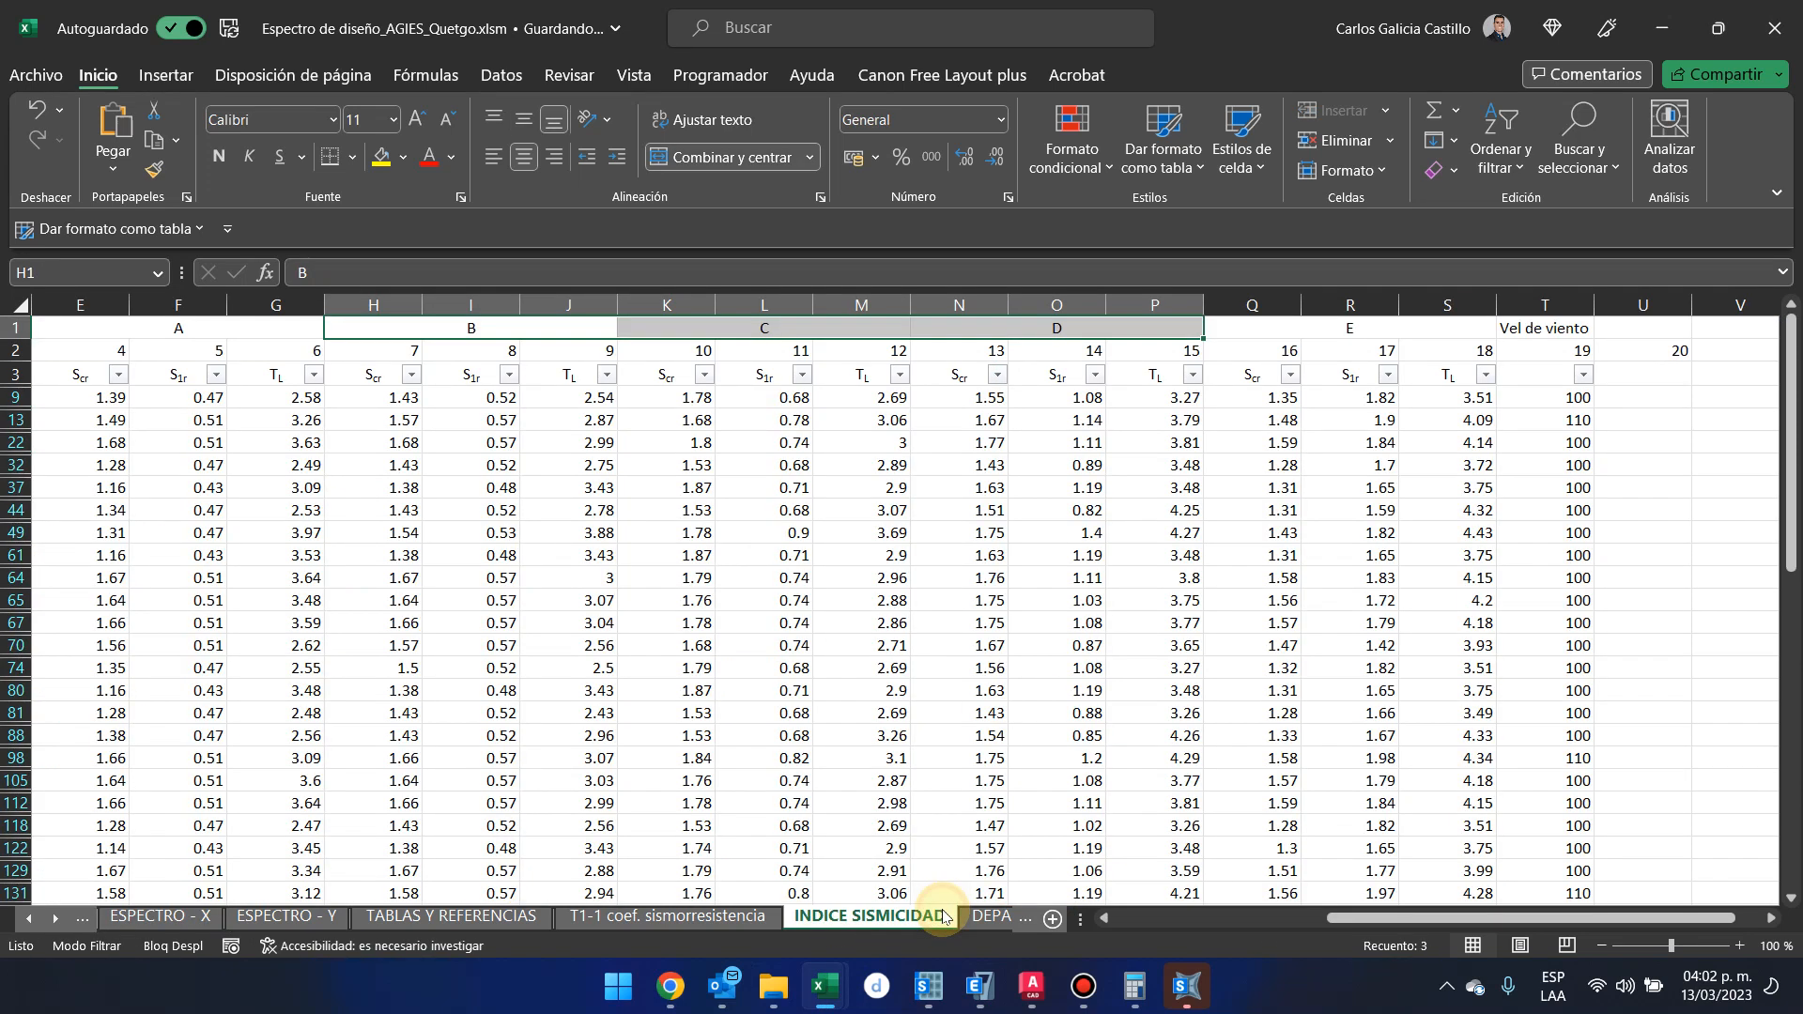
left_click(993, 916)
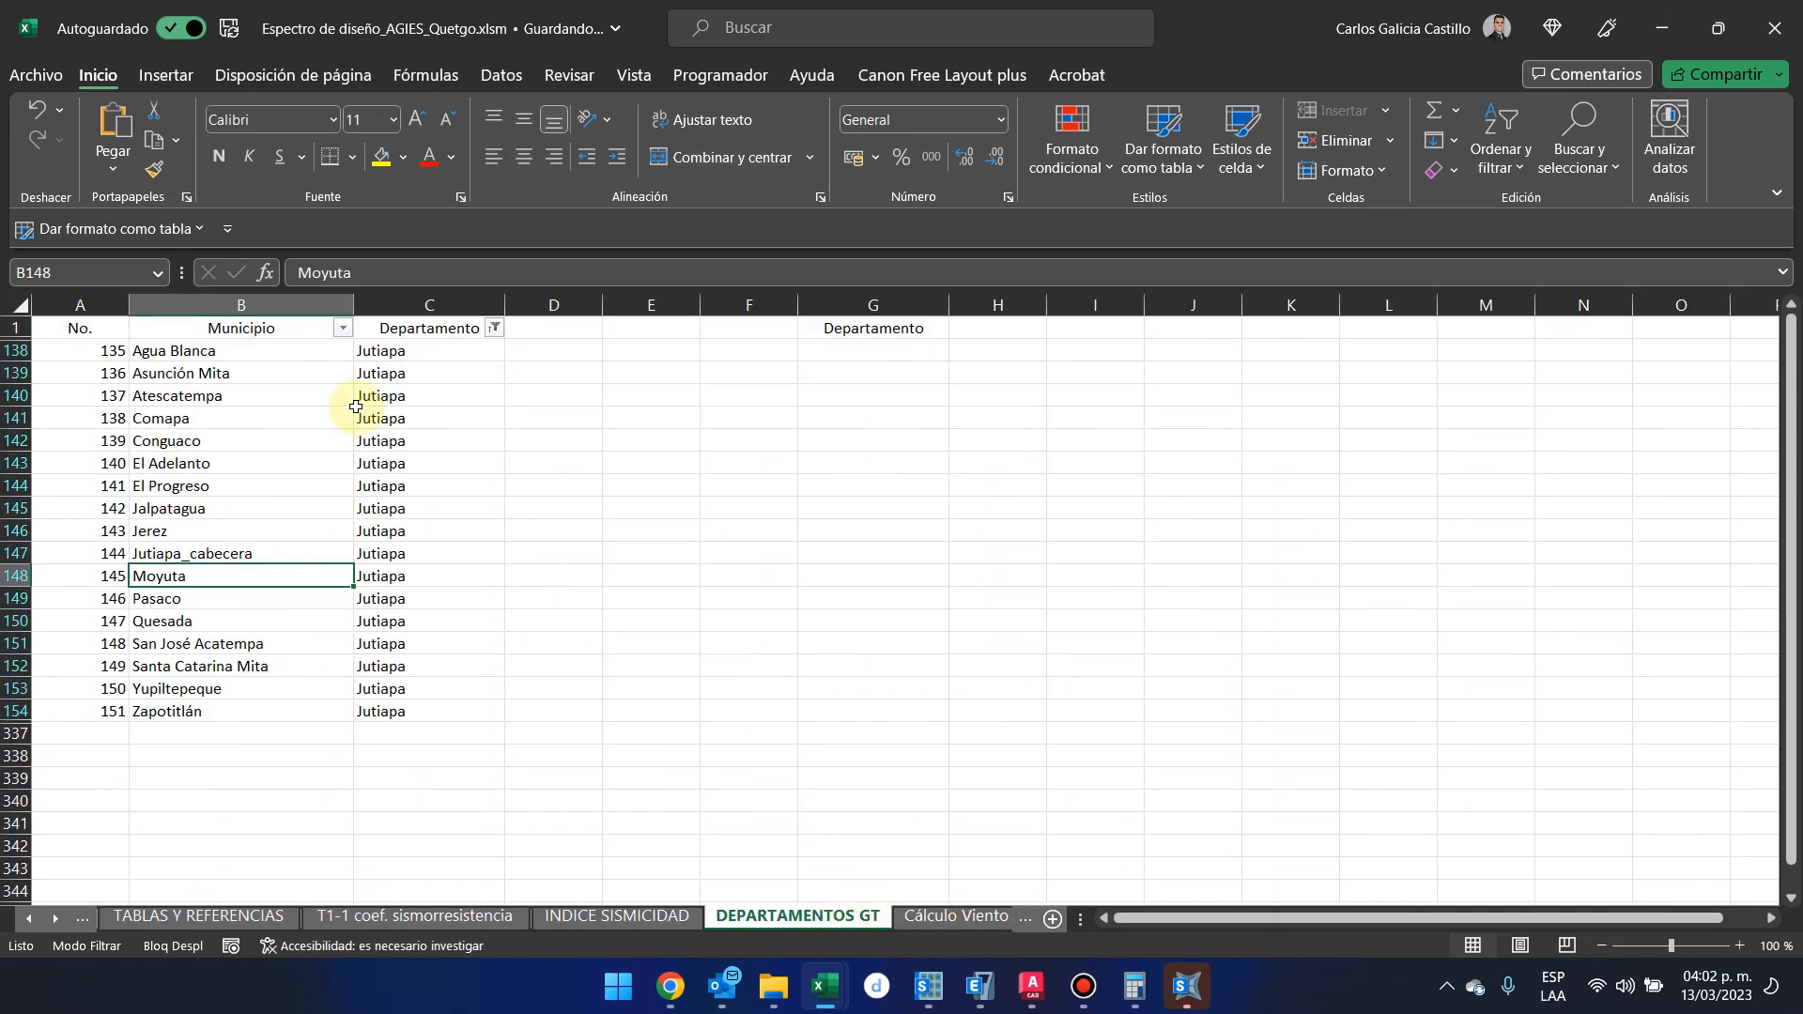
left_click(494, 328)
left_click(357, 605)
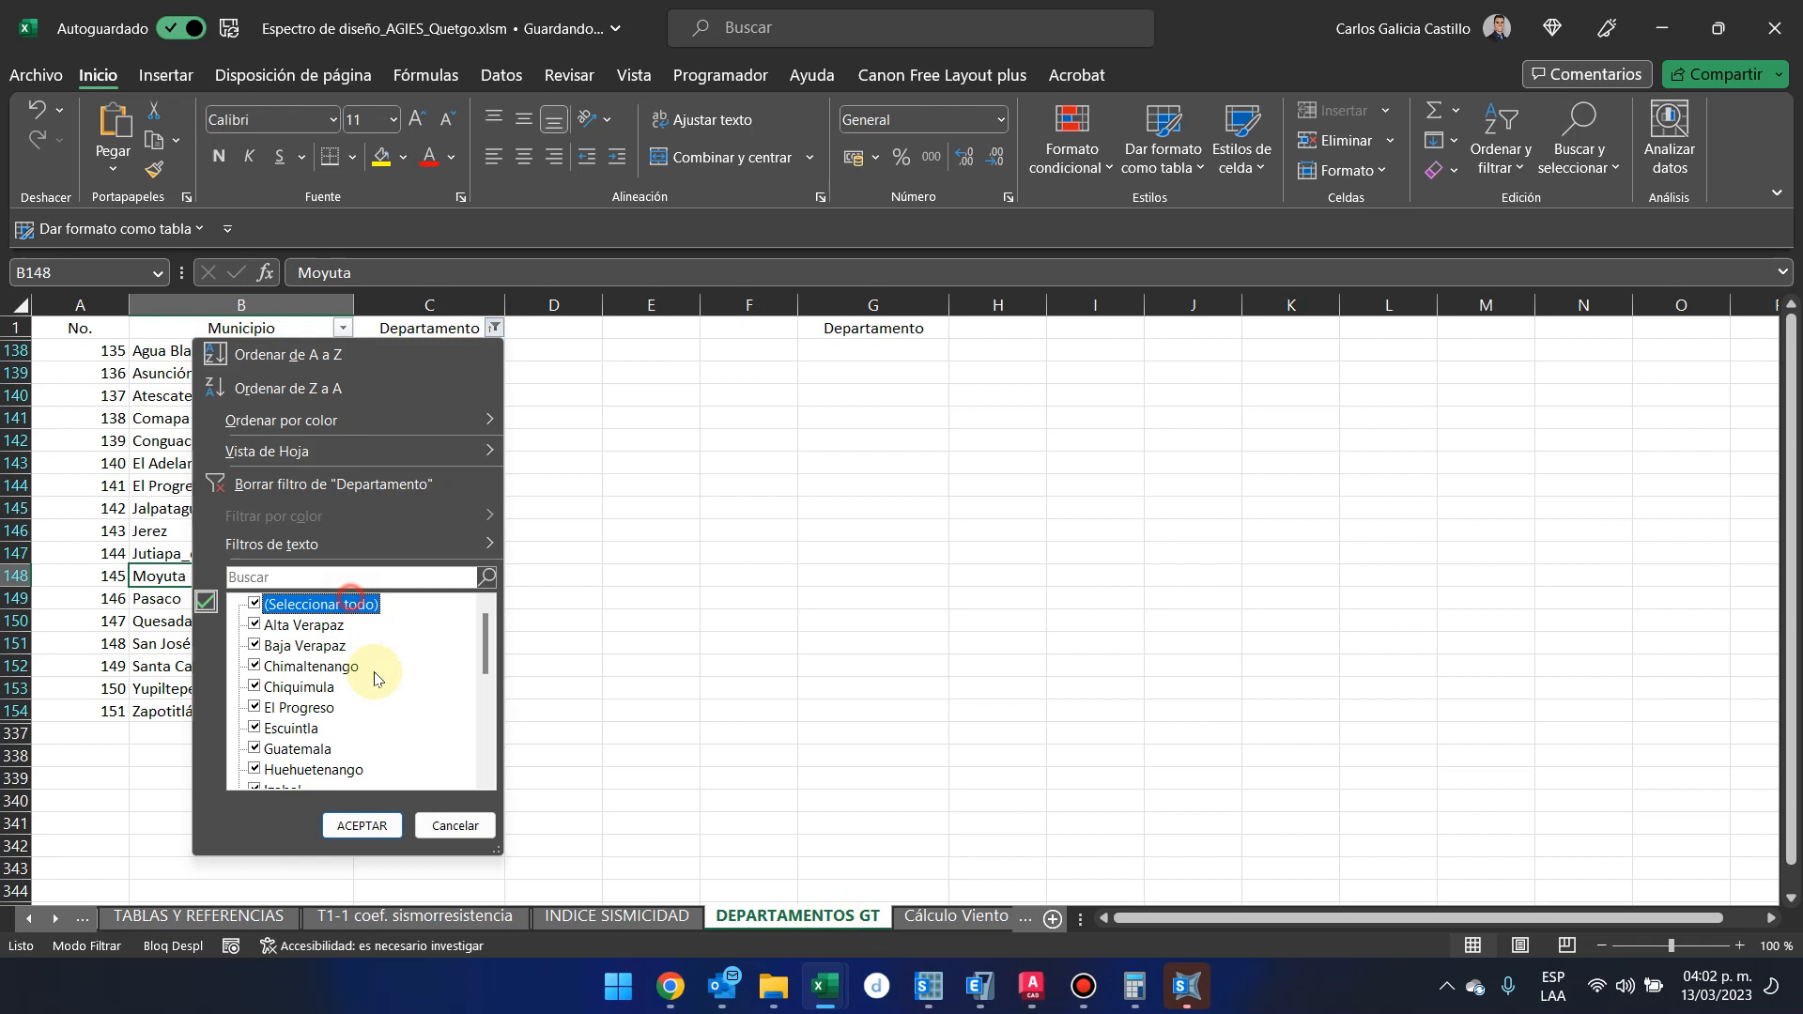
left_click(388, 830)
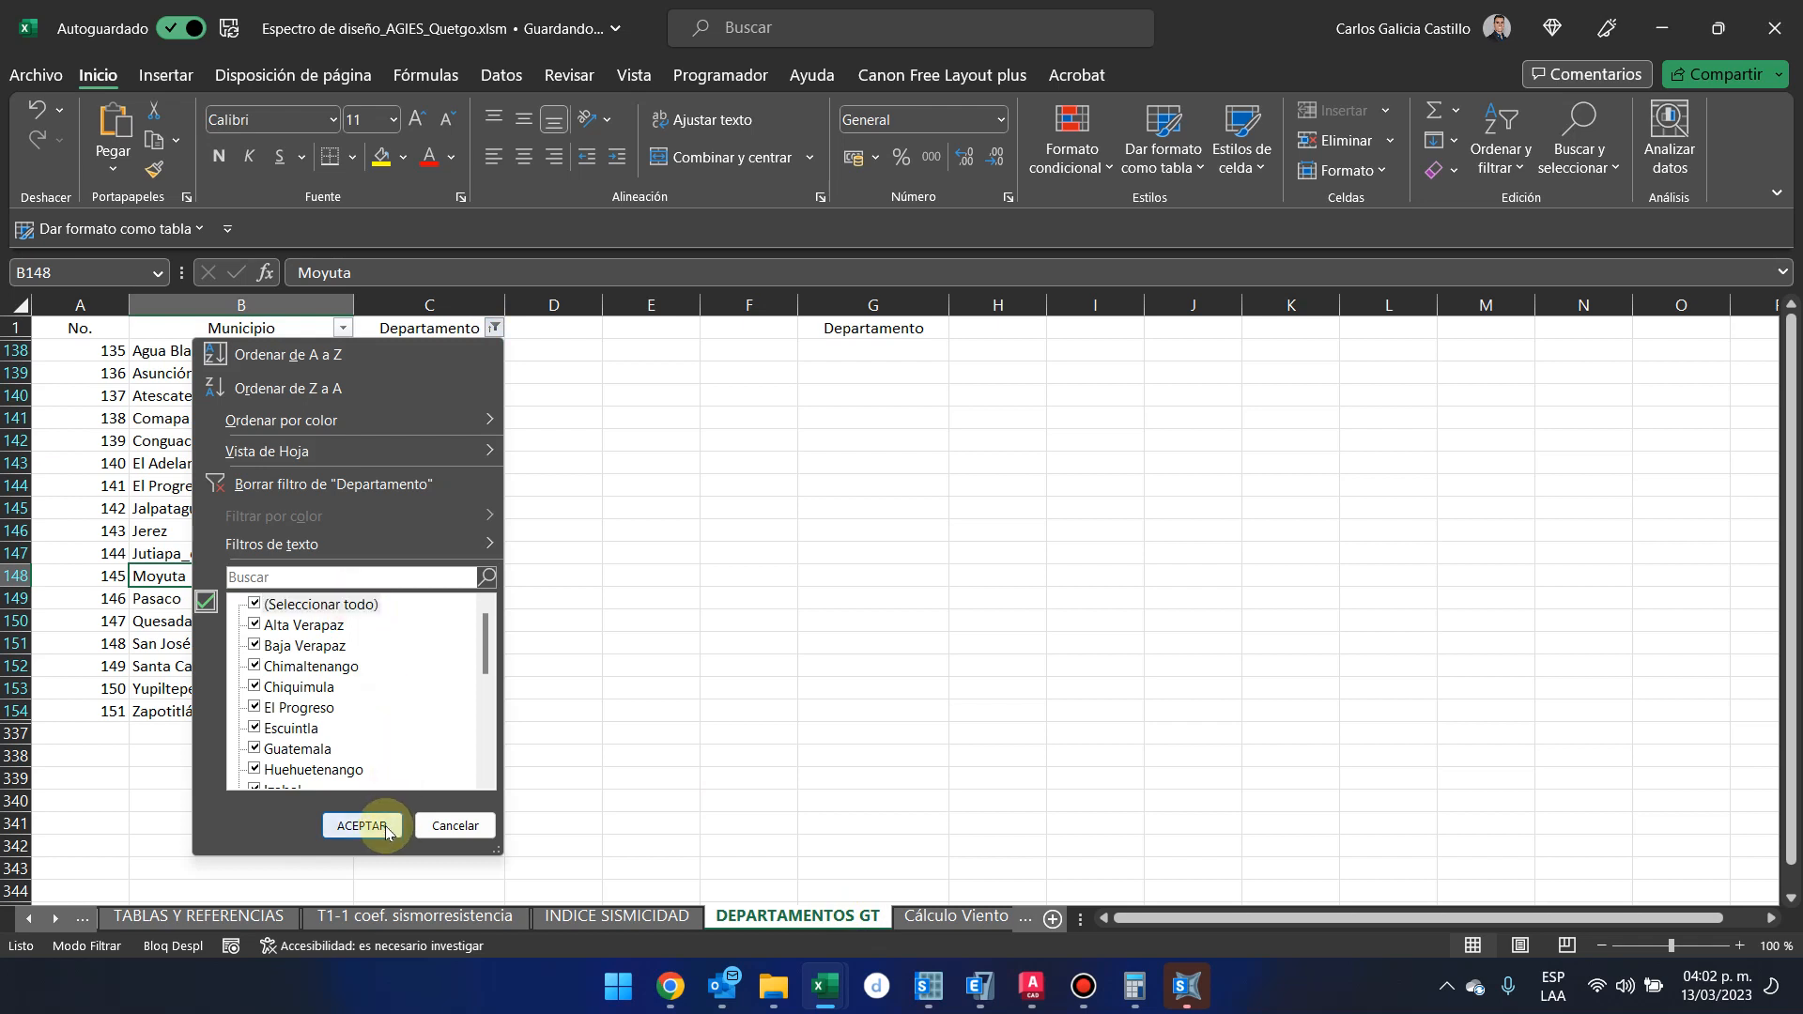
Filter the DEPARTAMENTOS GT list to the Quetzaltenango department only and select the full name in the Quetzaltenango cabecera cell
left_click(343, 329)
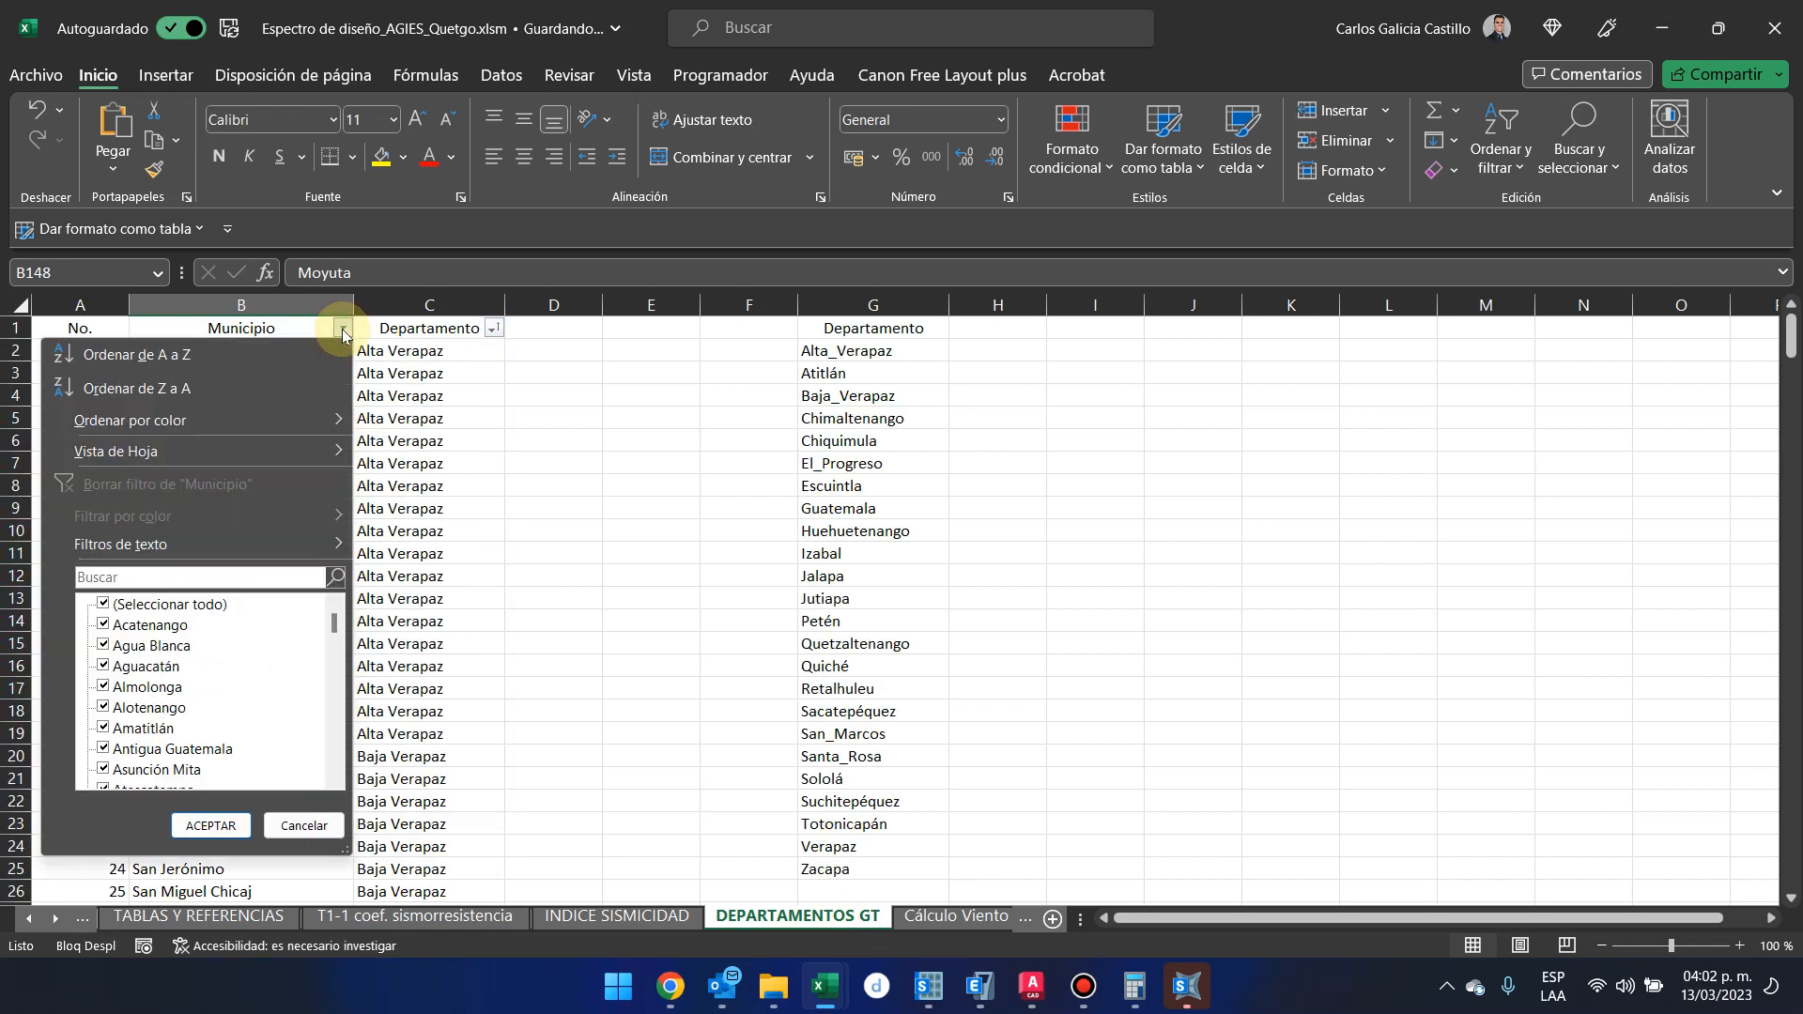
left_click(496, 329)
left_click(365, 580)
type("qu")
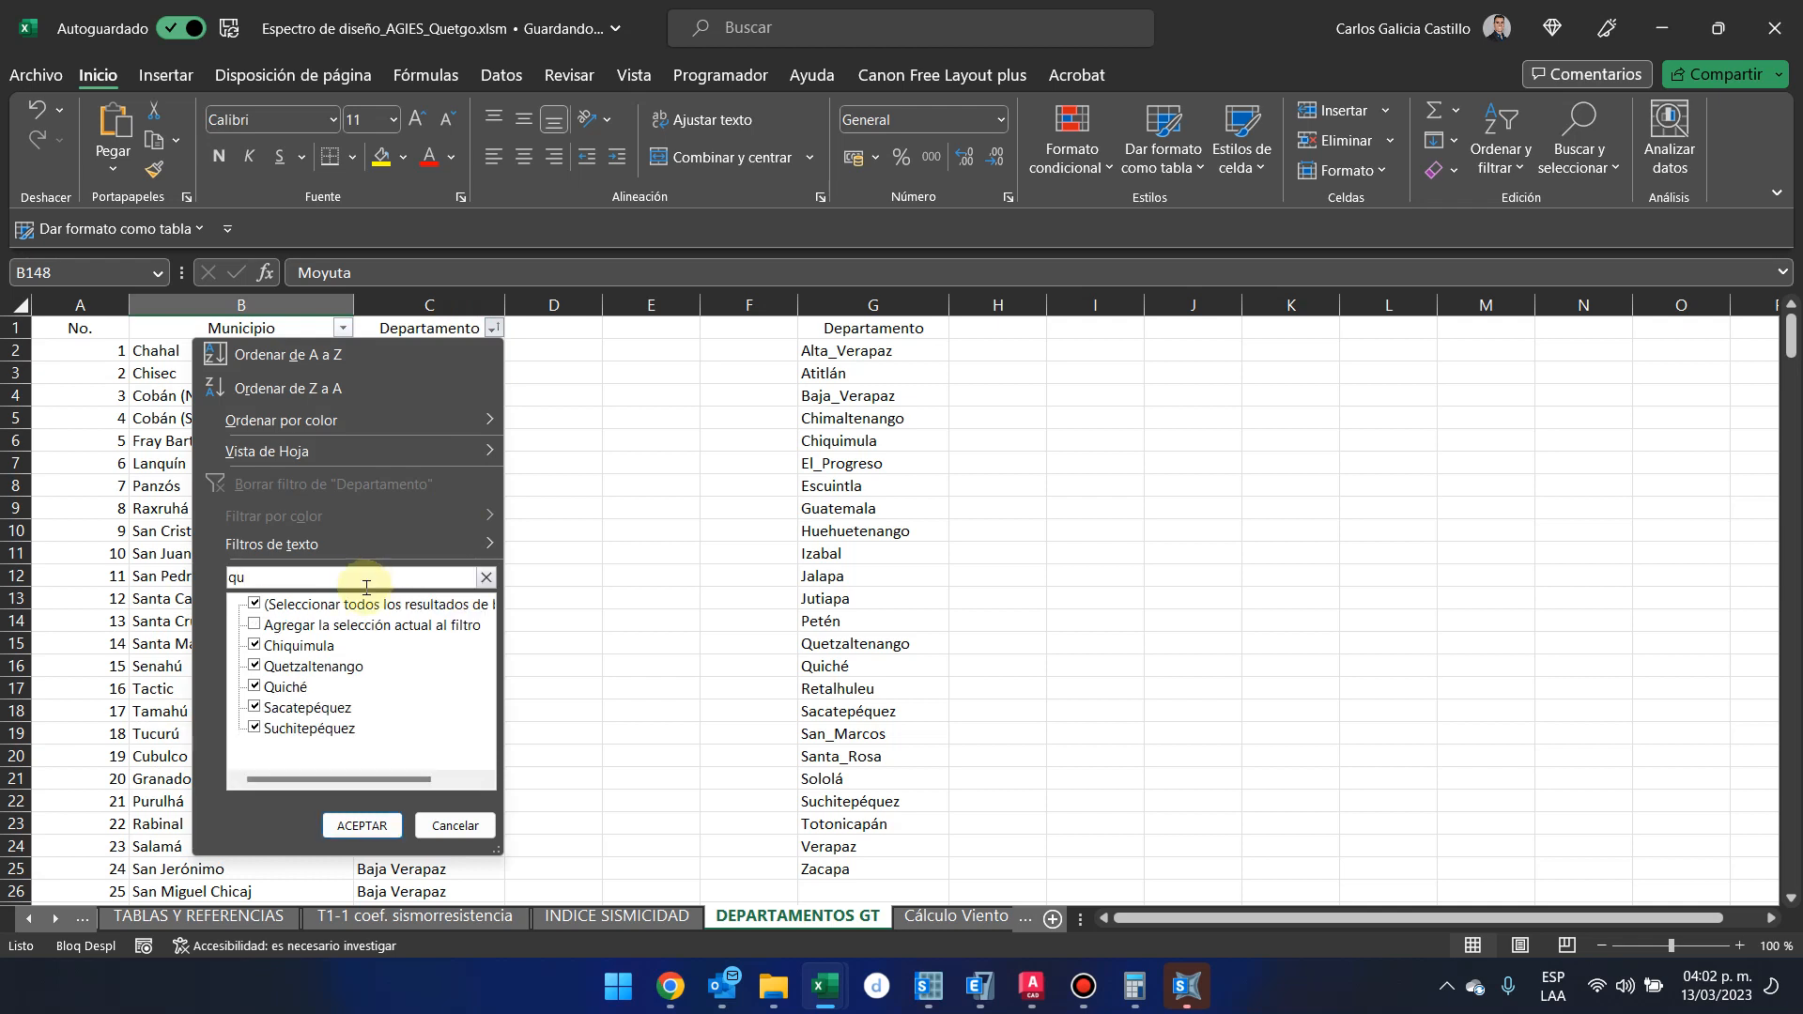
left_click(353, 605)
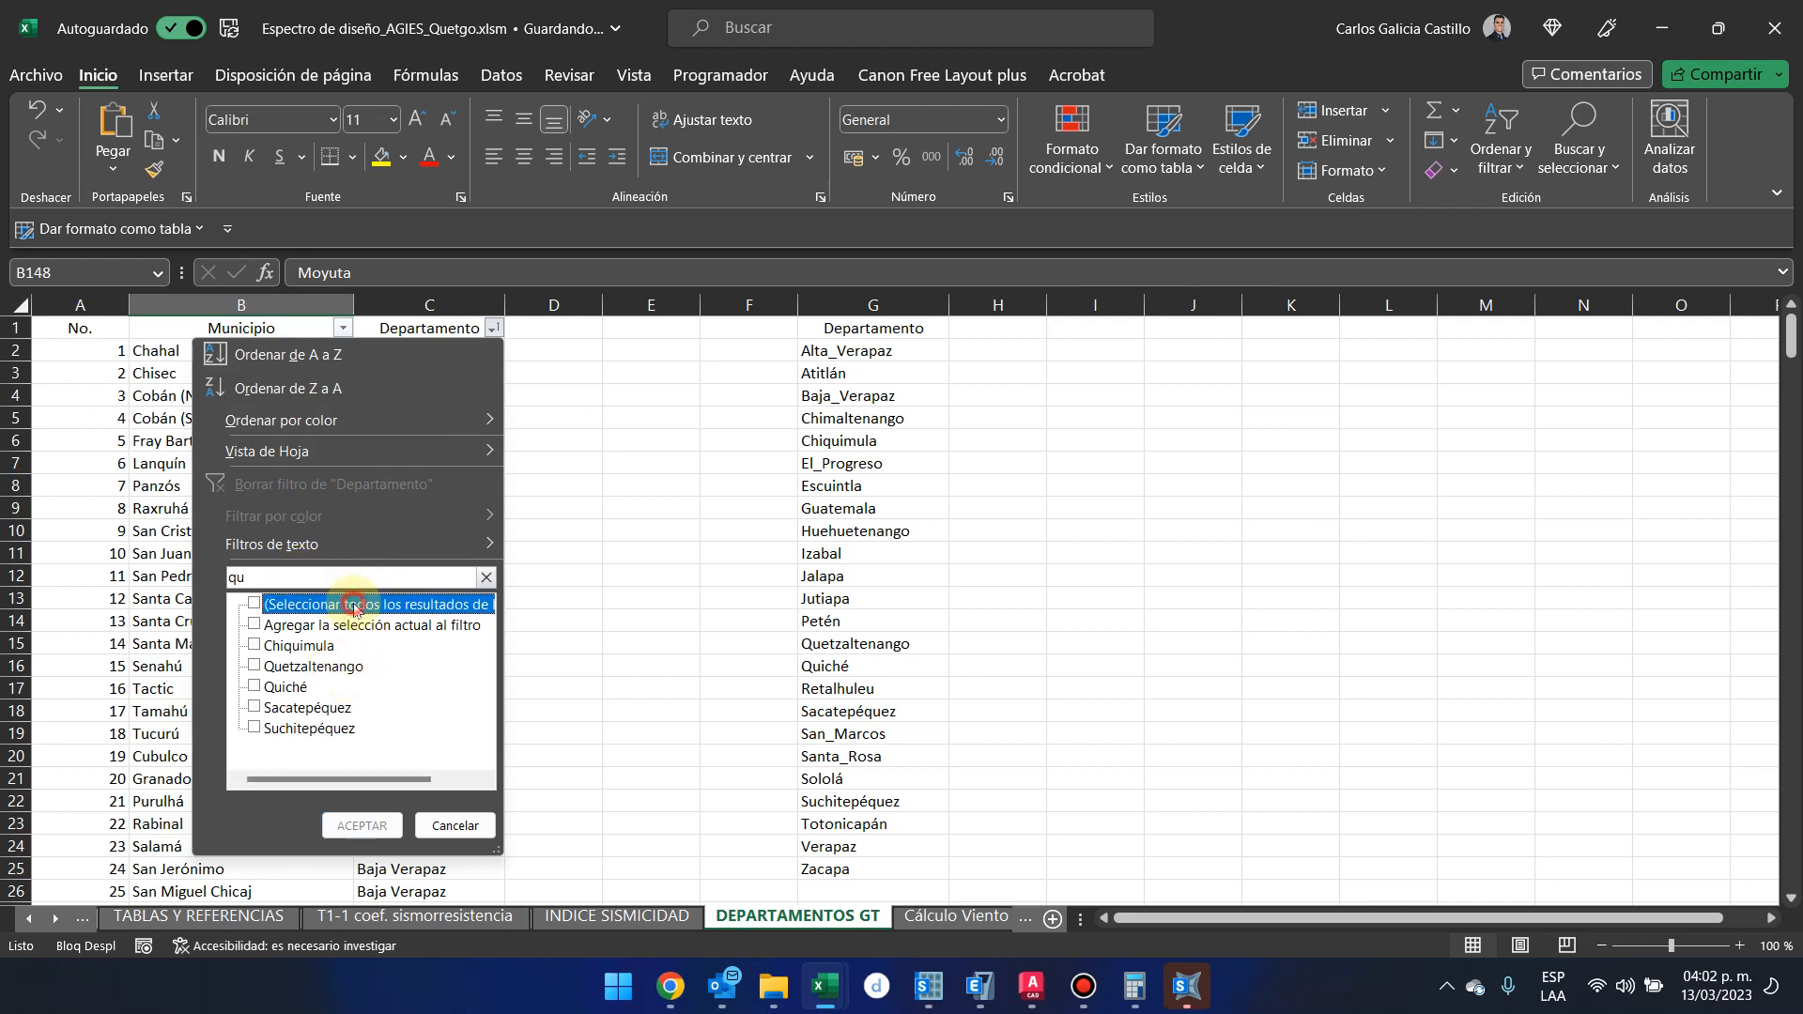
left_click(361, 668)
left_click(363, 826)
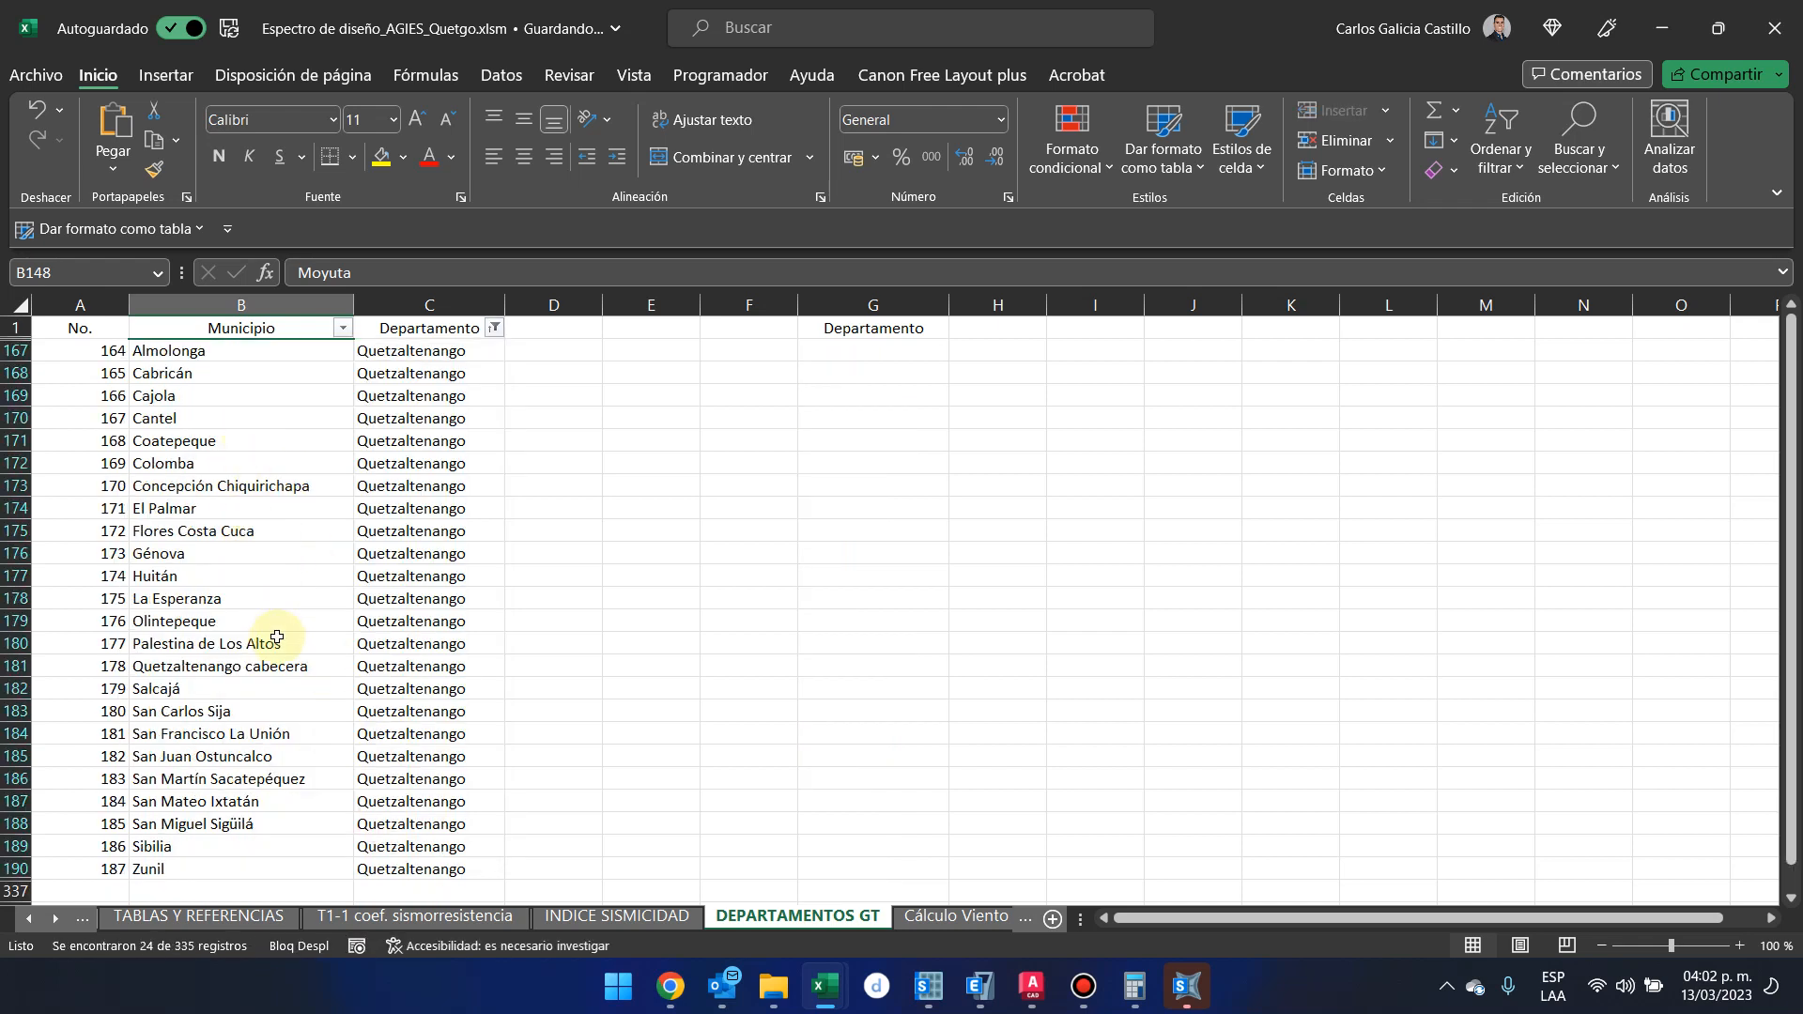
left_click(258, 664)
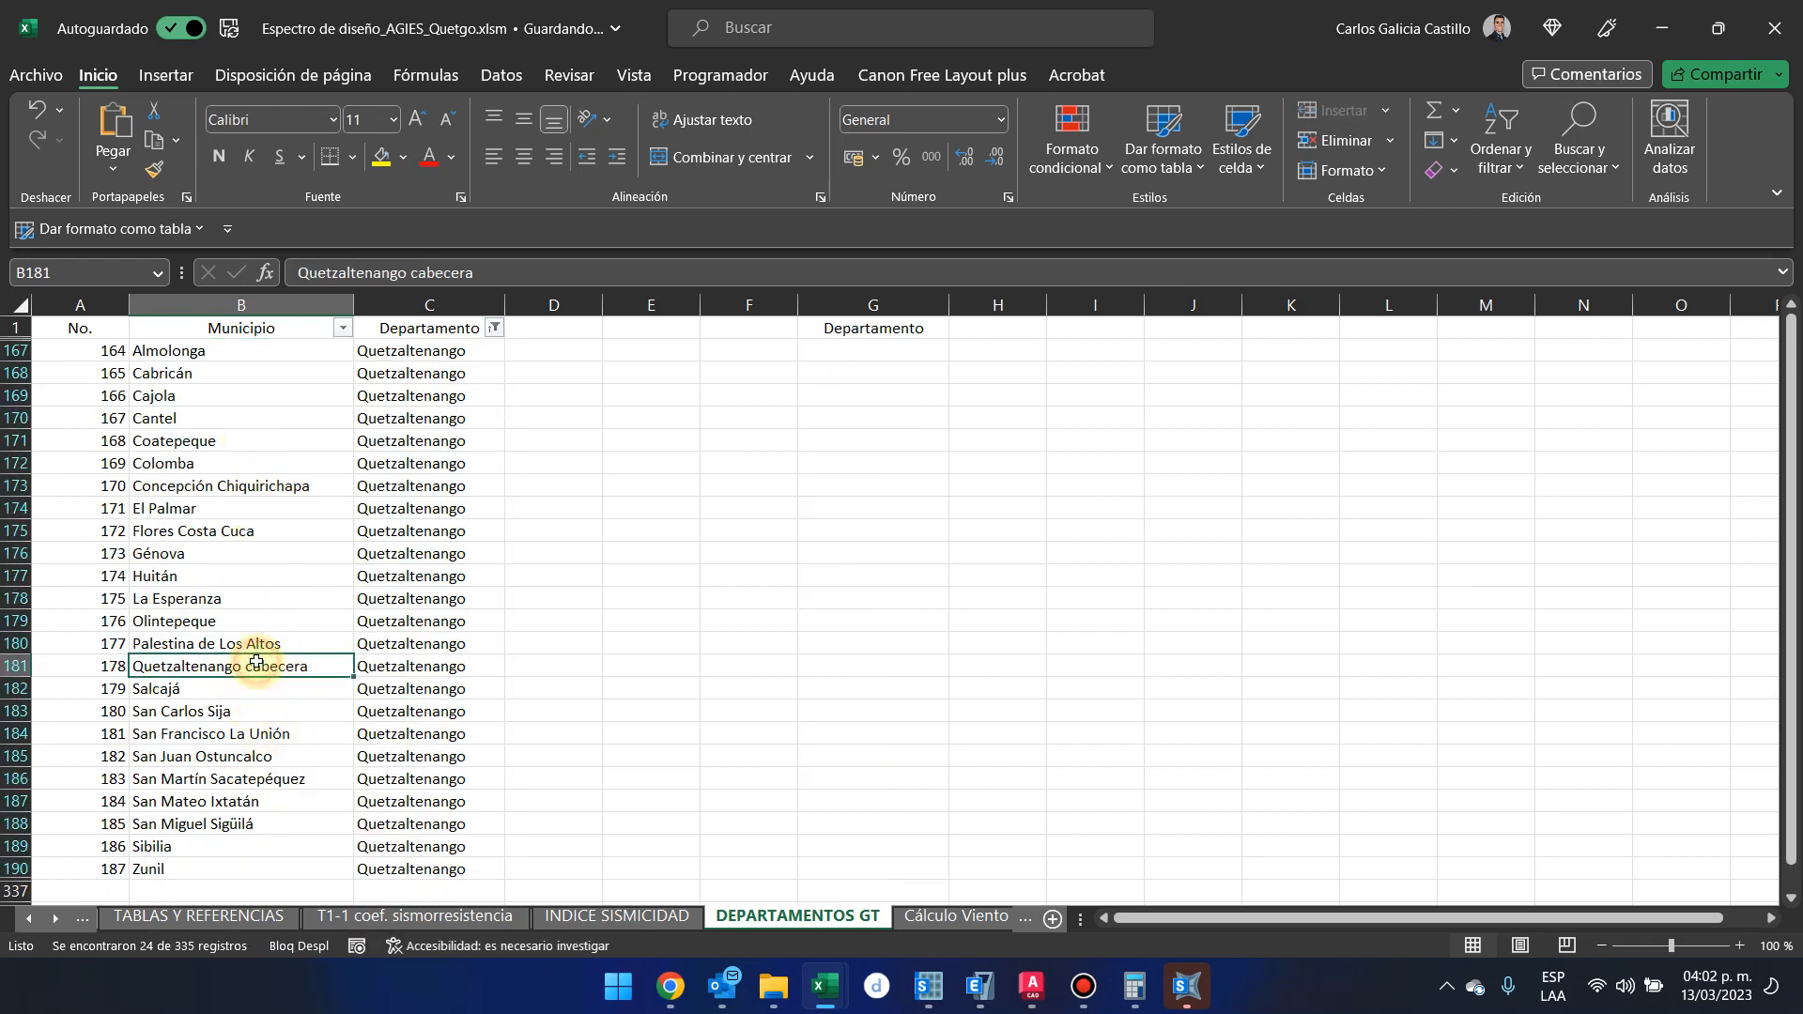
left_click_drag(470, 256, 169, 235)
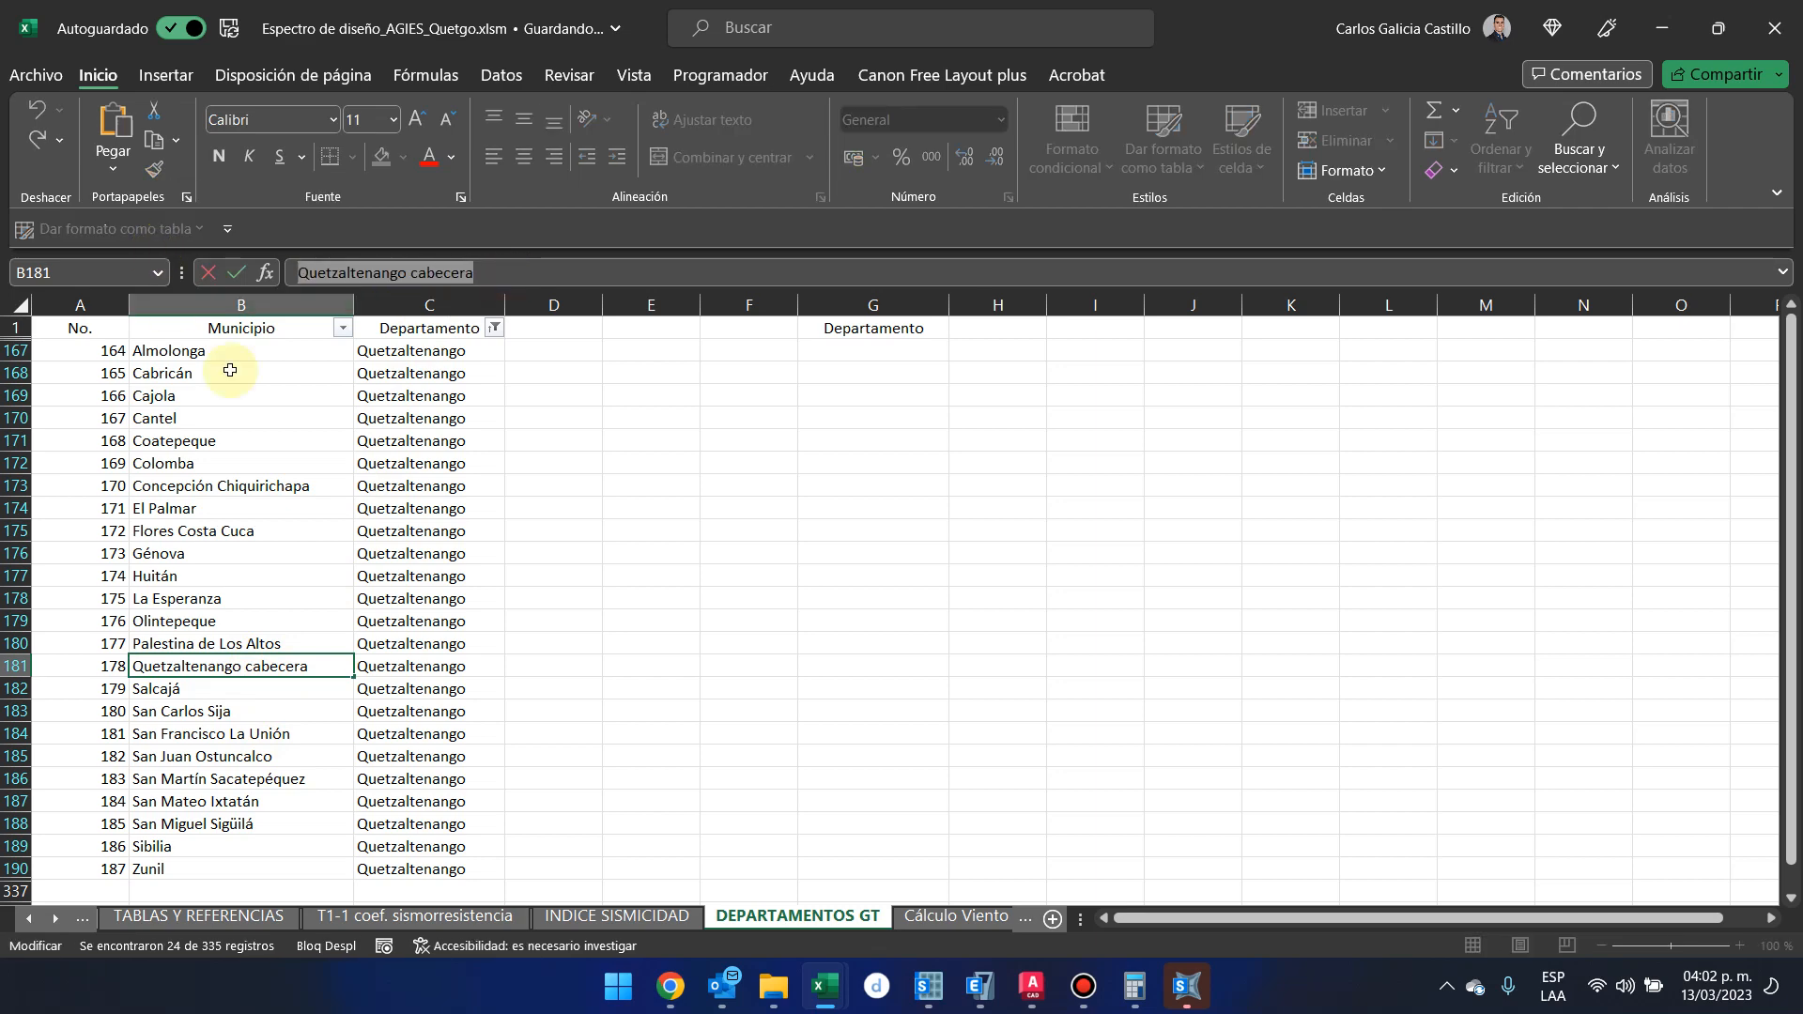
Filter the Departamento column of the INDICE SISMICIDAD sheet to Quetzaltenango only
left_click(669, 920)
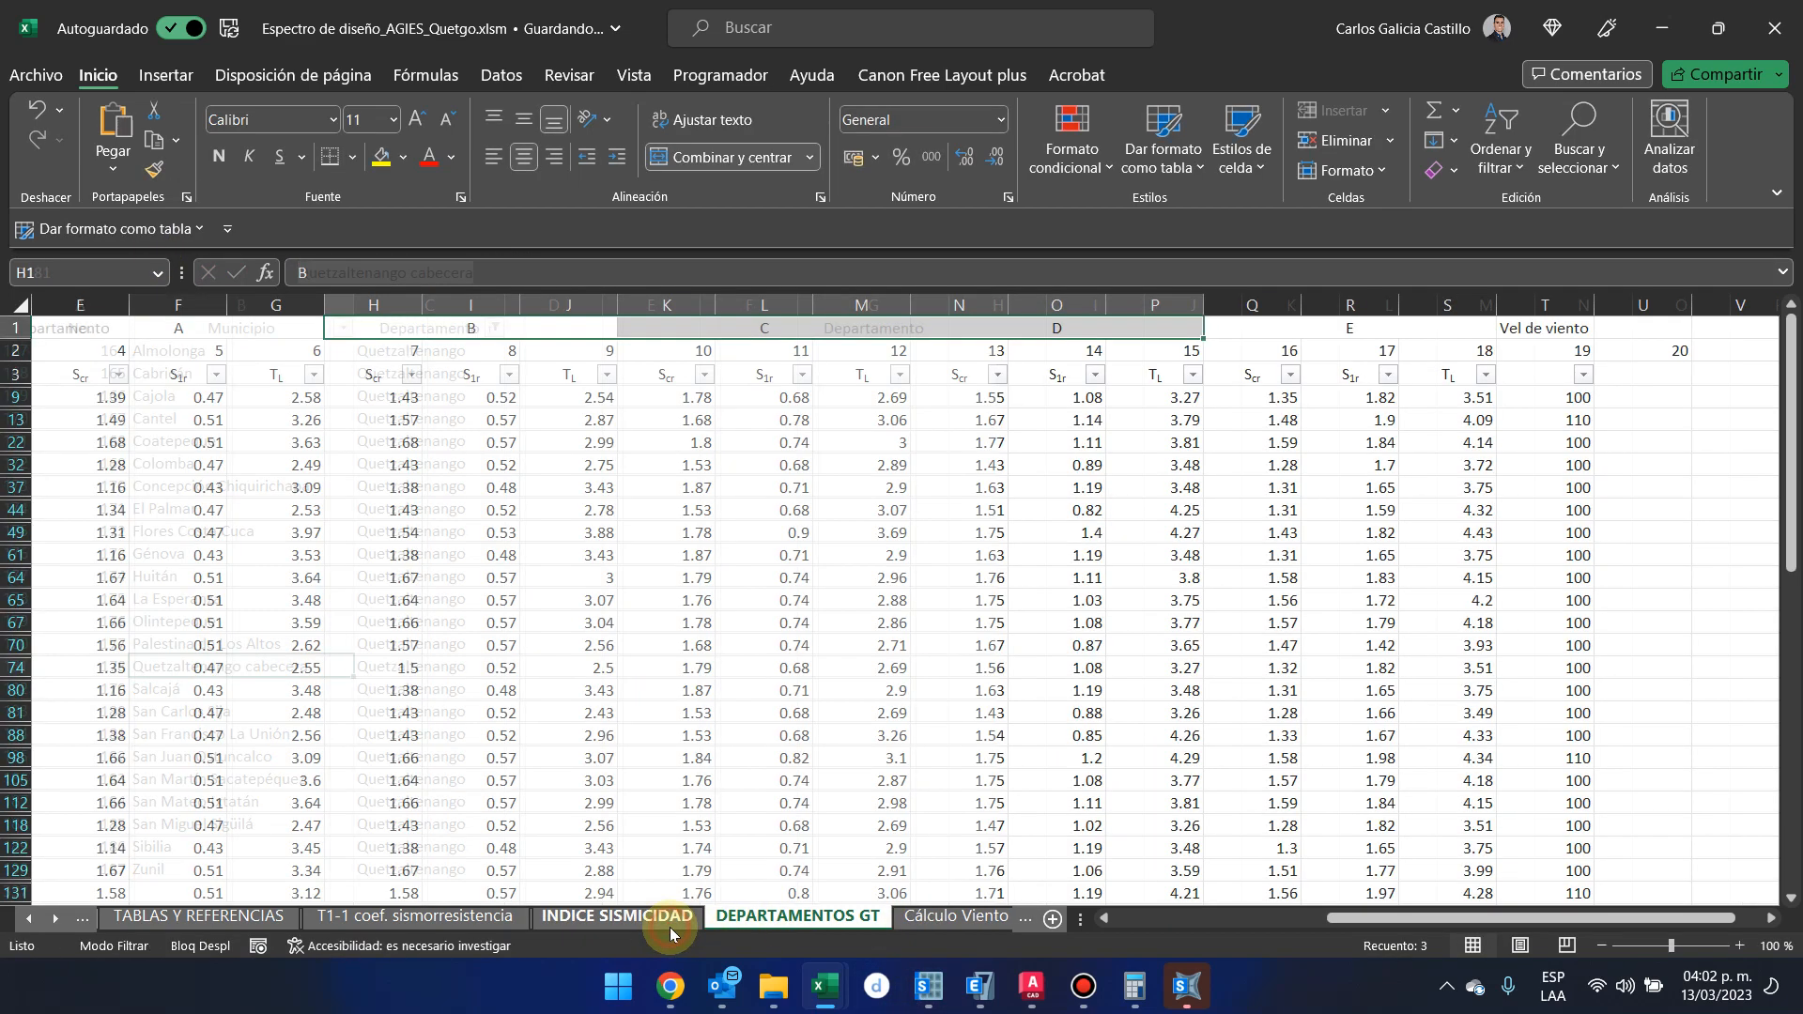
scroll(475, 764, "left", 4)
left_click(739, 374)
left_click(582, 624)
type("qu")
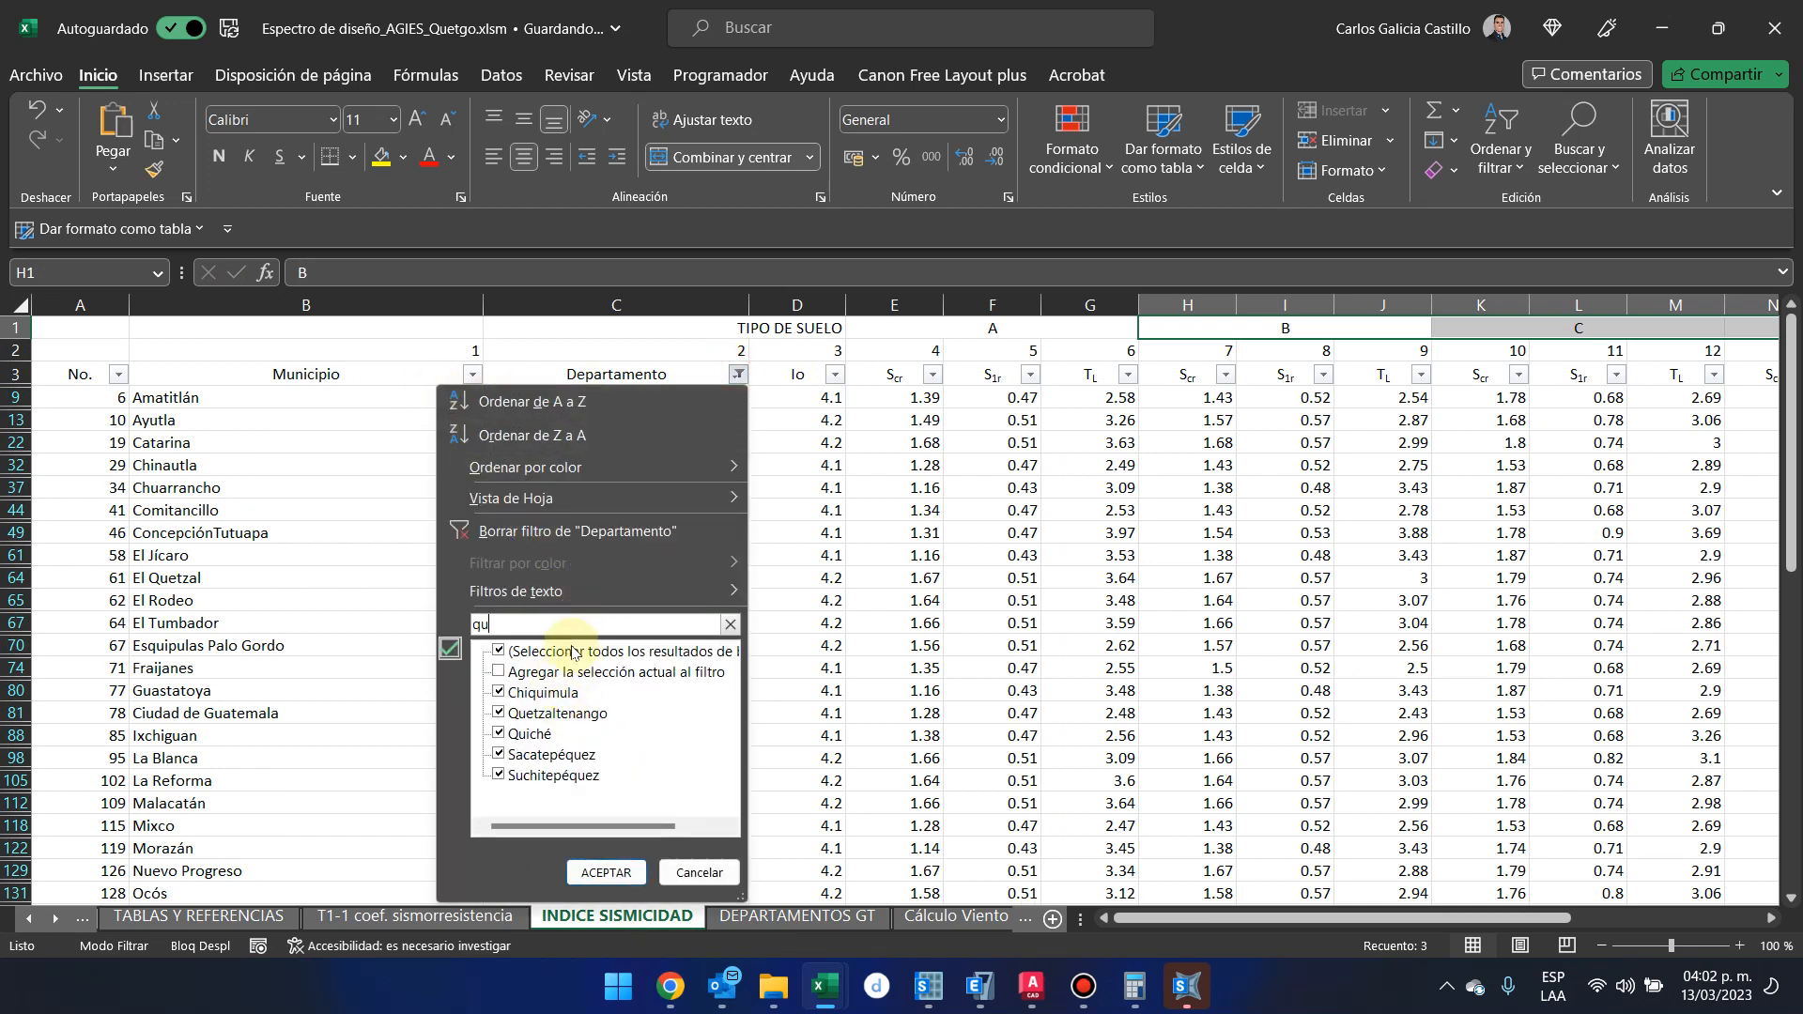
left_click(562, 647)
left_click(560, 714)
left_click(606, 873)
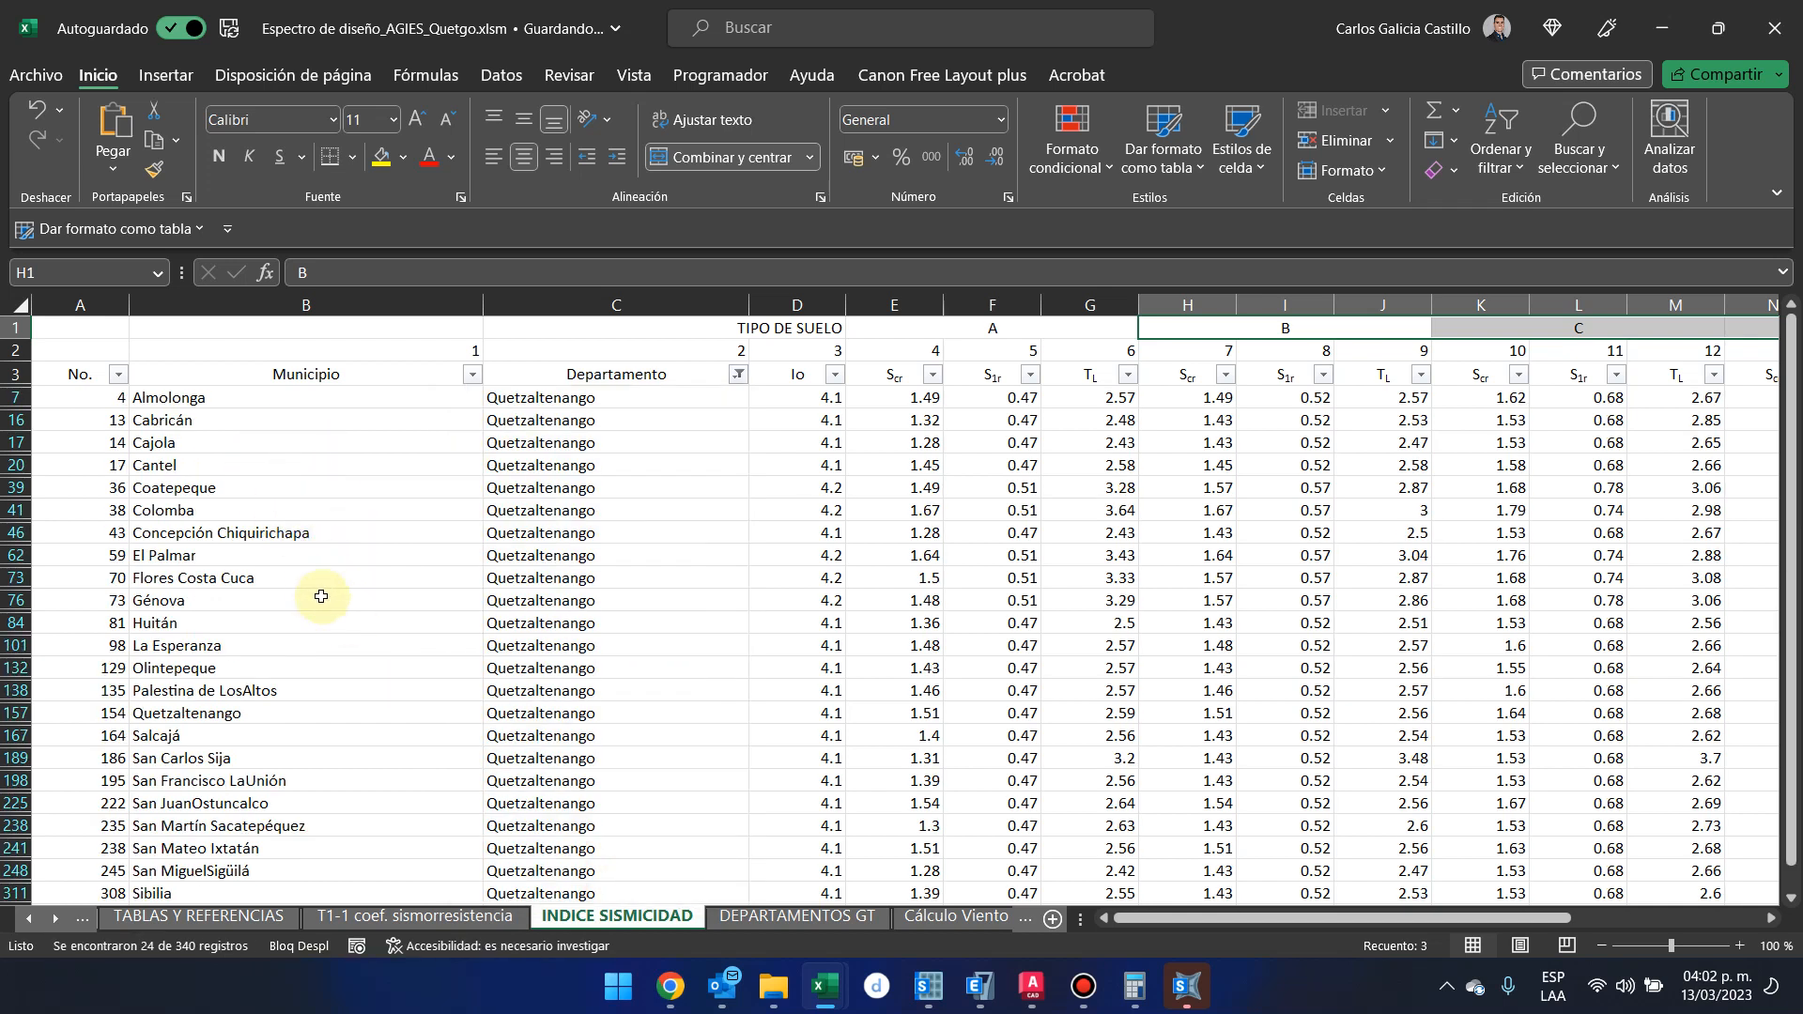
Rename the Quetzaltenango municipality in the INDICE SISMICIDAD sheet's Municipio column as Quetzaltenango cabecera
double_click(306, 717)
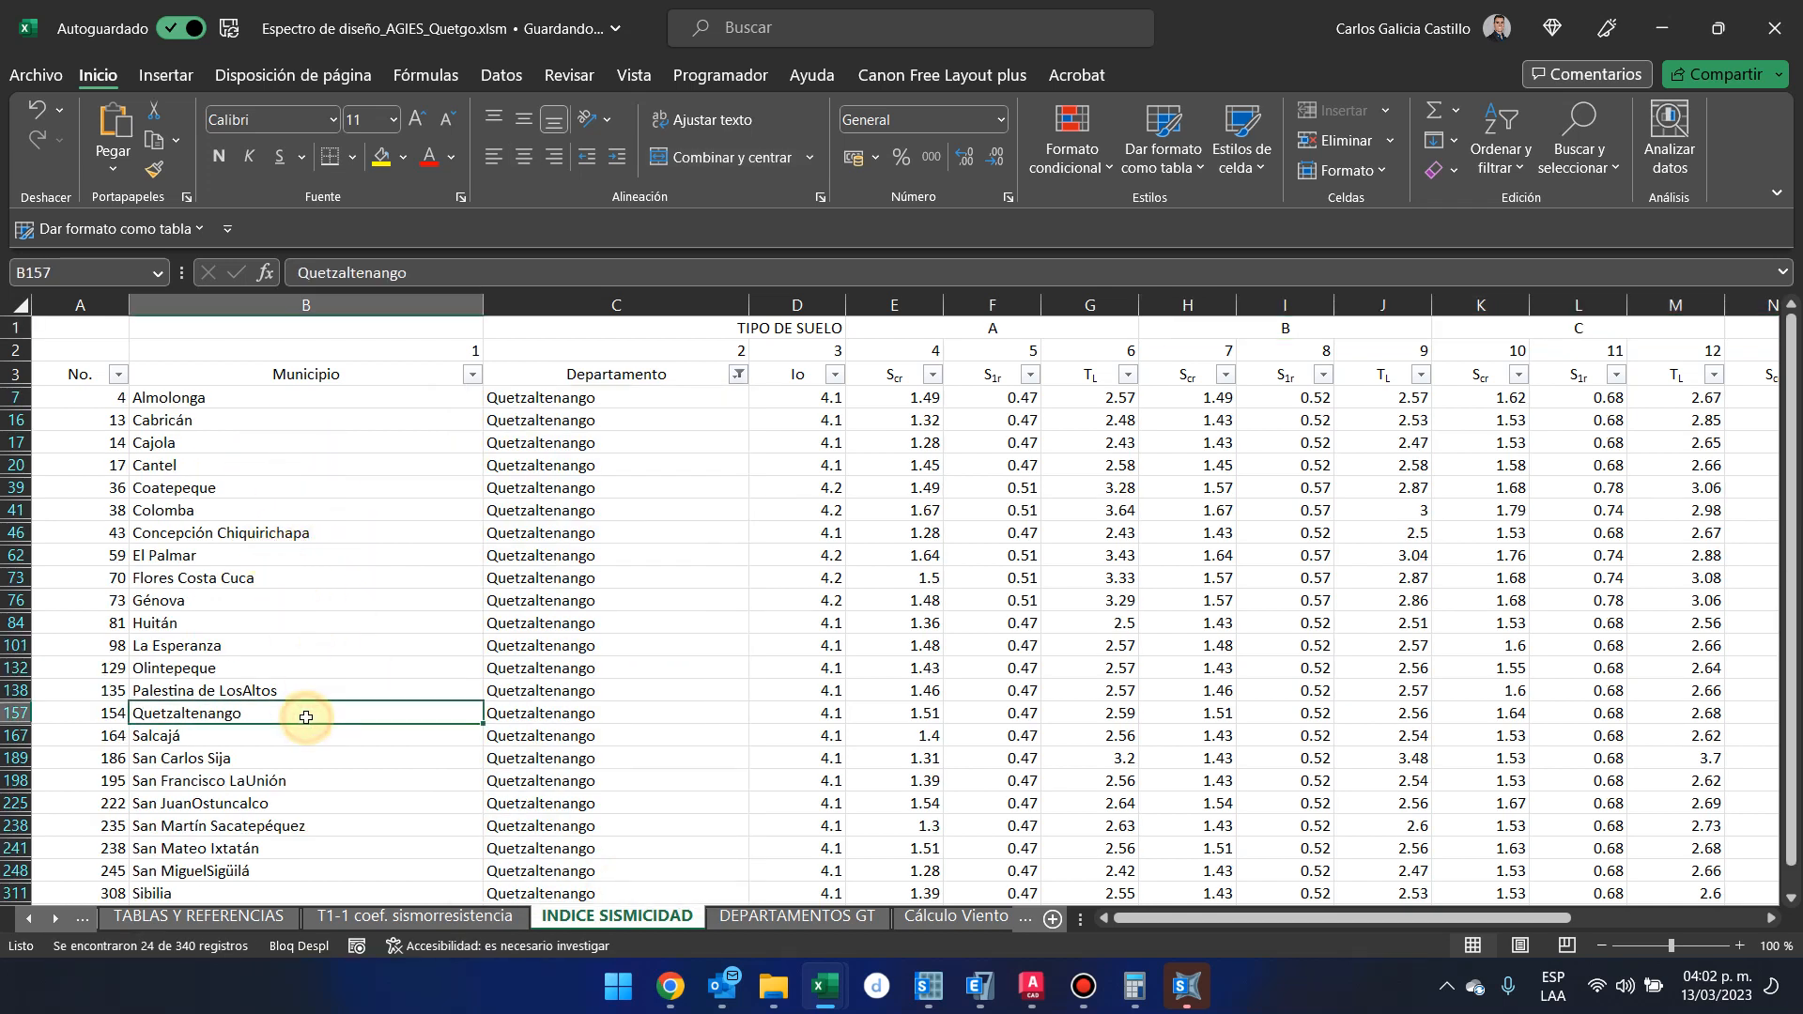
type("cabecera")
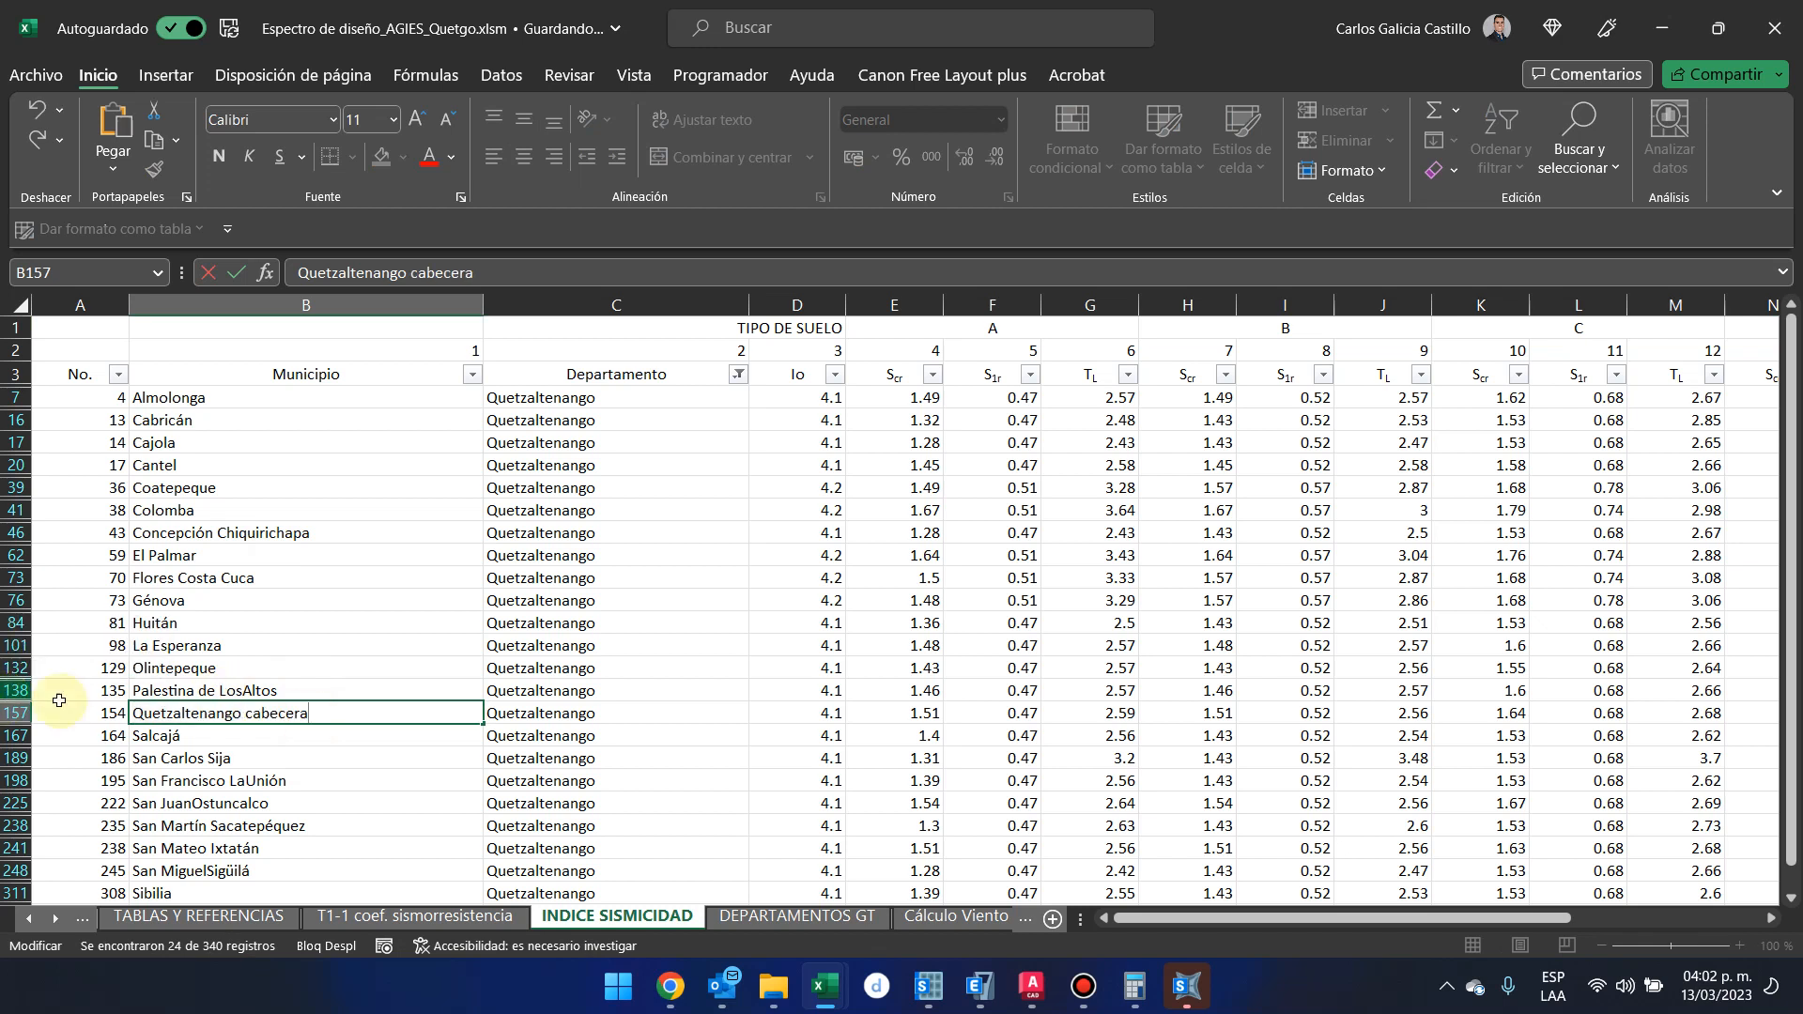
left_click(267, 622)
Return to the ESPECTRO - X sheet and review its response spectrum data for Quetzaltenango cabecera
left_click(282, 915)
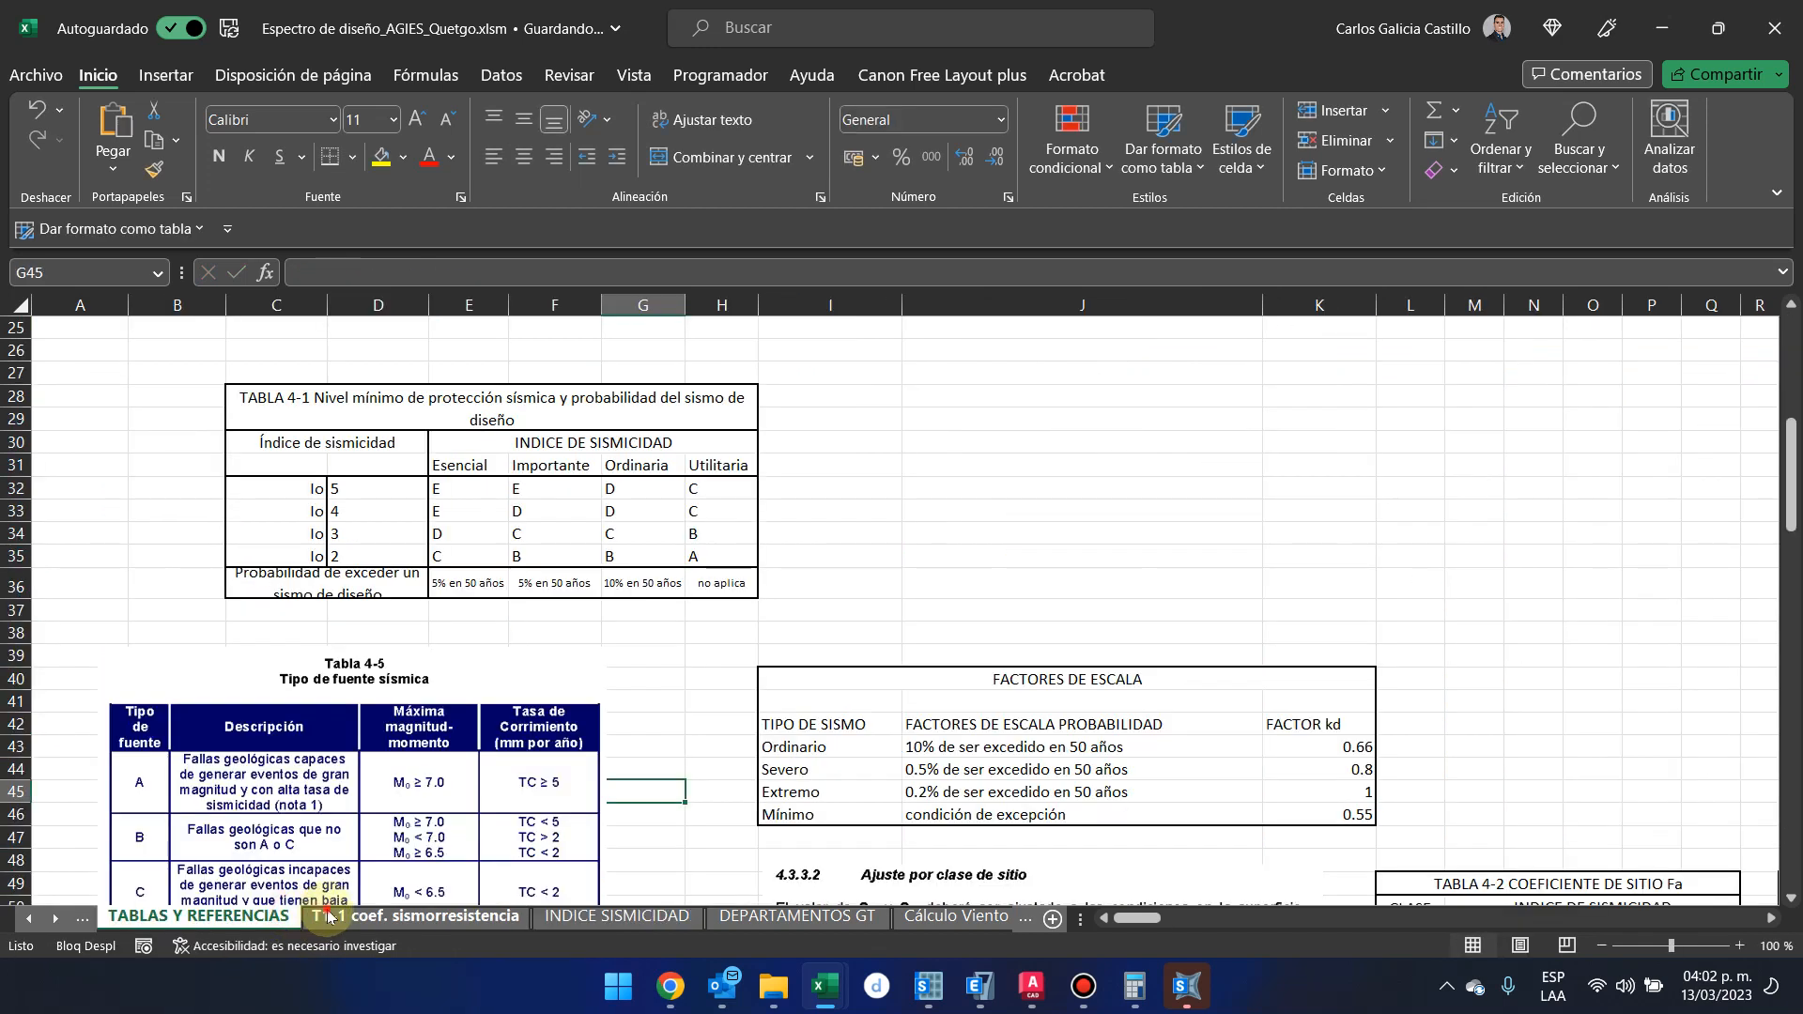
left_click(333, 916)
left_click(82, 920)
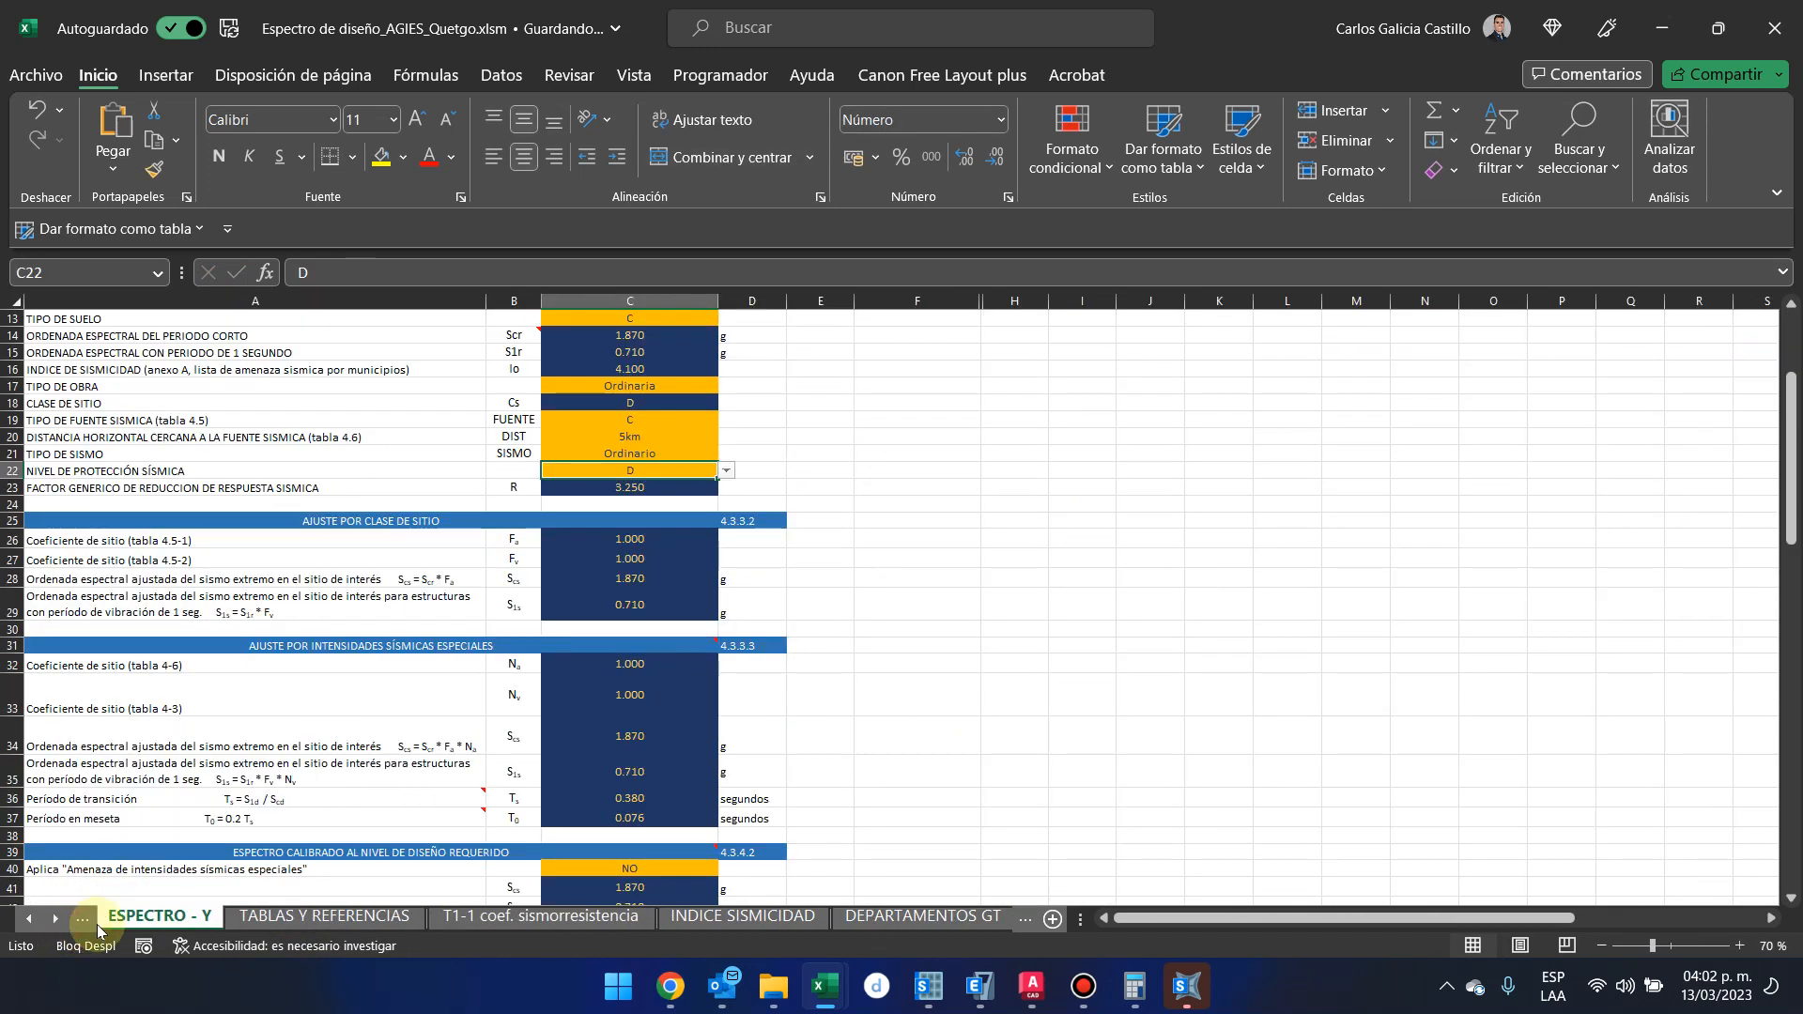
left_click(86, 922)
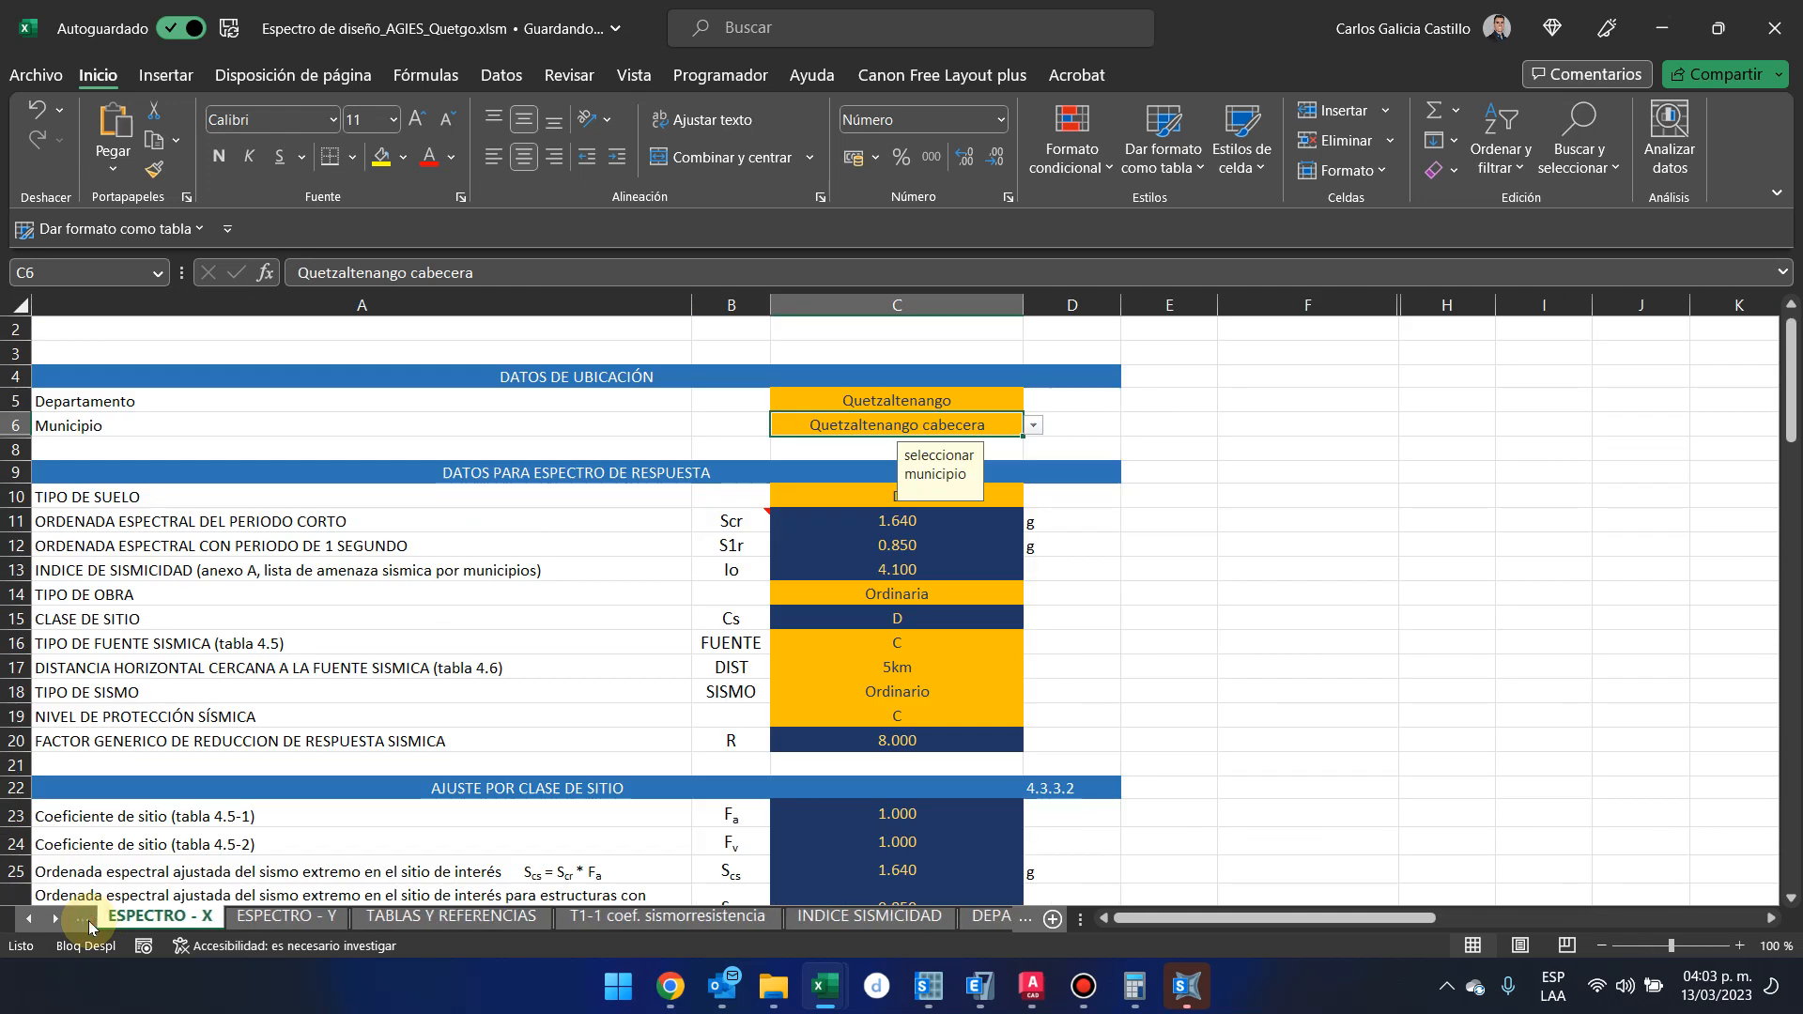
left_click(1061, 469)
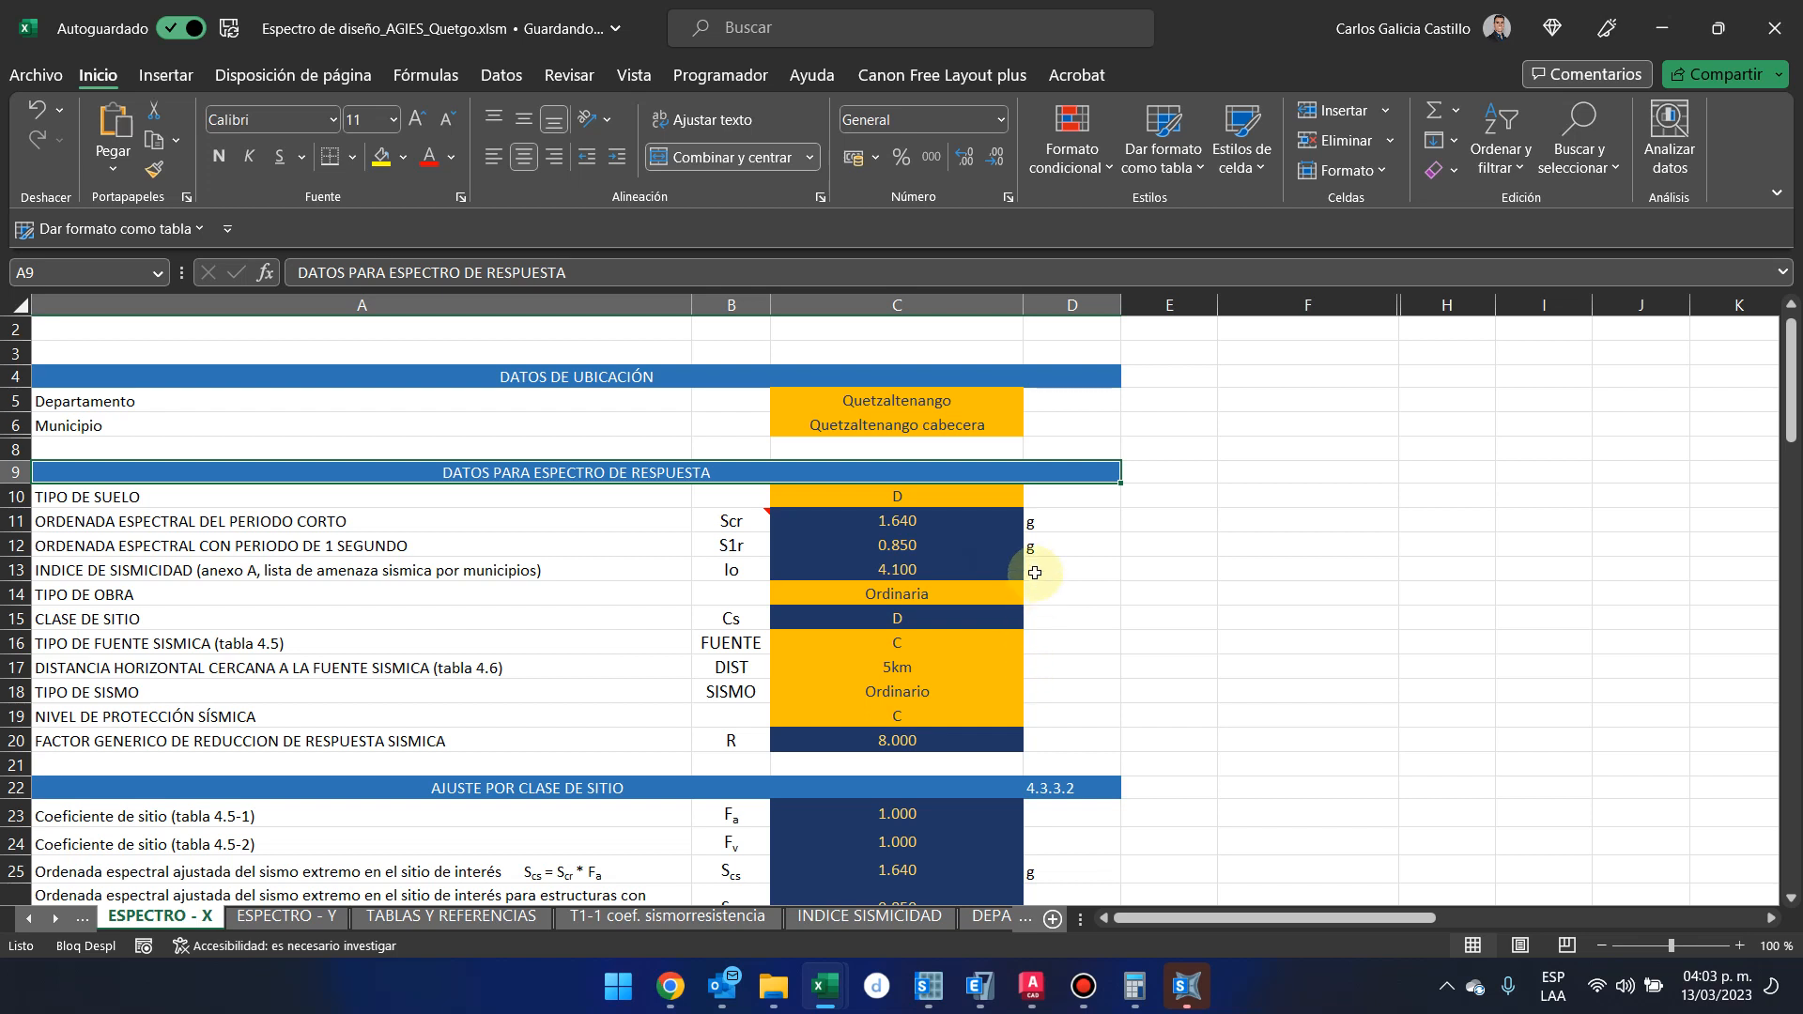
Set SISTEMA ESTRUCTURAL to CAJON in the calibrated spectrum section of the ESPECTRO - X sheet
scroll(939, 728, "down", 2)
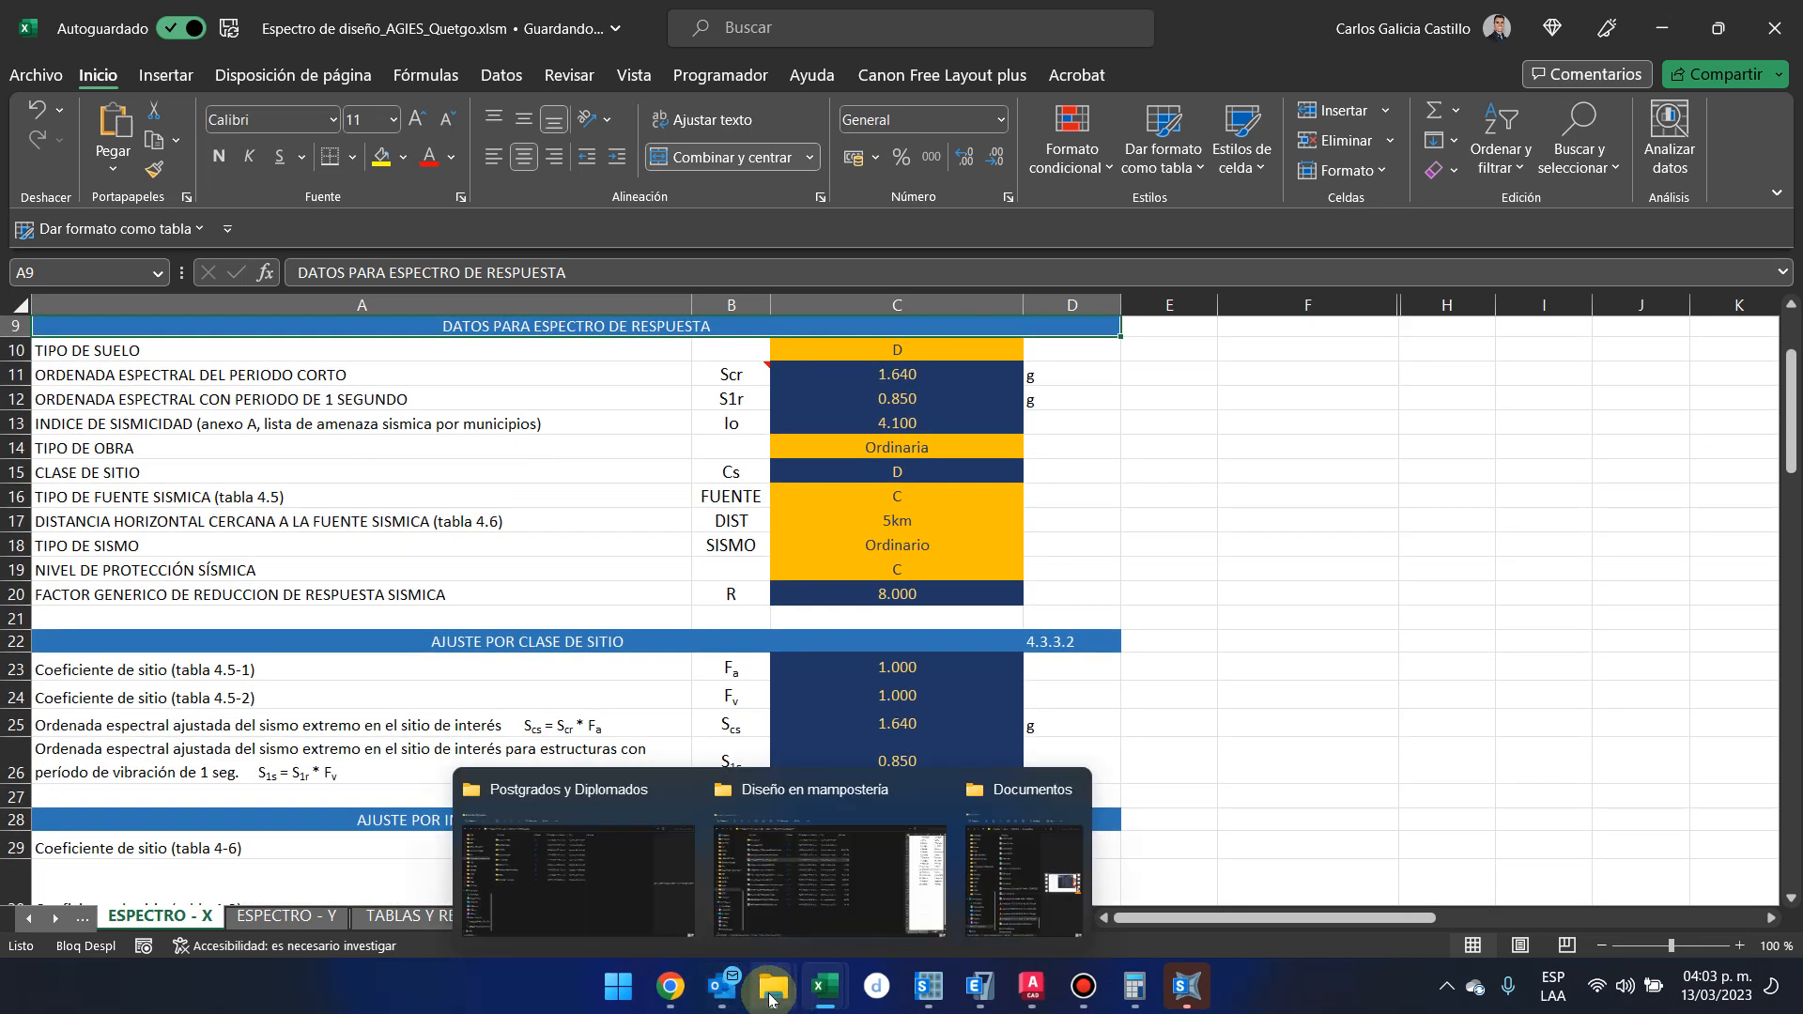
right_click(770, 998)
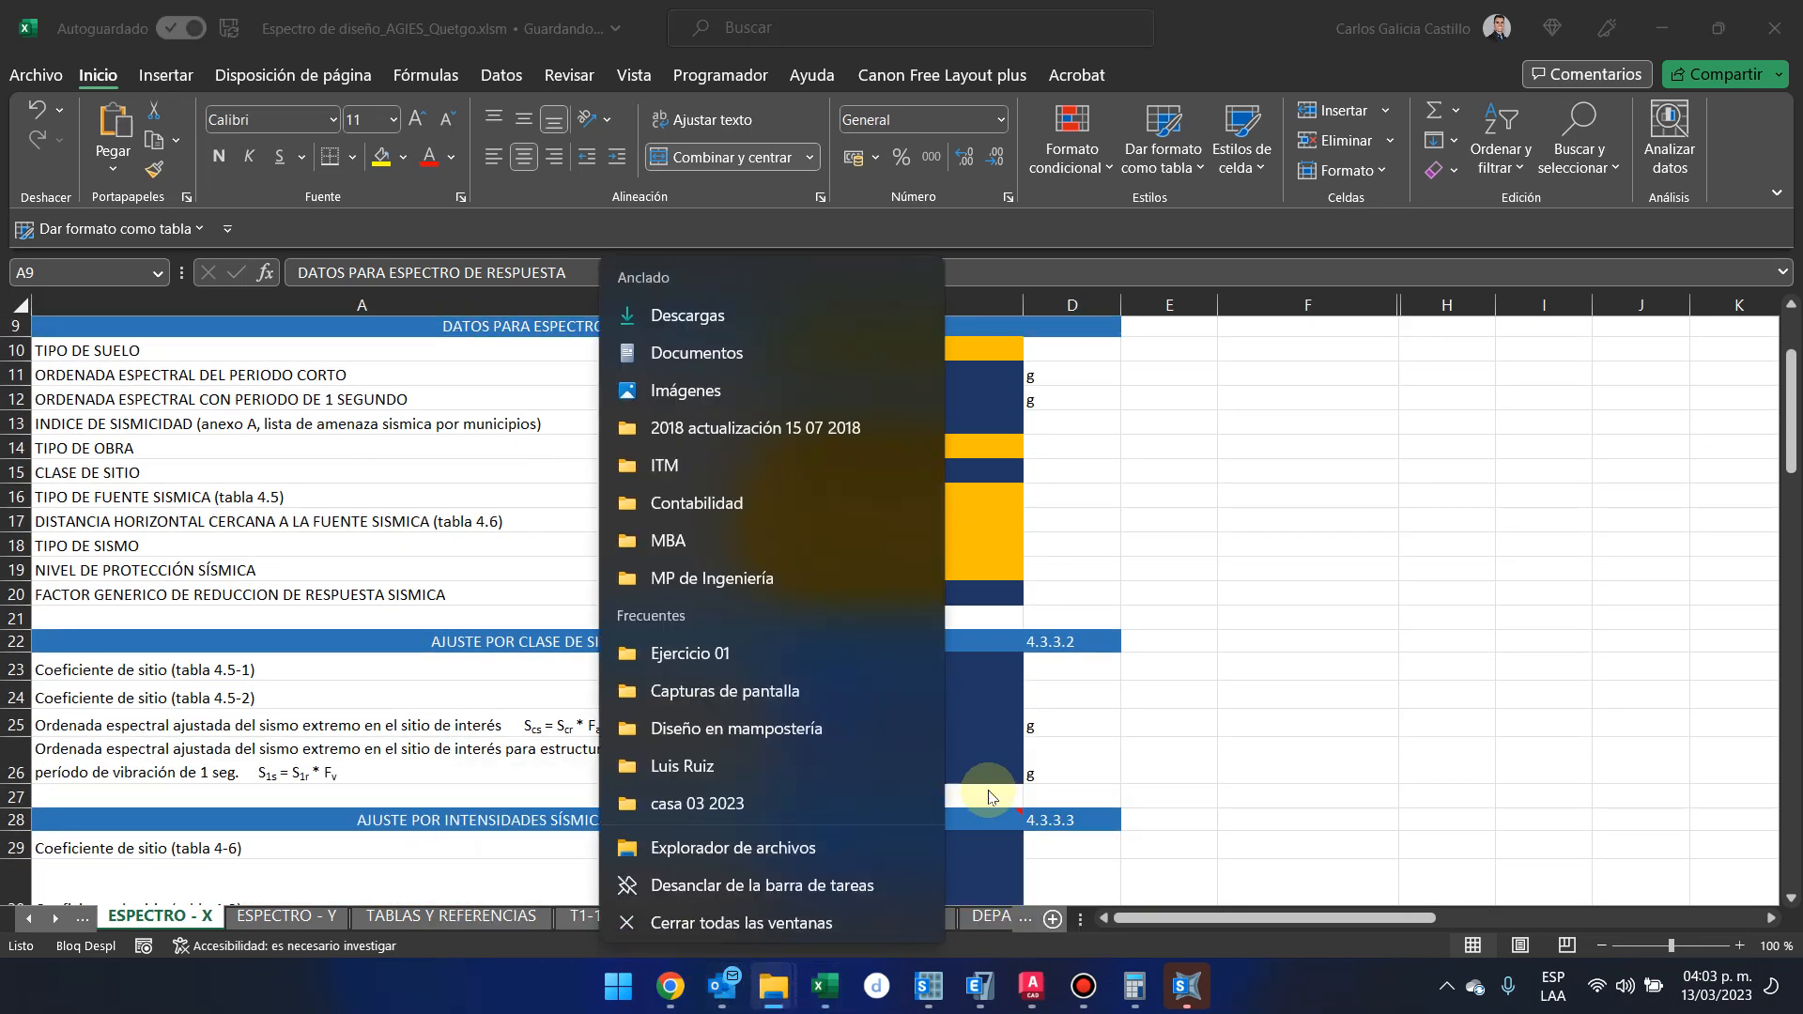
left_click(981, 800)
scroll(978, 805, "down", 6)
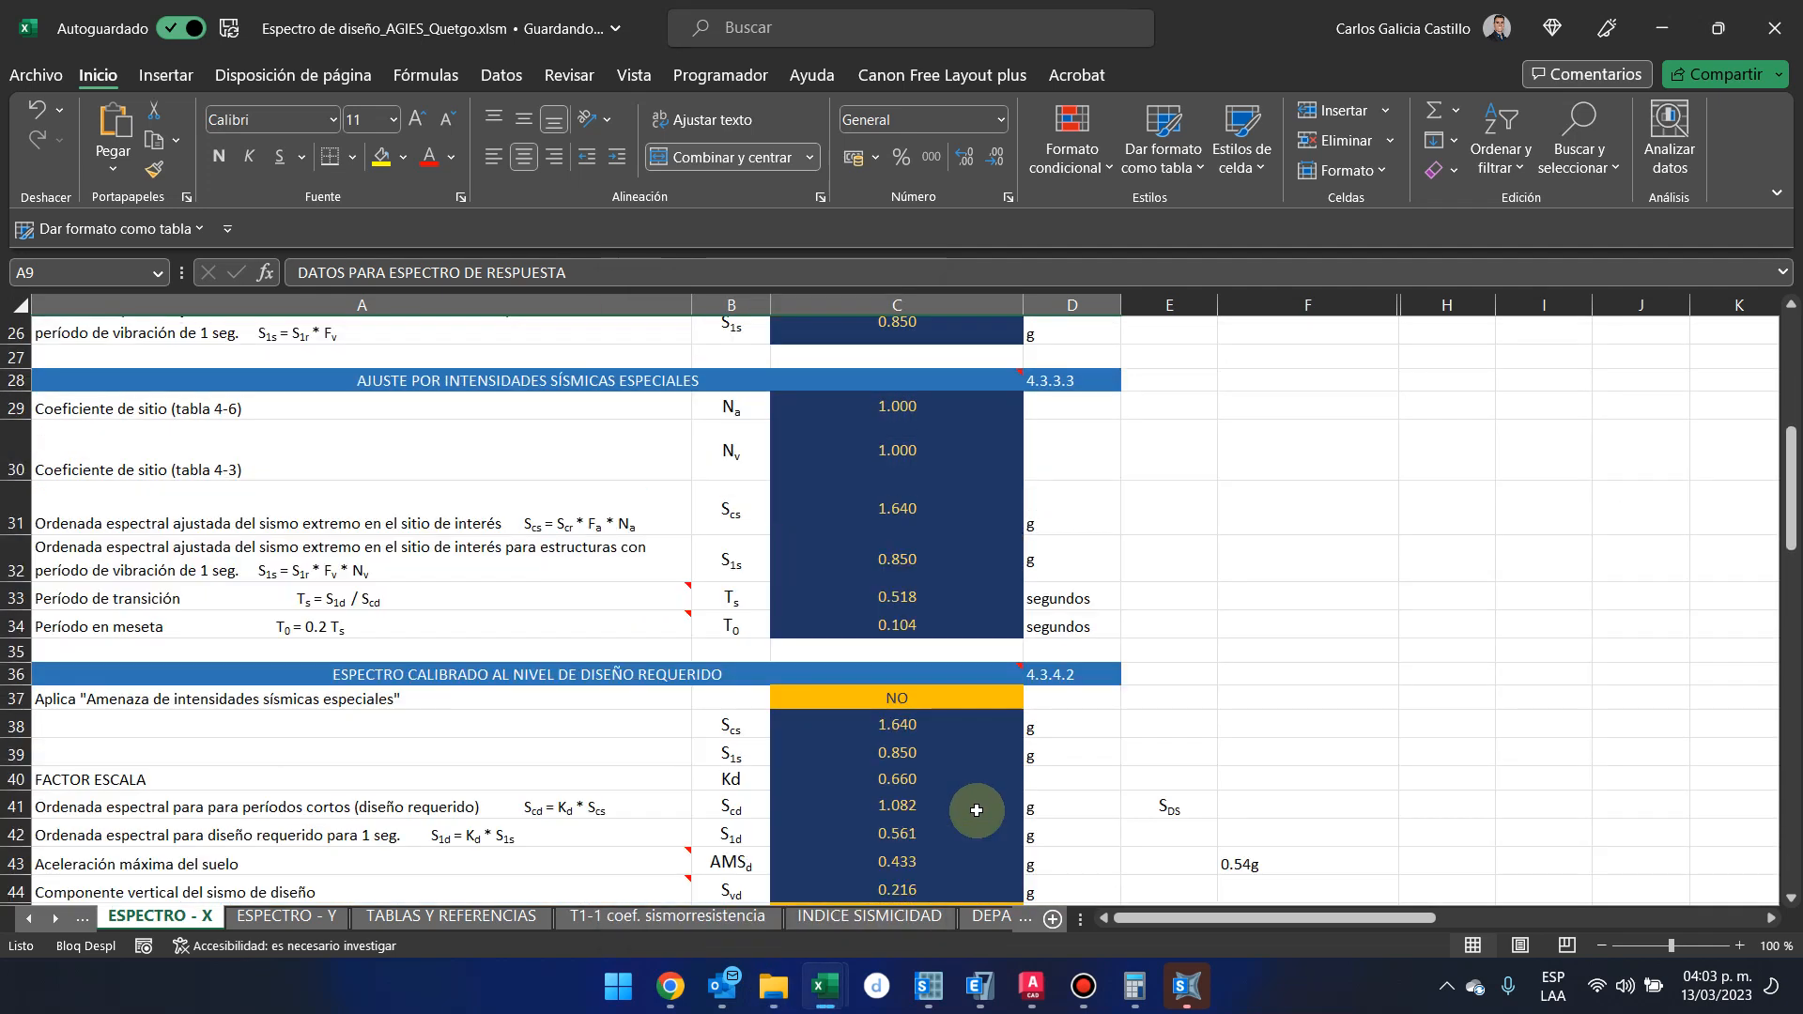
scroll(977, 809, "down", 1)
left_click(1005, 842)
left_click(1033, 844)
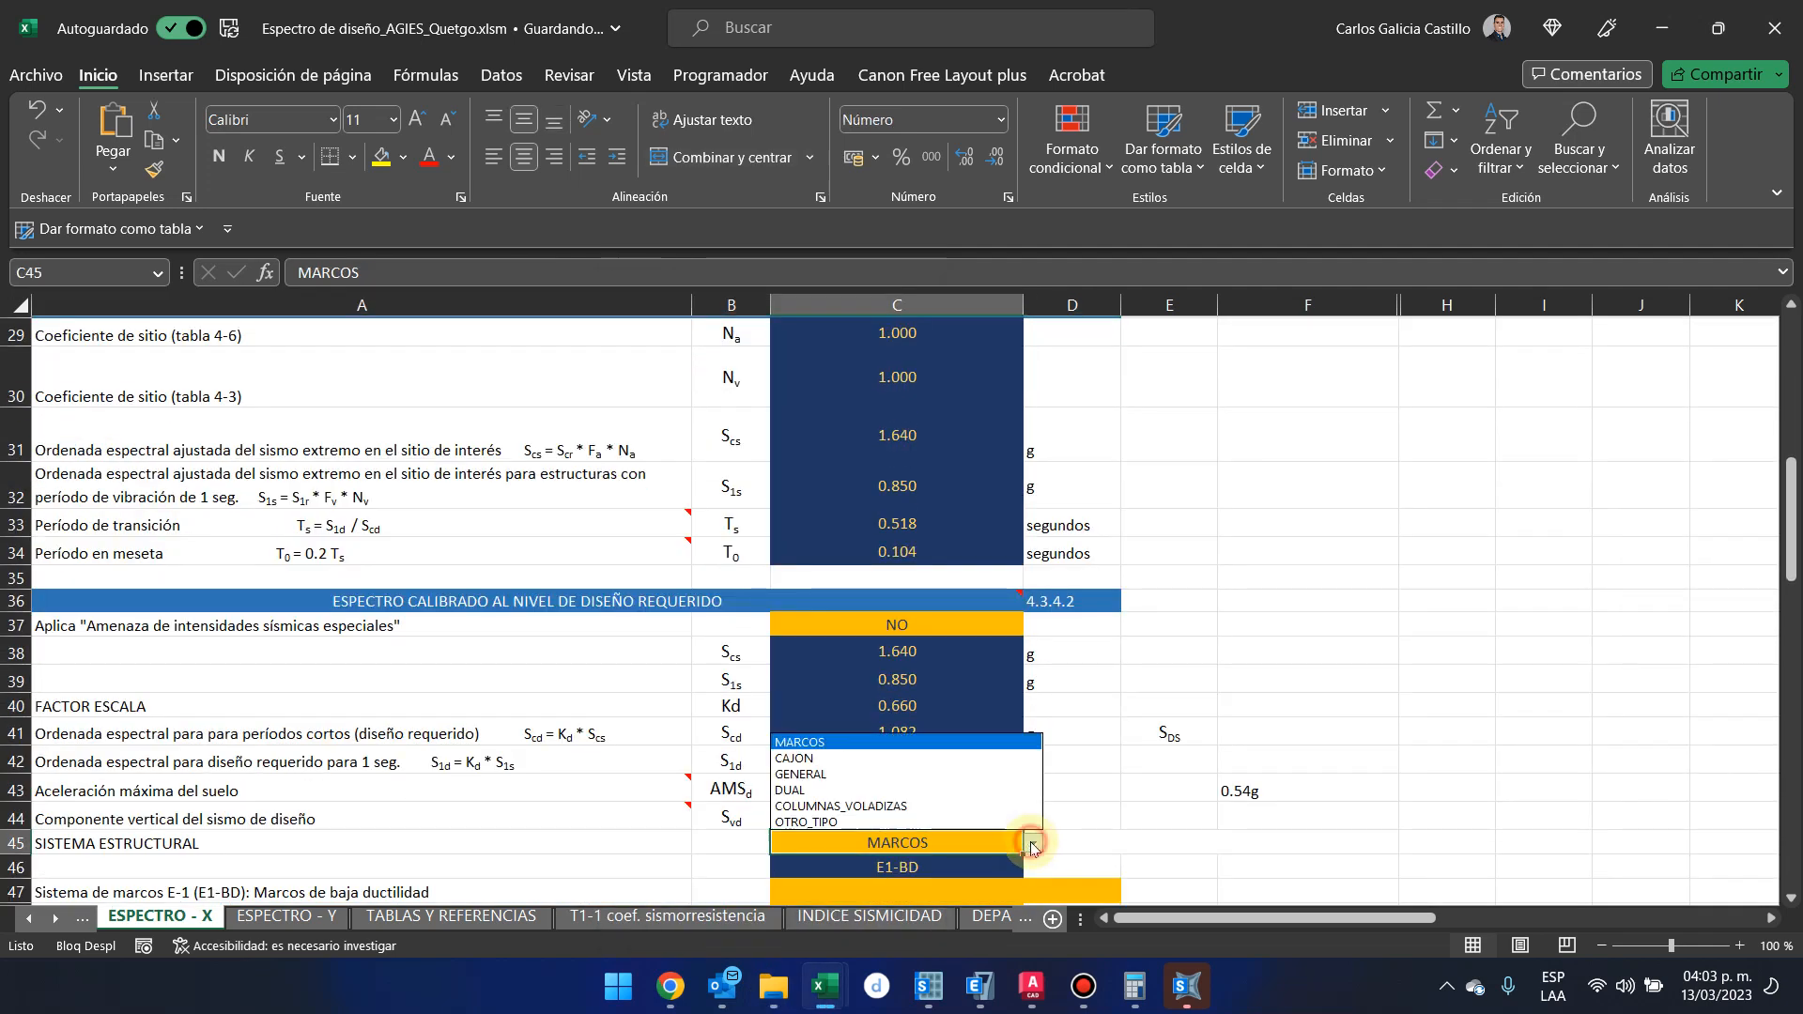
left_click(995, 758)
scroll(994, 790, "down", 1)
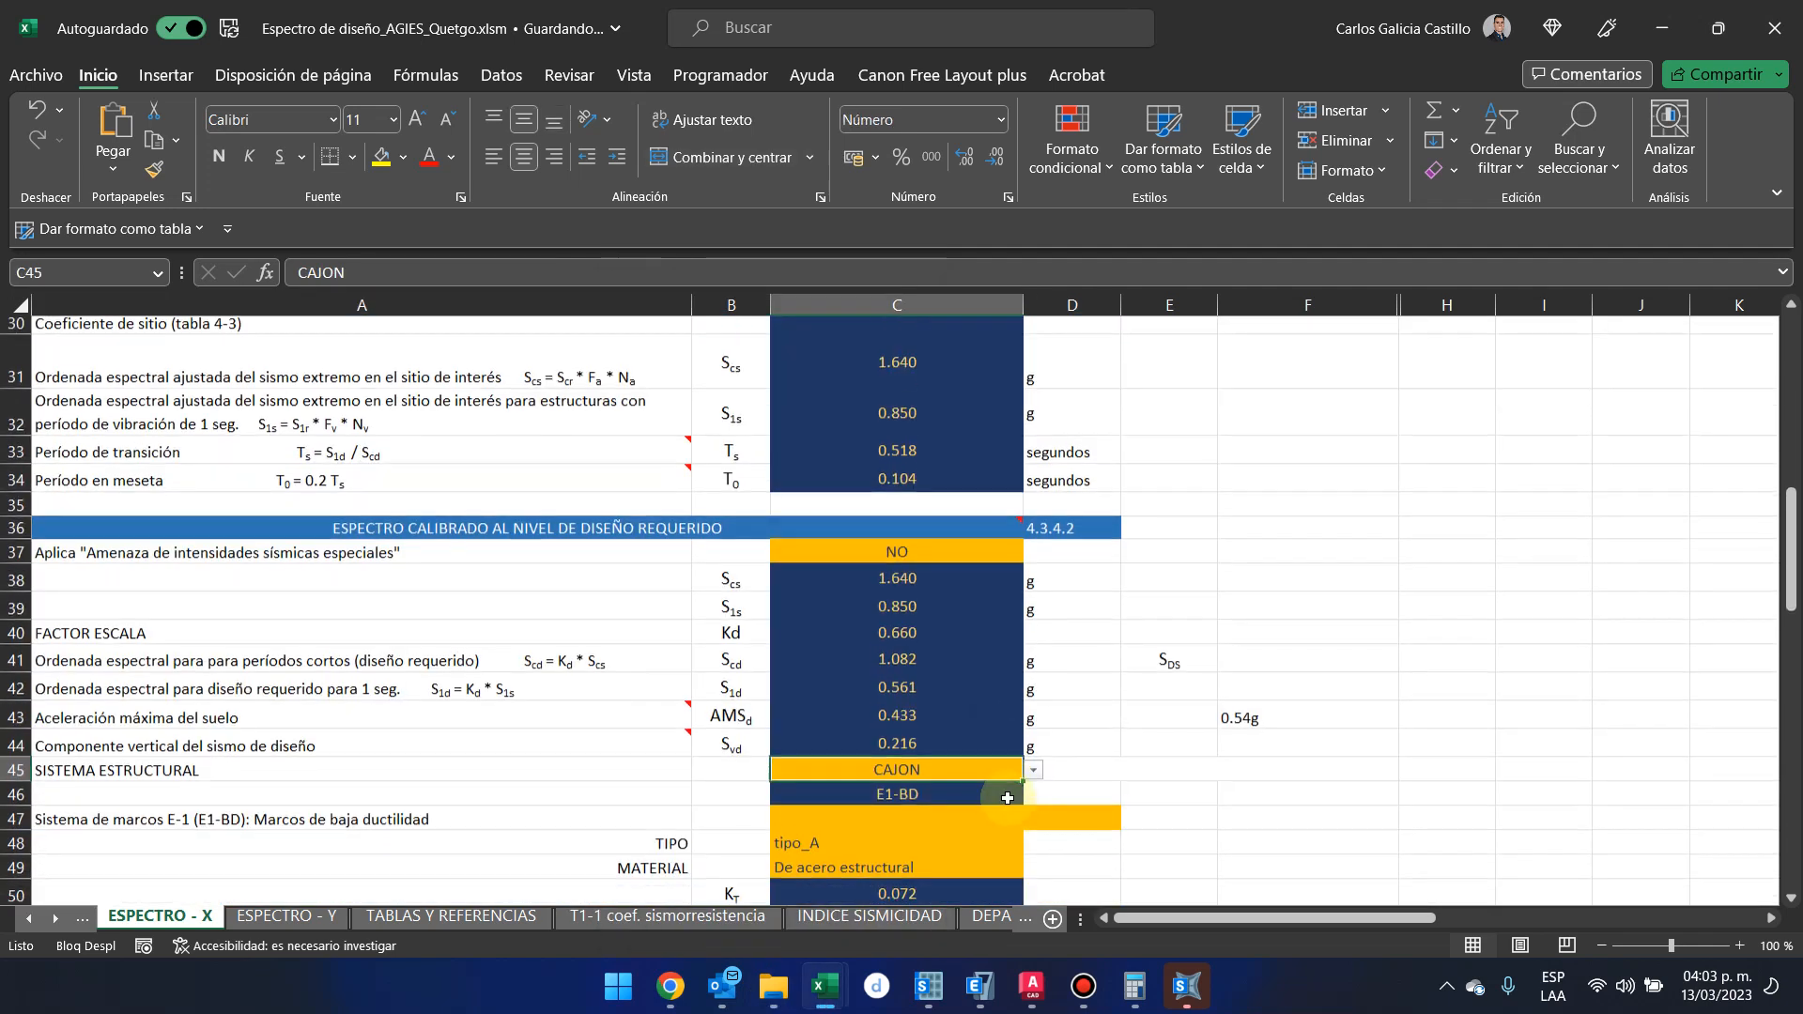
left_click(988, 751)
left_click(1033, 744)
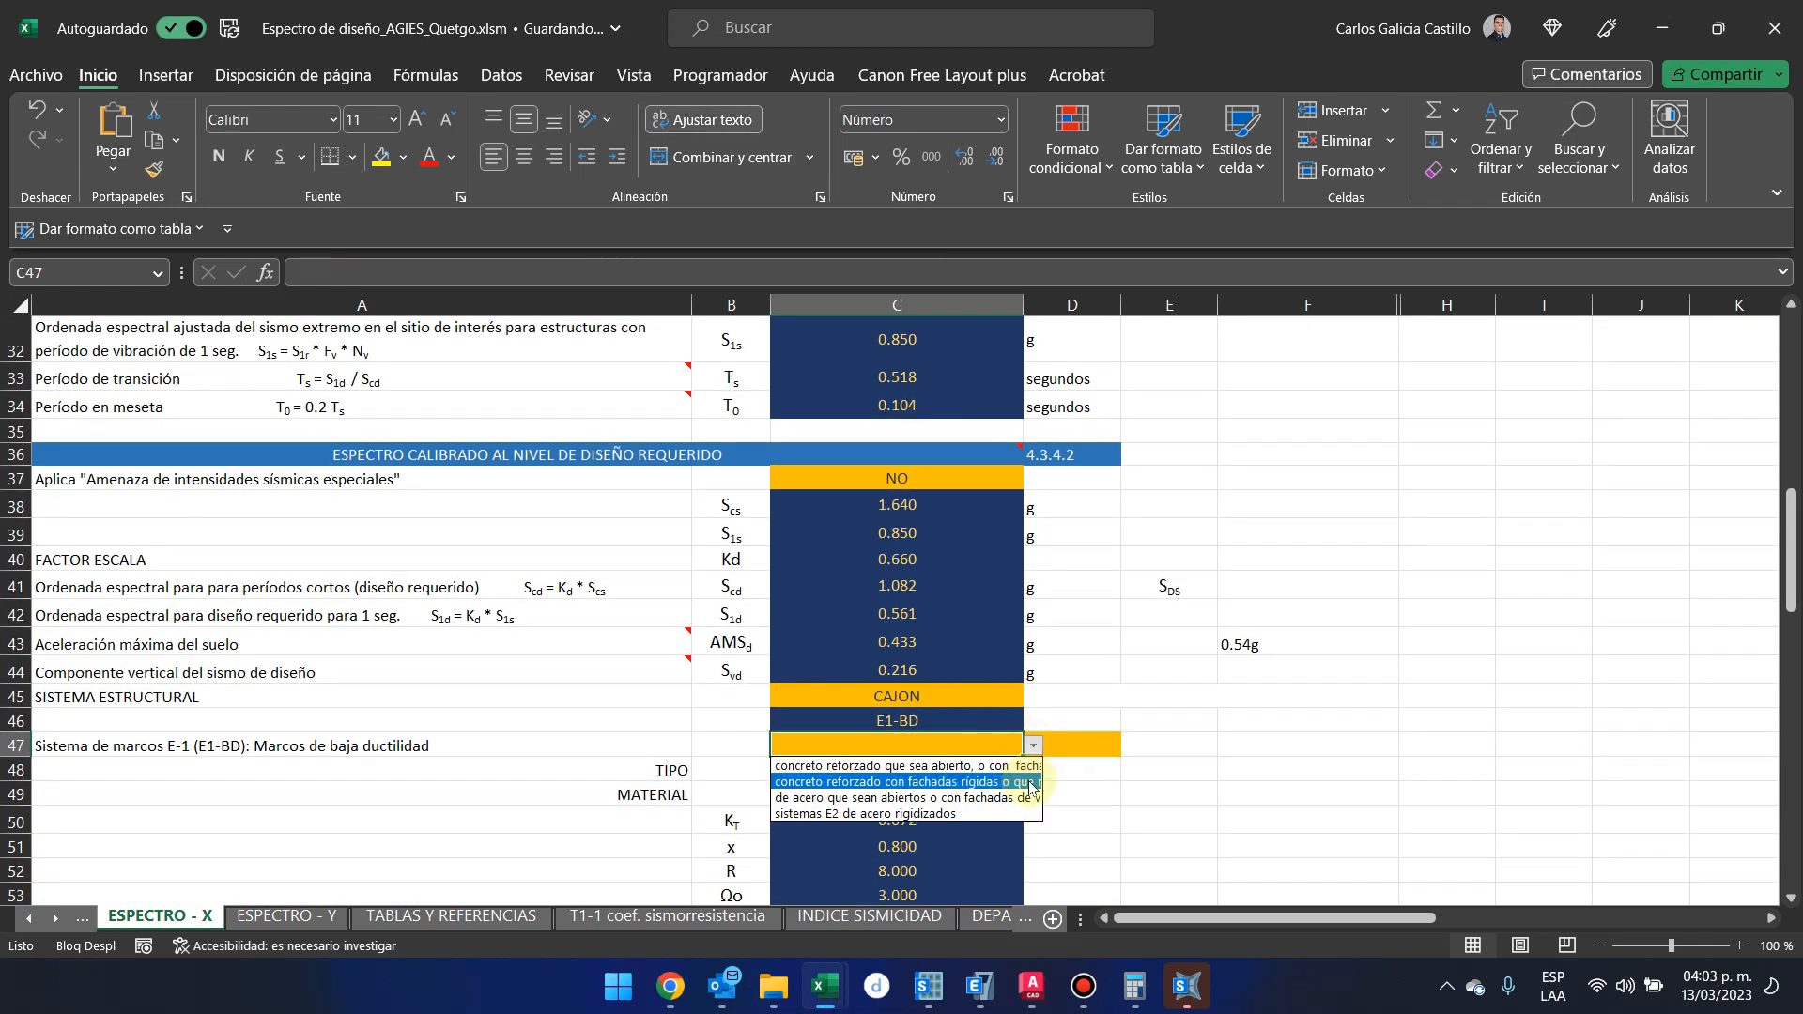
left_click(1129, 815)
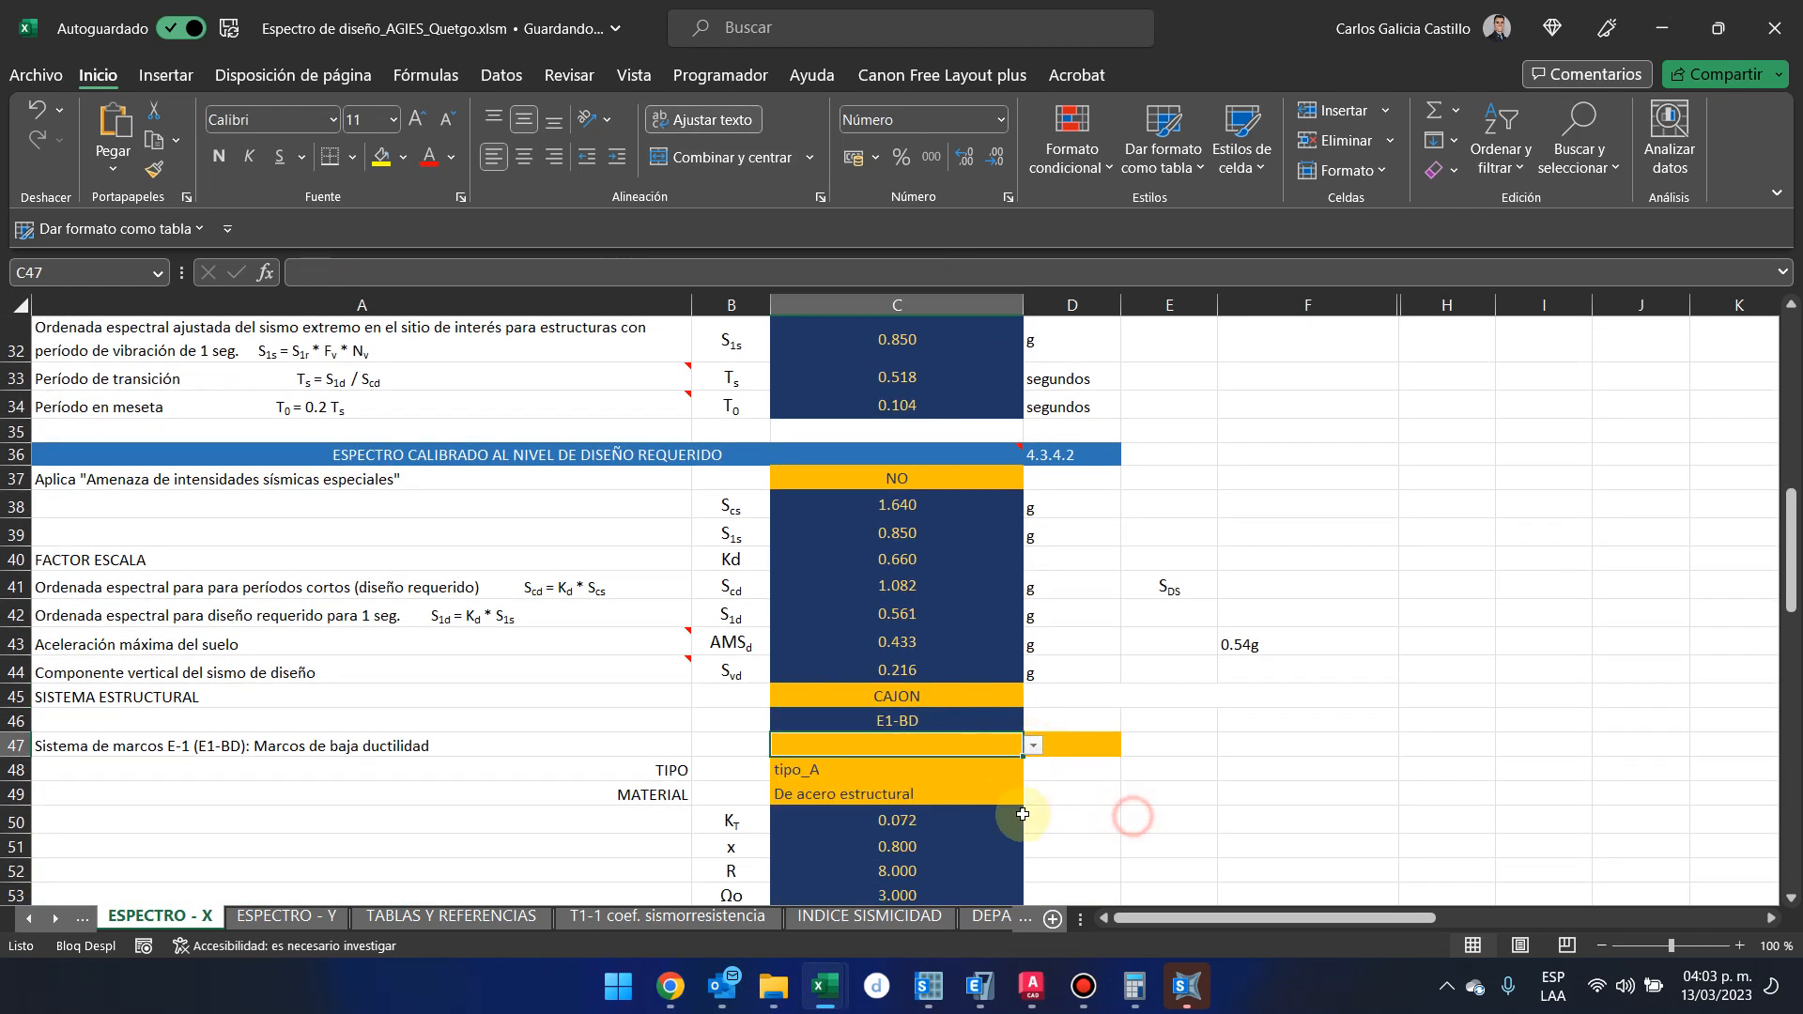
Set TIPO to con_muros_estructurales and MATERIAL to De concreto reforzado A, and select the R factor cell
left_click(998, 773)
left_click(1033, 769)
left_click(997, 789)
left_click(997, 788)
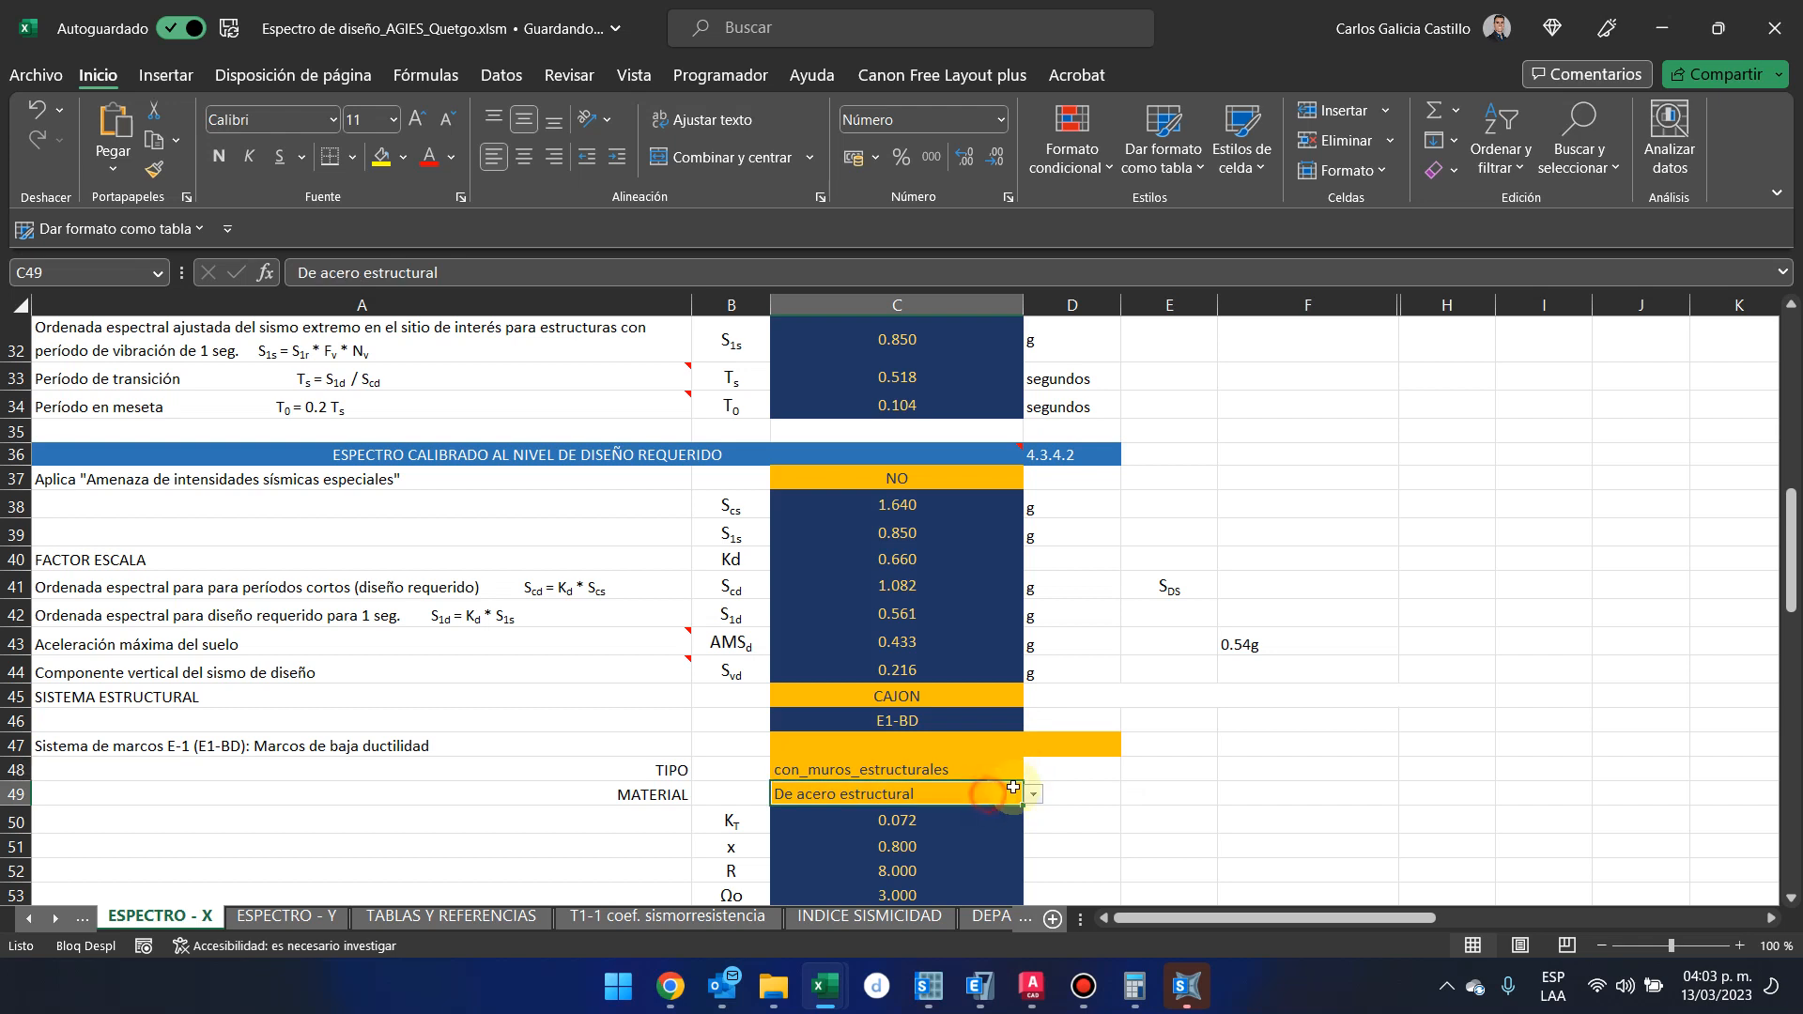
left_click(1032, 795)
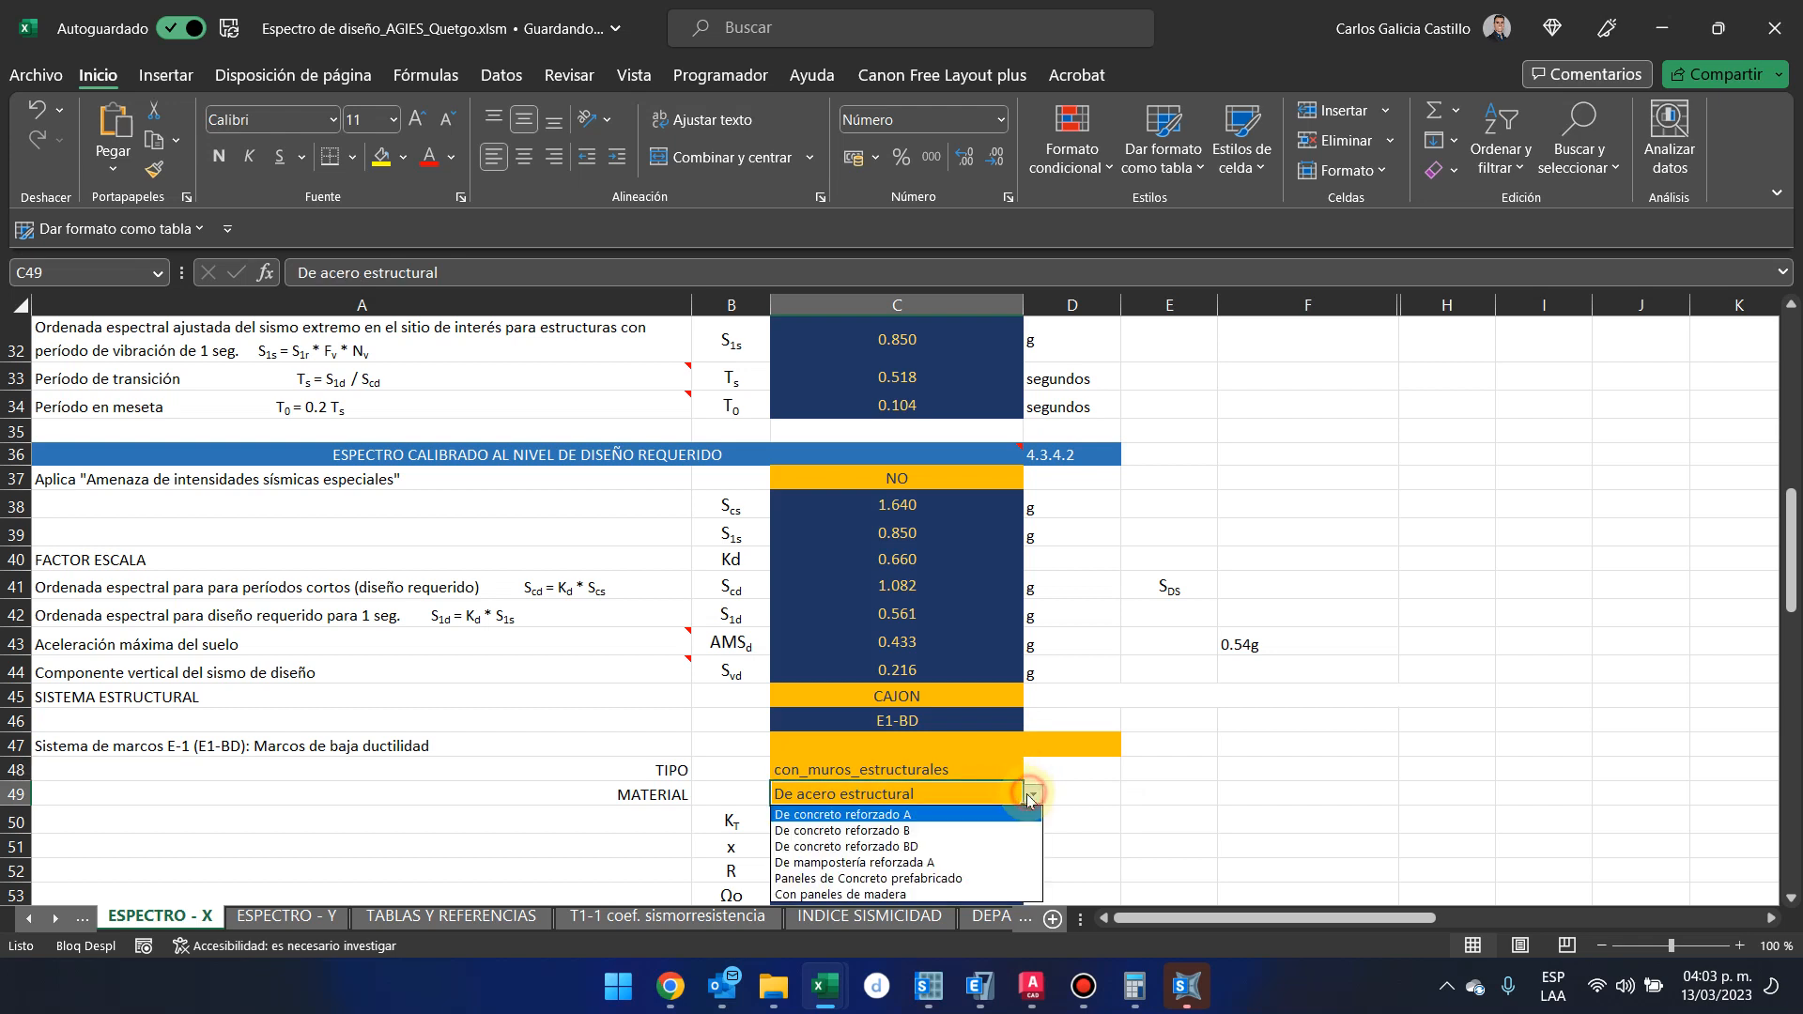
left_click(965, 817)
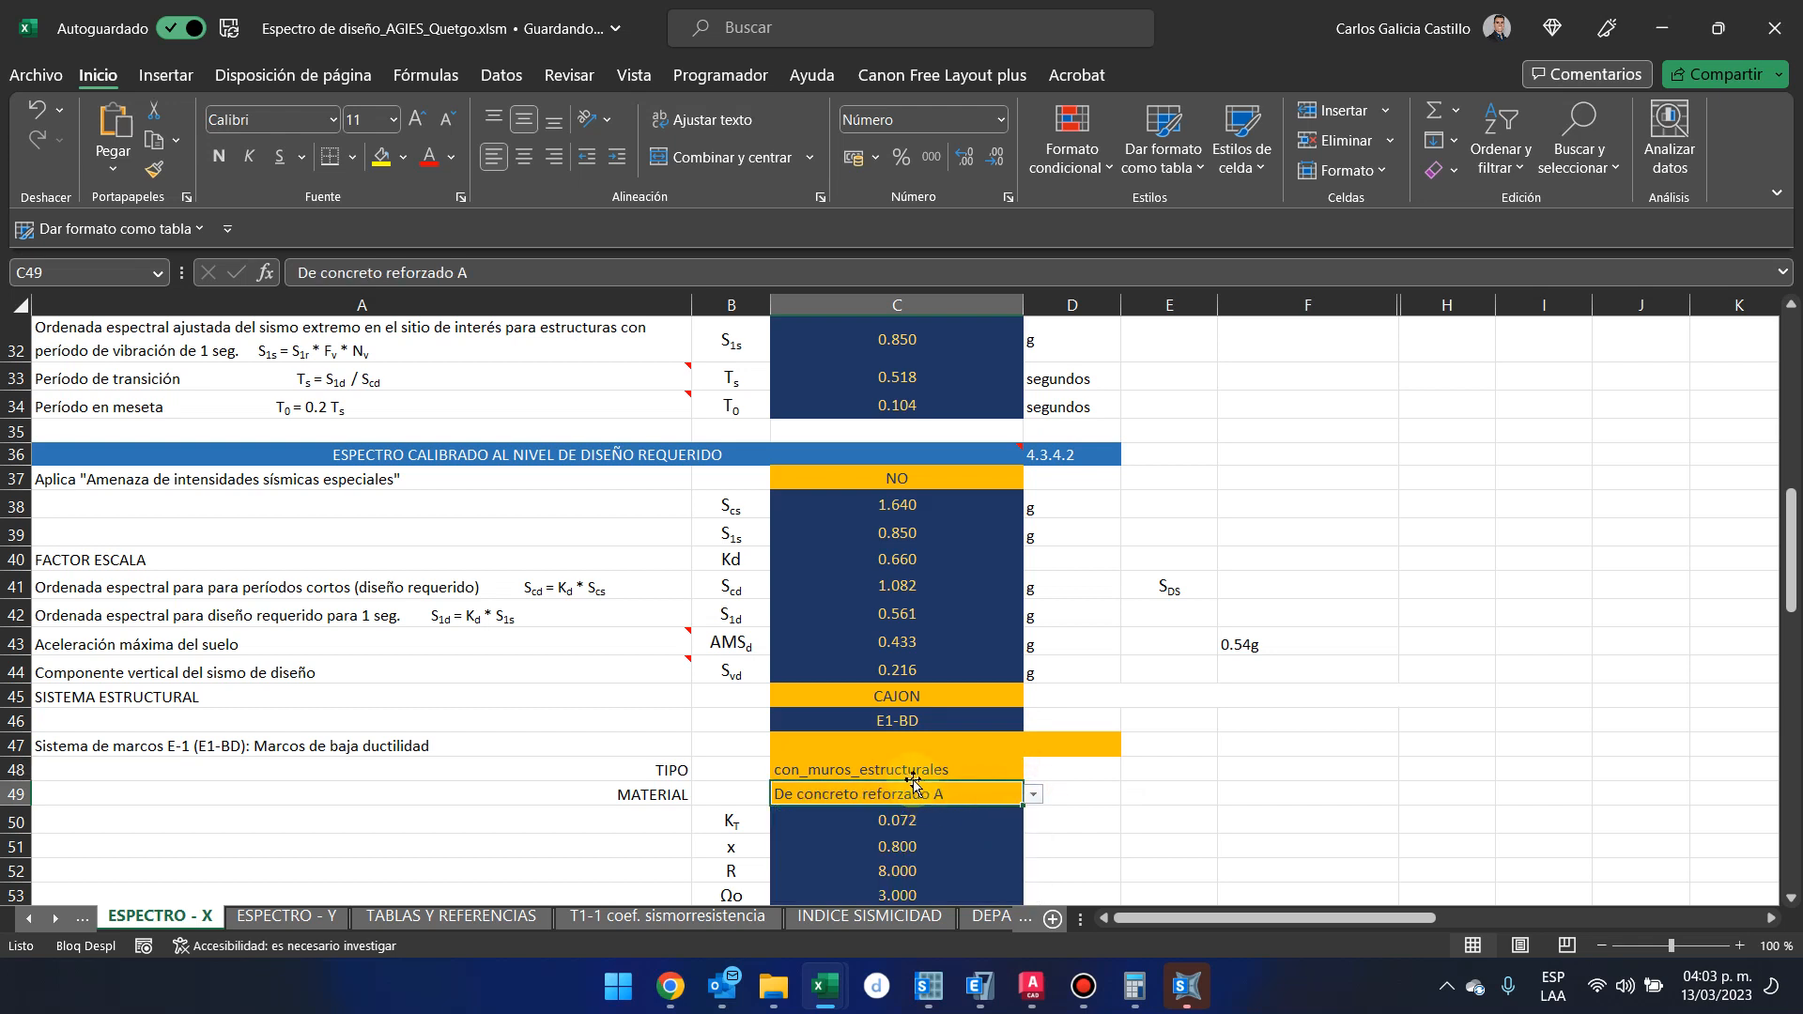
left_click(907, 871)
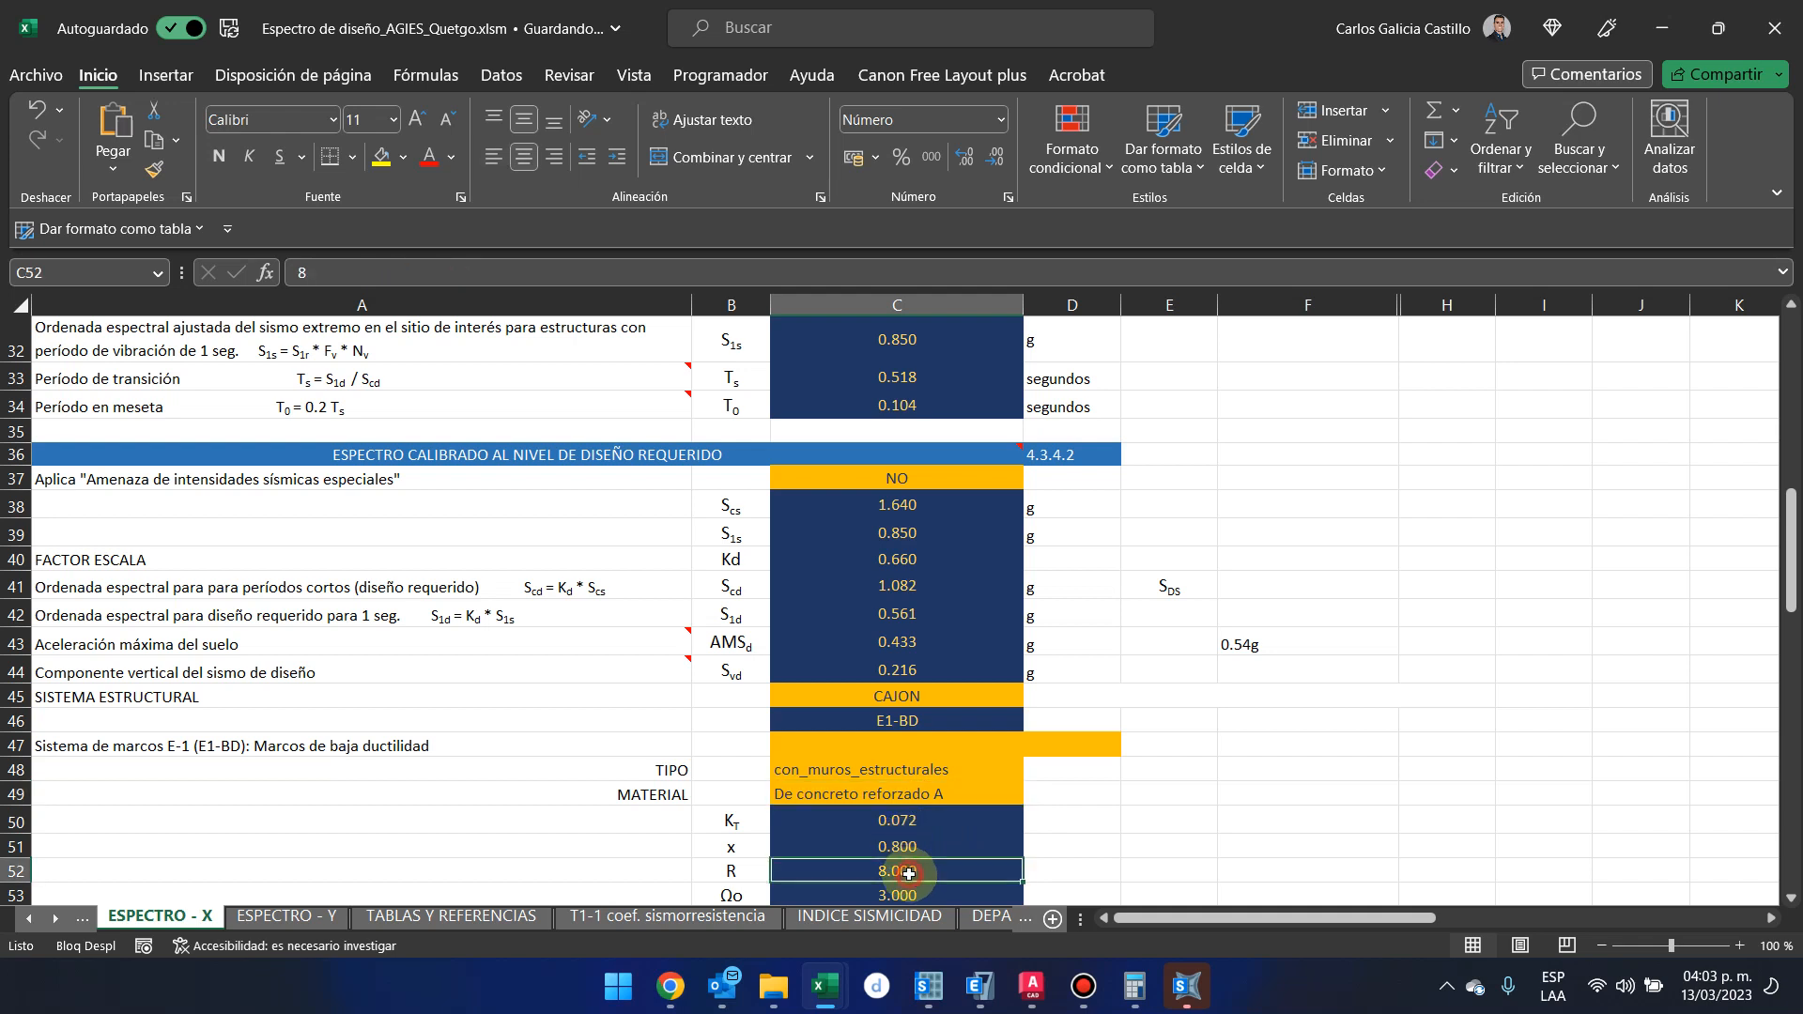
Open the 15072020-NSE-3-2018-Diseño-estructural-de-edificaciones PDF from the 2018 actualización 15 07 2018 folder
right_click(773, 986)
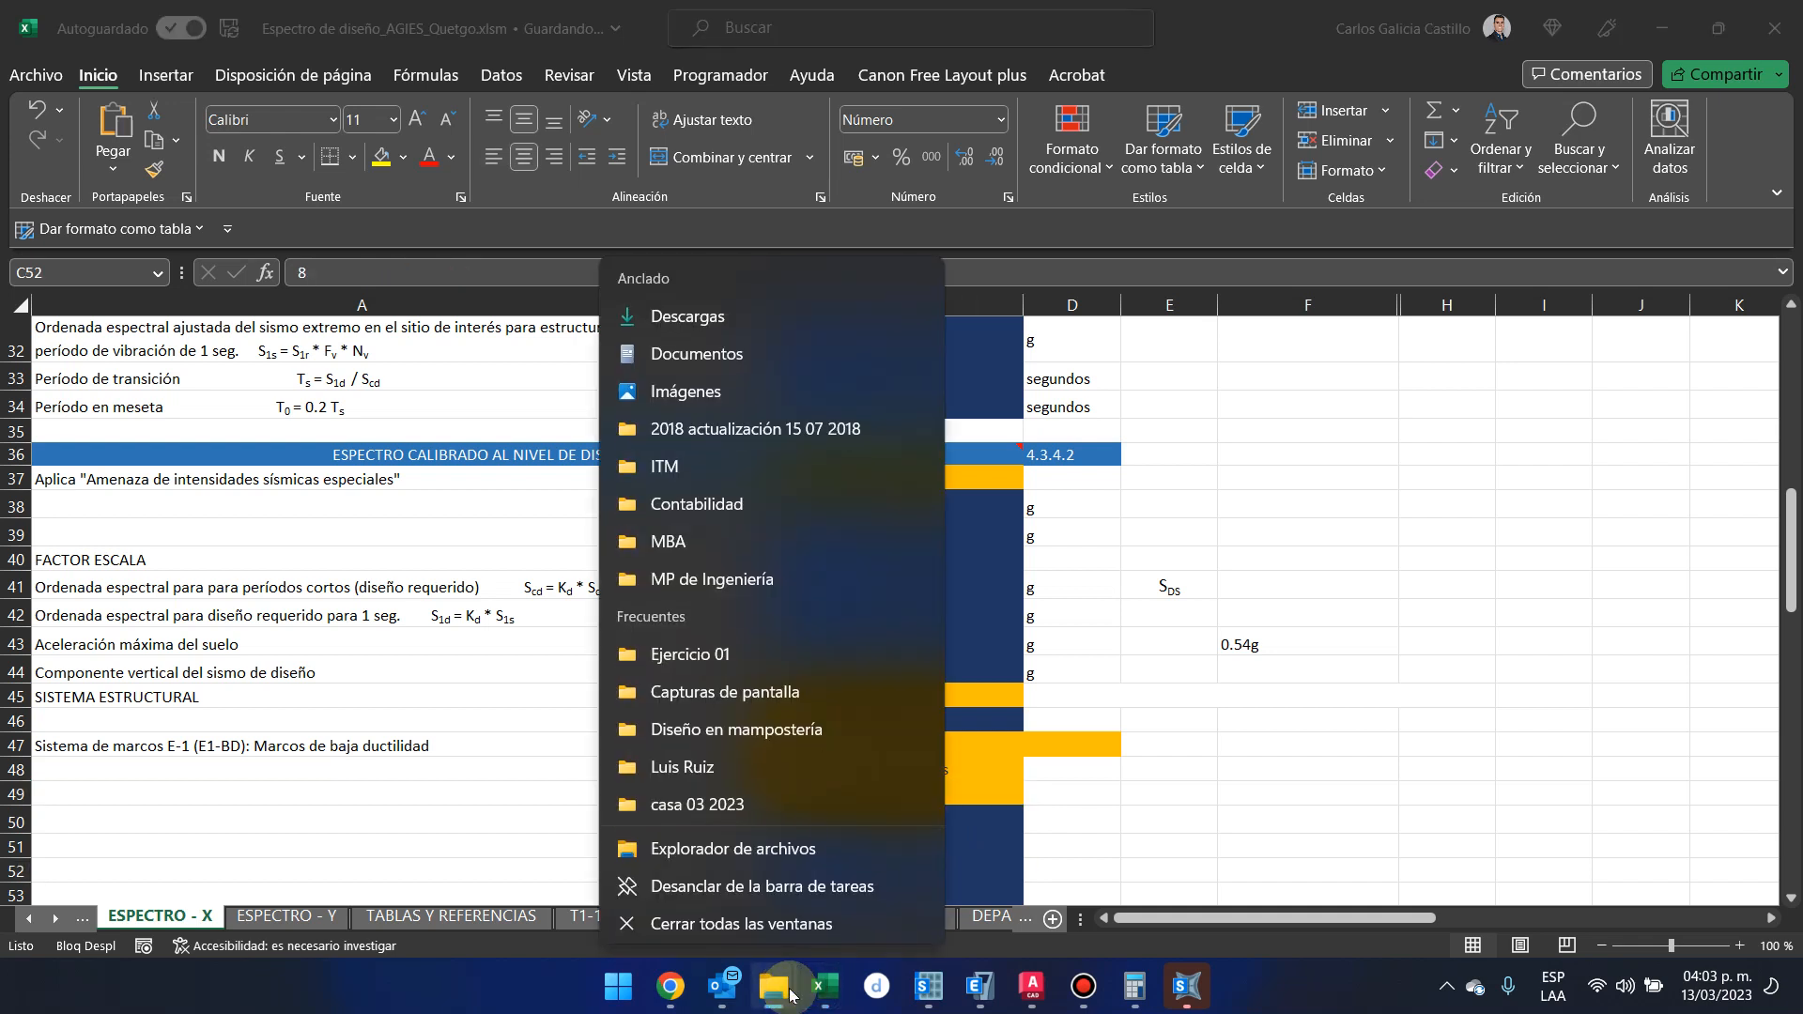
left_click(849, 421)
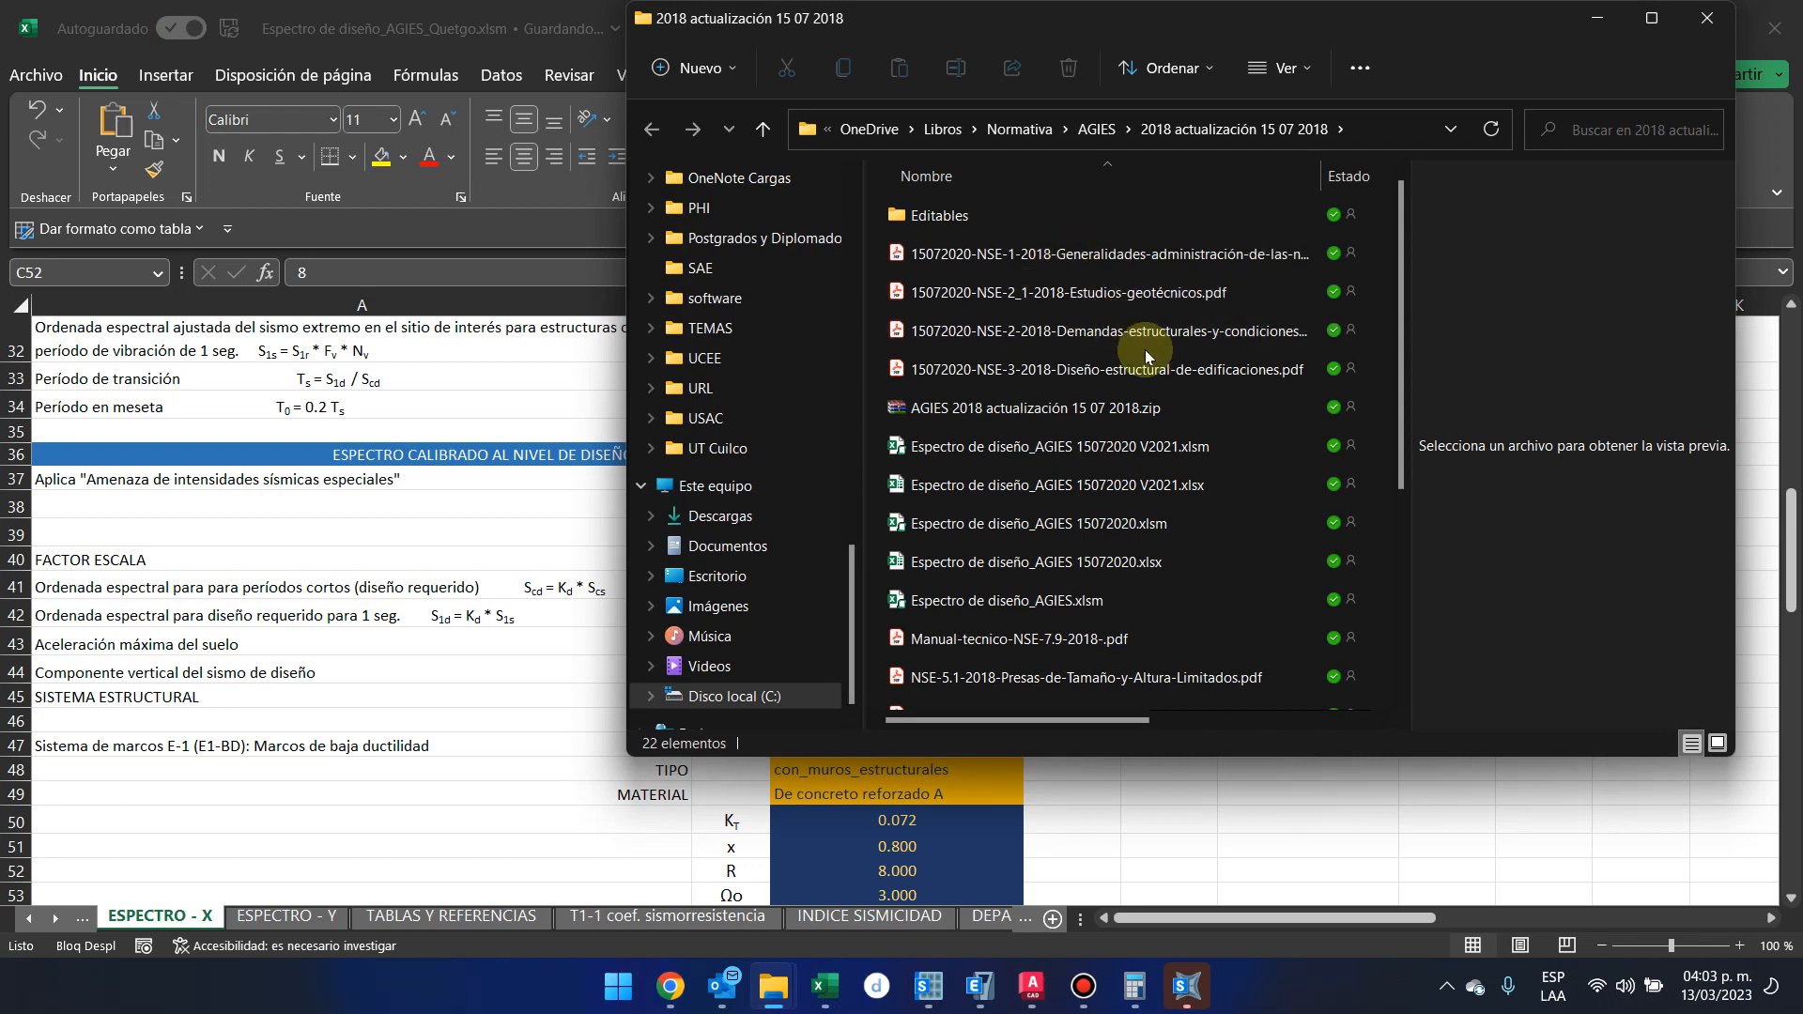
left_click(1170, 377)
double_click(1170, 374)
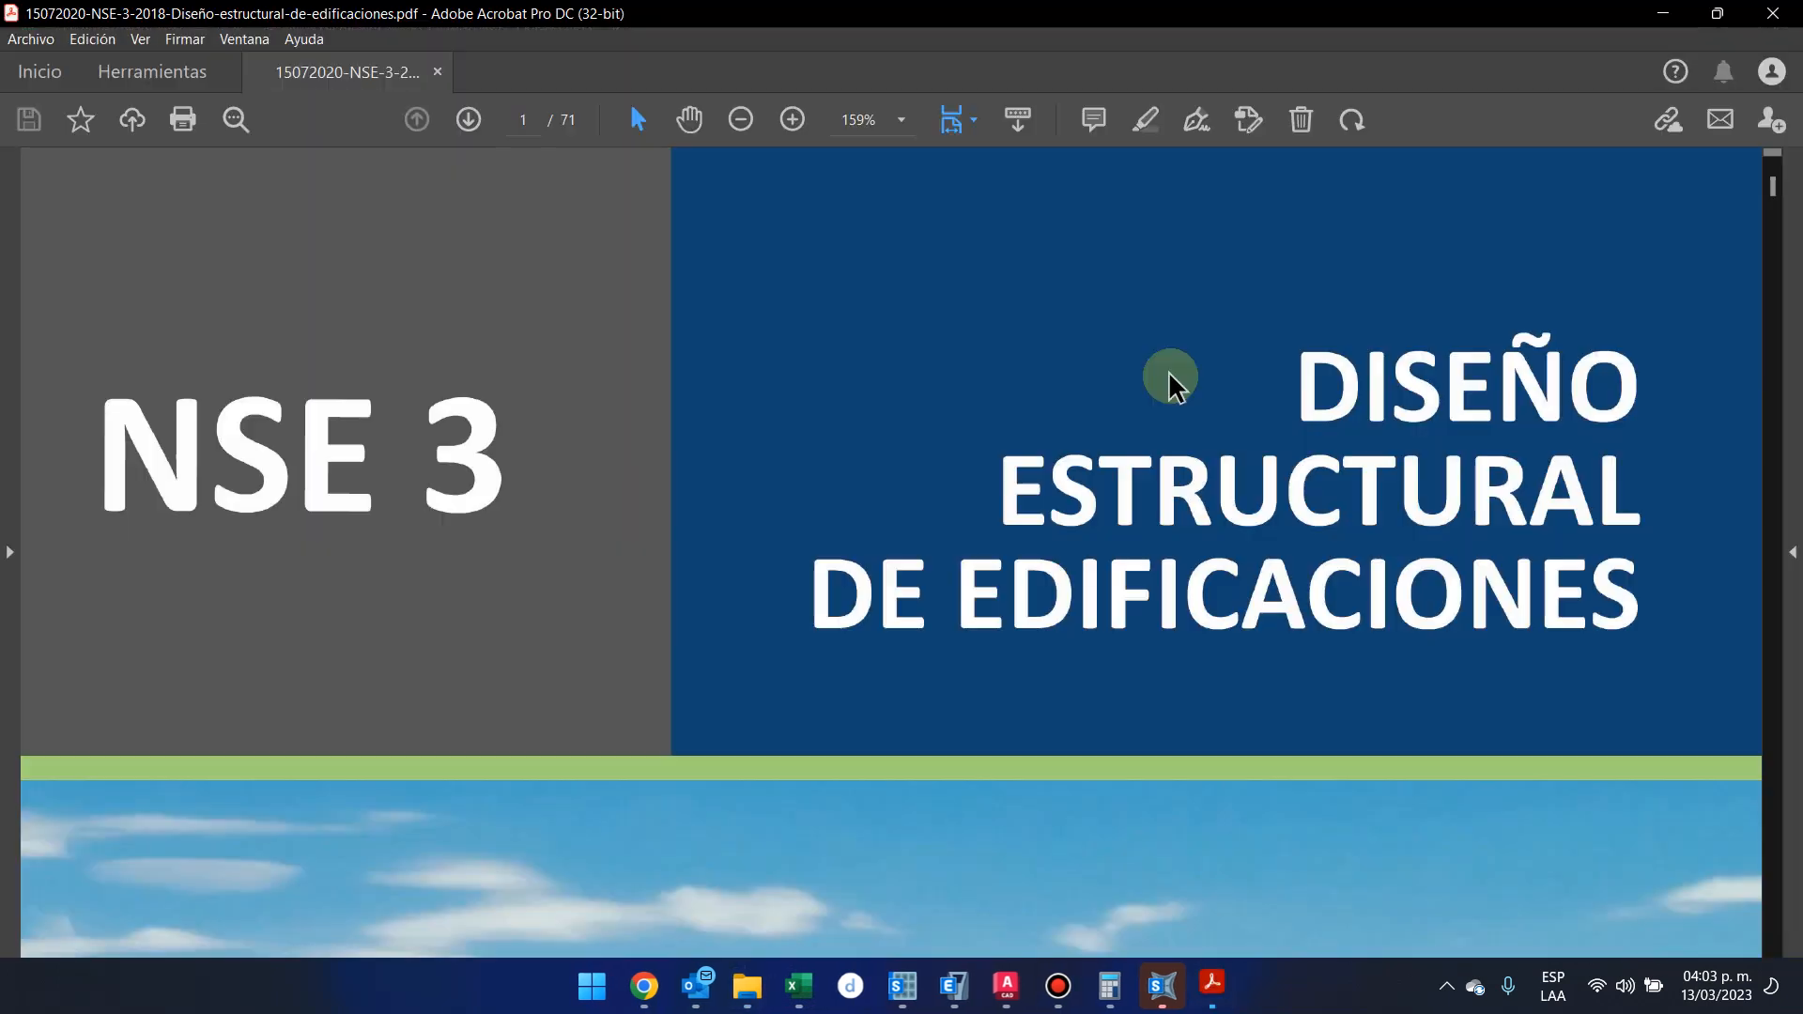
Examine the NSE 3 table of contents for the structural typologies and the R factor assignment sections
scroll(966, 414, "down", 4, "ctrl")
scroll(974, 440, "down", 10)
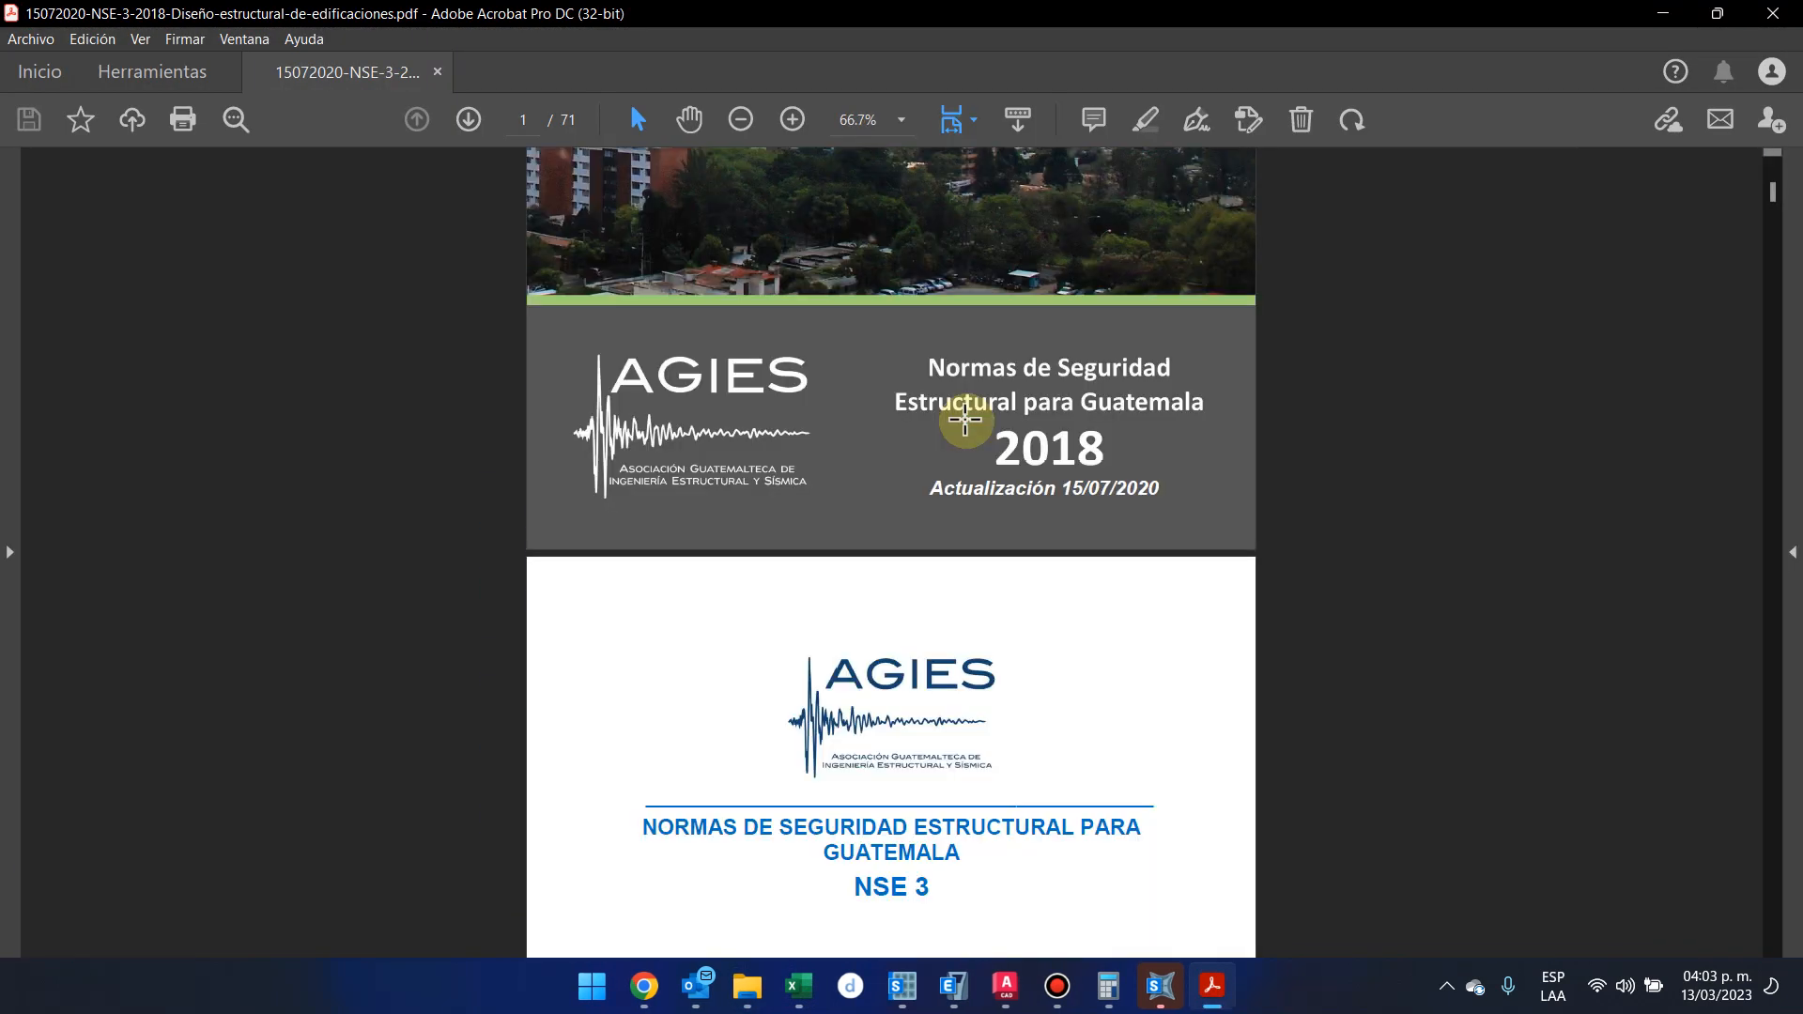
scroll(970, 443, "down", 20)
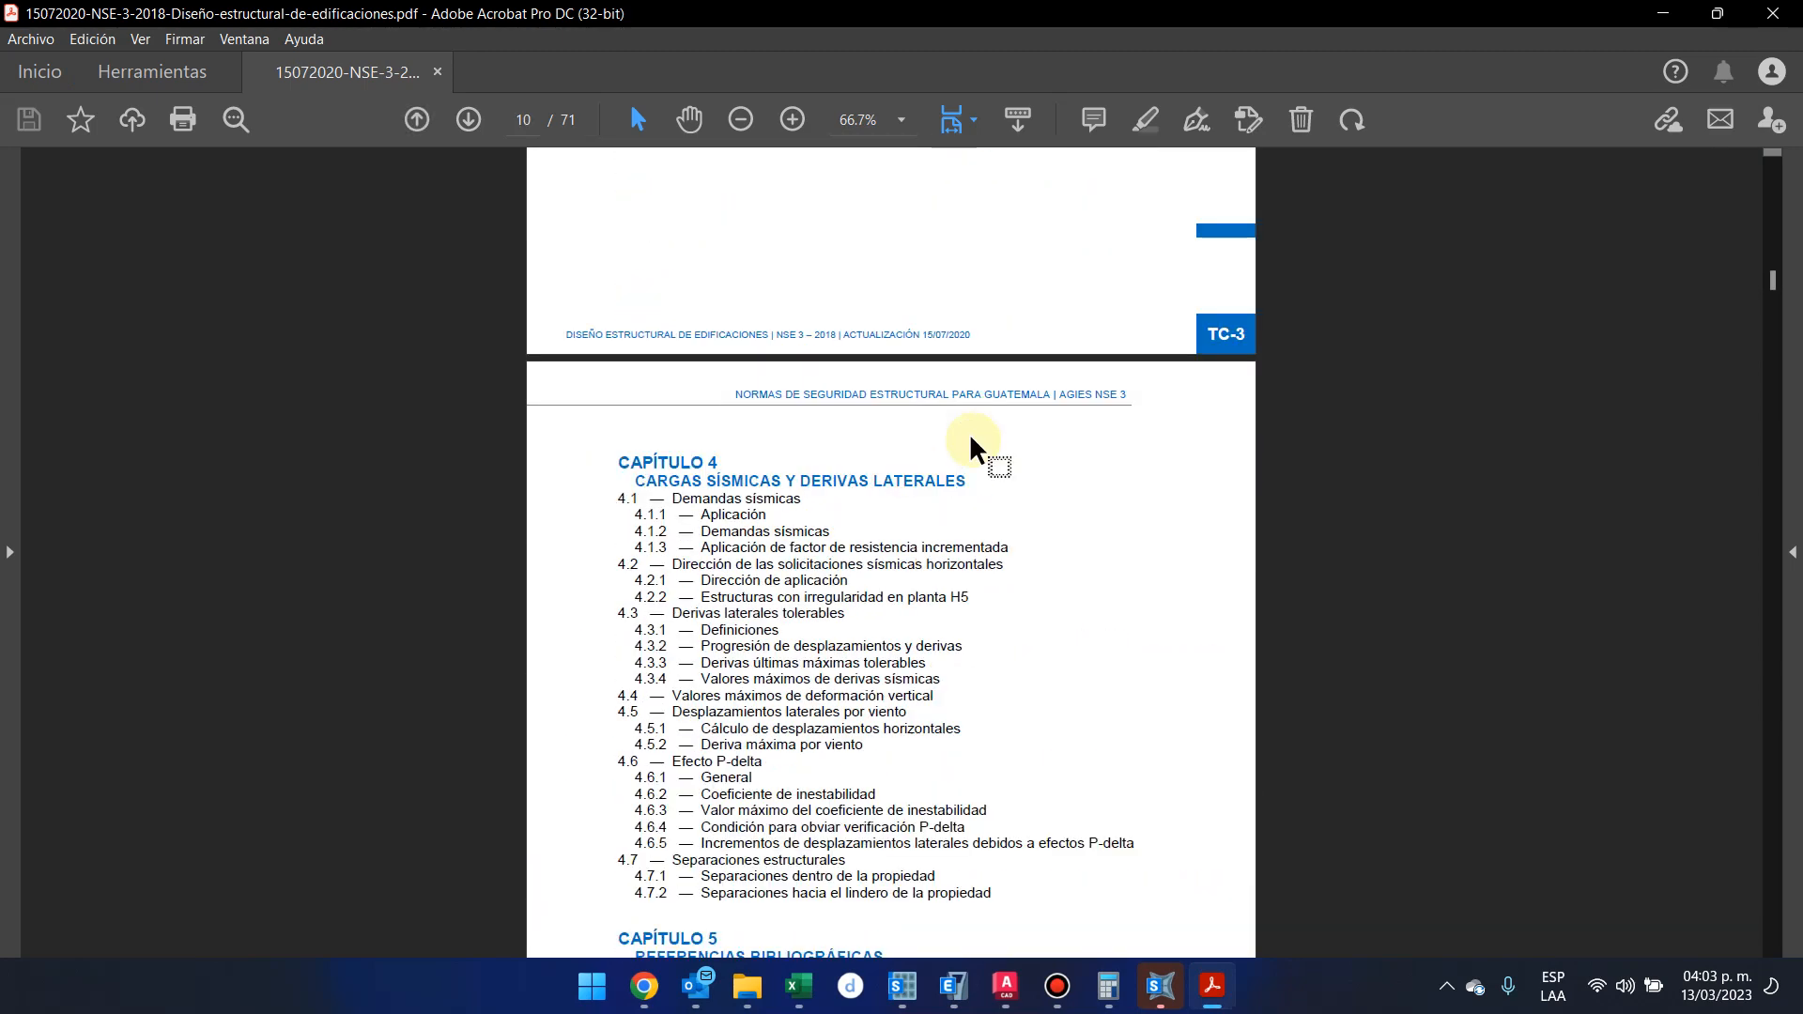
mouse_move(1211, 984)
scroll(935, 634, "up", 10)
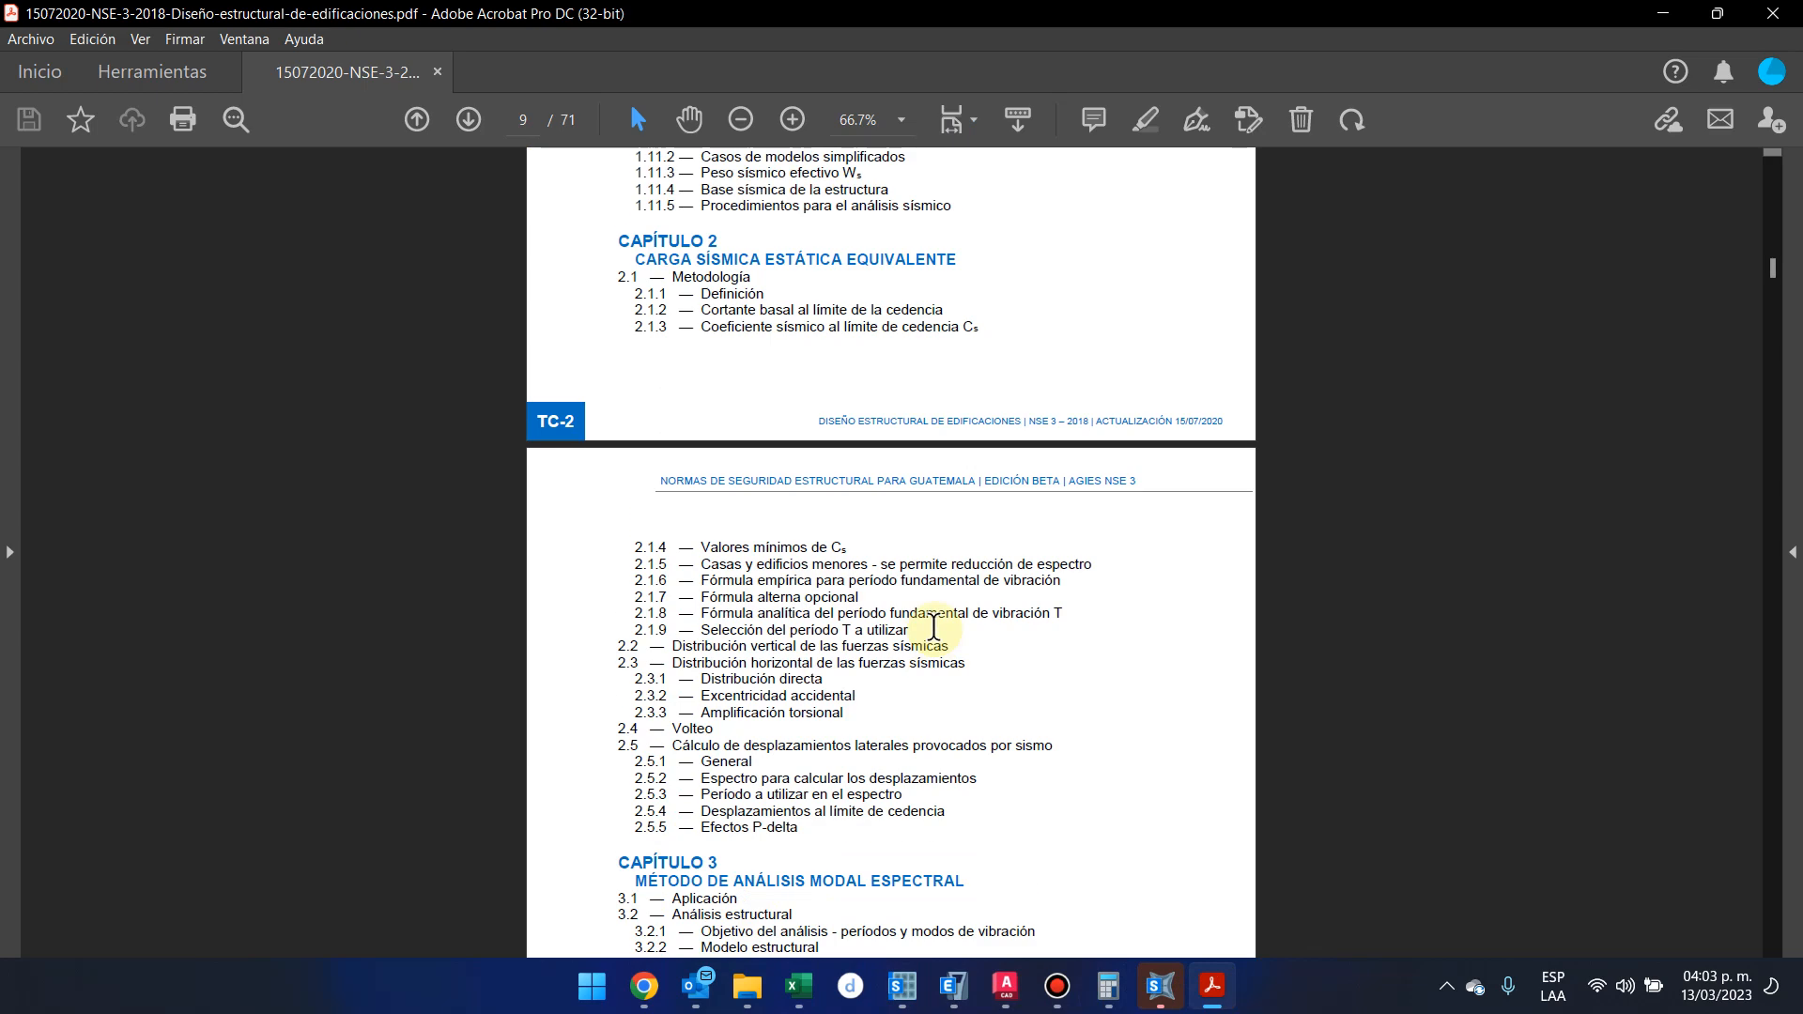
scroll(935, 636, "up", 10)
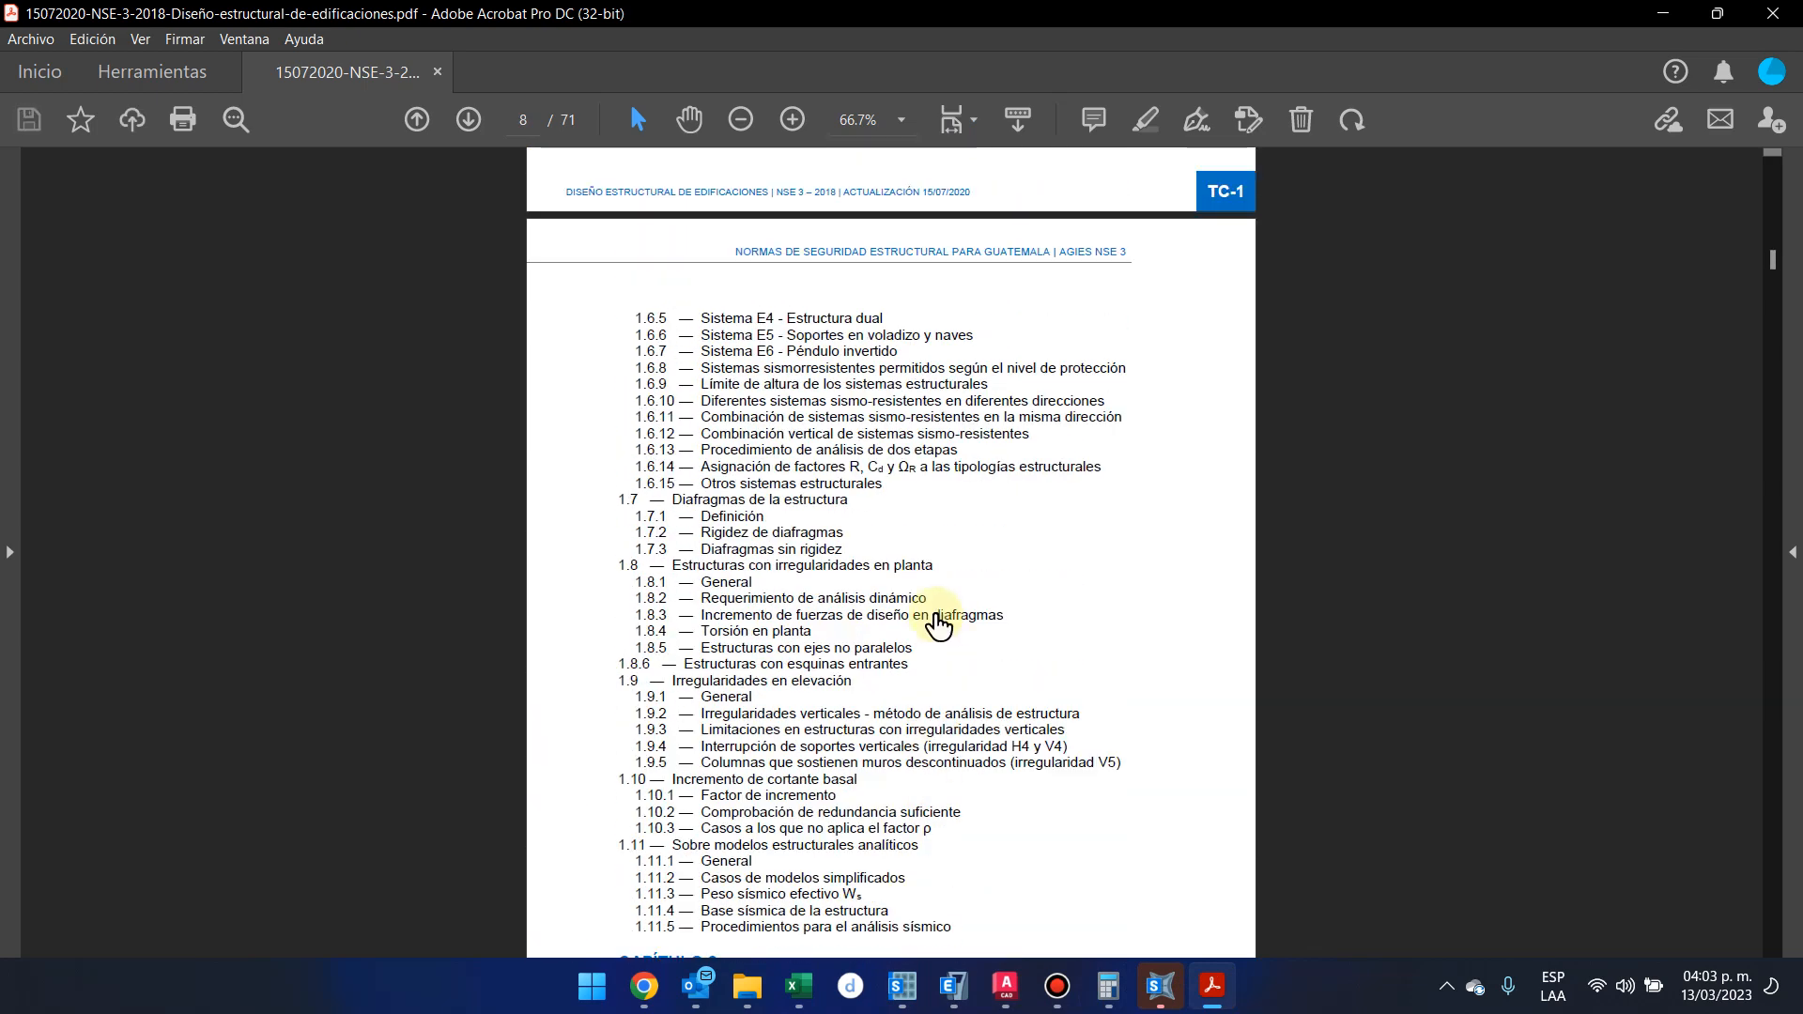
scroll(840, 385, "up", 1)
scroll(894, 282, "up", 1)
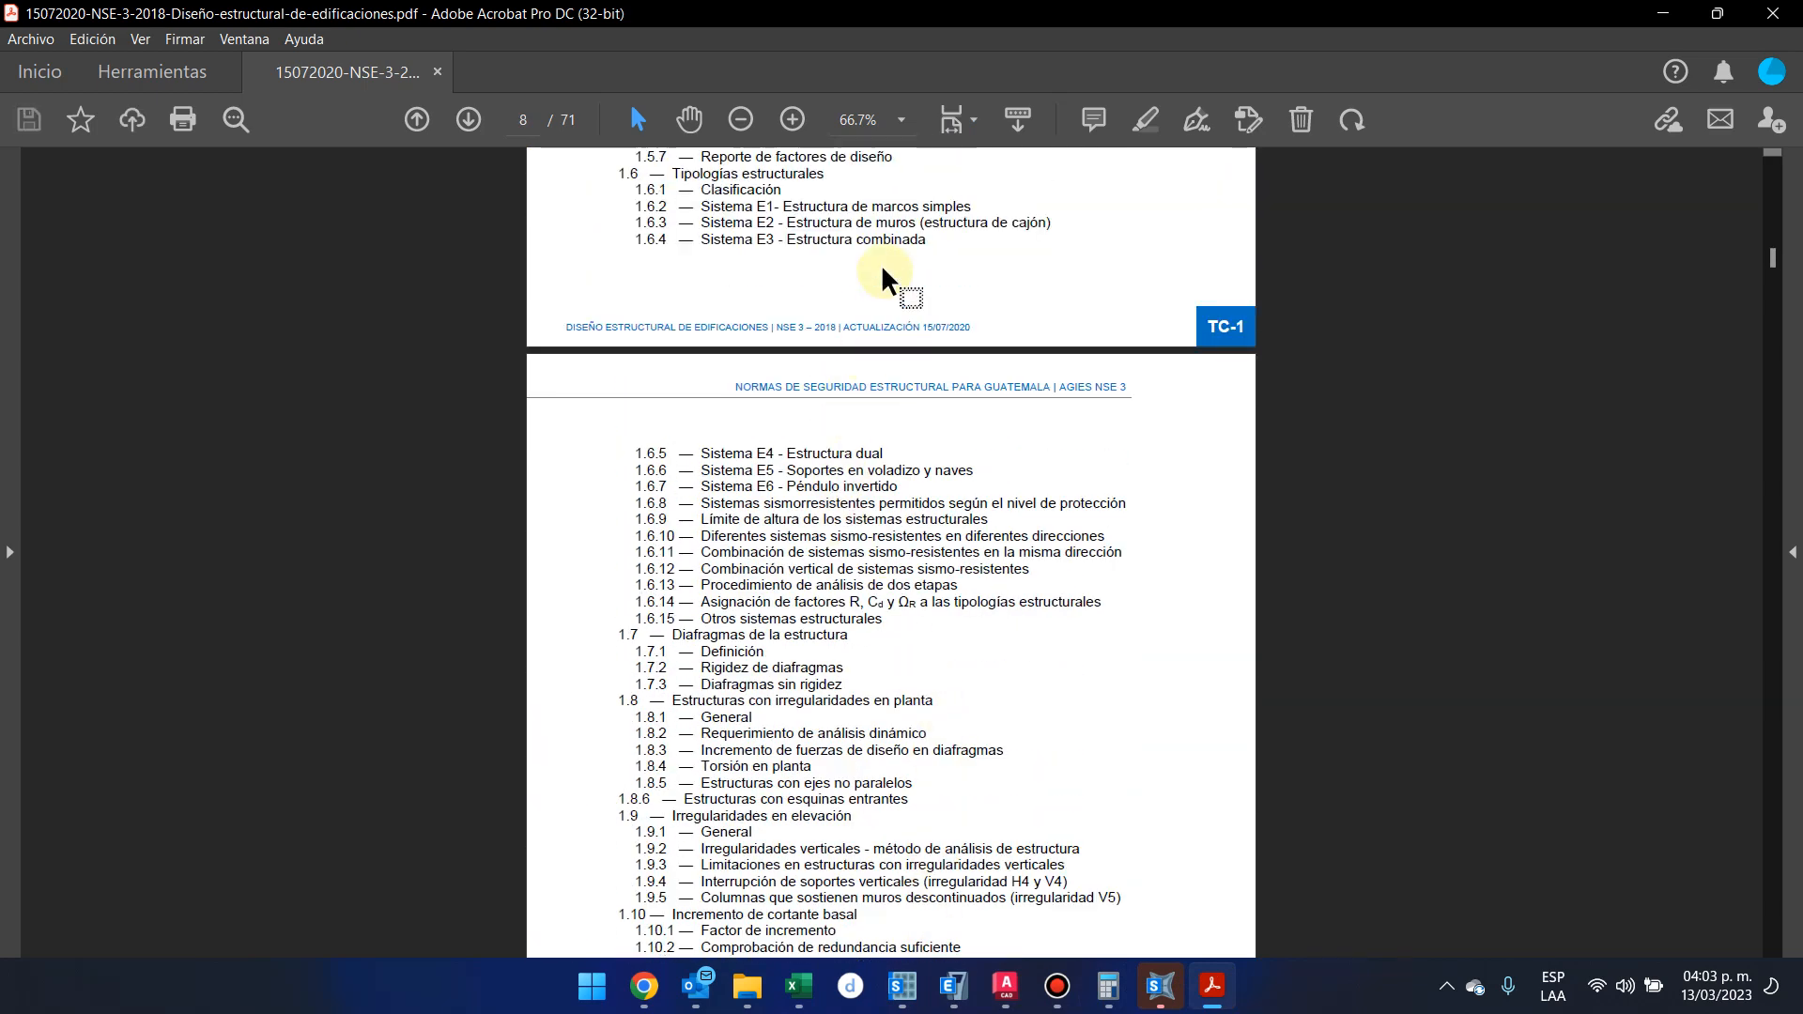
scroll(904, 385, "down", 5)
Open the 15072020-NSE-2-2018-Demandas-estructurales-y-condiciones-de-carga PDF from the same standards folder
mouse_move(742, 998)
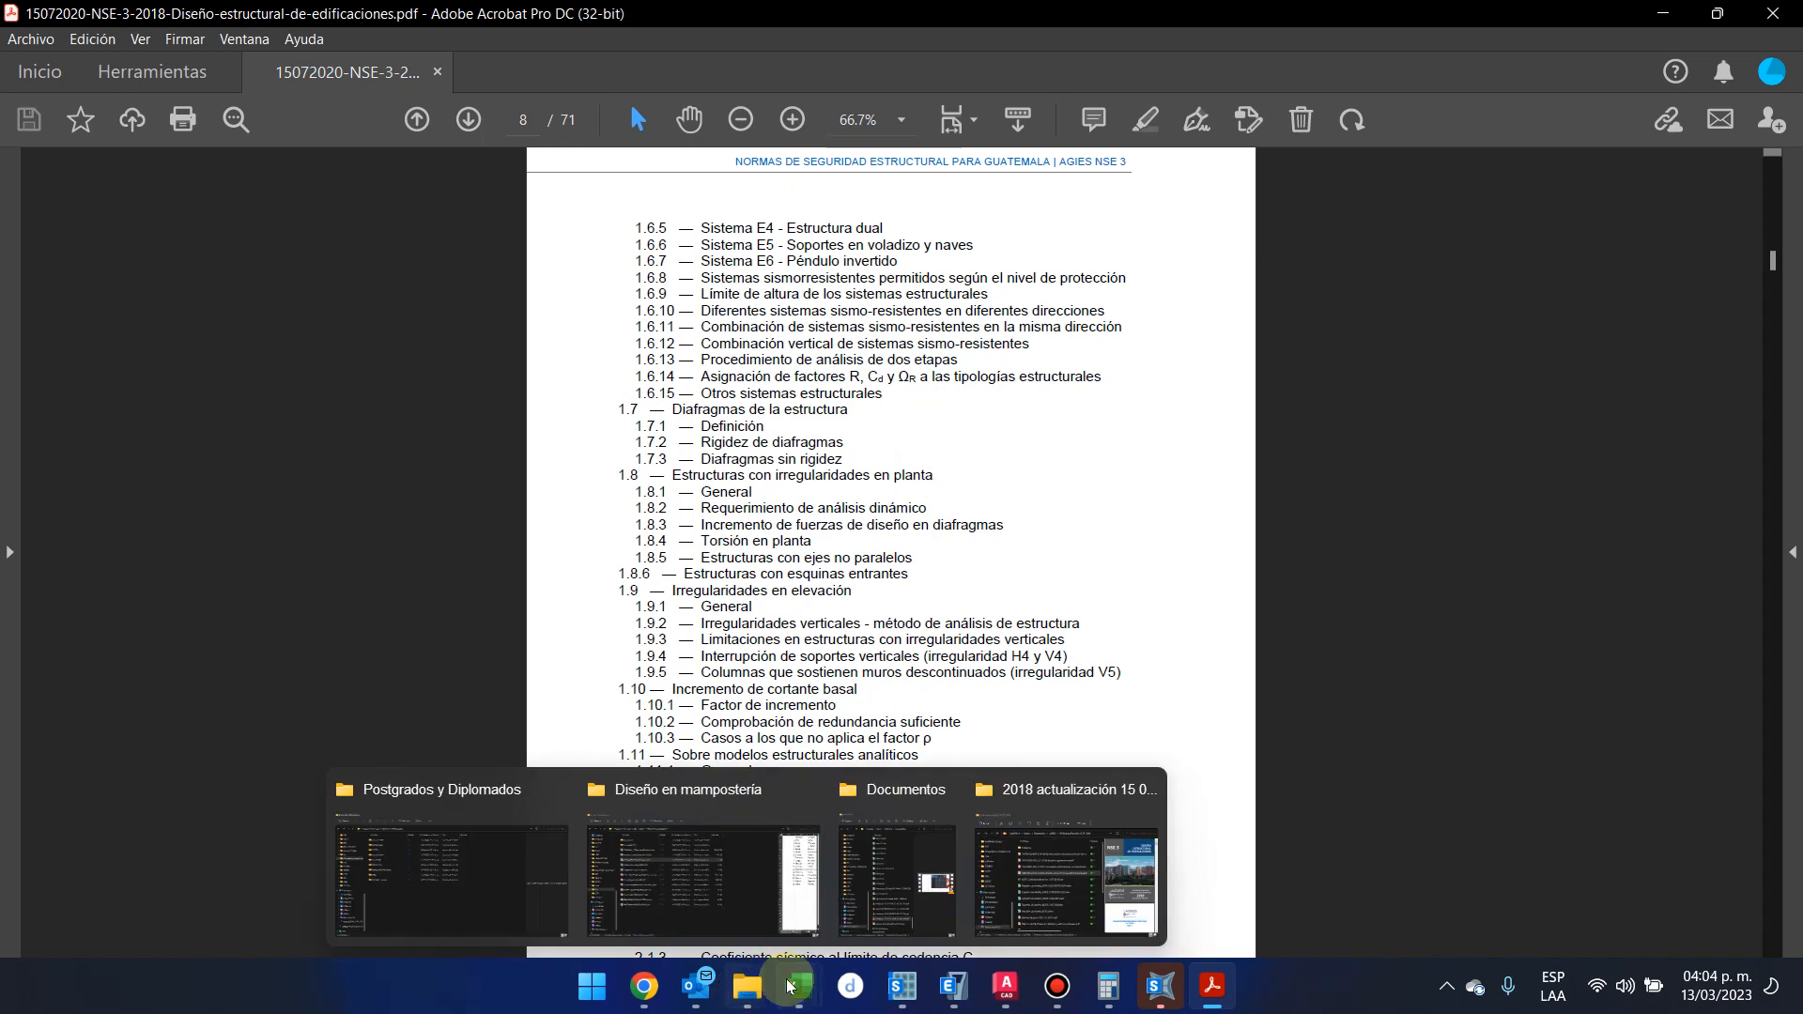
left_click(1066, 873)
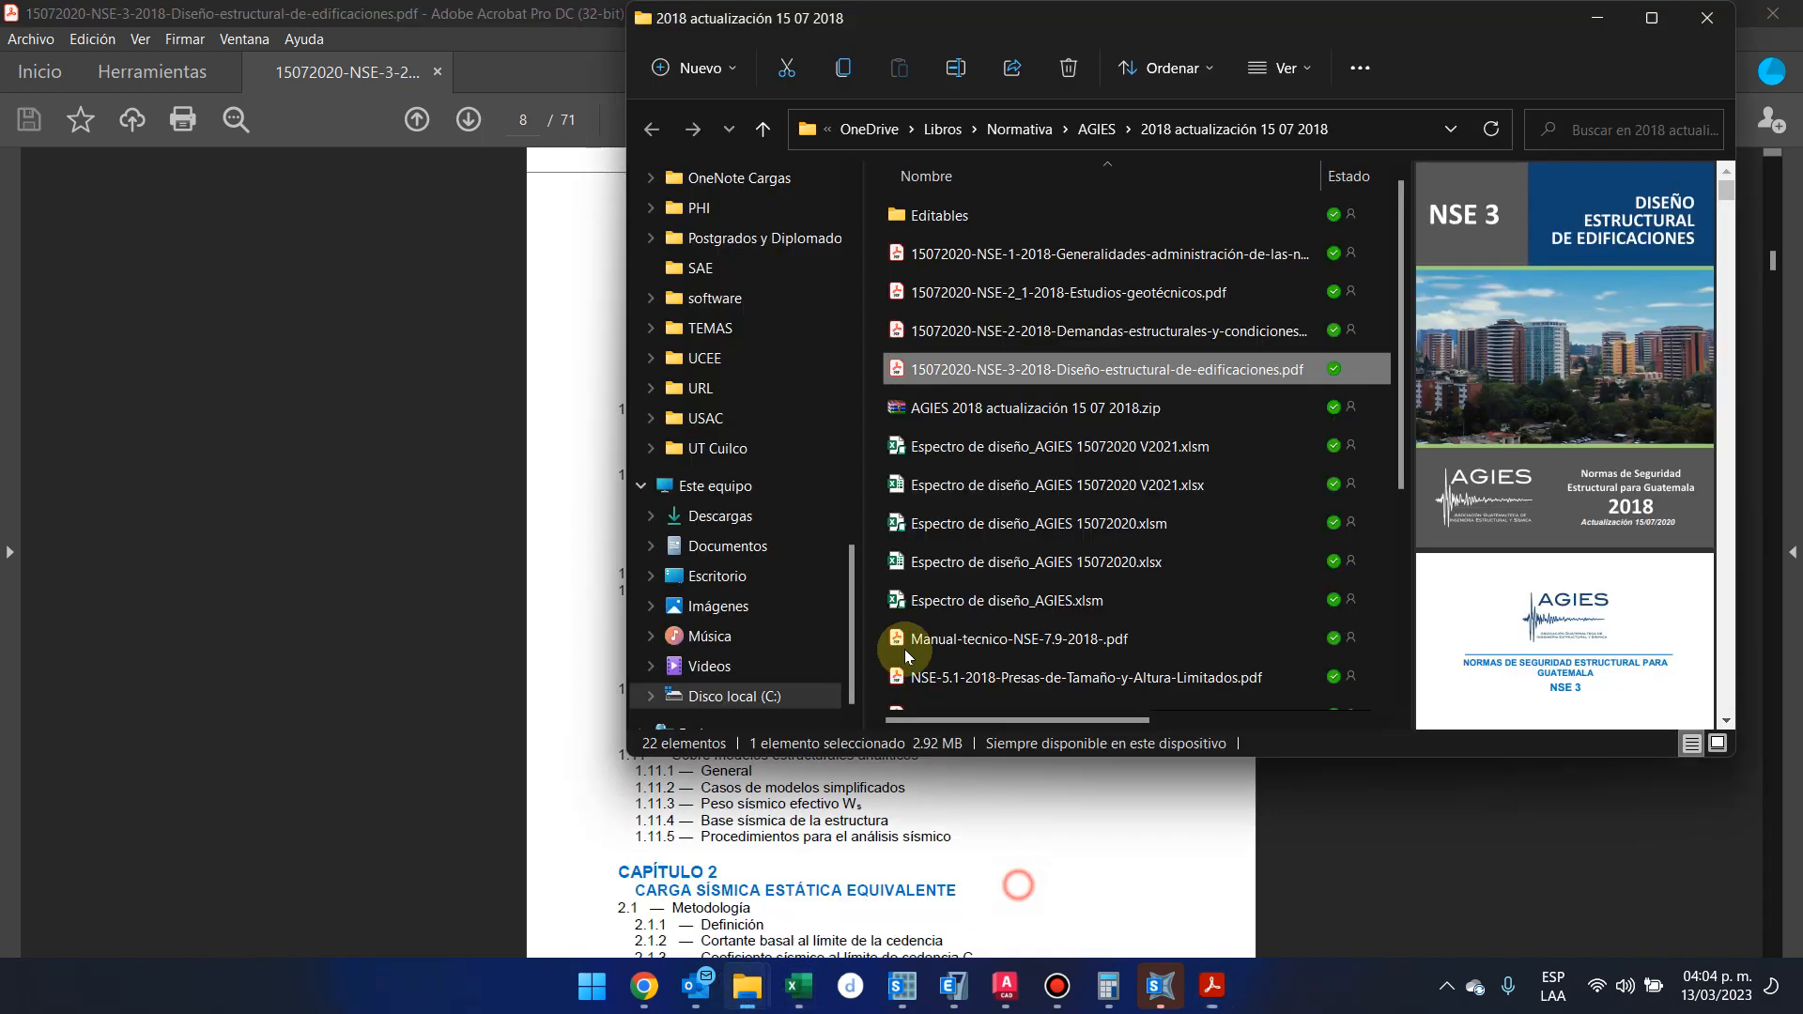
left_click(1066, 324)
double_click(1065, 324)
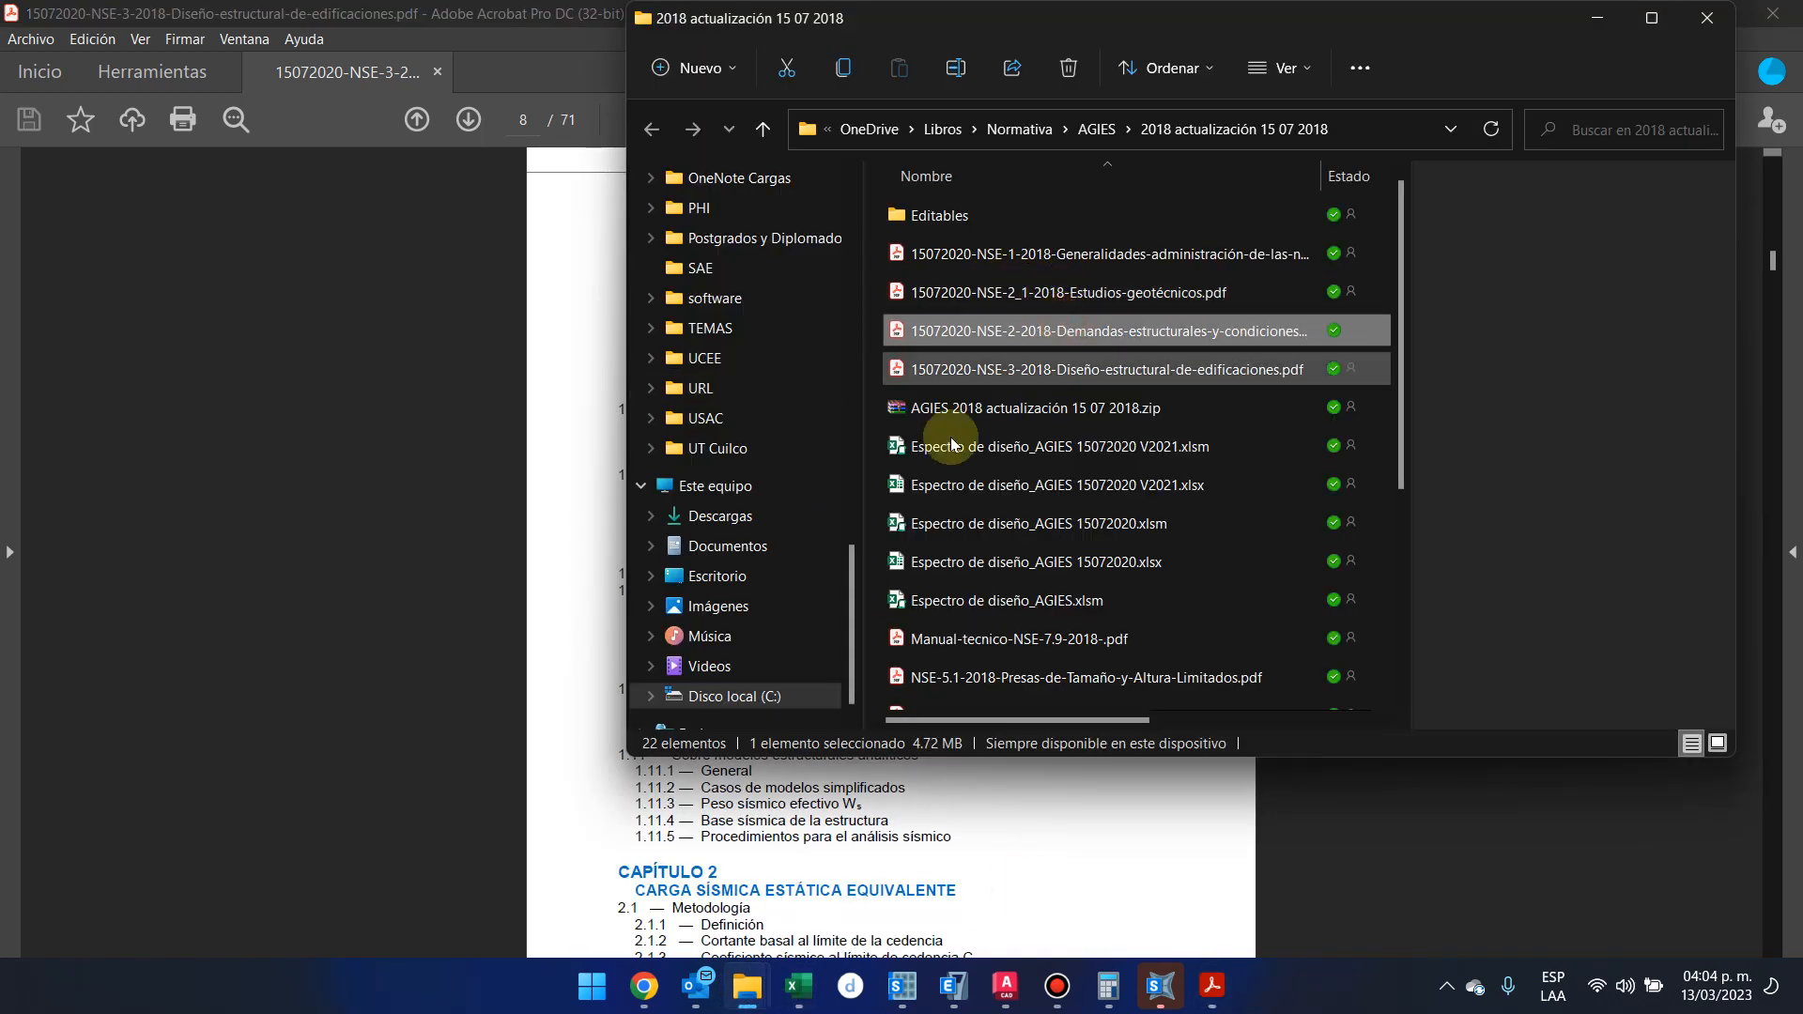
Examine the NSE 2 table of contents, including Capítulo 4 Aspectos sísmicos, and the pages that follow
scroll(865, 584, "down", 20)
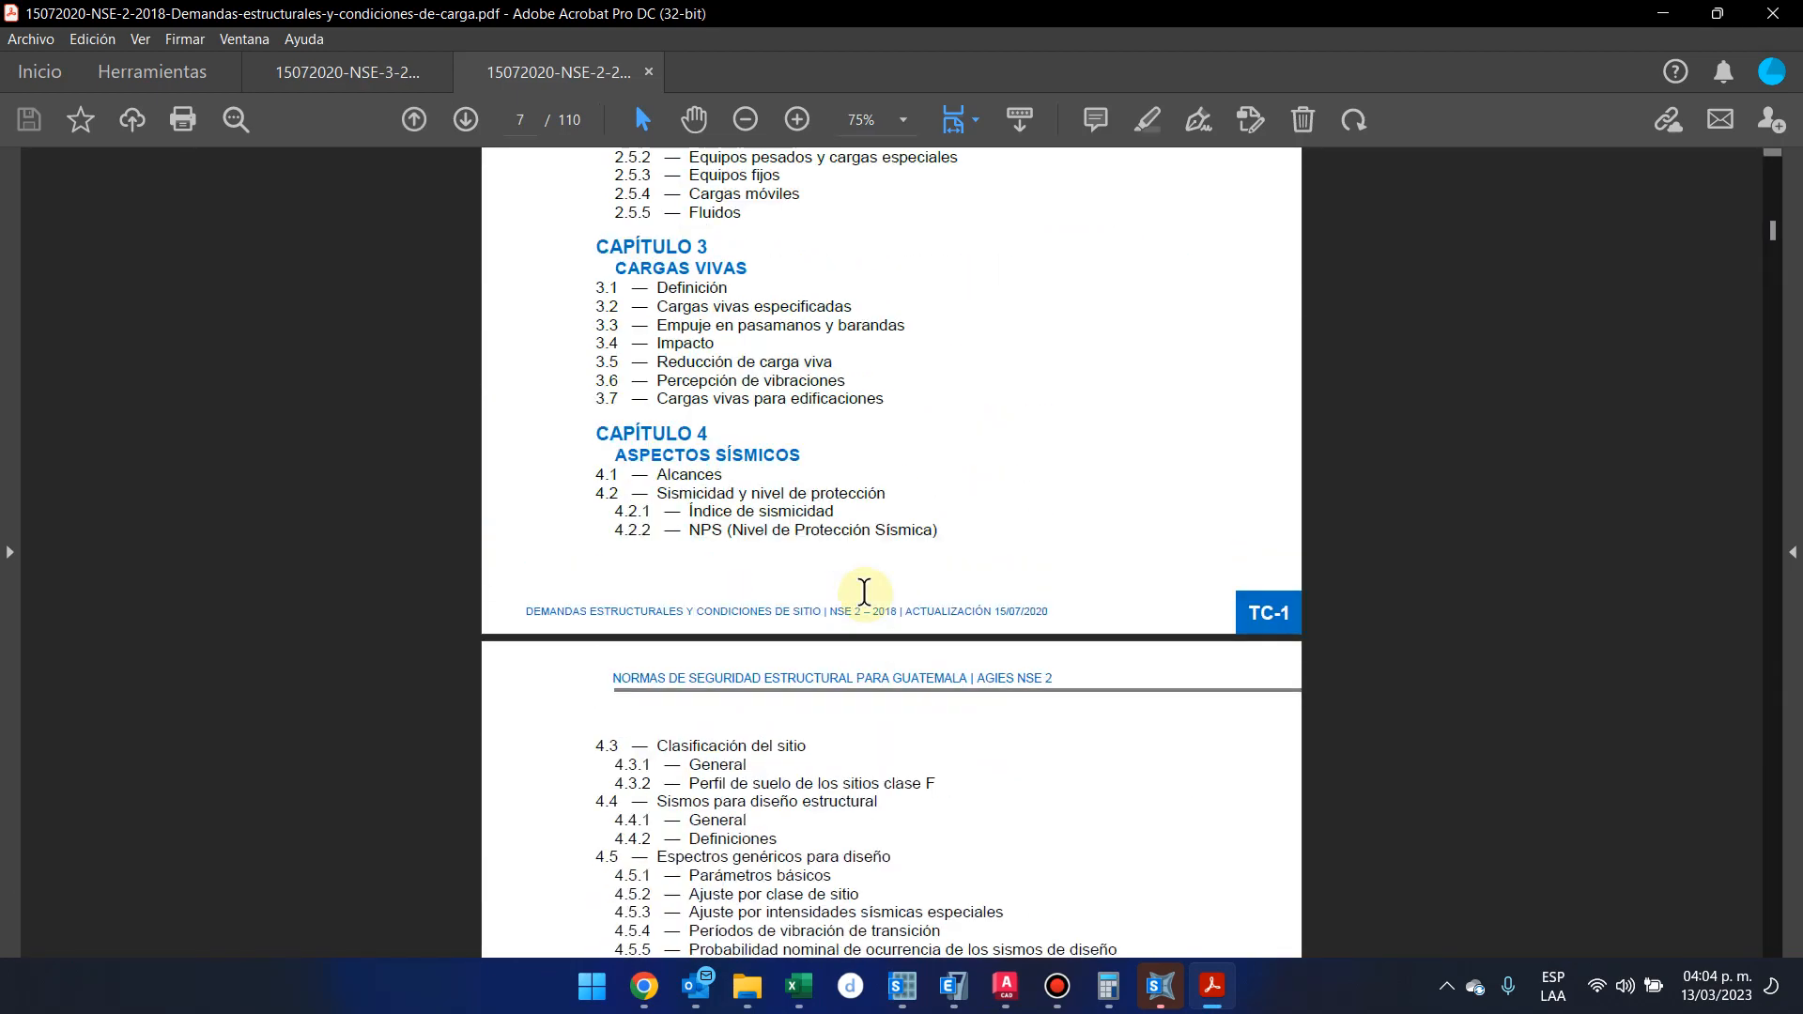
scroll(864, 591, "down", 4)
scroll(865, 593, "down", 5)
scroll(865, 593, "up", 8)
left_click(741, 227)
scroll(741, 224, "down", 20)
scroll(741, 224, "down", 20)
scroll(738, 244, "down", 20)
scroll(741, 267, "down", 20)
scroll(522, 364, "down", 20)
scroll(498, 270, "down", 5)
Return to the NSE 3 document and look through its chapter contents and Chapter 1 sections
left_click(404, 75)
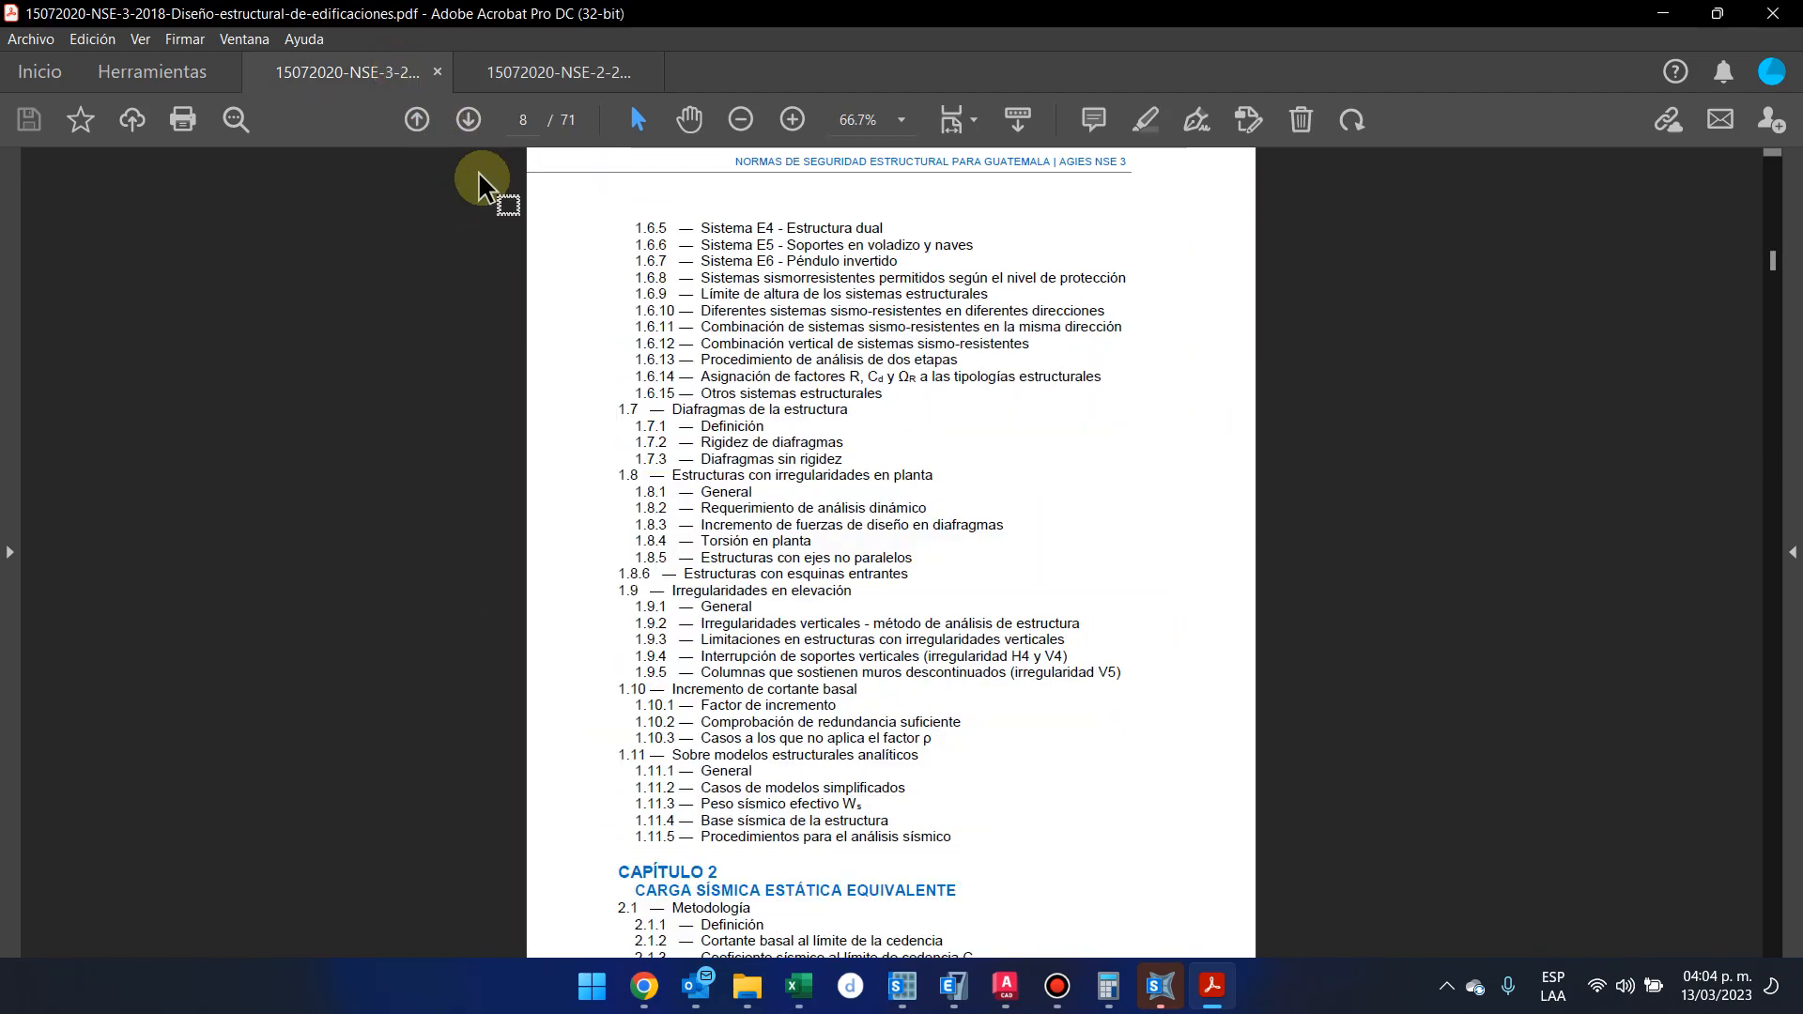
scroll(535, 241, "down", 15)
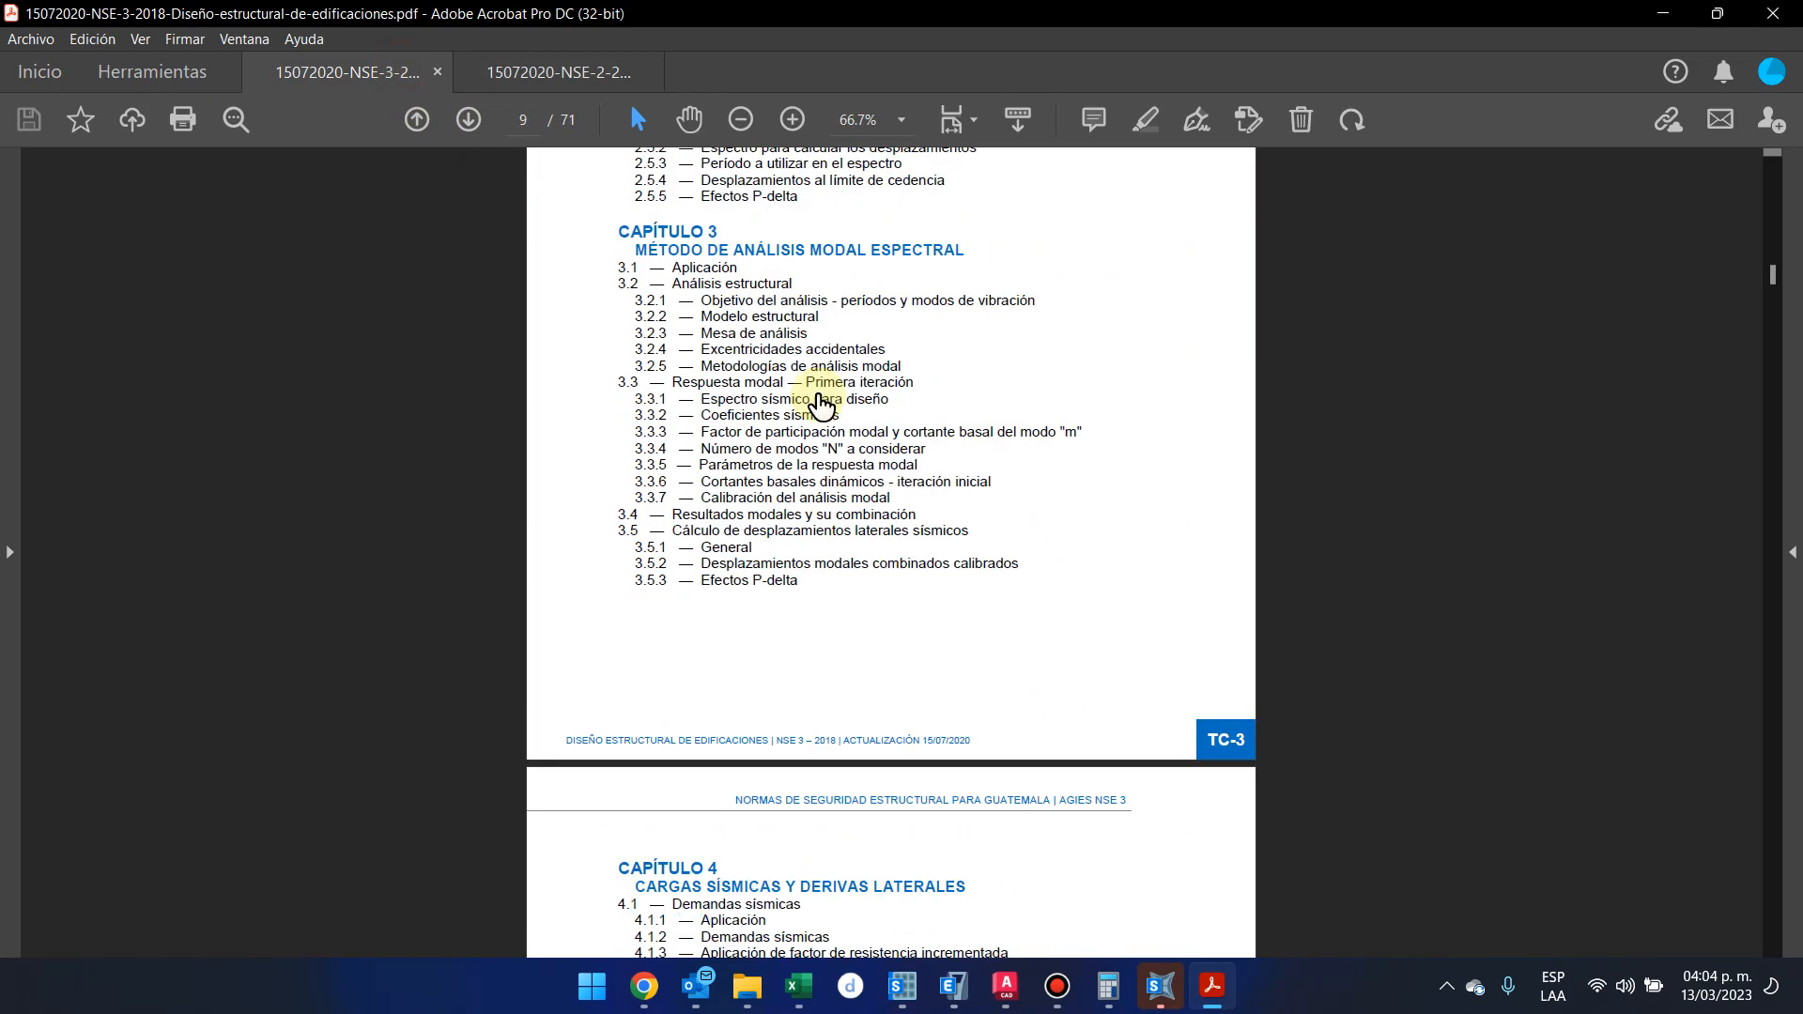
scroll(818, 397, "up", 1)
scroll(818, 396, "down", 15)
scroll(817, 394, "up", 9)
scroll(817, 399, "up", 10)
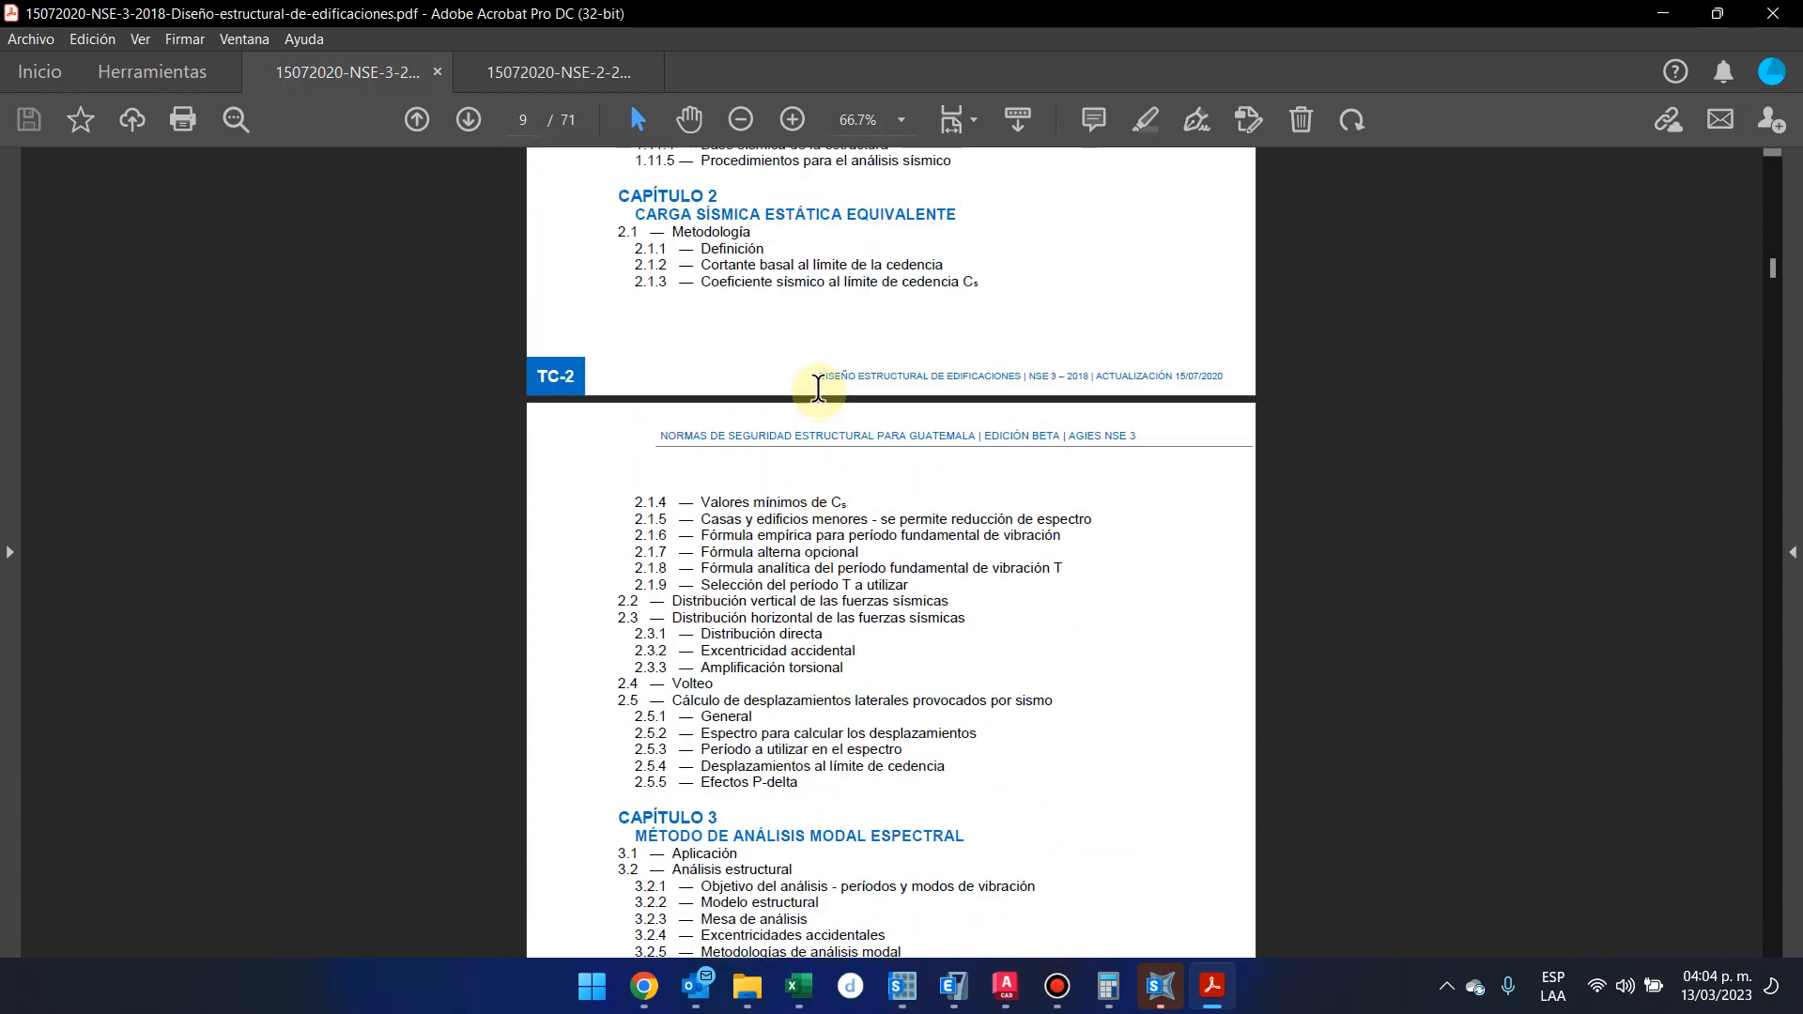
scroll(822, 357, "down", 20)
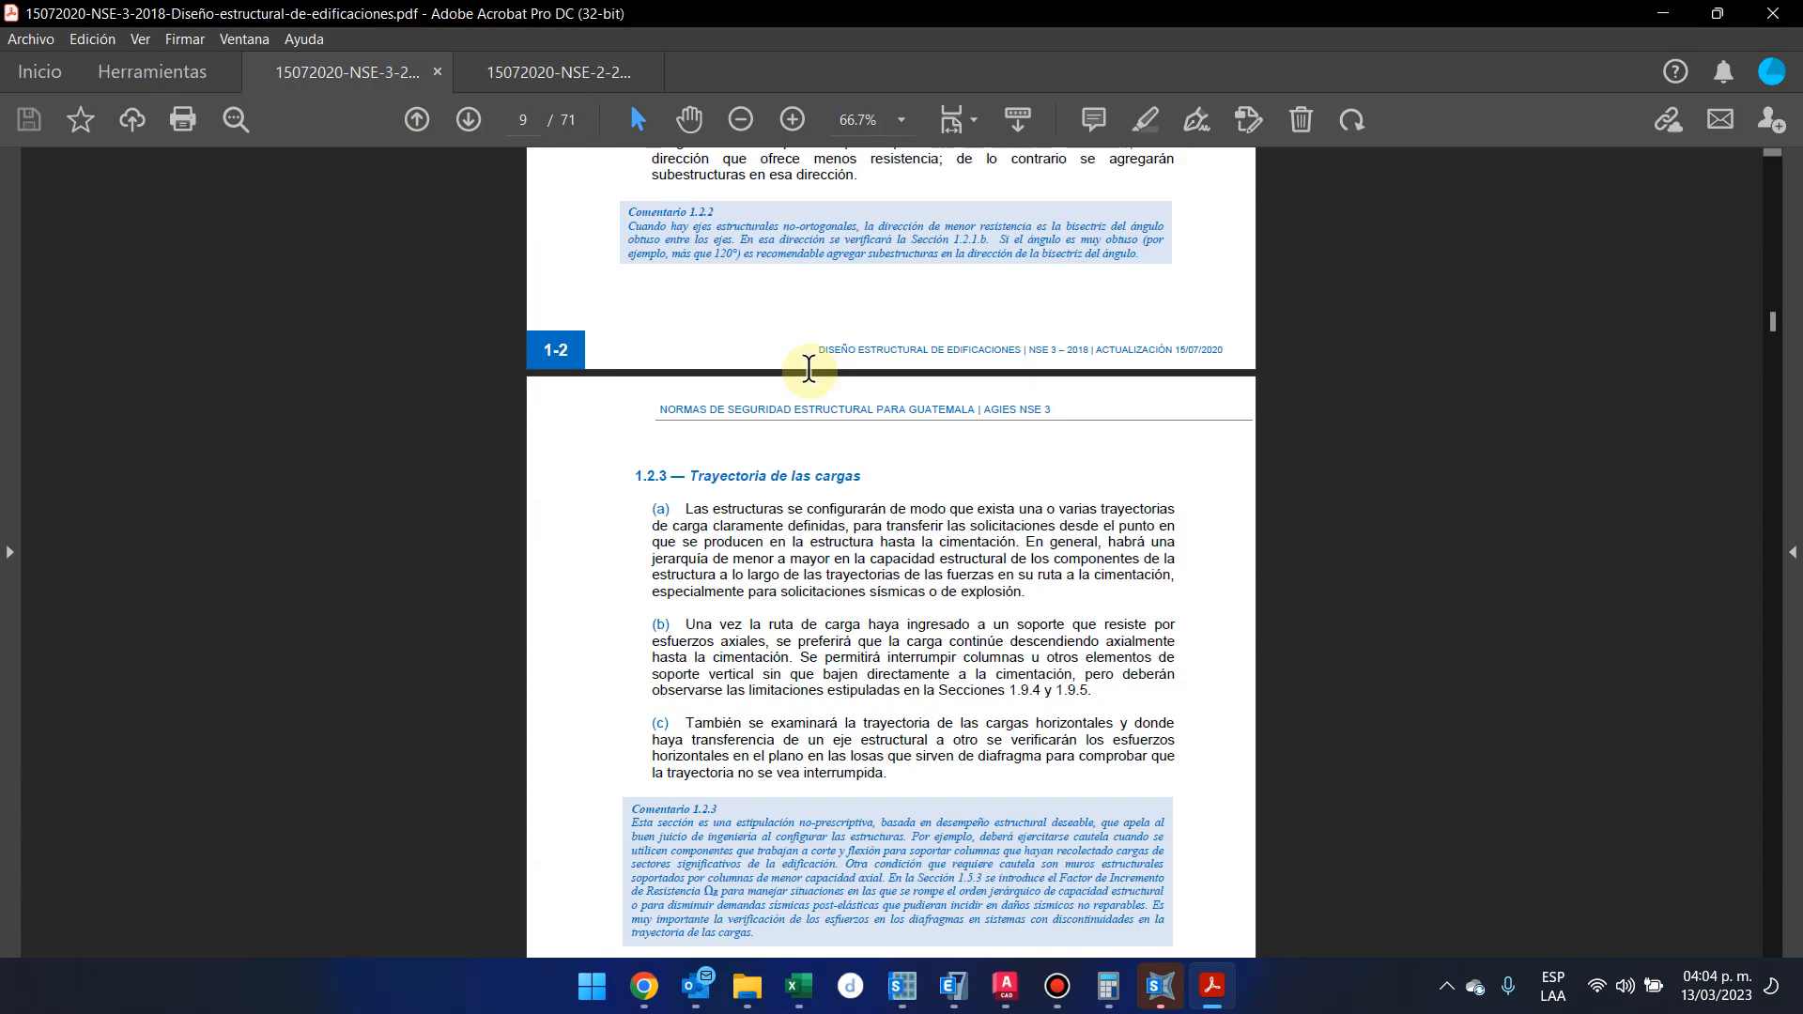
scroll(808, 368, "down", 20)
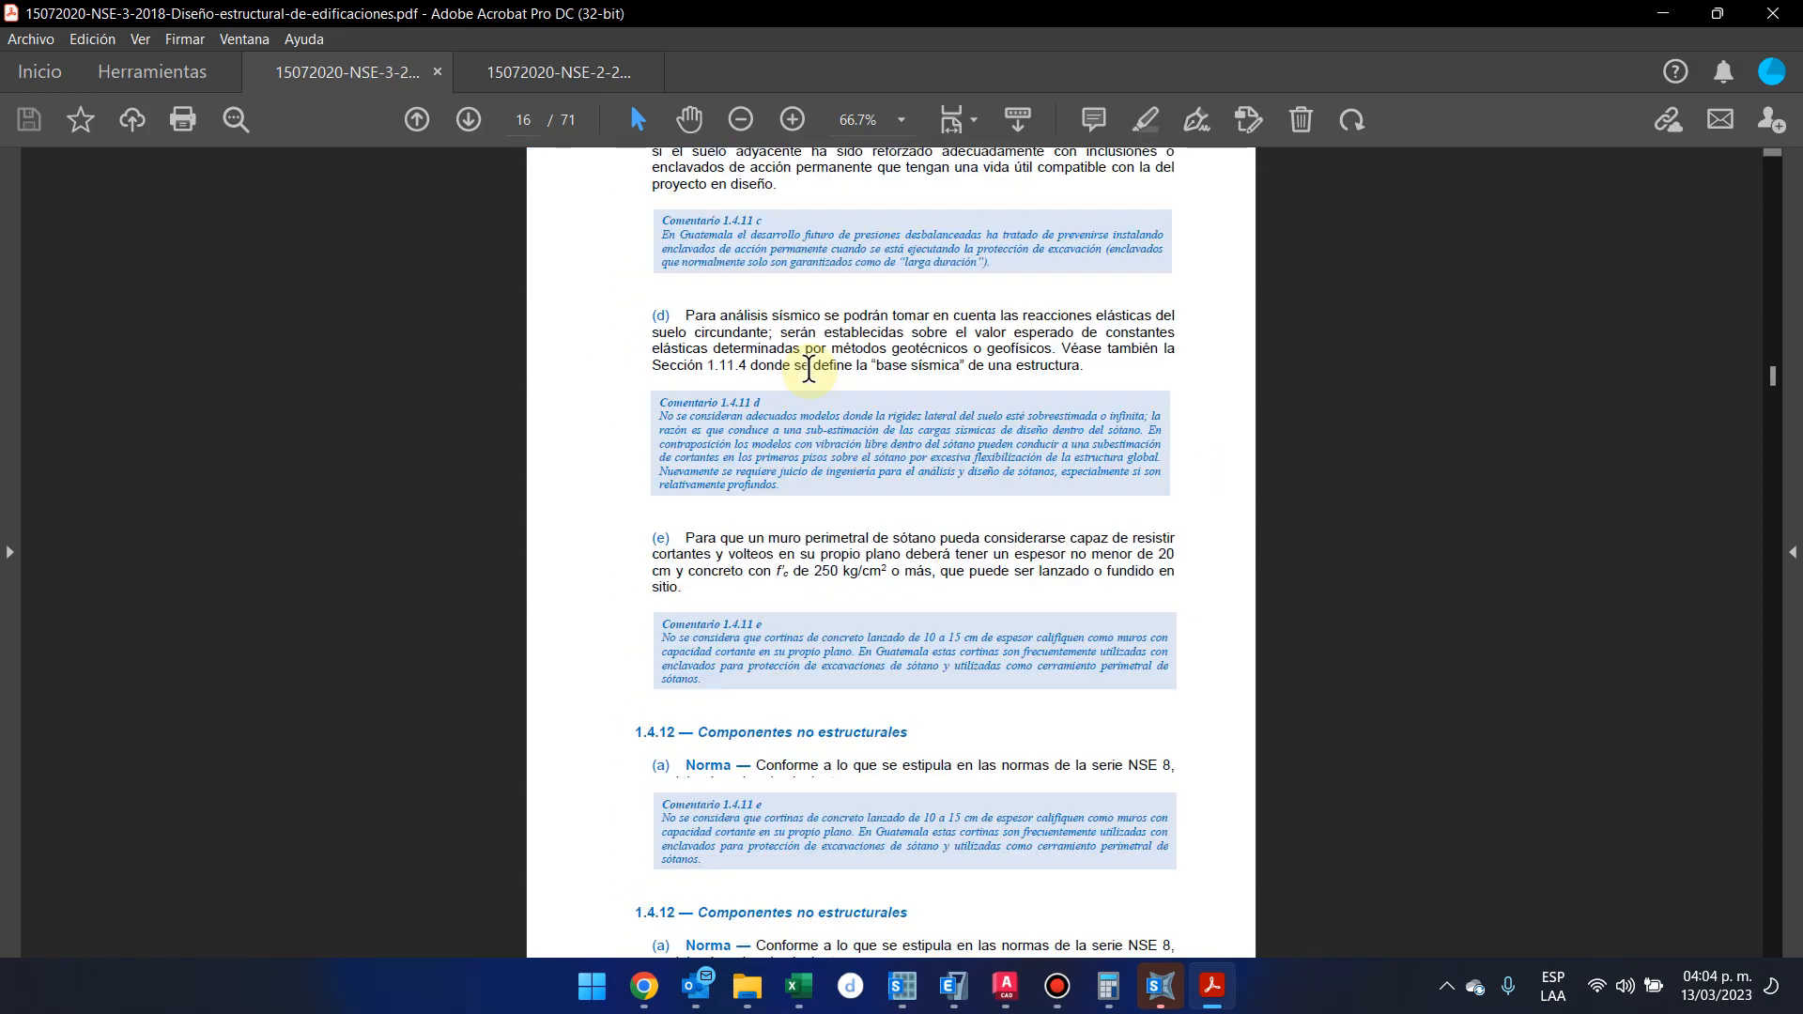
left_click(1057, 986)
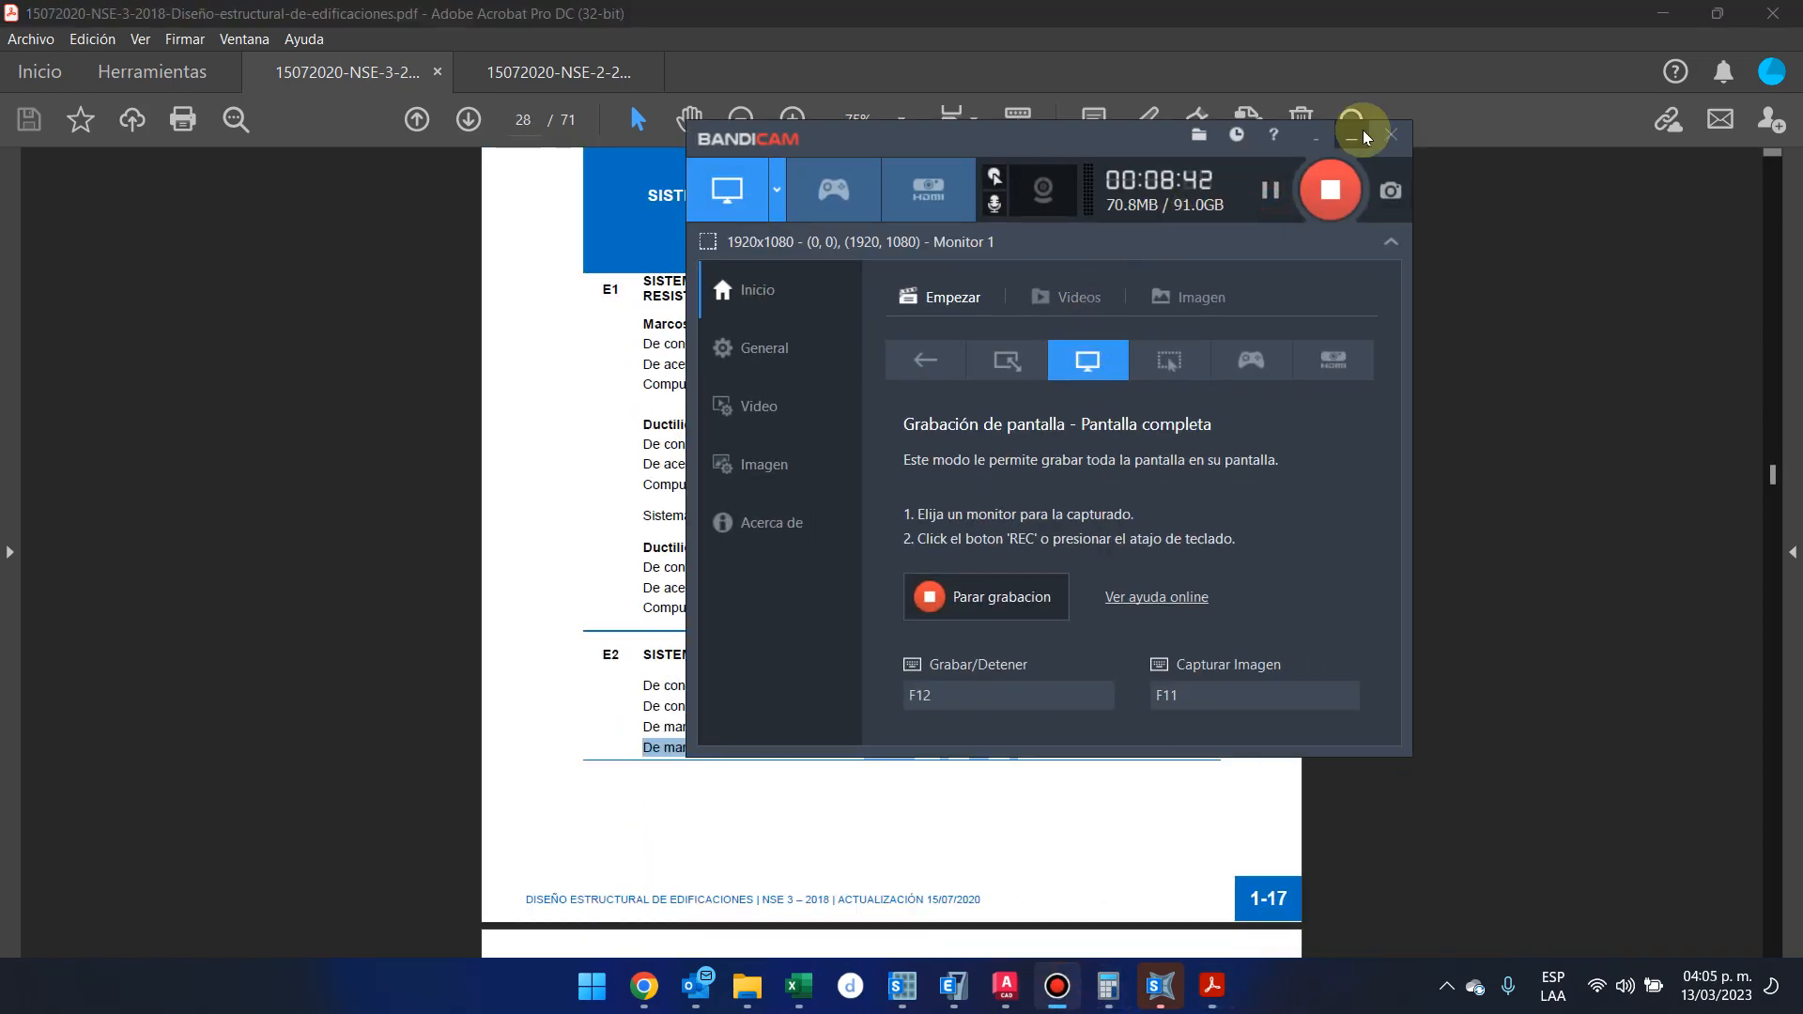
Place the NSE 3 structural systems table and the AGIES spectrum workbook side by side on the screen
left_click(1351, 134)
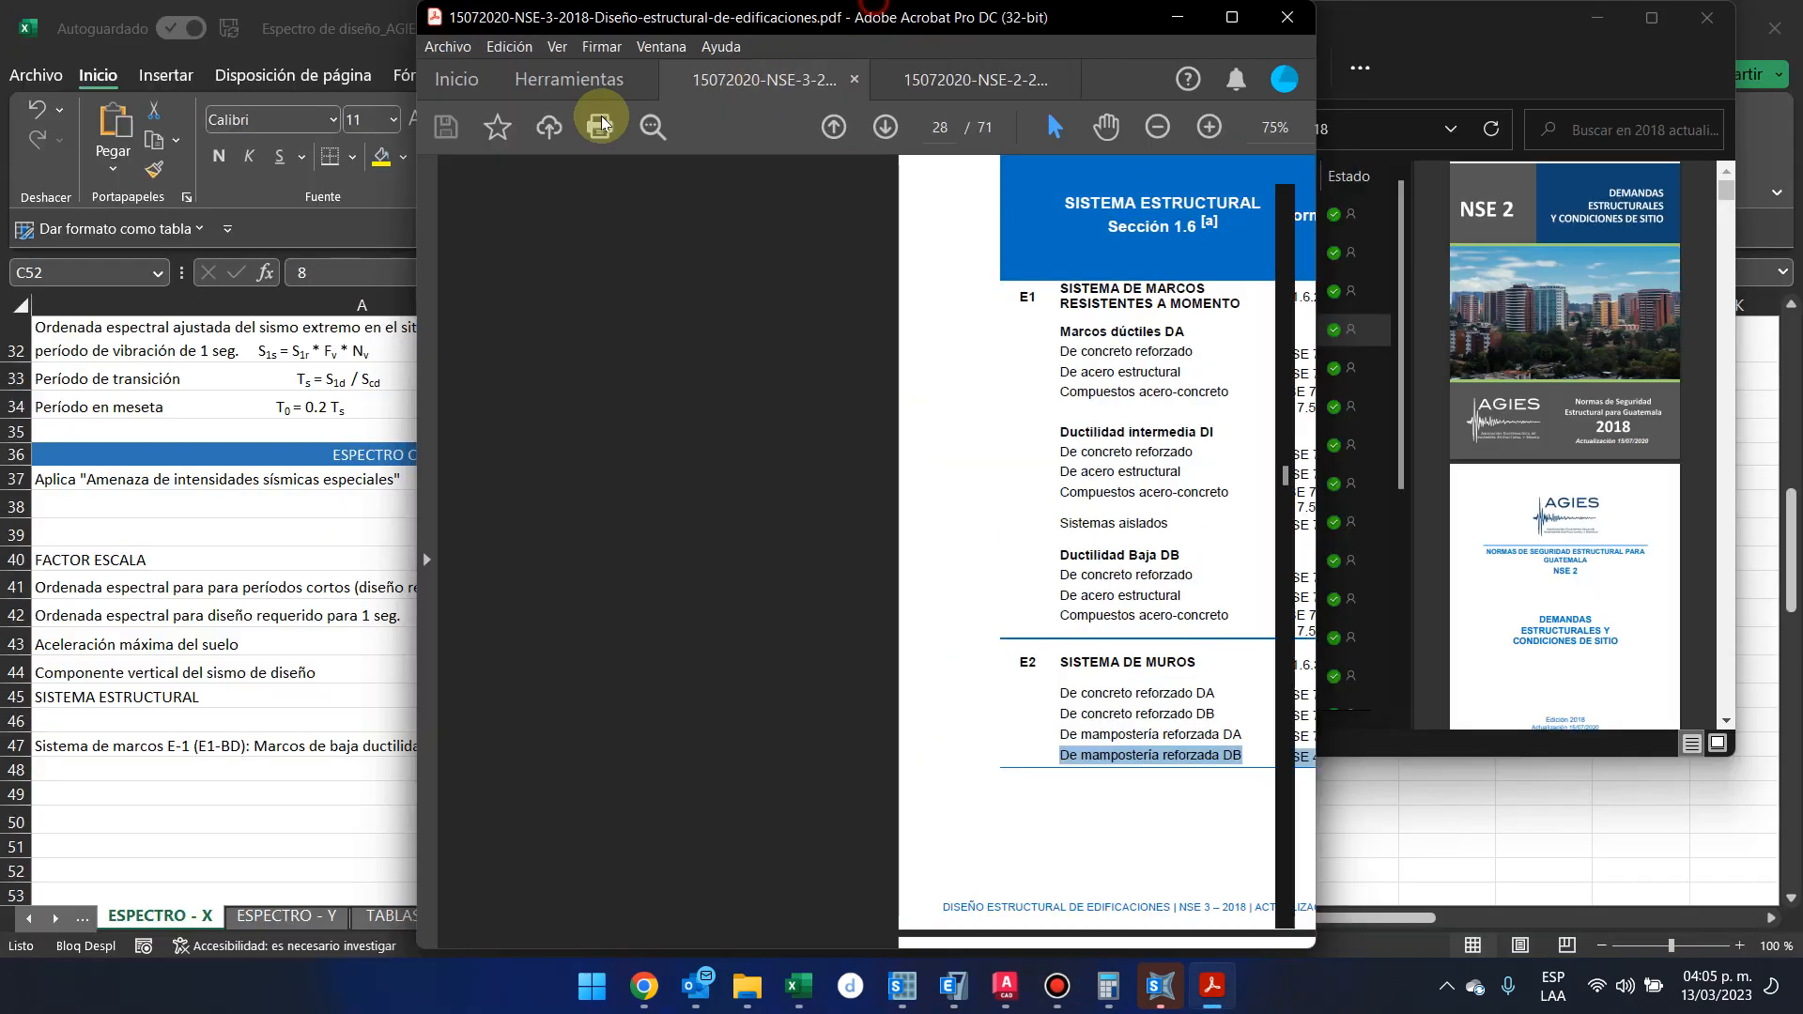
left_click_drag(601, 122, 1798, 150)
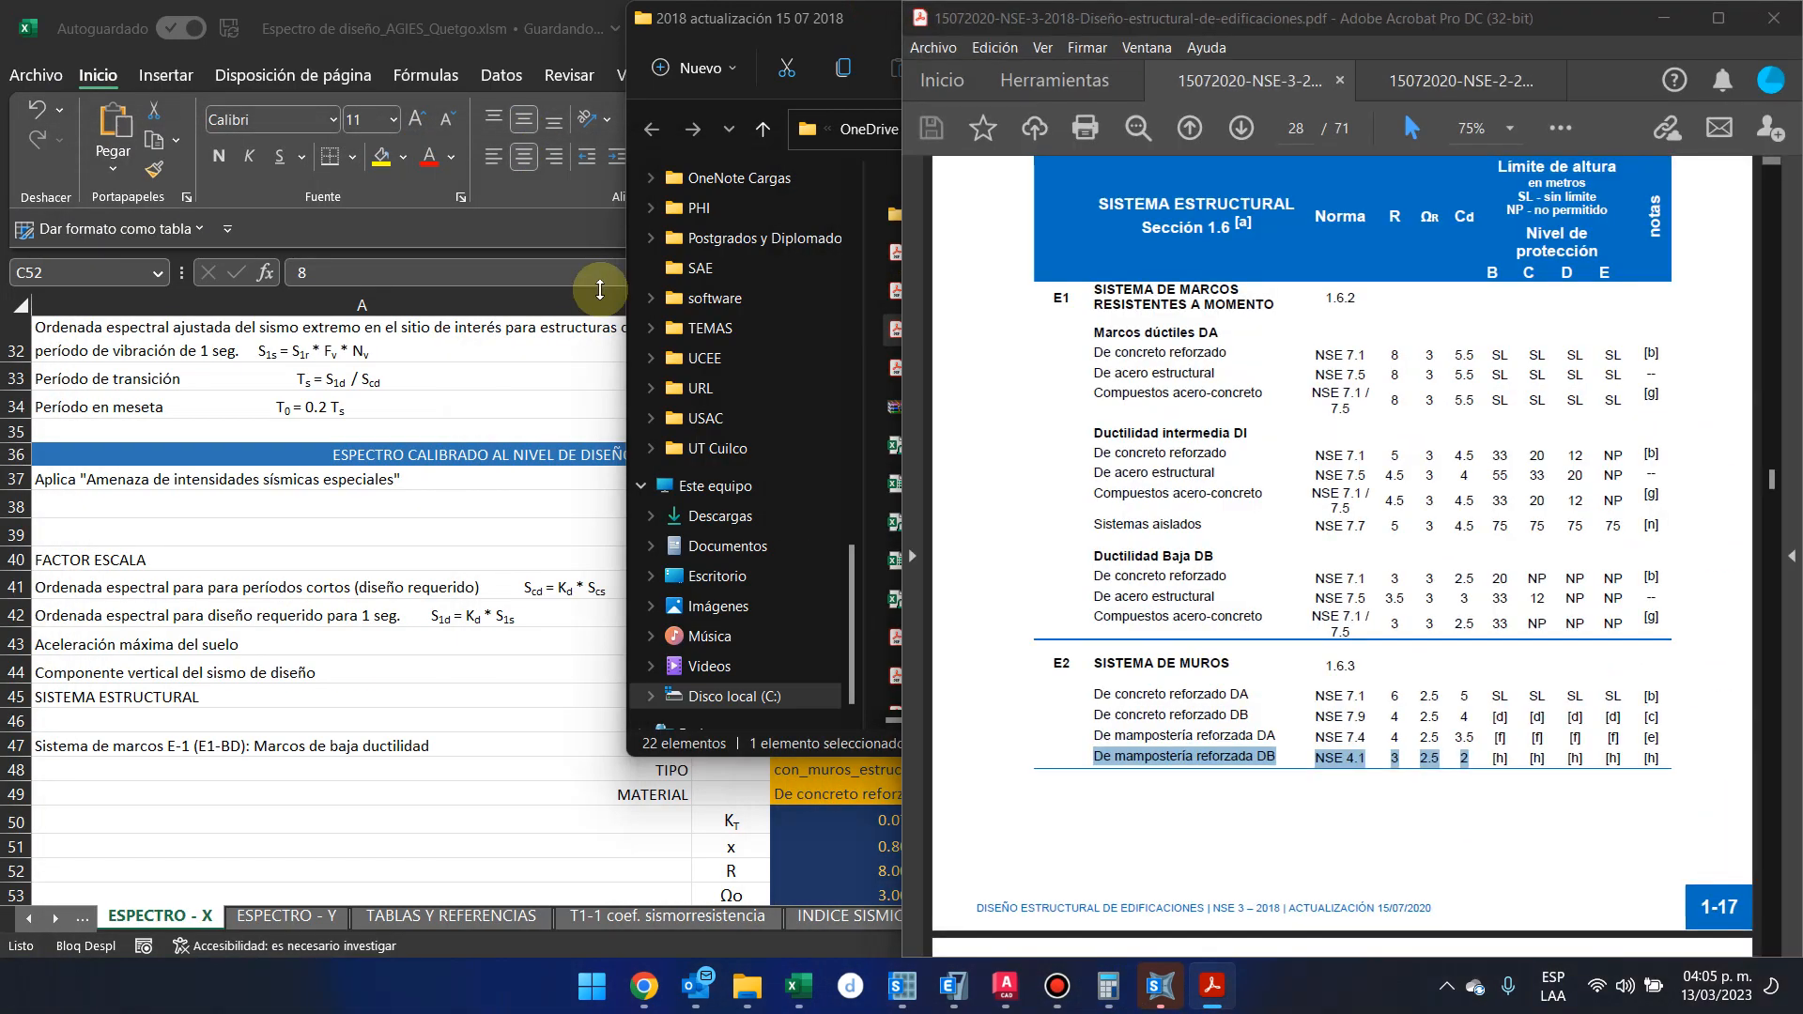
left_click(313, 244)
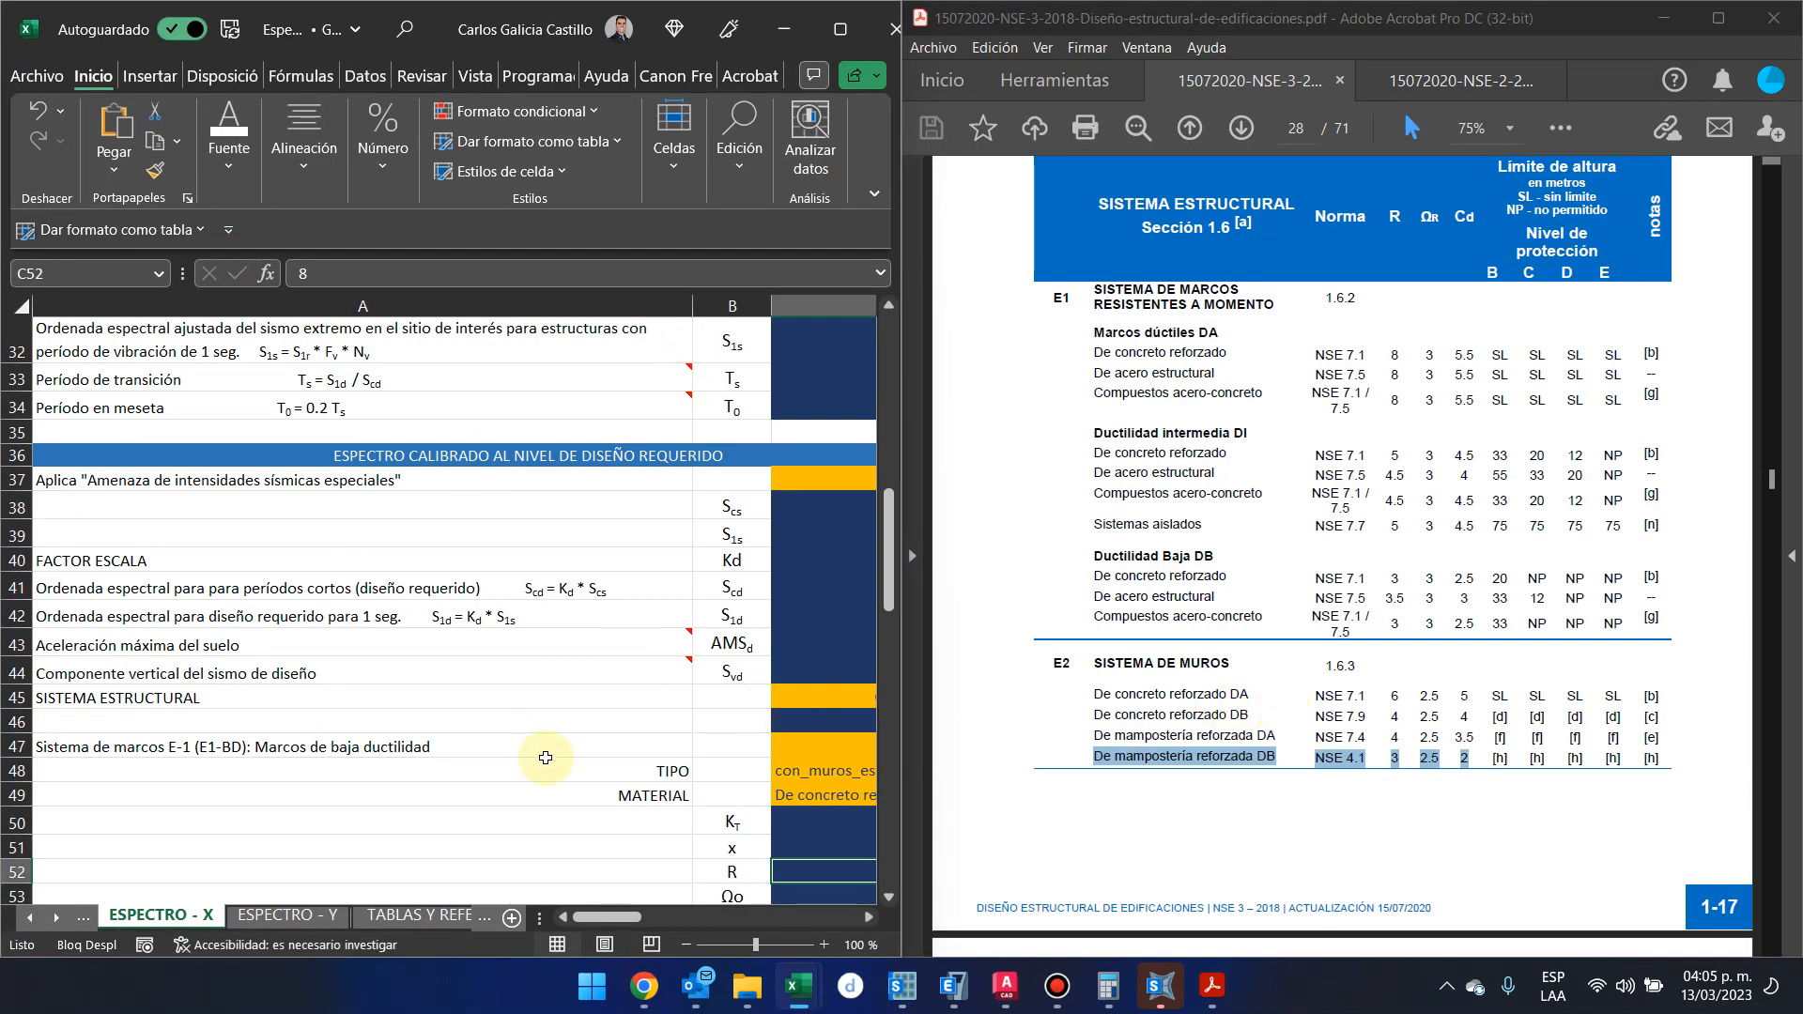
Enter the factors for low-ductility reinforced masonry walls in the ESPECTRO - X sheet: R 3, Ωo 2.5 and Cd 2
left_click(554, 762)
scroll(657, 777, "right", 3)
scroll(661, 784, "down", 2)
left_click(656, 801)
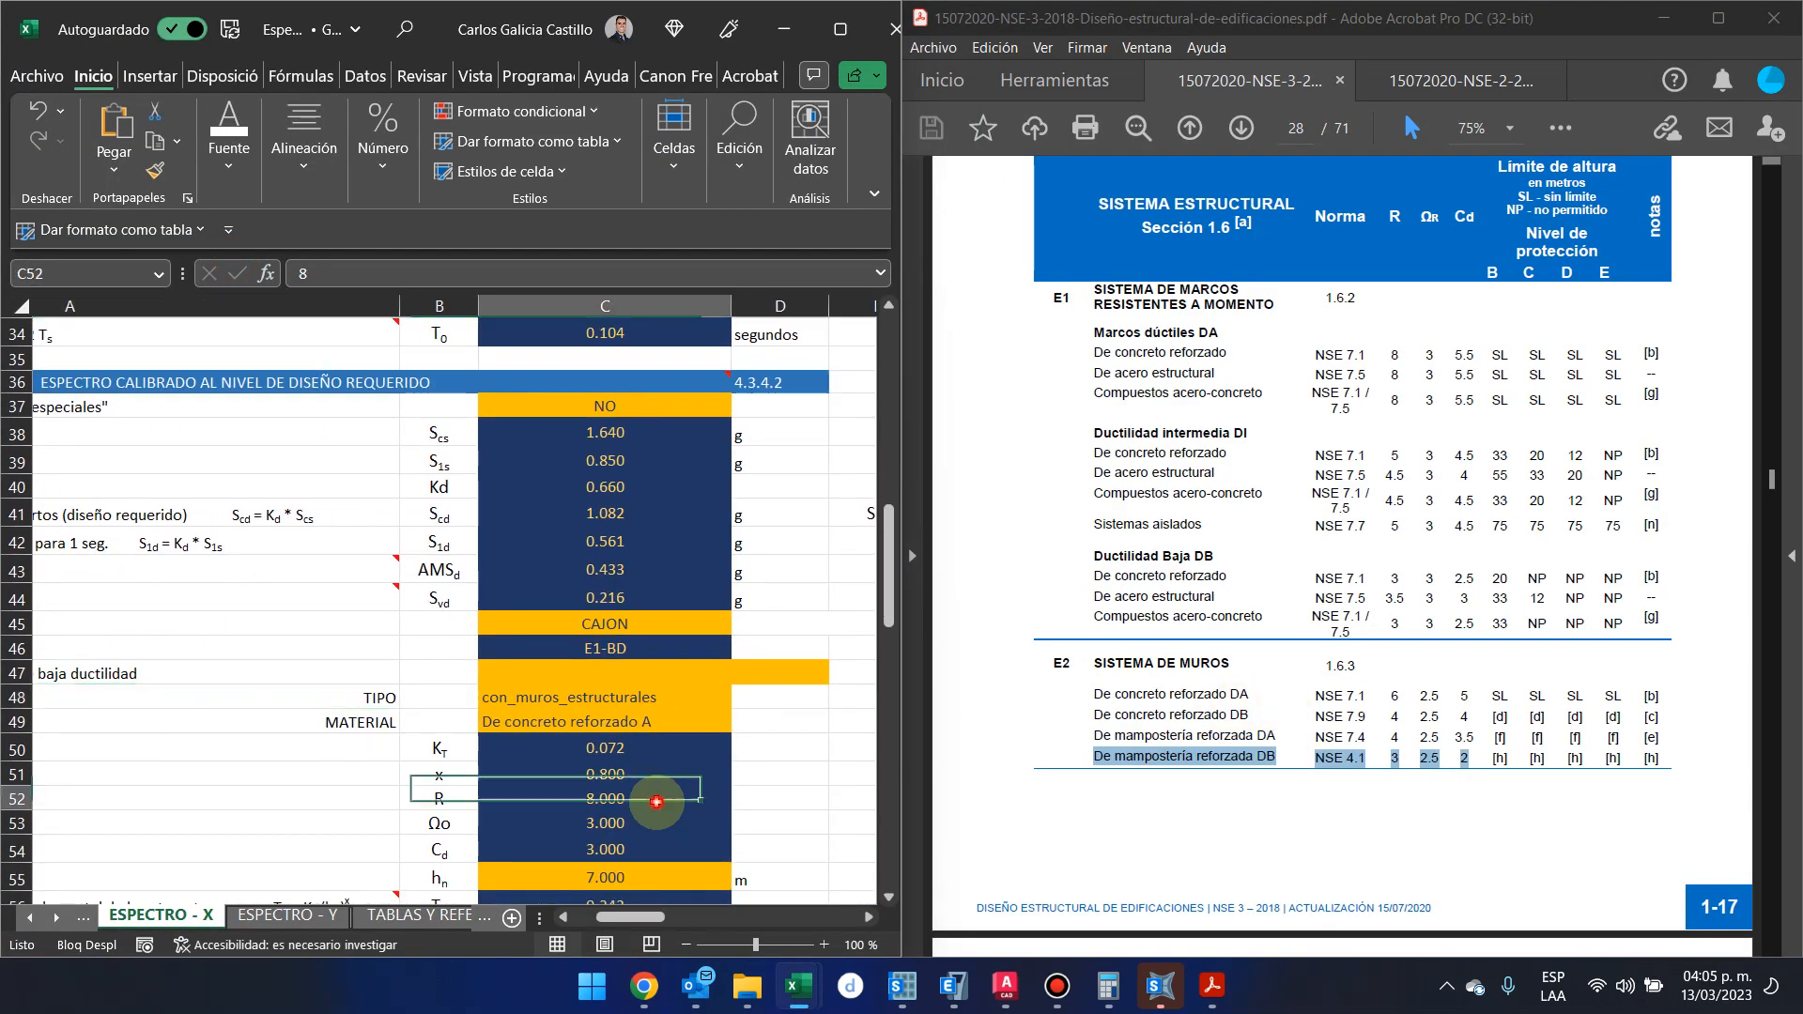
type("3")
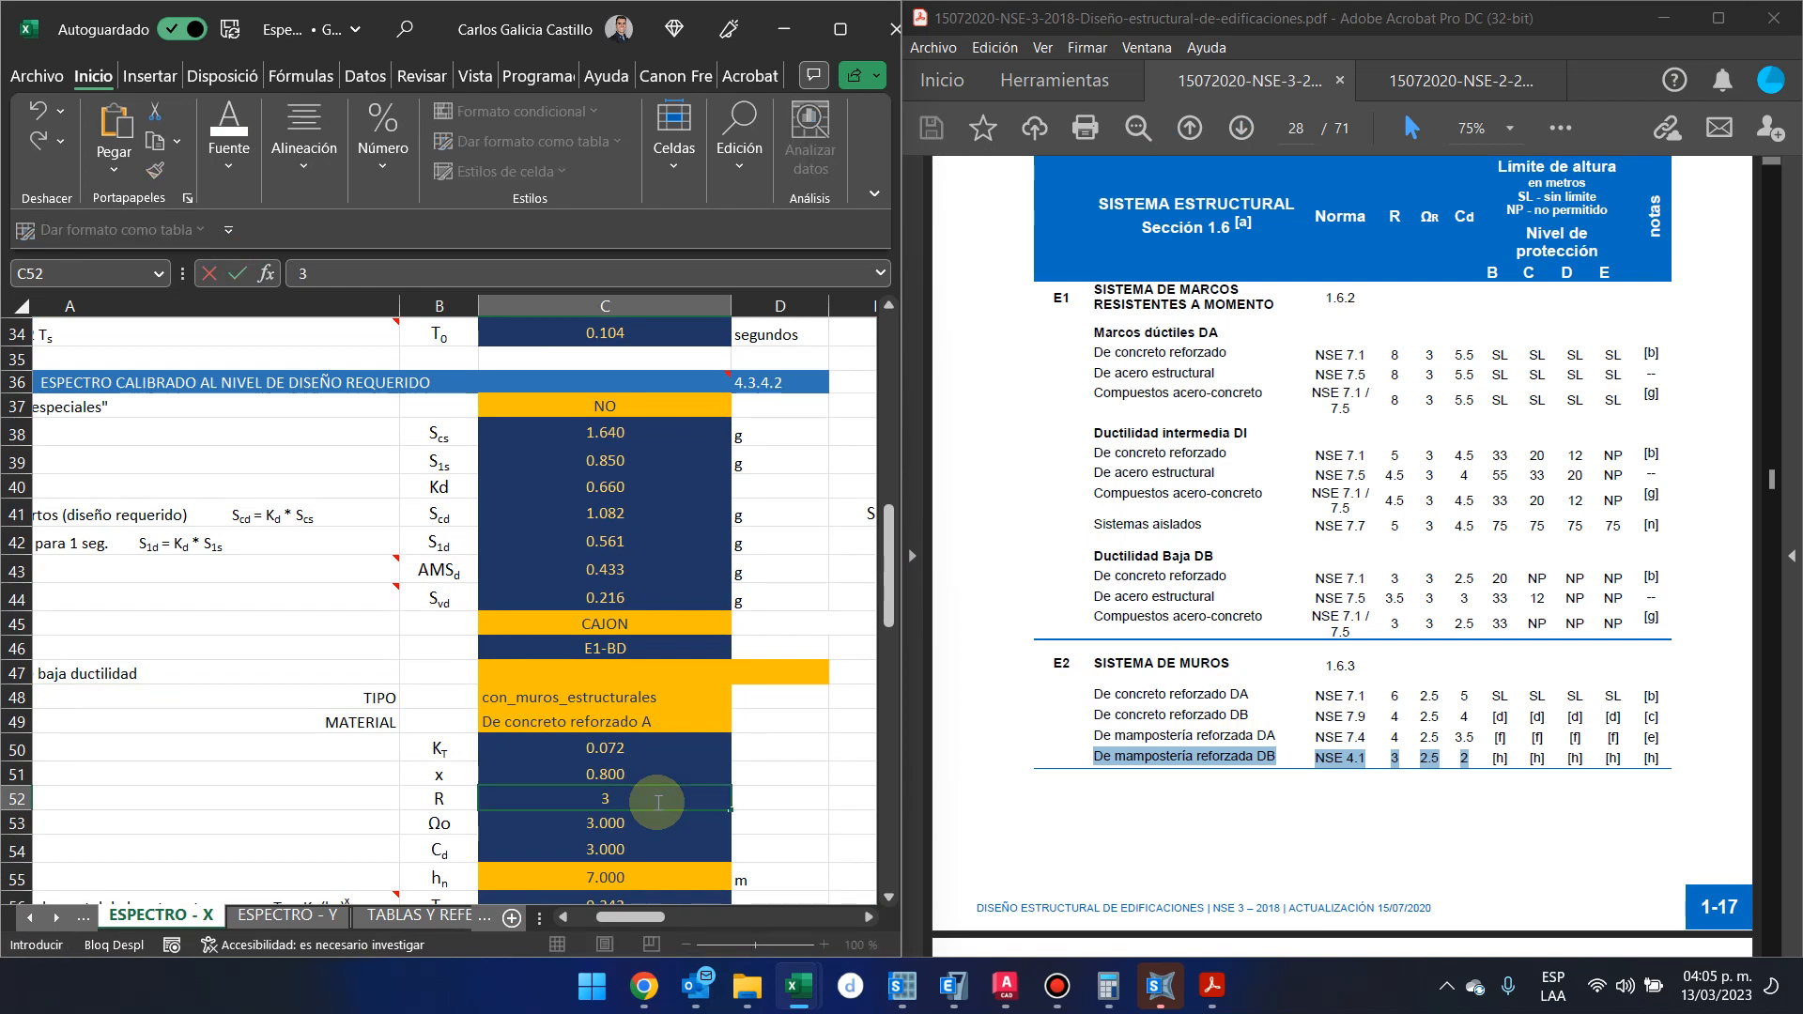
key("Return")
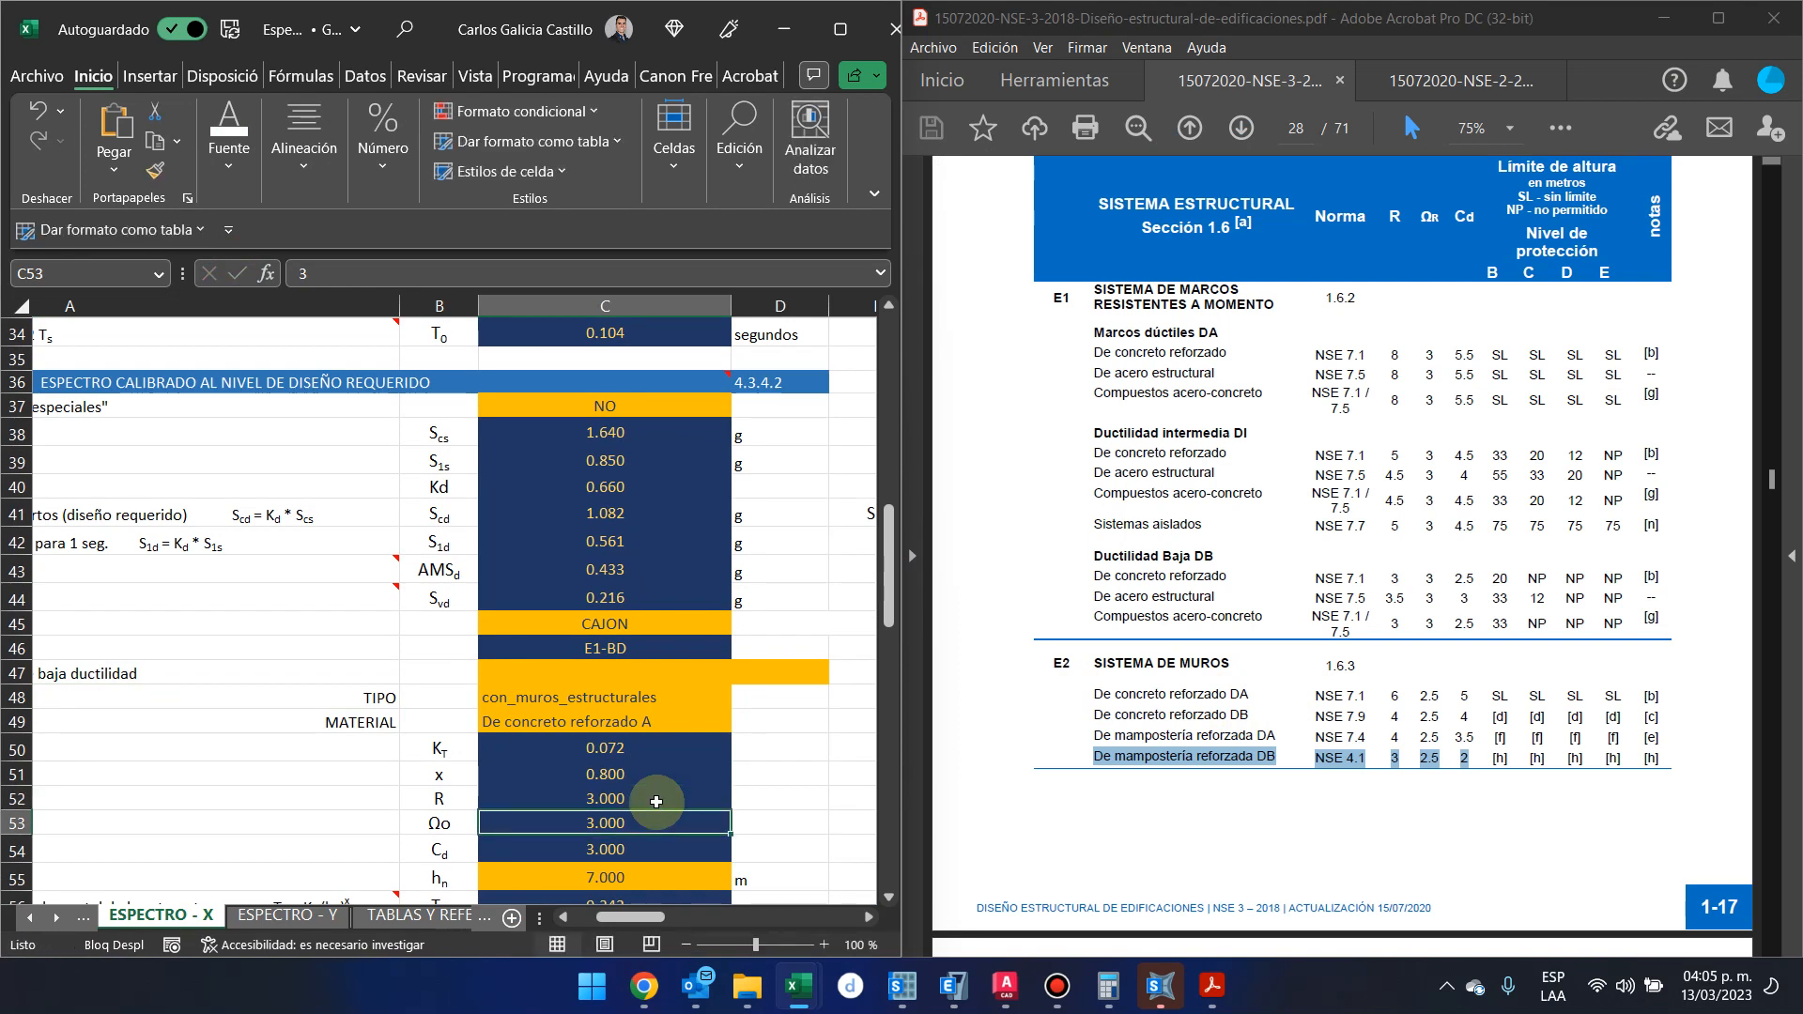
type("2")
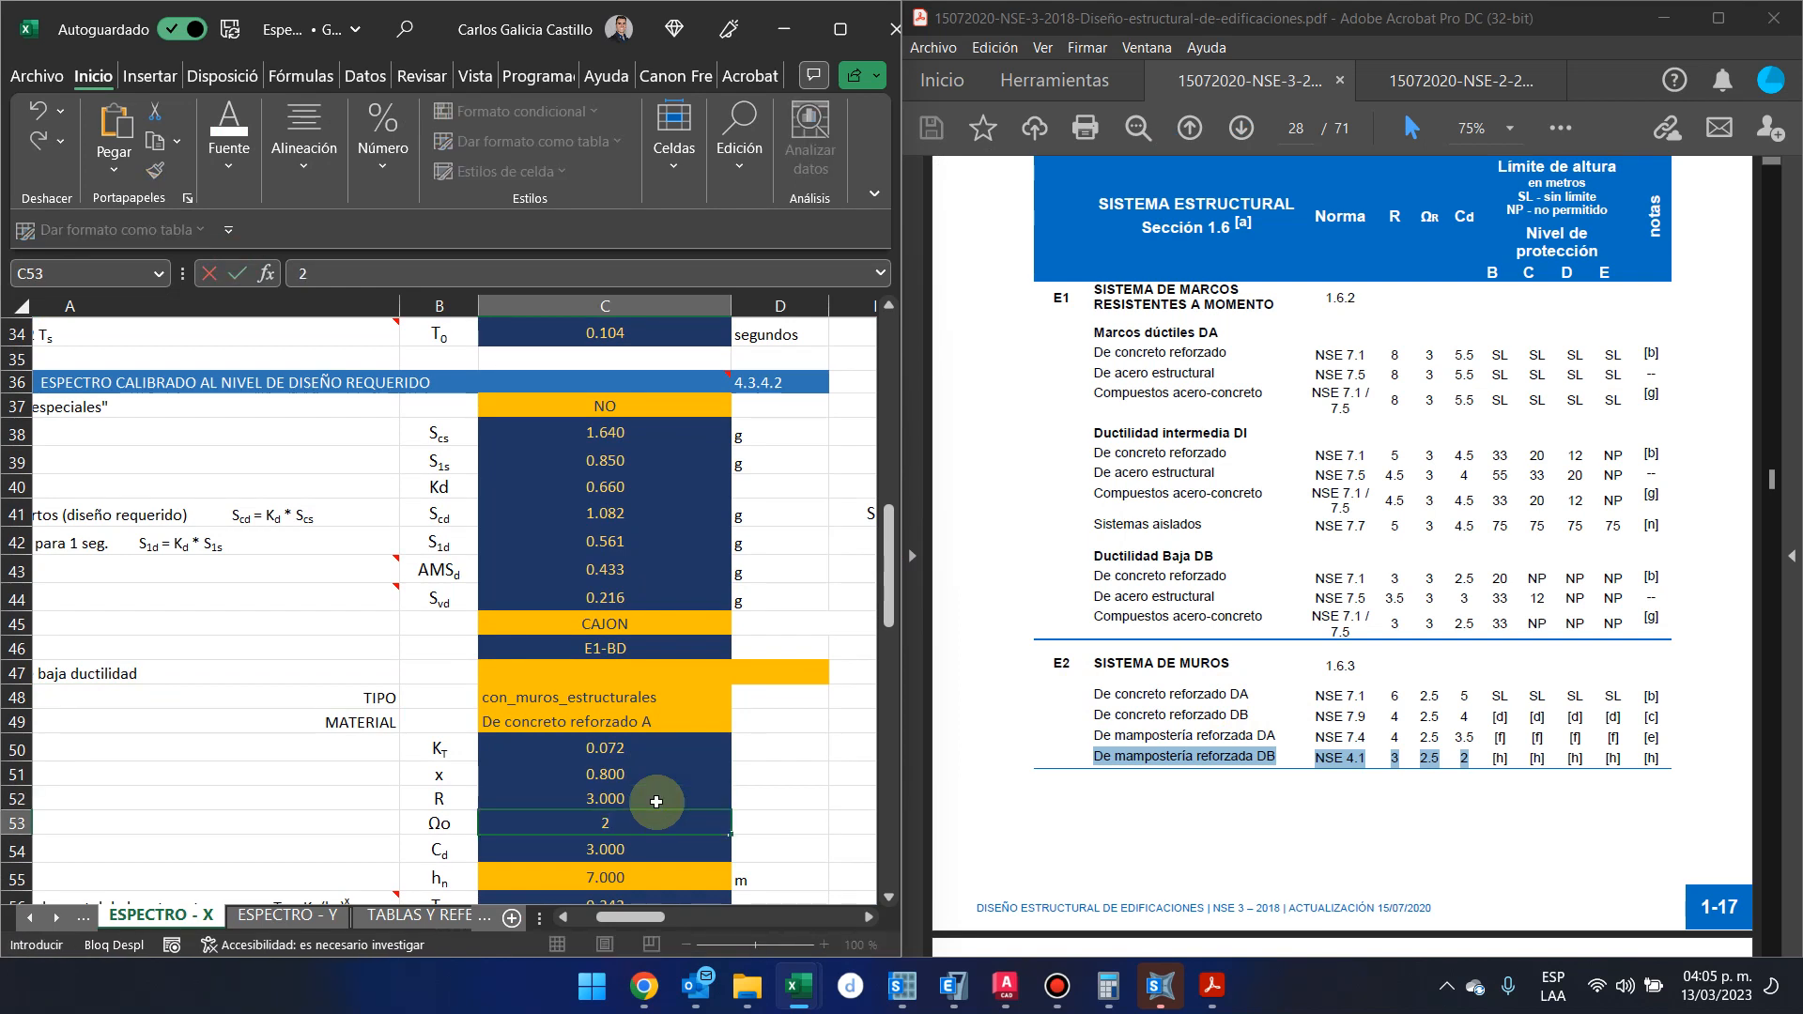
type(".5")
key("Return")
type("2")
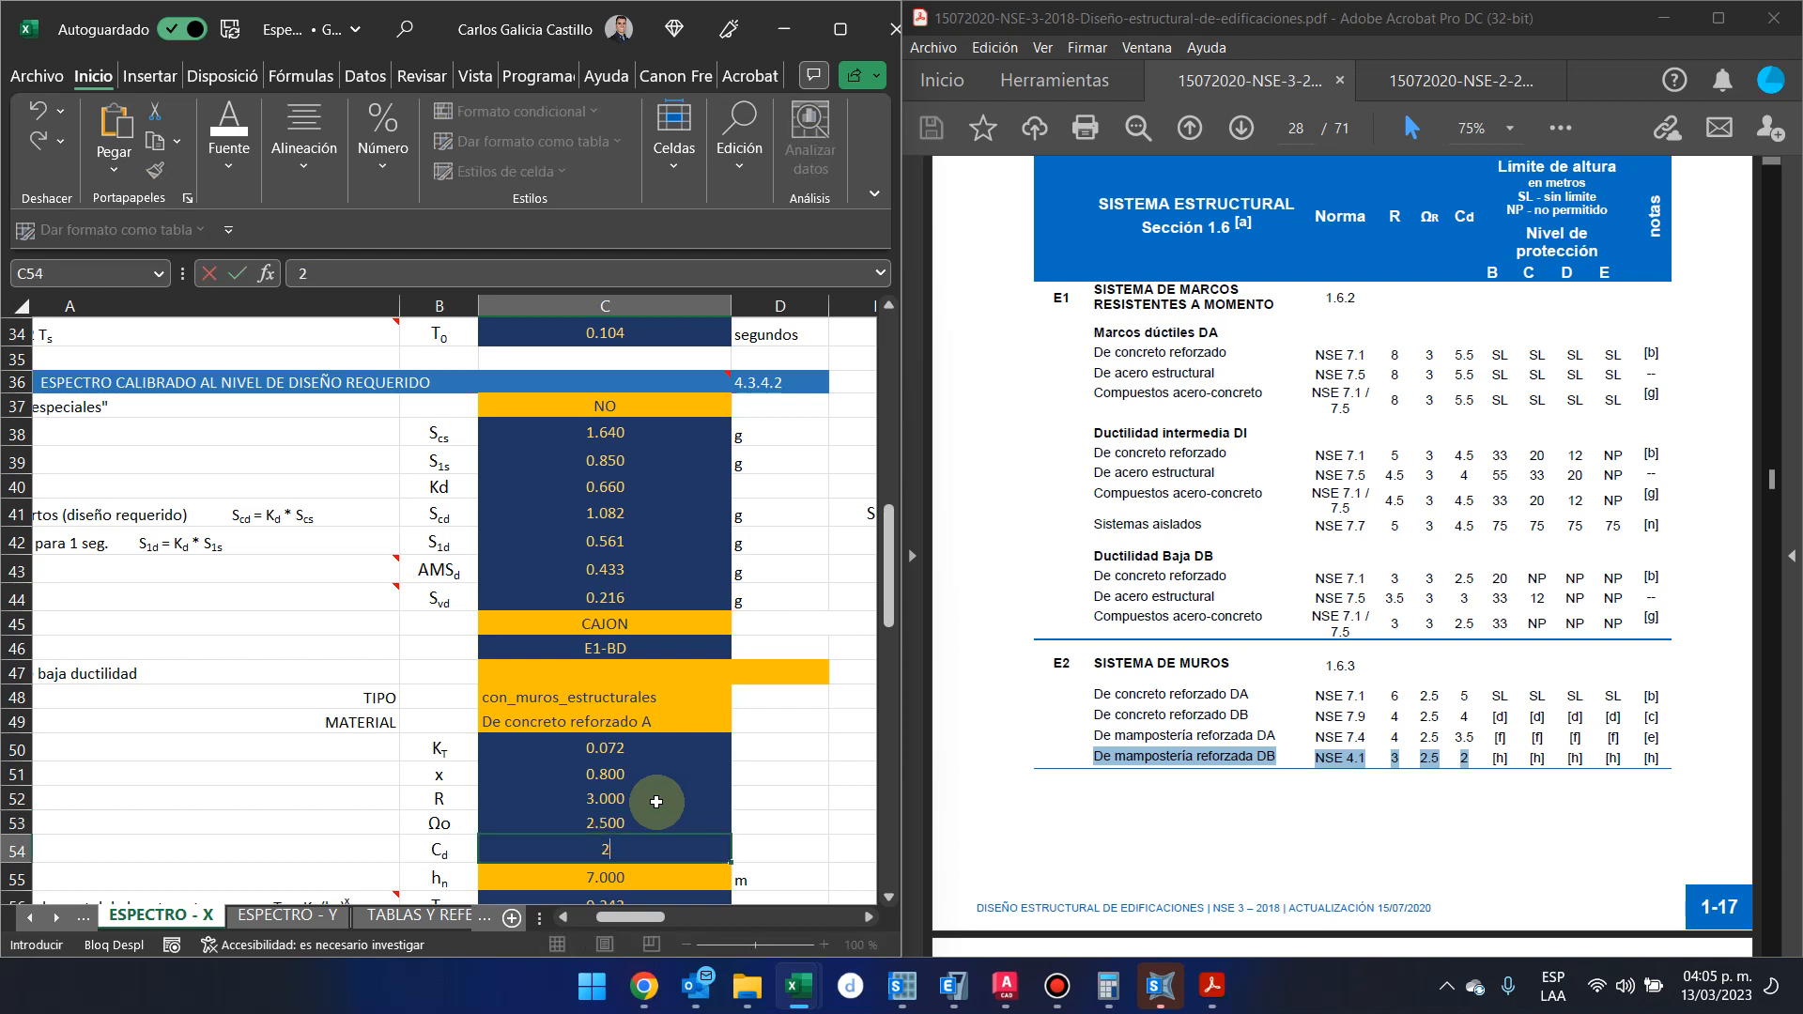
key("Return")
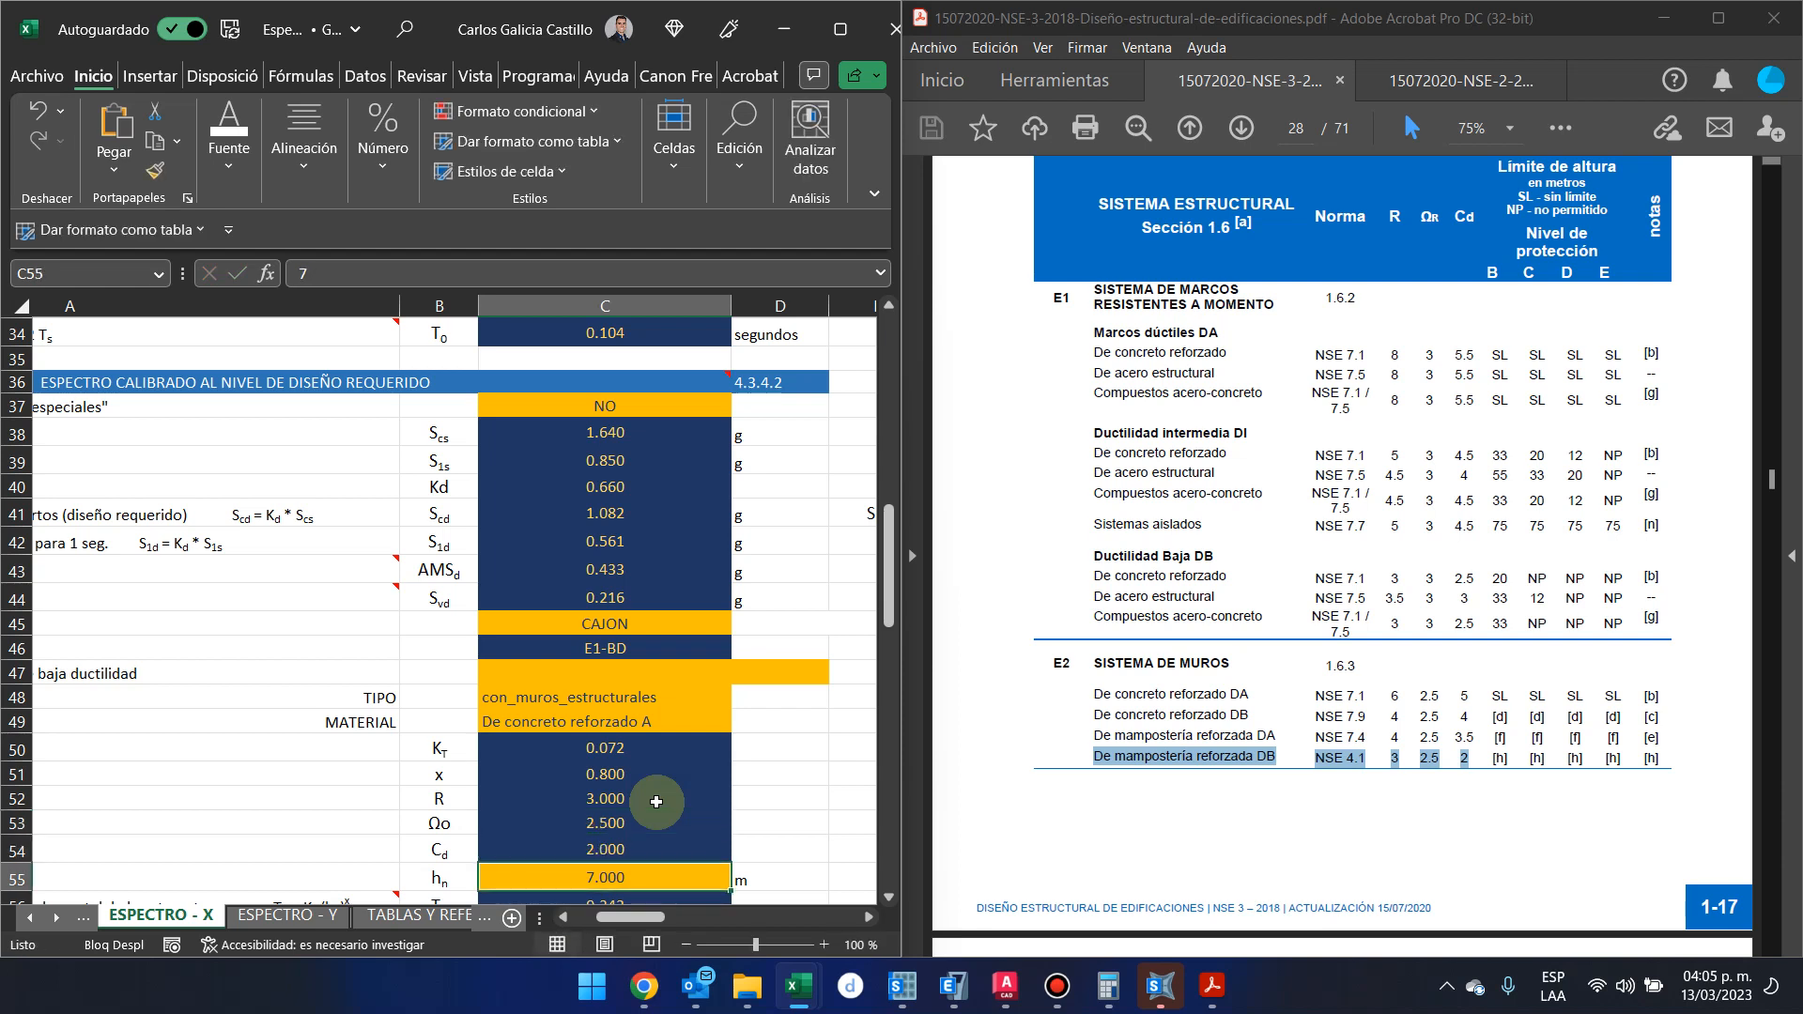
Set the building height hn to 6 m and check the period and spectrum values below it
type("6")
key("Return")
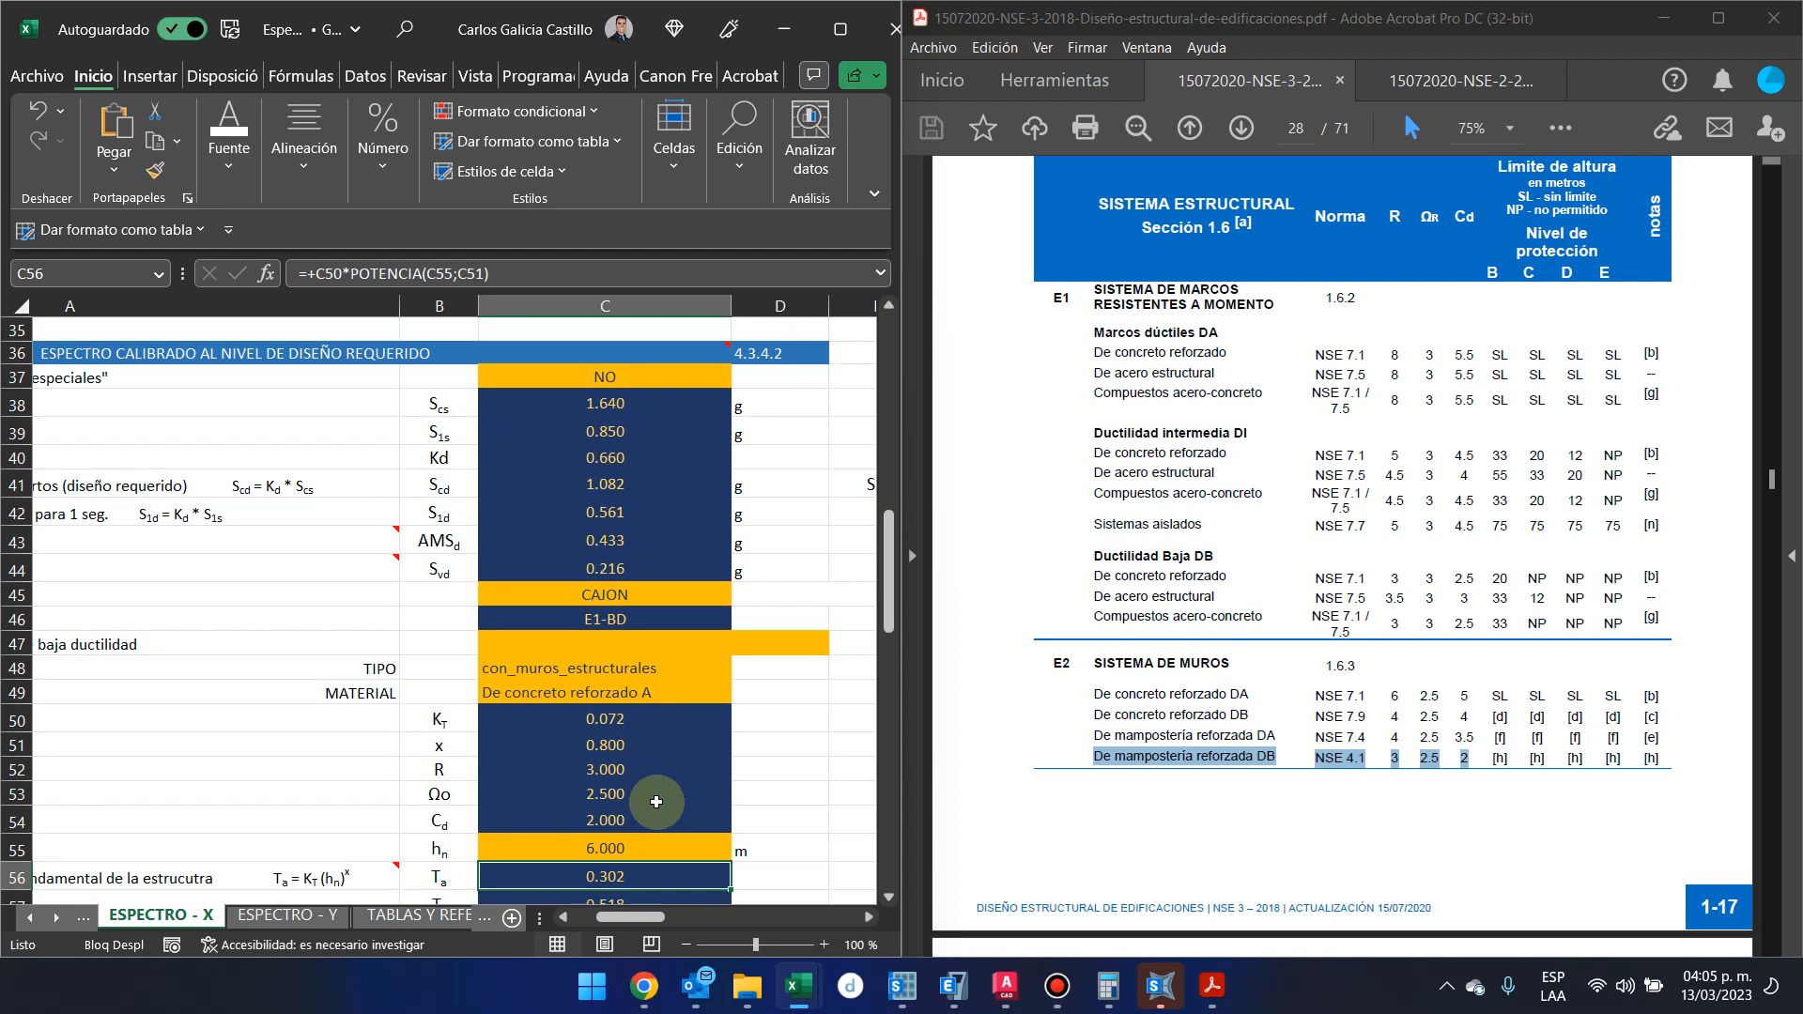
scroll(656, 801, "down", 1)
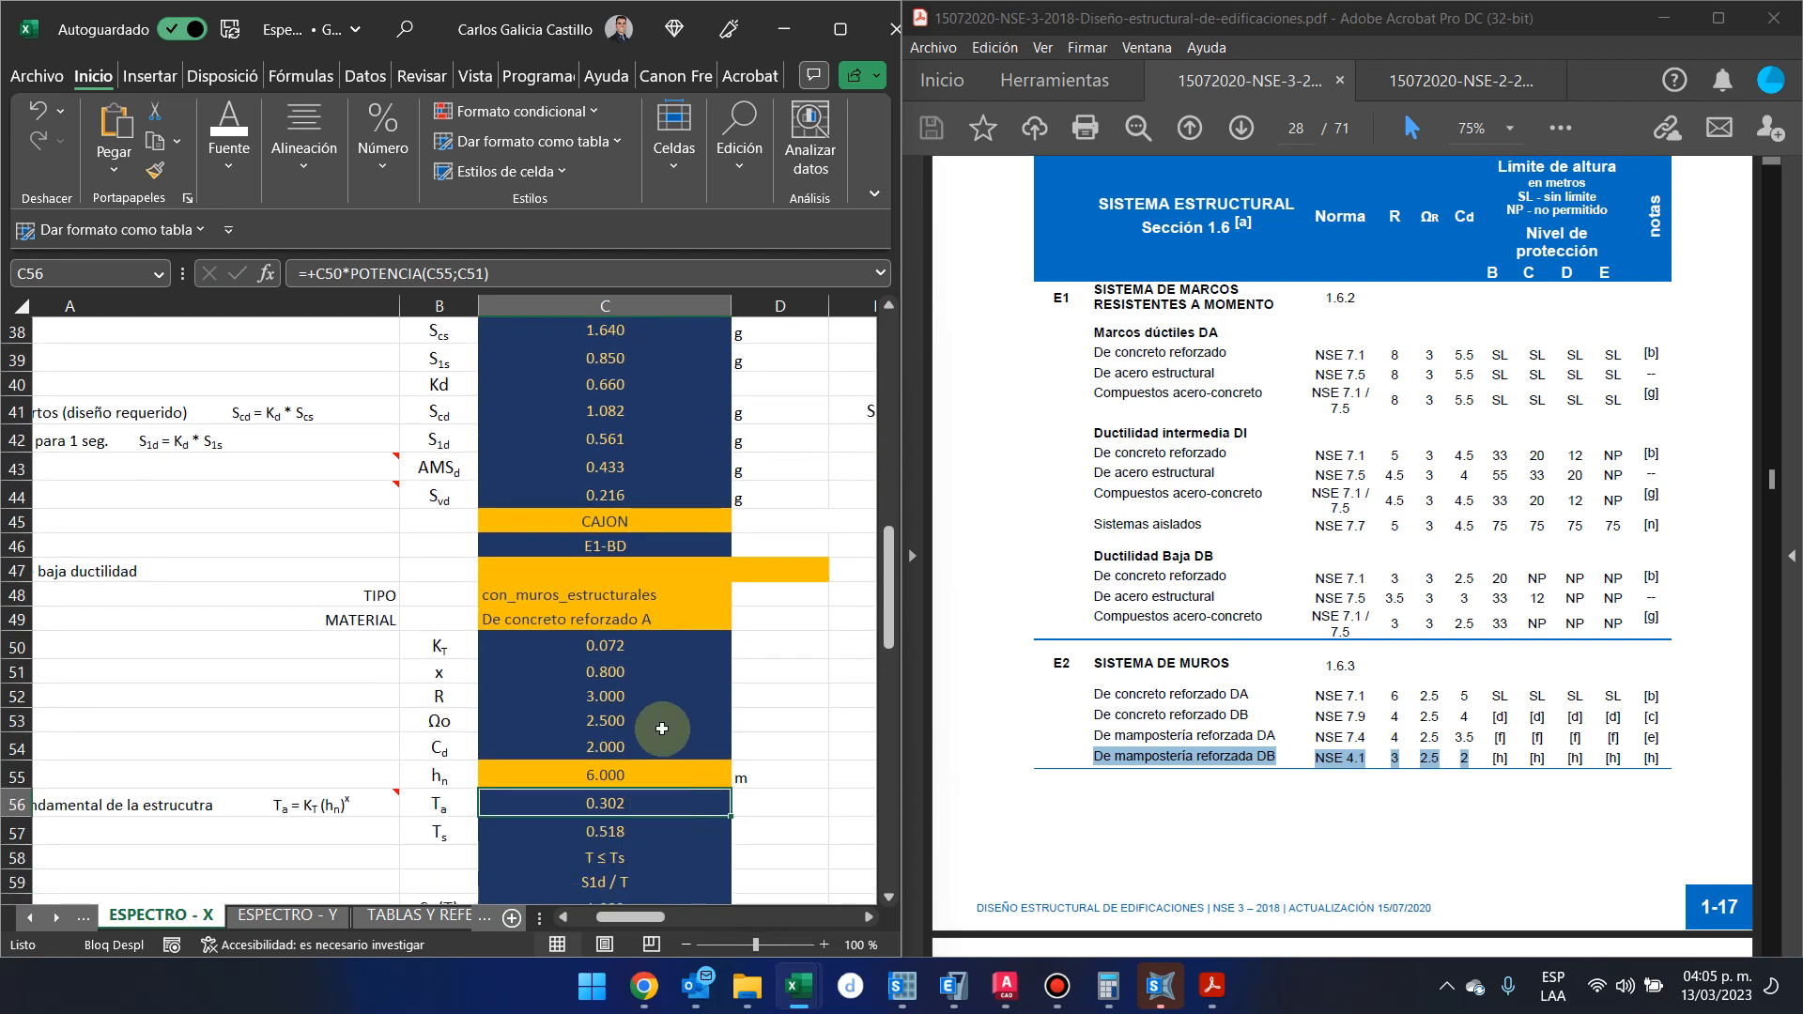
scroll(683, 706, "up", 4)
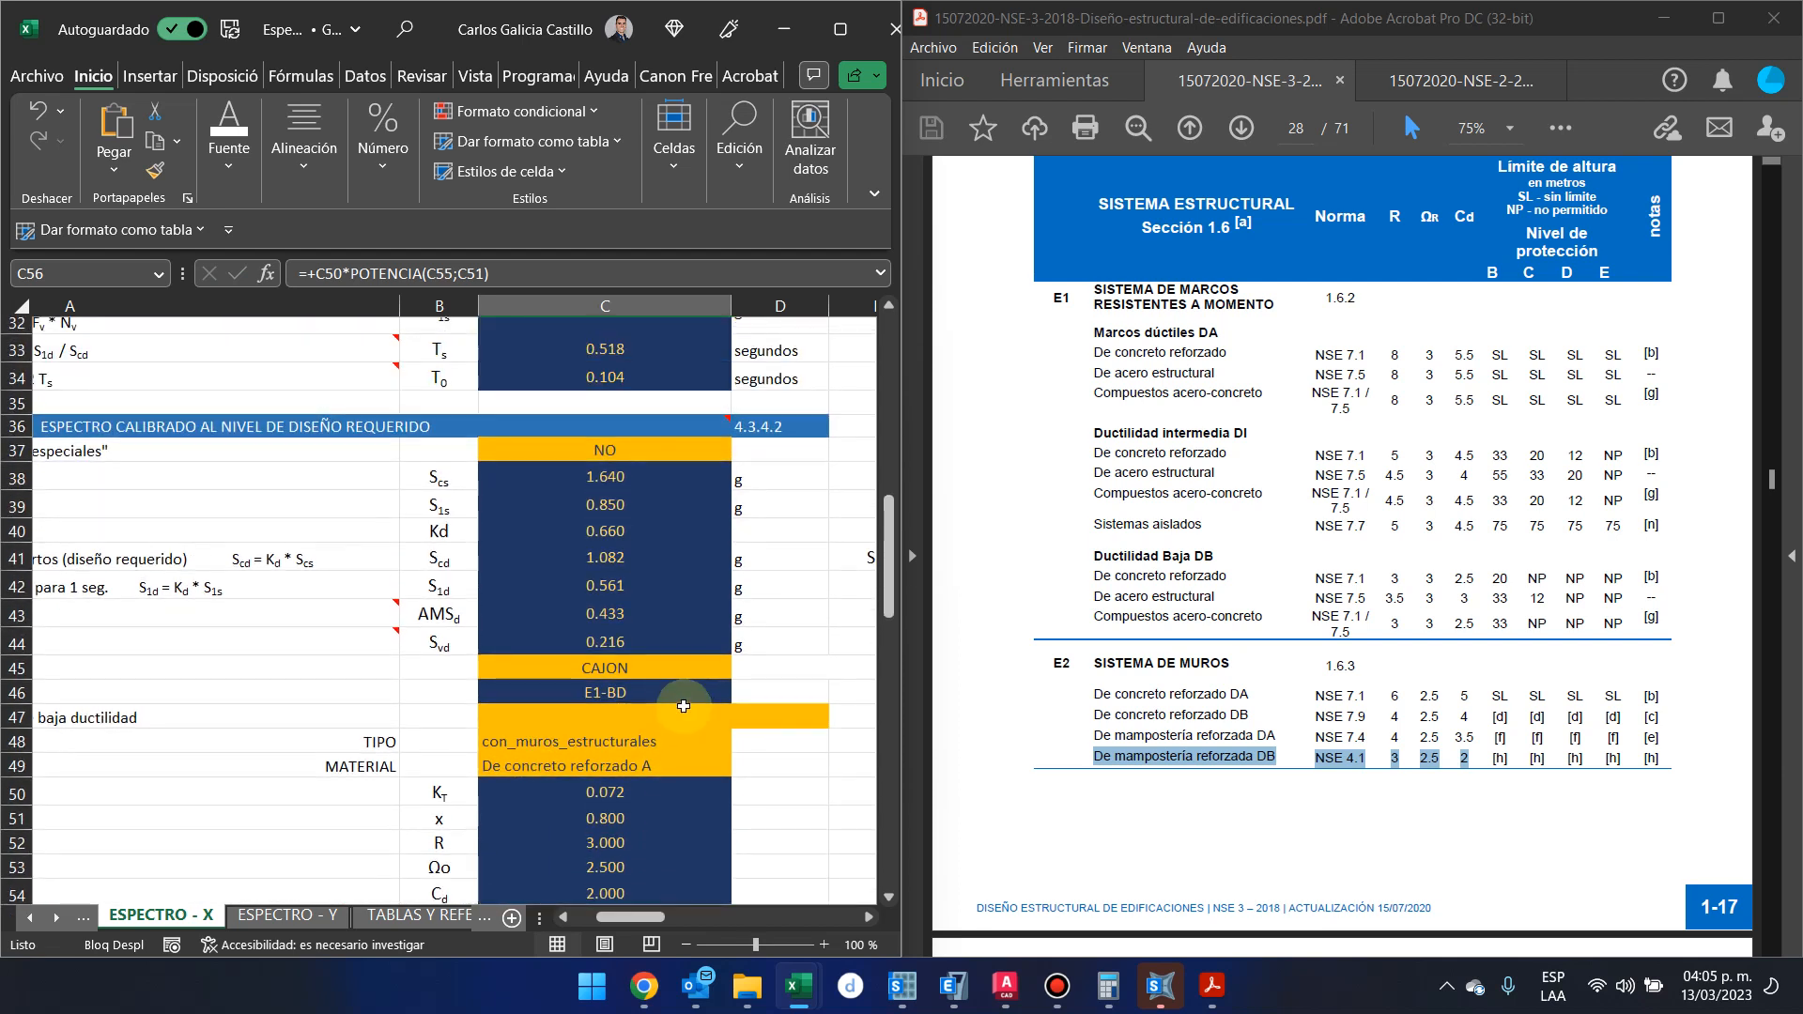
scroll(683, 706, "down", 4)
scroll(683, 706, "down", 3)
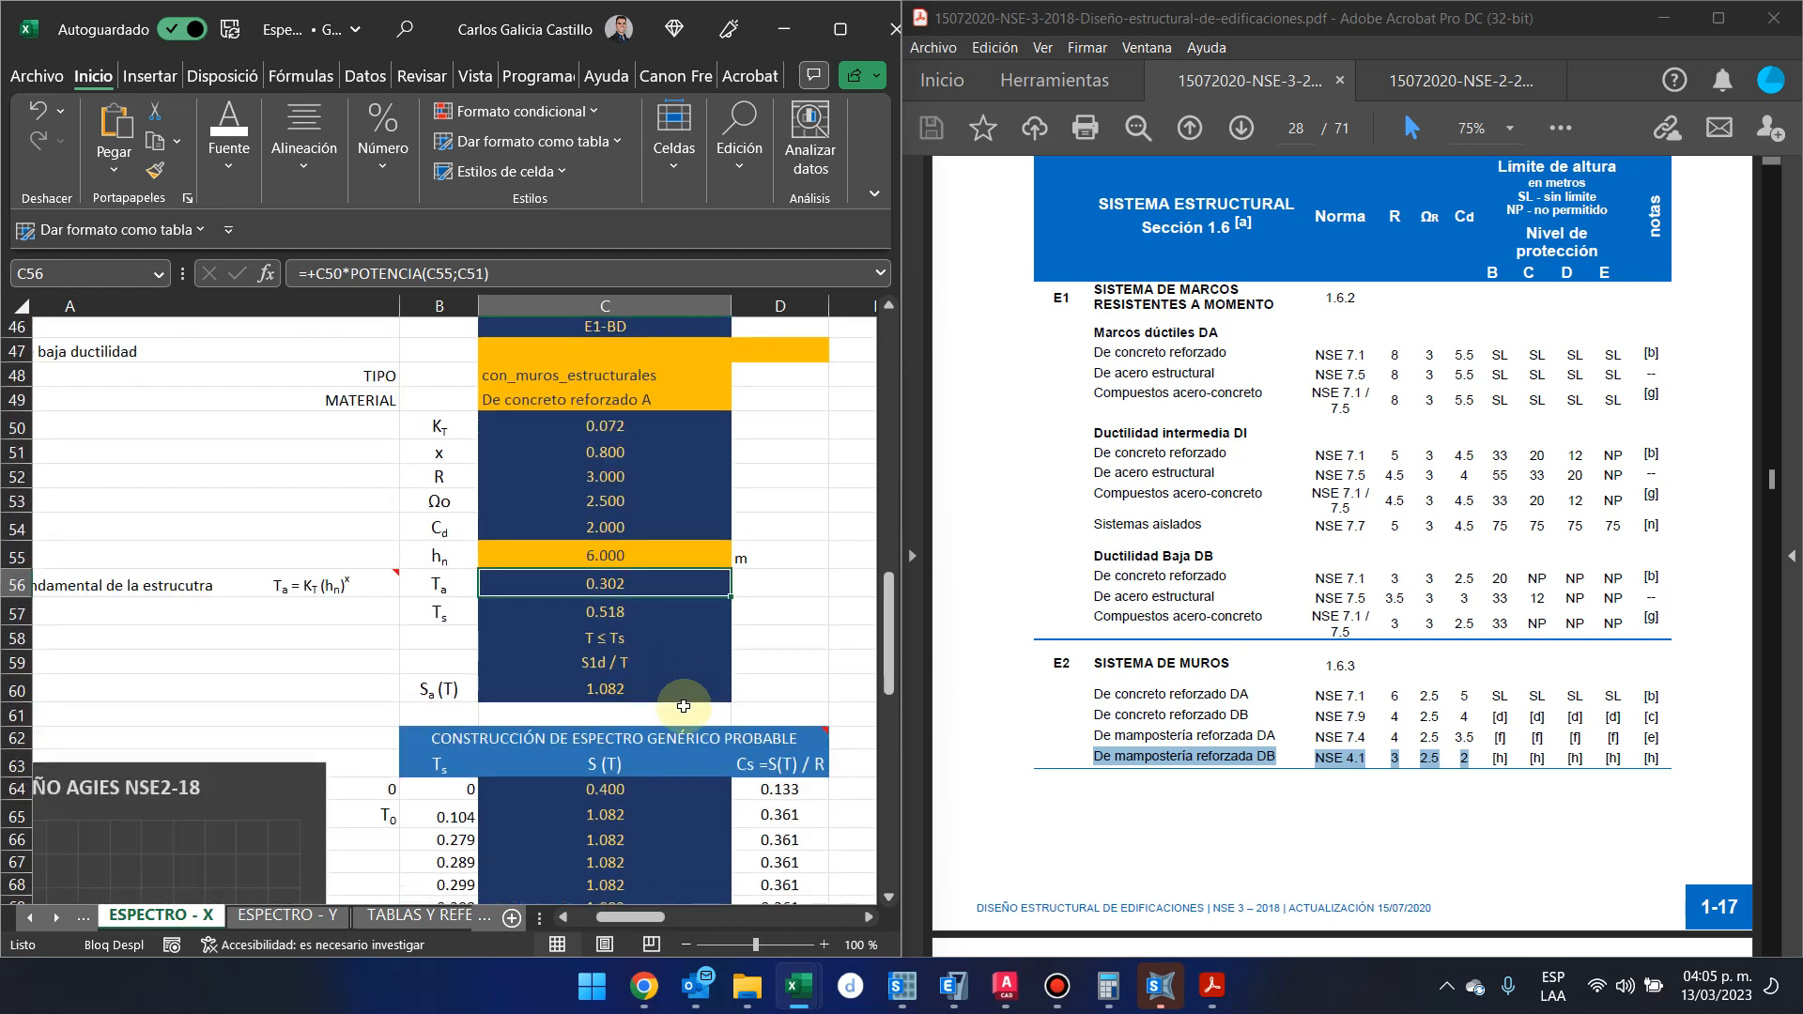
Show the spectrum workbook full screen and set the Nivel de protección sísmica to D
scroll(682, 706, "up", 5)
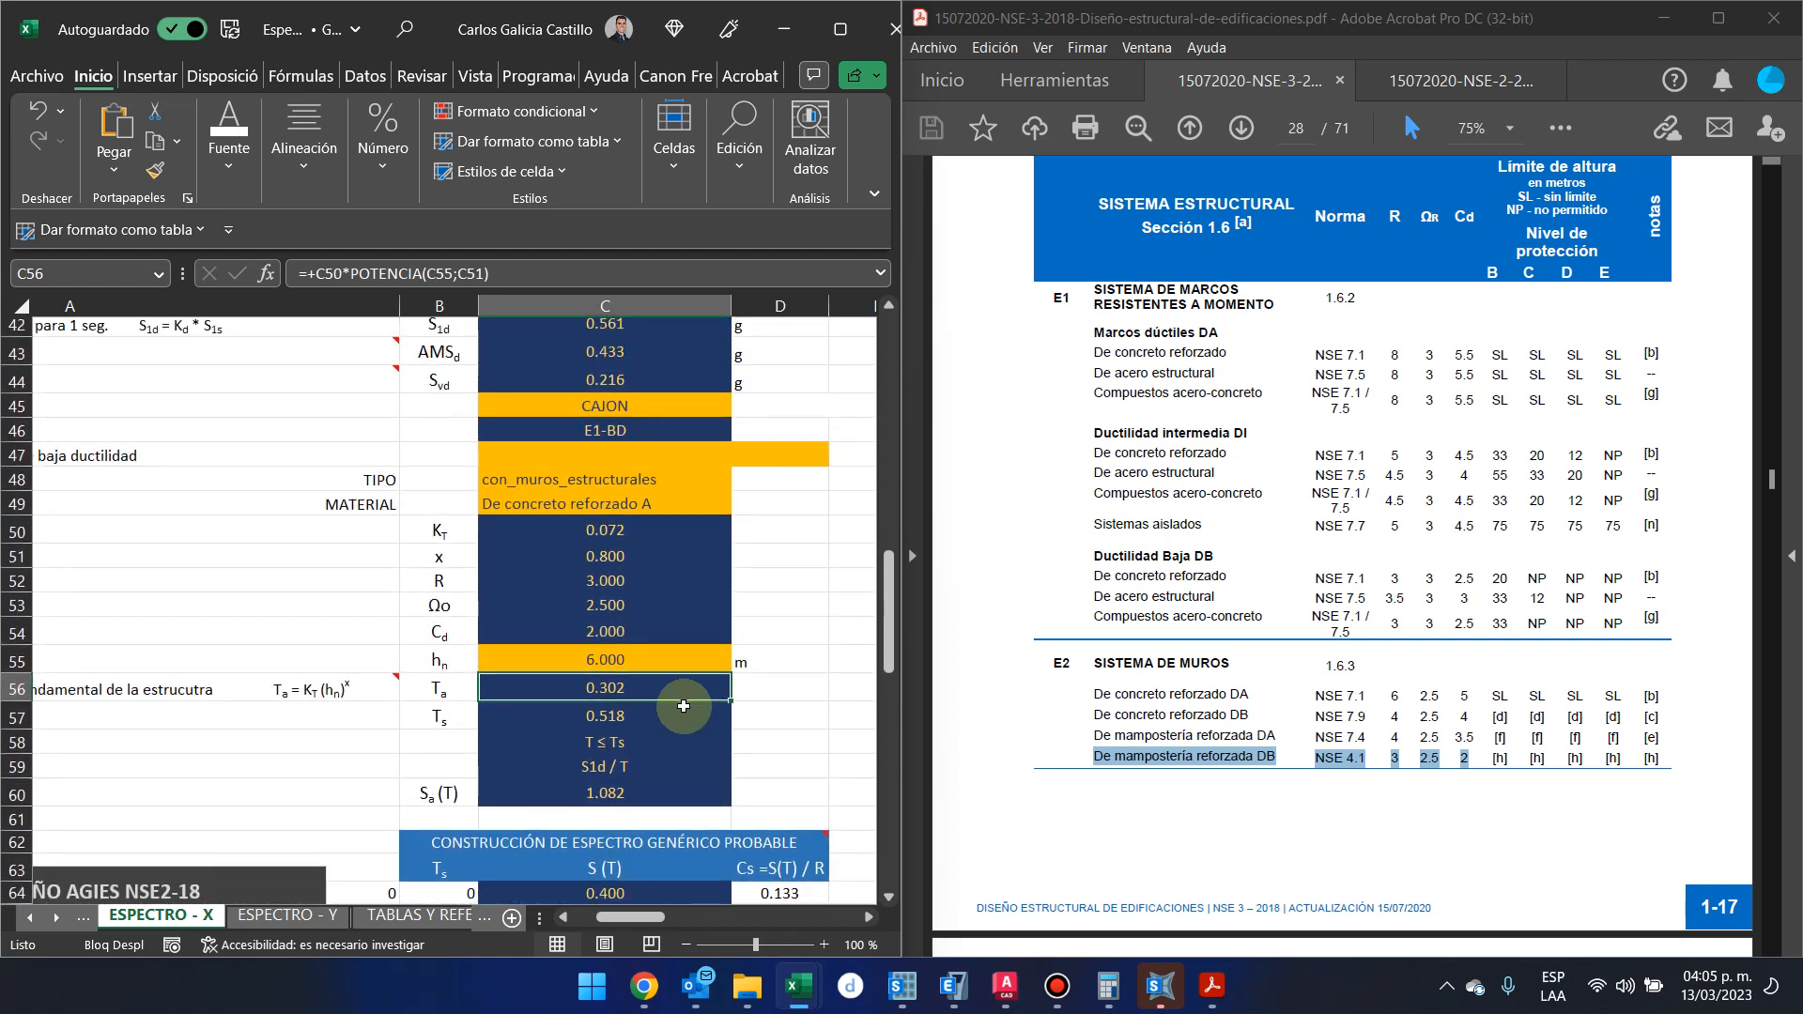
scroll(683, 707, "up", 3)
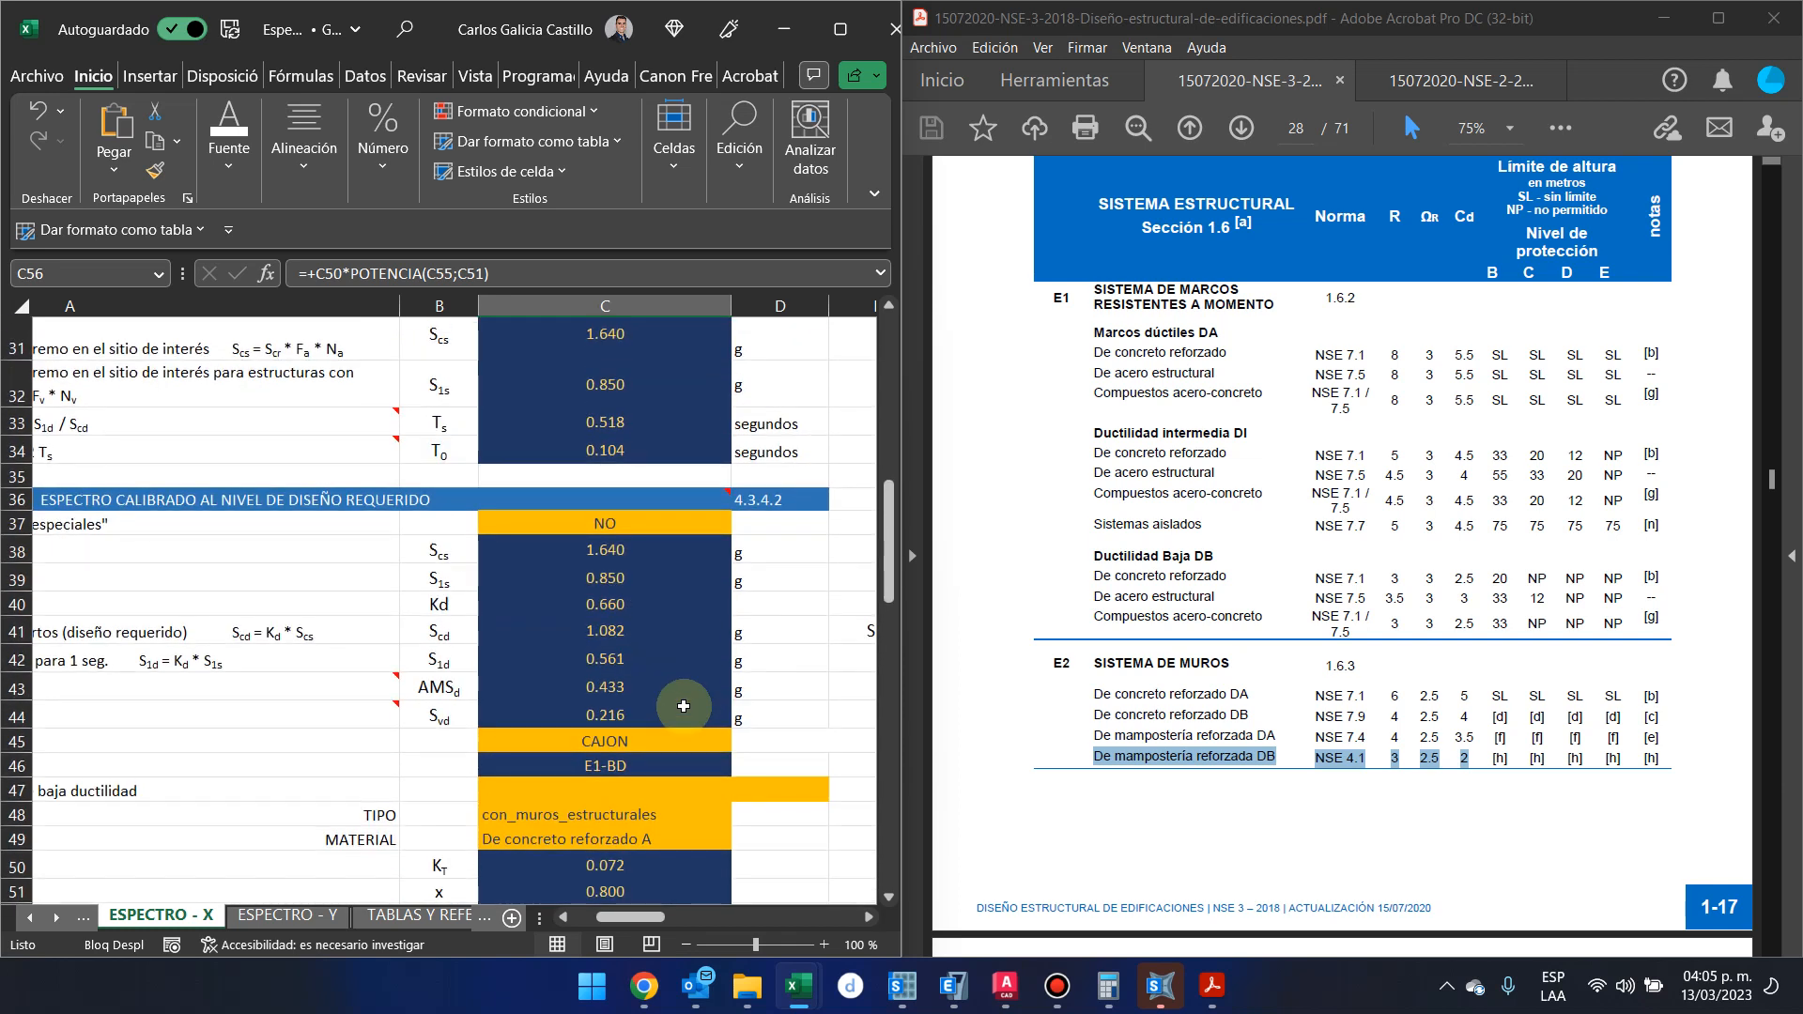
scroll(682, 706, "up", 4)
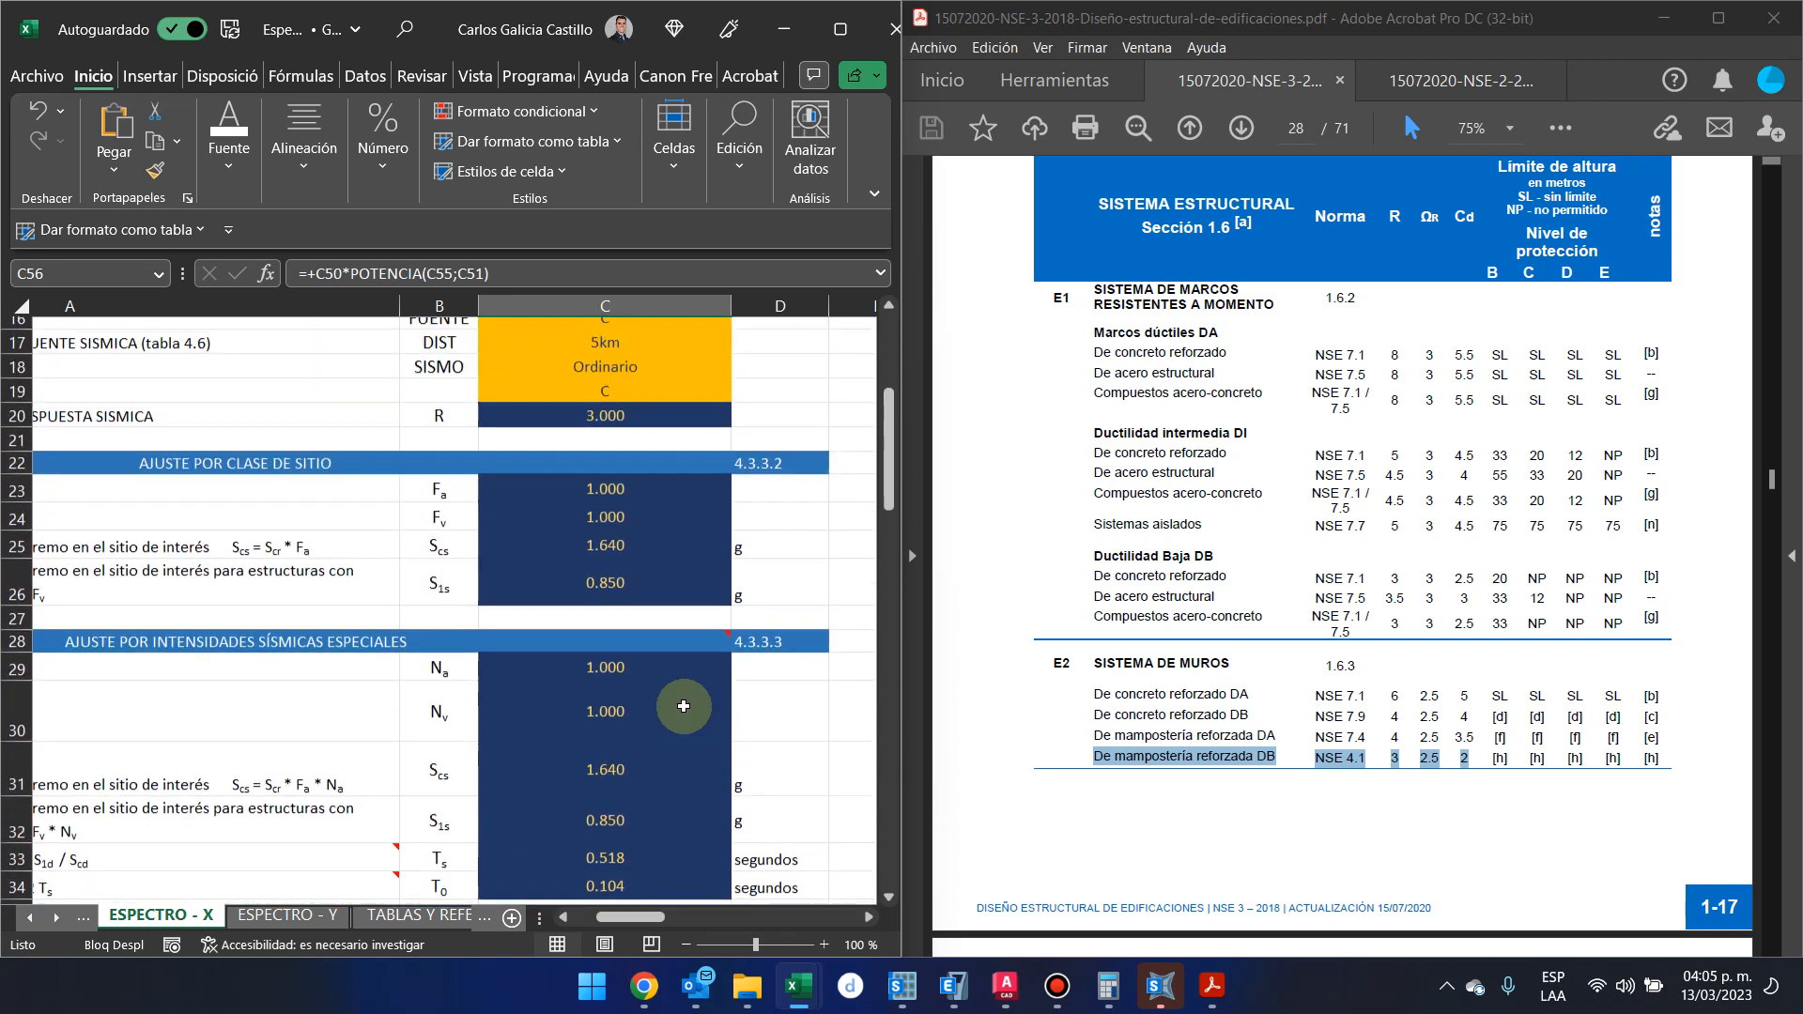
scroll(683, 706, "up", 1)
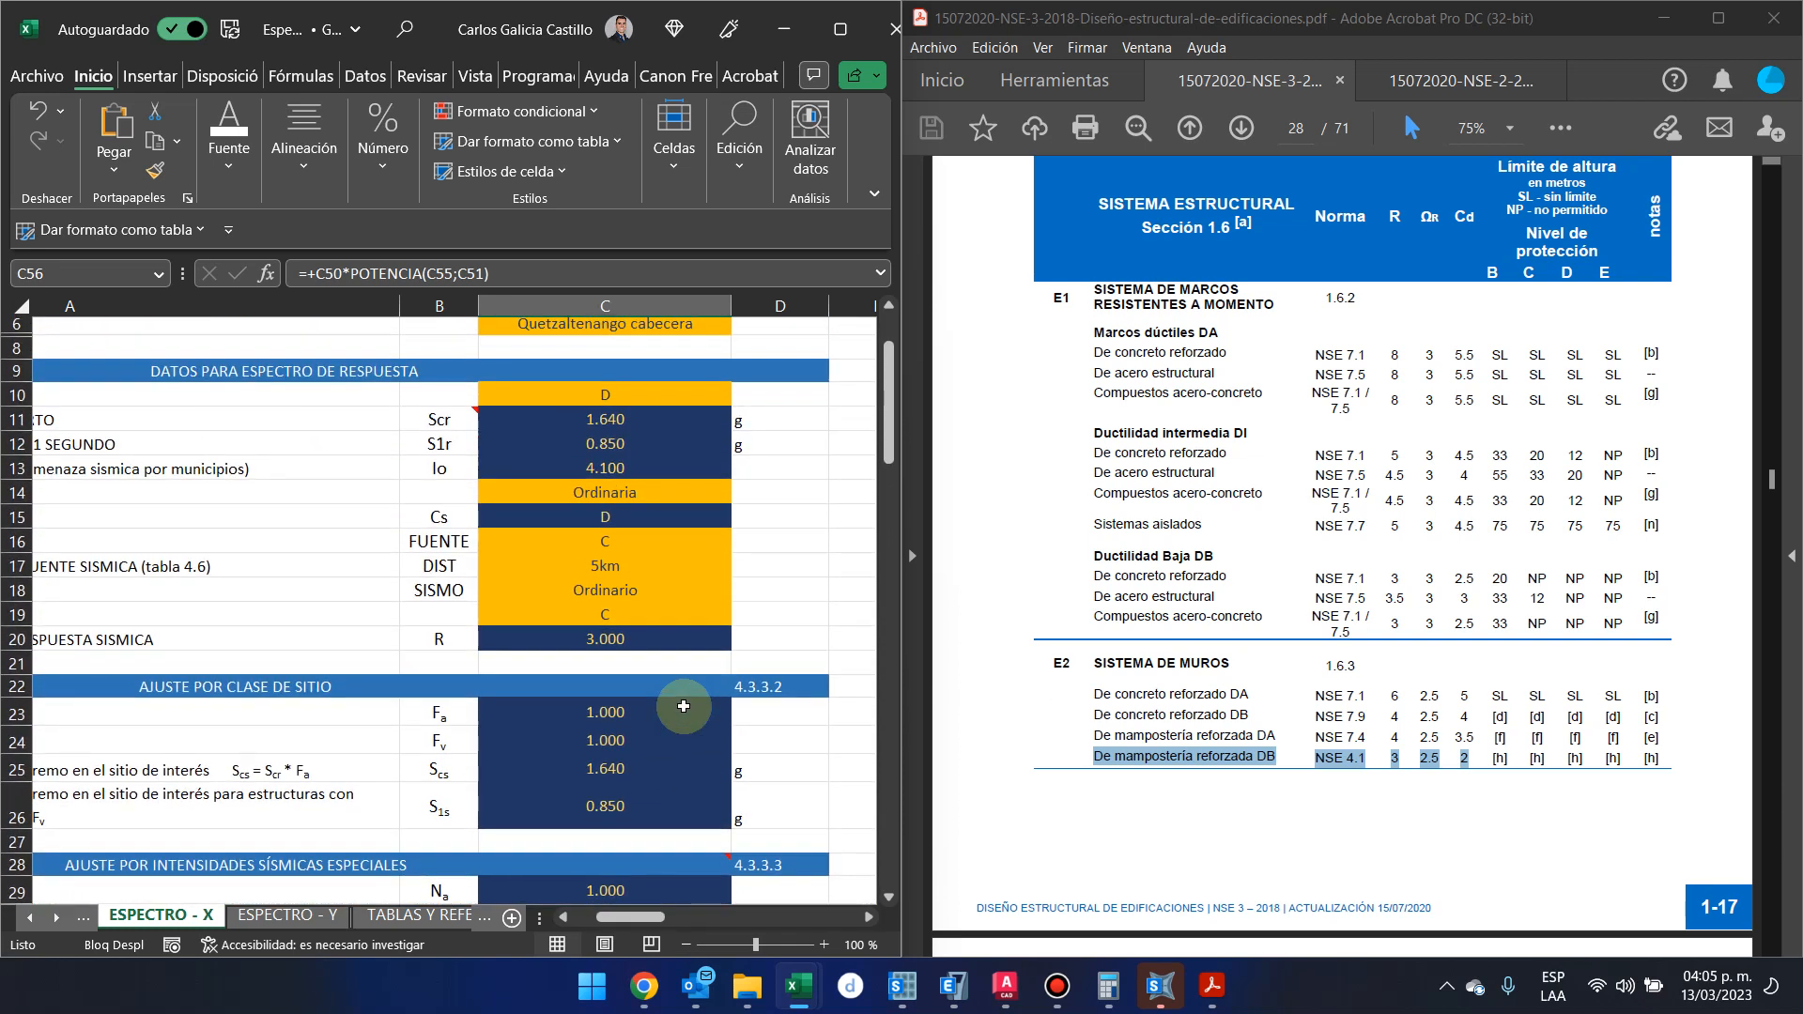
scroll(683, 706, "up", 2)
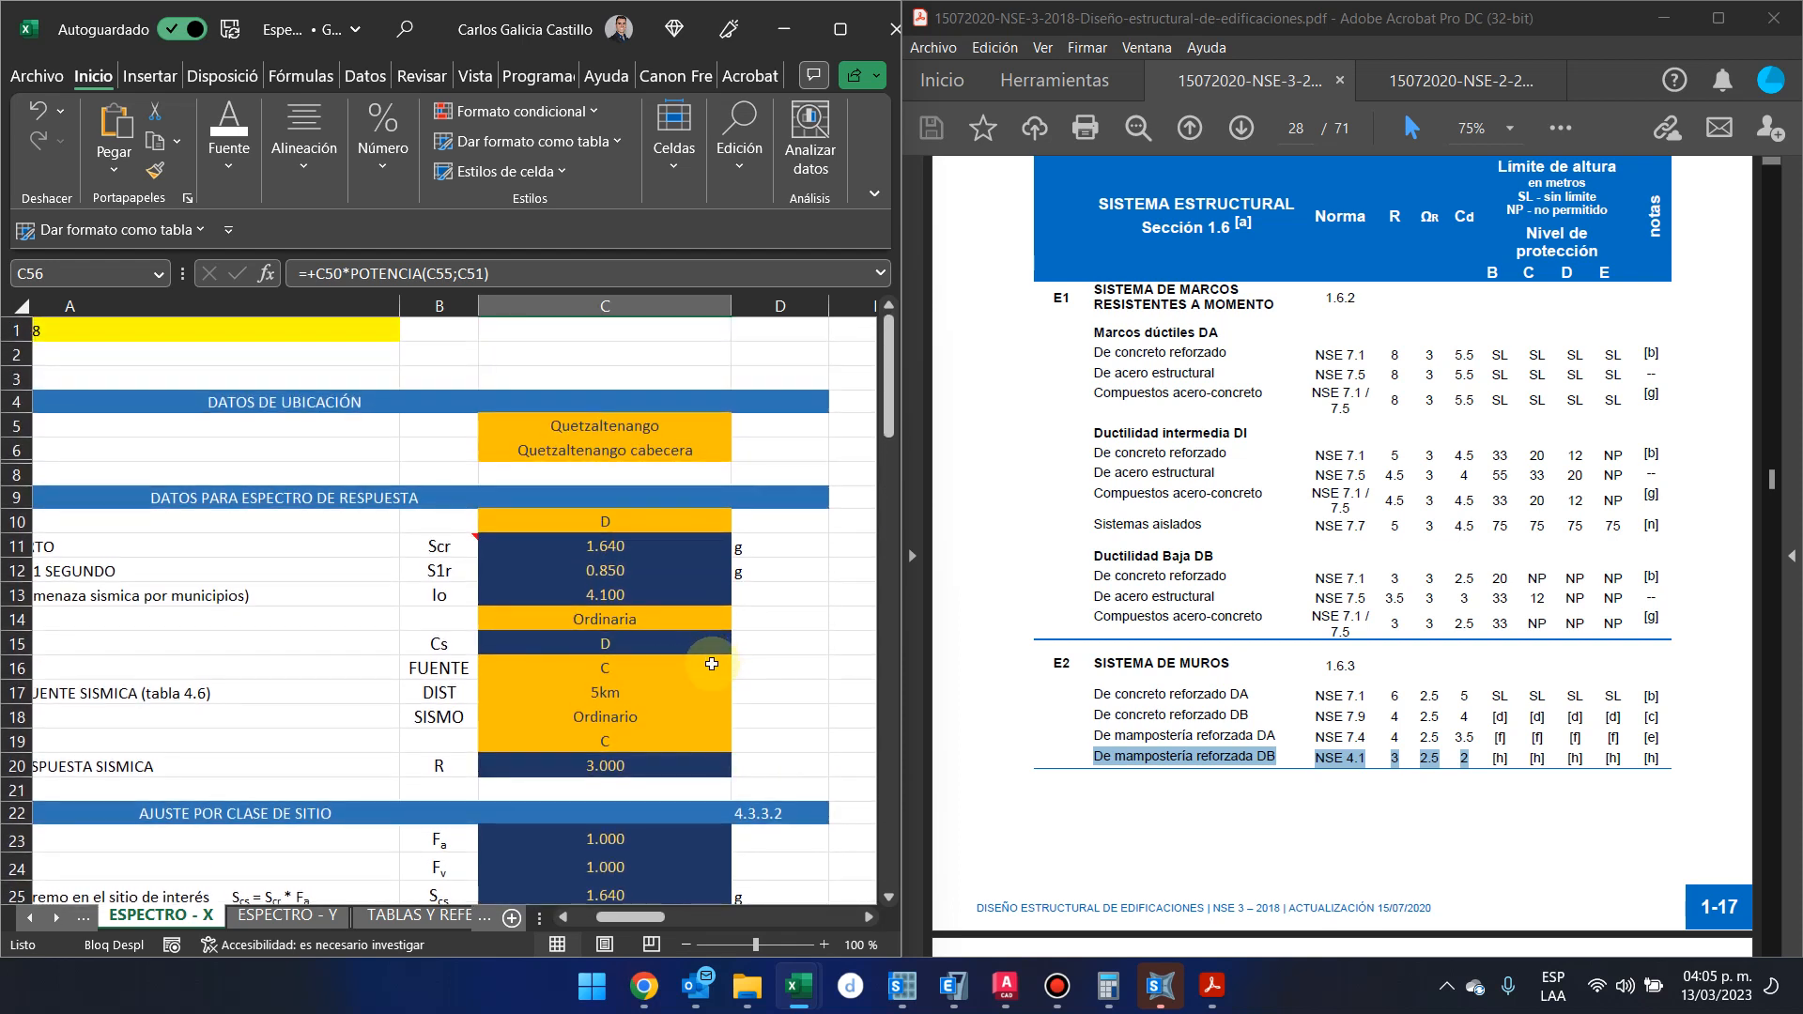
scroll(714, 664, "left", 2)
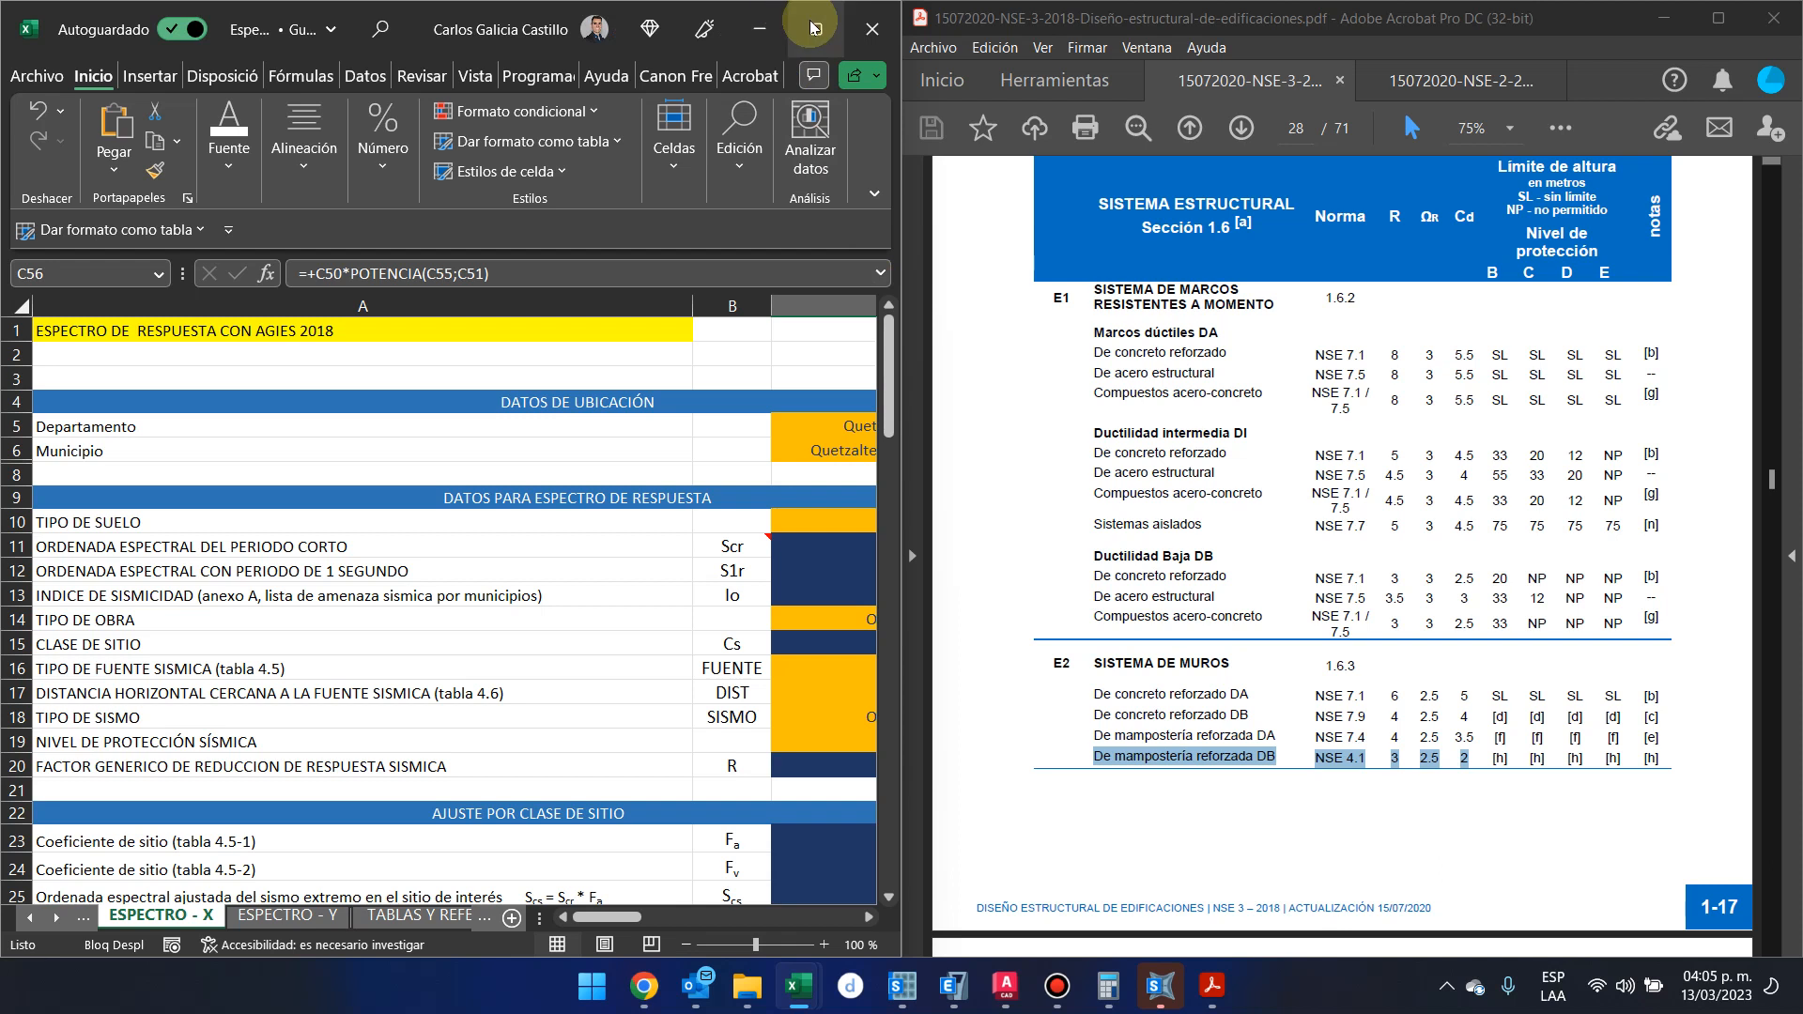
left_click(840, 29)
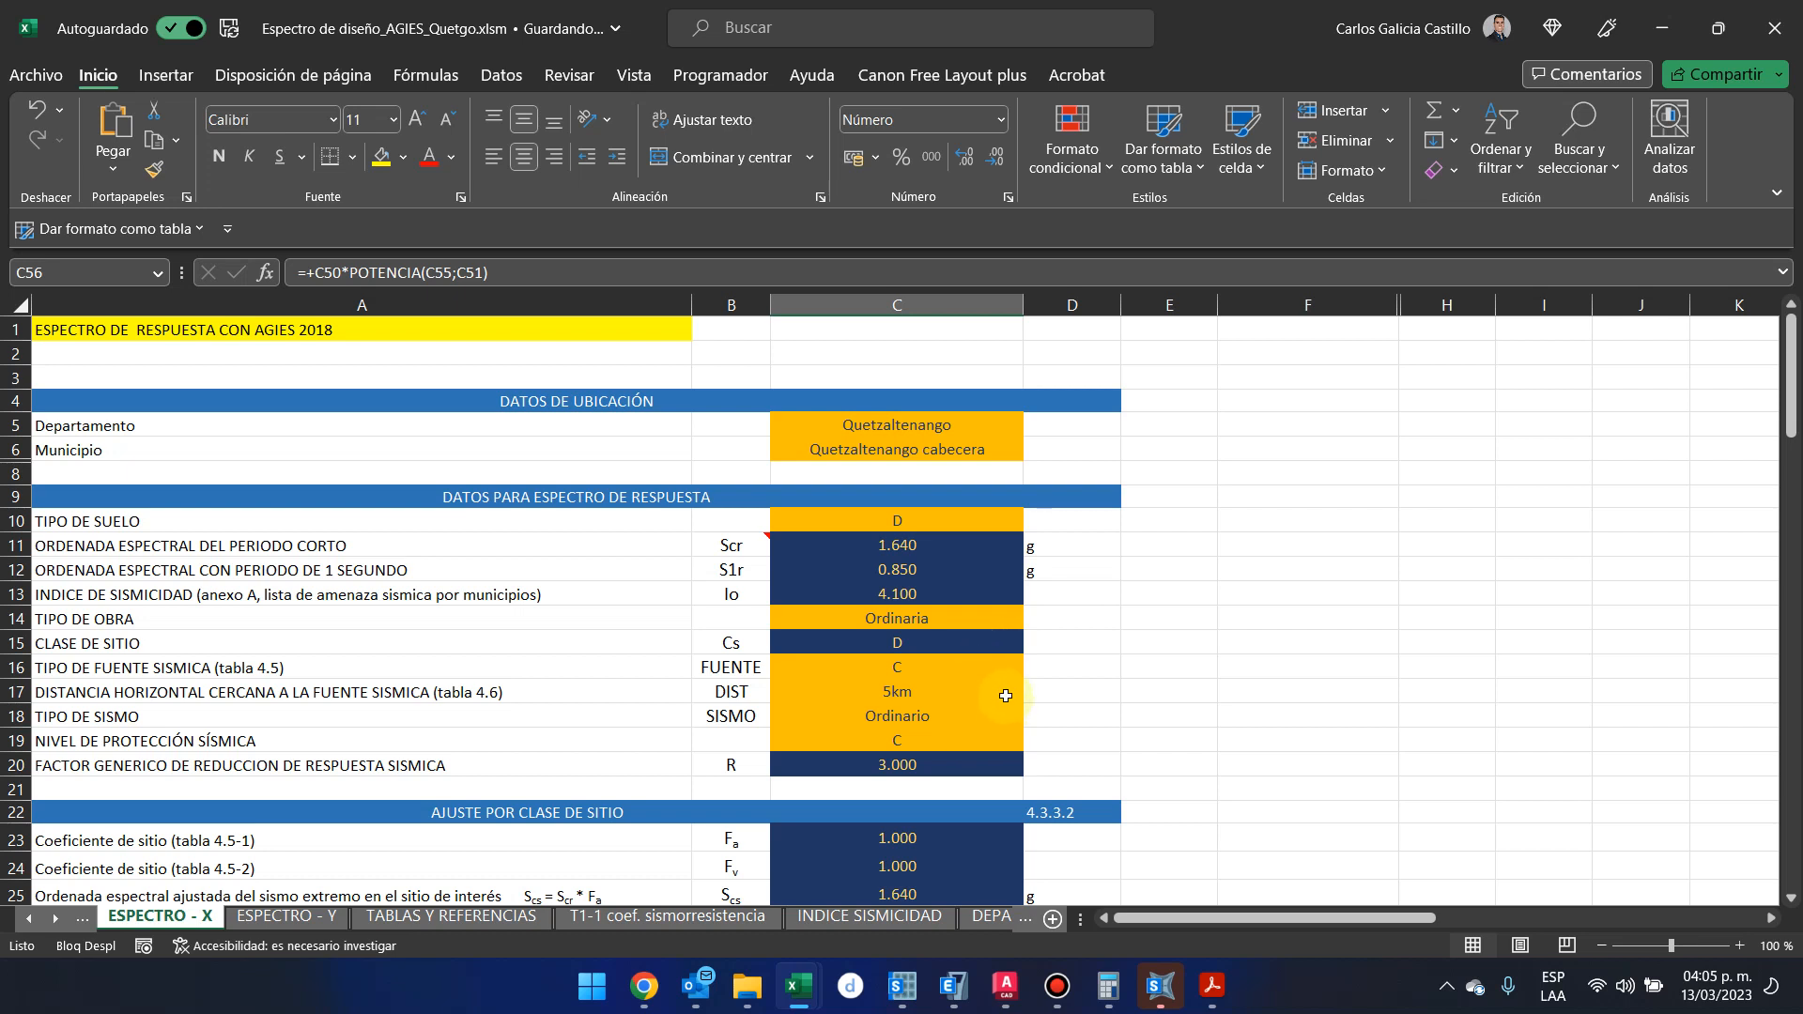
left_click(1021, 739)
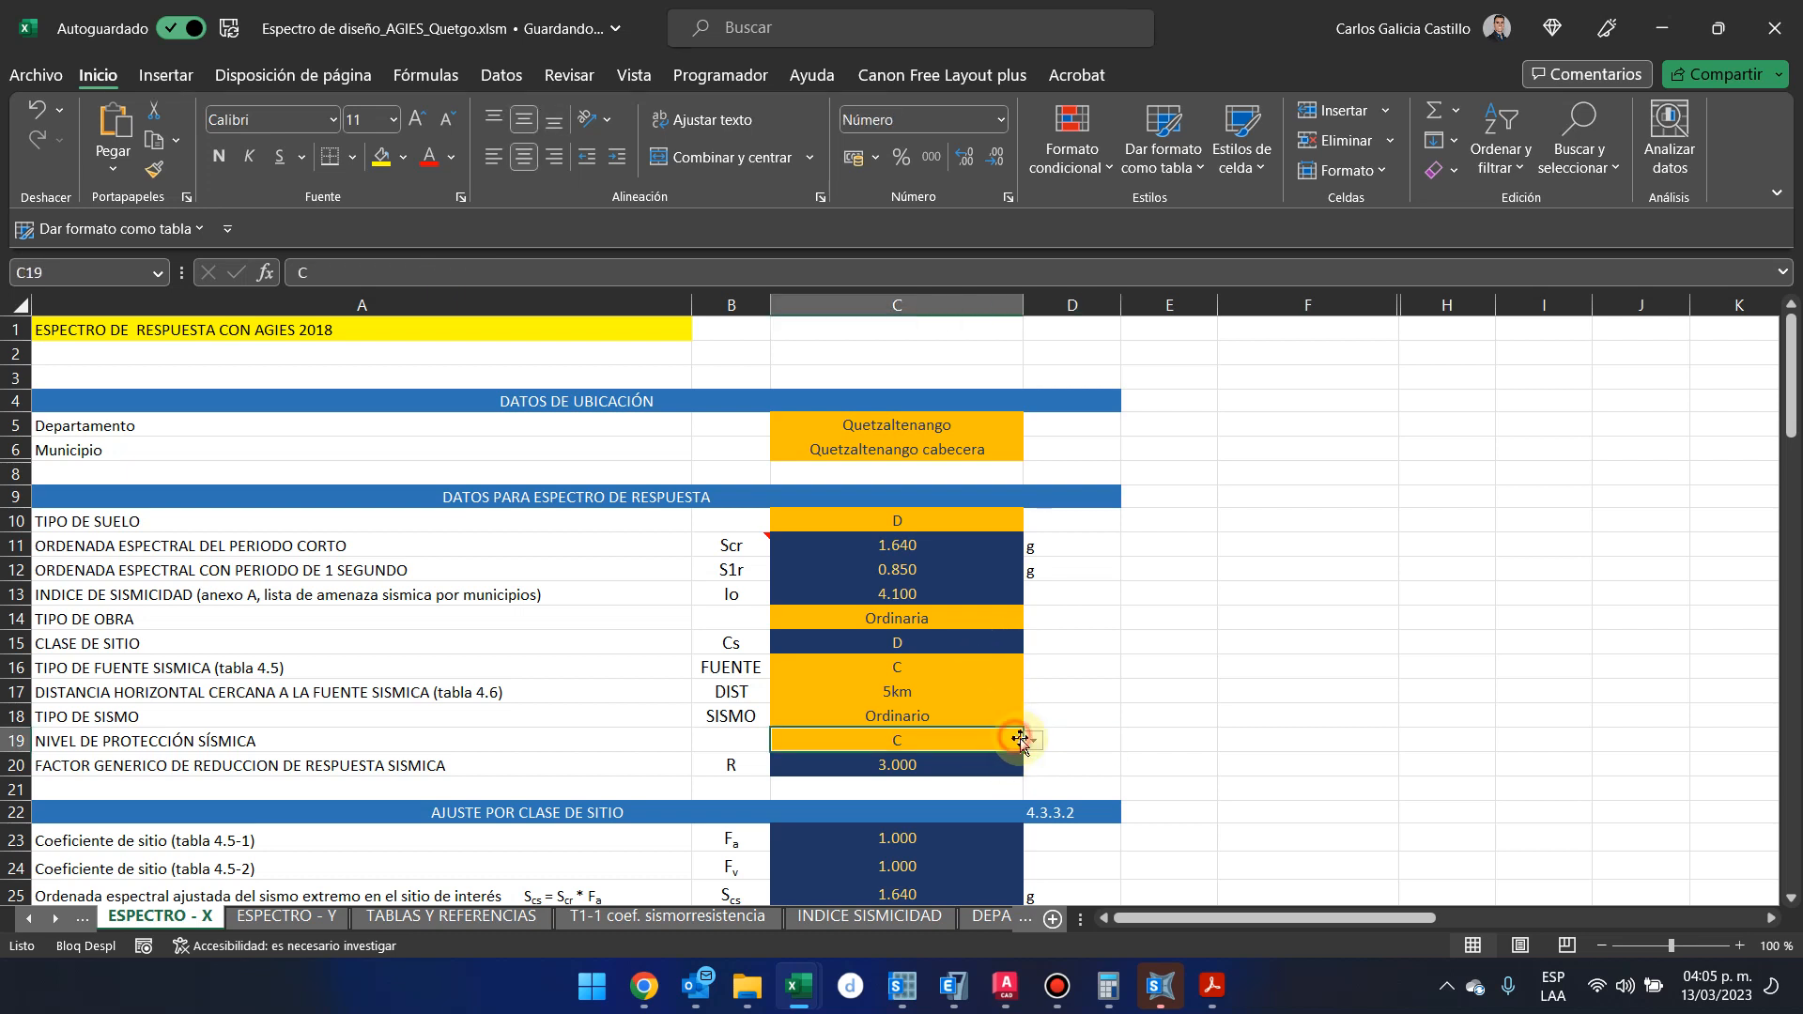
left_click(1032, 741)
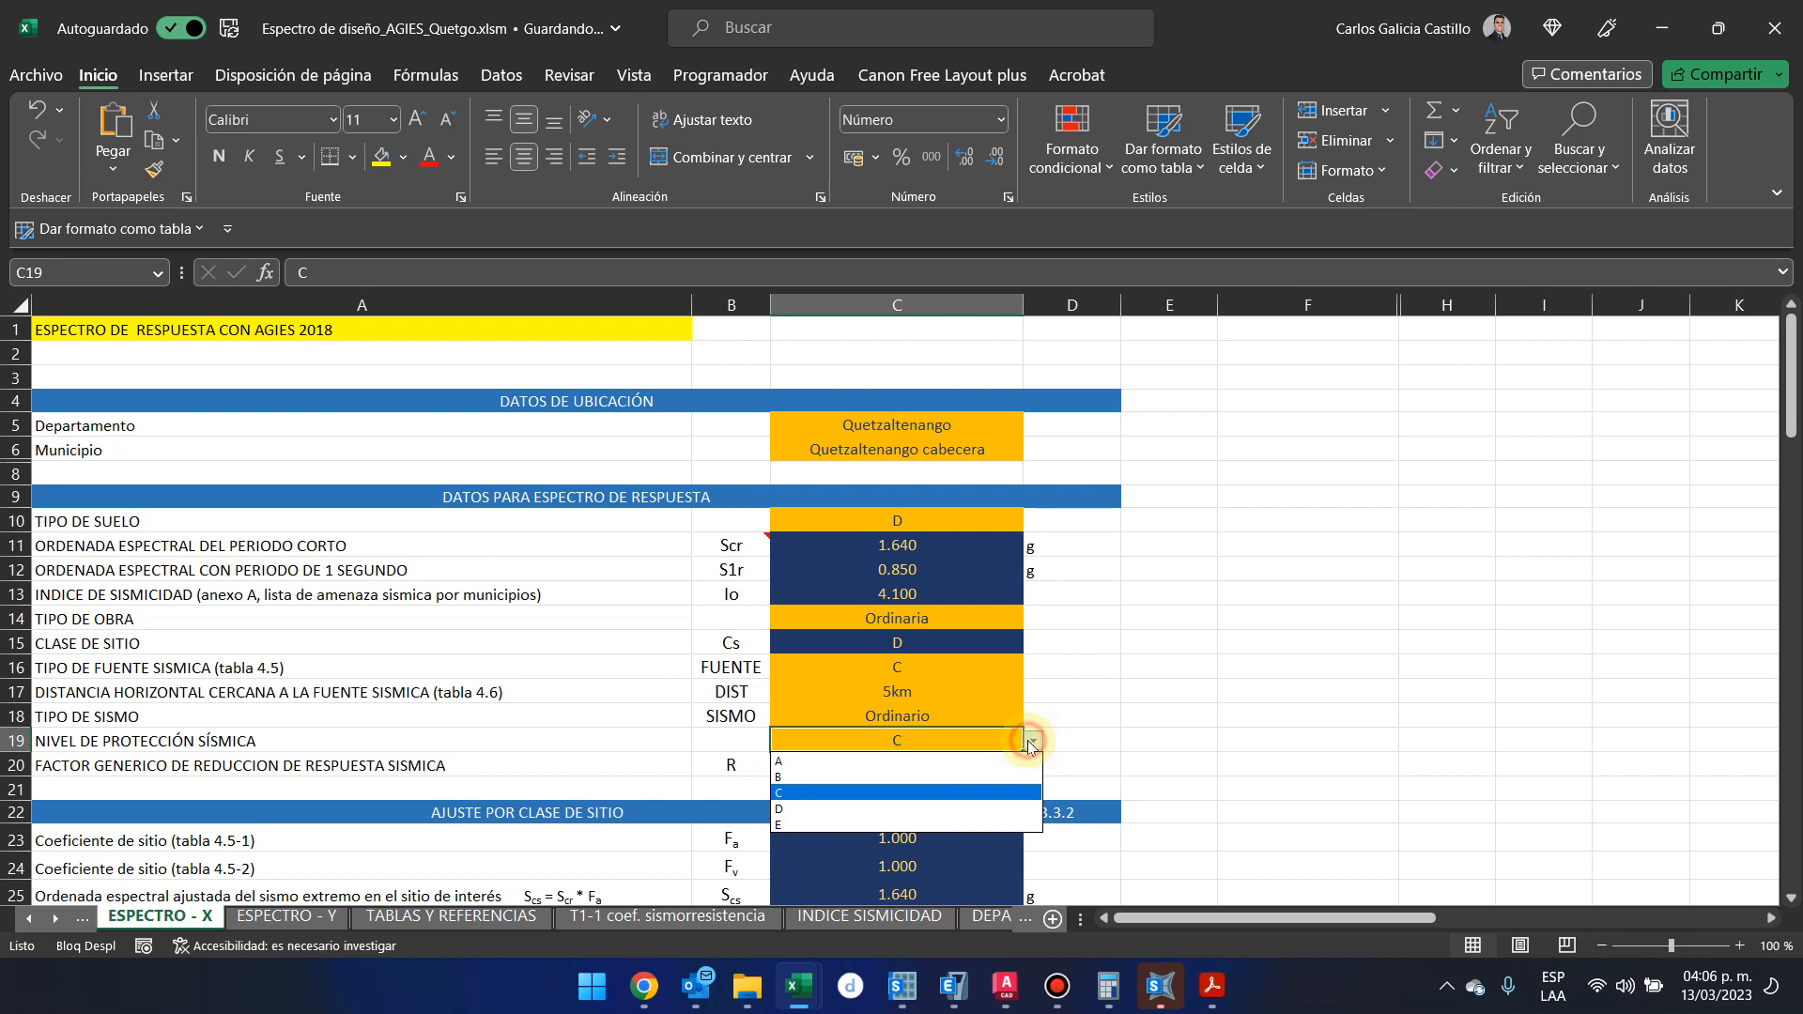
left_click(984, 800)
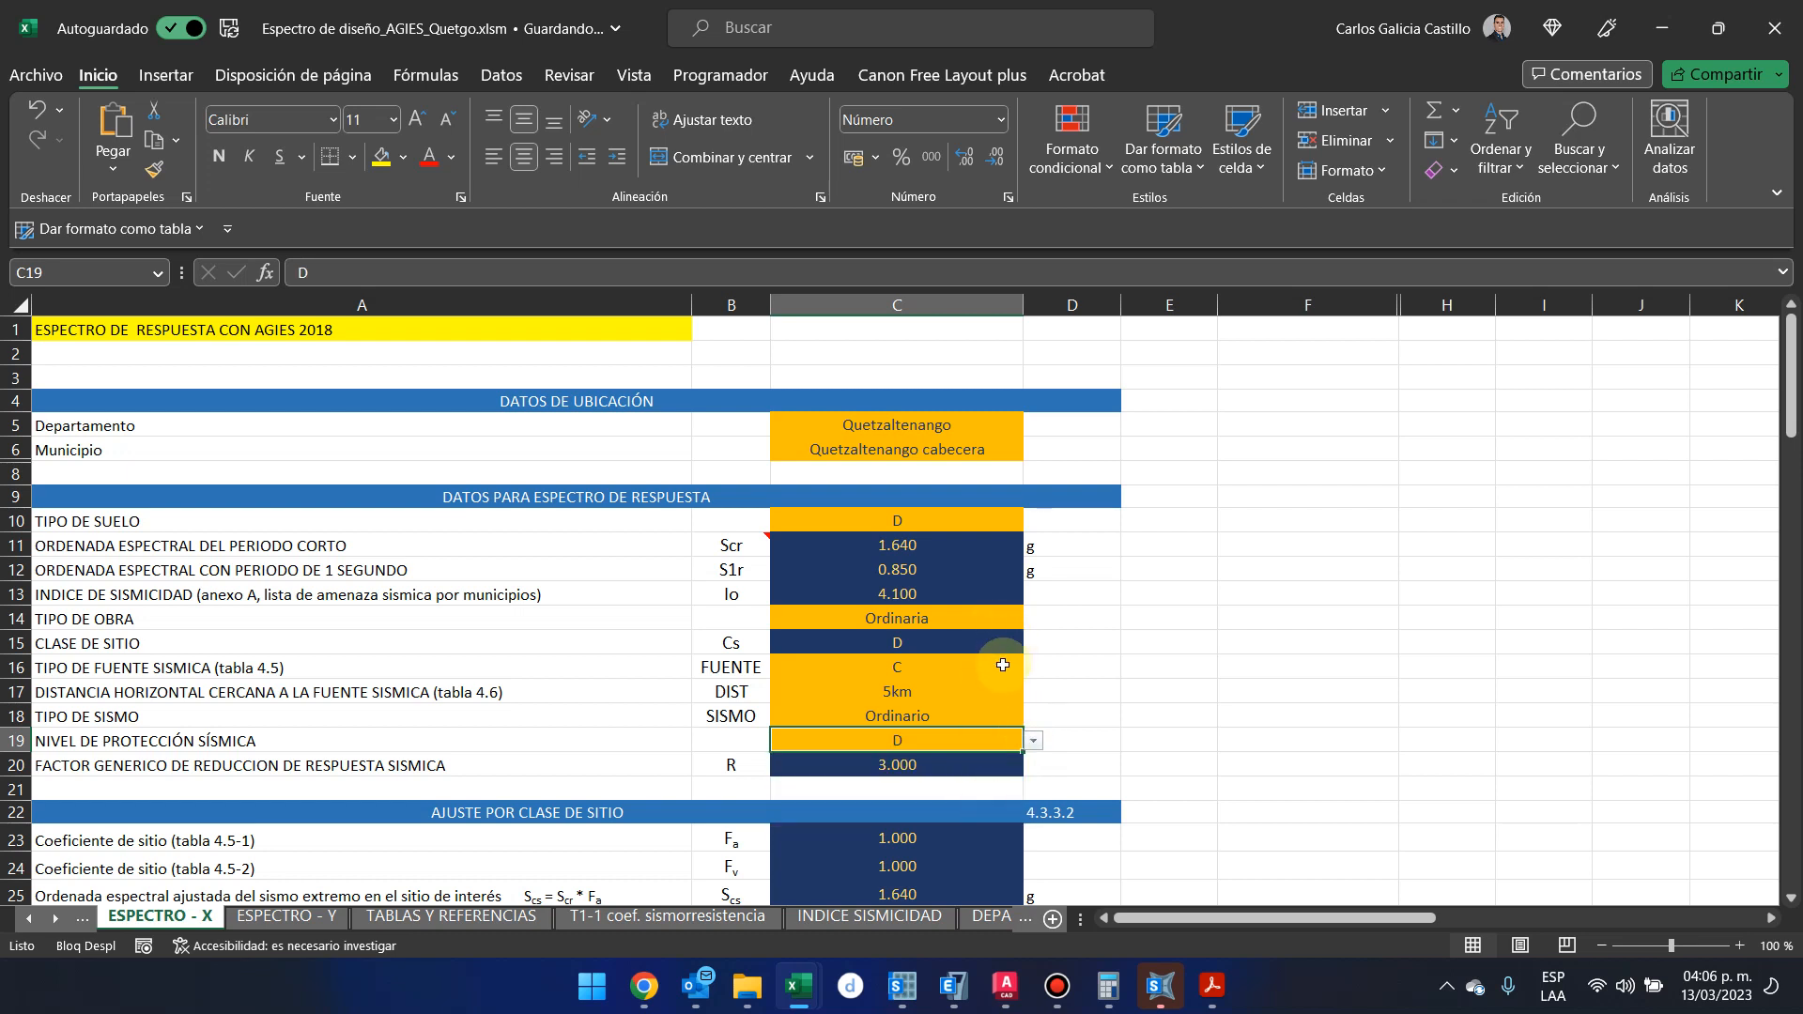
Hide row 17, which holds the horizontal distance to the nearest seismic source
left_click_drag(389, 677, 1007, 688)
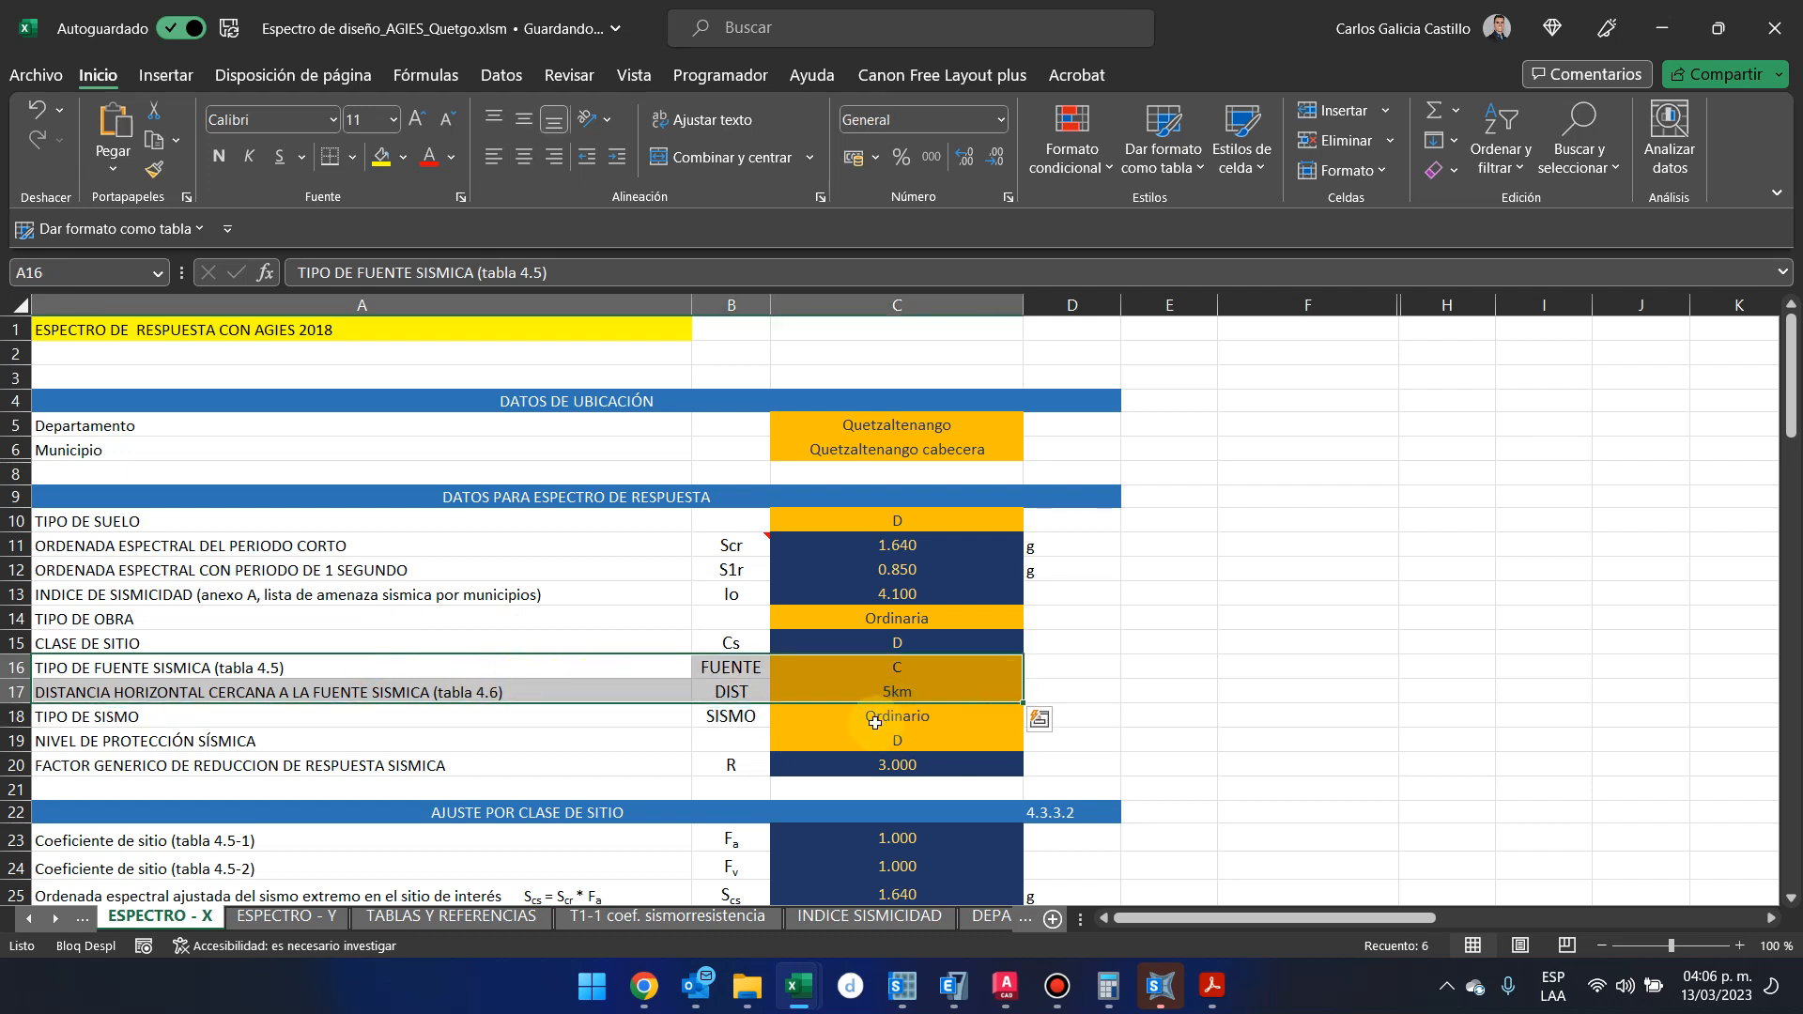
right_click(17, 695)
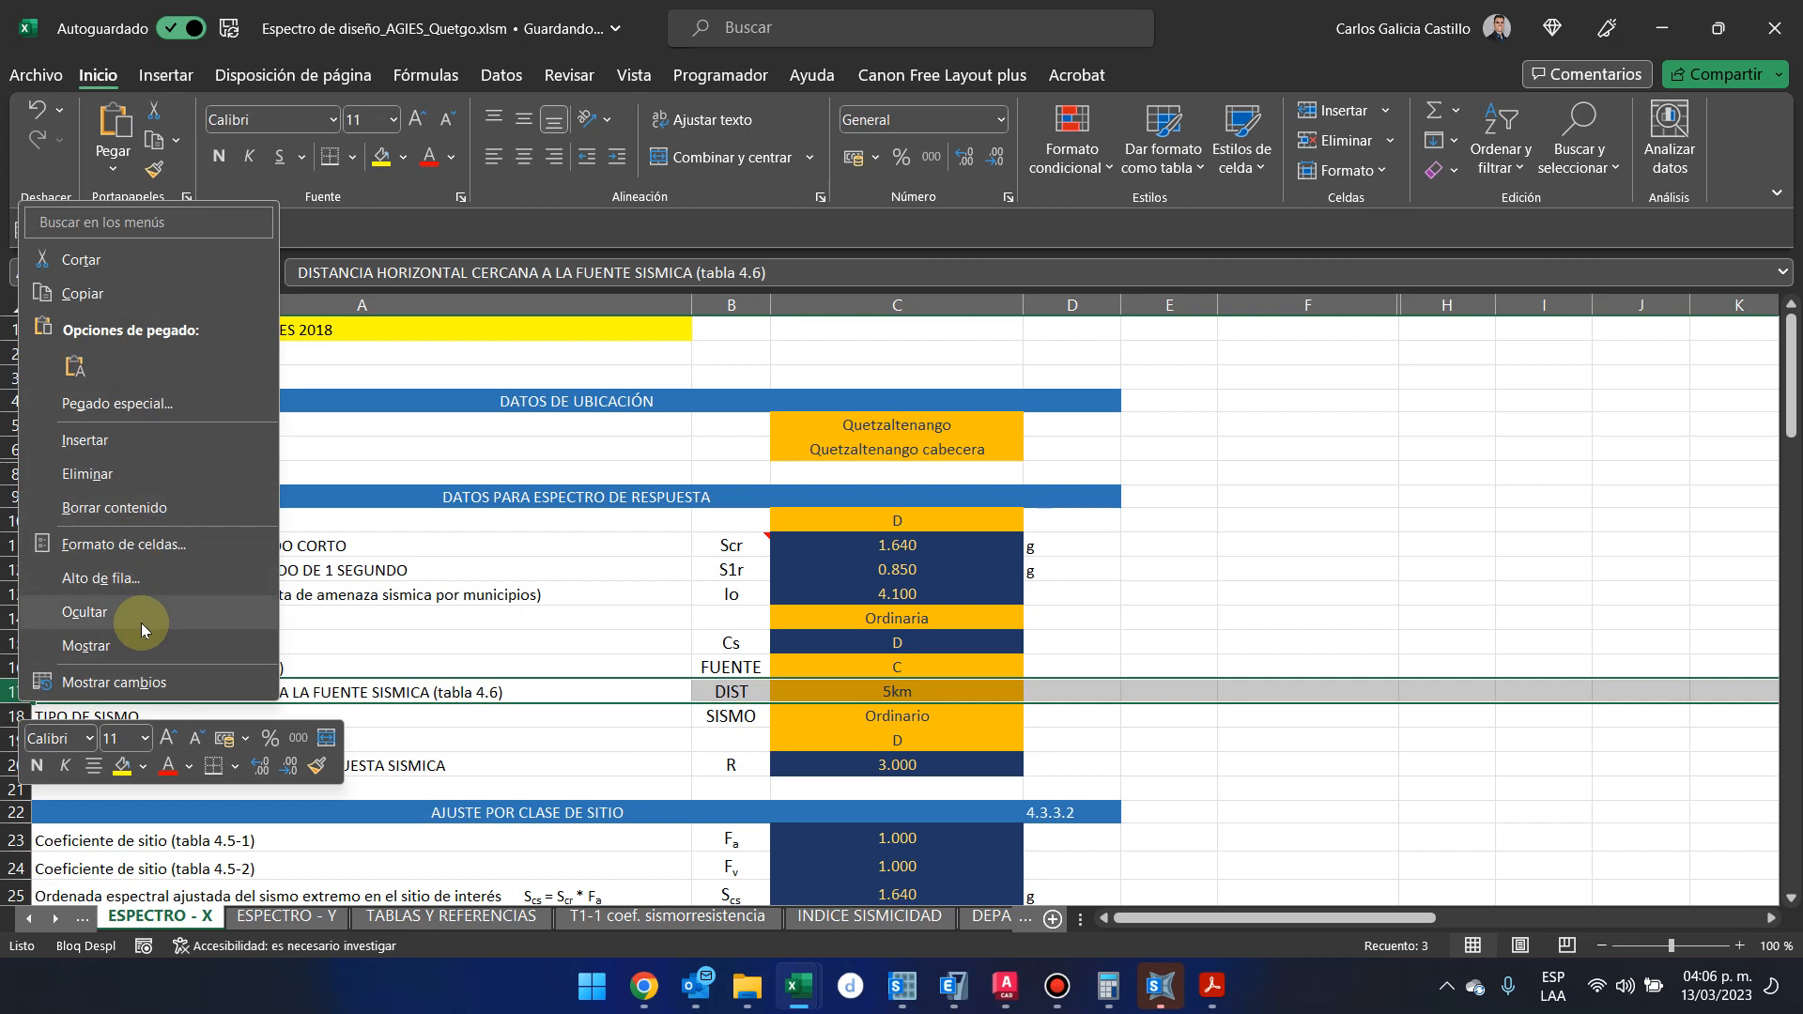
left_click(85, 612)
left_click(861, 731)
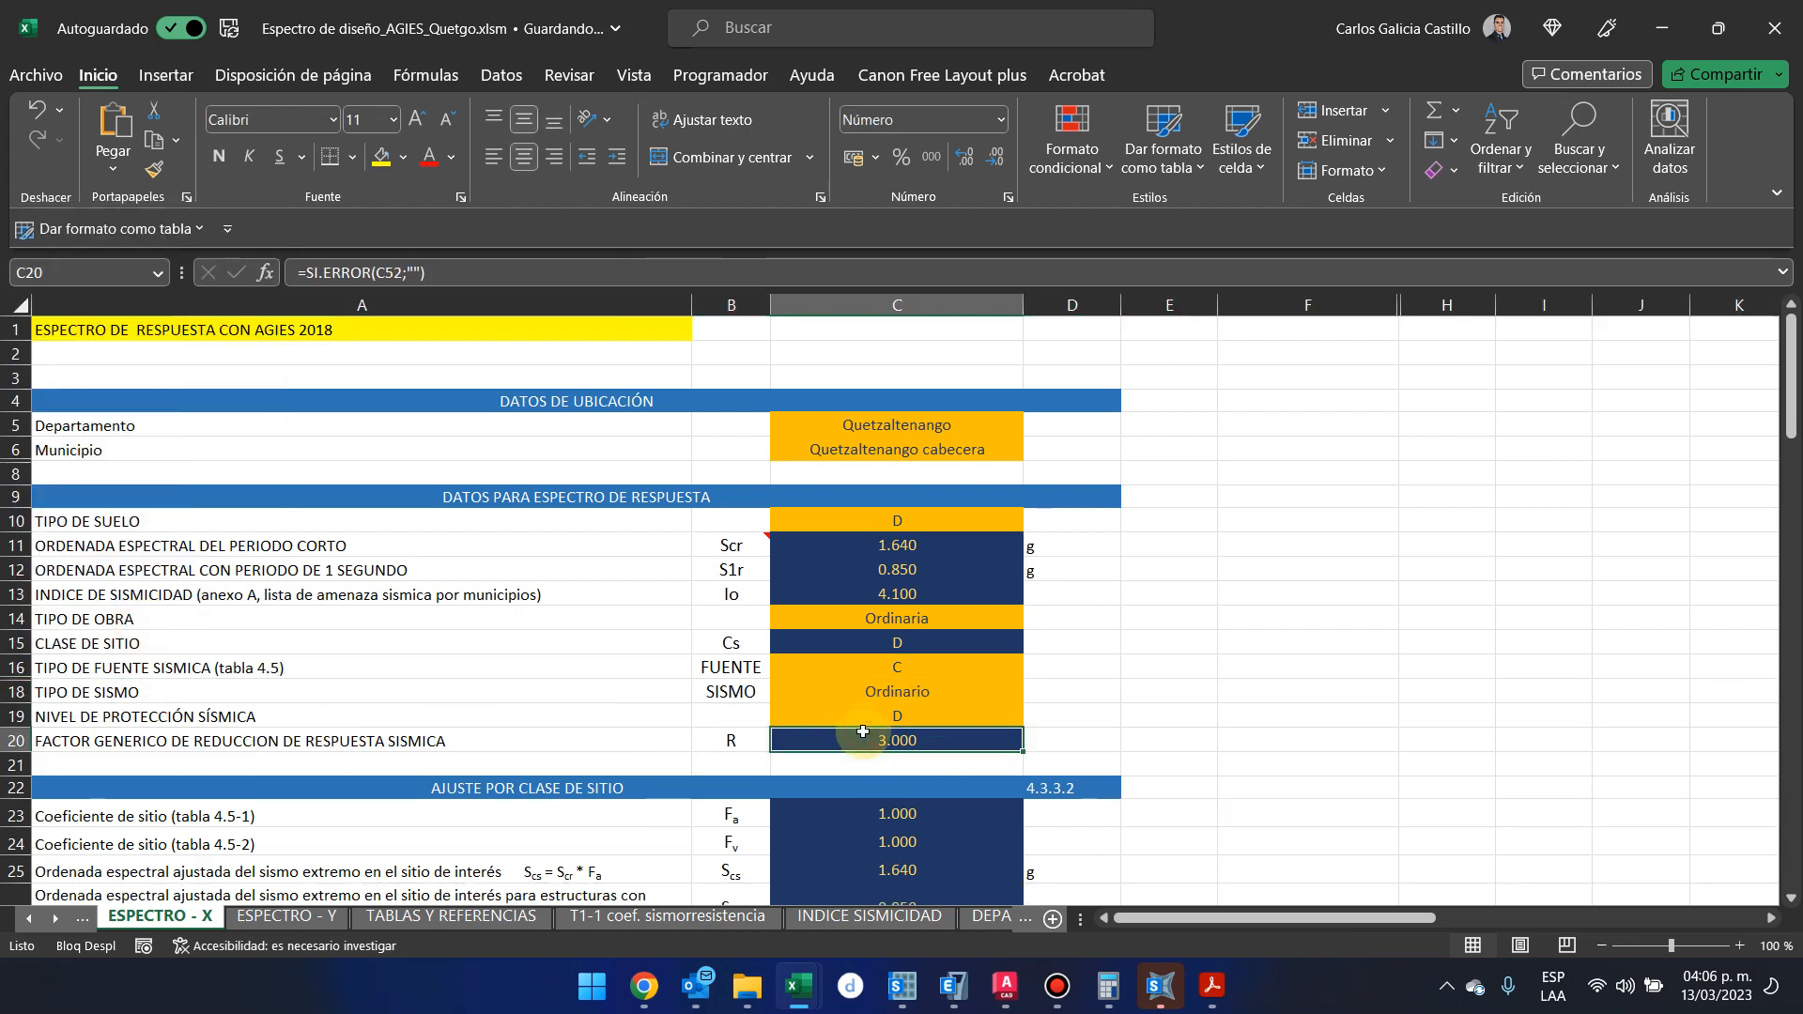
Examine the site adjustments, the calibrated spectrum parameters and the Cs = S(T) / R table for the base shear coefficient
scroll(862, 732, "down", 13)
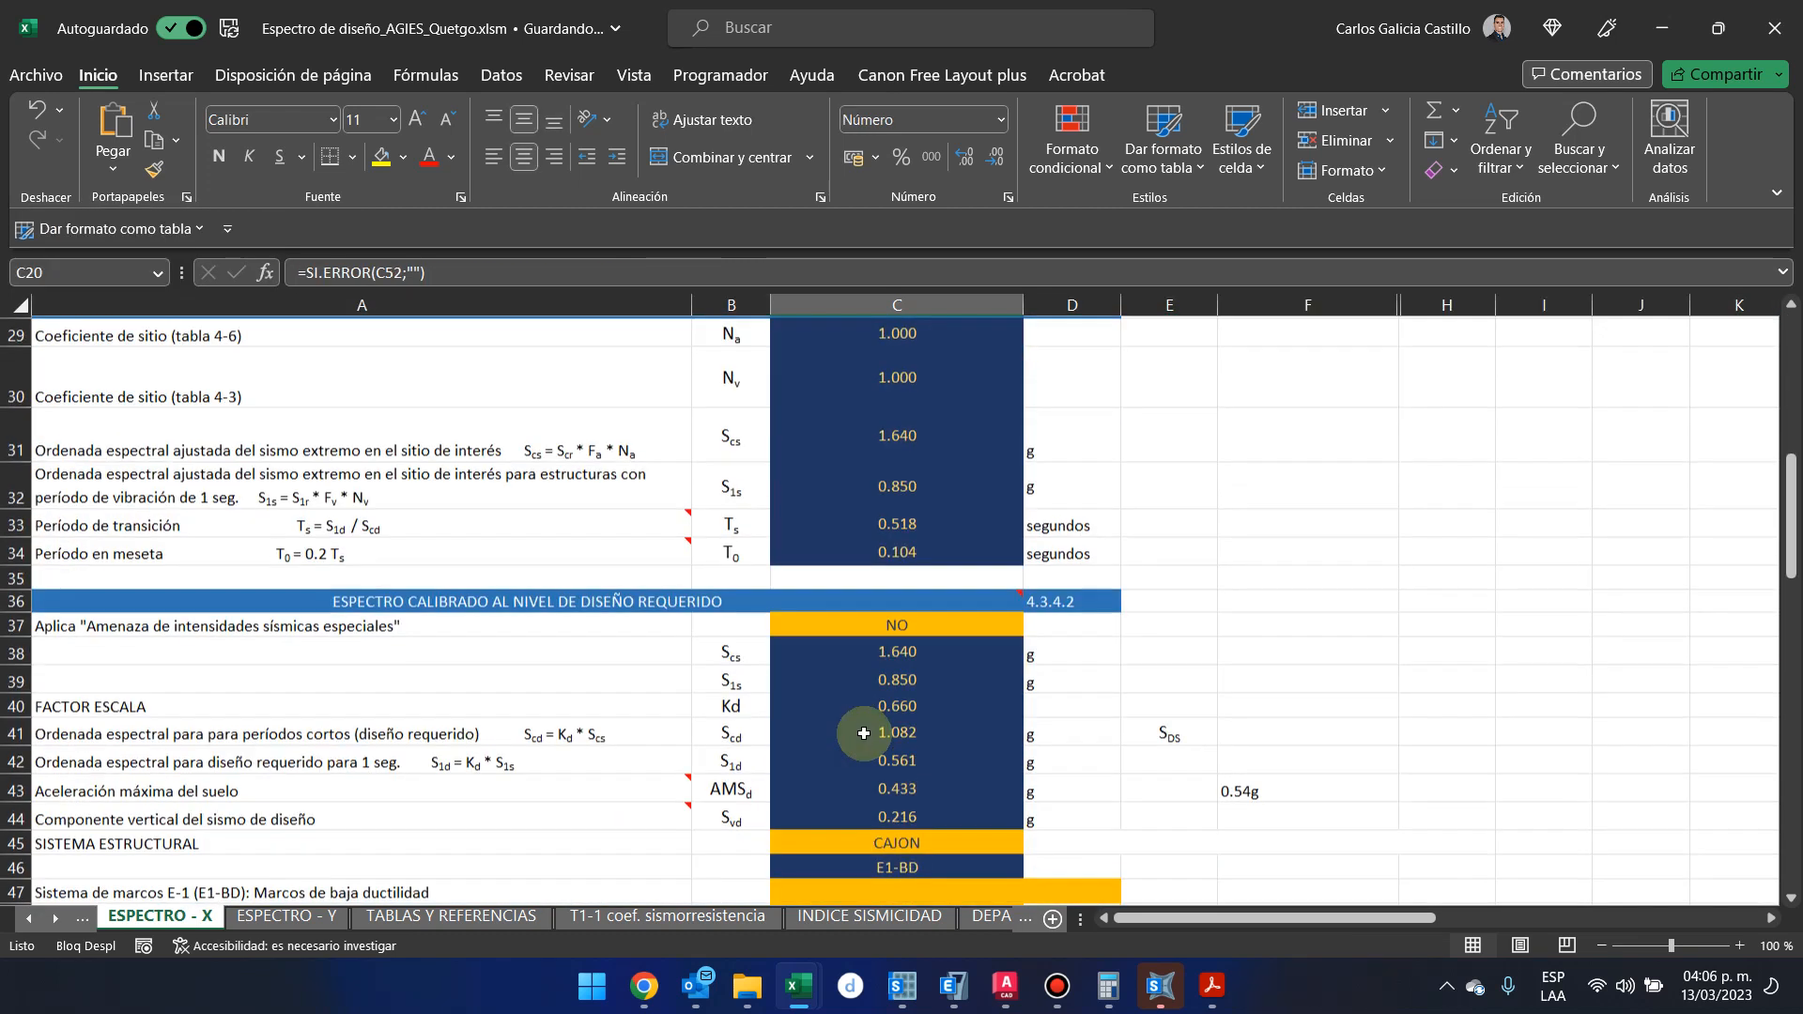
scroll(864, 733, "down", 3)
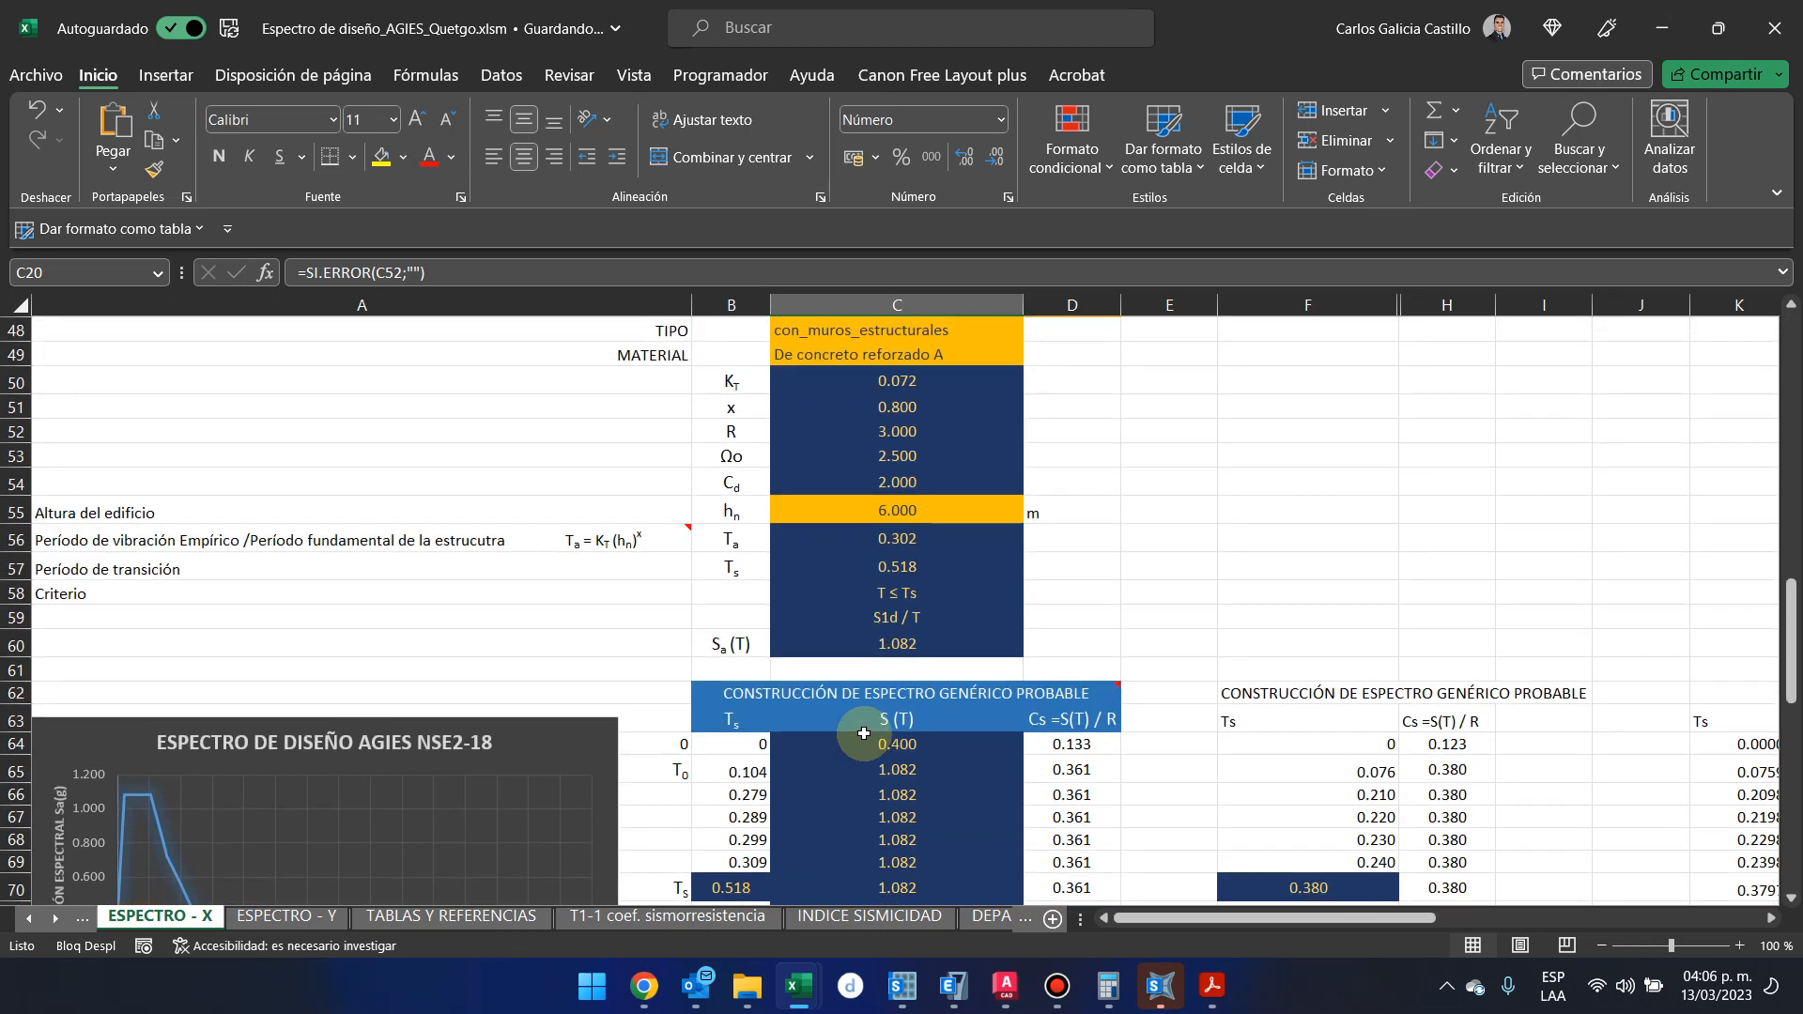
scroll(864, 733, "up", 5)
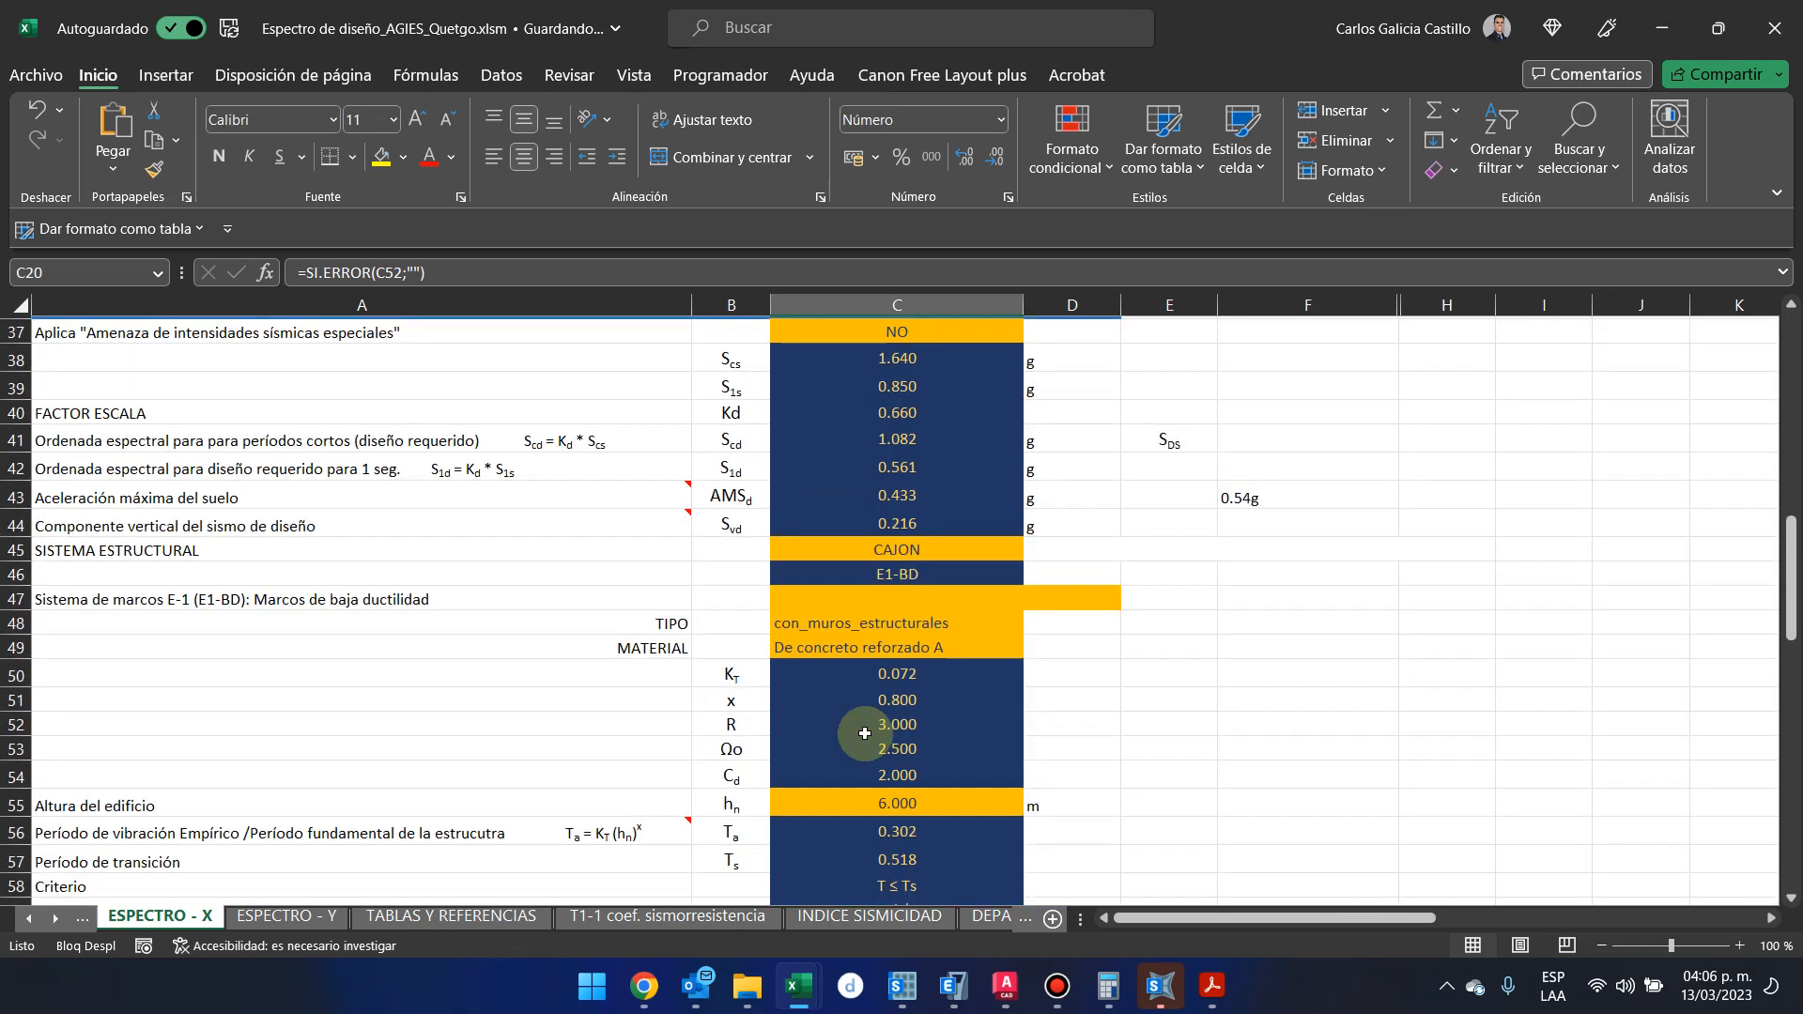
scroll(864, 732, "up", 1)
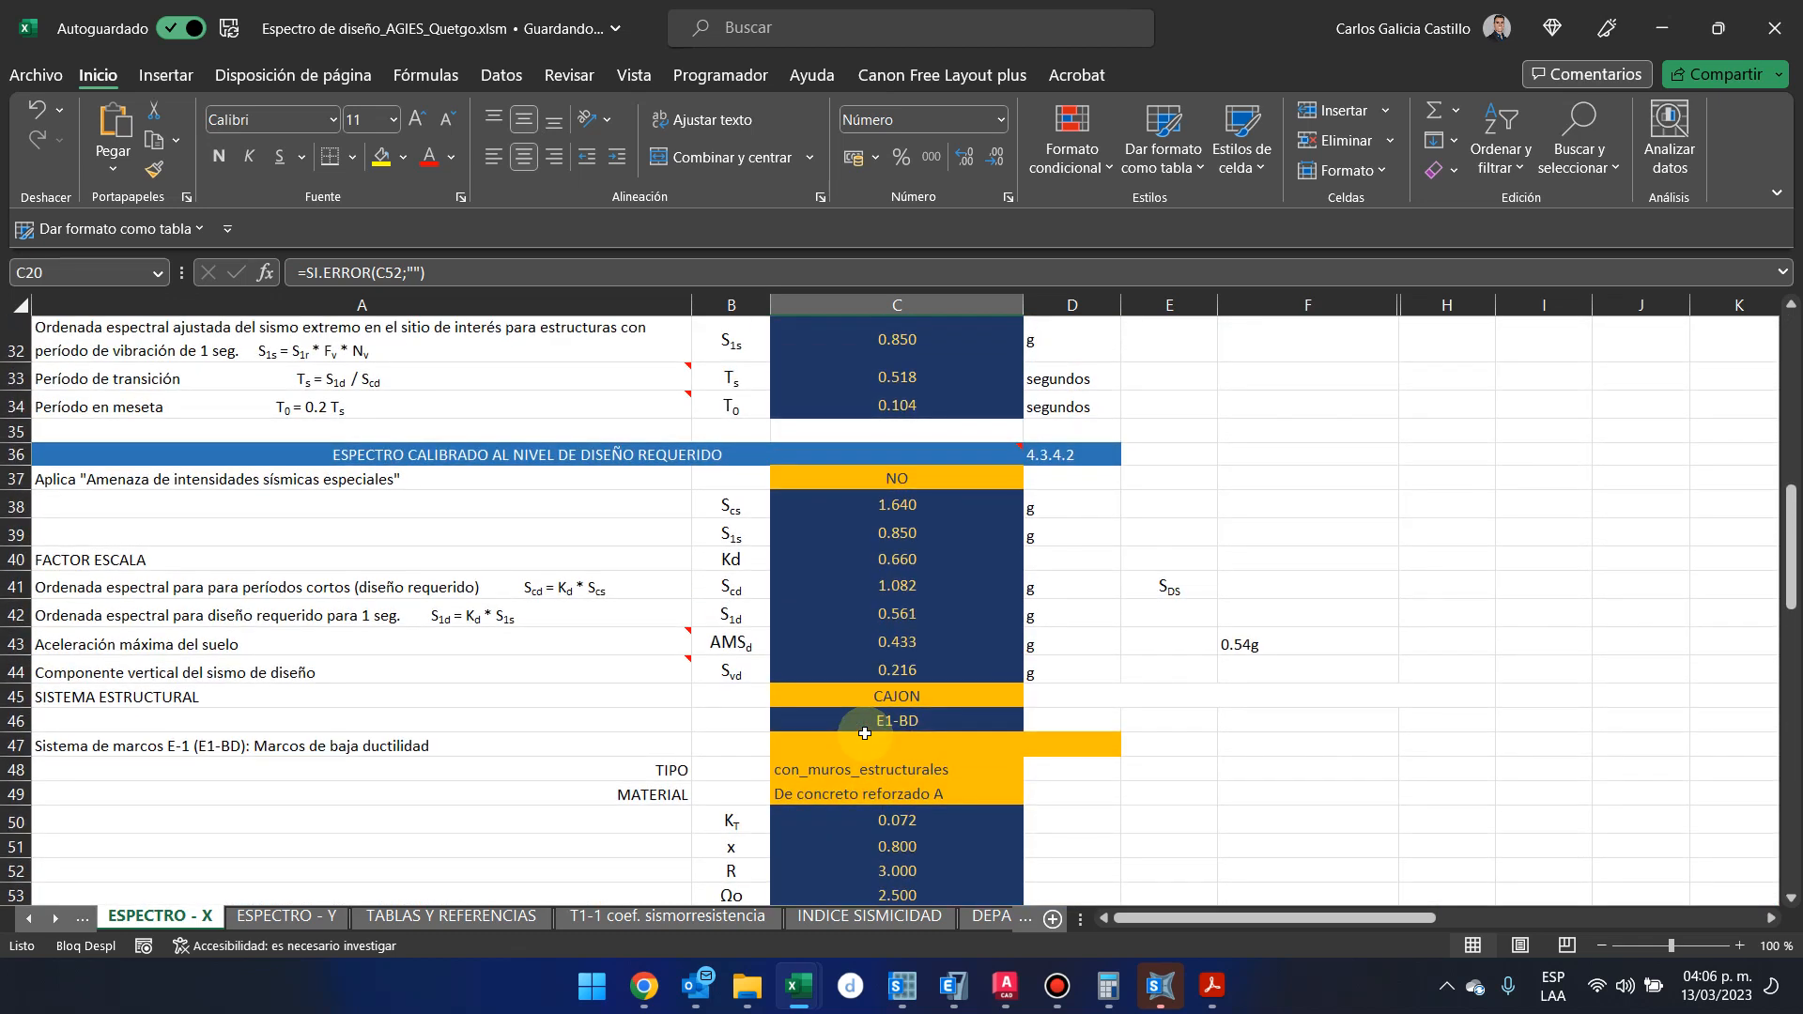
scroll(864, 732, "up", 1)
scroll(867, 732, "up", 4)
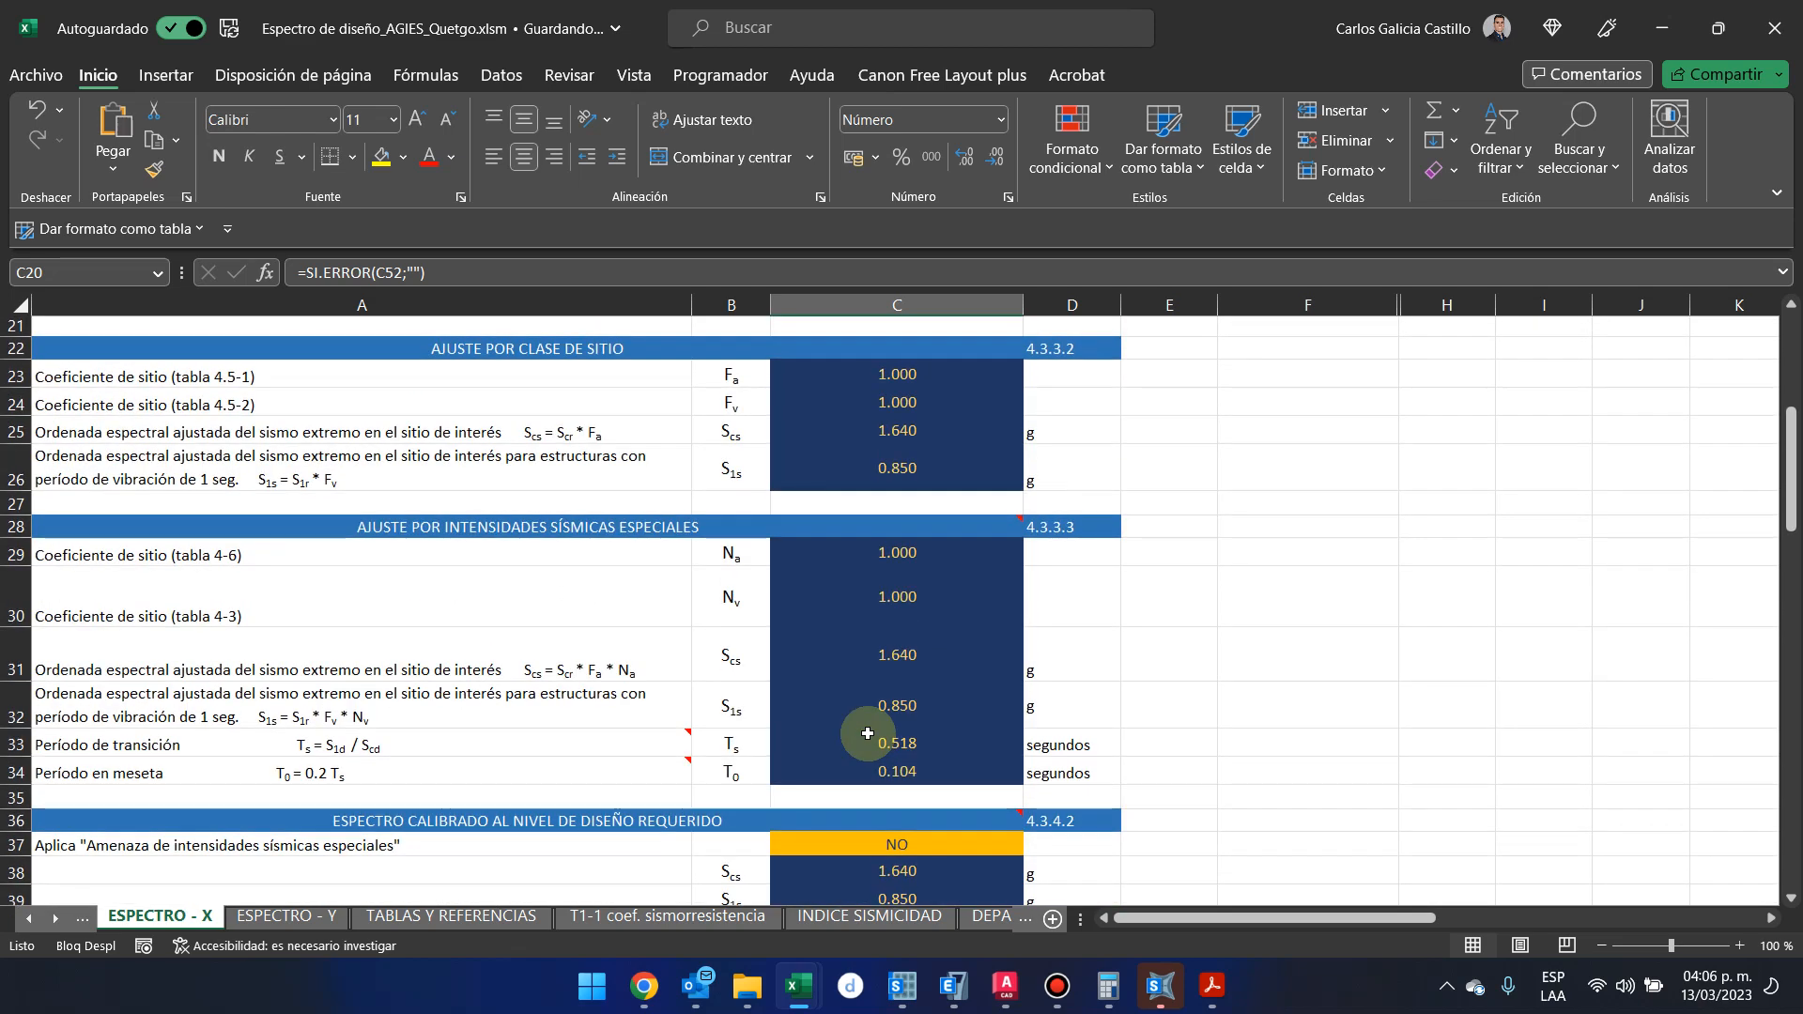
scroll(867, 732, "down", 3)
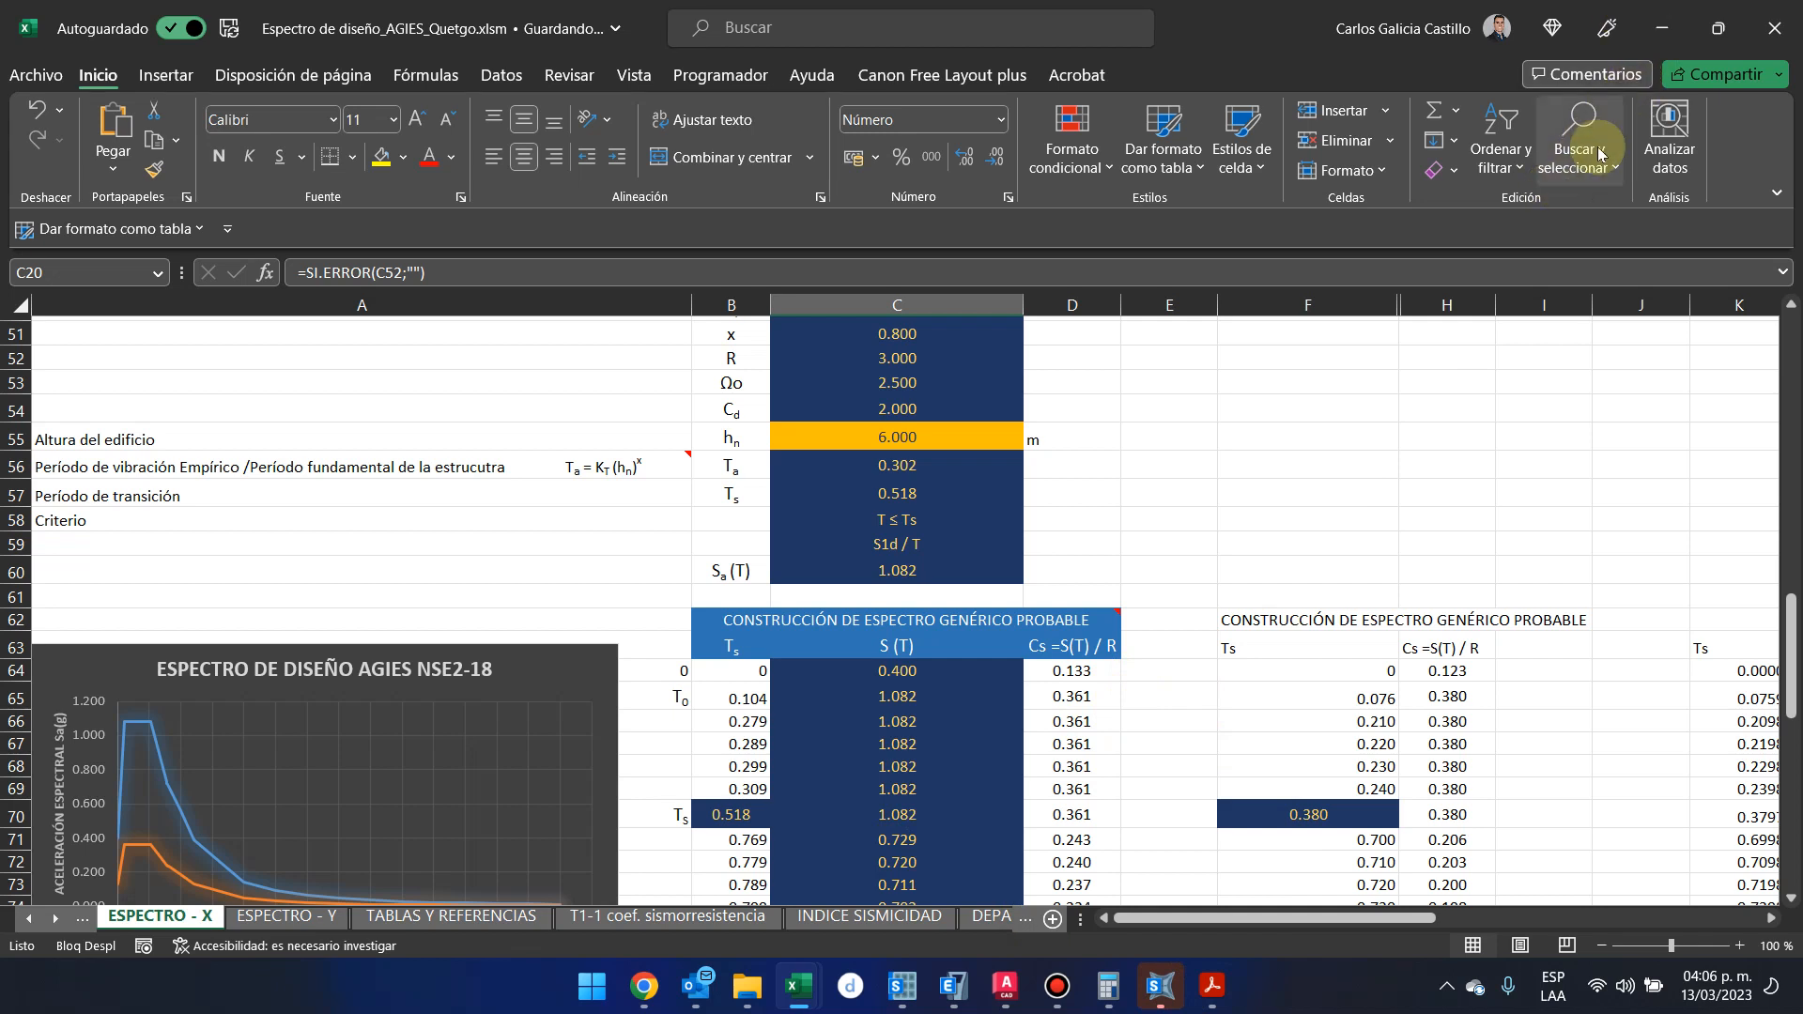
Switch to ETABS and set the Base Shear Coefficient, C of the user-defined seismic load pattern to 0.361
left_click(1662, 28)
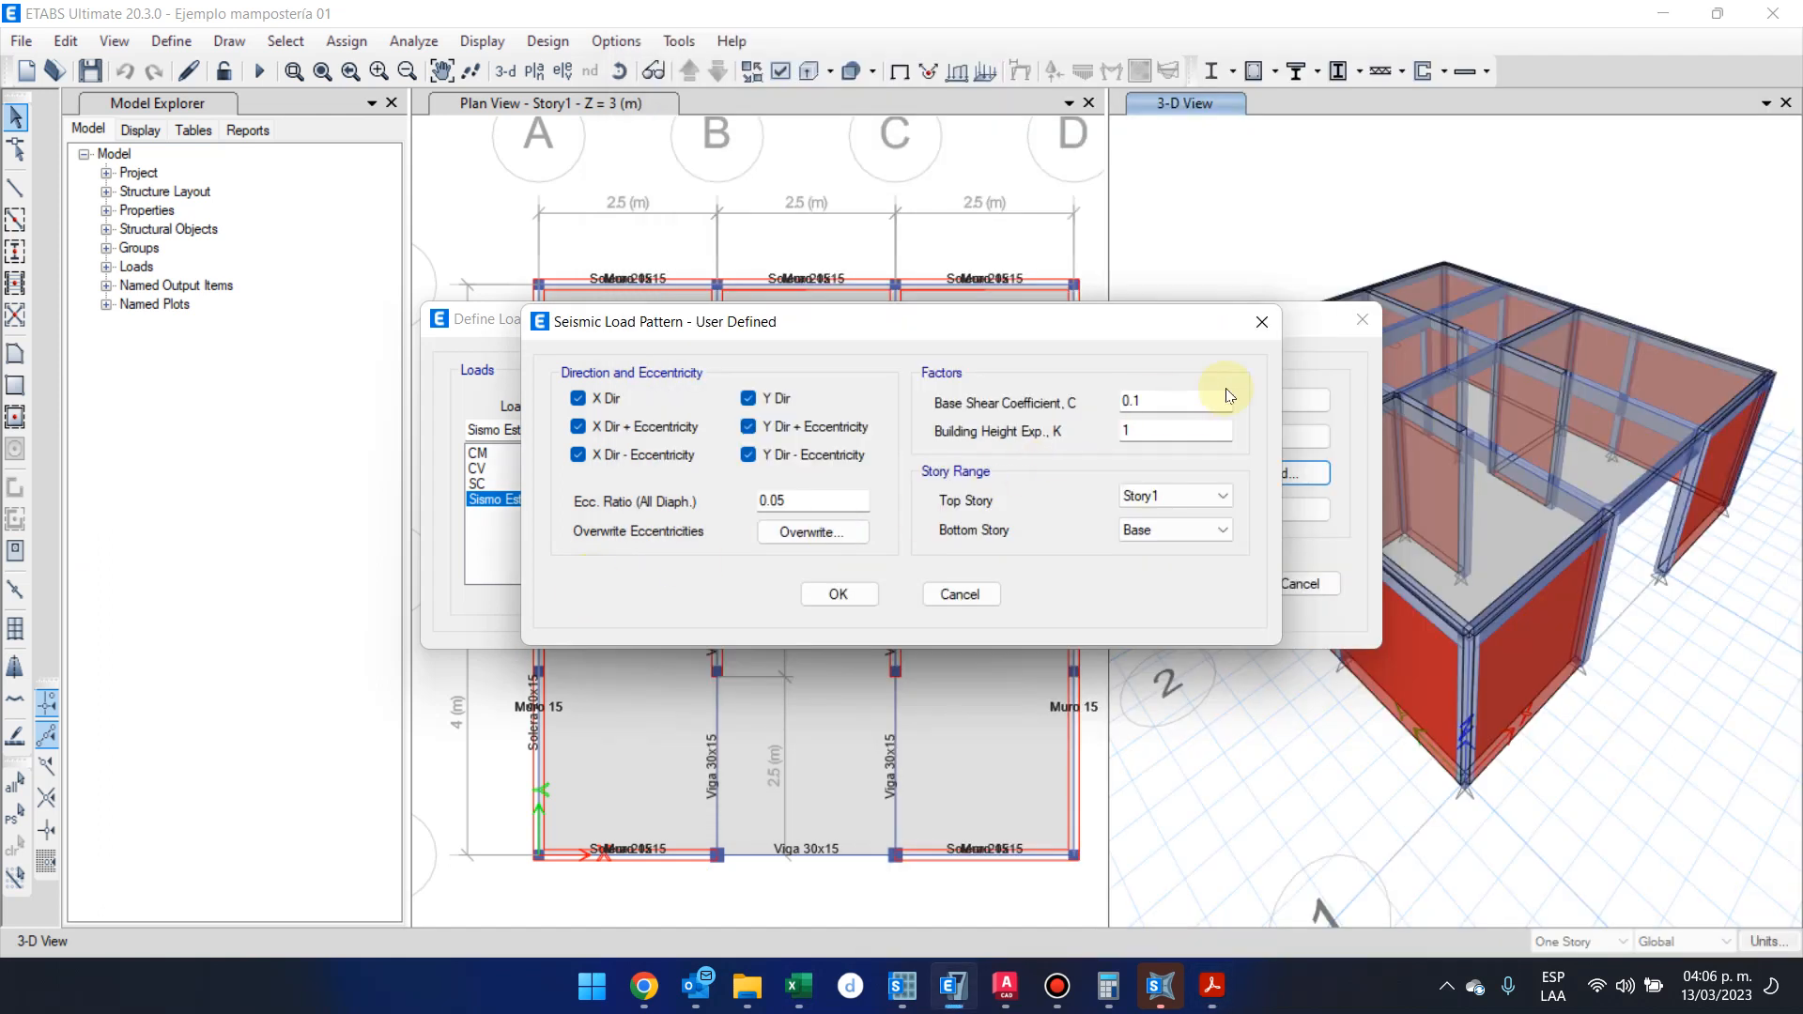
left_click(1198, 392)
key("BackSpace")
type("361")
Check the Kd scale factor in the spectrum workbook, then return to ETABS and set the Building Height Exp., K to 0.66
left_click(815, 988)
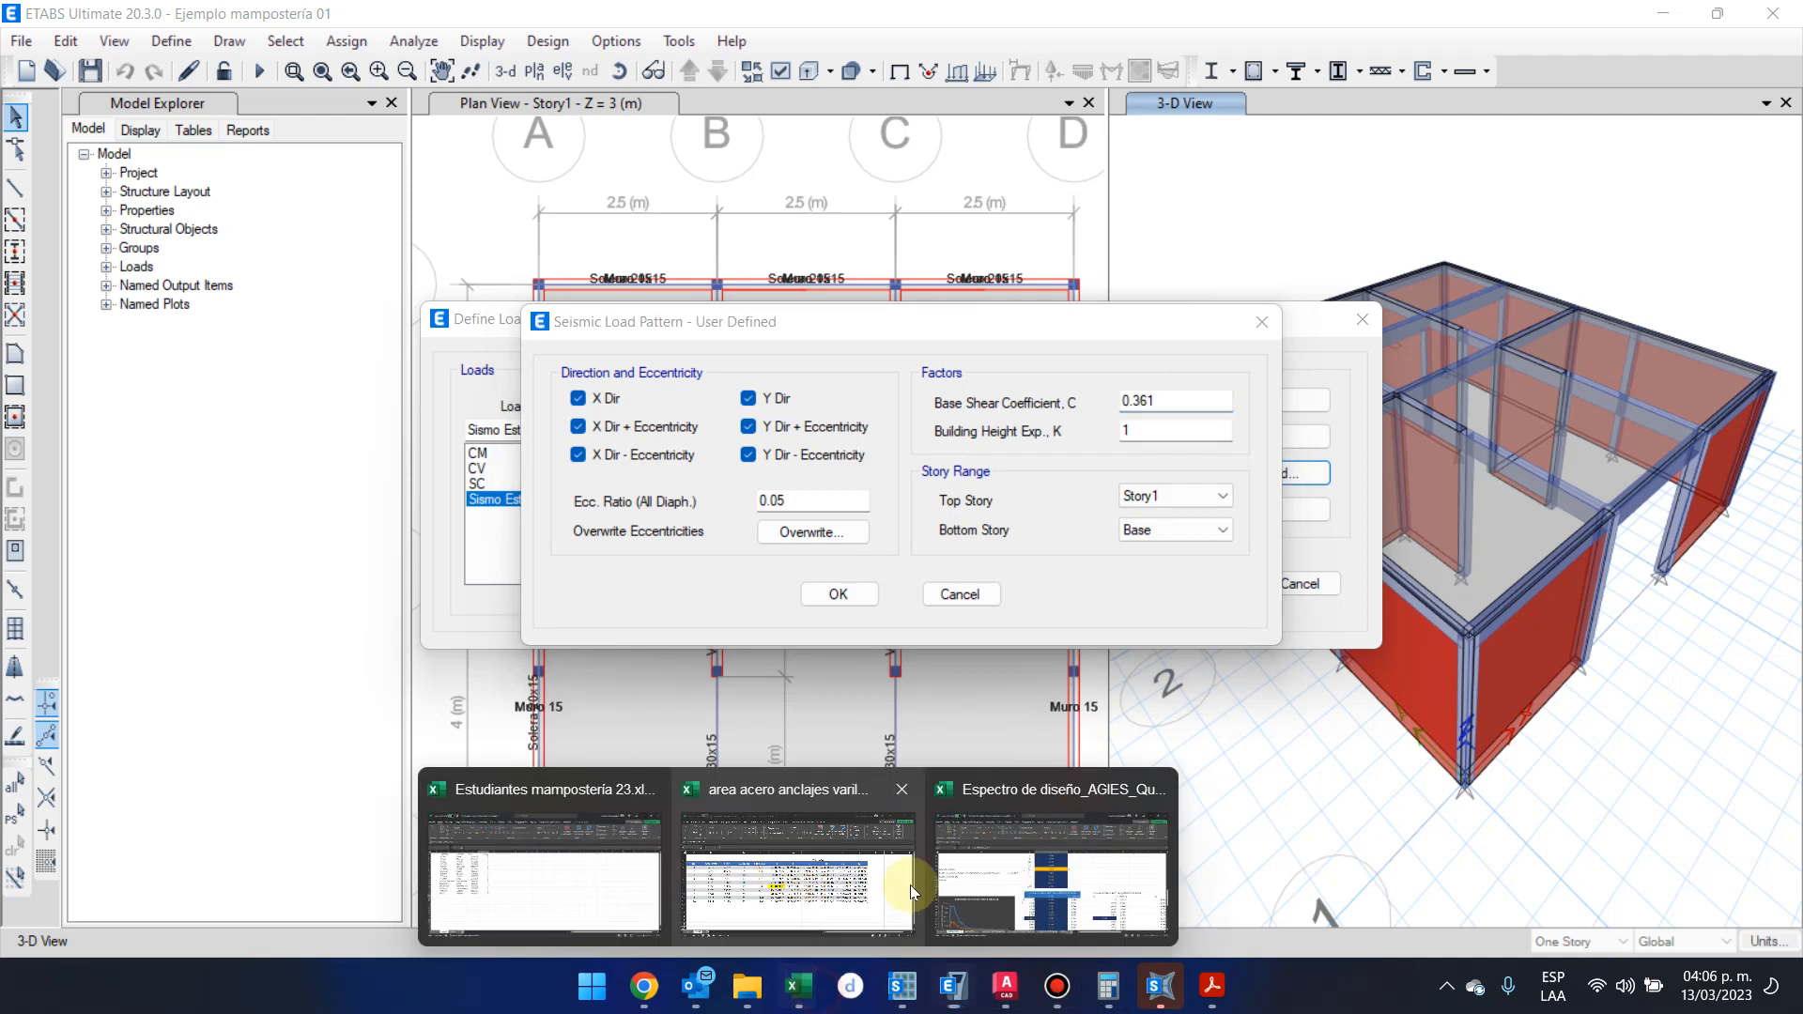
left_click(1005, 859)
scroll(835, 659, "up", 4)
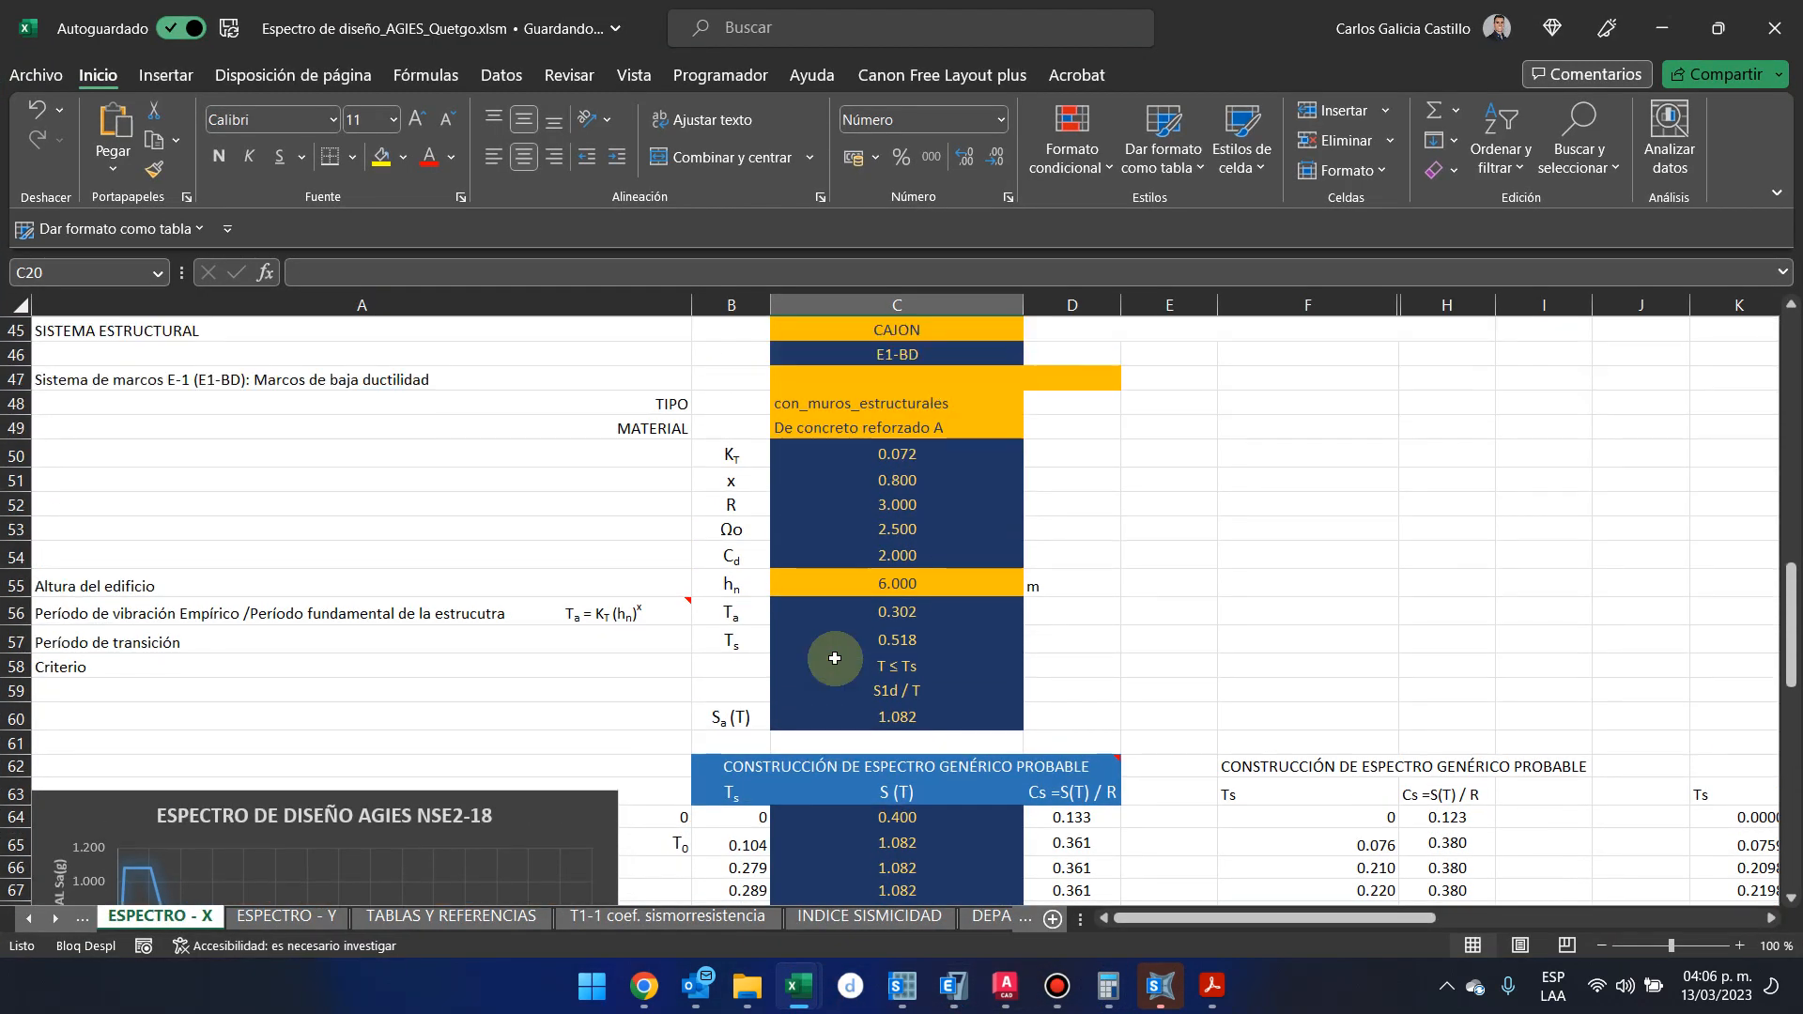
scroll(835, 659, "up", 1)
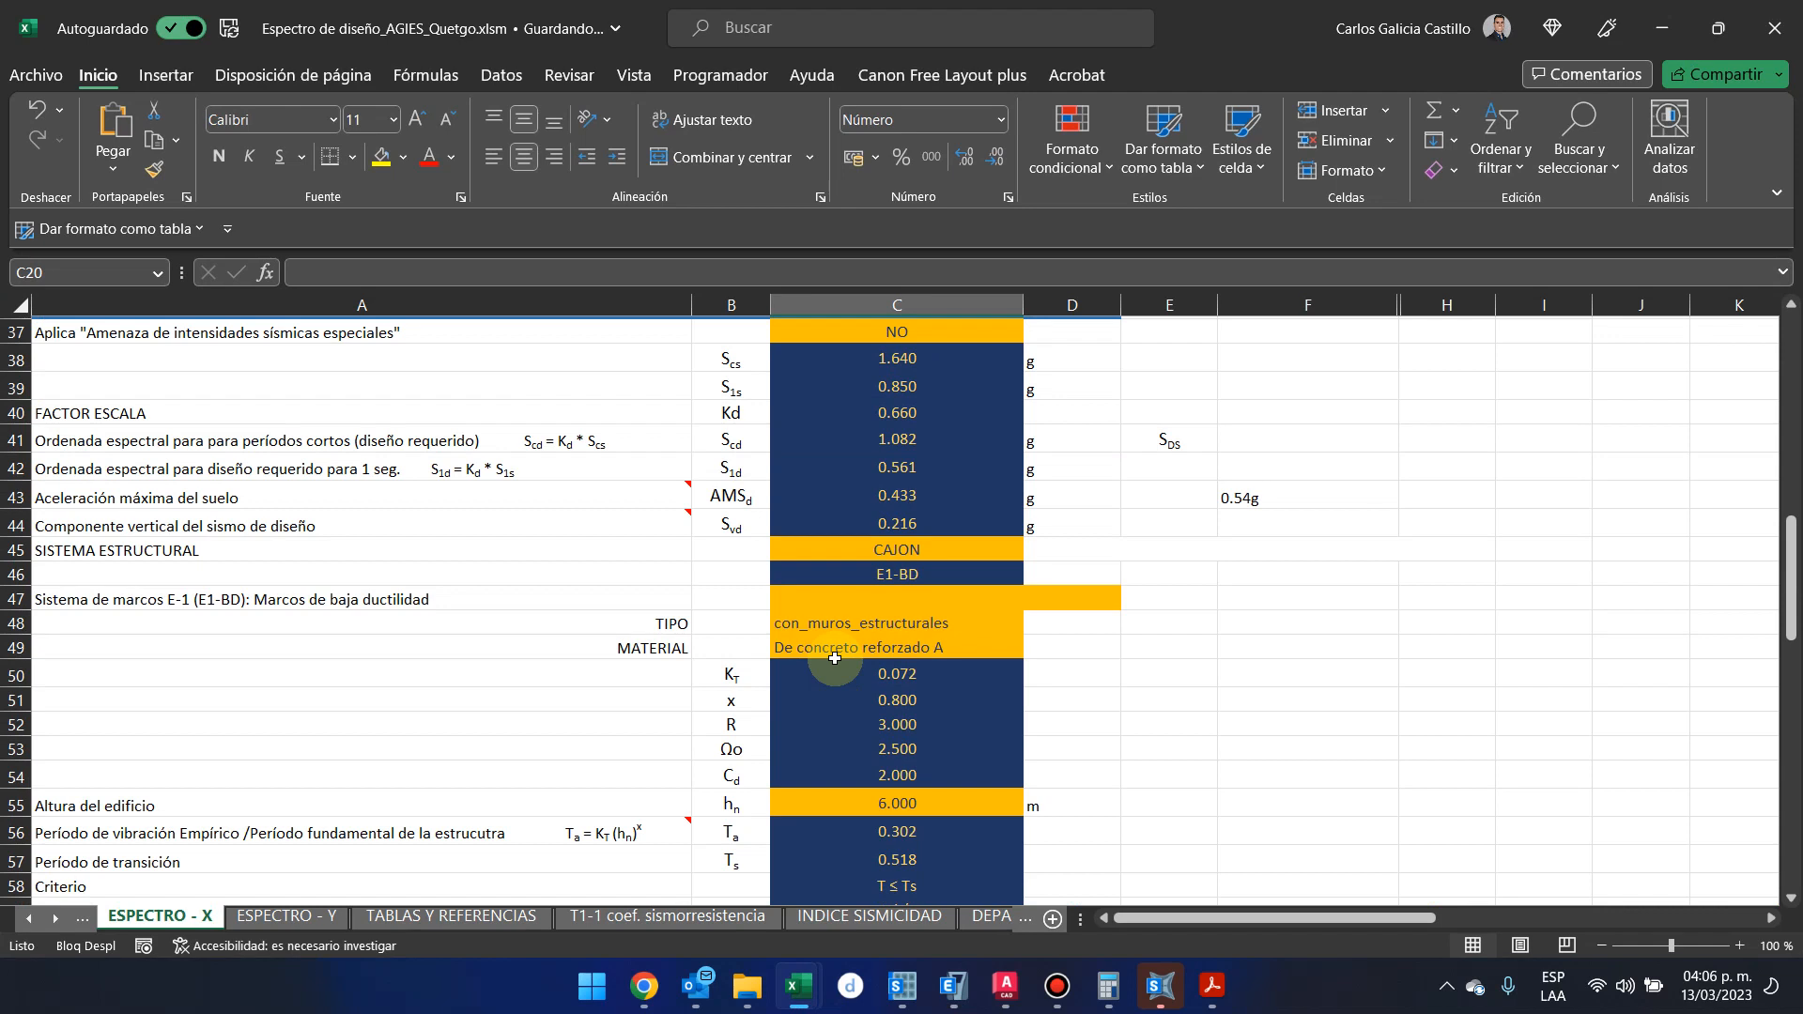
left_click(1678, 22)
left_click(1141, 430)
key("BackSpace")
type("0.66")
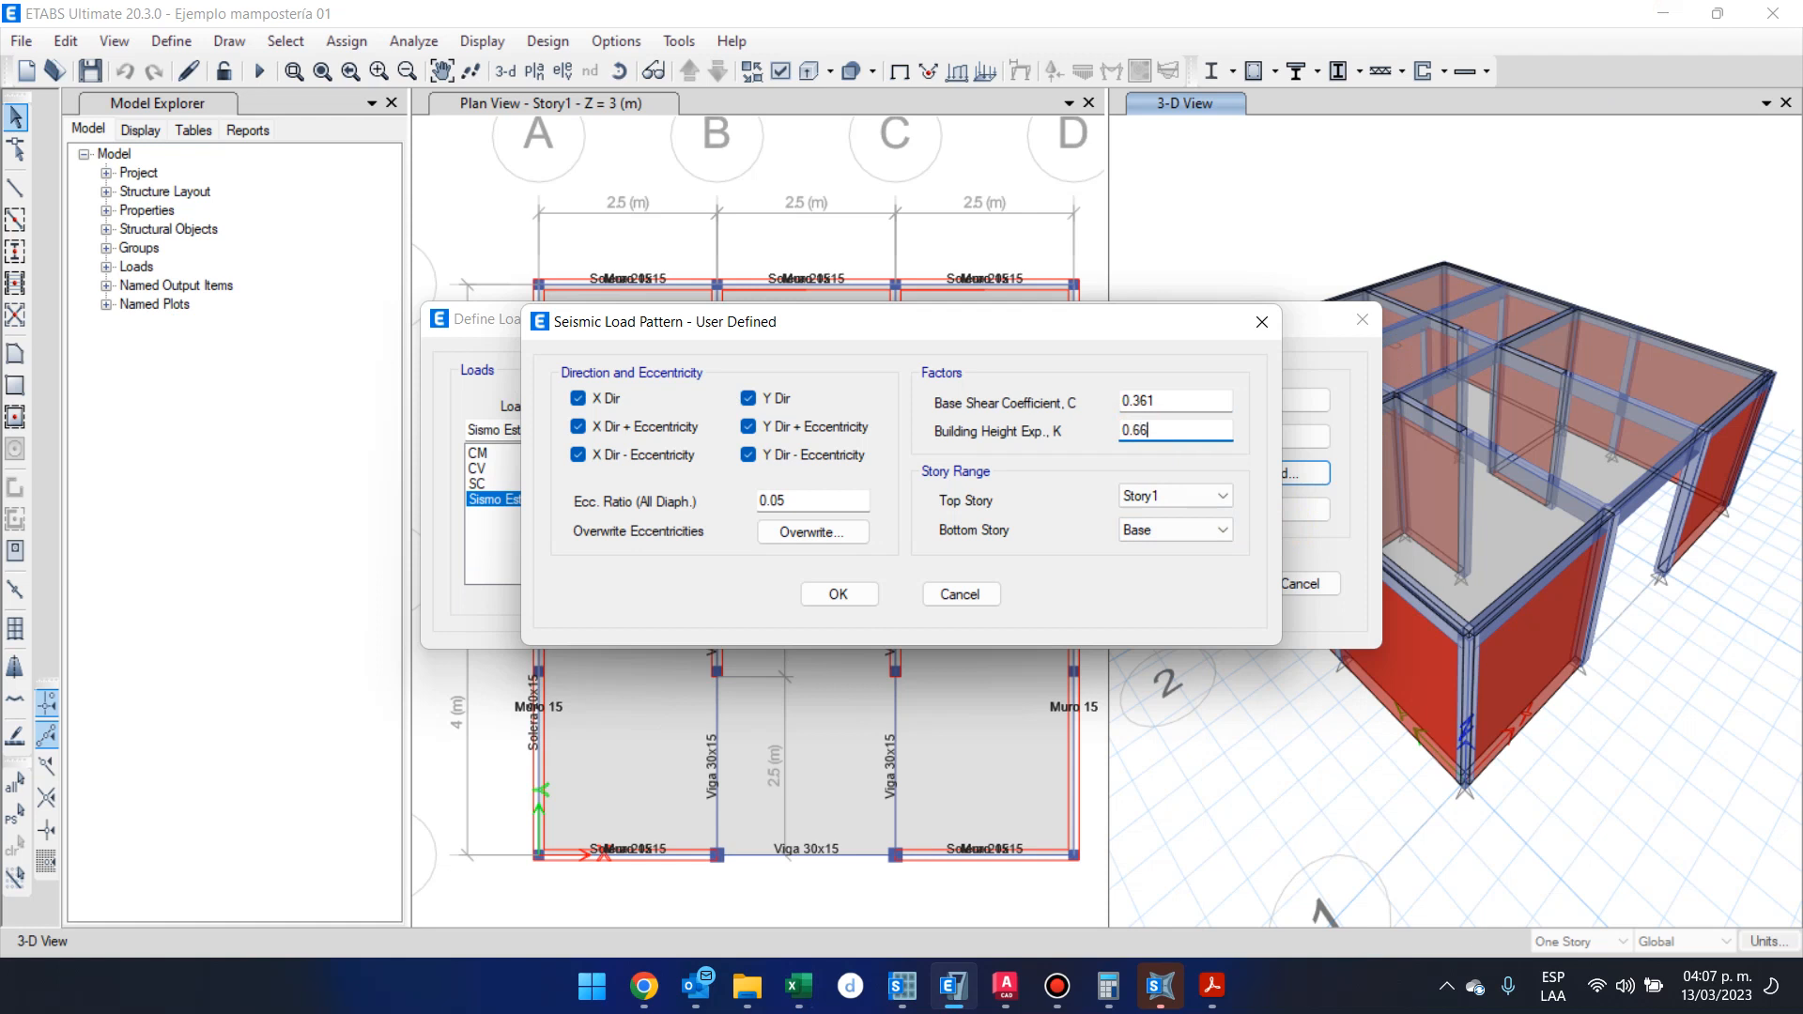
Keep Story1 as the seismic load's top story and accept the user-defined seismic settings and the load pattern definitions
left_click(1197, 498)
left_click(1196, 500)
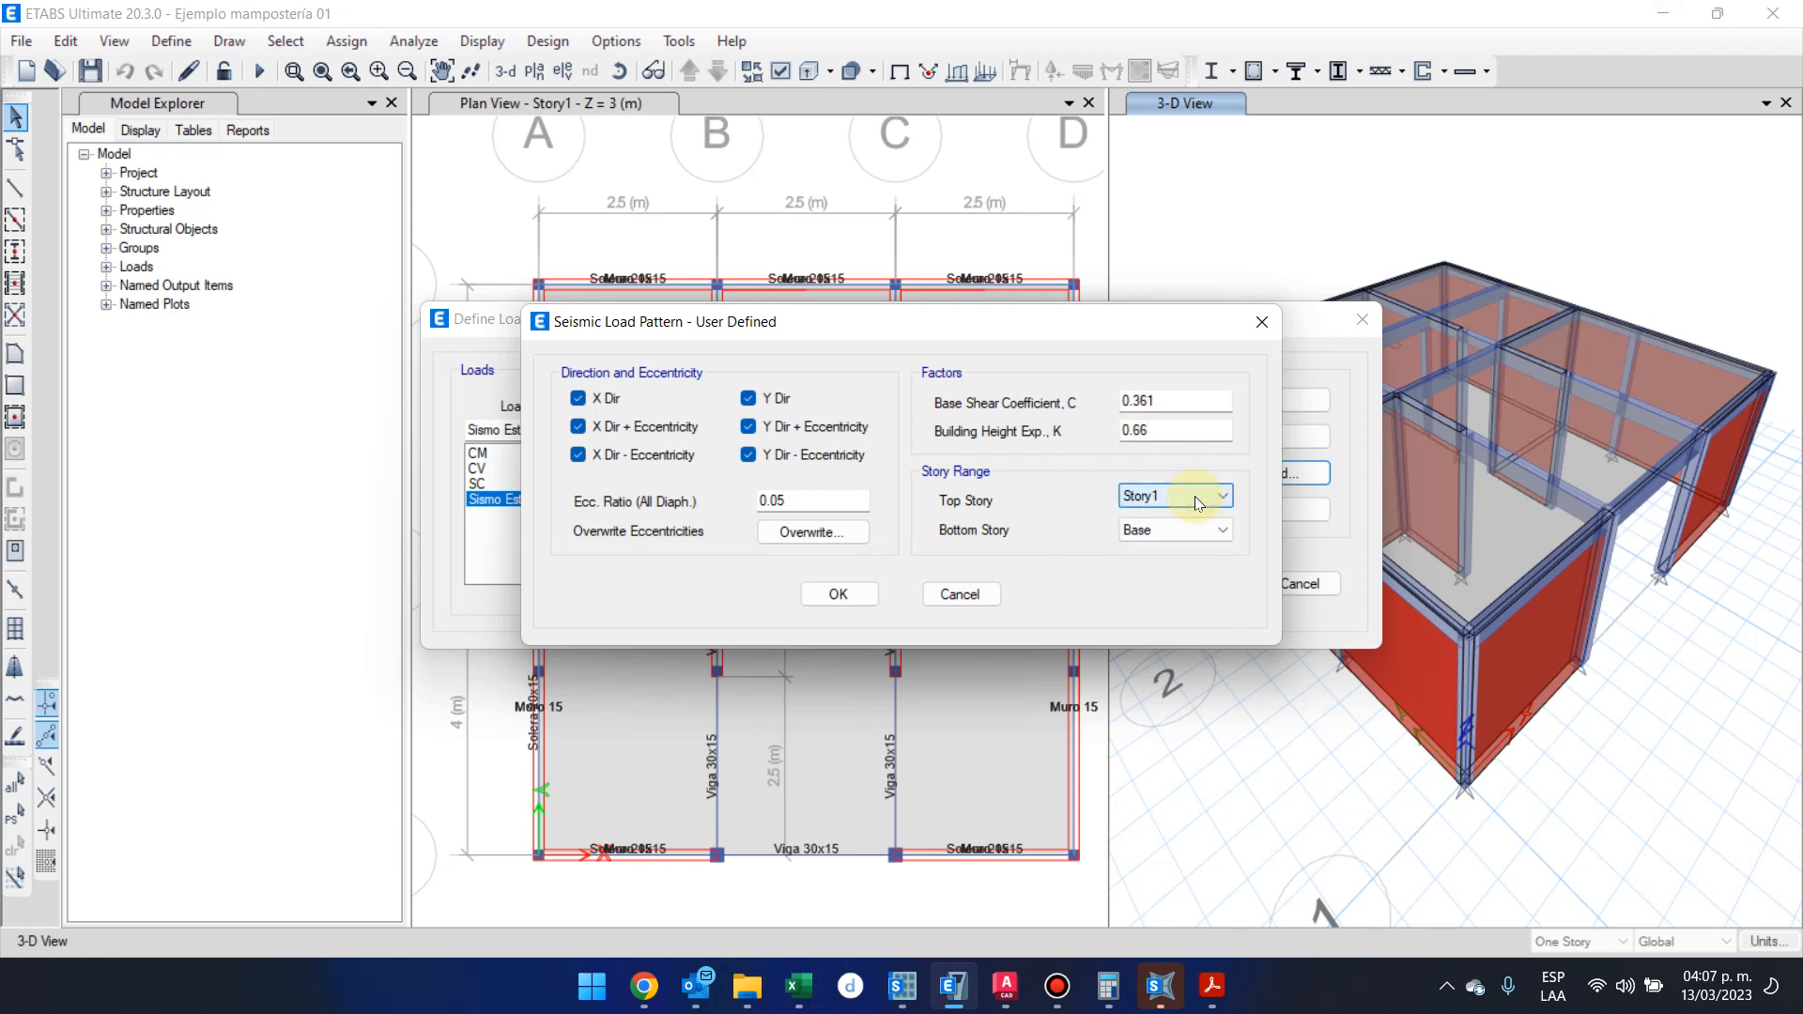
left_click_drag(973, 321, 820, 551)
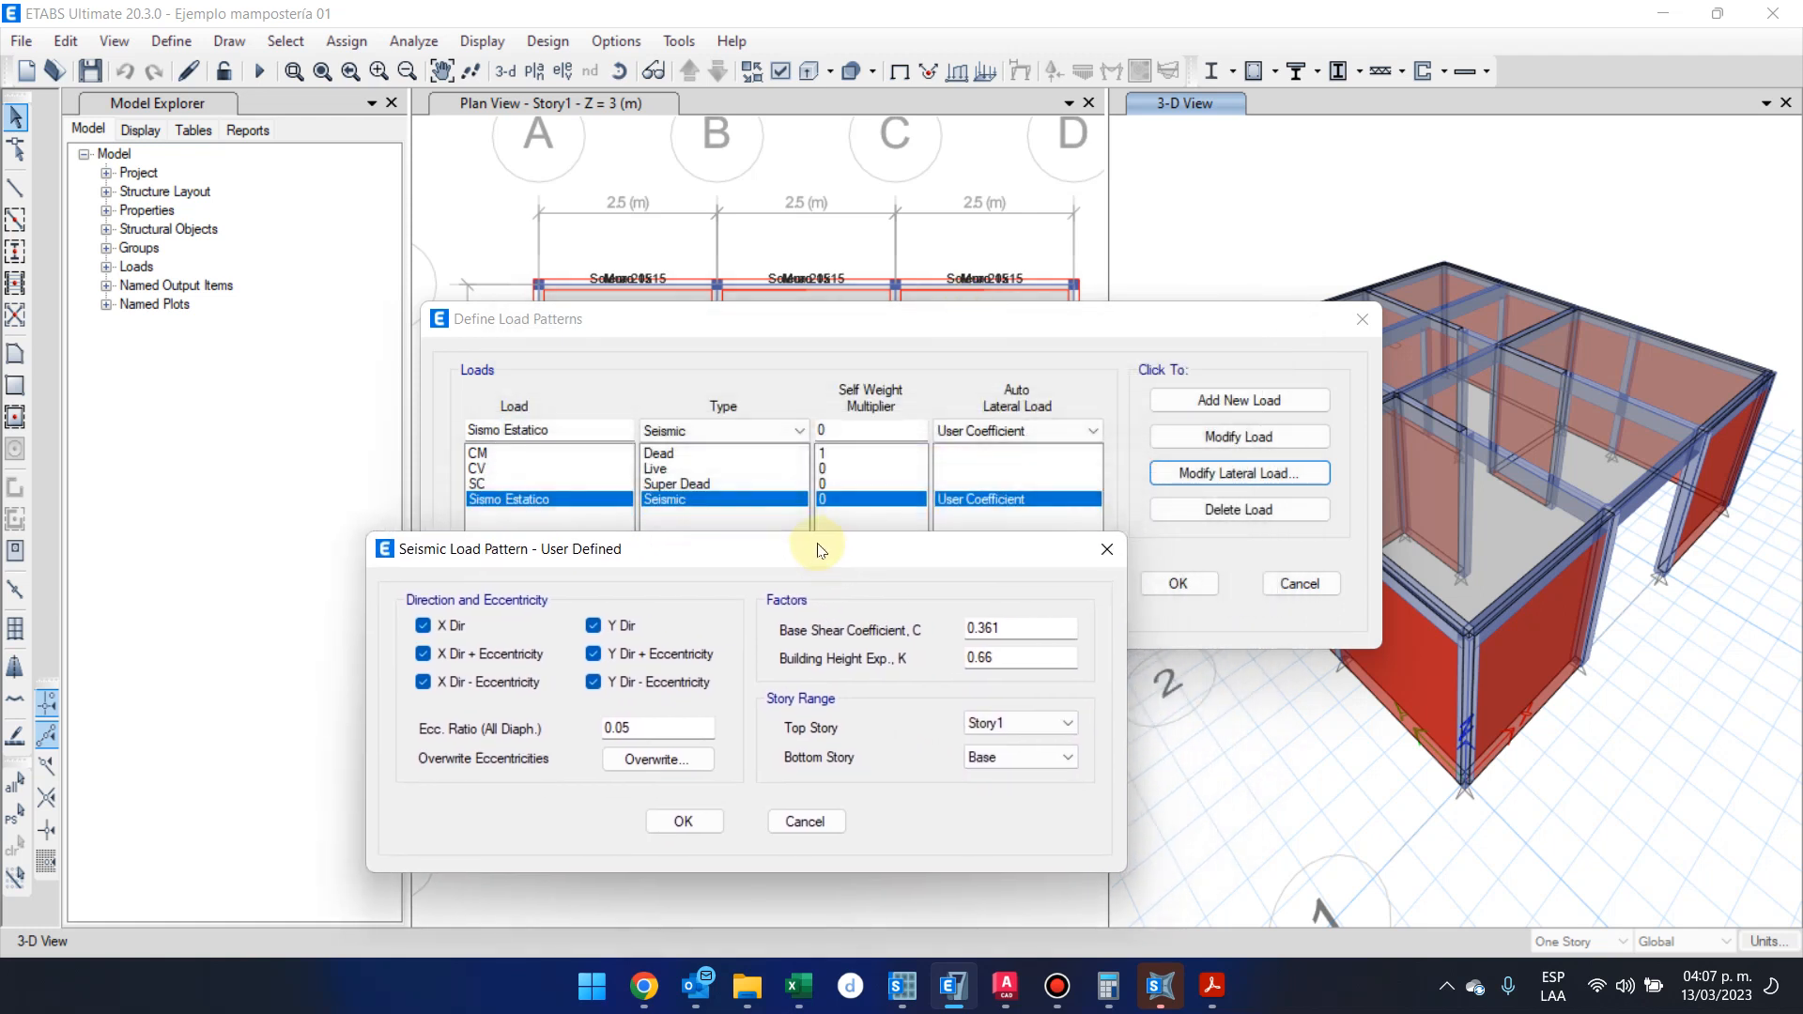
left_click(1007, 723)
left_click(1007, 722)
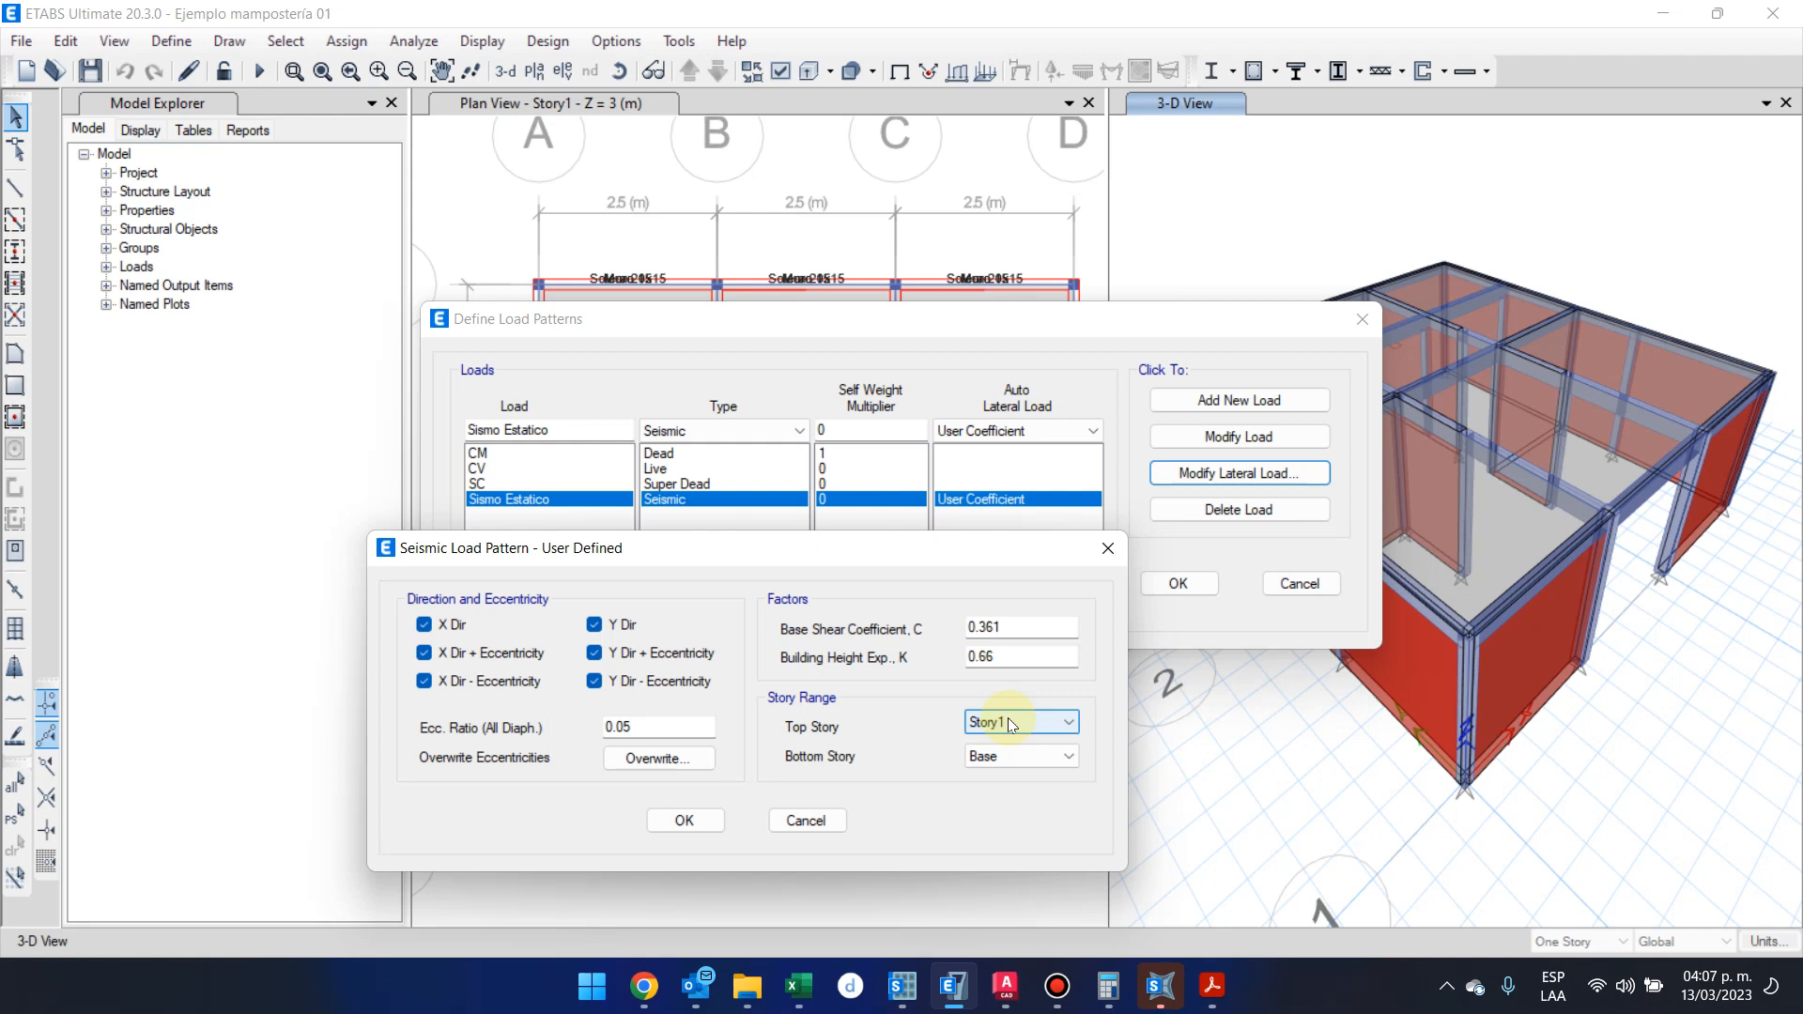
left_click(1007, 717)
left_click(998, 718)
left_click(695, 817)
left_click(1196, 584)
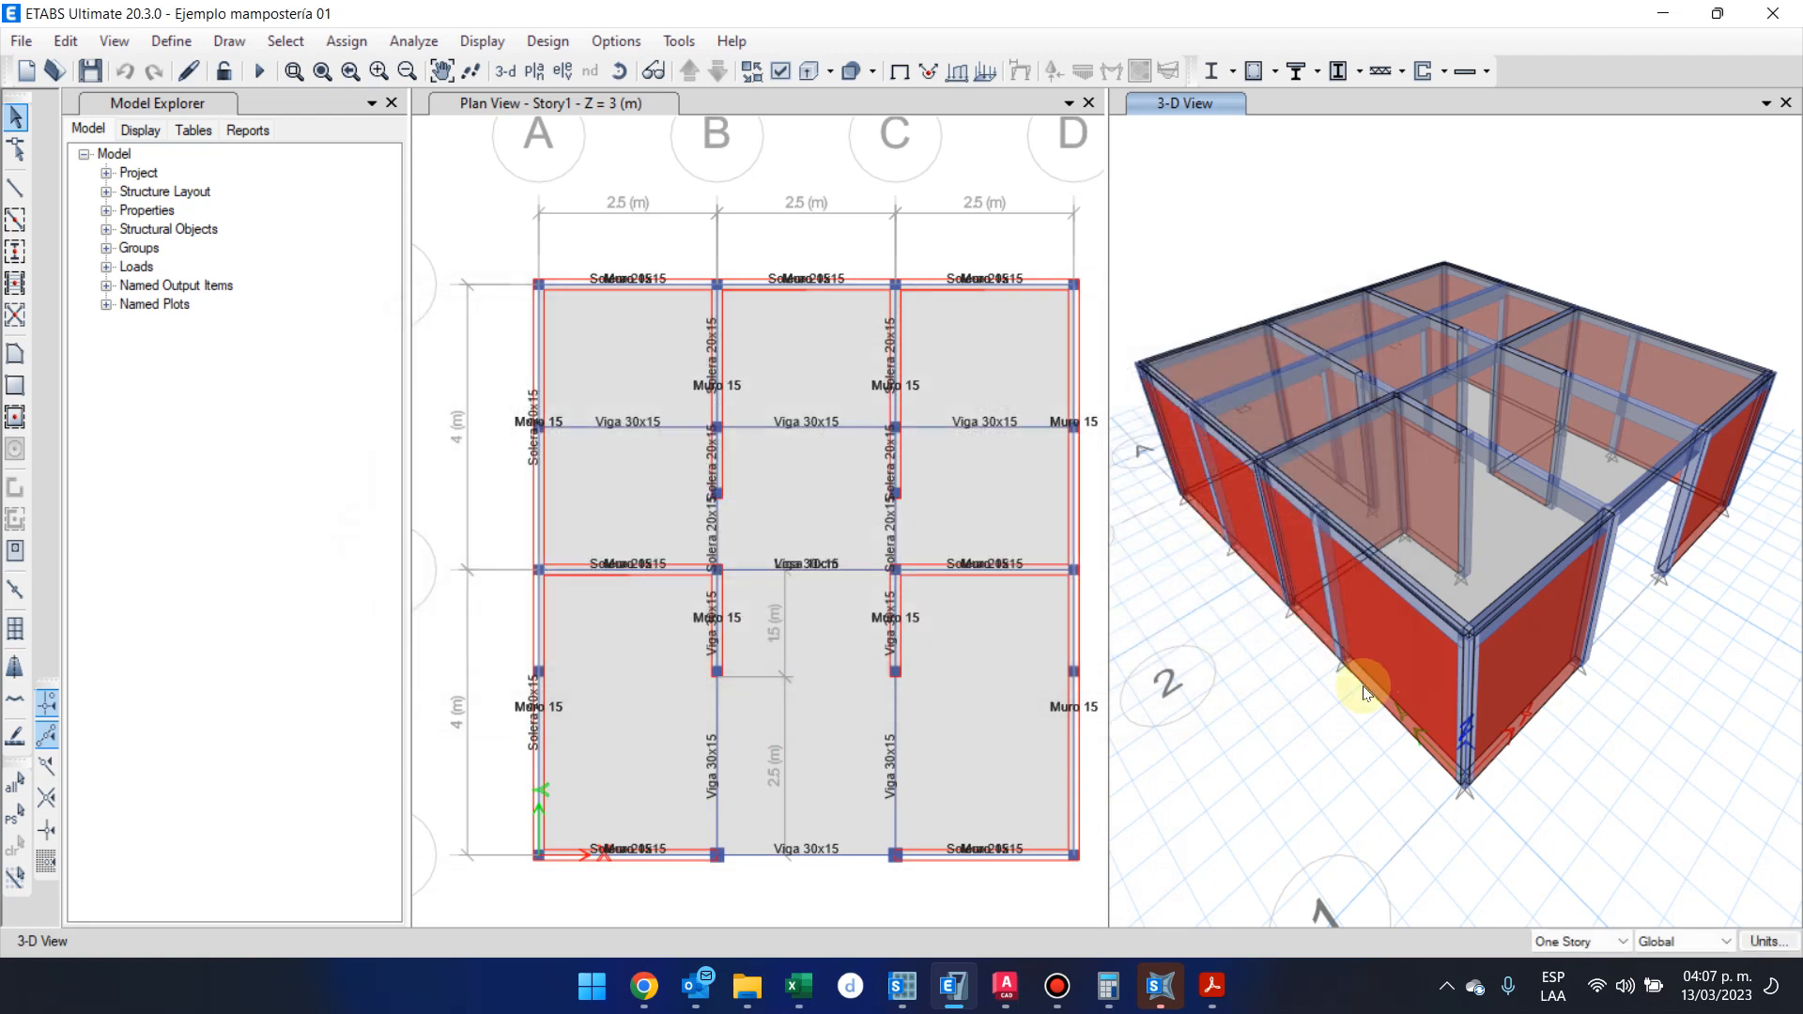
Assign a uniform gravity load of 300 kgf/m² to the Story1 slab under load pattern CV, replacing existing loads
left_click(978, 747)
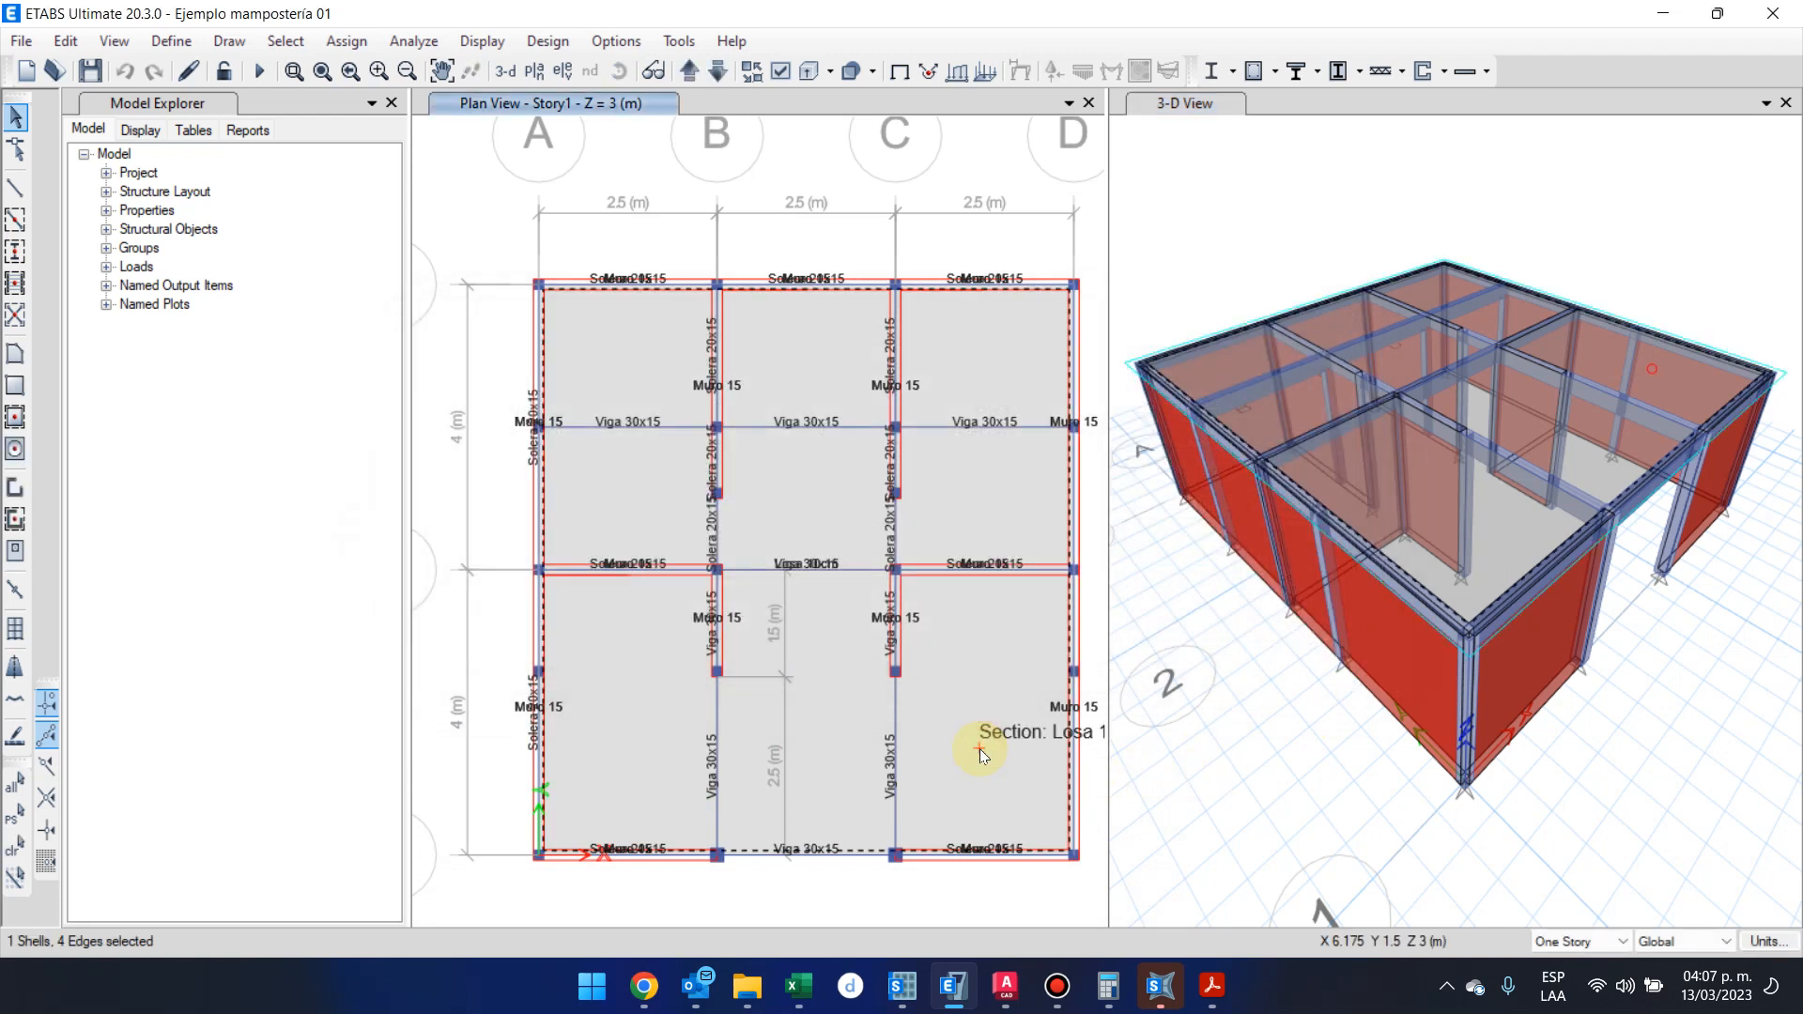
left_click(340, 40)
left_click(454, 290)
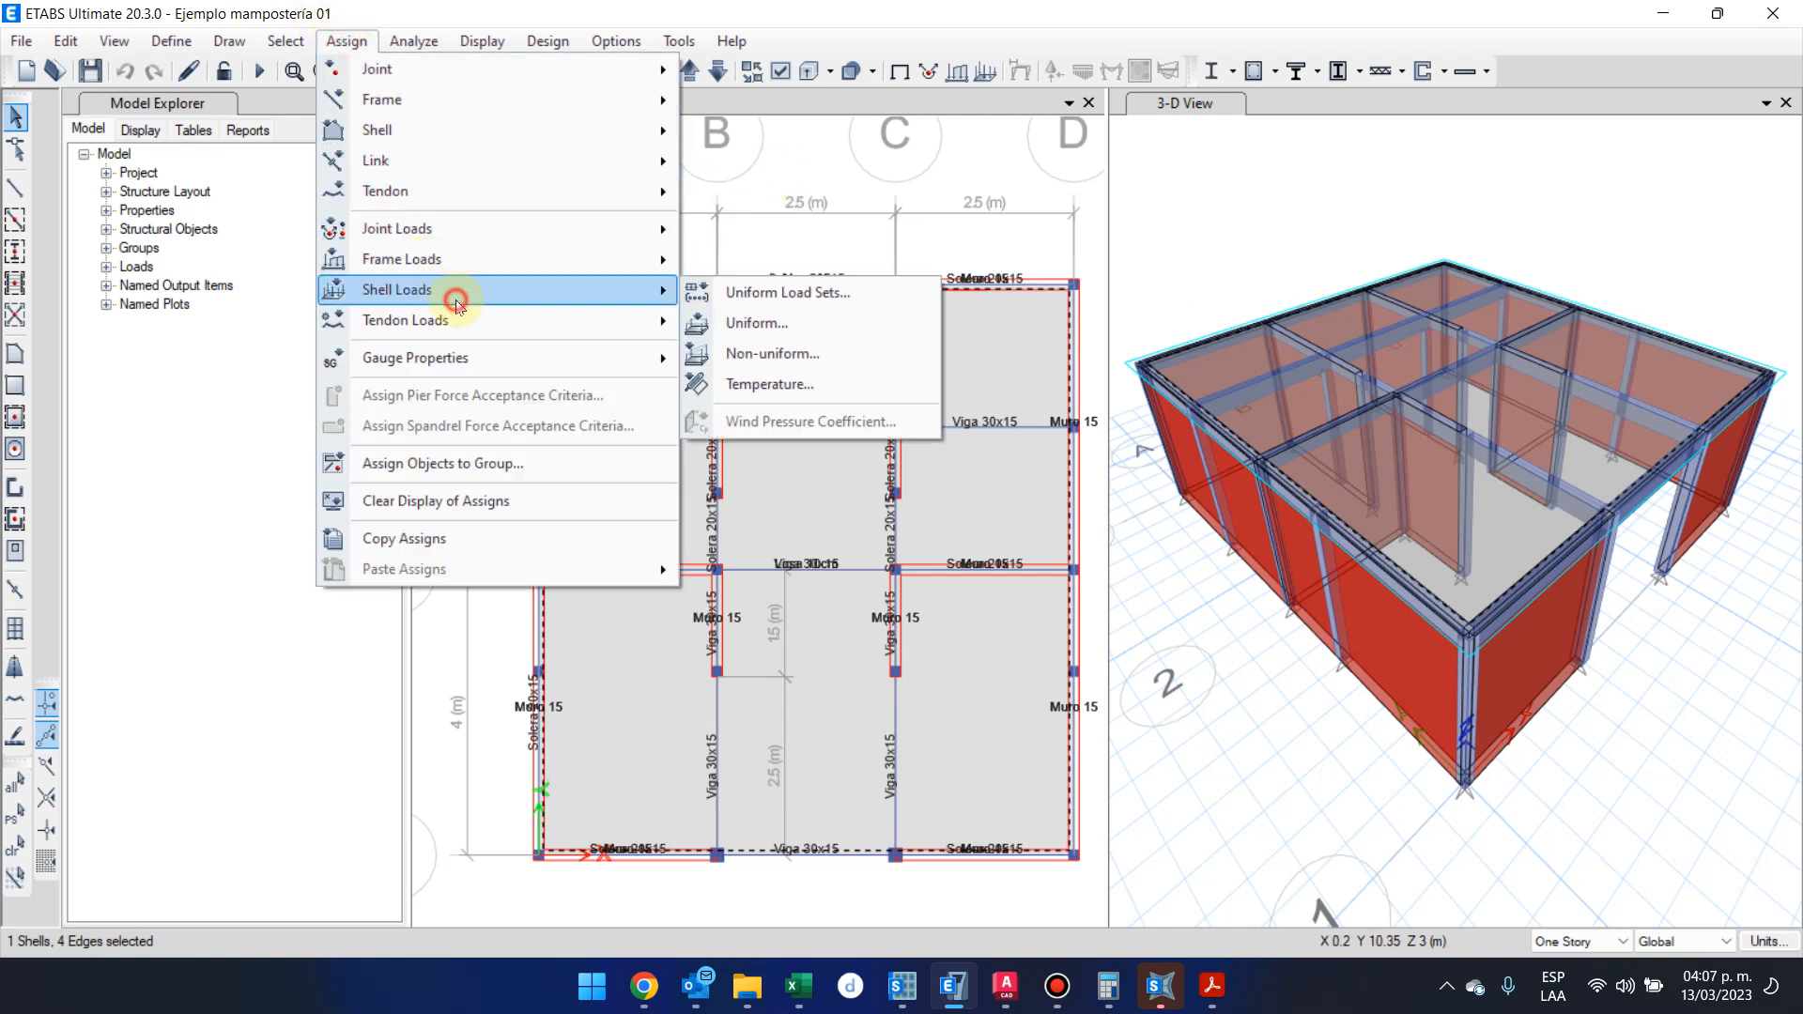
left_click(826, 327)
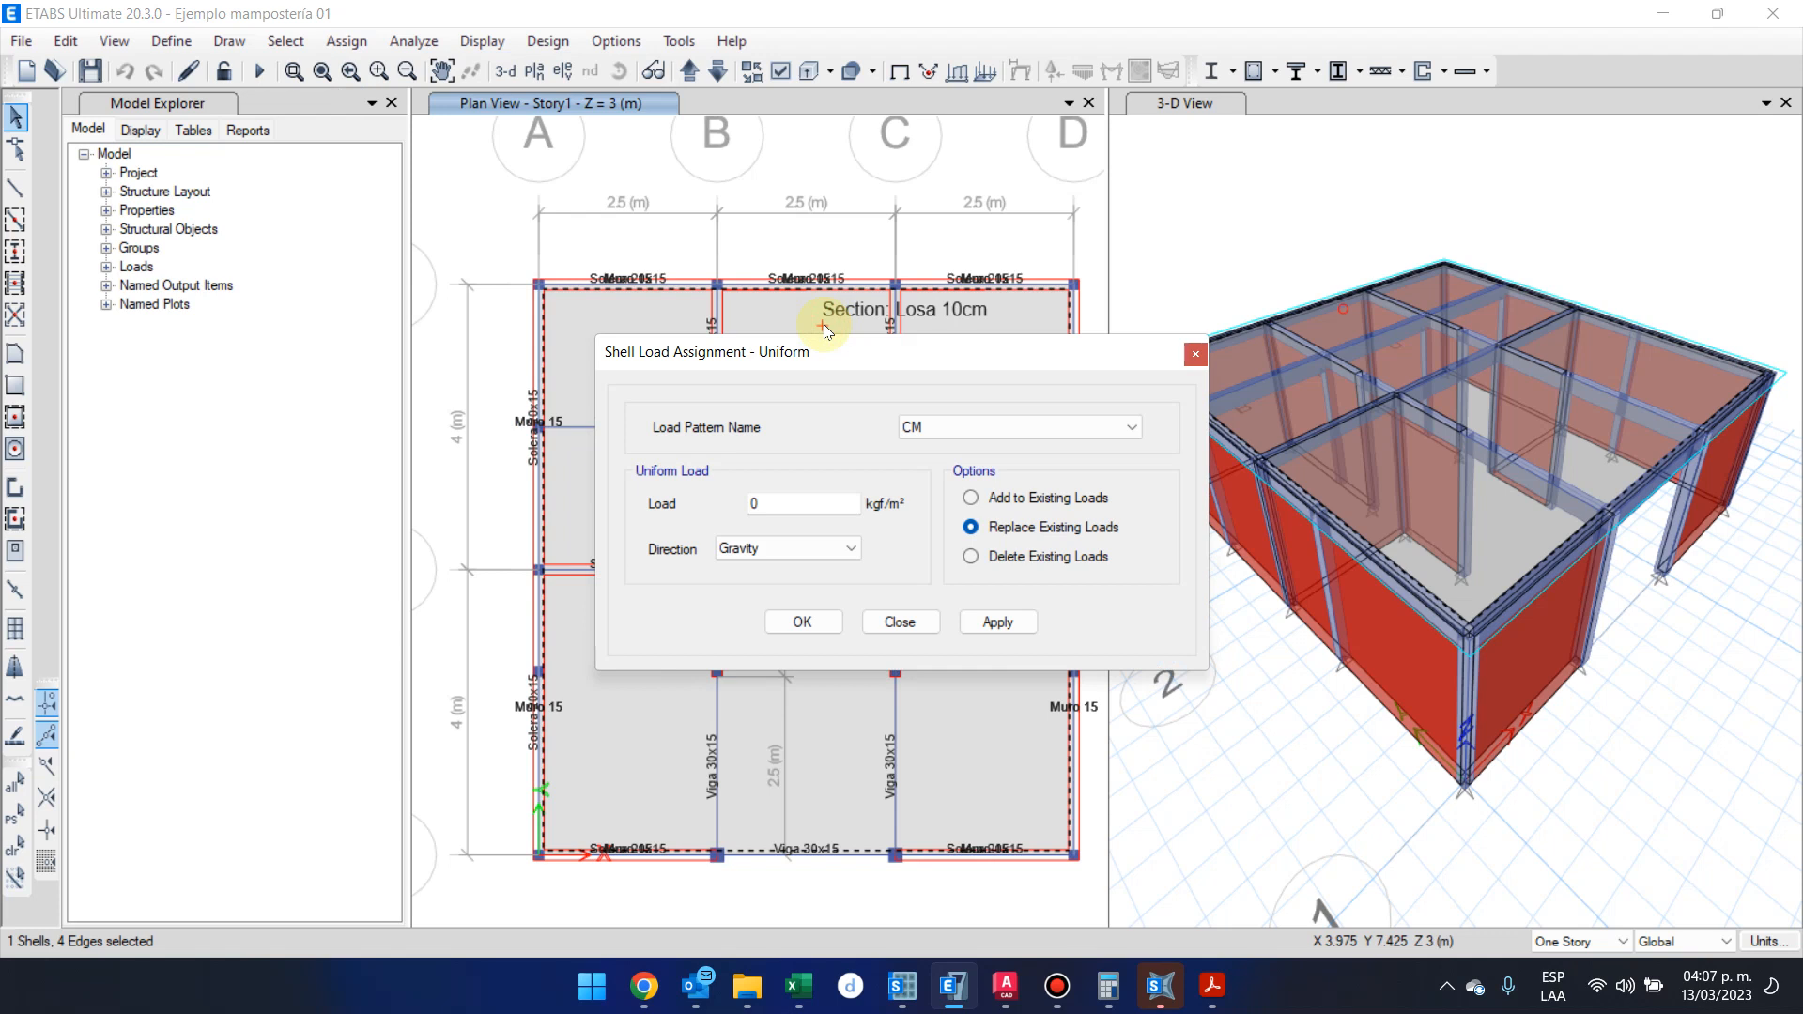
left_click(925, 427)
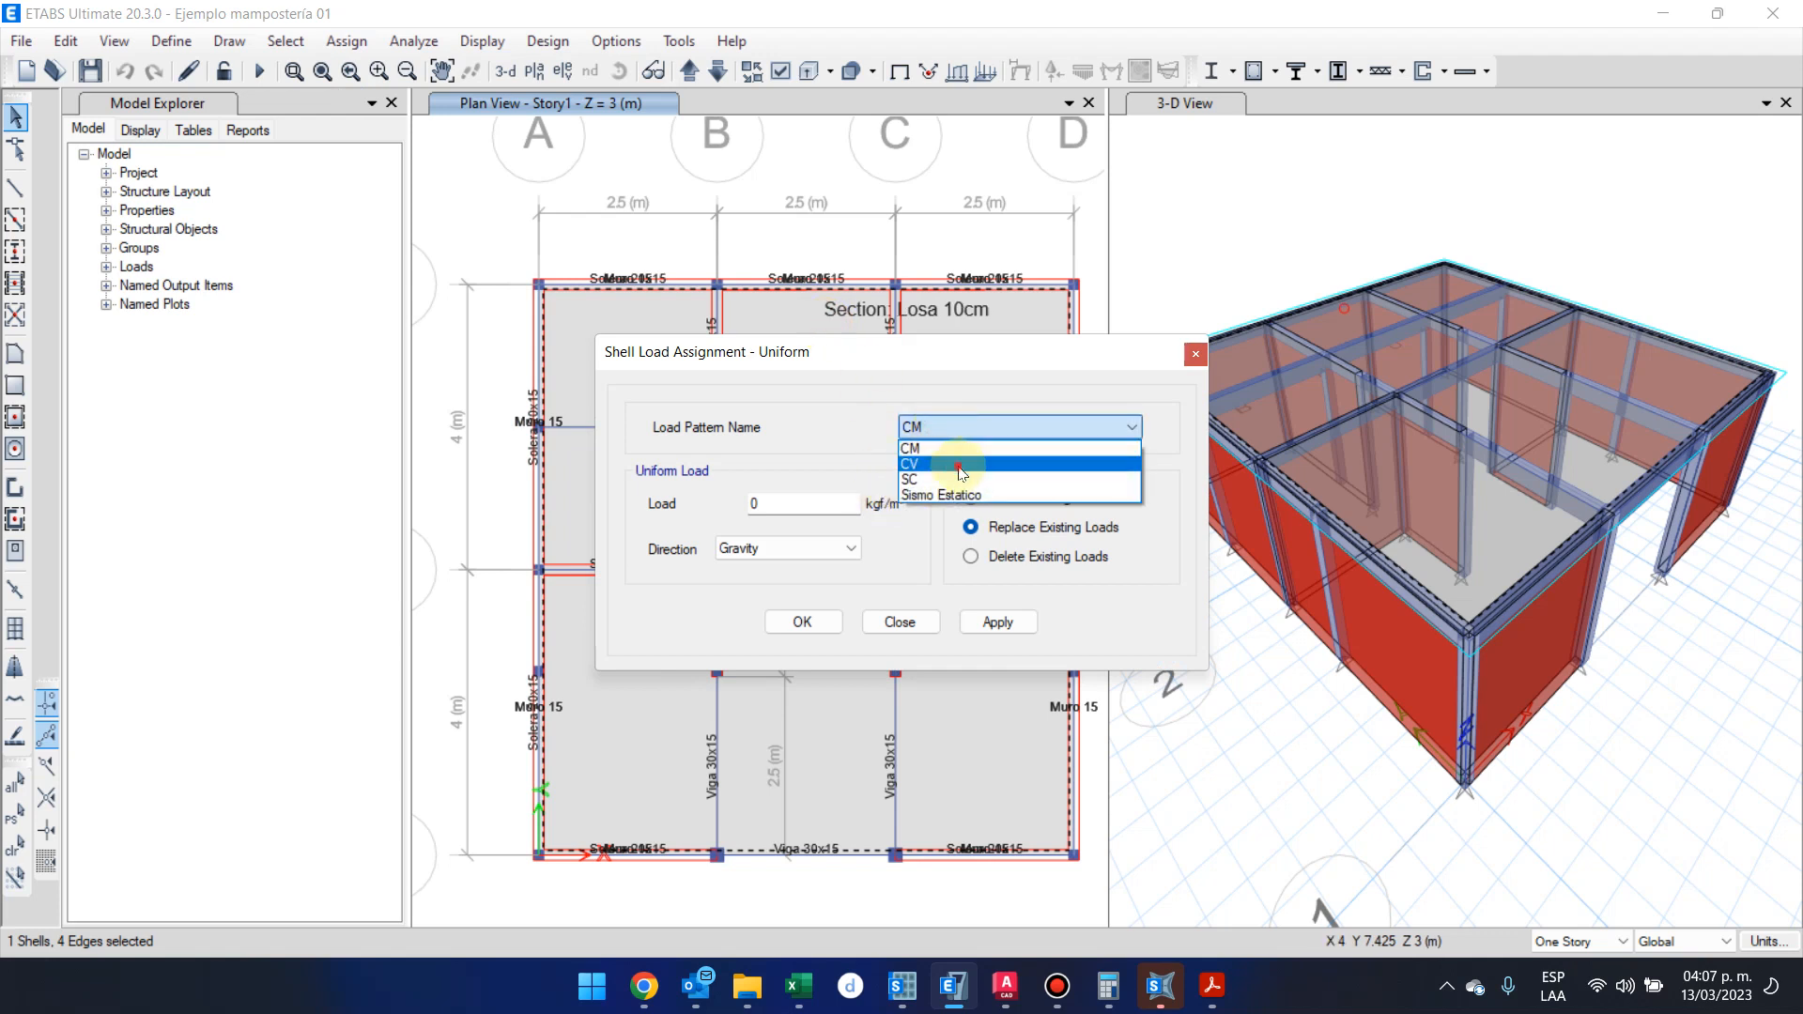
left_click(961, 465)
double_click(785, 503)
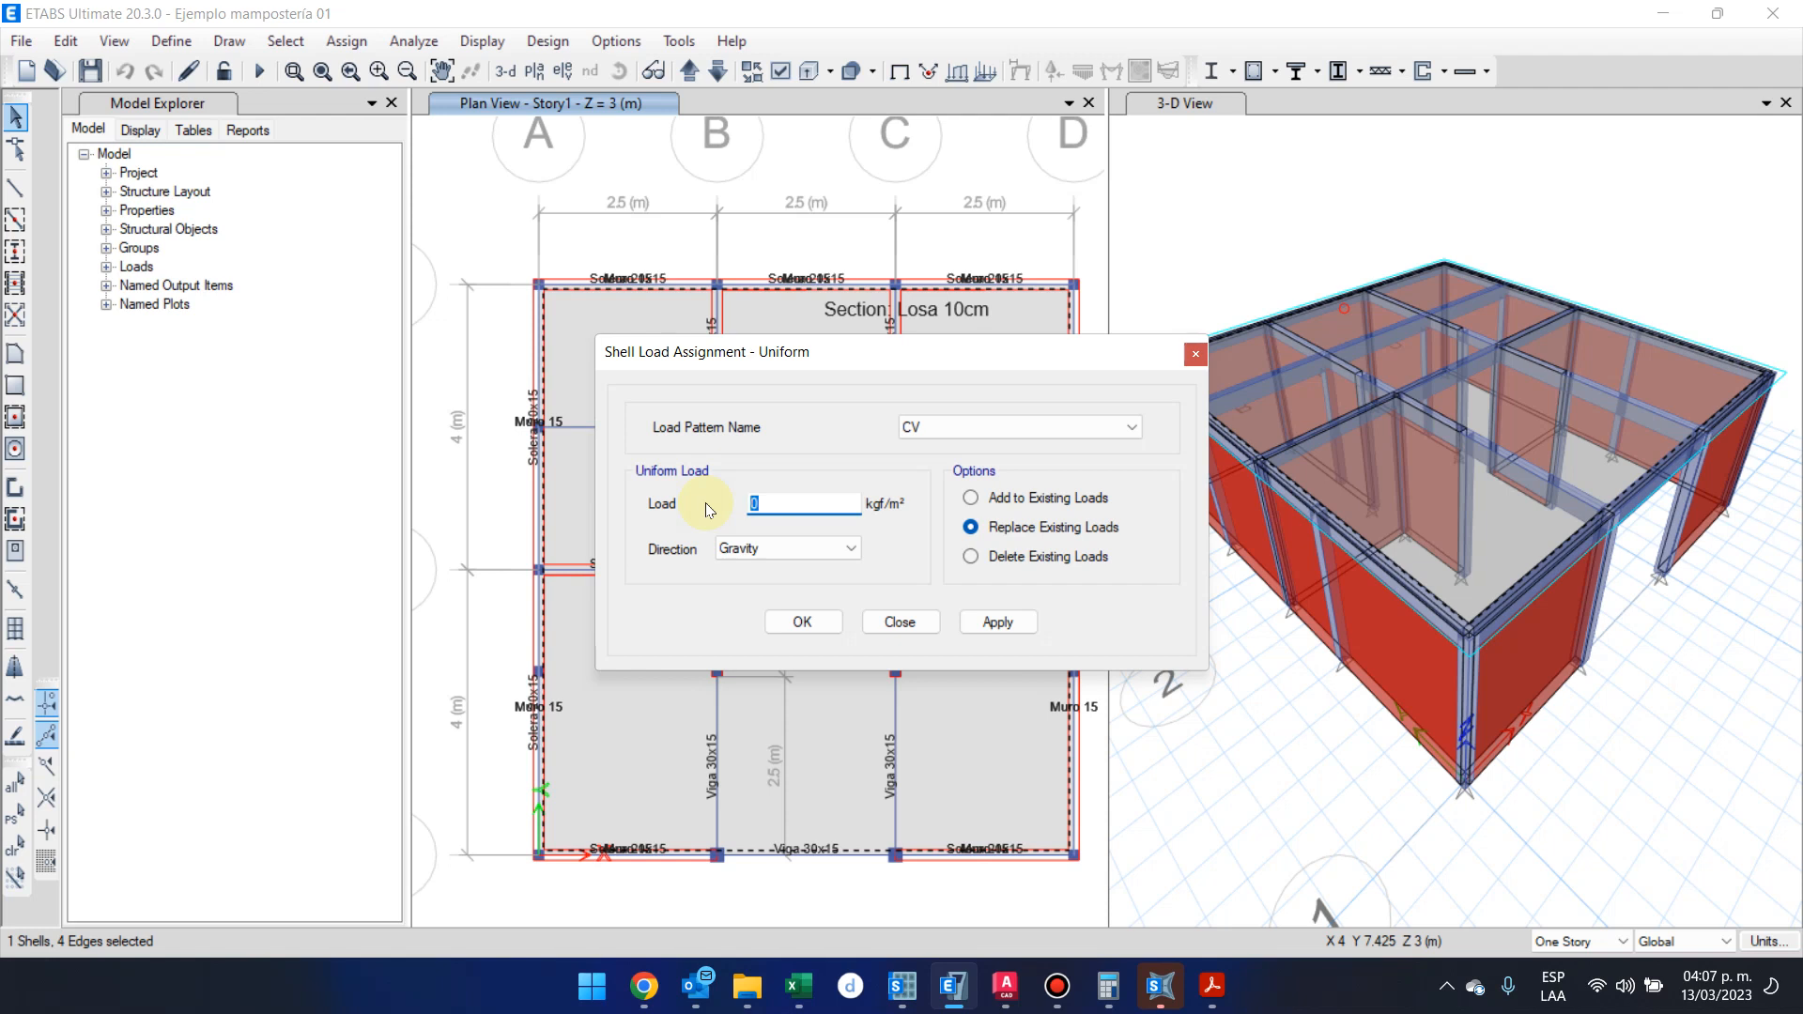
type("300")
left_click(797, 624)
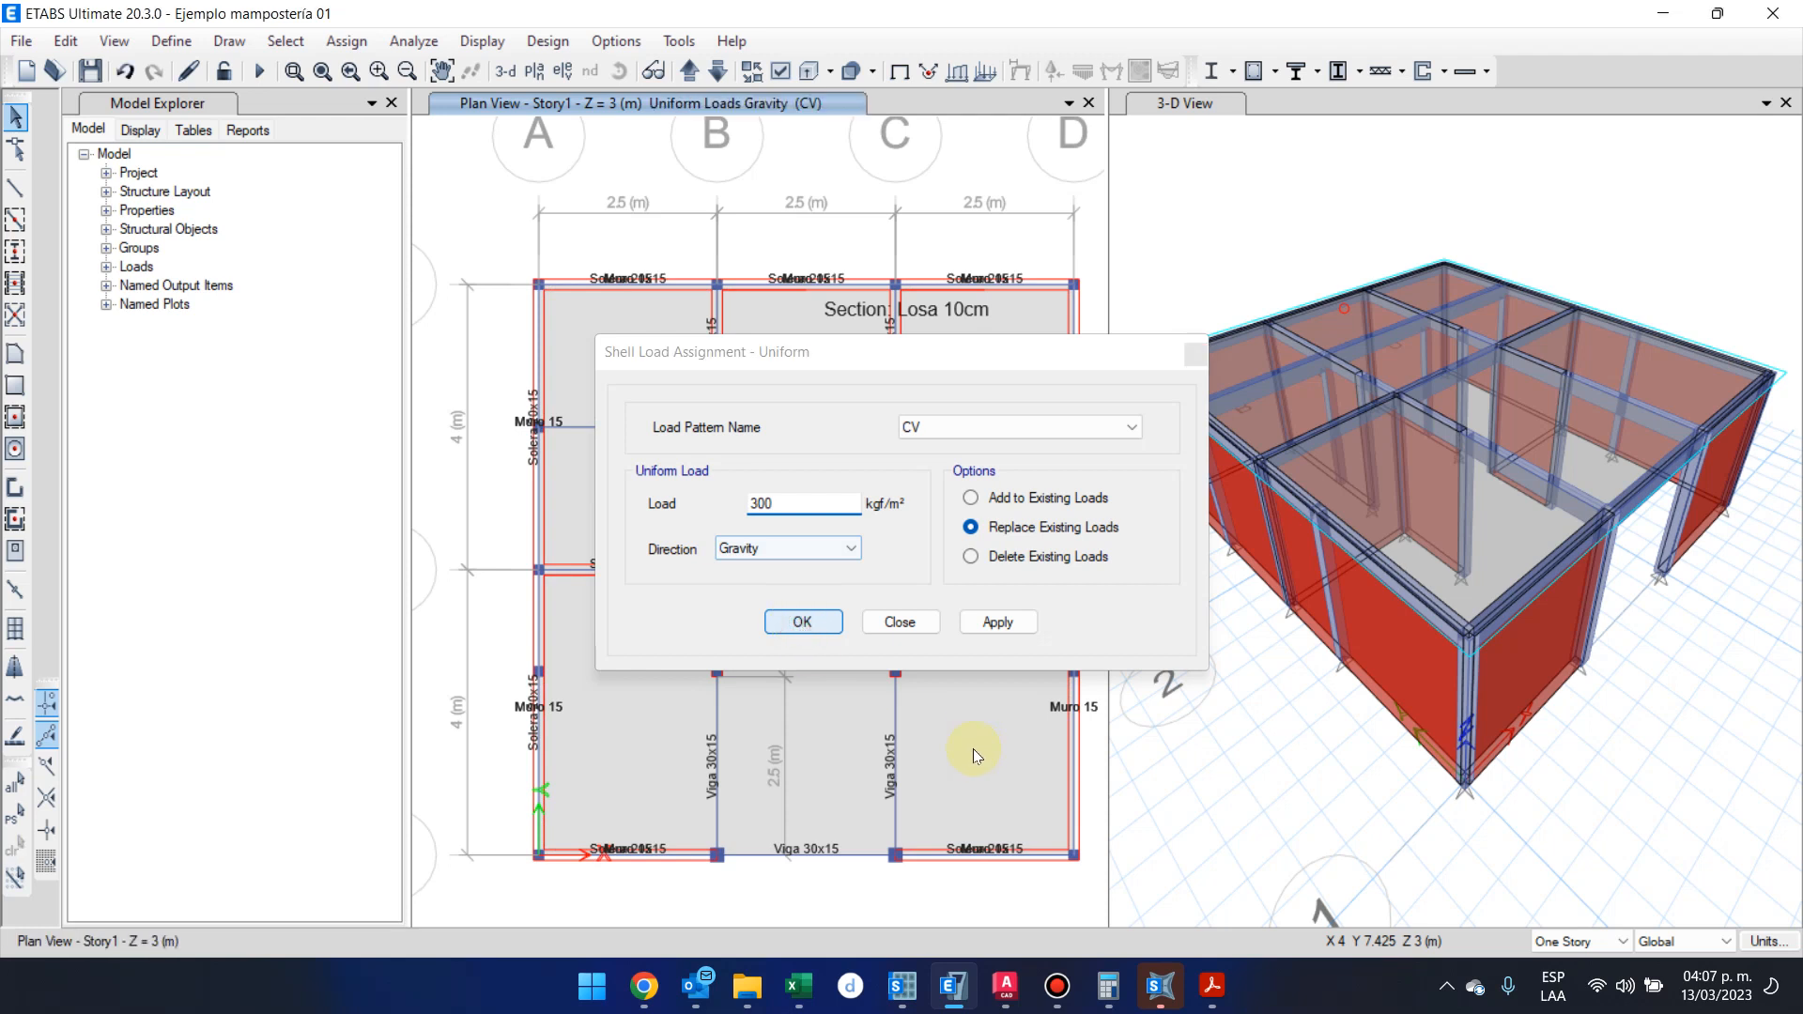
Assign a uniform gravity load of 200 kgf/m² to the Story1 slab under load pattern SC, replacing existing loads
left_click(977, 747)
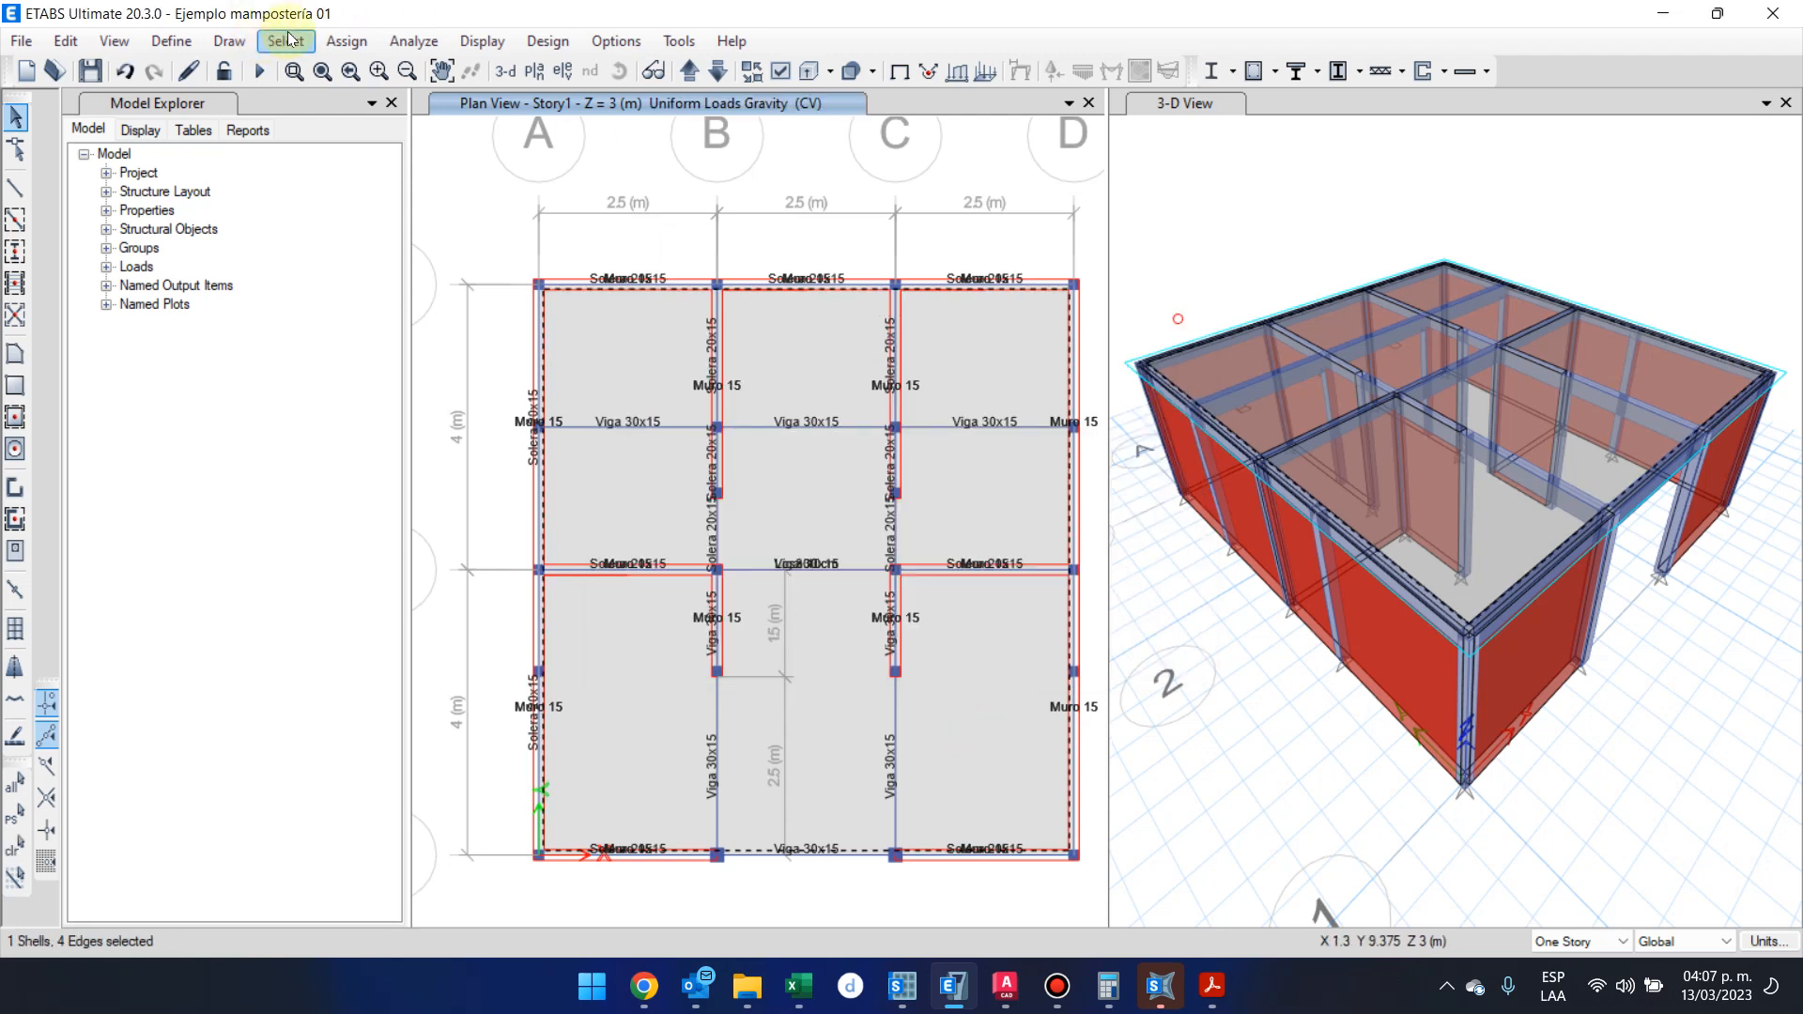
left_click(347, 40)
mouse_move(387, 128)
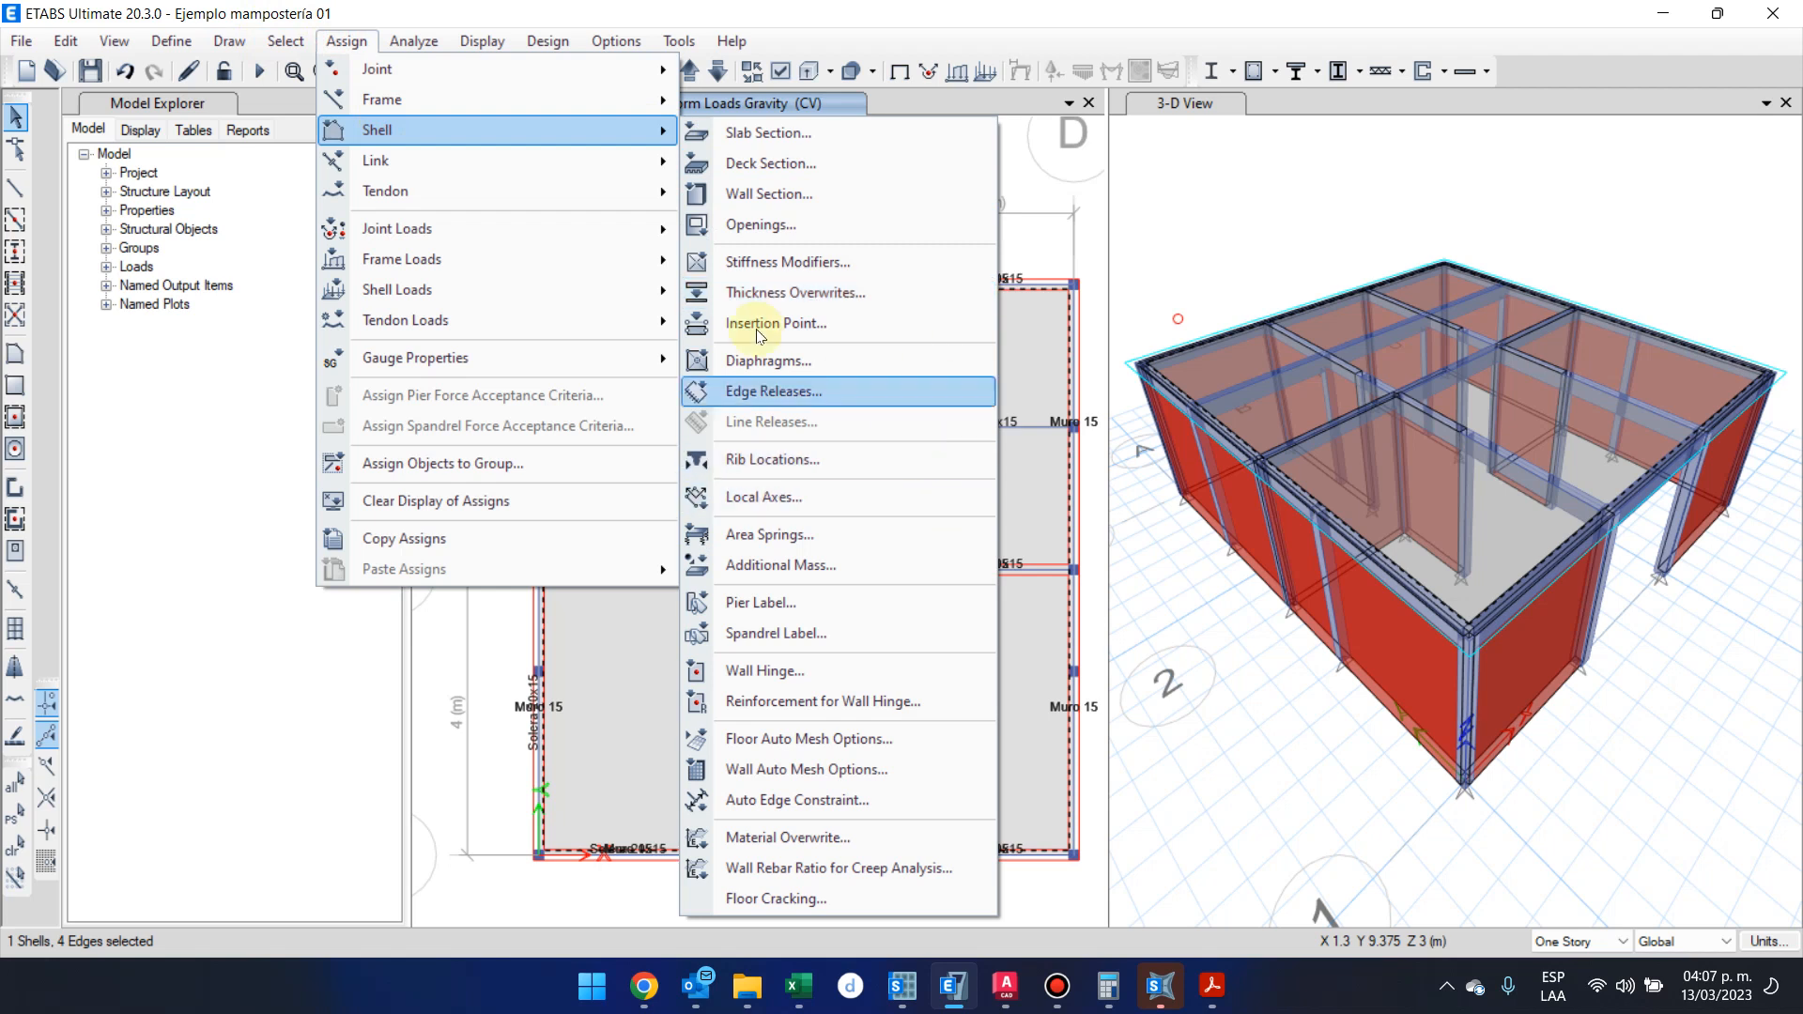
mouse_move(644, 290)
left_click(809, 324)
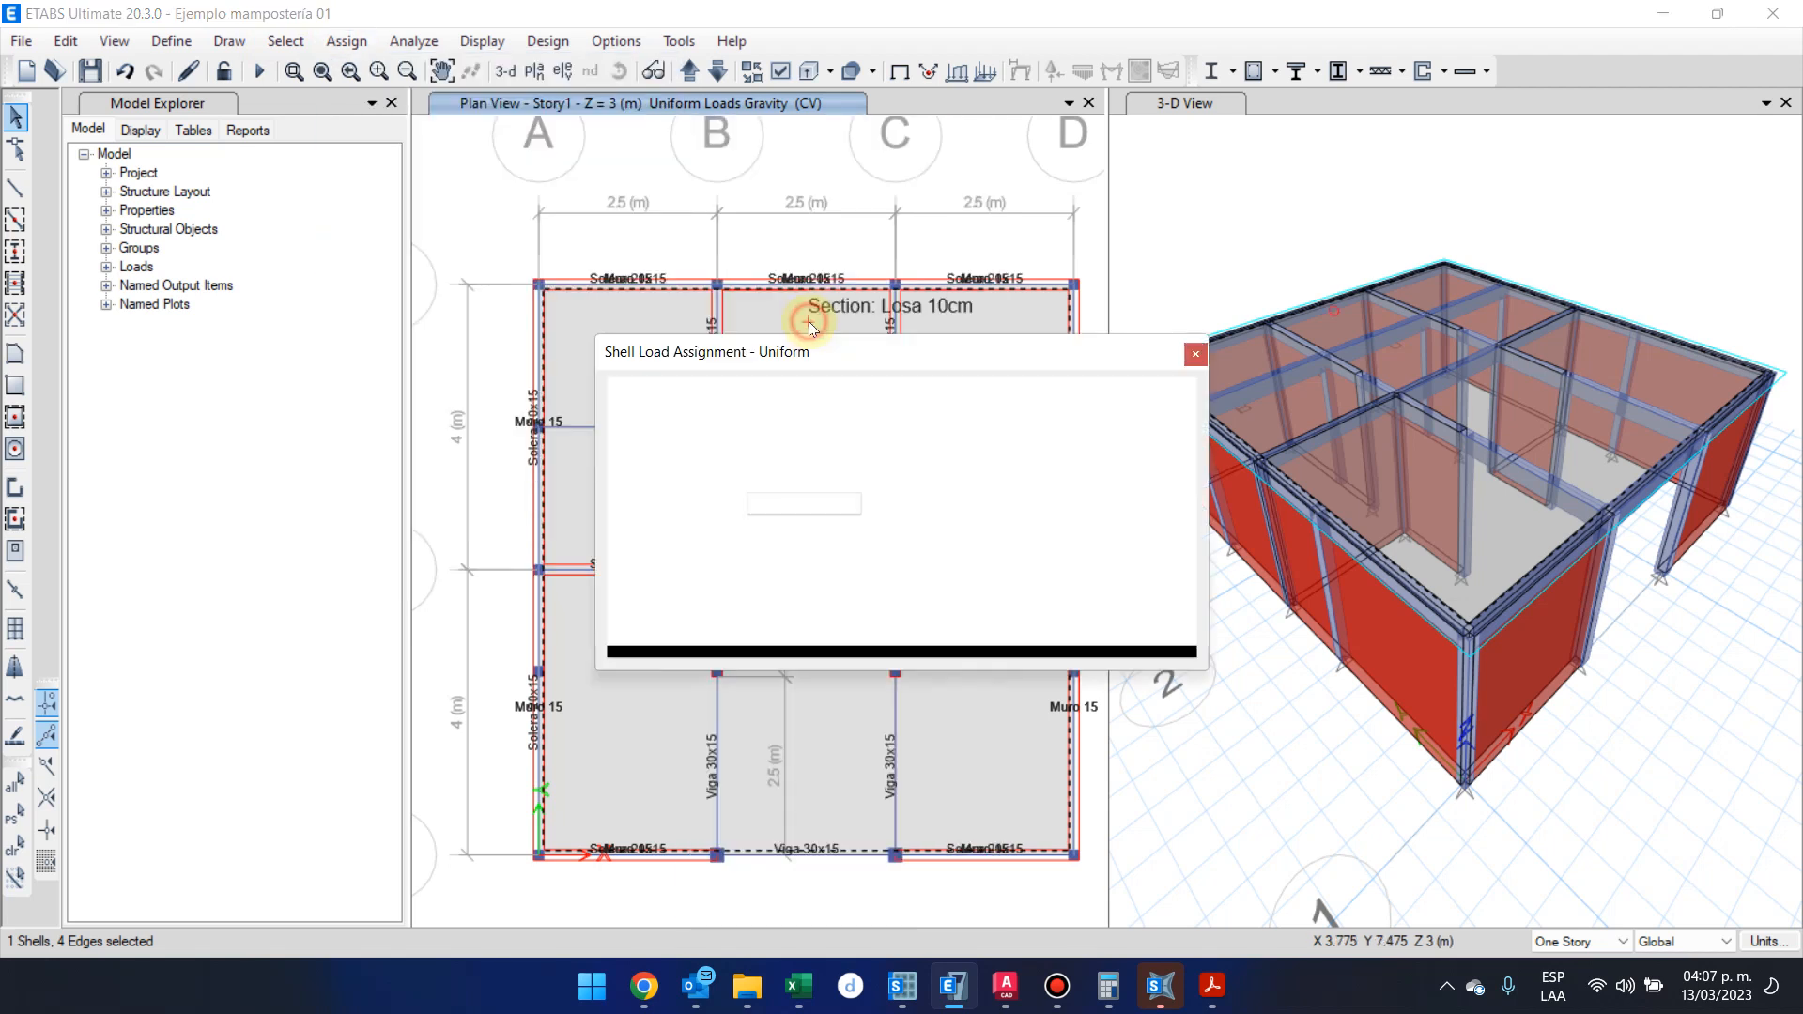
left_click(994, 426)
left_click(1001, 479)
double_click(801, 503)
type("200")
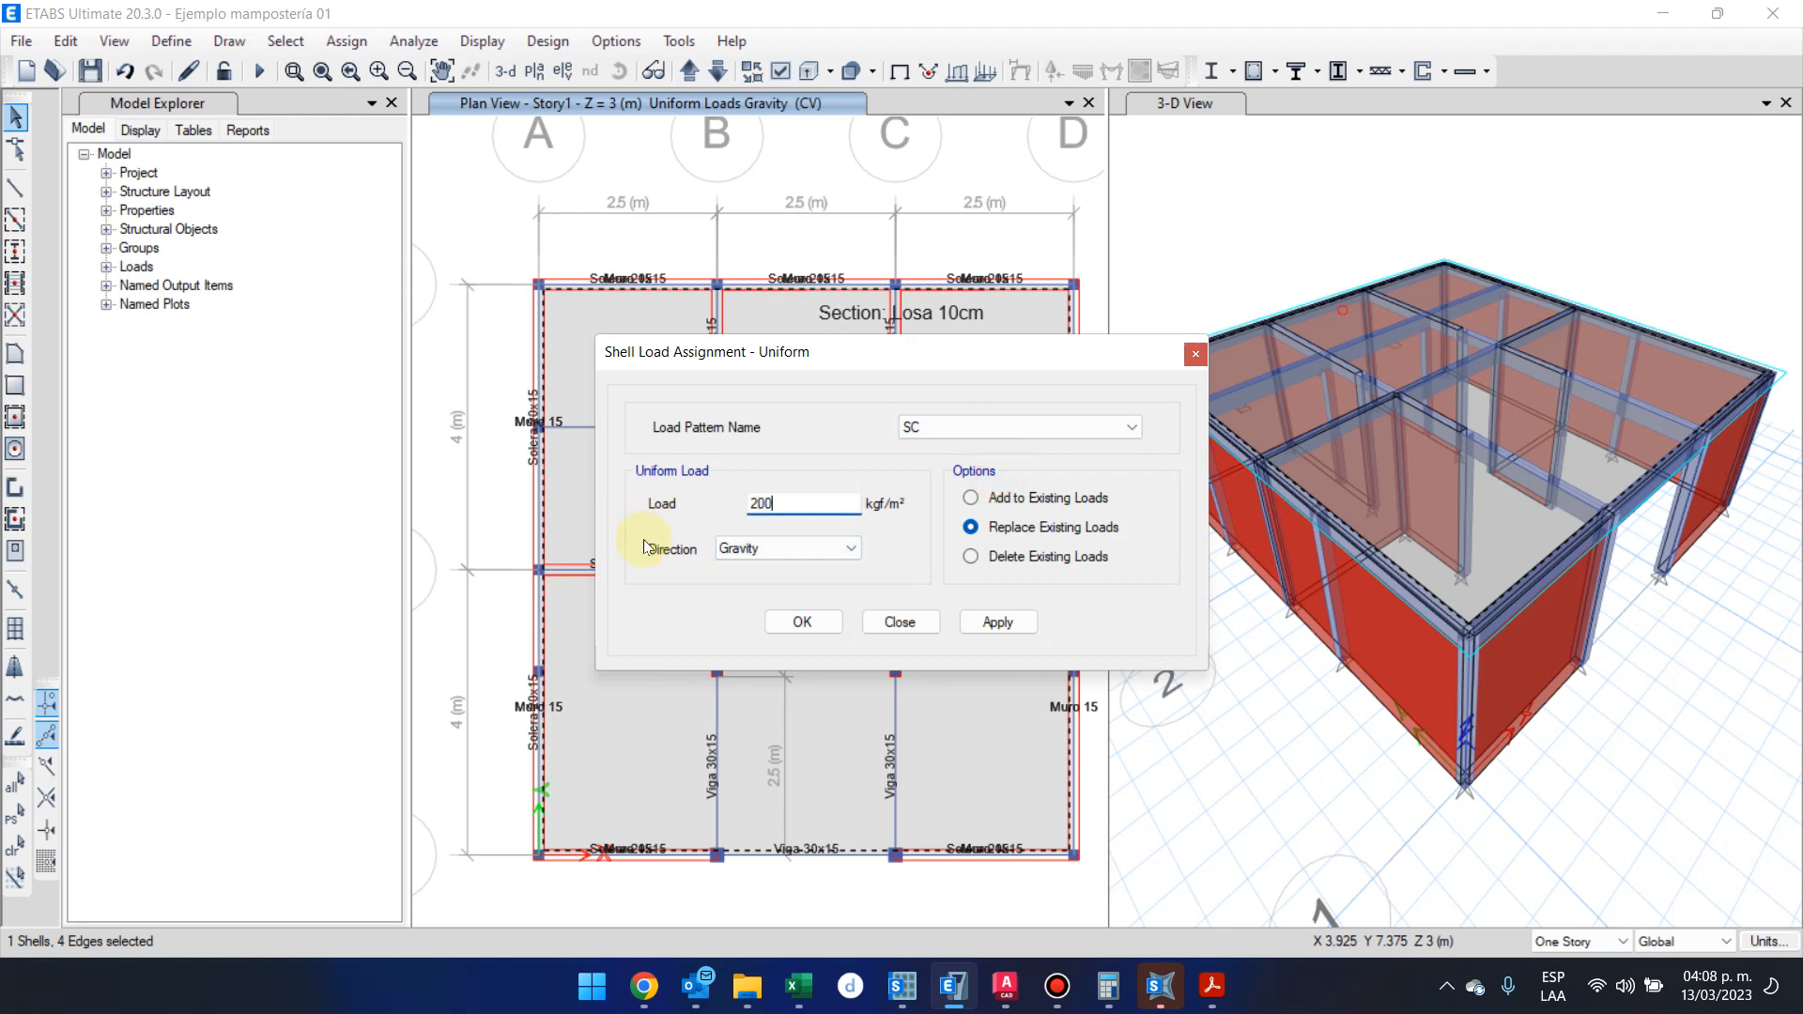
left_click(805, 623)
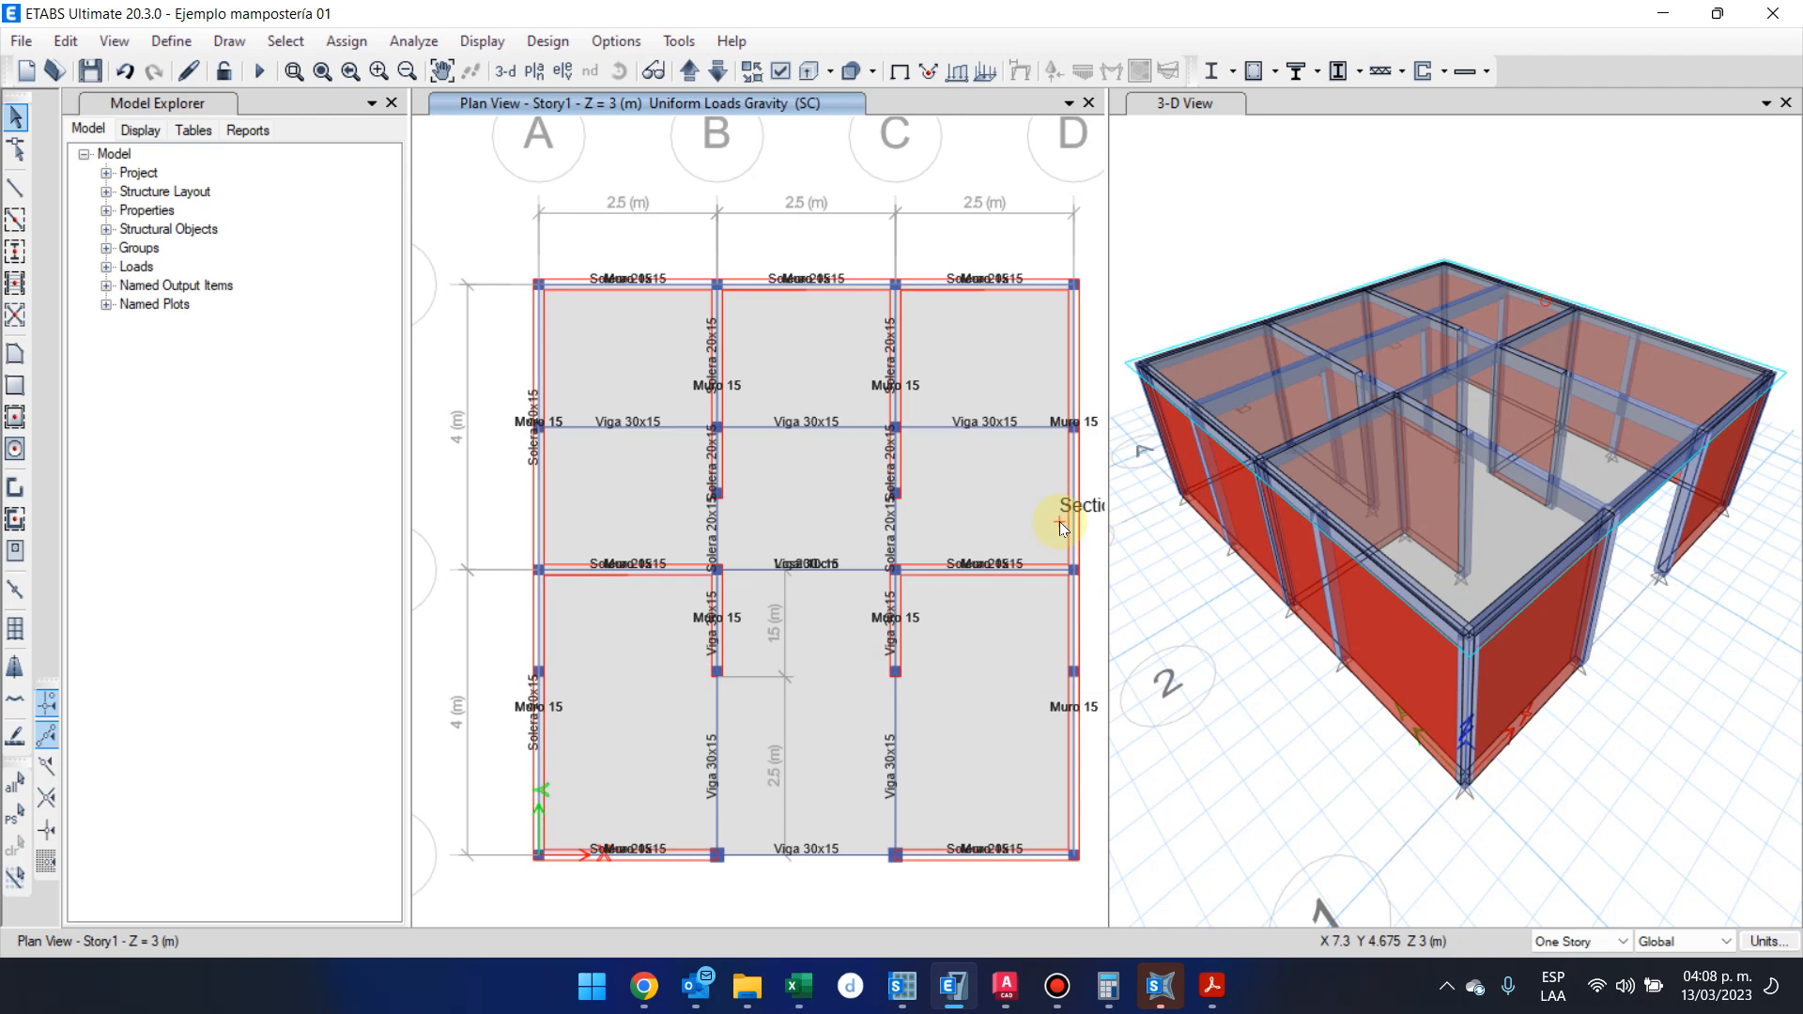
scroll(1059, 521, "down", 2)
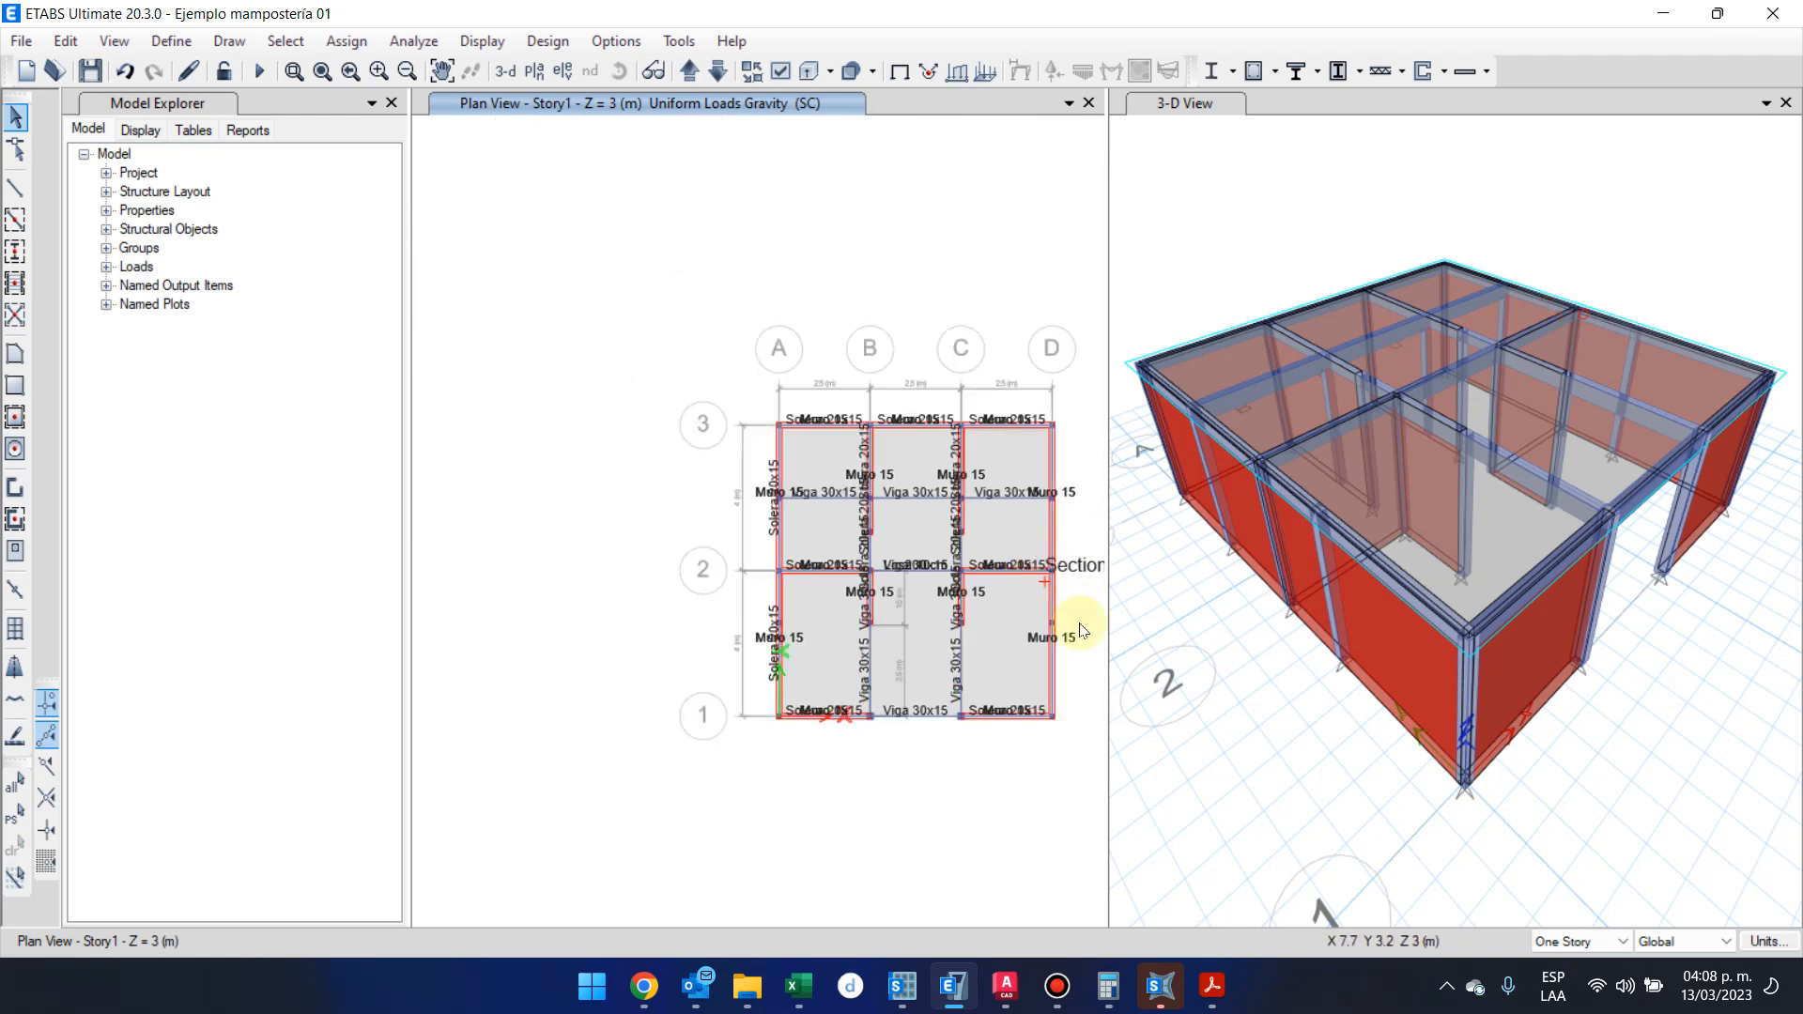
middle_click_drag(1275, 787, 1196, 639, "shift")
scroll(1662, 414, "down", 2)
left_click_drag(1756, 263, 1648, 267)
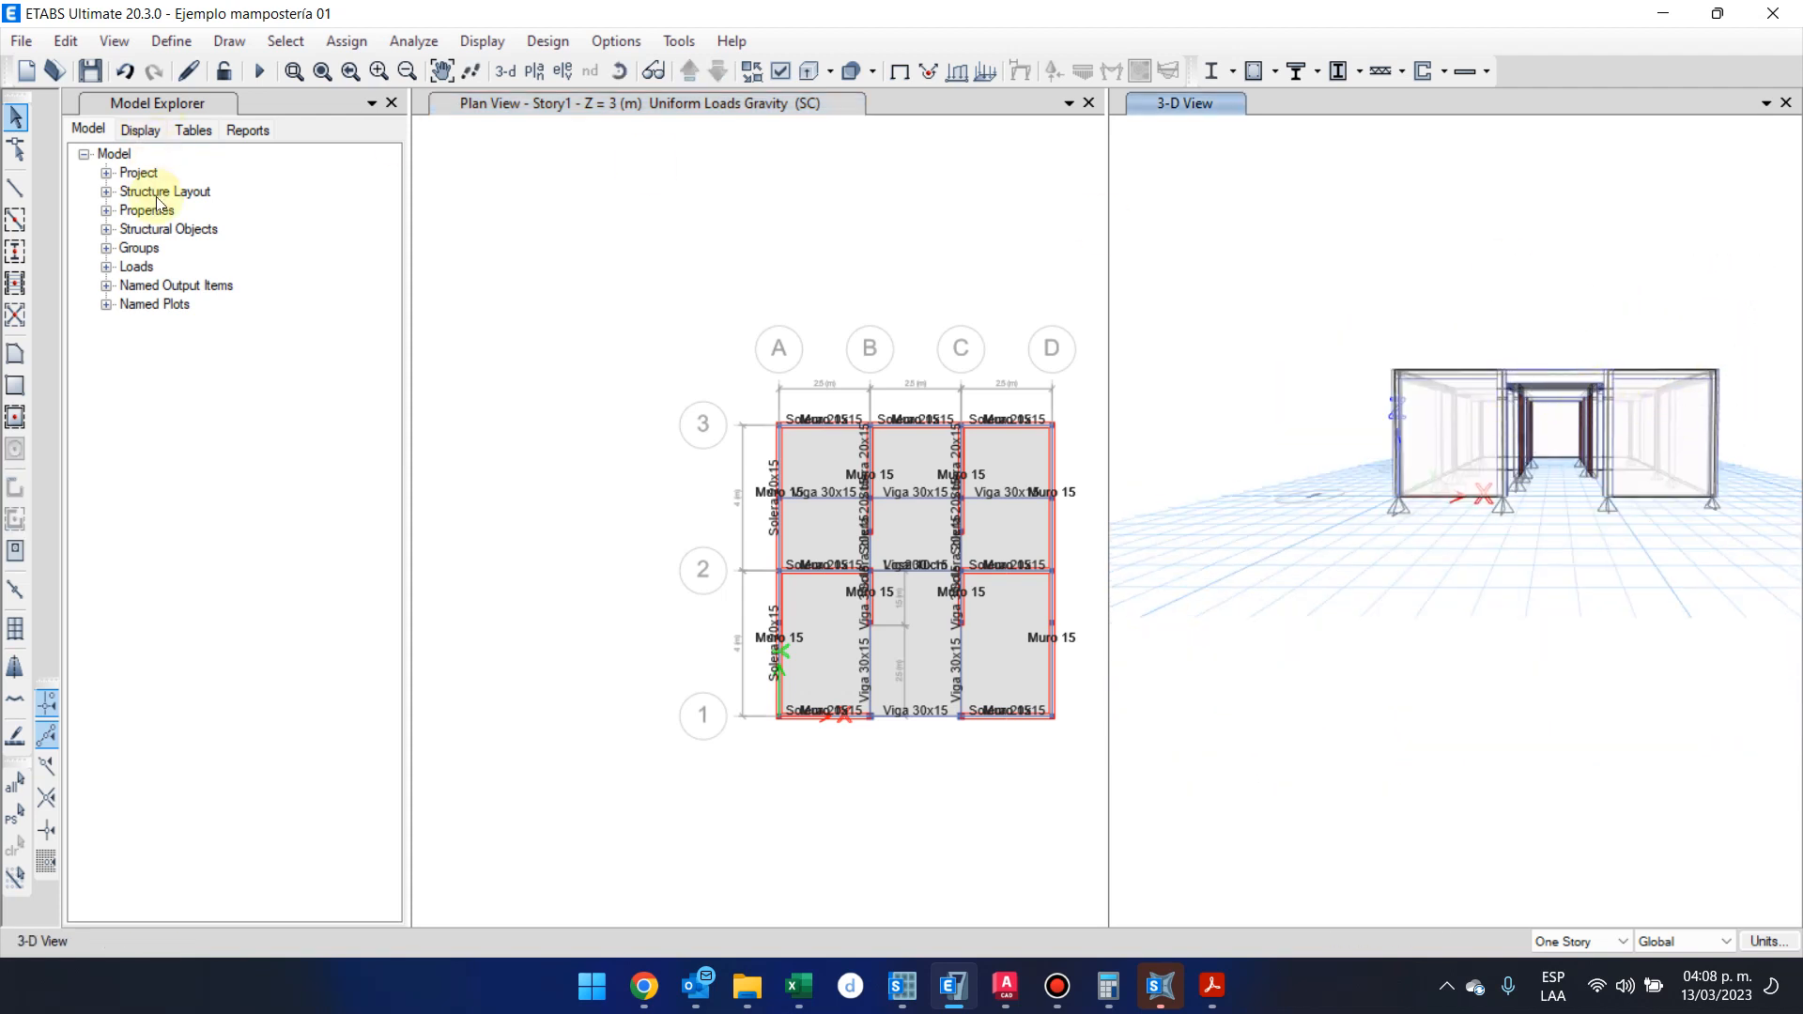
right_click(592, 258)
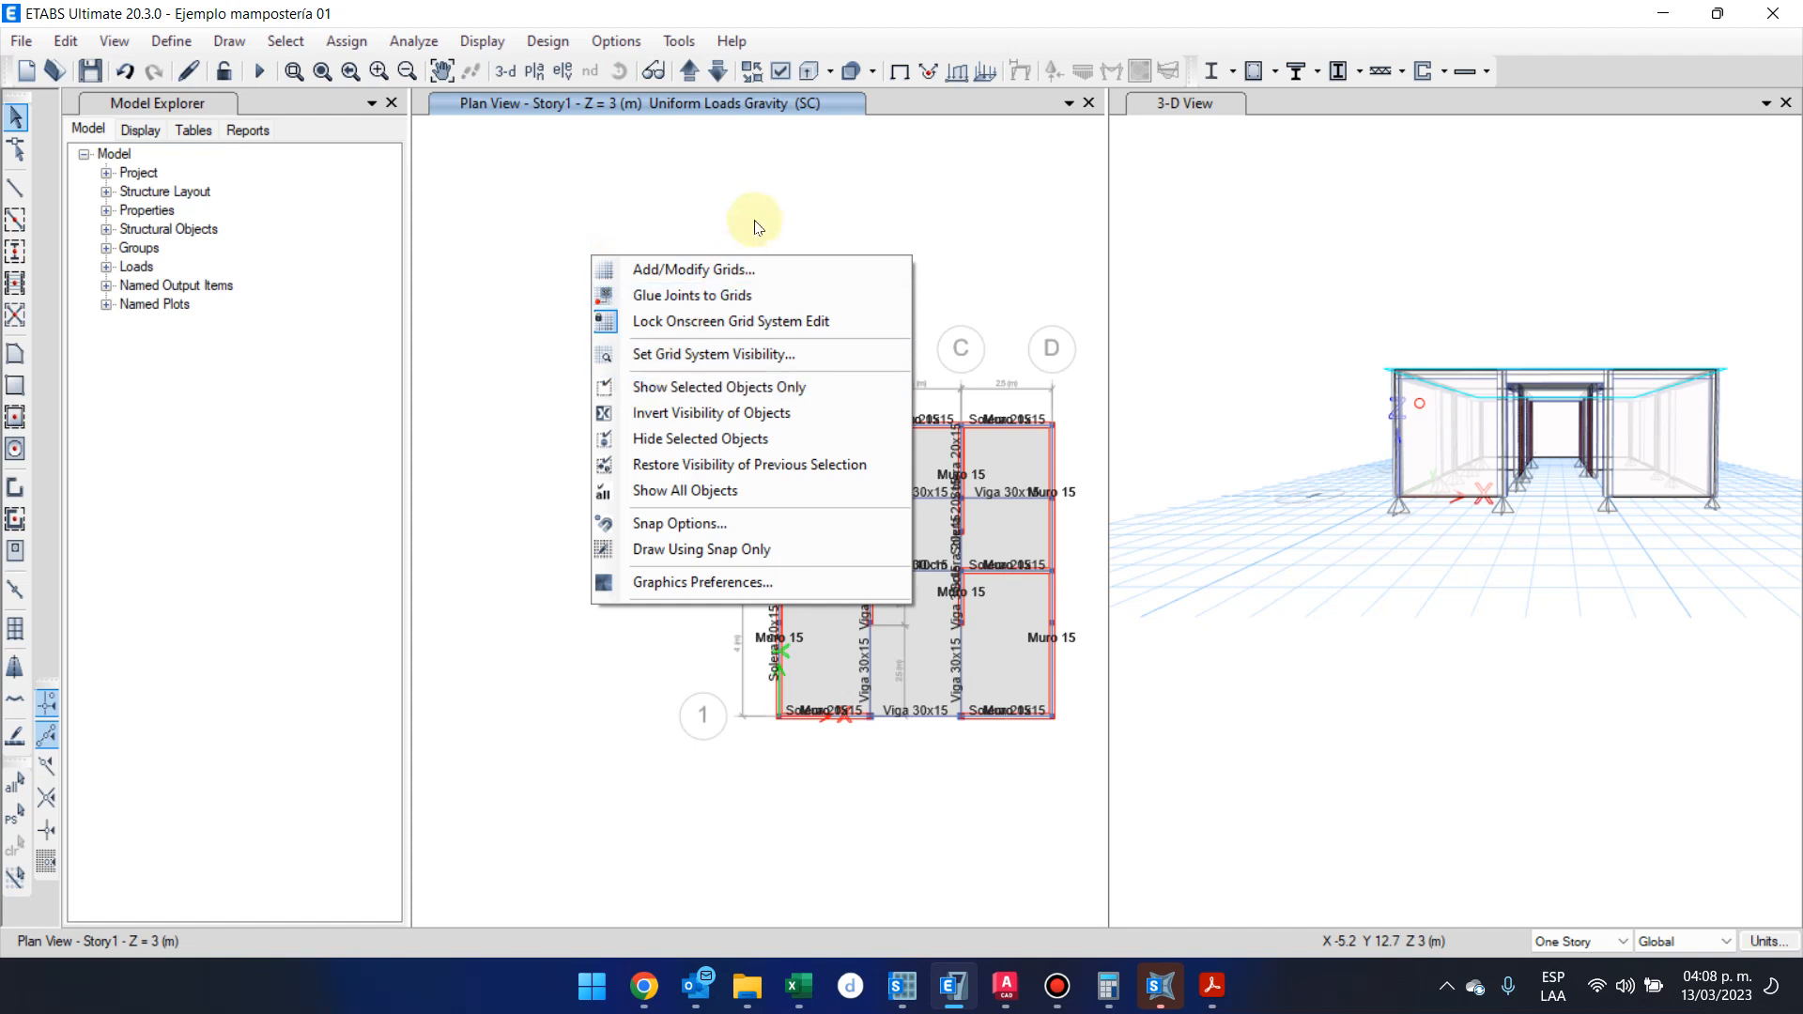
left_click(808, 270)
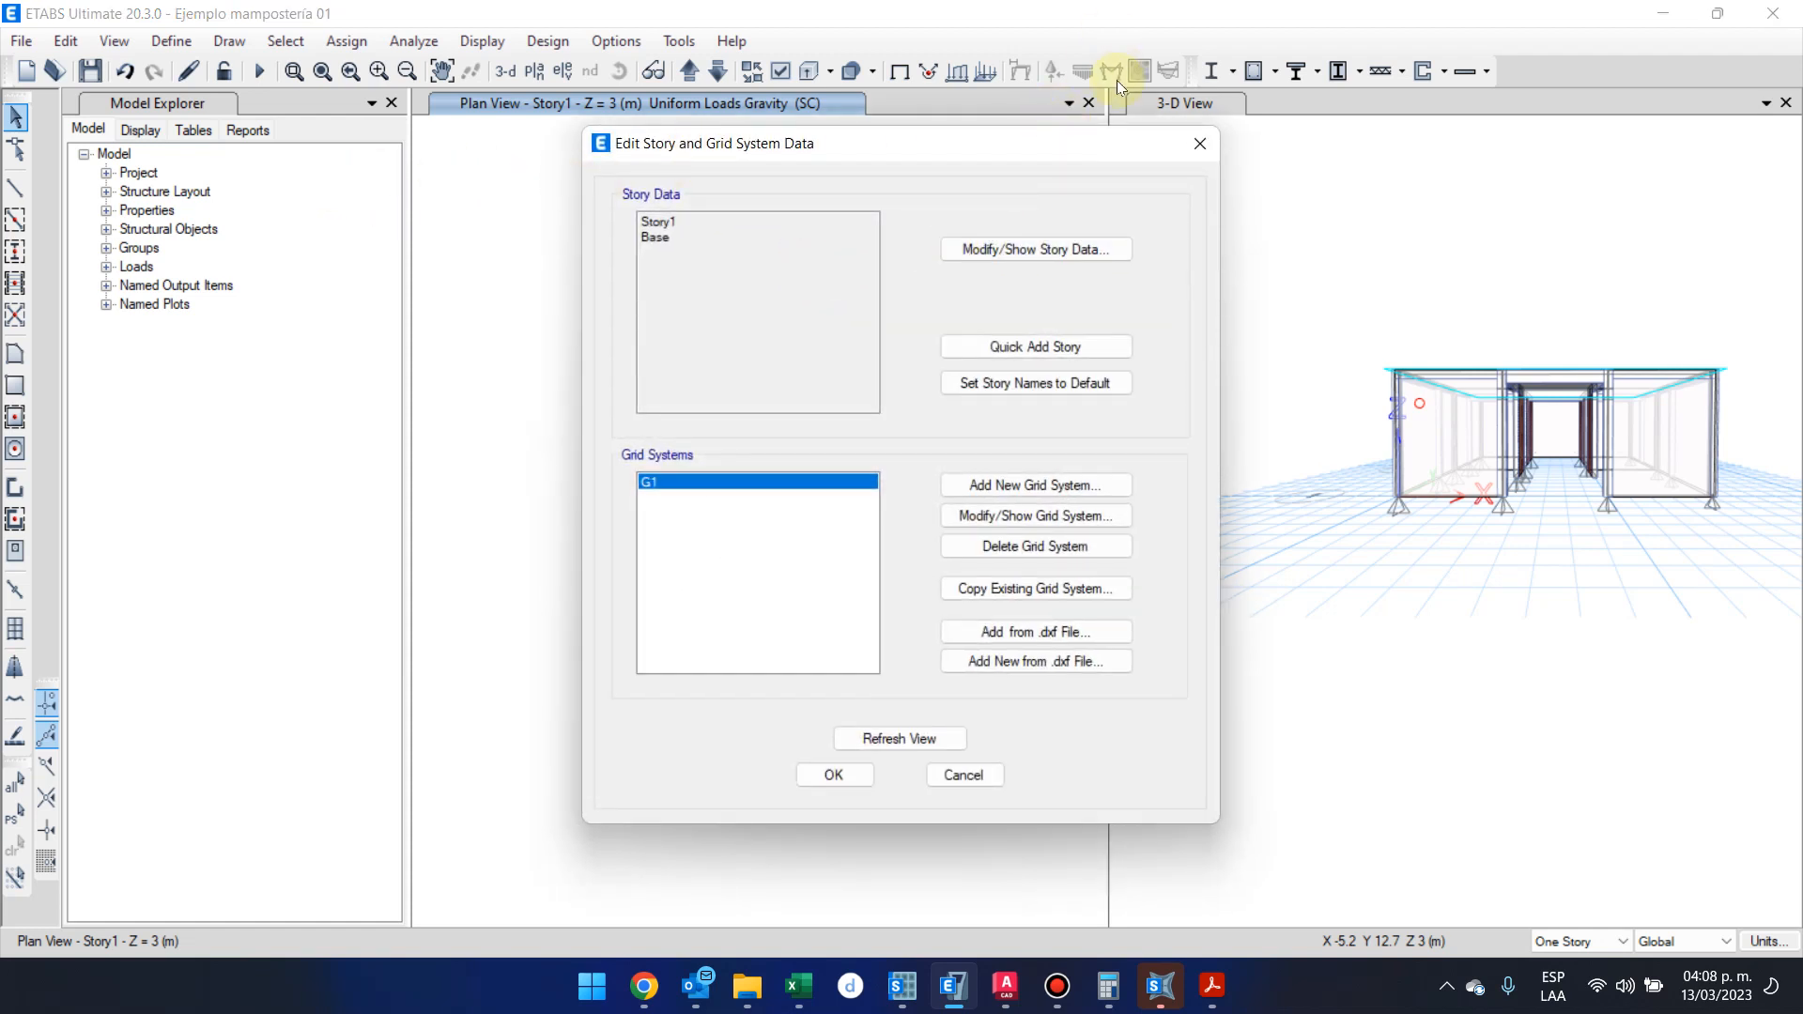
left_click(1039, 249)
right_click(465, 310)
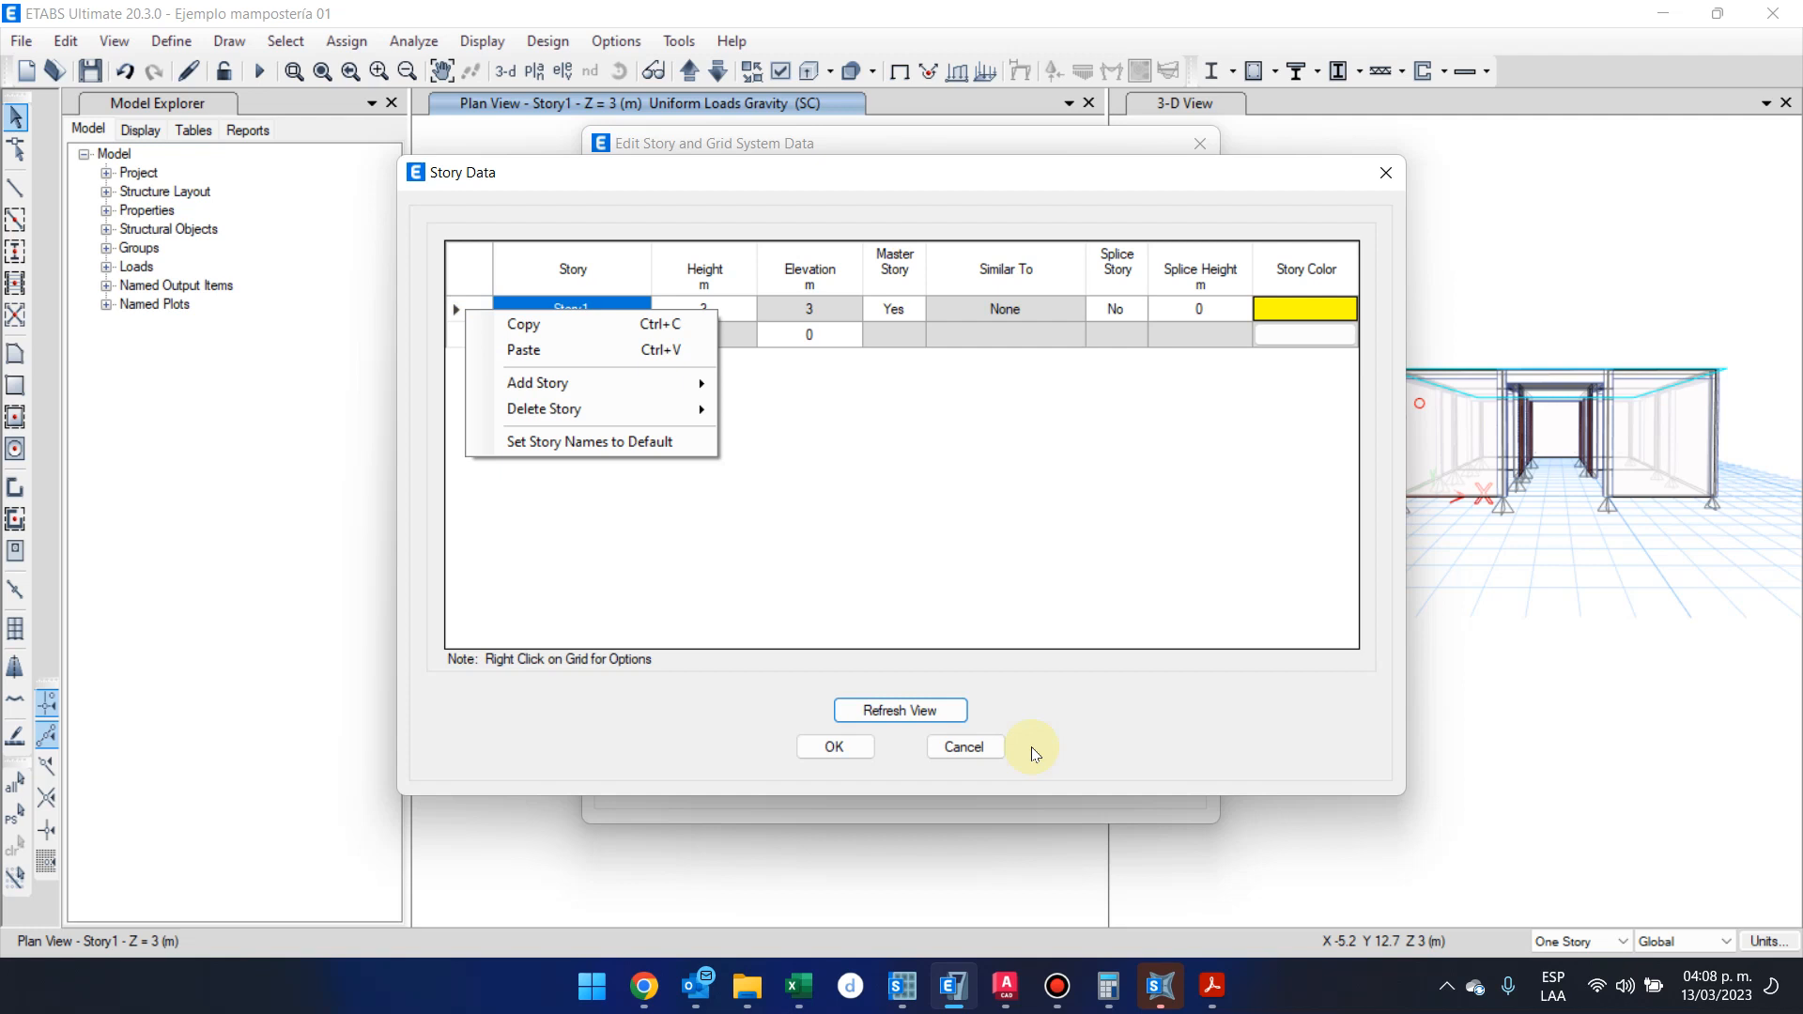
left_click(981, 742)
left_click(1002, 776)
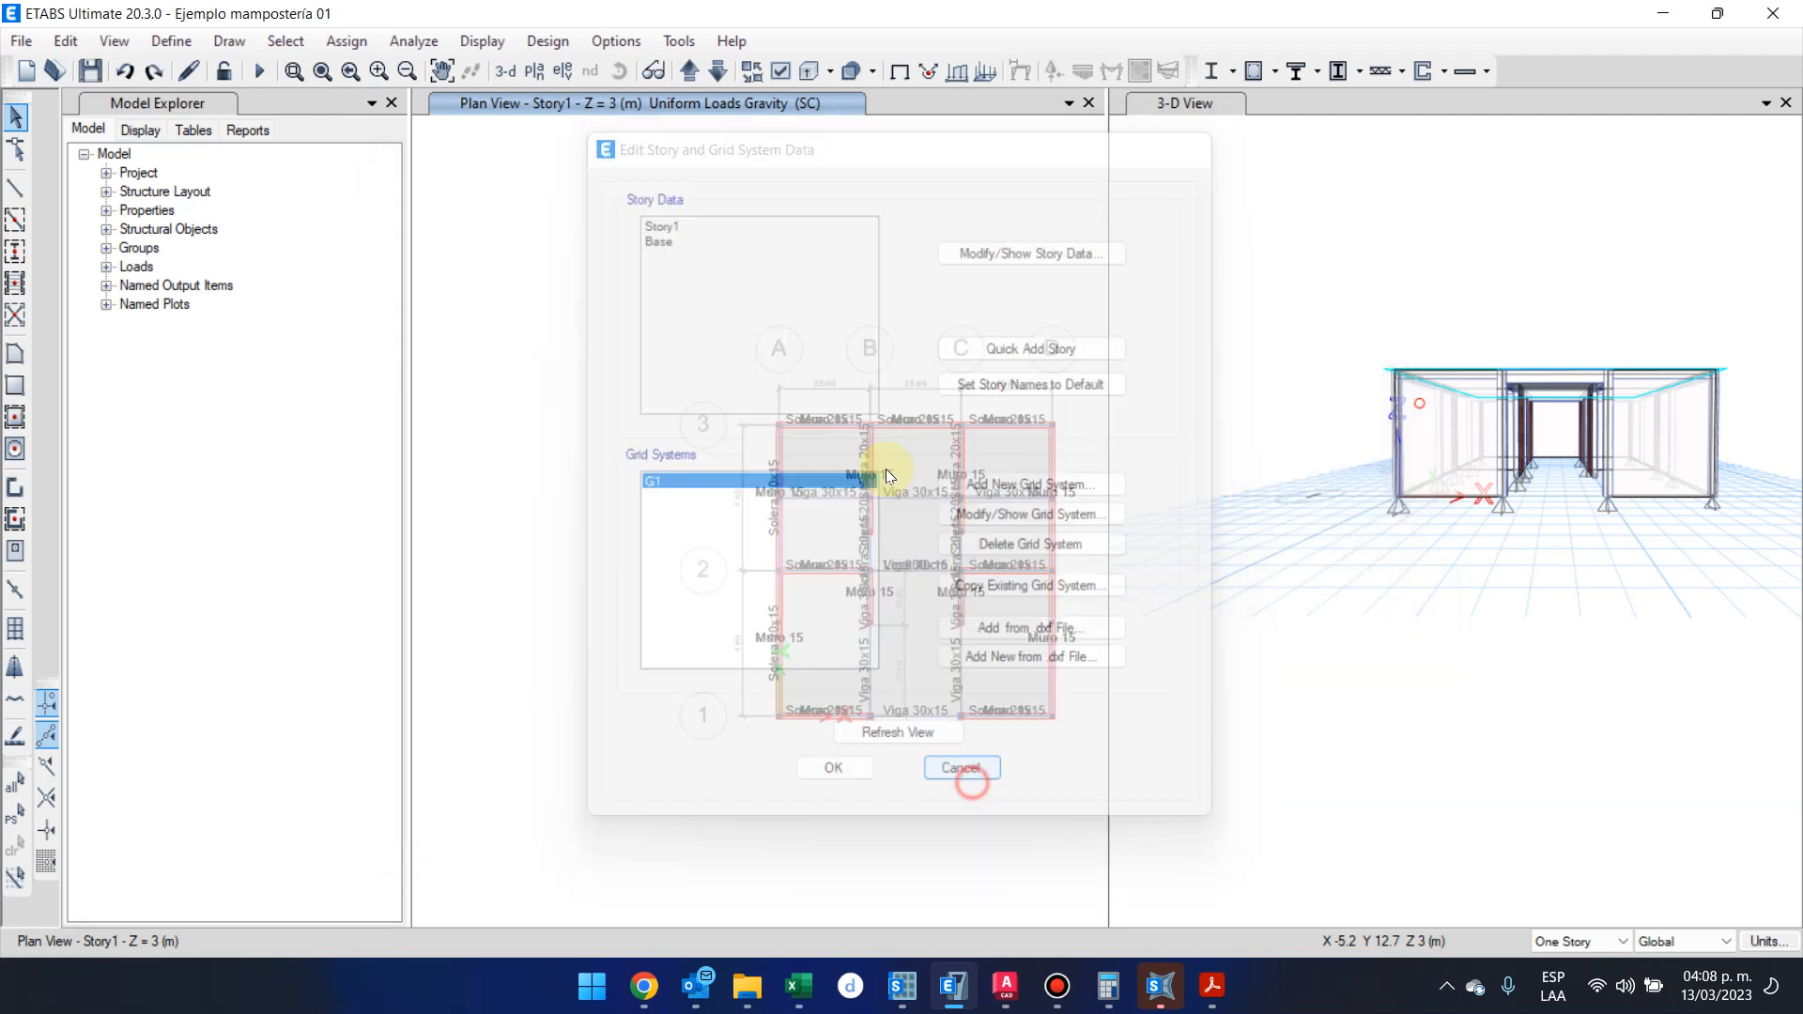
Add one 3 m high story above Story1, replicated from Story1, keeping the existing story heights
right_click(1017, 223)
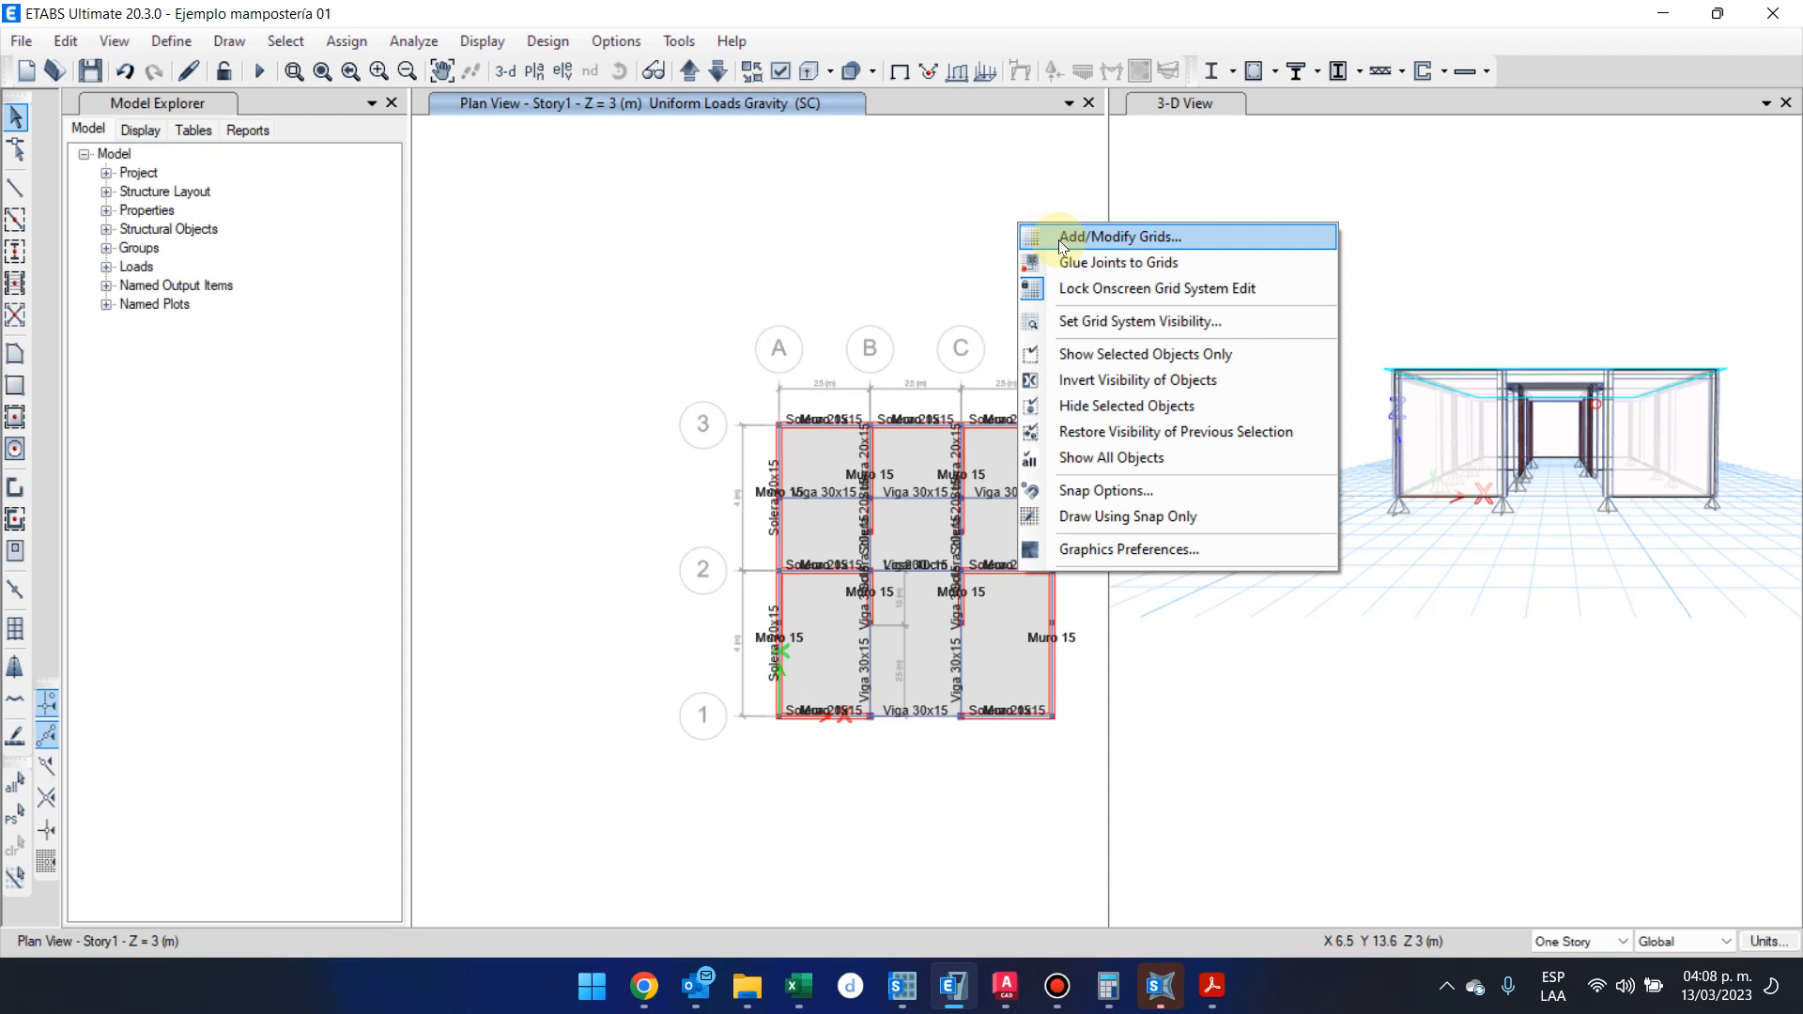
left_click(1059, 242)
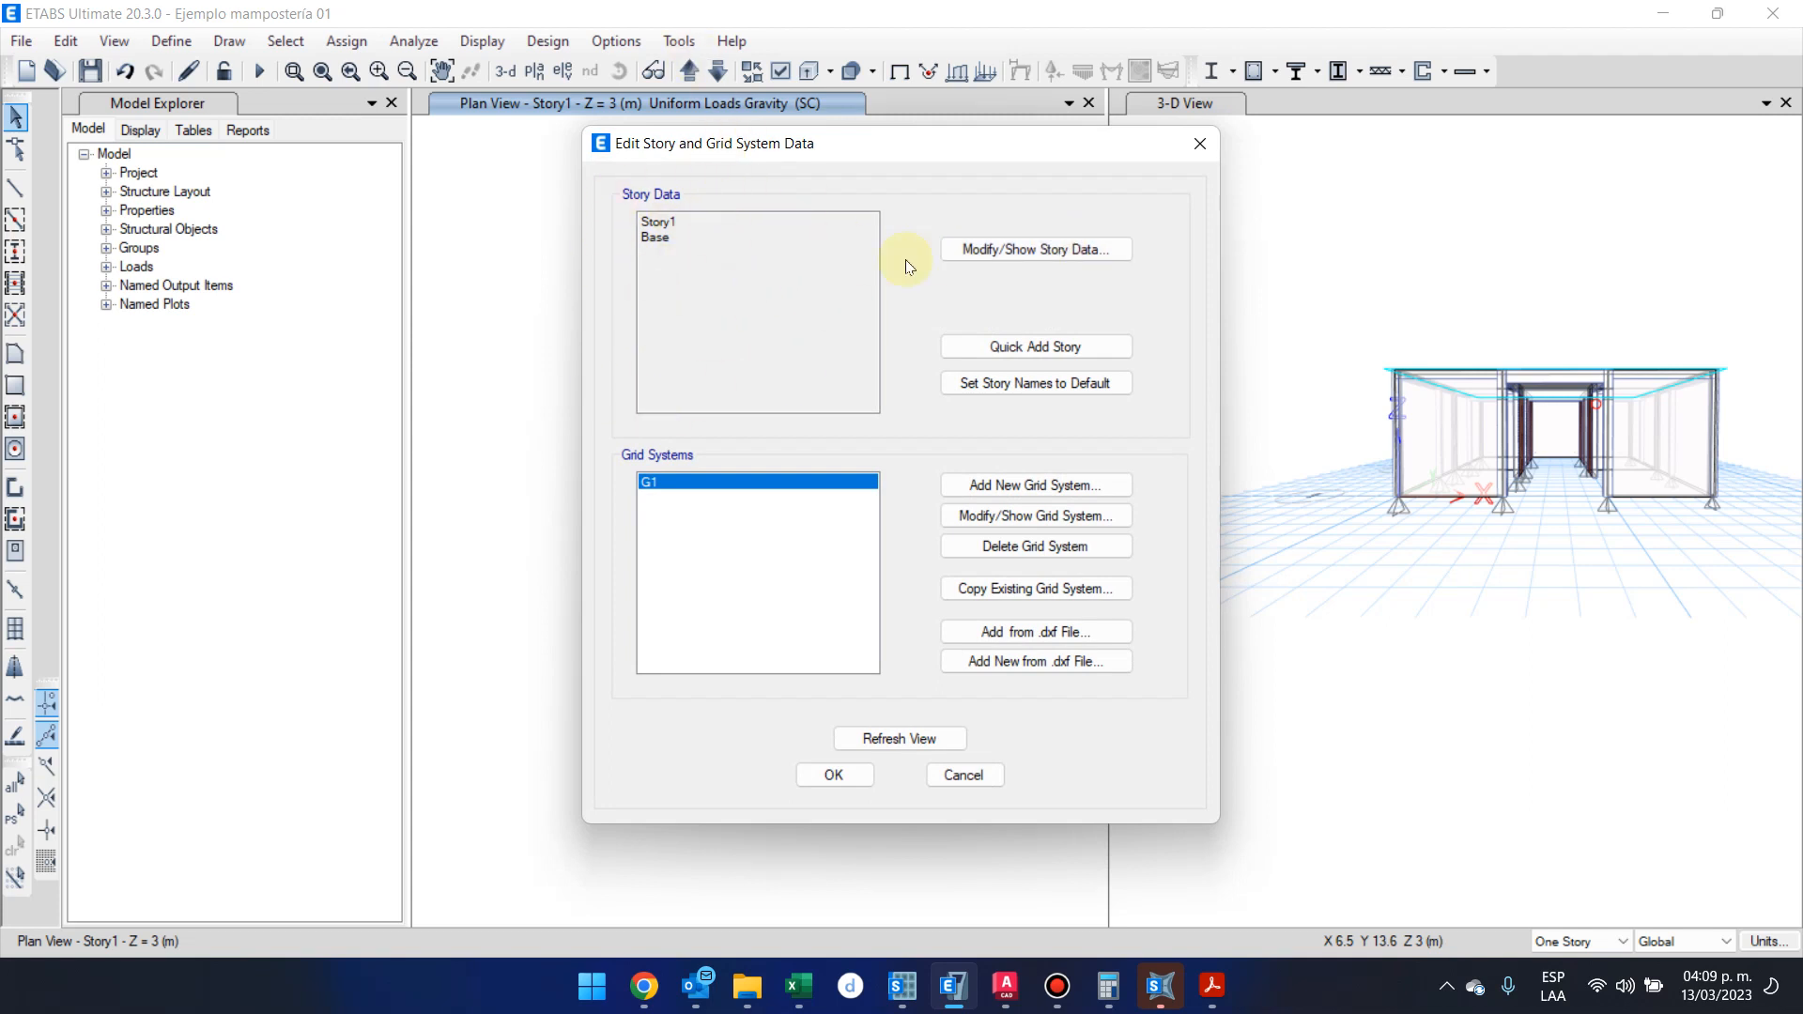
left_click(1066, 250)
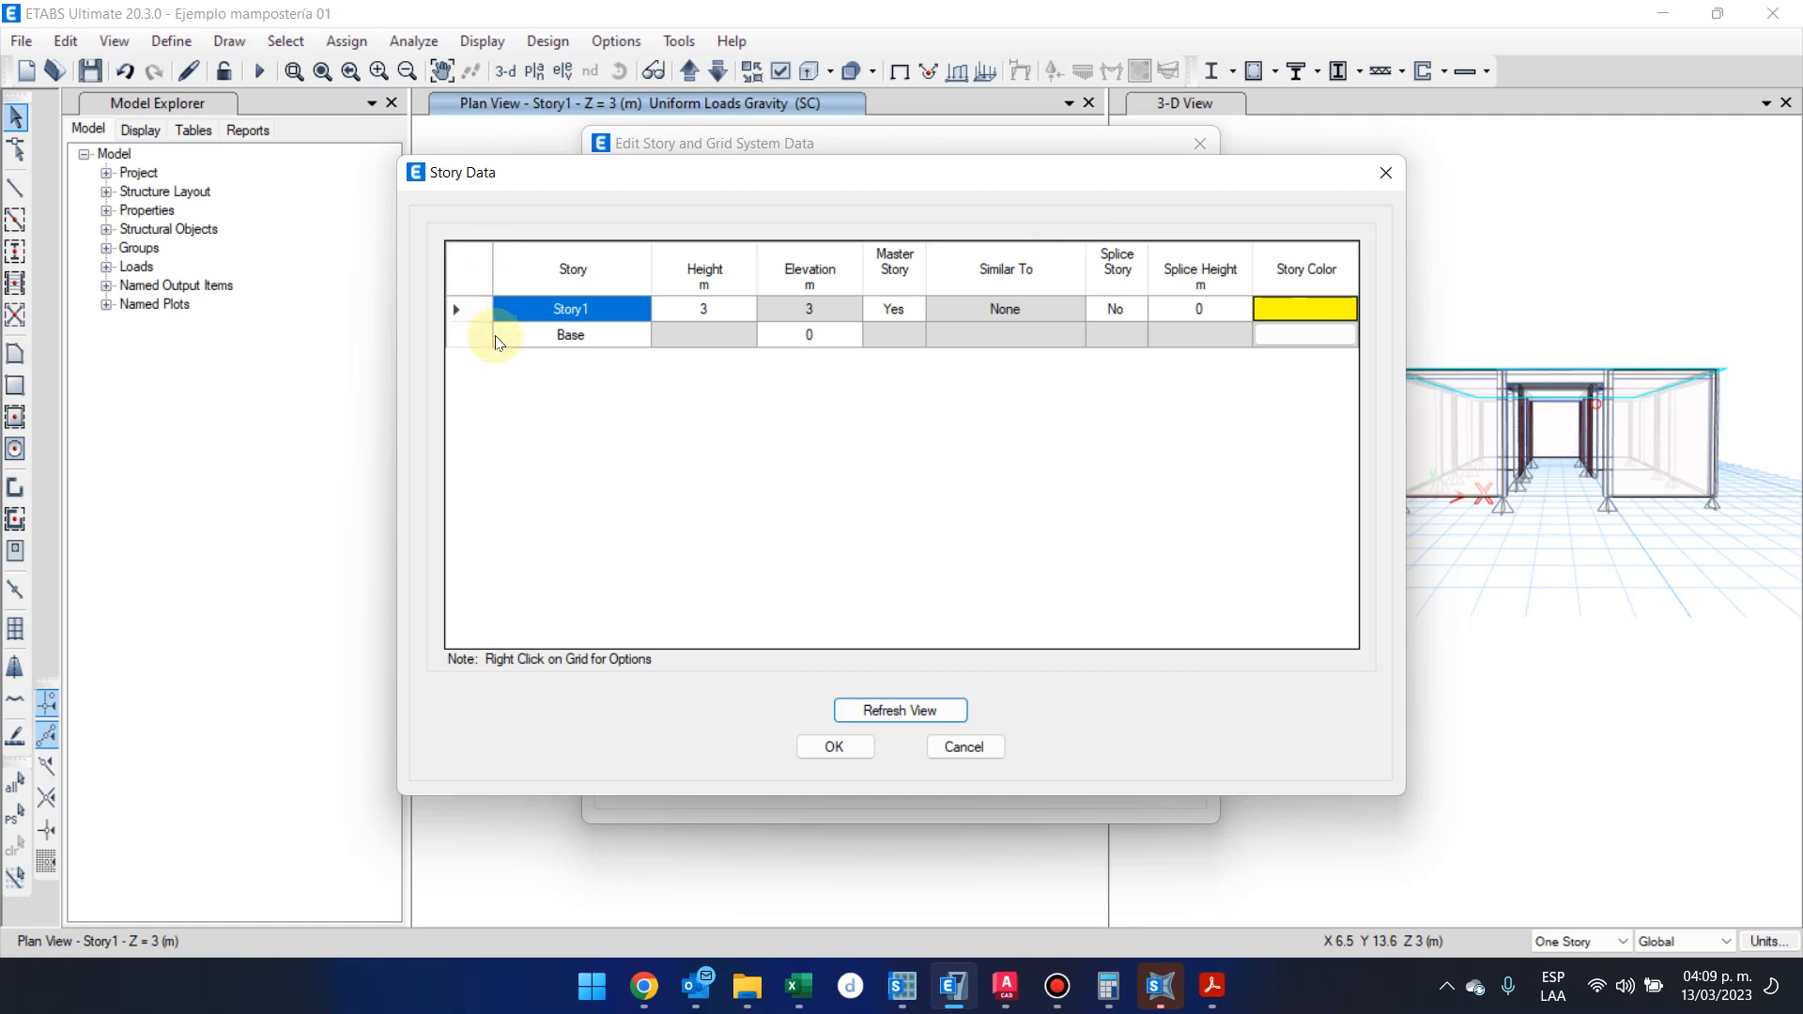
right_click(471, 320)
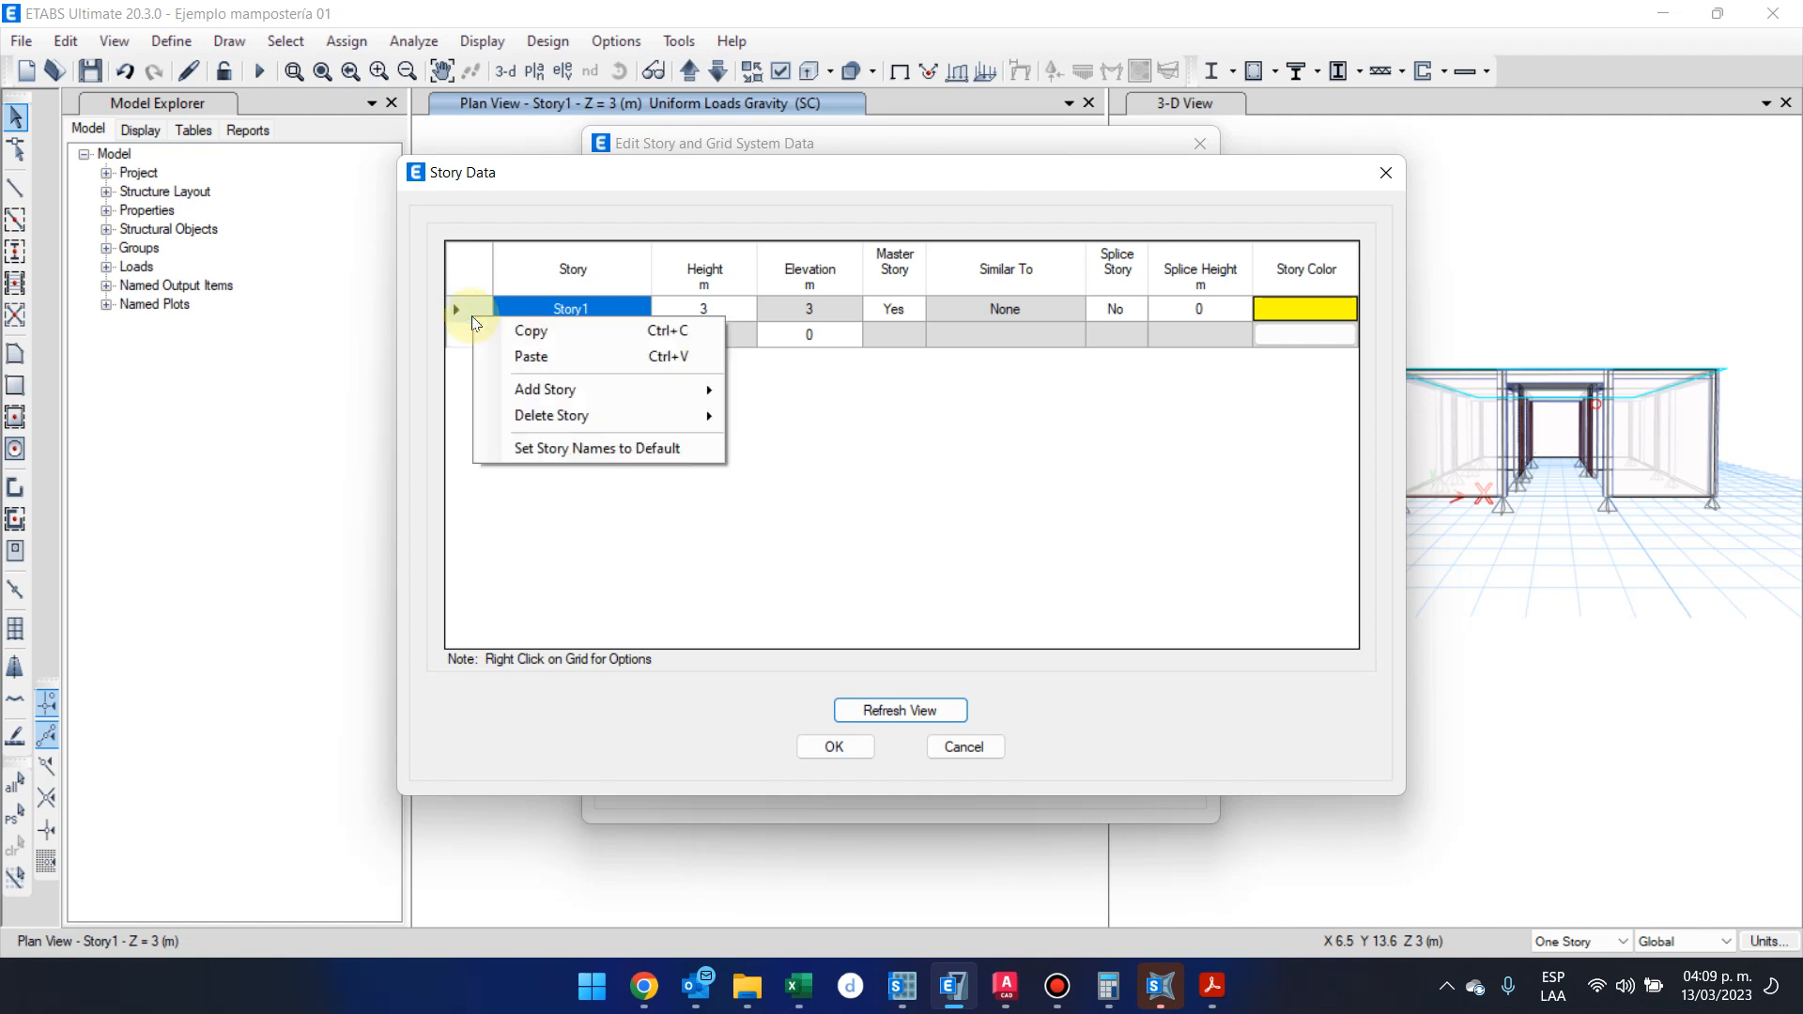
mouse_move(557, 399)
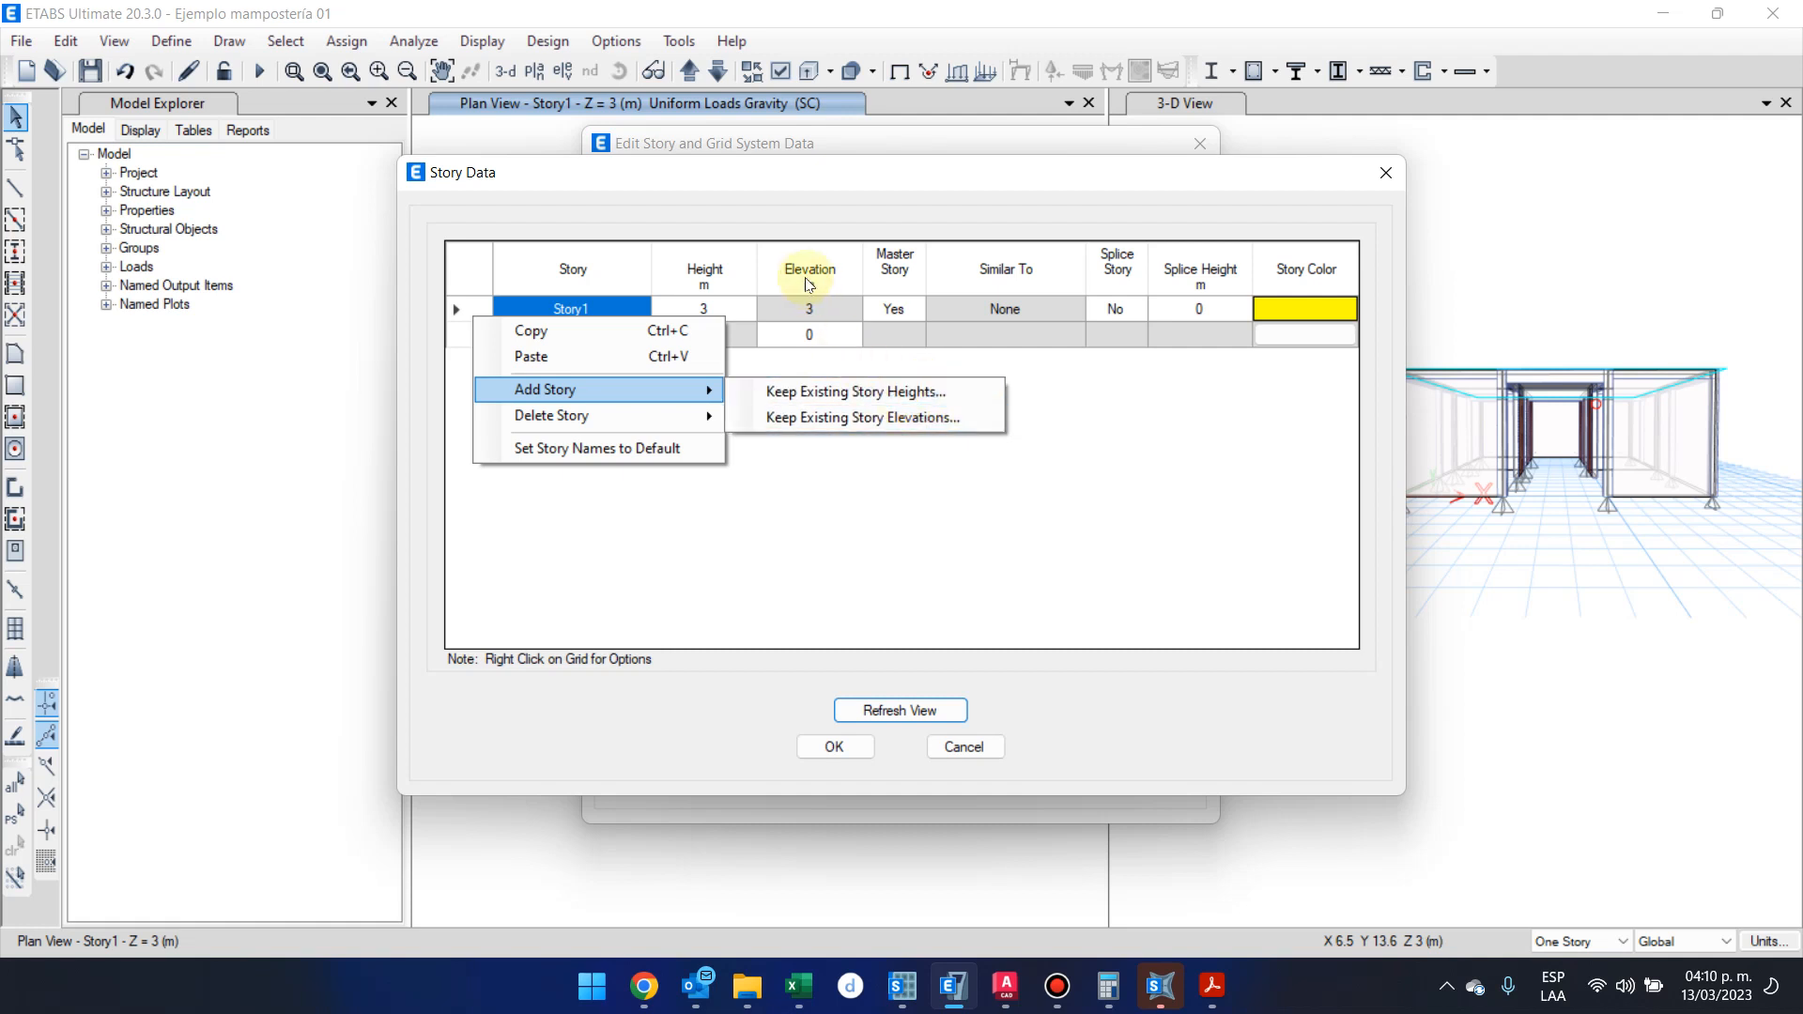
left_click(959, 393)
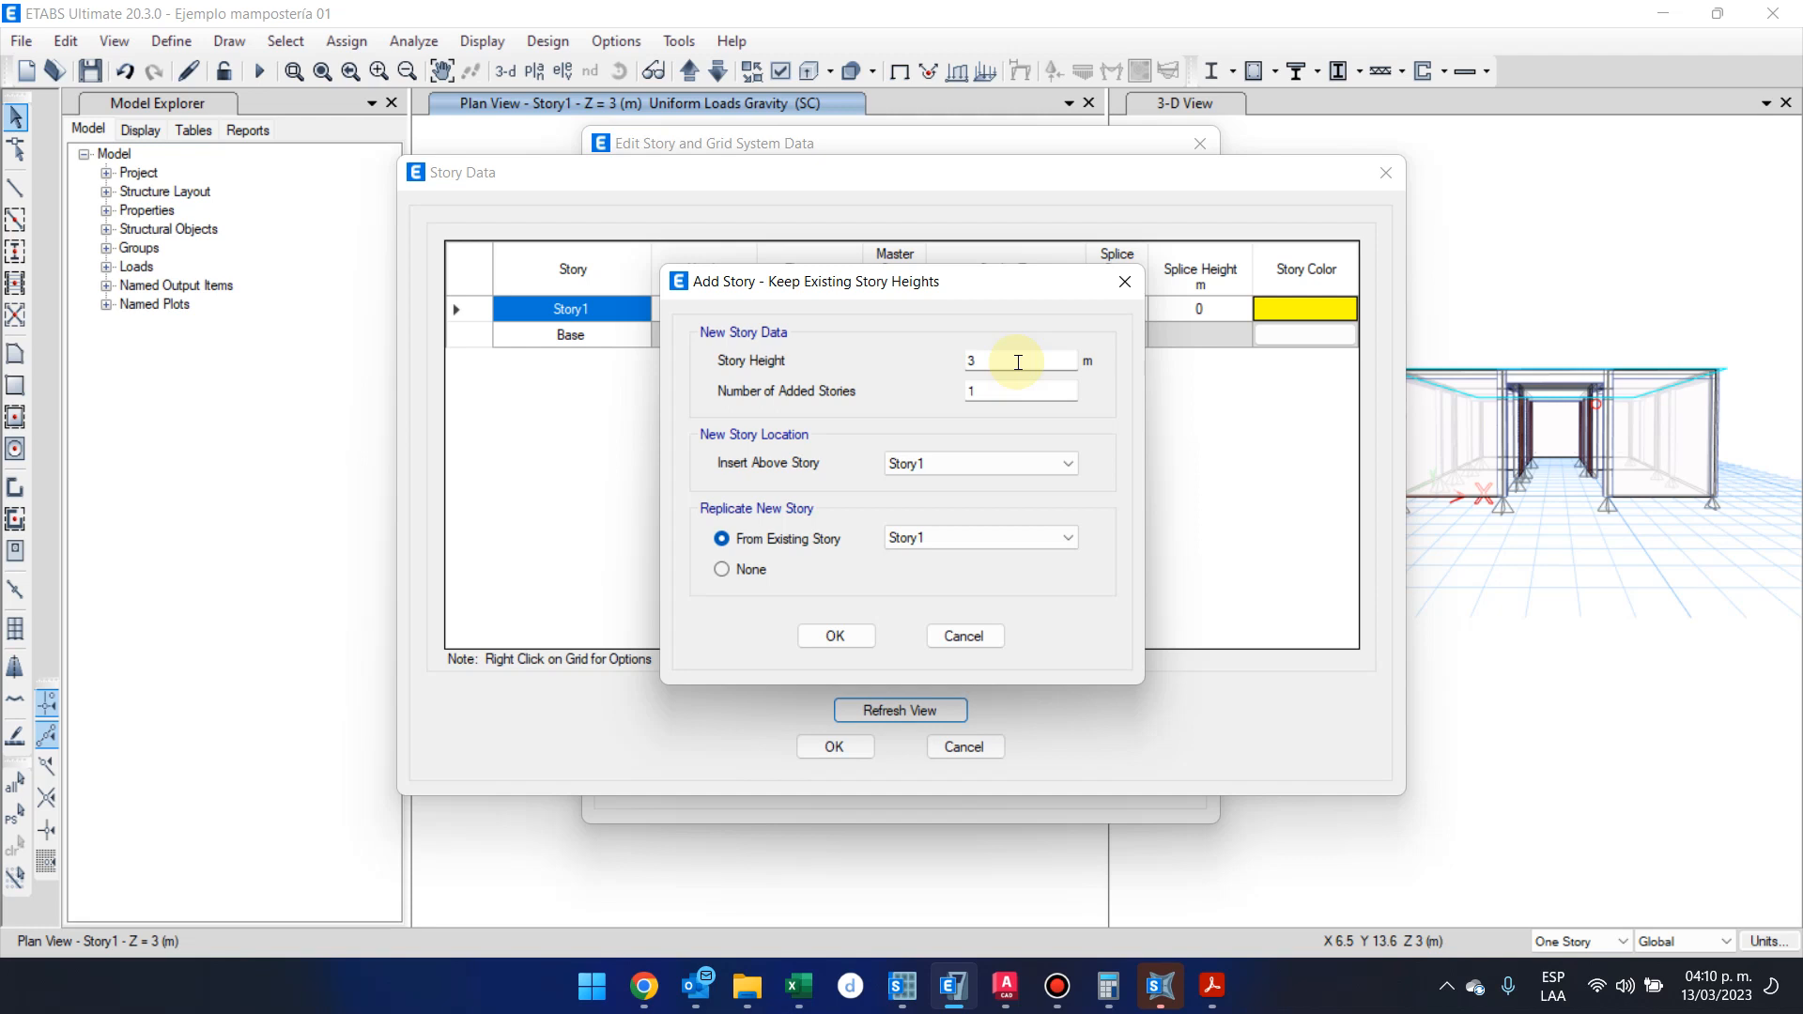
double_click(981, 390)
double_click(1026, 362)
type("3")
left_click(918, 462)
left_click(919, 462)
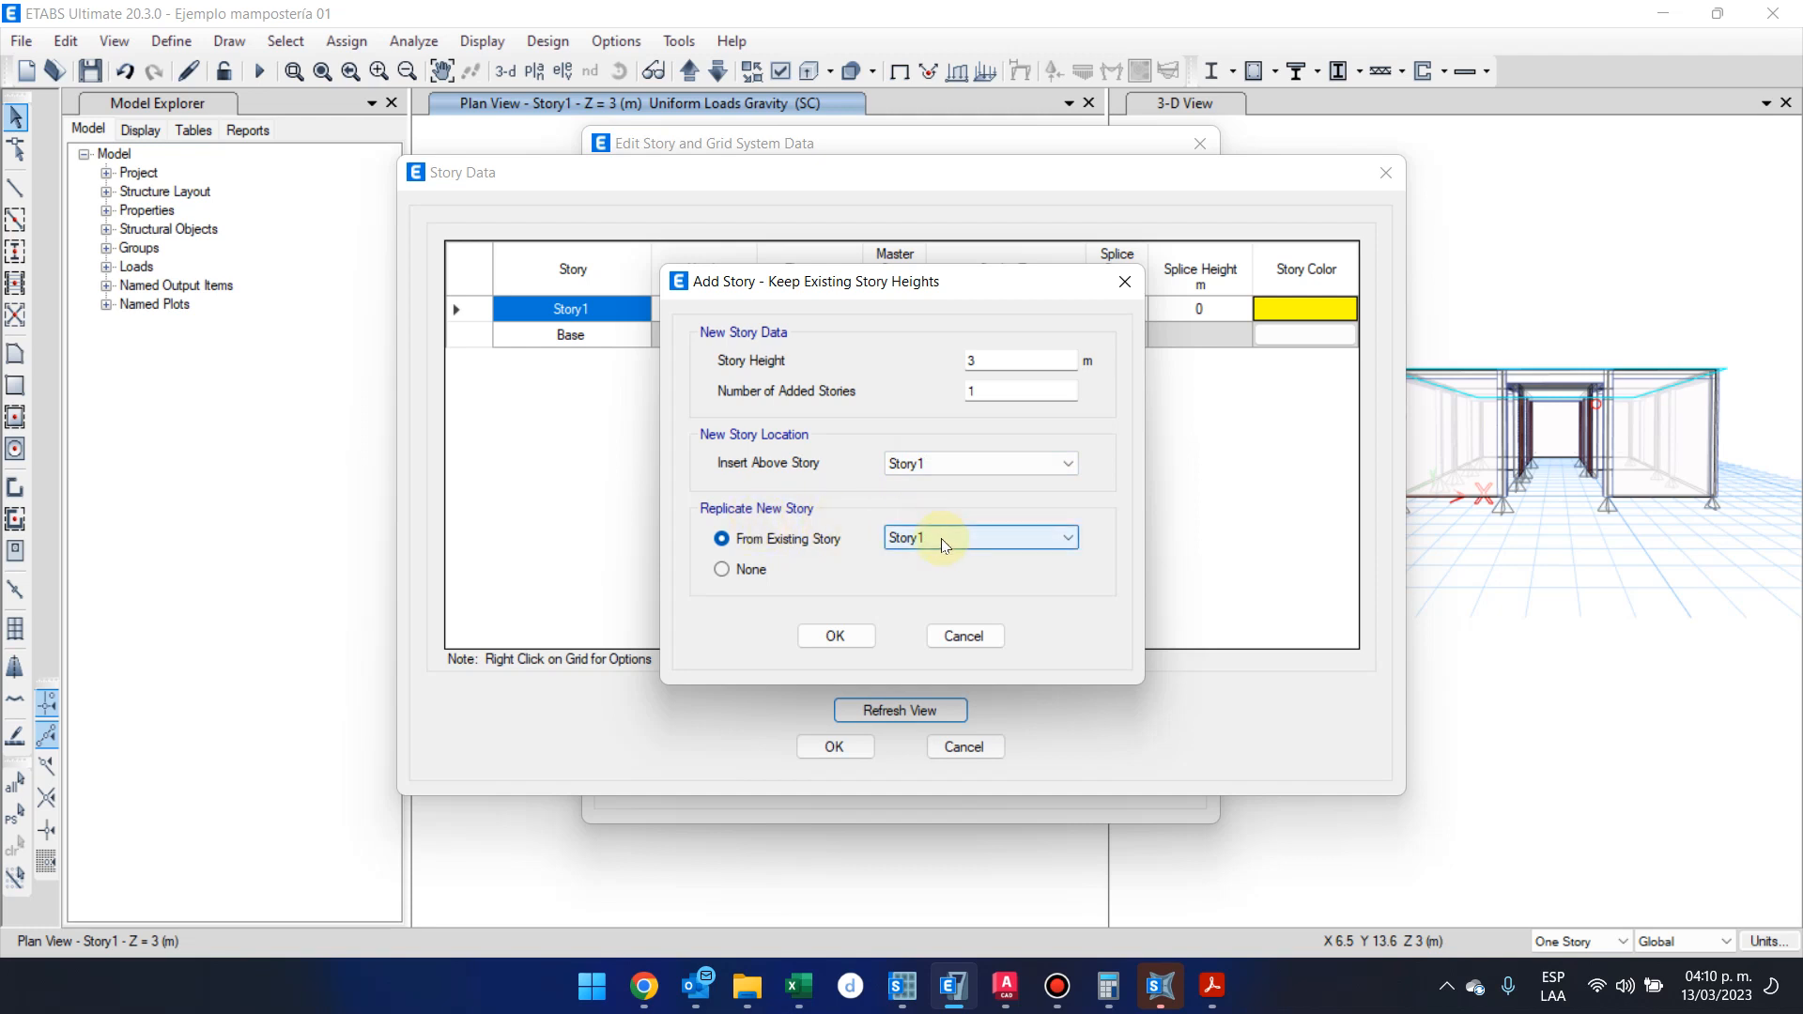
left_click(915, 542)
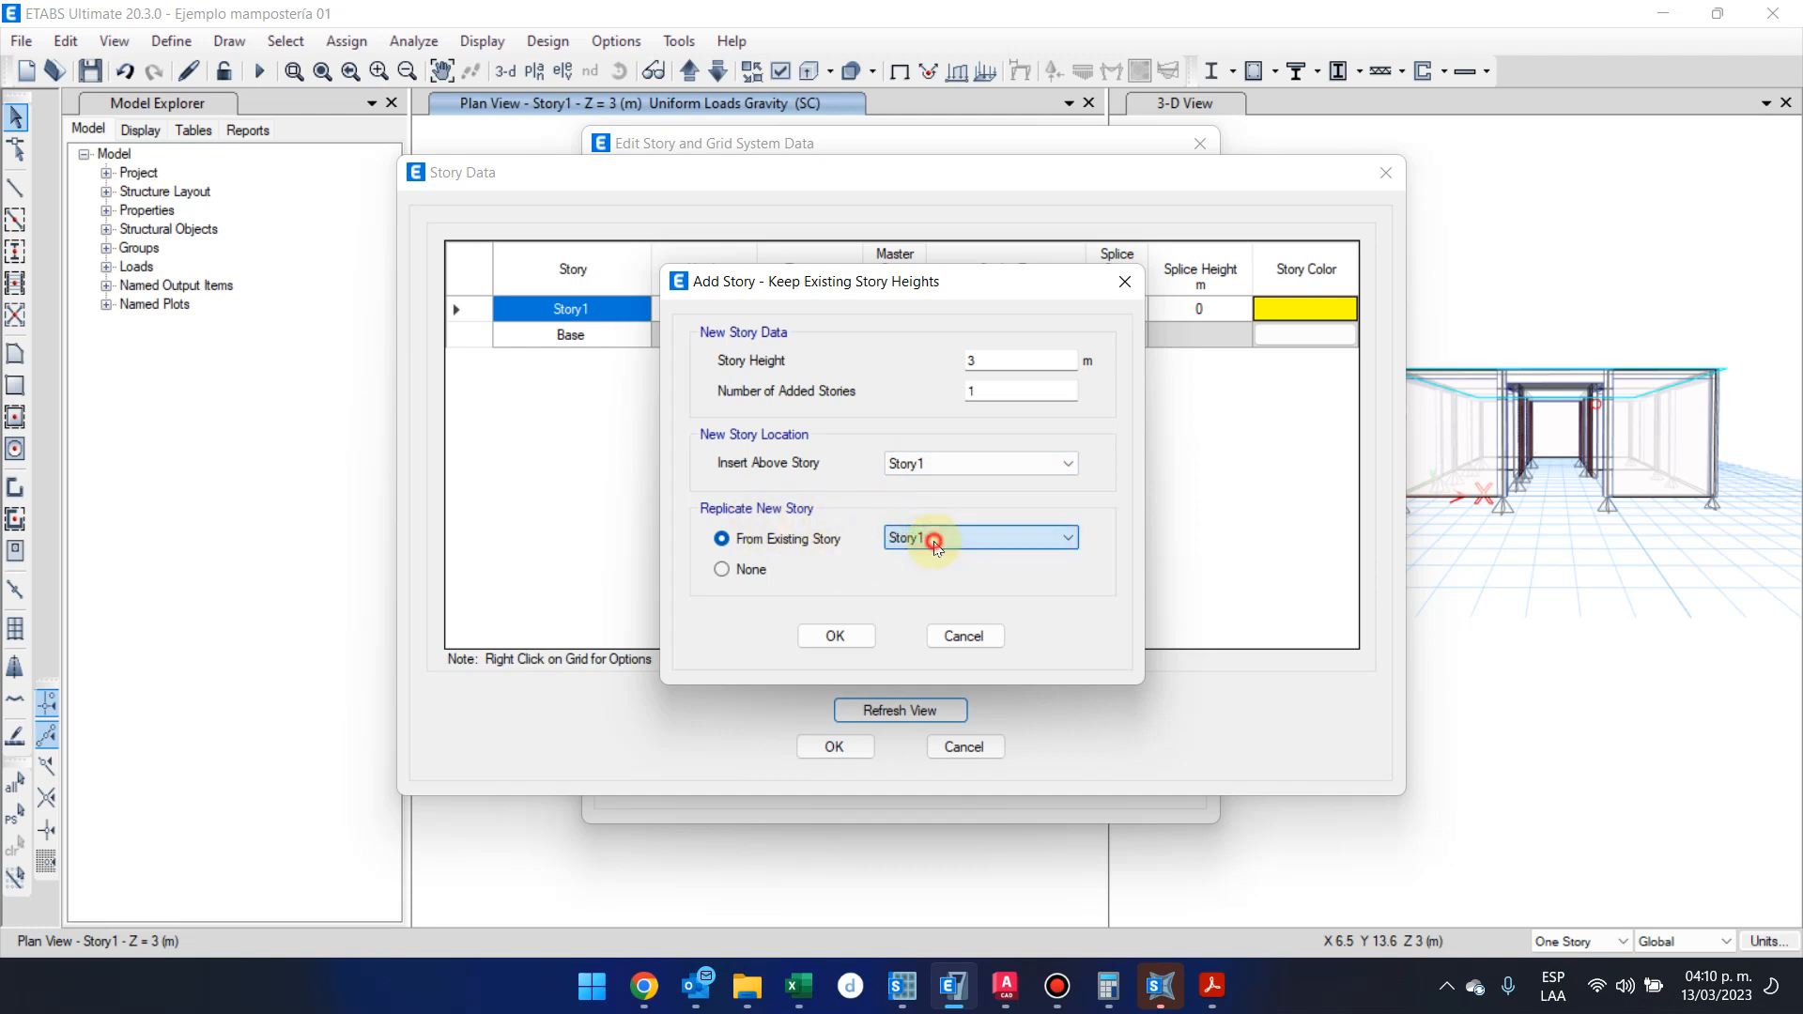
left_click(835, 636)
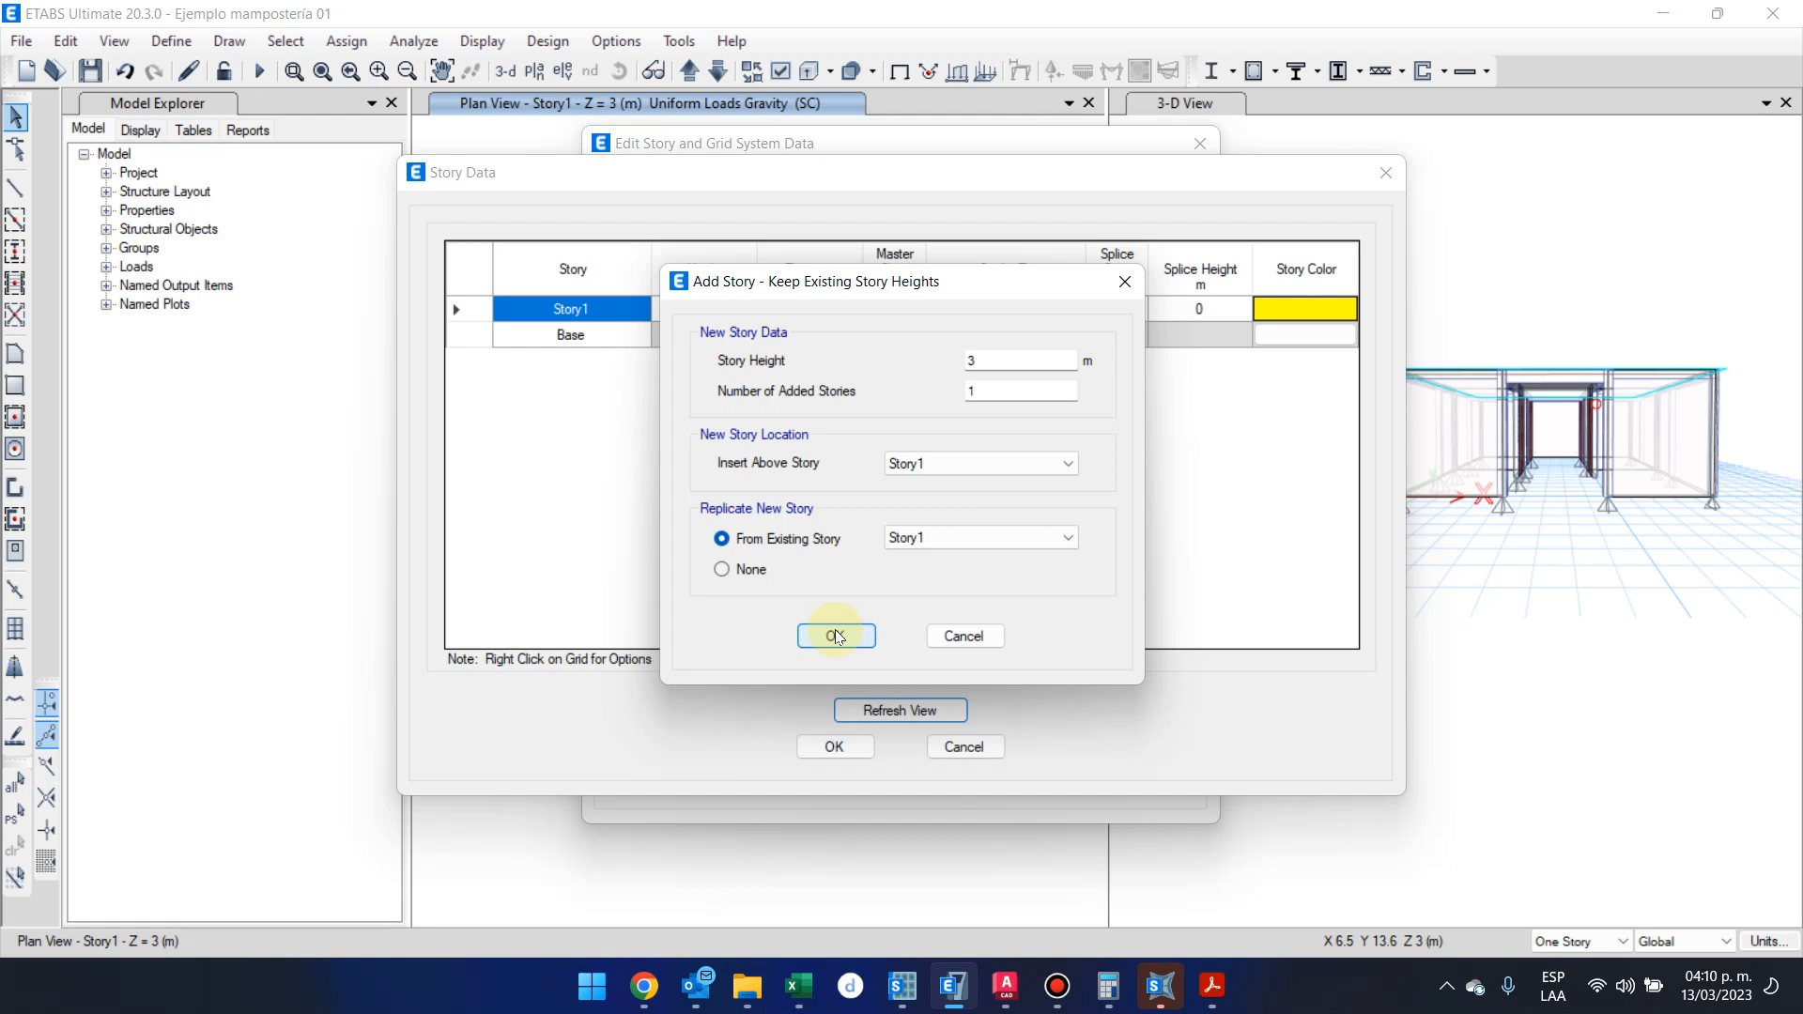
left_click(835, 635)
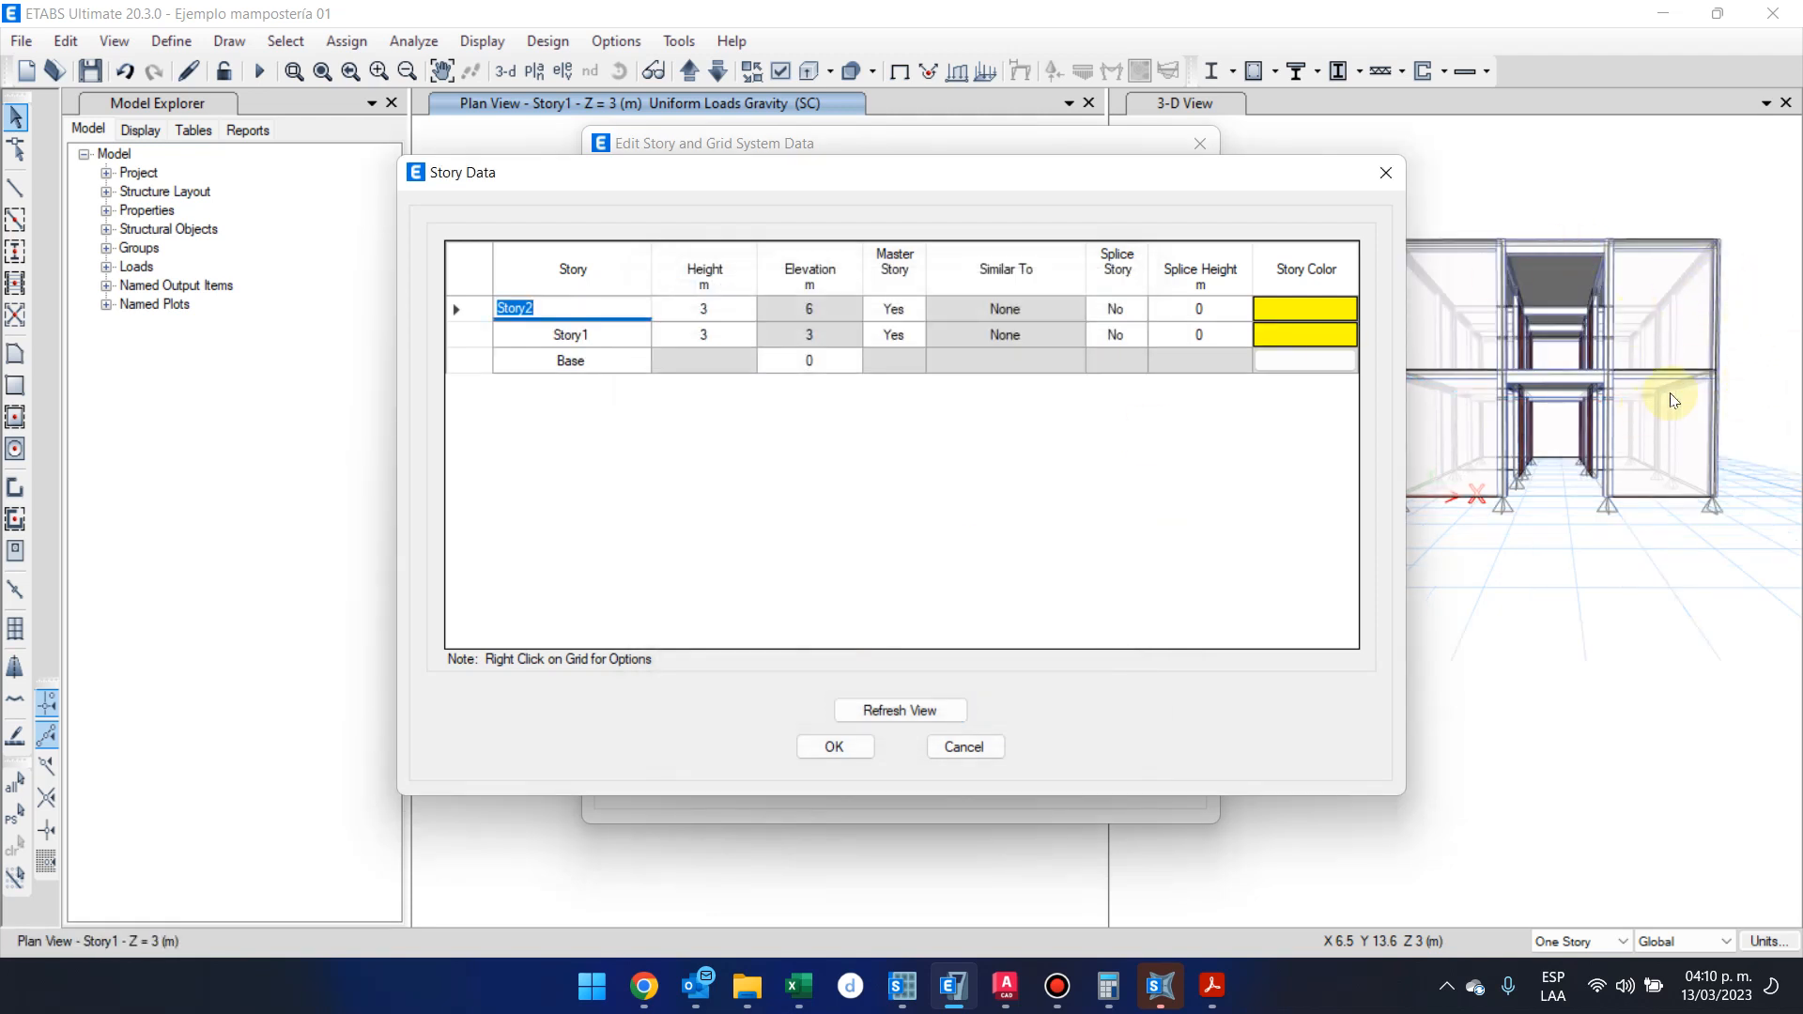
Accept the two-story data and the edited story and grid system definitions
left_click(827, 746)
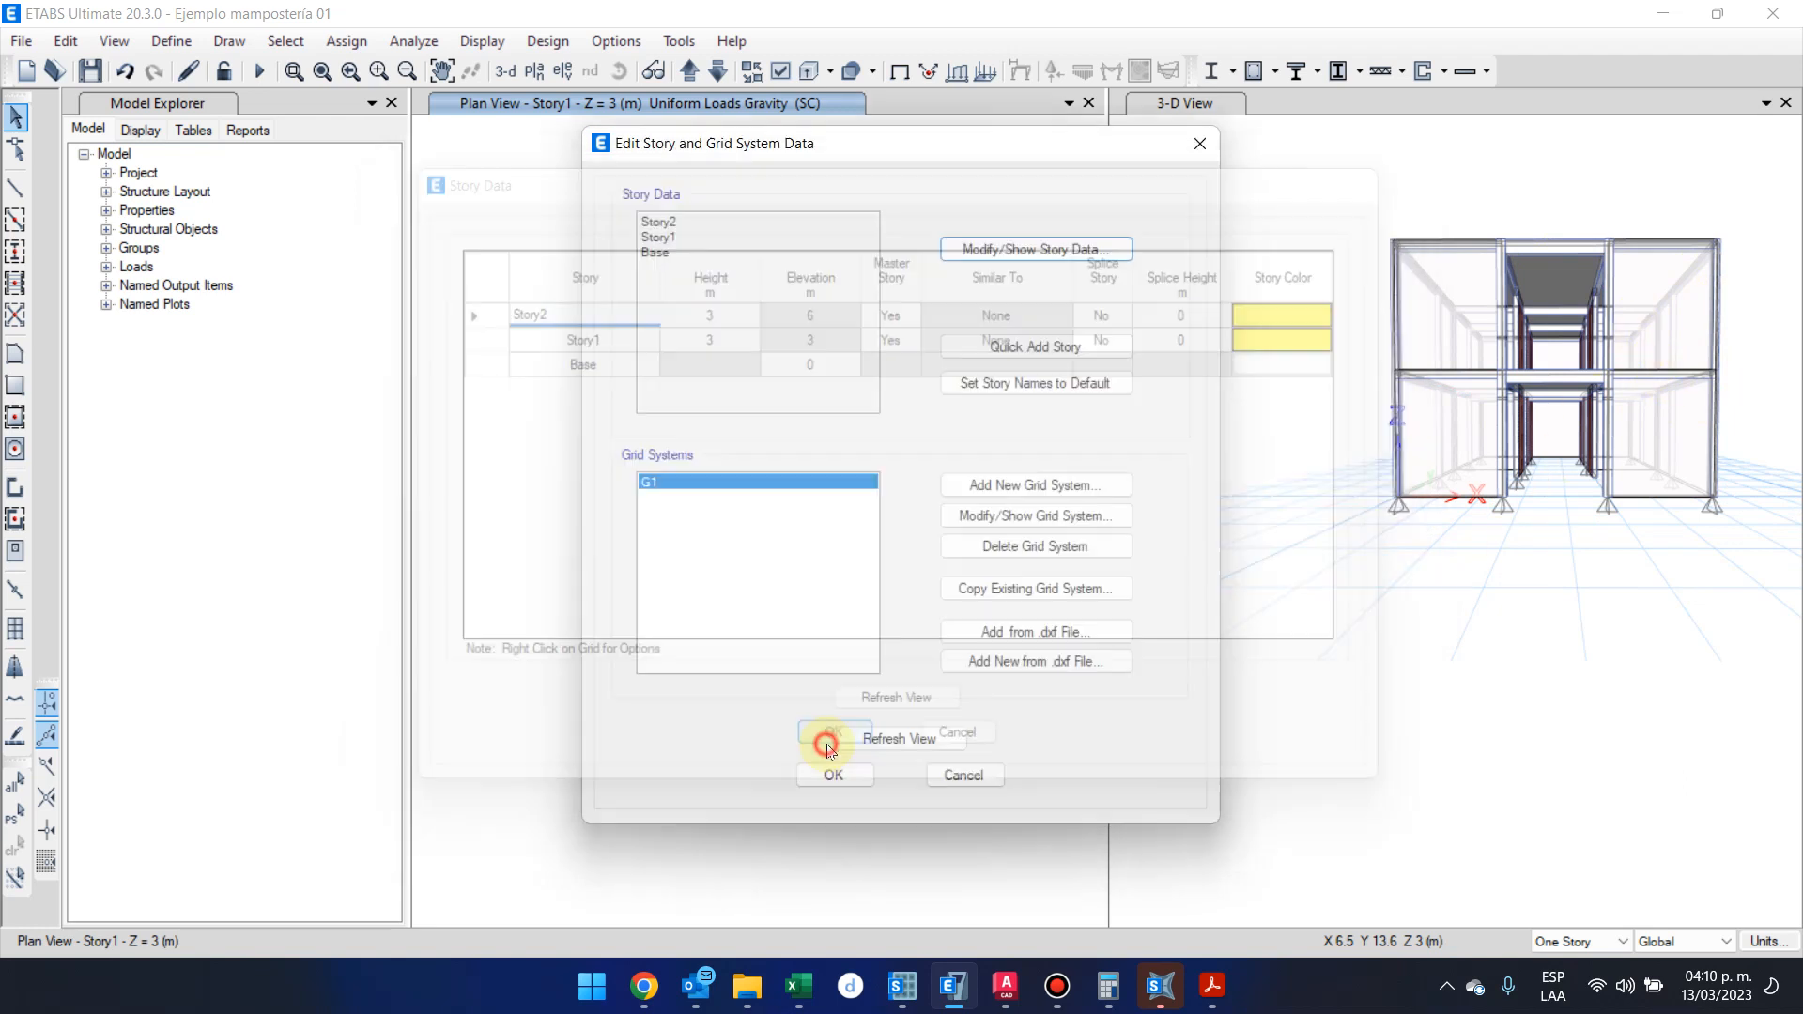
left_click(835, 774)
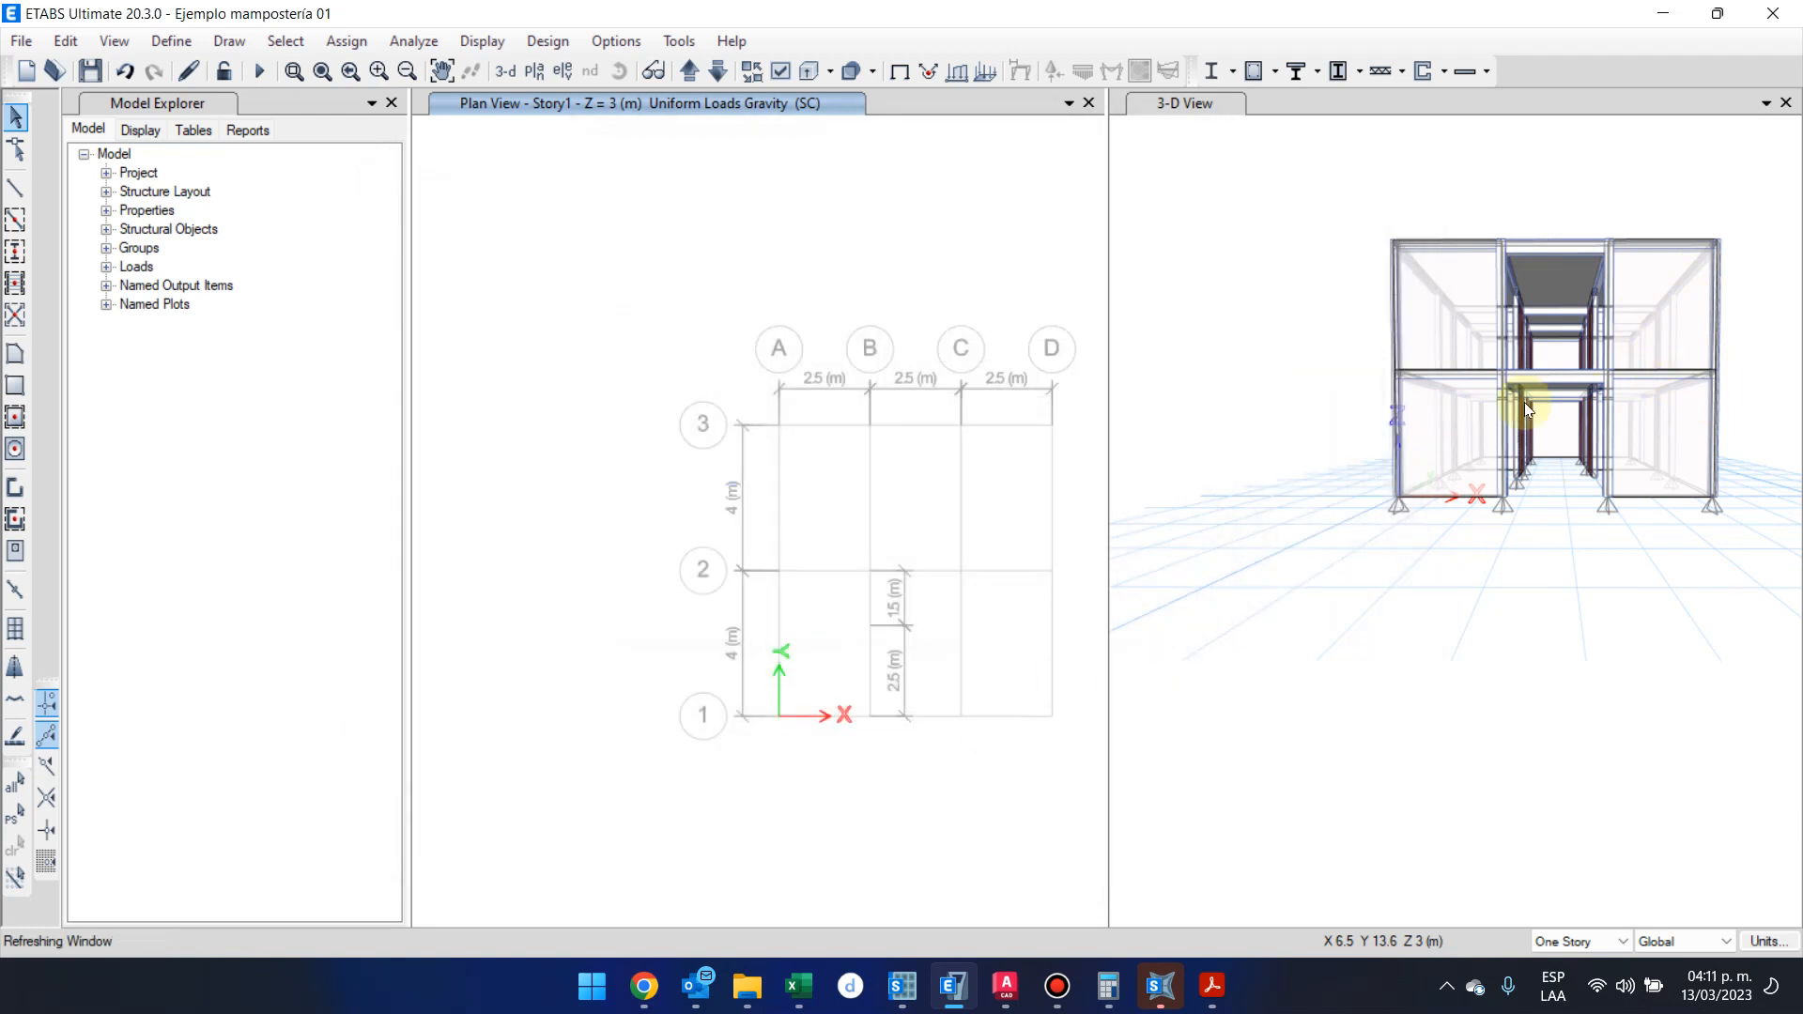
Examine the replicated two-story building in 3D from several angles and view the topmost story's plan
middle_click_drag(1405, 596, 1333, 526, "shift")
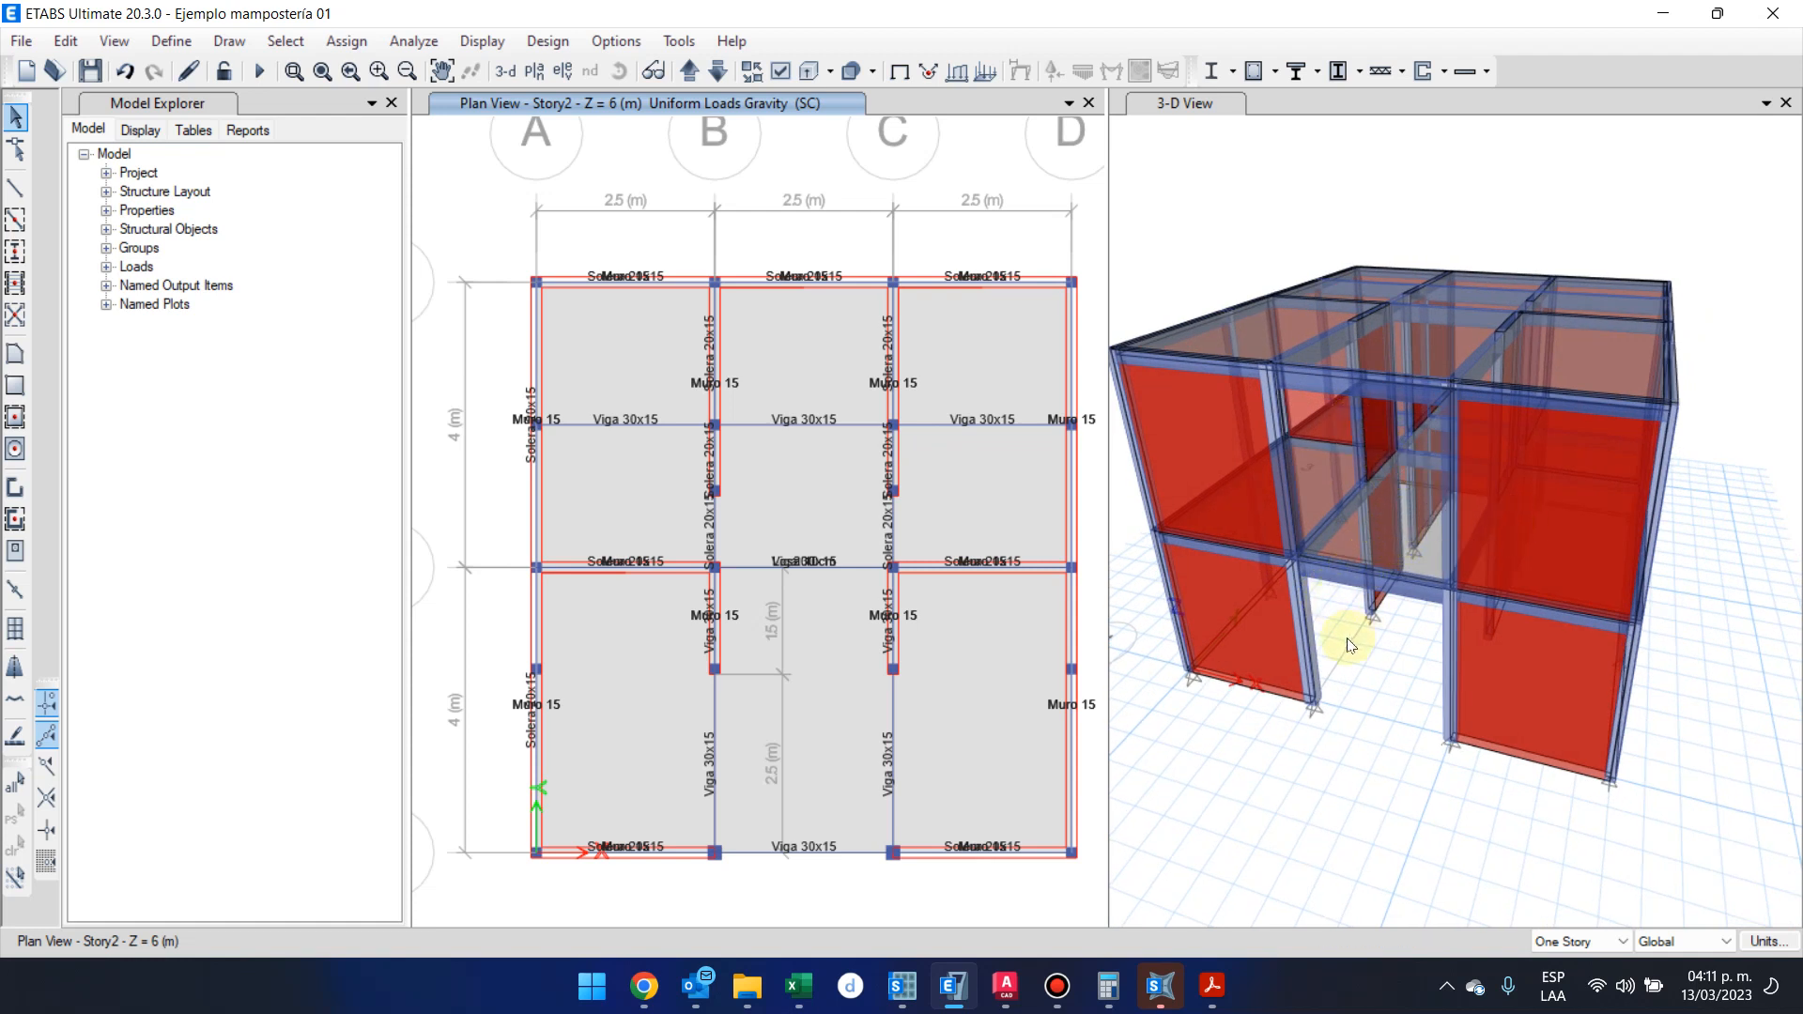
middle_click_drag(1372, 616, 1393, 515, "shift")
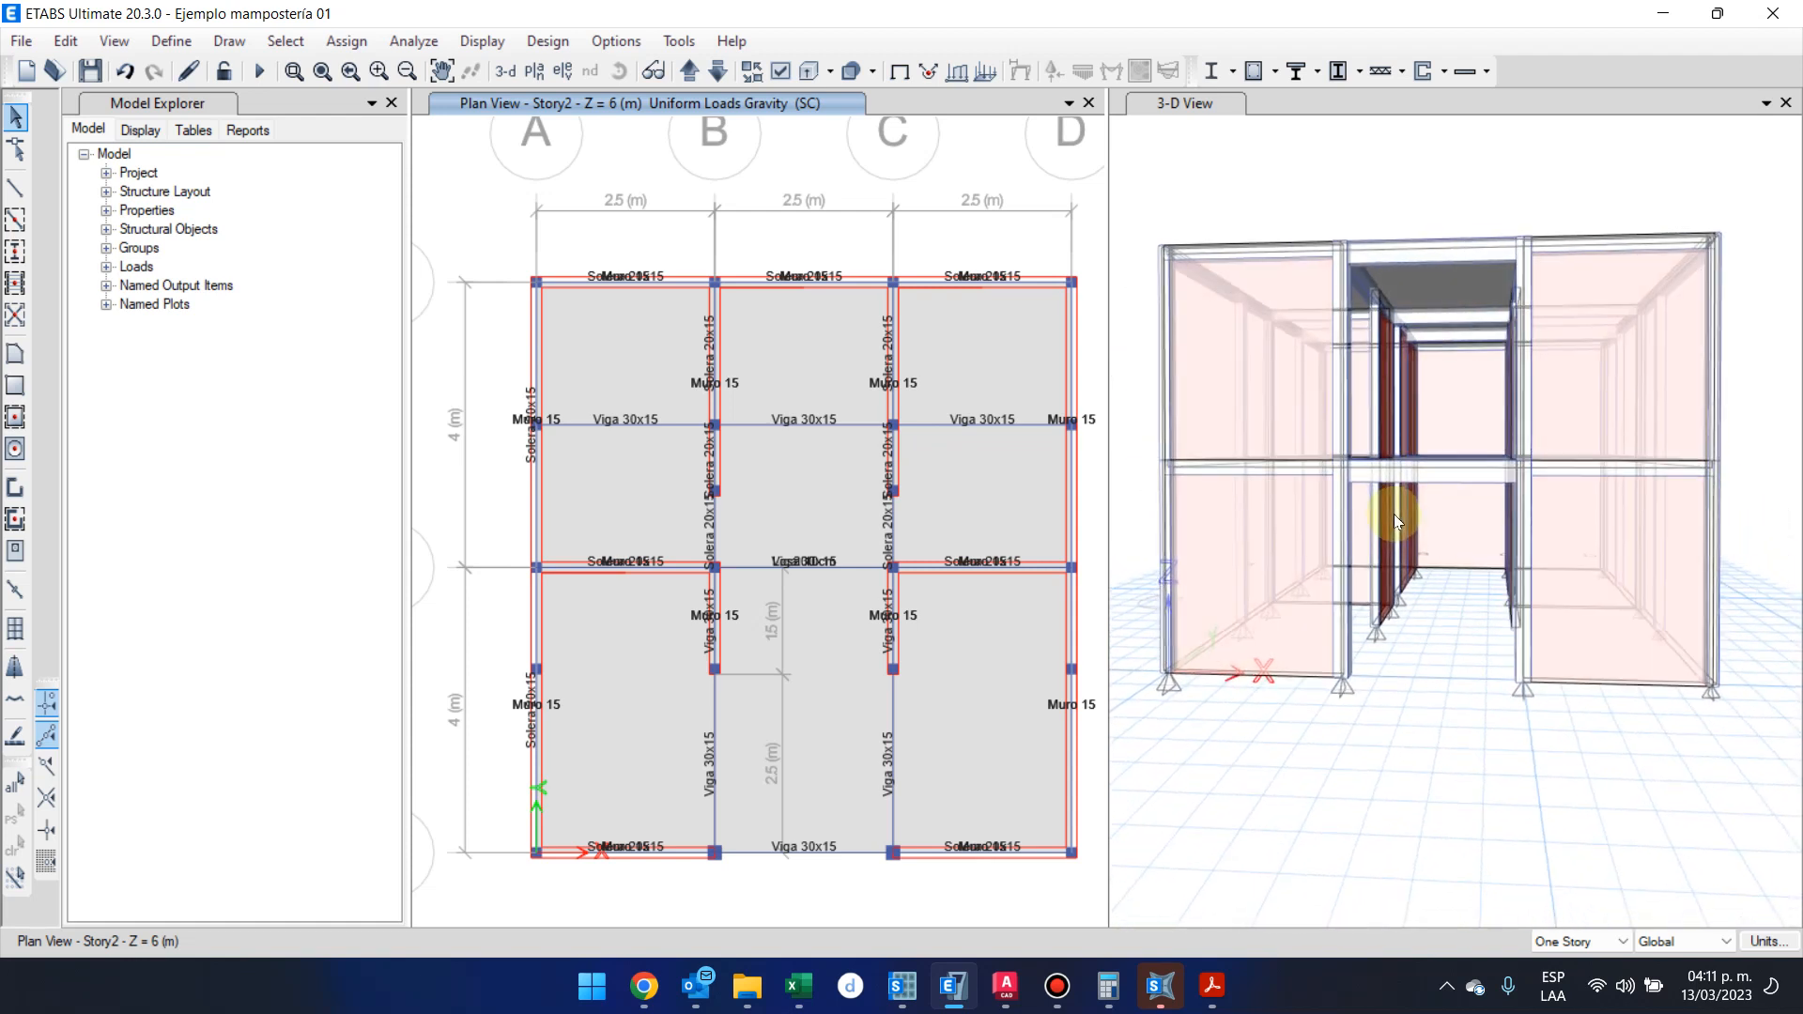
left_click(1361, 368)
left_click_drag(1491, 653, 1493, 654)
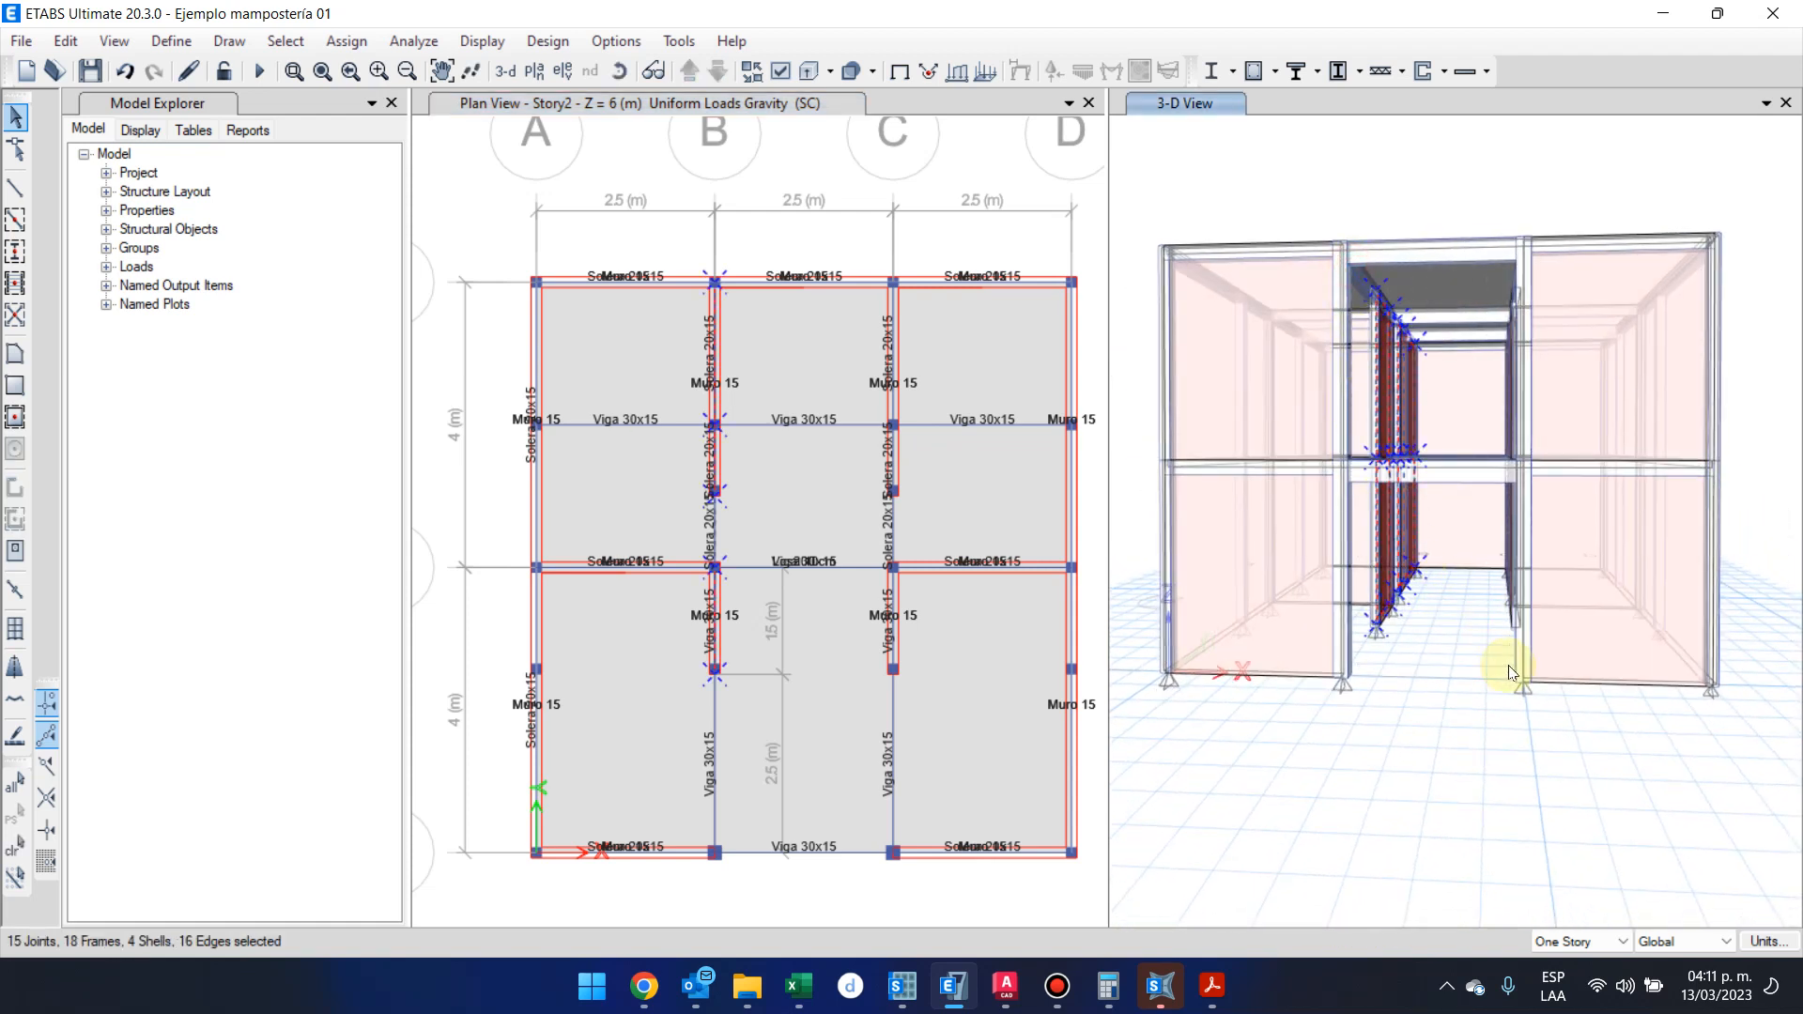
key("ctrl+q")
middle_click_drag(1518, 665, 1626, 524, "shift")
left_click(1591, 396)
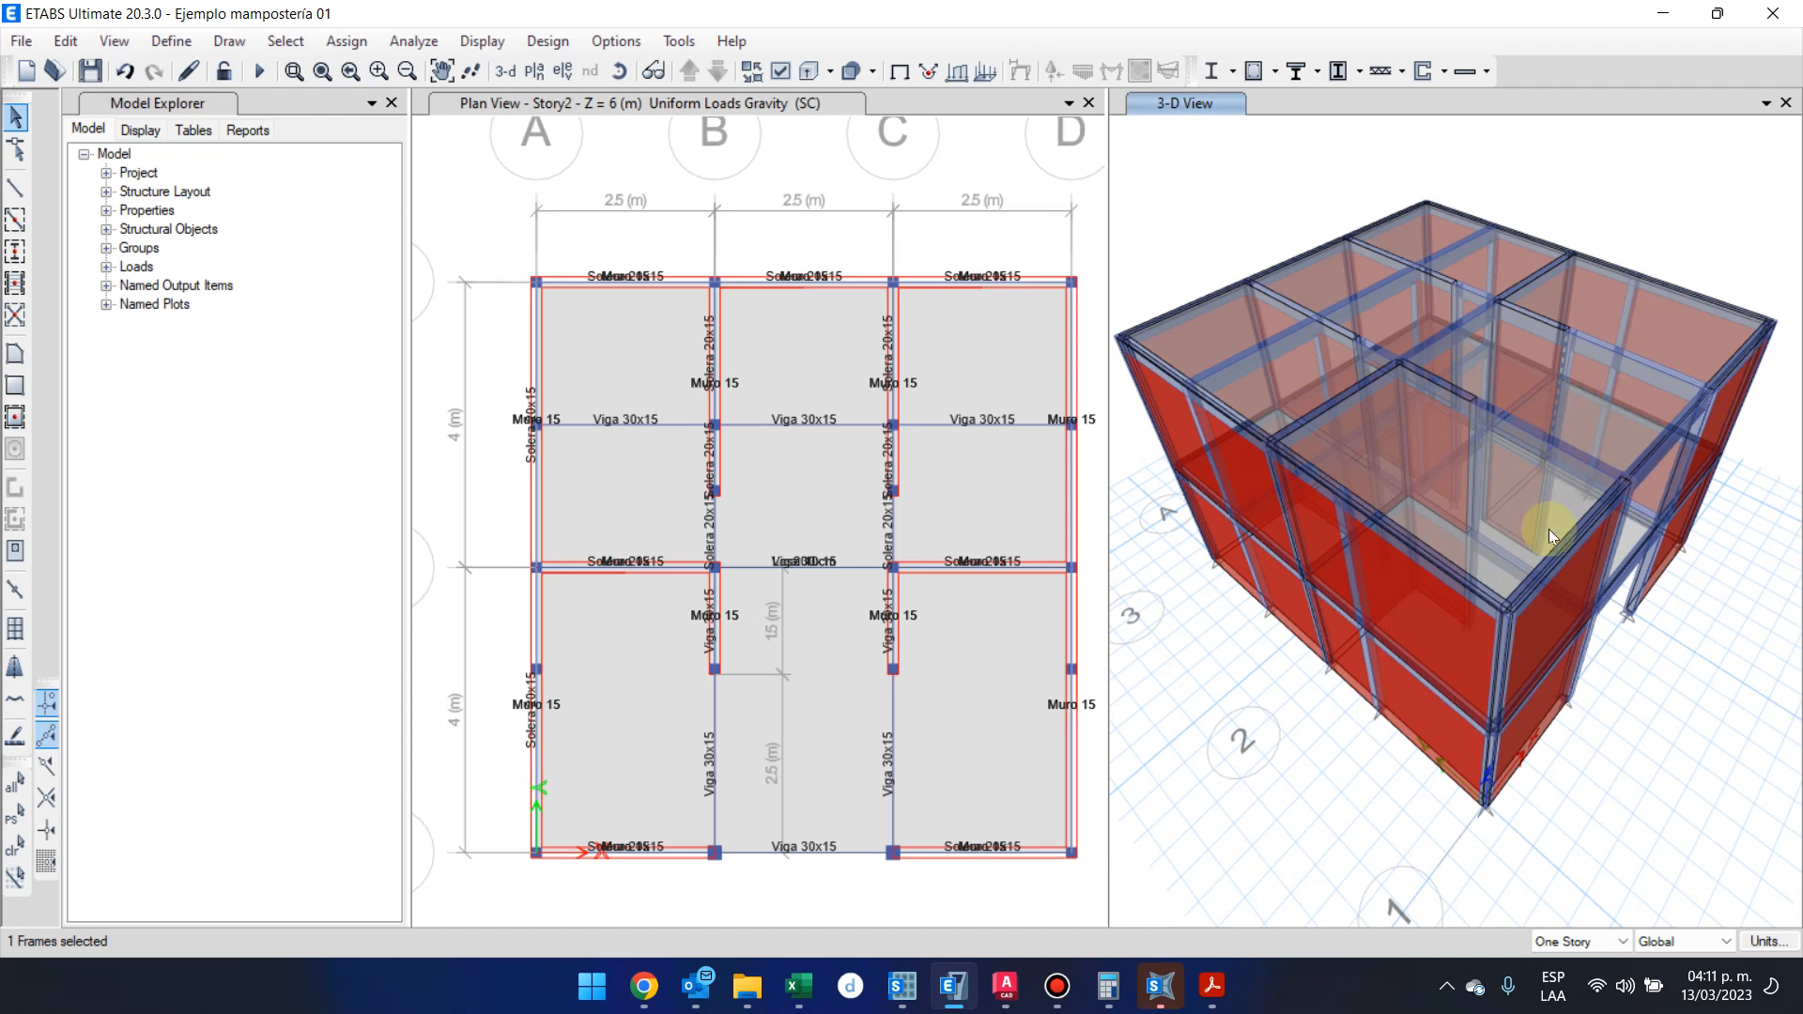
middle_click_drag(1548, 528, 1452, 528, "shift")
left_click(803, 225)
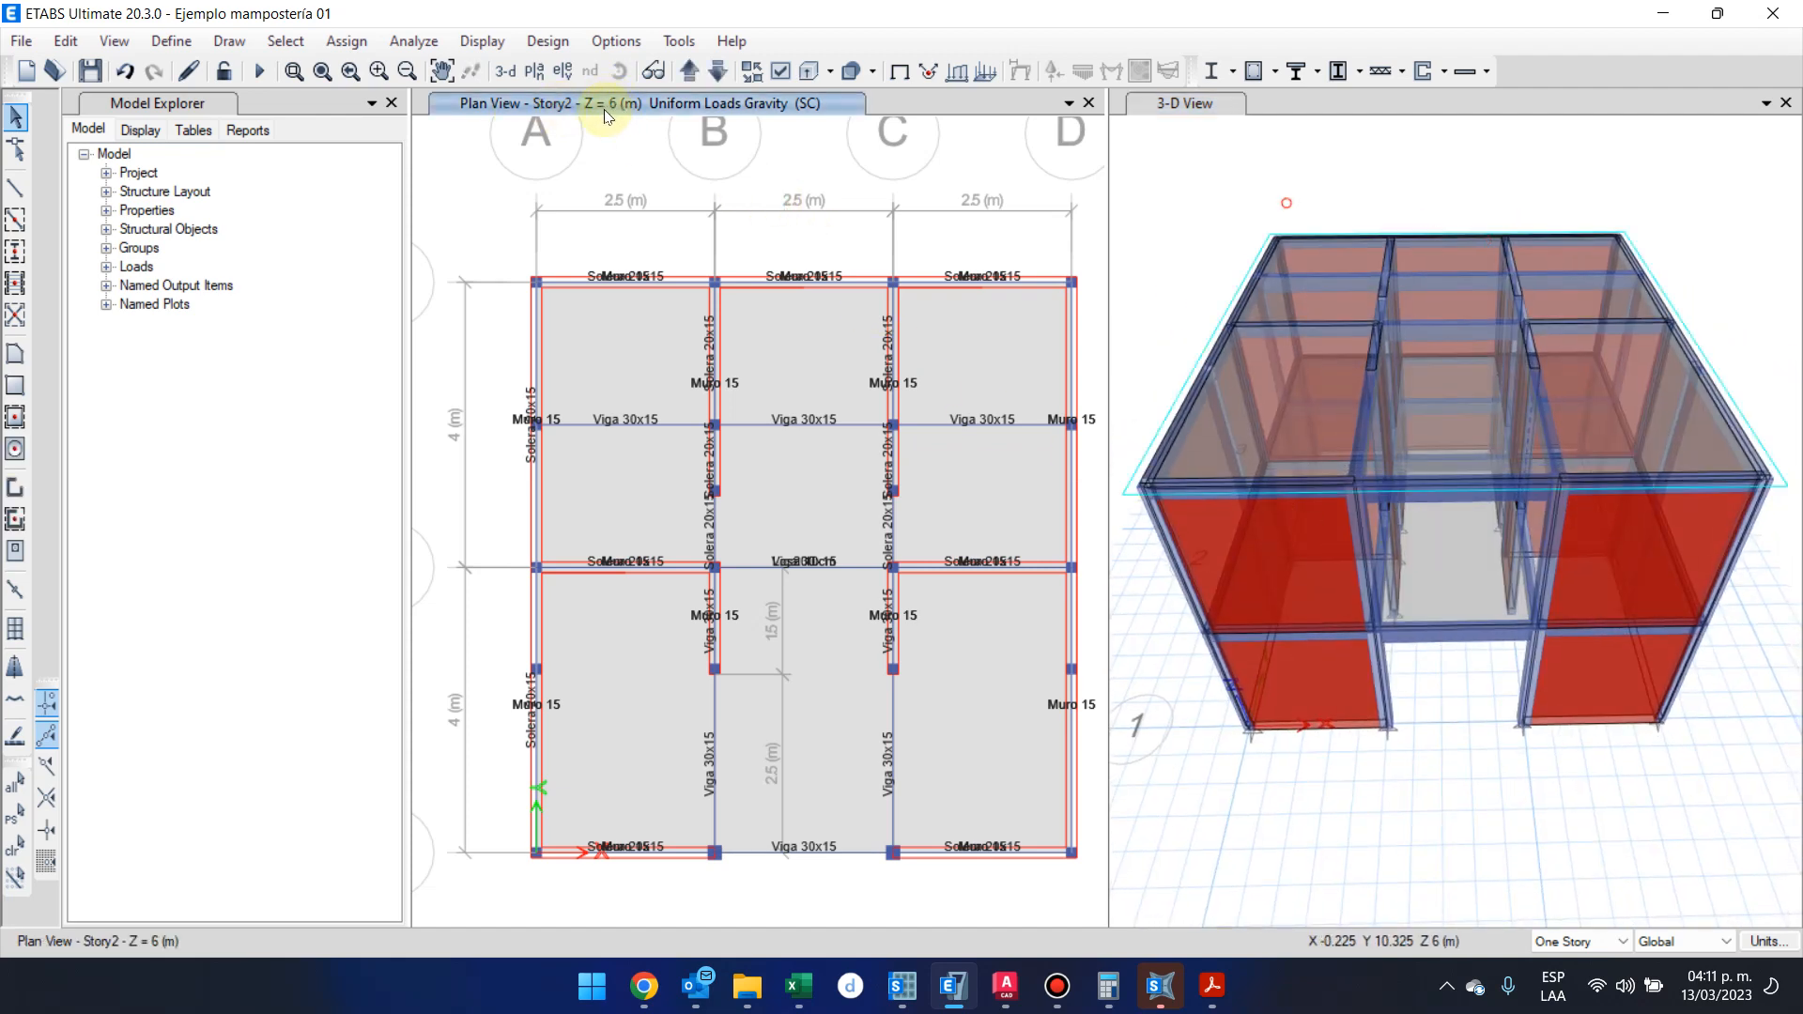
left_click(686, 71)
left_click(688, 72)
left_click(690, 71)
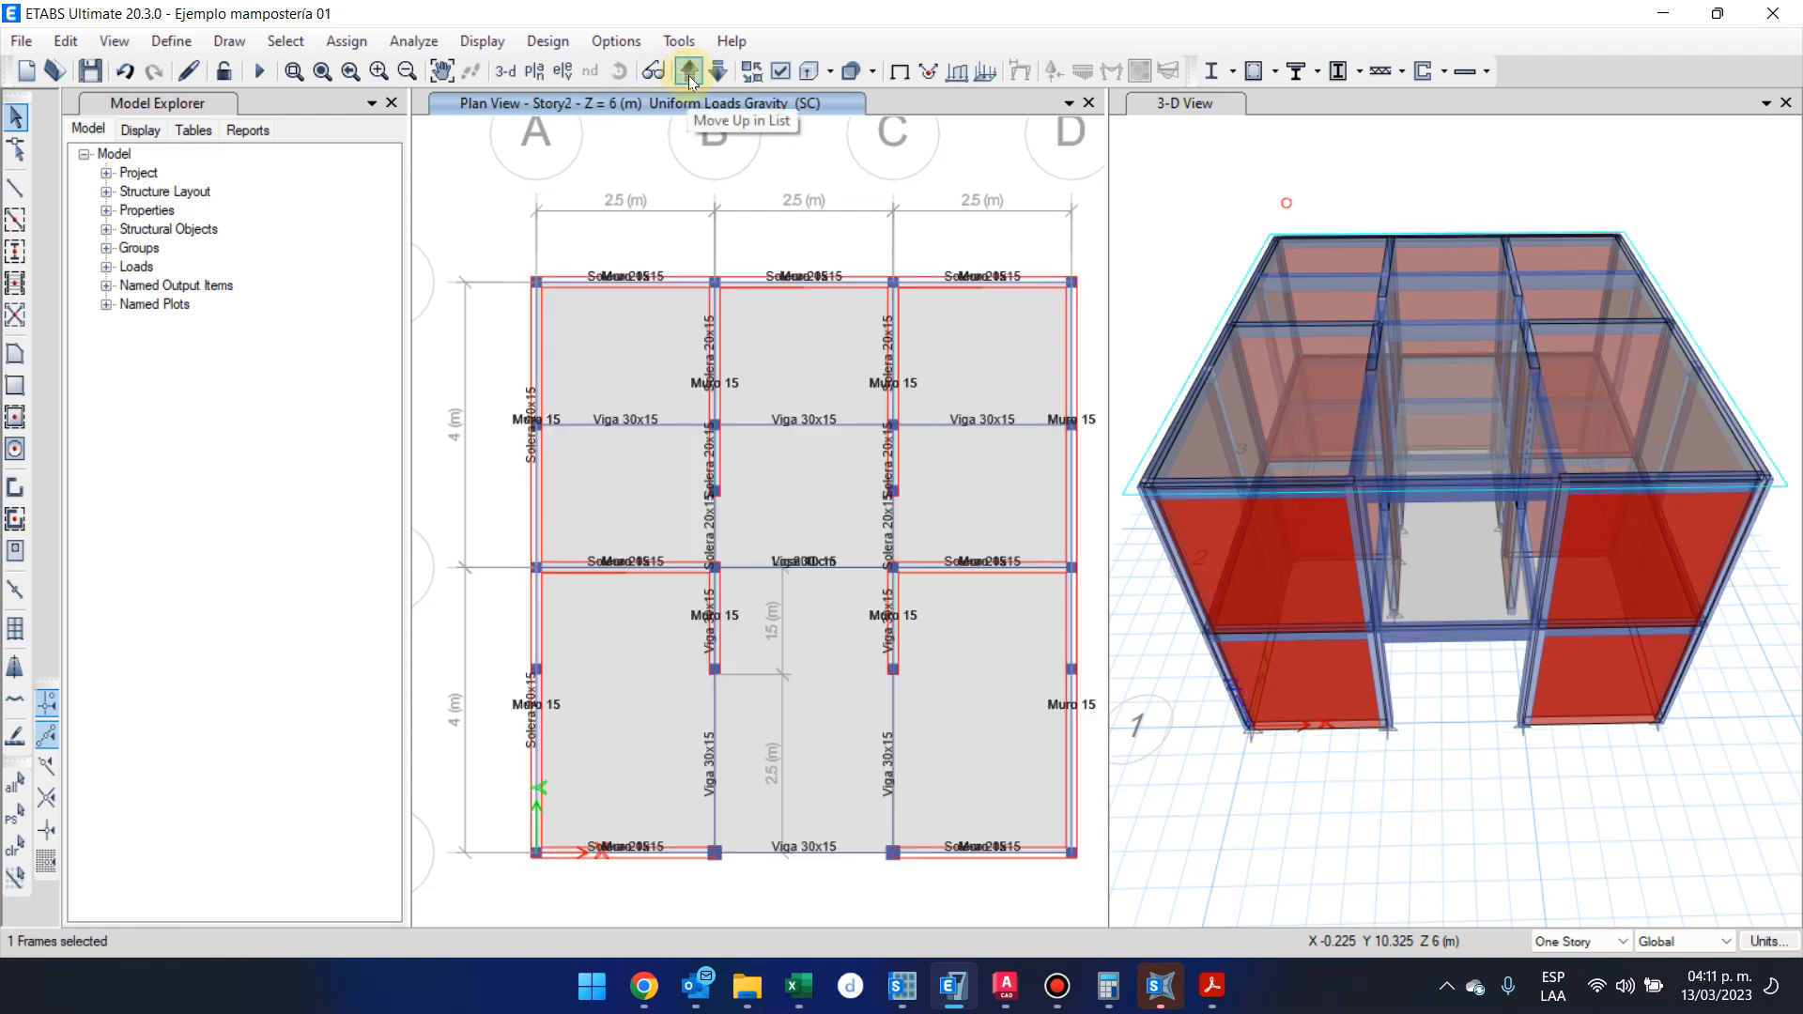
Review the uniform loads assigned to the Story2 slab under load patterns CV and SC
right_click(839, 502)
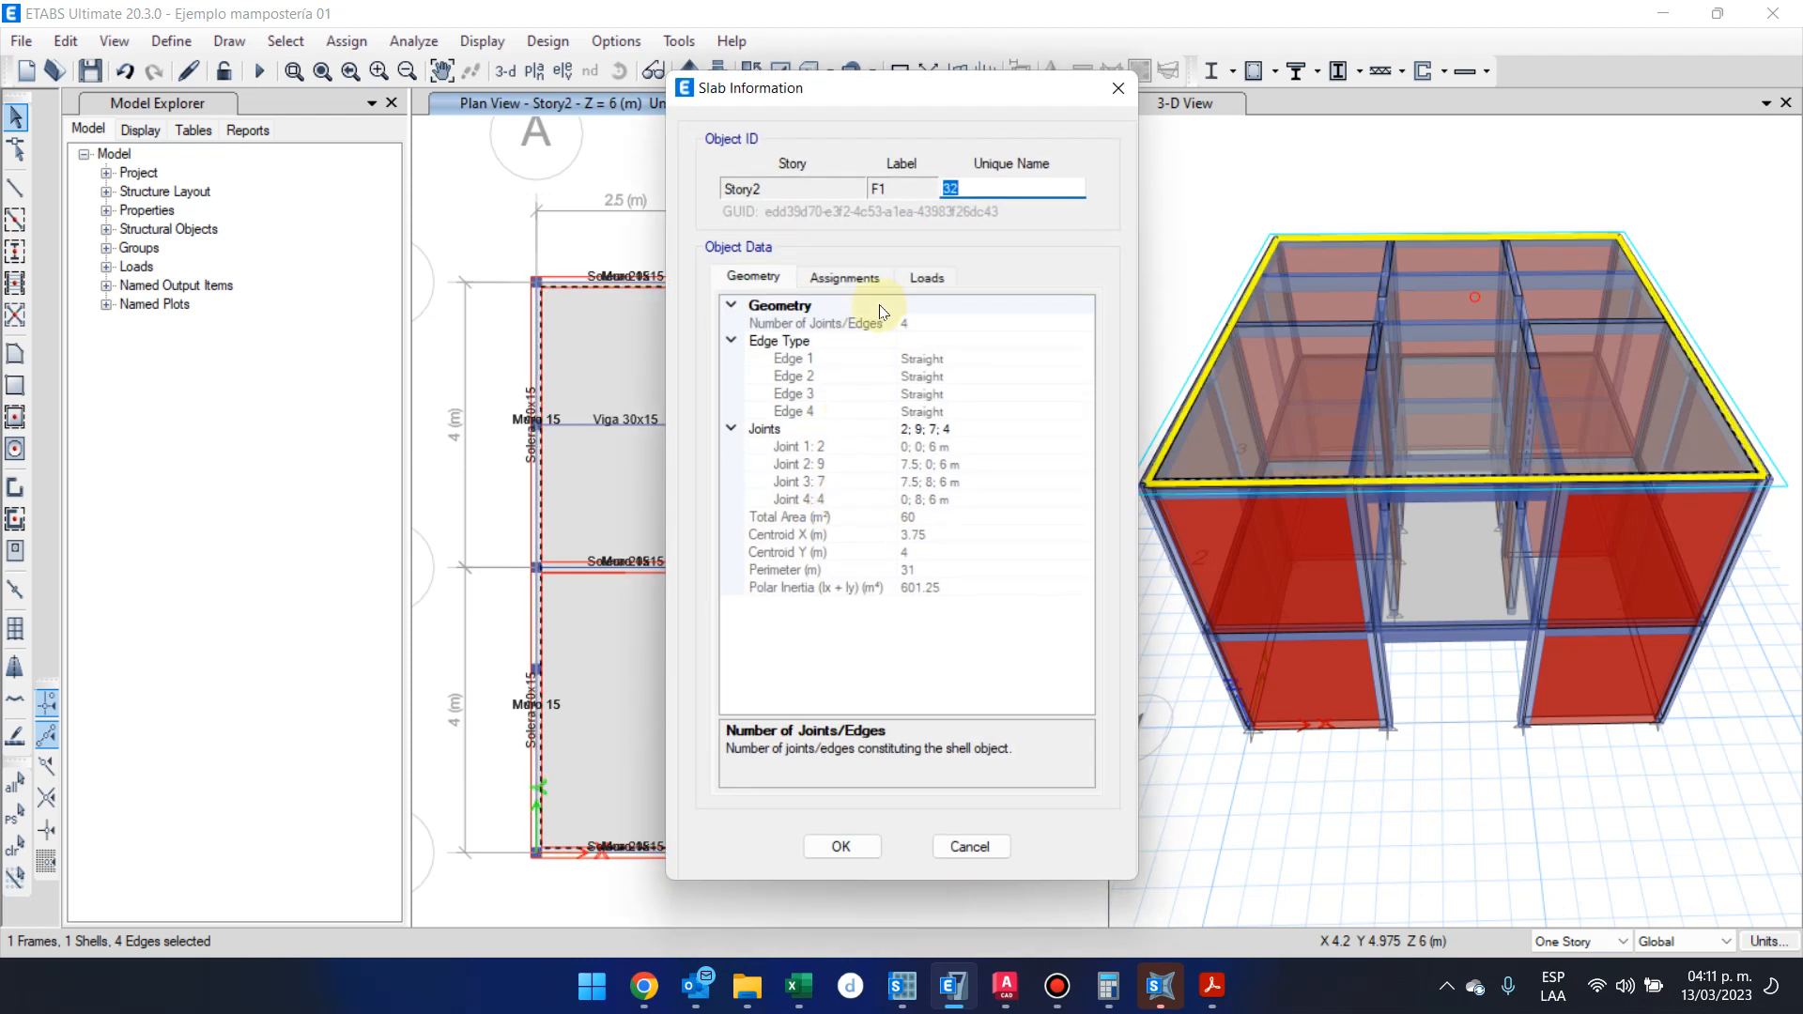
left_click(1115, 90)
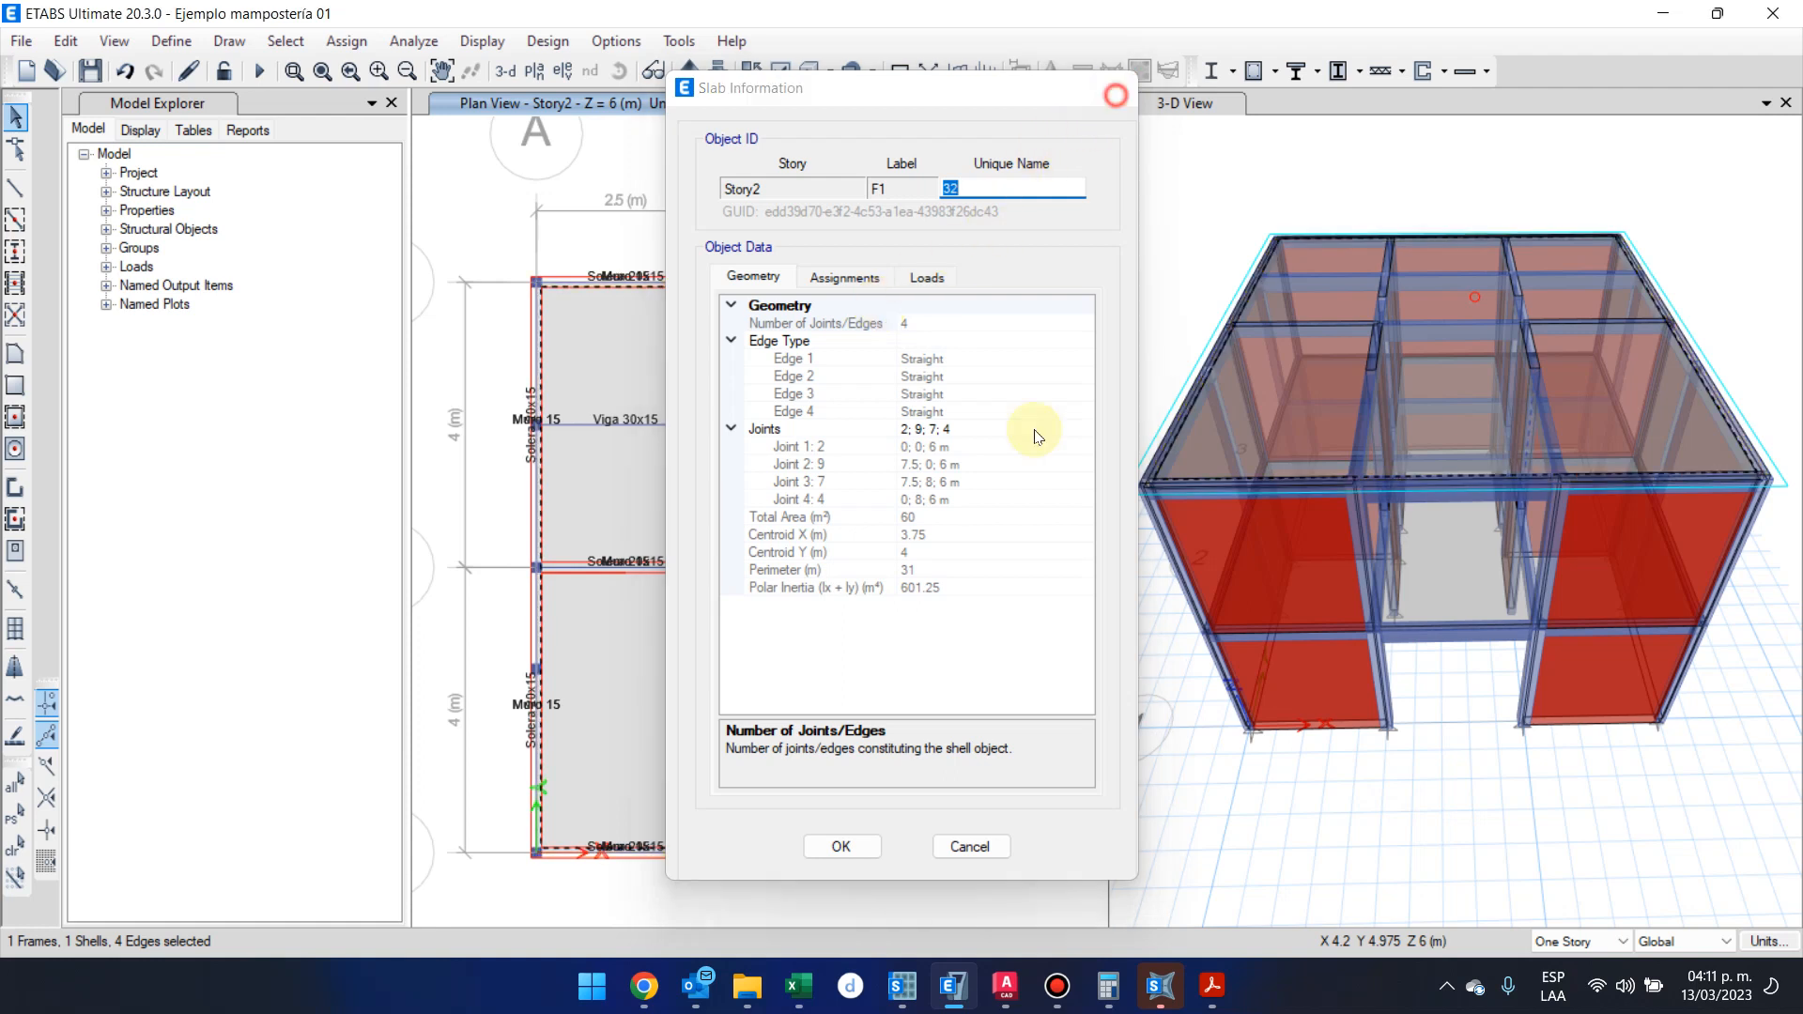
right_click(780, 526)
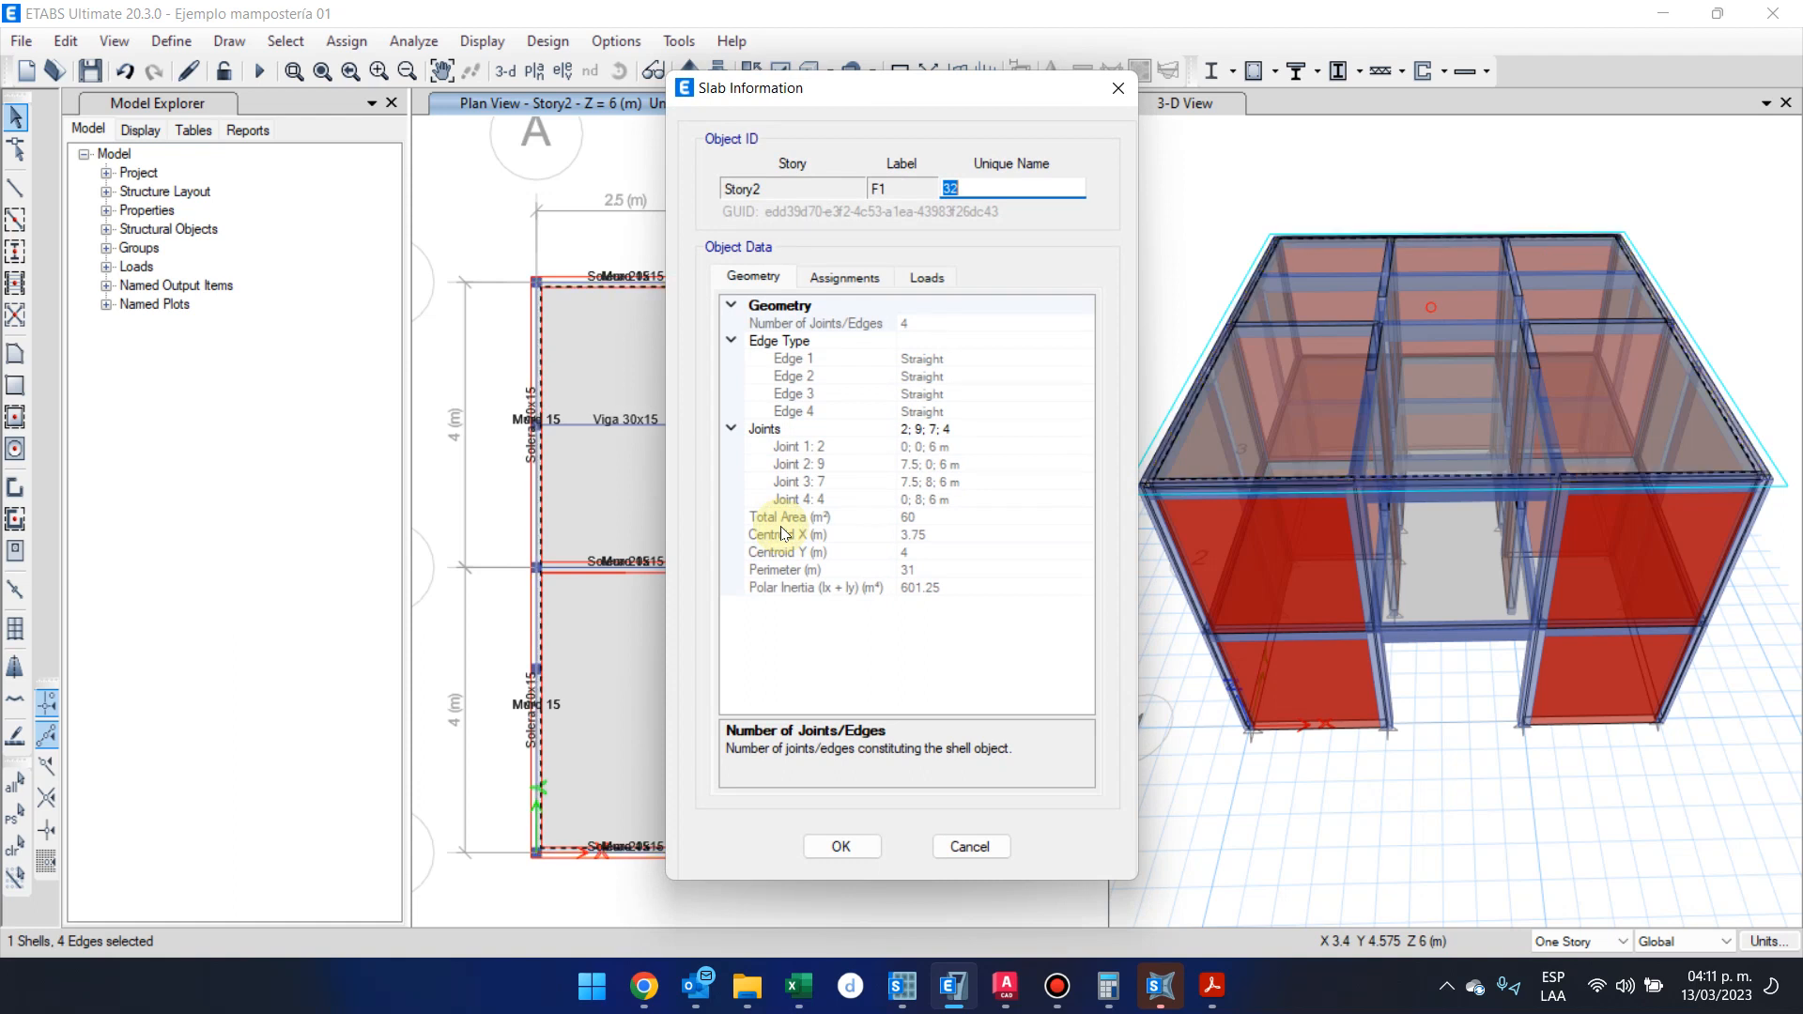
left_click(926, 277)
left_click(967, 319)
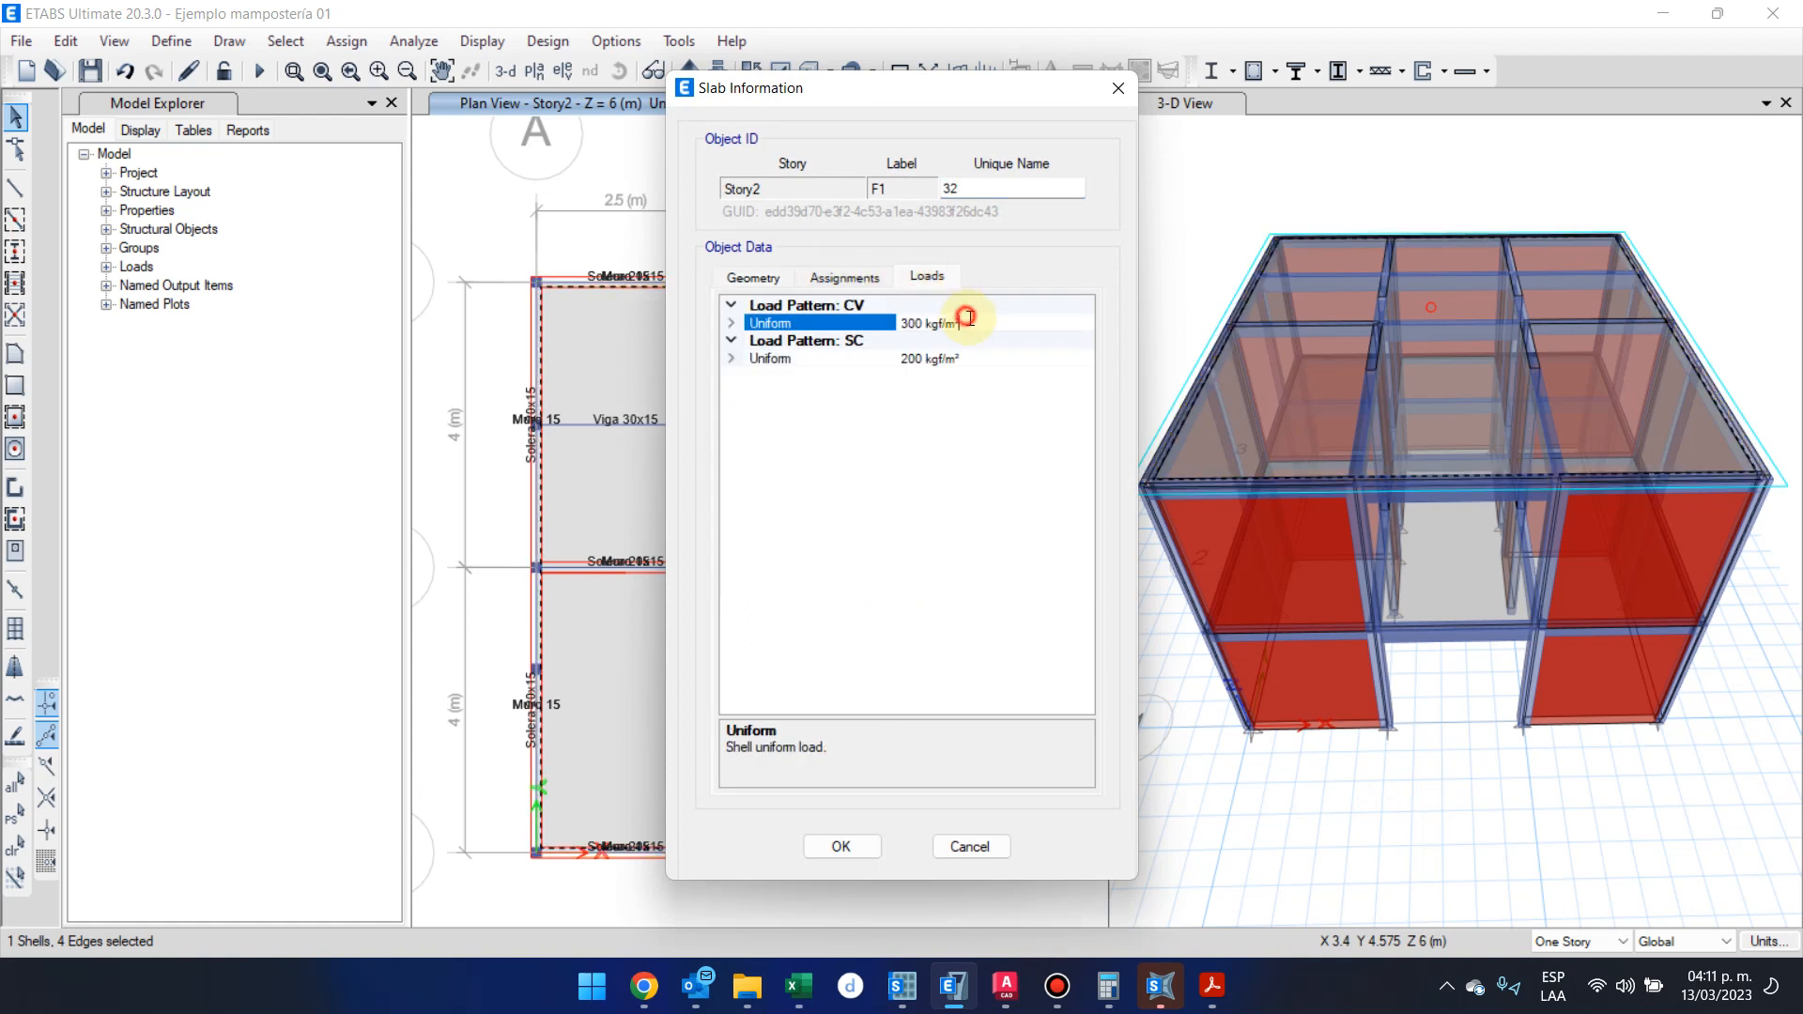
left_click(986, 356)
left_click(995, 340)
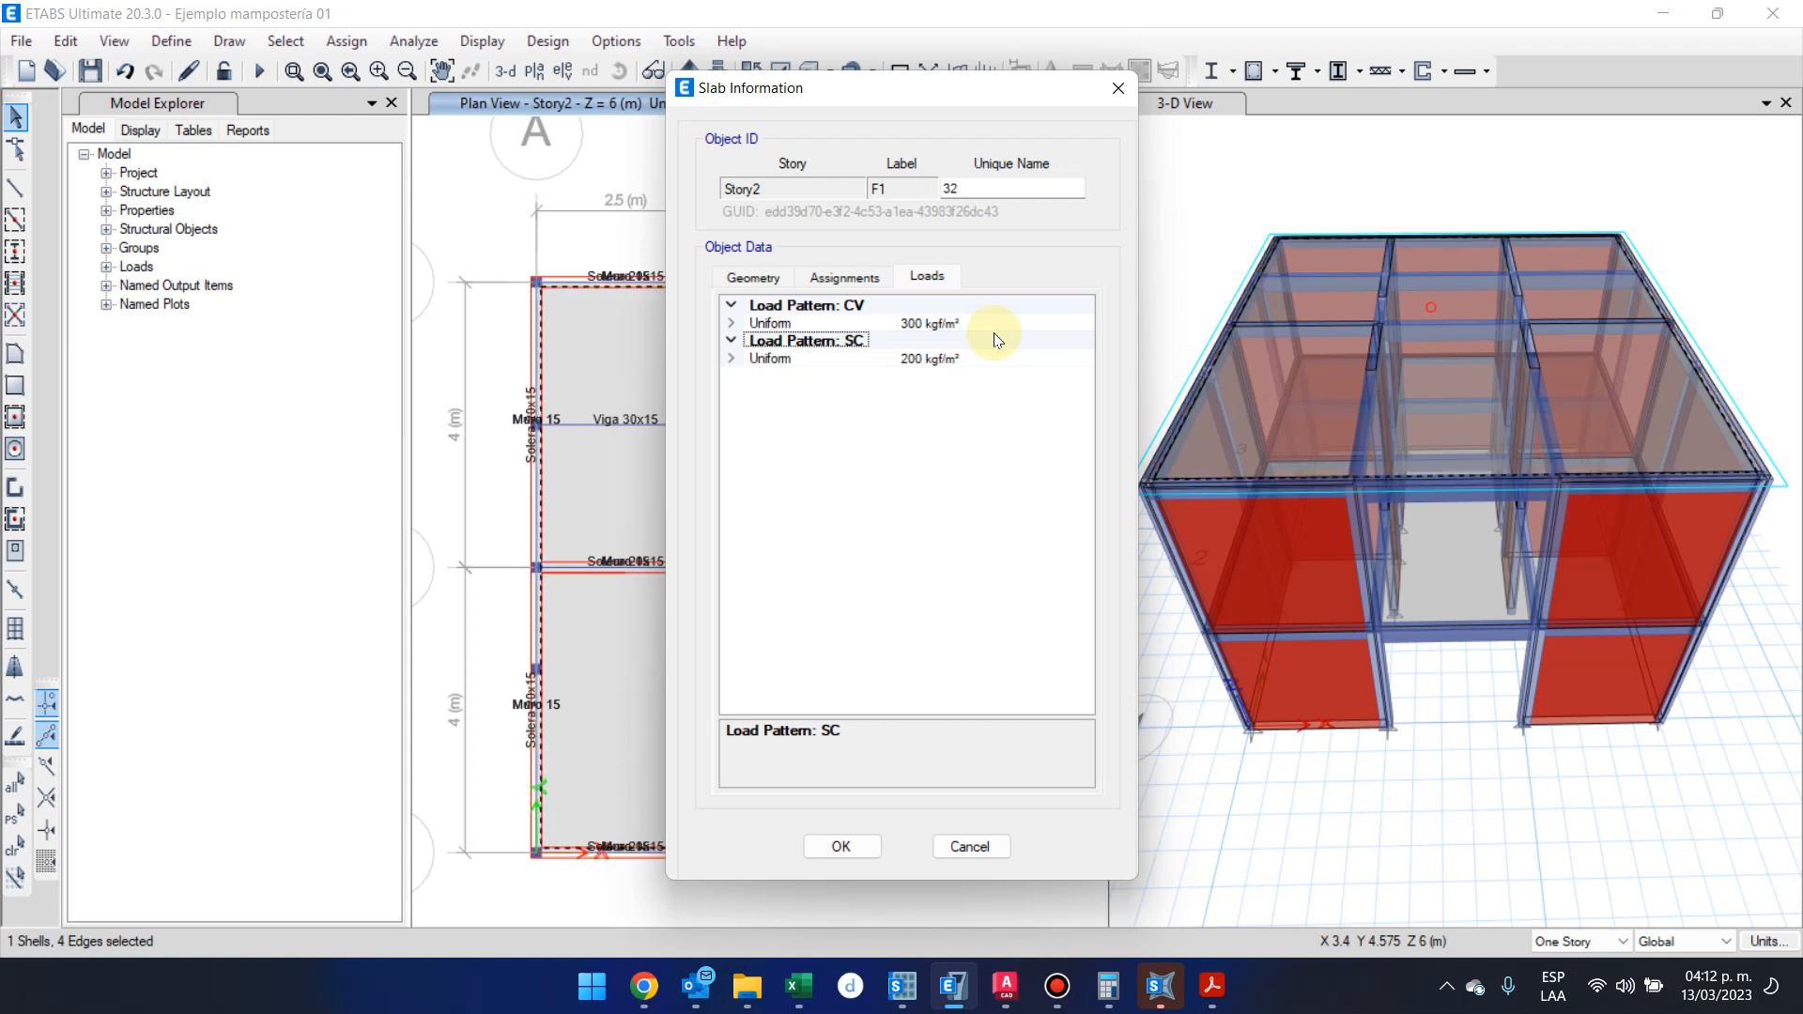
key("Escape")
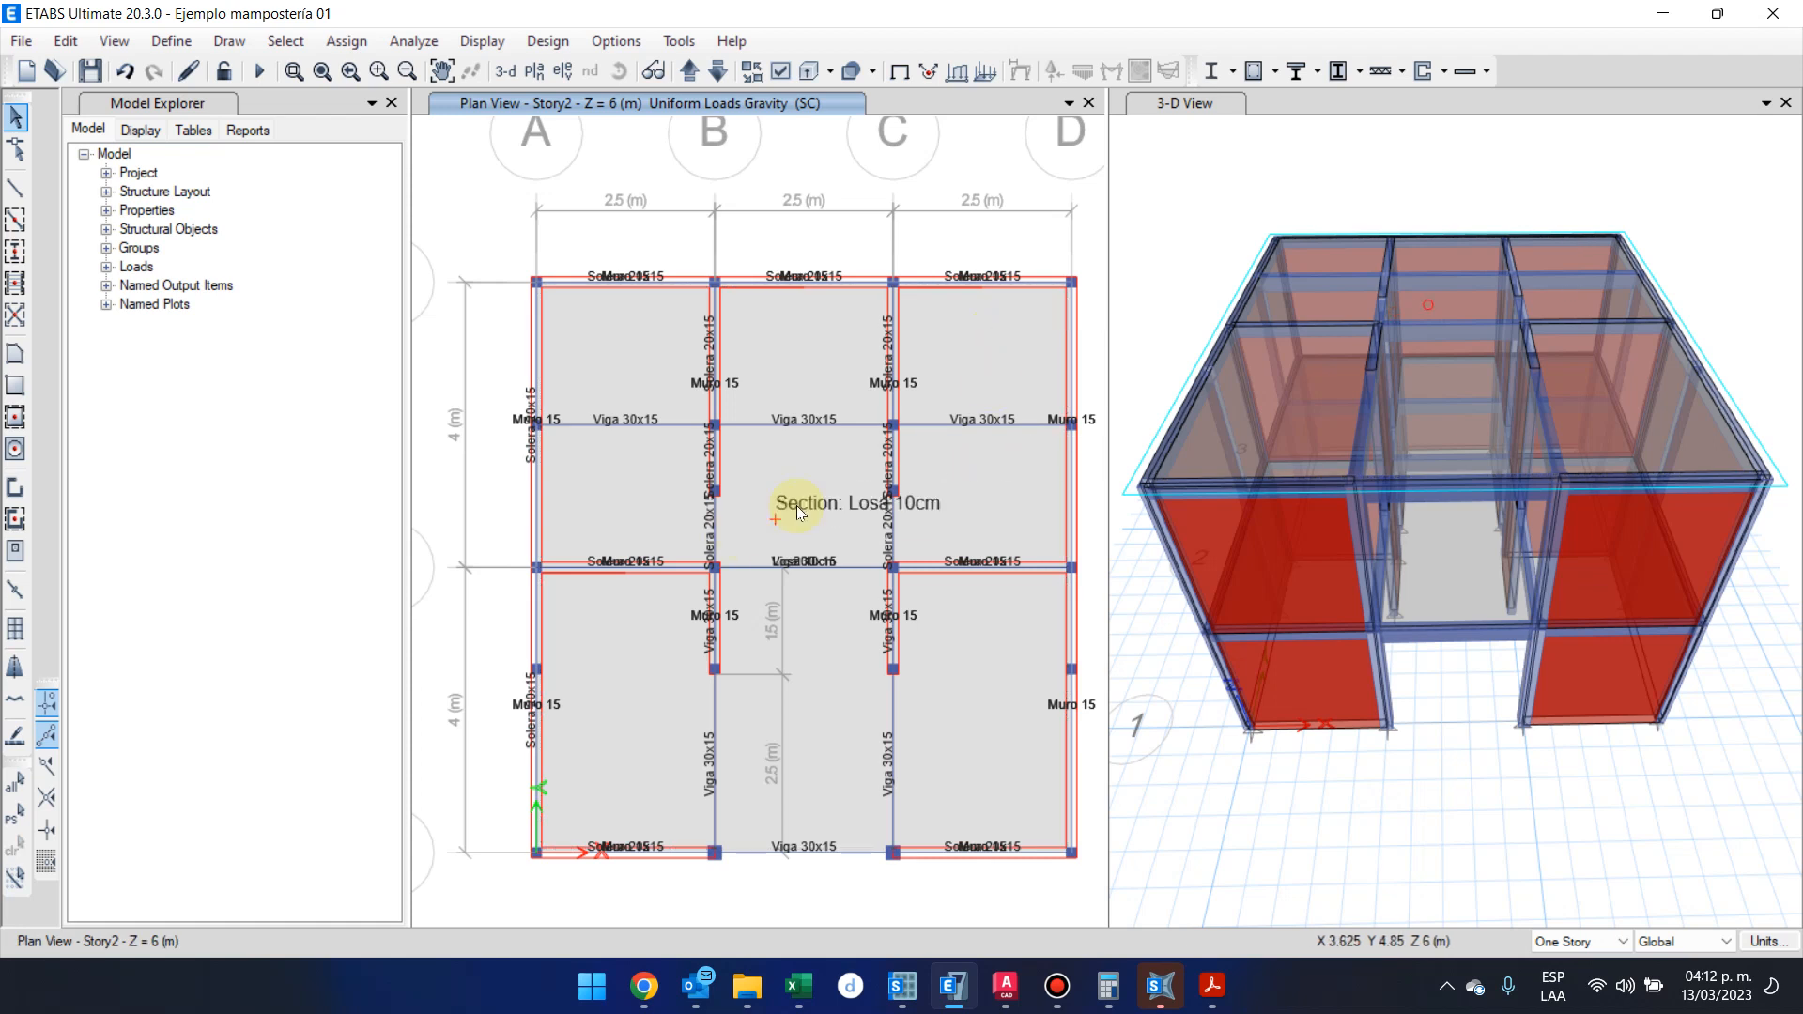
left_click(346, 41)
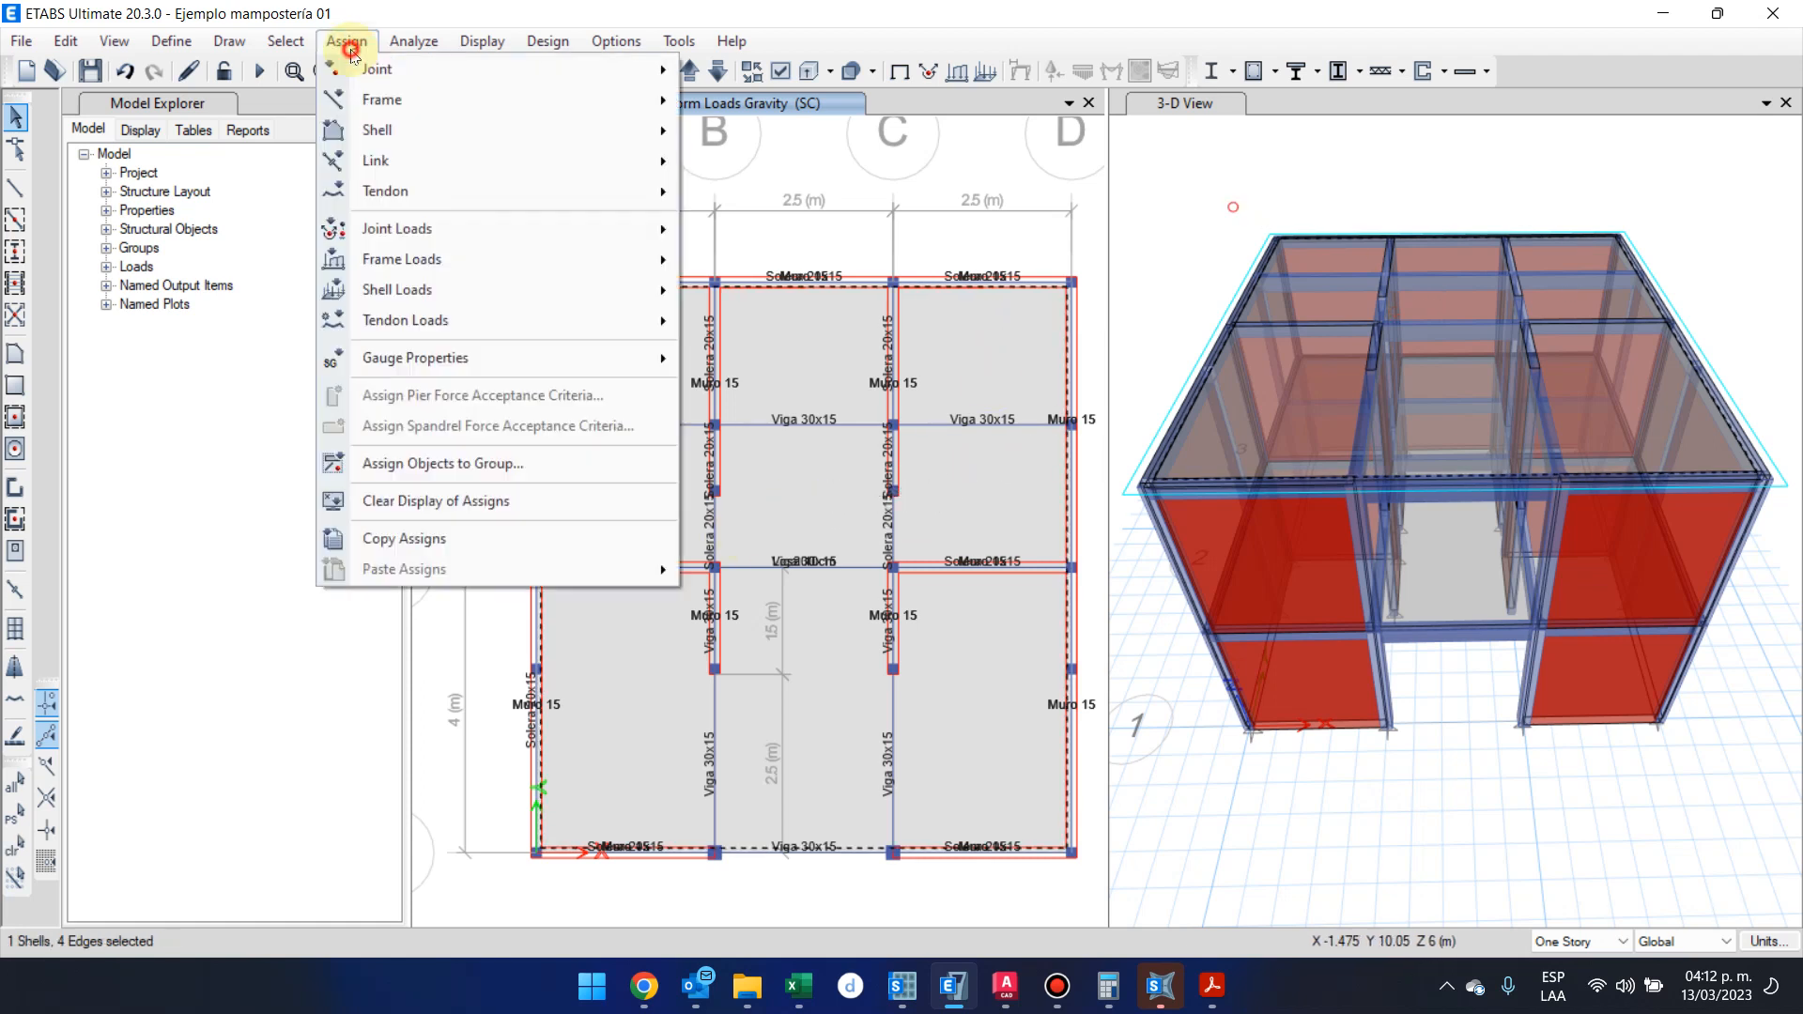
mouse_move(521, 296)
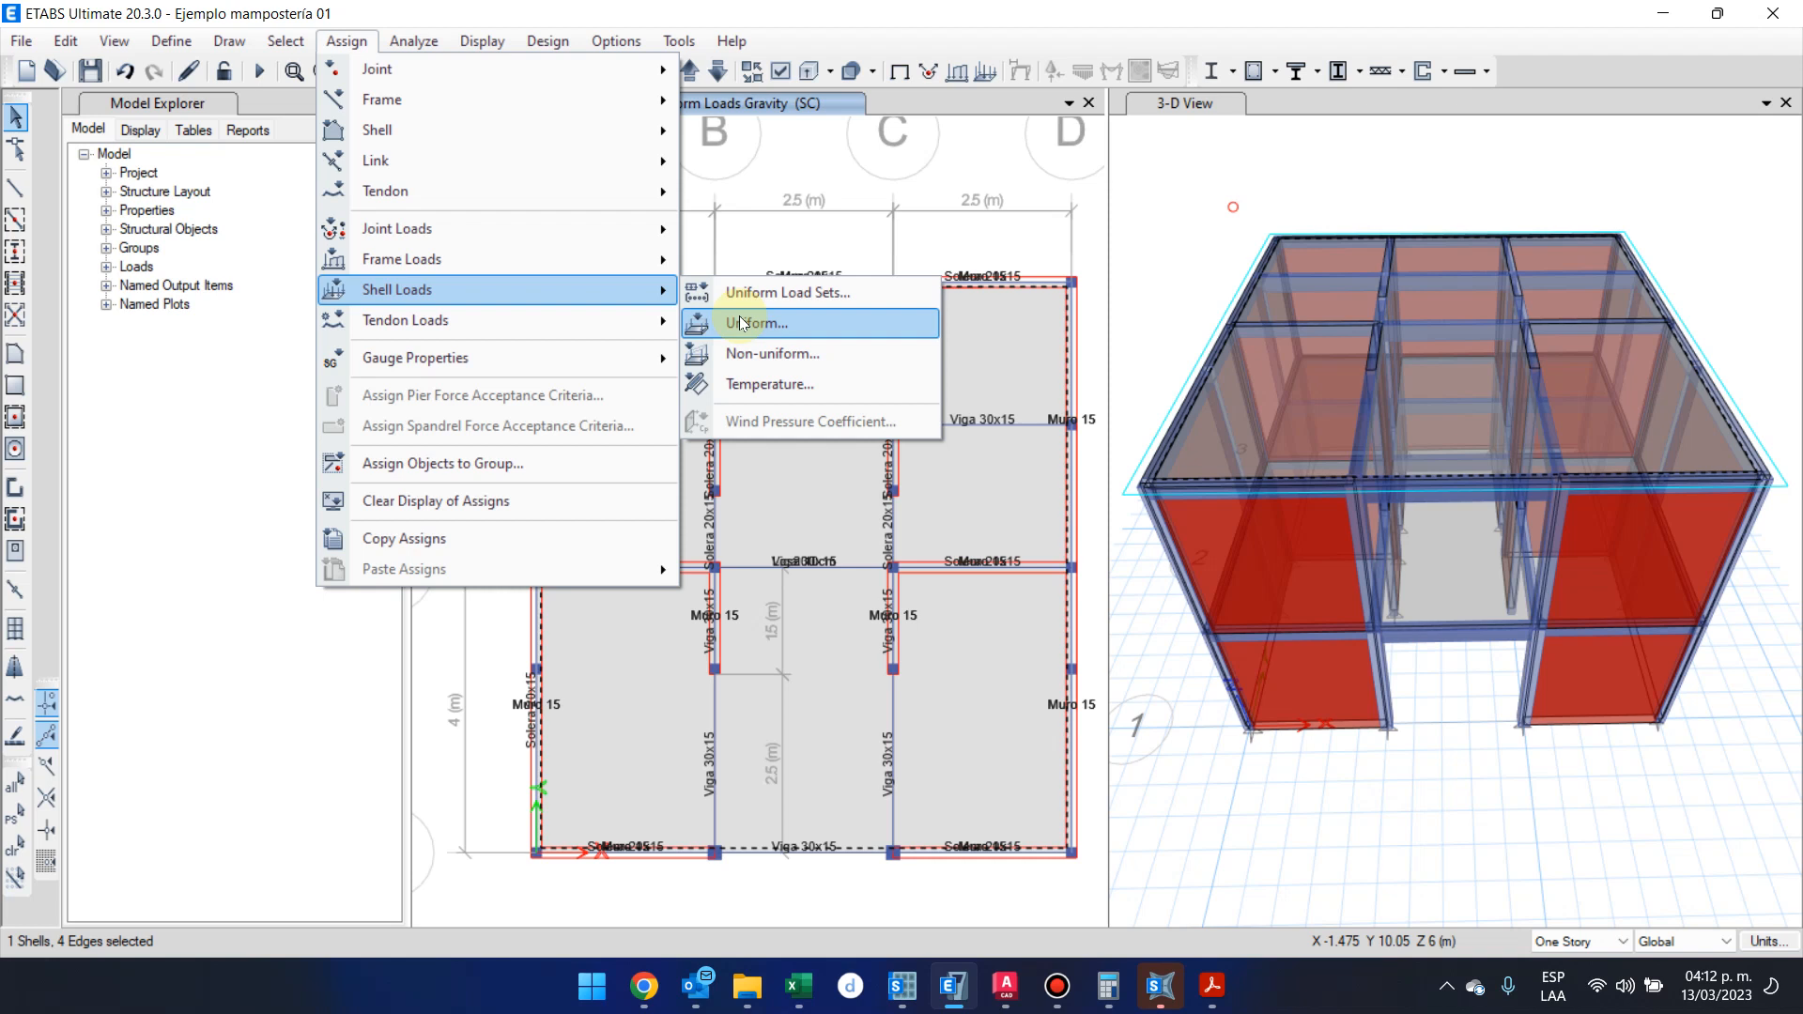
key("Escape")
key("Escape")
key("Escape")
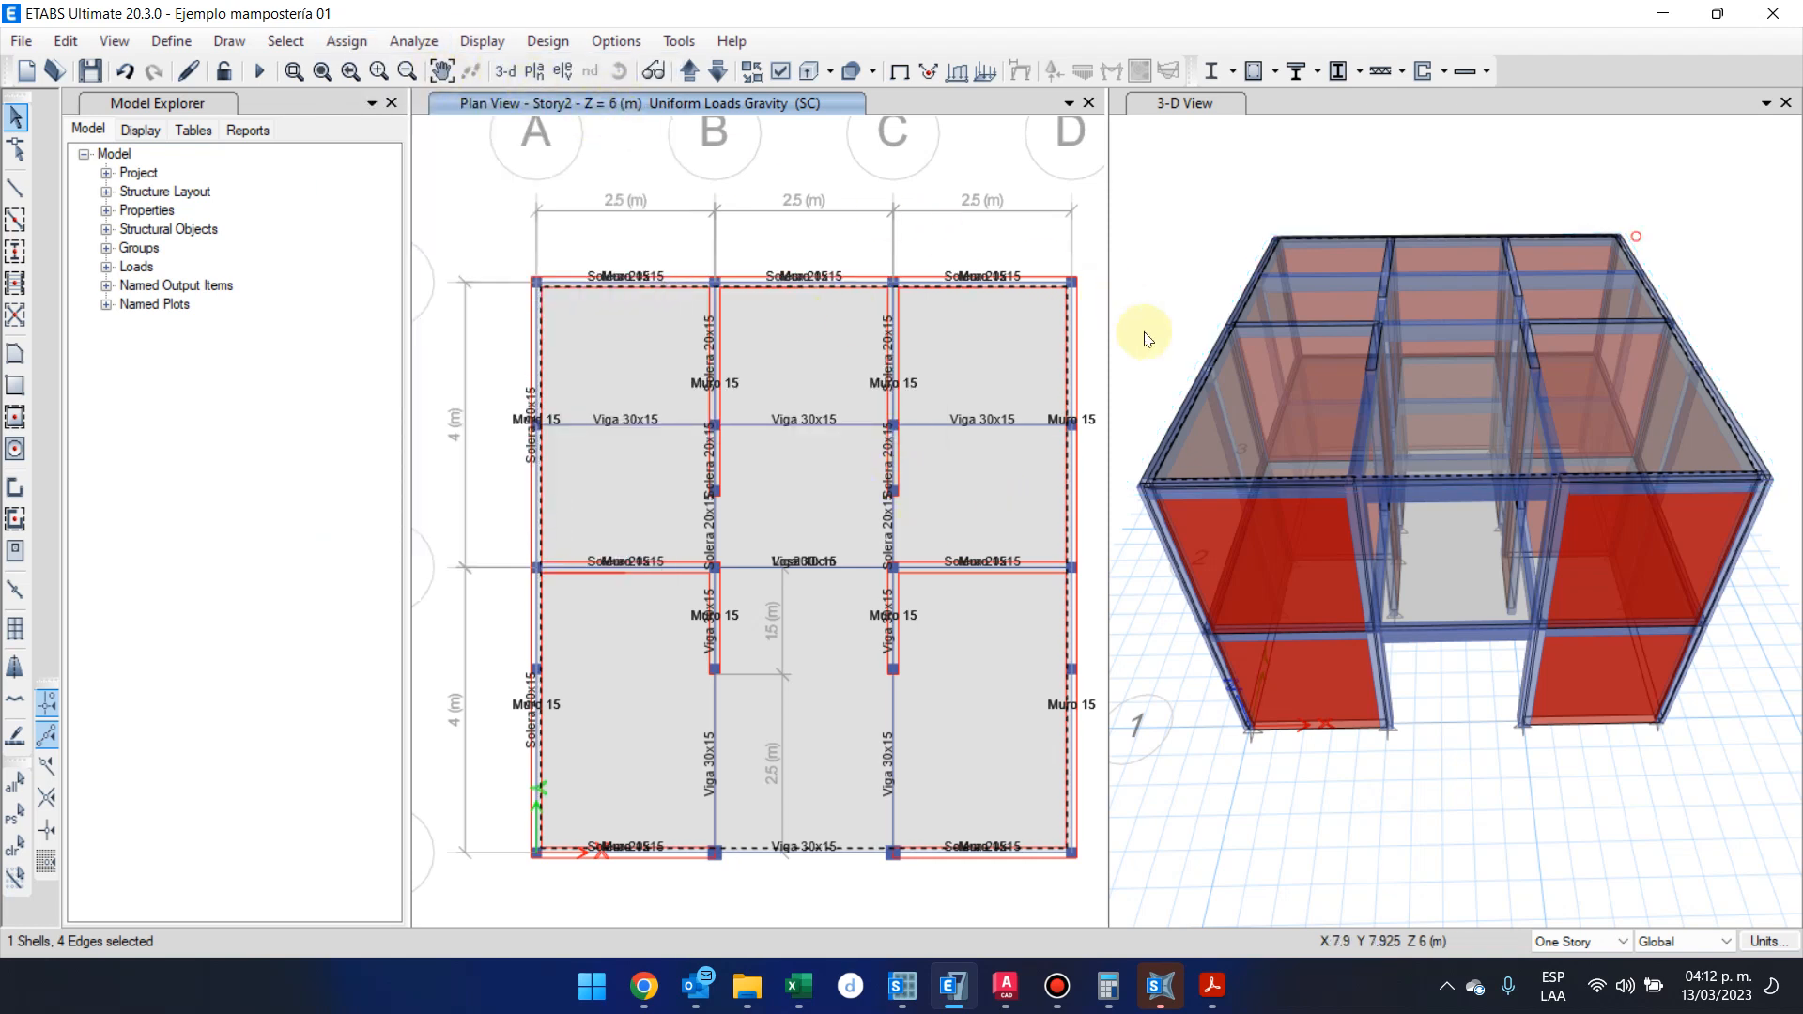
Assign a uniform gravity load of 50 kgf/m² to the Story2 slab under load pattern SC, replacing existing loads
left_click(953, 350)
left_click(954, 350)
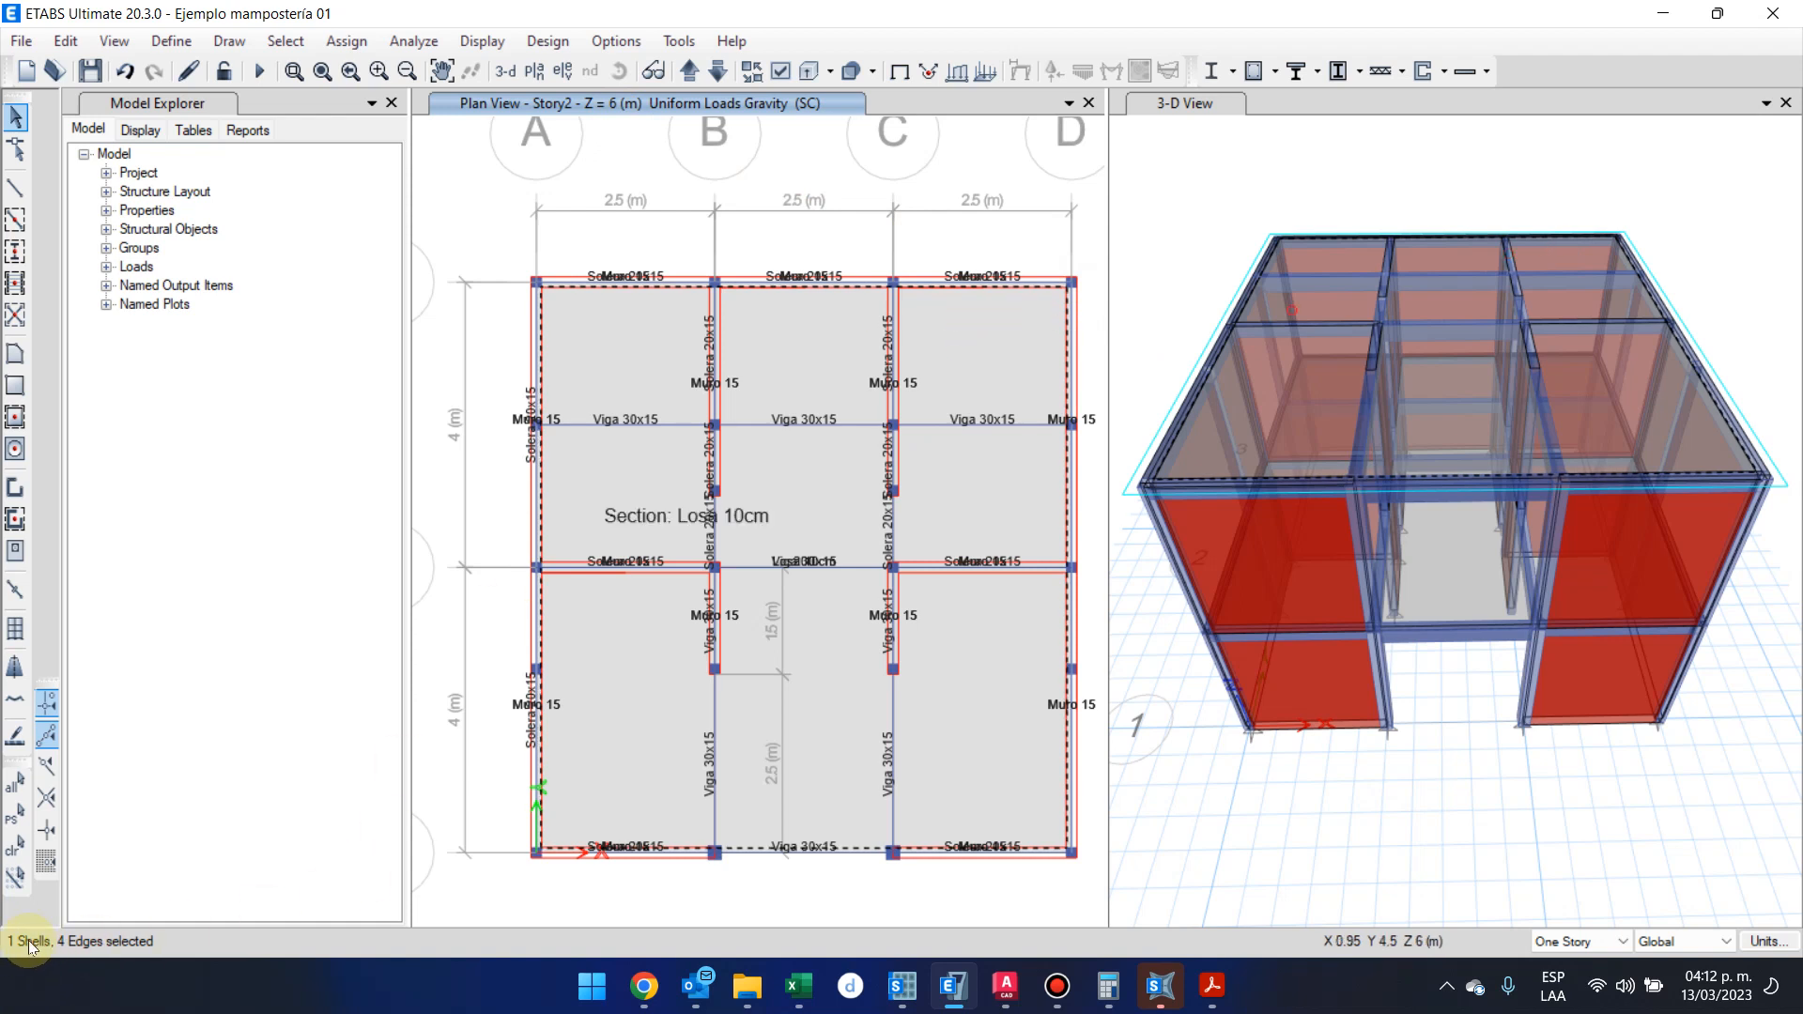
left_click(328, 42)
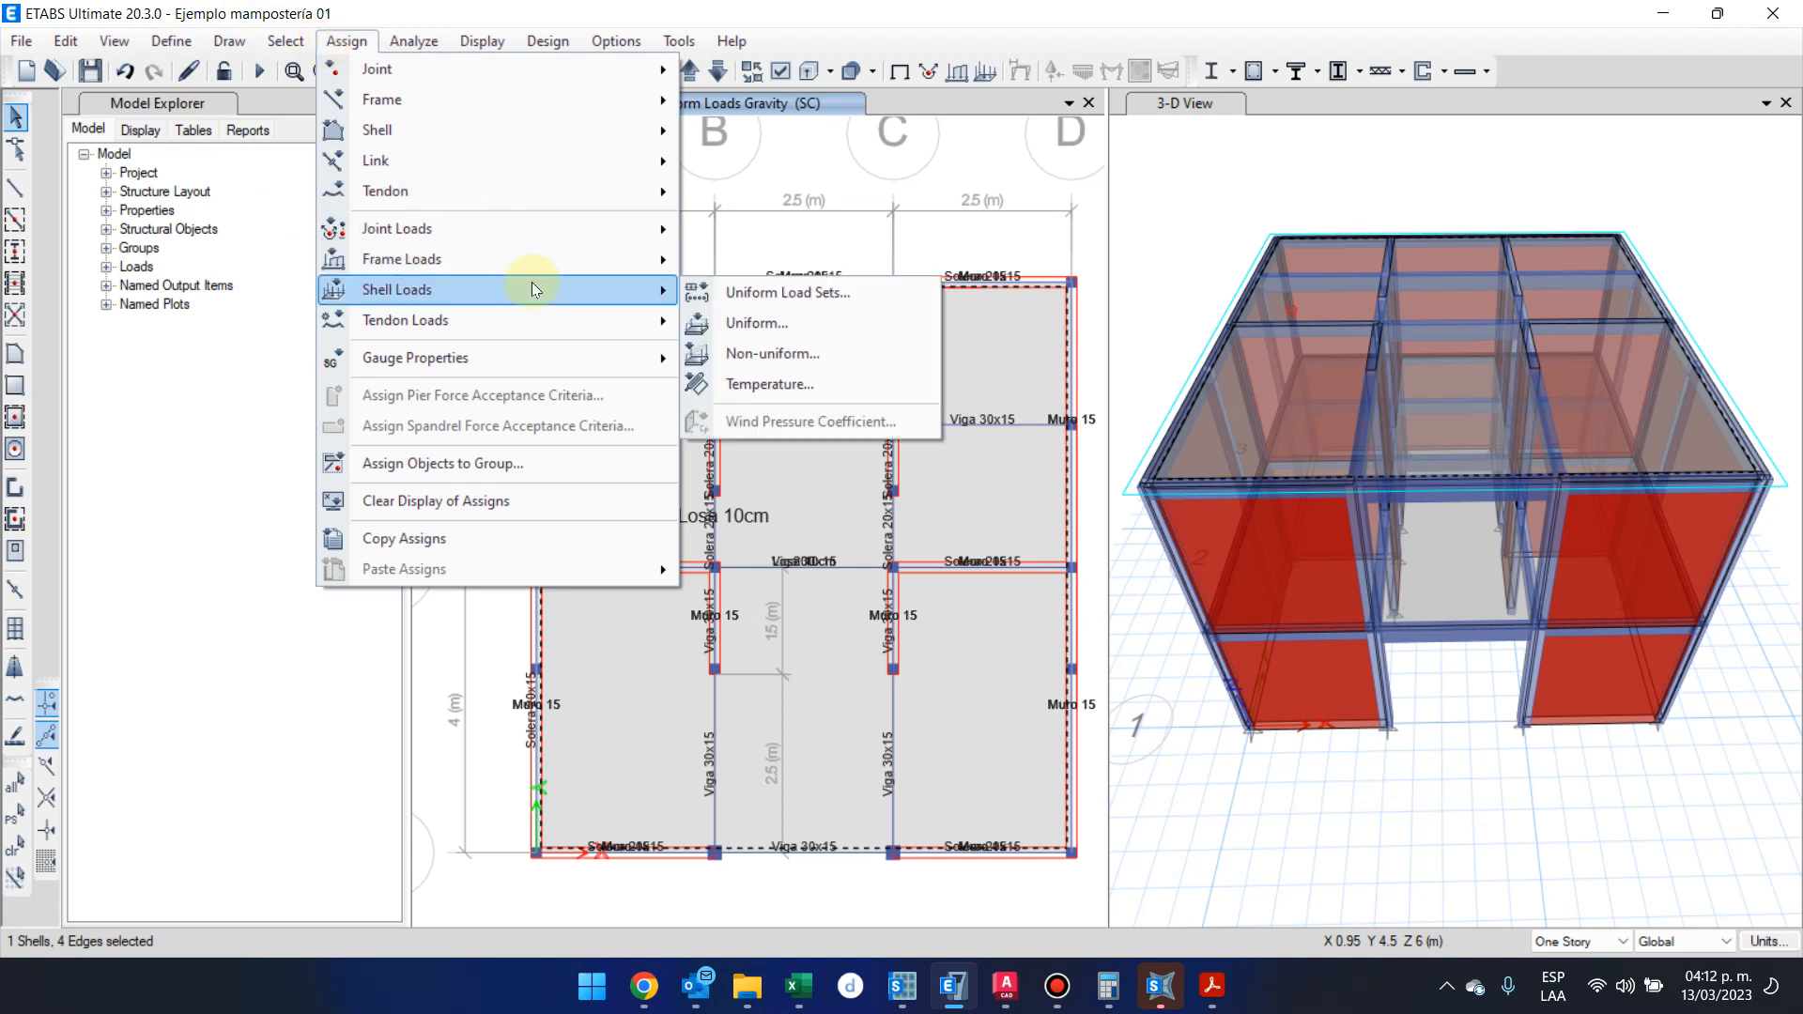
left_click(782, 324)
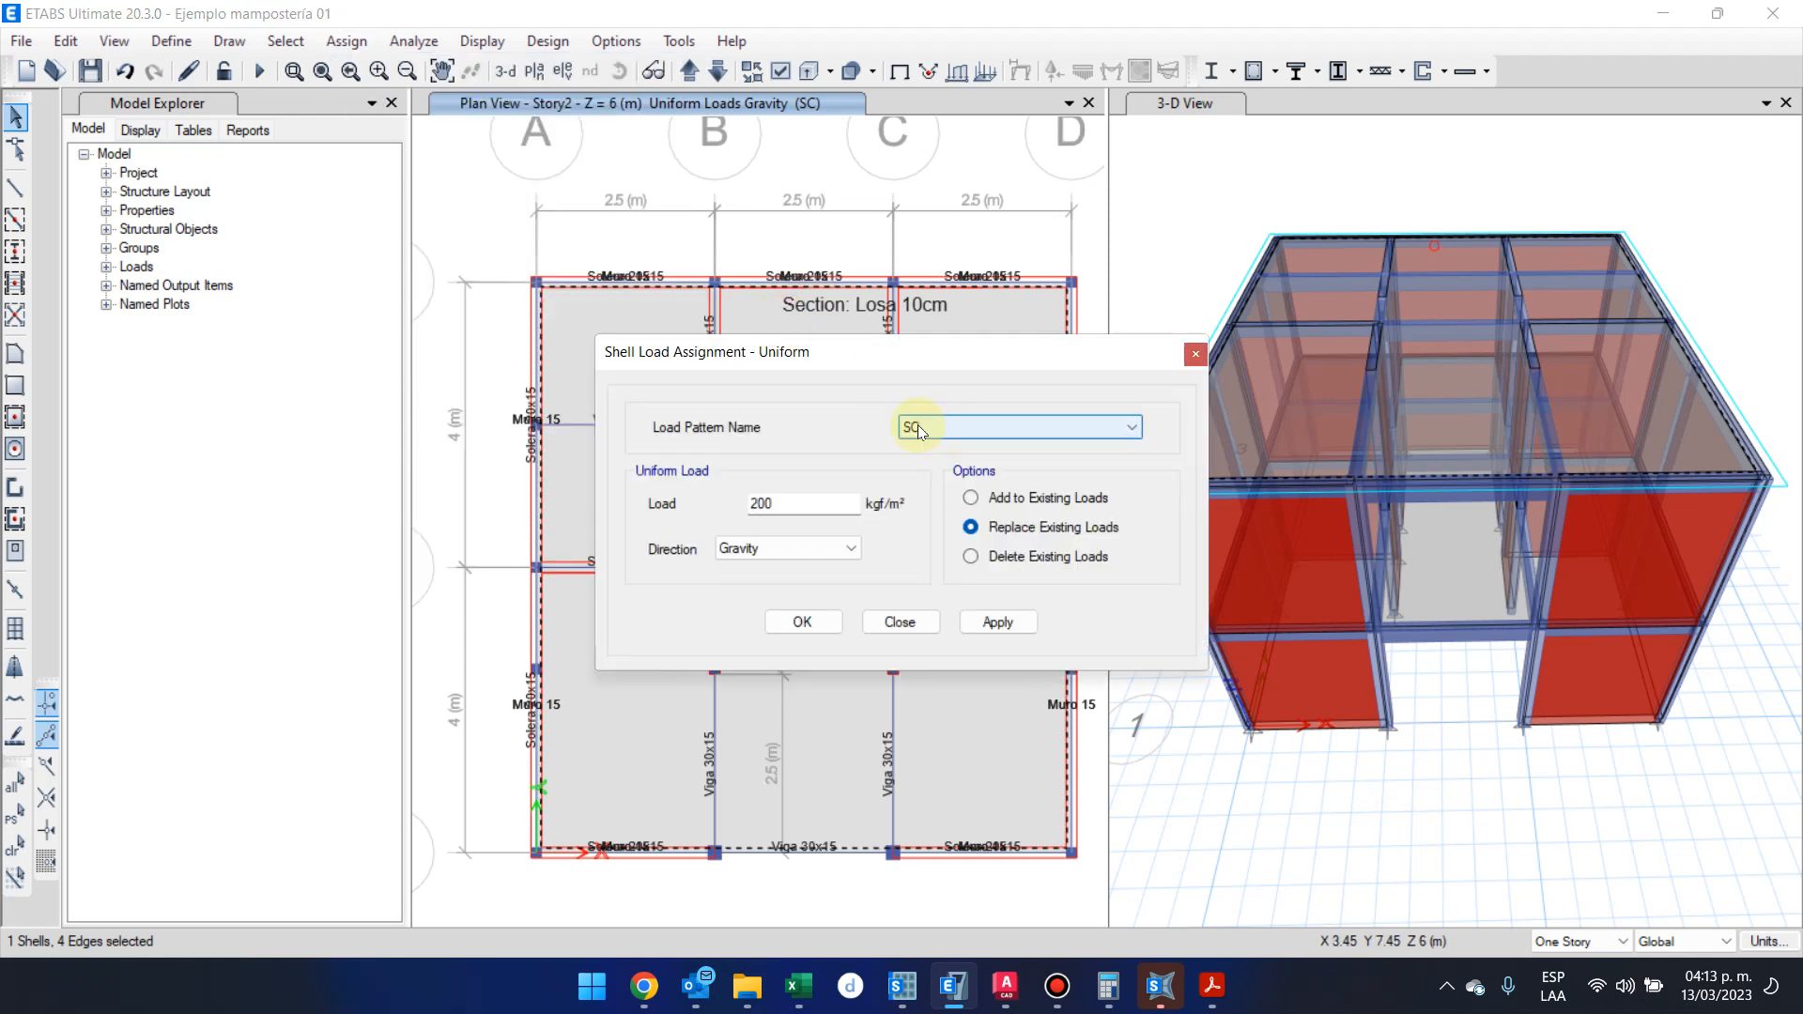
left_click(1062, 562)
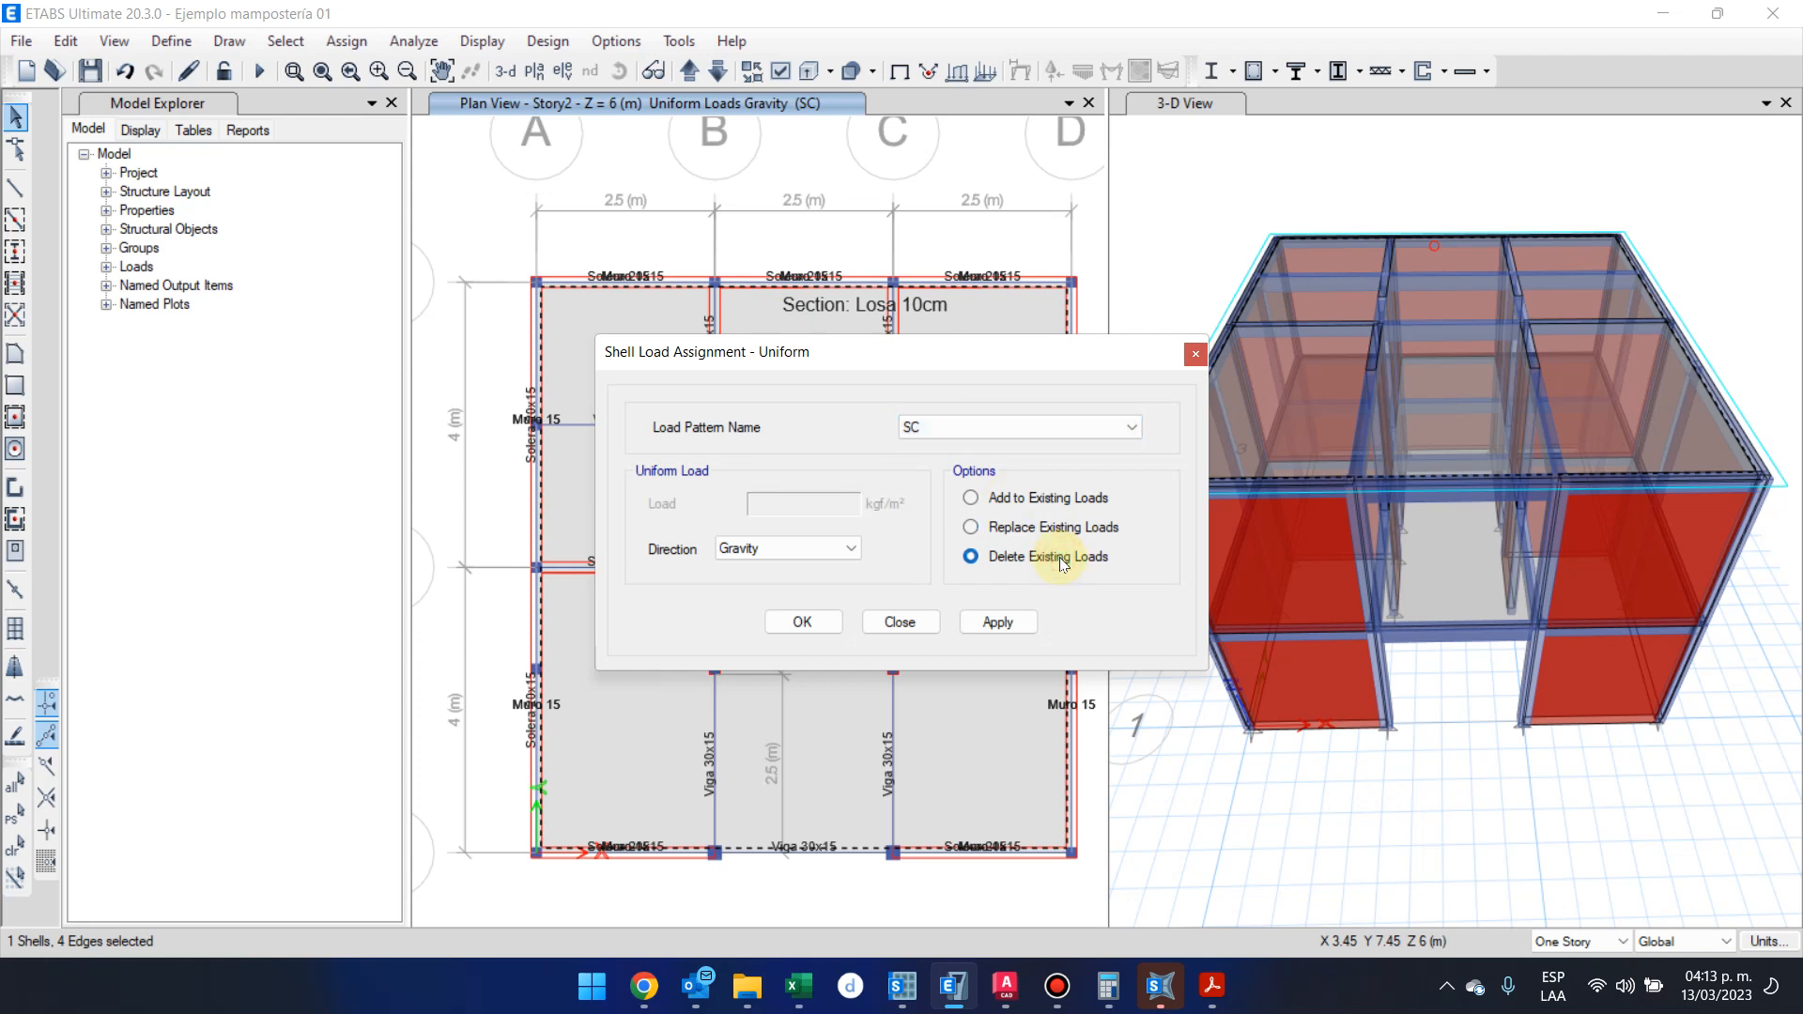
left_click(1094, 528)
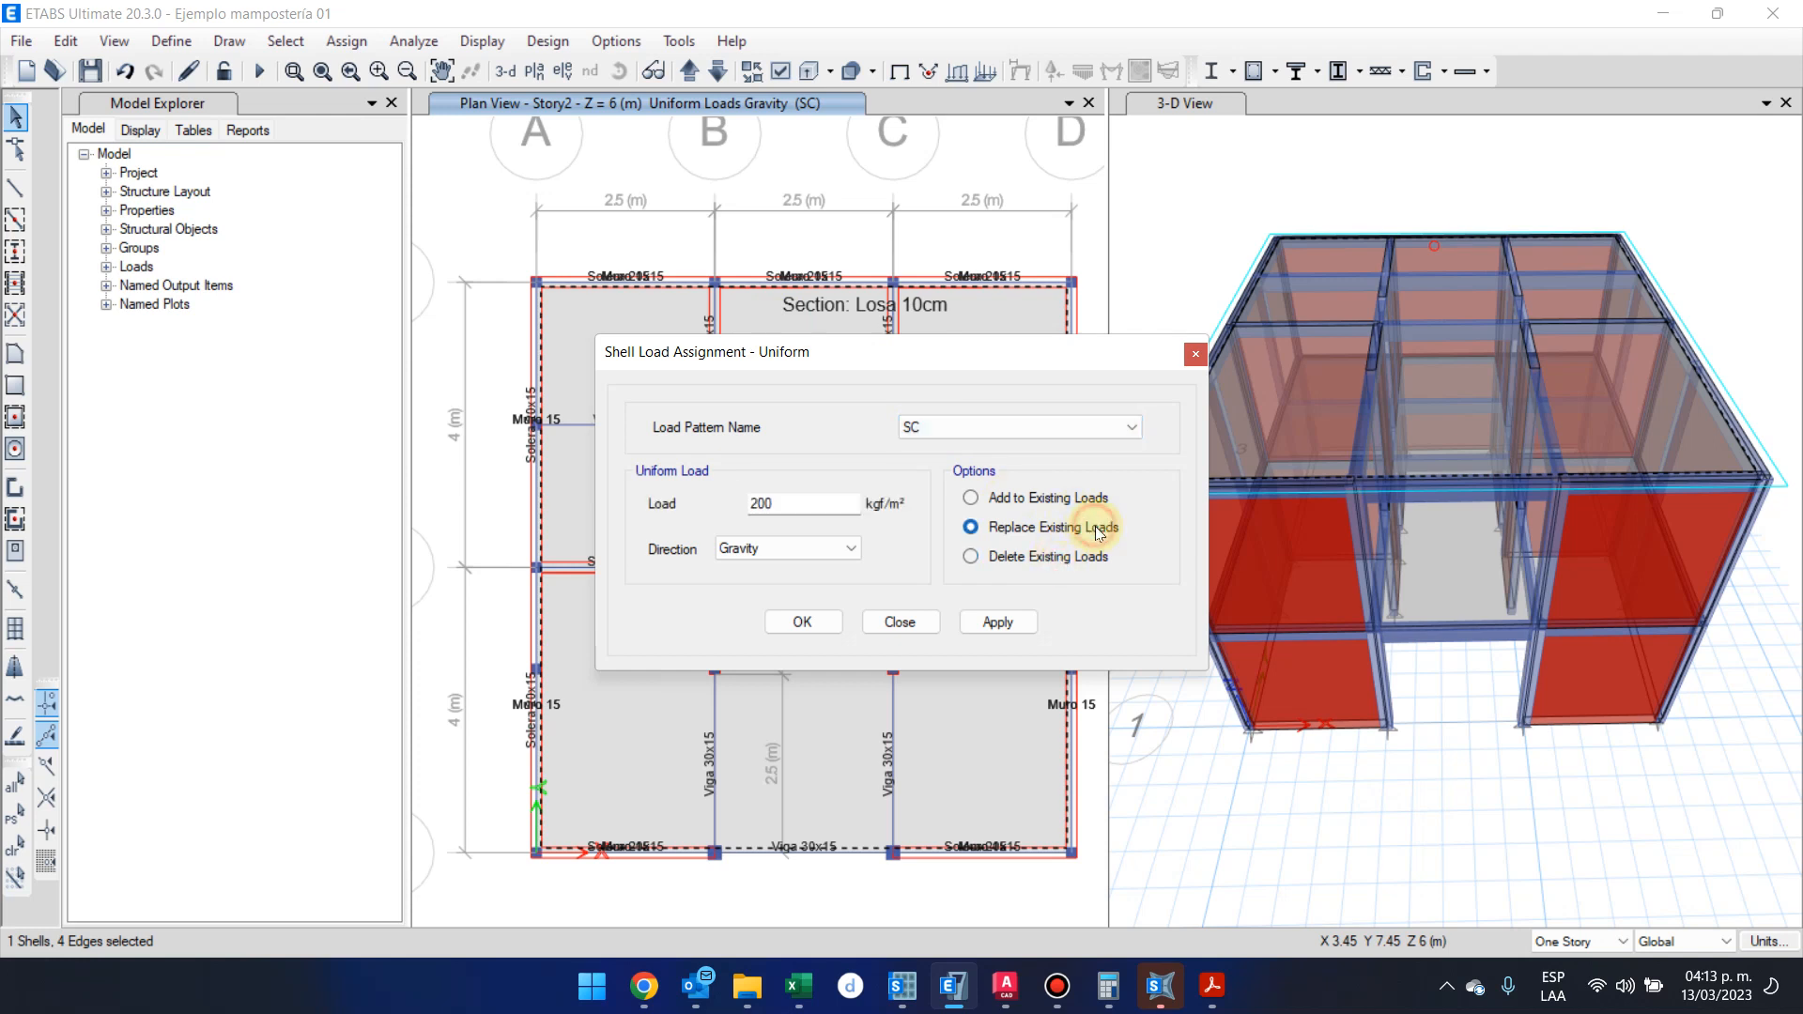
left_click(1018, 504)
left_click(1056, 526)
double_click(763, 504)
type("50")
left_click(830, 623)
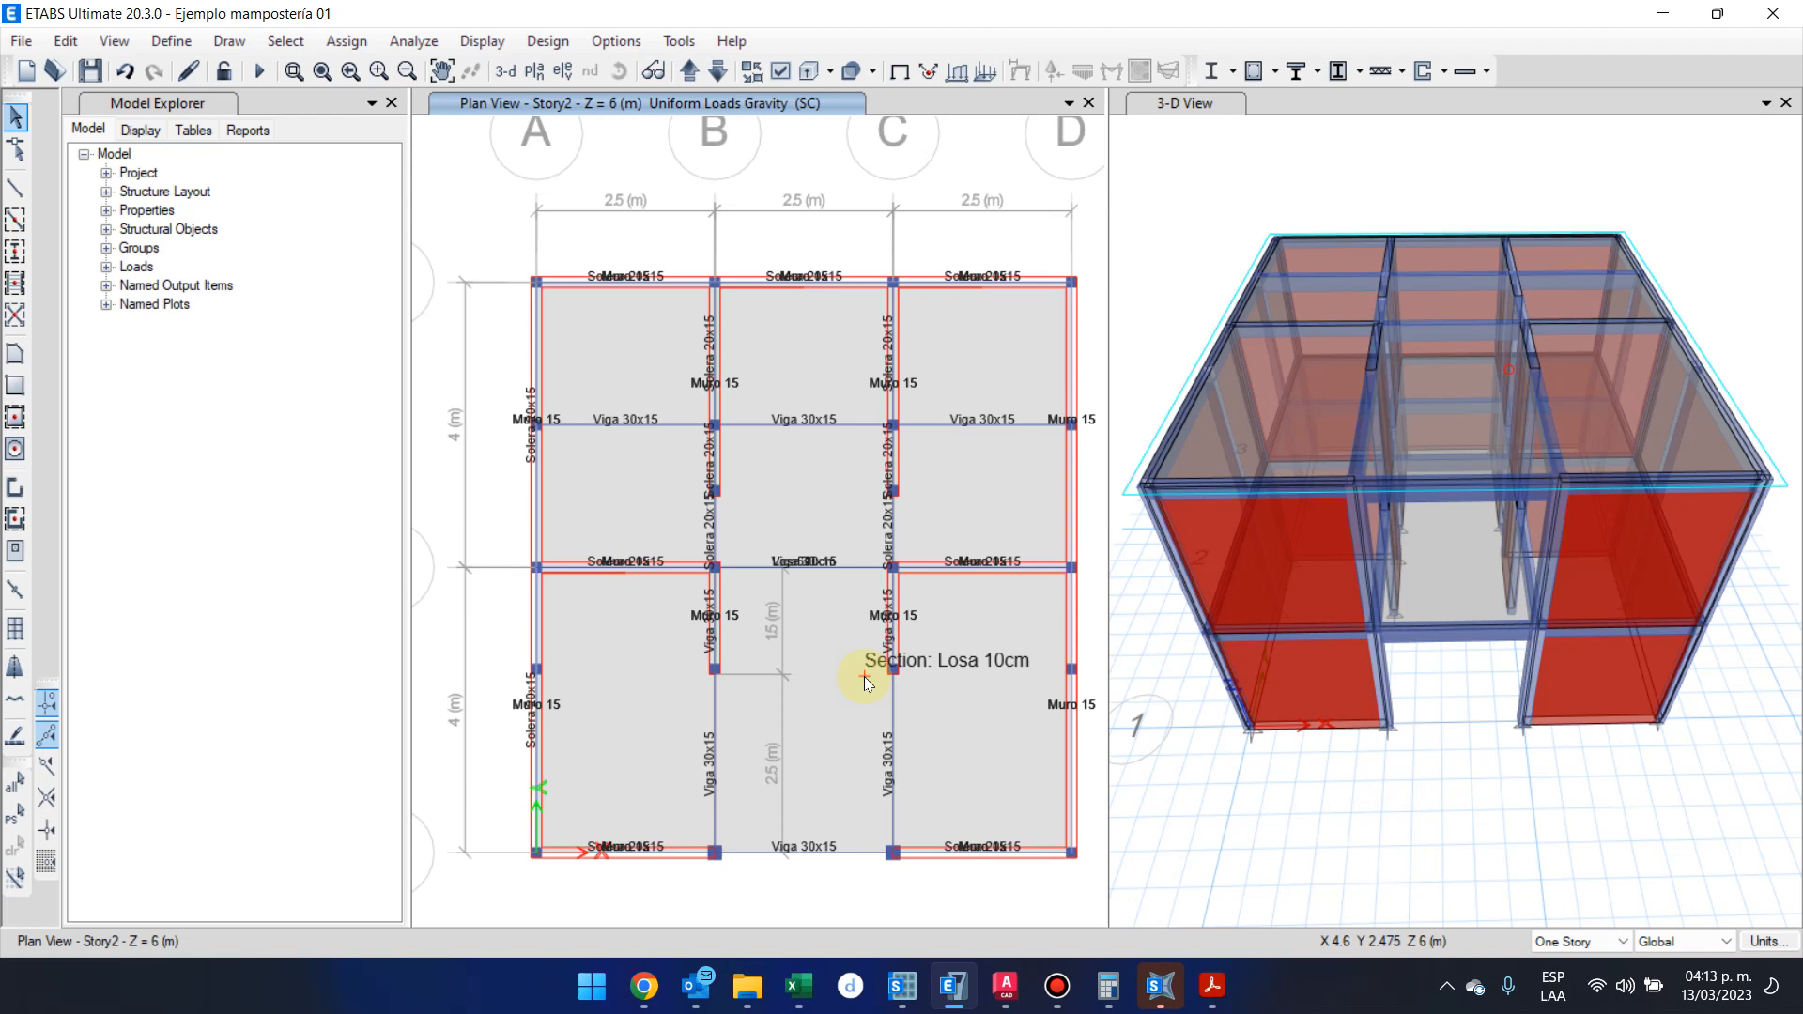
Check the Story2 slab's assigned CV and SC loads and save the model
left_click(851, 669)
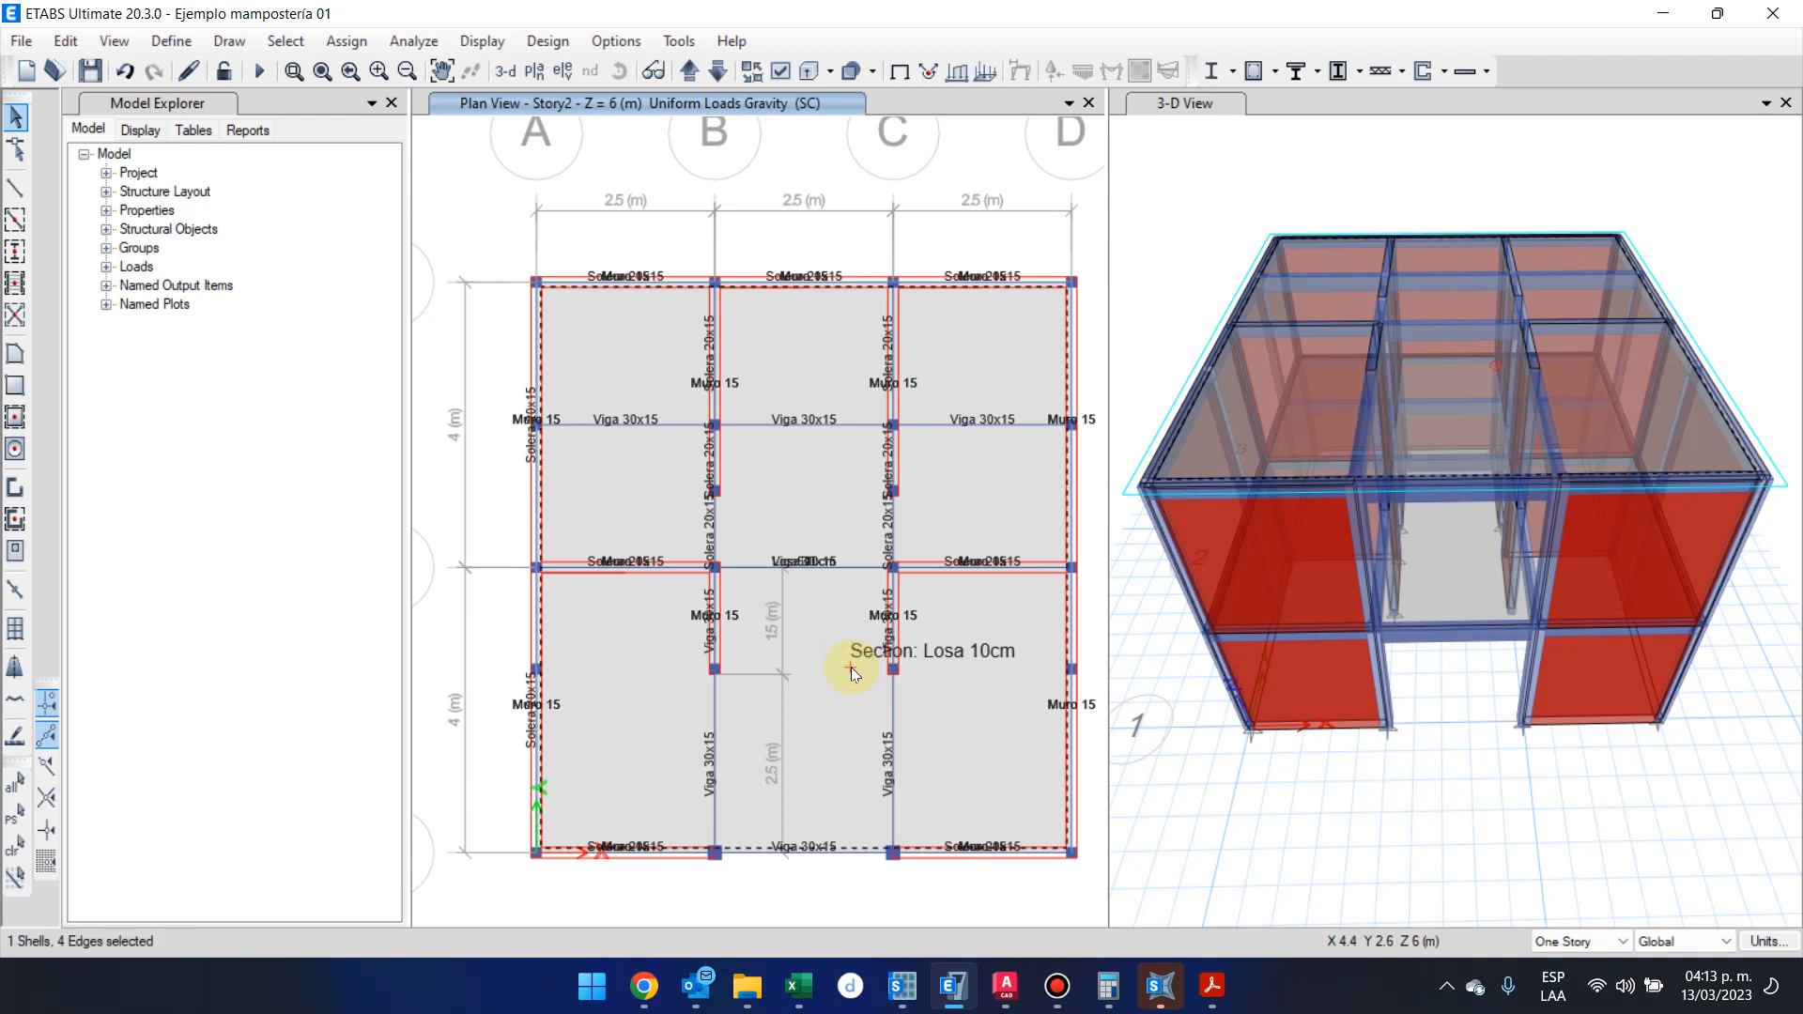
right_click(851, 666)
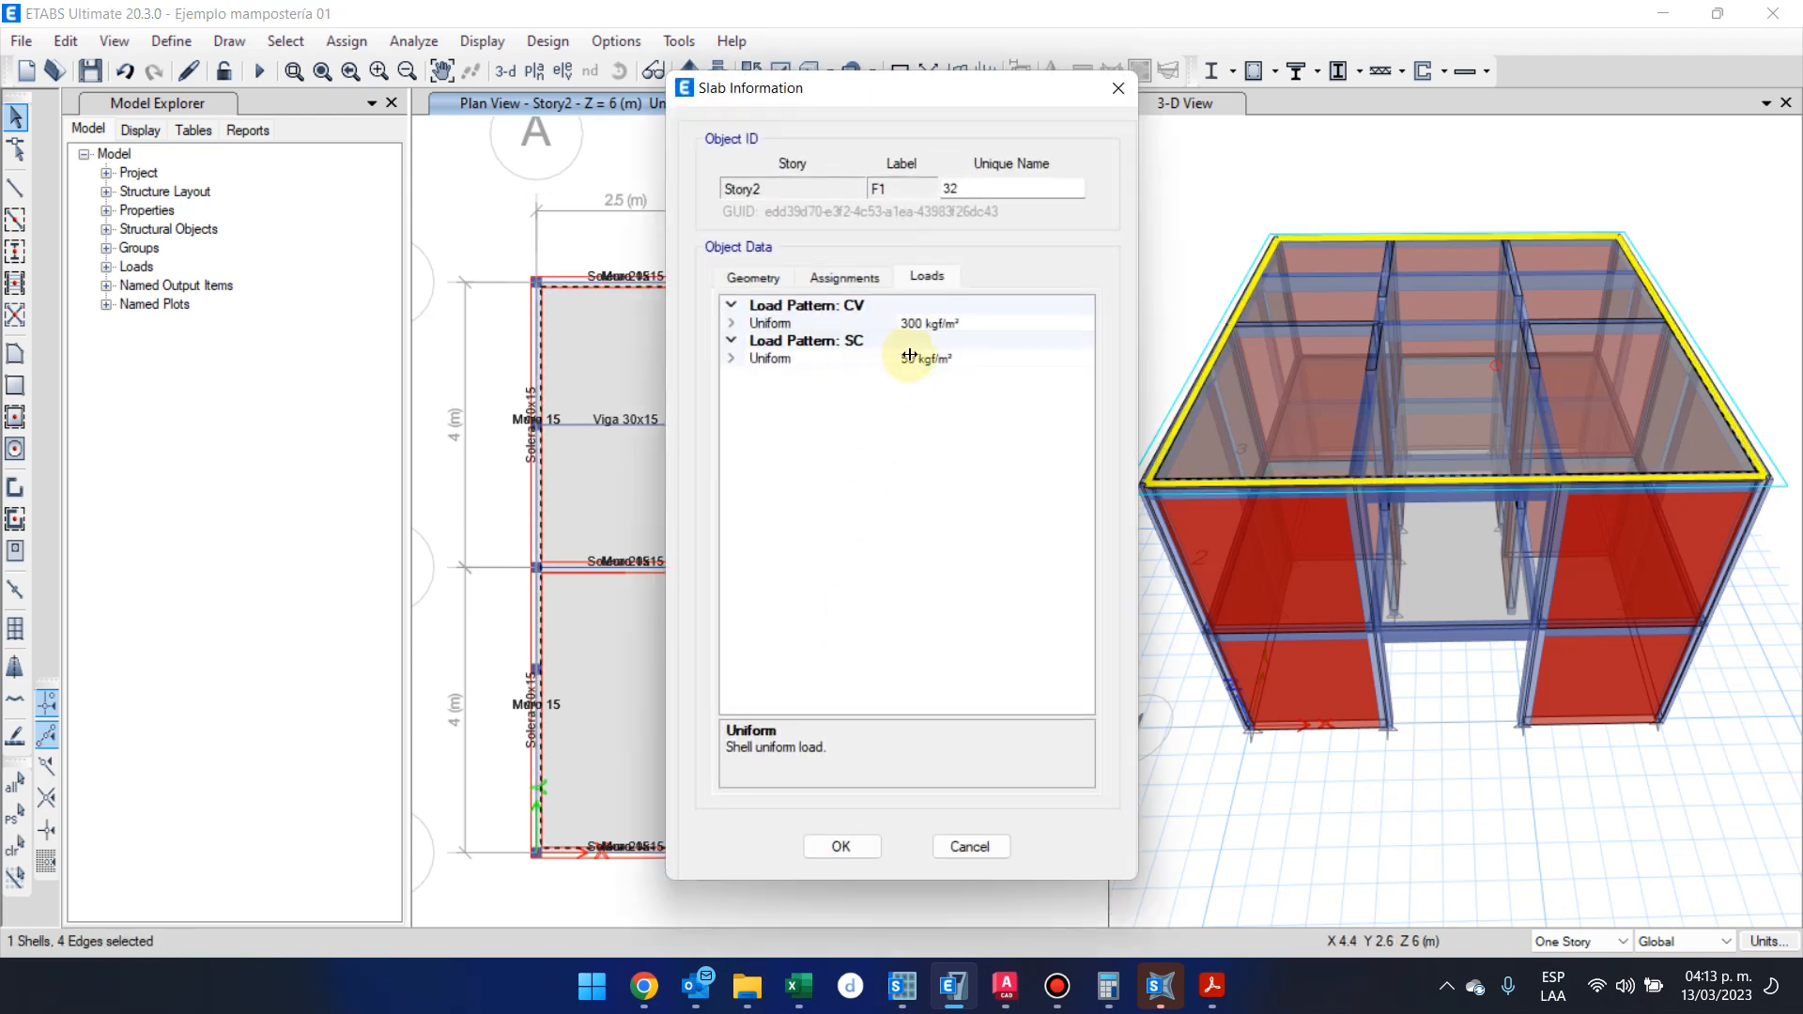
left_click(928, 323)
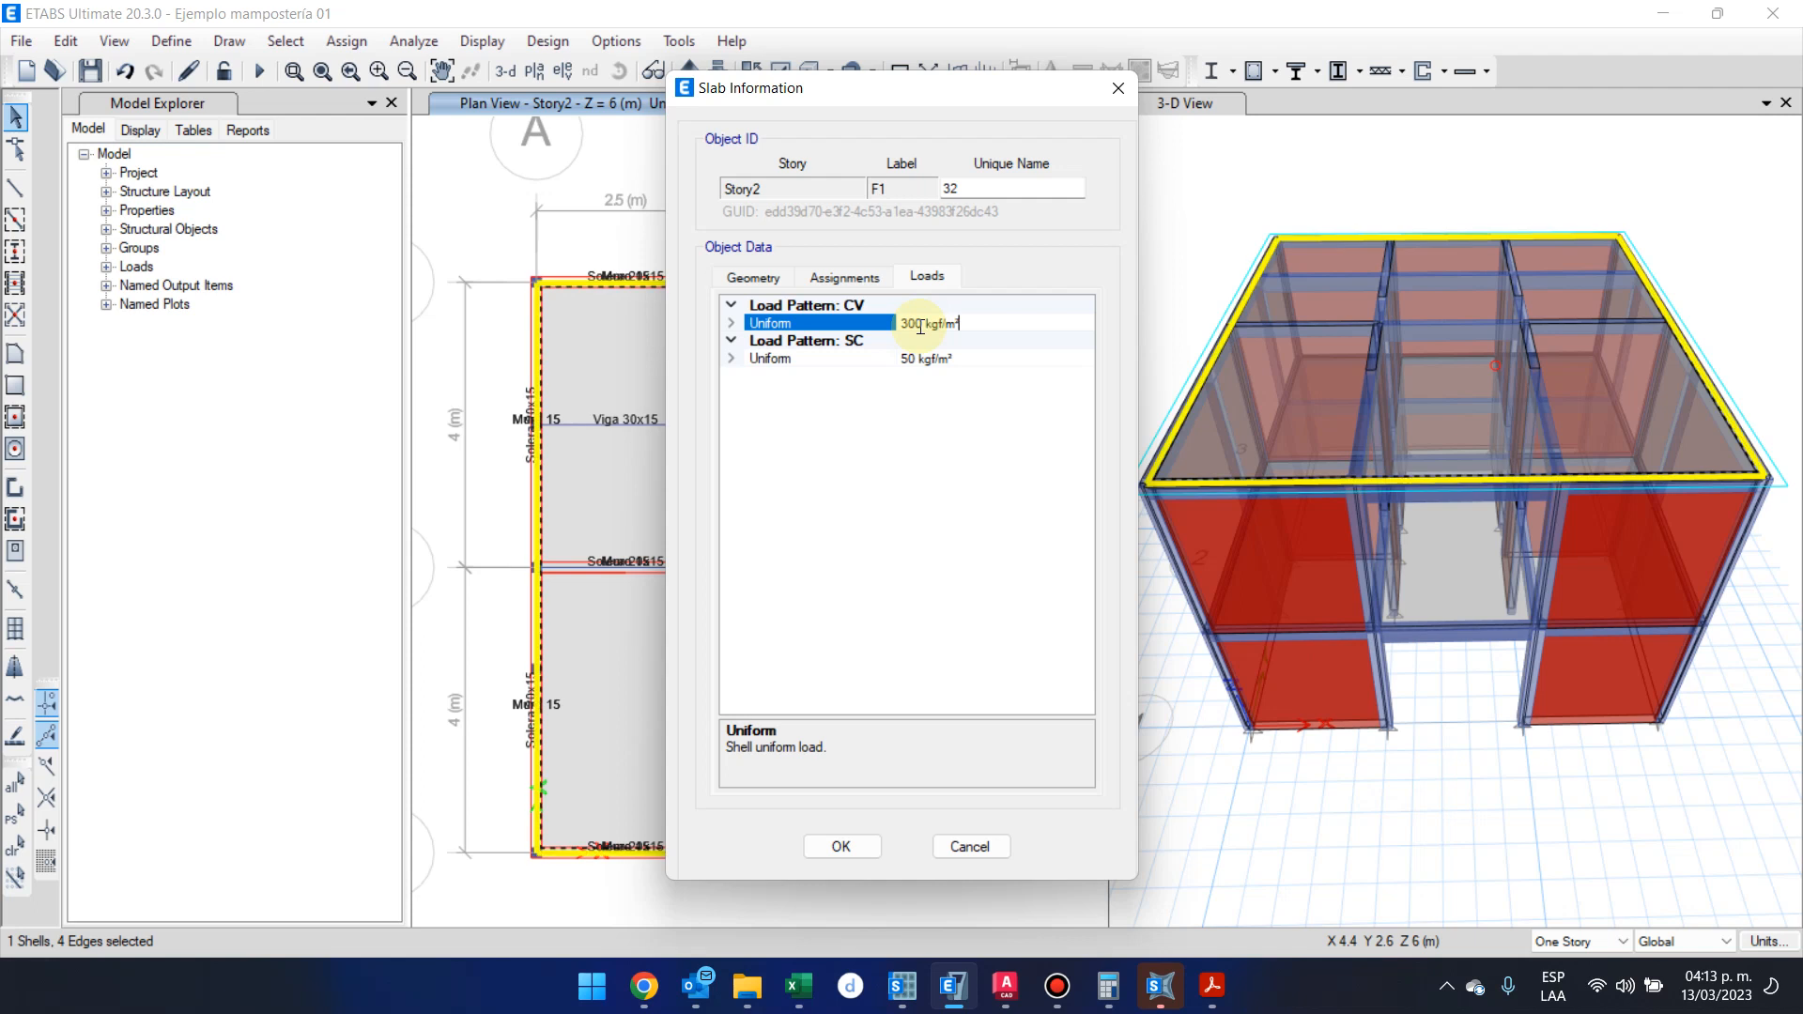
left_click(958, 361)
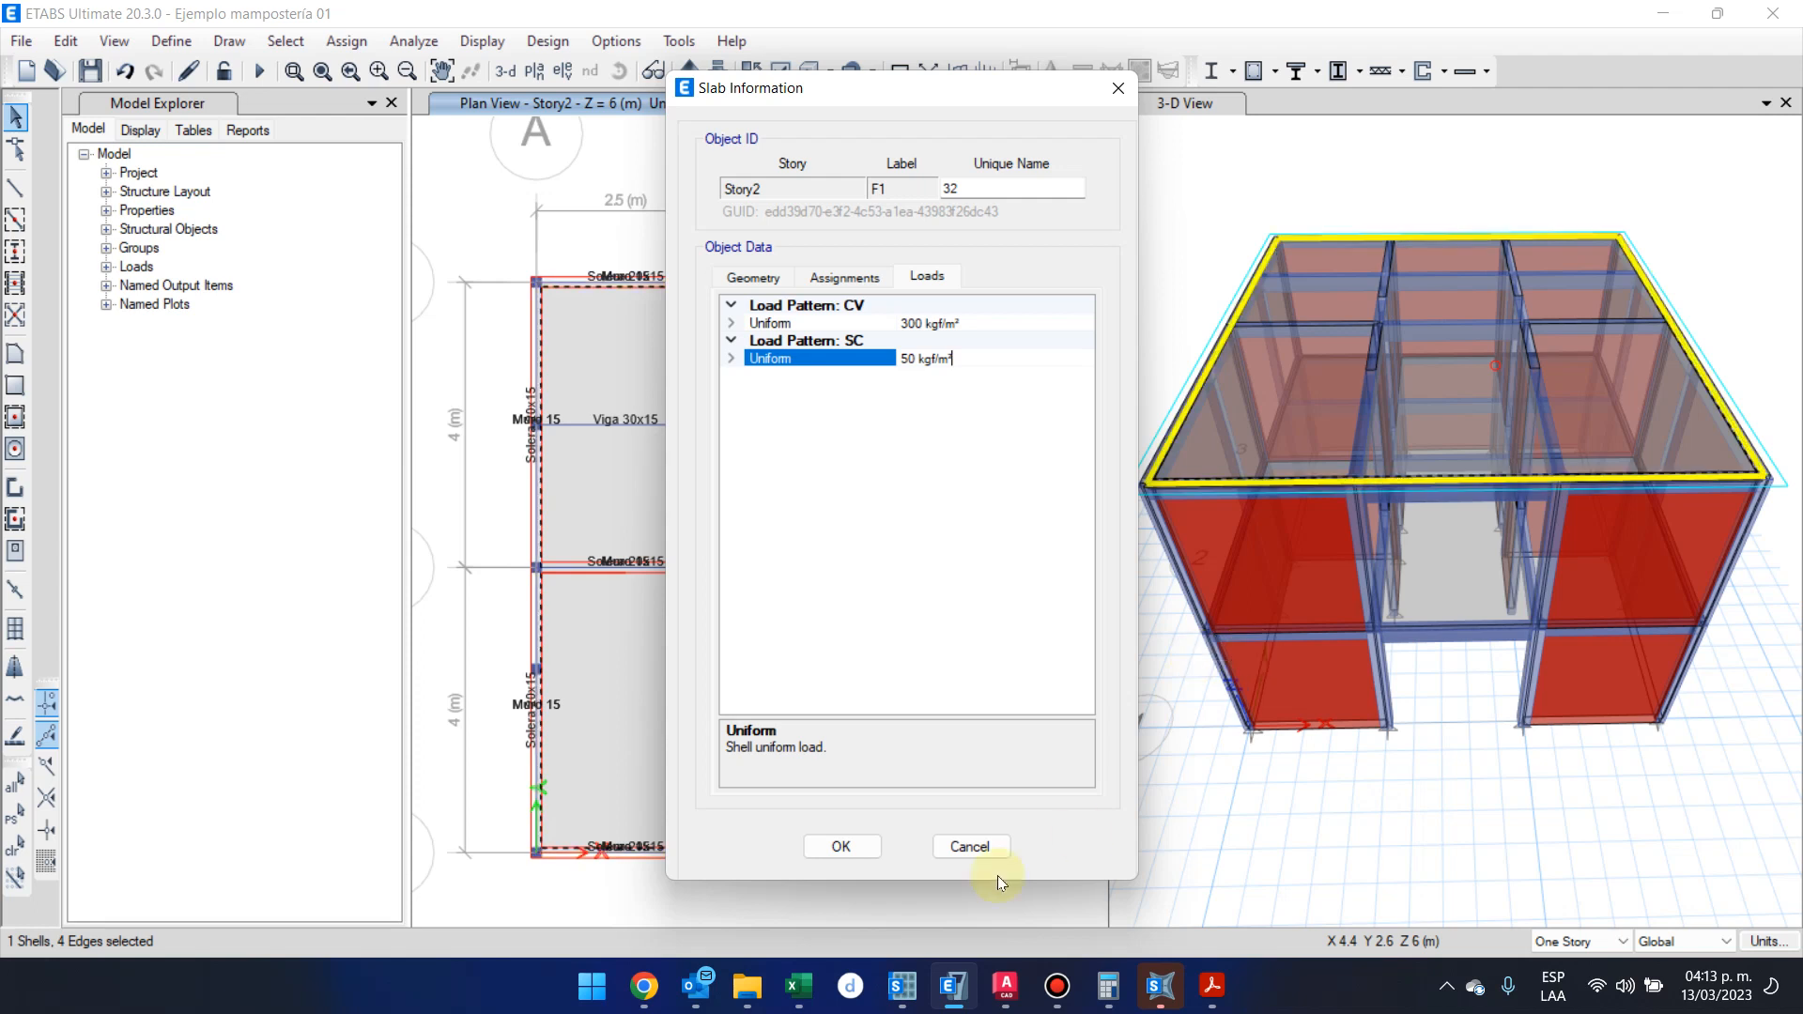
left_click(845, 848)
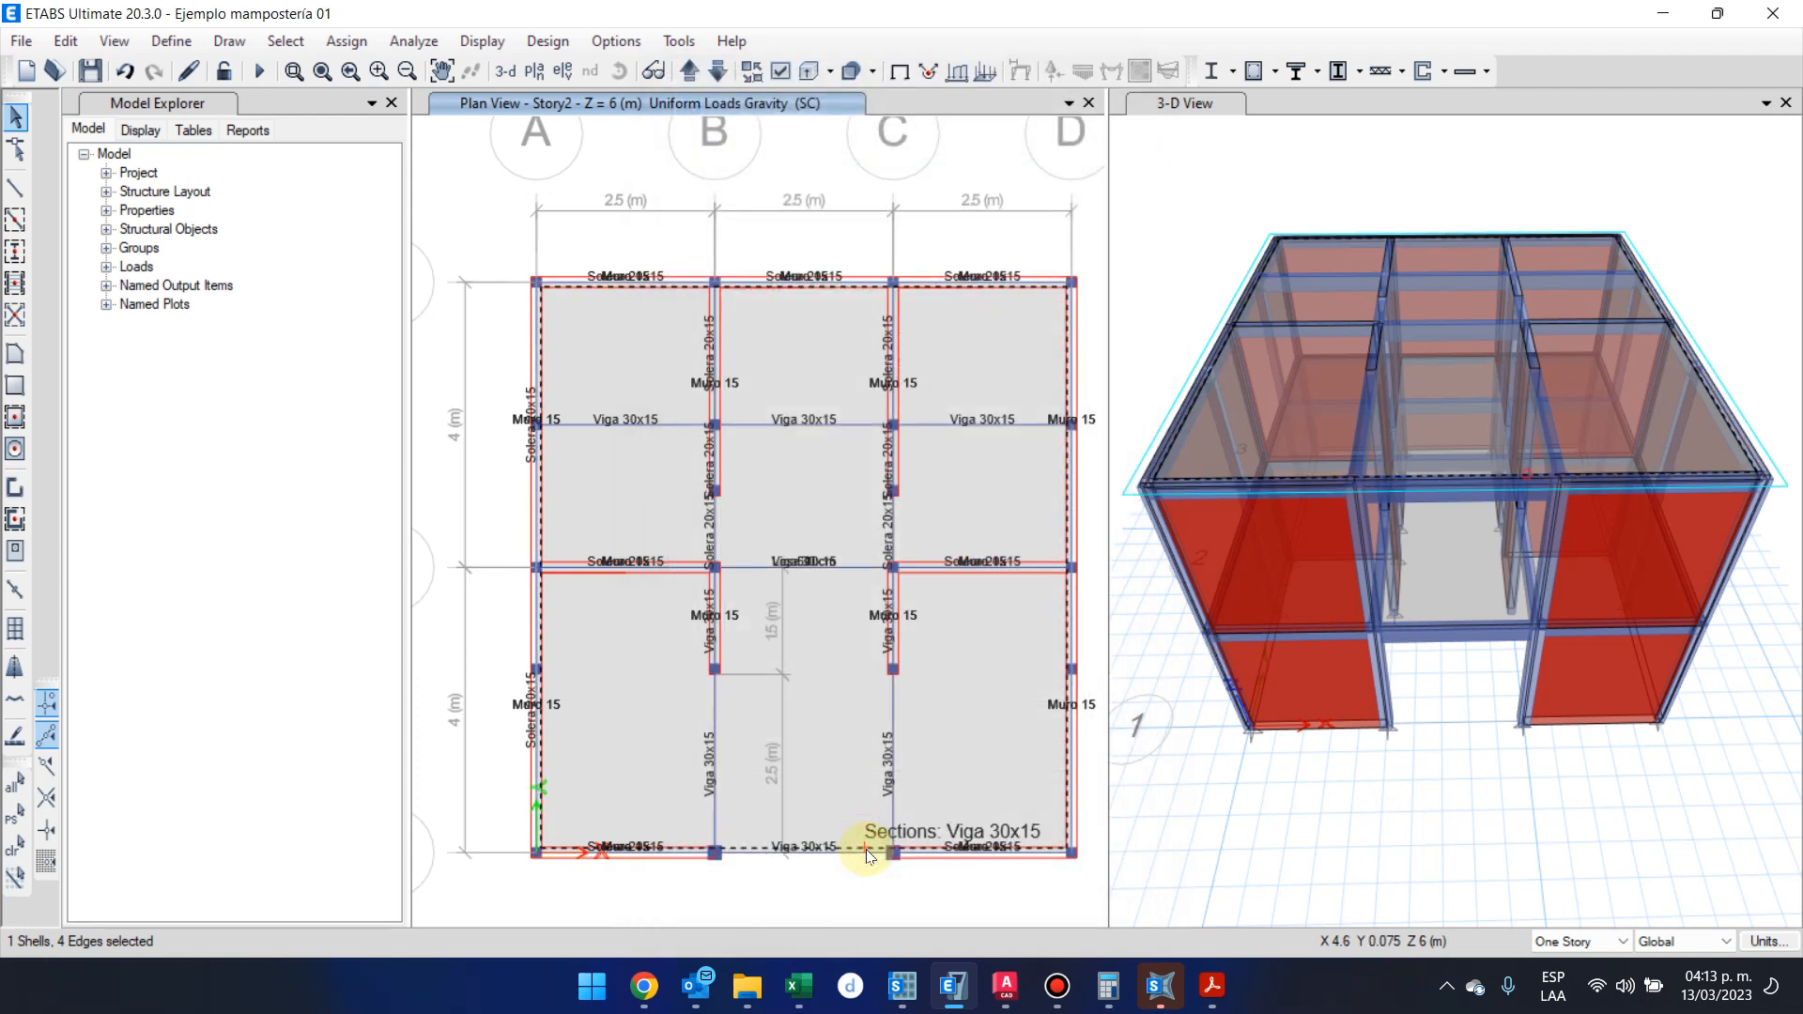
left_click(101, 71)
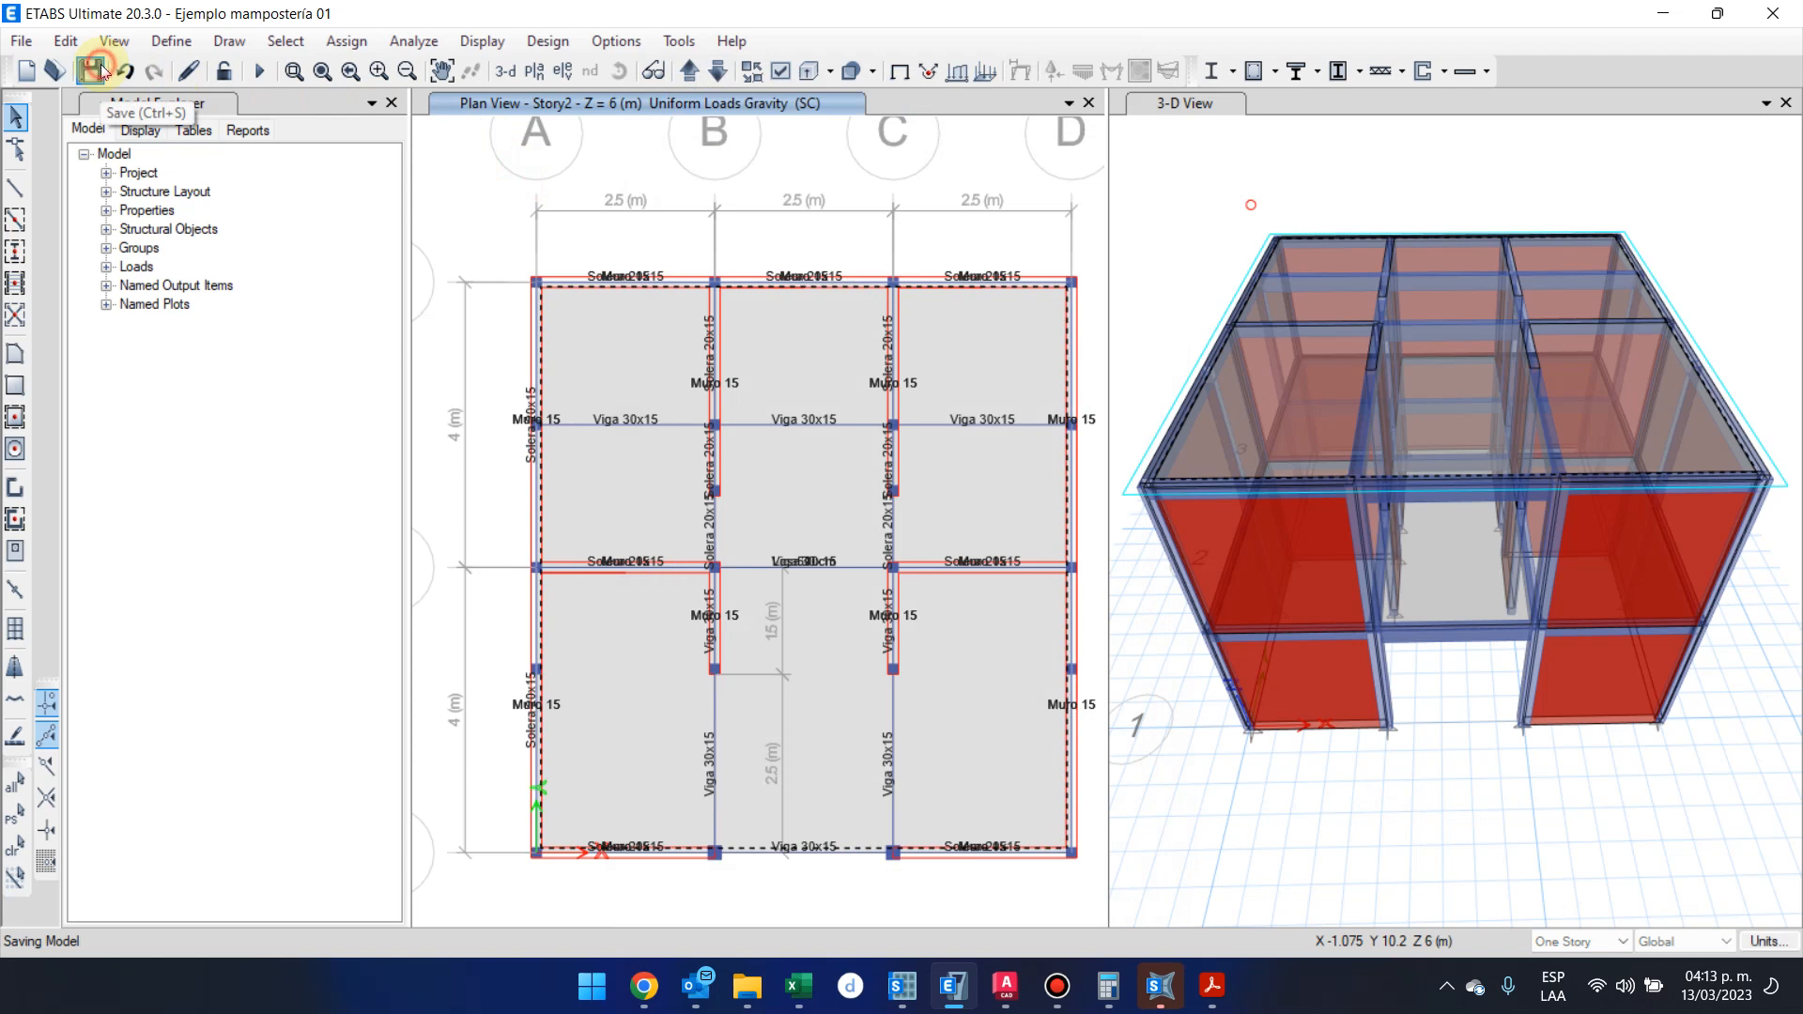
Set the story range of the static seismic load pattern to Story2 as top story and Base as bottom story
left_click(173, 42)
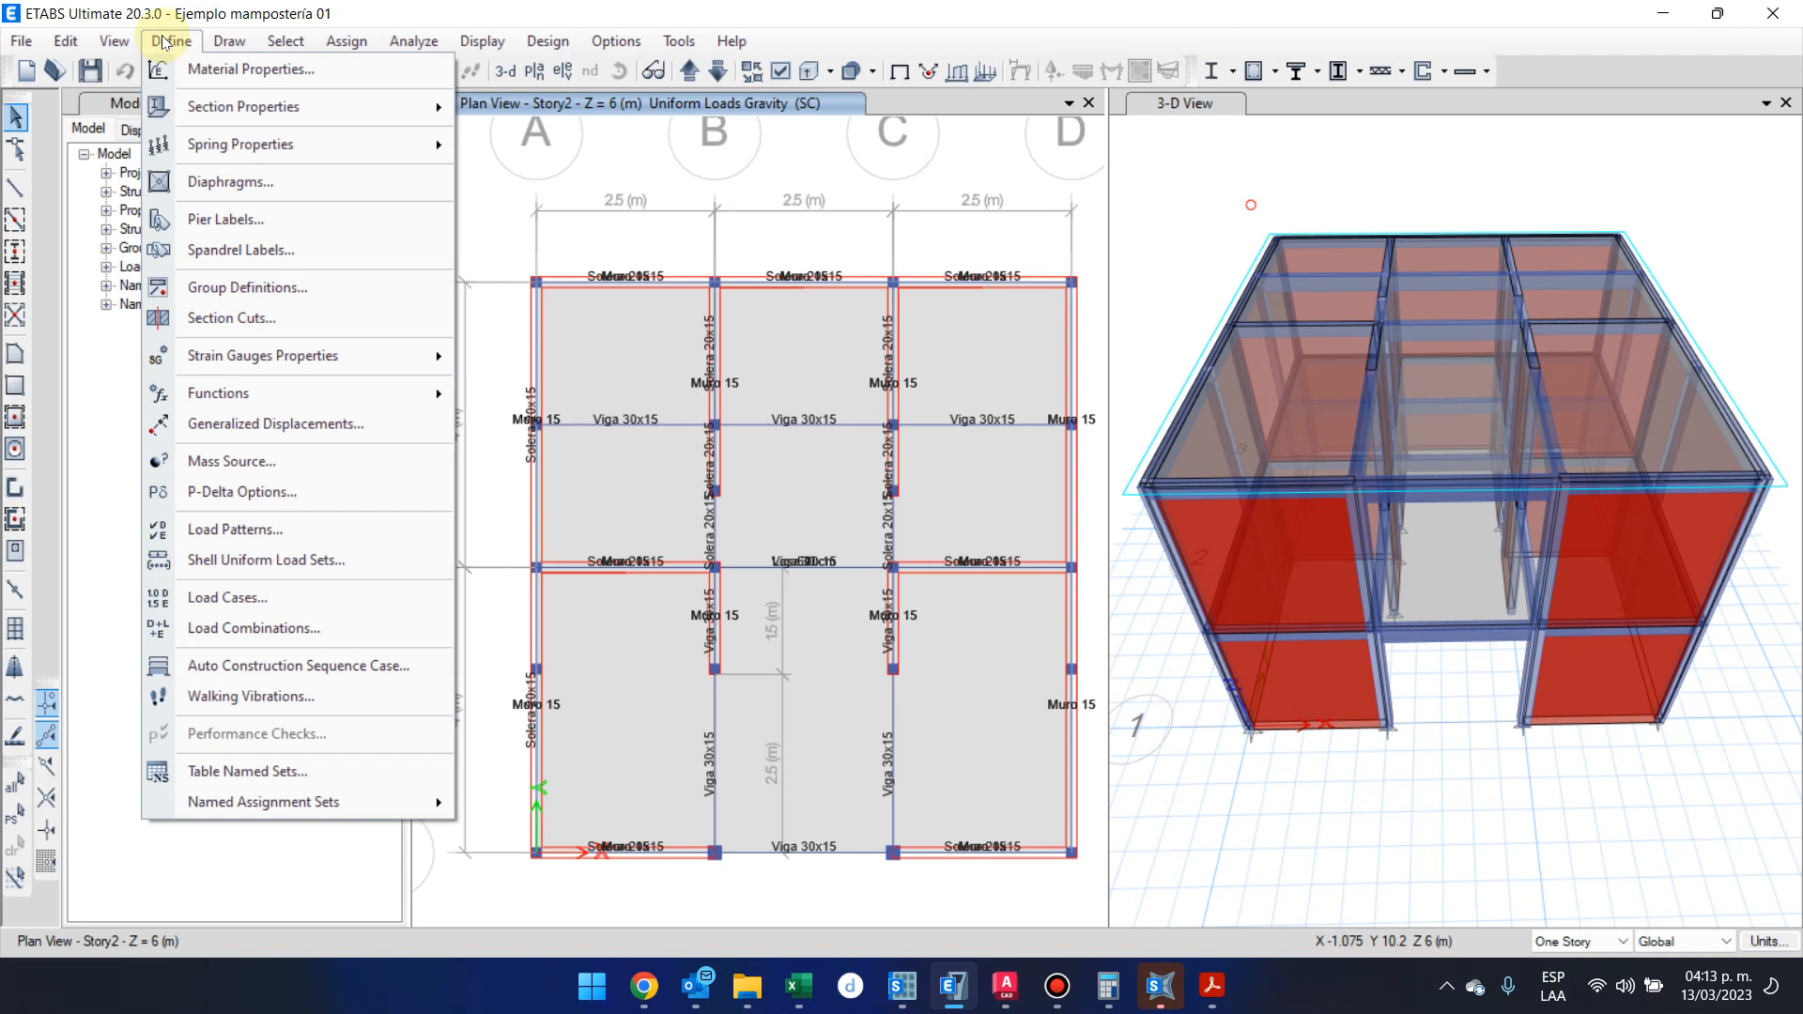
left_click(361, 534)
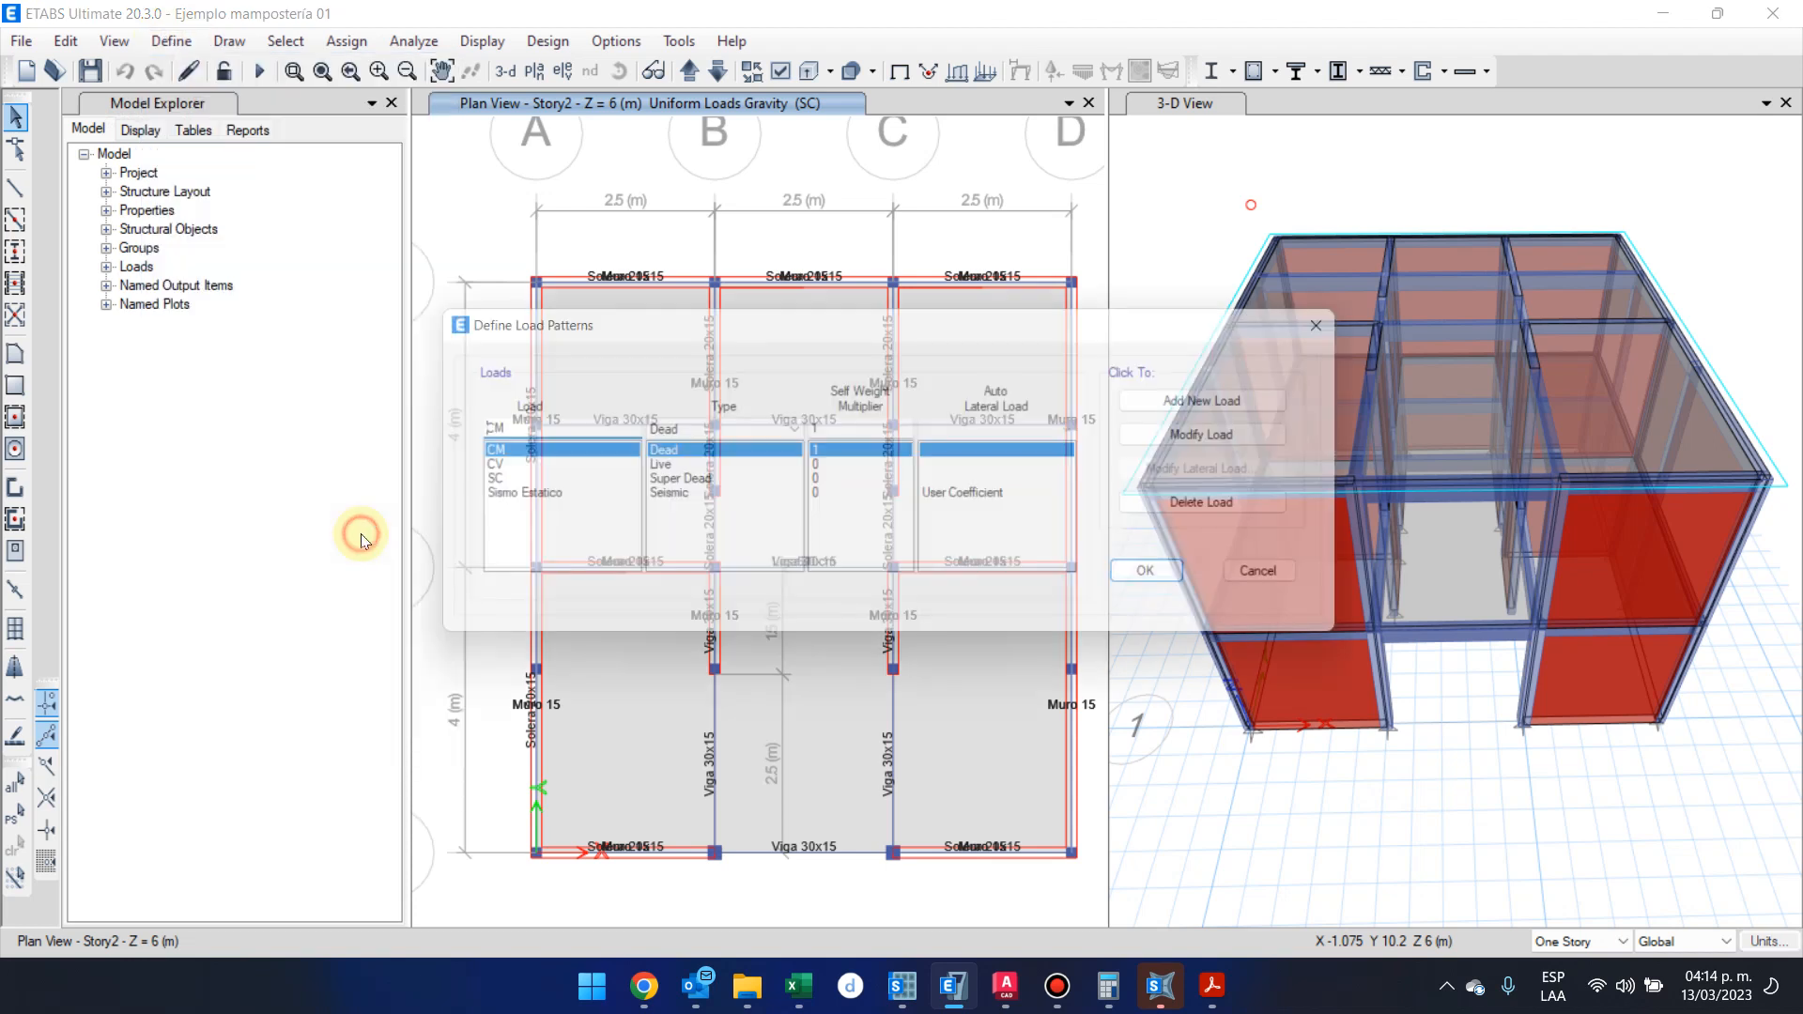
left_click(549, 501)
left_click(1197, 477)
left_click(1217, 496)
left_click(1223, 522)
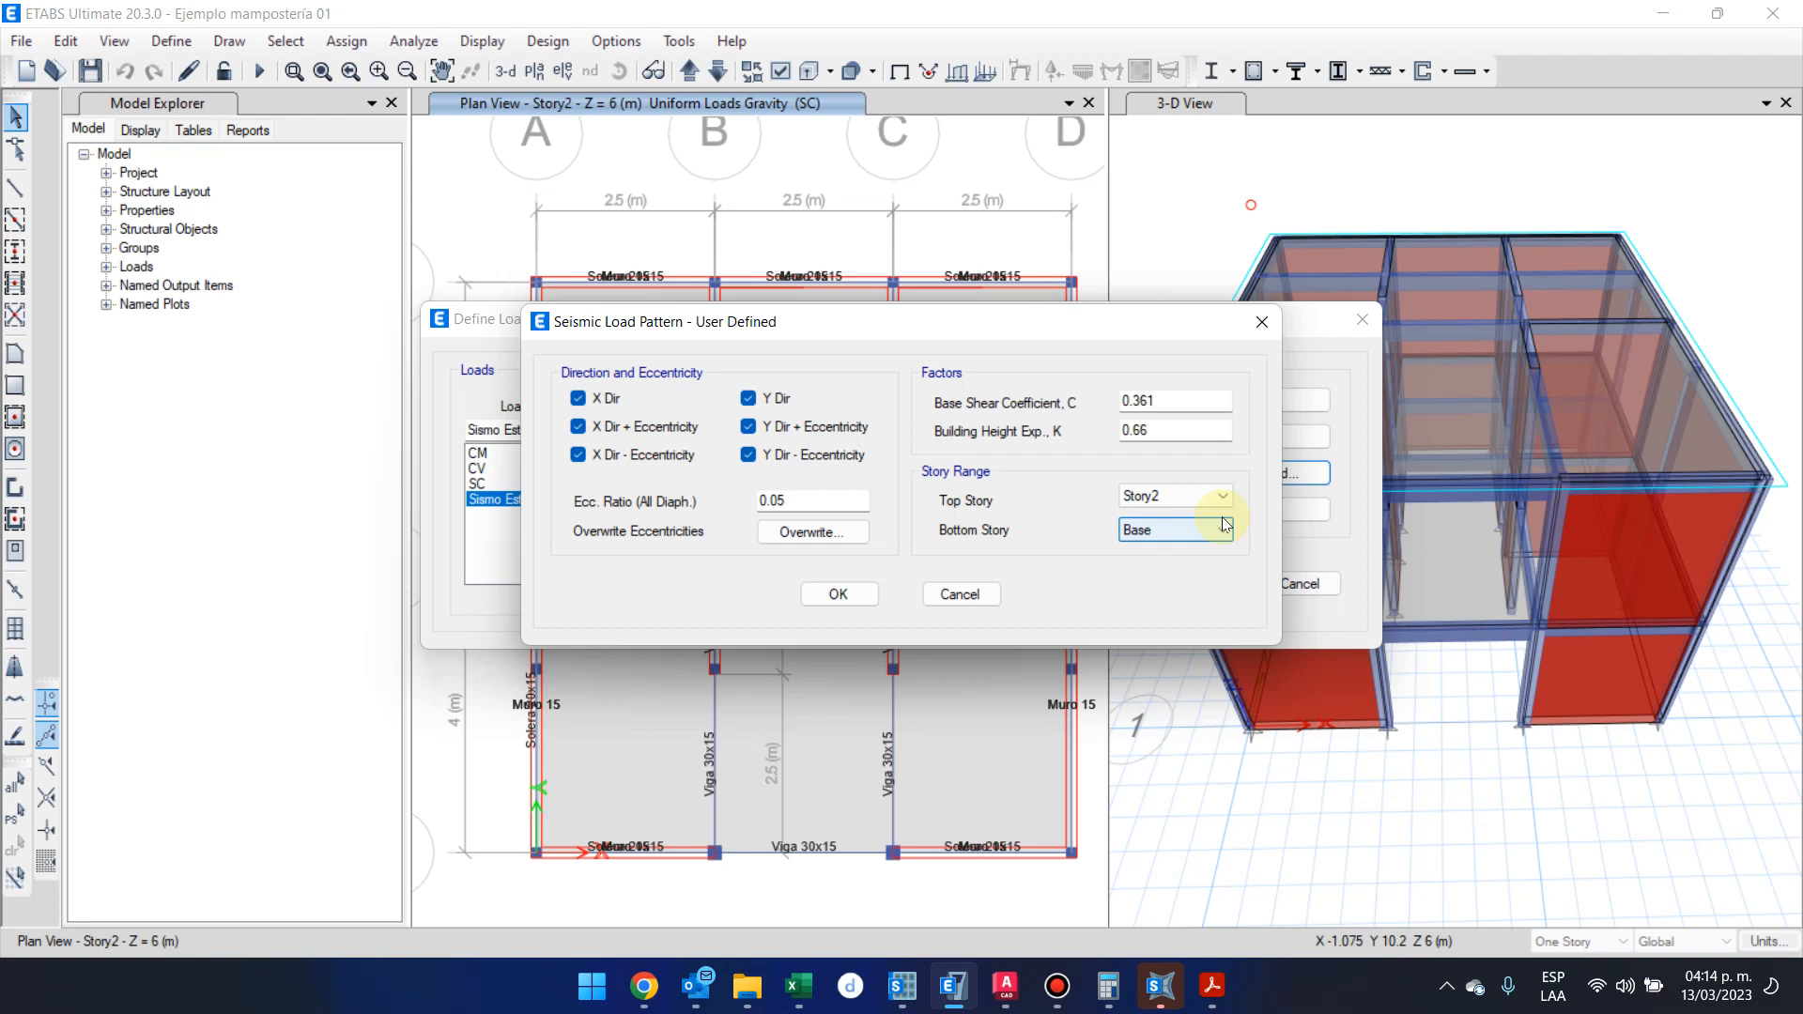
Check the base shear coefficient against the design spectrum workbook in Excel, return to ETABS and accept the seismic load pattern settings
double_click(1147, 400)
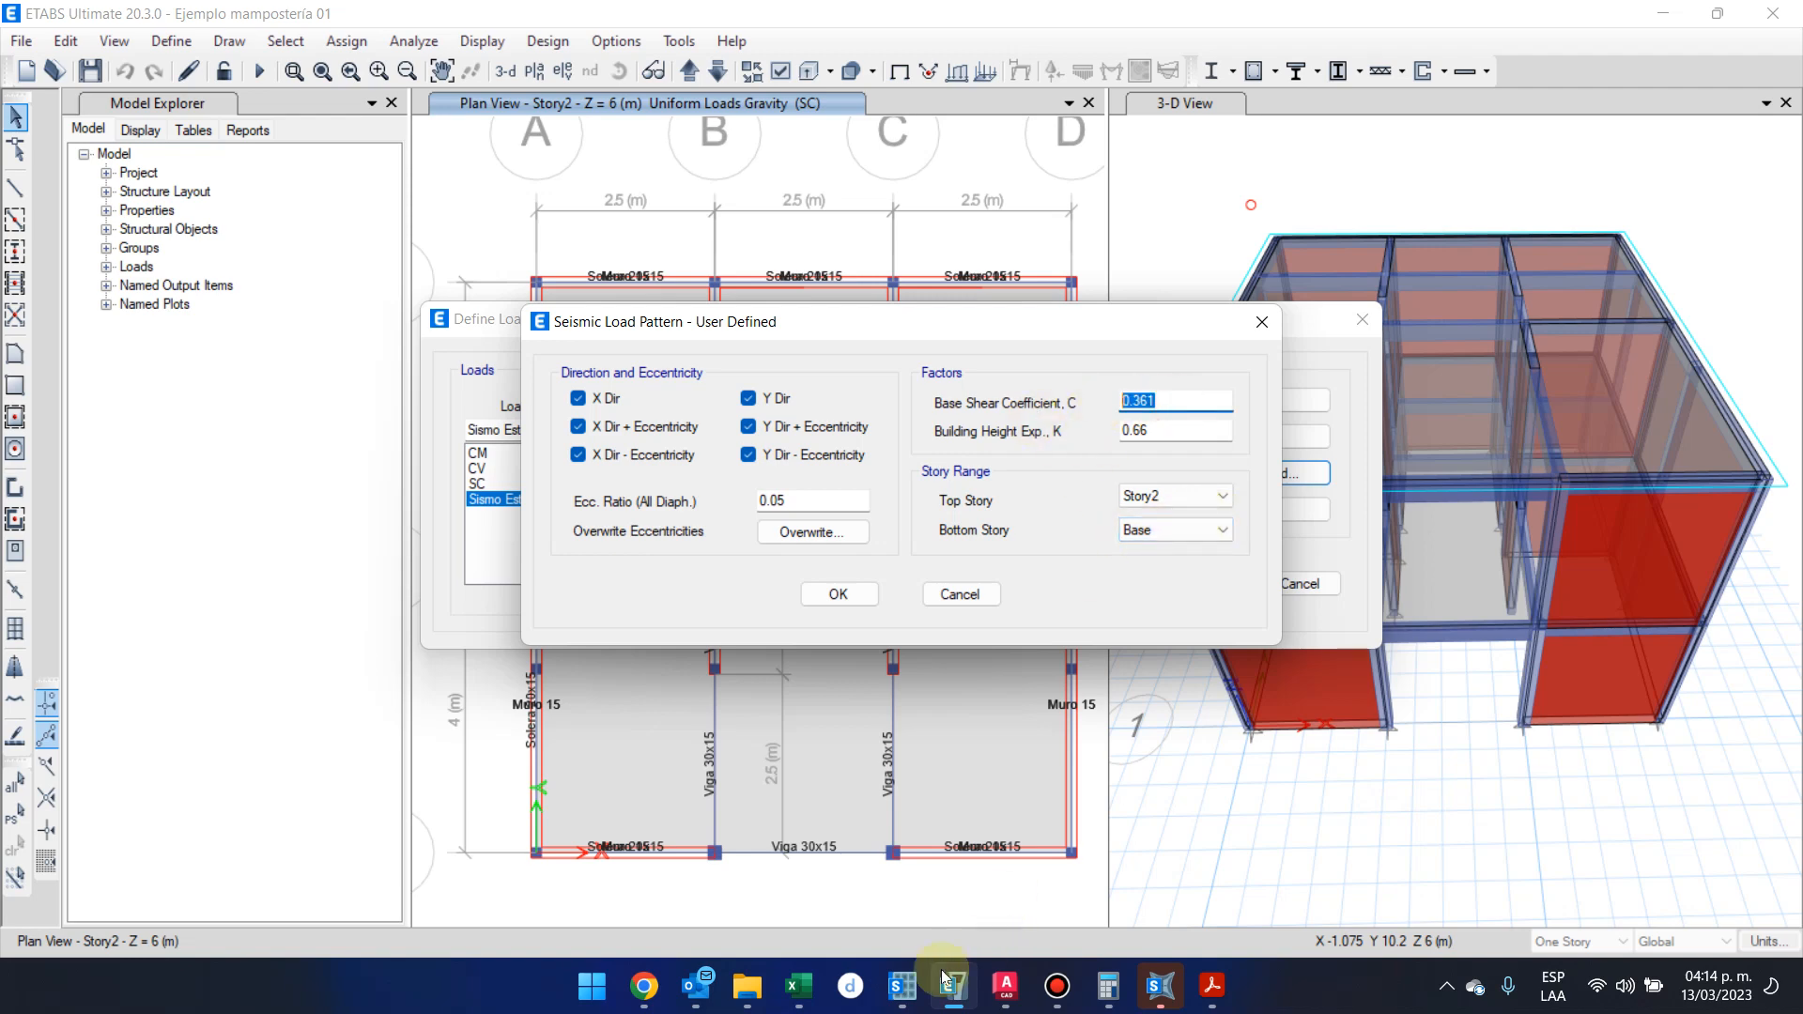
mouse_move(796, 984)
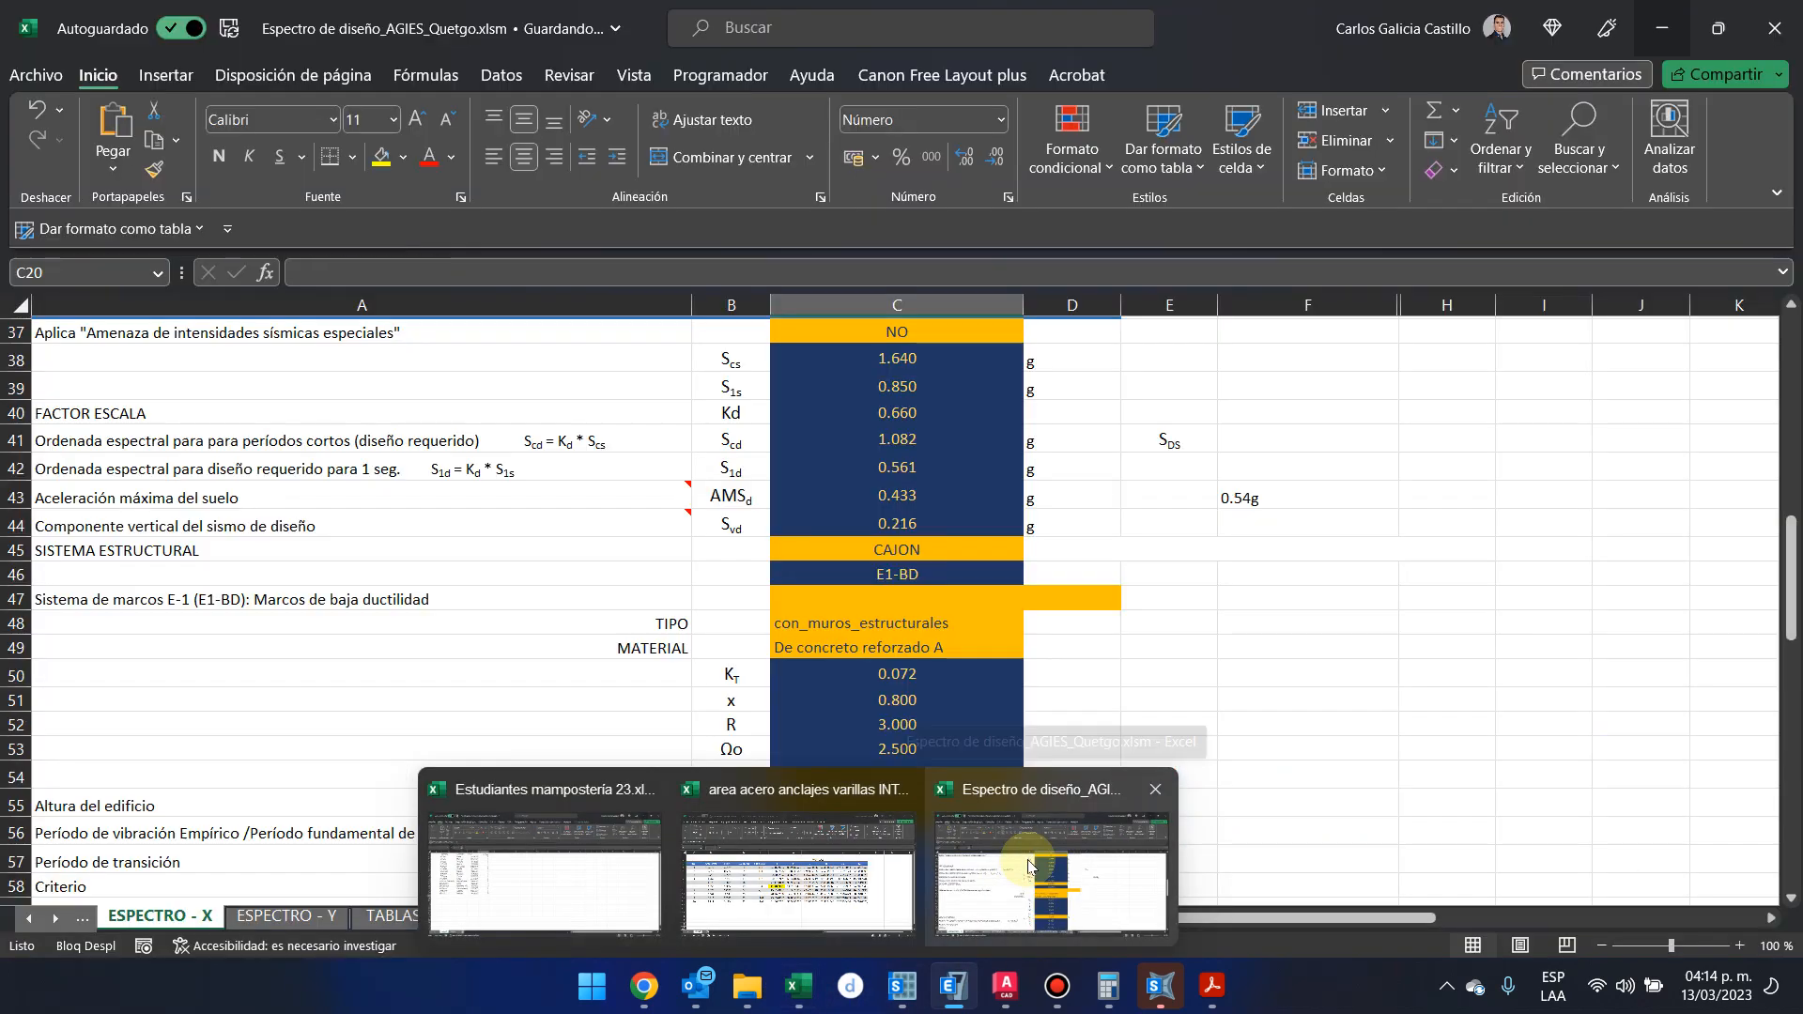
left_click(1029, 866)
left_click(1659, 28)
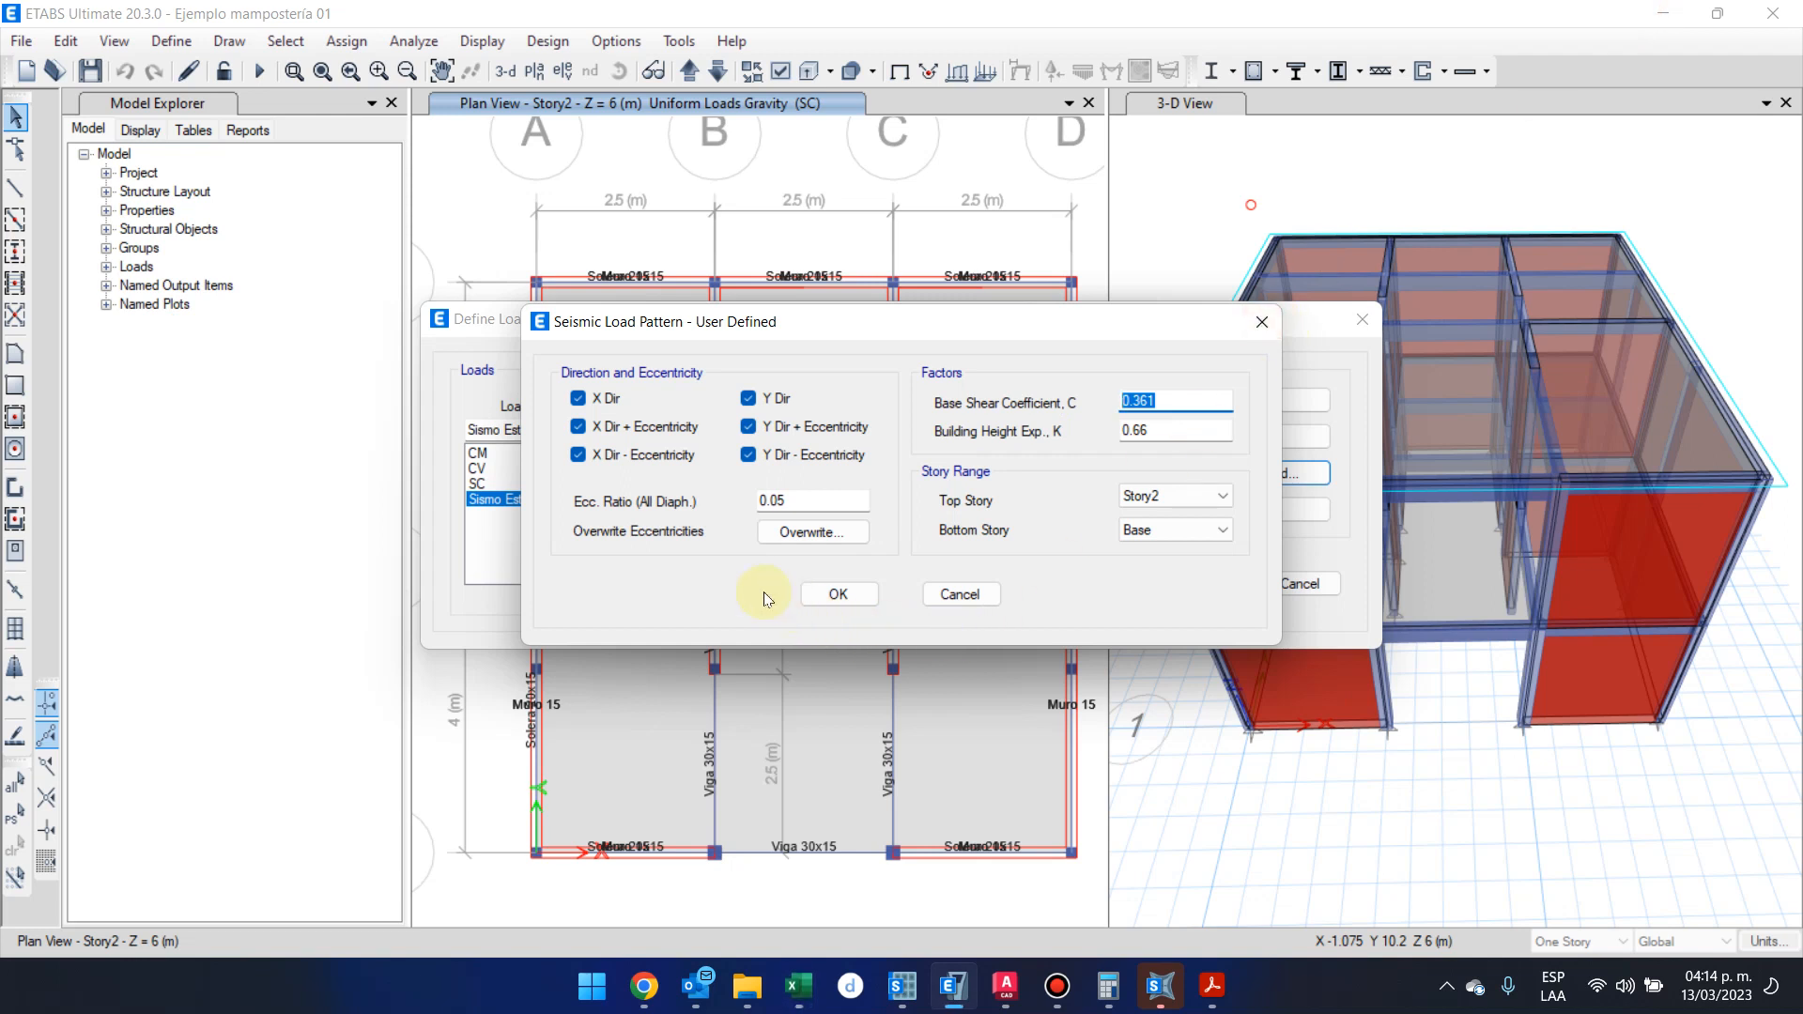
left_click(860, 594)
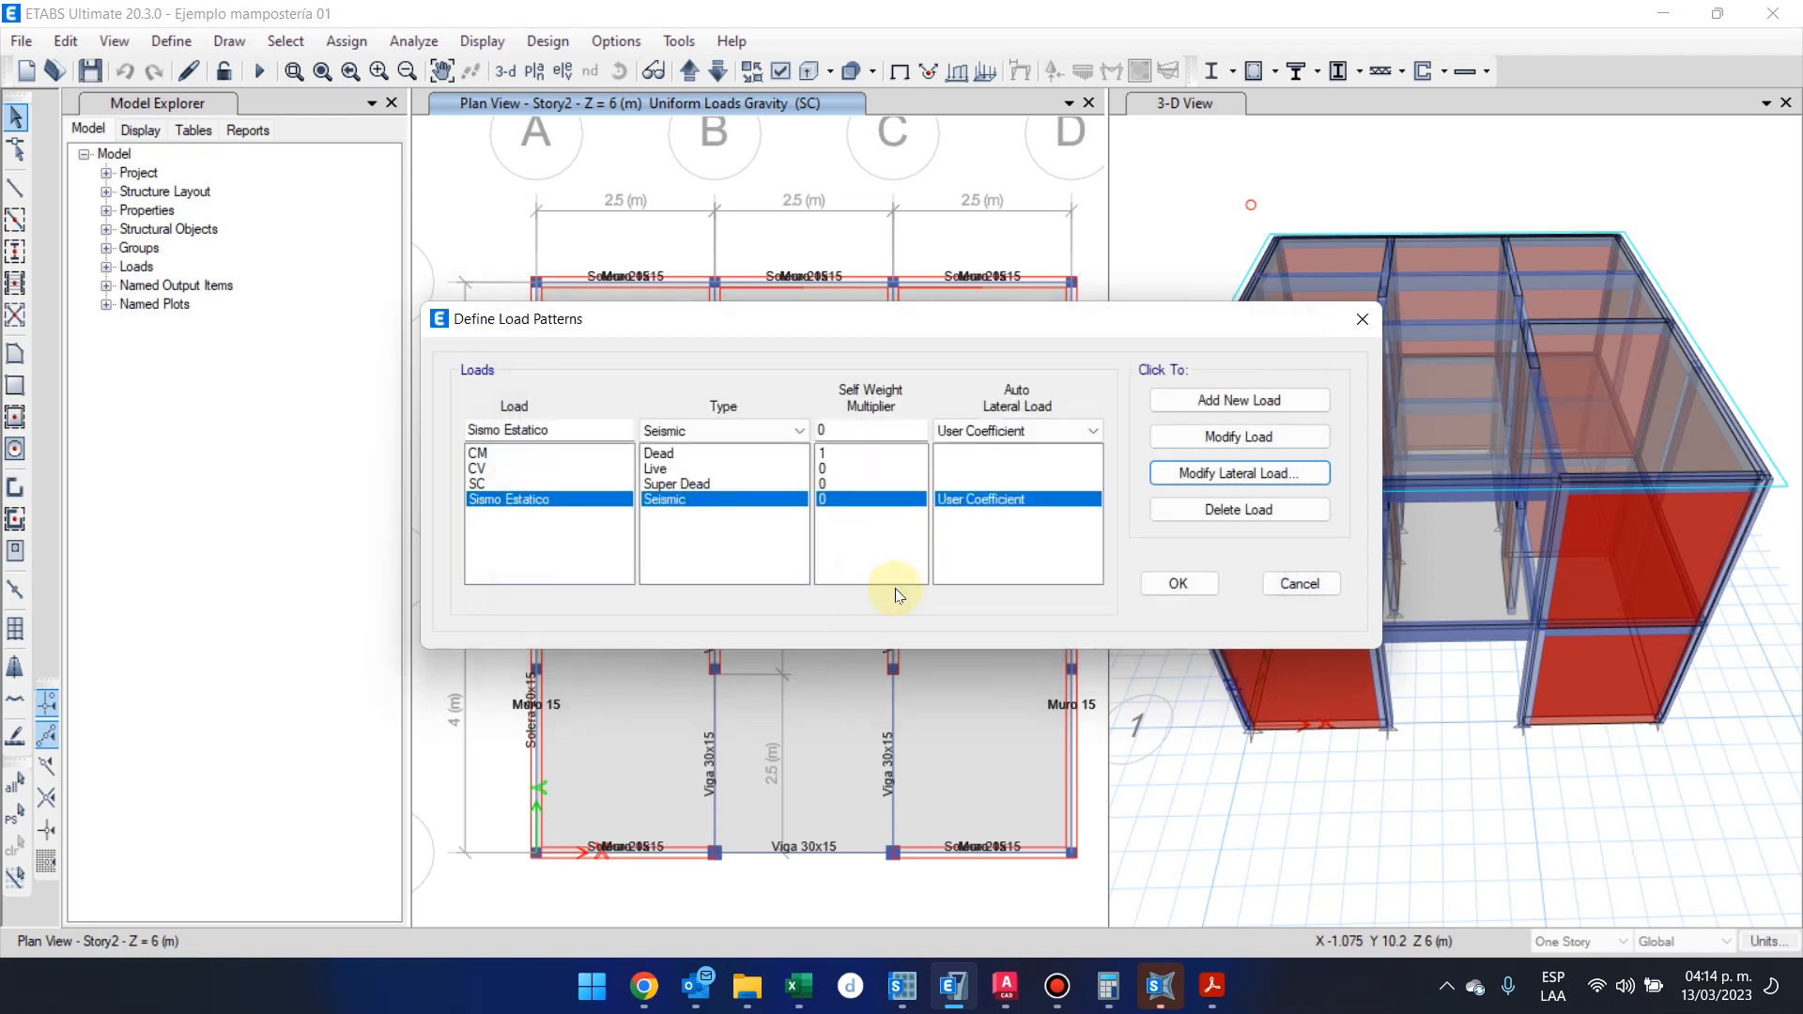
left_click(1175, 582)
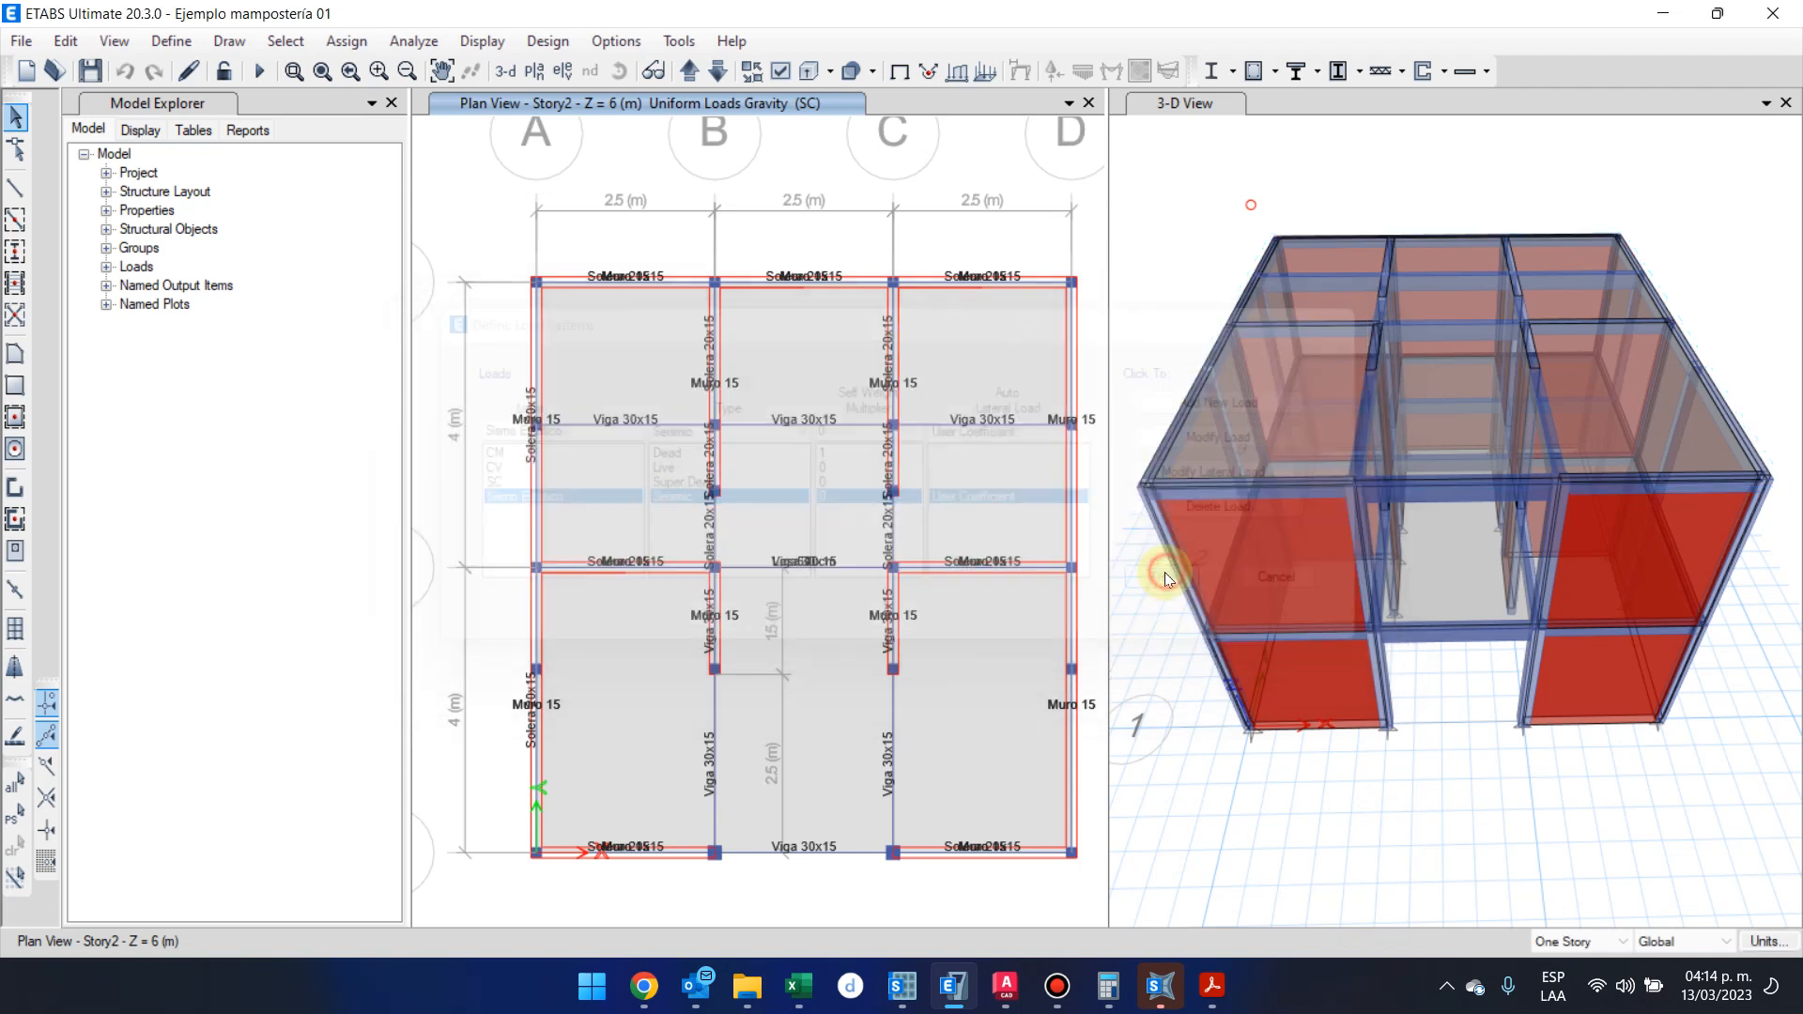
Review the Sismo Estatico load case's type and applied loads, leaving the load cases as they are
left_click(188, 37)
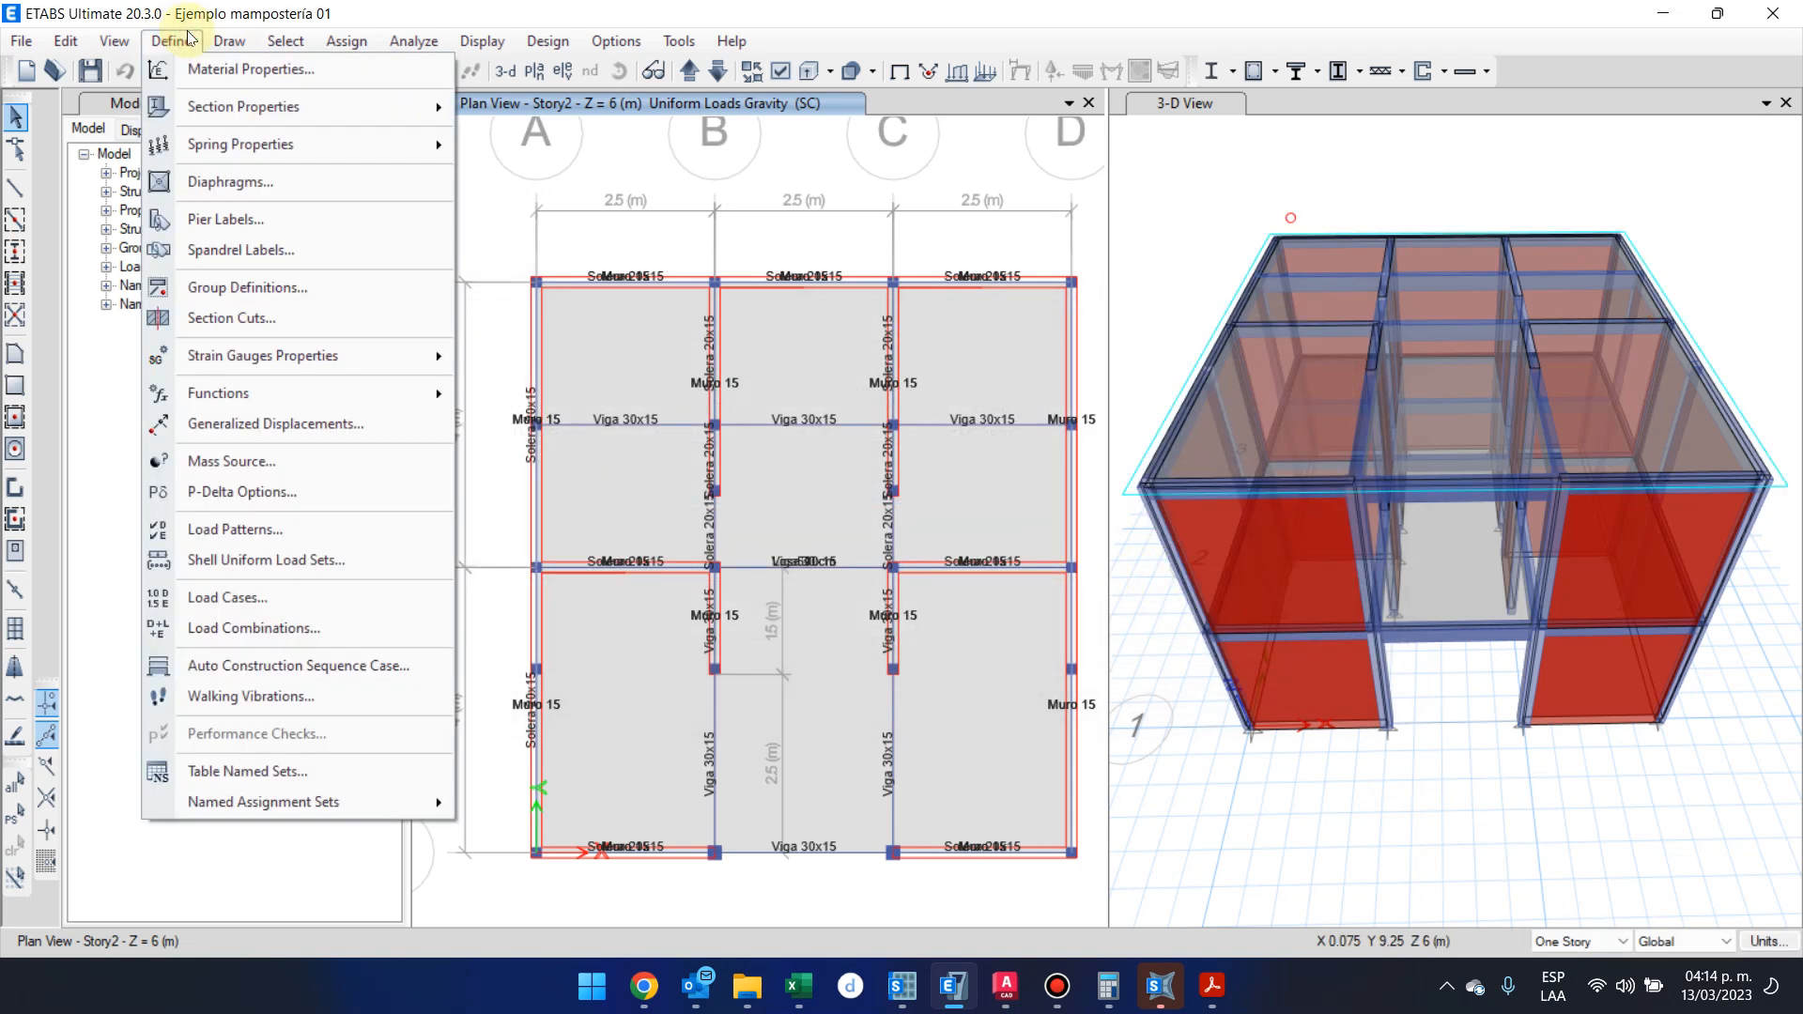
left_click(387, 601)
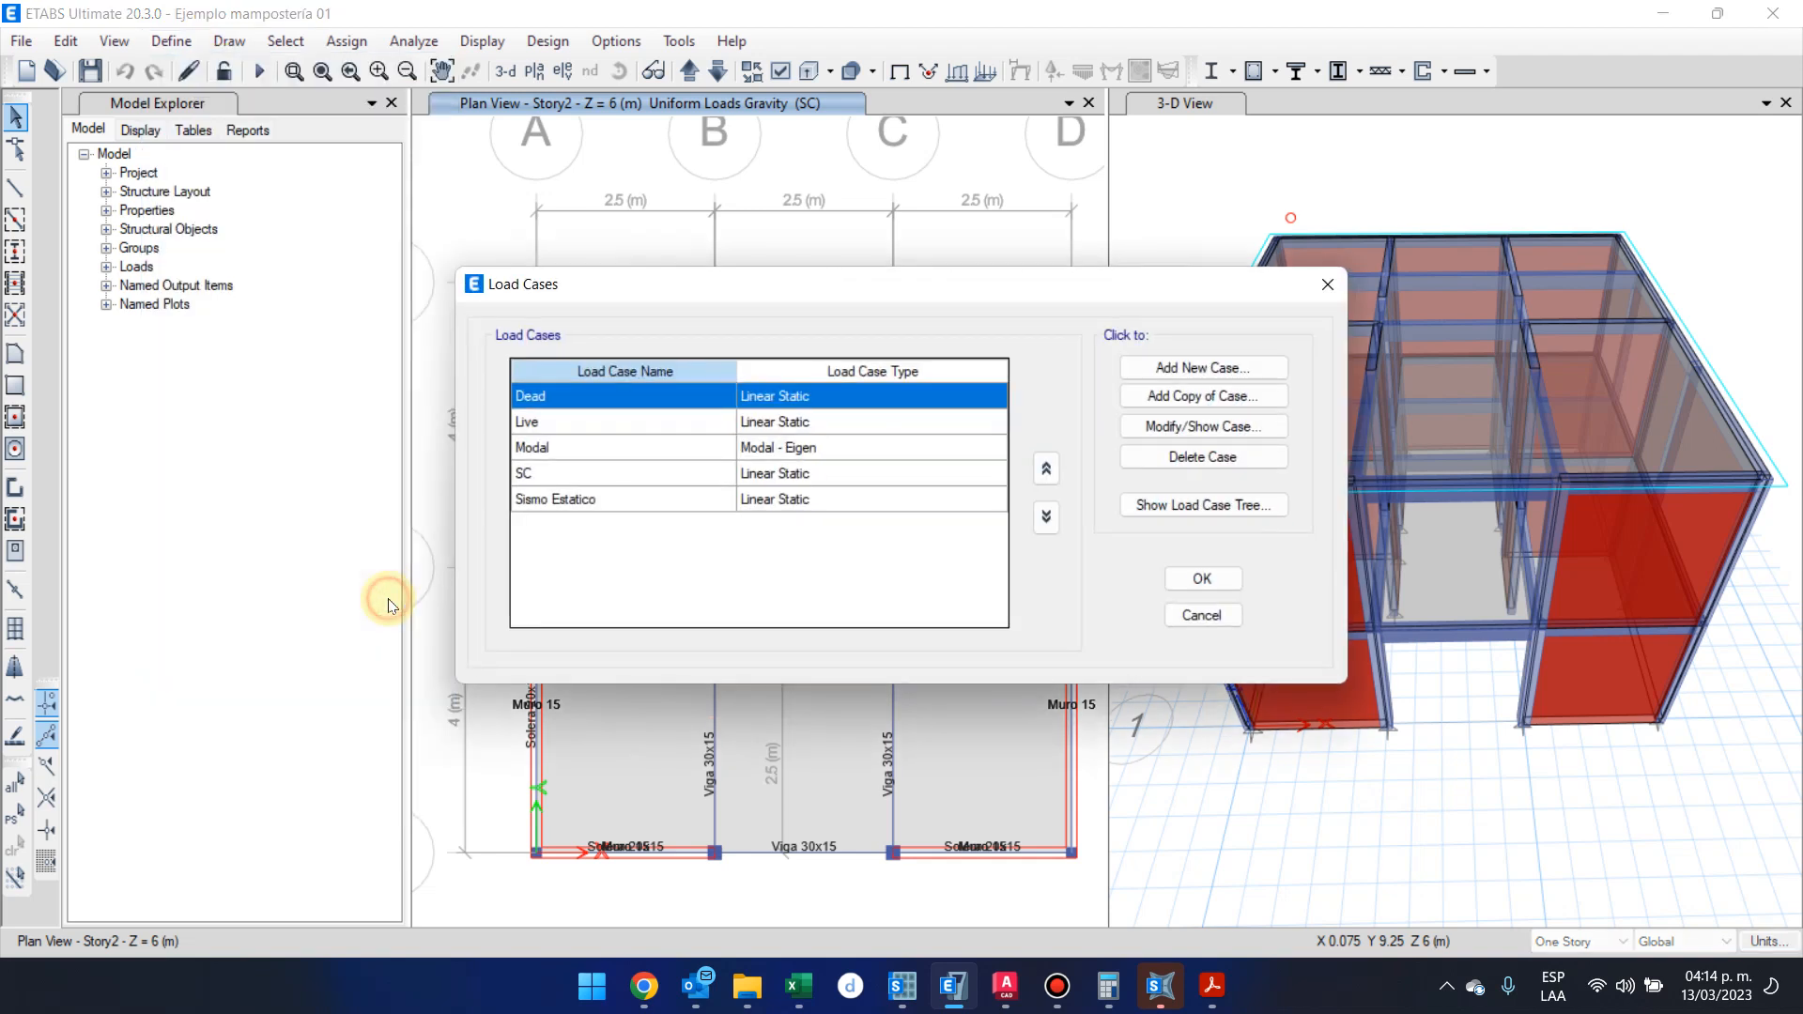
left_click(699, 500)
left_click(1190, 428)
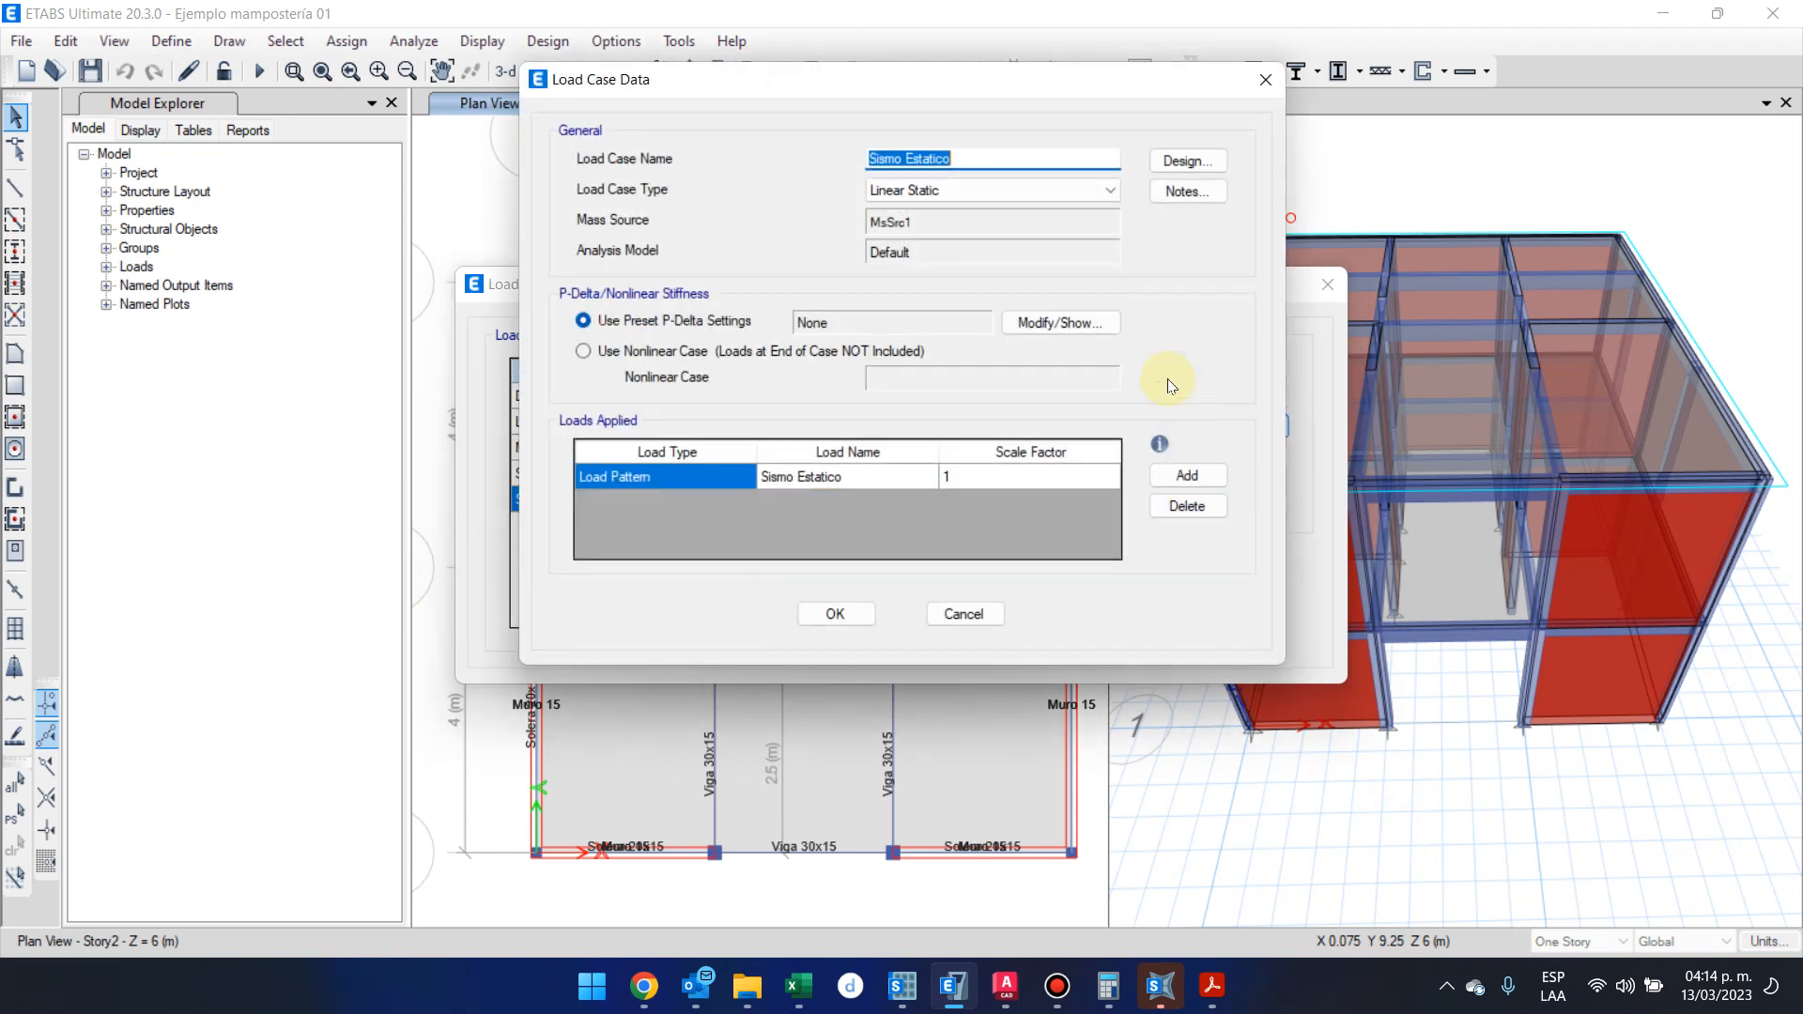
left_click(944, 189)
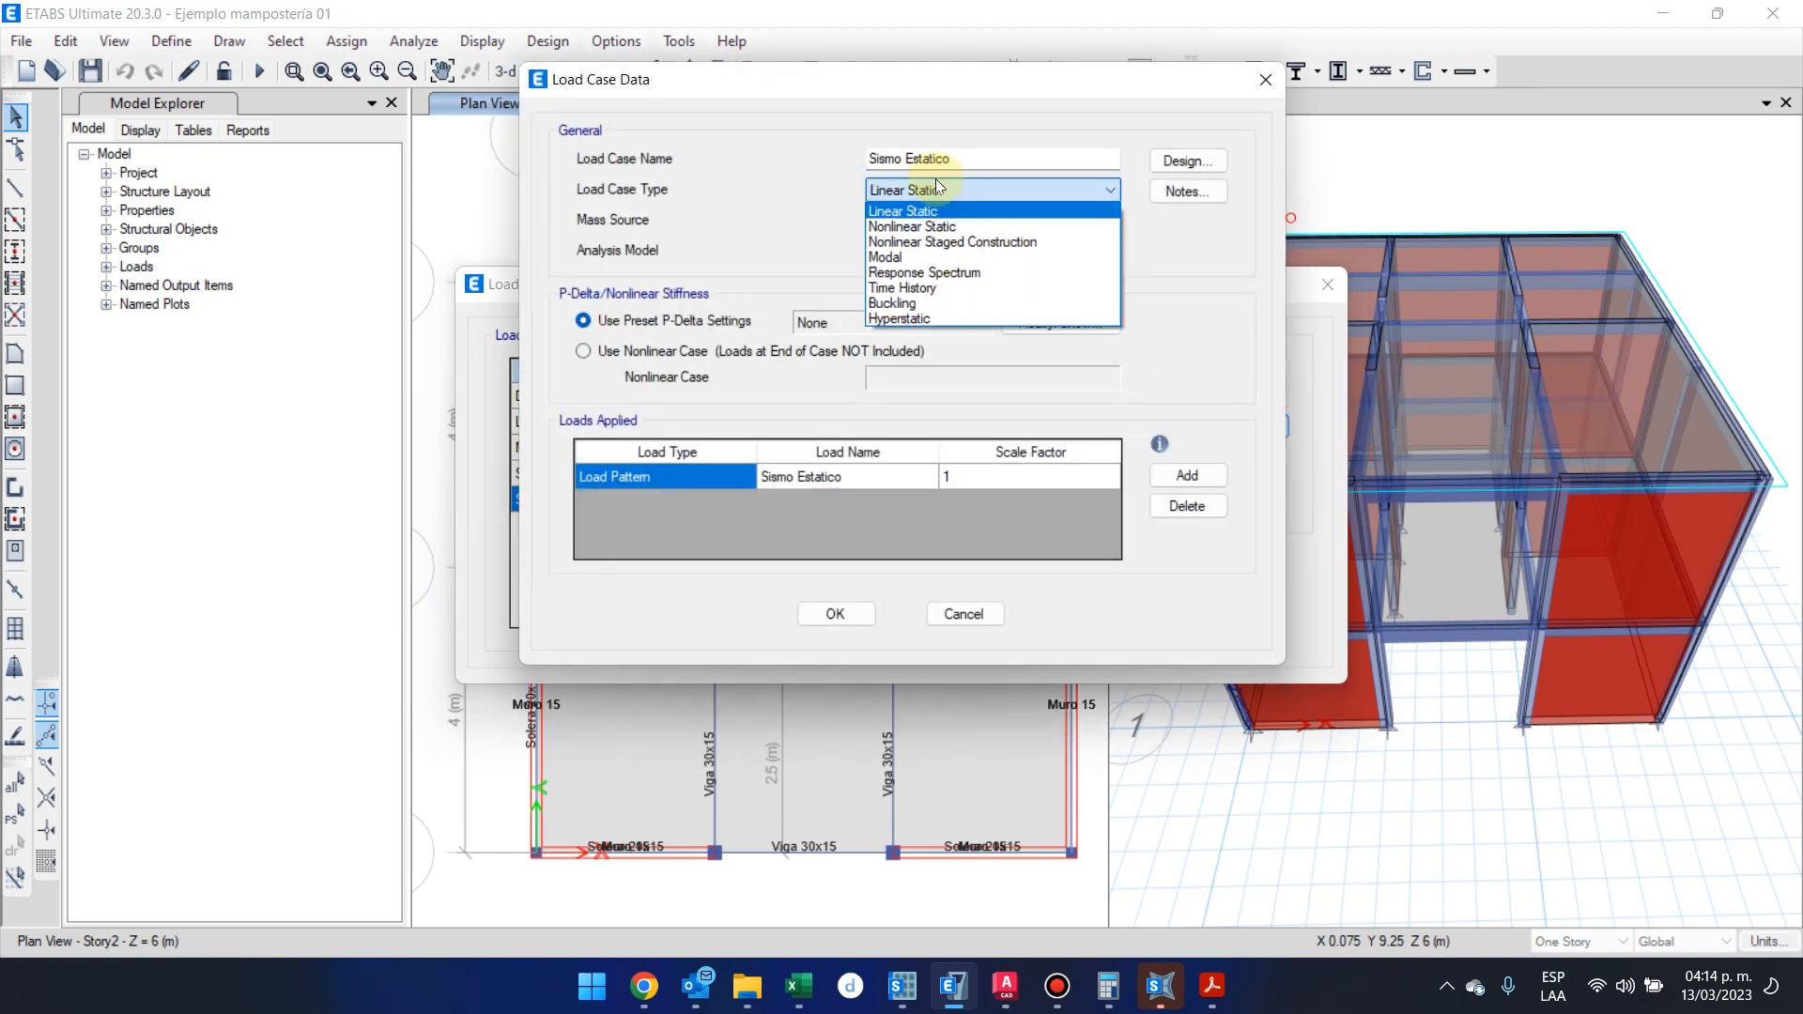
left_click(935, 184)
left_click(956, 615)
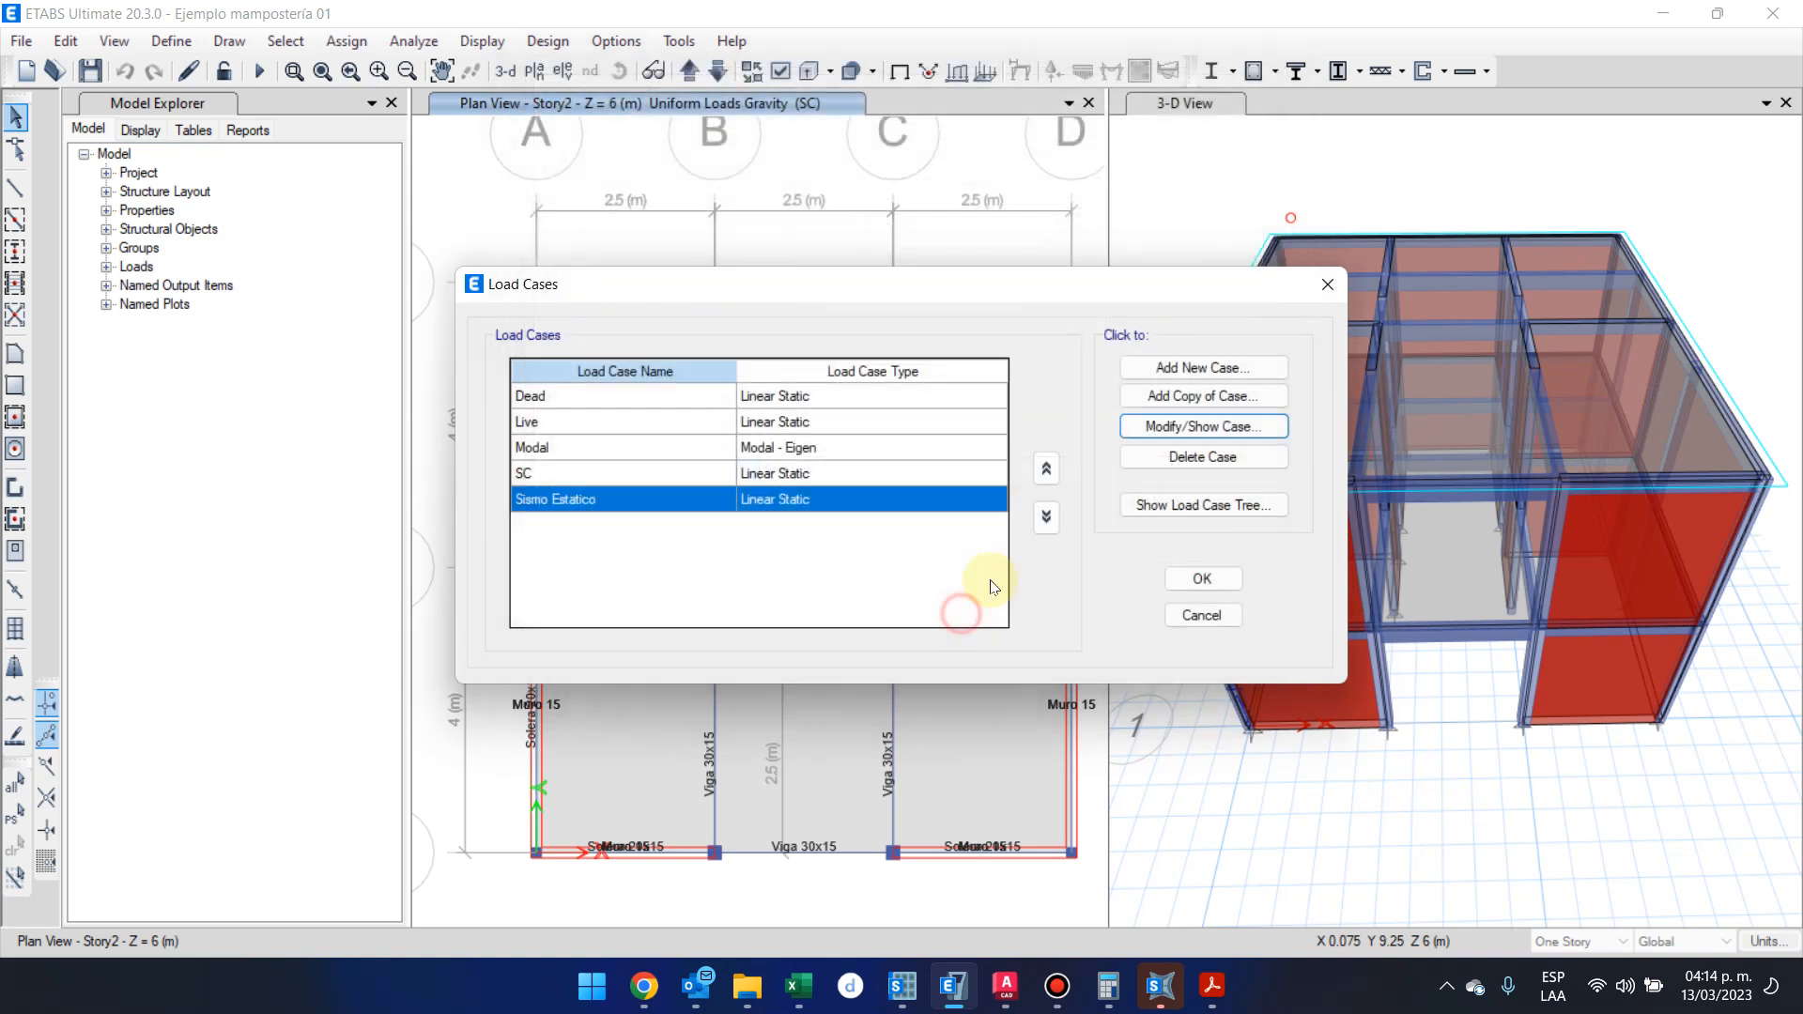
left_click(1222, 617)
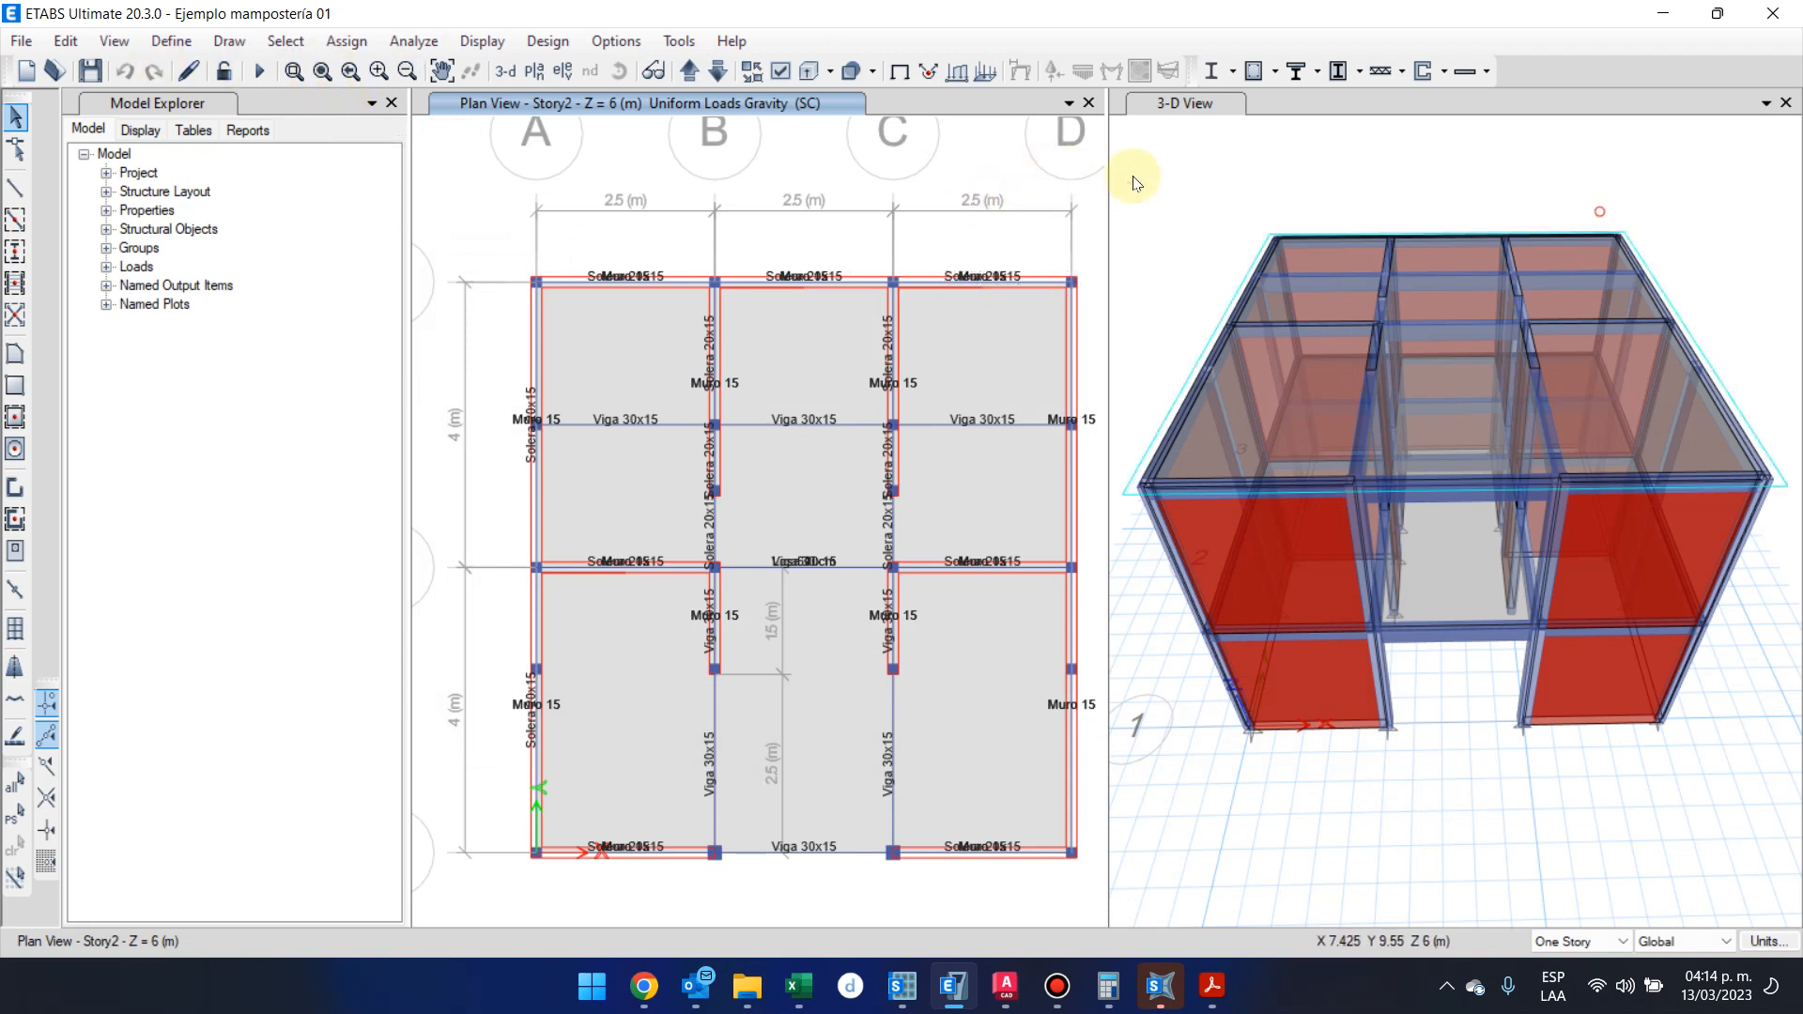
Open the load combination definitions
left_click(169, 42)
left_click(171, 40)
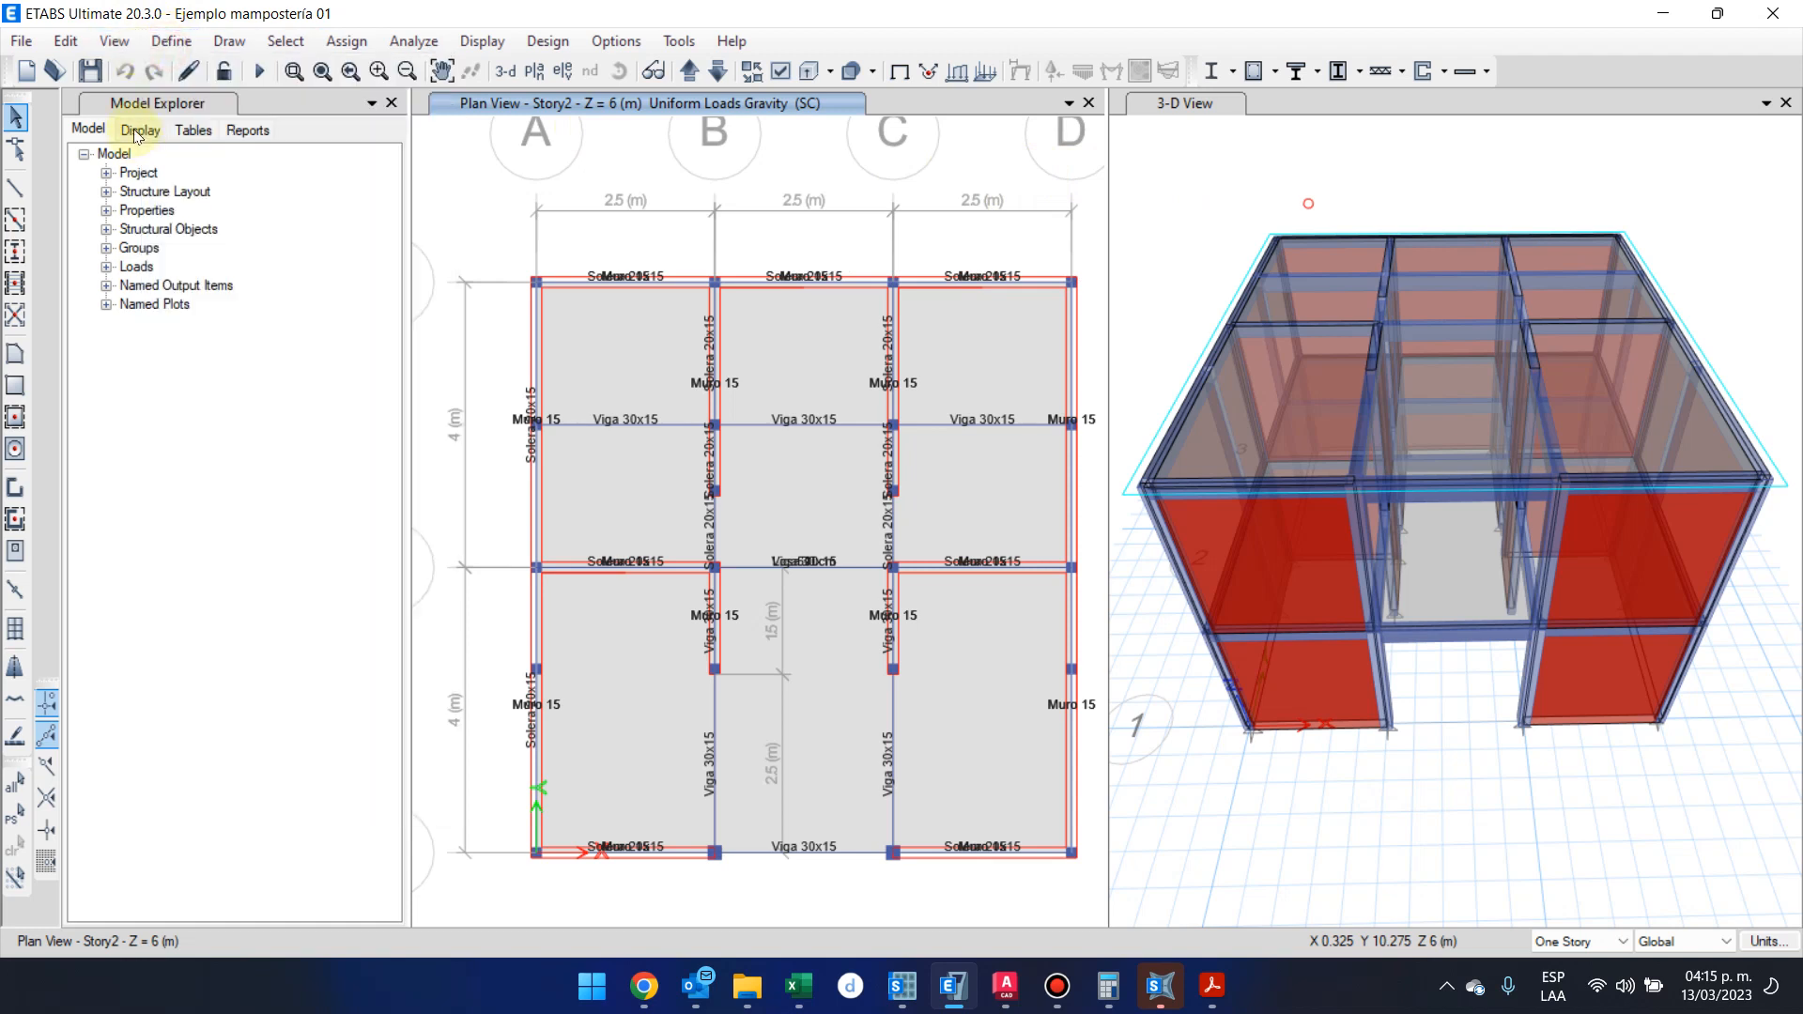
left_click(175, 38)
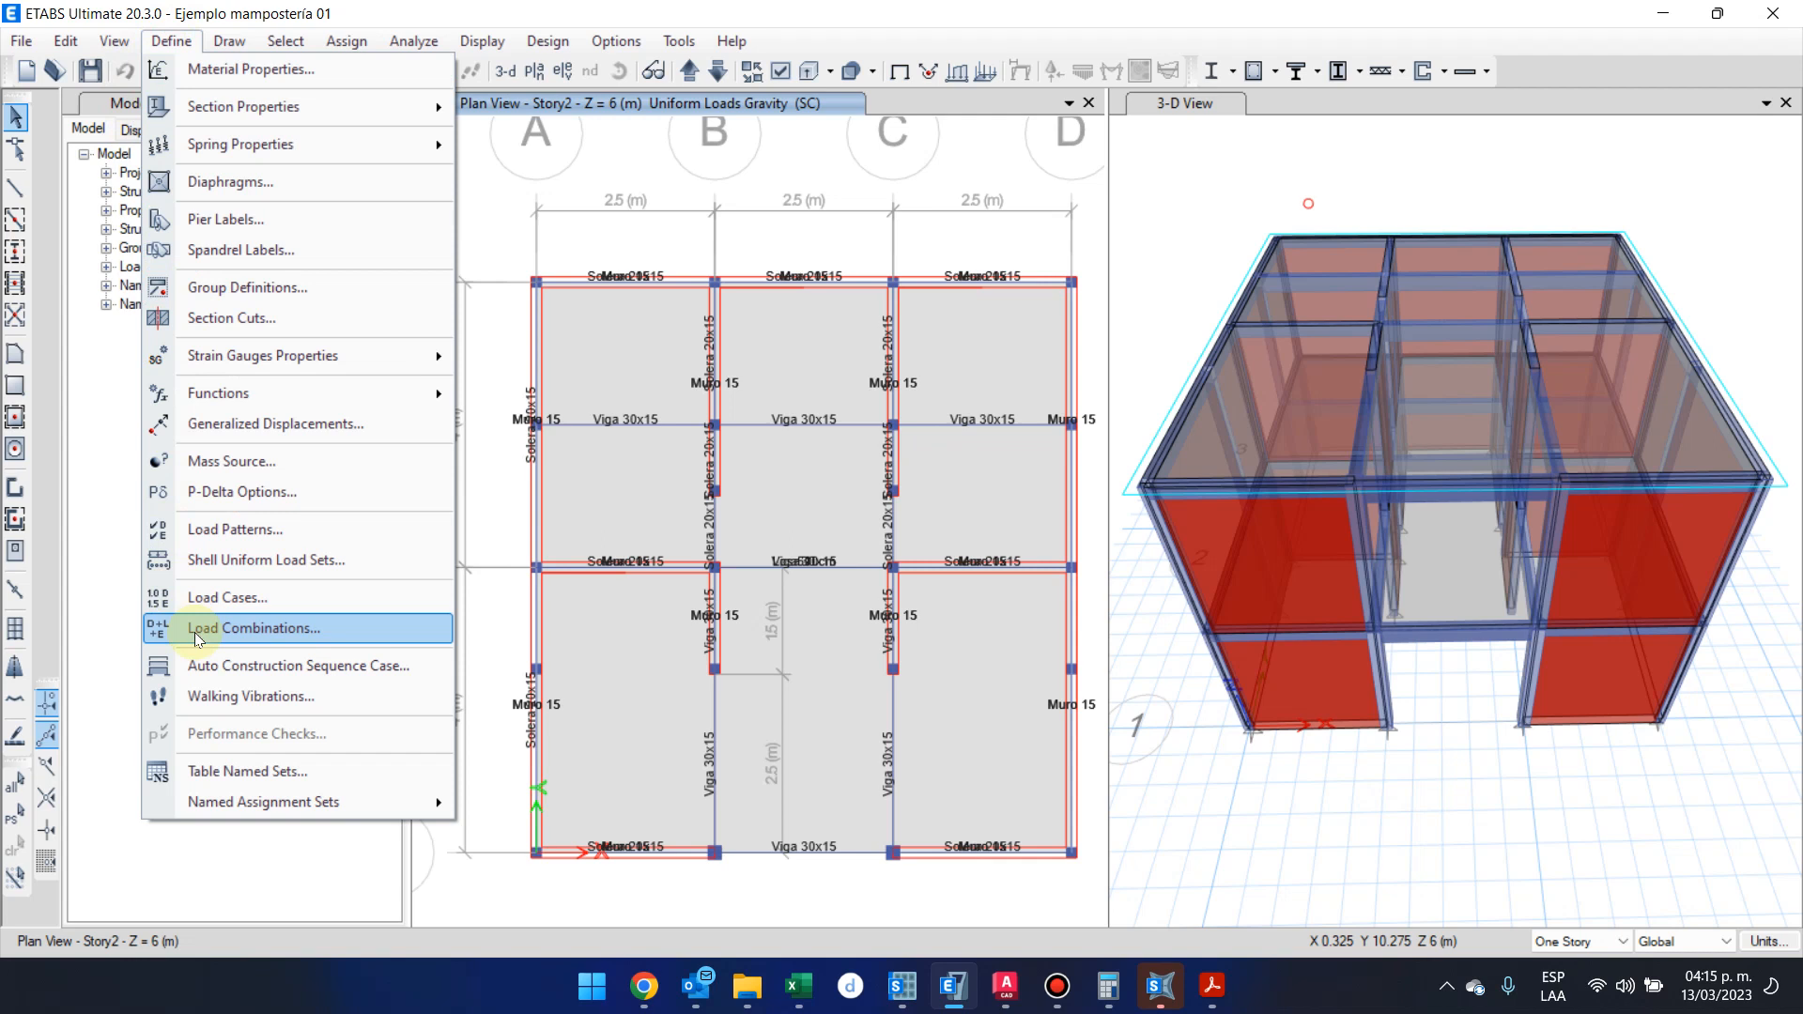
left_click(272, 629)
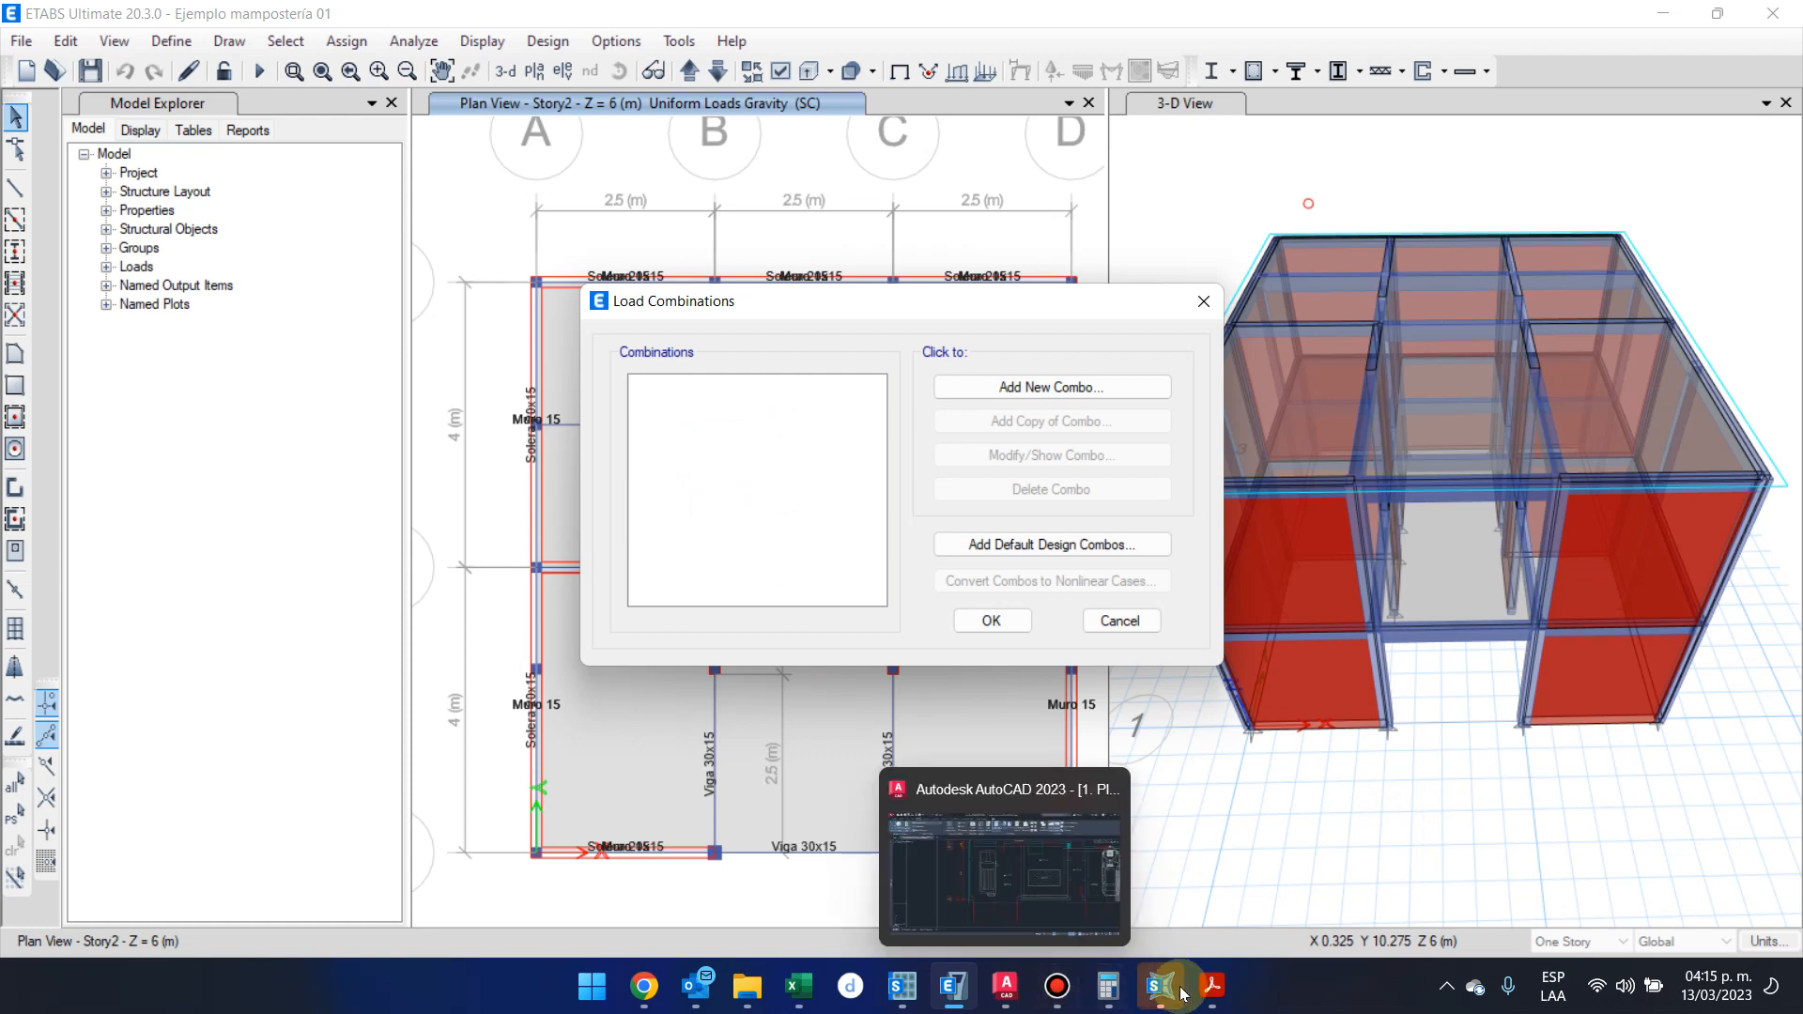
Look up the strength-method load combinations in section 8.3 of the NSE 2 standard in Acrobat, and return to ETABS
mouse_move(1190, 1000)
left_click(1081, 873)
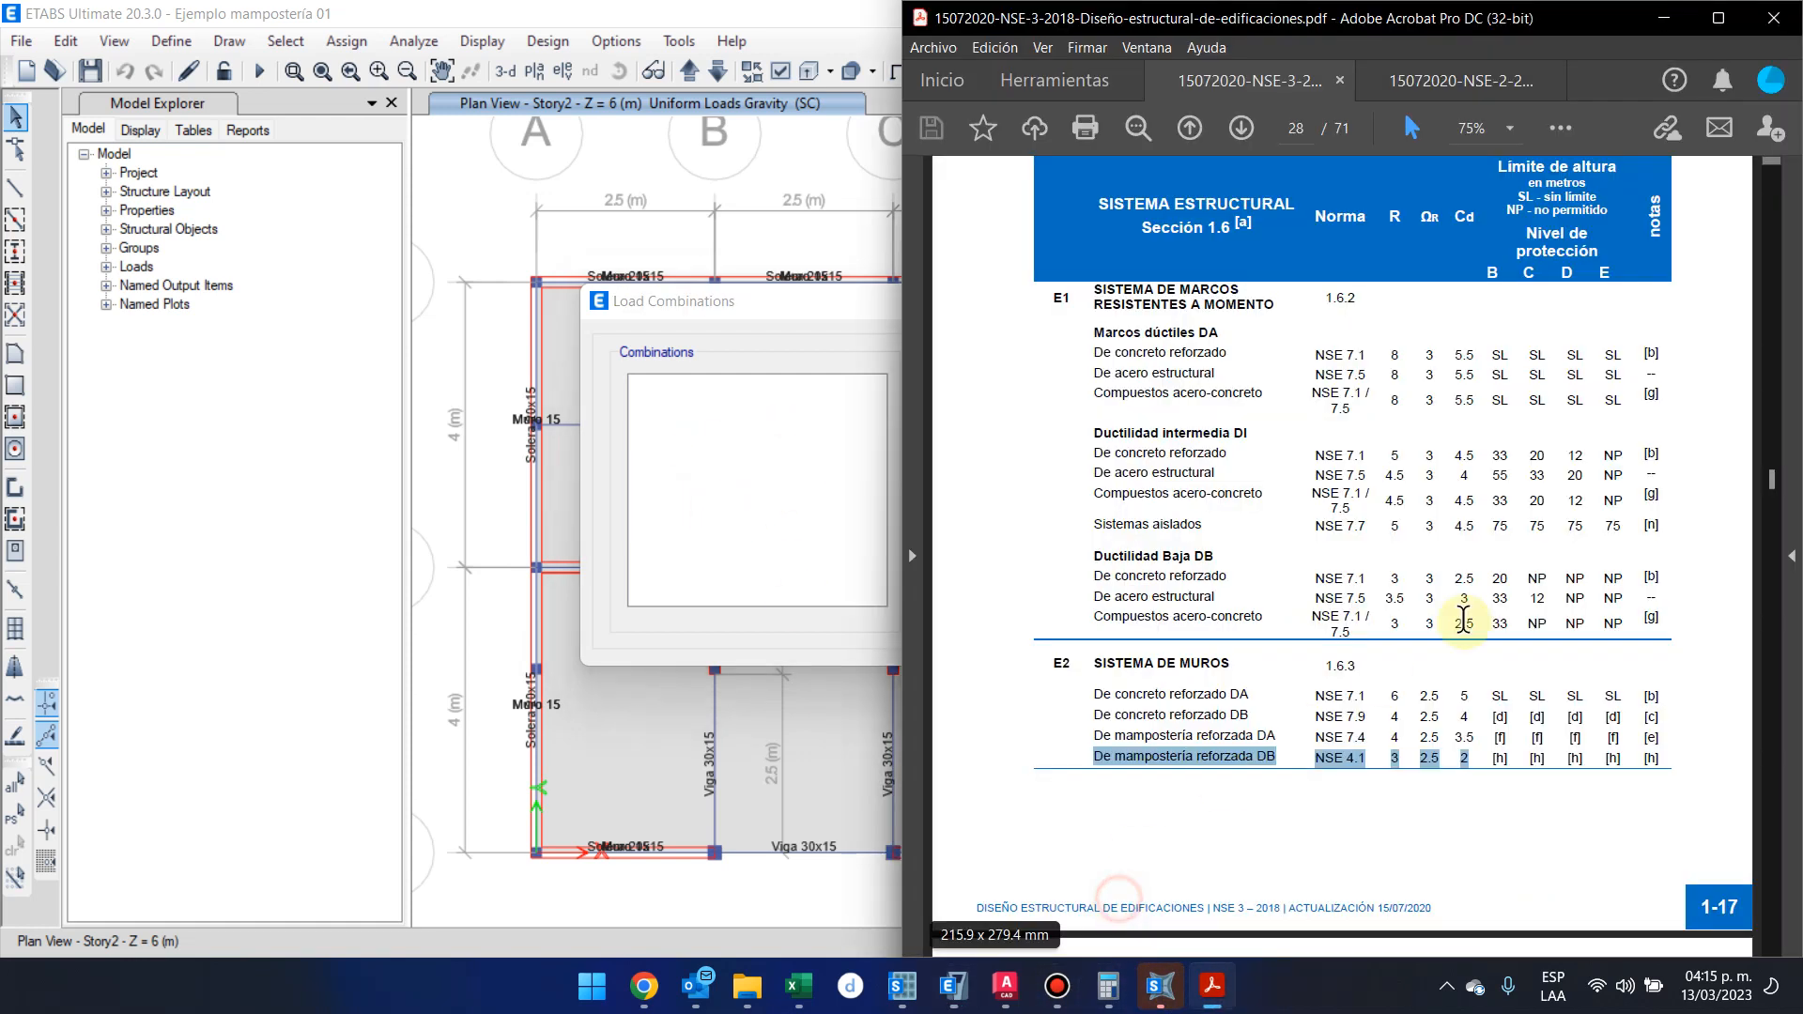
left_click(1769, 469)
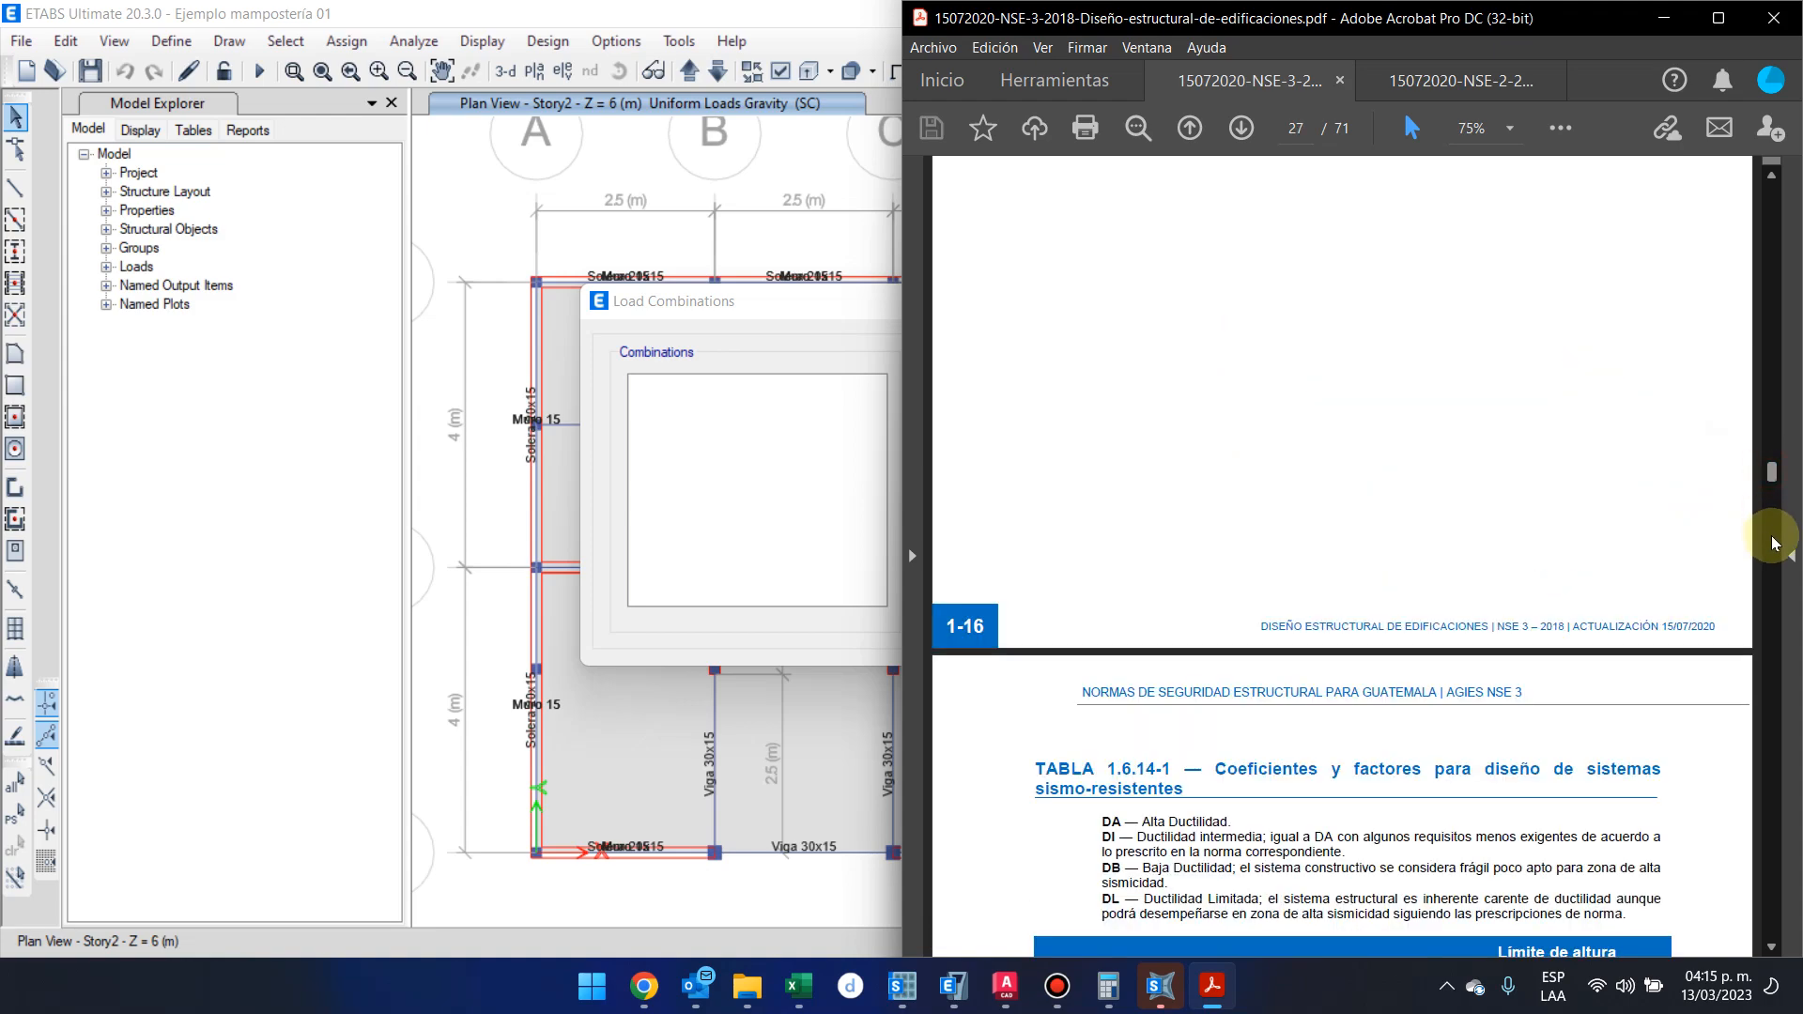
left_click_drag(1775, 481, 1750, 868)
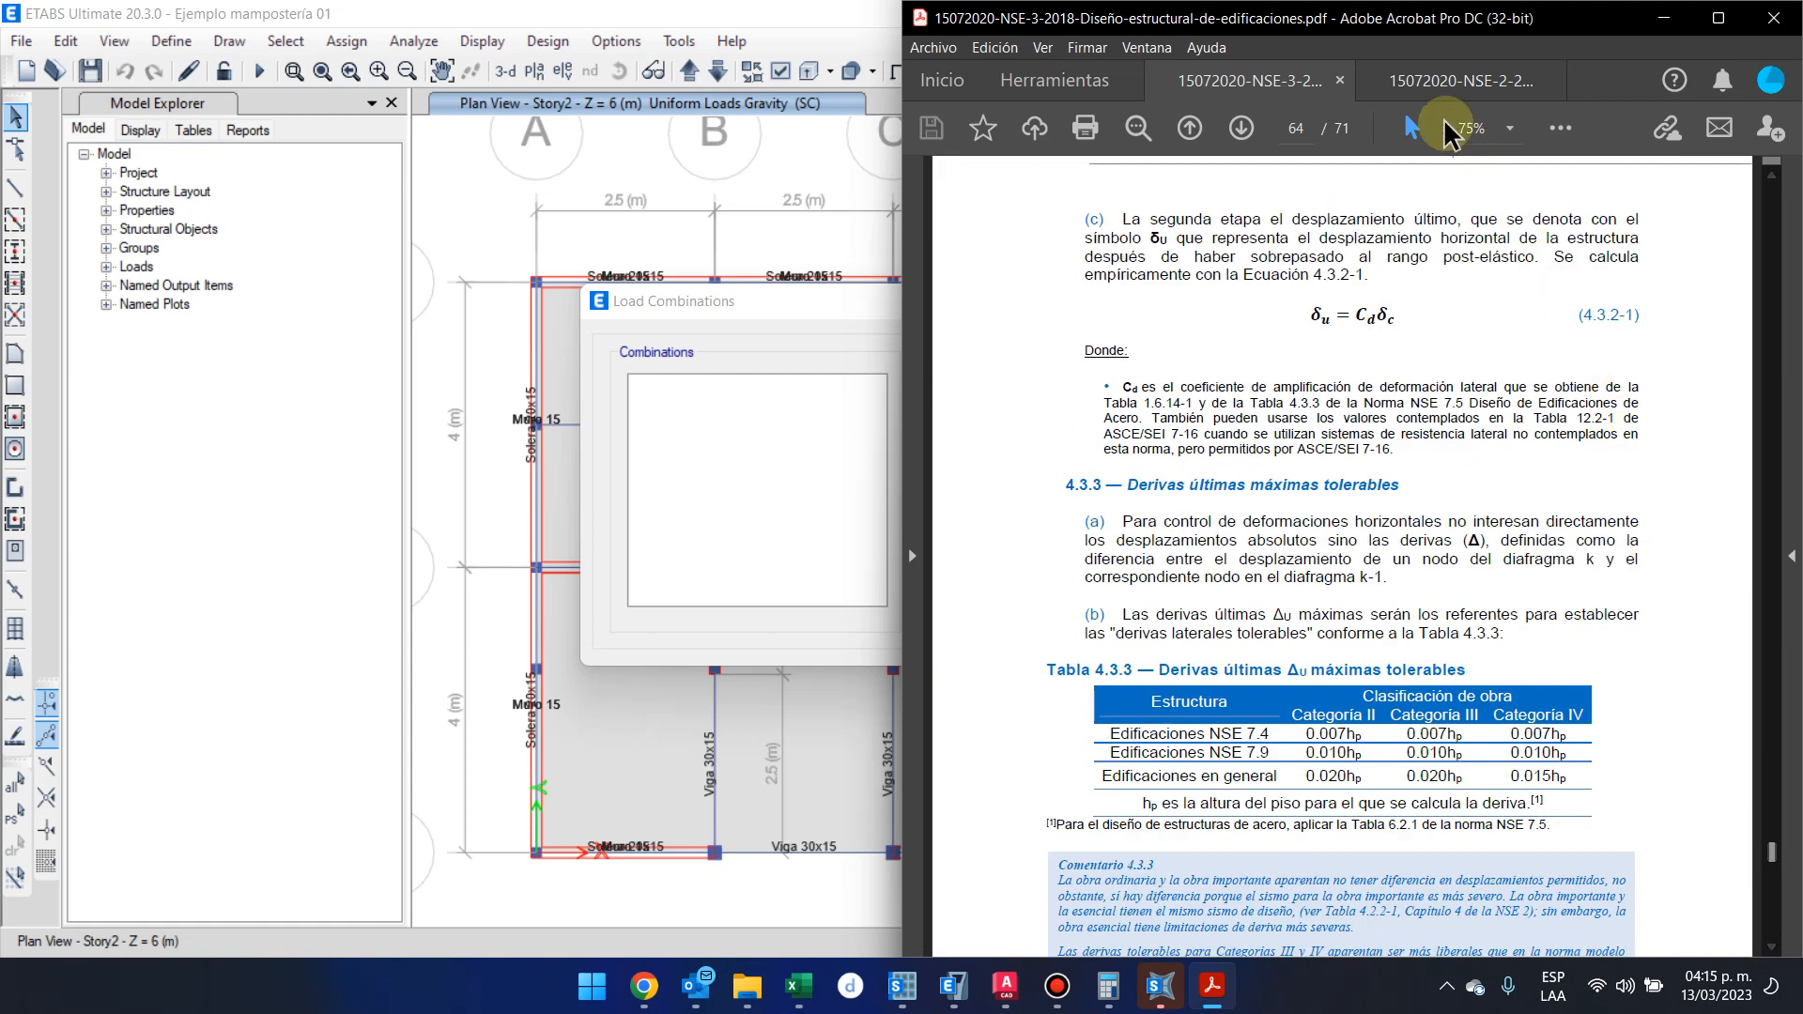
left_click(1437, 81)
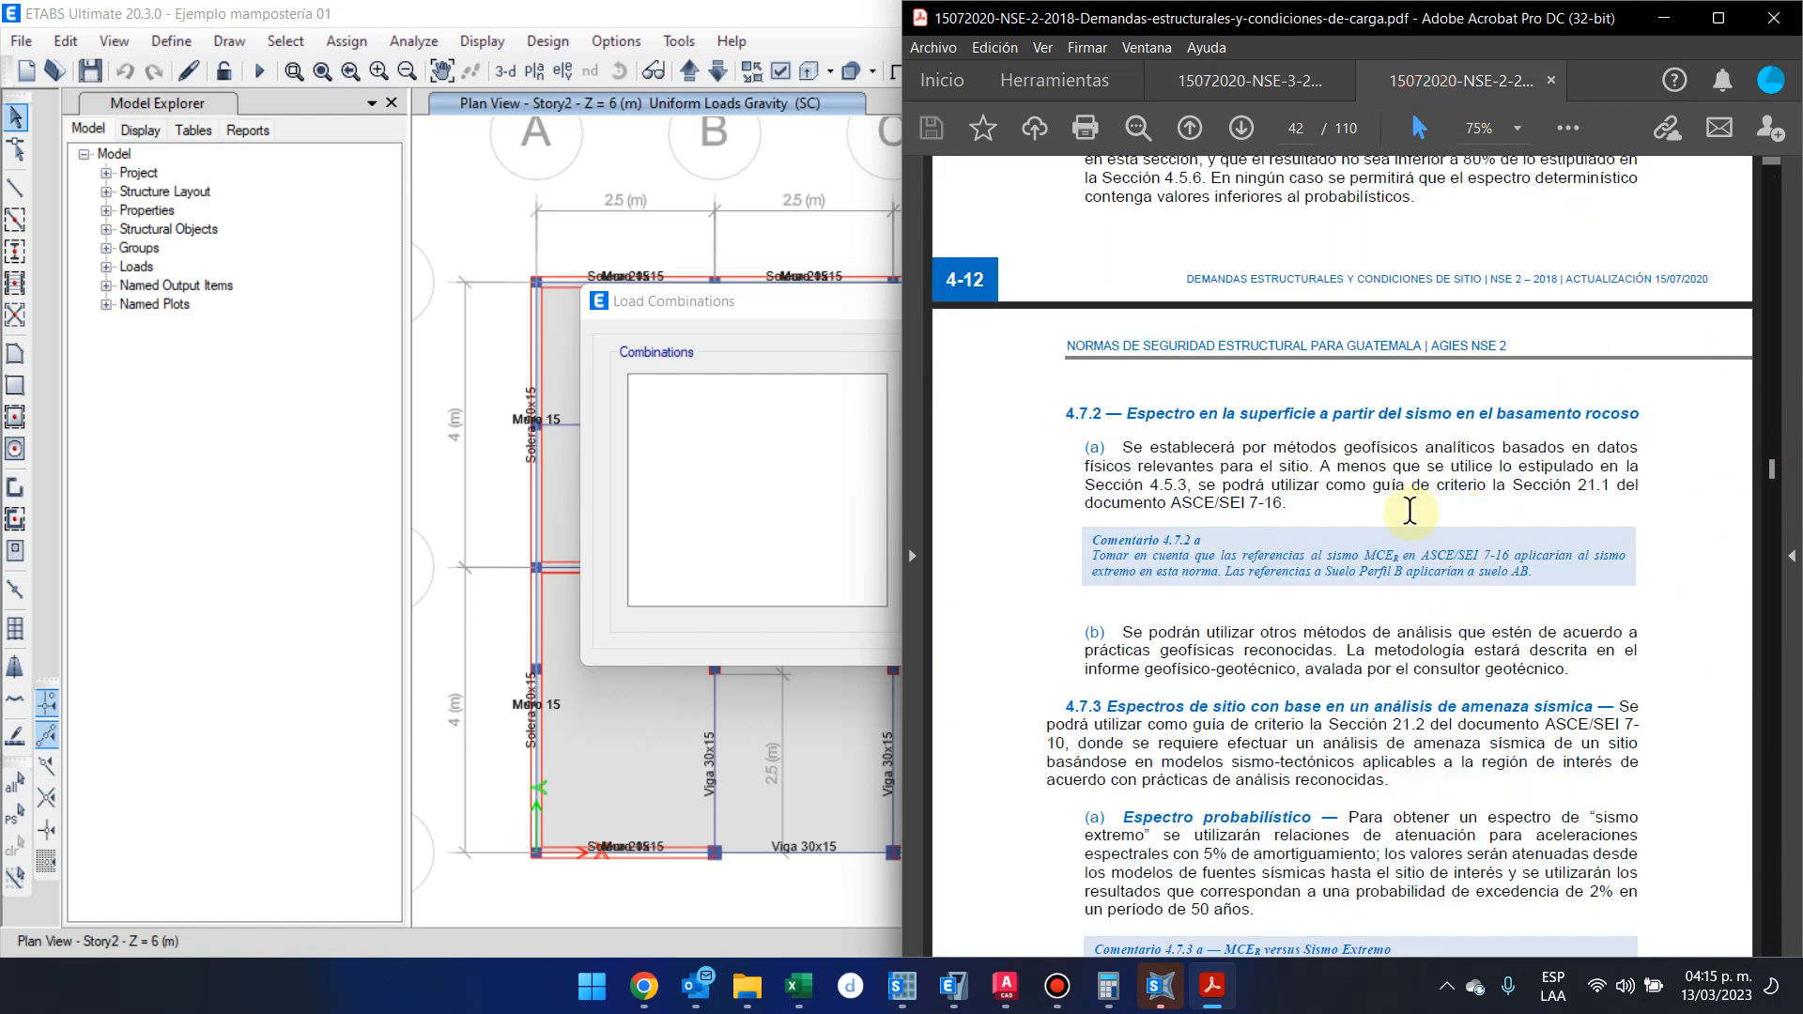
left_click_drag(1773, 470, 1794, 639)
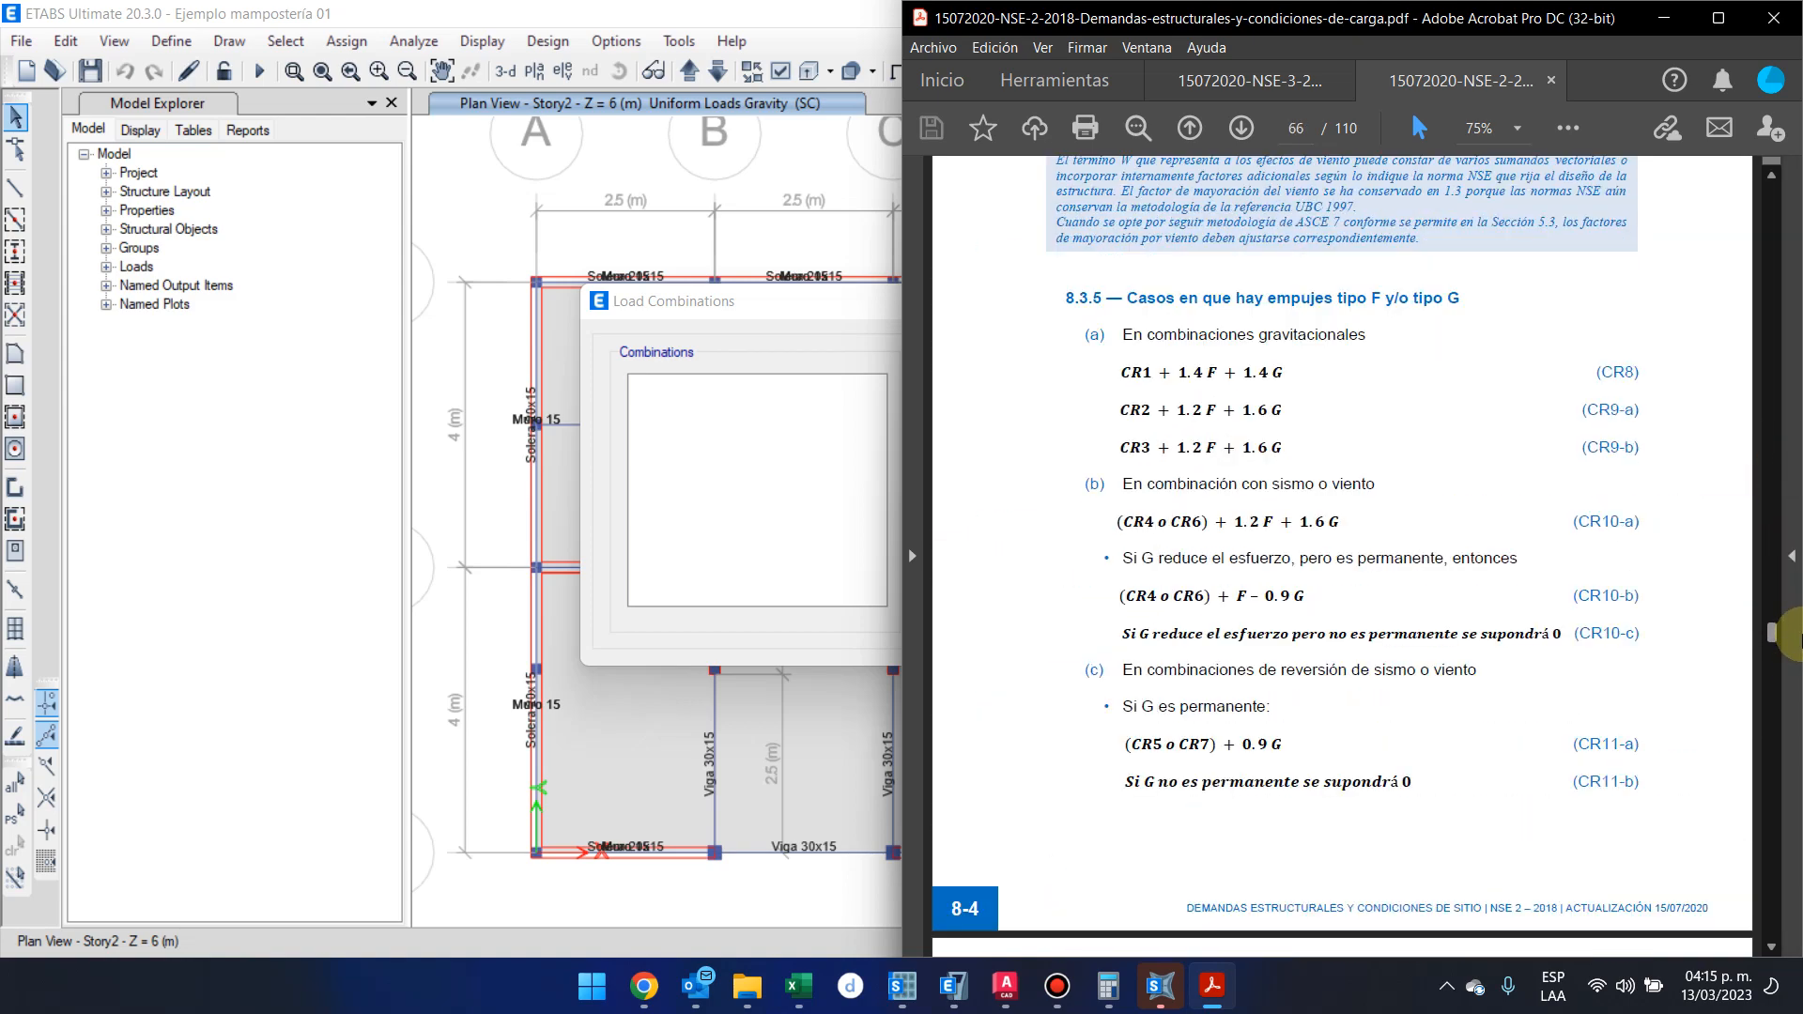
scroll(1549, 584, "up", 10)
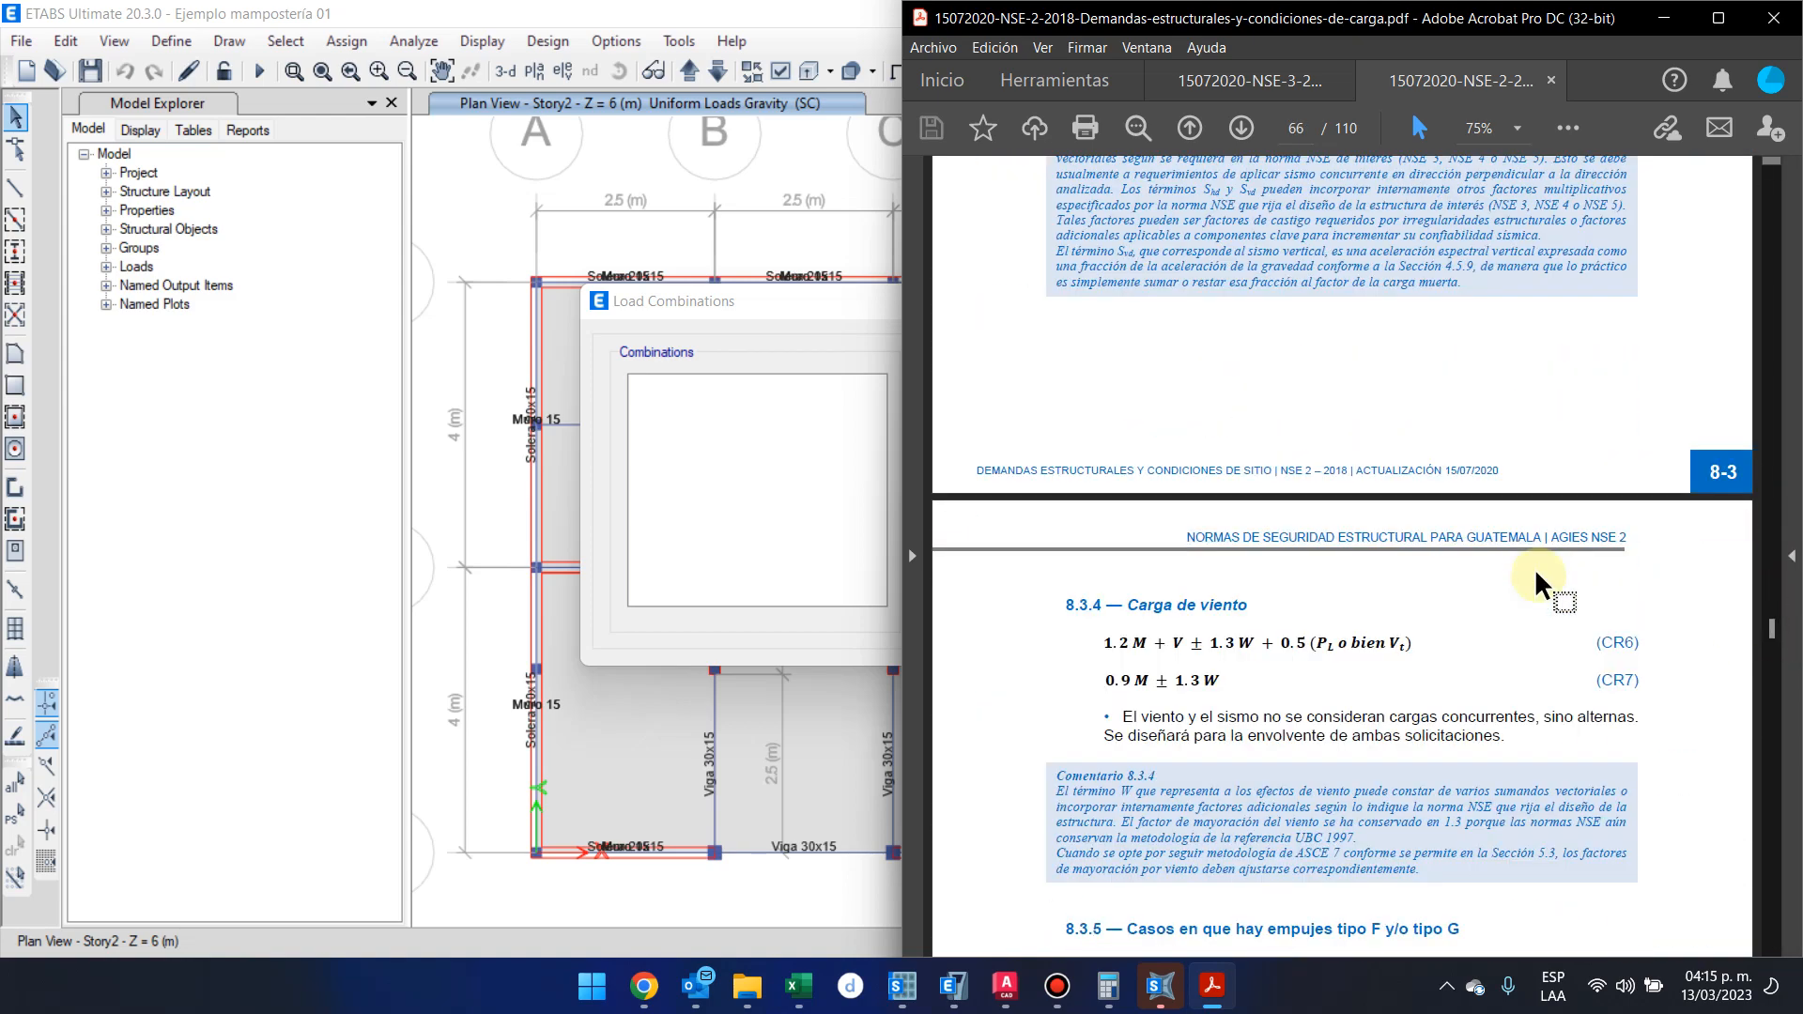
scroll(1540, 584, "up", 10)
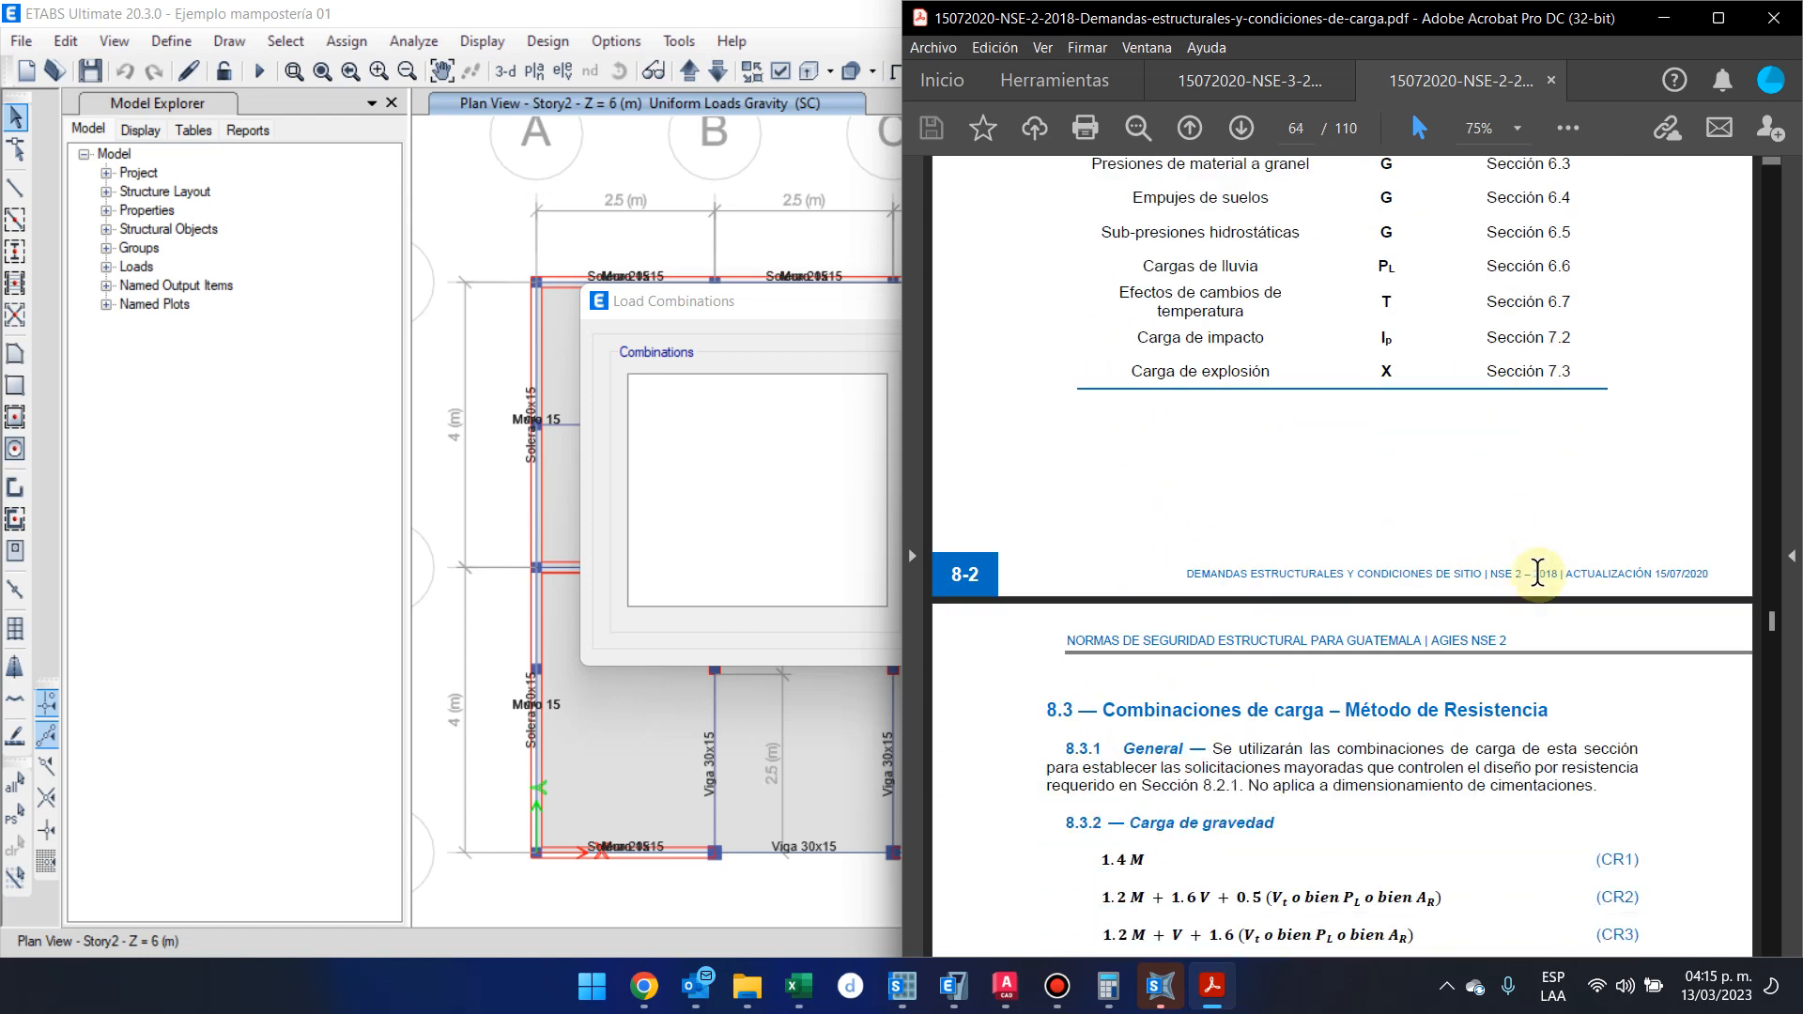
scroll(1537, 584, "down", 3)
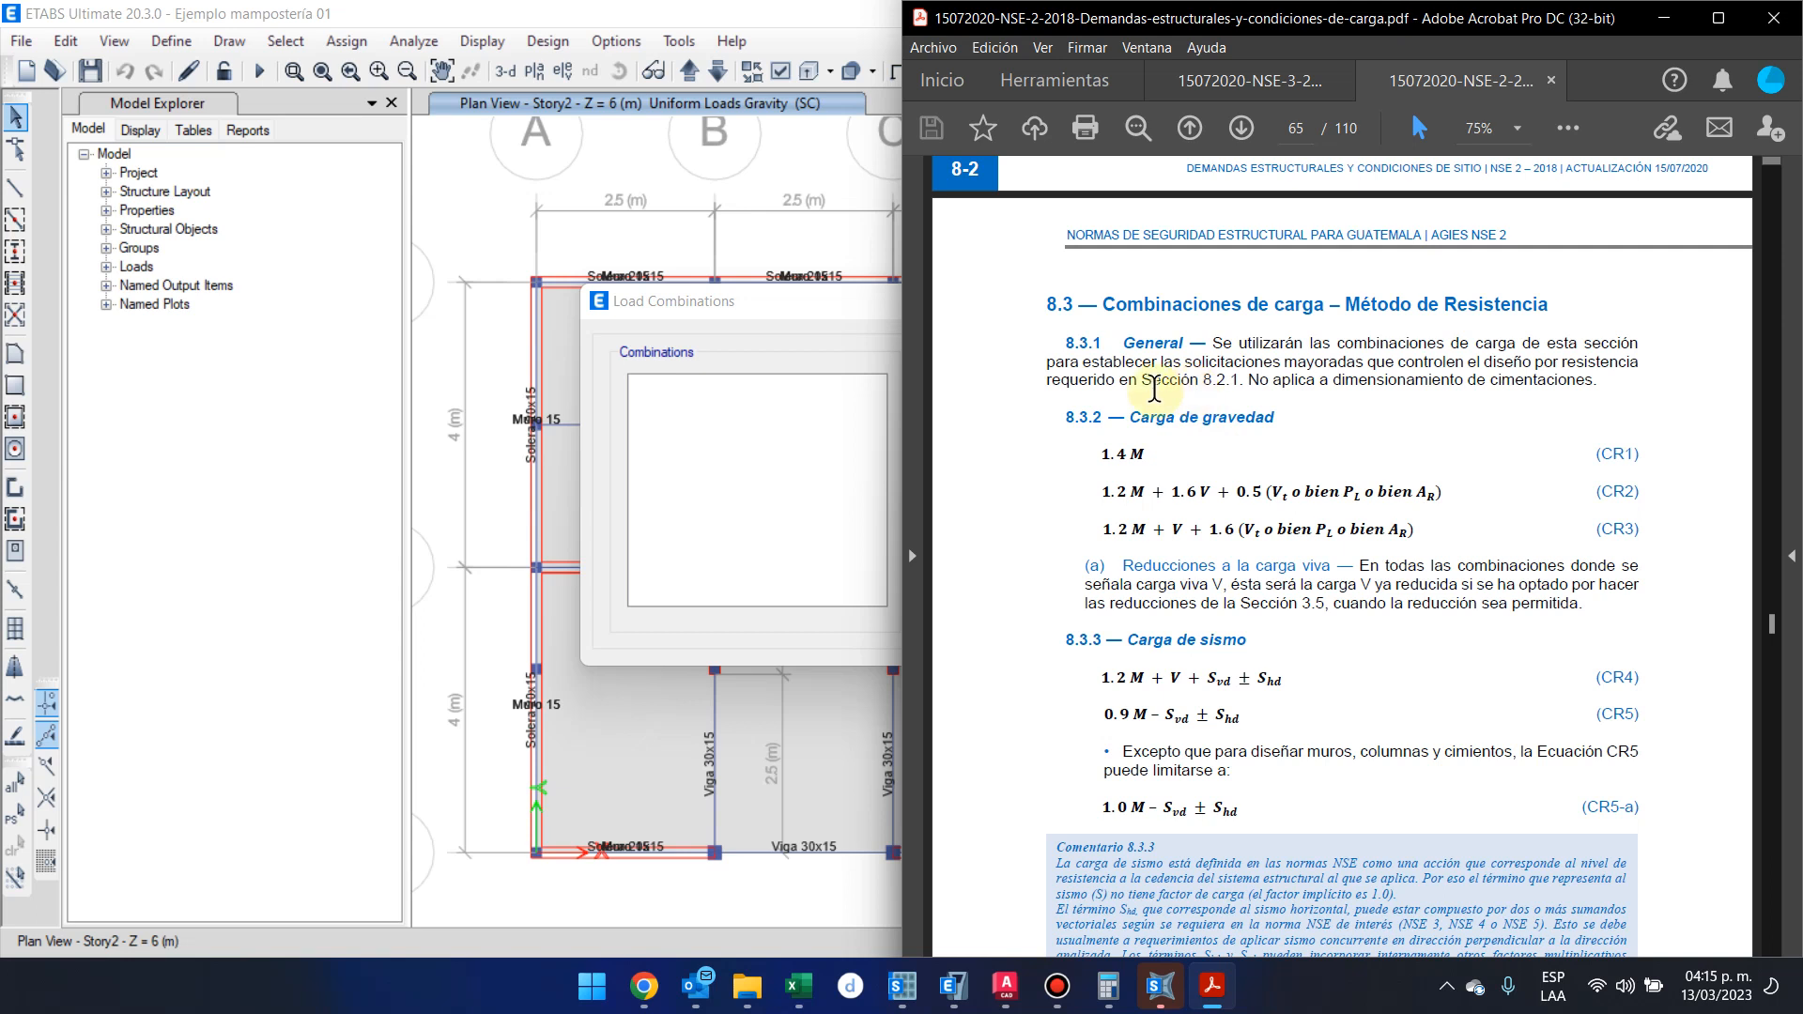
left_click(831, 422)
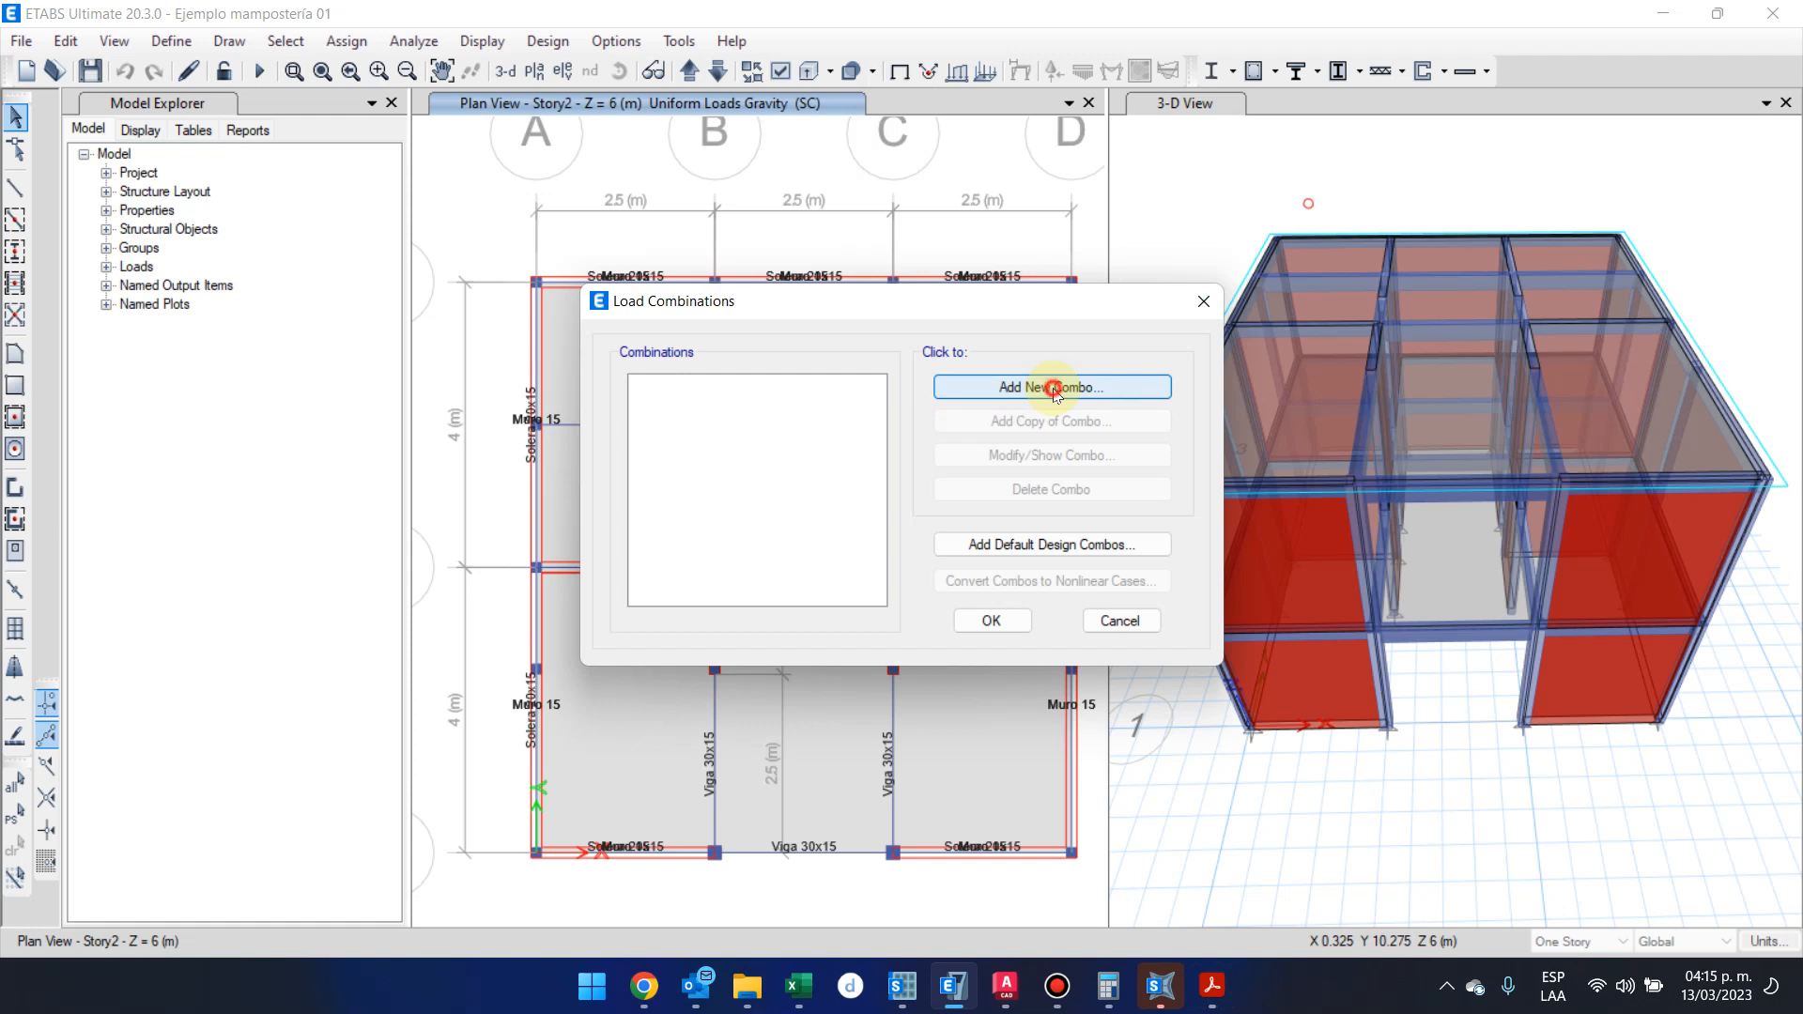
Add a new load combination named CR1
left_click(1051, 386)
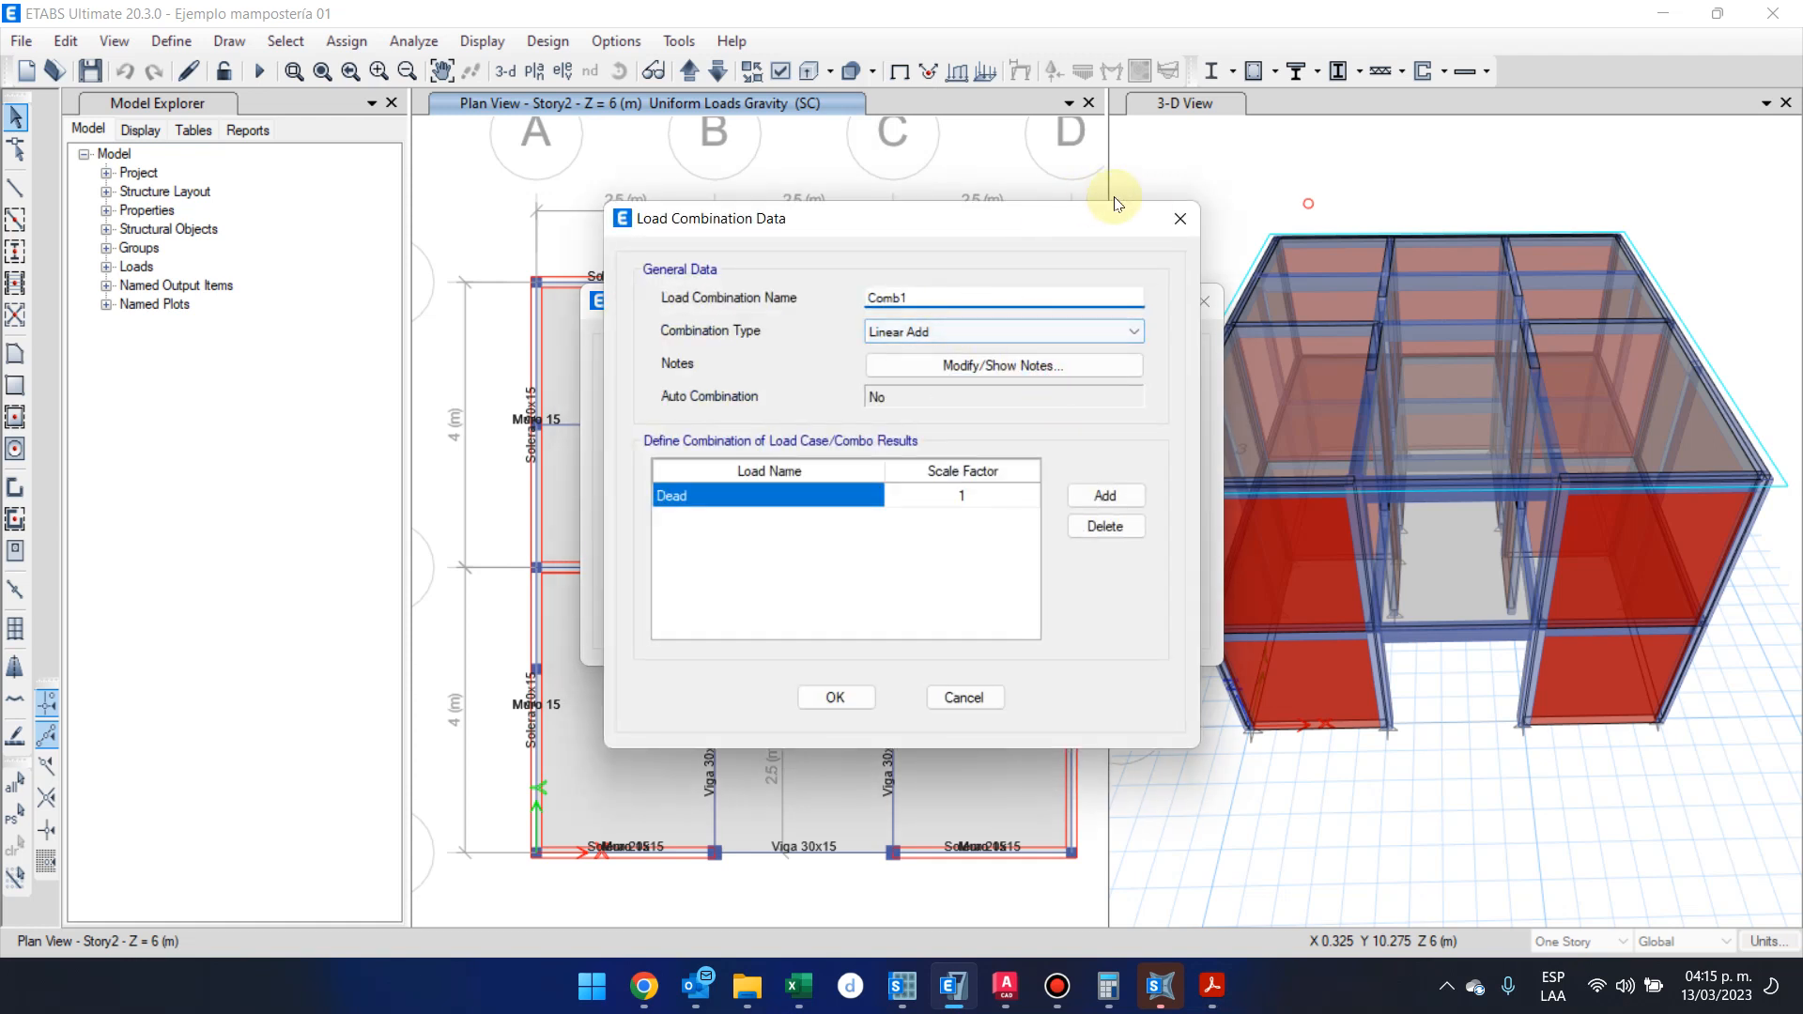
left_click(1176, 219)
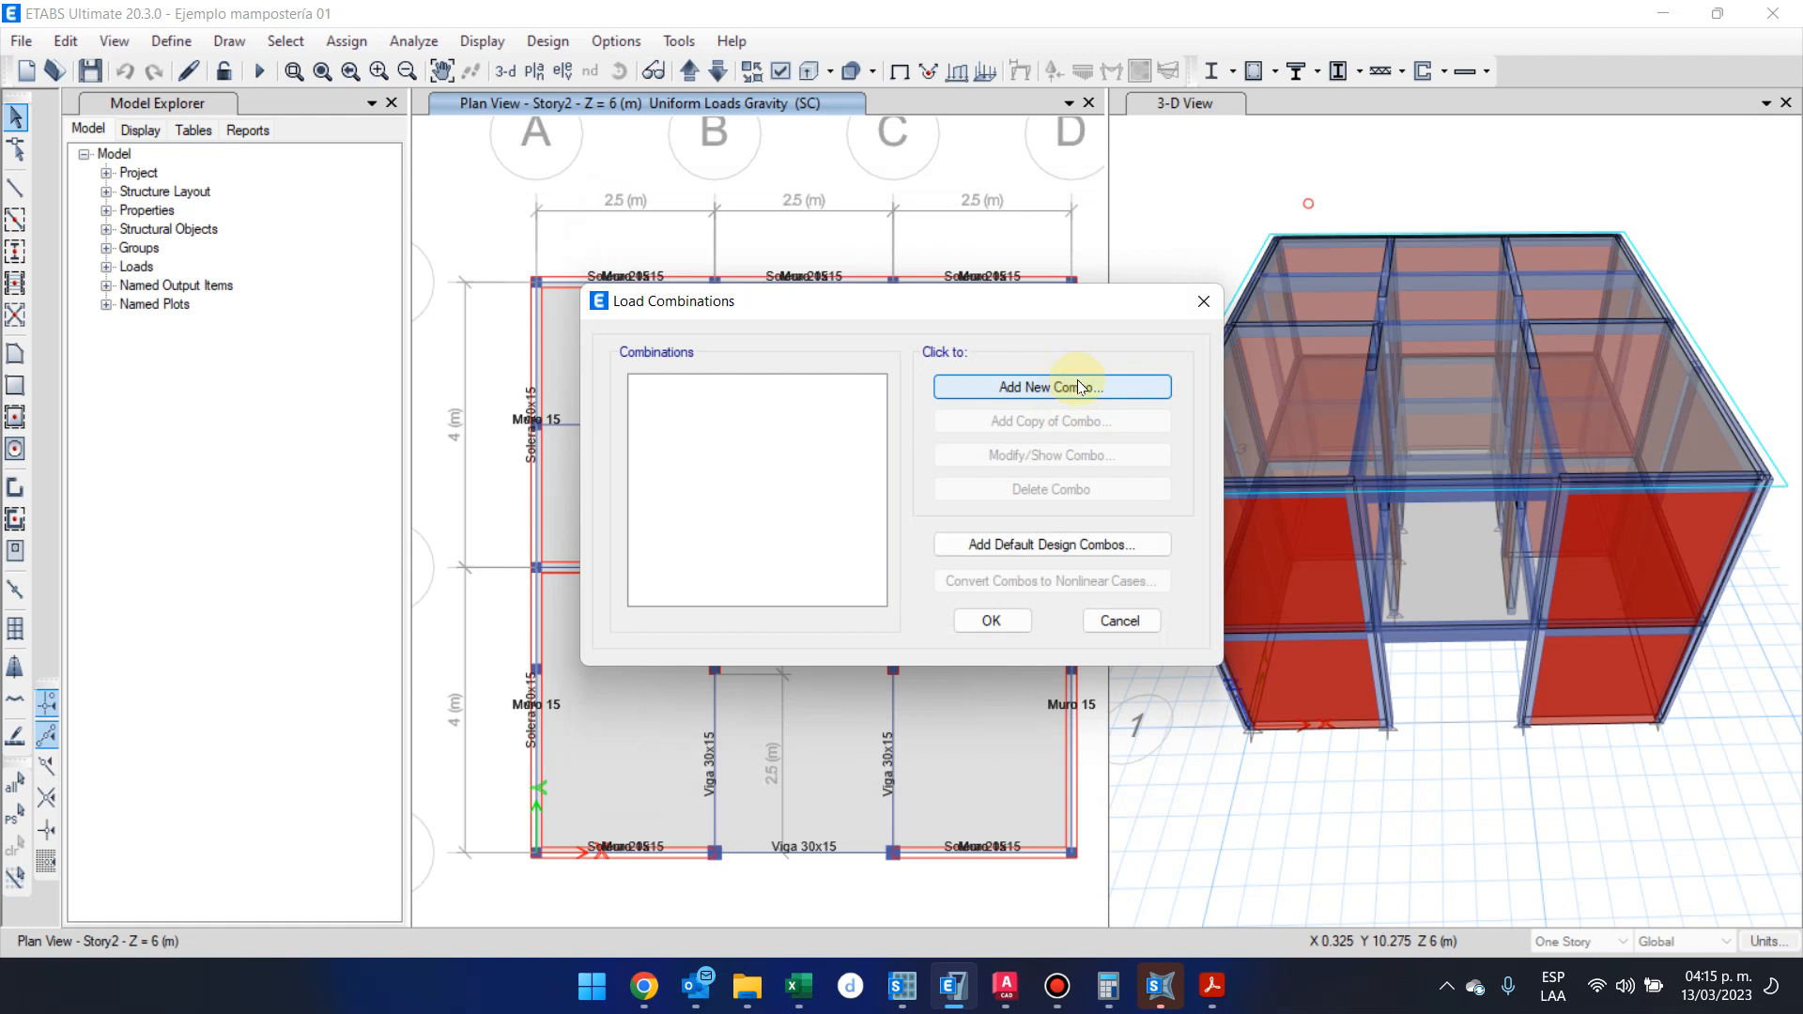
left_click(1078, 383)
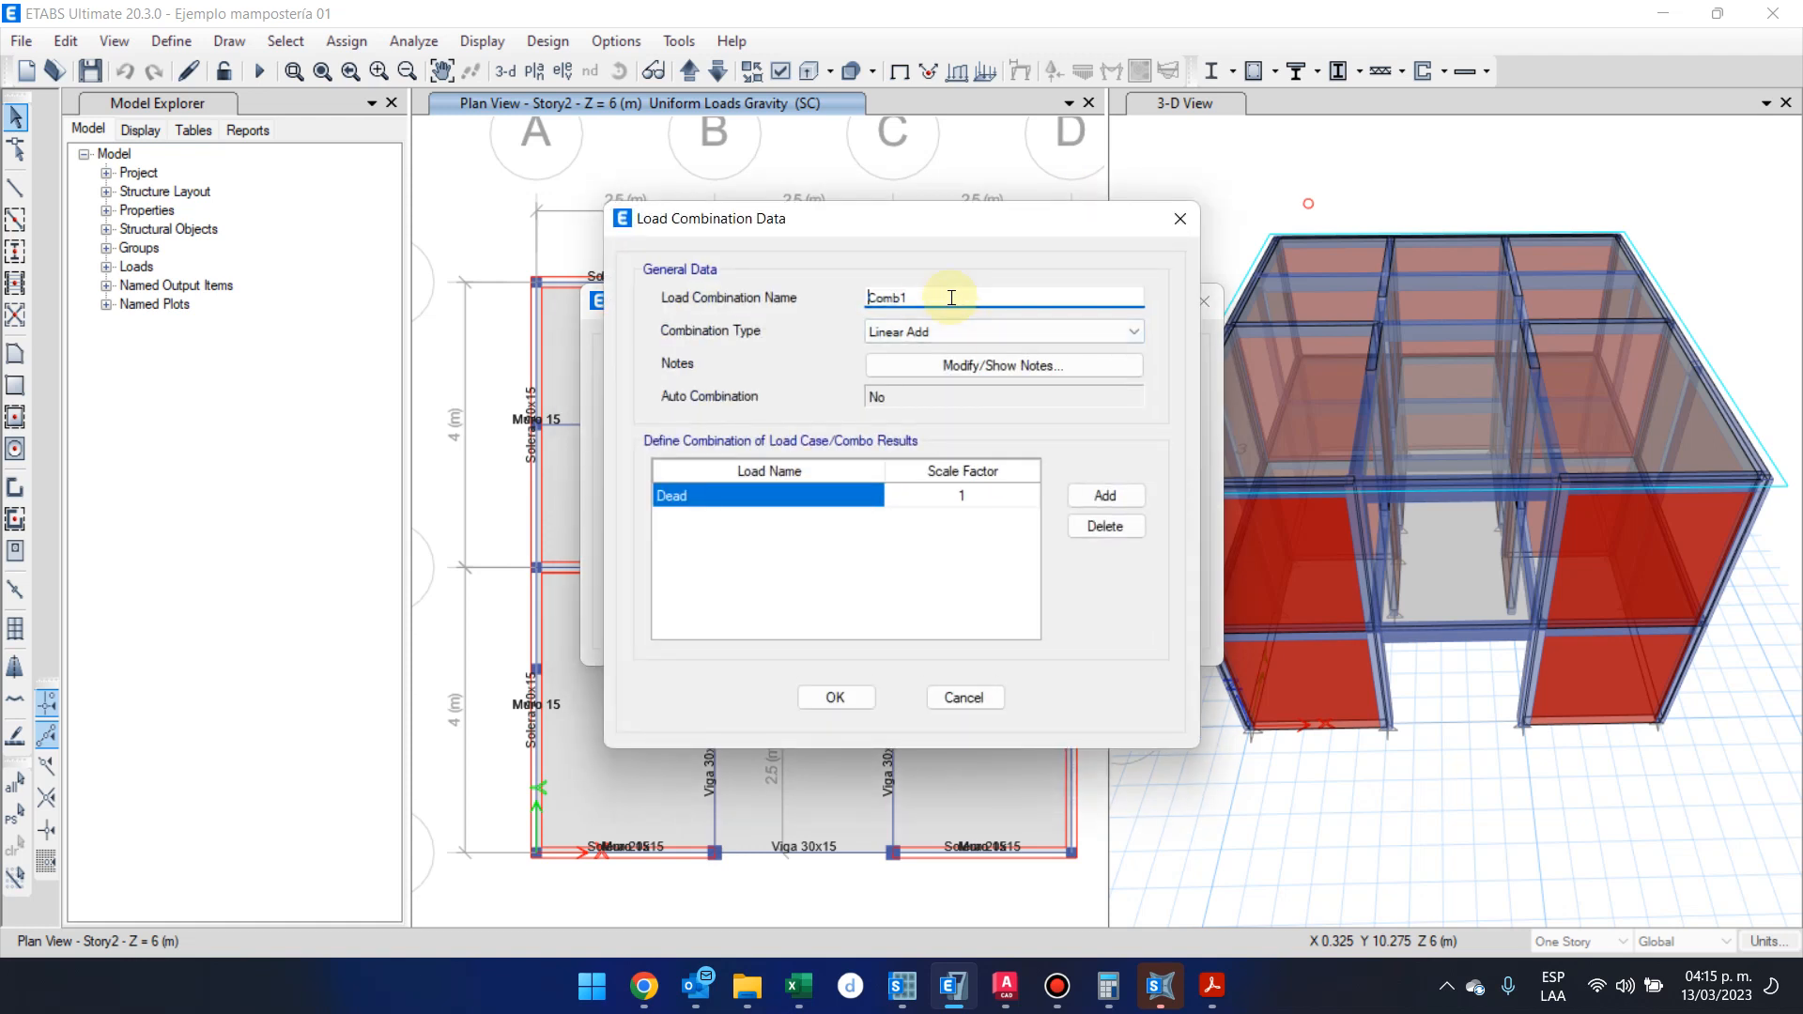
left_click_drag(951, 298, 718, 285)
type("CR1")
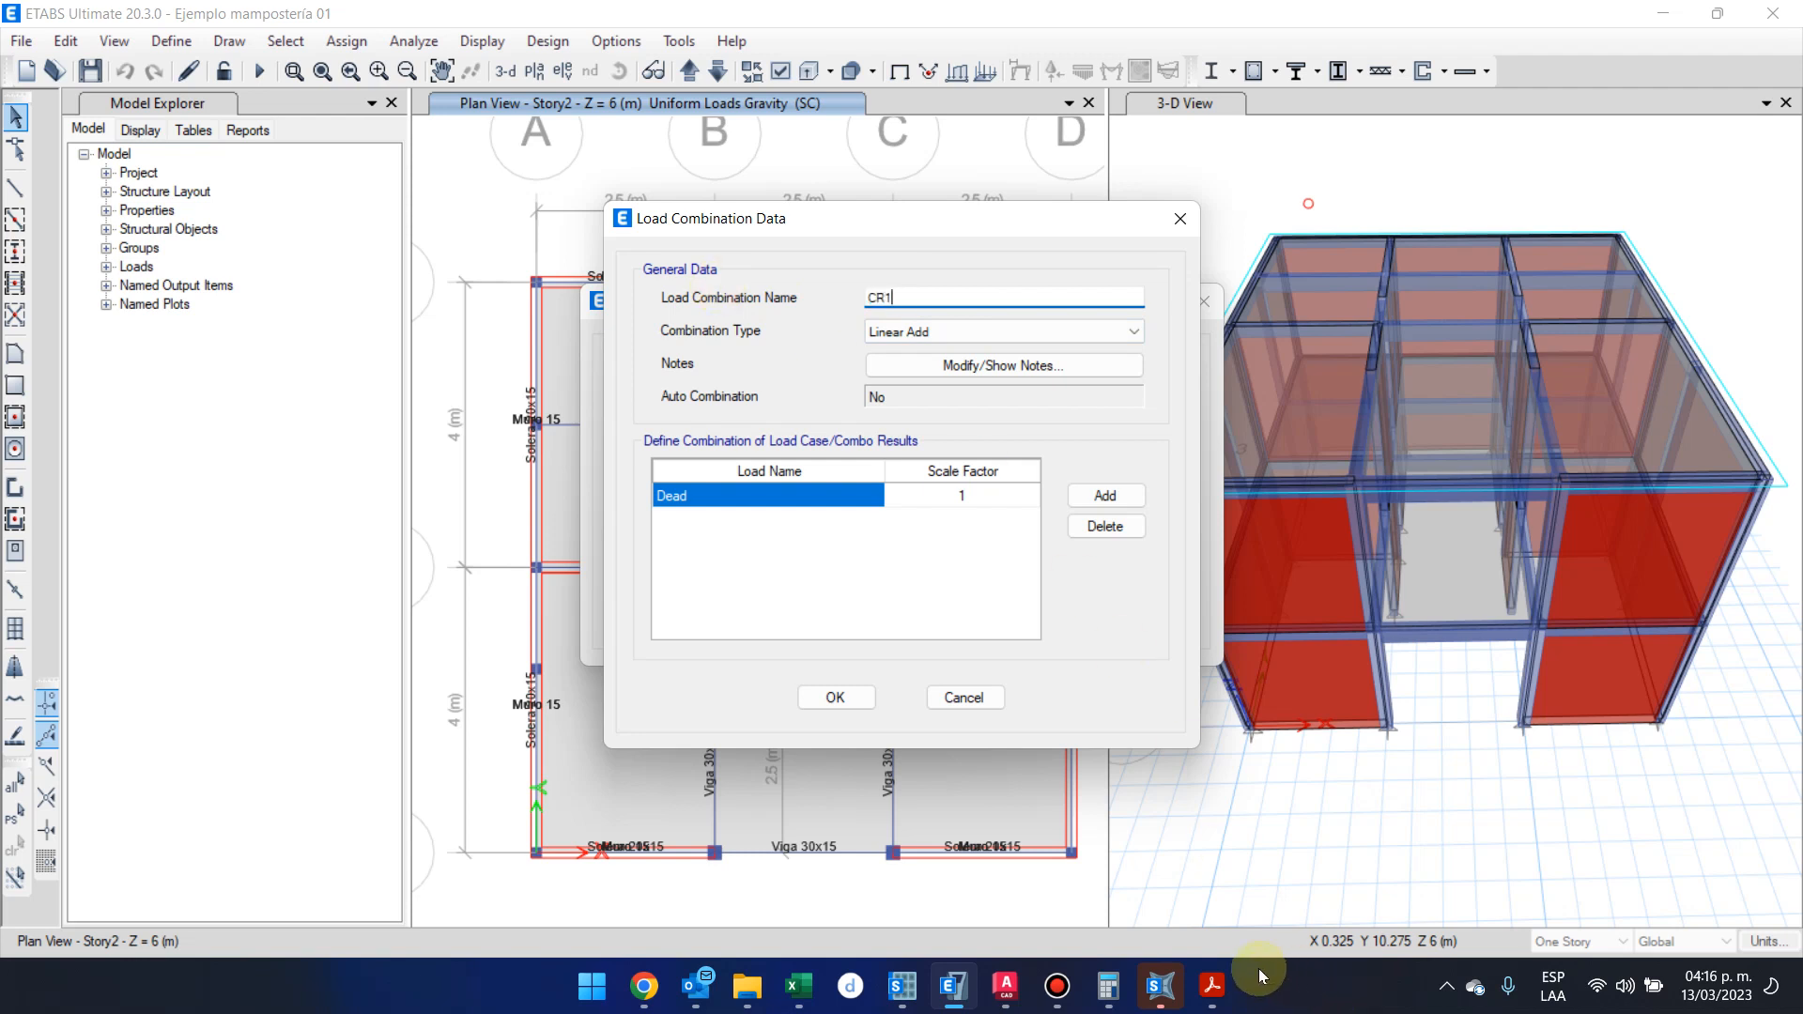
Consult the CR1 formula in the NSE 2 PDF and set the Dead scale factor to 1.4 in the ETABS combination
mouse_move(1211, 985)
left_click(1286, 845)
left_click_drag(1094, 462, 1183, 489)
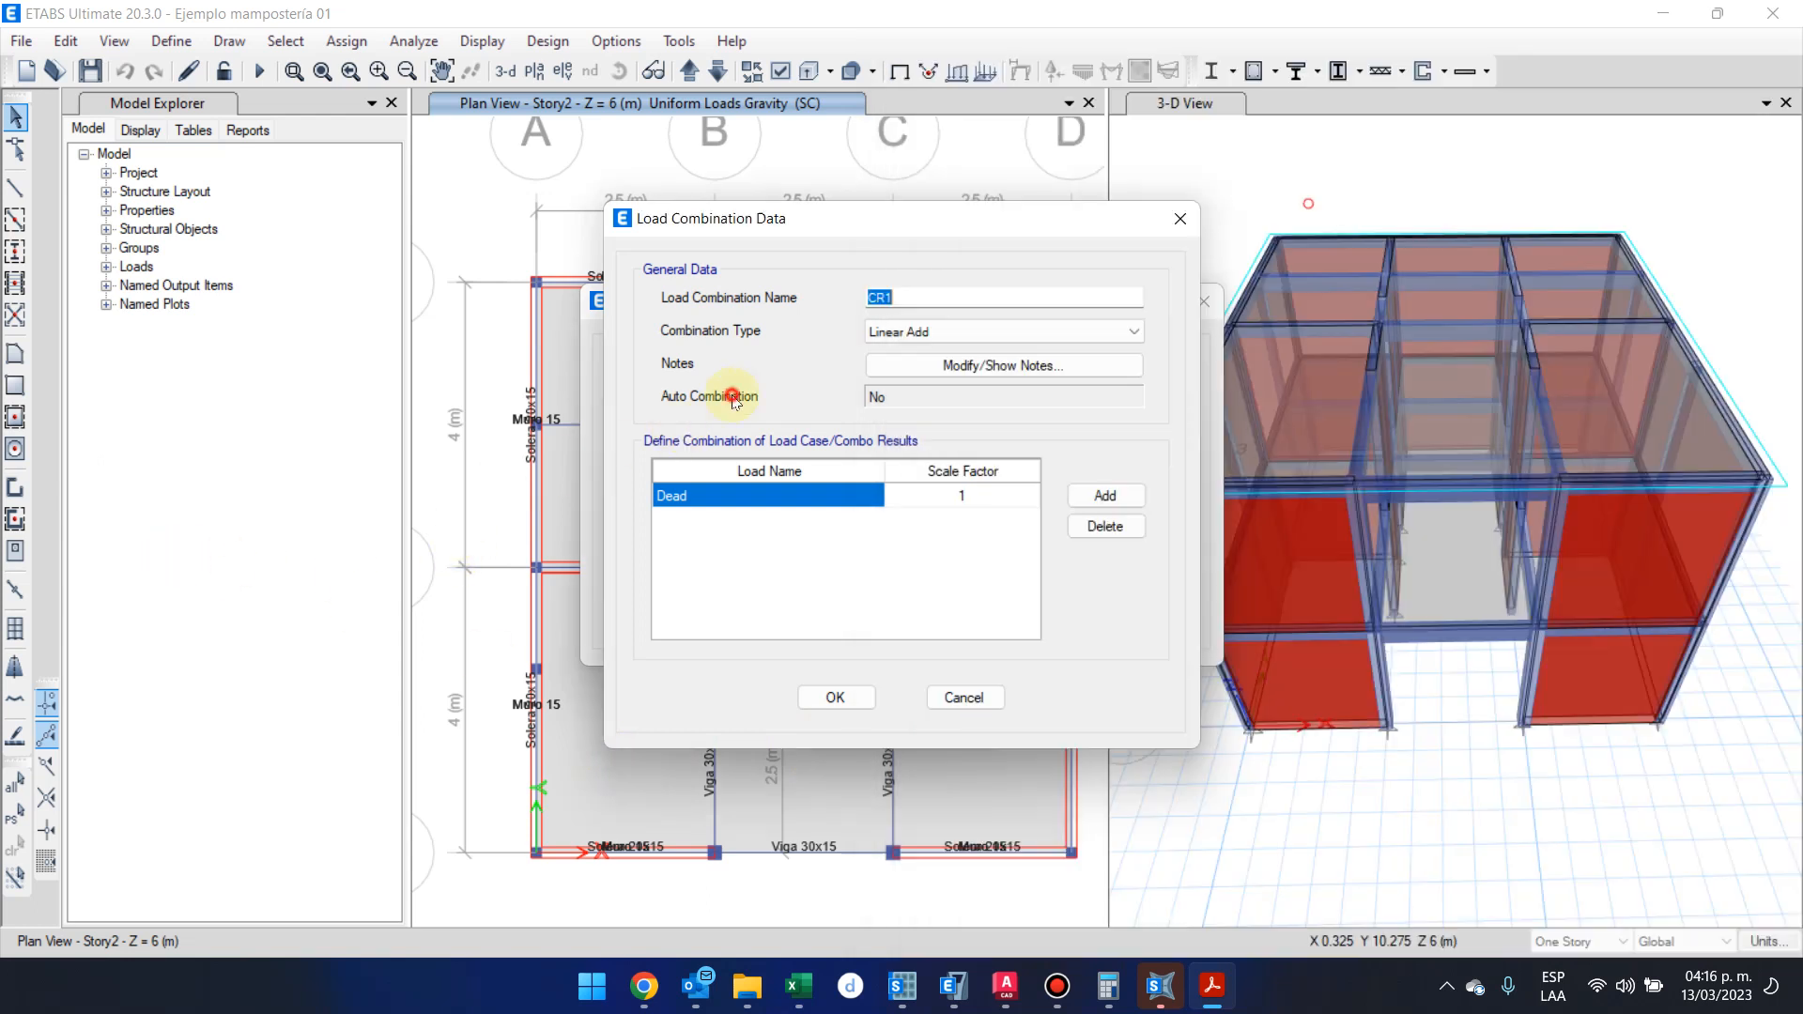
left_click(736, 395)
left_click(978, 495)
type("1.4")
Add the SC load case to combination CR1 with a scale factor of 1.4 and accept the combination
left_click(1105, 495)
left_click(850, 517)
left_click(851, 517)
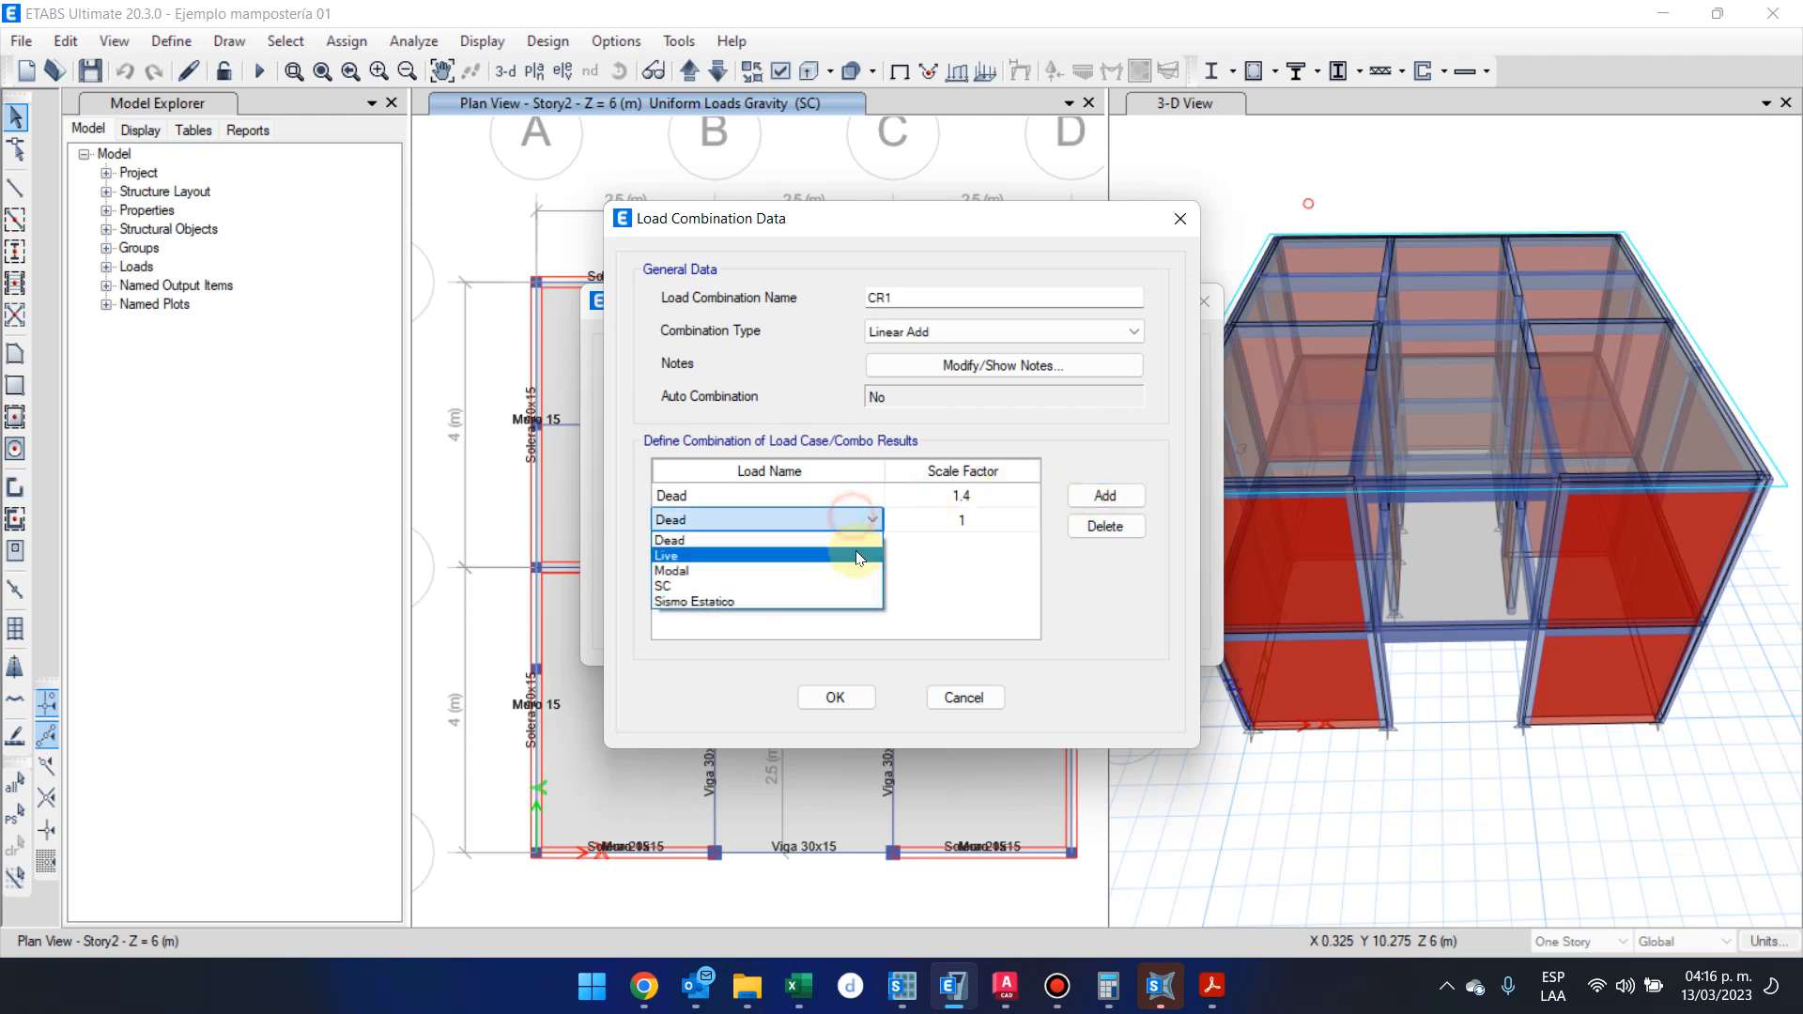
left_click(850, 585)
left_click(977, 519)
type("1.4")
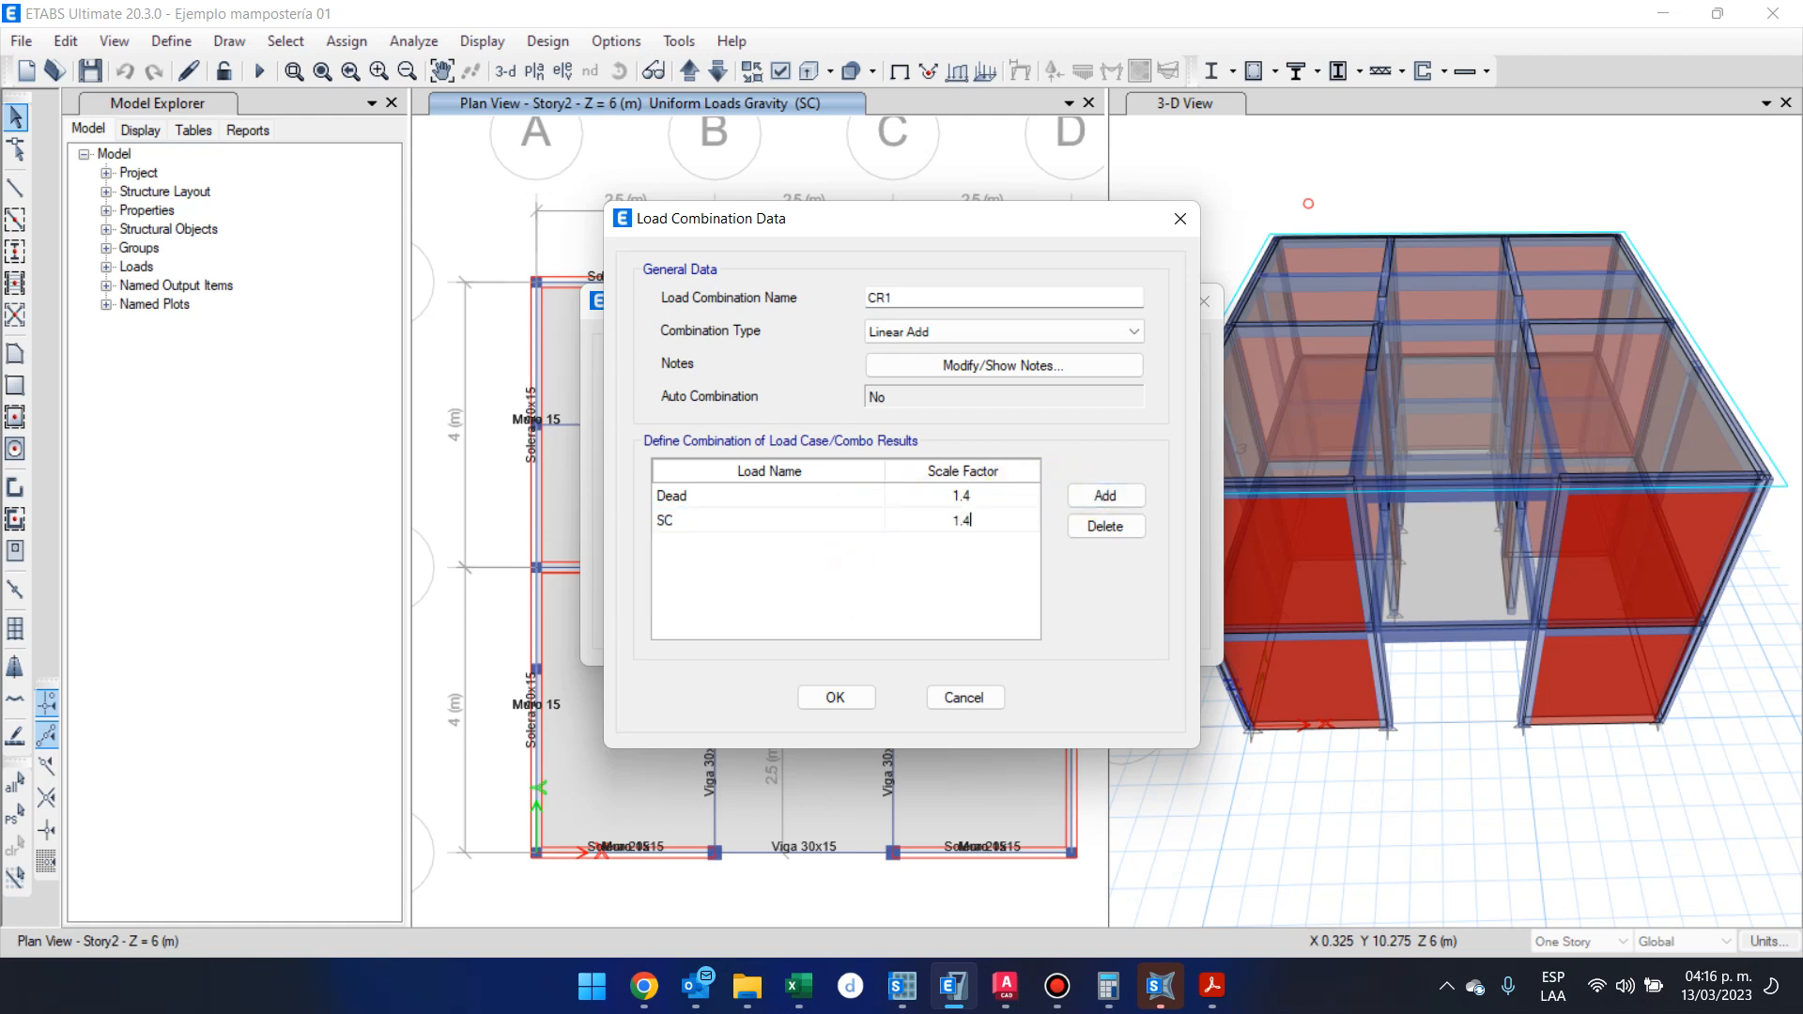
left_click(835, 697)
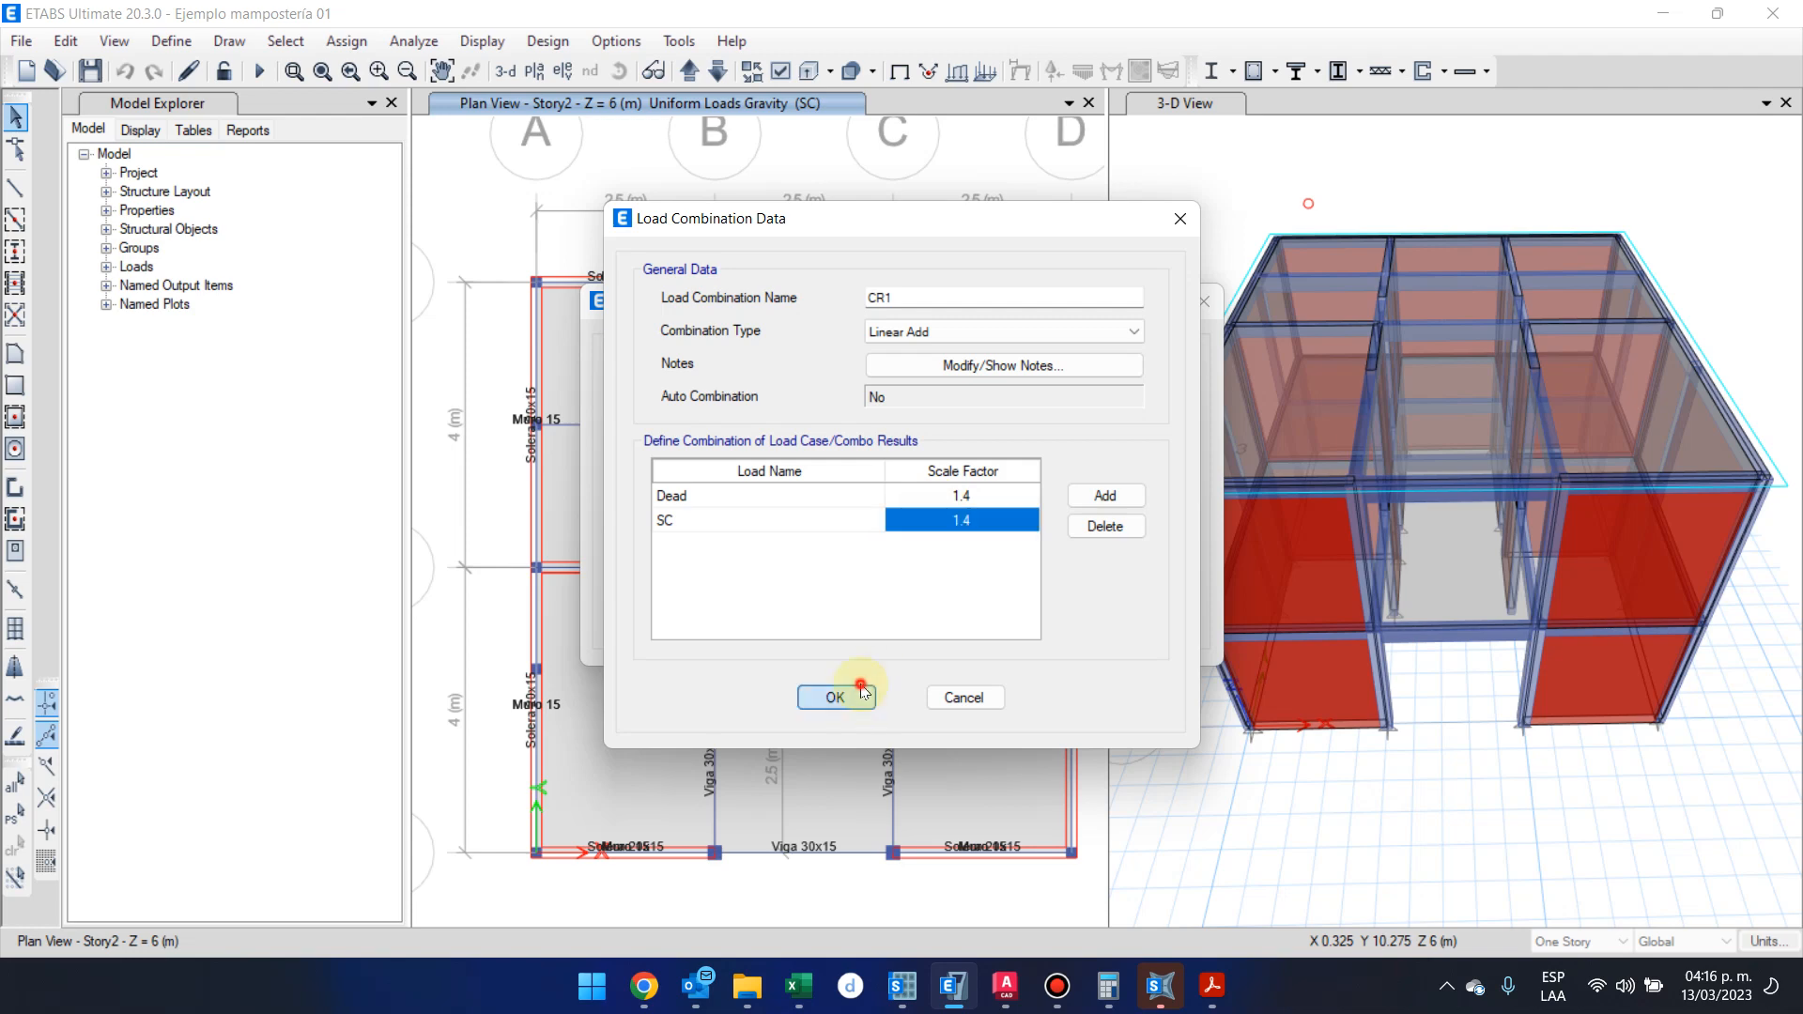
Look up the CR2 load combination formula in the NSE 2 PDF and return to ETABS
mouse_move(1211, 986)
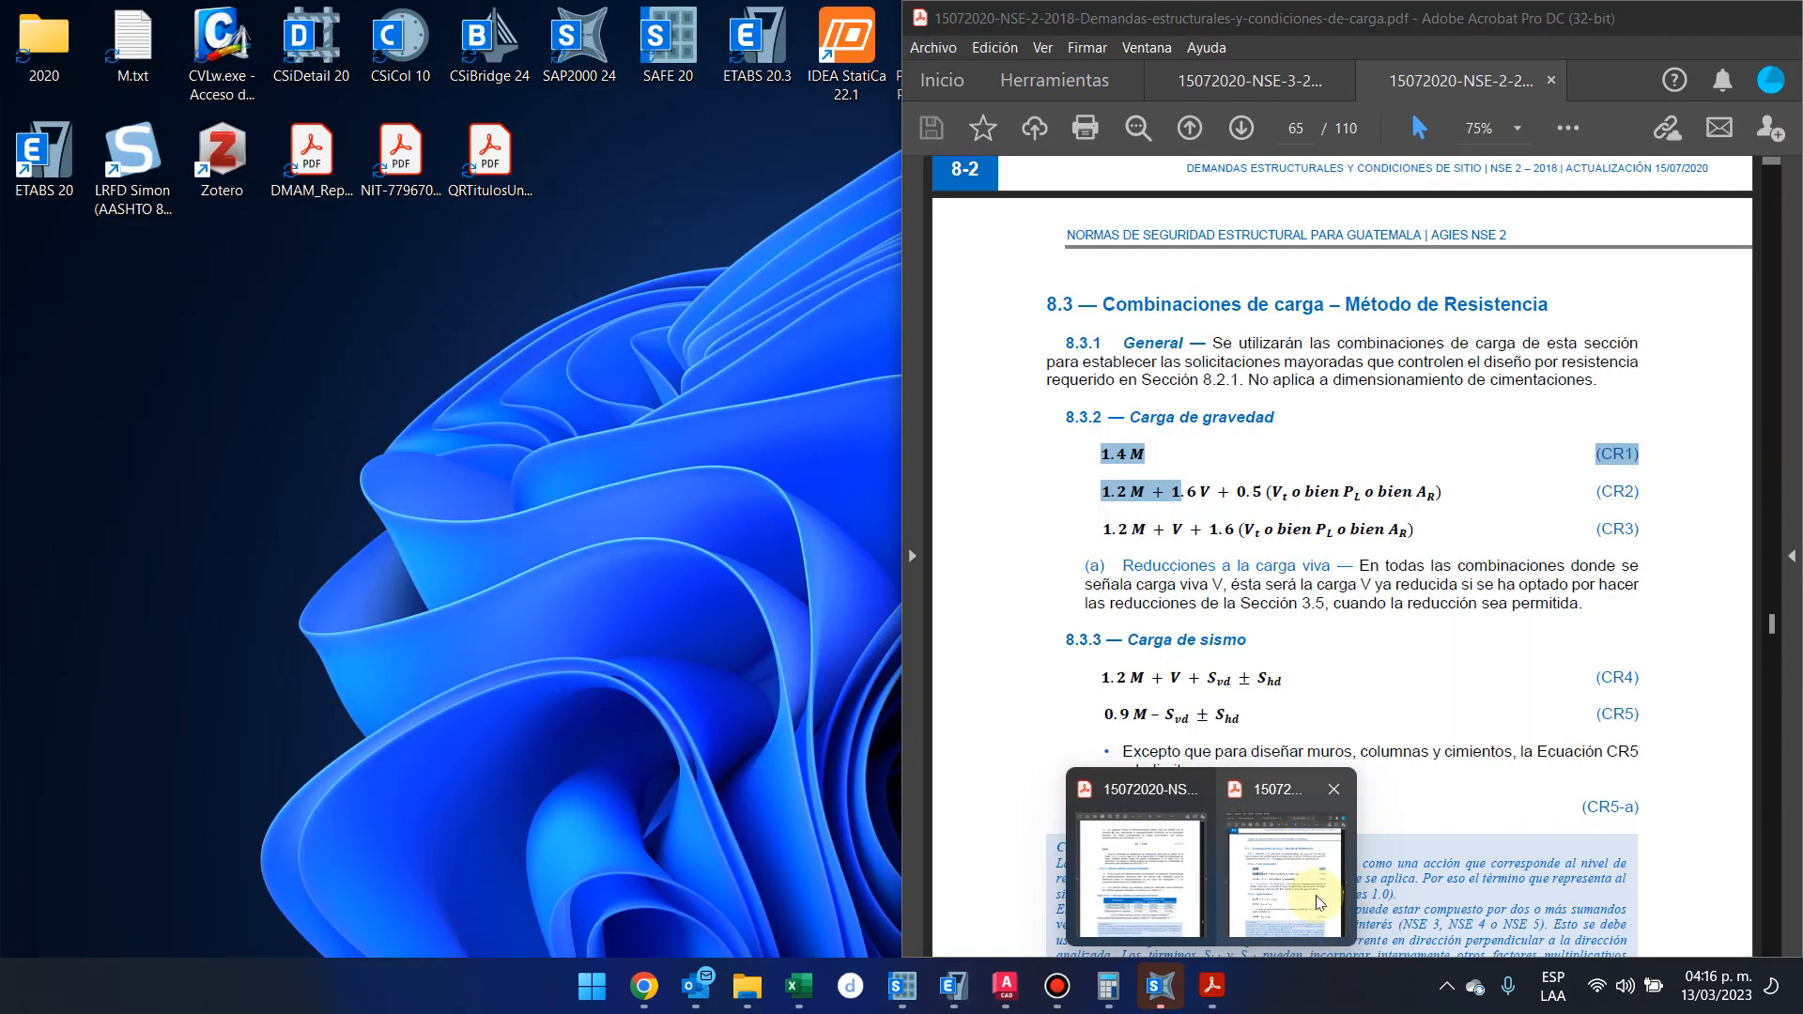
left_click(1319, 902)
left_click(1643, 491)
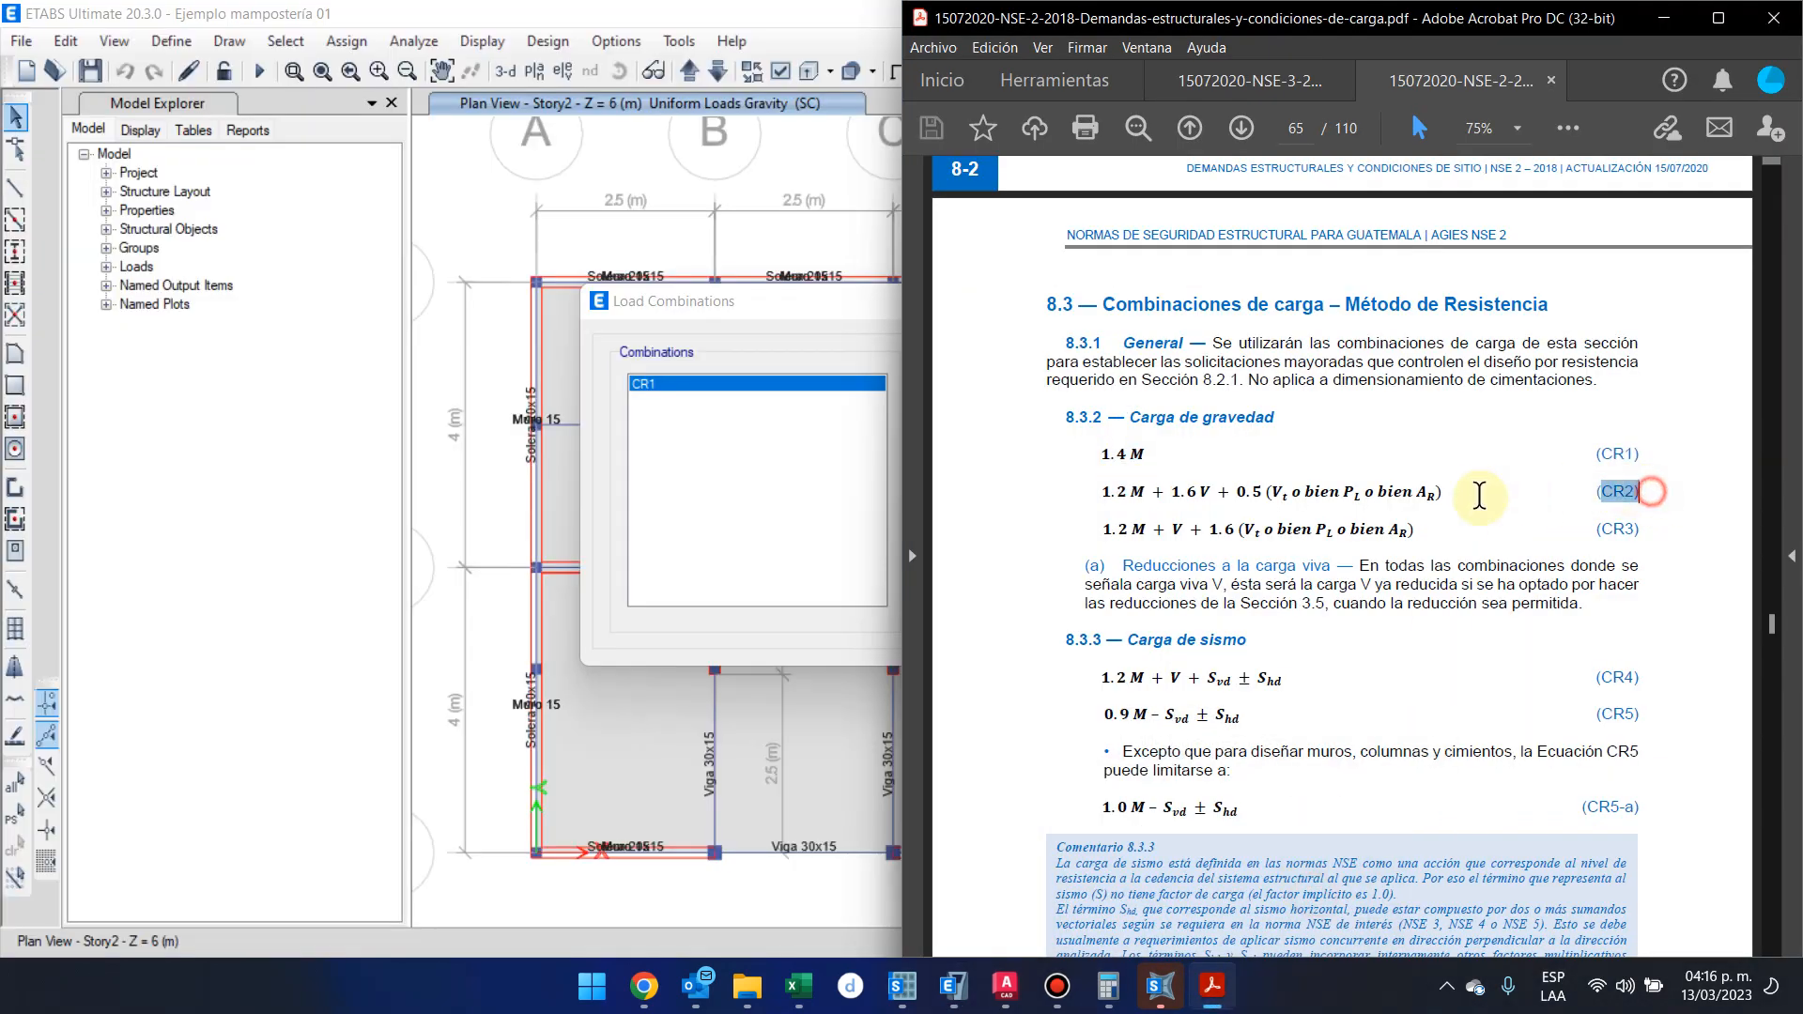
left_click(1070, 491, "shift")
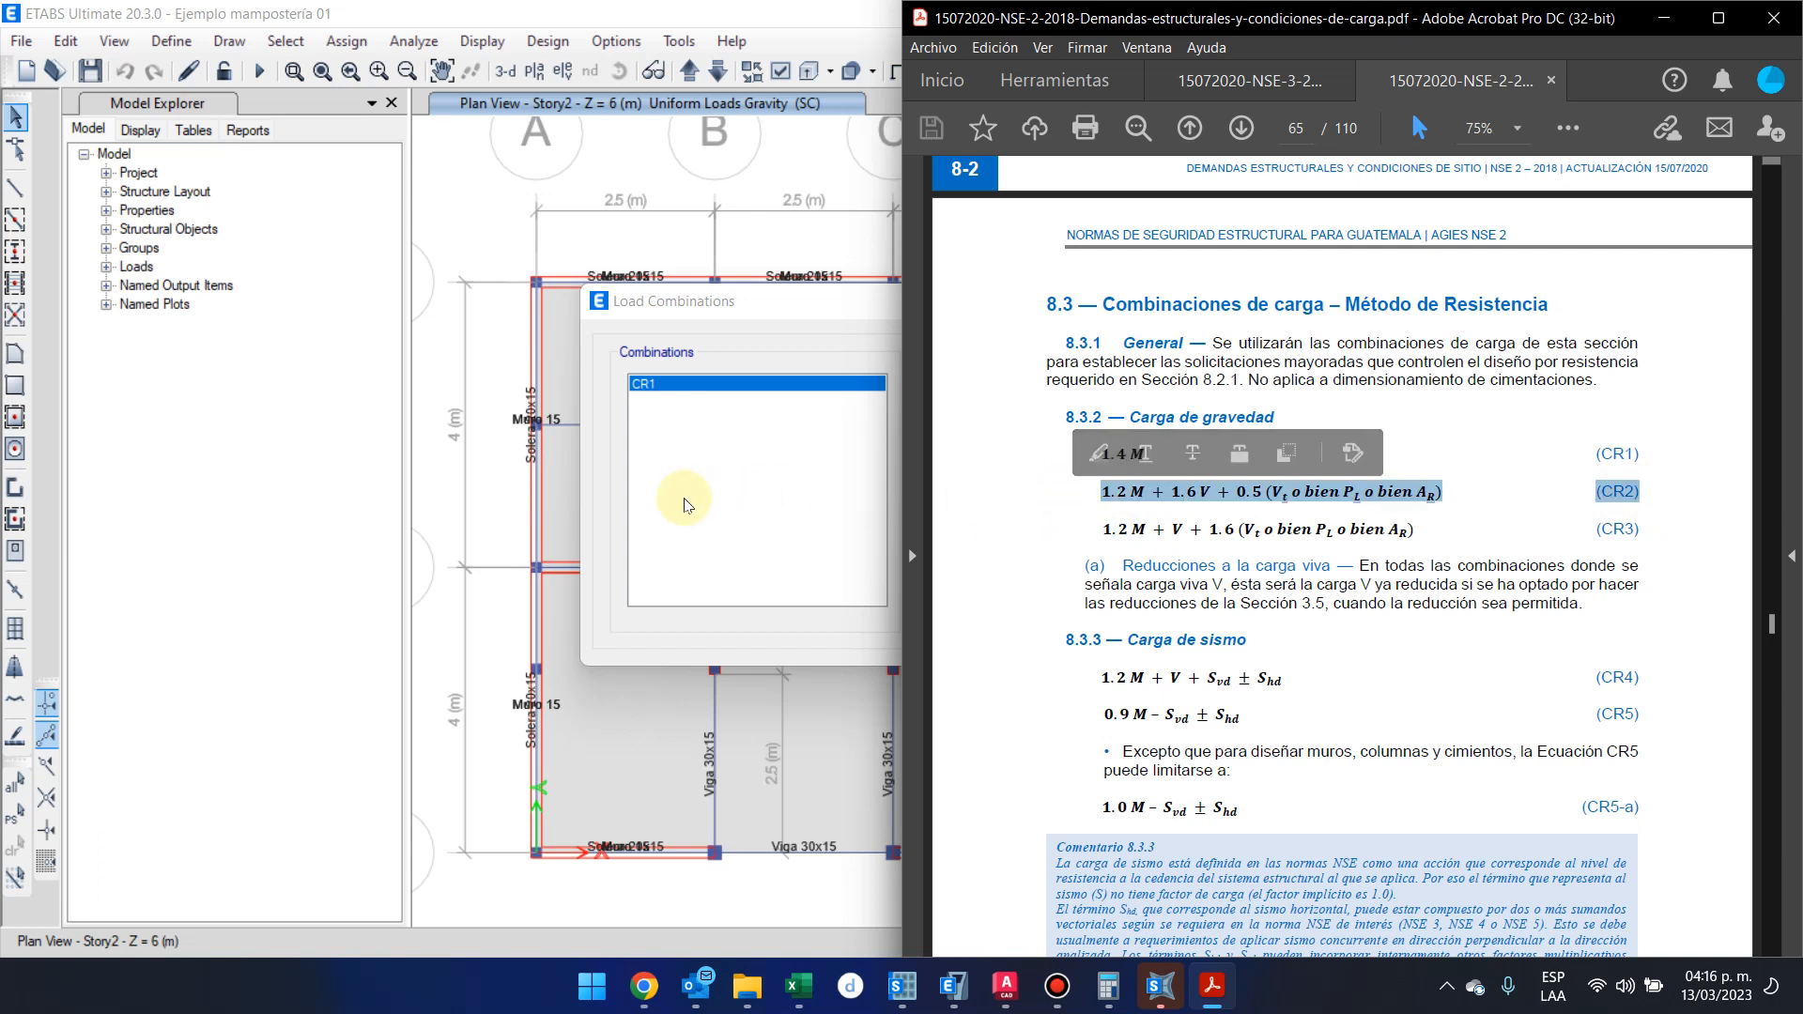
left_click(684, 500)
Add a new load combination named CR2 and set its Dead scale factor to 1.2
left_click(982, 391)
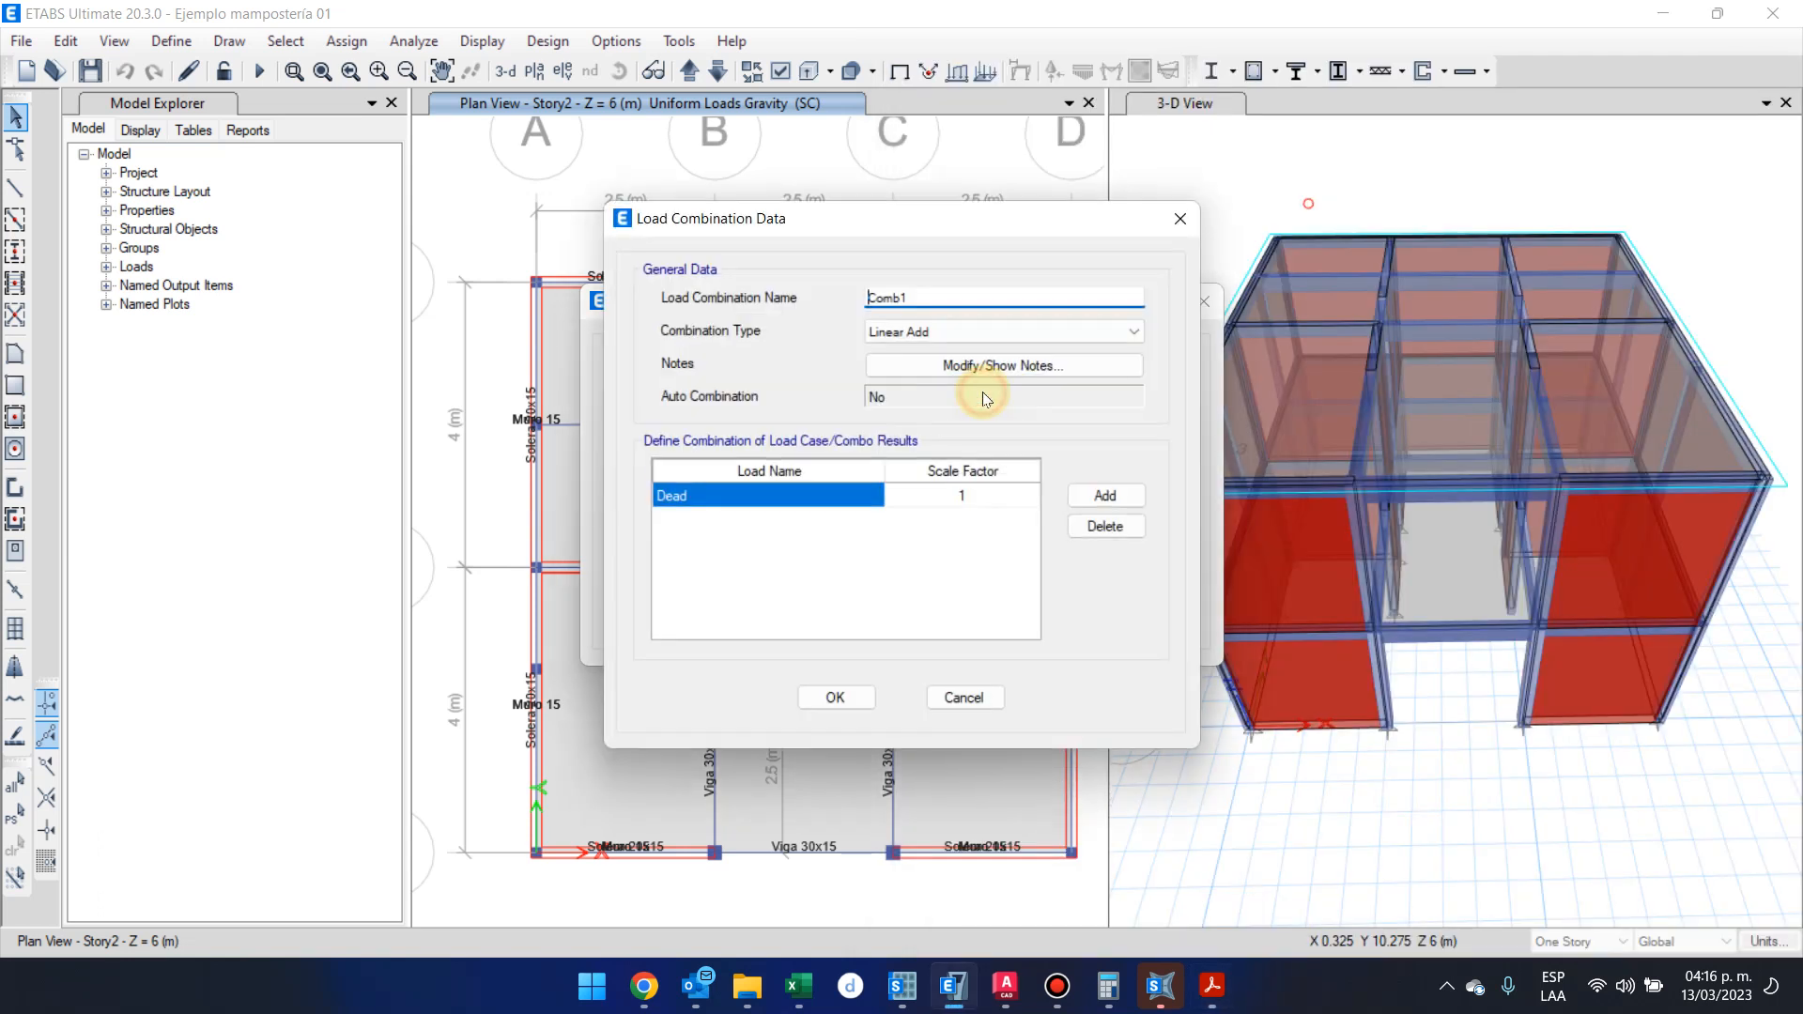
left_click(951, 293)
type("CR2")
left_click(993, 489)
type("1.2")
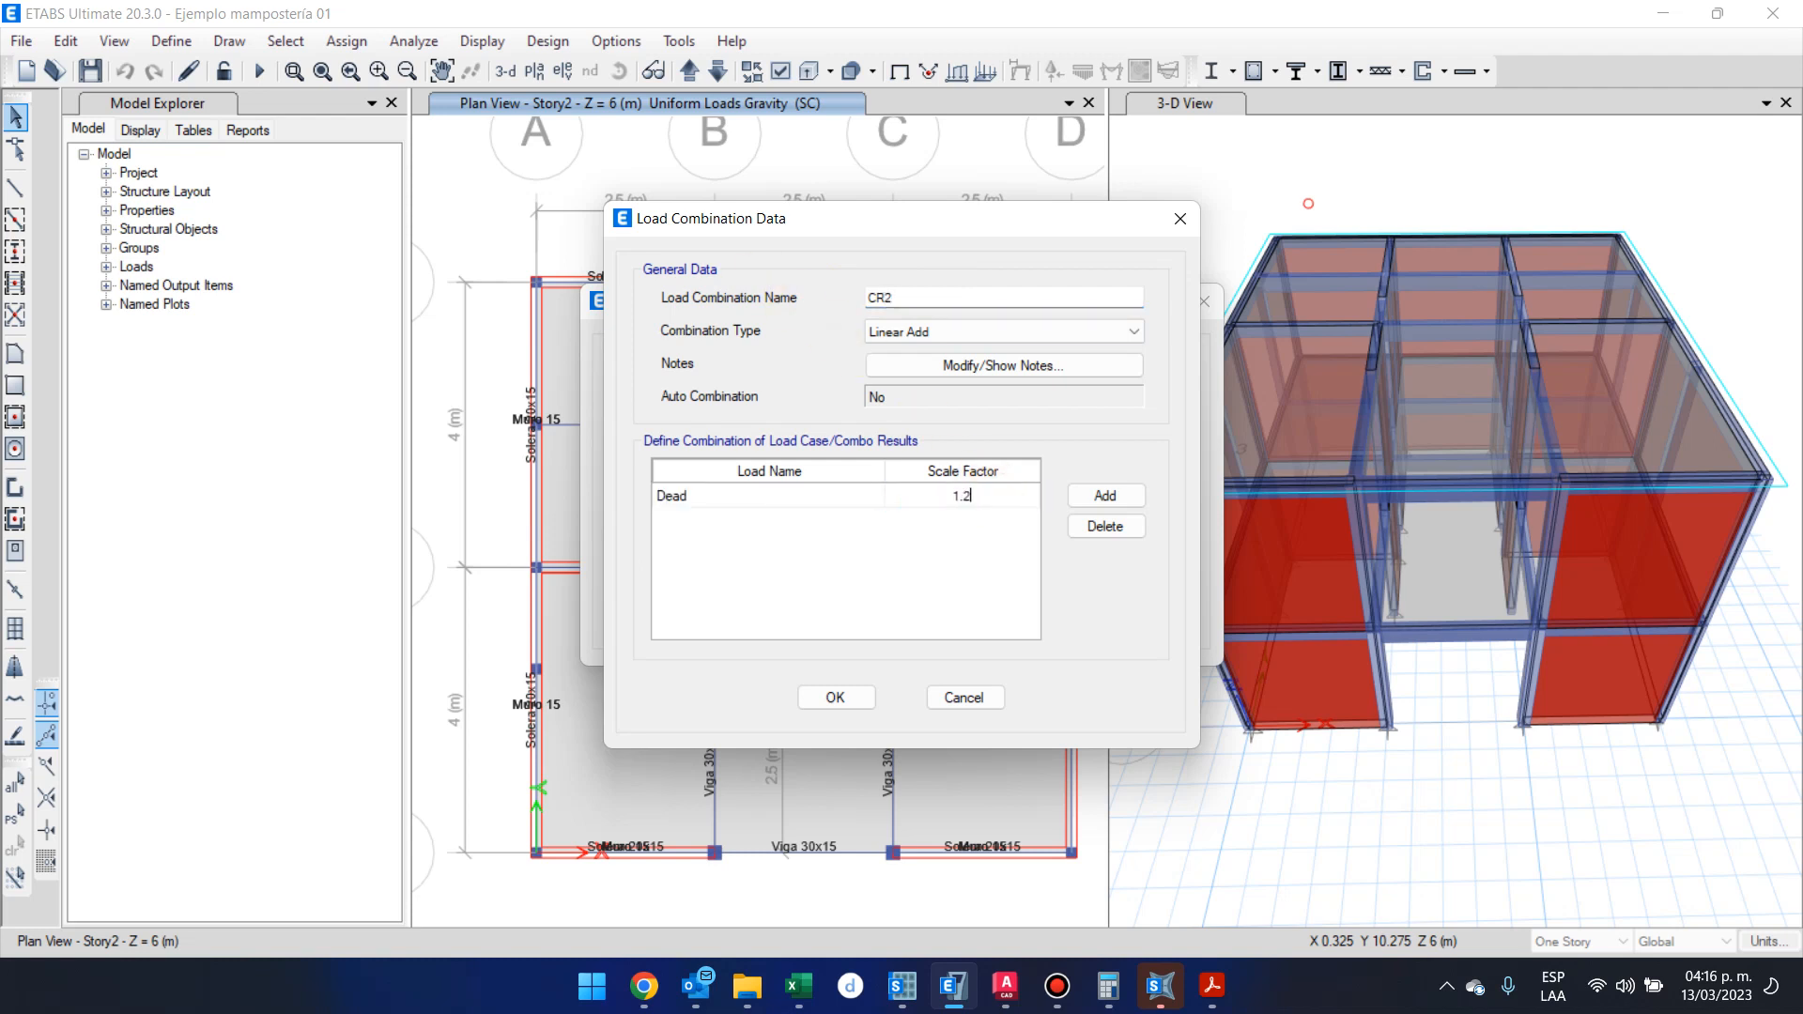
Add the SC load case to combination CR2 with a scale factor of 1.2
left_click(1127, 493)
left_click(867, 521)
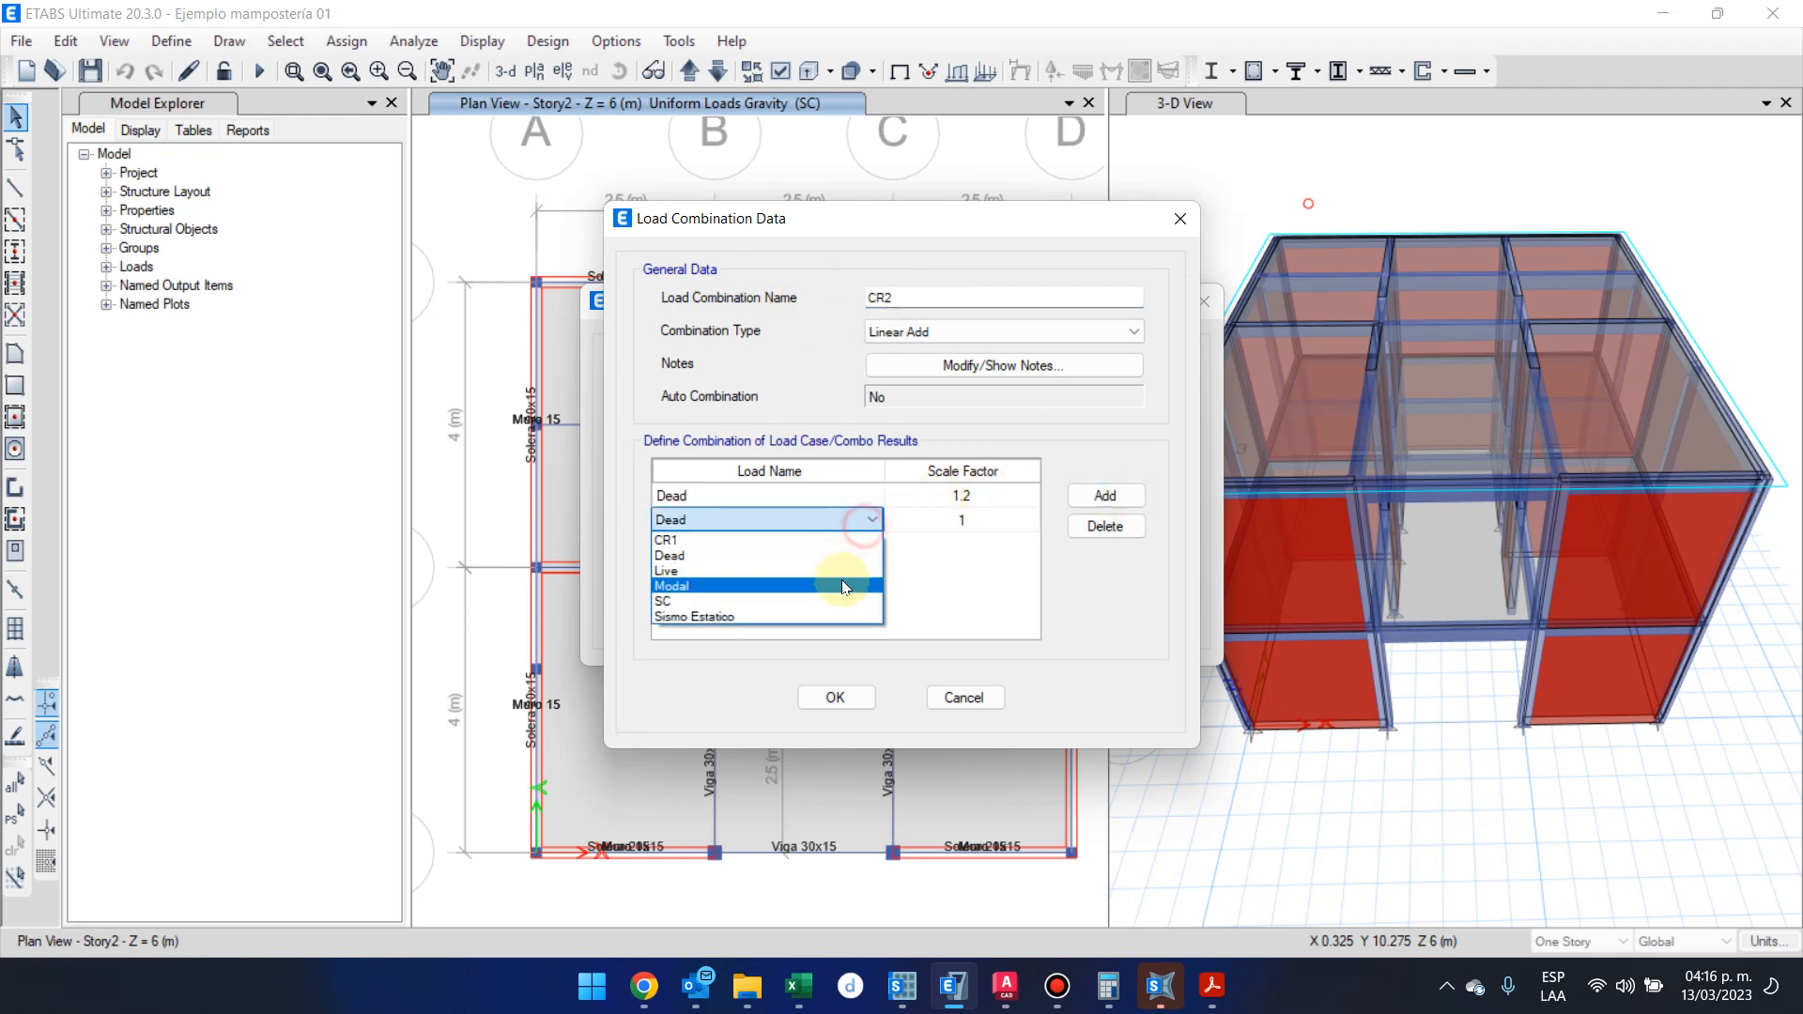
left_click(851, 601)
left_click(1009, 522)
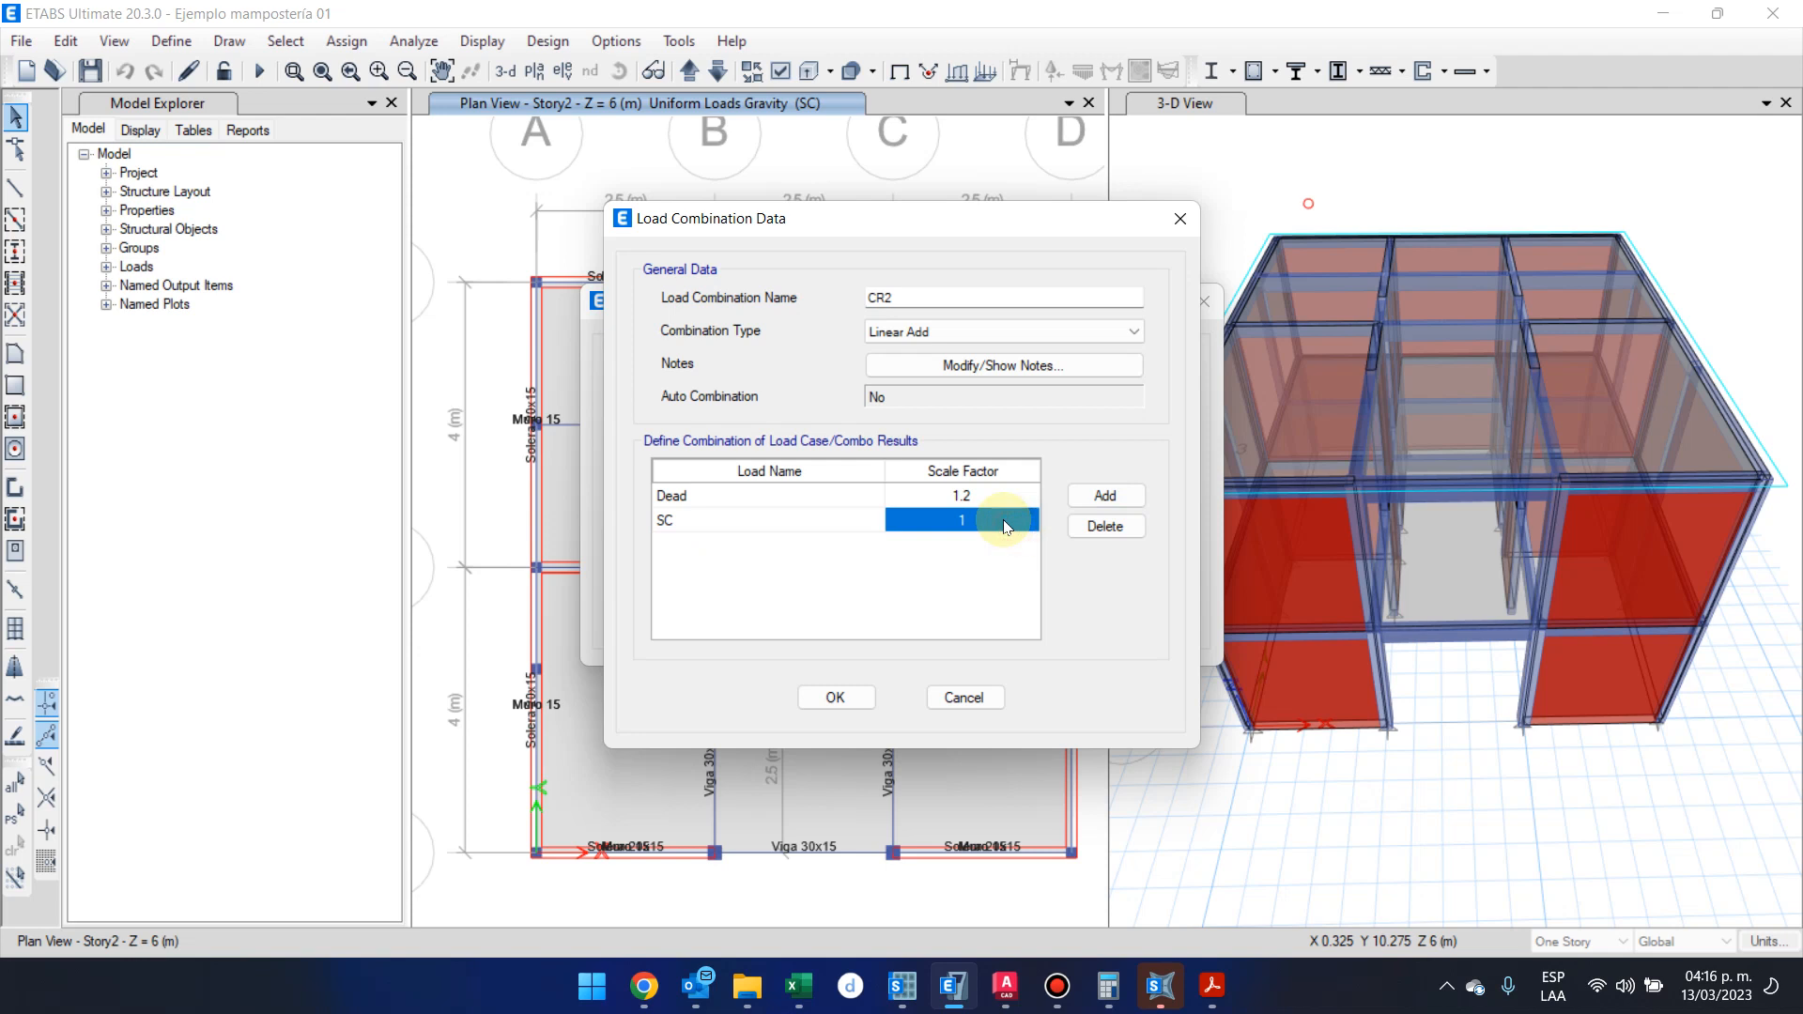
type("1.2")
Add the Live load case to combination CR2 with a scale factor of 1.6
left_click(1104, 495)
left_click(999, 547)
type("1.6")
left_click(854, 548)
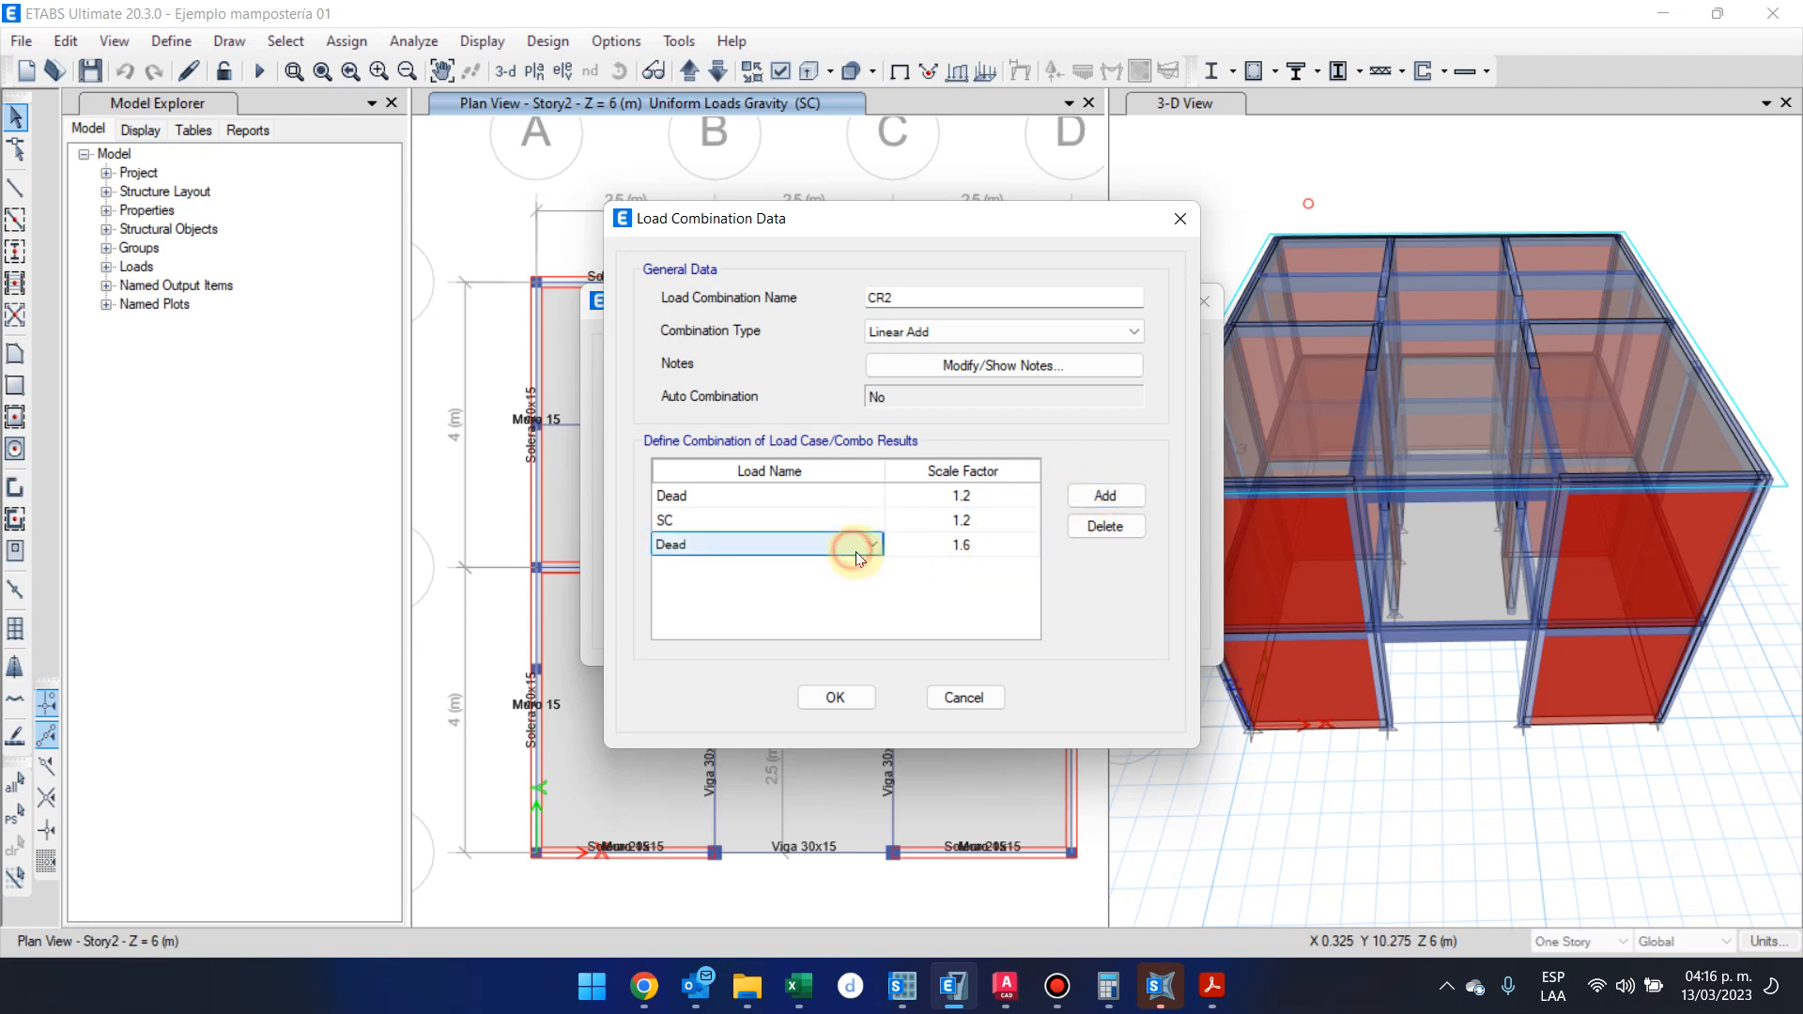
left_click(854, 548)
left_click(848, 597)
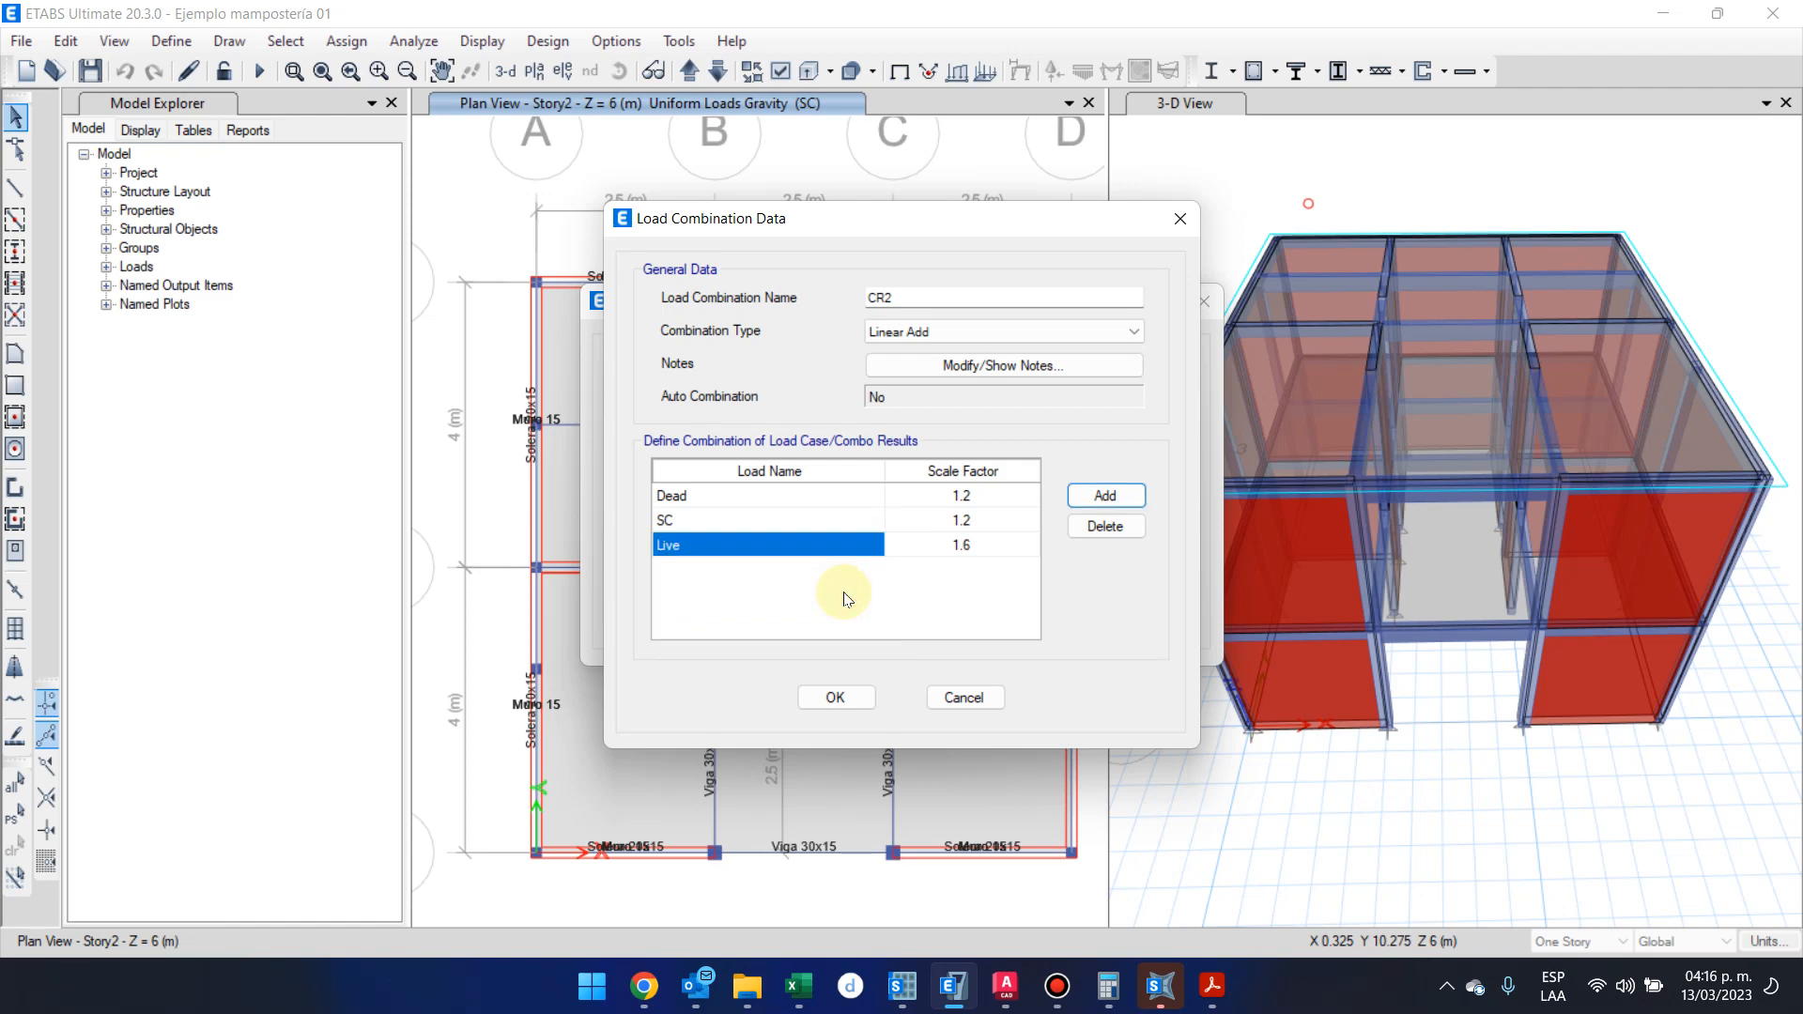
Check the CR2 formula's live load and 0.5 terms in the NSE 2 PDF, and accept combination CR2 in ETABS
mouse_move(1211, 1004)
left_click(1244, 873)
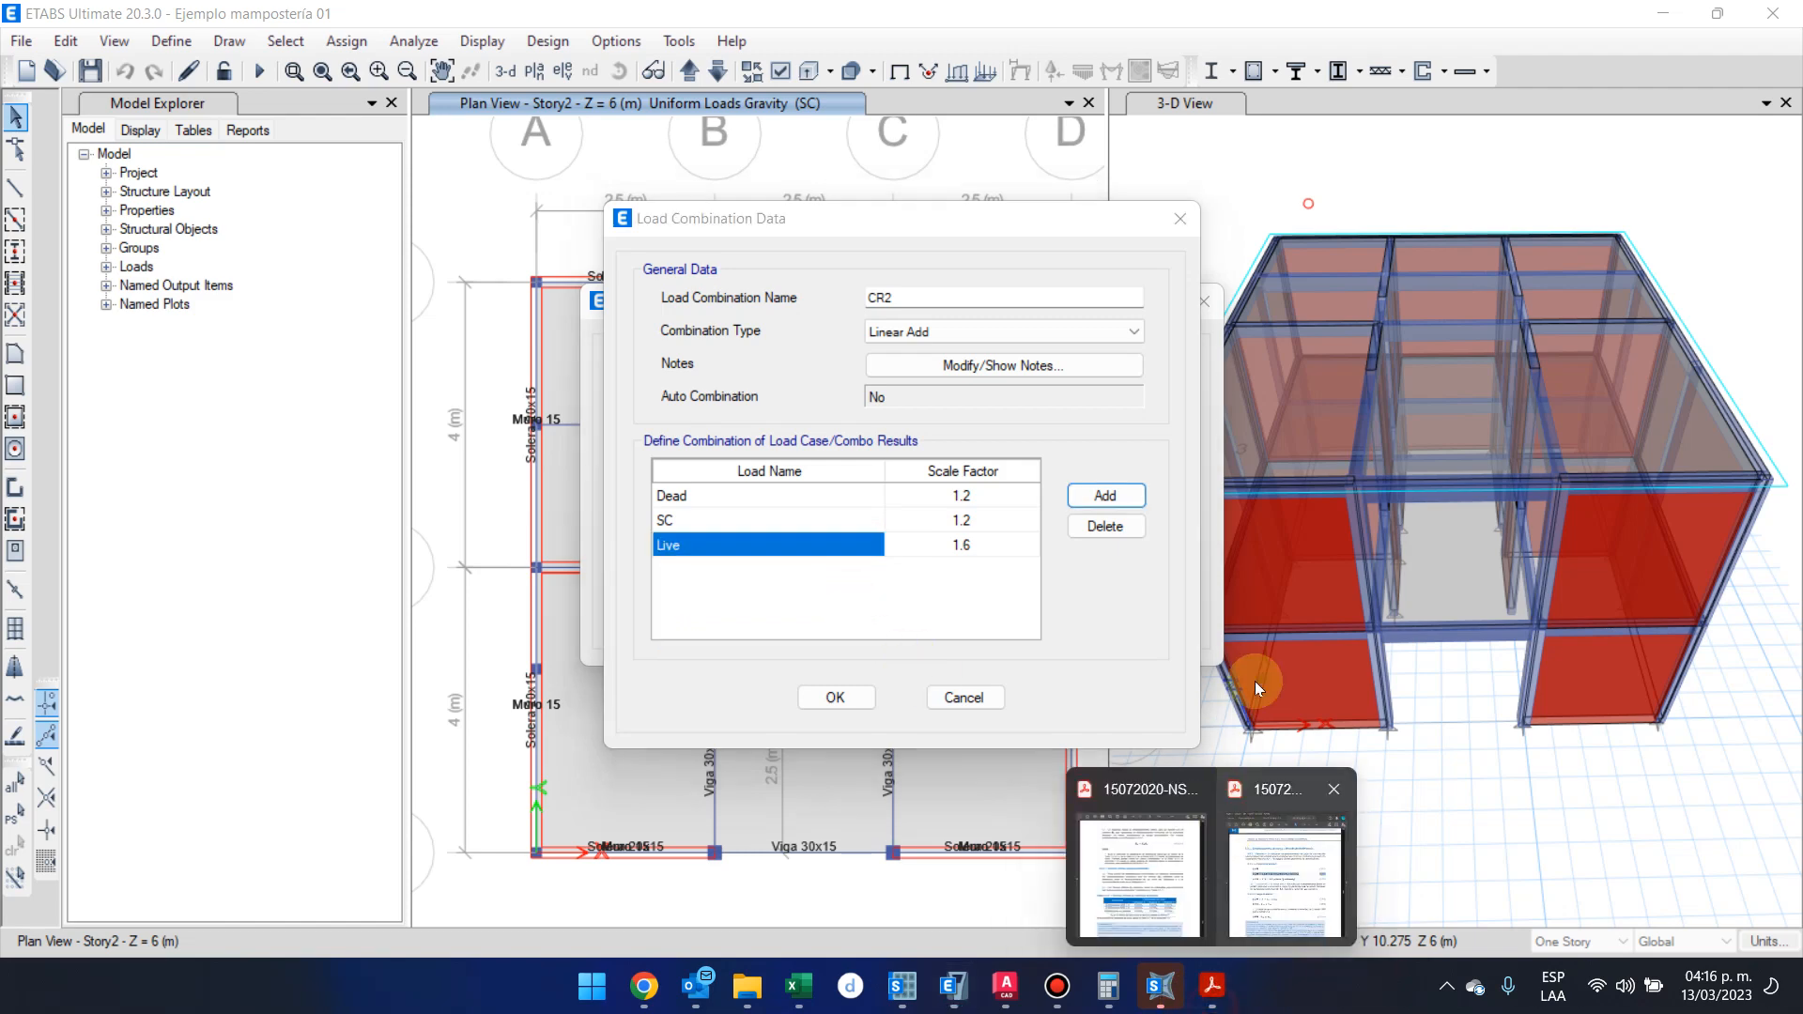
left_click(1268, 831)
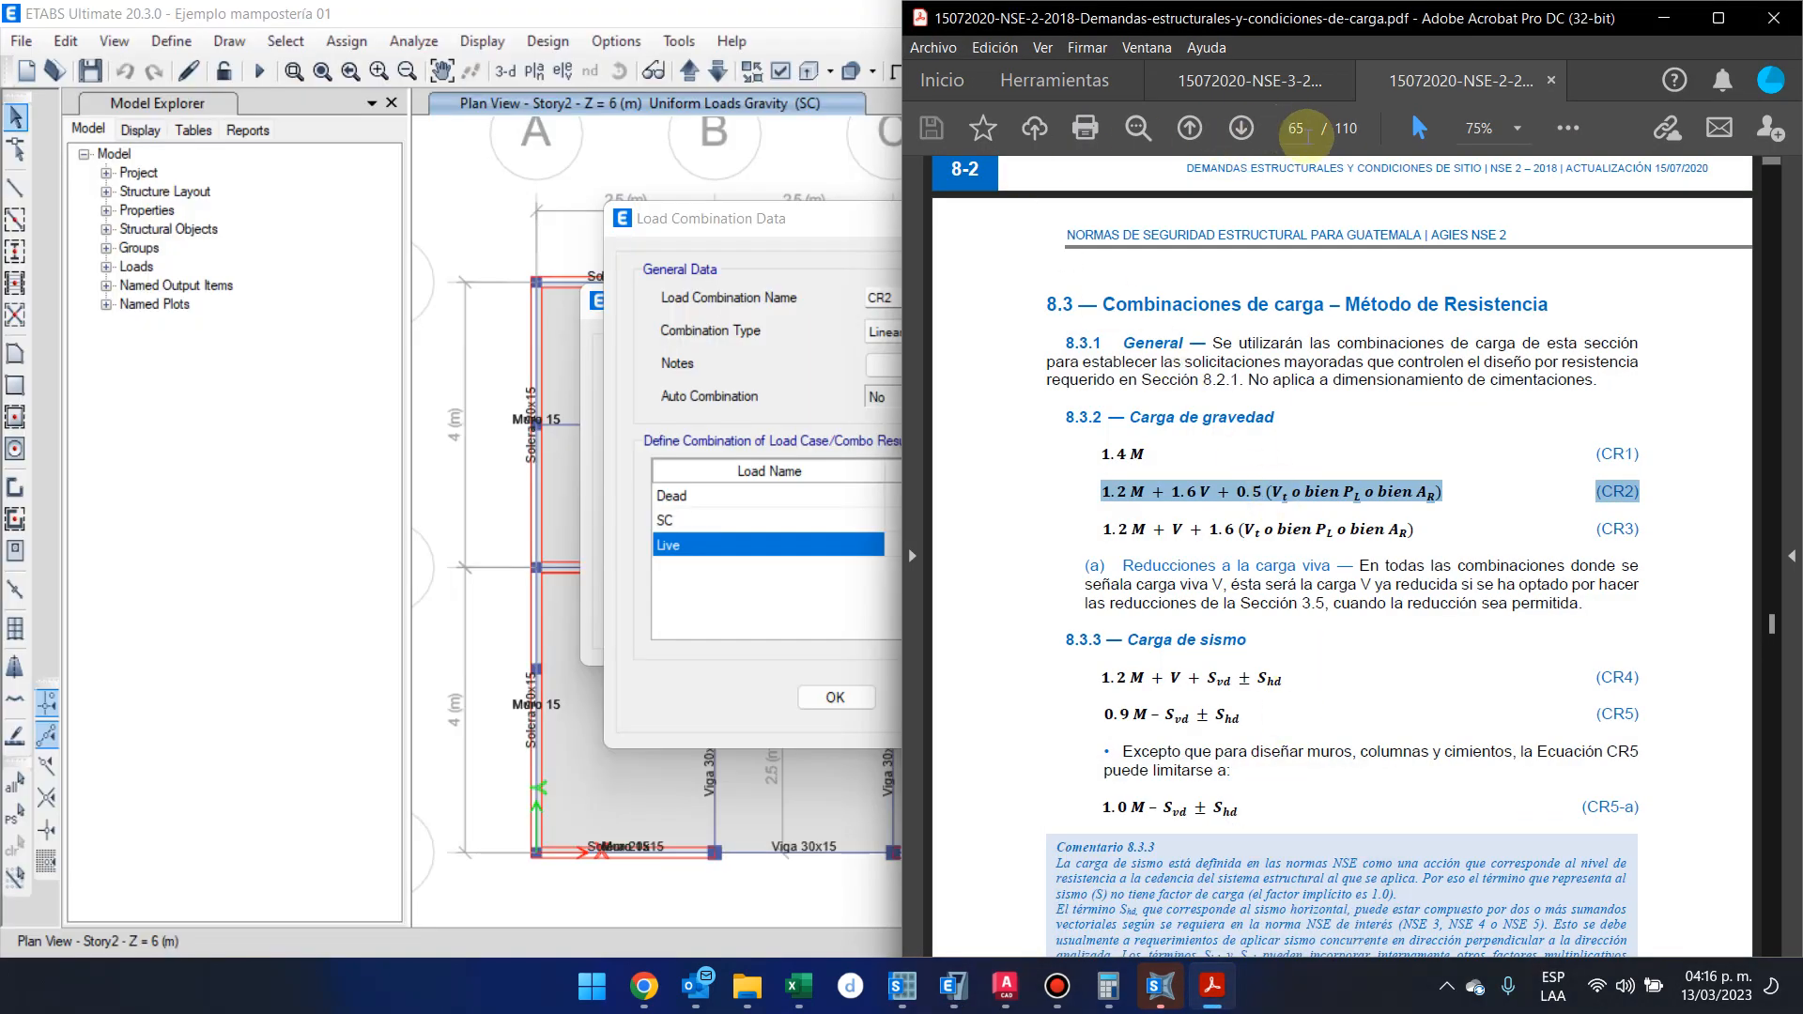
left_click_drag(1016, 19, 1173, 22)
scroll(1263, 531, "down", 1, "ctrl")
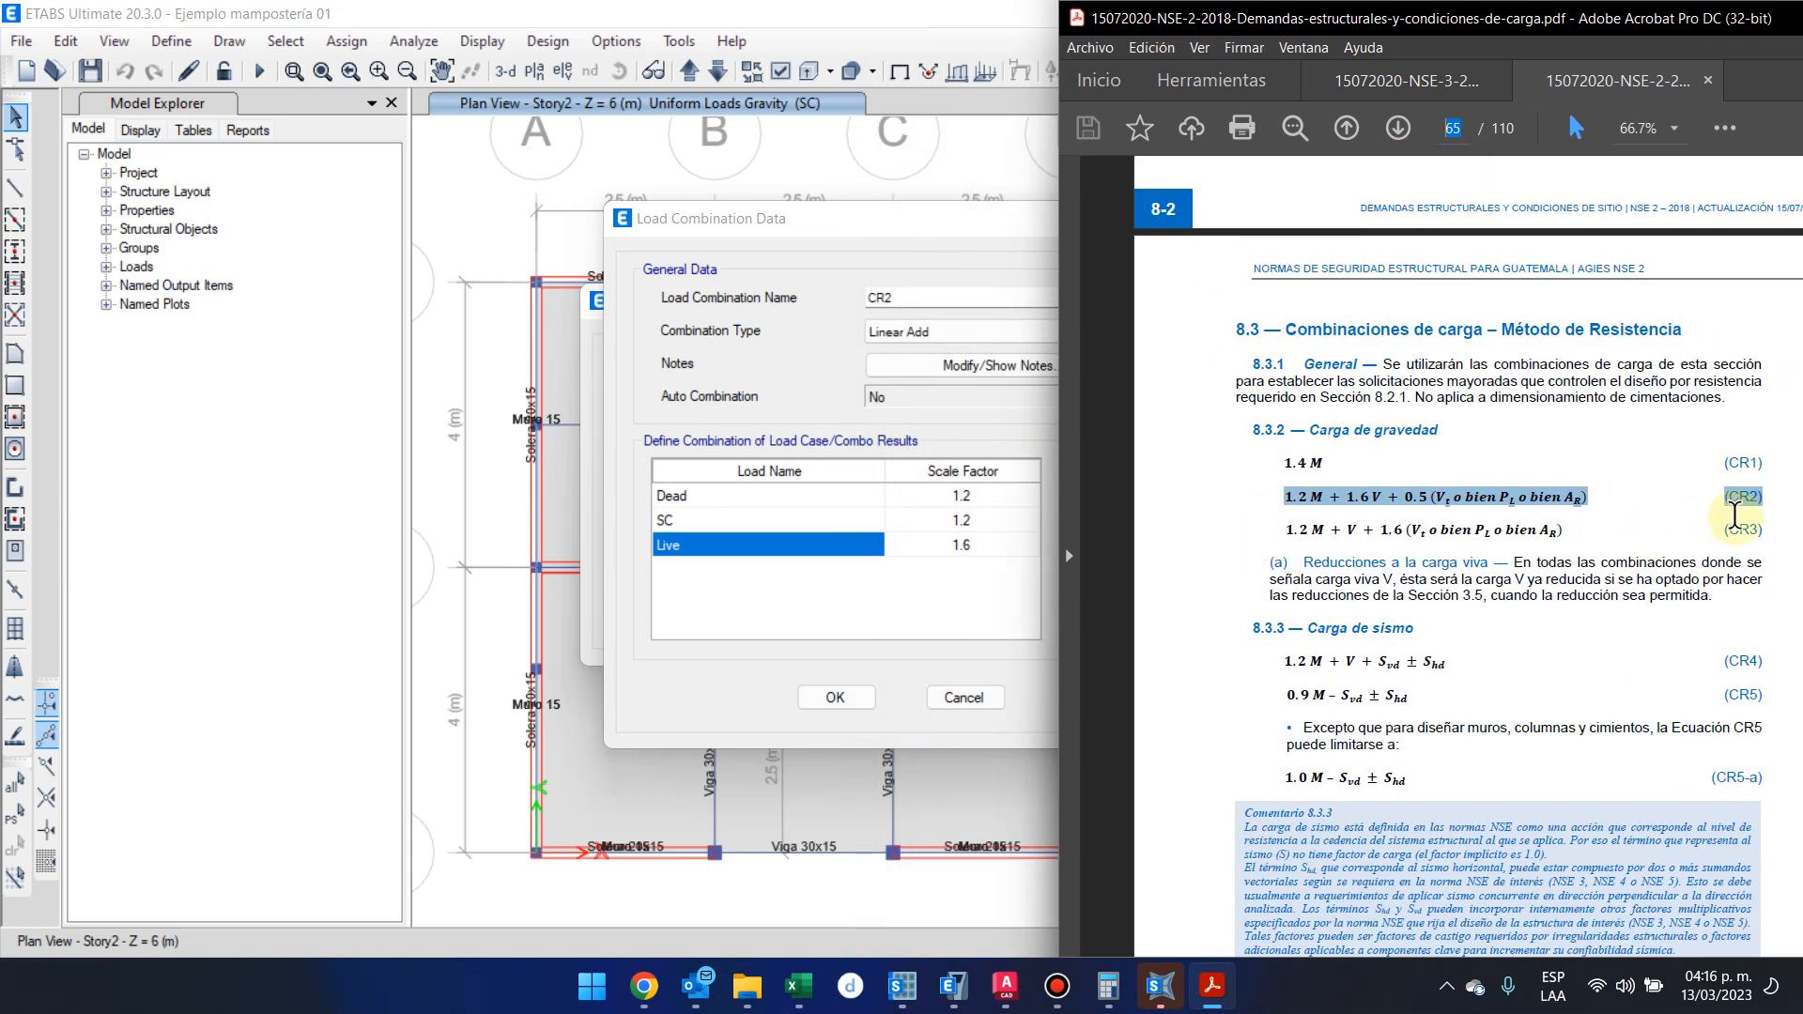
left_click_drag(1346, 498, 1399, 499)
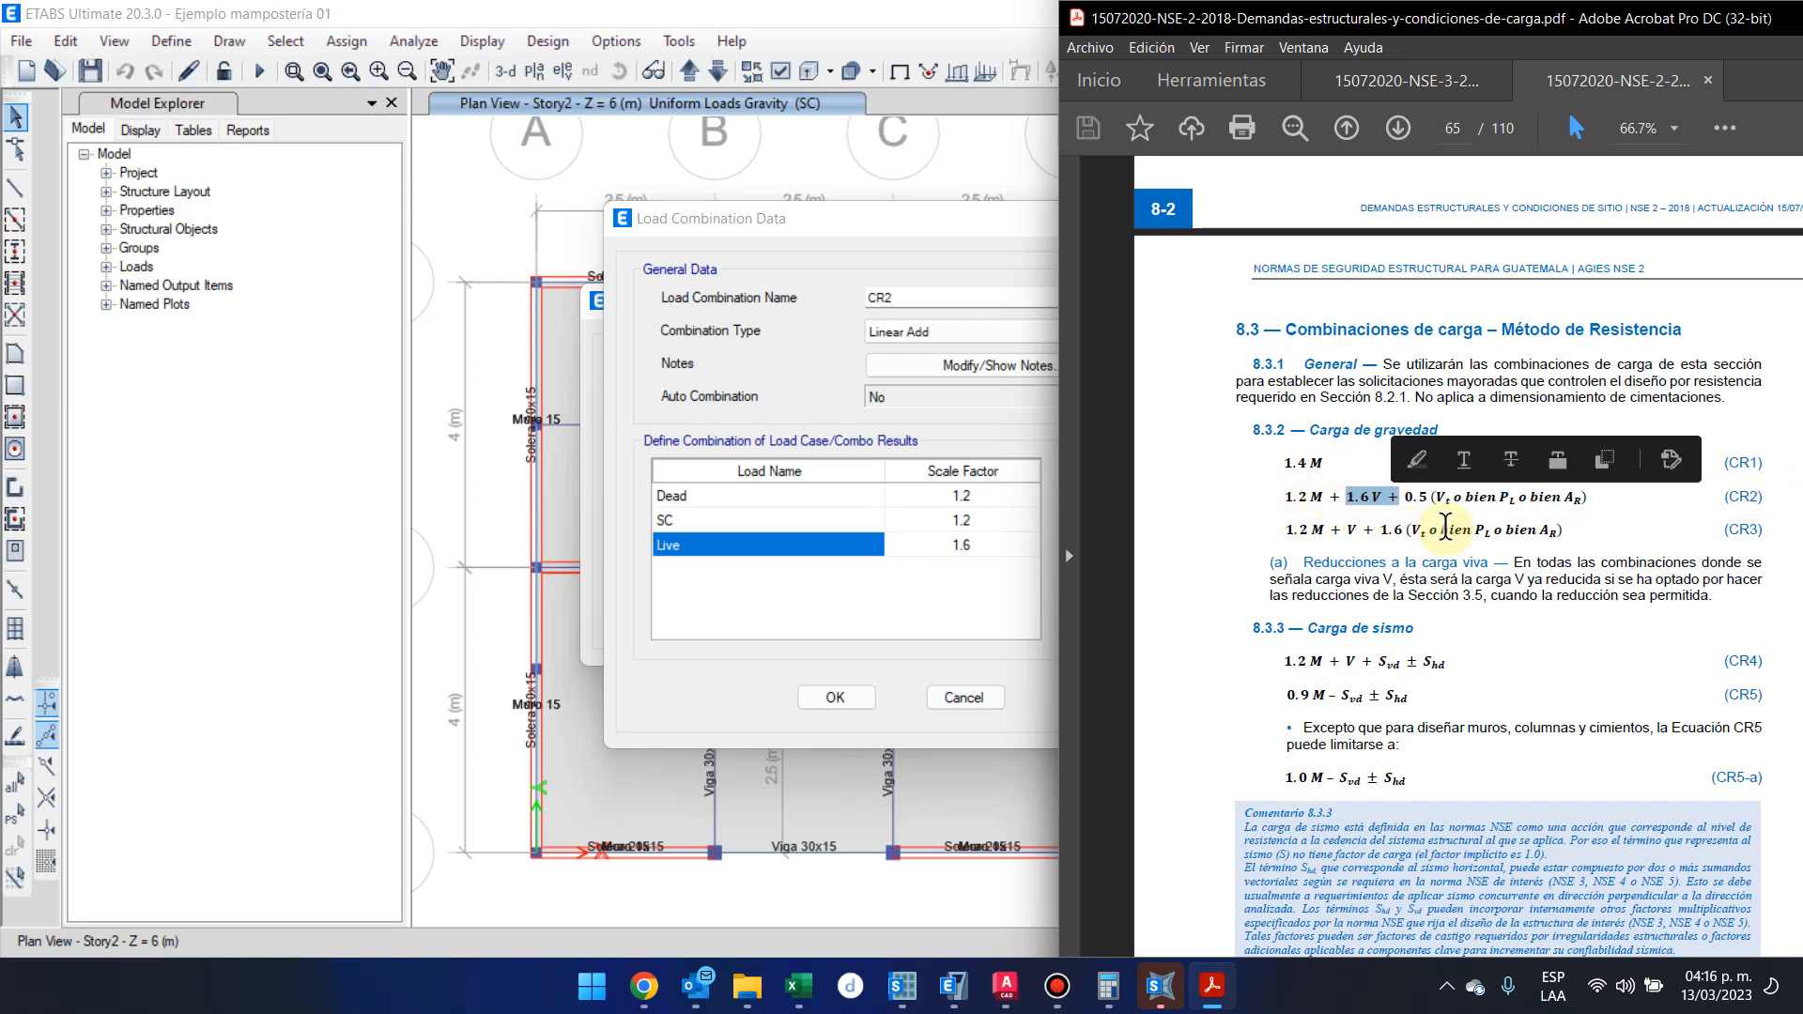
left_click(1429, 499)
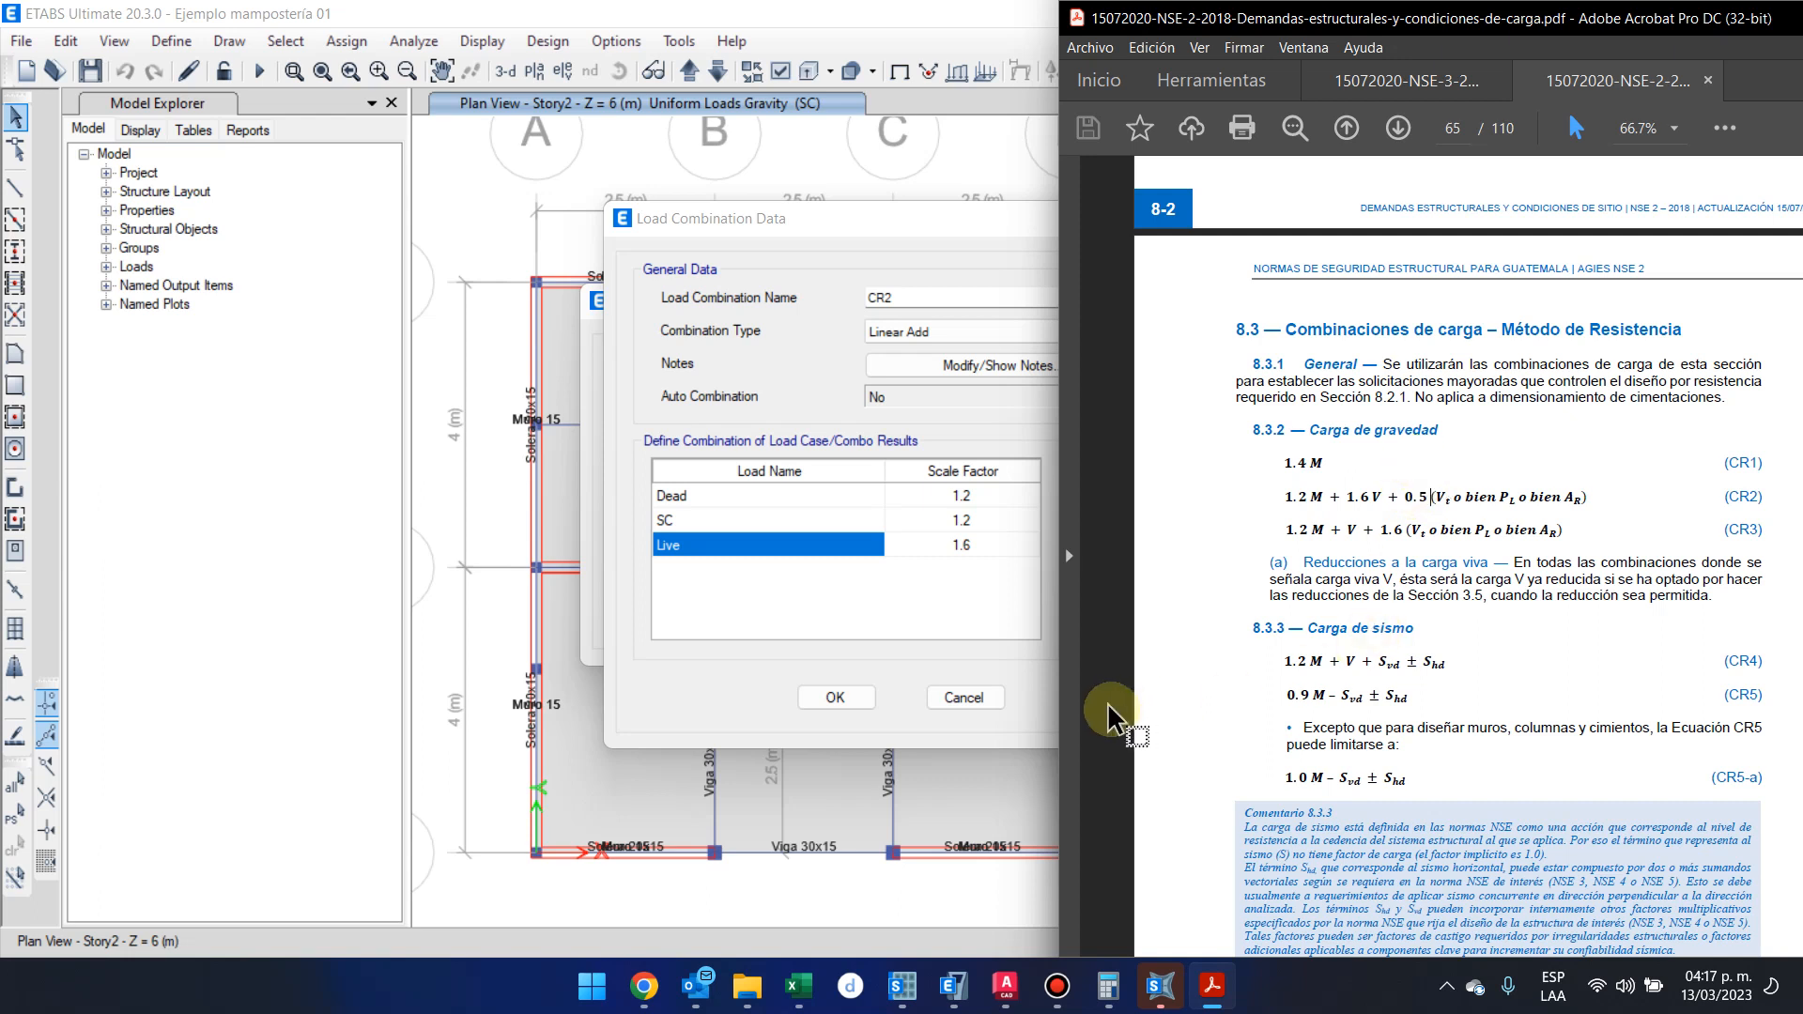
left_click(830, 696)
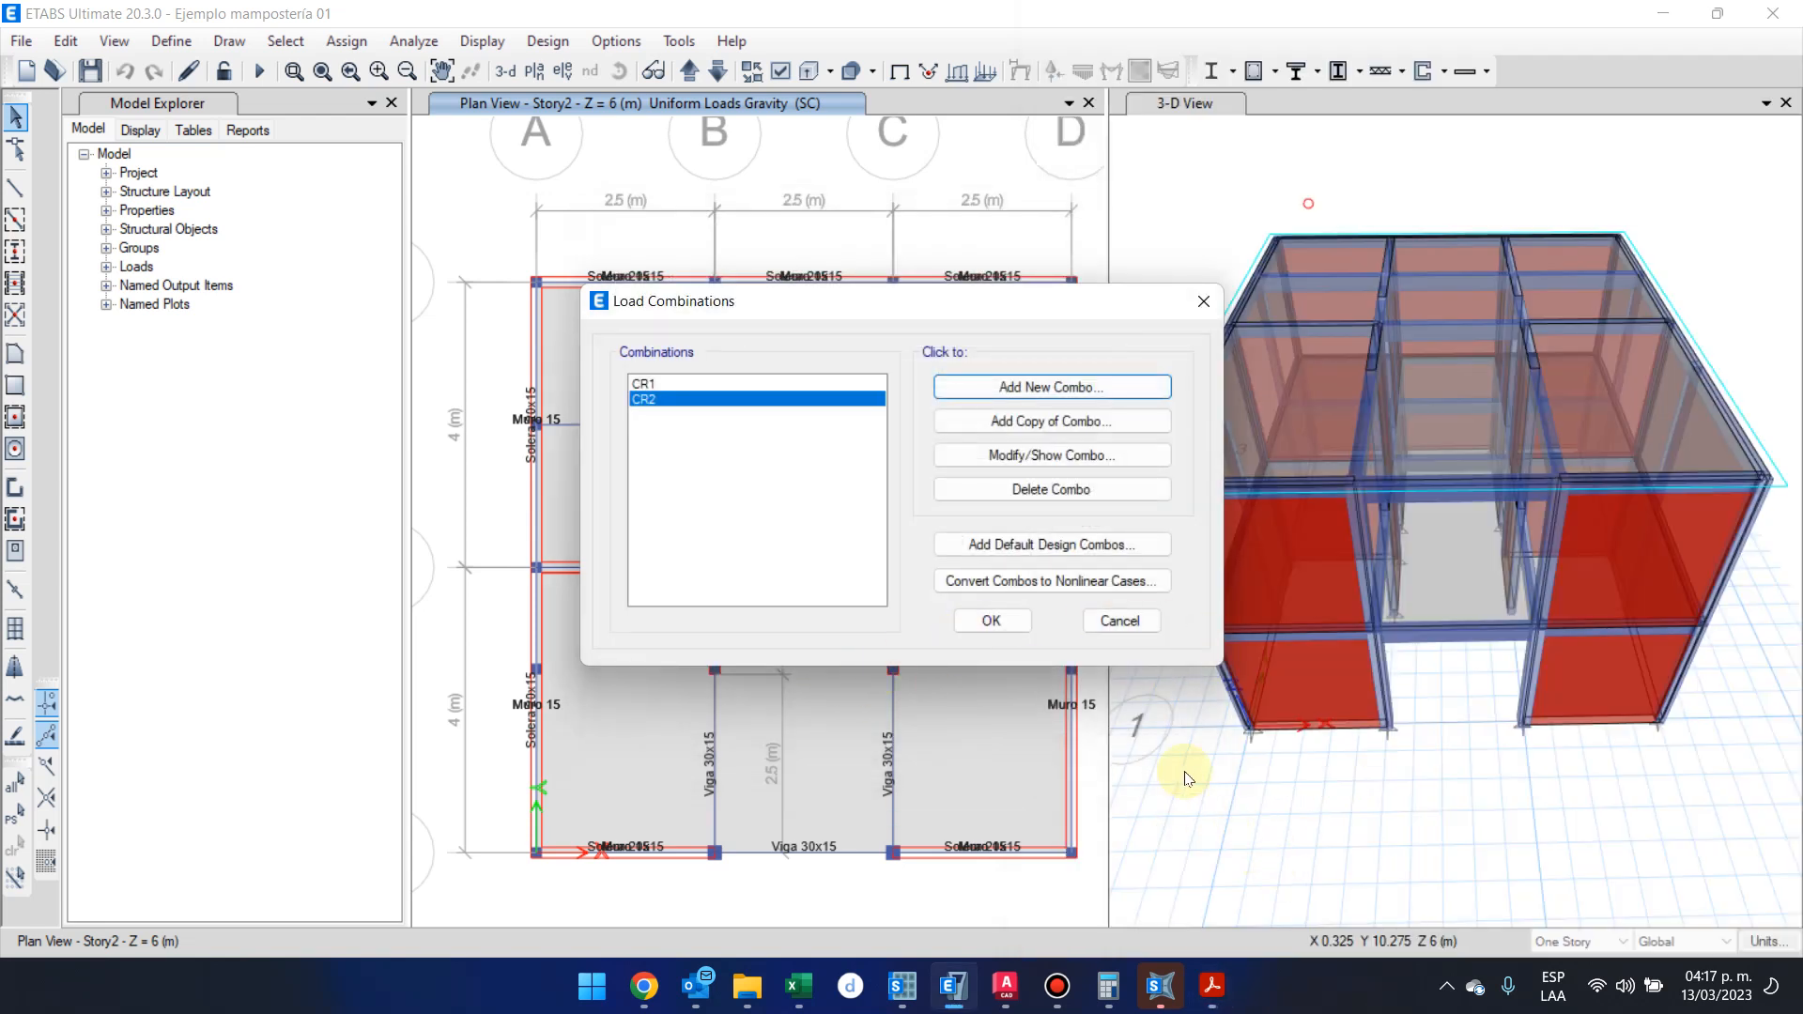
Review the load cases and scale factors defined in combinations CR1 and CR2
left_click(833, 383)
left_click(962, 455)
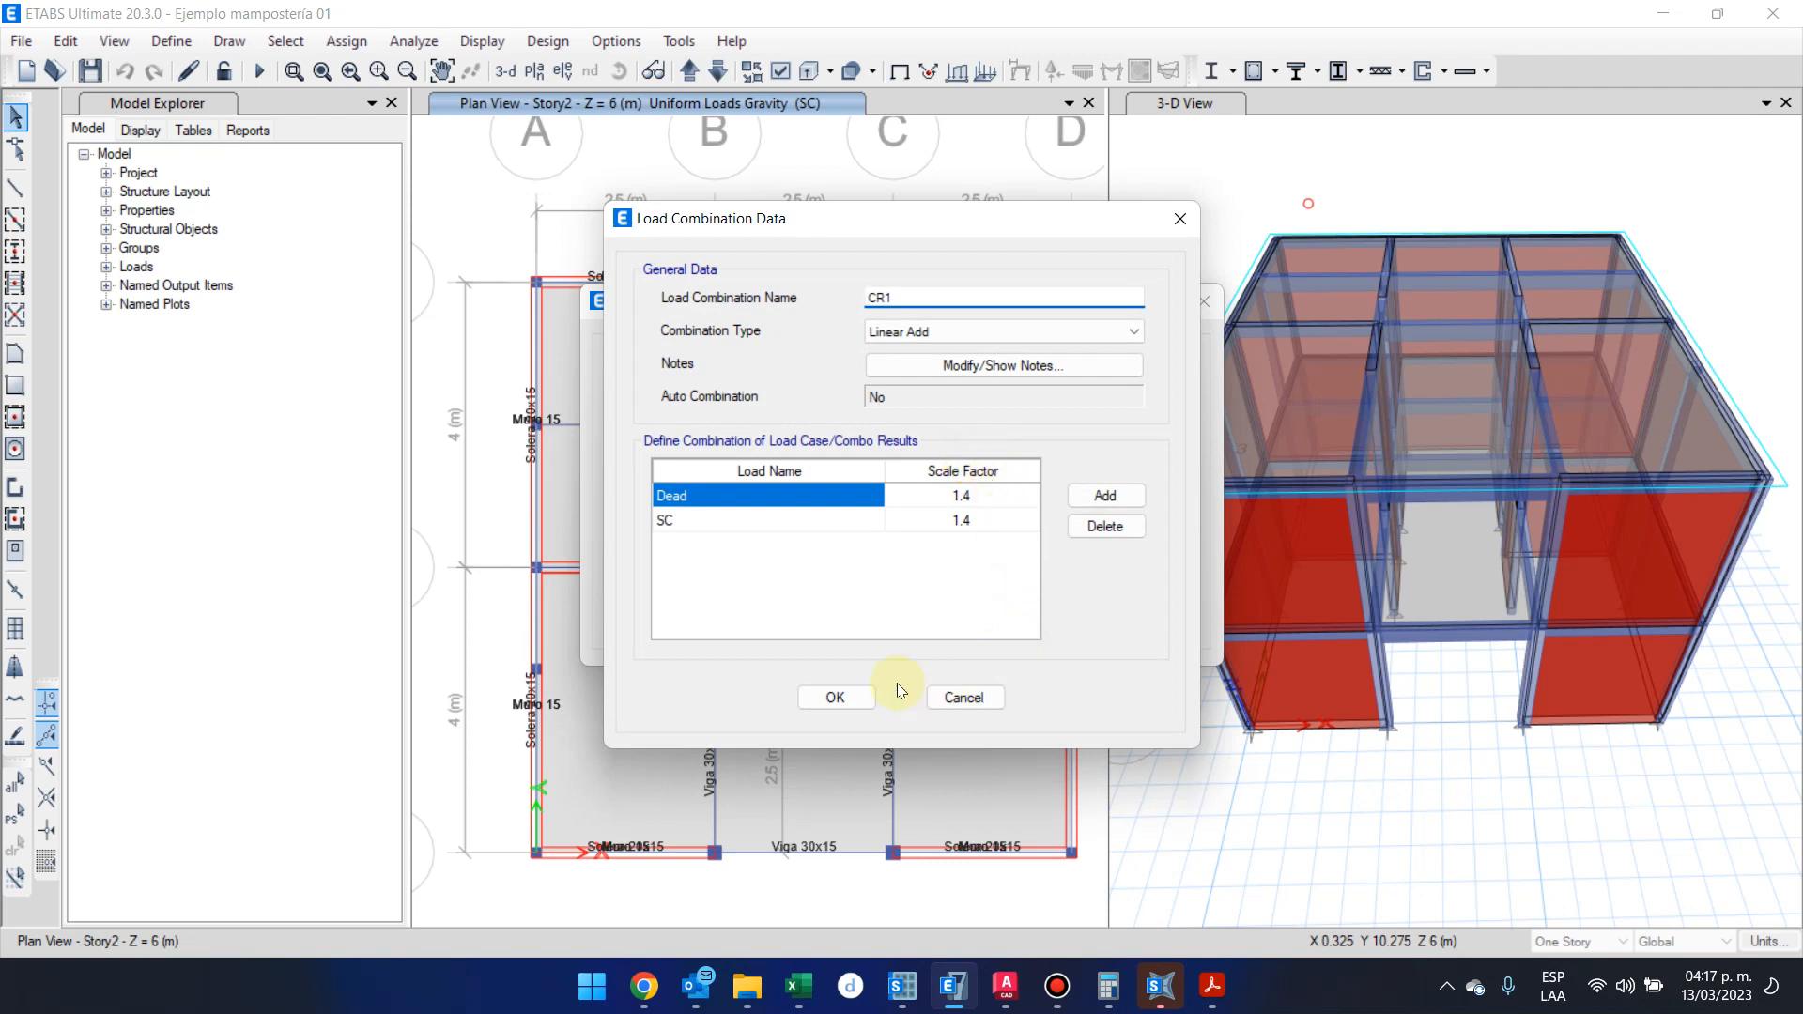
left_click(845, 701)
left_click(738, 399)
left_click(979, 462)
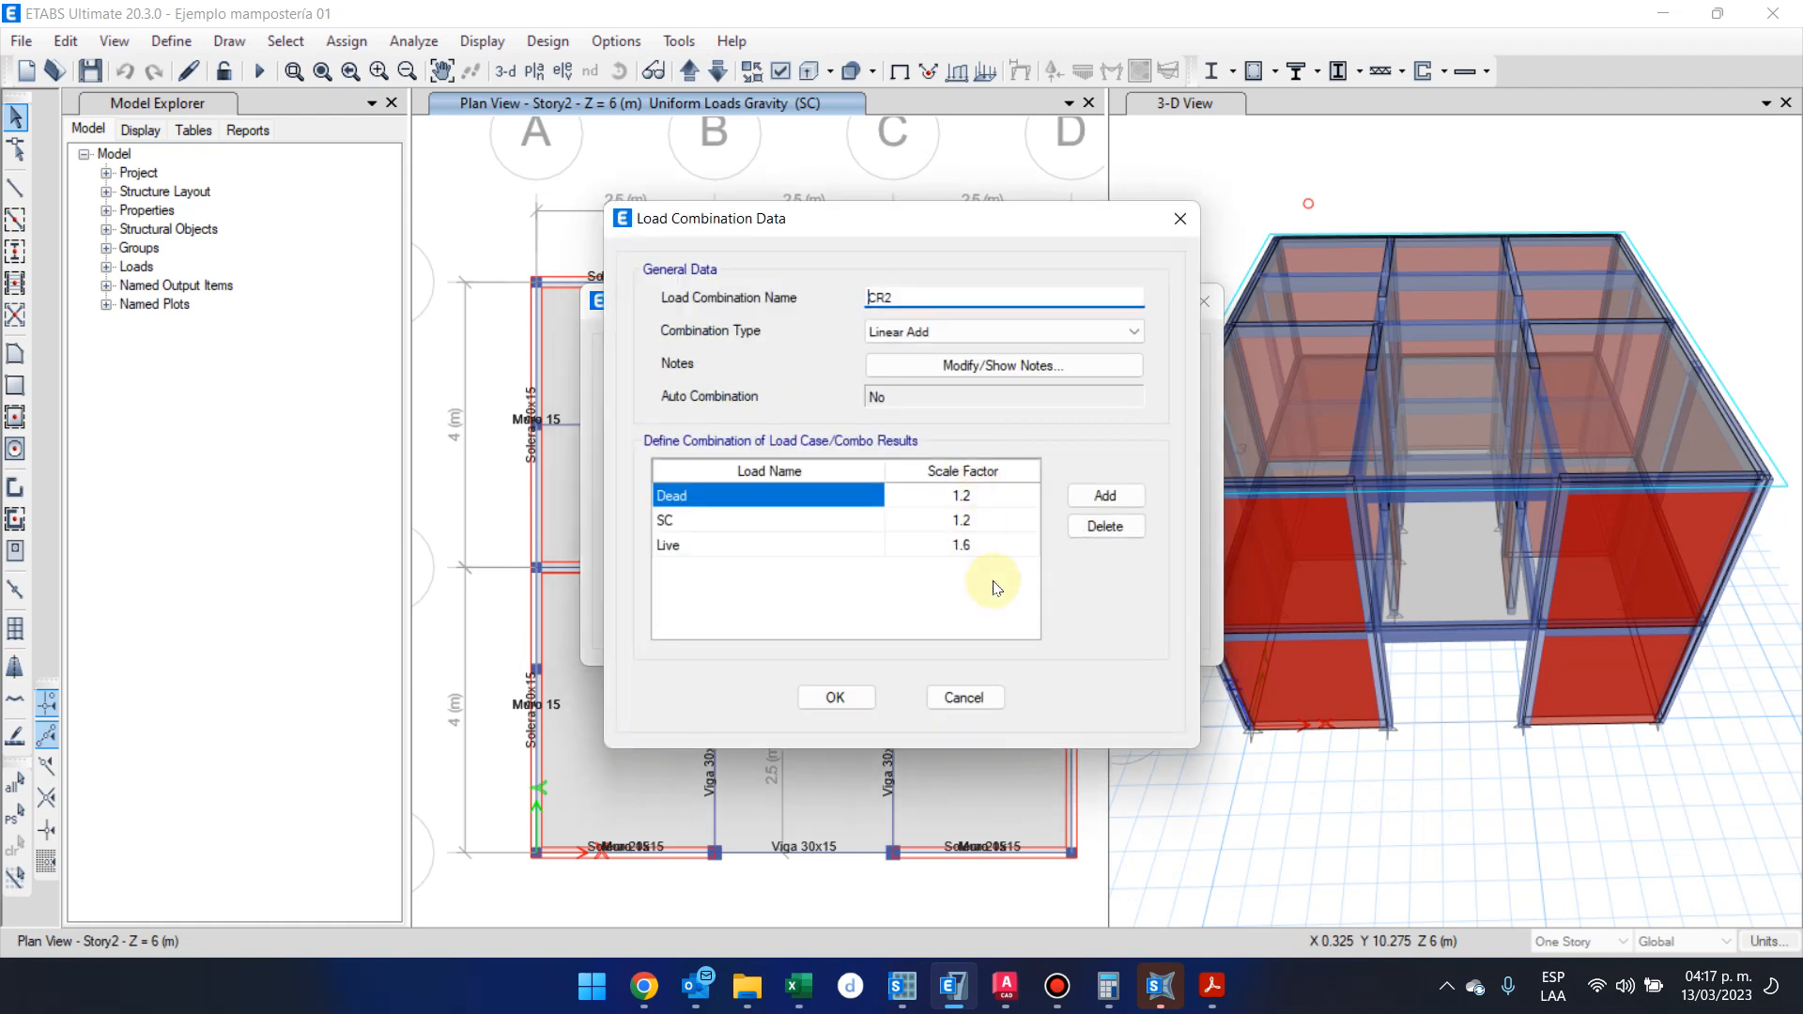
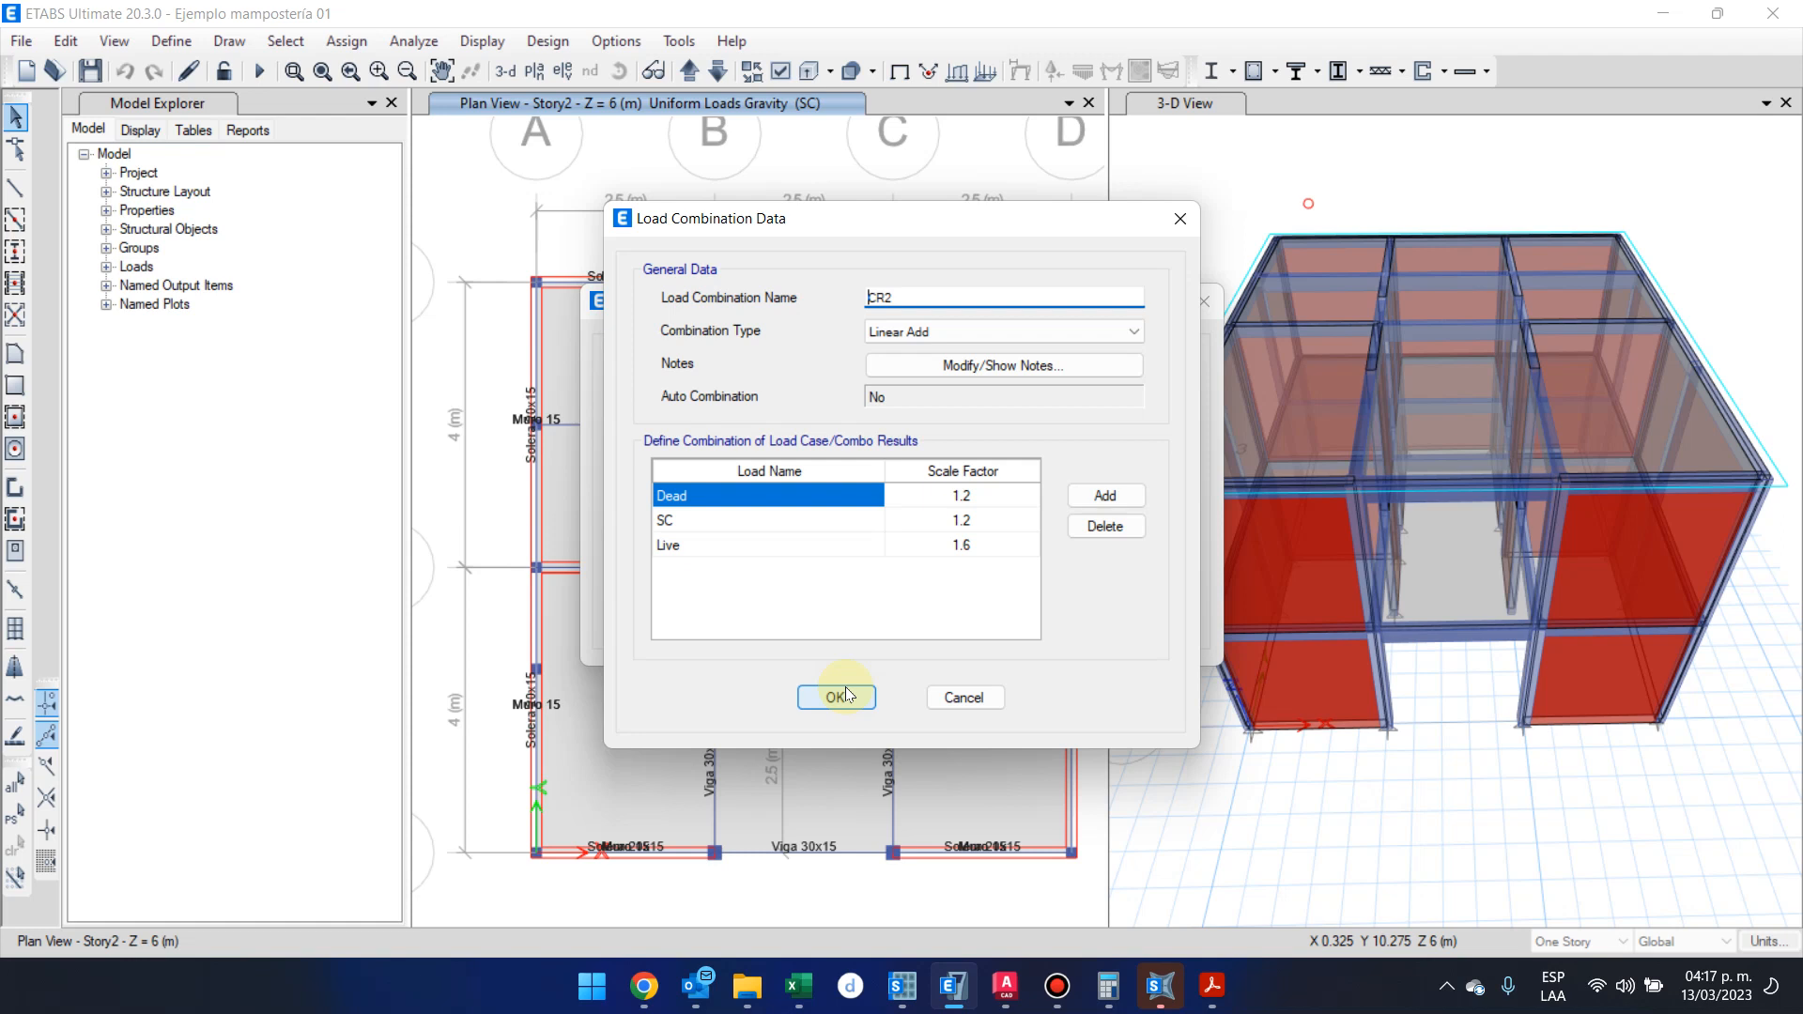
Close combination CR2's data and read through the gravity, seismic and wind combinations of section 8.3 in the NSE 2 PDF
left_click(845, 695)
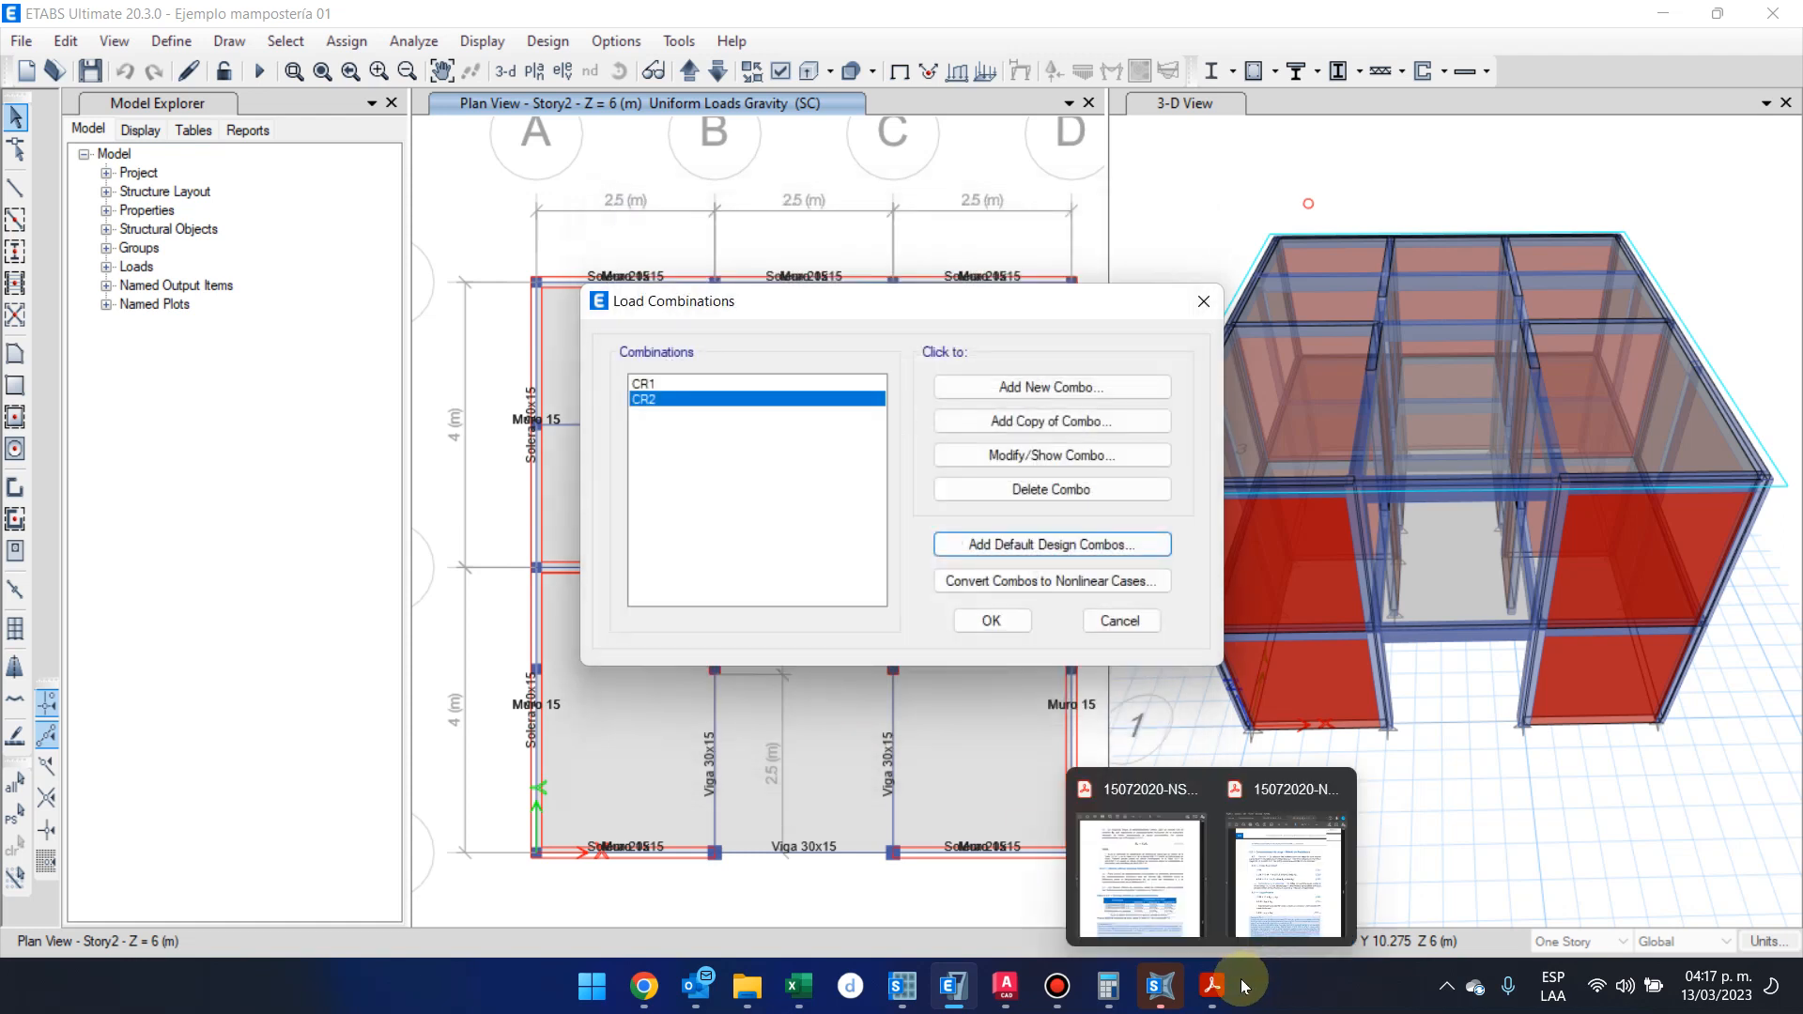
mouse_move(1211, 986)
left_click(1305, 826)
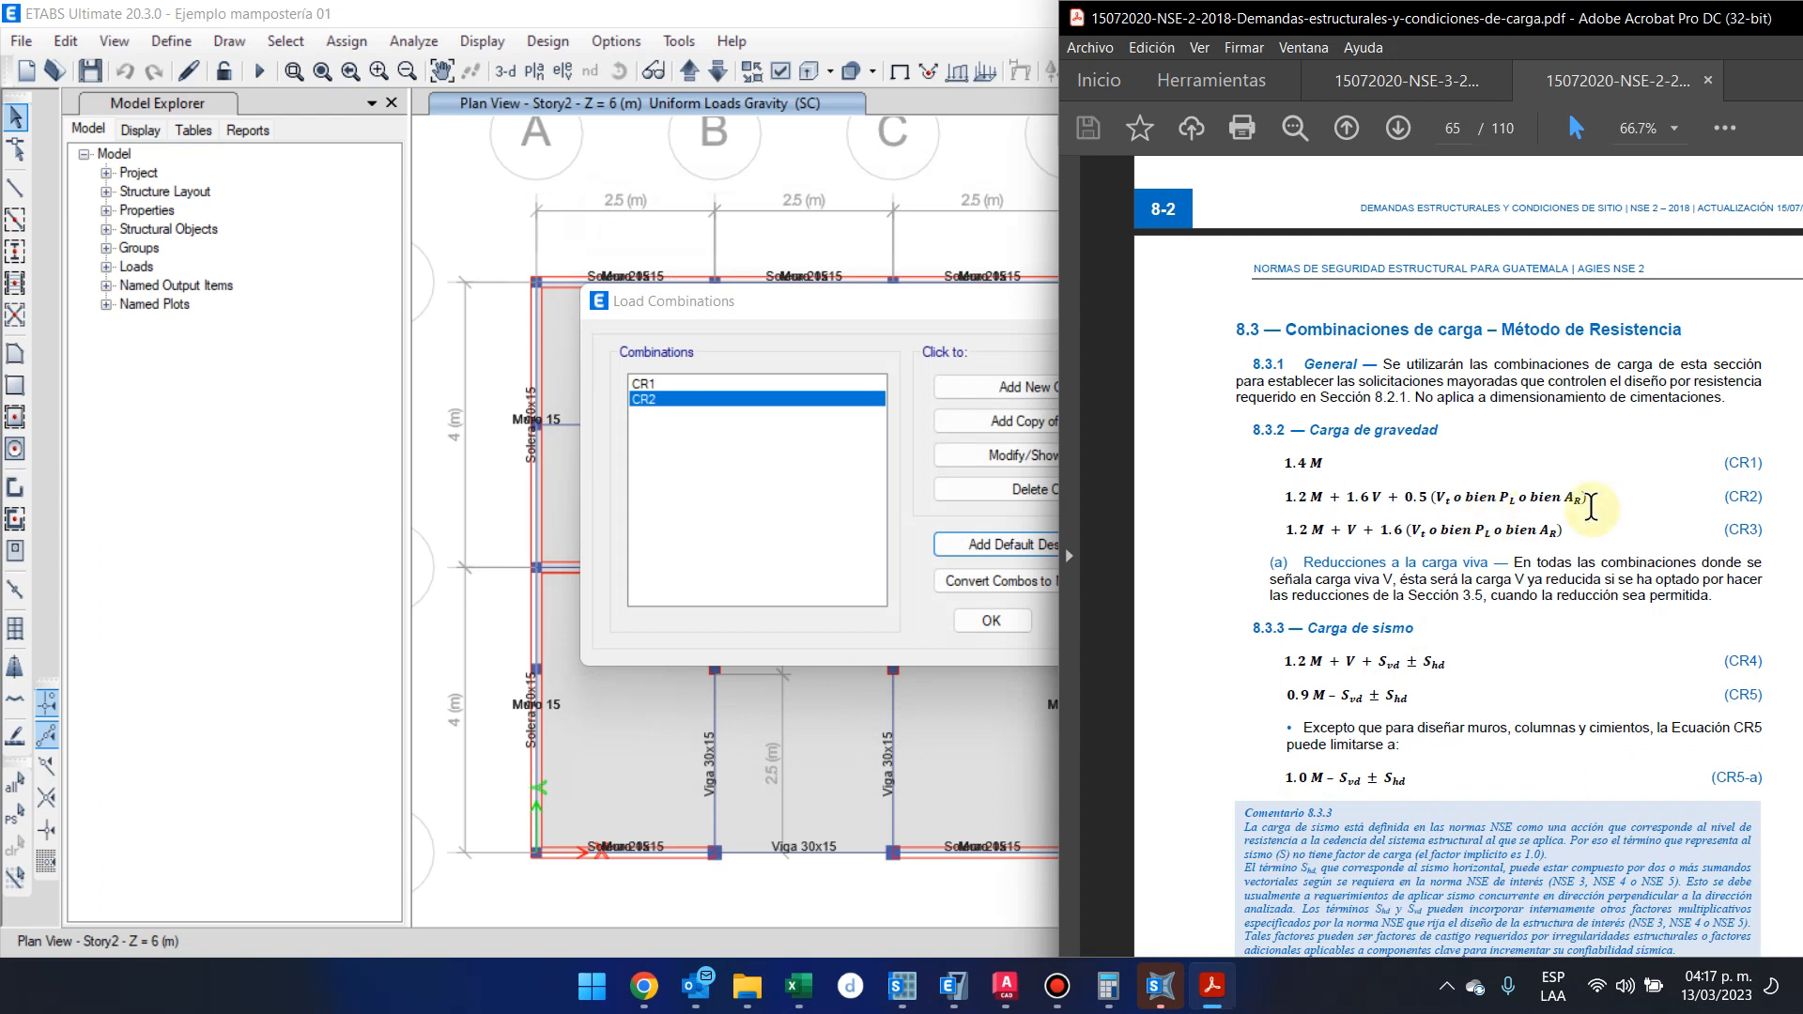
left_click_drag(1765, 542, 1282, 462)
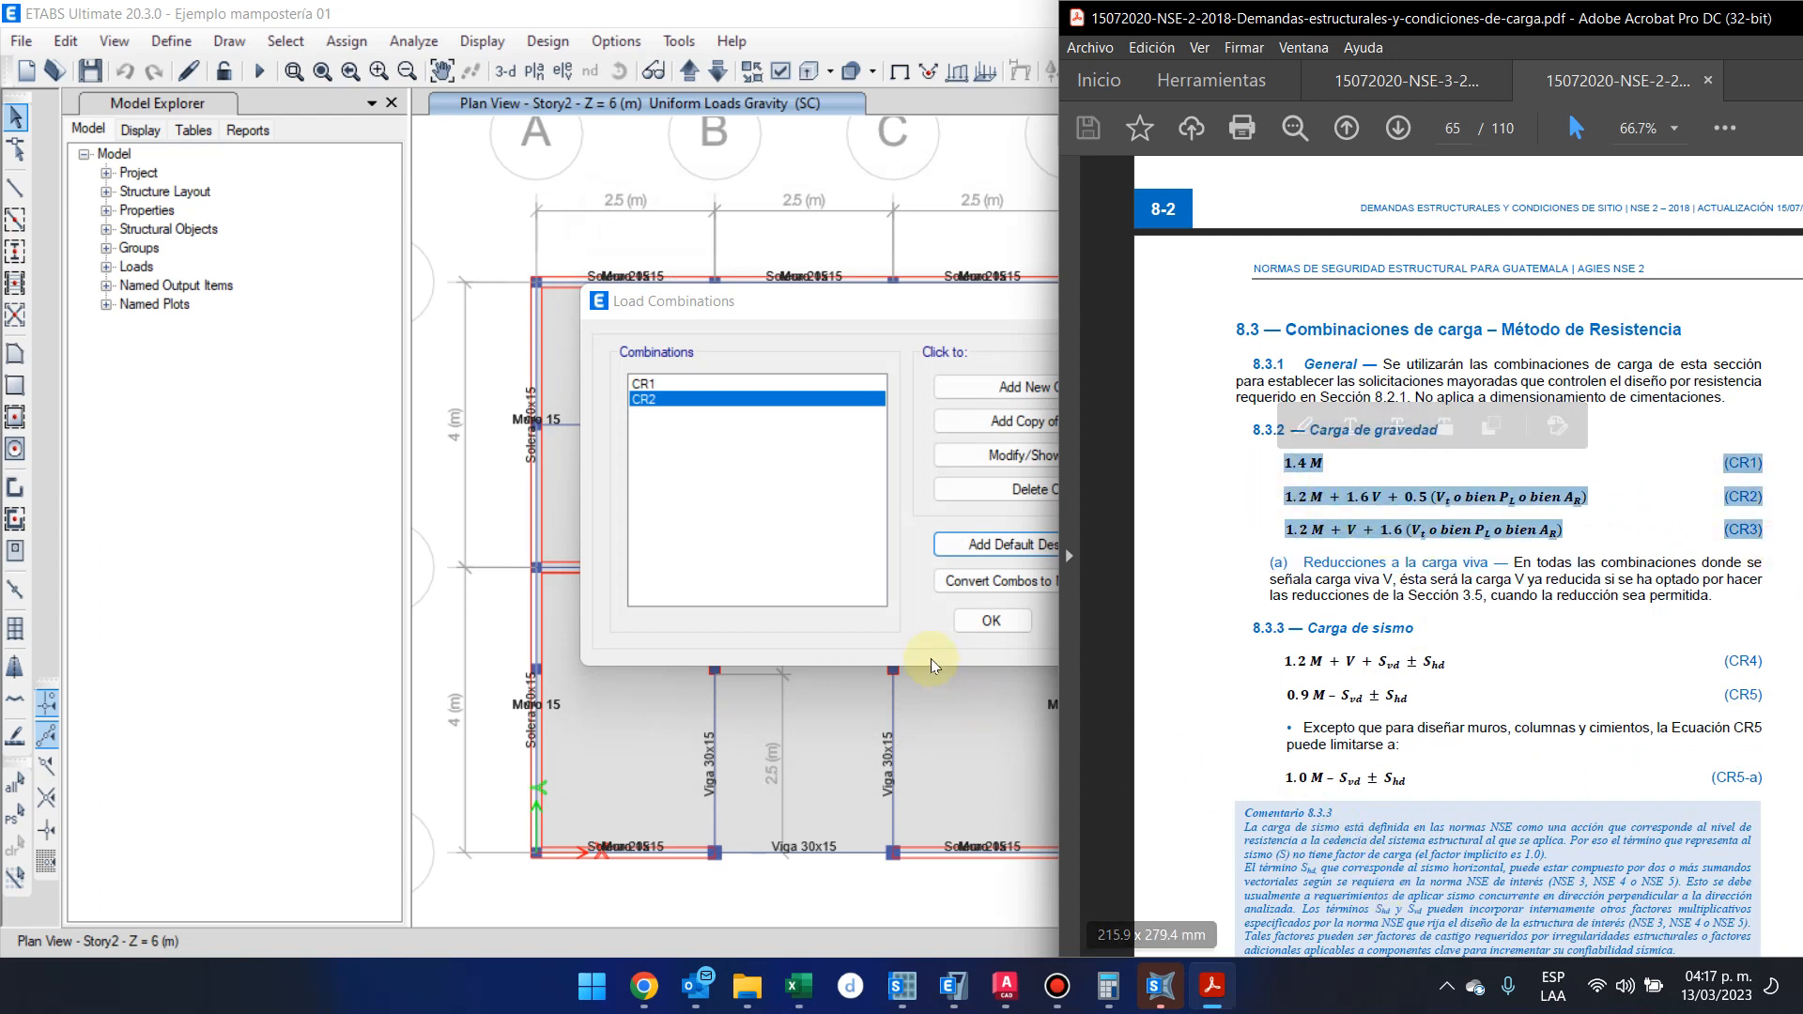
scroll(1313, 559, "down", 1)
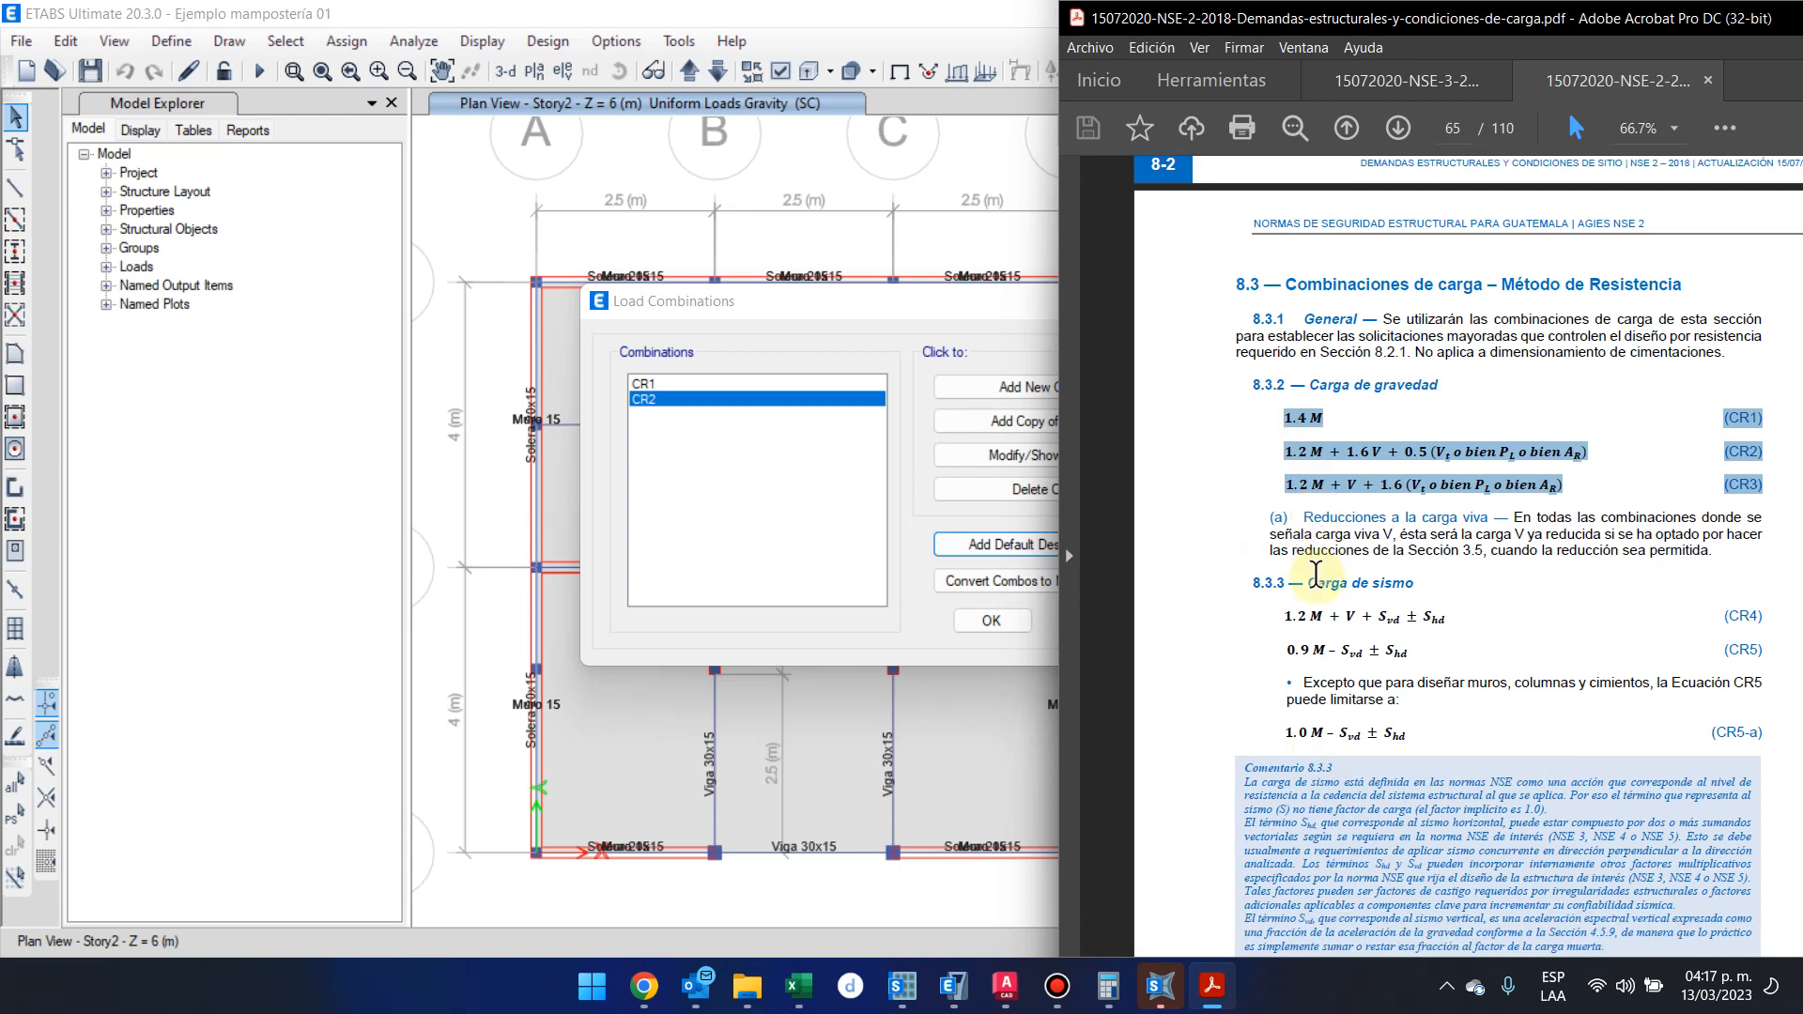
left_click_drag(1278, 617, 1782, 631)
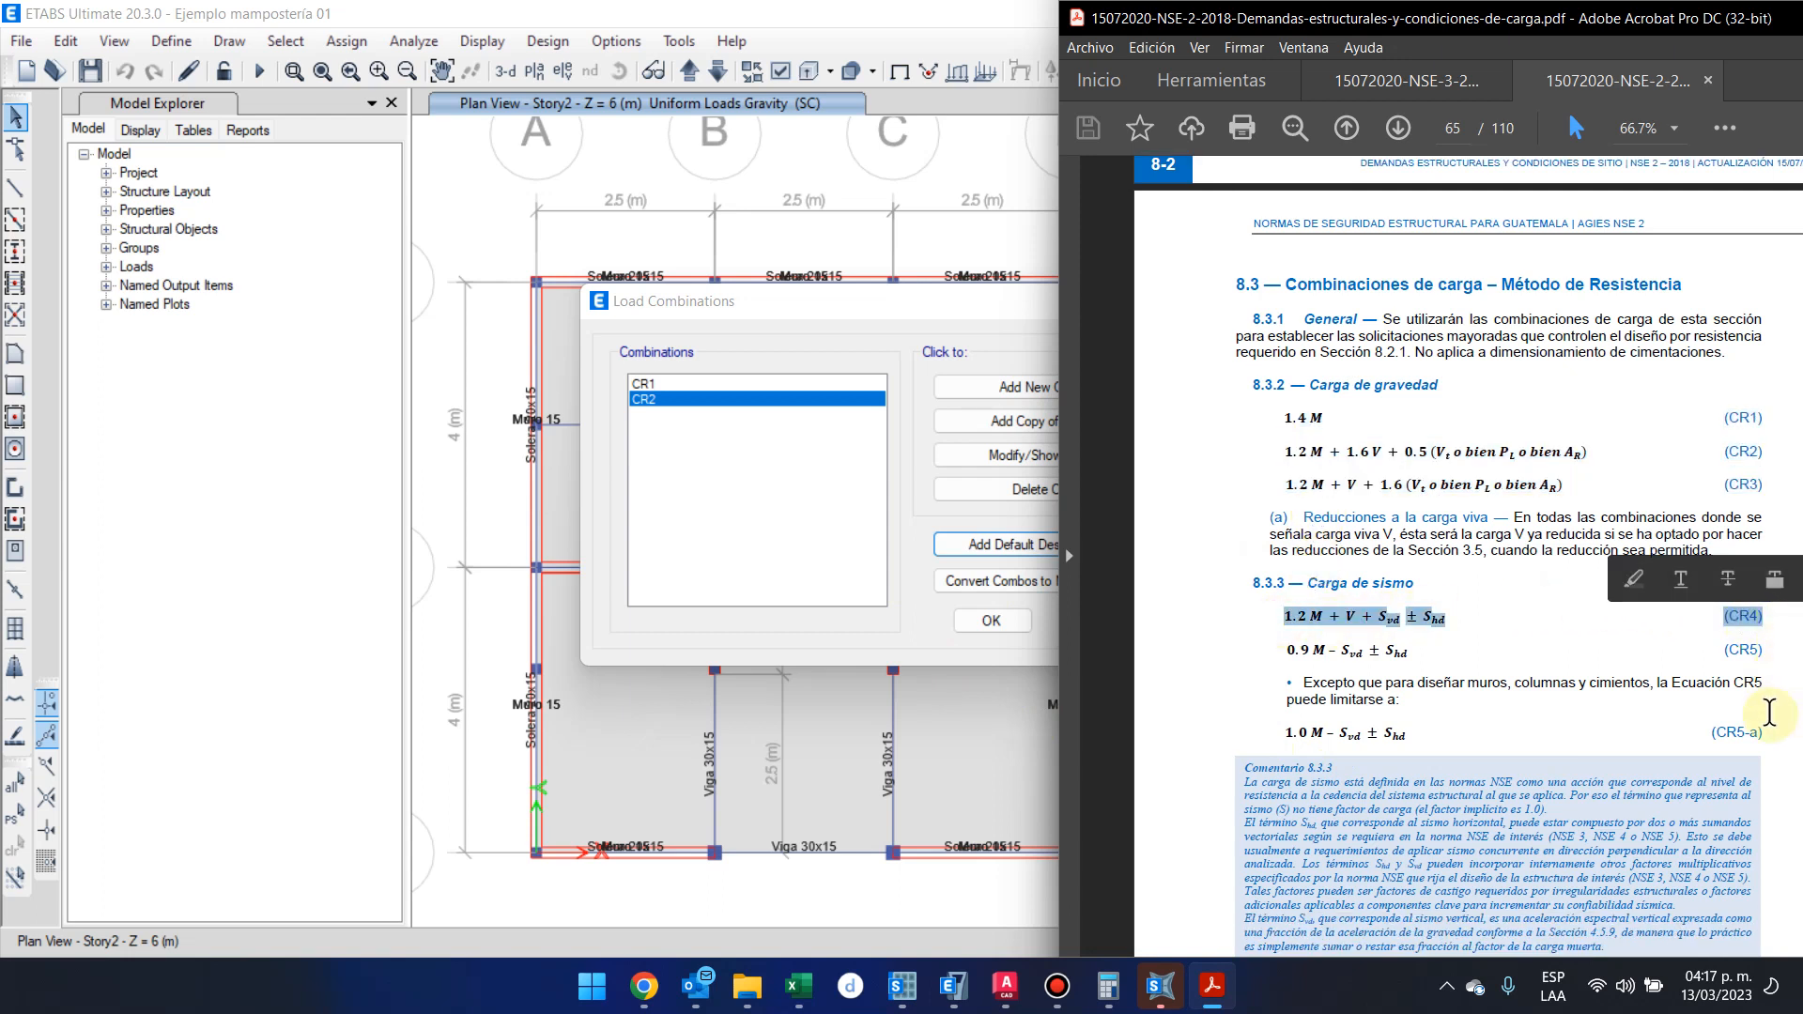
scroll(1765, 713, "down", 1)
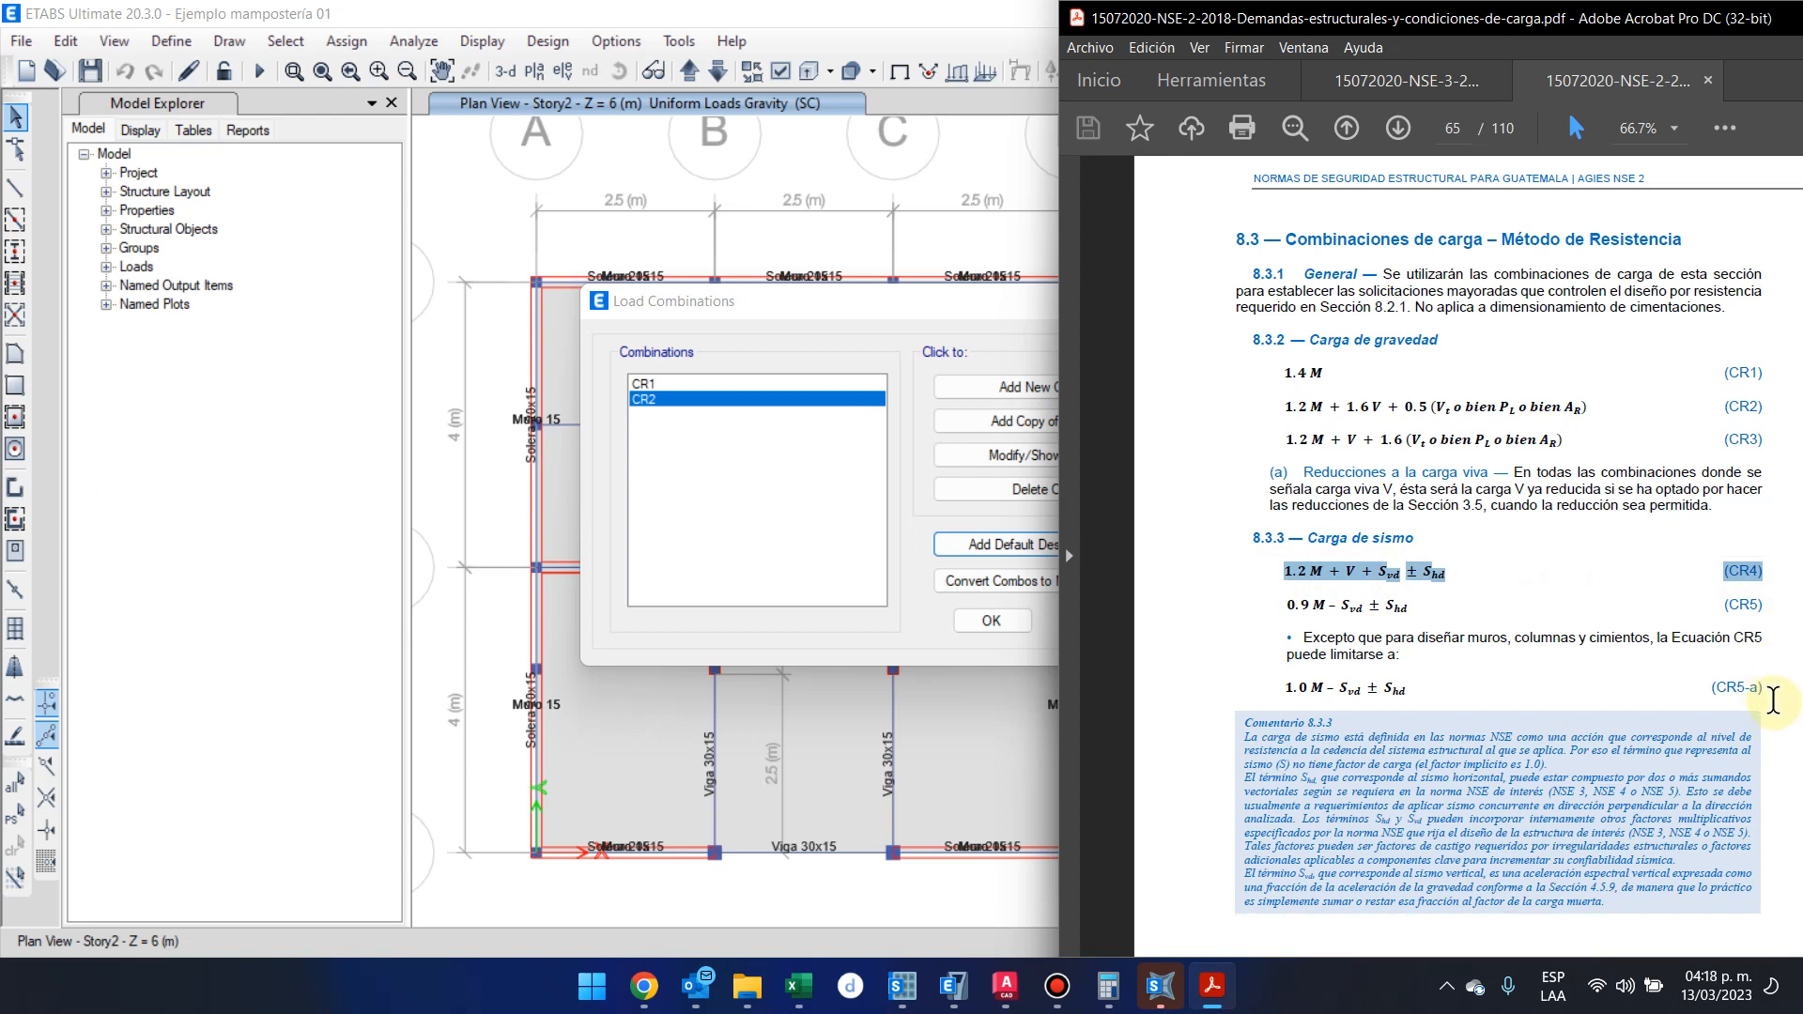
scroll(1772, 700, "down", 10)
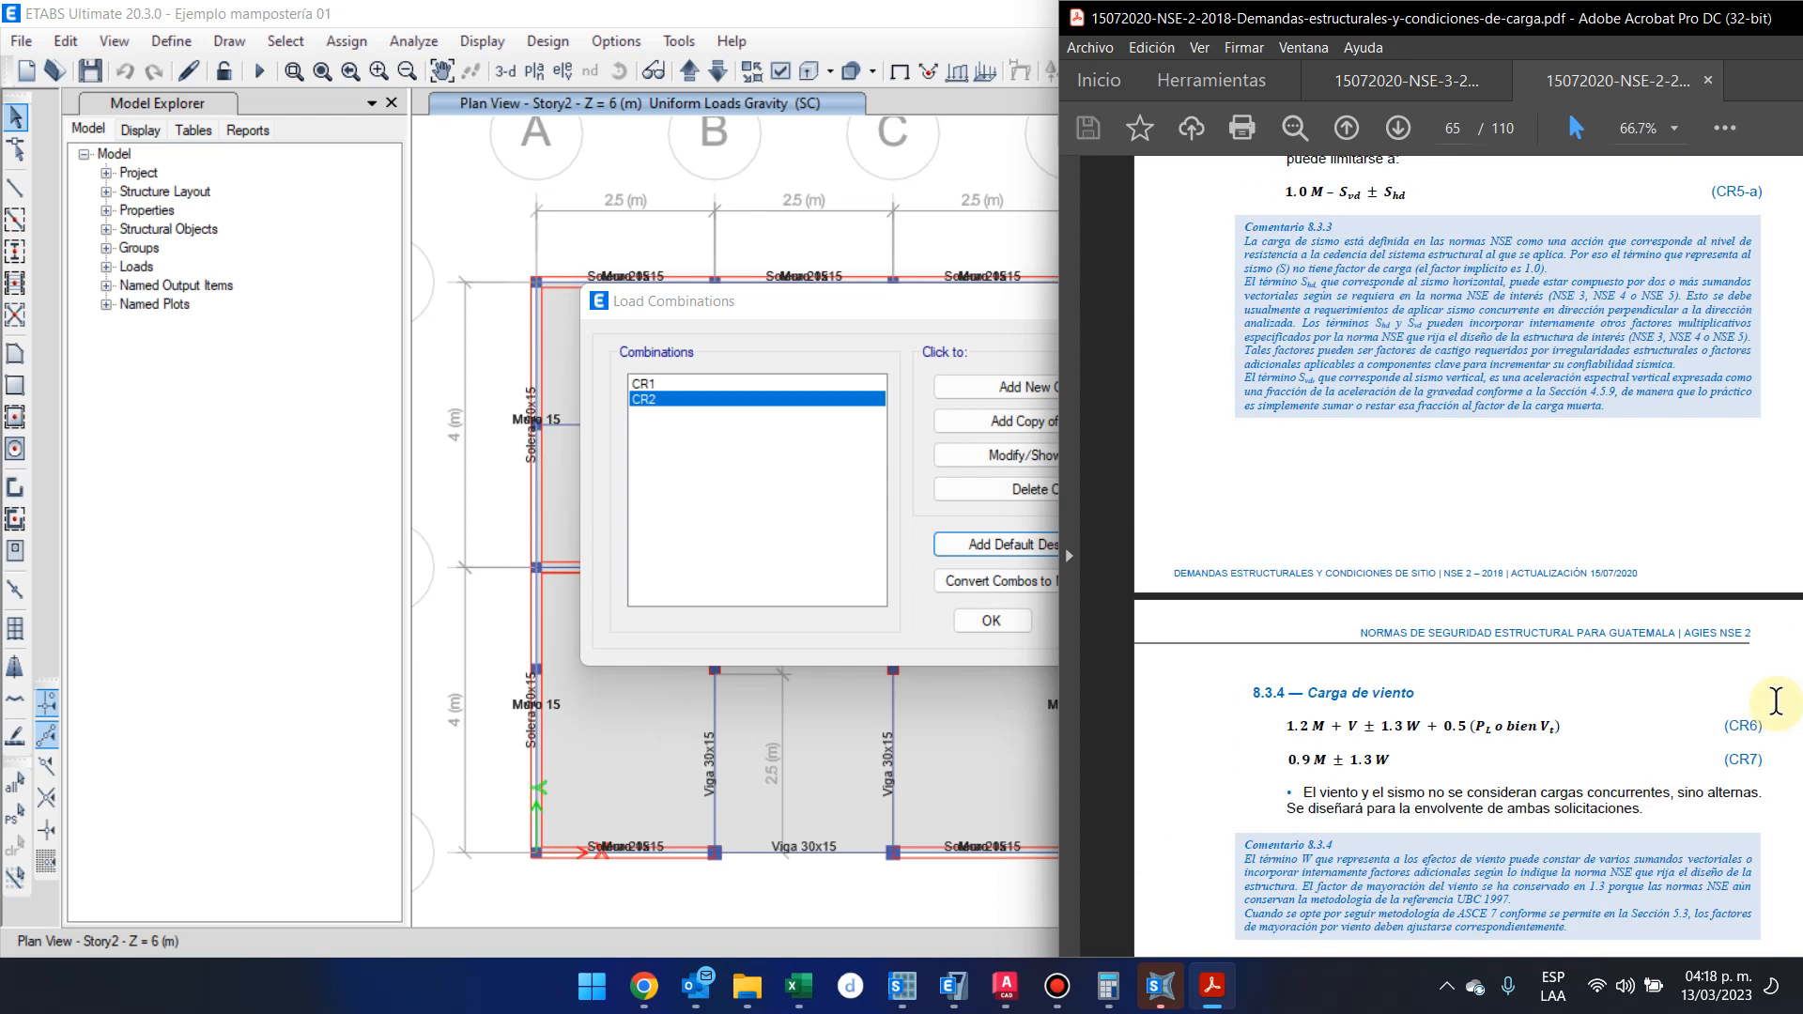
scroll(1772, 700, "up", 7)
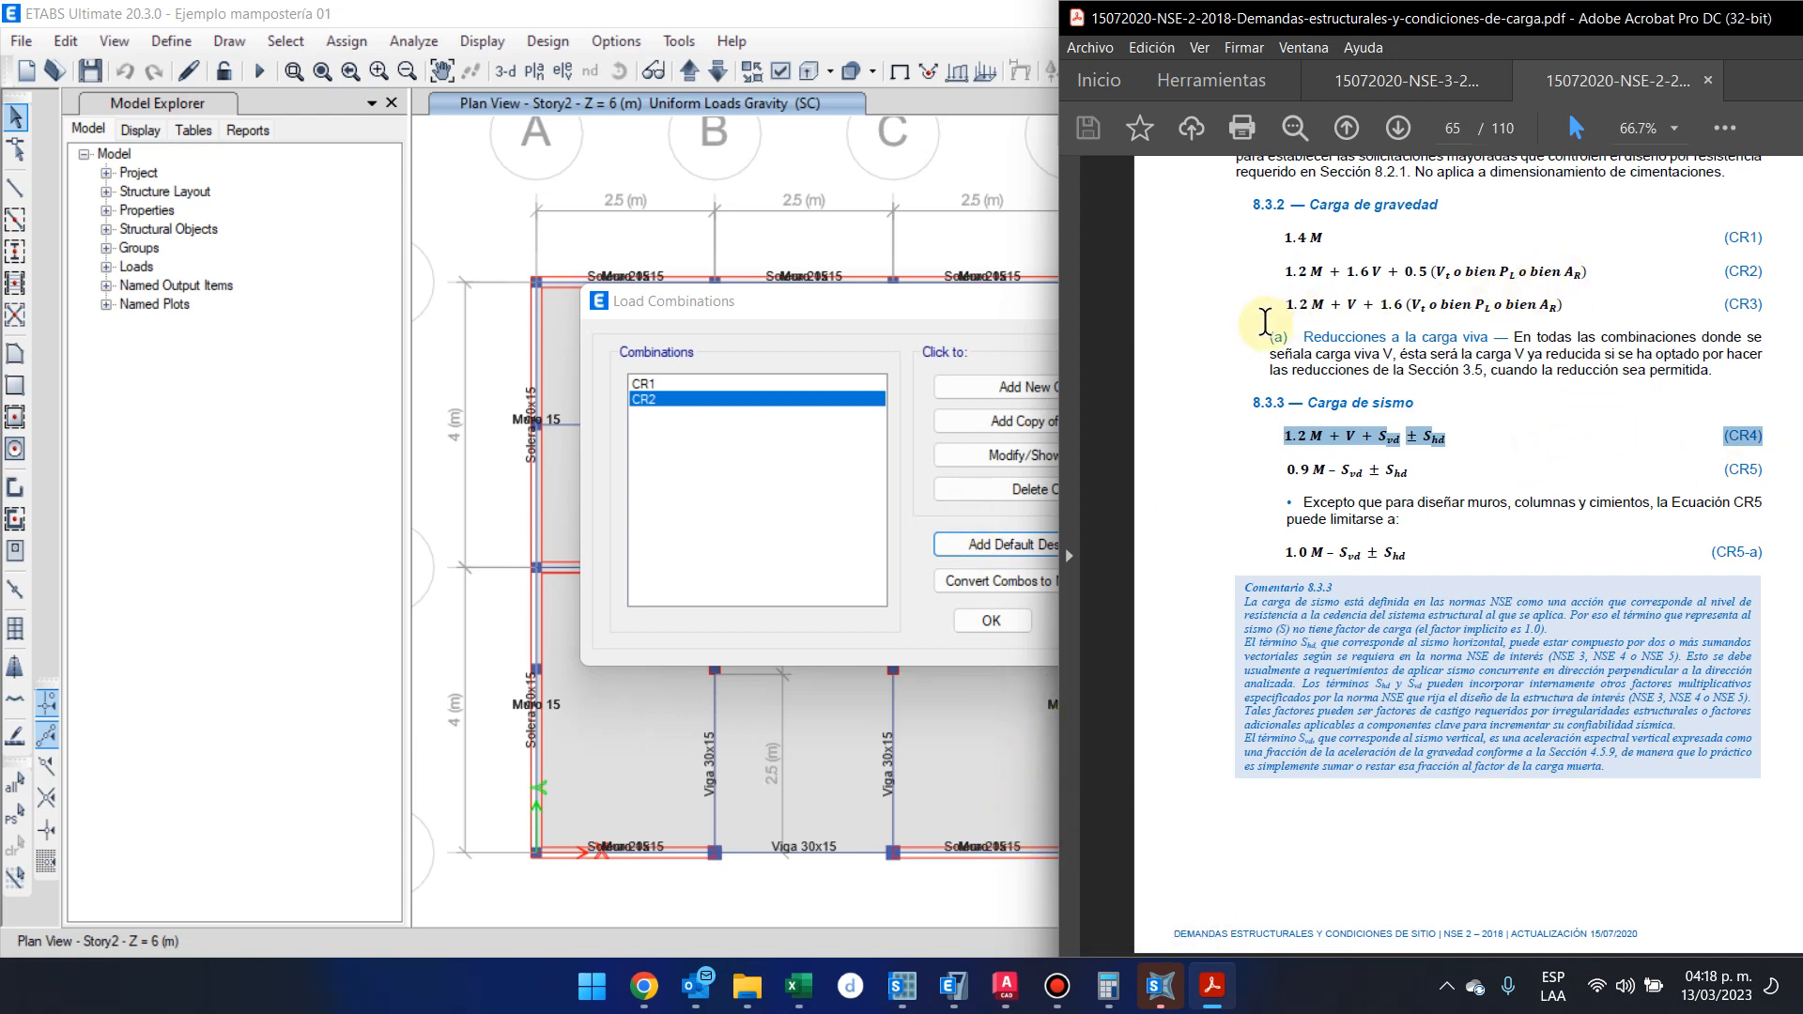
Examine the CR3 formula and the vertical and horizontal seismic terms of the CR4 formula in the NSE 2 PDF
left_click_drag(1273, 305, 1583, 310)
left_click(1584, 306)
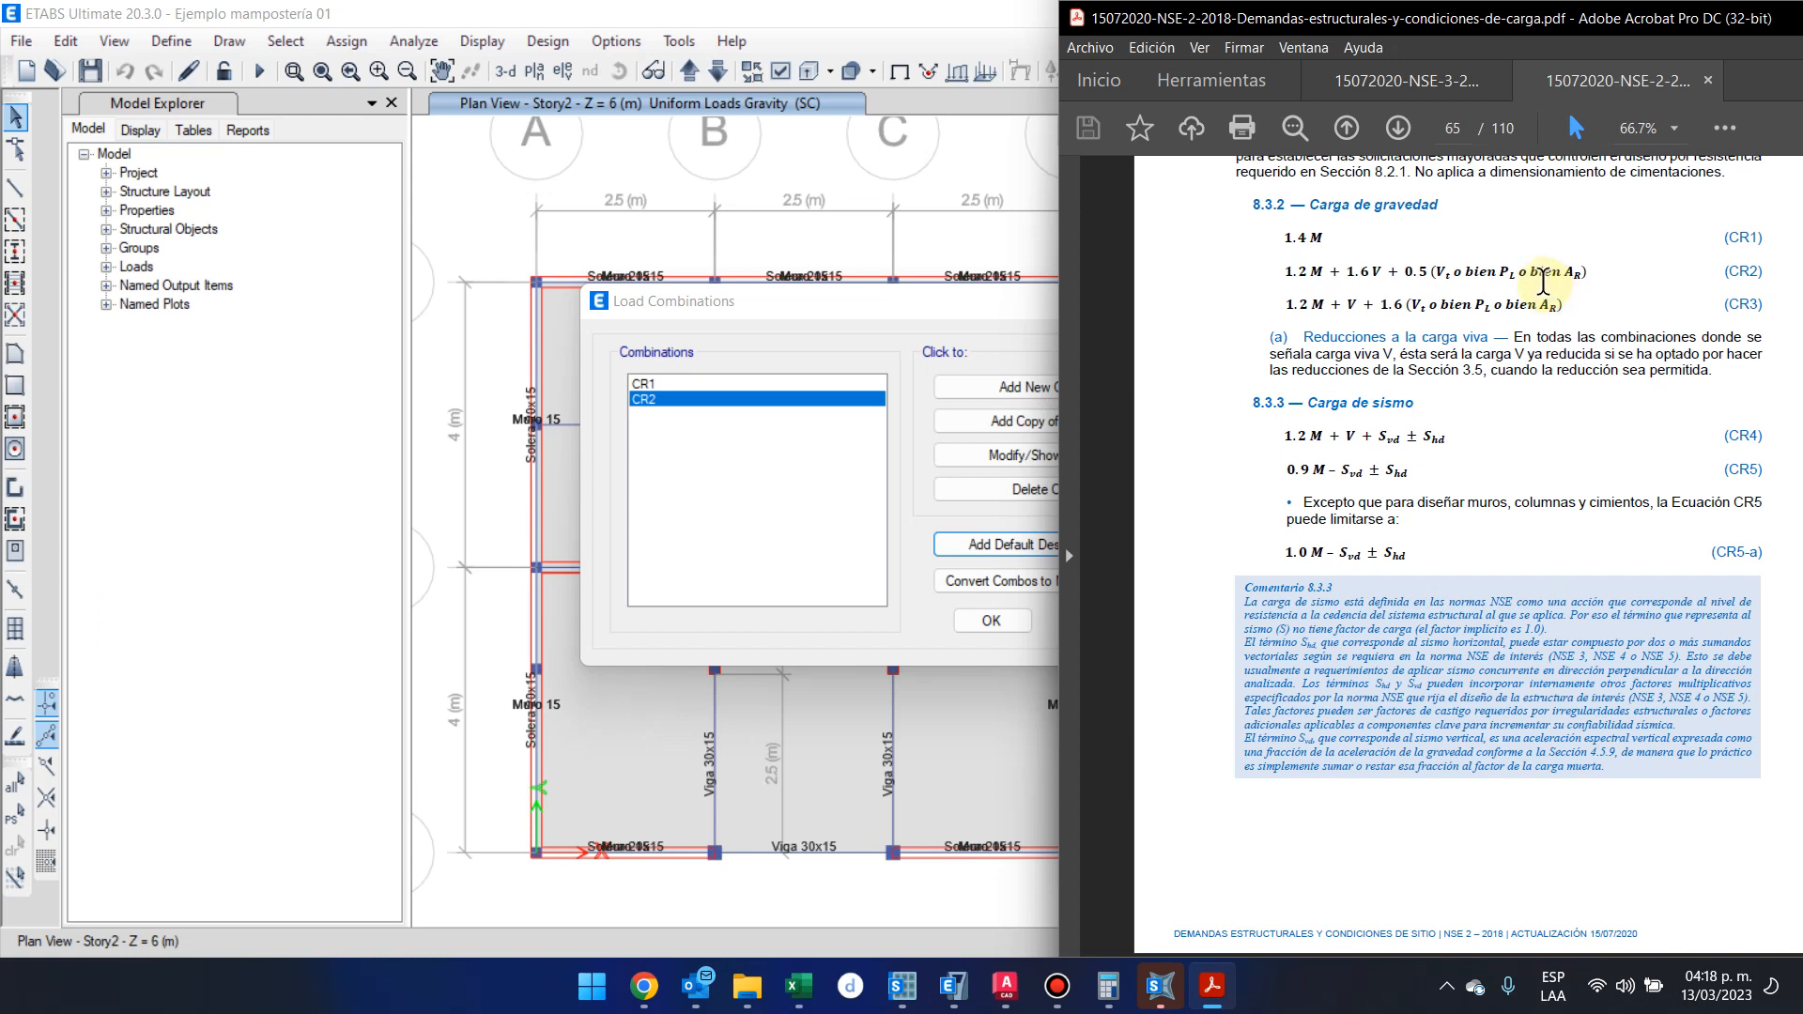
left_click_drag(1282, 435, 1709, 435)
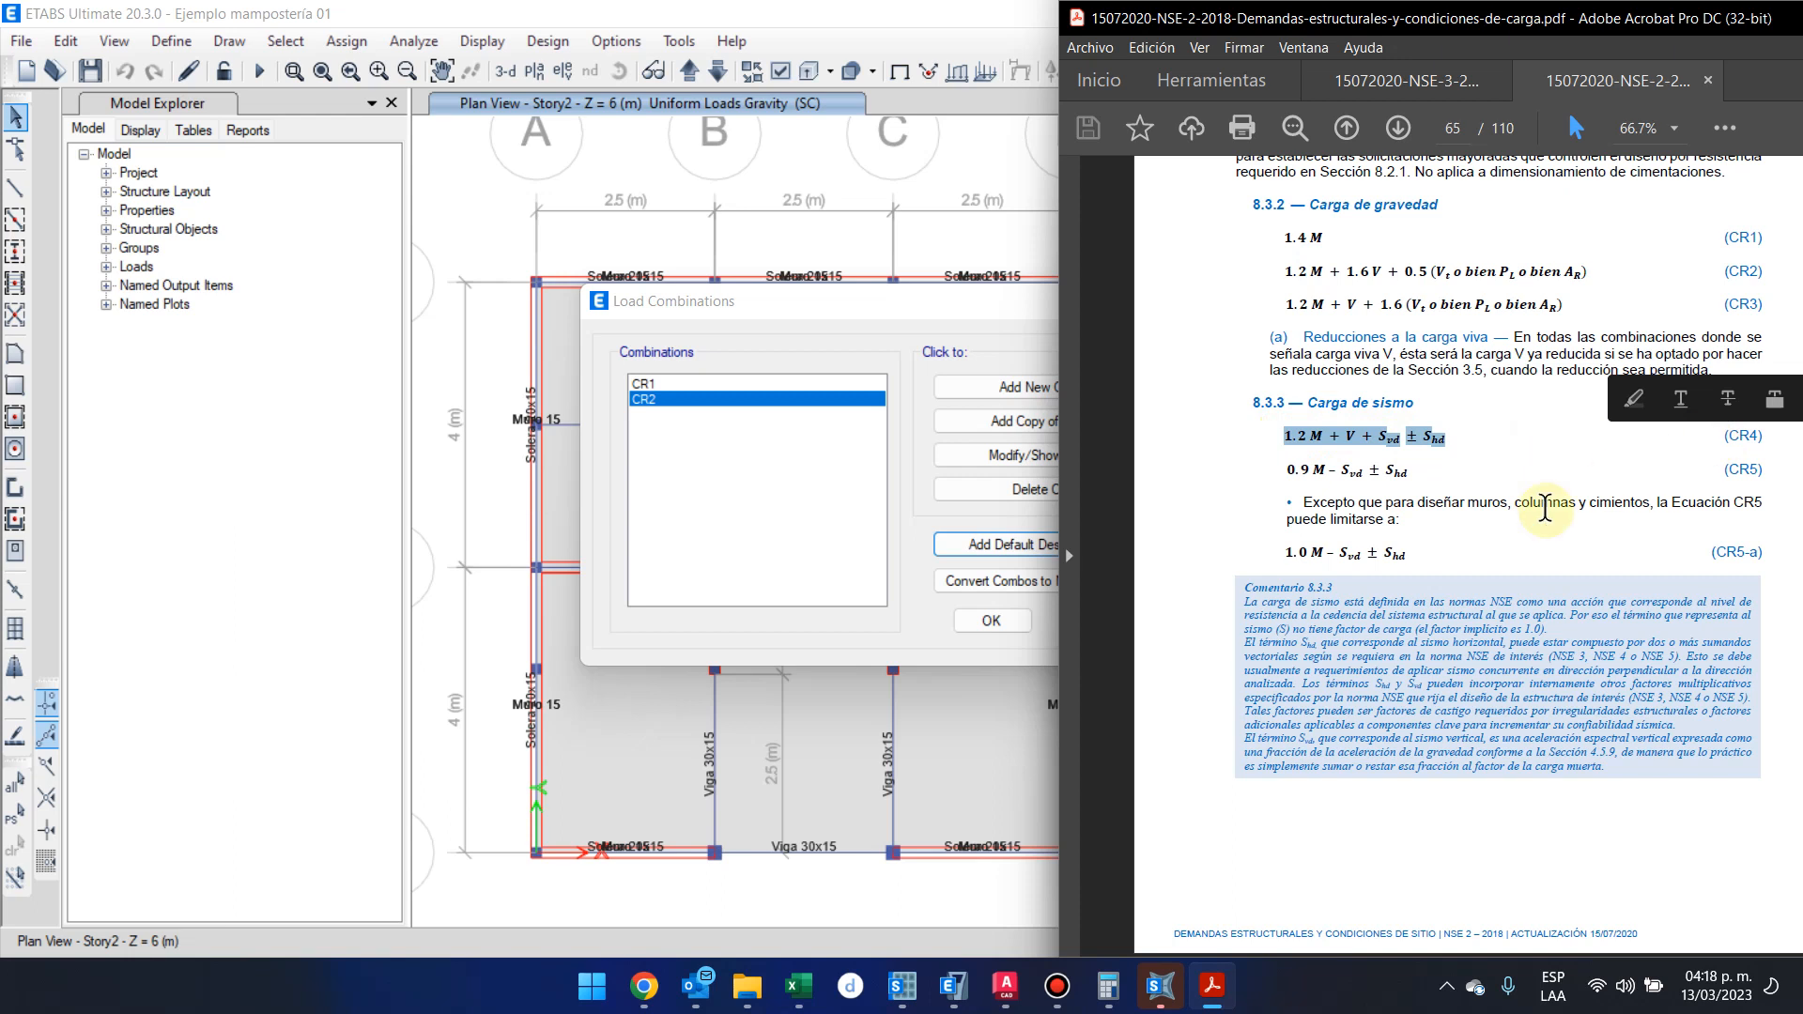
scroll(1253, 434, "up", 2, "ctrl")
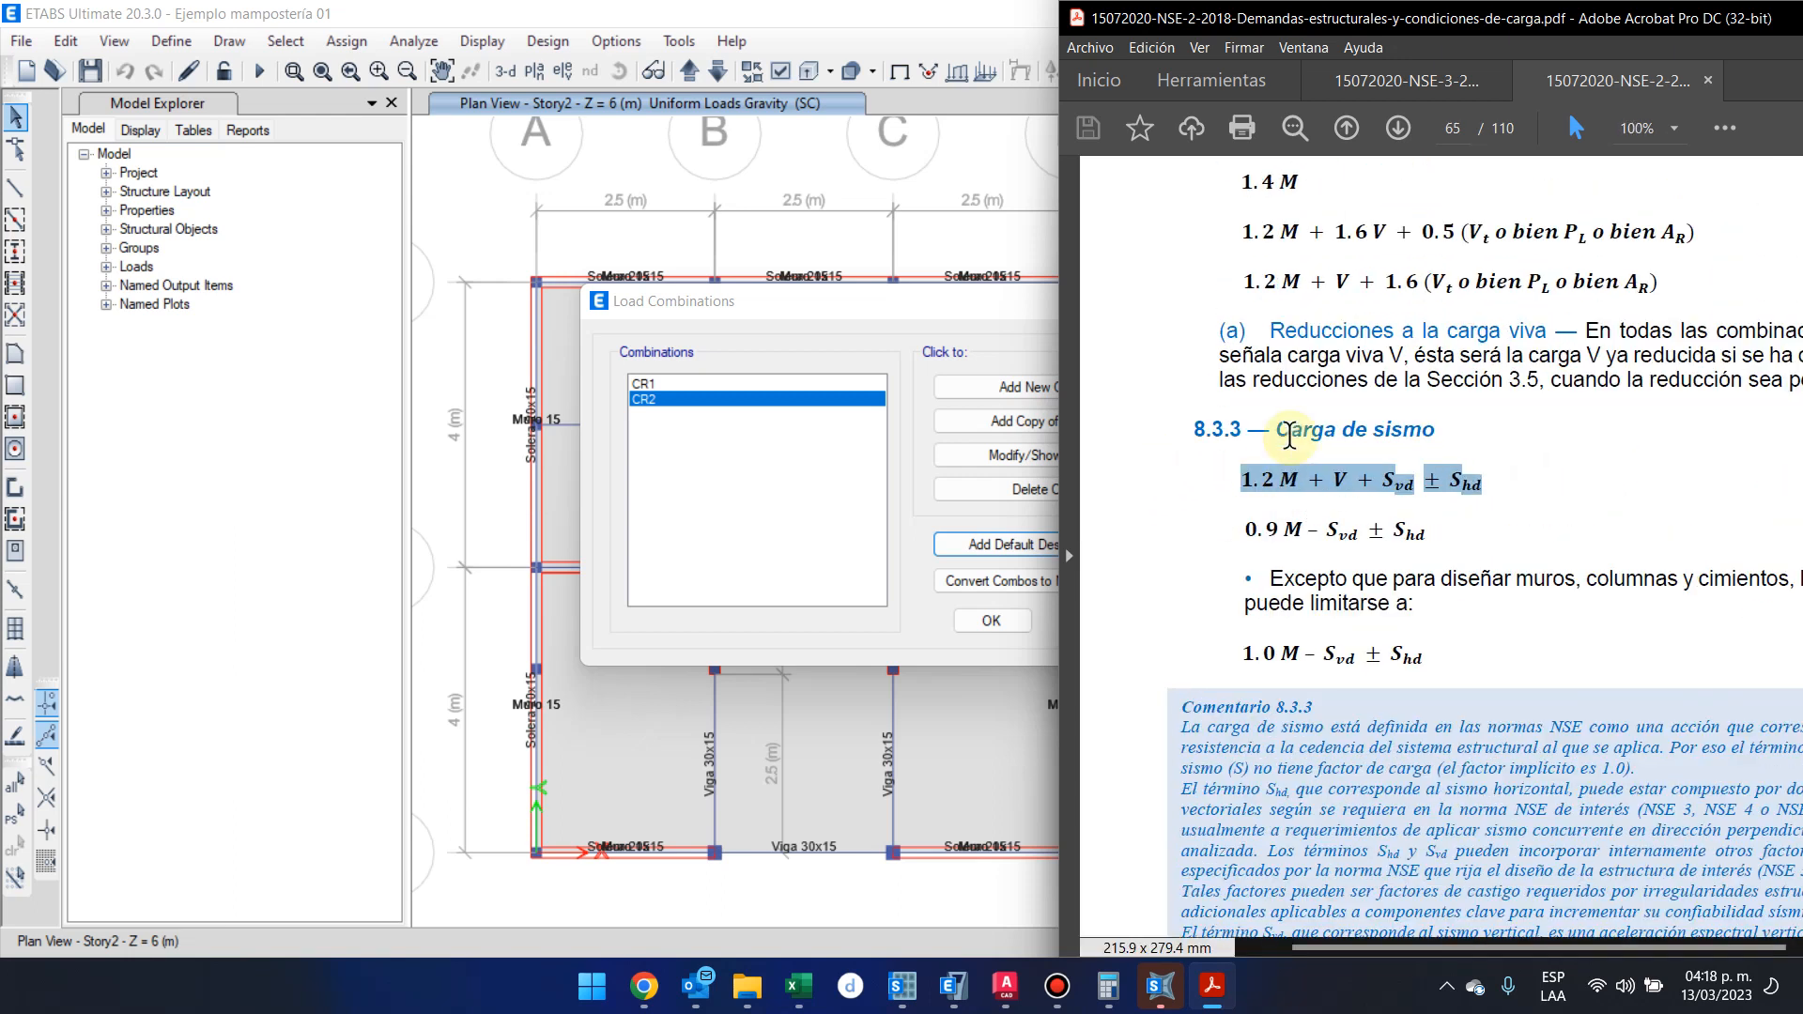
scroll(1285, 435, "up", 1)
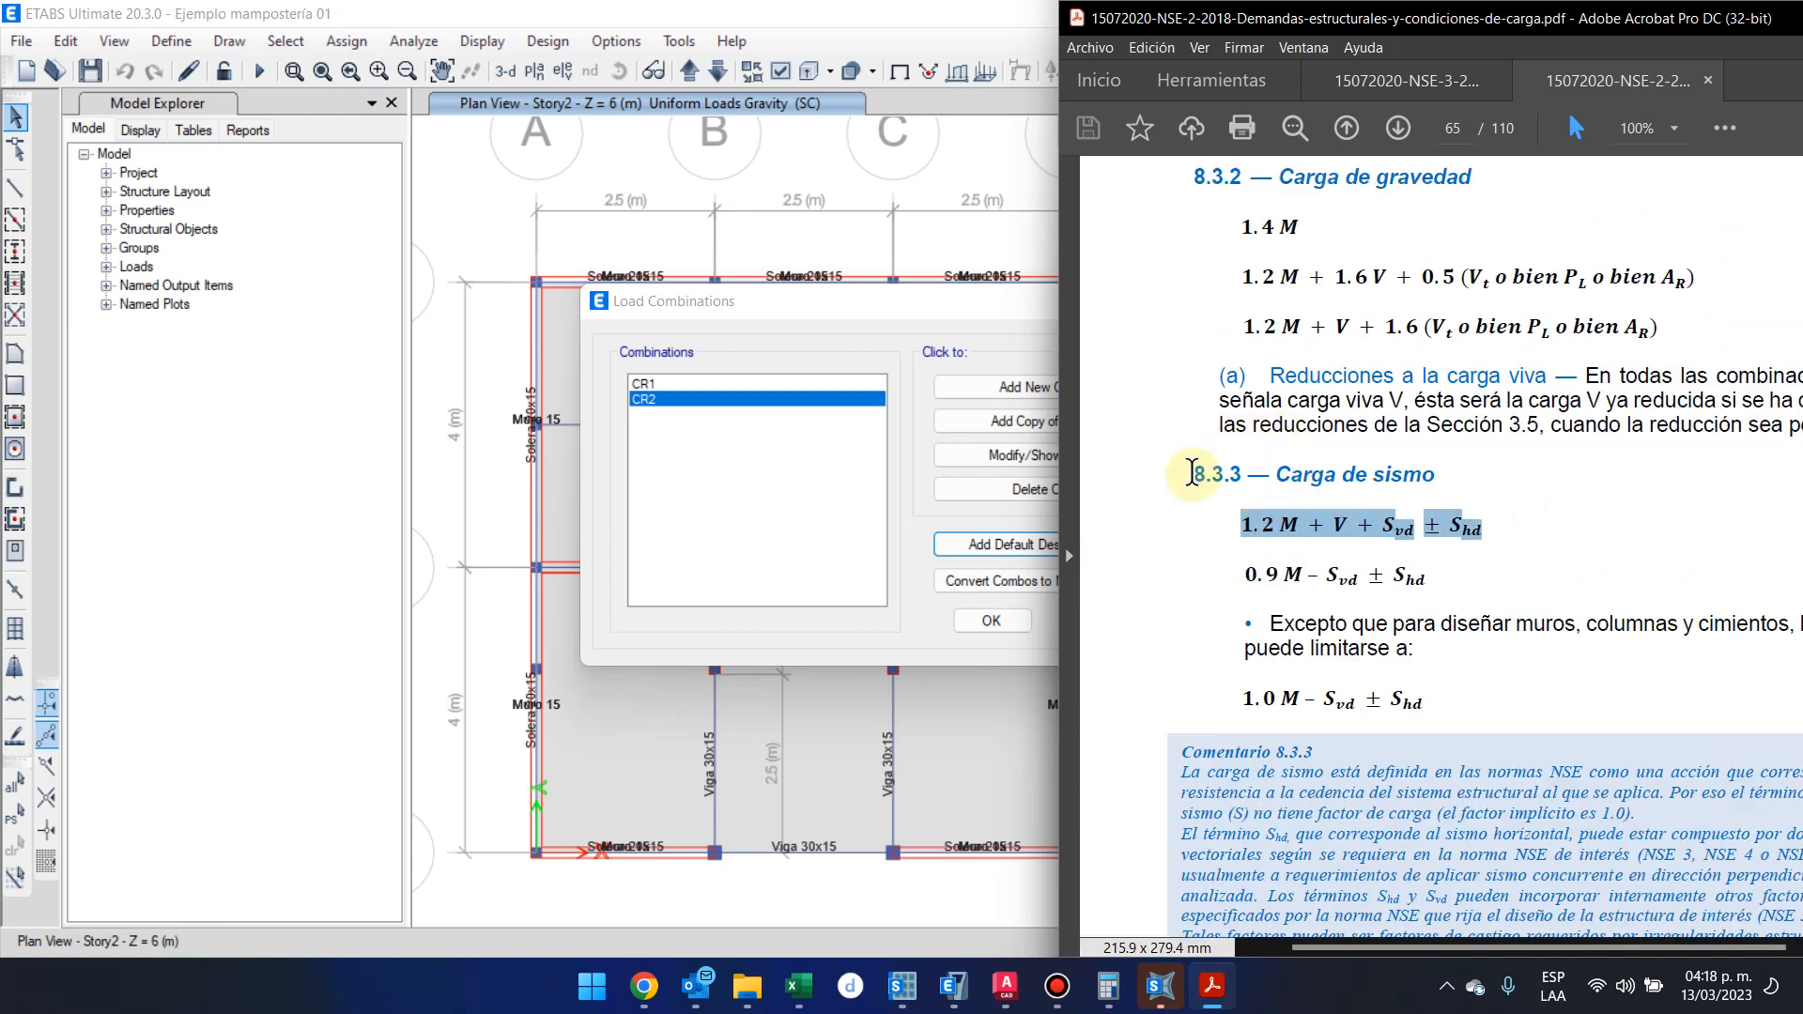
left_click(1205, 475)
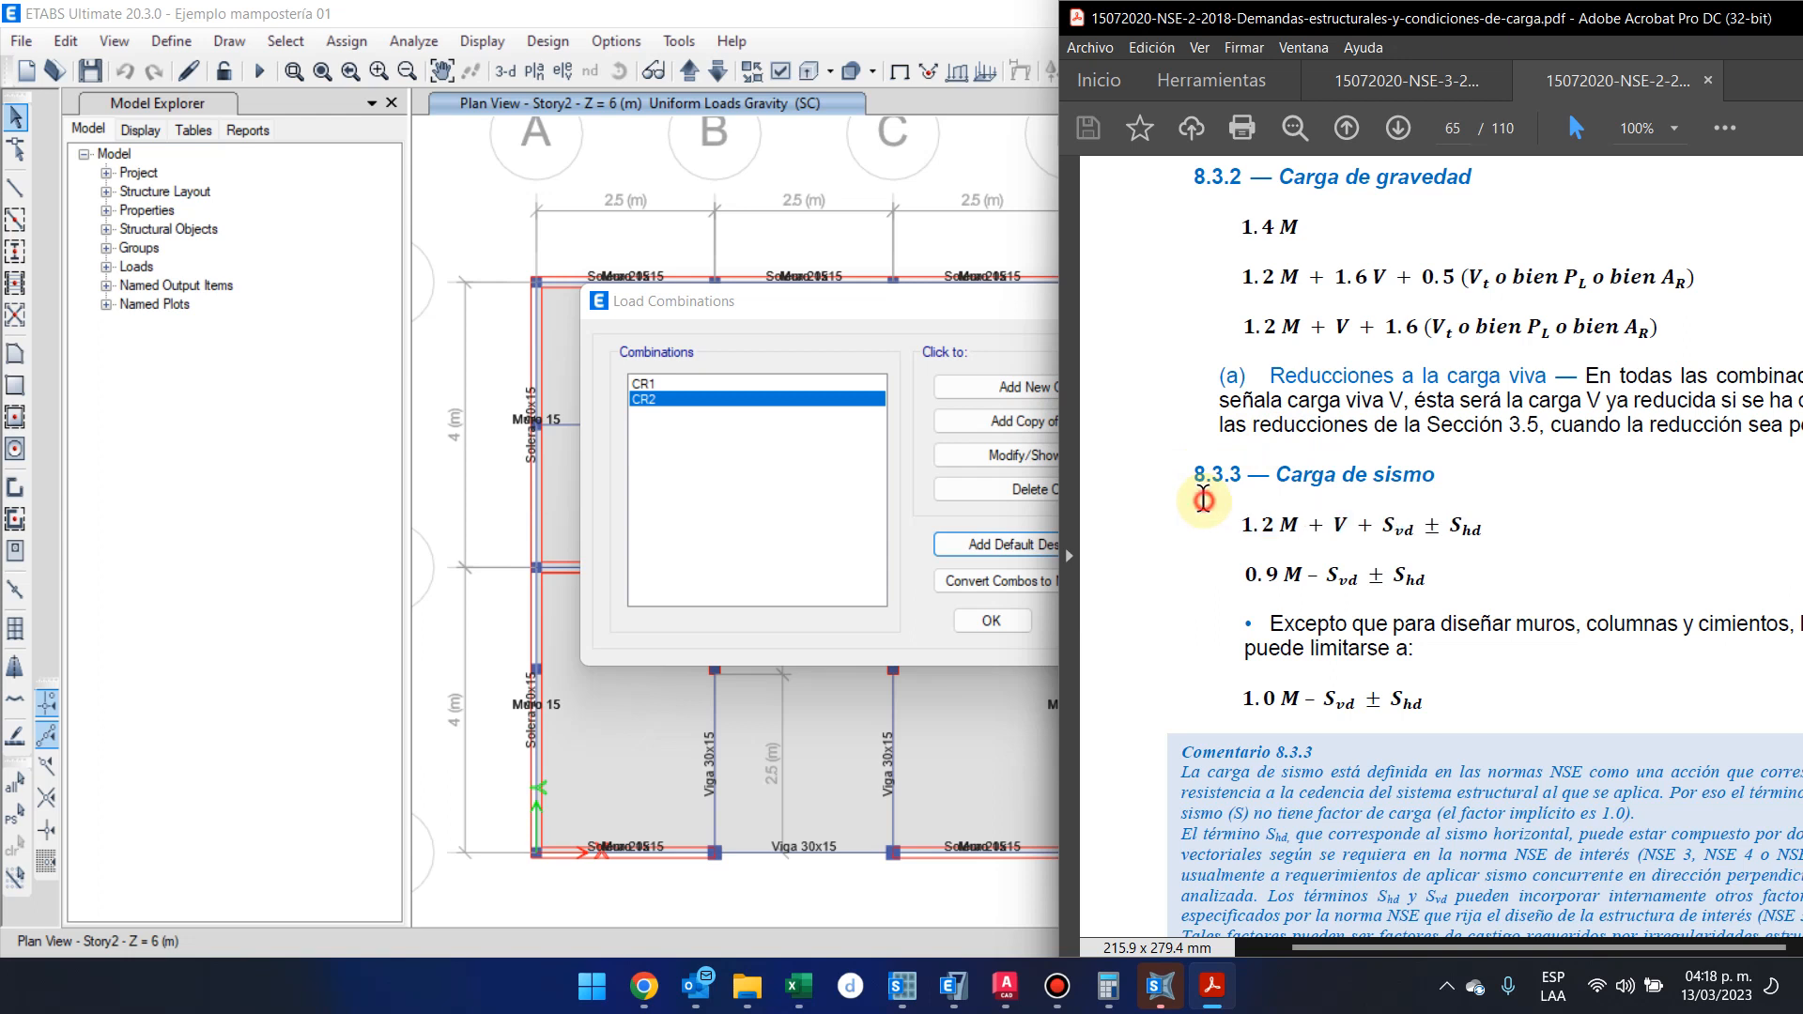
left_click_drag(1381, 515, 1507, 520)
left_click_drag(1500, 526, 1475, 531)
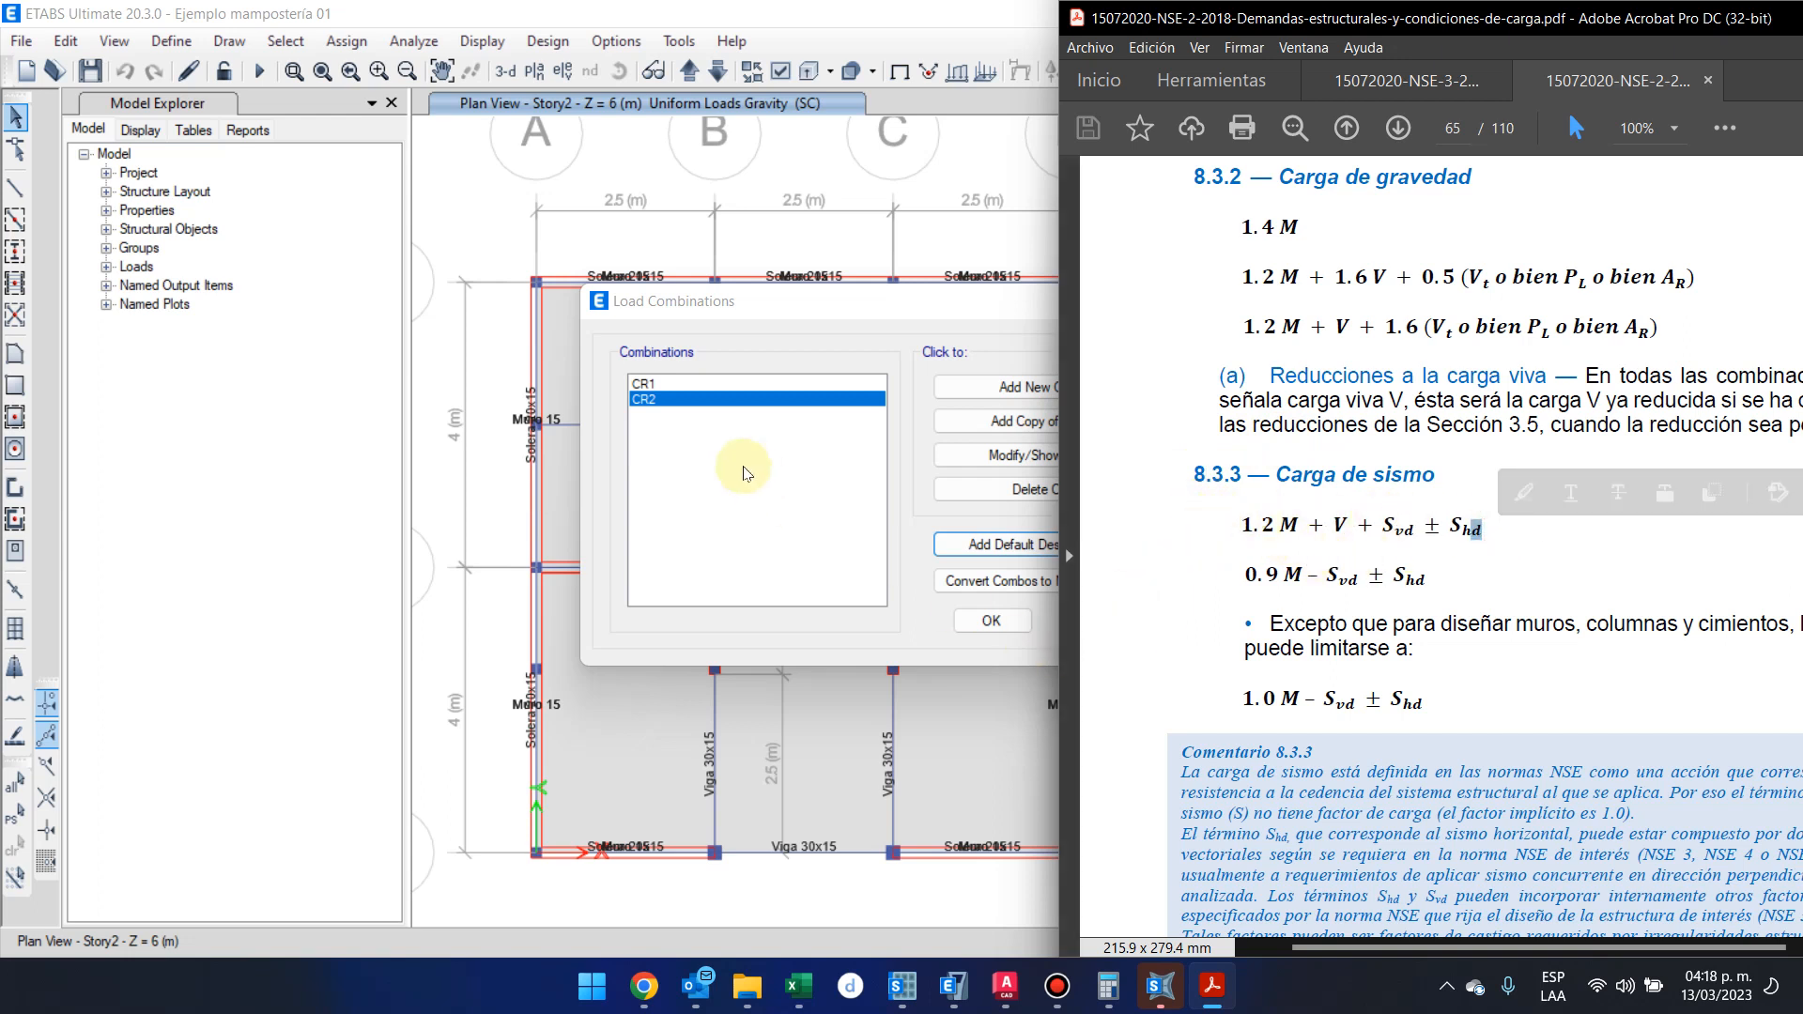
Create a new ETABS load combination named CR4 with the Dead load case at a scale factor of 1.2, checking the factor in the PDF
left_click(996, 387)
left_click(946, 291)
double_click(866, 284)
type("CR4")
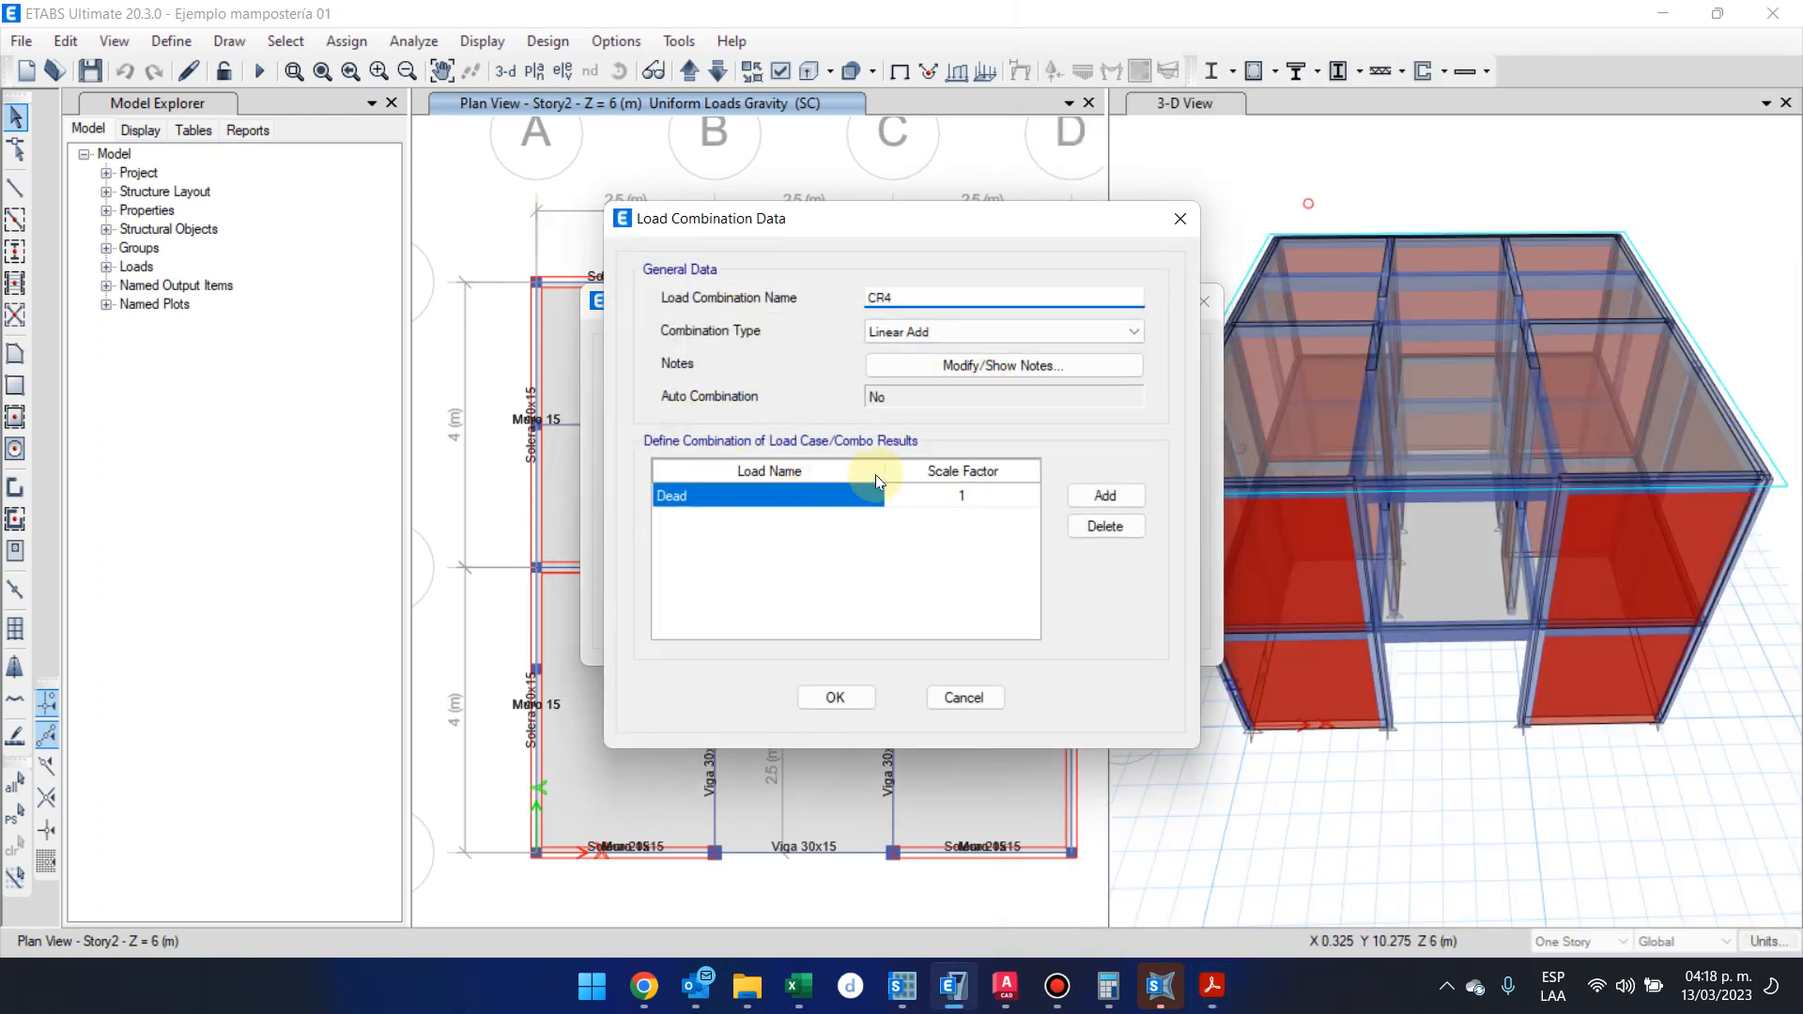
left_click(974, 497)
key("alt+Tab")
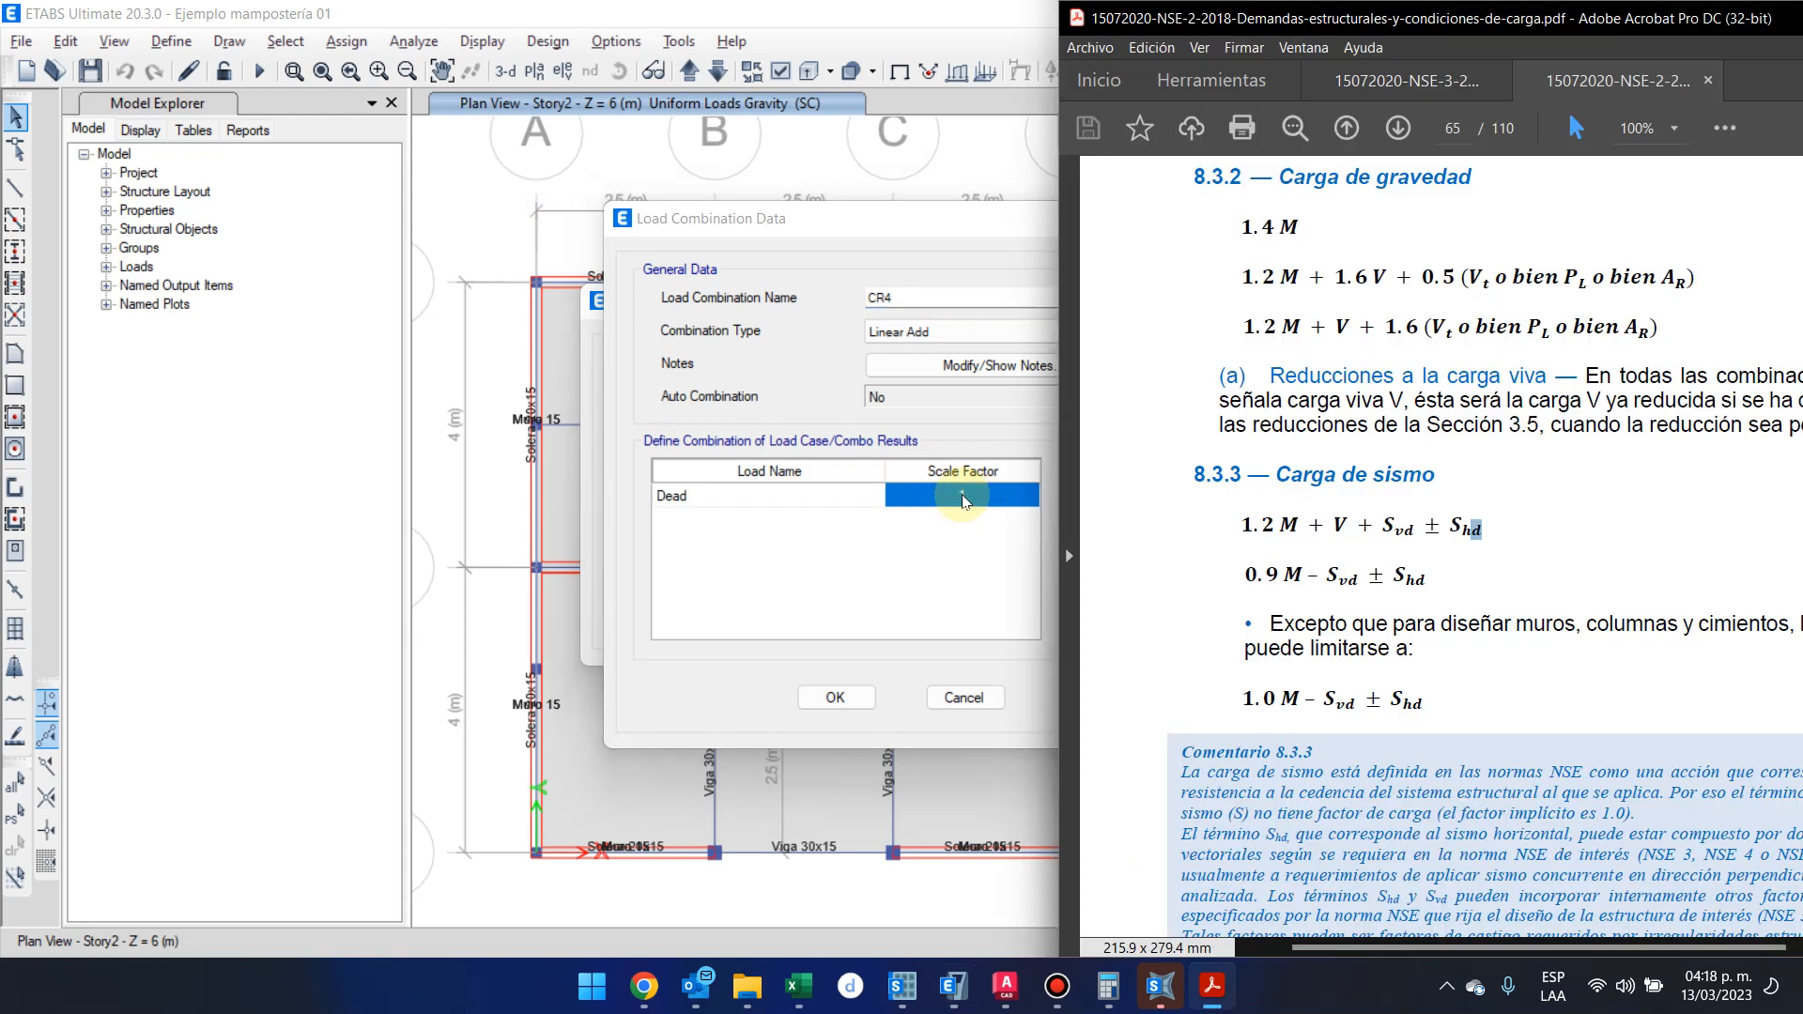
key("alt+Tab")
left_click(962, 500)
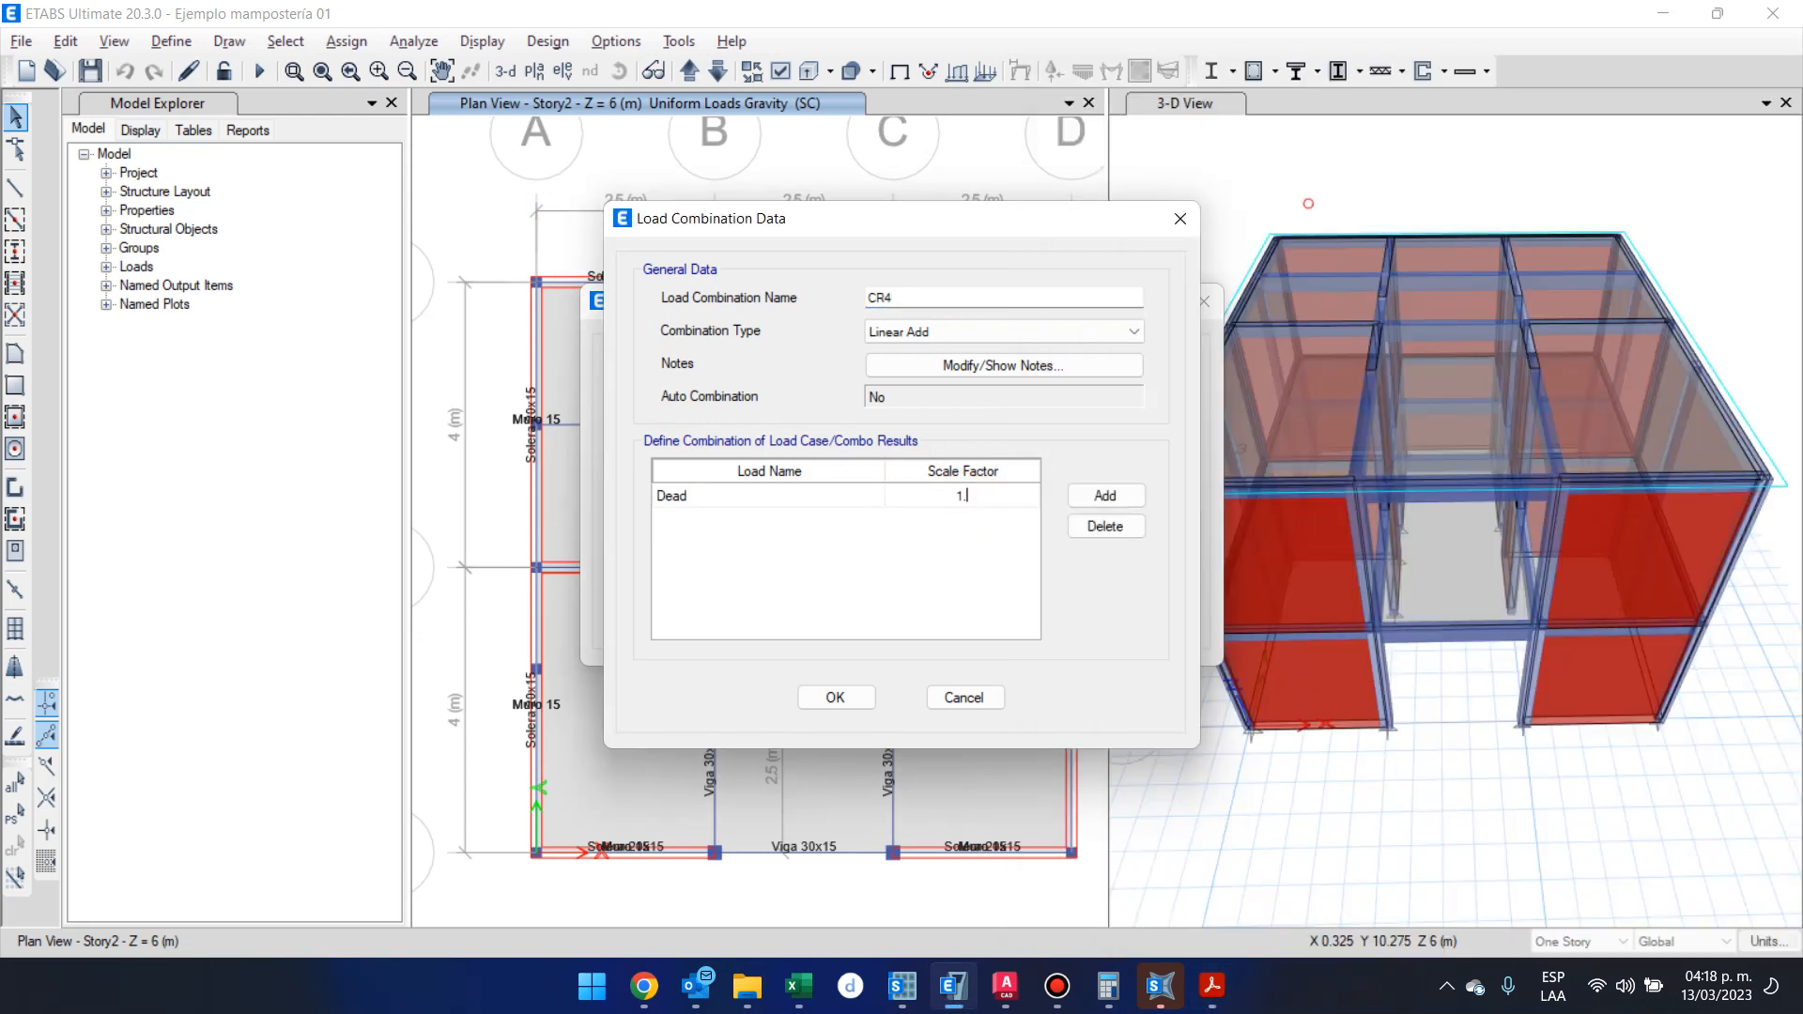
Add the SC load case to combination CR4 with a scale factor of 1.2
left_click(1104, 495)
left_click(849, 519)
left_click(862, 615)
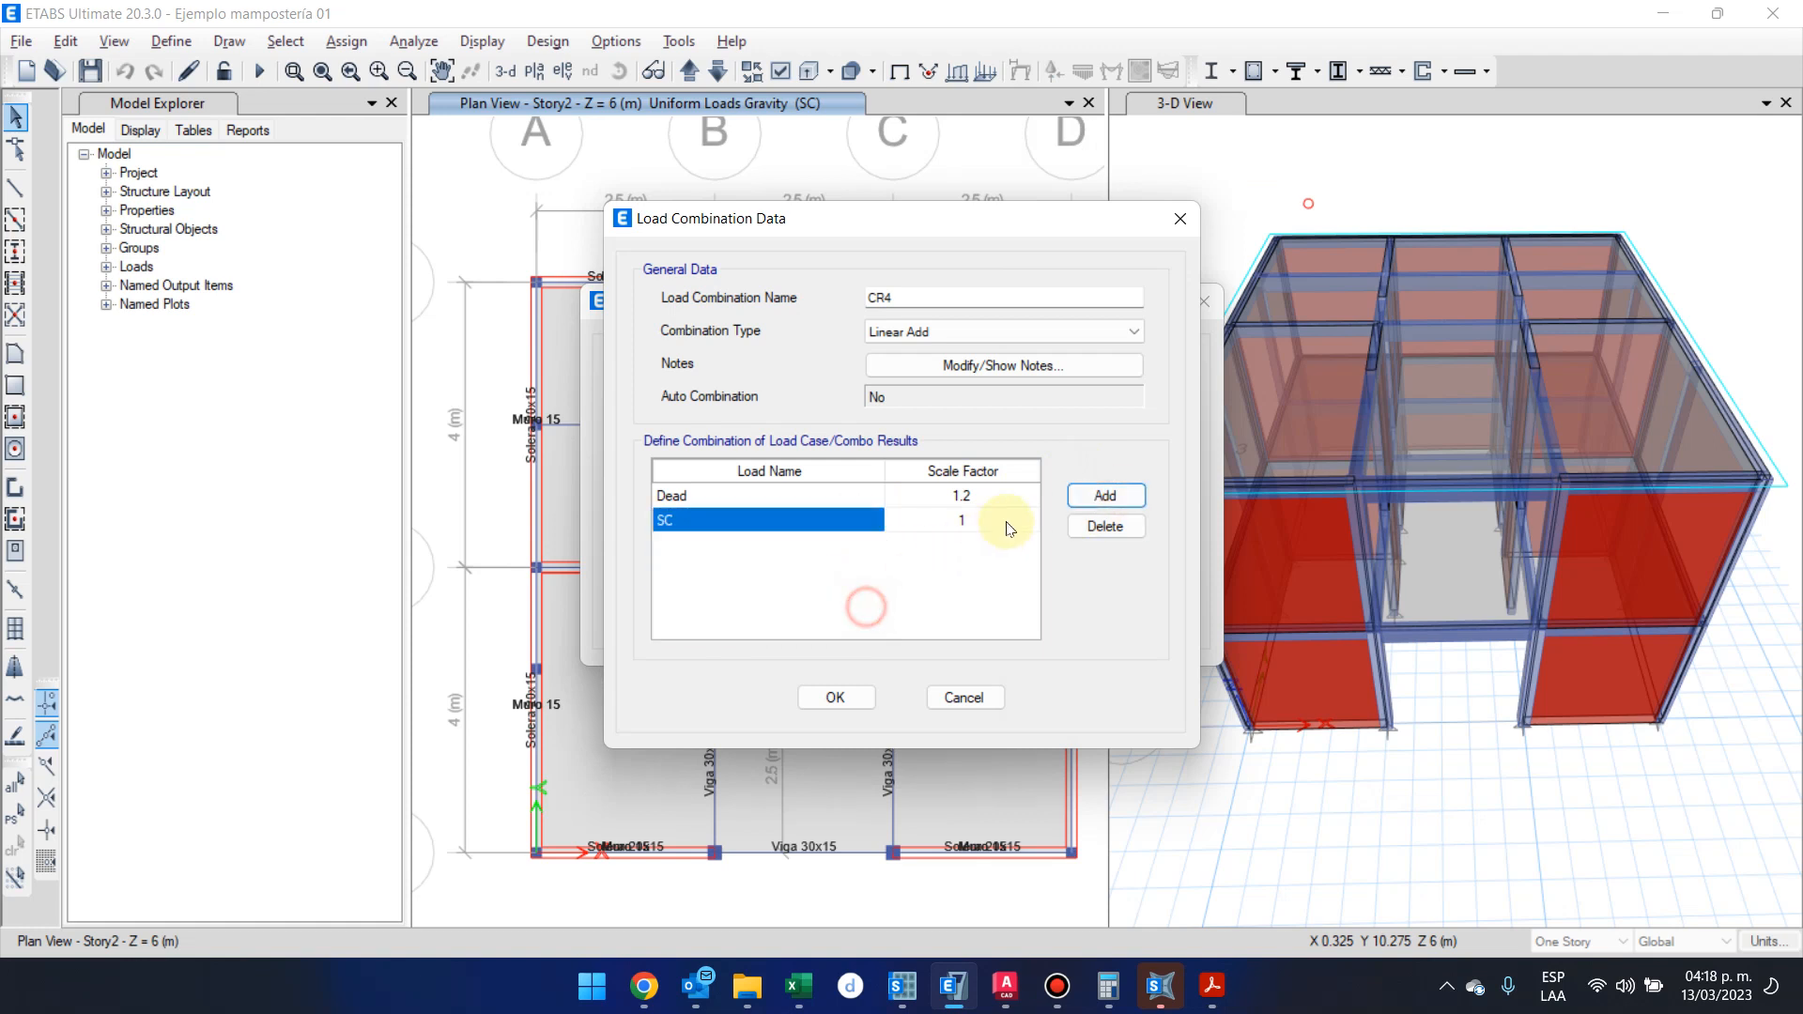
left_click(1005, 521)
type("1.12")
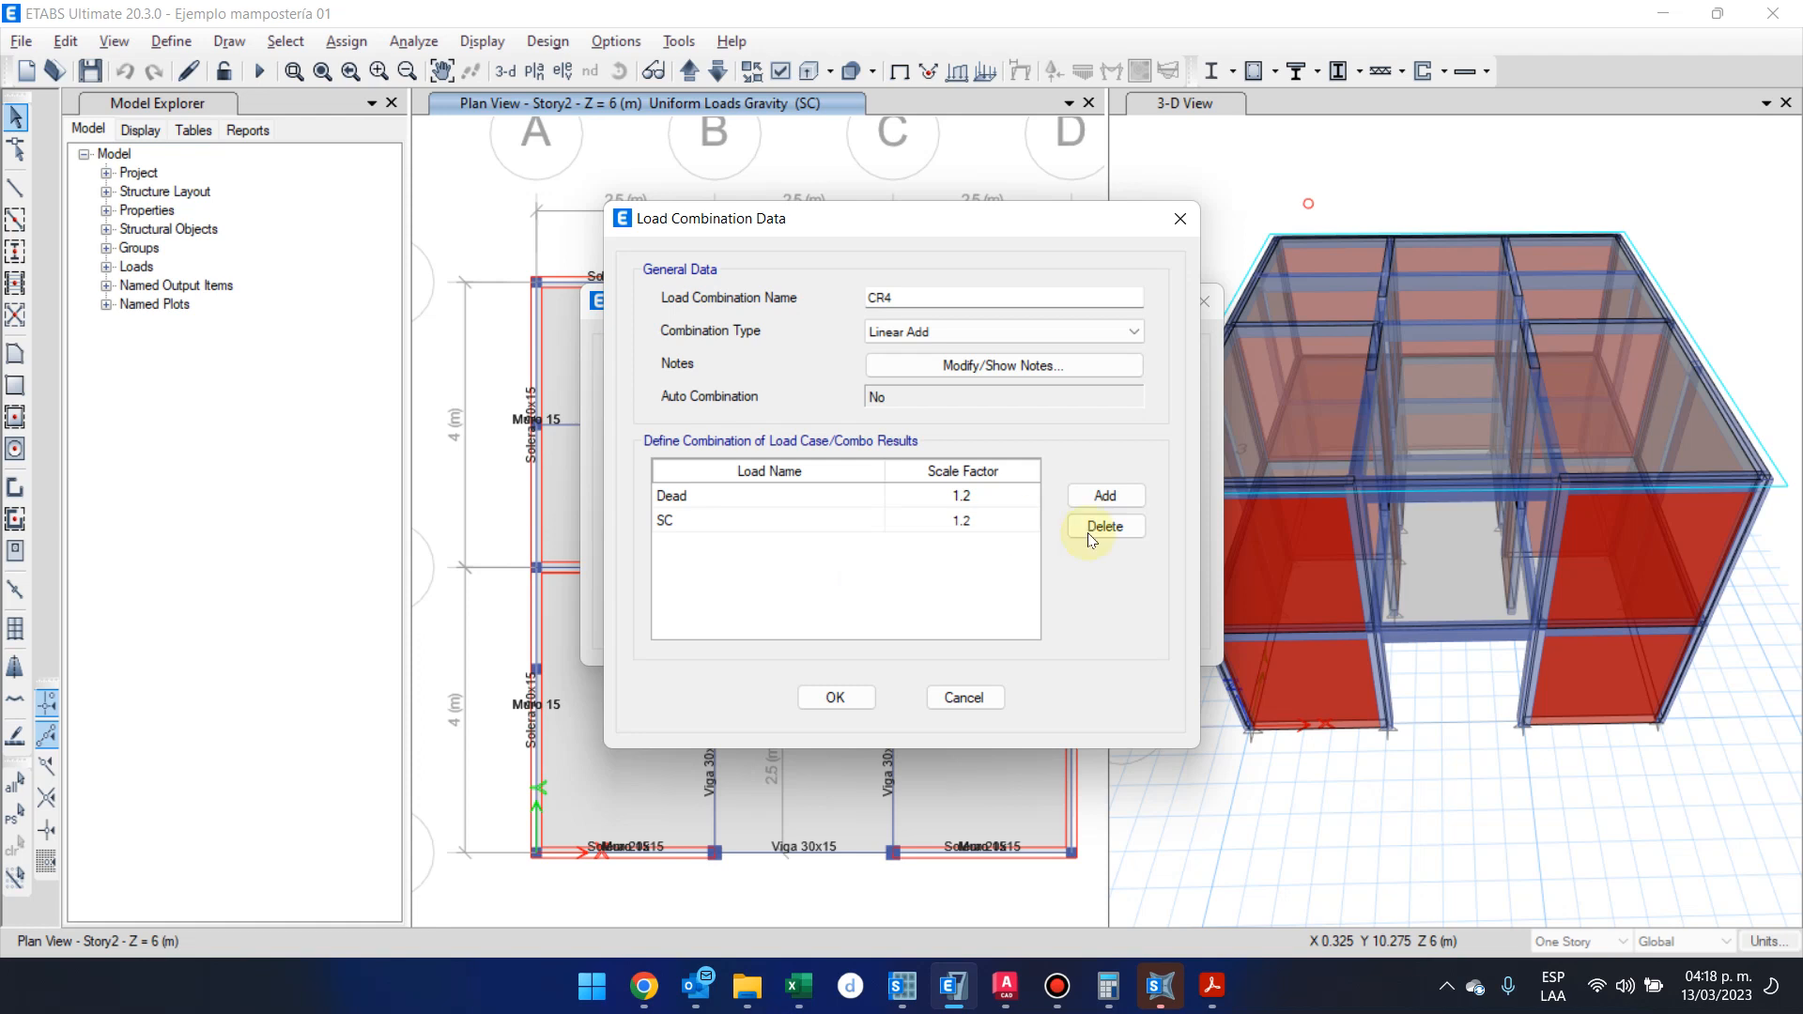
Add the Live load case to combination CR4 and check the V and Svd terms of its formula in the NSE 2 PDF
left_click(1139, 496)
left_click(772, 546)
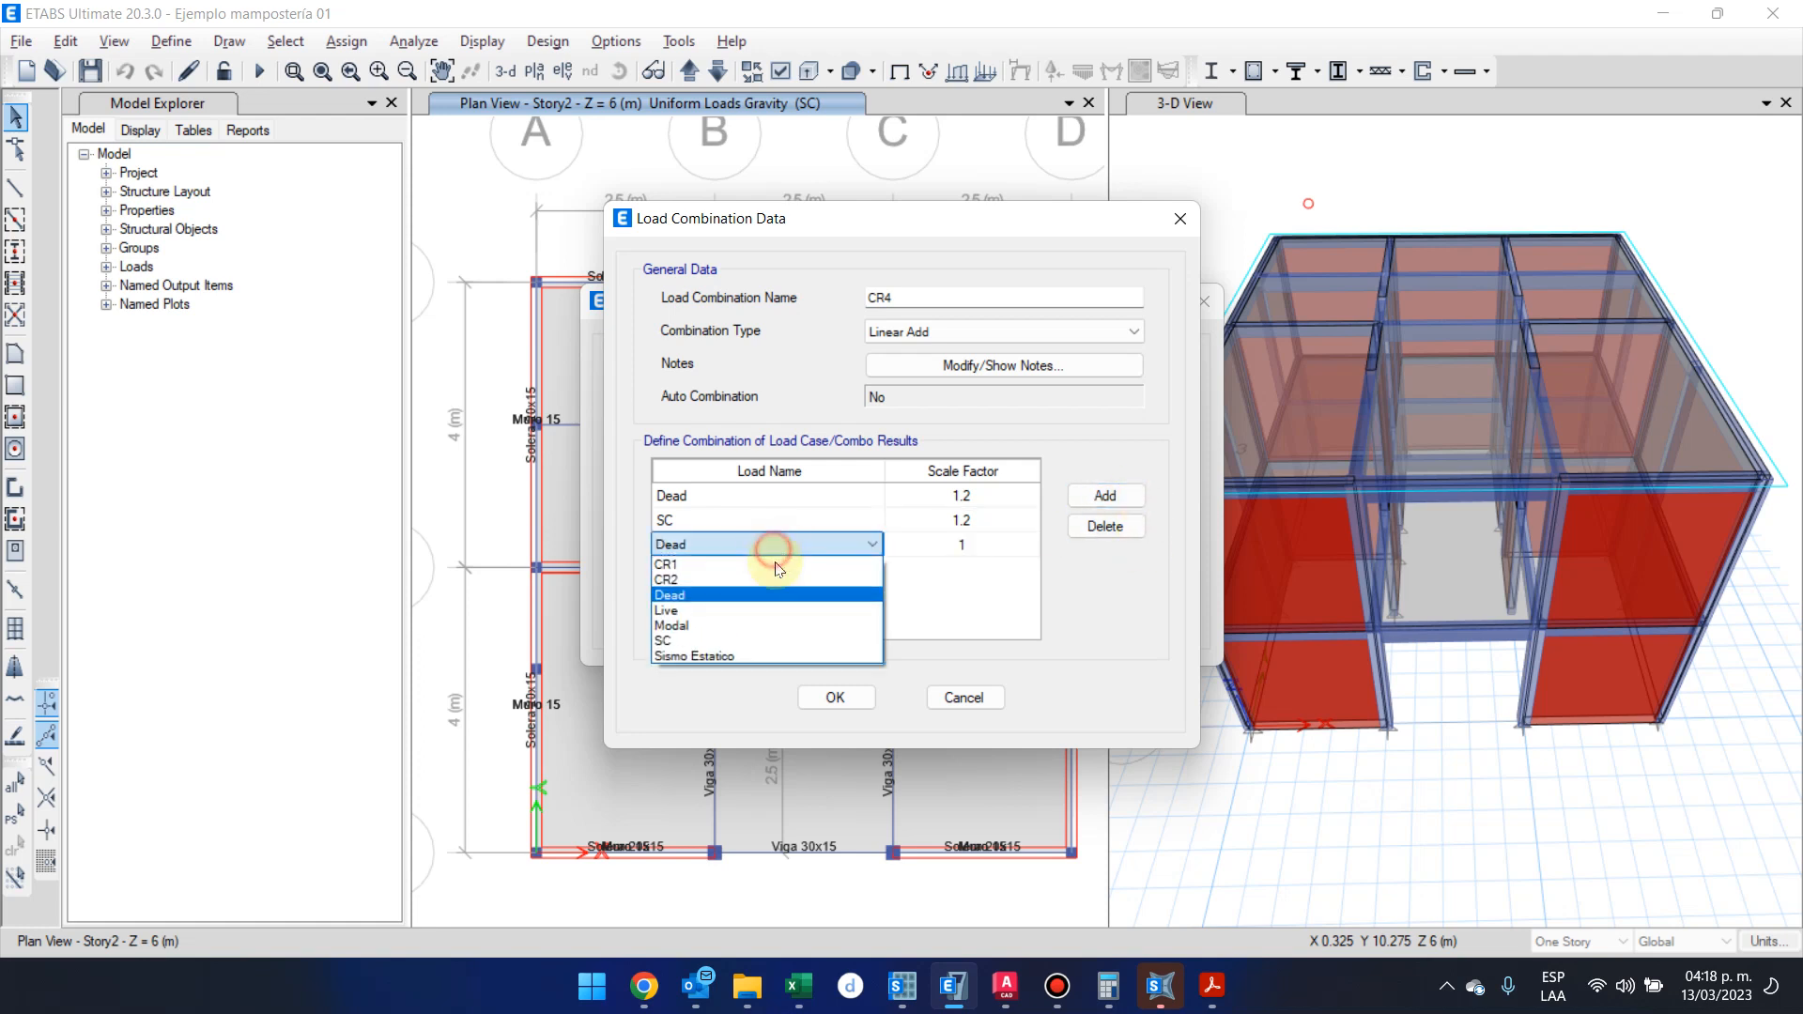
left_click(798, 610)
mouse_move(1212, 986)
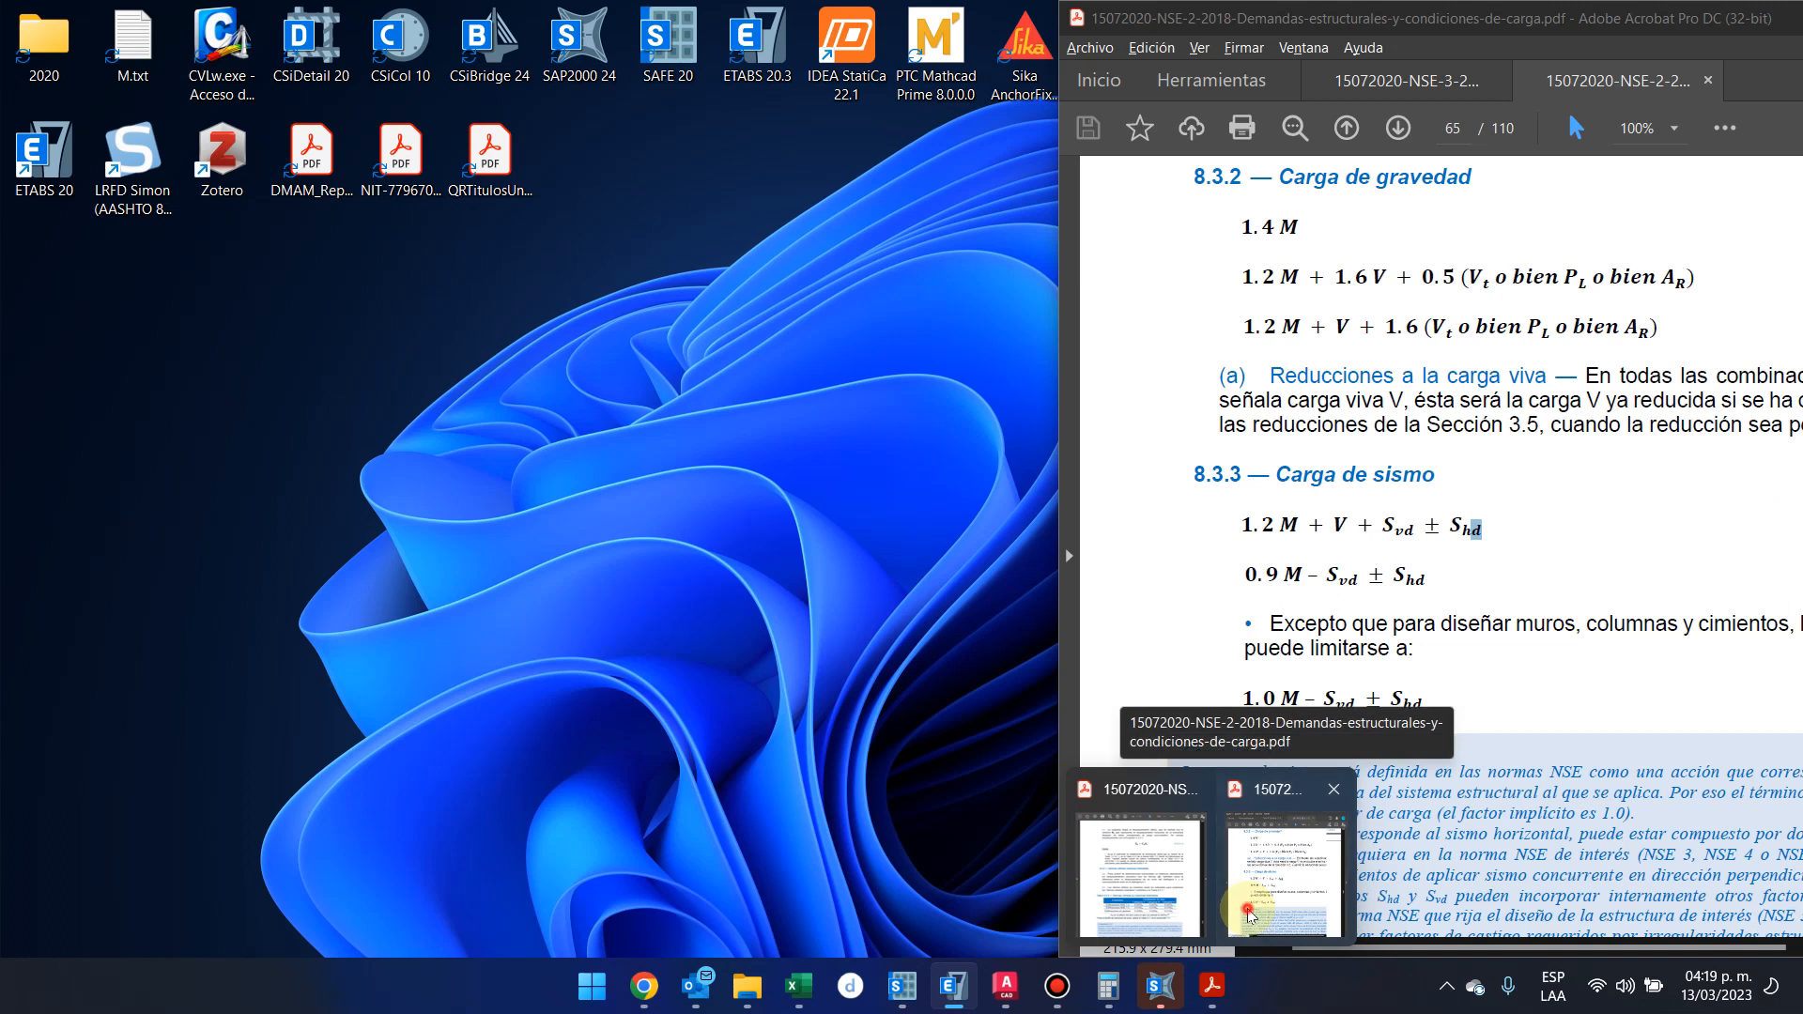
left_click(1249, 916)
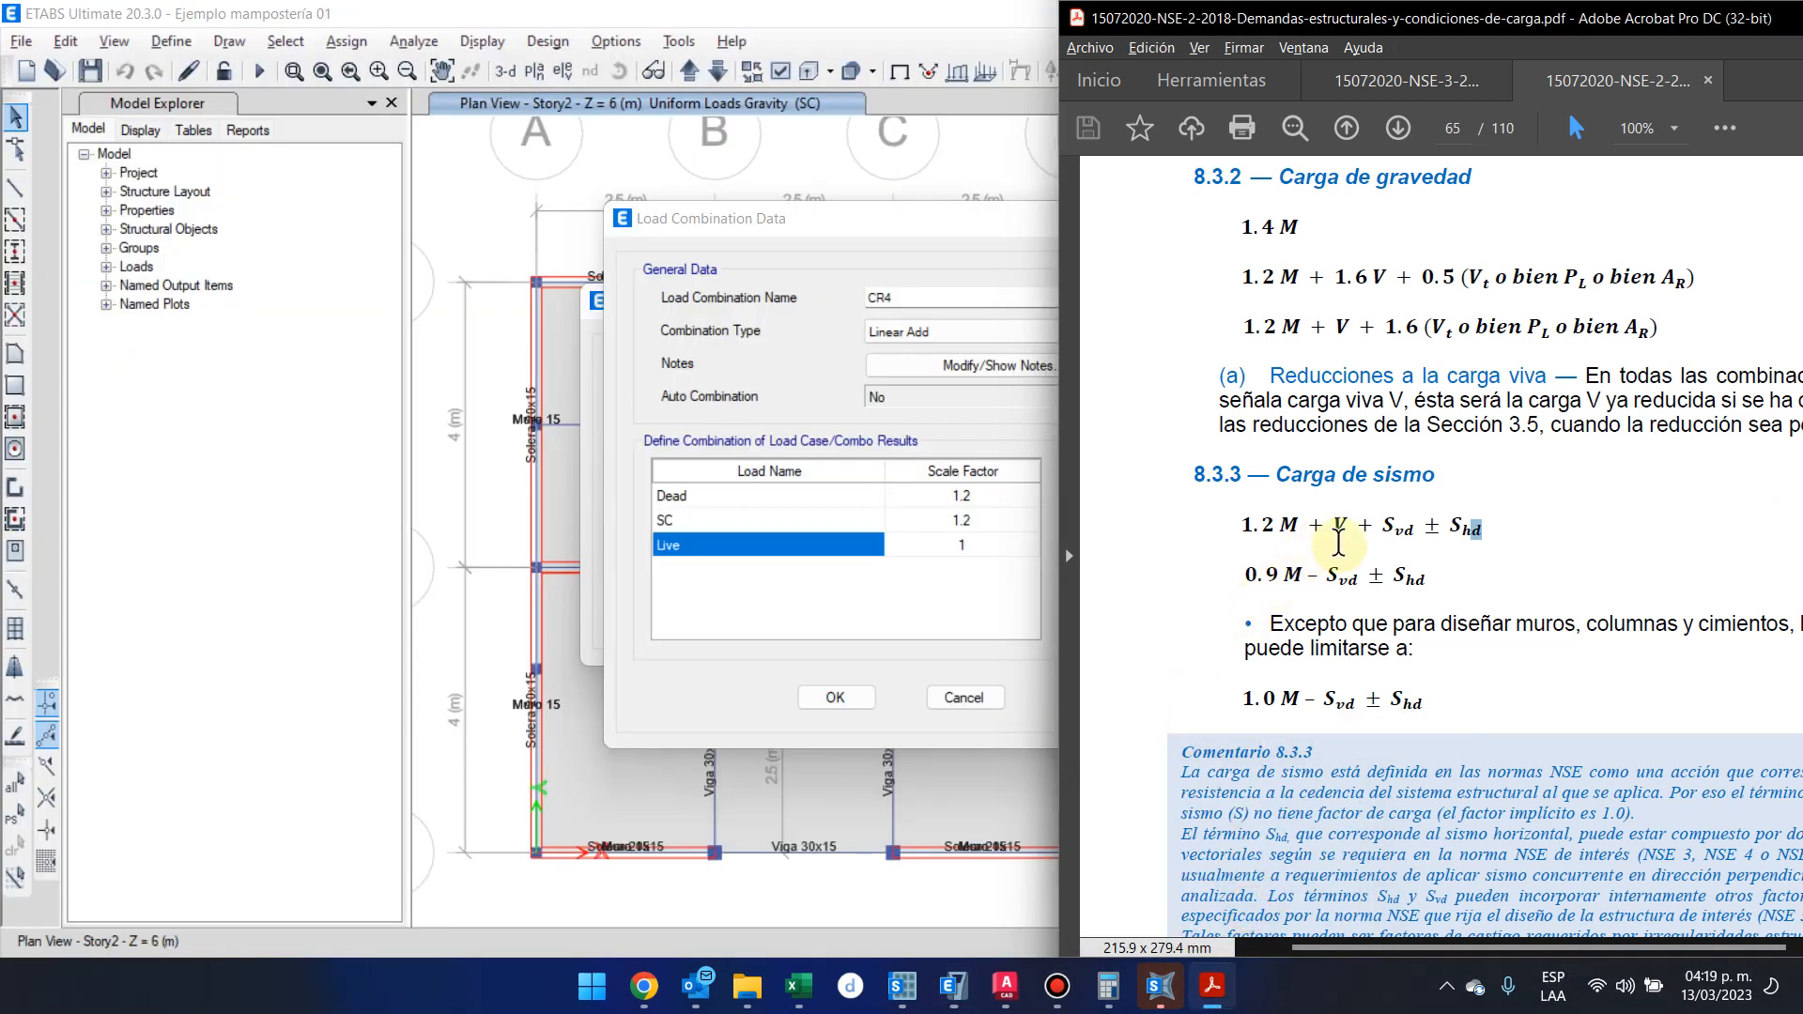
left_click_drag(1324, 525, 1397, 528)
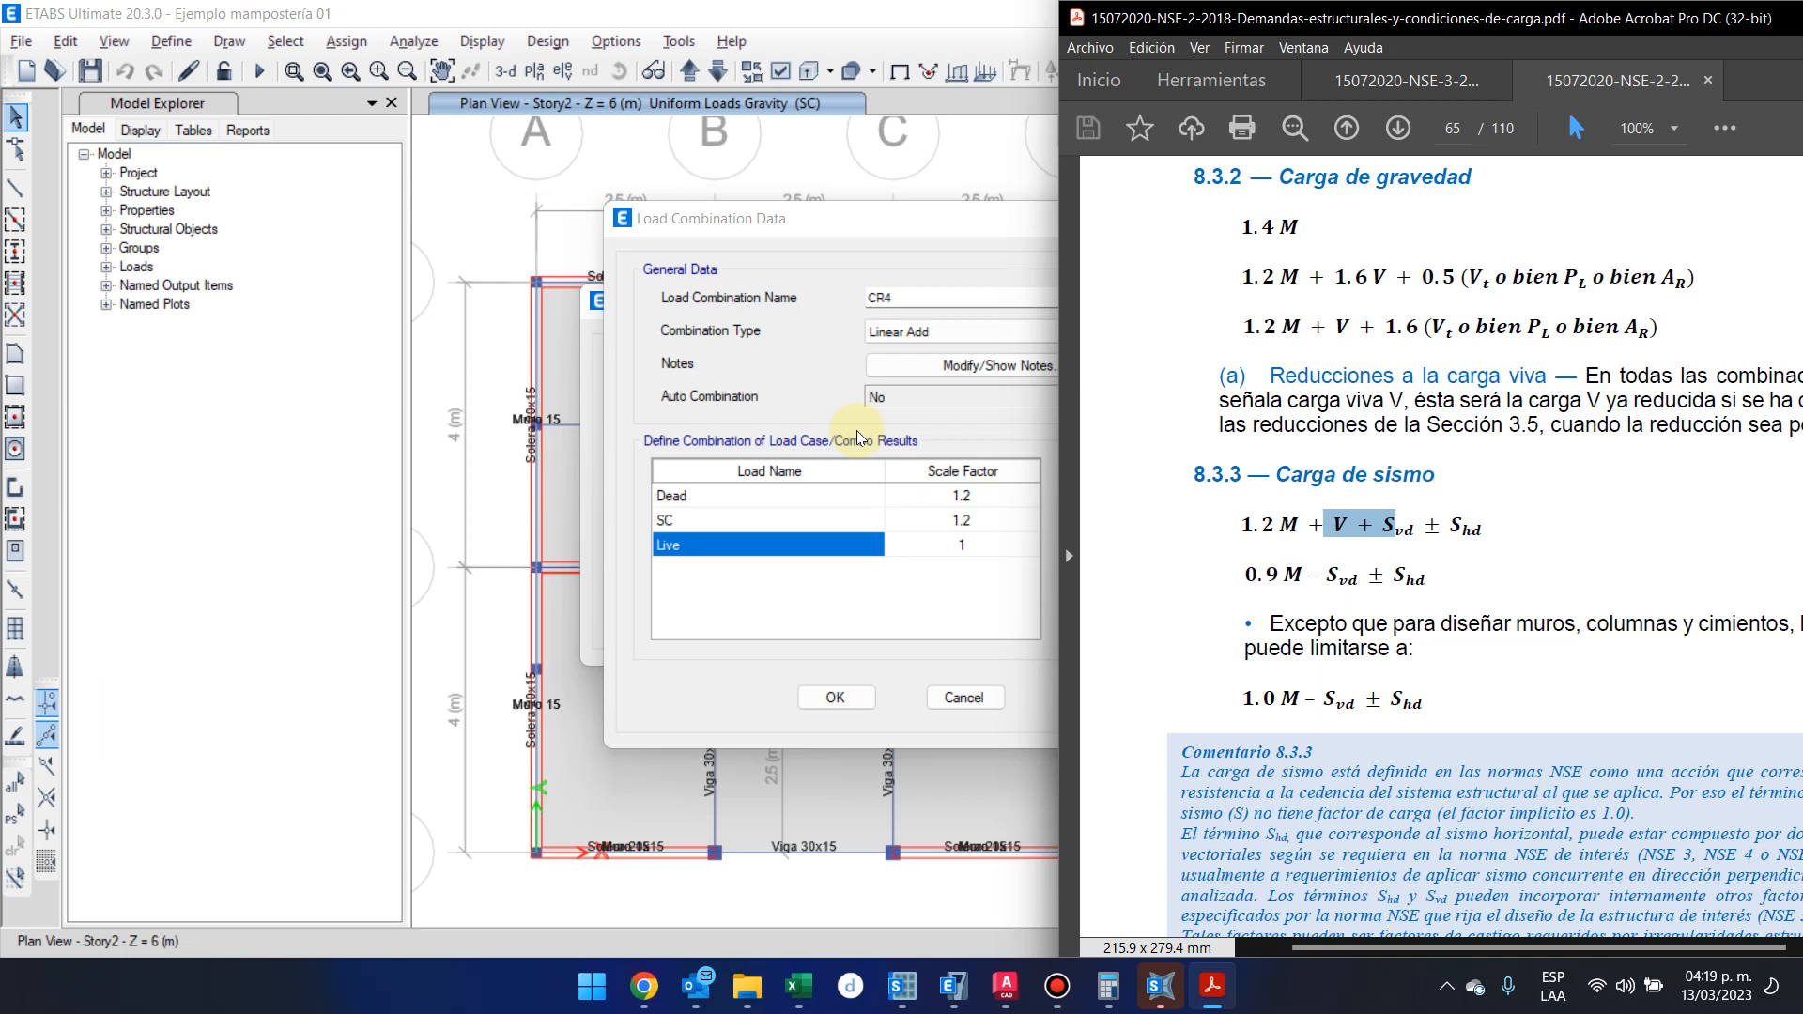
Rename the combination CR4 +, add the Sismo Estatico load case with a scale factor of 1, and accept it after checking the ± sign in the PDF
left_click(942, 296)
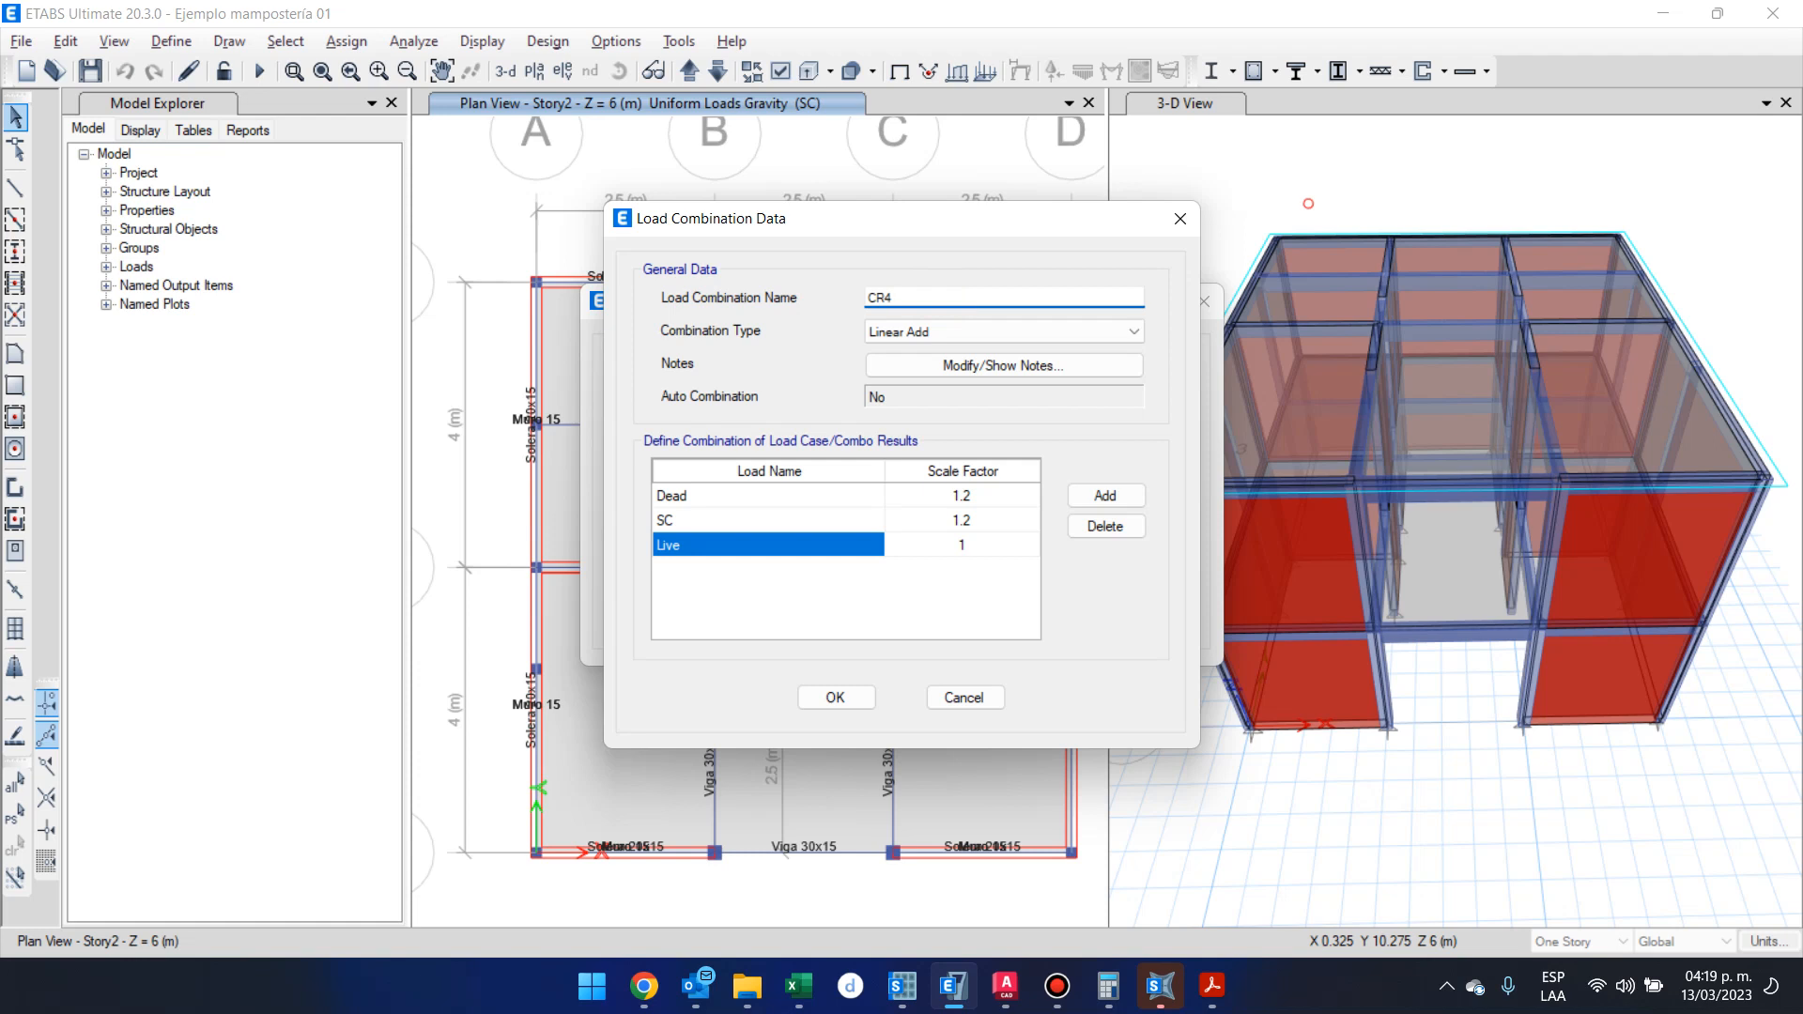
left_click(1104, 495)
left_click(768, 569)
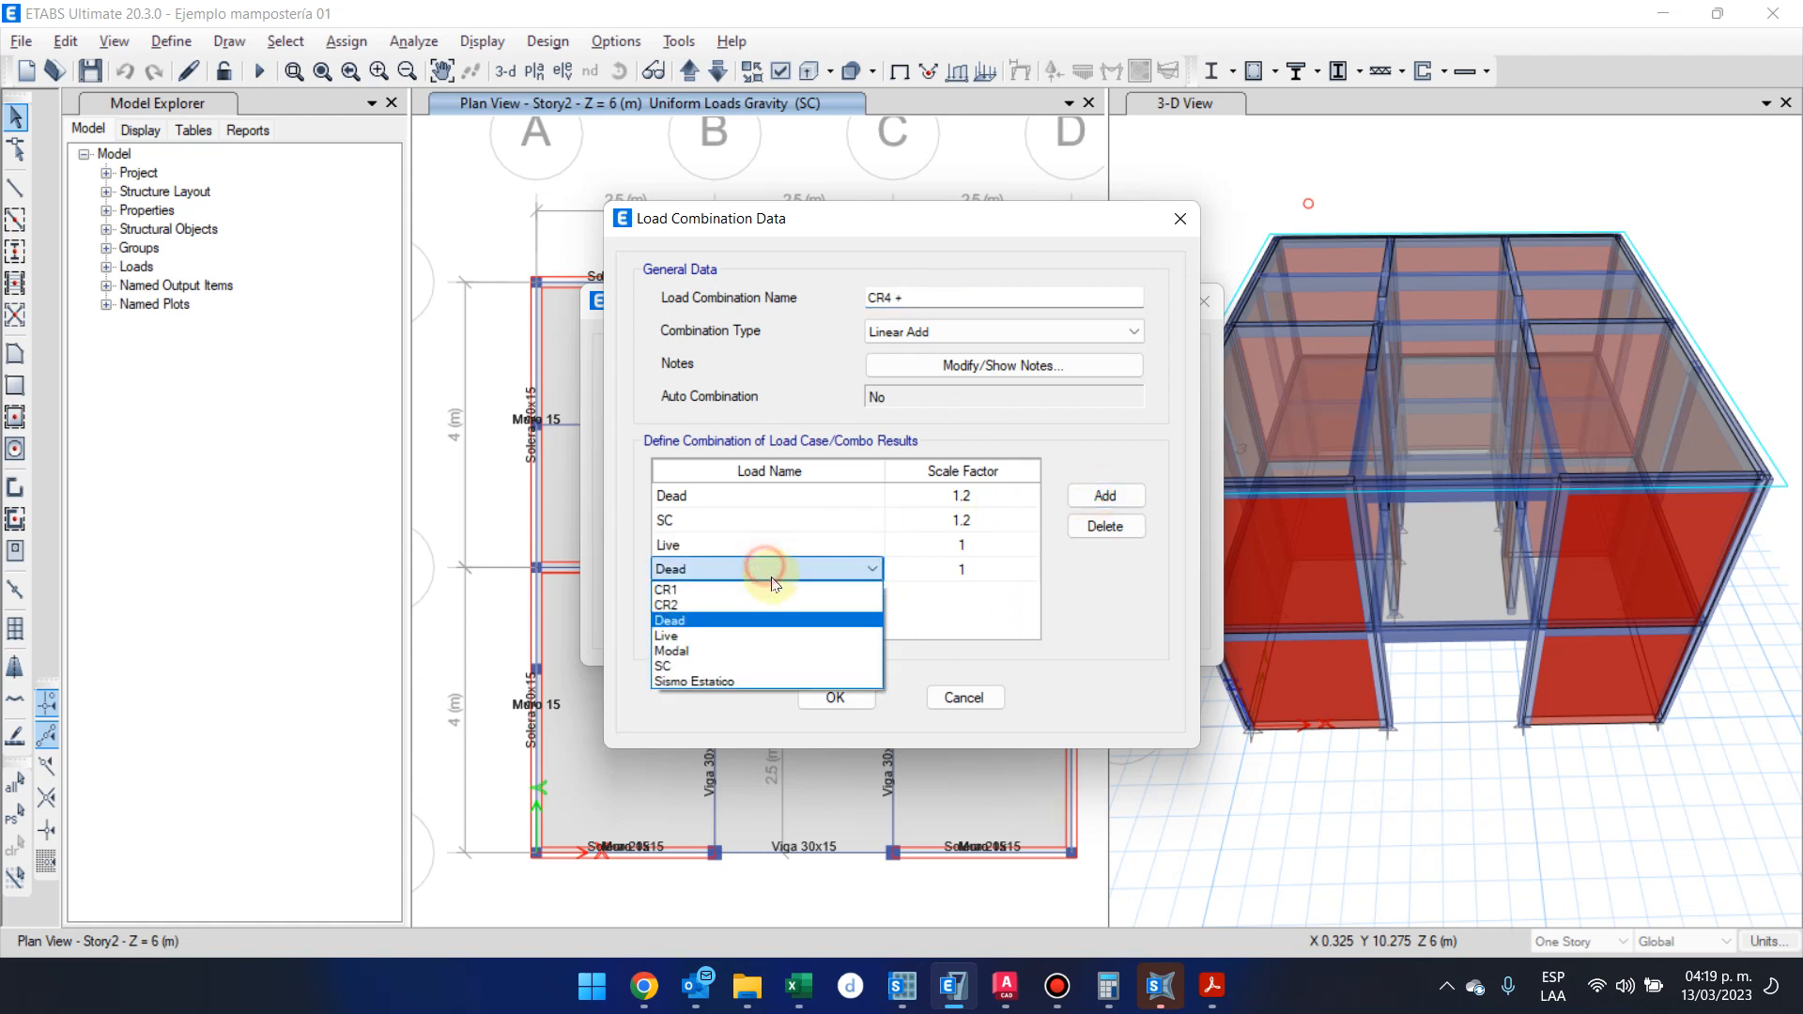
left_click(813, 680)
left_click(948, 570)
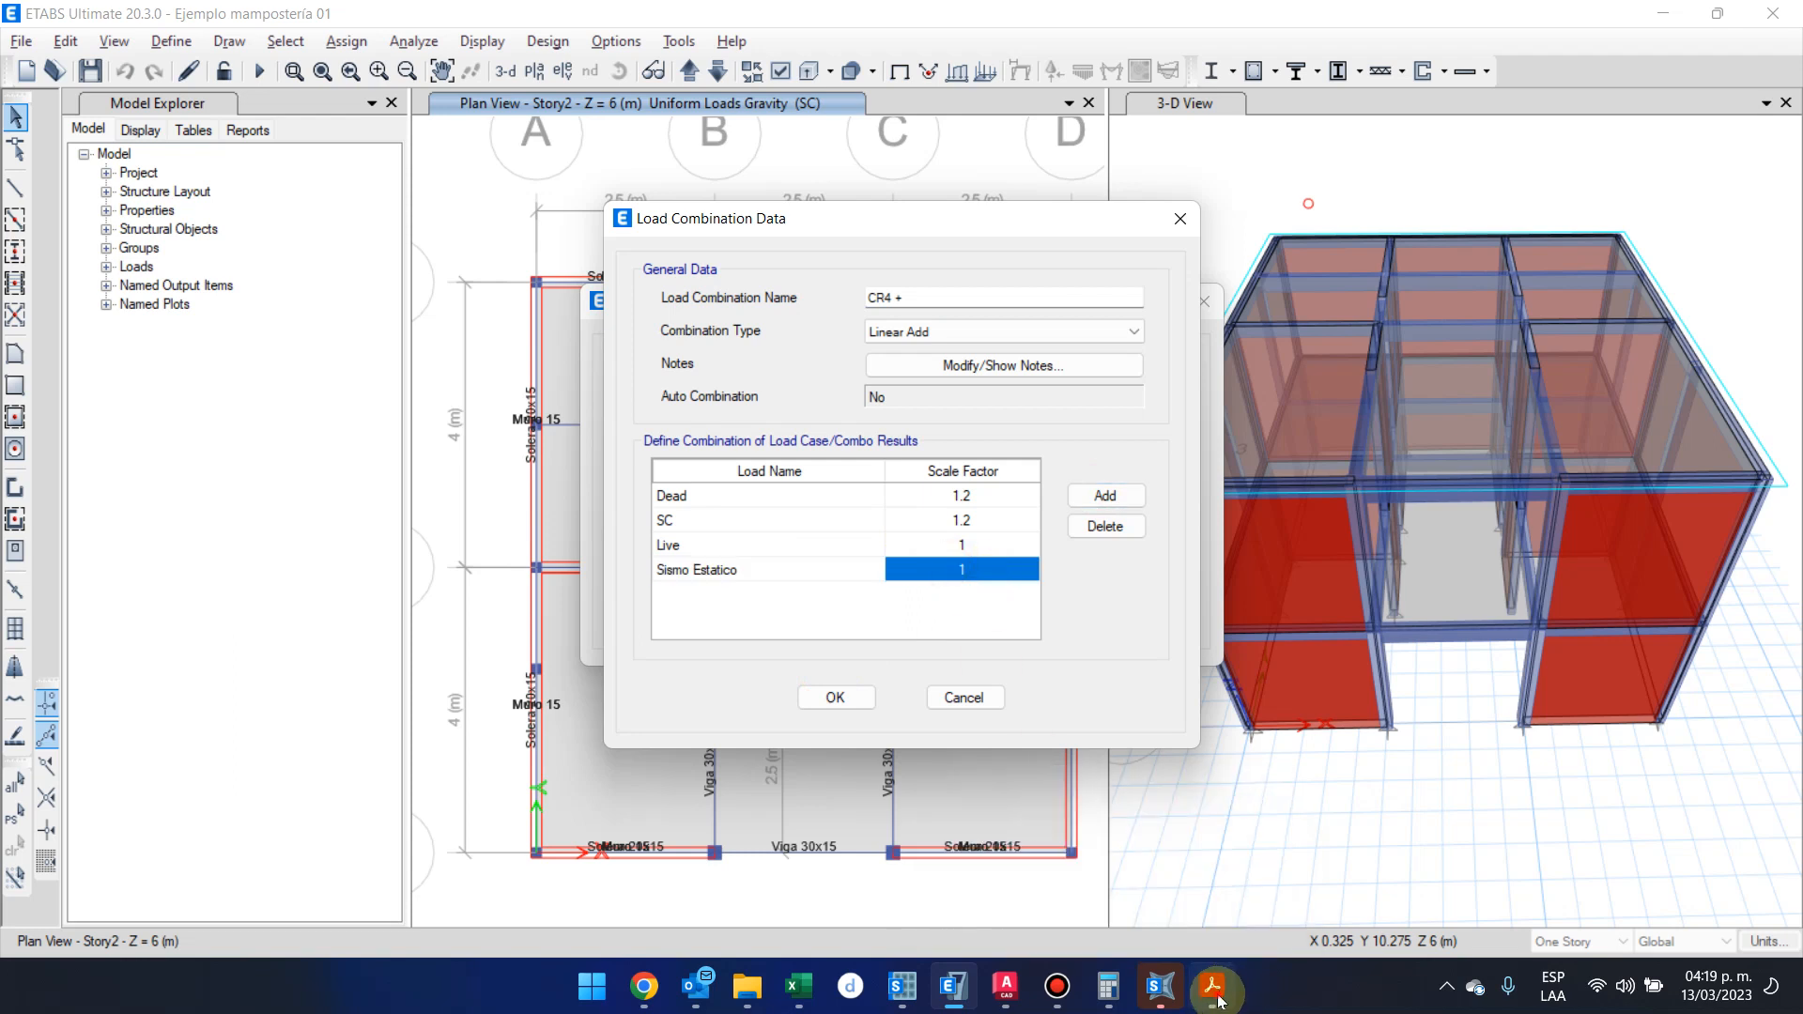
mouse_move(1211, 986)
left_click(1314, 892)
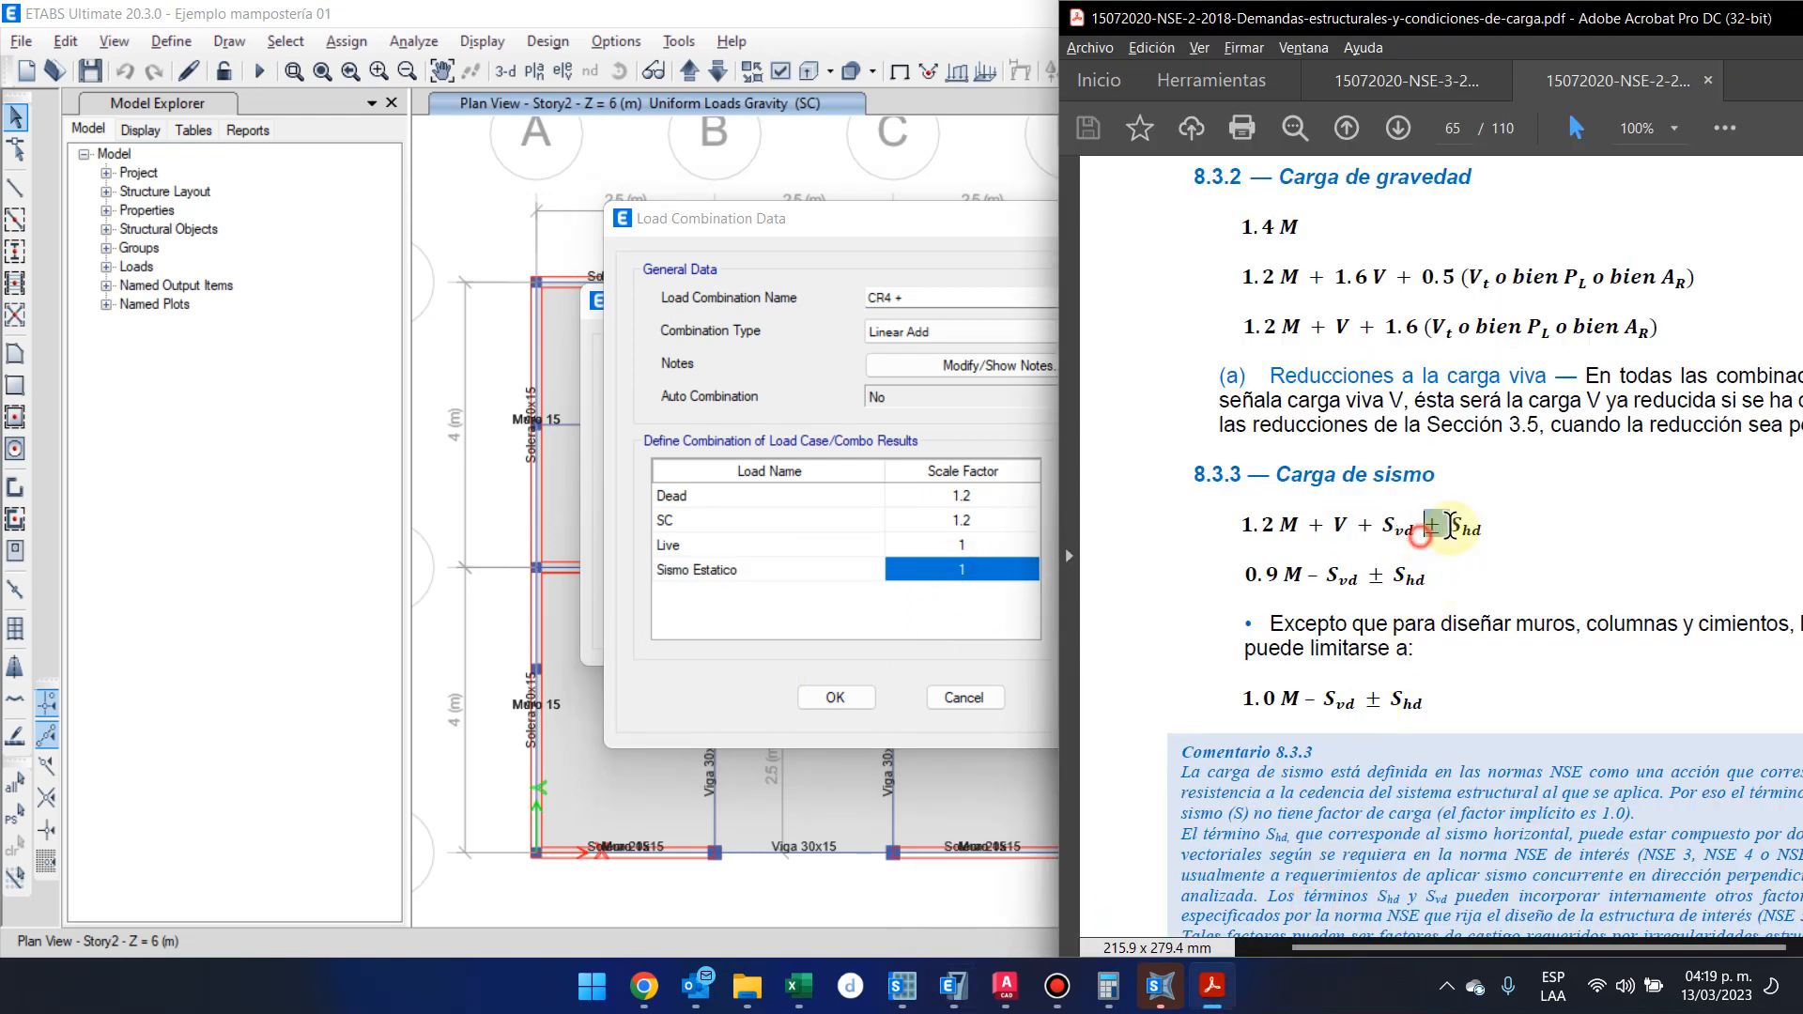
left_click(1025, 626)
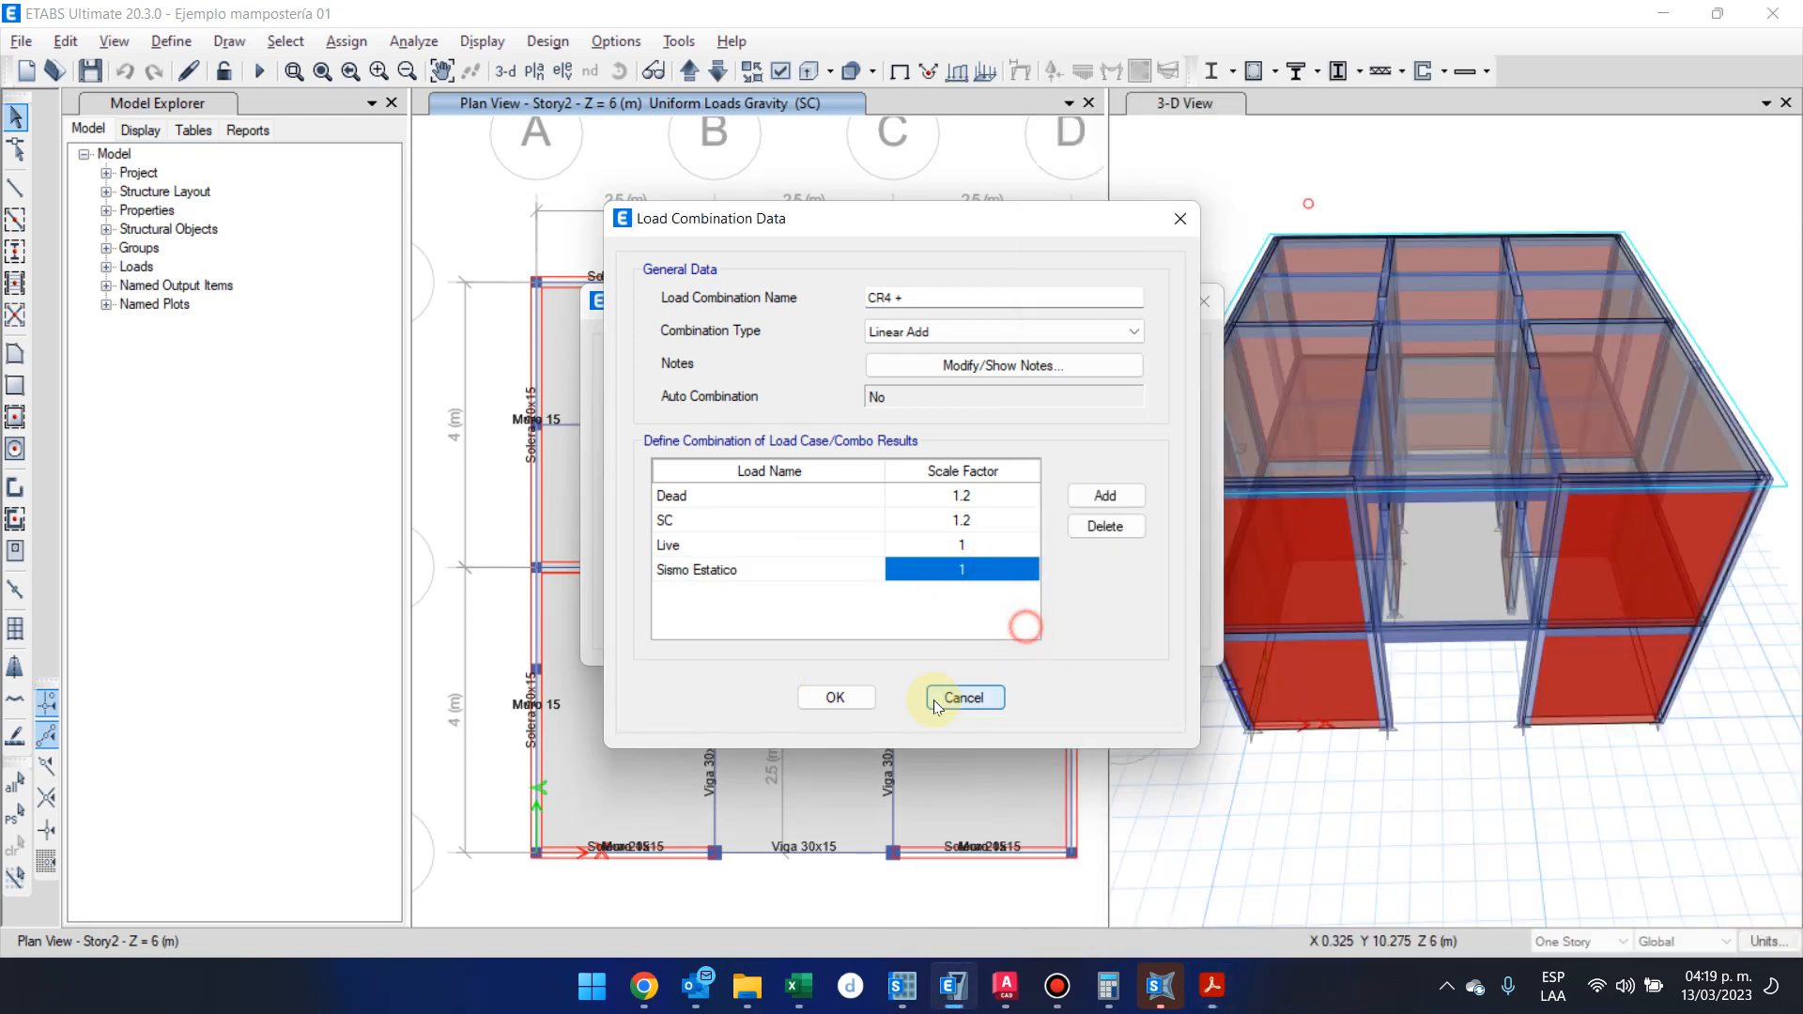
left_click(822, 700)
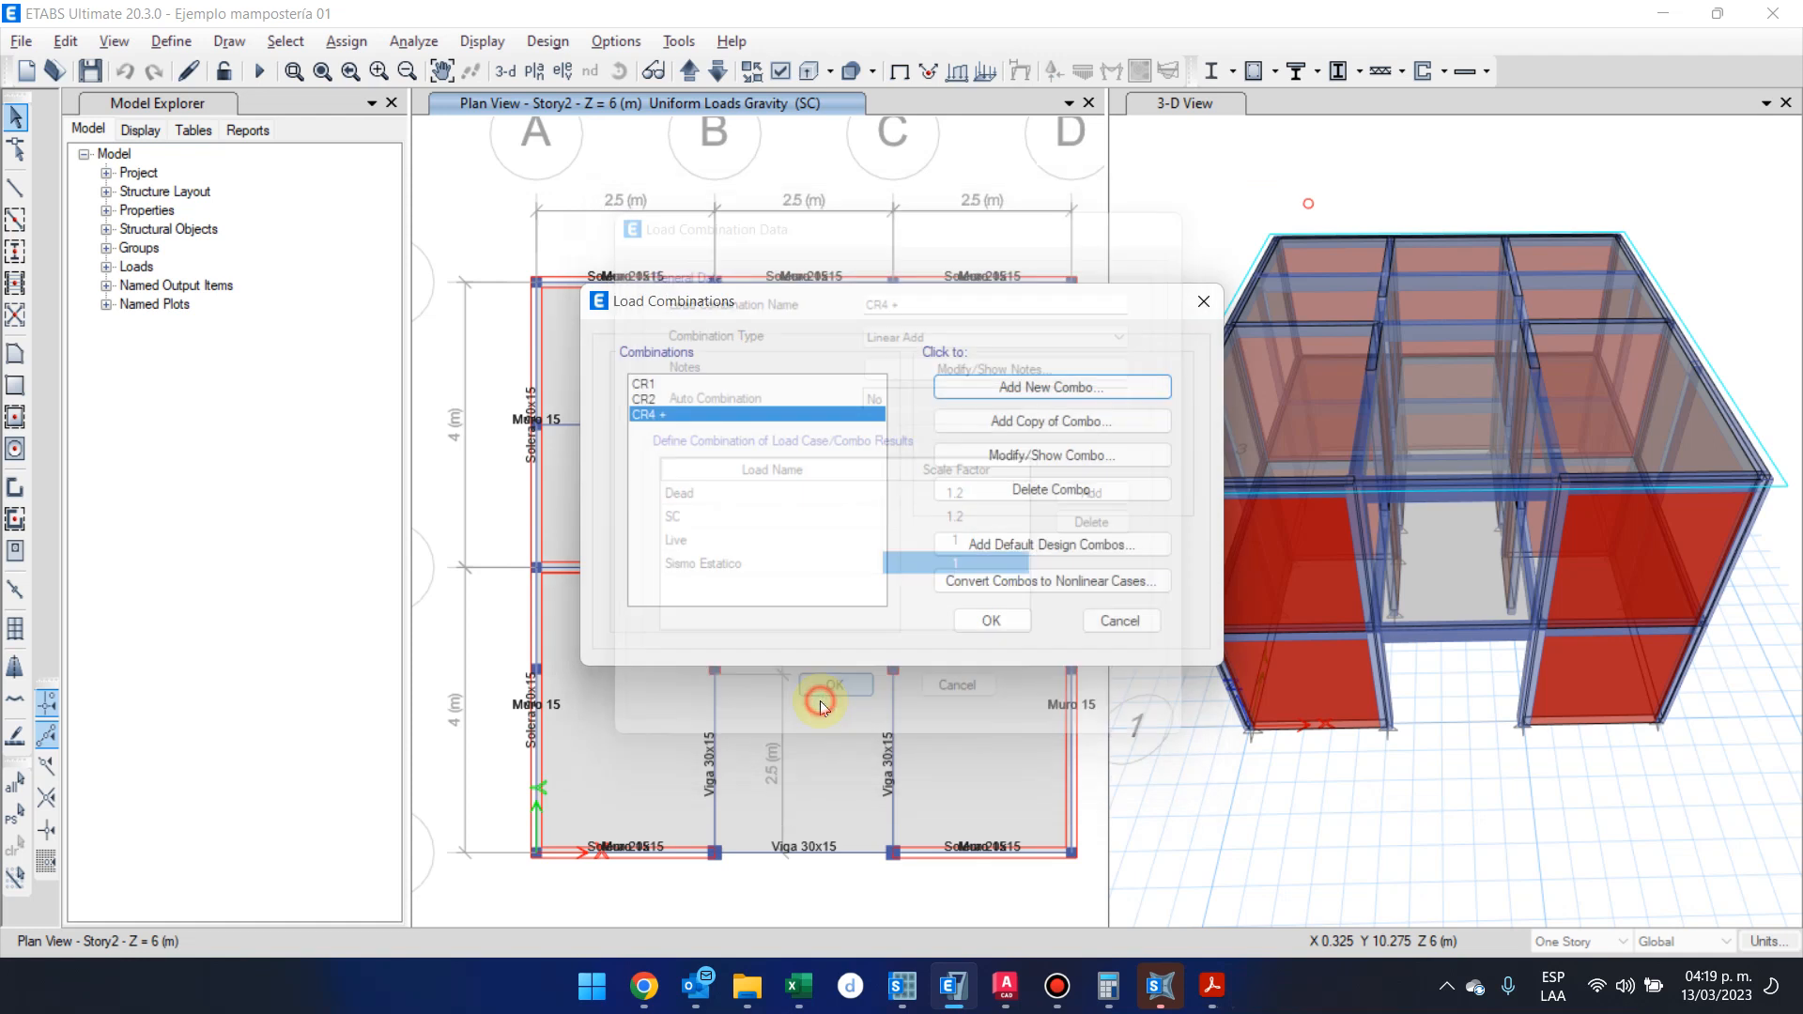
Copy combination CR4 + as CR4 - and set its Sismo Estatico scale factor to -1
left_click(1021, 423)
left_click(923, 296)
key("BackSpace")
type("-")
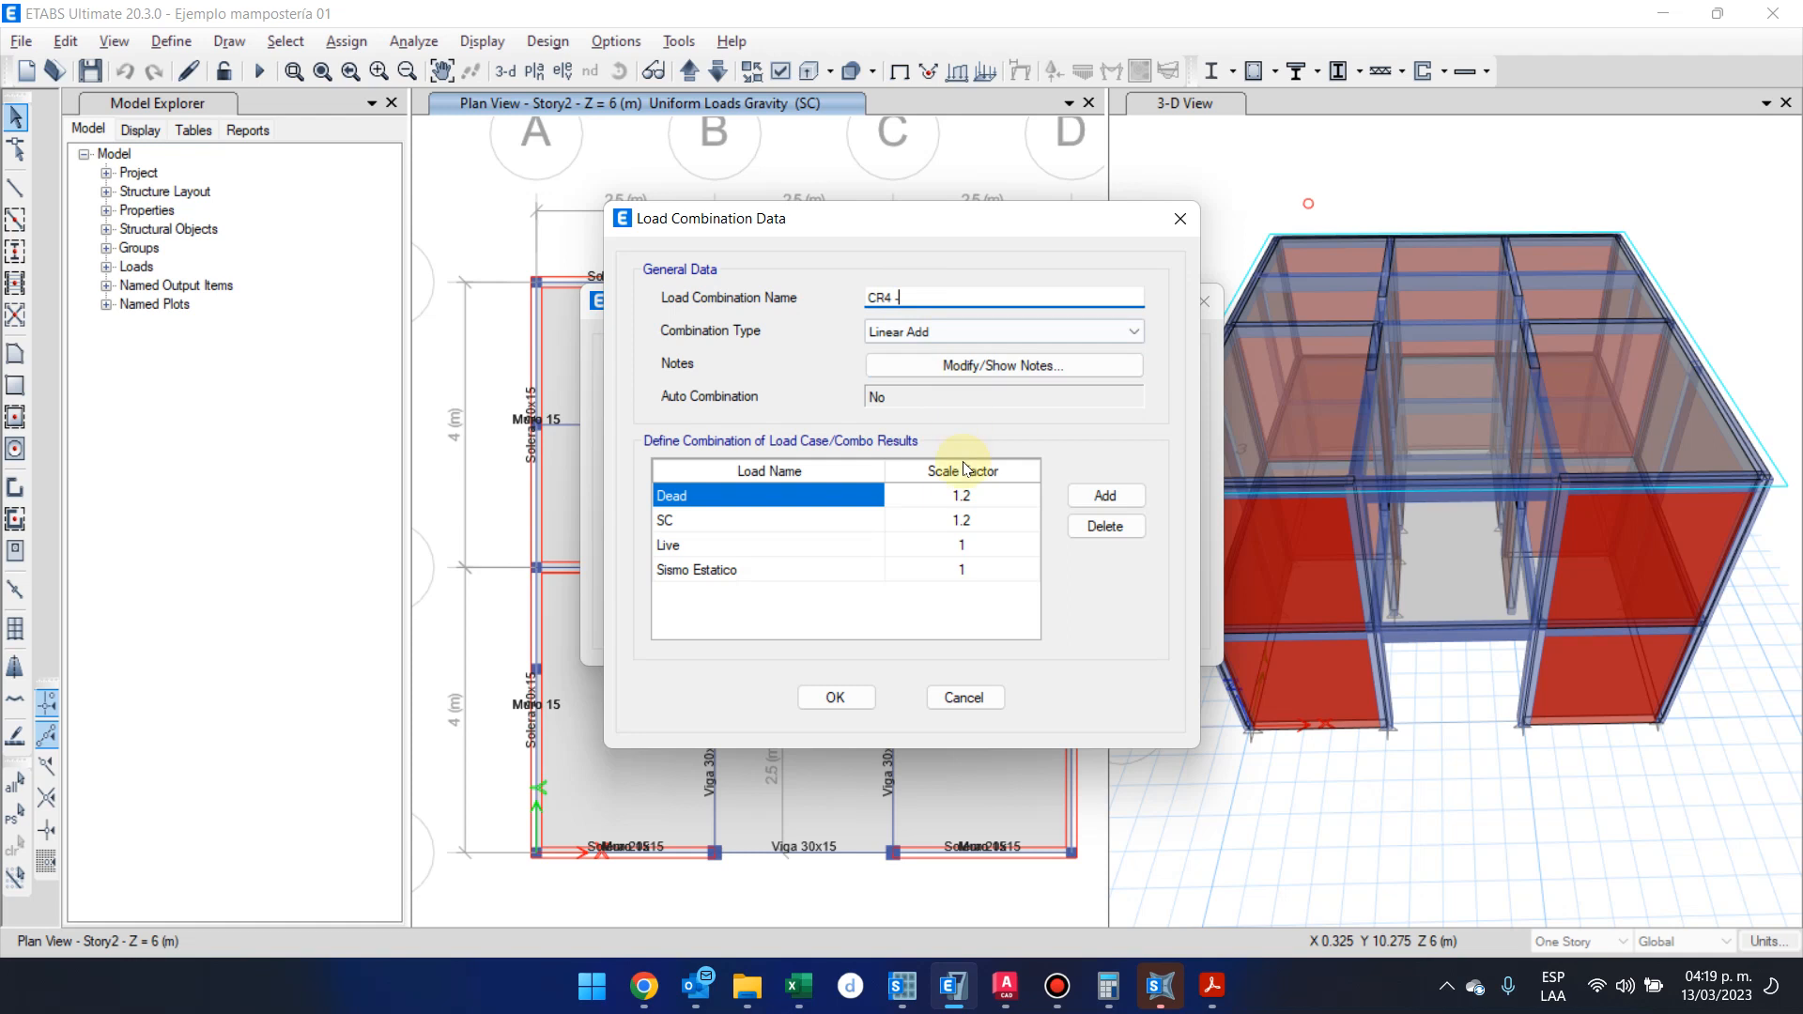
left_click(933, 575)
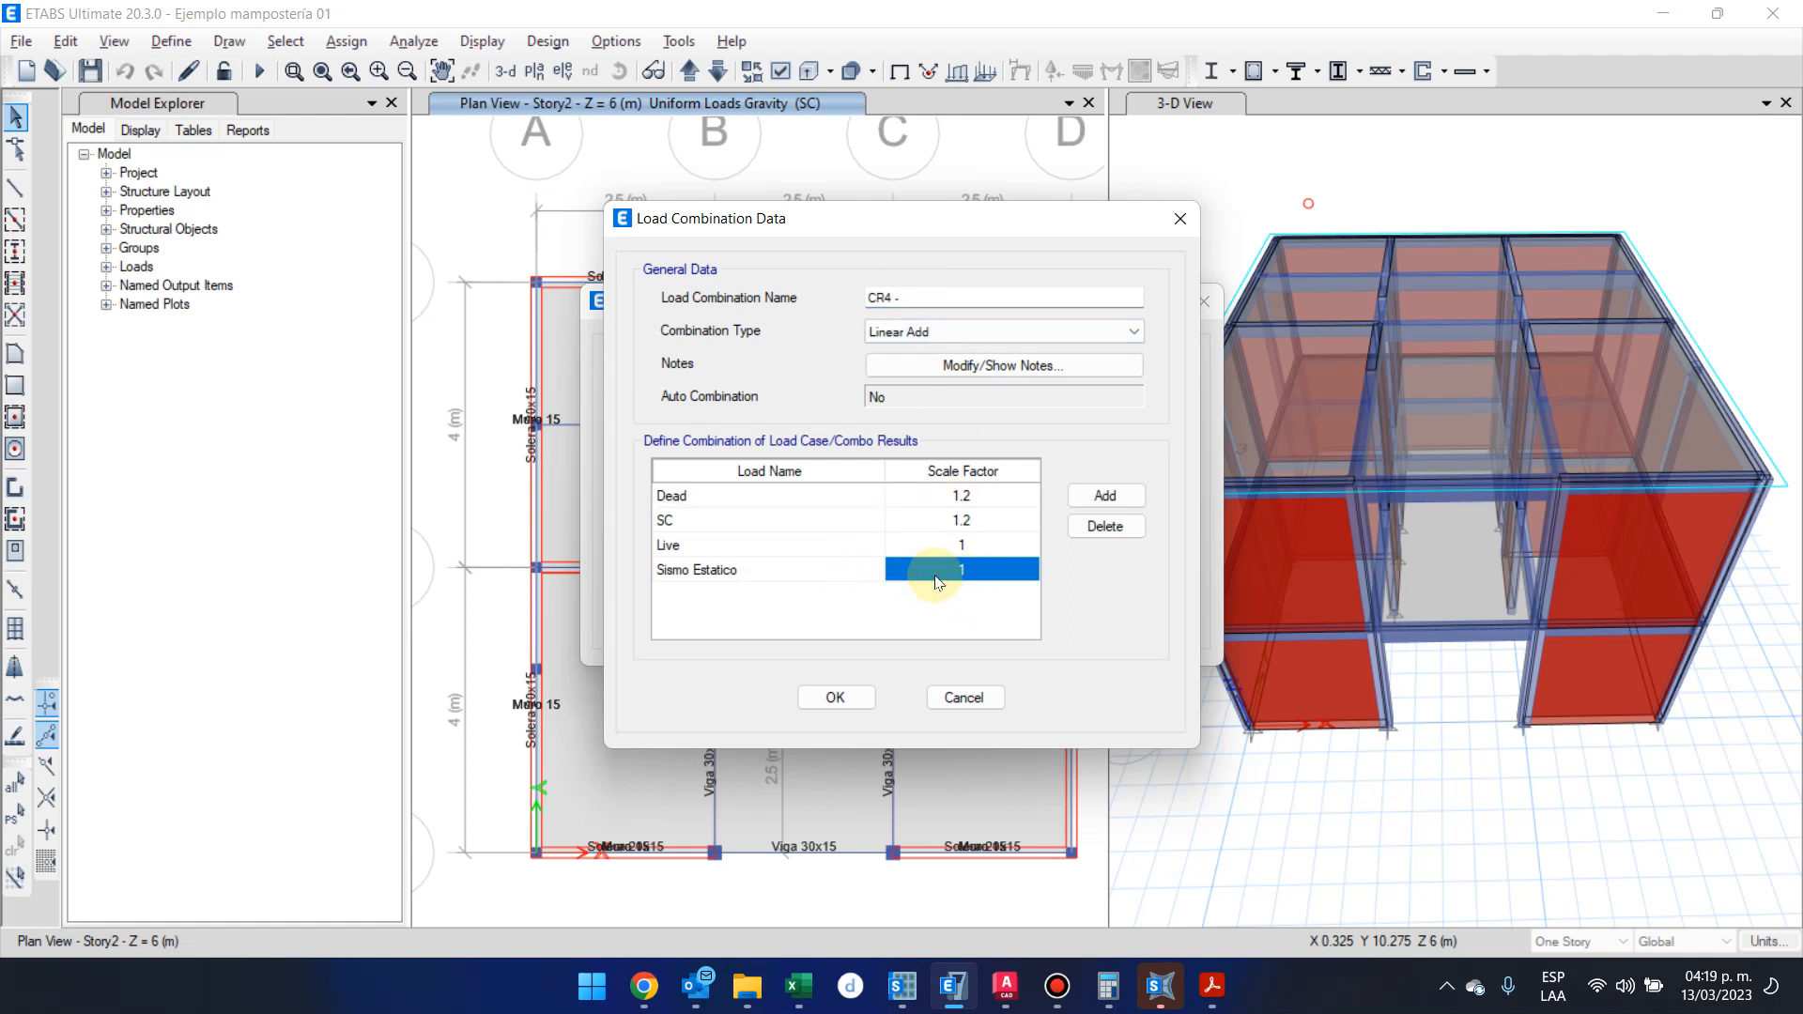
type("-4")
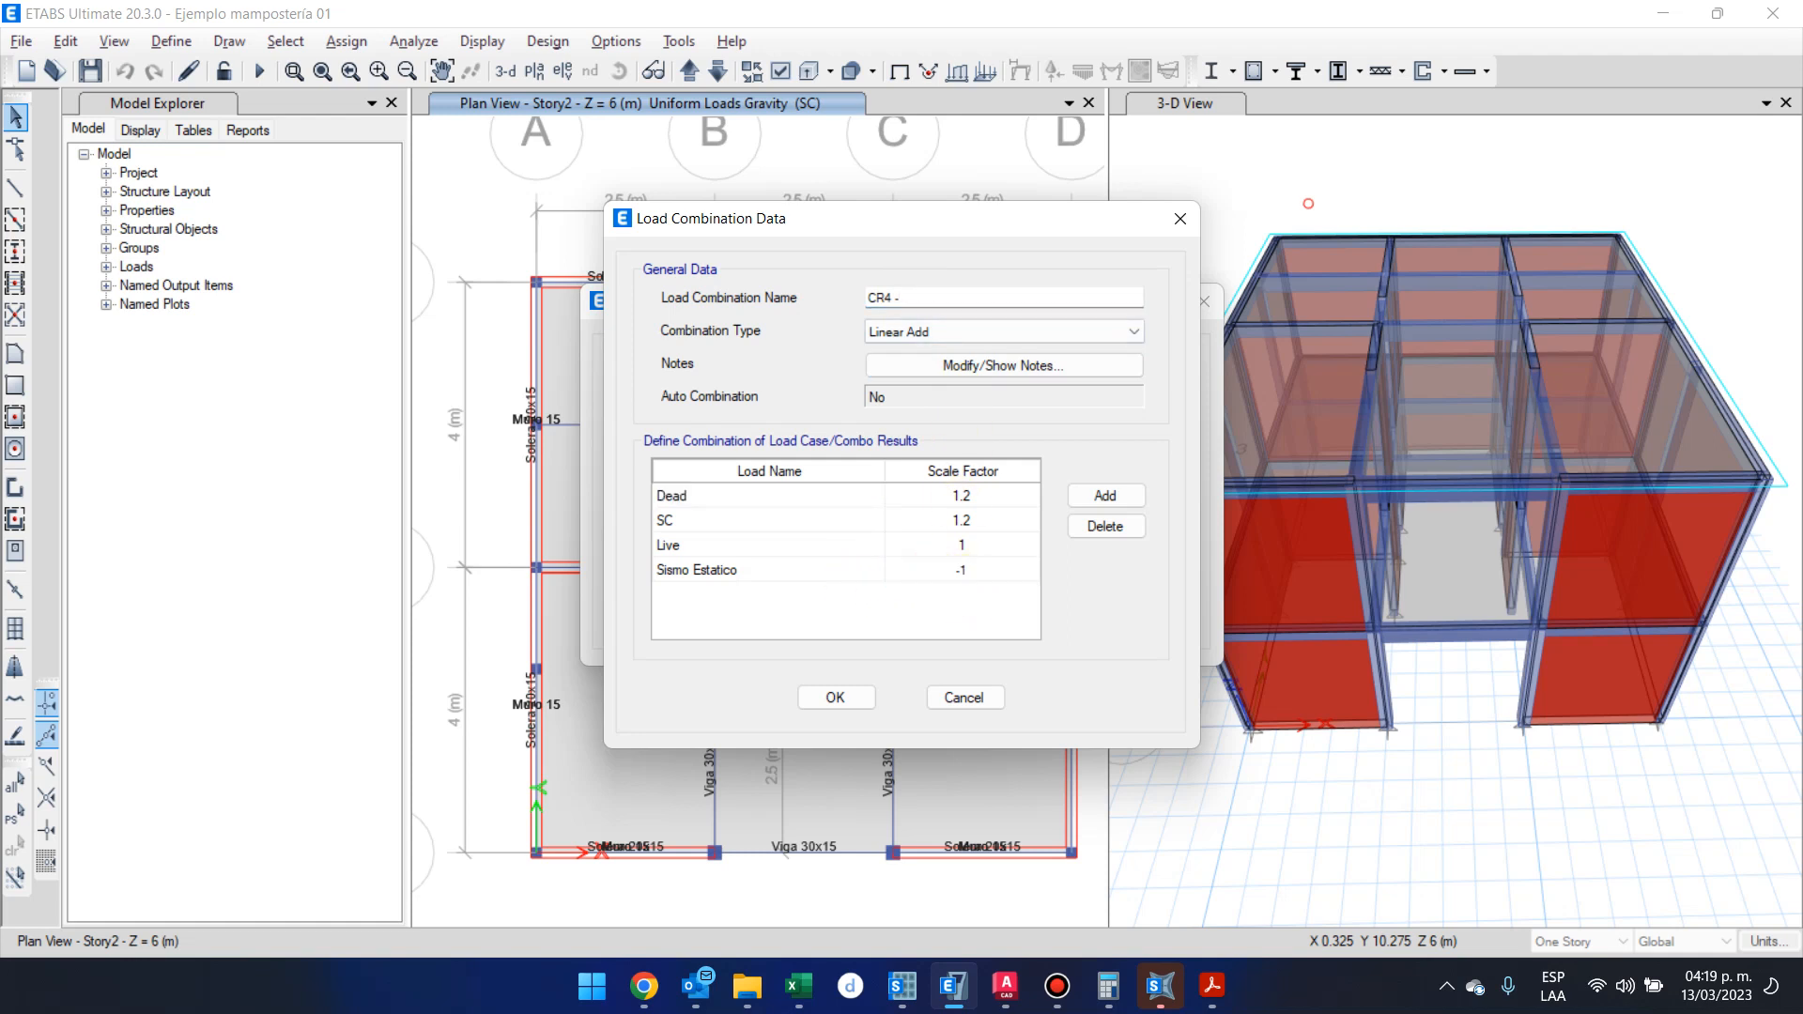
left_click(835, 697)
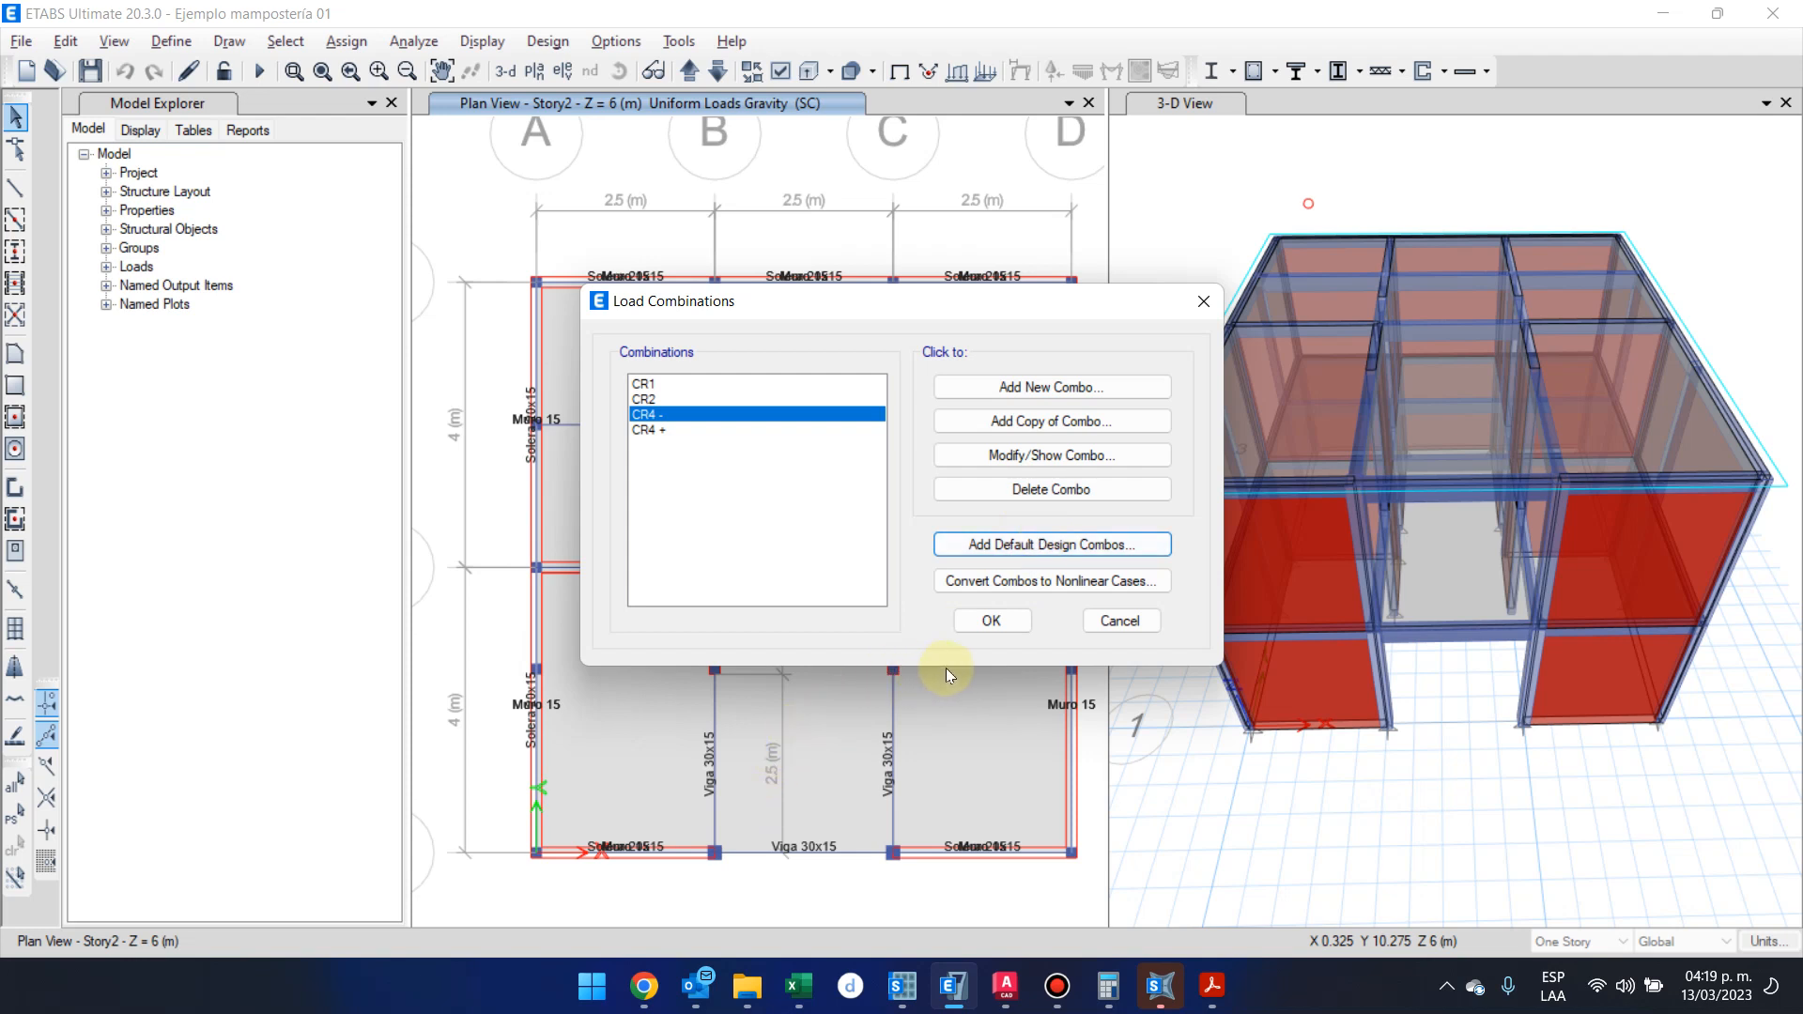
Add the default design combinations for Concrete Shear Wall Design, converted to editable user combinations
left_click(1046, 544)
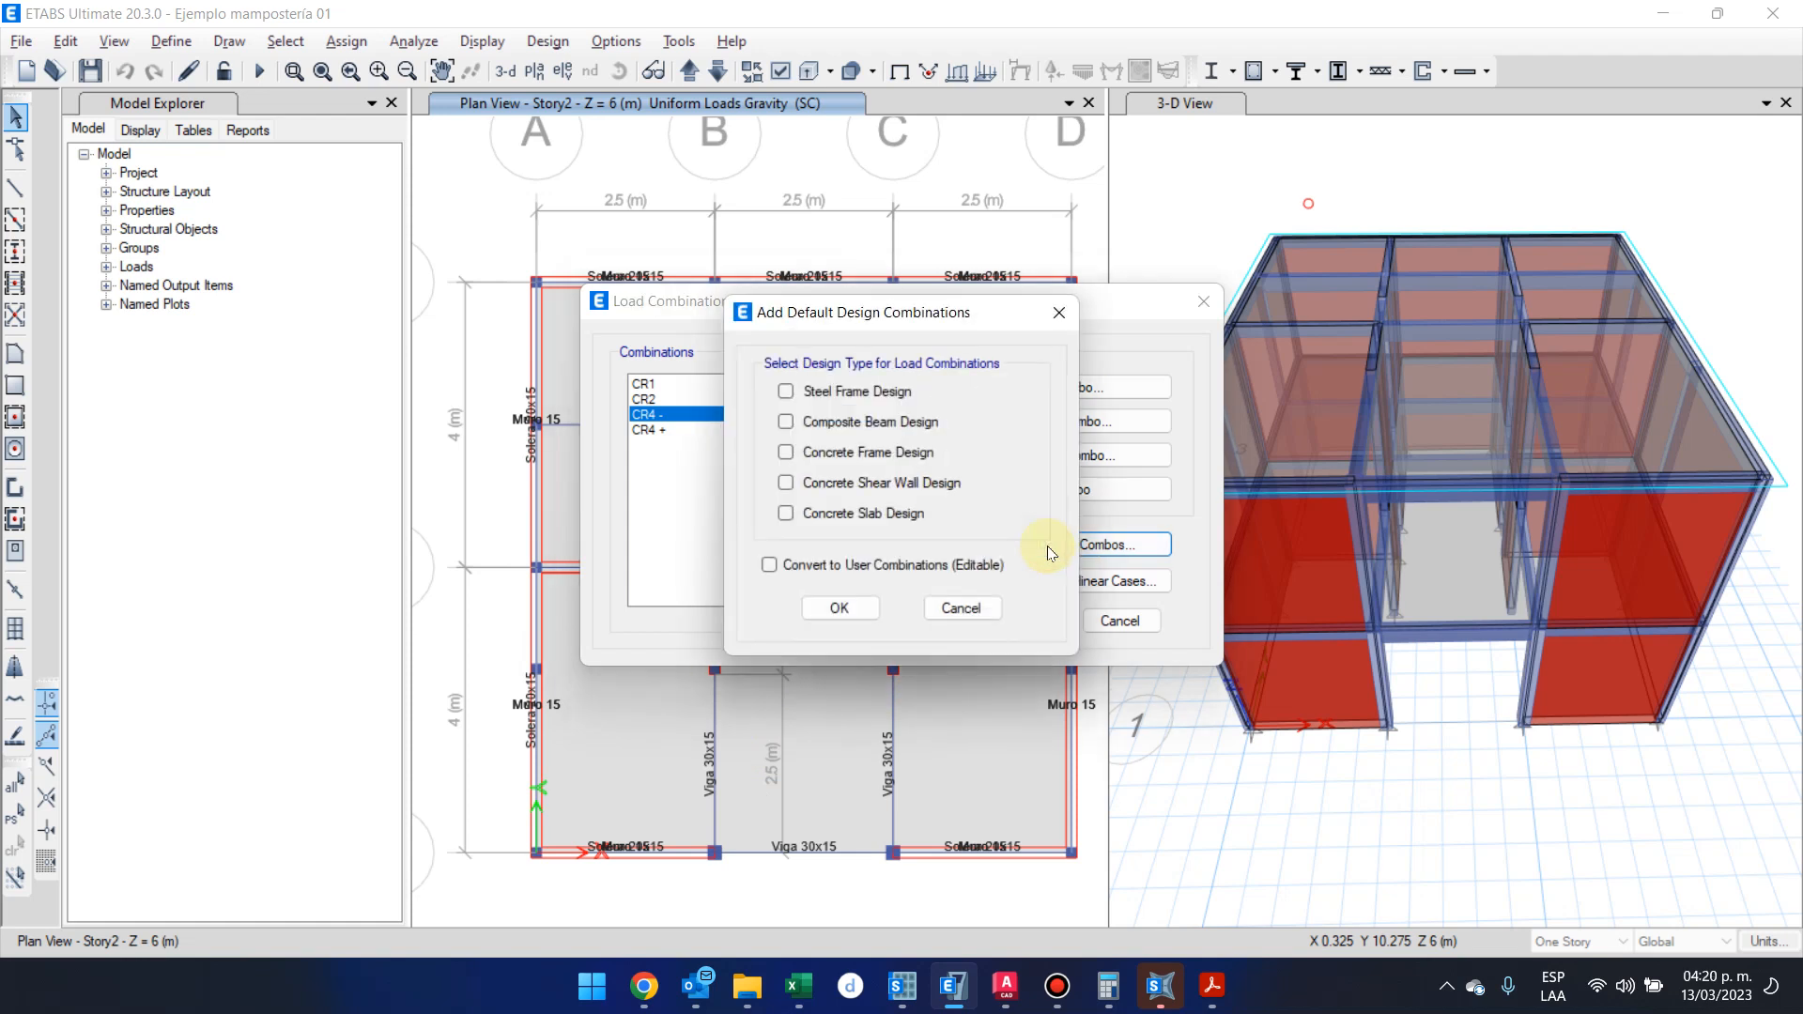
left_click(960, 490)
left_click(879, 565)
left_click(841, 607)
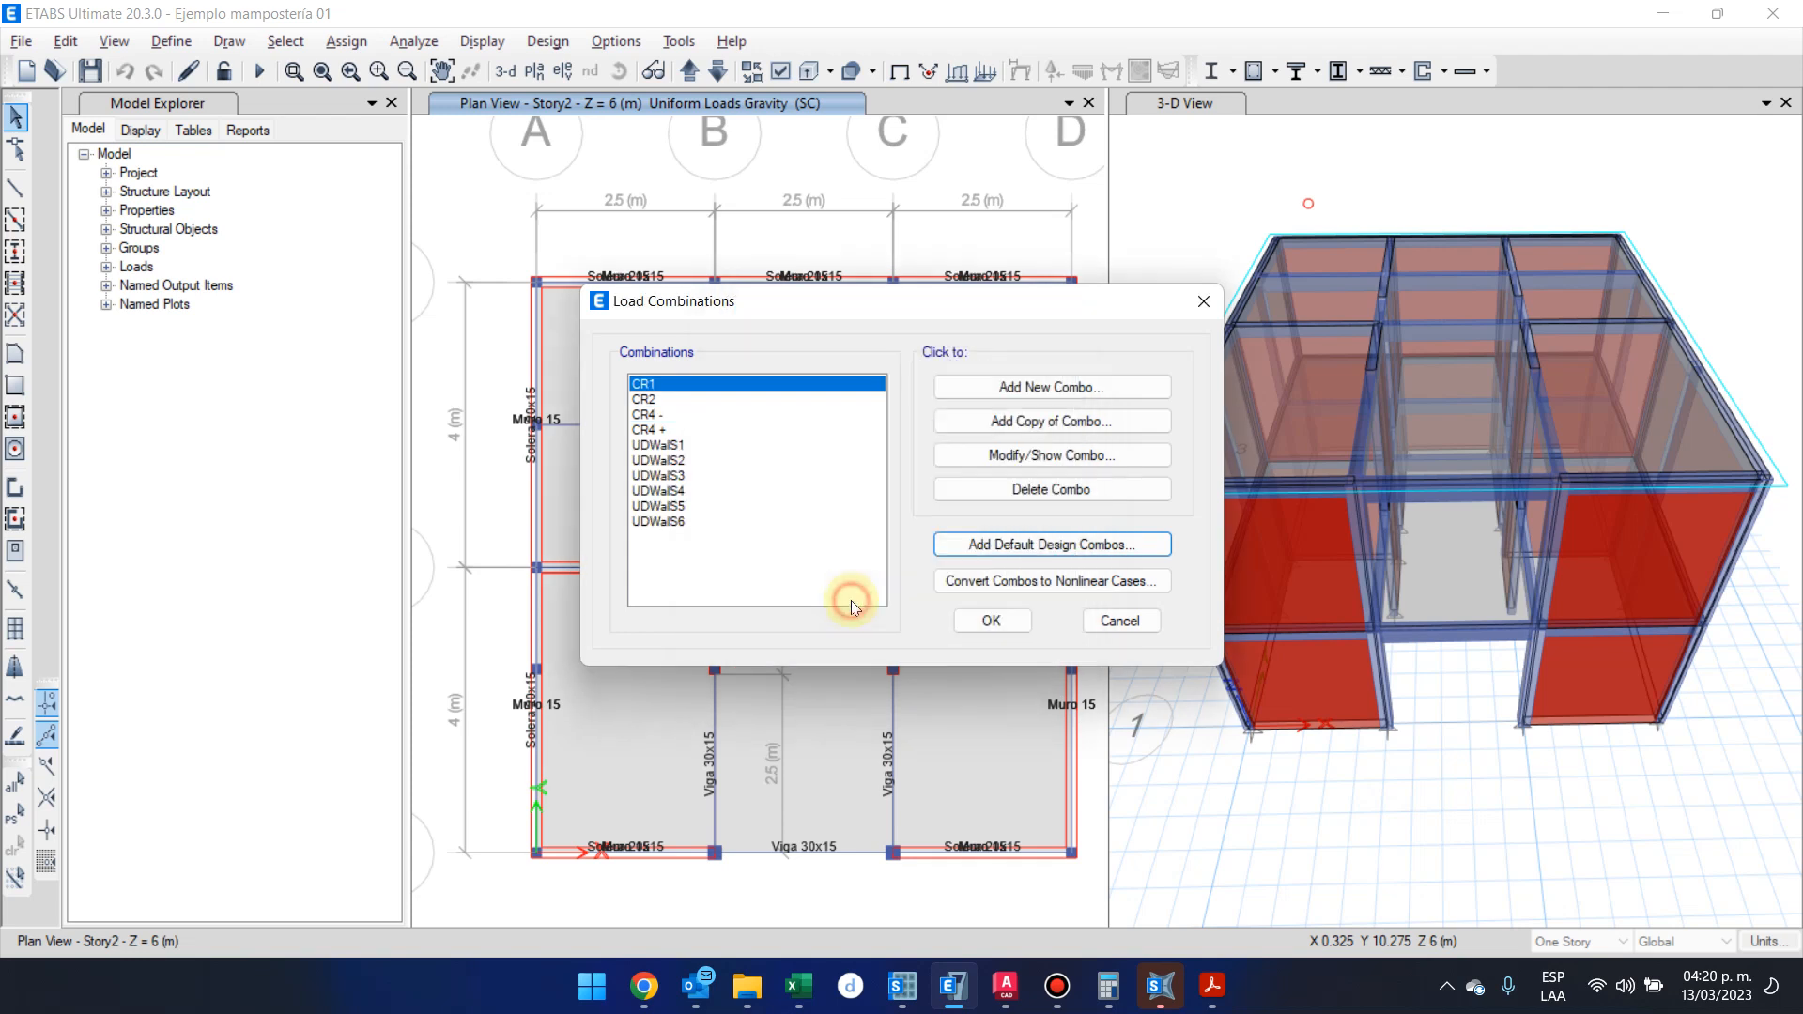
Review the load cases and scale factors of combination UDWalS2 without modifying it, and accept the load combinations
left_click(706, 461)
left_click(1144, 458)
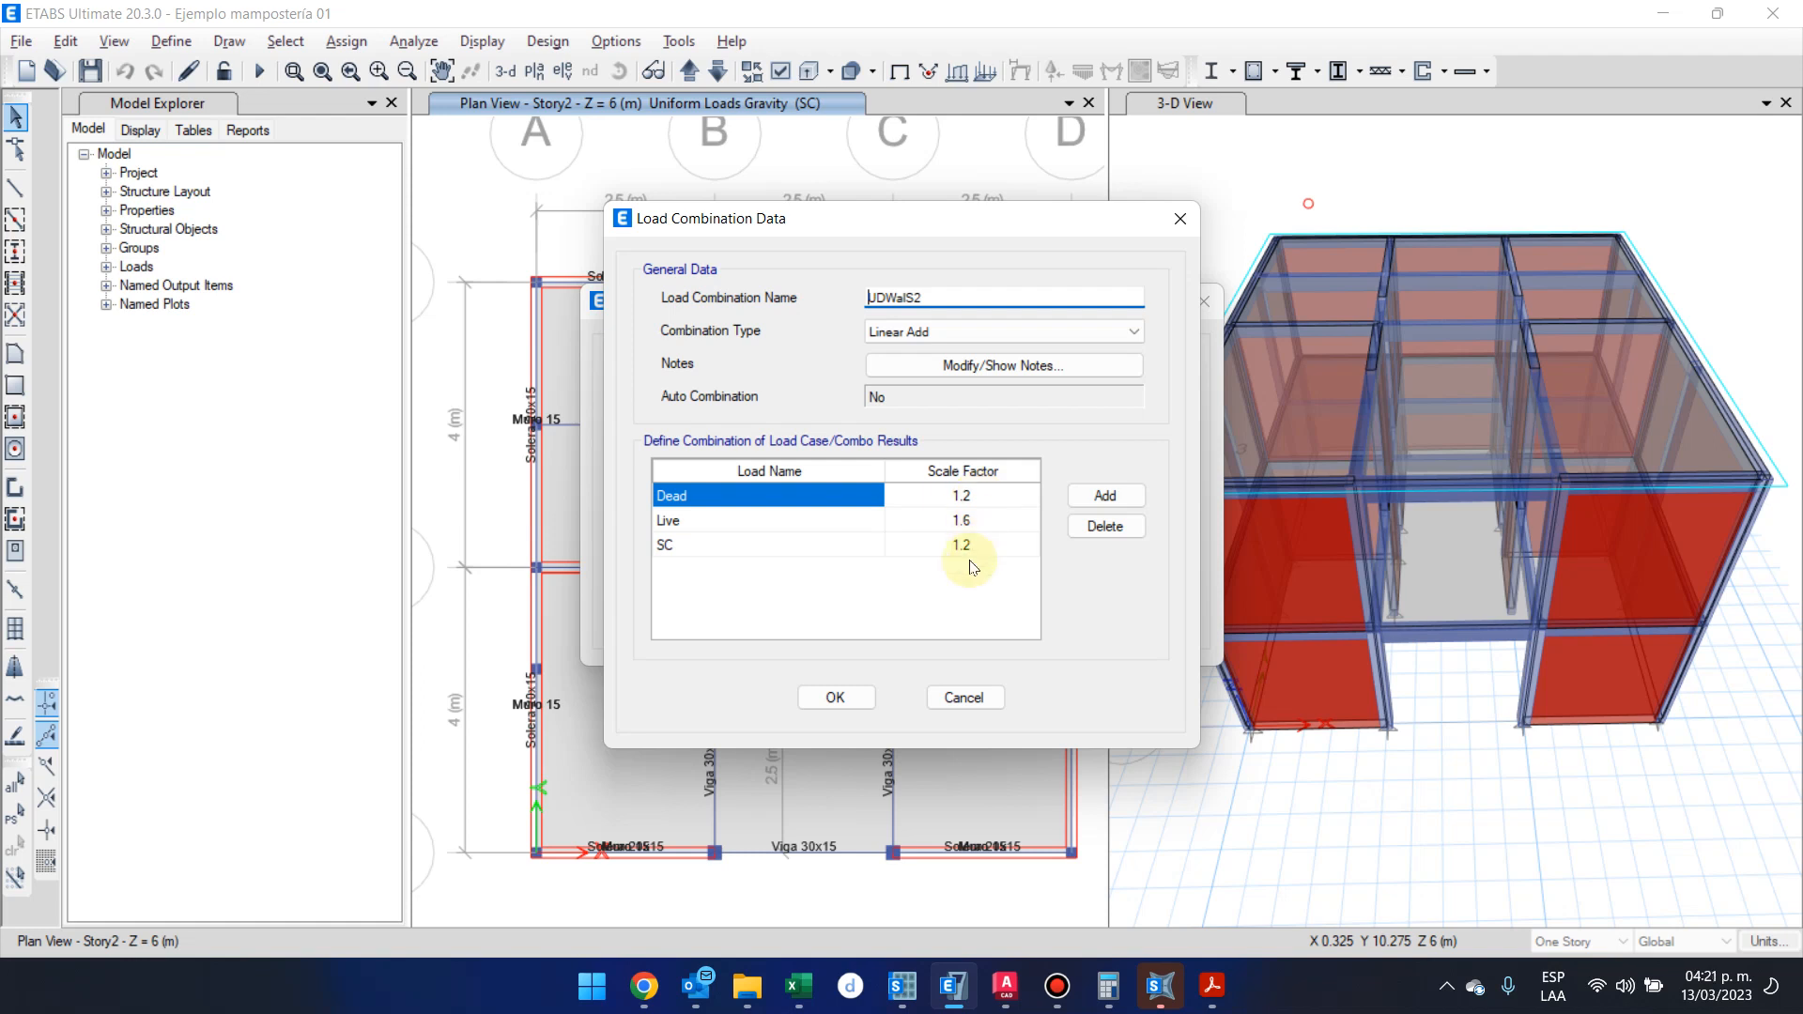
left_click(976, 698)
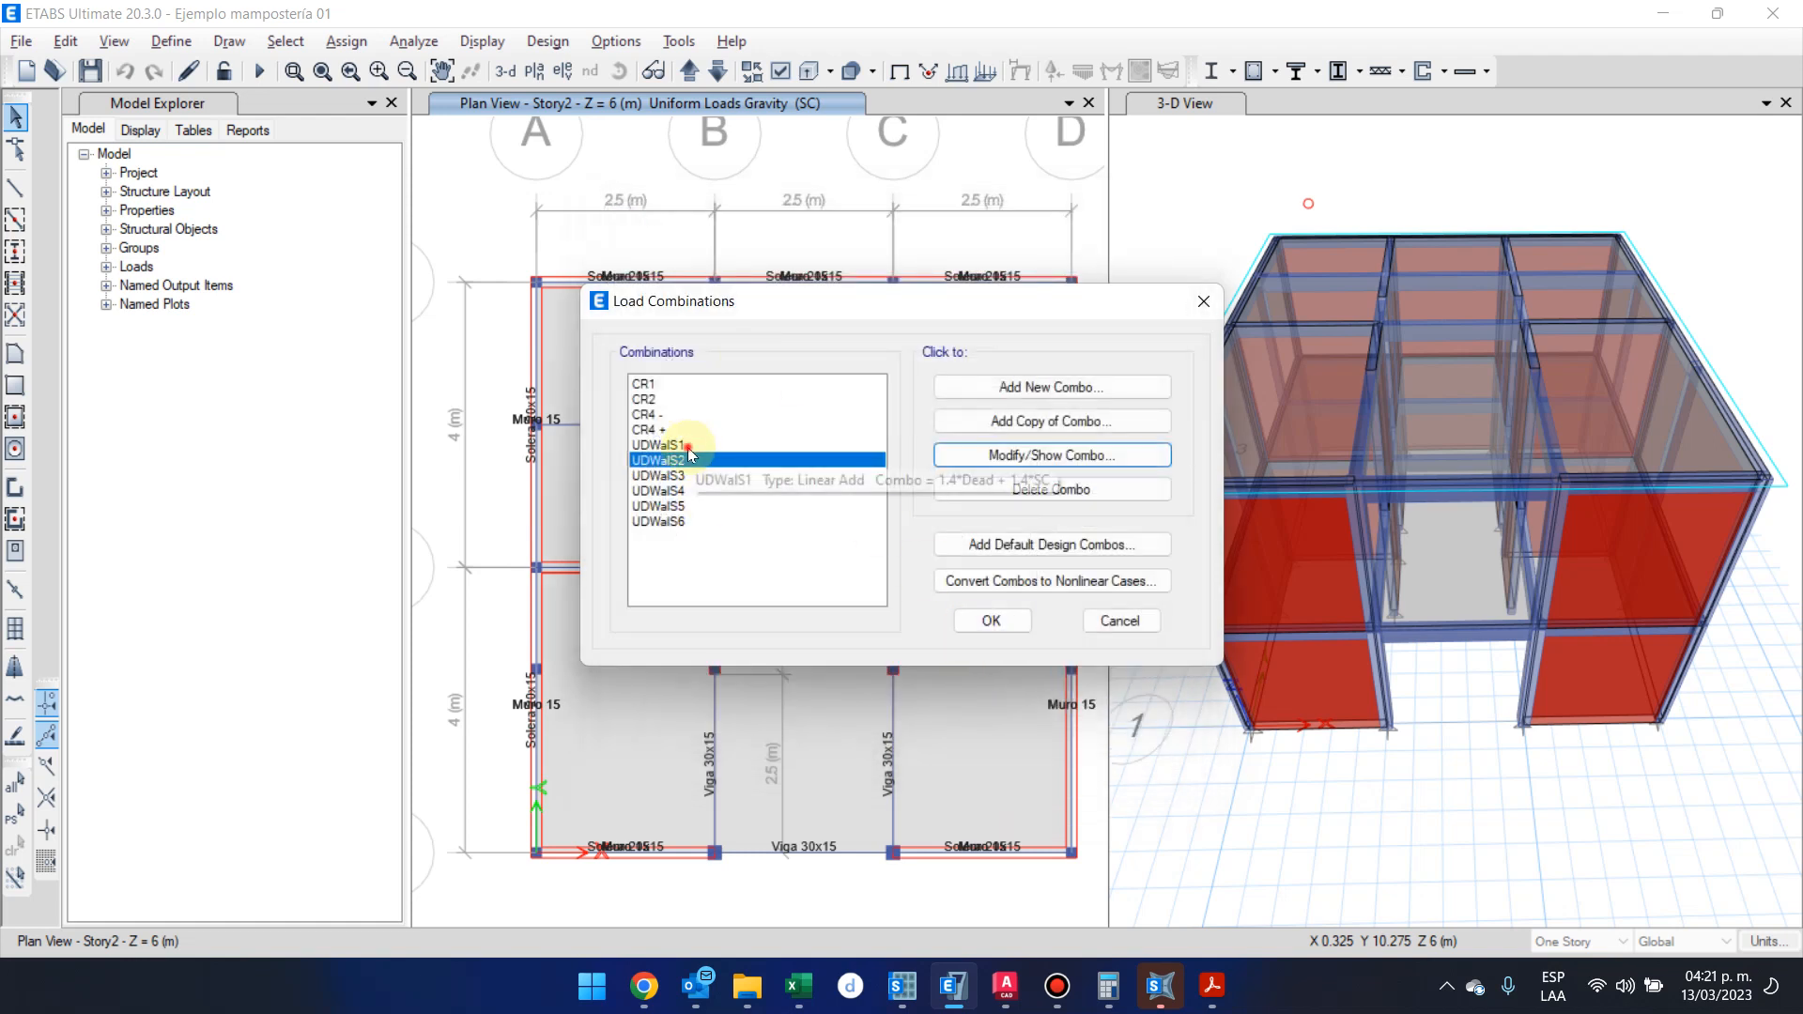
left_click_drag(687, 447, 718, 544)
left_click(991, 621)
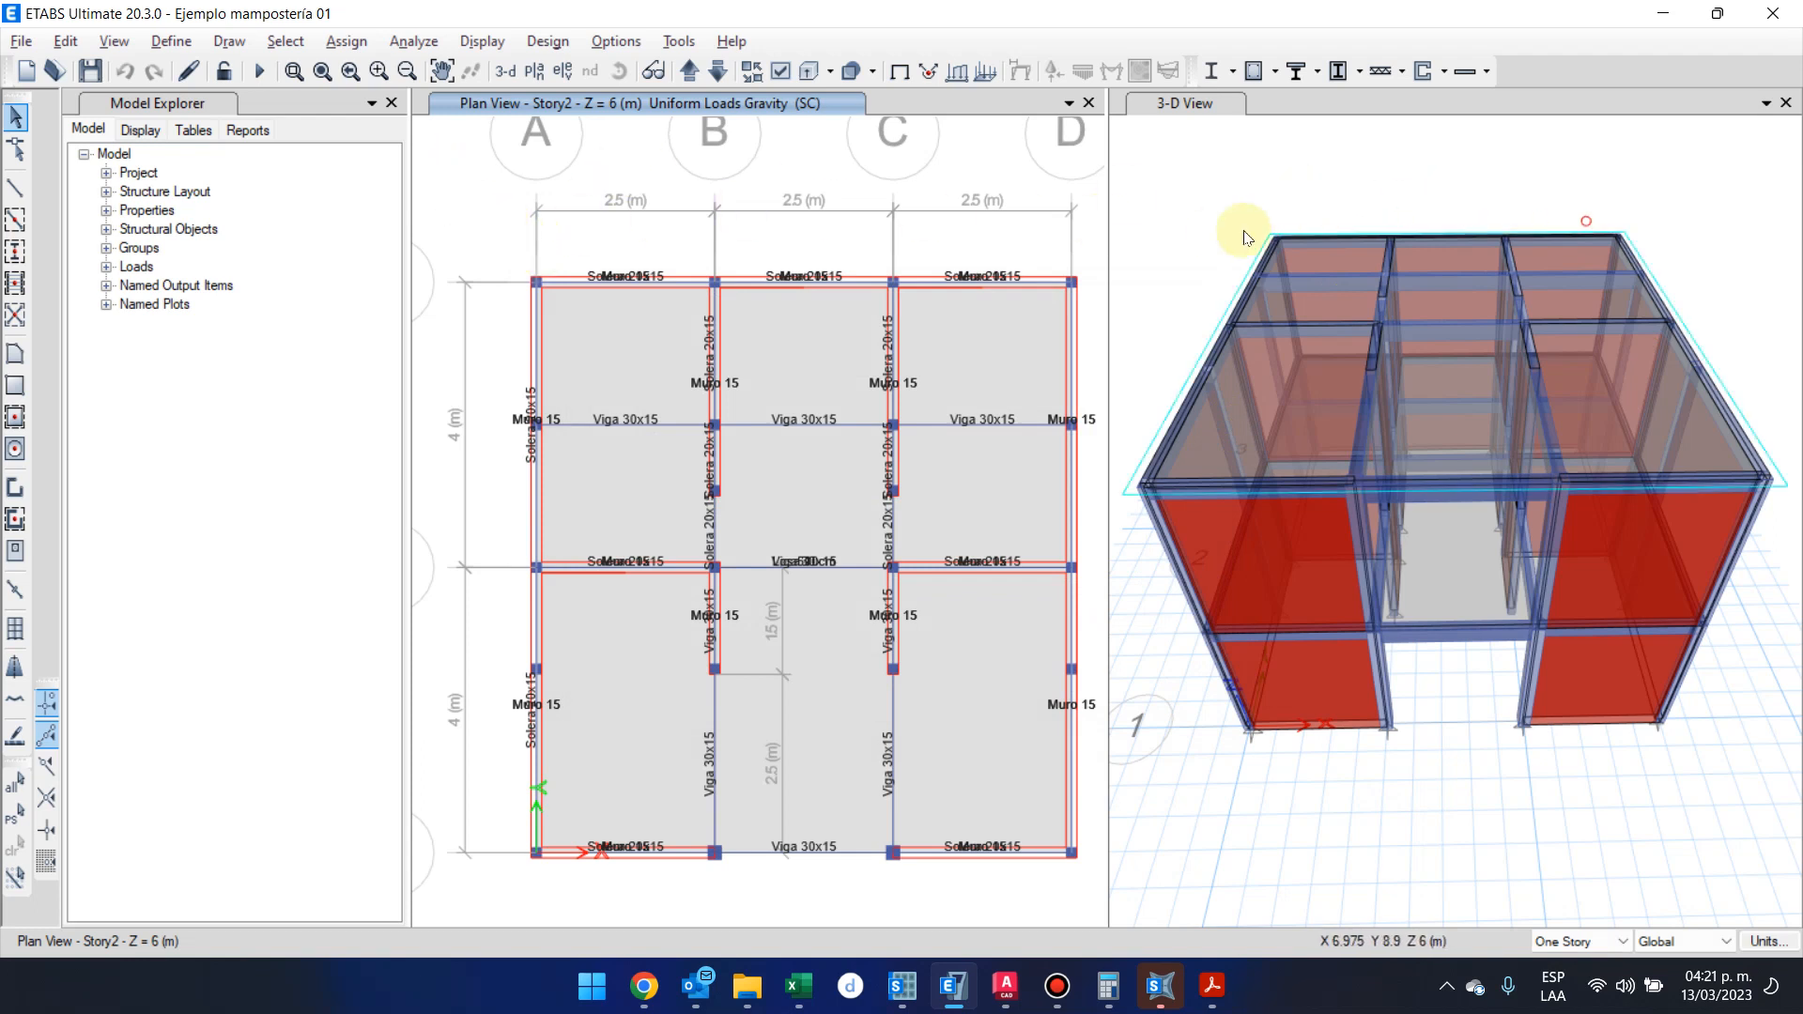
middle_click_drag(1481, 645, 1555, 592, "shift")
scroll(1485, 521, "down", 3)
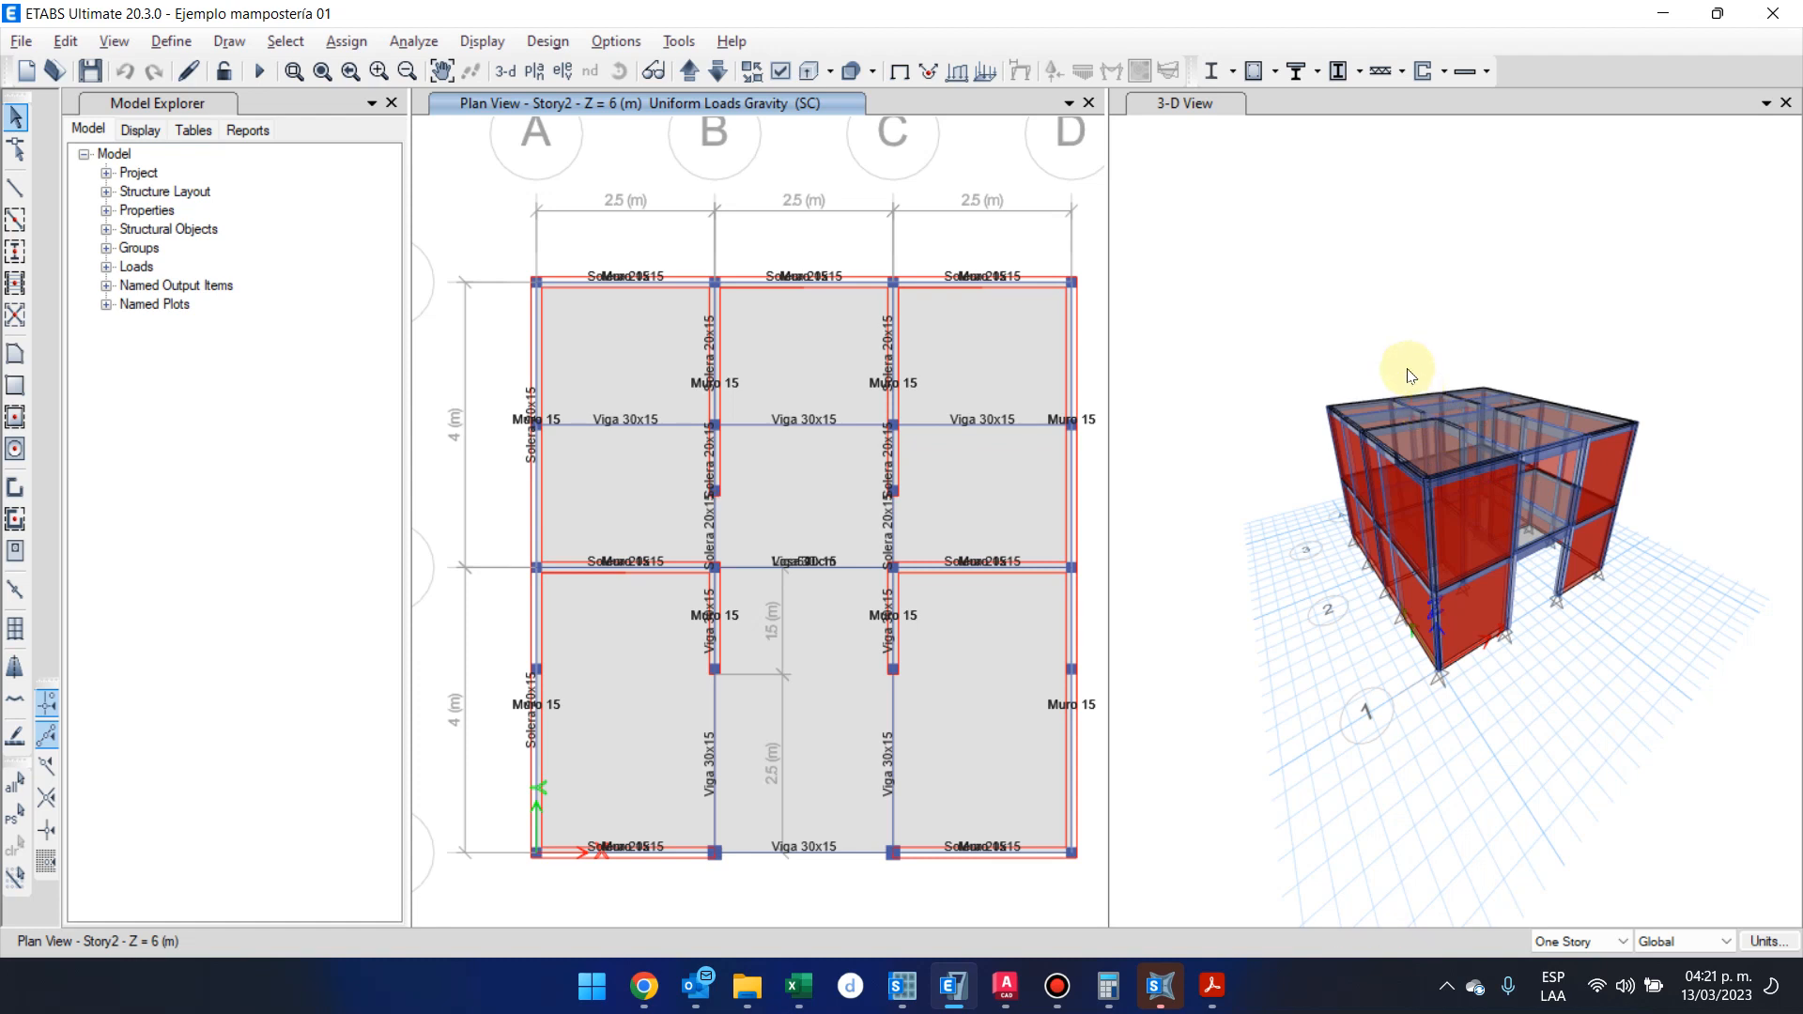
left_click(15, 785)
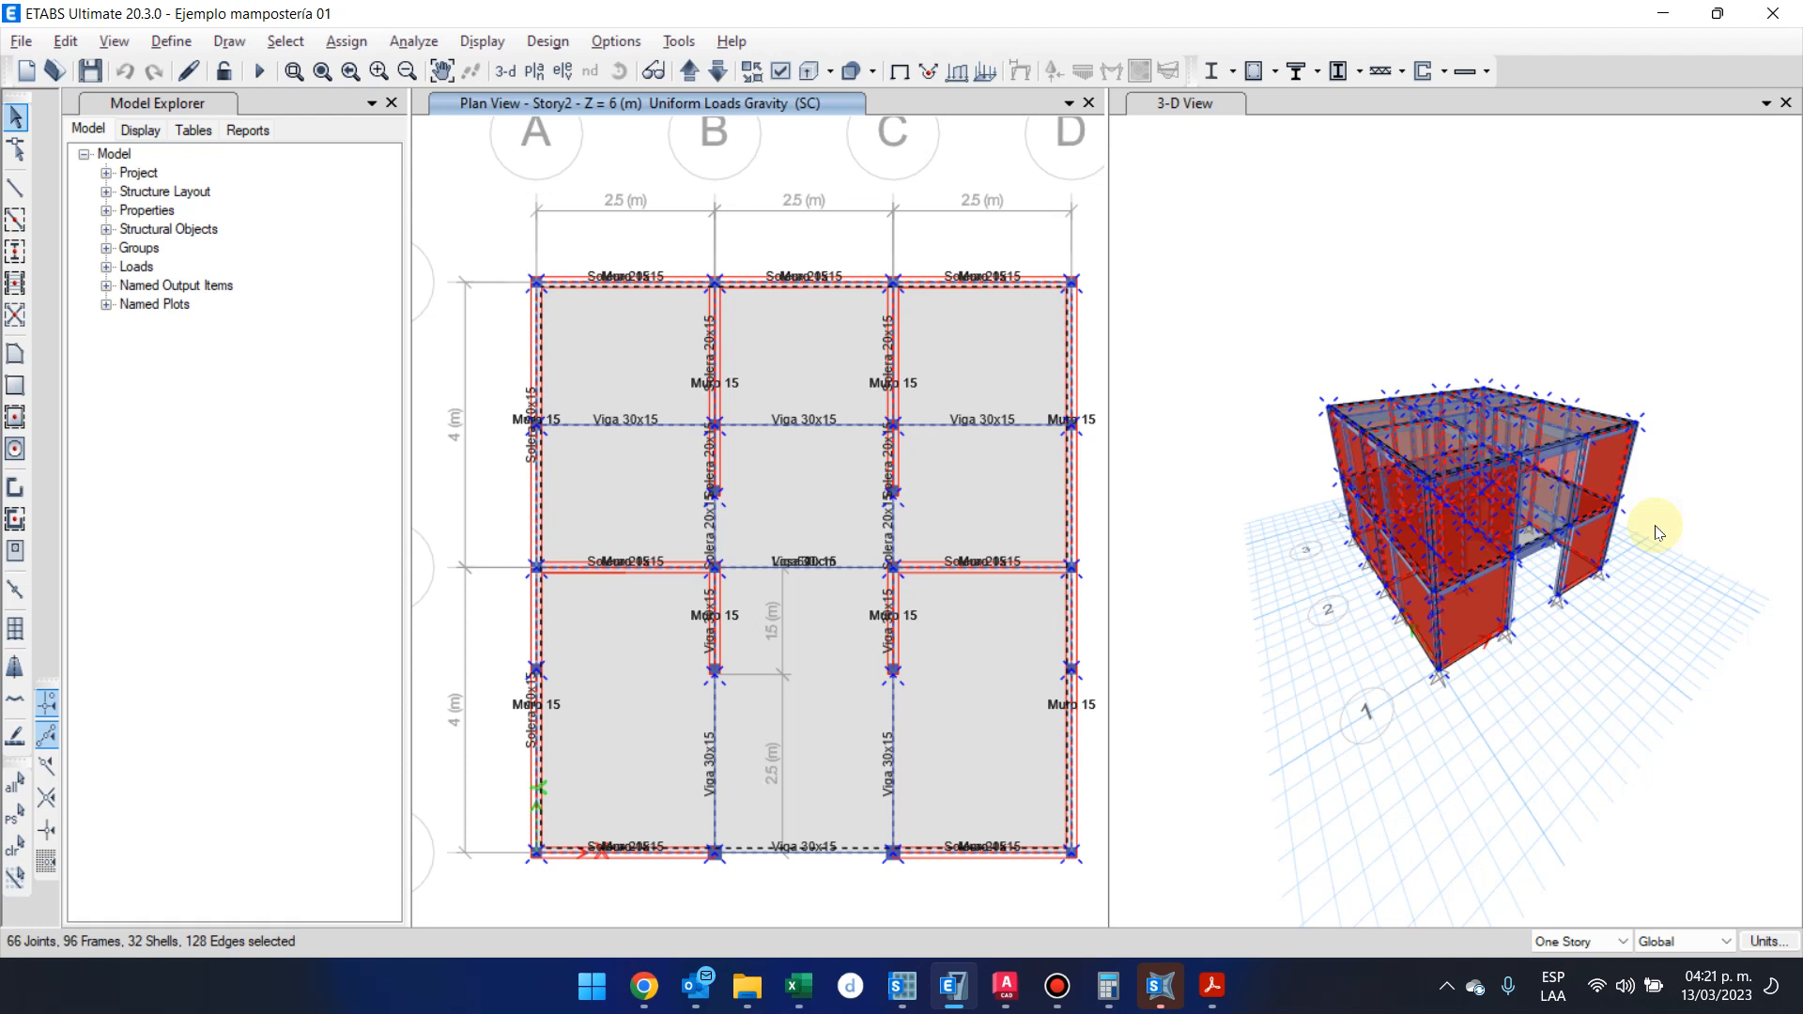
left_click(1782, 327)
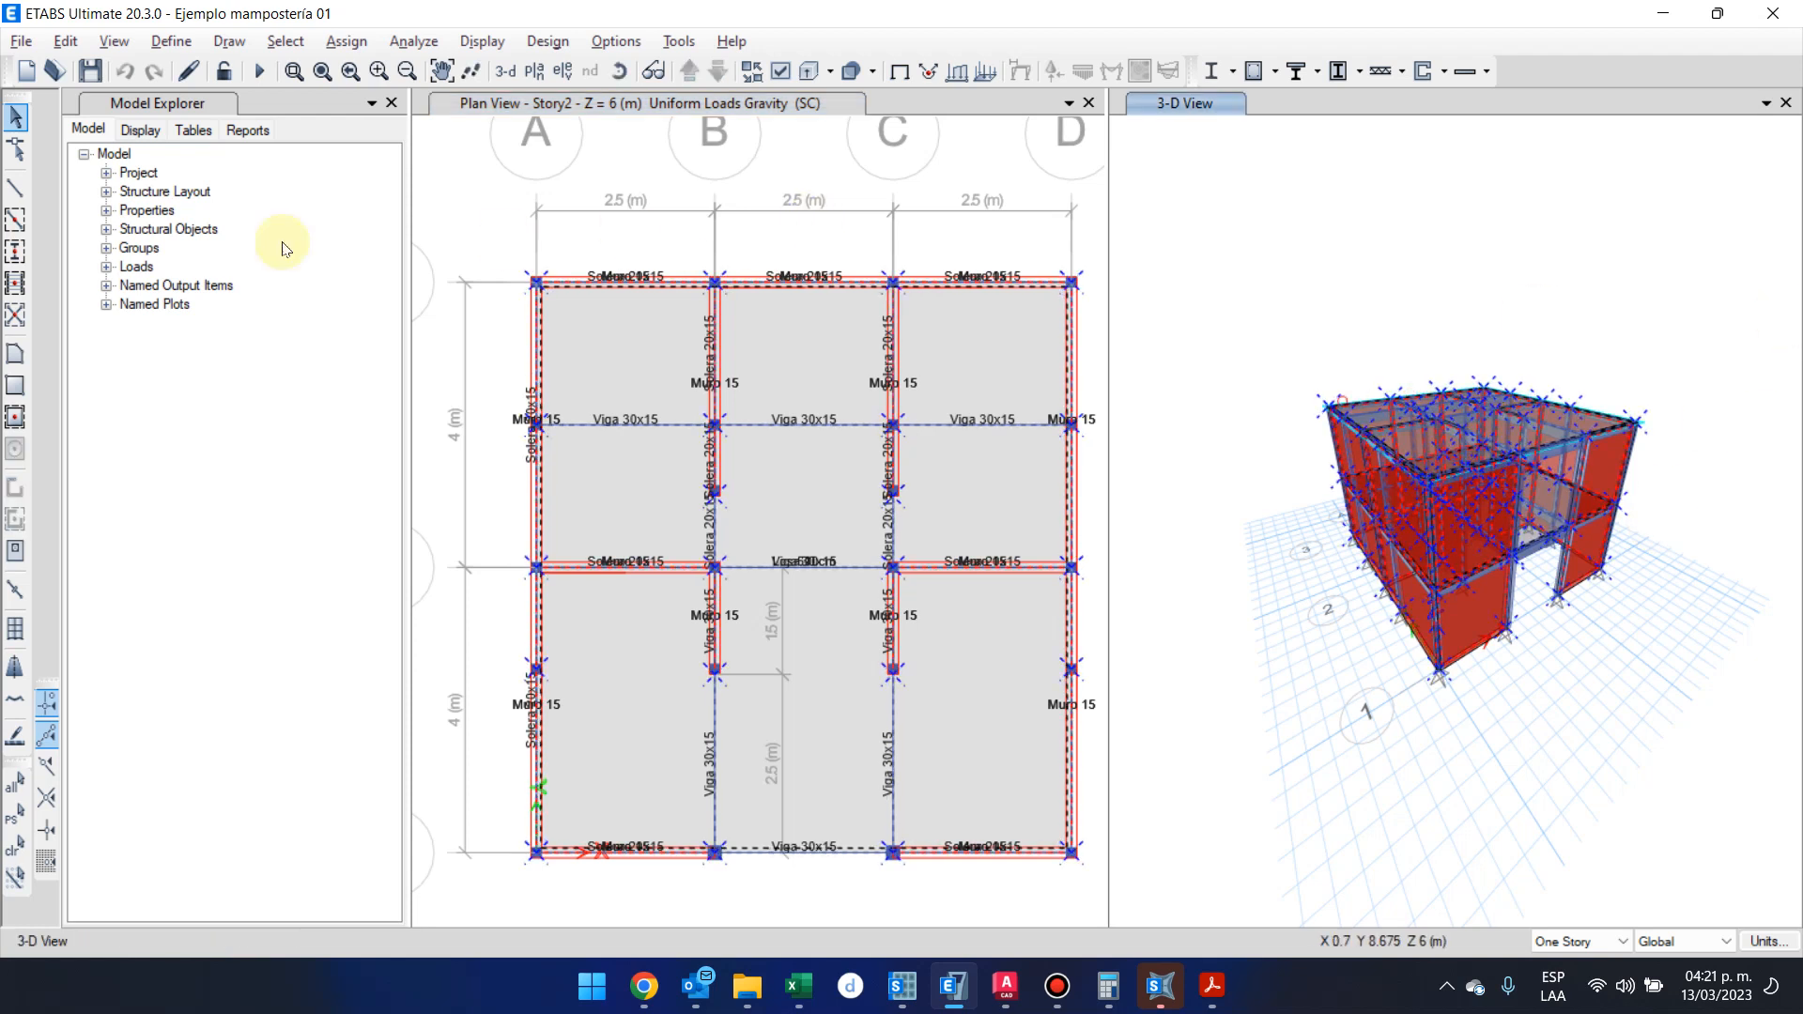
left_click(1207, 340)
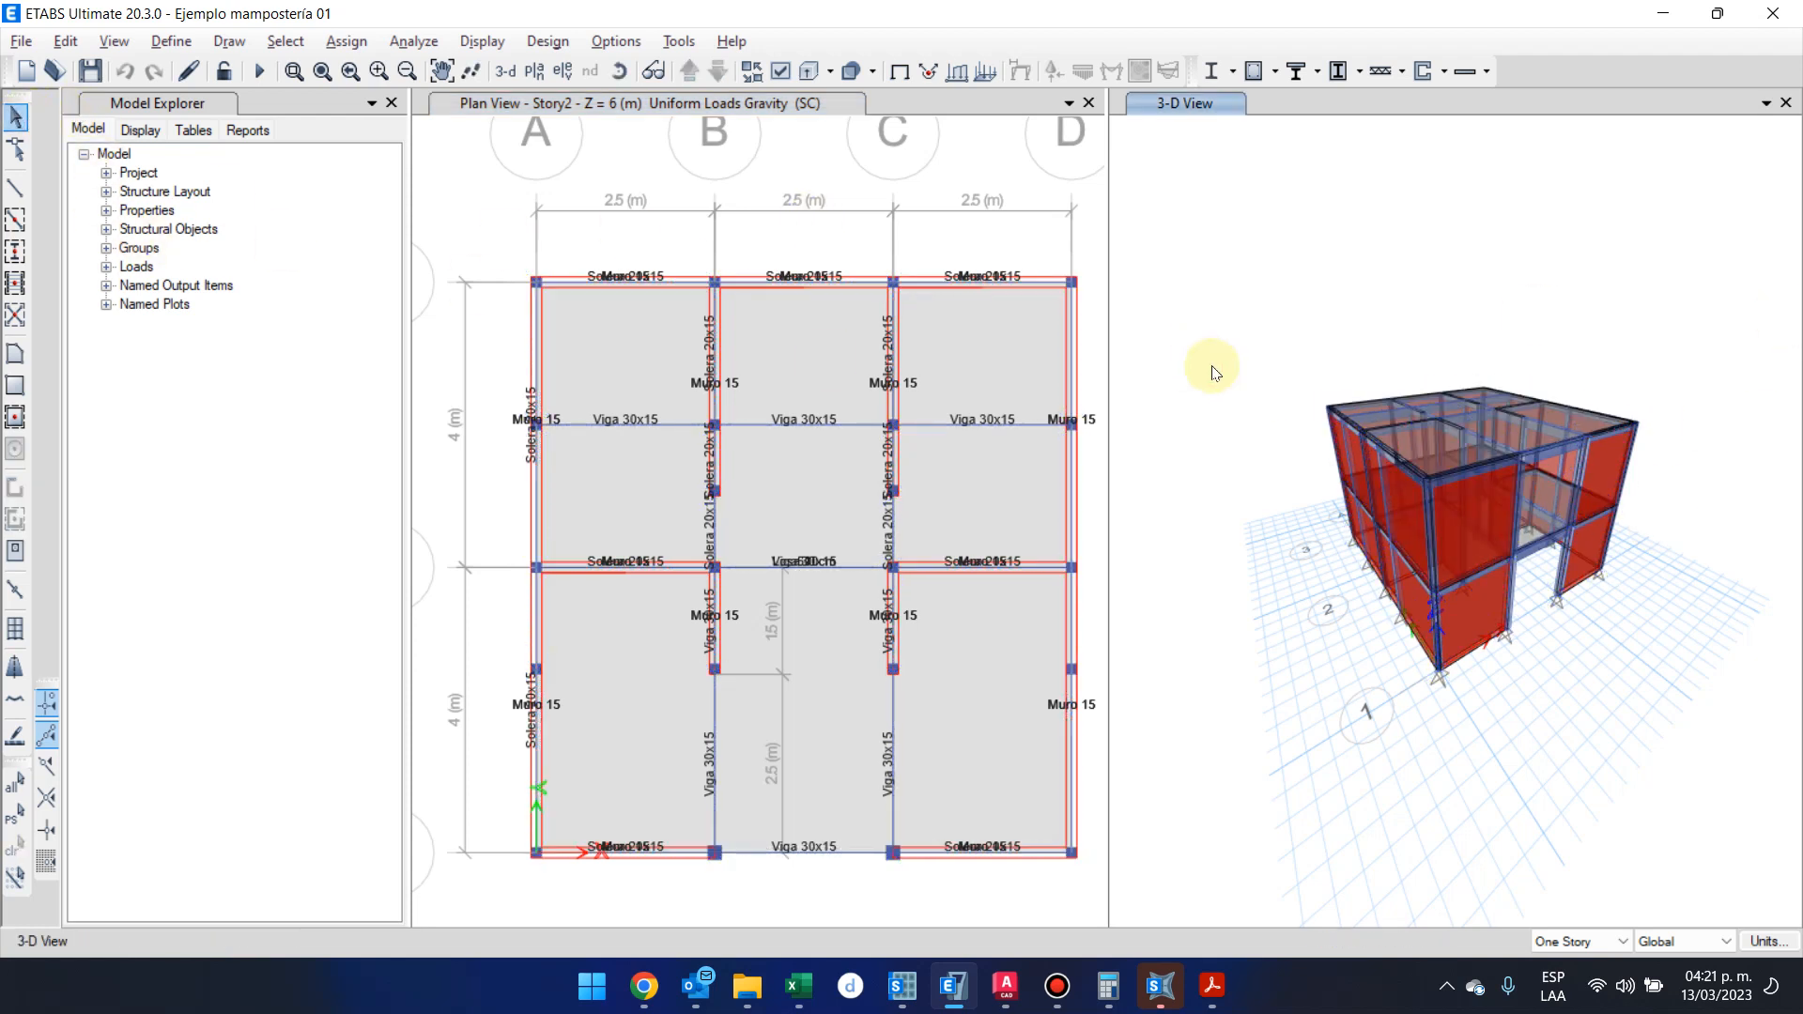
Bring the plan view down to the Base level, select all its joints and assign them fixed restraints in every translation and rotation
left_click(805, 171)
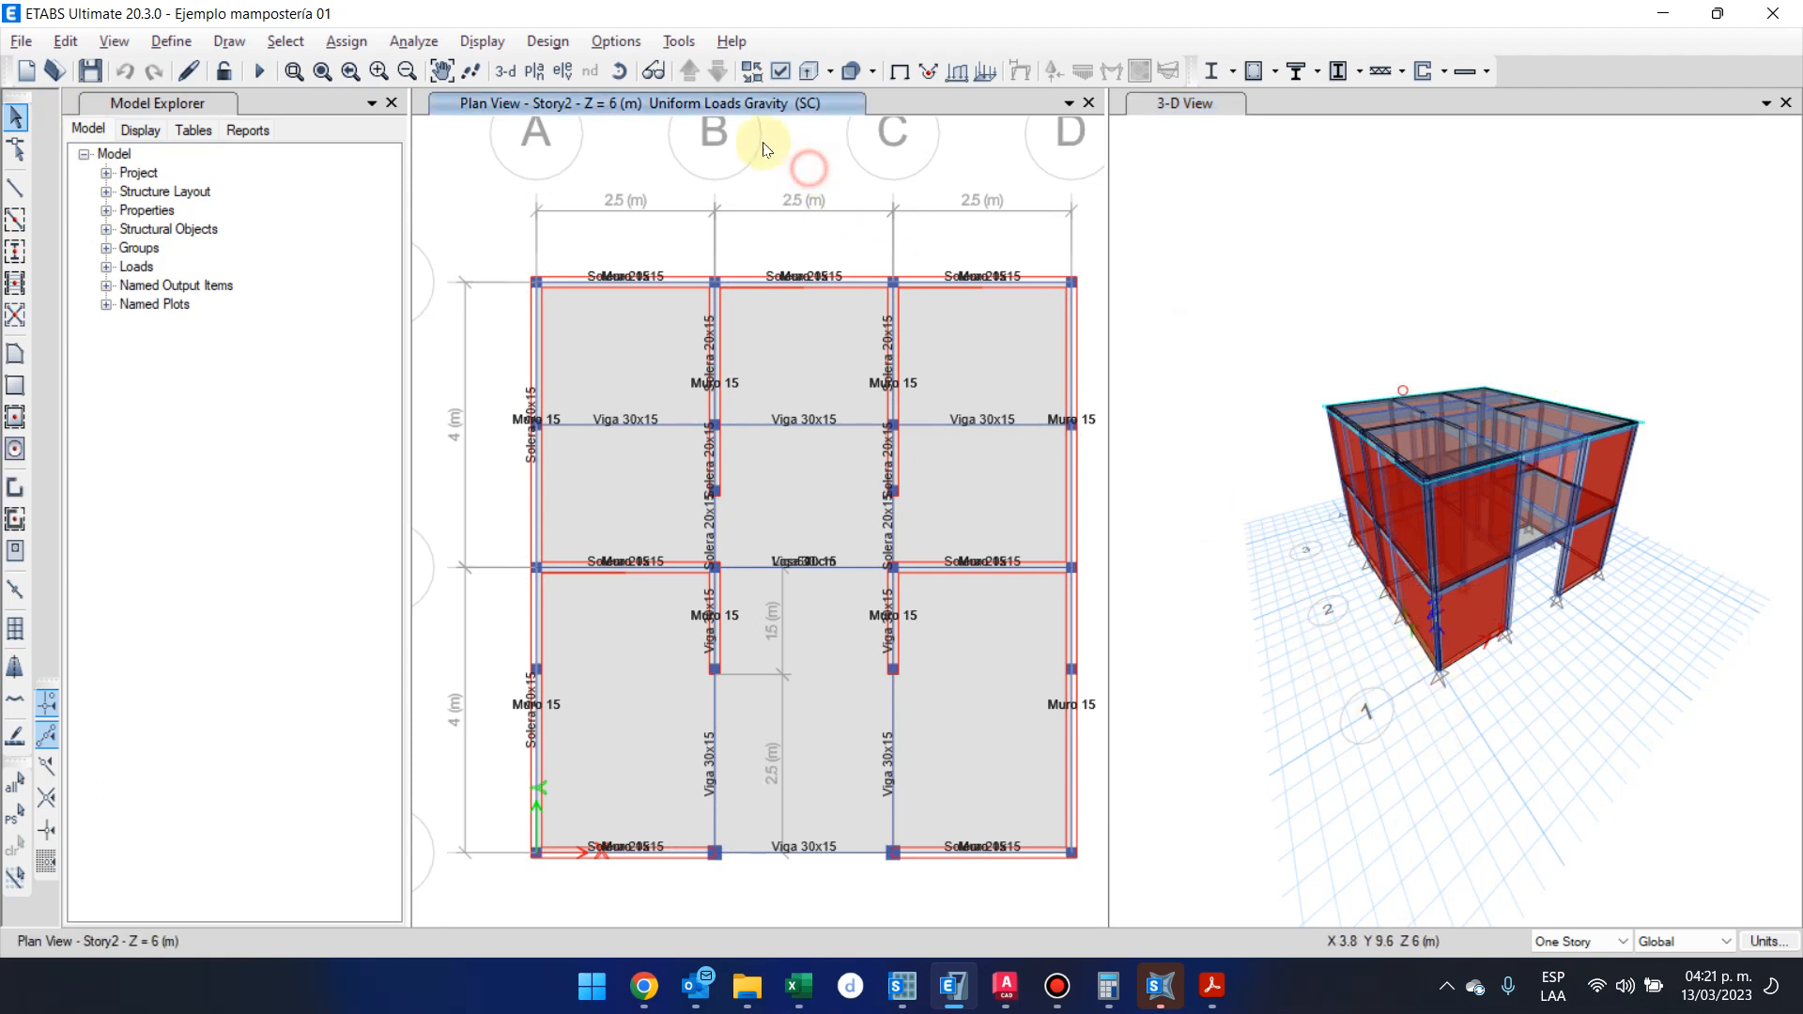
left_click(691, 62)
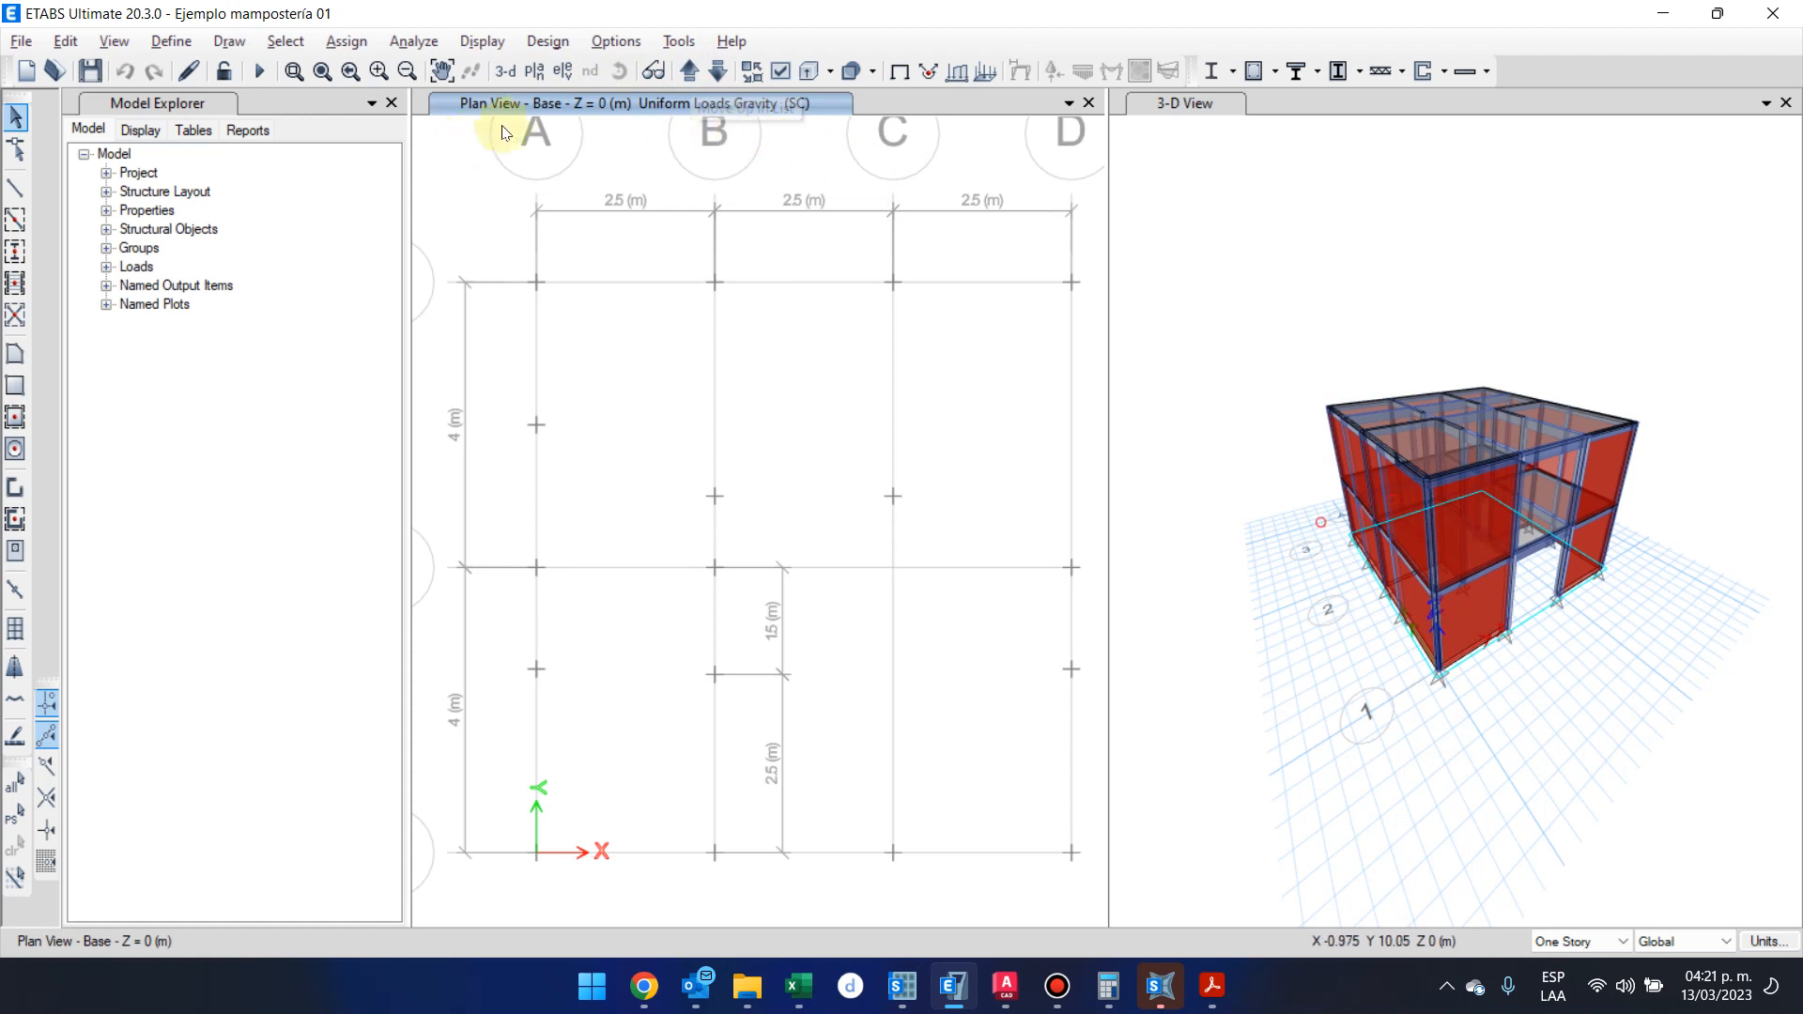
left_click_drag(489, 217, 1423, 1005)
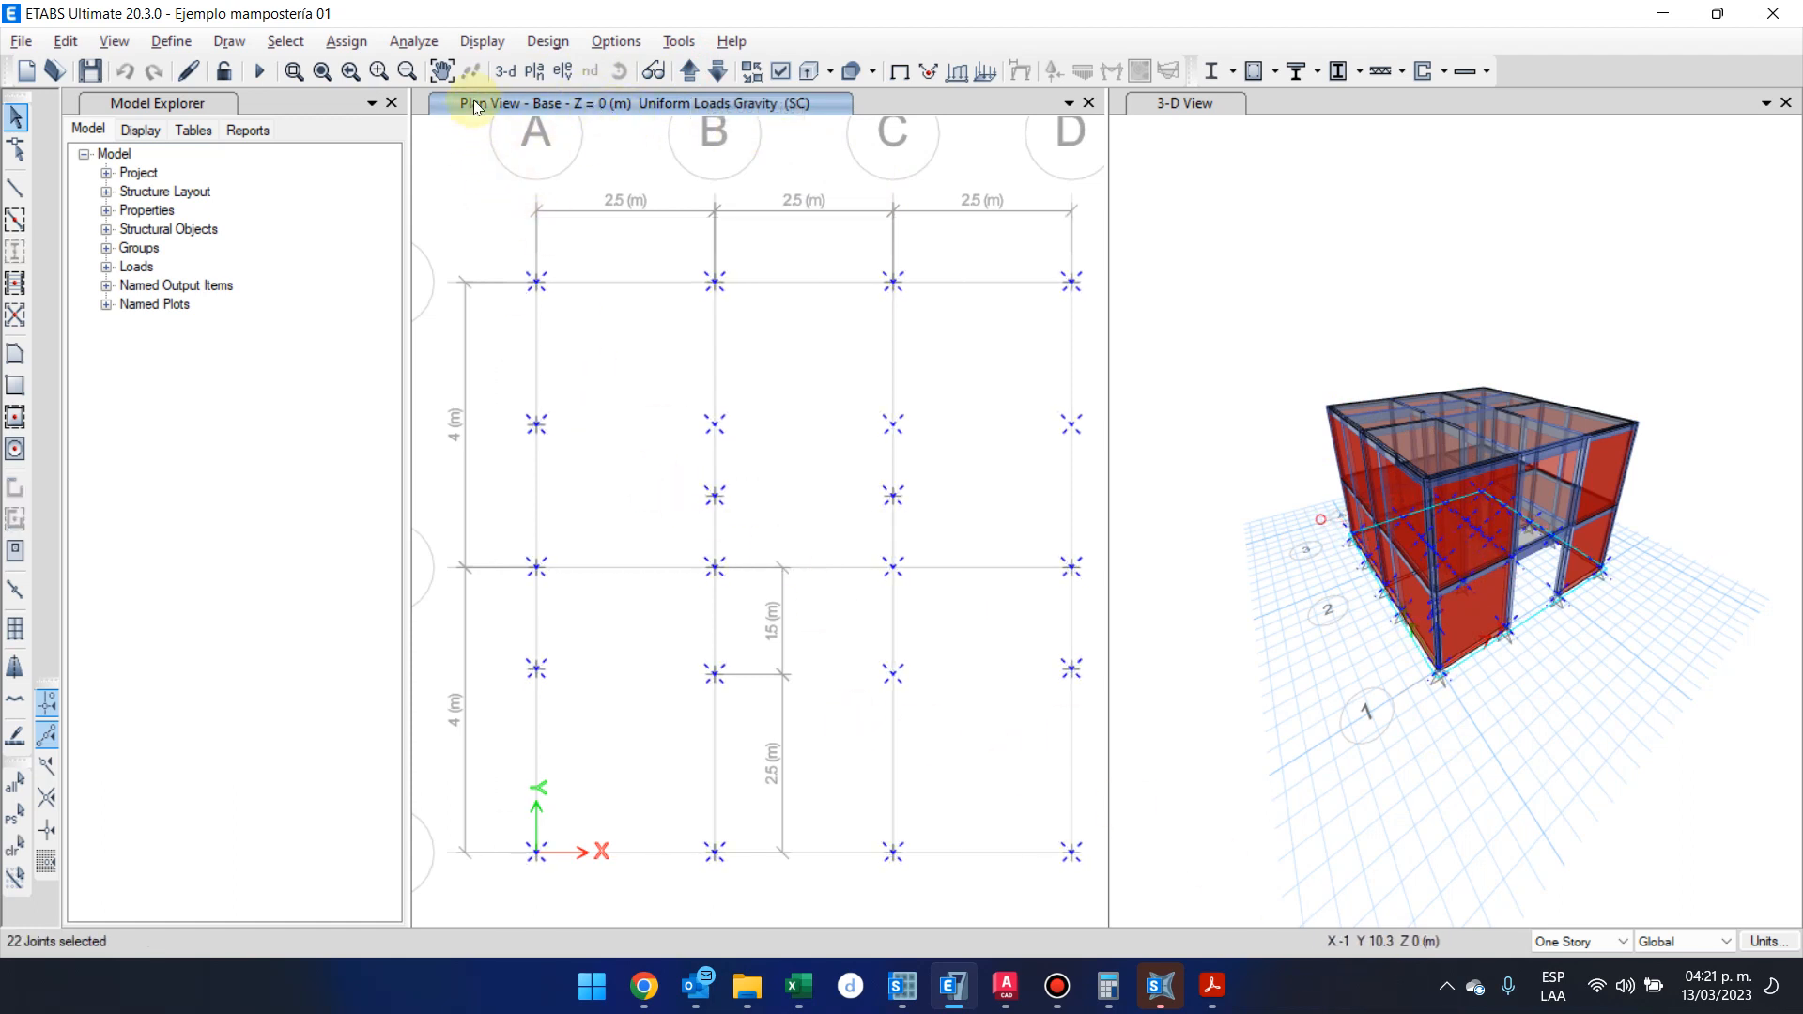
left_click(346, 42)
mouse_move(397, 103)
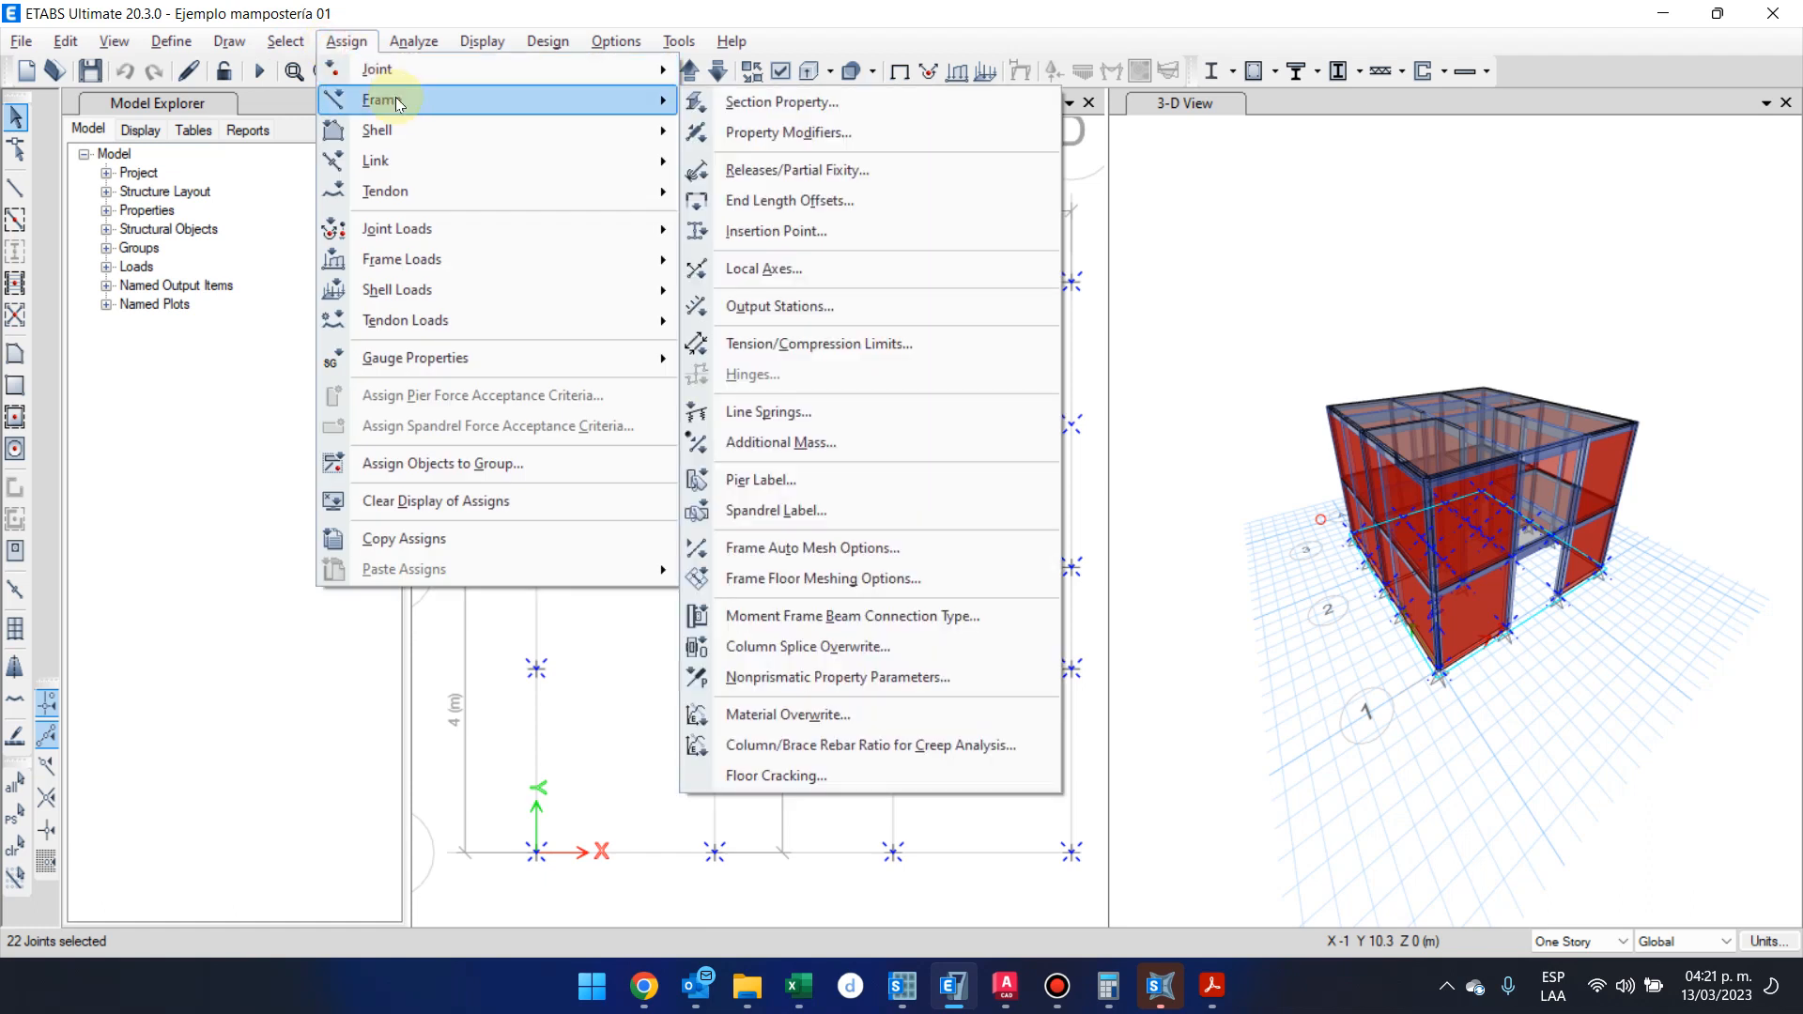
mouse_move(503, 68)
left_click(738, 71)
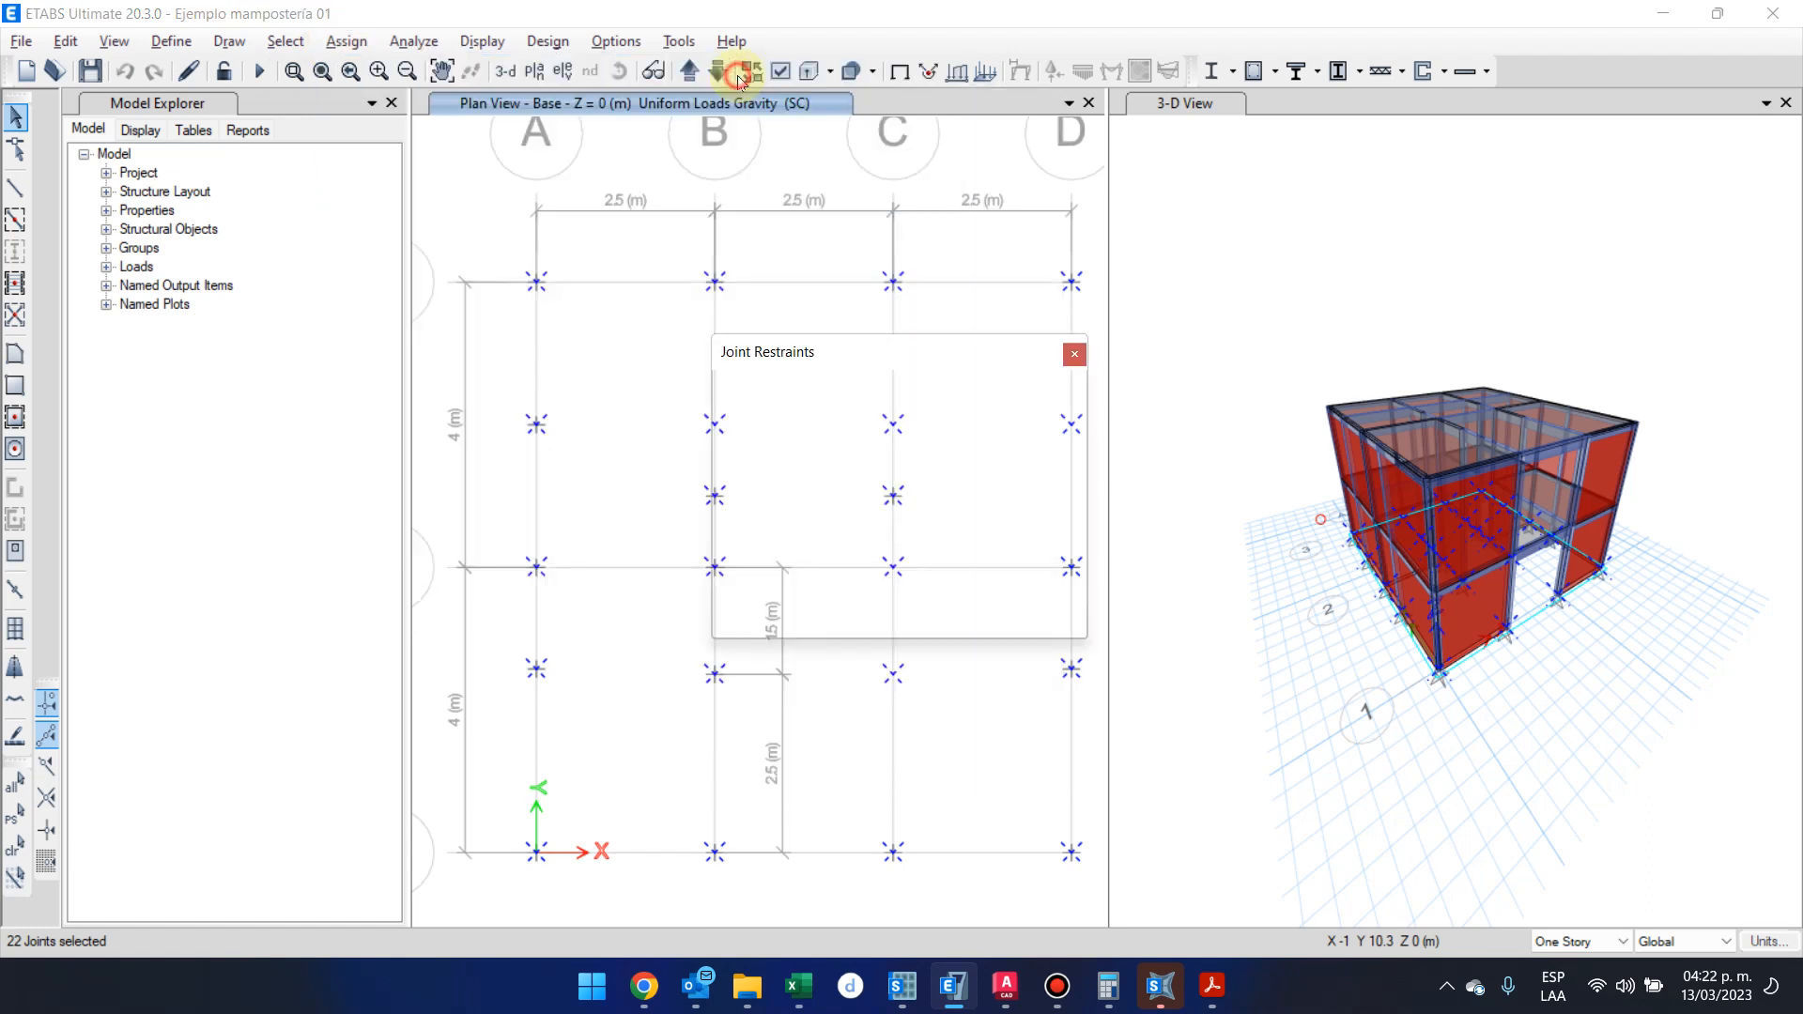
left_click(826, 571)
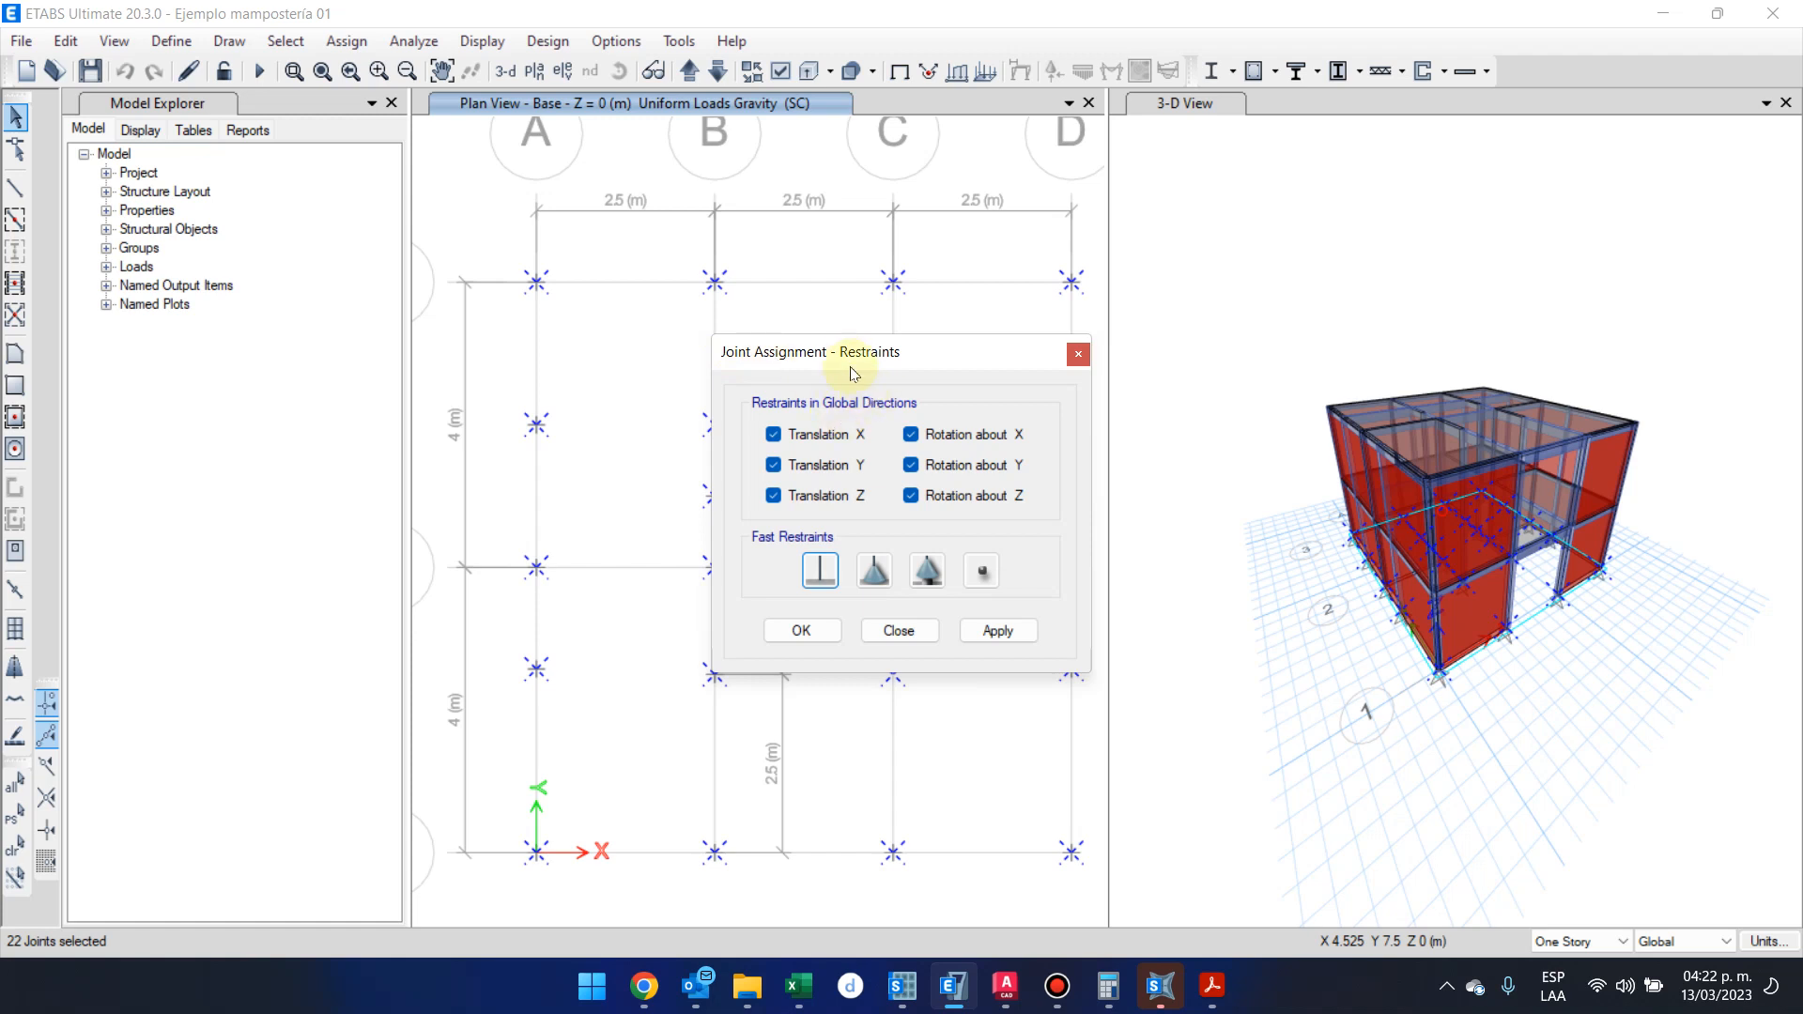
left_click(823, 573)
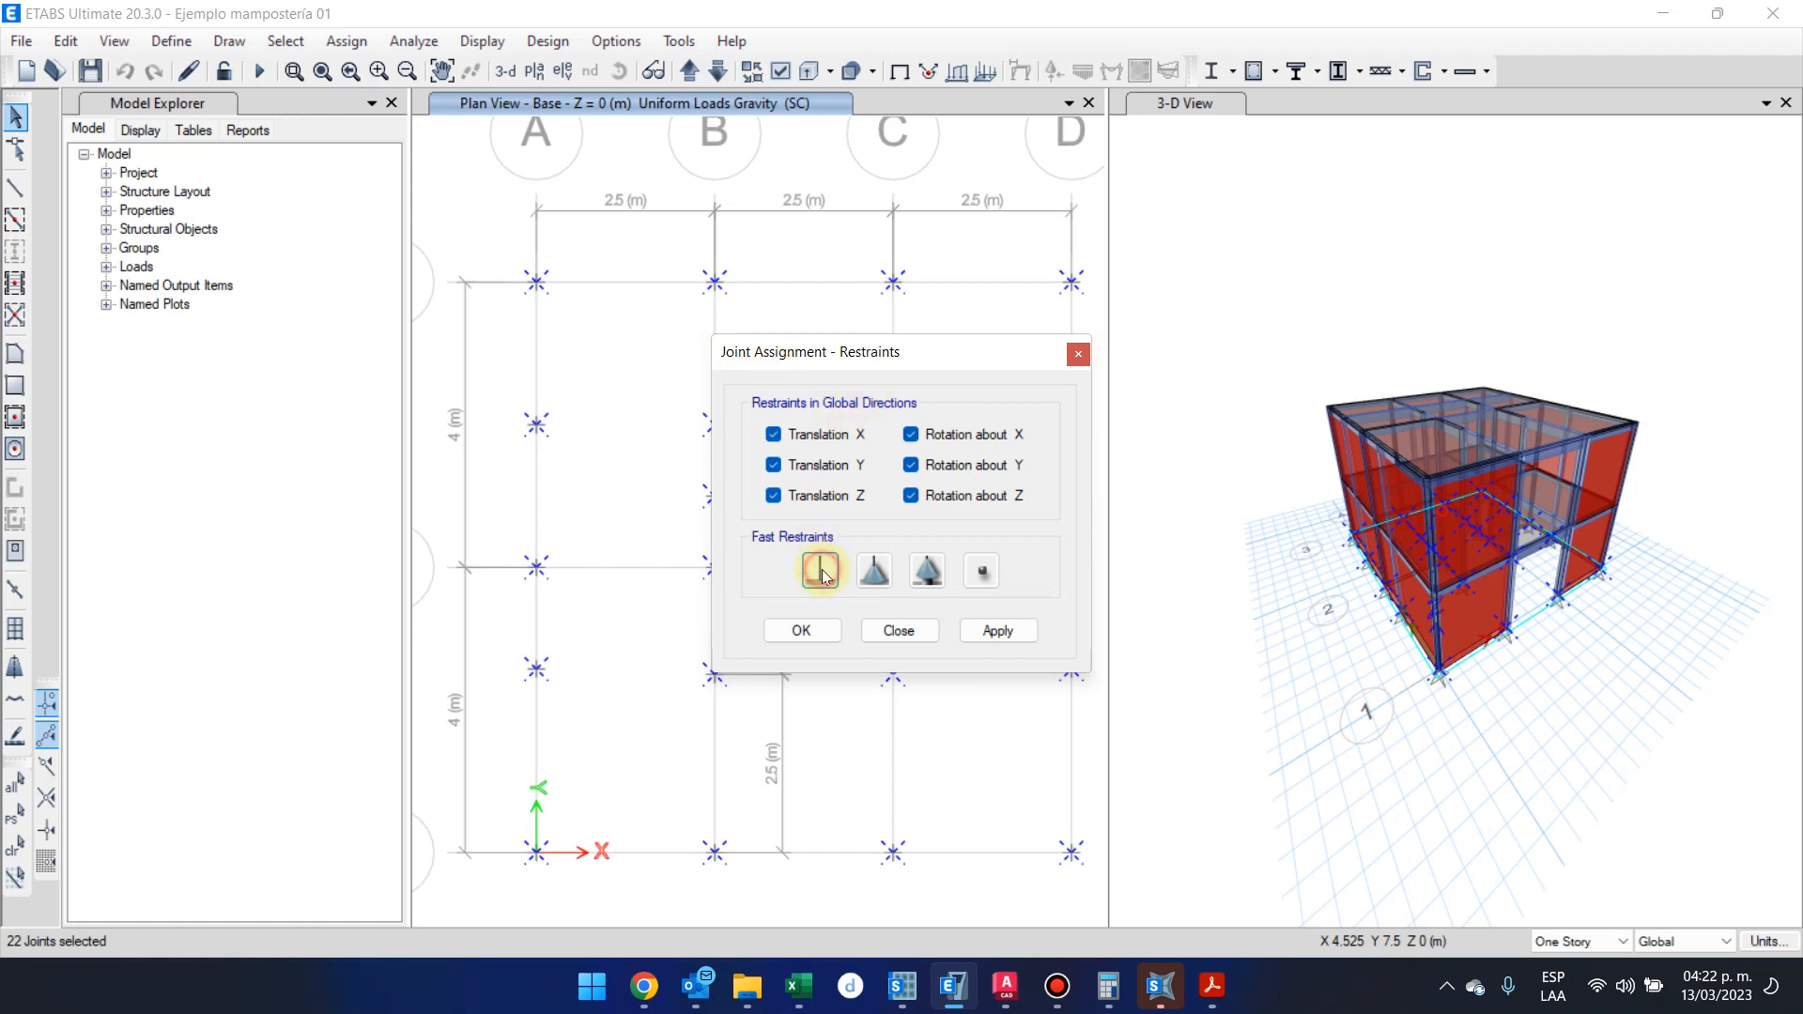
left_click(836, 630)
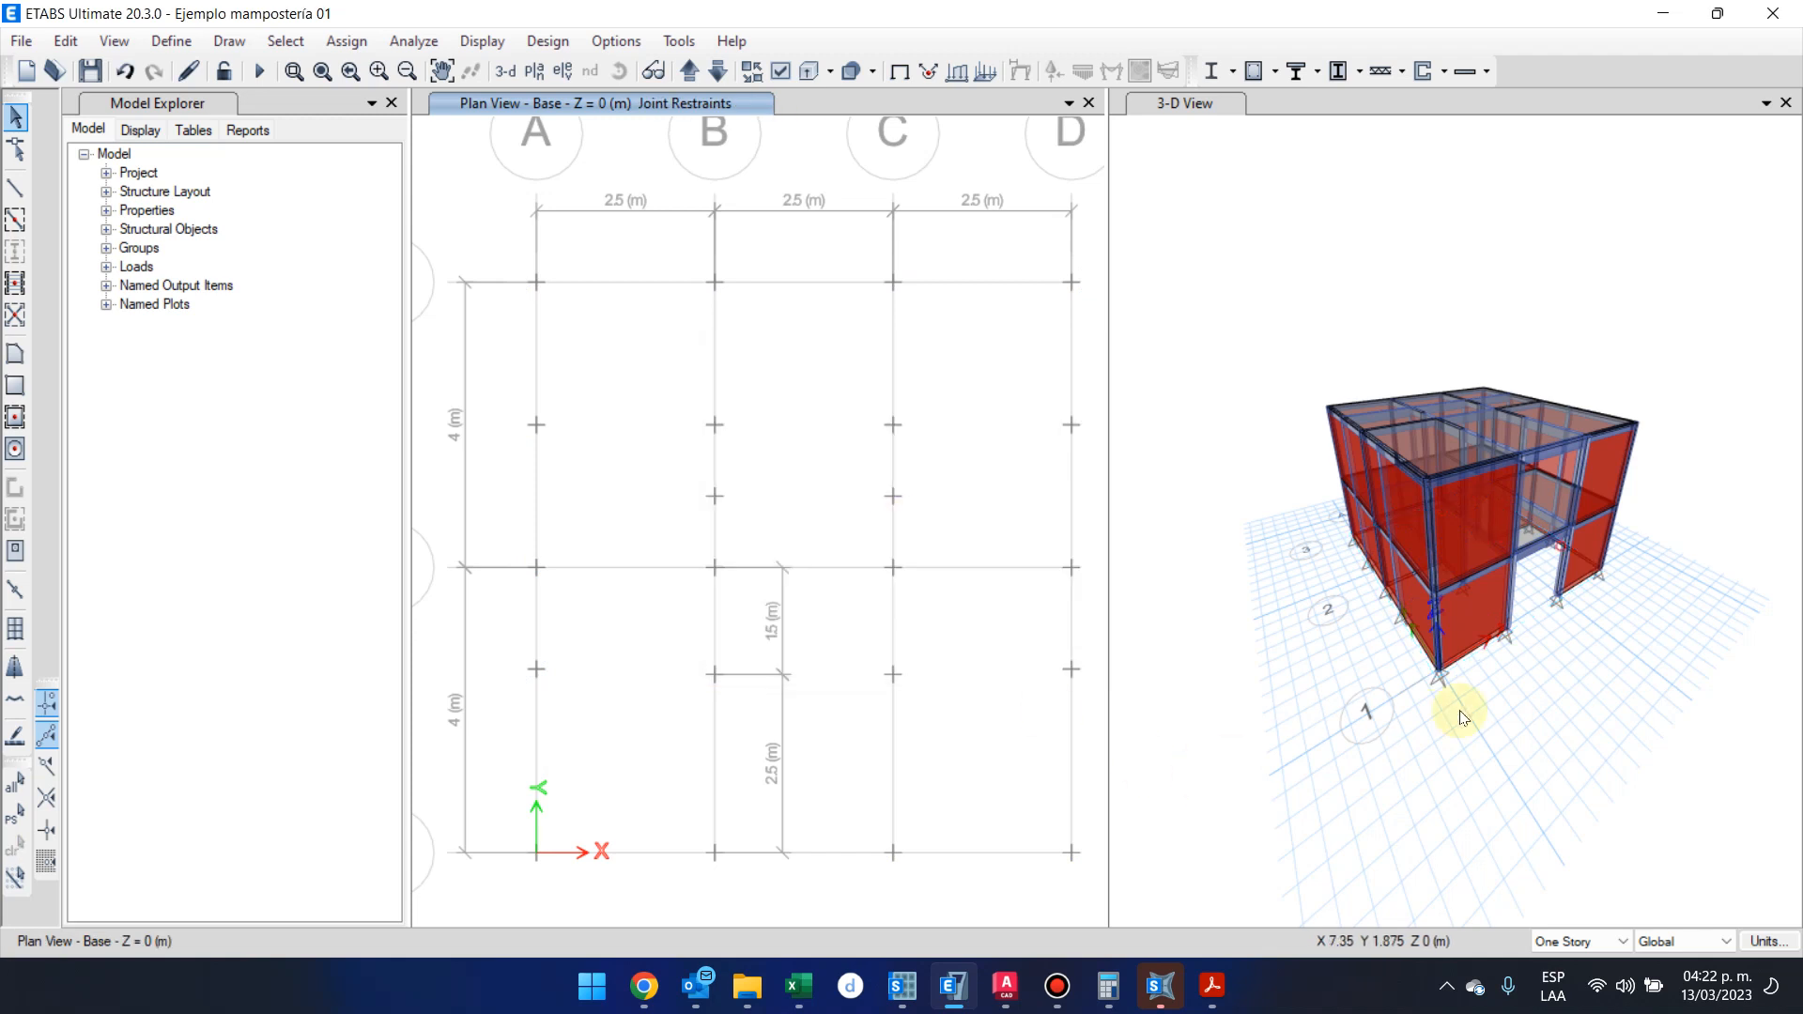
Examine the supports at the base of the columns in the 3-D view
scroll(1461, 716, "up", 3)
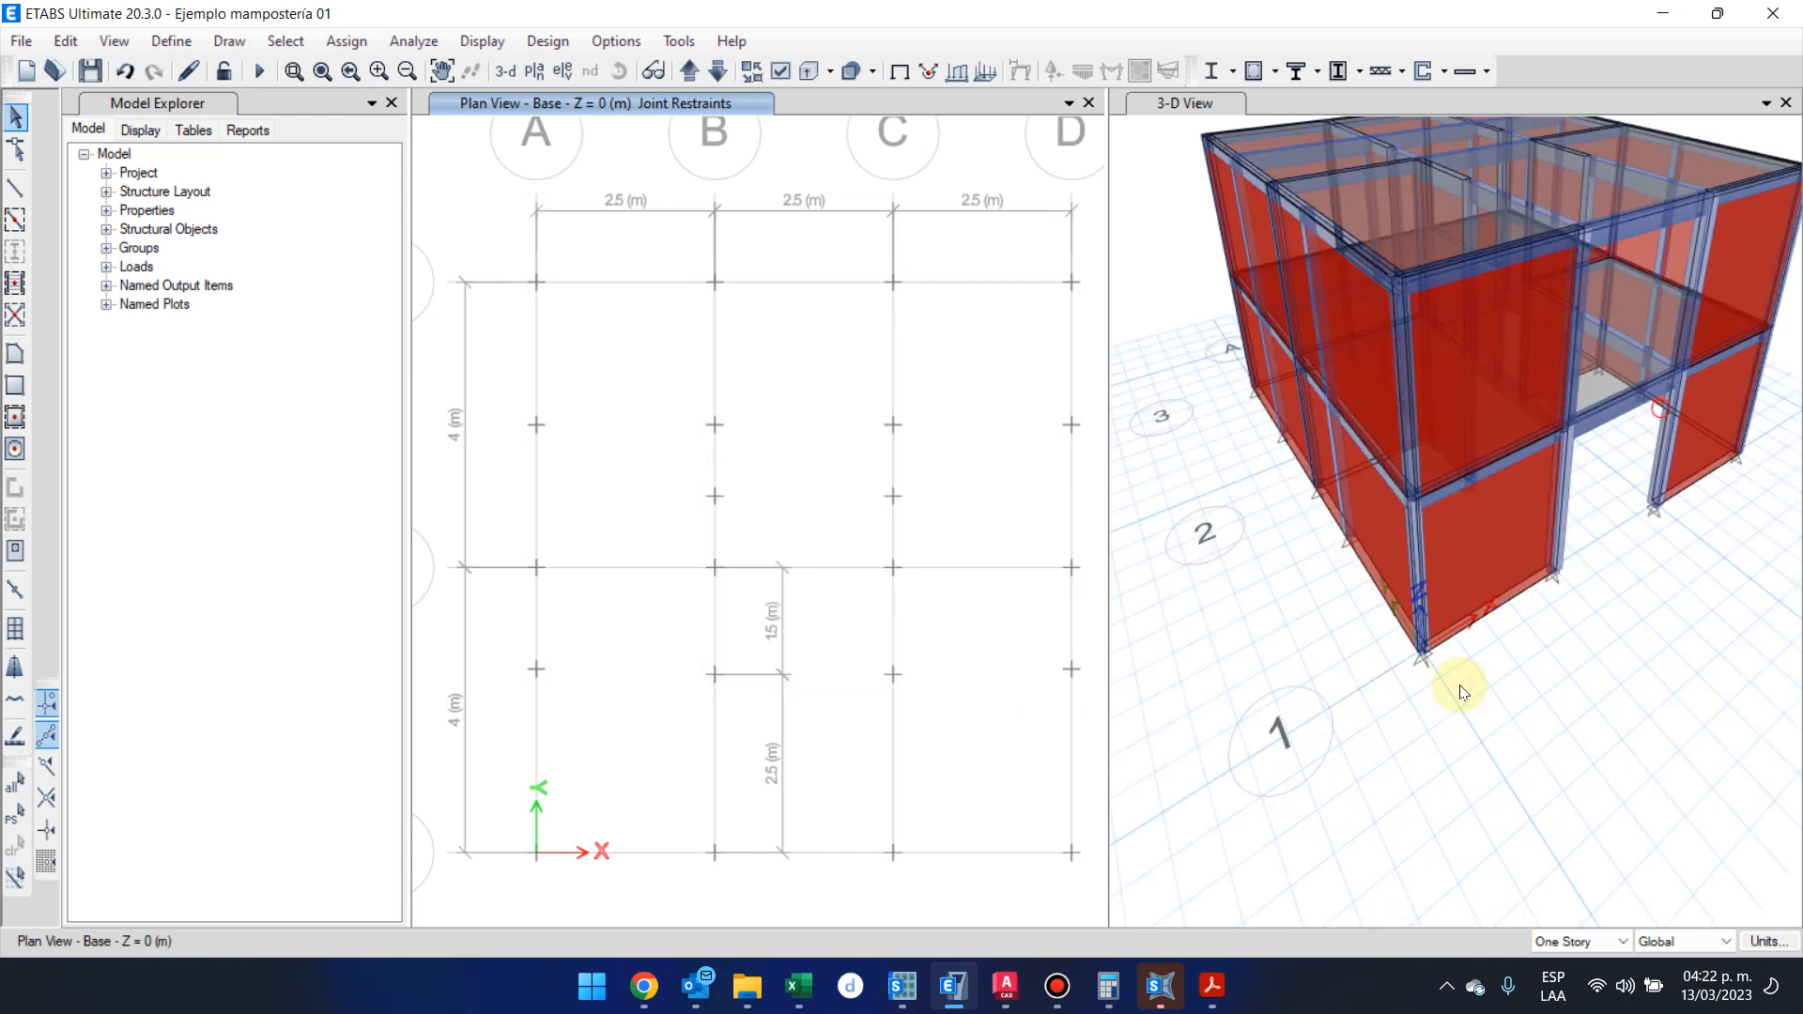
left_click(1128, 418)
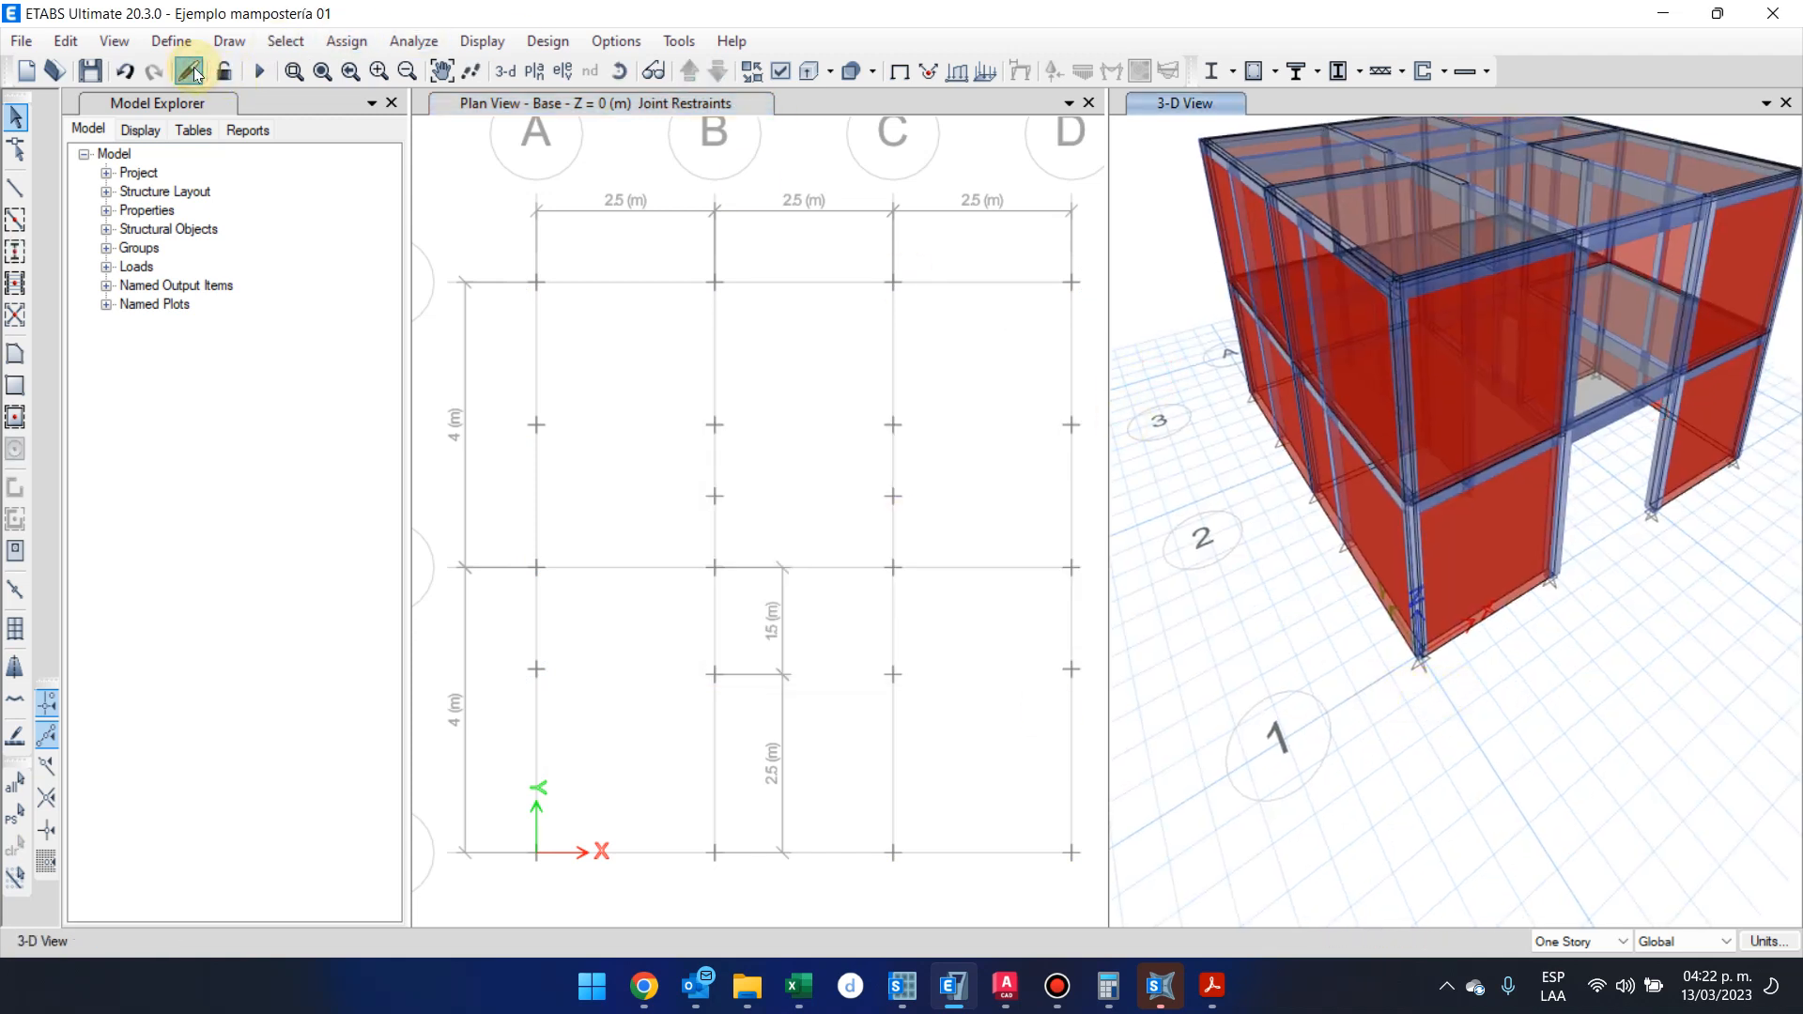
scroll(1436, 695, "up", 5)
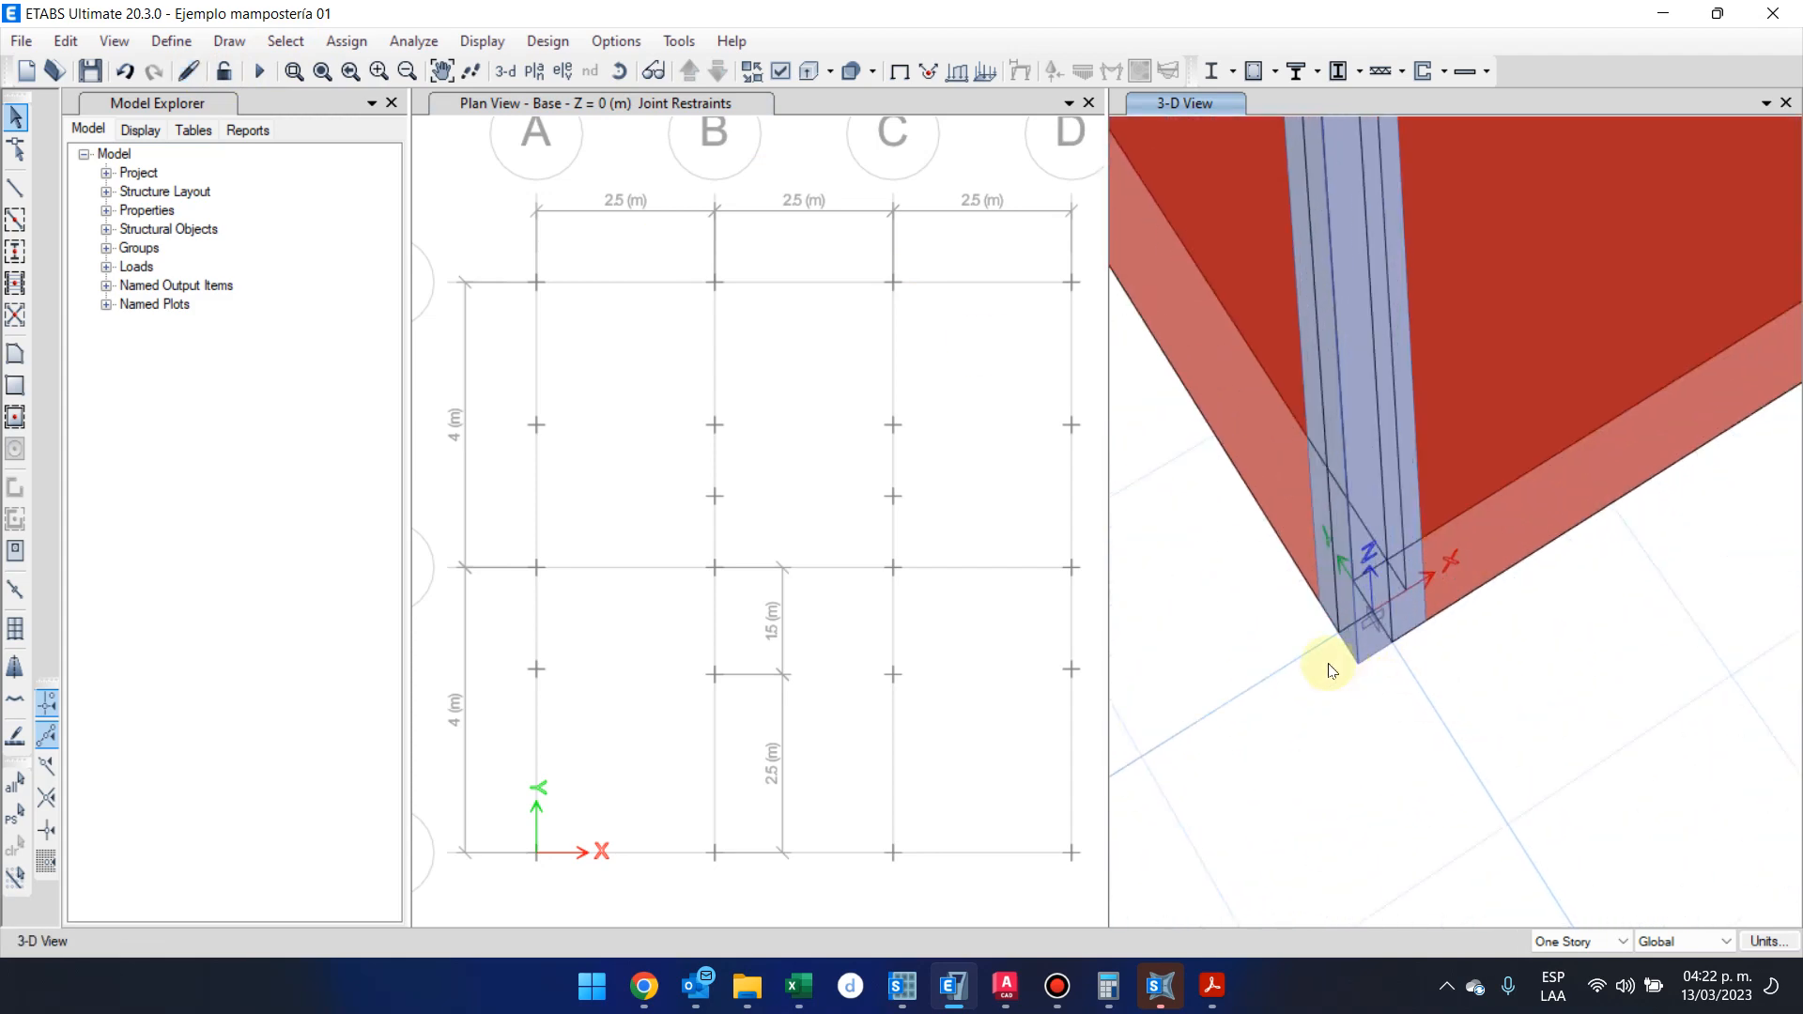
scroll(1330, 670, "down", 5)
scroll(1328, 663, "up", 2)
scroll(1328, 663, "down", 2)
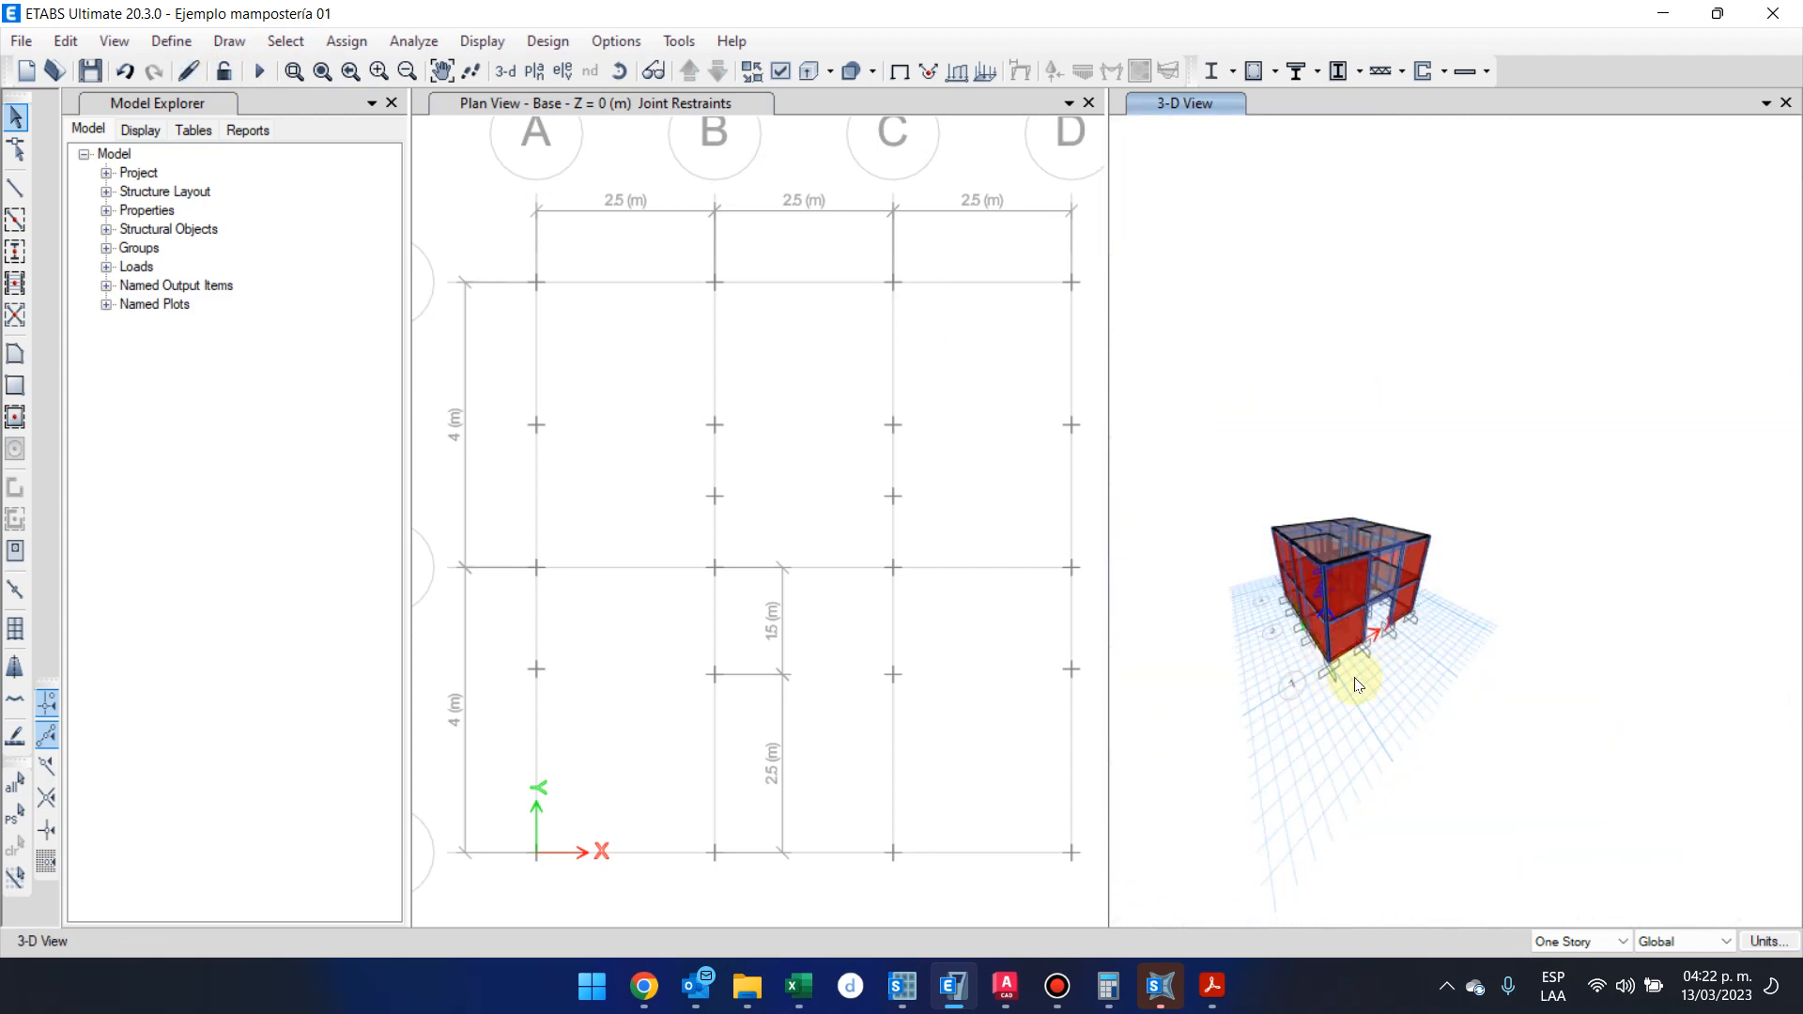
scroll(1328, 690, "up", 3)
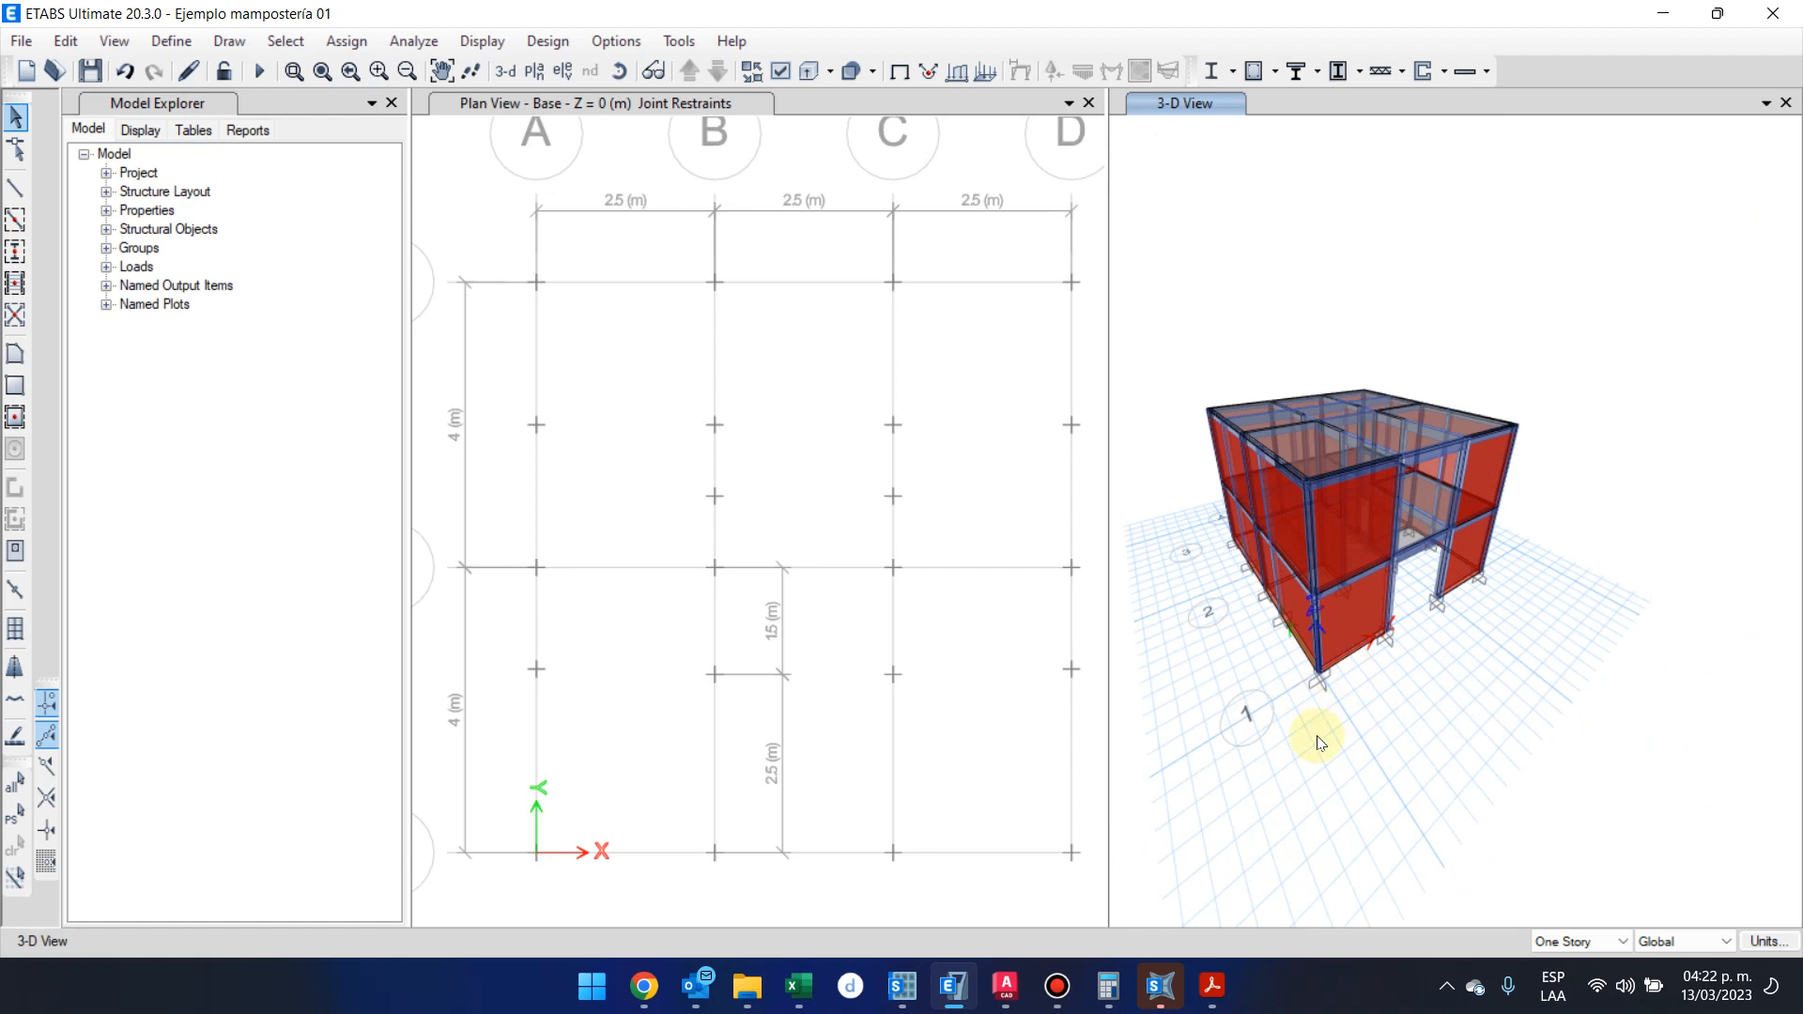
scroll(1343, 691, "up", 3)
scroll(1352, 695, "down", 1)
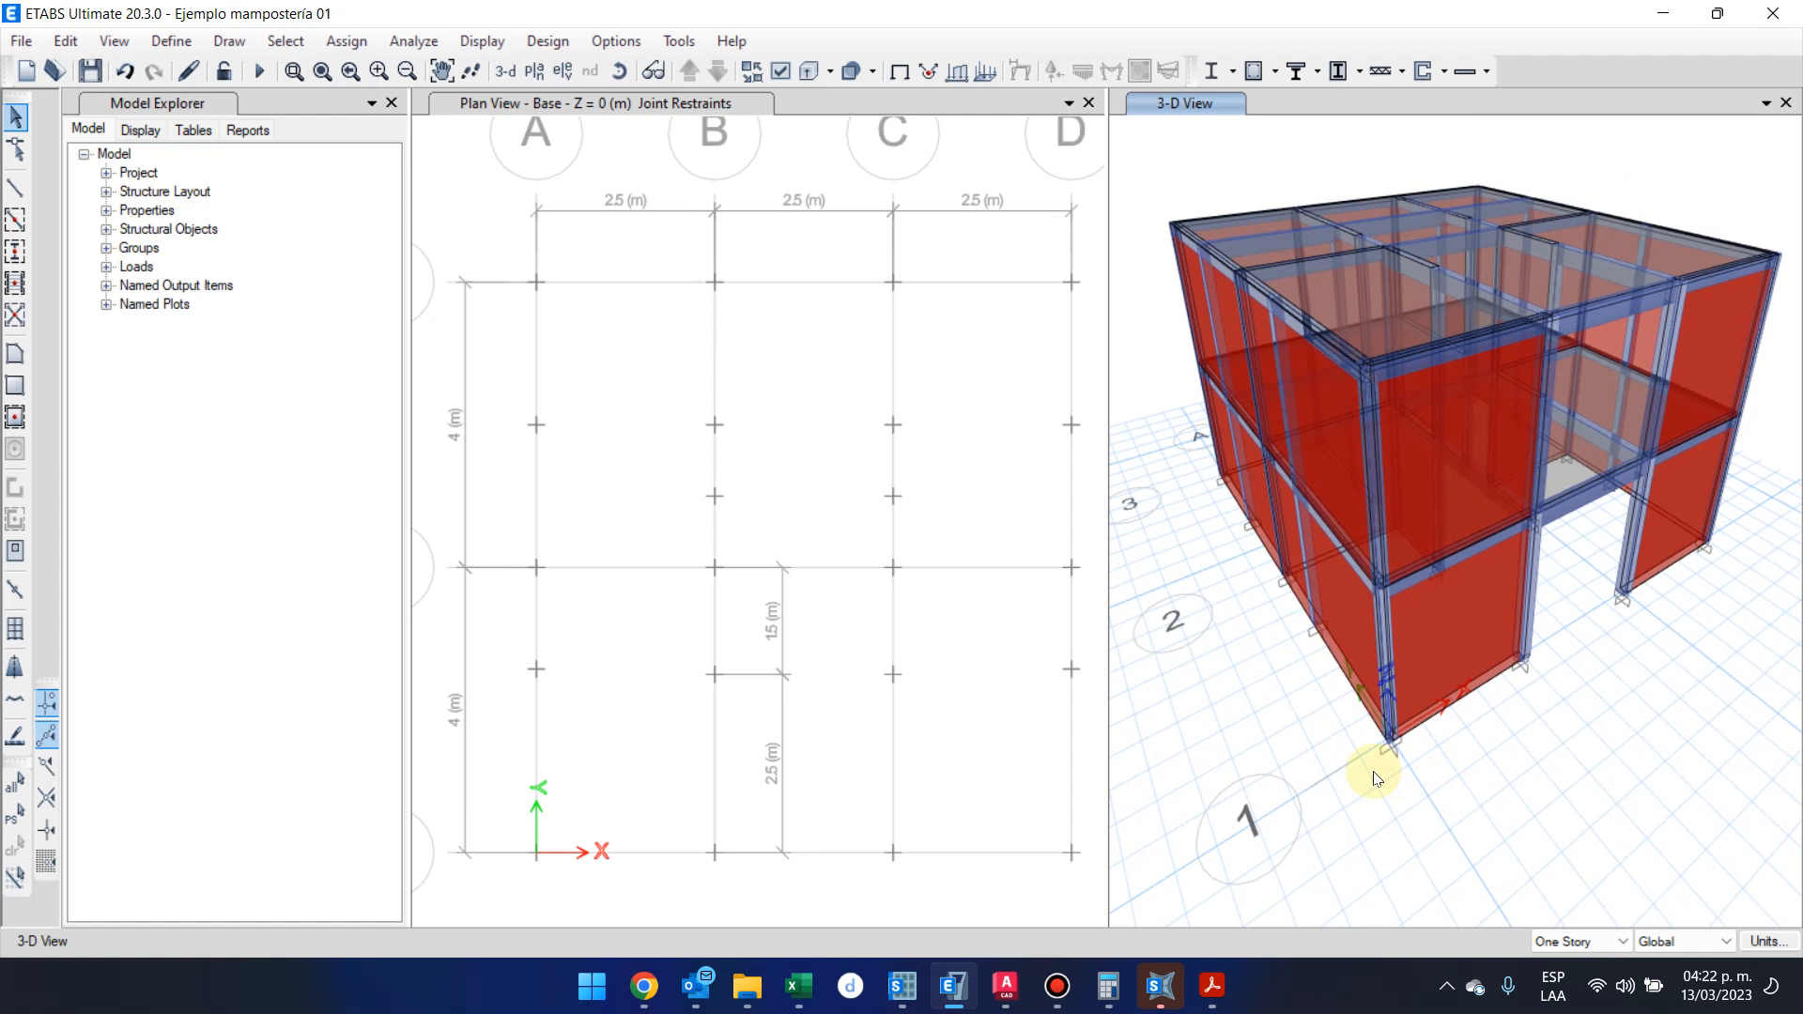
Run the structural analysis of the building model
left_click(261, 67)
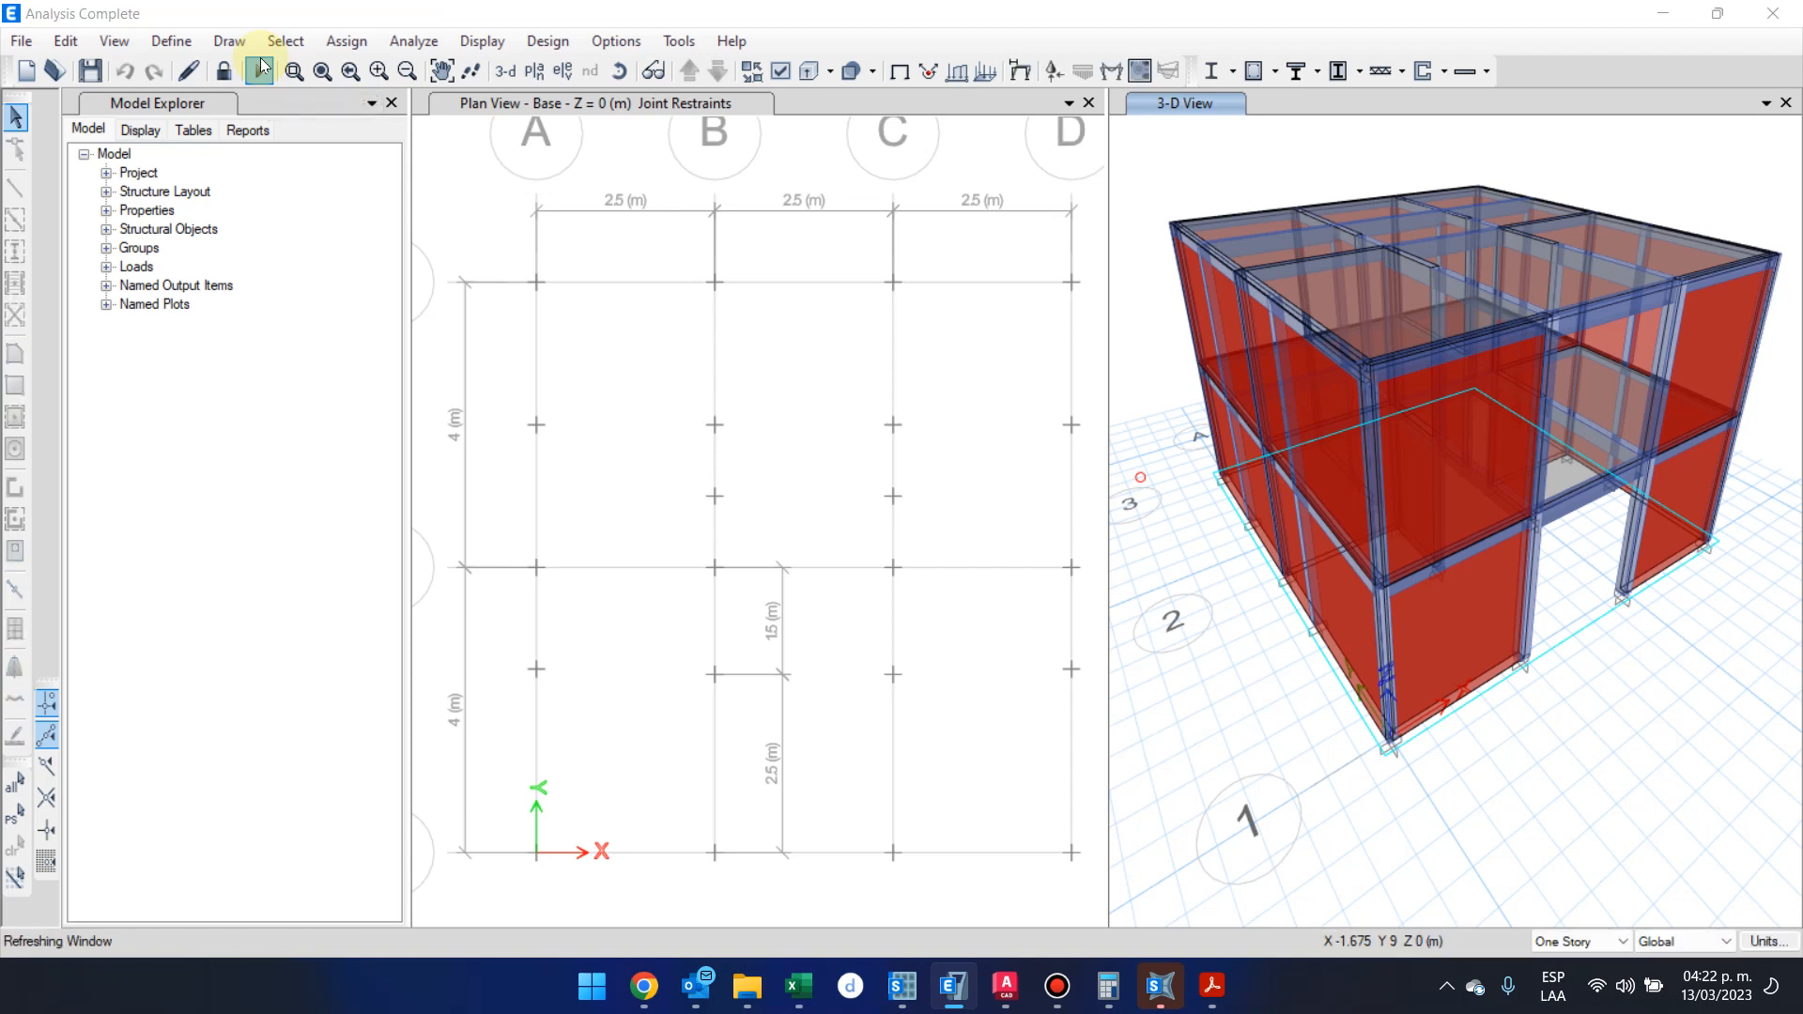
left_click(260, 69)
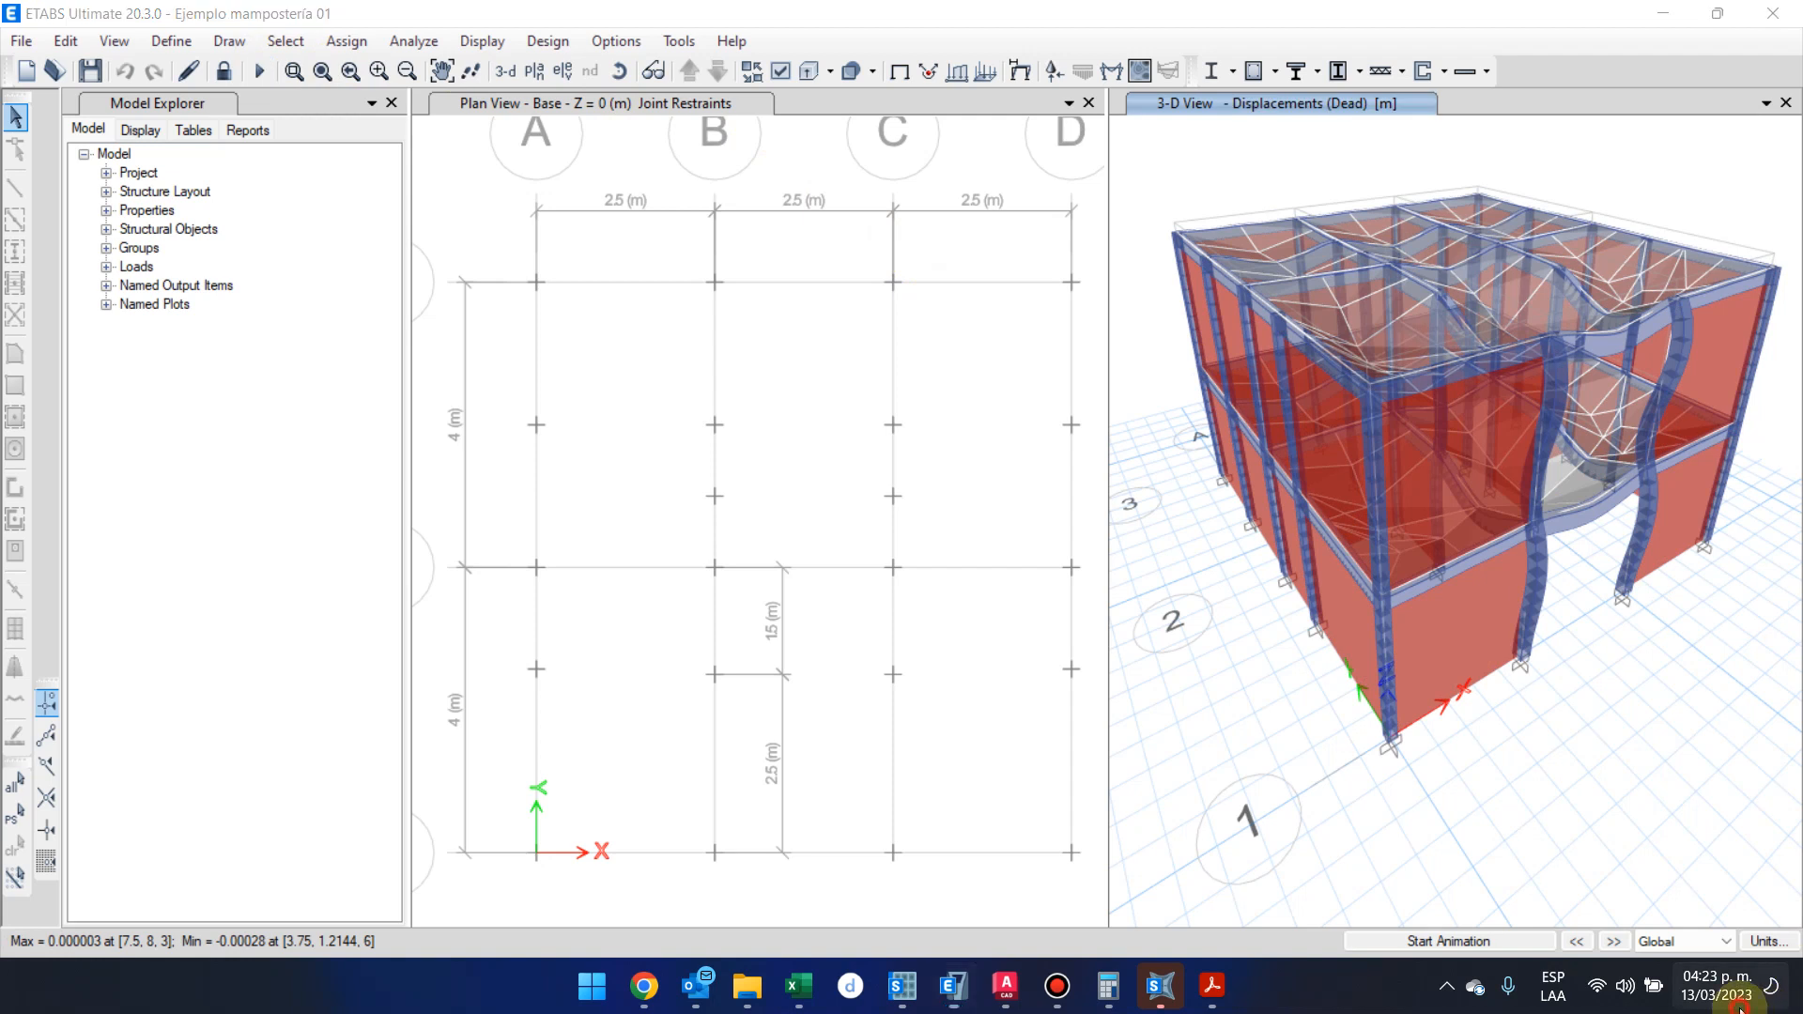
left_click(1716, 986)
left_click(1705, 49)
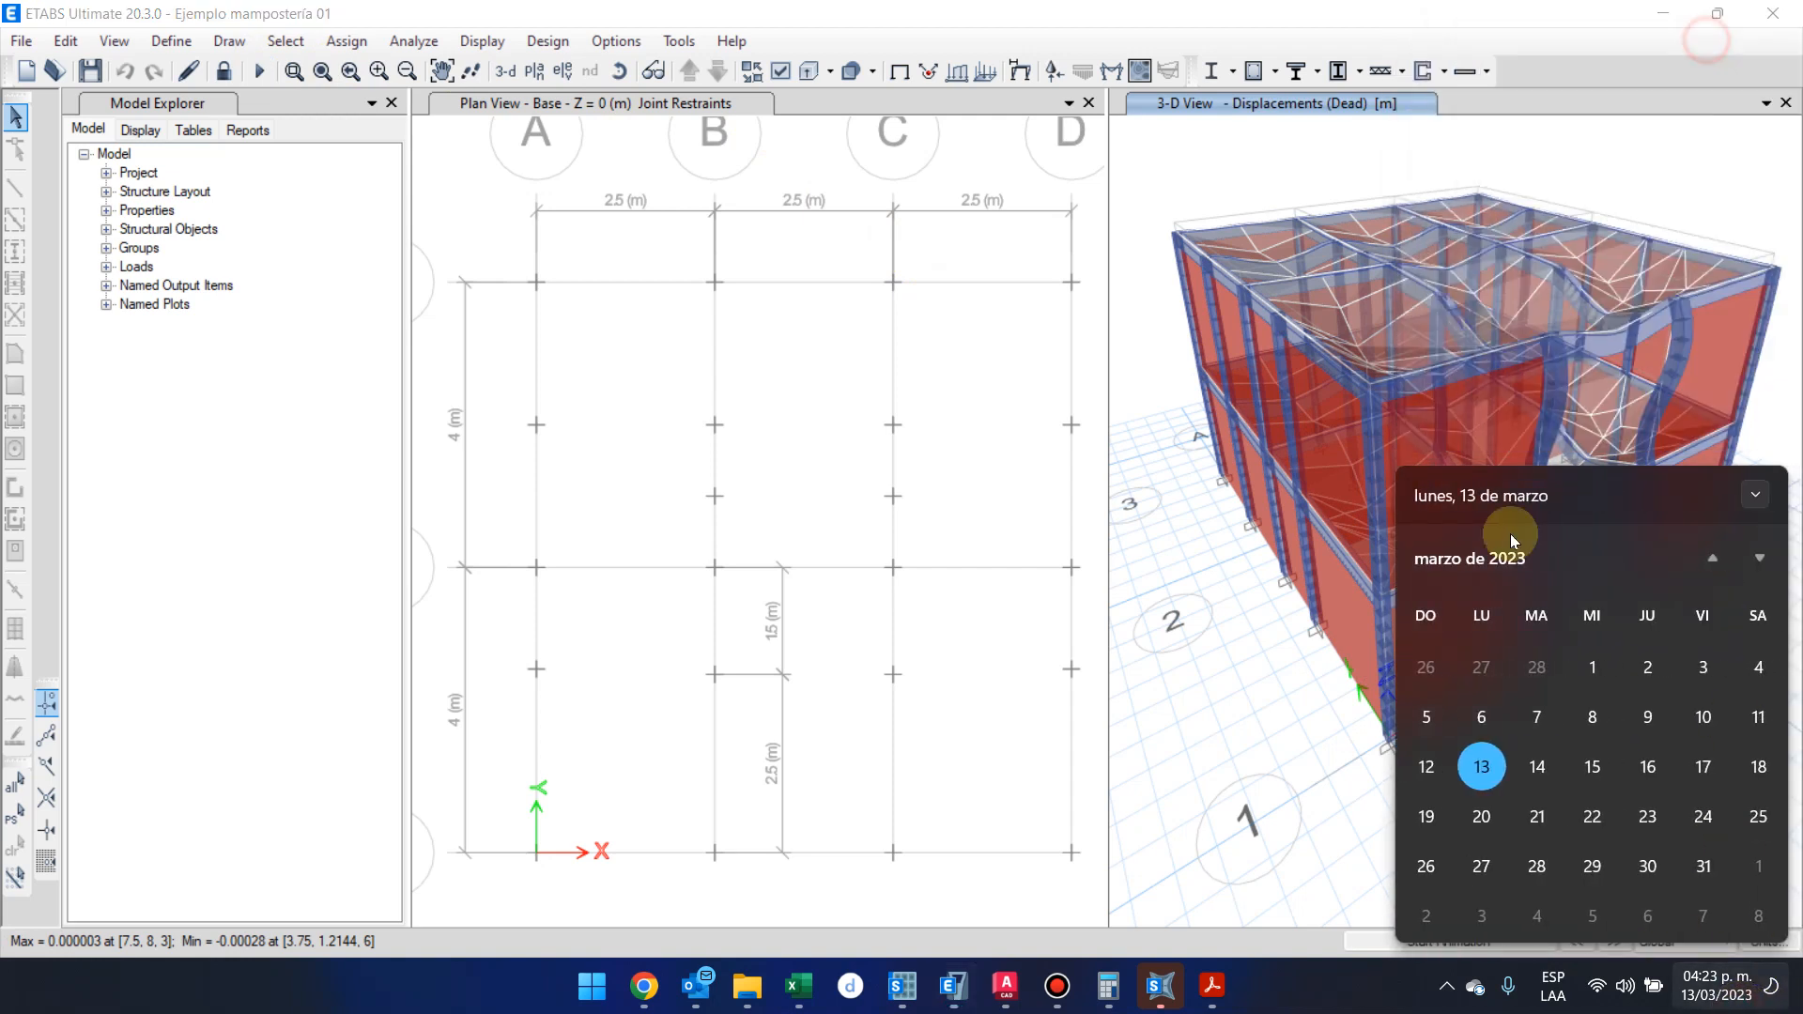
left_click(1318, 900)
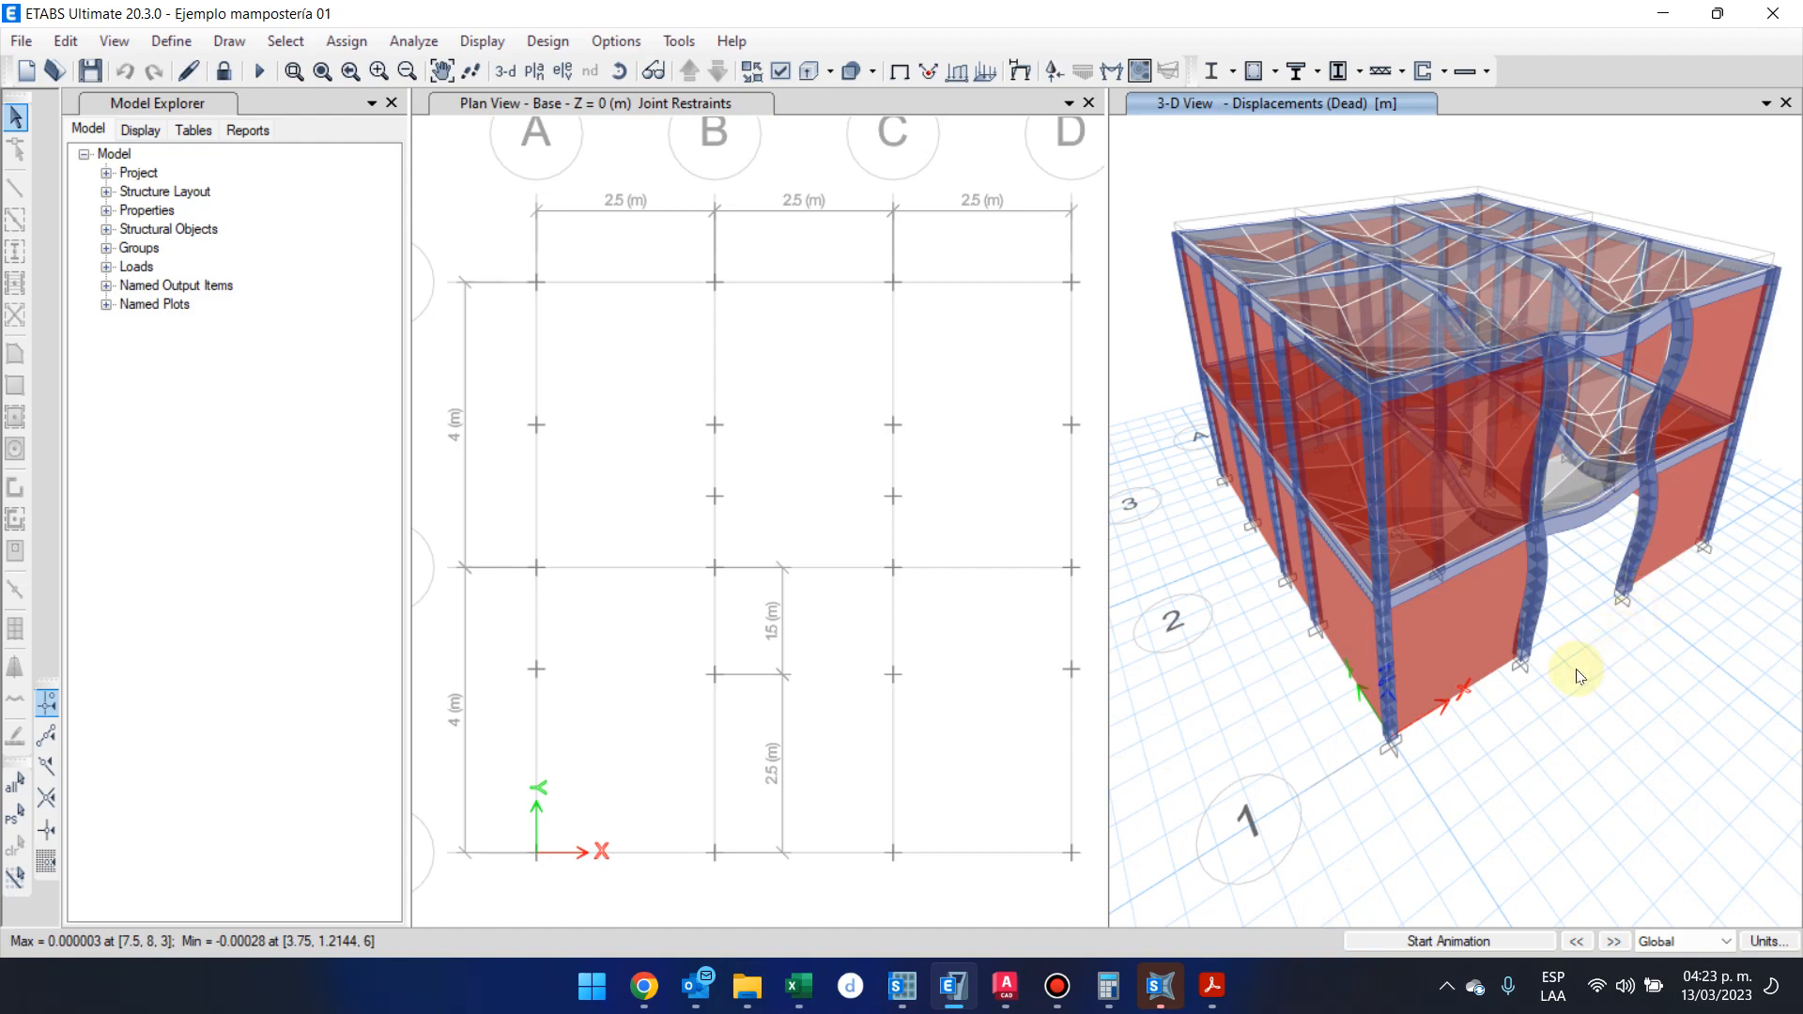
Examine the Dead load deformed shape of the slabs, beams and columns from several angles in the 3-D view
middle_click_drag(1579, 672, 1672, 657, "shift")
middle_click_drag(1554, 589, 1587, 732, "shift")
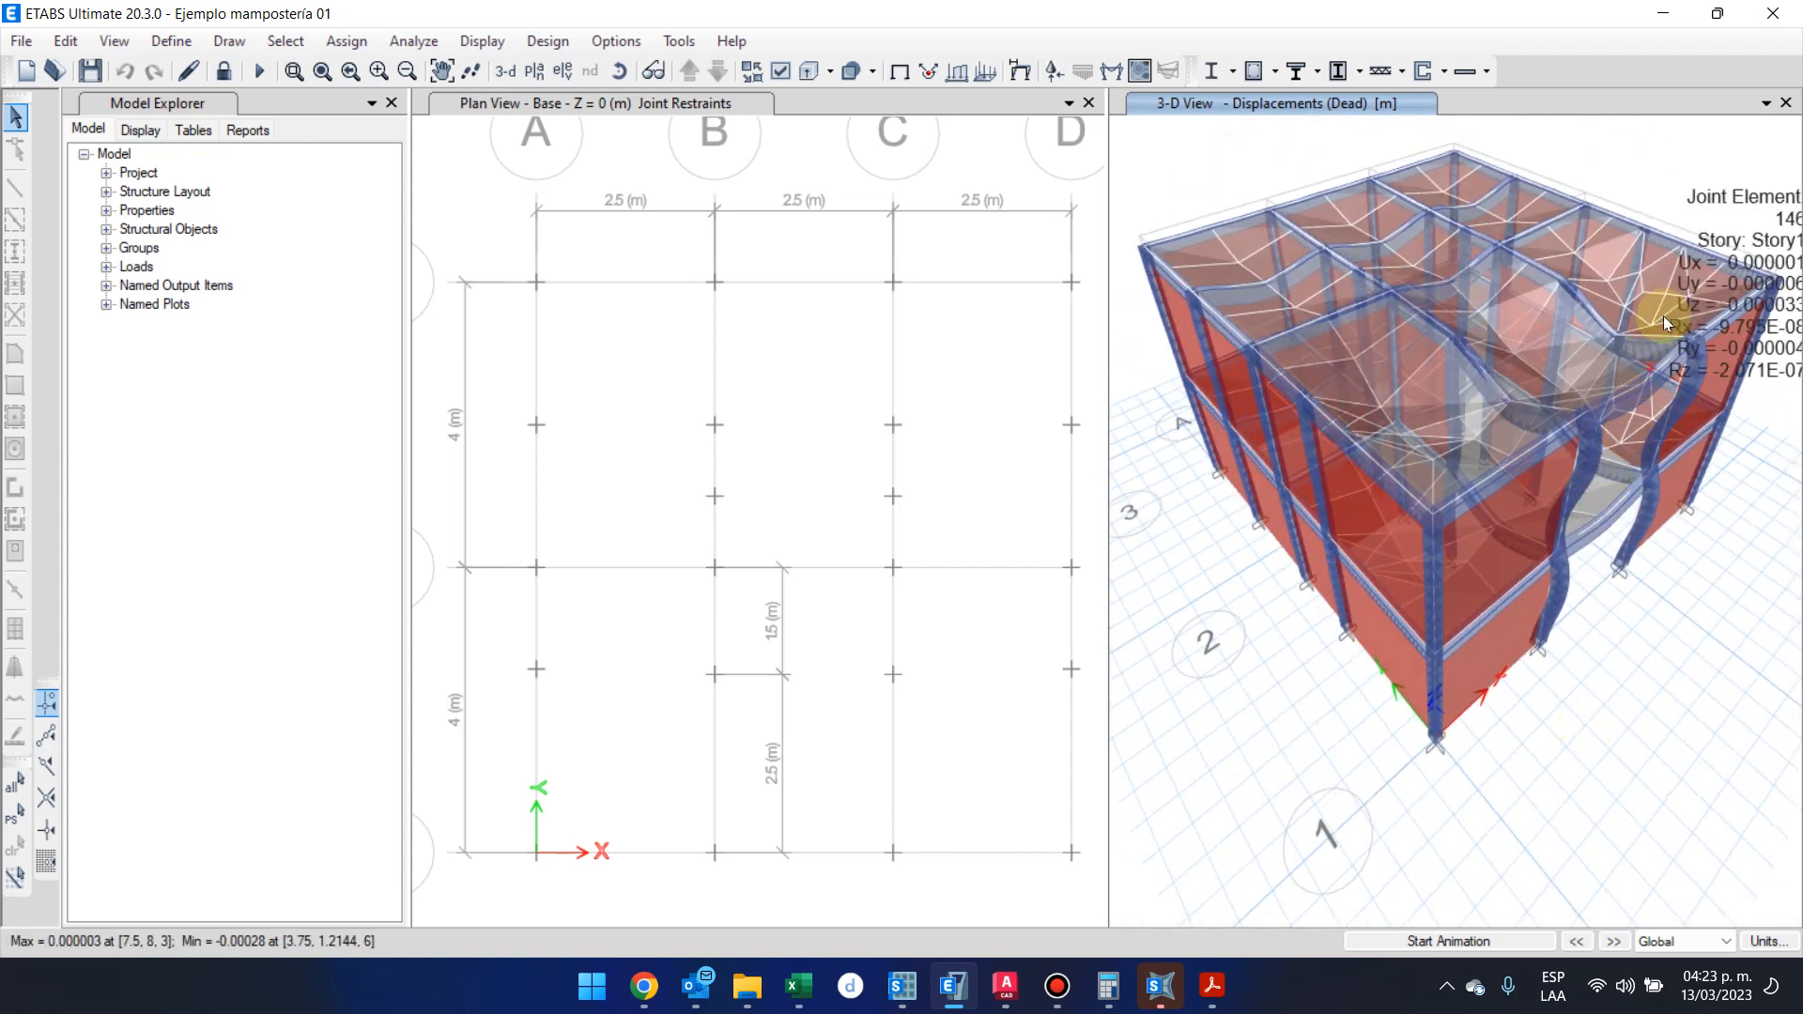
scroll(1660, 318, "up", 3)
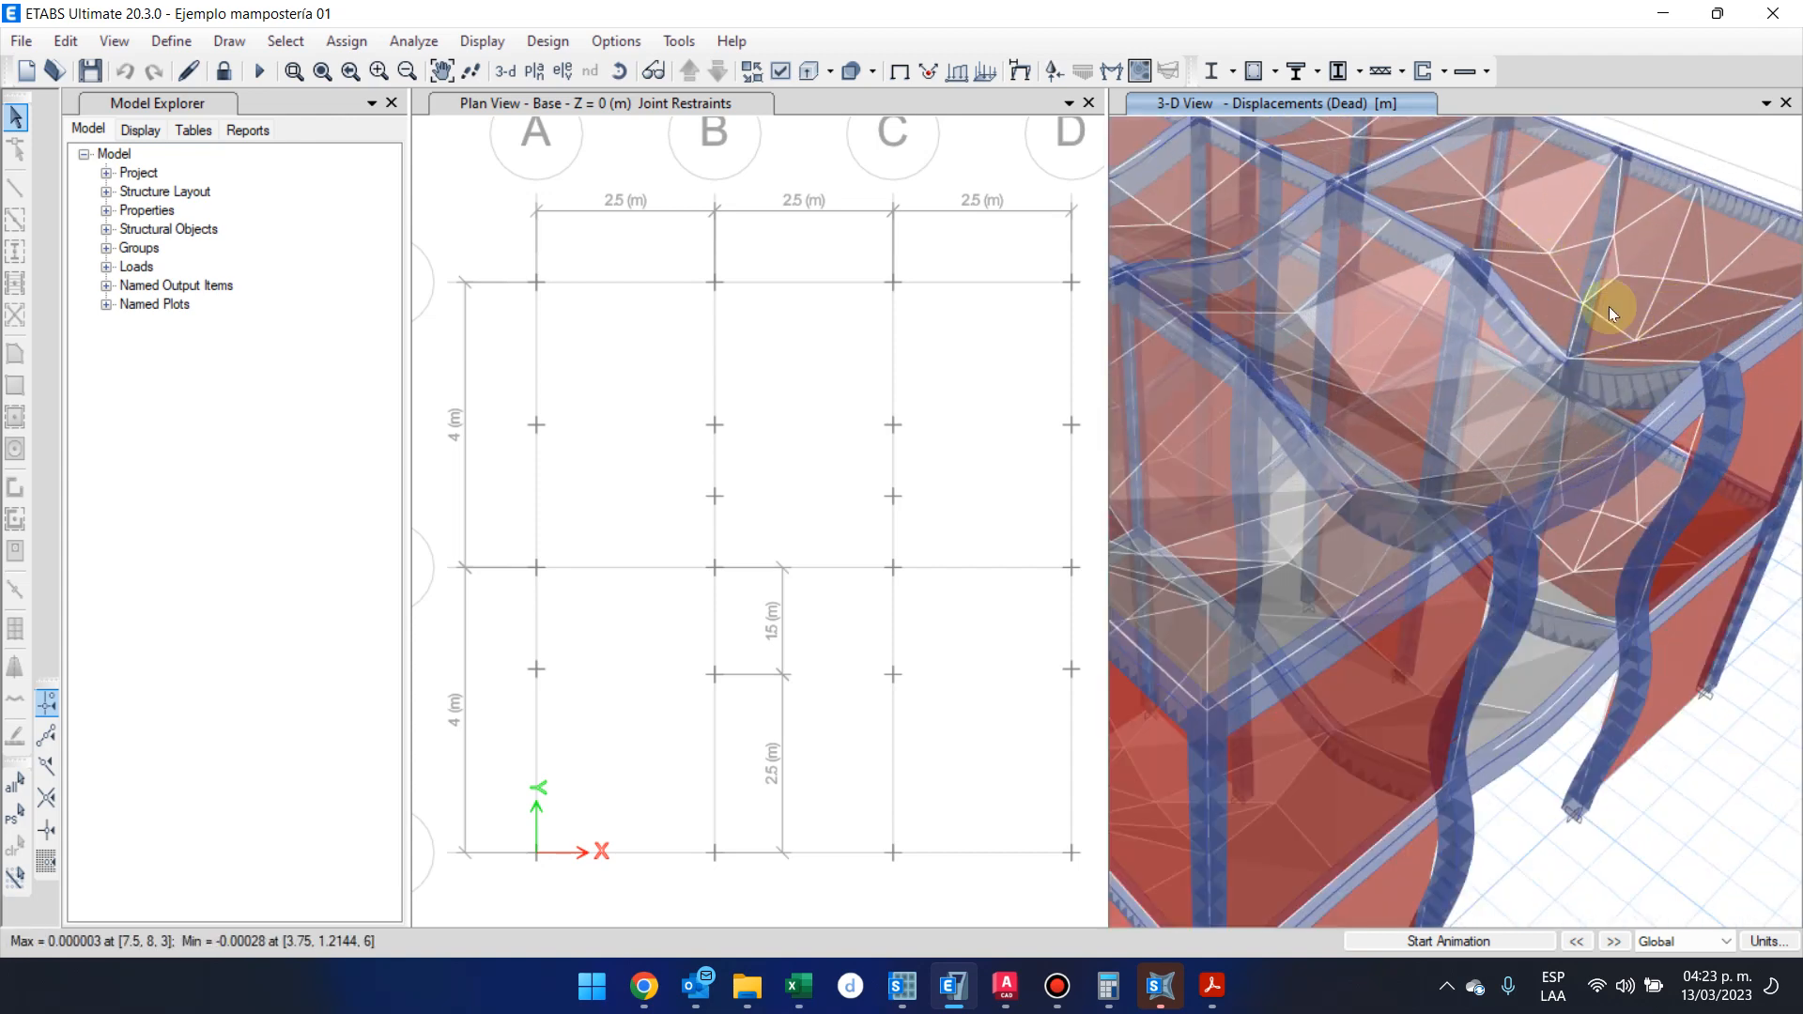
middle_click_drag(1569, 280, 1619, 471, "shift")
scroll(1619, 471, "down", 4)
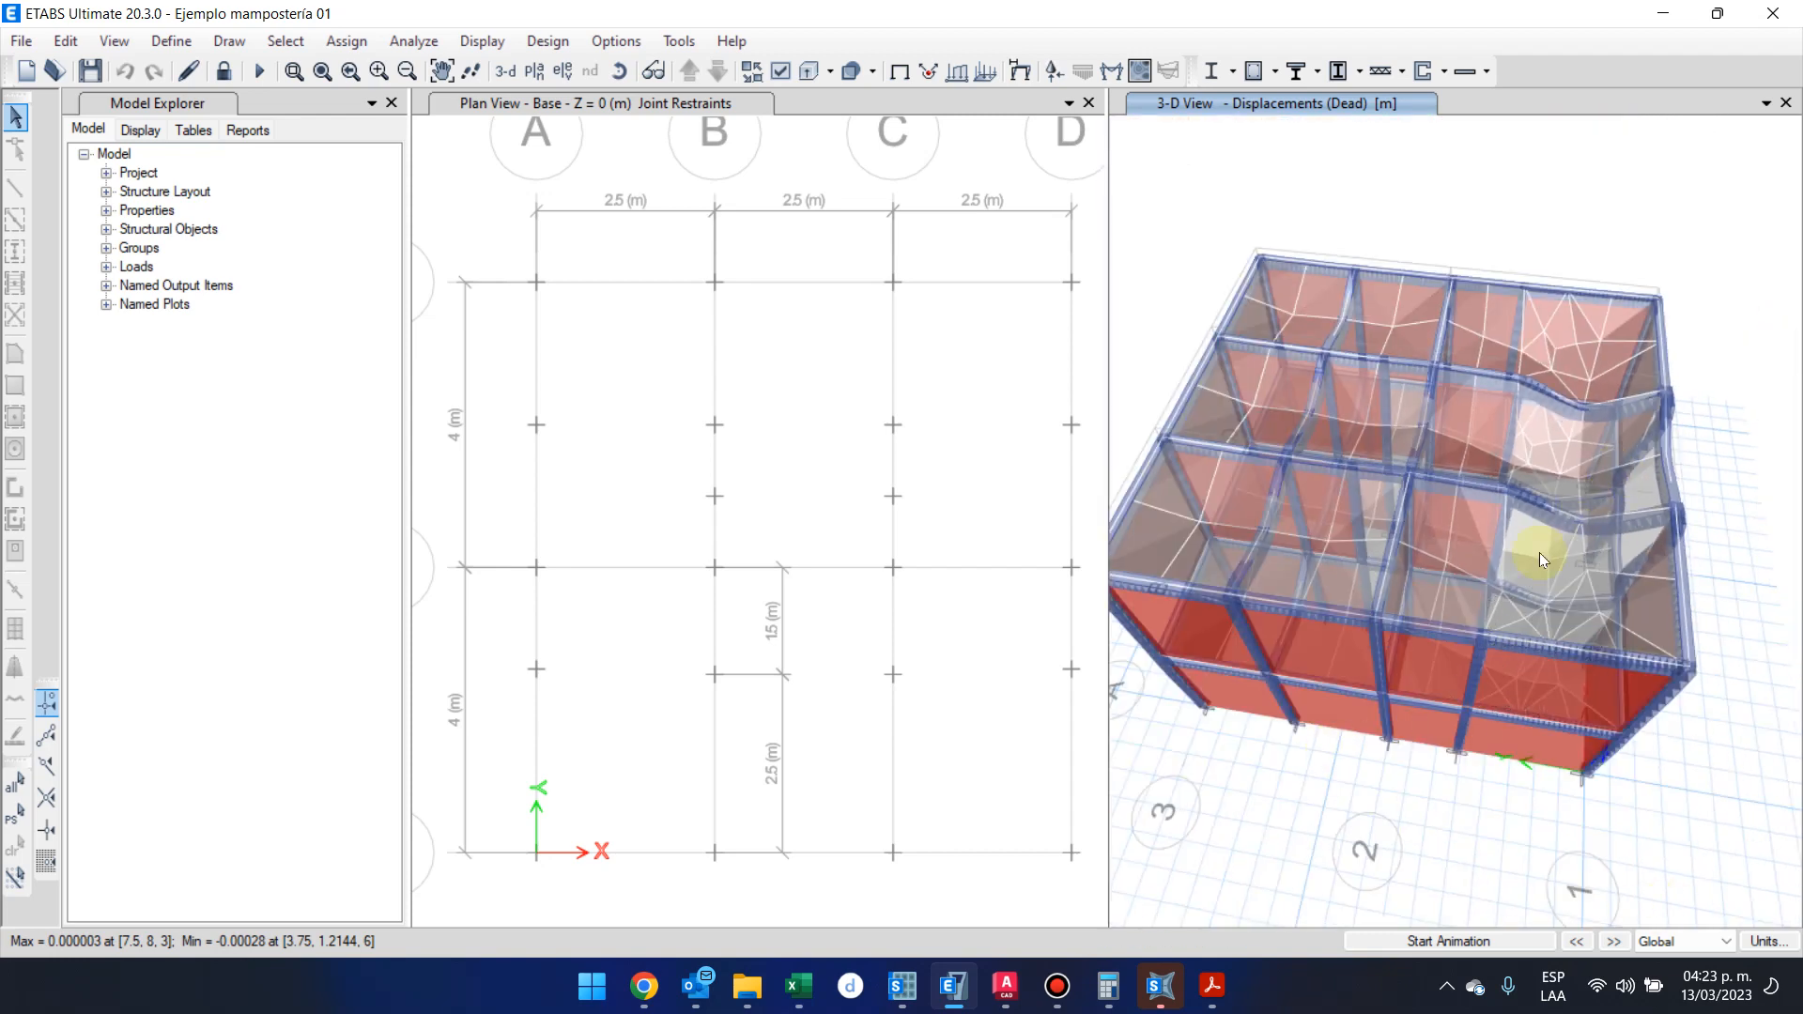
scroll(1546, 595, "up", 4)
middle_click_drag(1546, 597, 1529, 455, "shift")
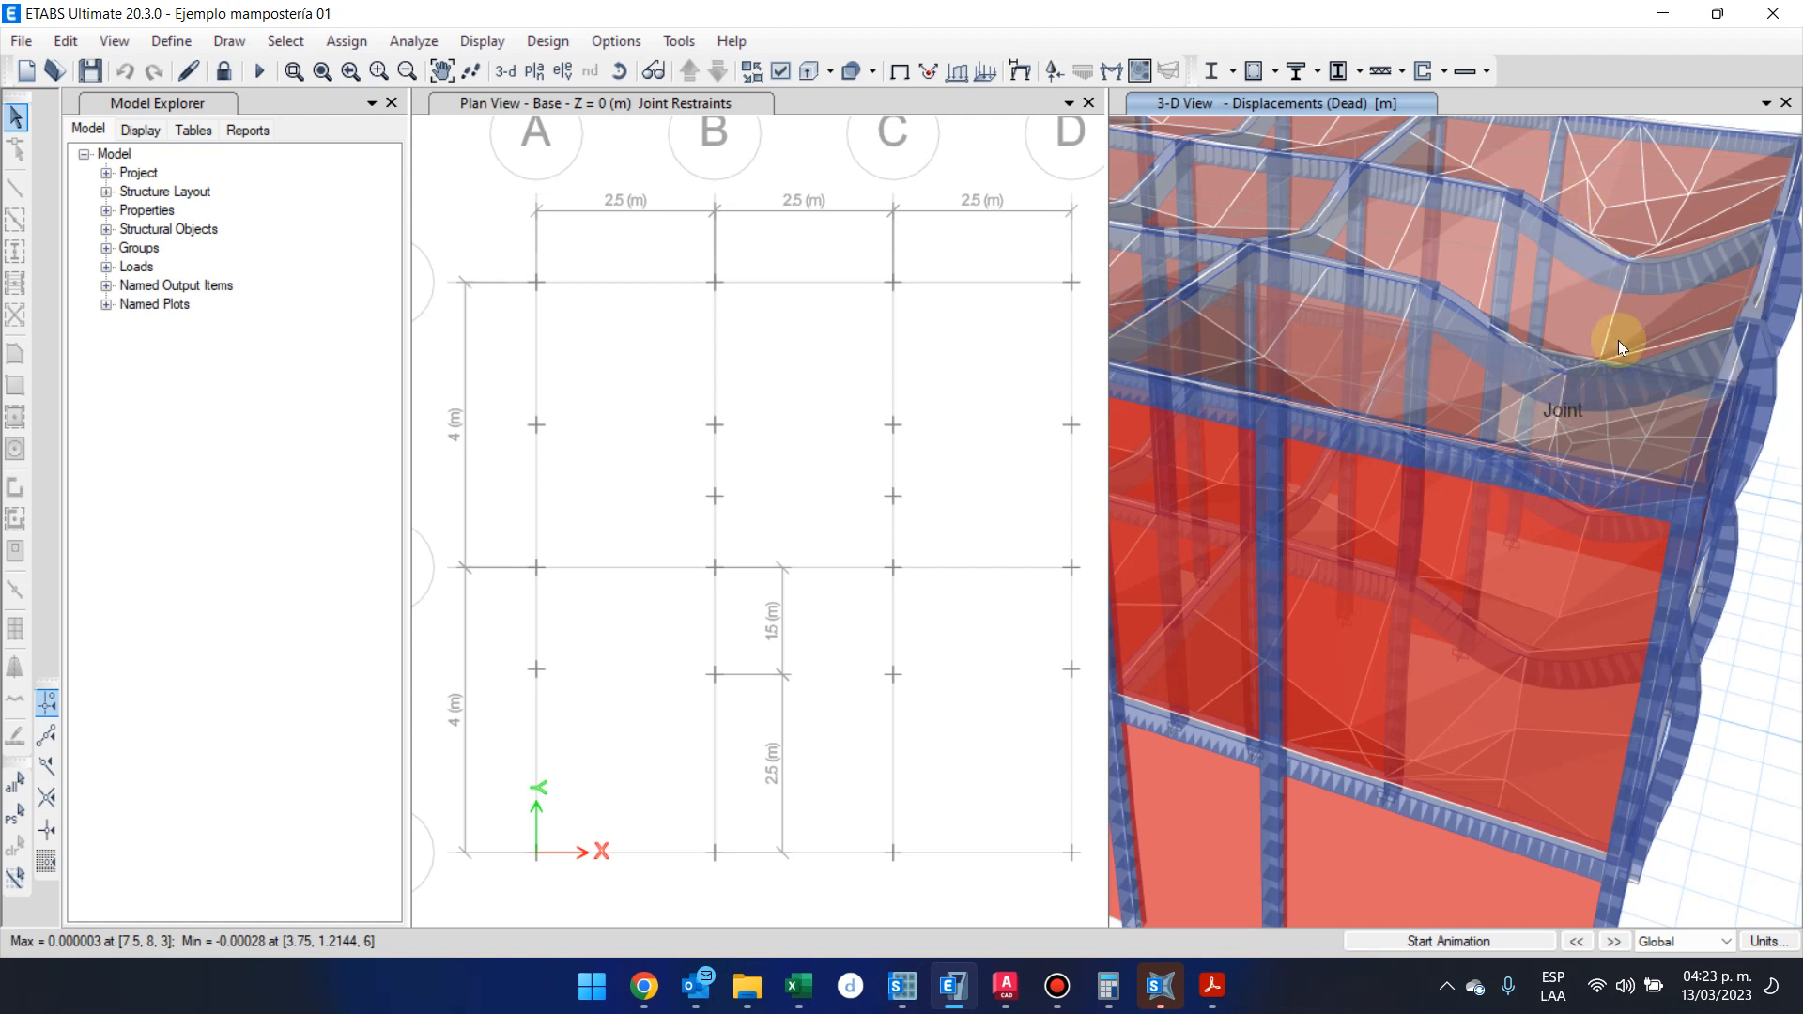
scroll(1596, 312, "down", 3)
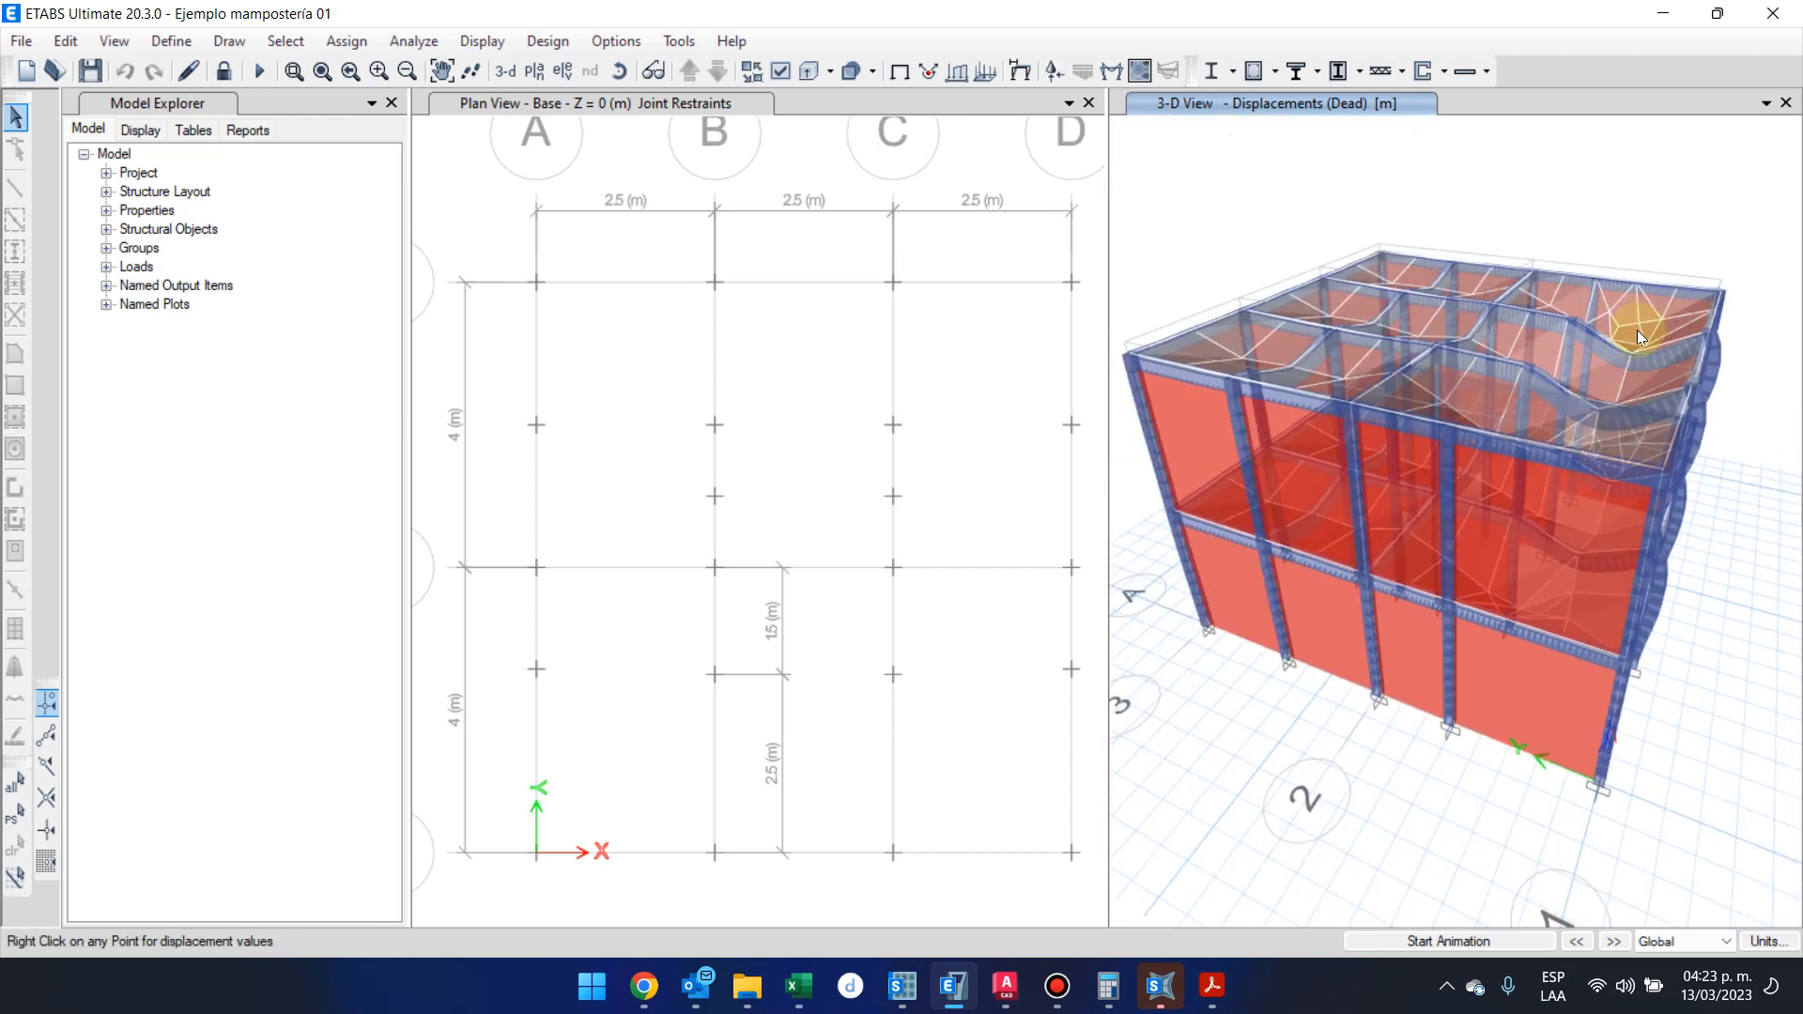
scroll(1636, 347, "up", 3)
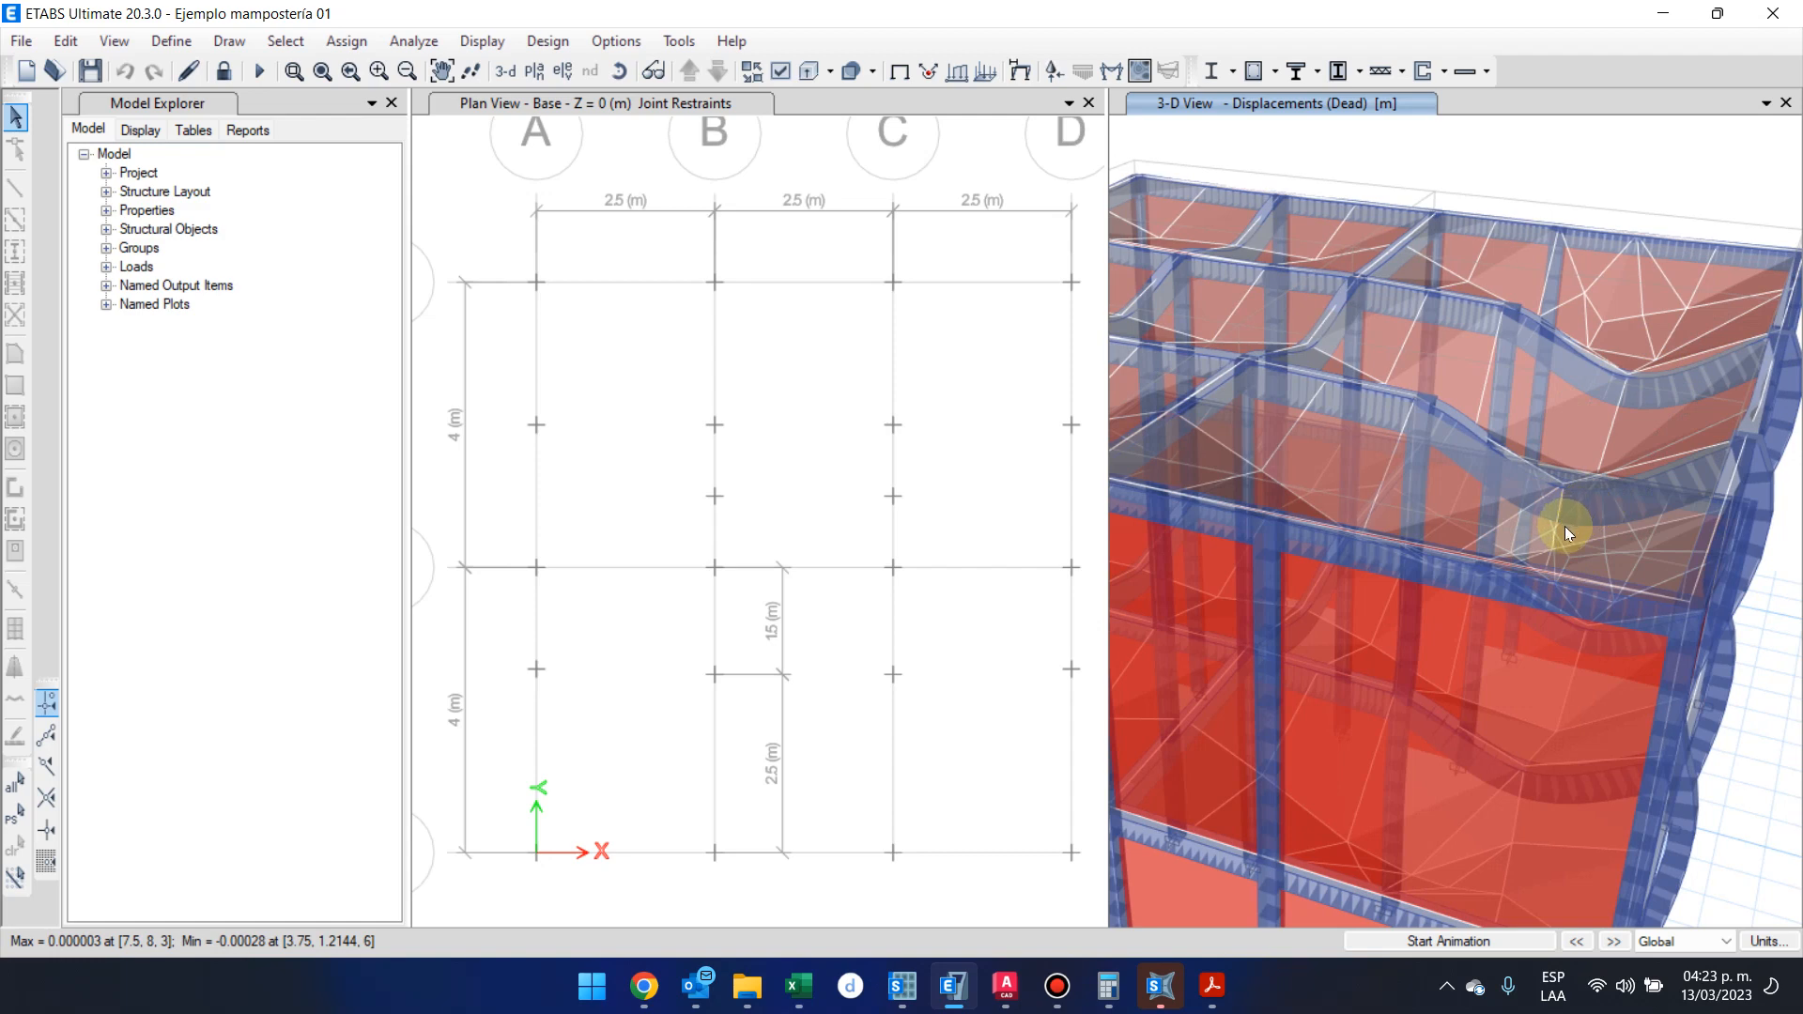
Check the Dead load displacements at the Story2 slab mesh joints and inspect the deformed shape from the front of the building
middle_click_drag(1565, 525, 1524, 589, "shift")
mouse_move(1704, 449)
middle_click_drag(1704, 449, 1582, 438)
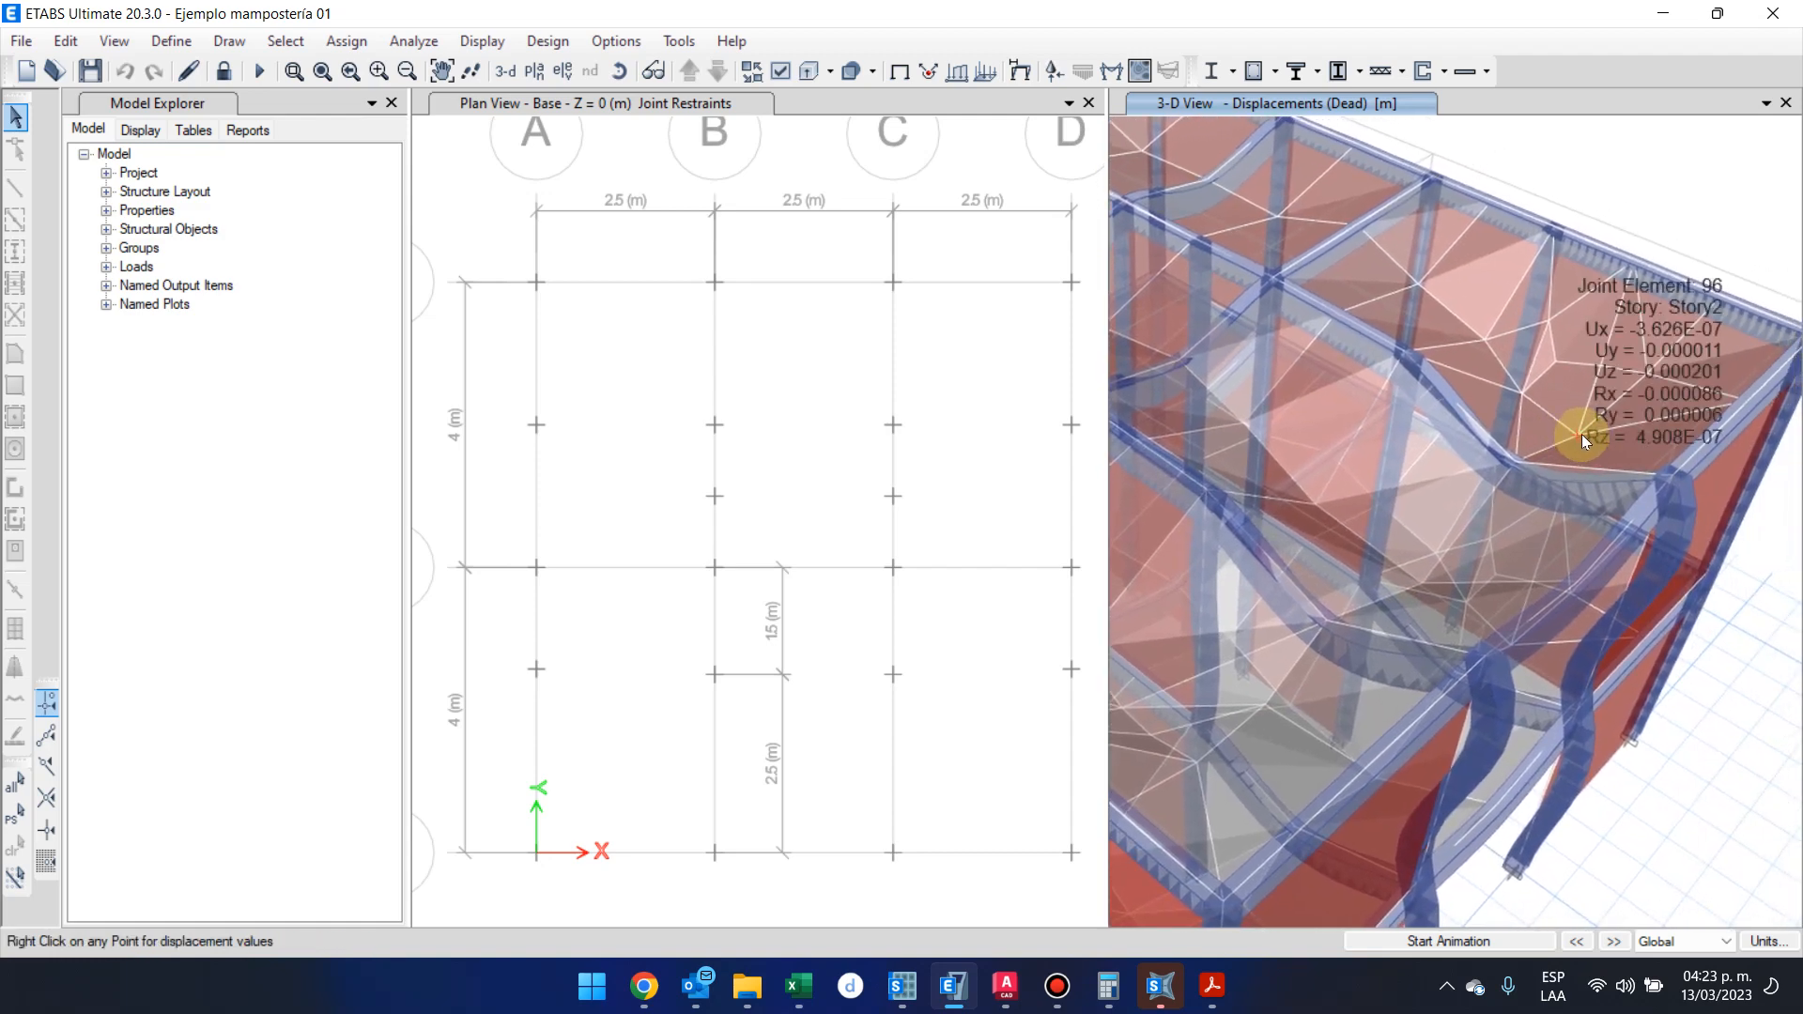
mouse_move(1645, 373)
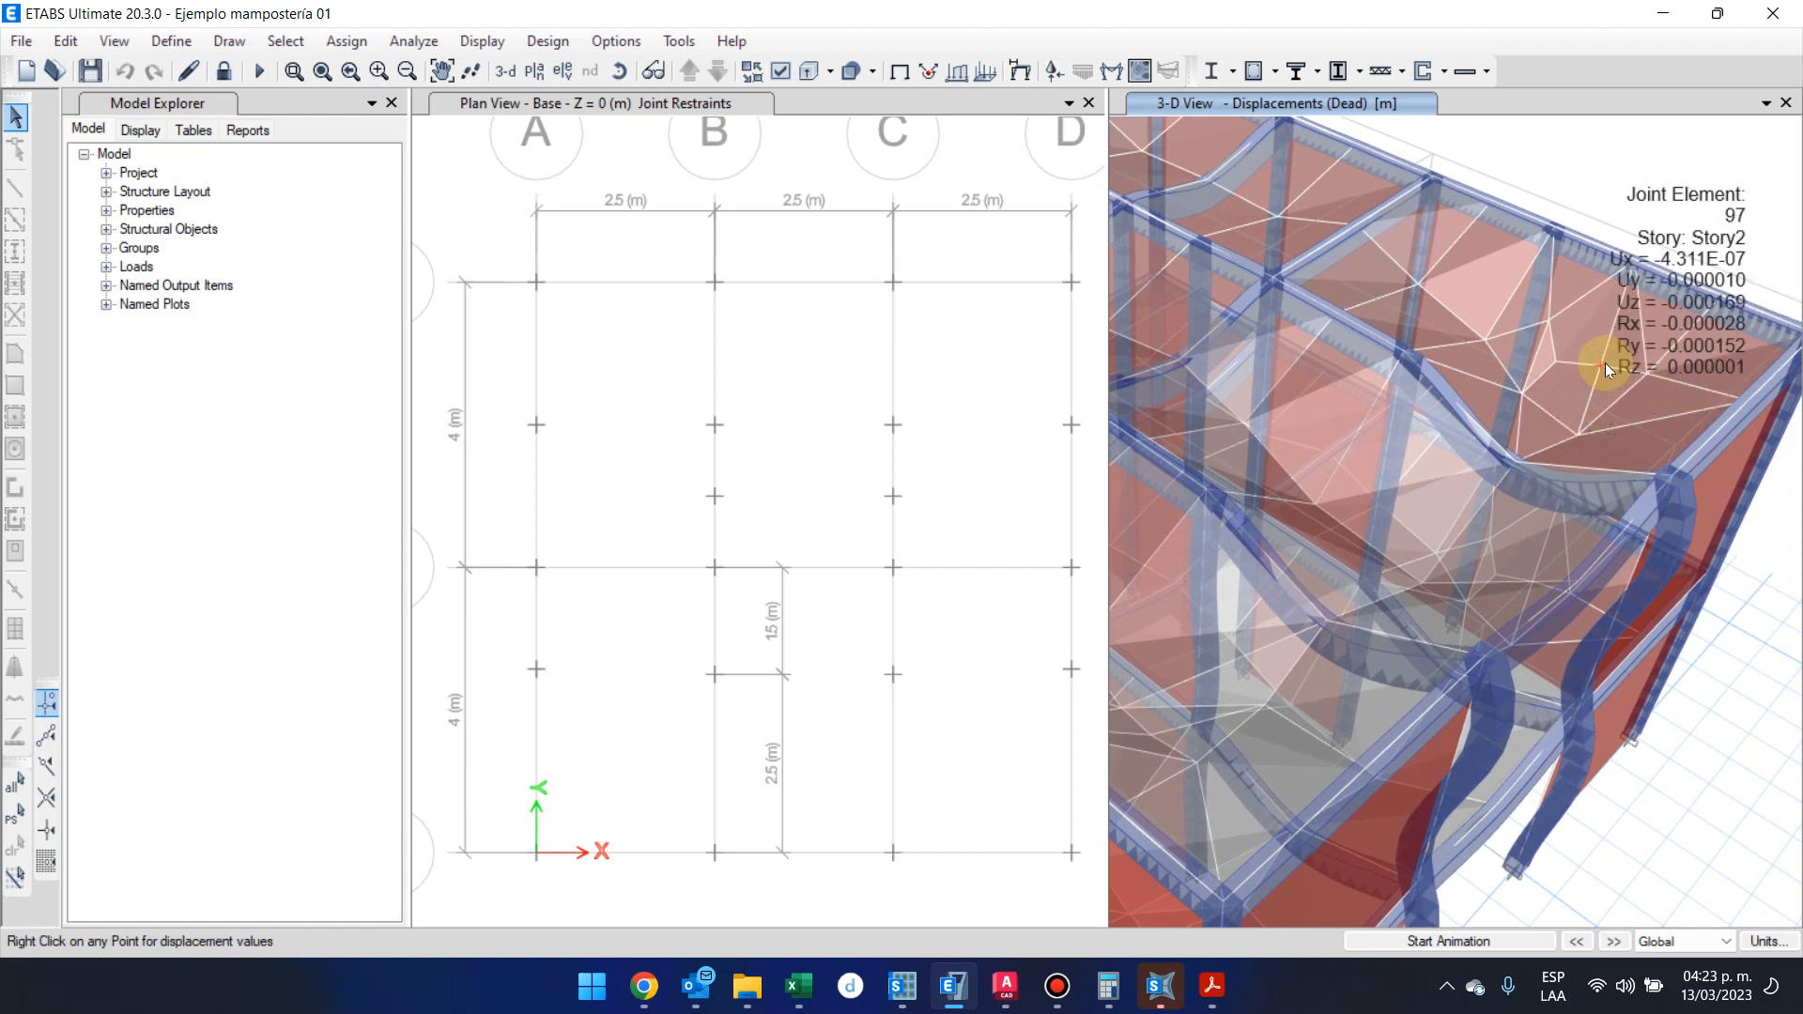
mouse_move(1277, 212)
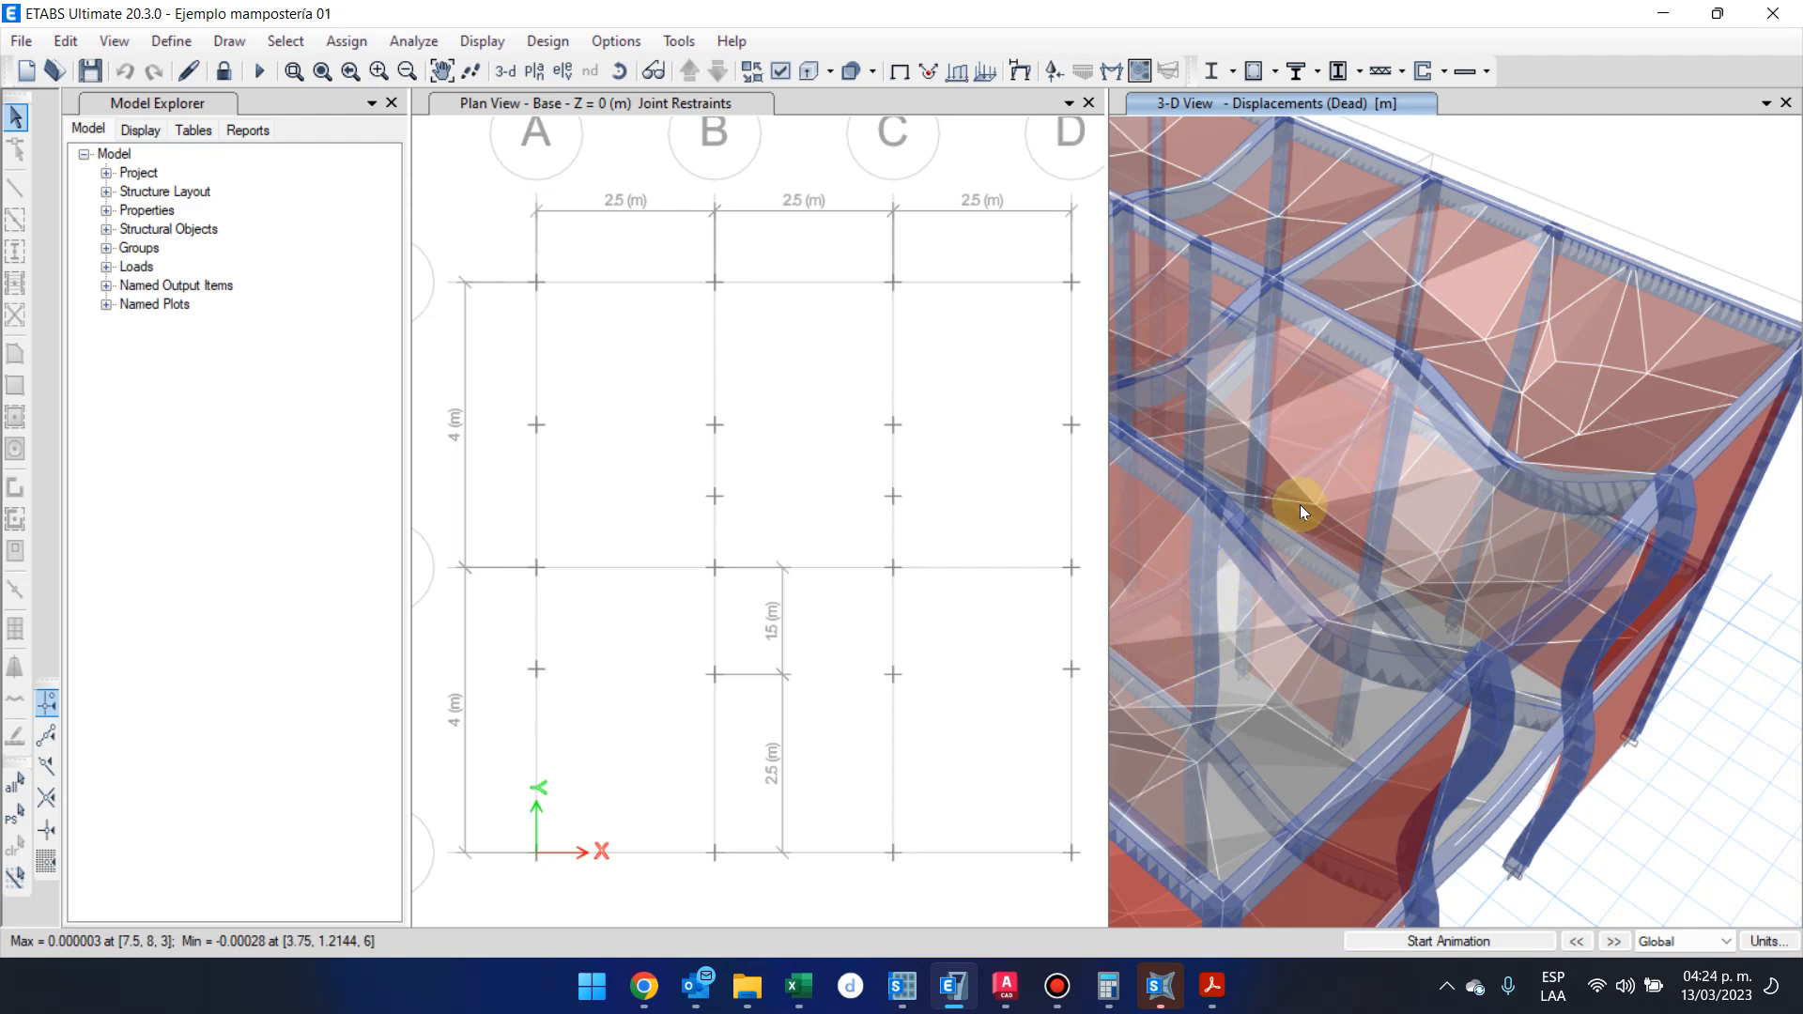
scroll(1300, 504, "down", 5)
middle_click_drag(1370, 494, 1427, 550, "shift")
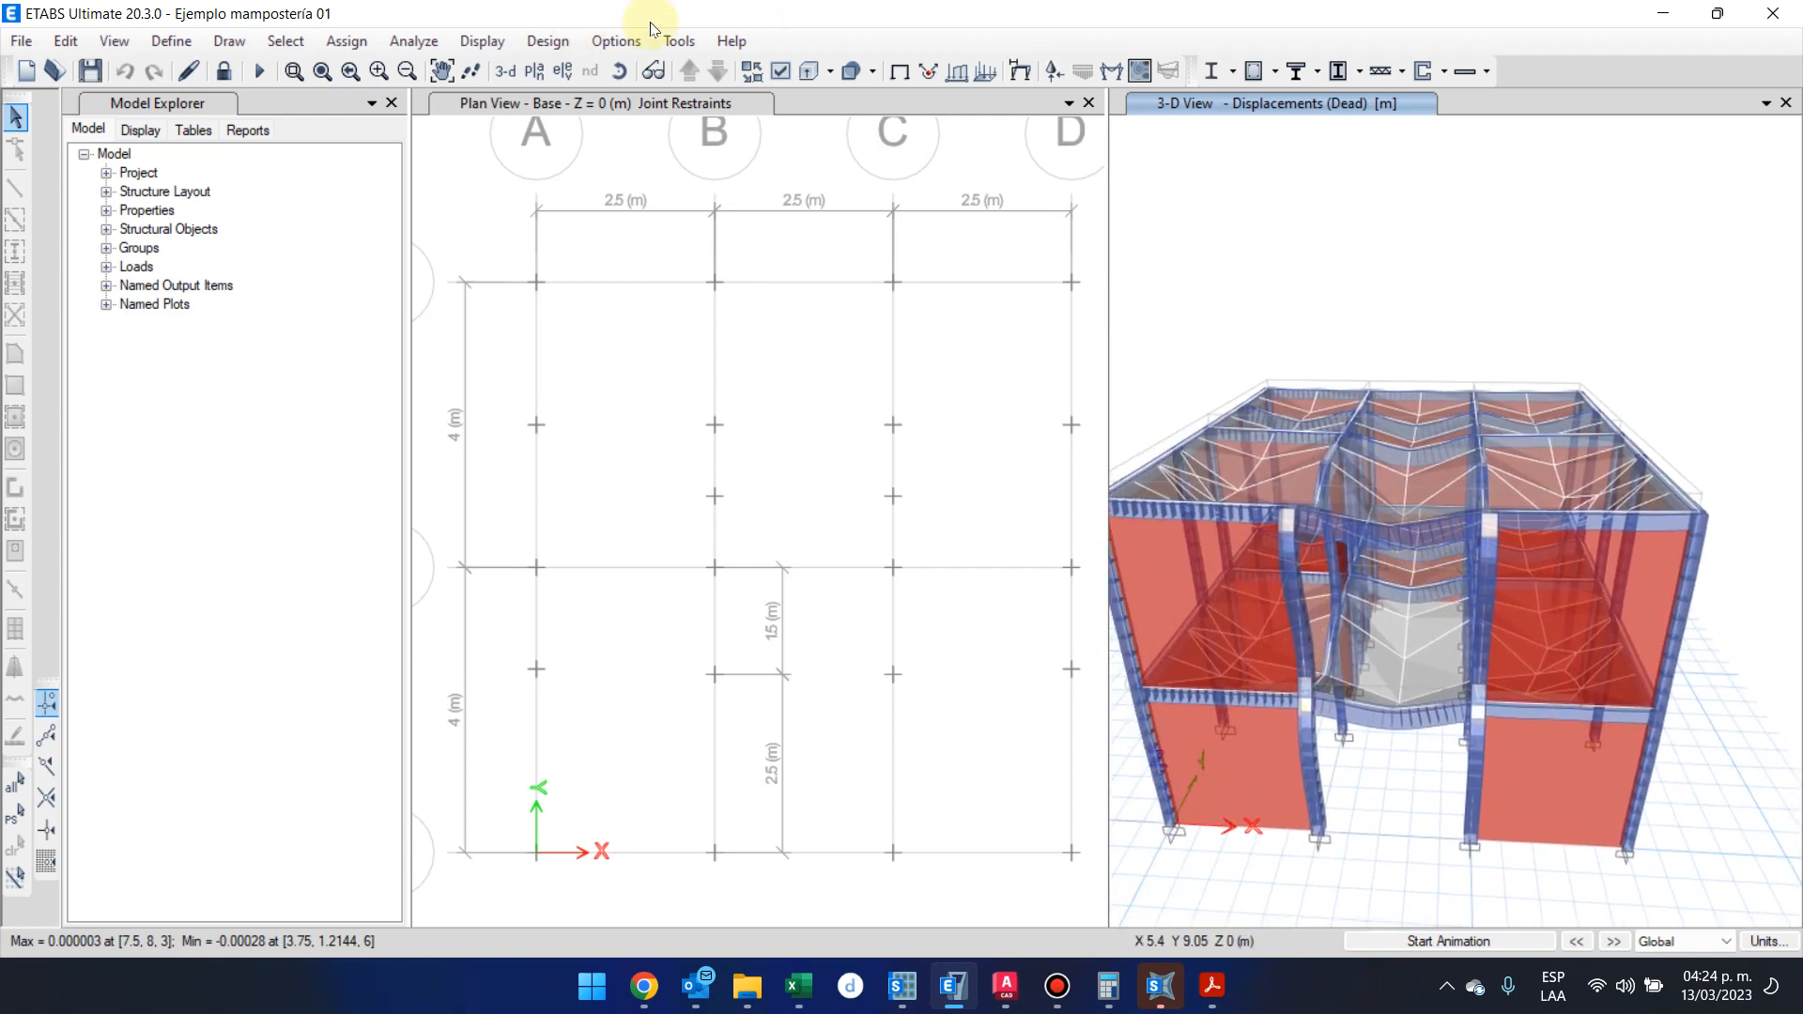
left_click(672, 41)
mouse_move(616, 41)
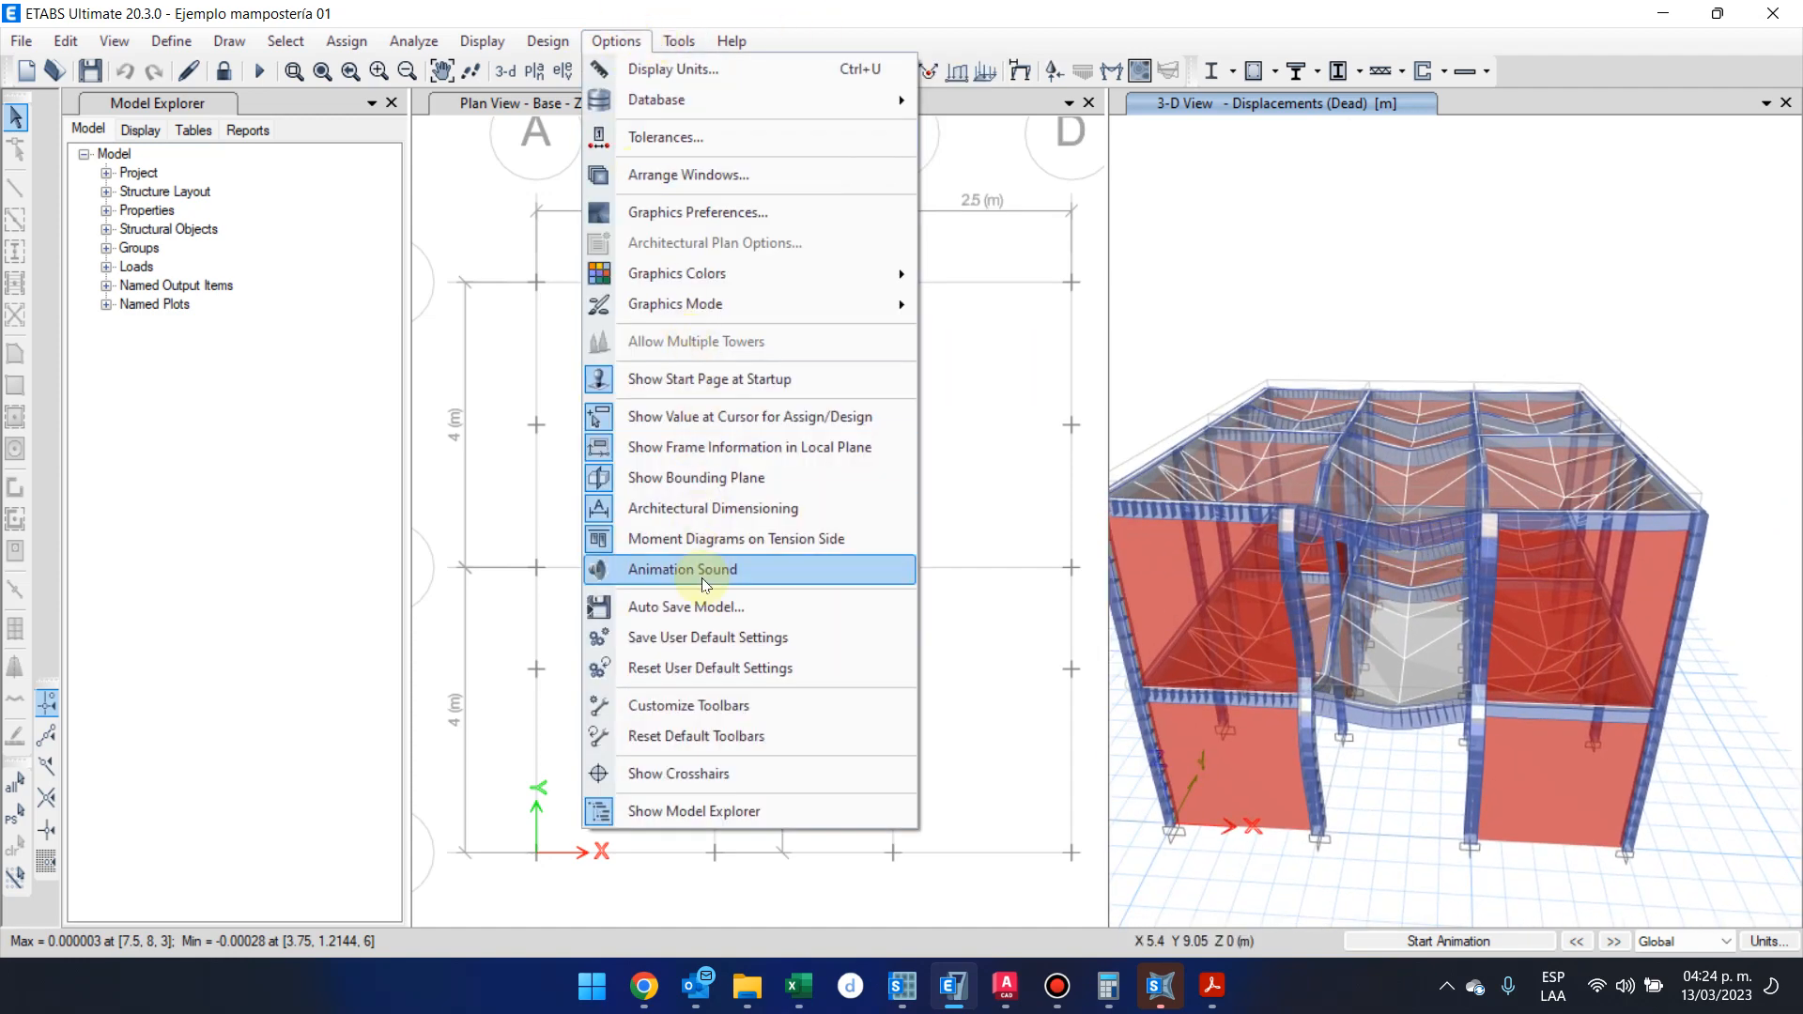
mouse_move(1365, 890)
middle_mouse_down("shift")
mouse_move(1440, 871)
mouse_move(1418, 815)
mouse_move(1413, 897)
middle_mouse_up("shift")
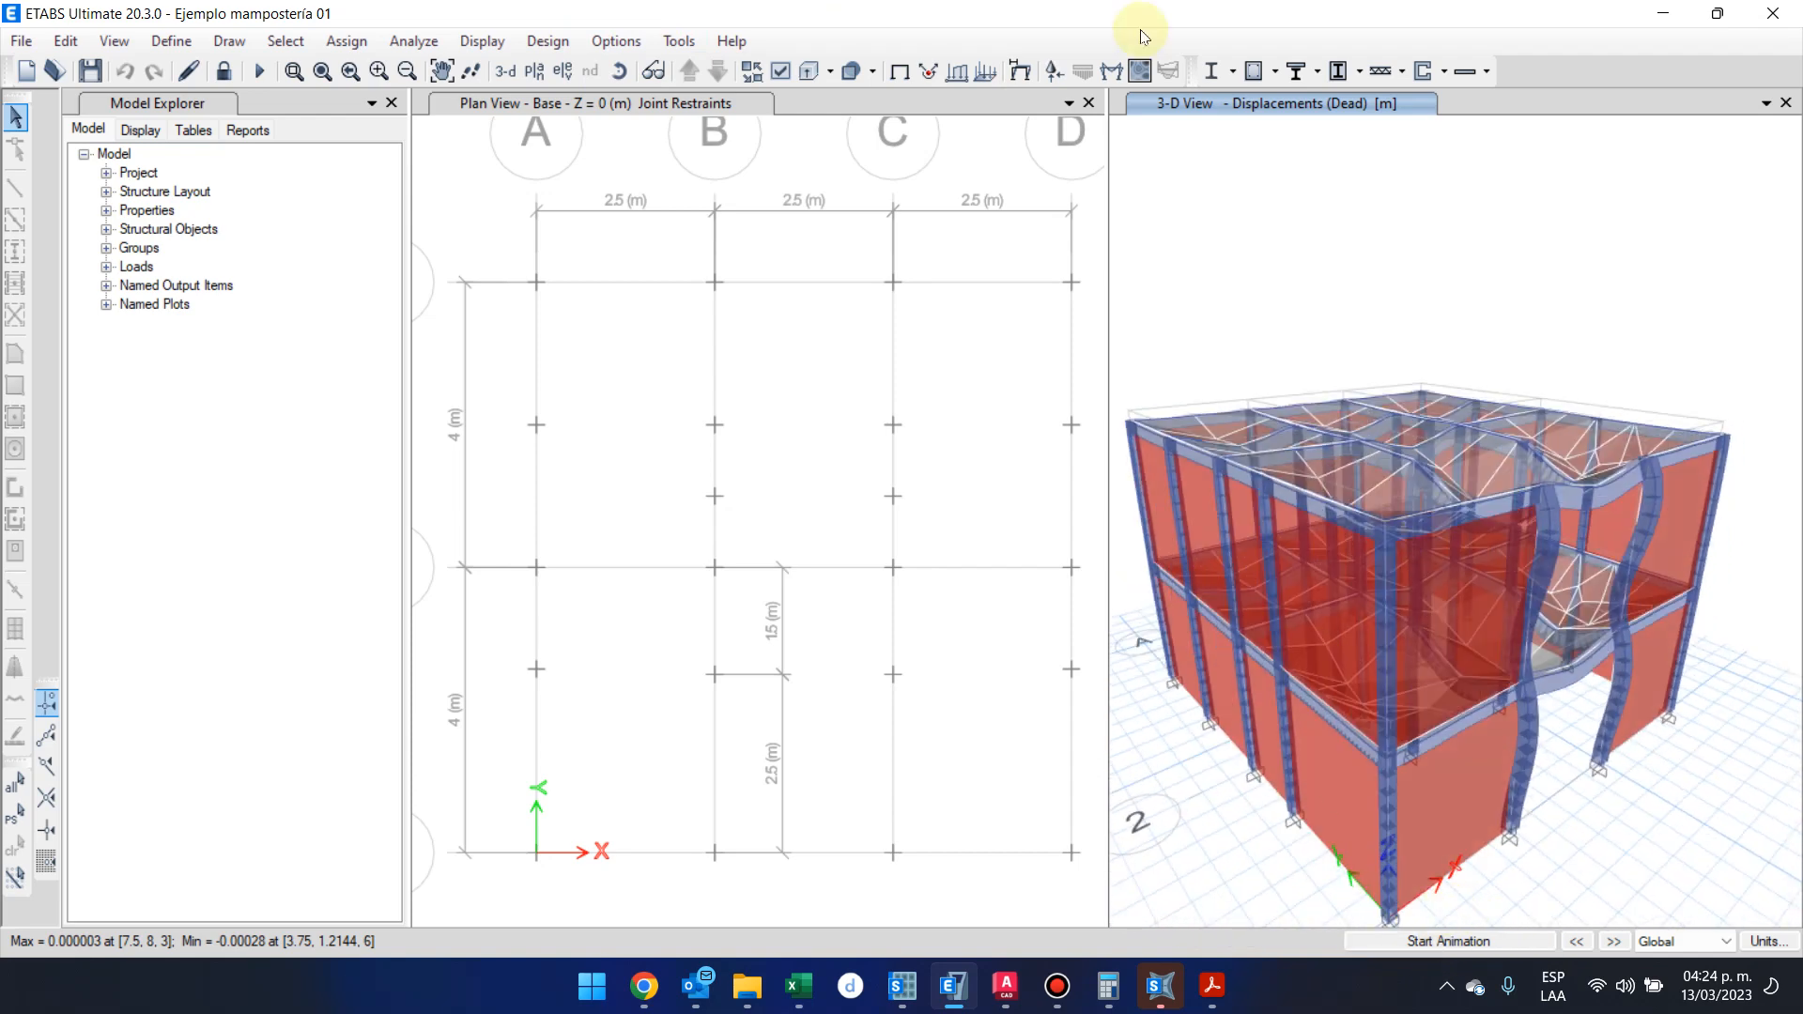
Display the deformed shape of mode 1 of the Modal case in the 3-D view
left_click(1018, 73)
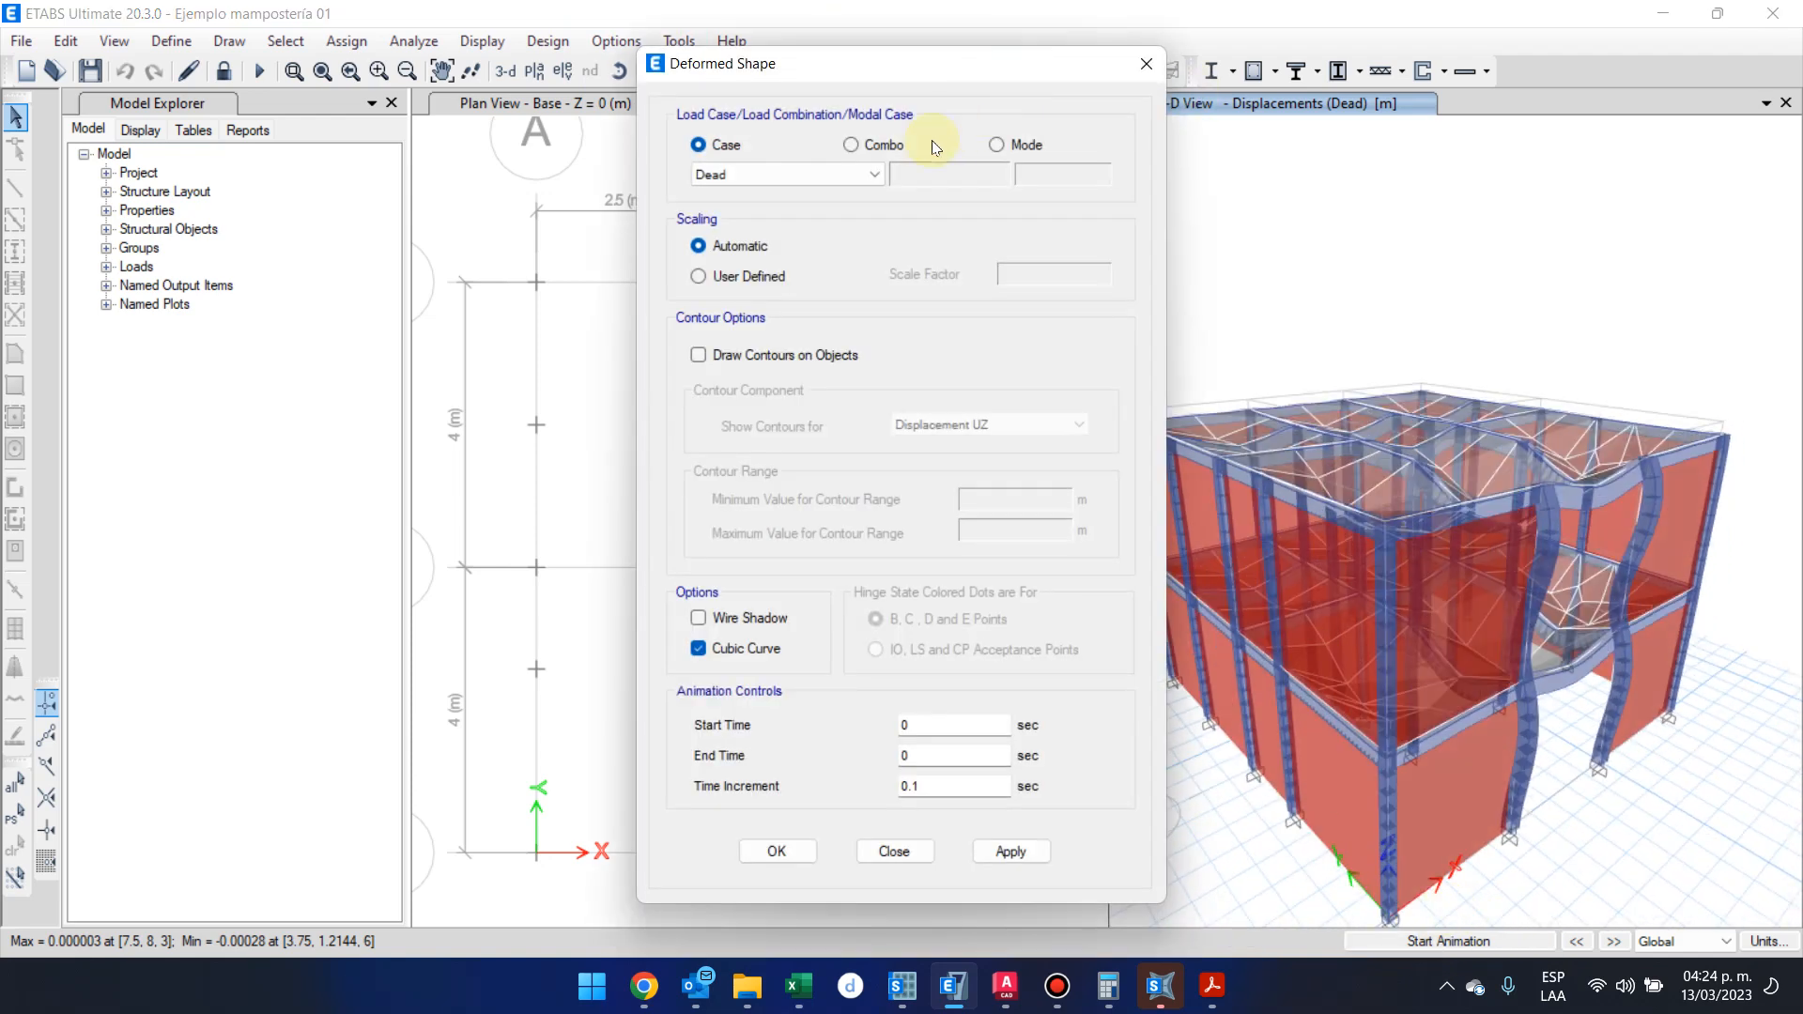
left_click(997, 144)
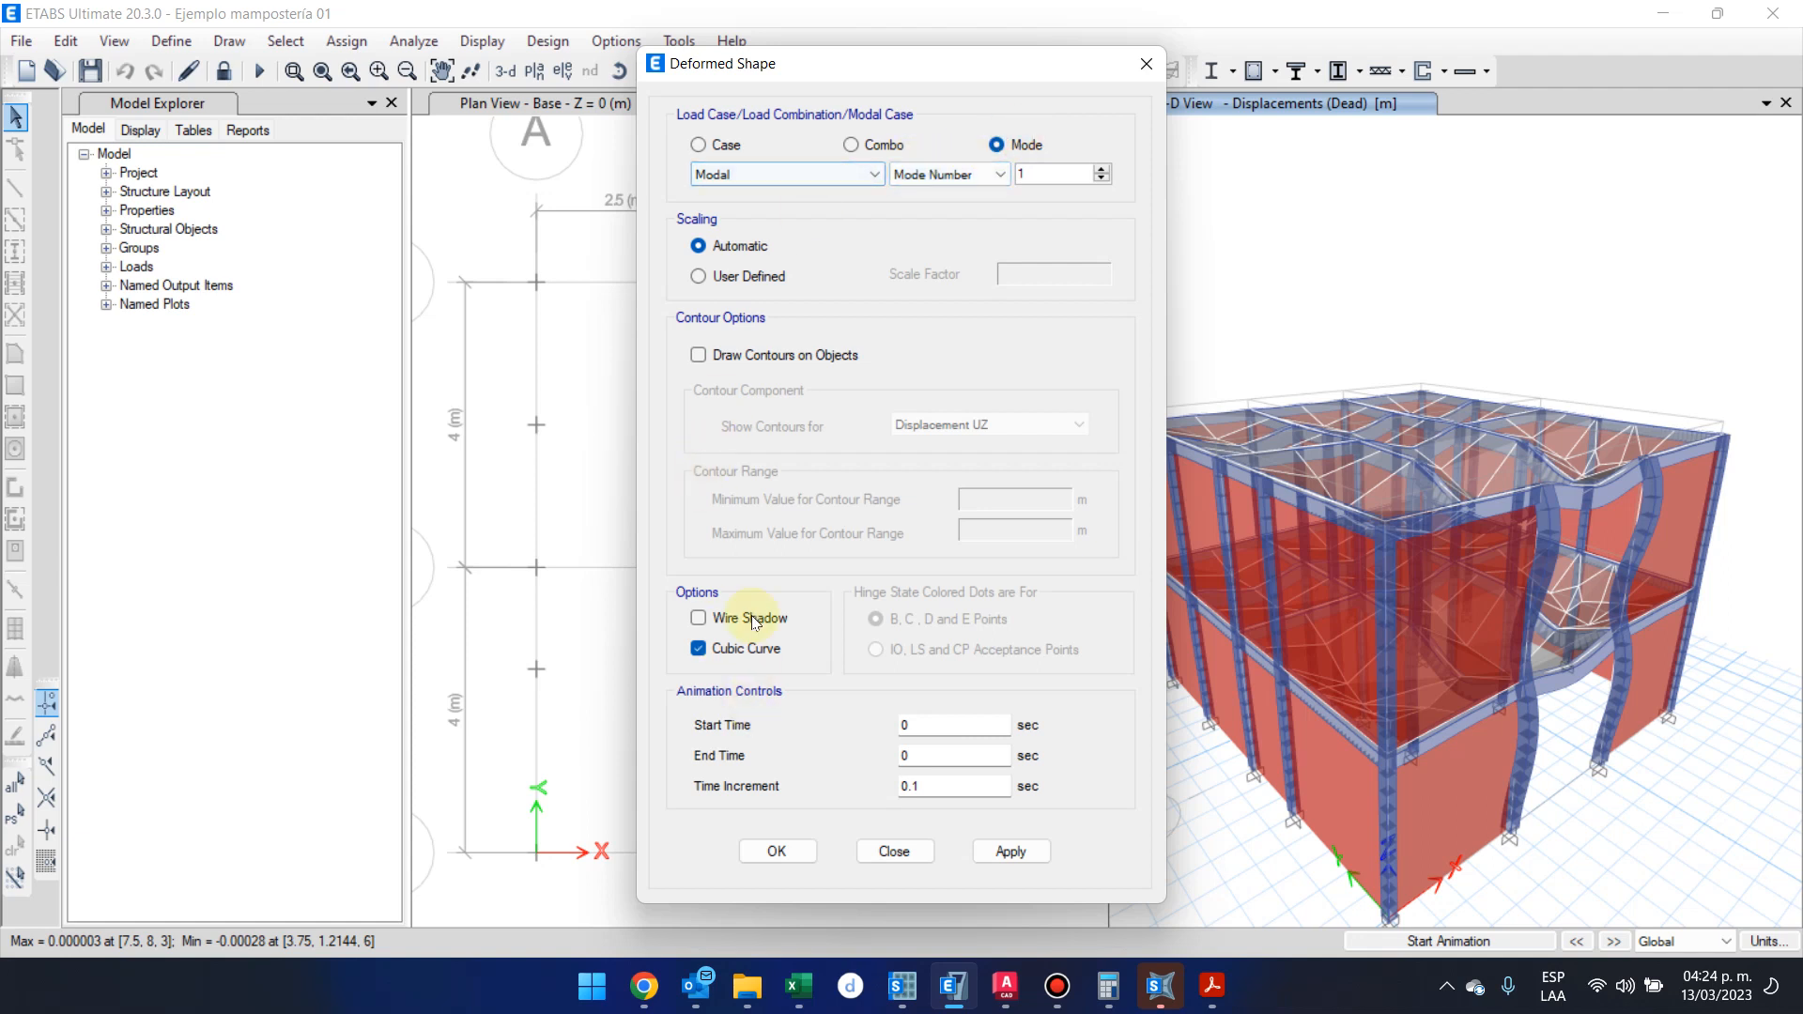
left_click(794, 851)
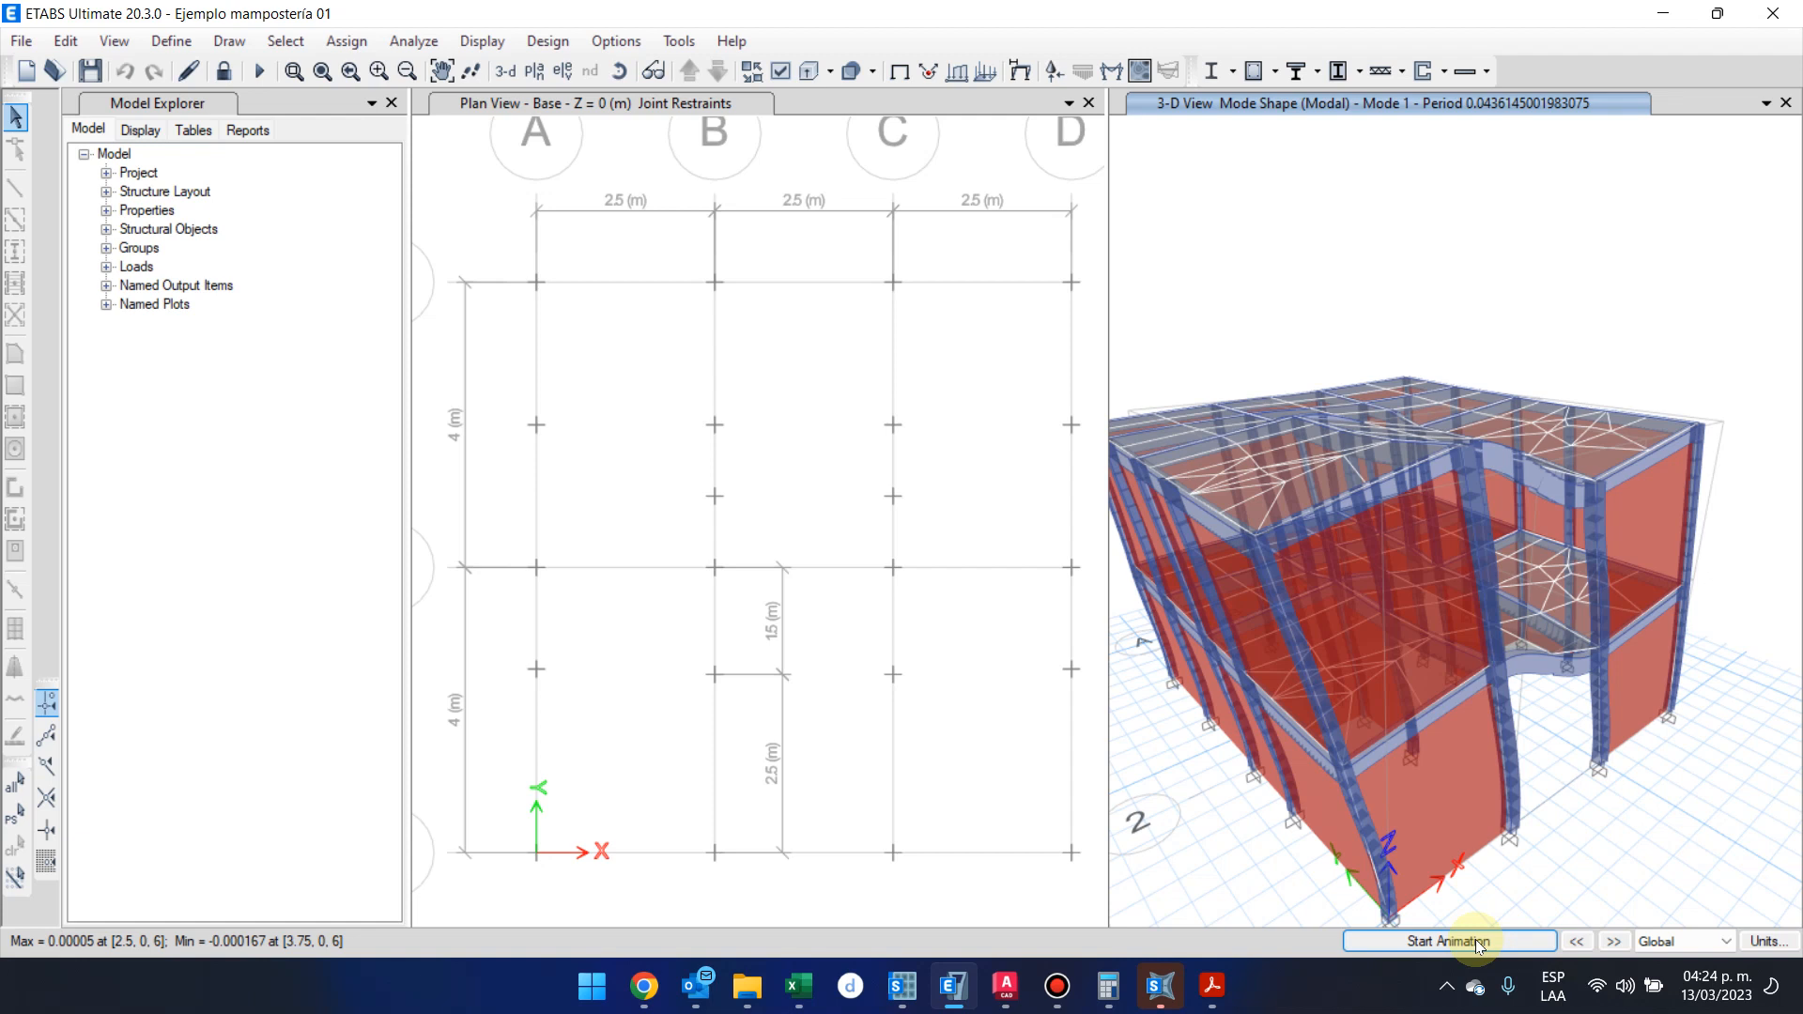
Animate the mode 1 and mode 2 shapes in the 3-D view and stop the animation
left_click(1501, 936)
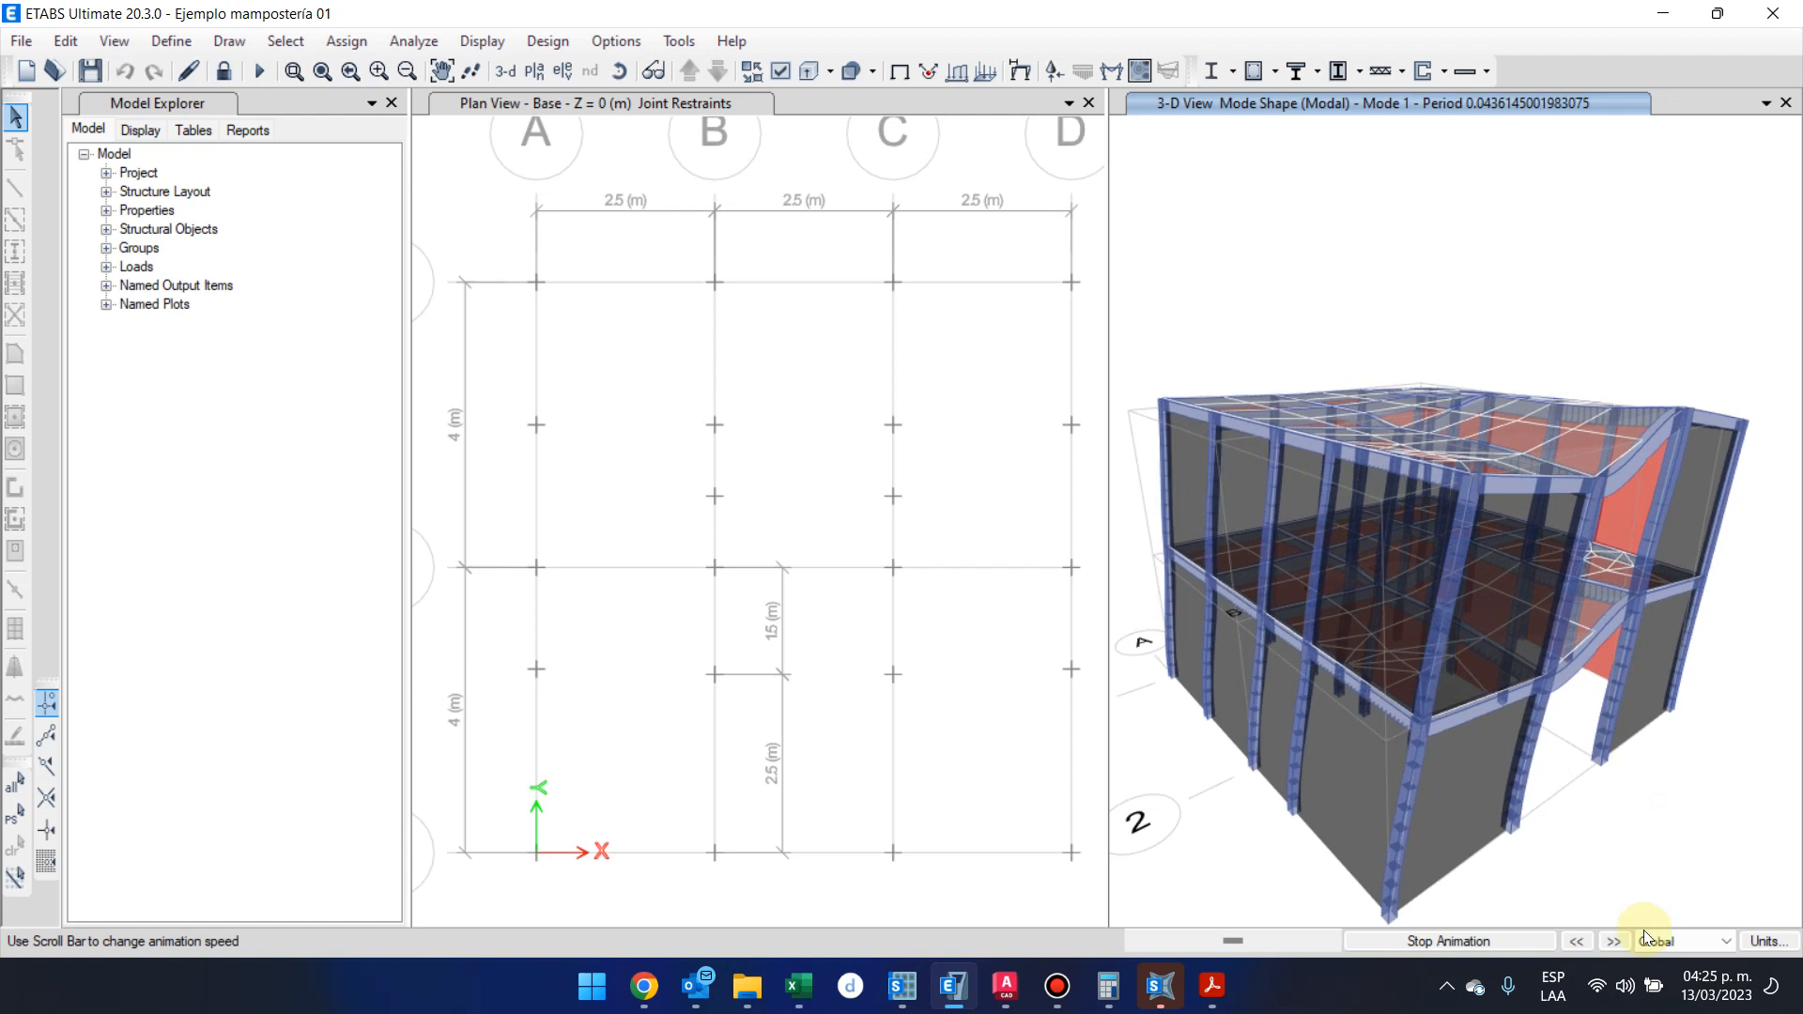
left_click(1611, 942)
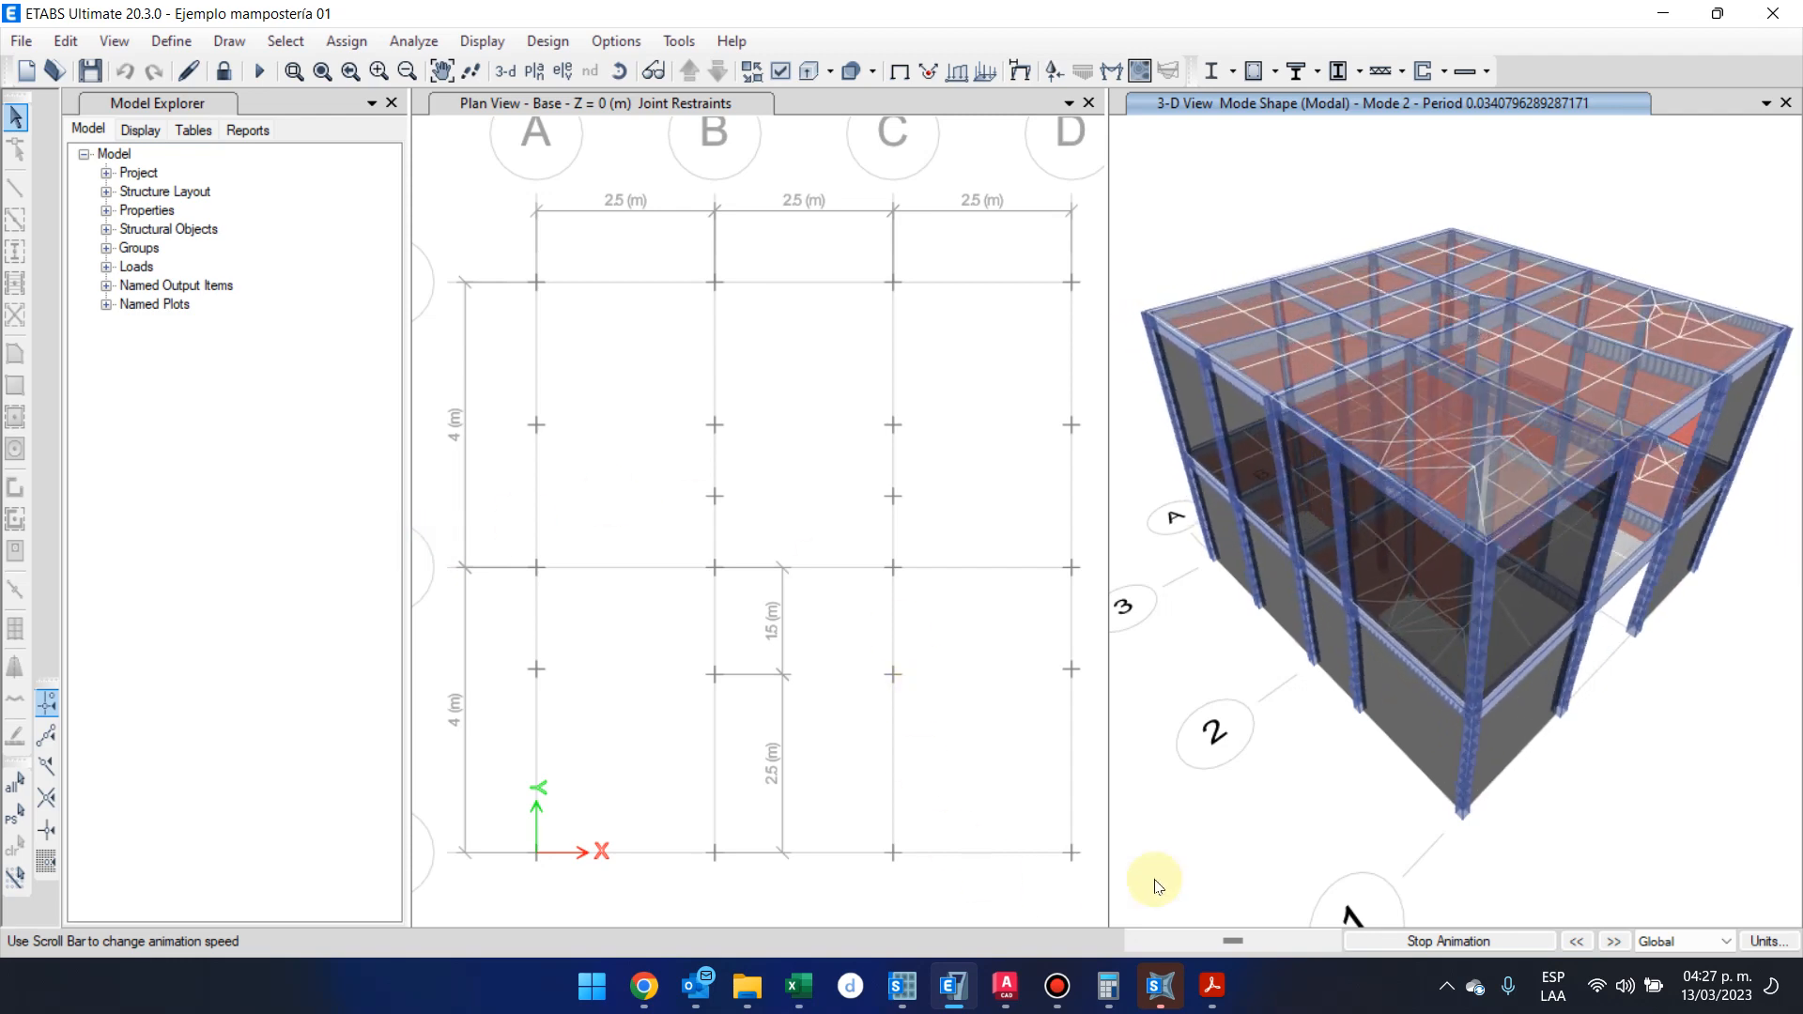
left_click(1378, 941)
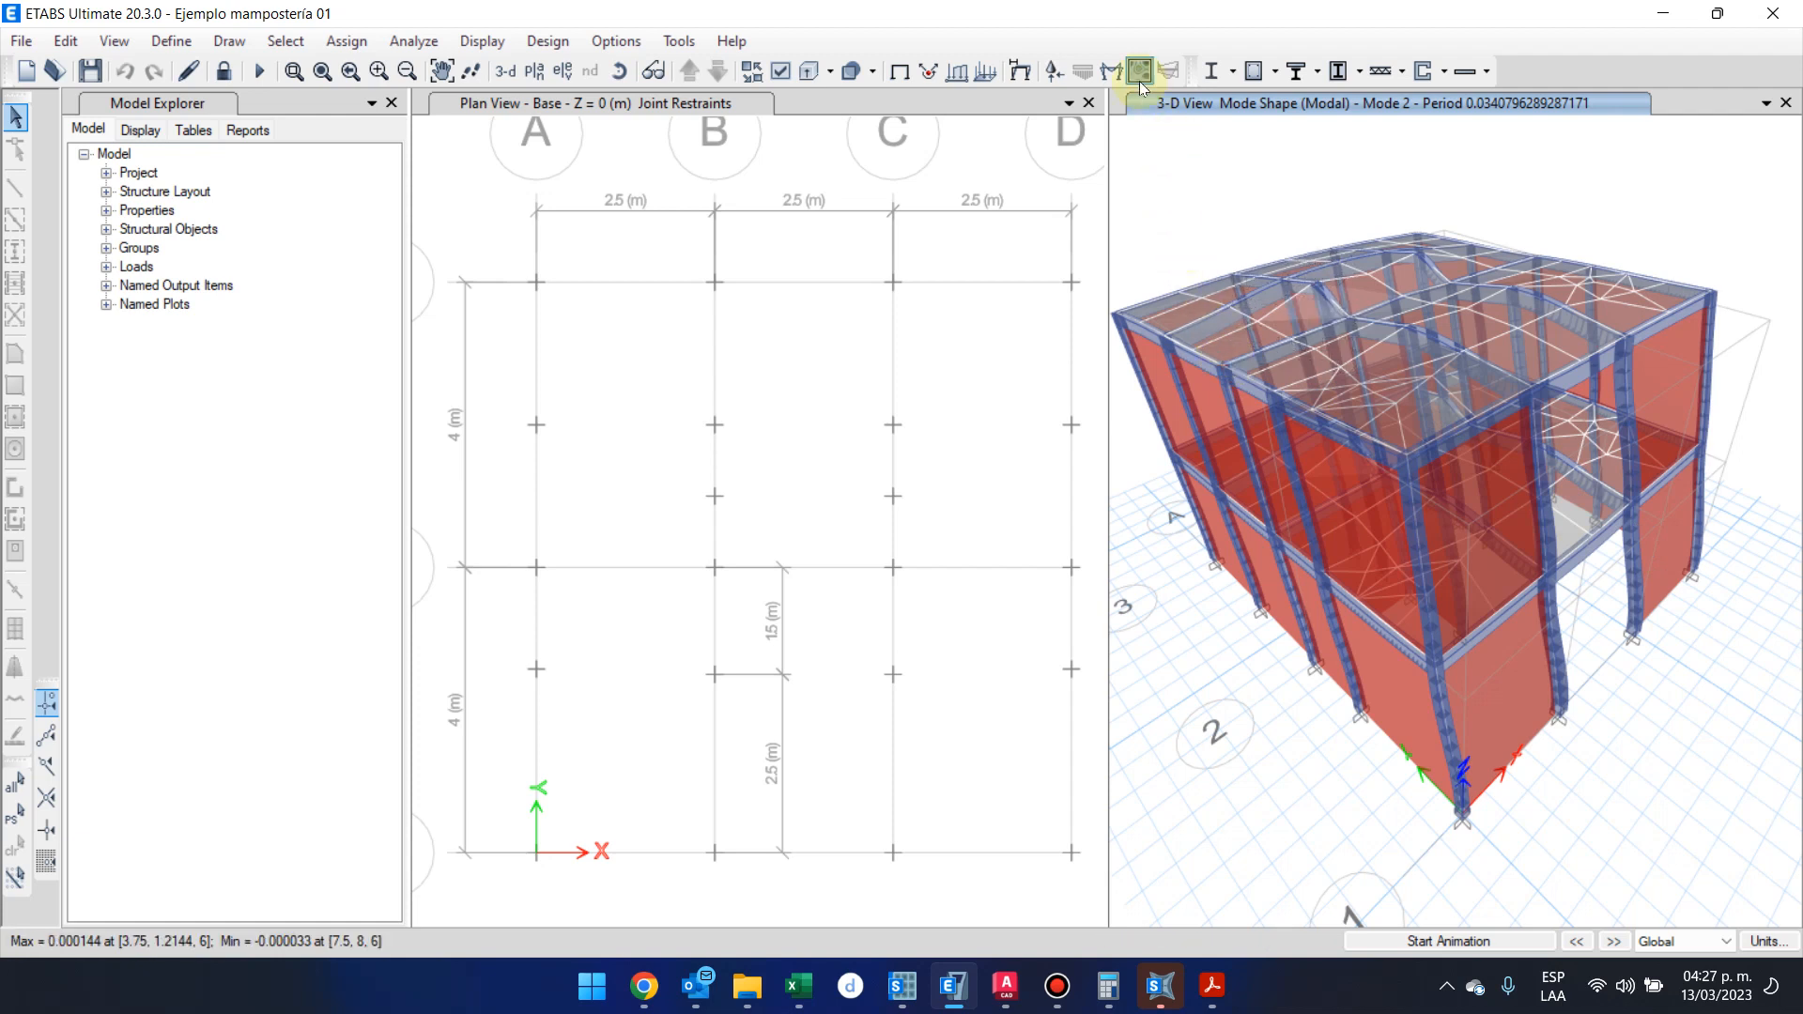
Run the shear wall design and the concrete frame design of the model
left_click(1442, 73)
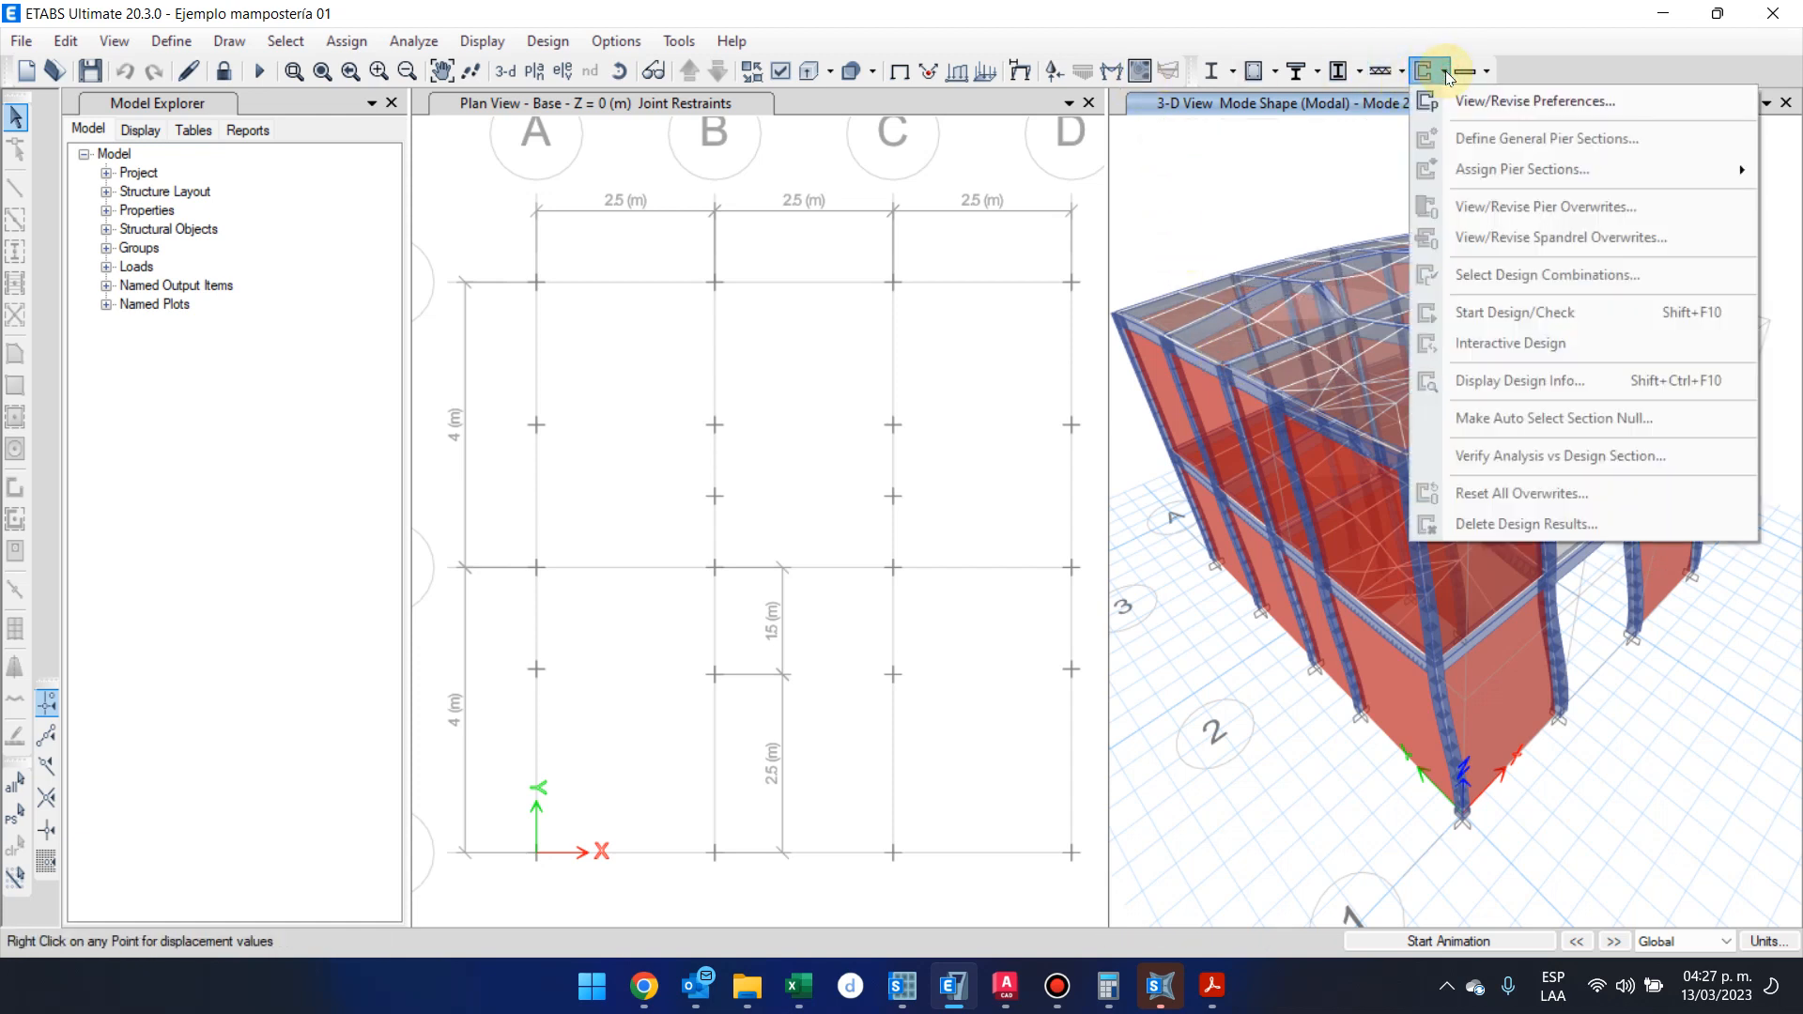
left_click(1467, 87)
left_click(1421, 69)
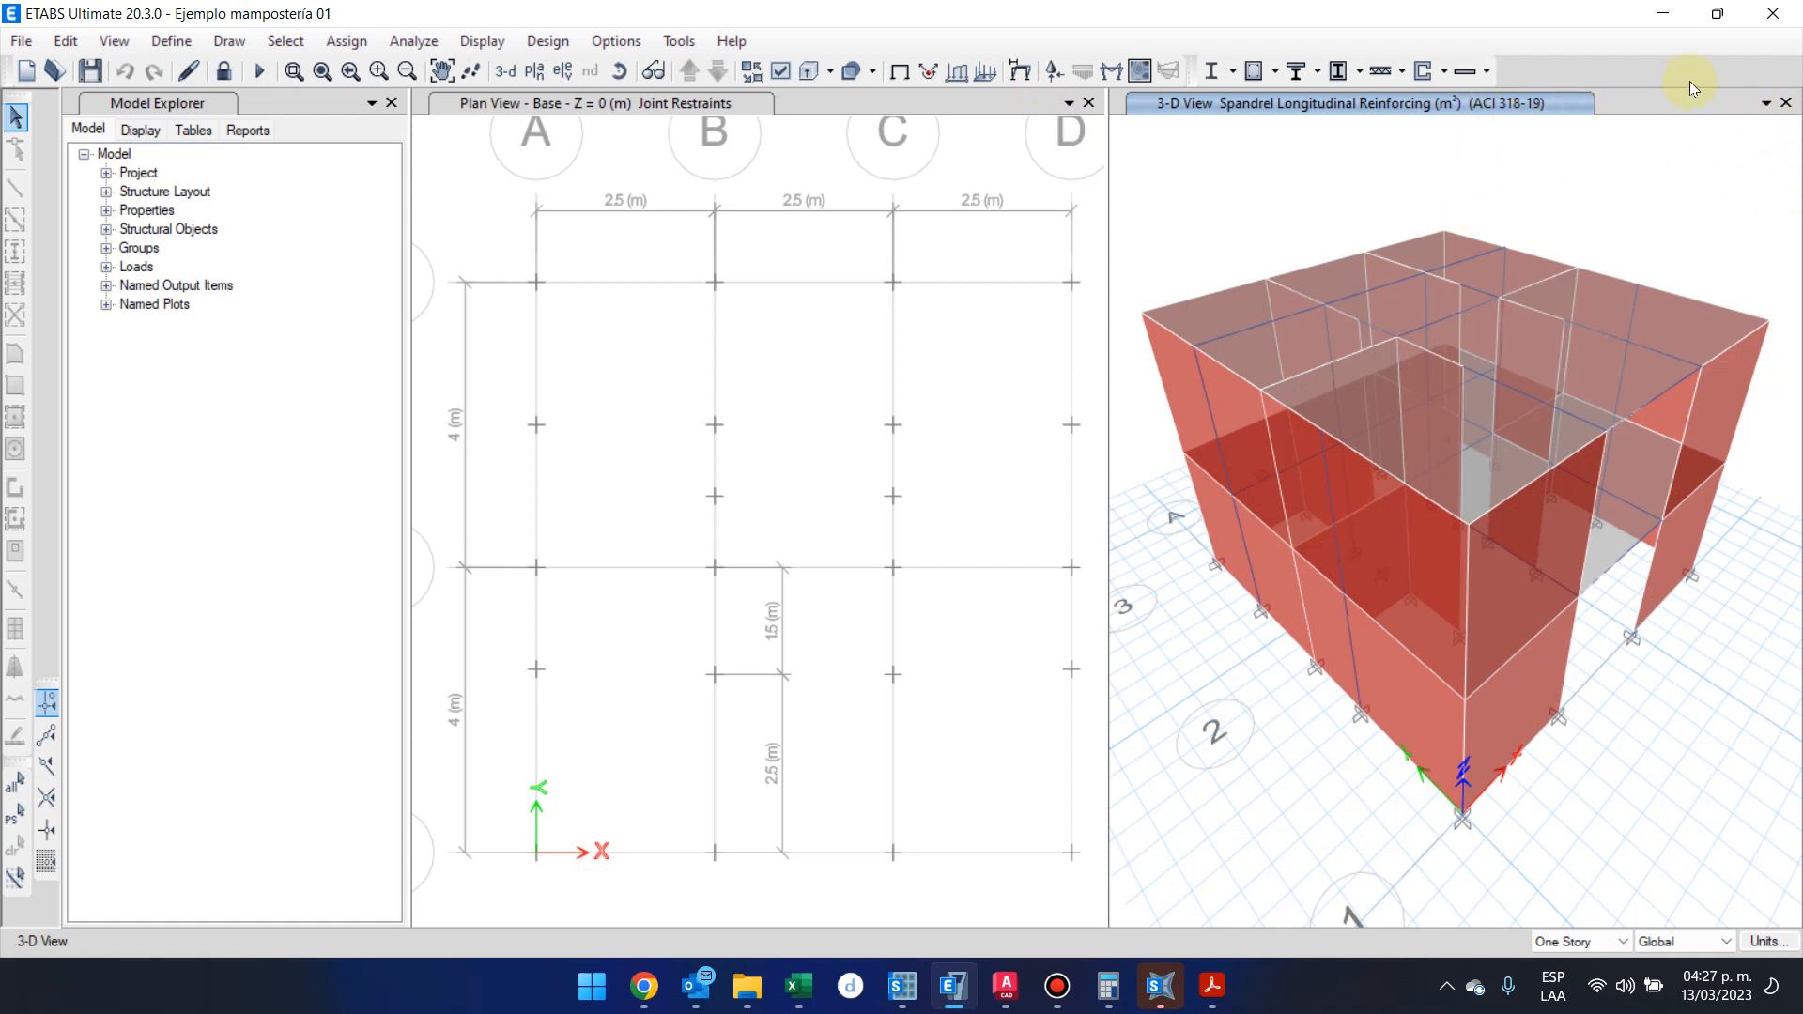
left_click(1249, 71)
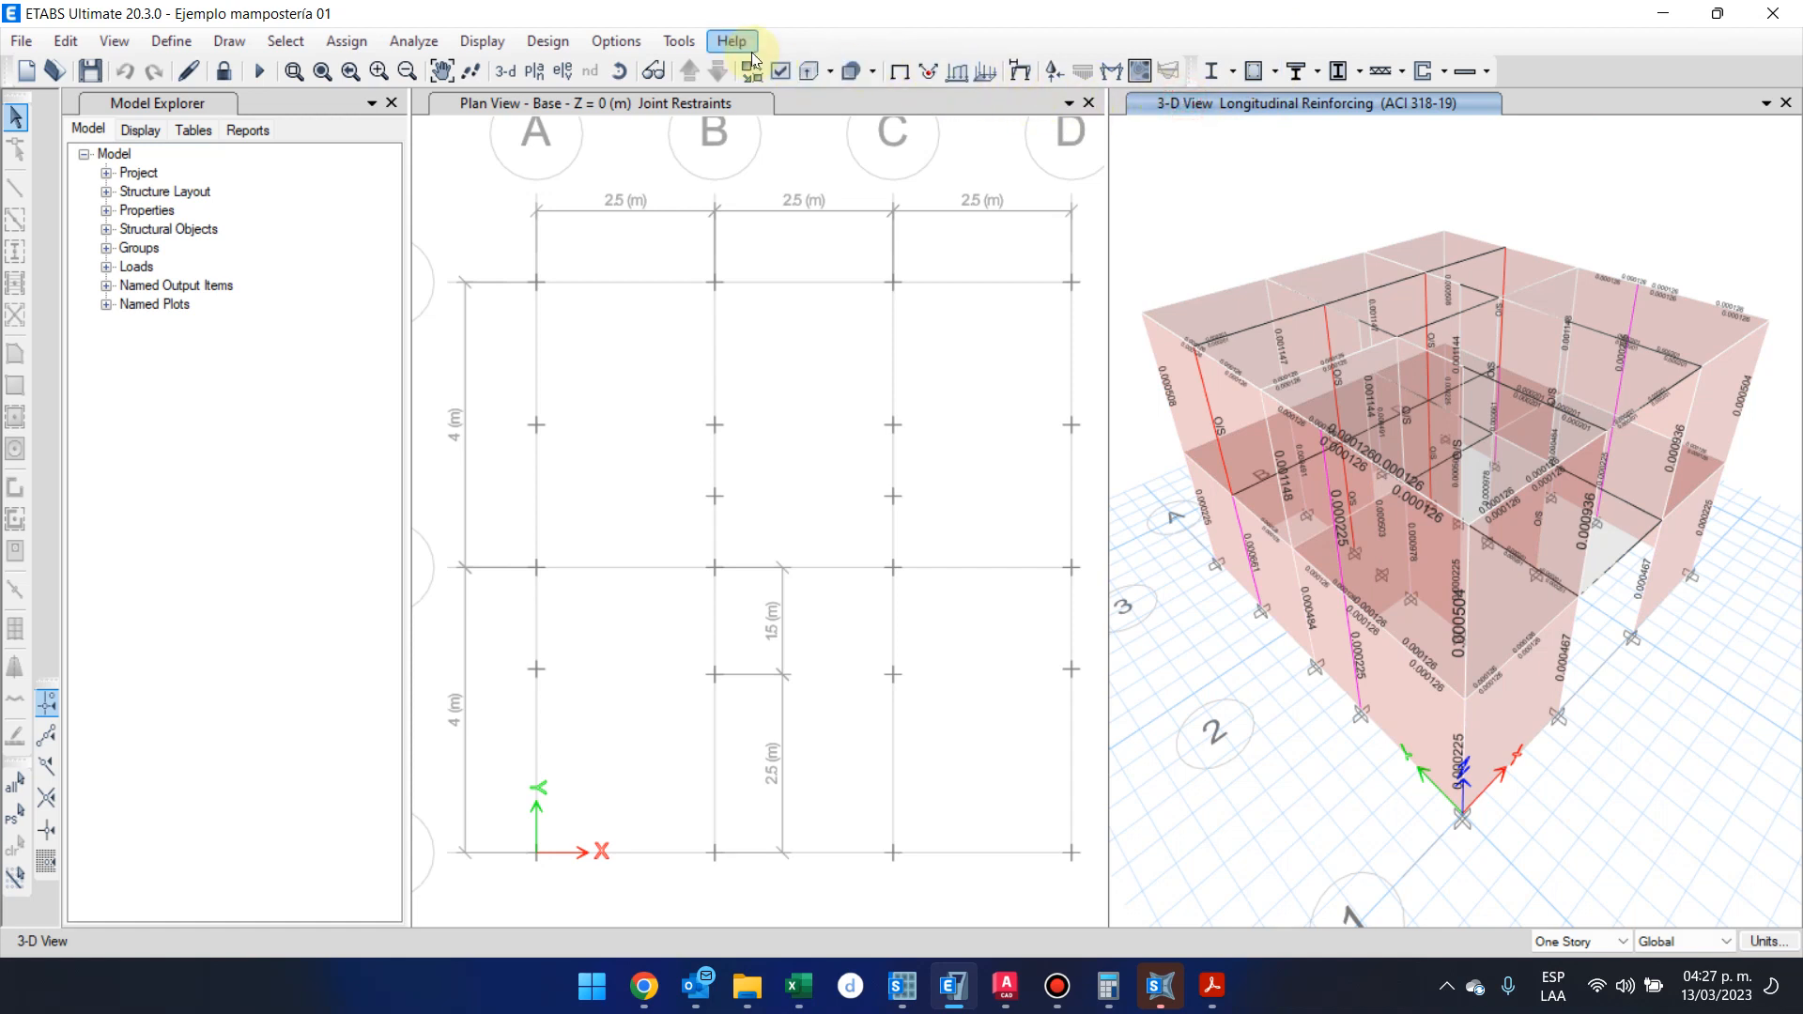
Hide the floors and walls in the 3-D view of the longitudinal reinforcing
left_click(780, 72)
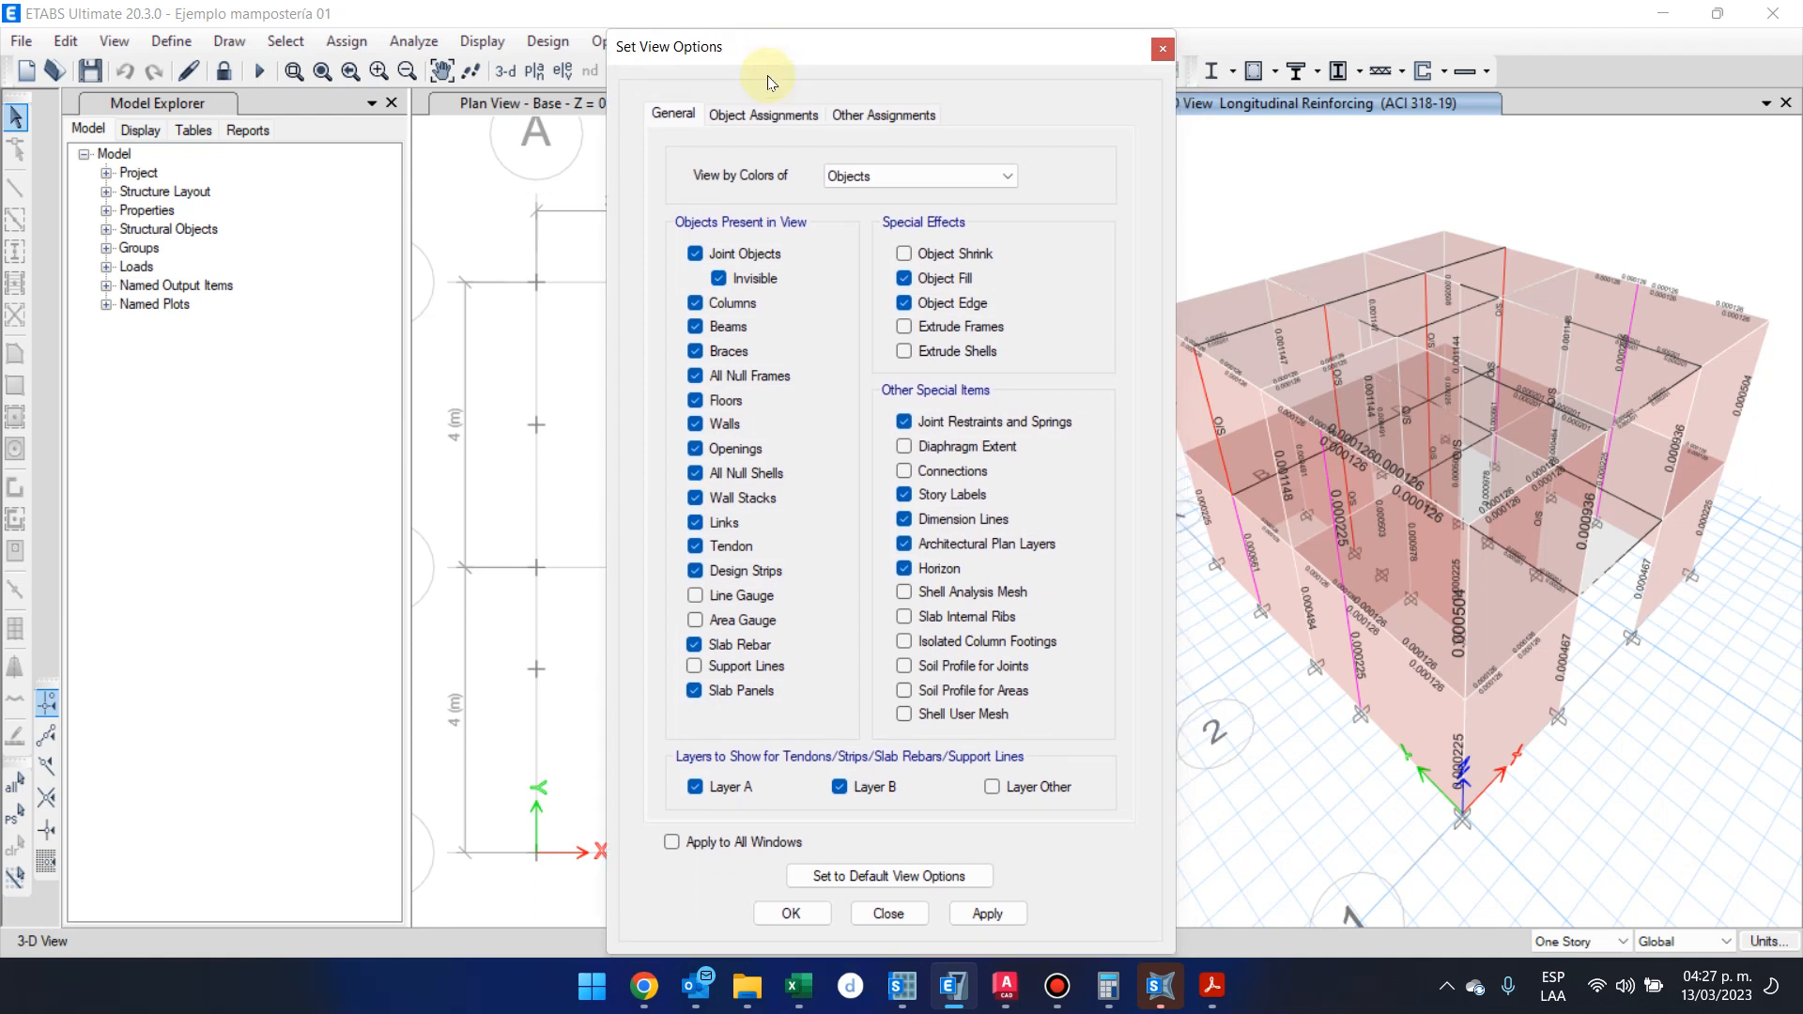
left_click(711, 428)
left_click(819, 911)
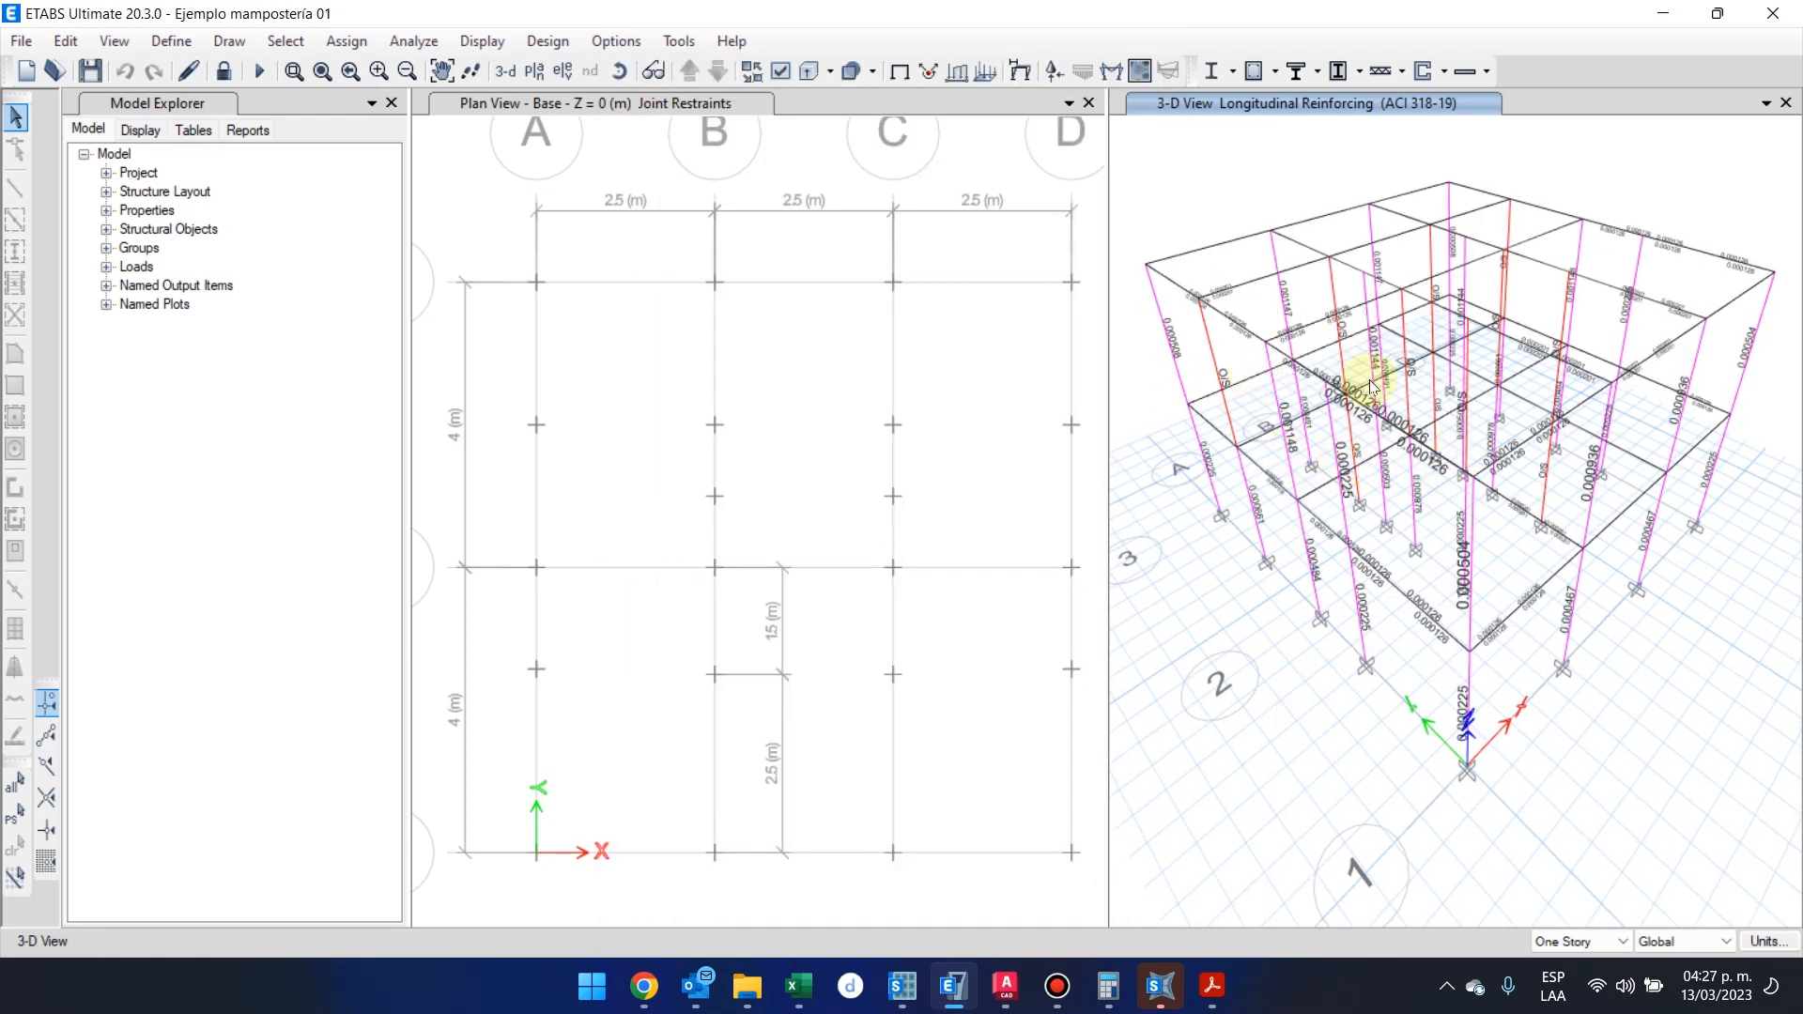
Examine the longitudinal reinforcing of the columns and beams from several angles in the 3-D view
middle_click_drag(1251, 591, 1353, 631, "shift")
scroll(1331, 516, "up", 5)
scroll(1347, 627, "down", 3)
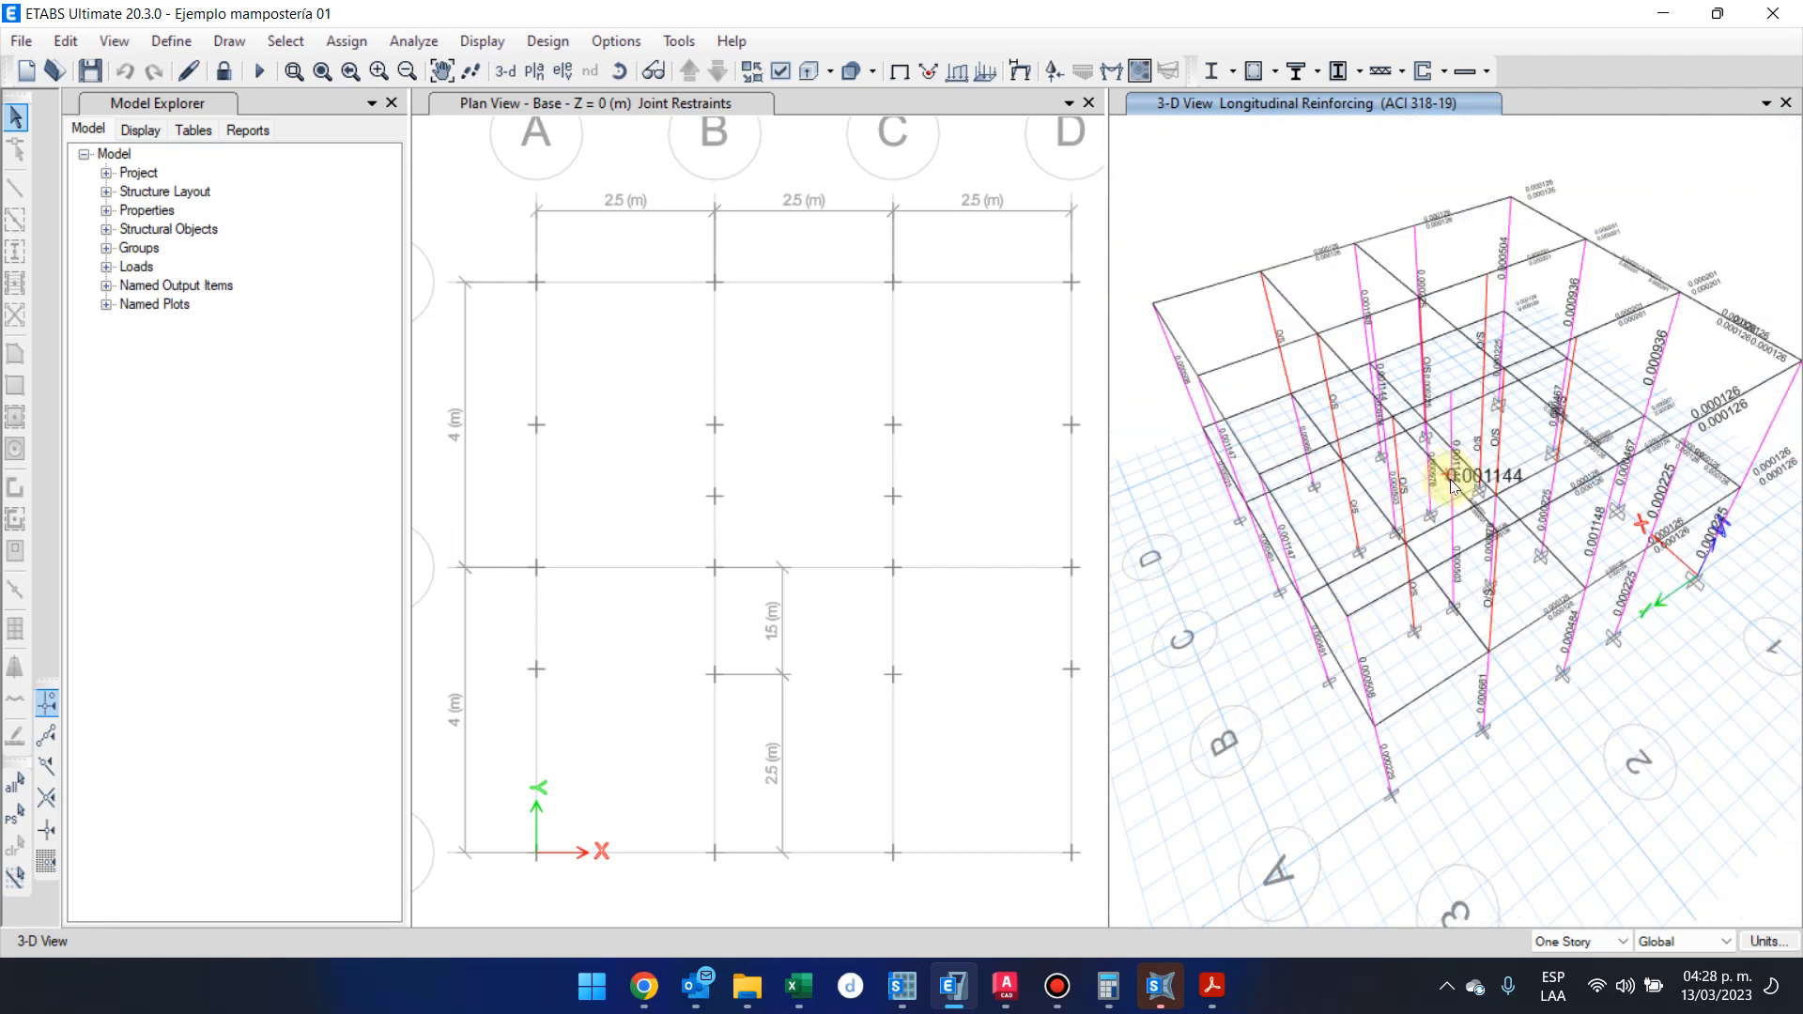
scroll(1483, 507, "up", 3)
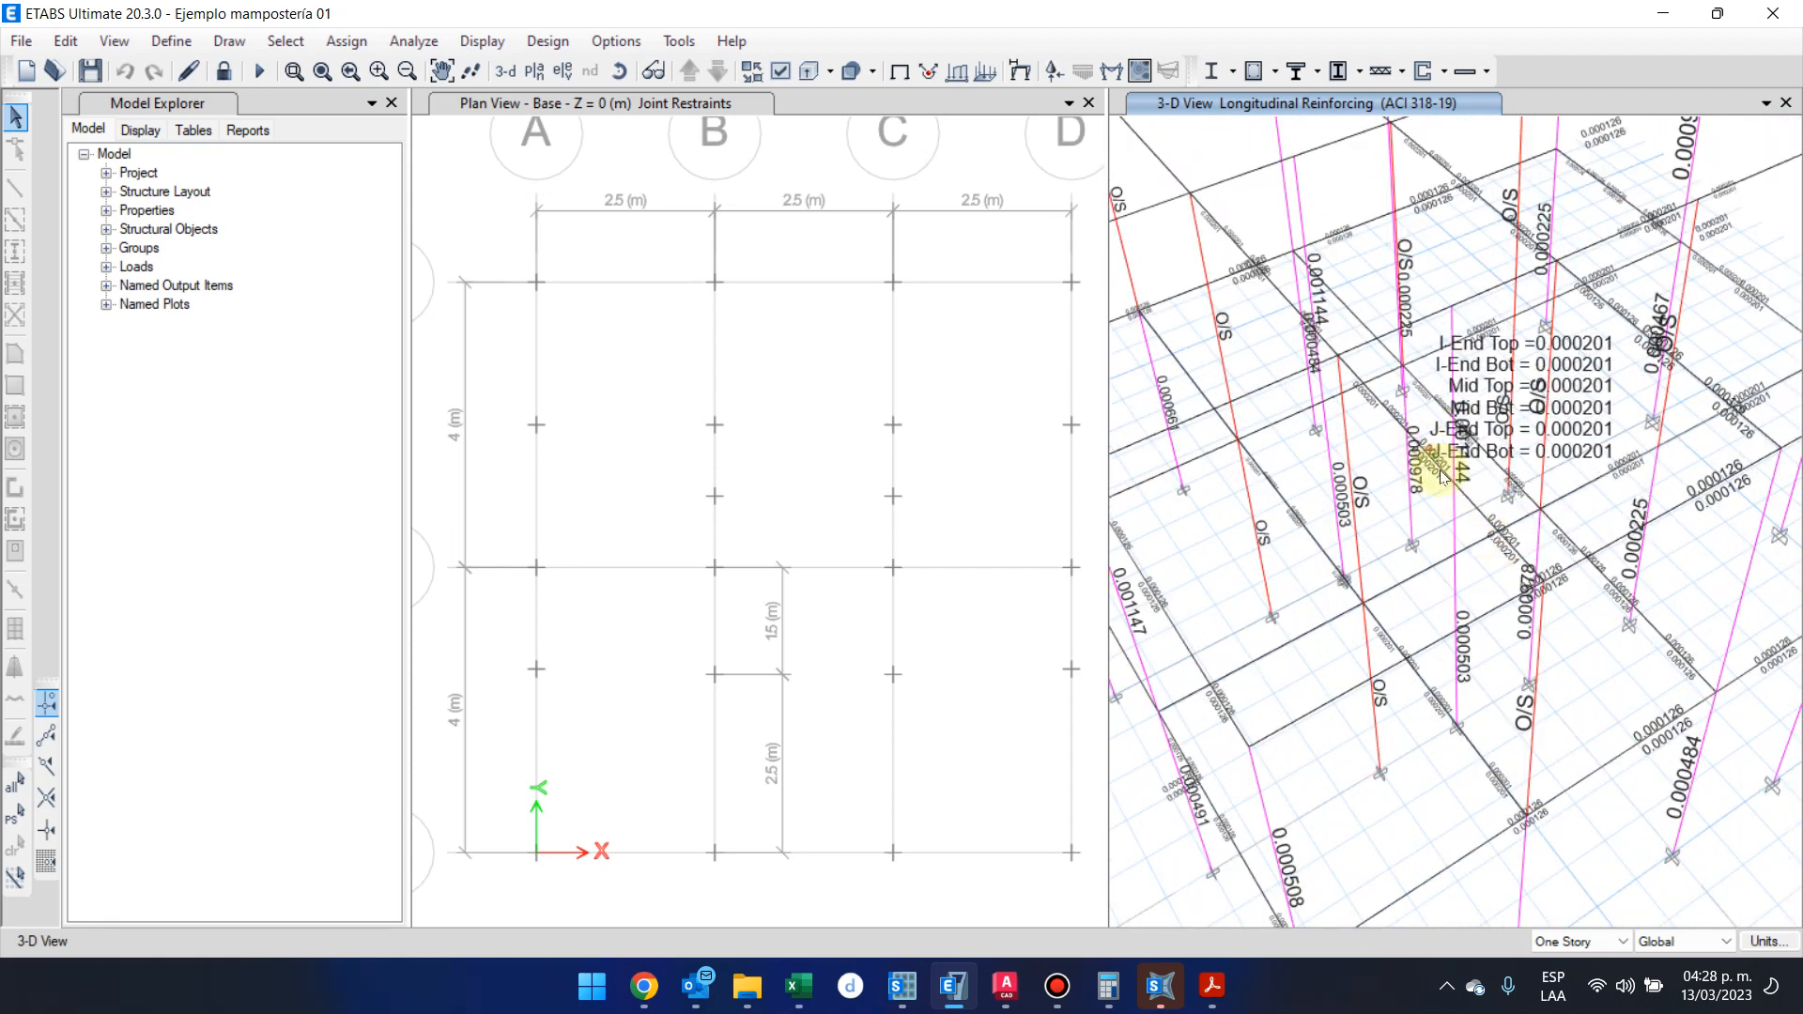
scroll(1481, 530, "down", 3)
middle_click_drag(1469, 516, 1494, 414, "shift")
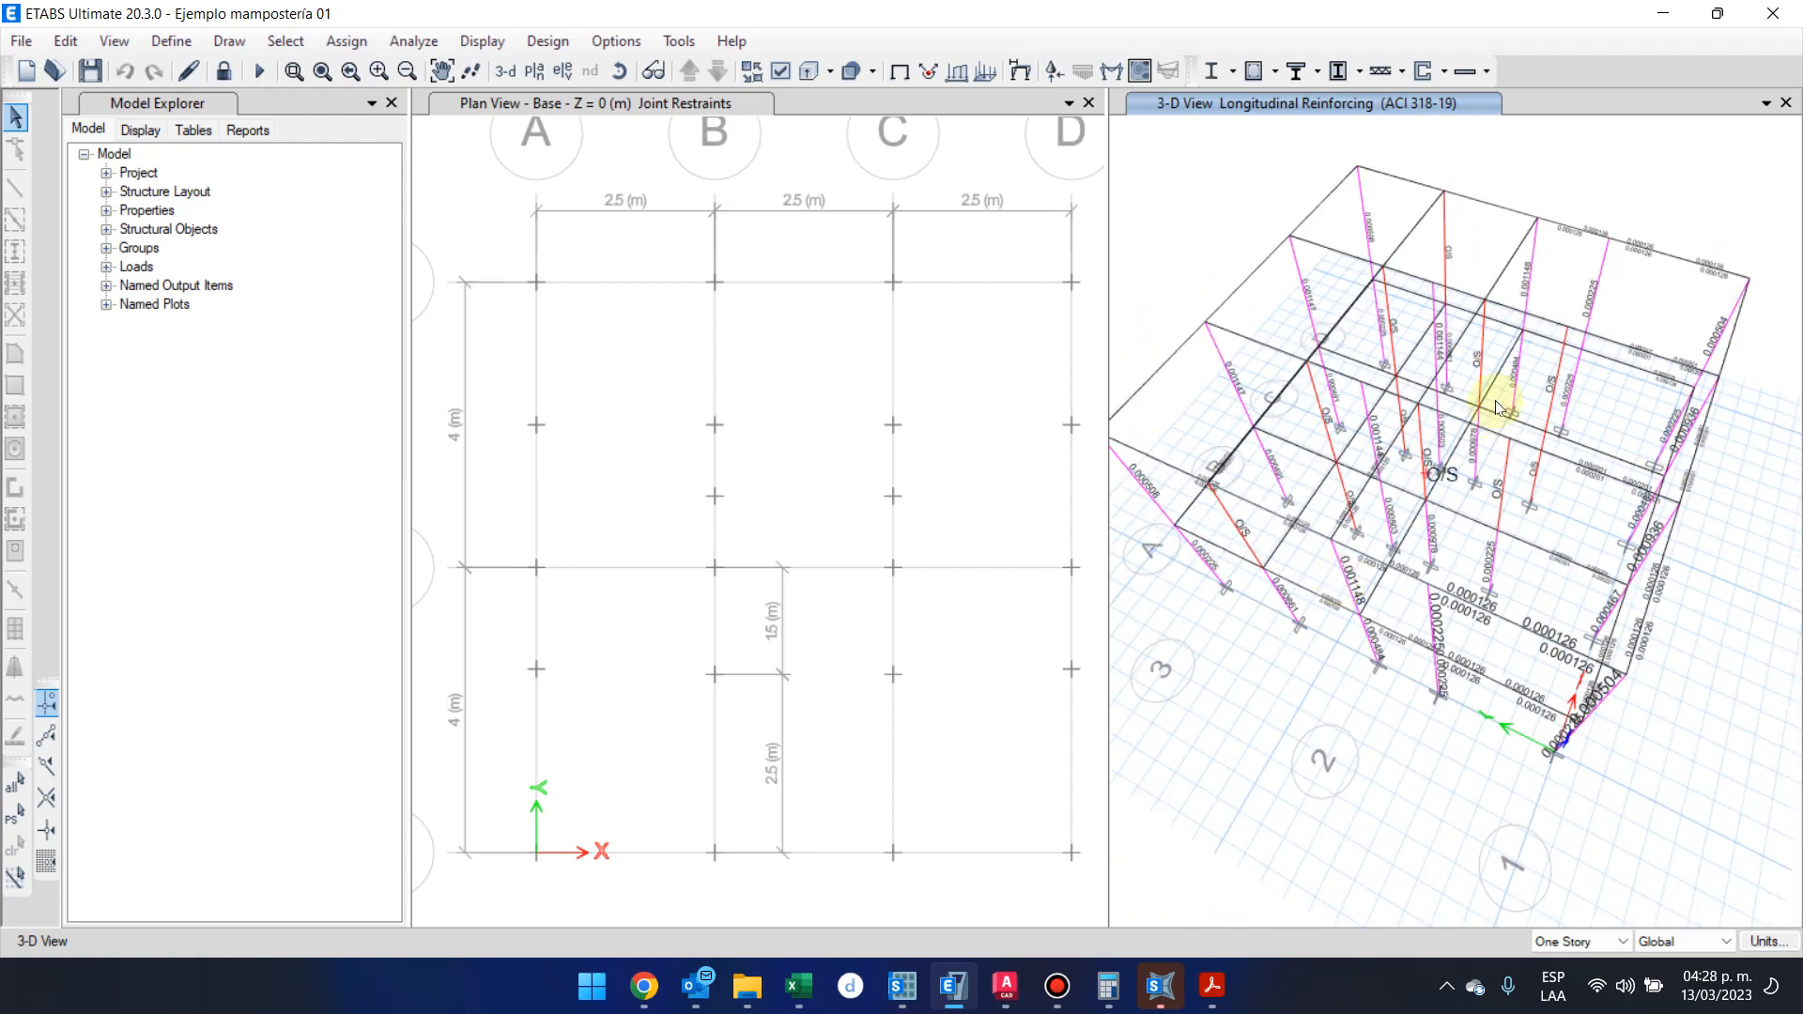
scroll(1503, 488, "up", 6)
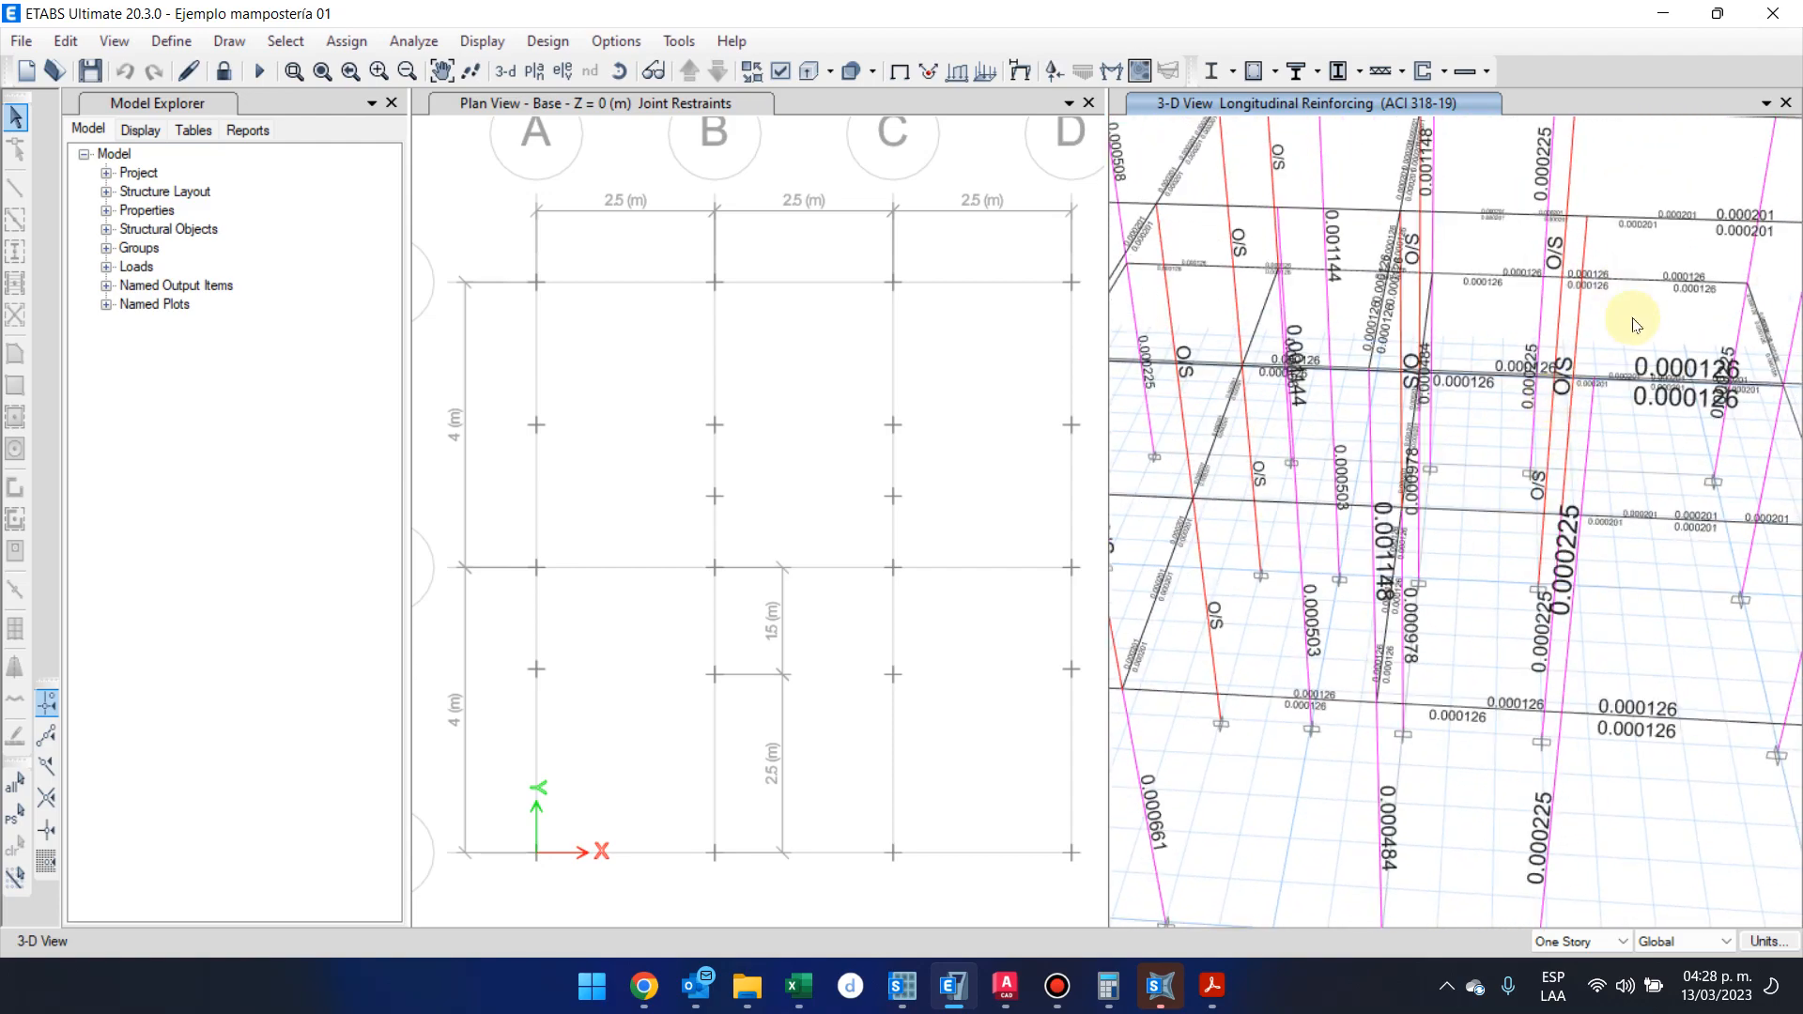
Select the four roof-level joints on the line between grids 1 and 2 and examine the columns beneath them
middle_click_drag(1650, 355, 1663, 549)
left_click_drag(1524, 167, 1600, 352)
left_click_drag(1602, 373, 1643, 489)
left_click_drag(1644, 506, 1681, 627)
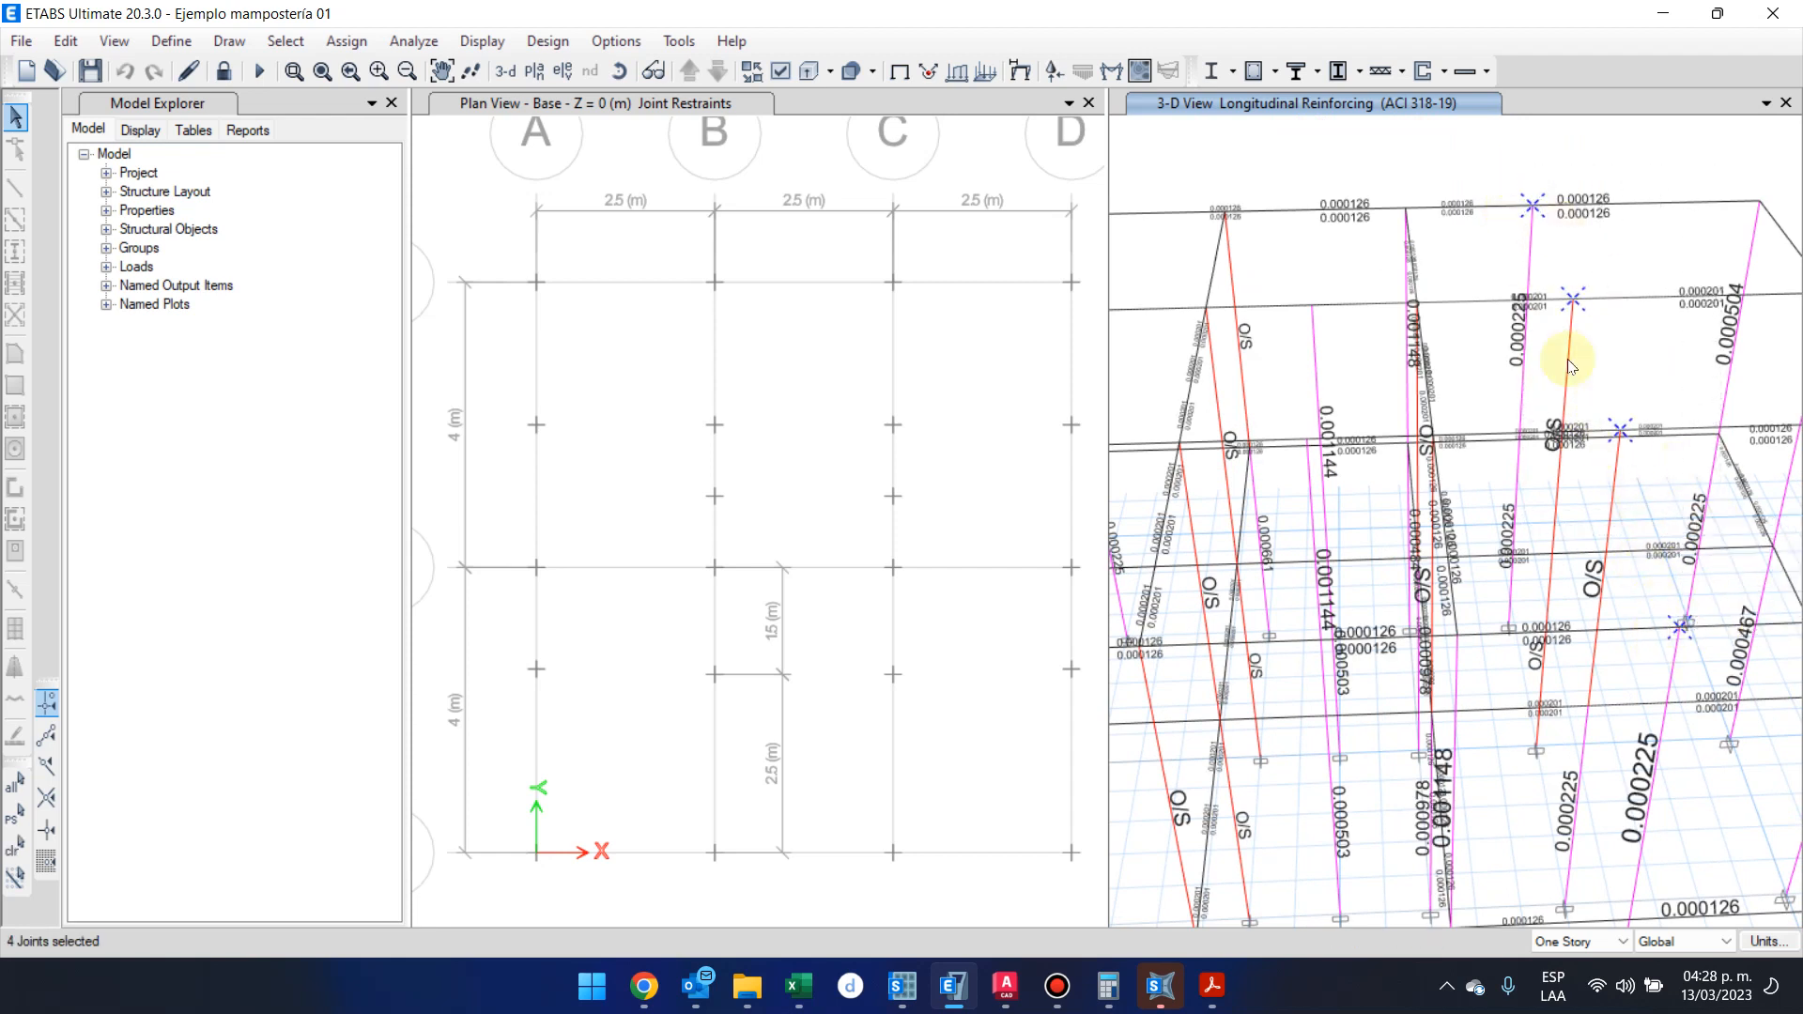
mouse_move(1557, 310)
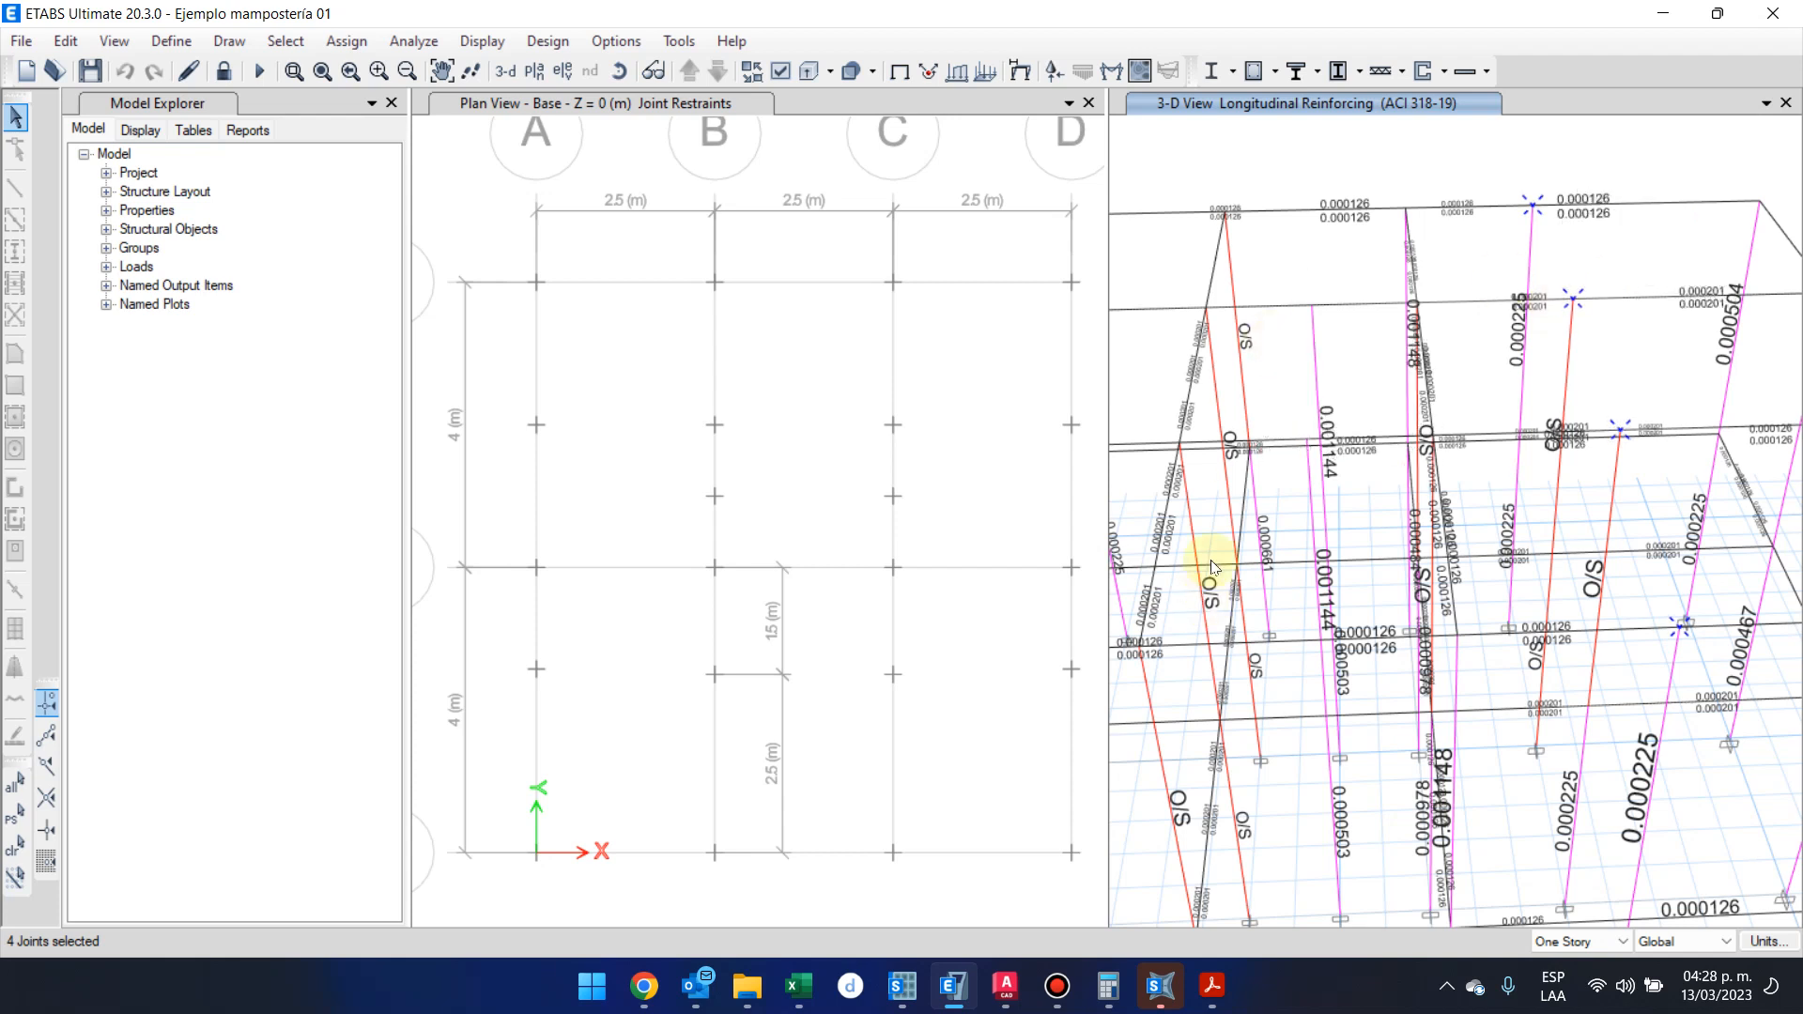
scroll(1224, 748, "down", 3)
middle_click_drag(1285, 704, 1360, 680)
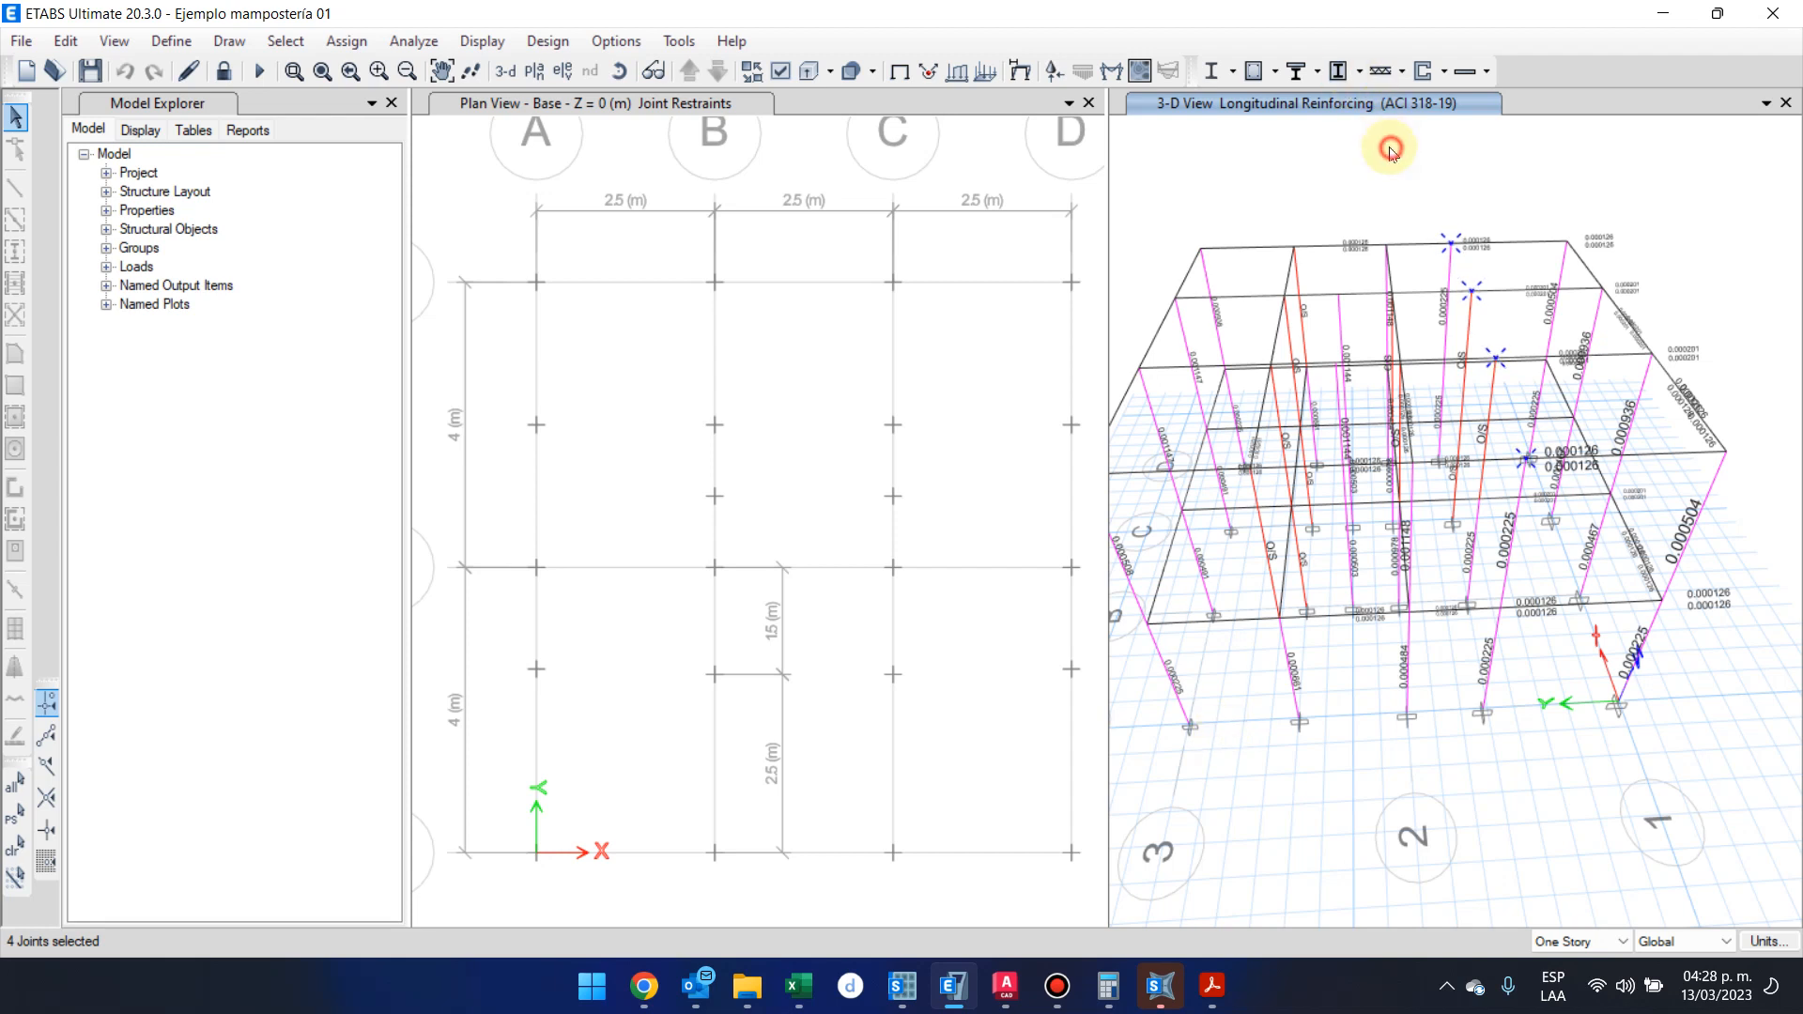
Show the floors and walls and hide the beams and columns in the 3-D view
right_click(1198, 134)
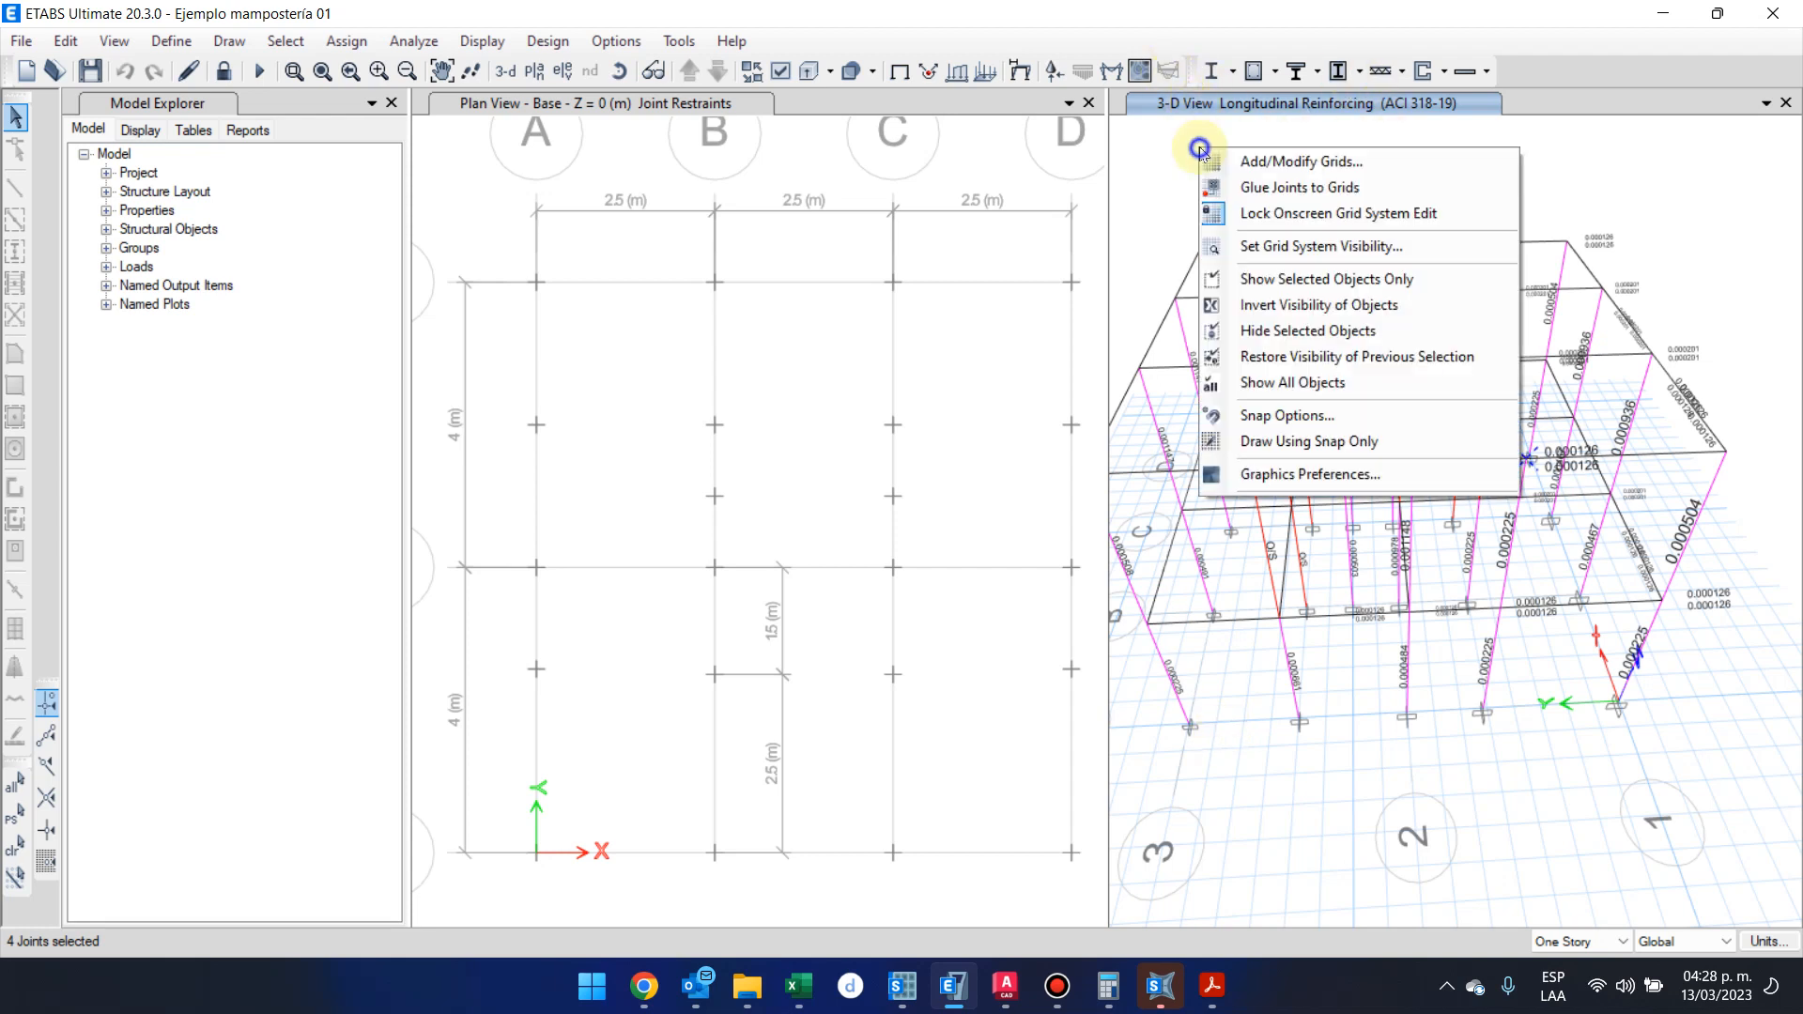
key("Escape")
left_click(780, 73)
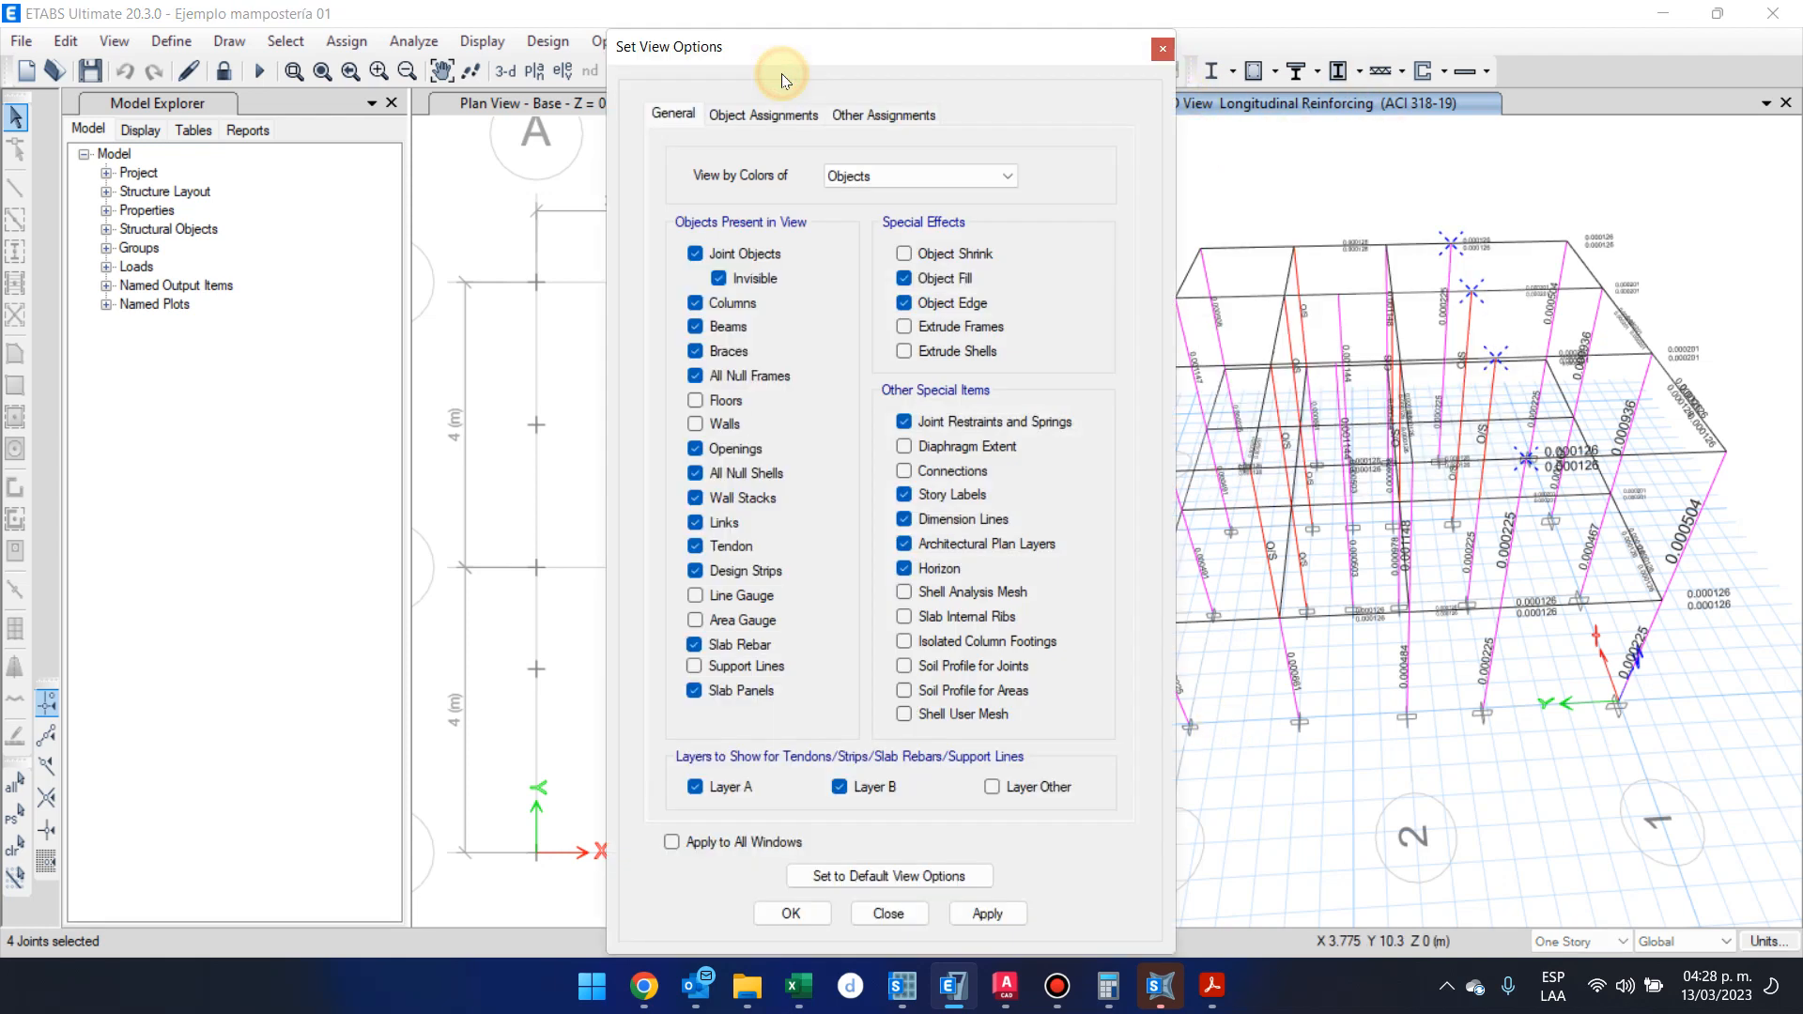
left_click(724, 400)
left_click(725, 423)
left_click(729, 326)
left_click(731, 303)
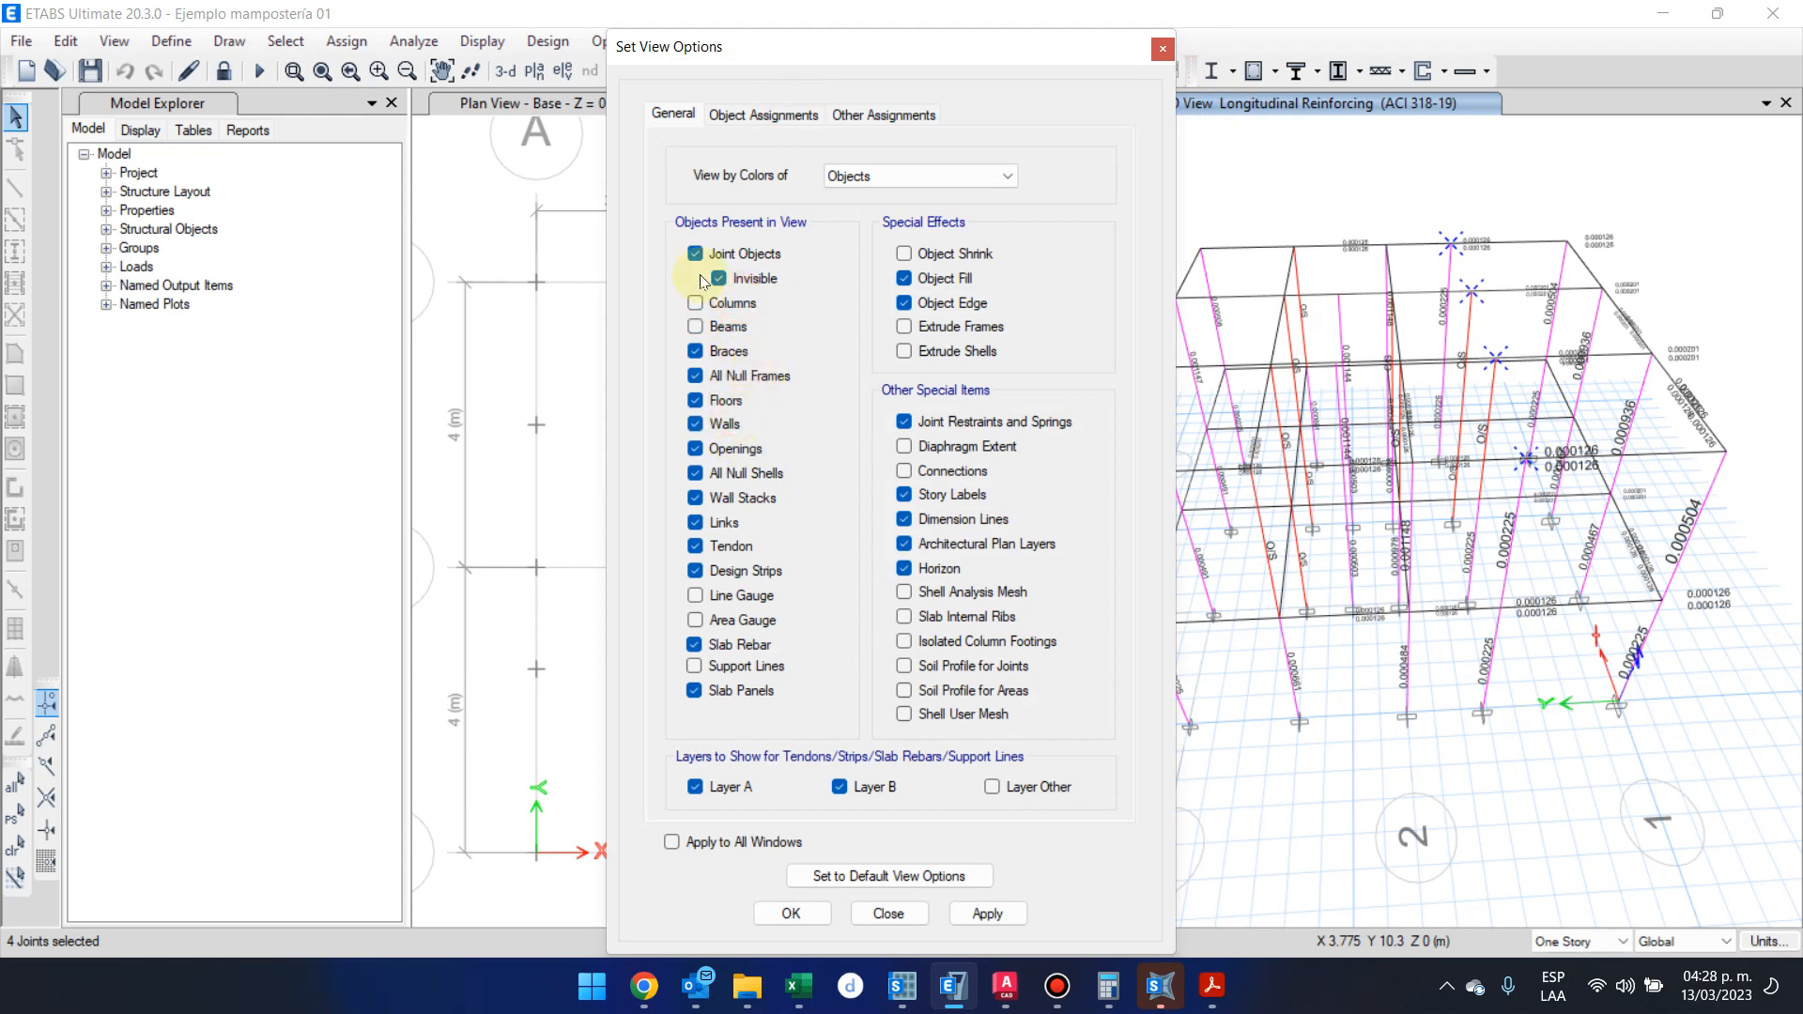
left_click(800, 913)
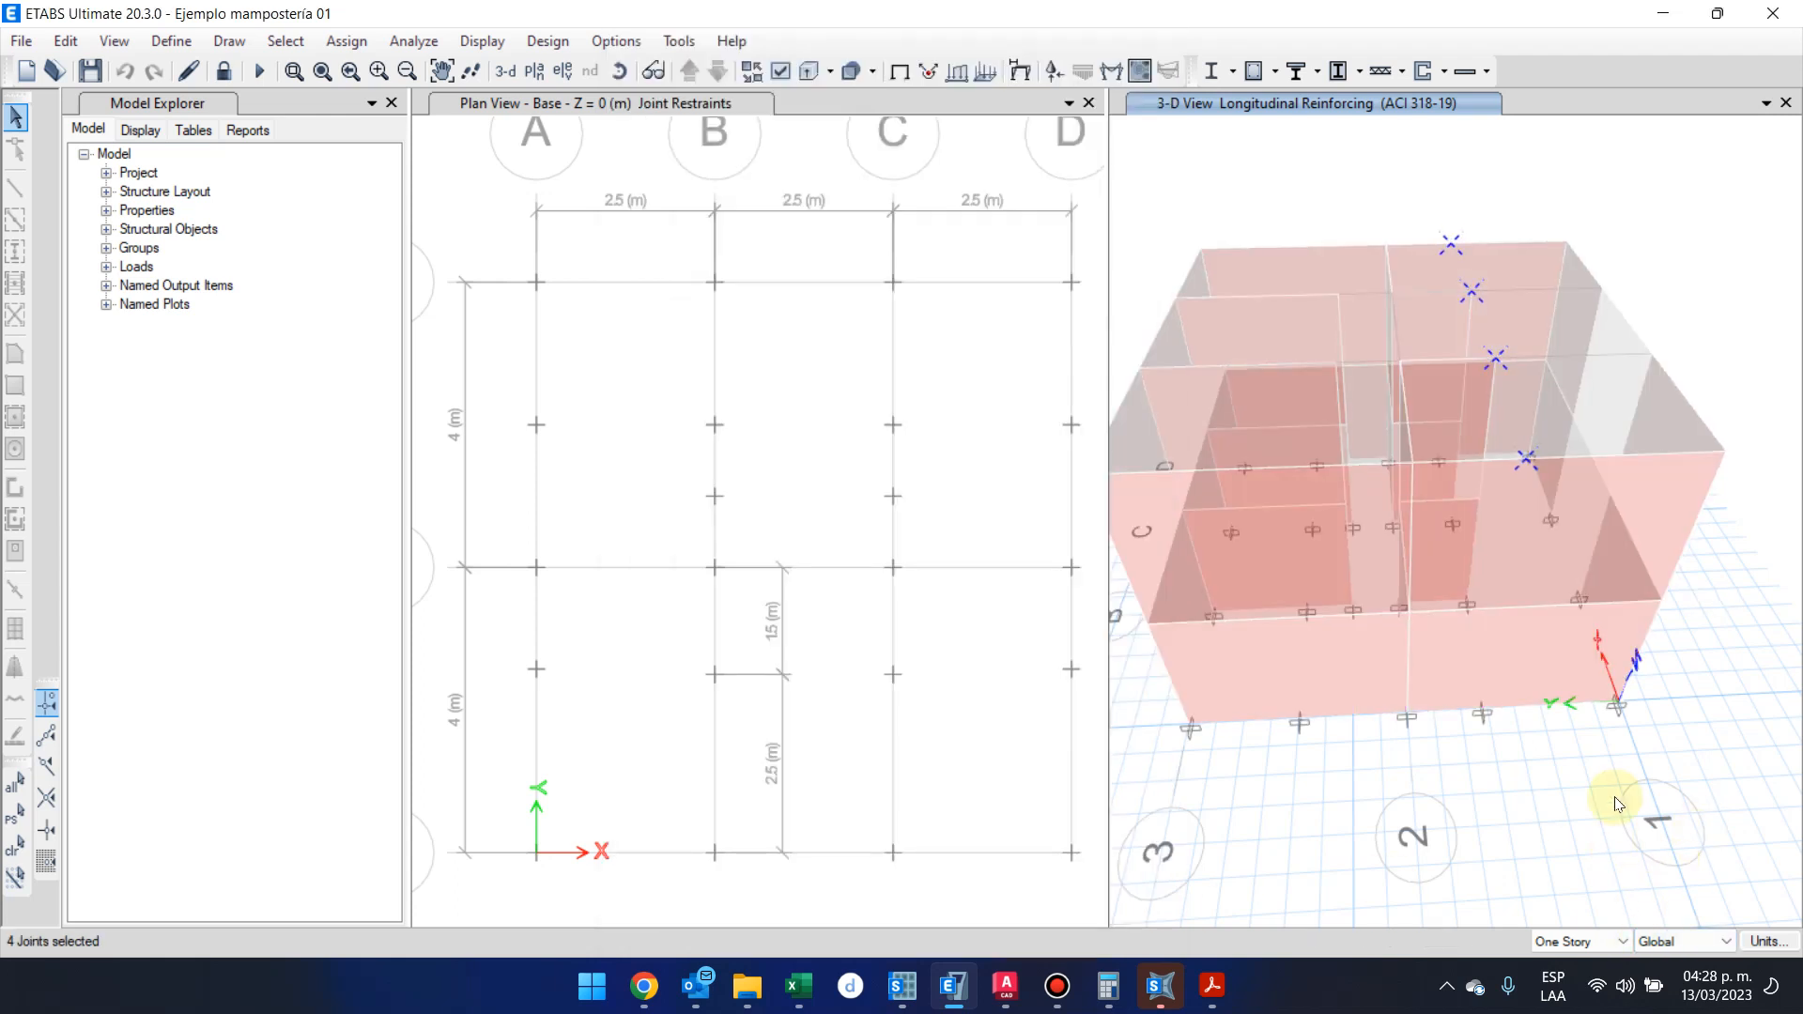
Open the shell forces/stresses display settings and choose the CR4 + load combination
middle_click_drag(1569, 801, 1503, 638, "shift")
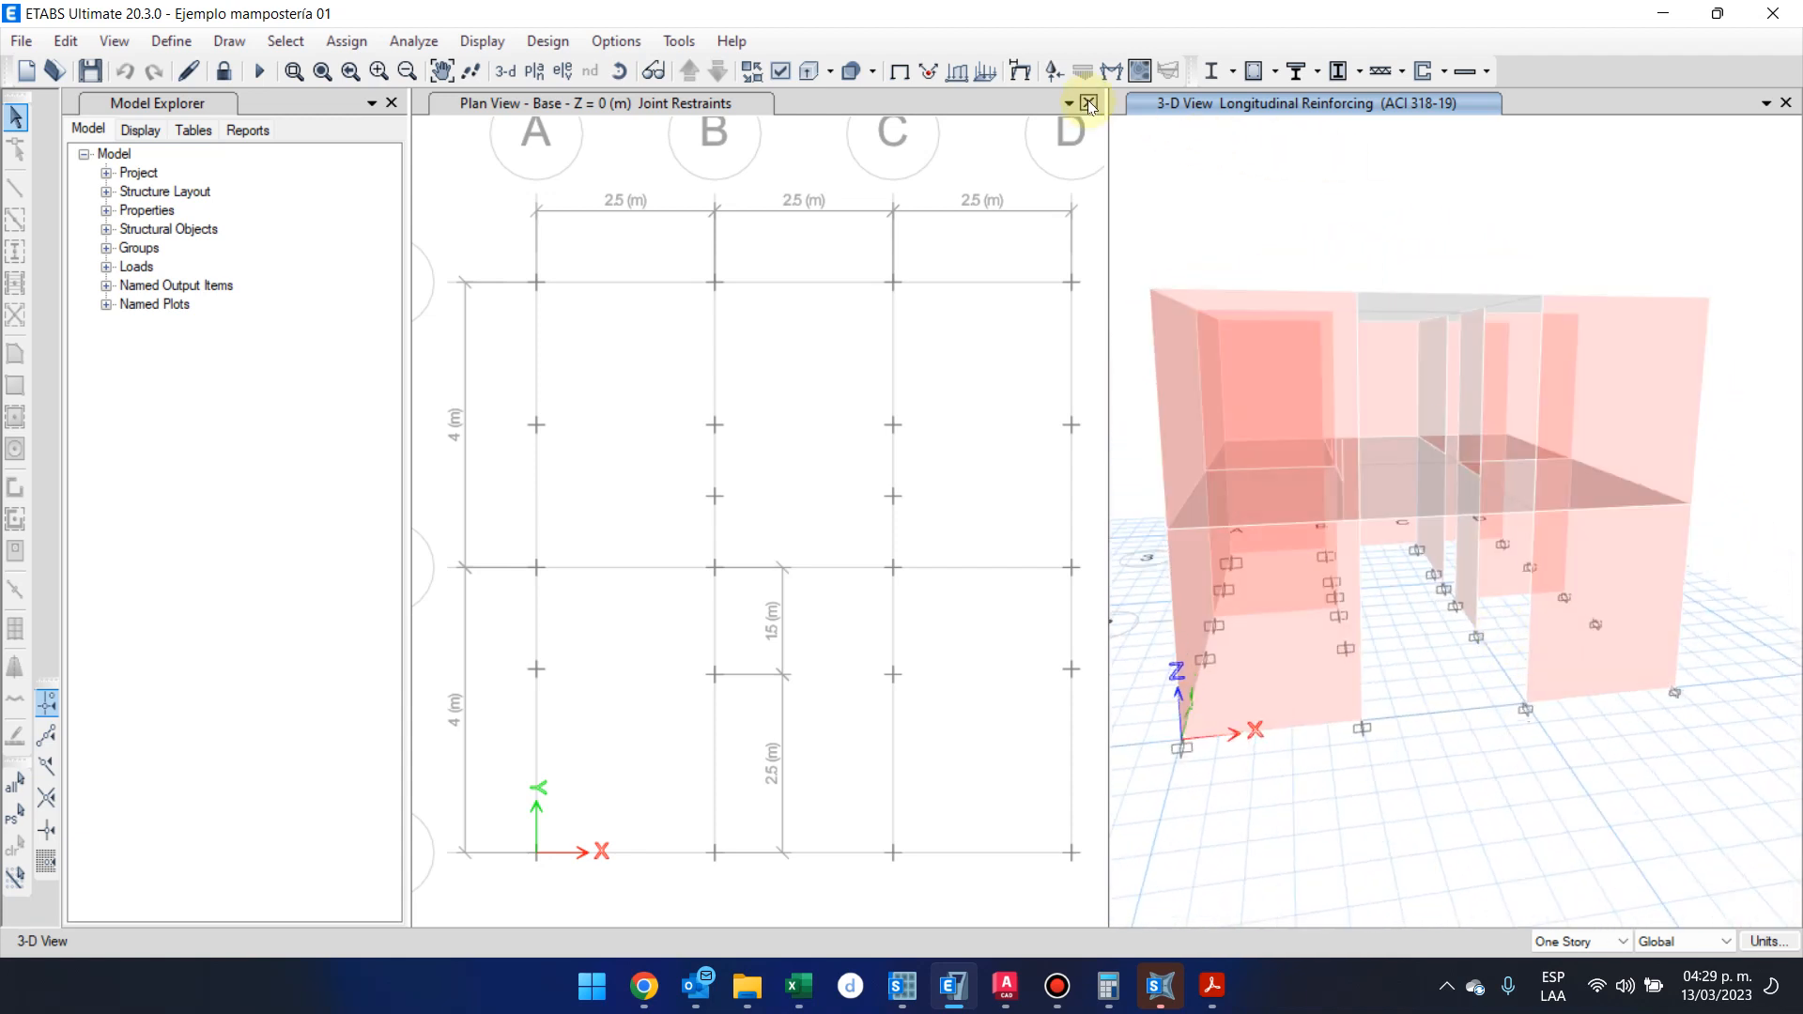
left_click(1141, 71)
left_click(886, 221)
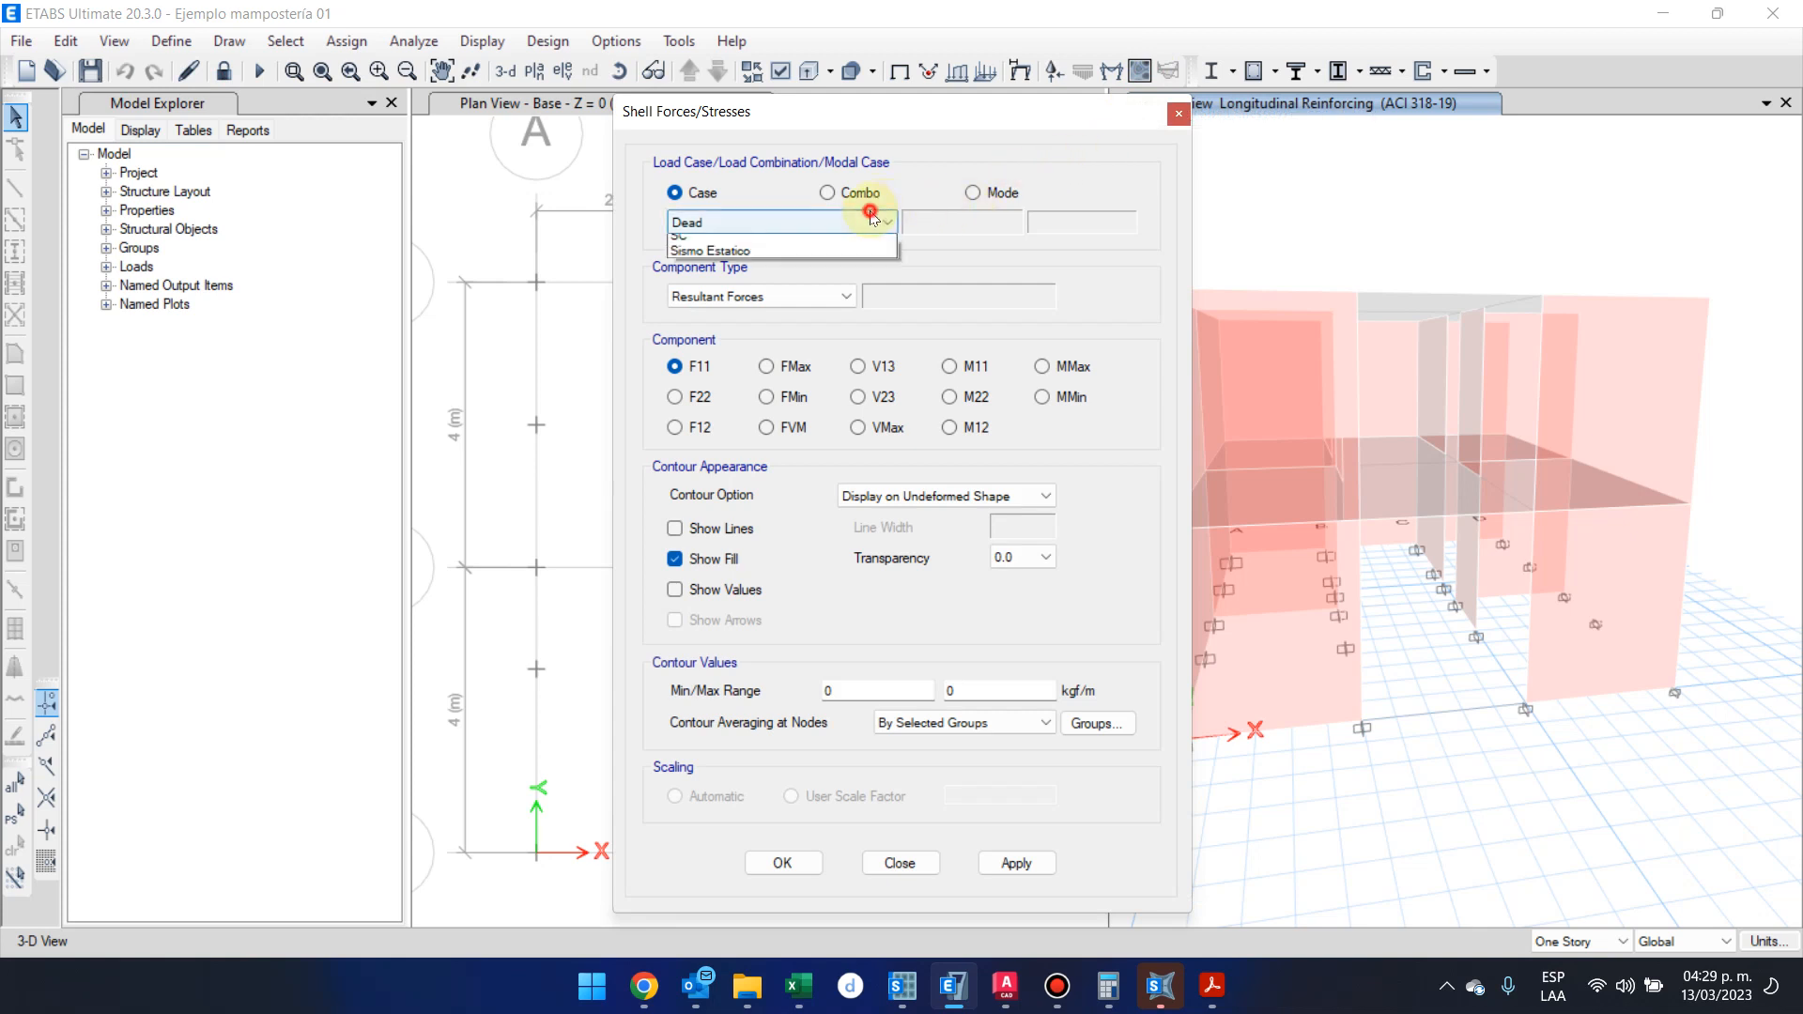
left_click(836, 195)
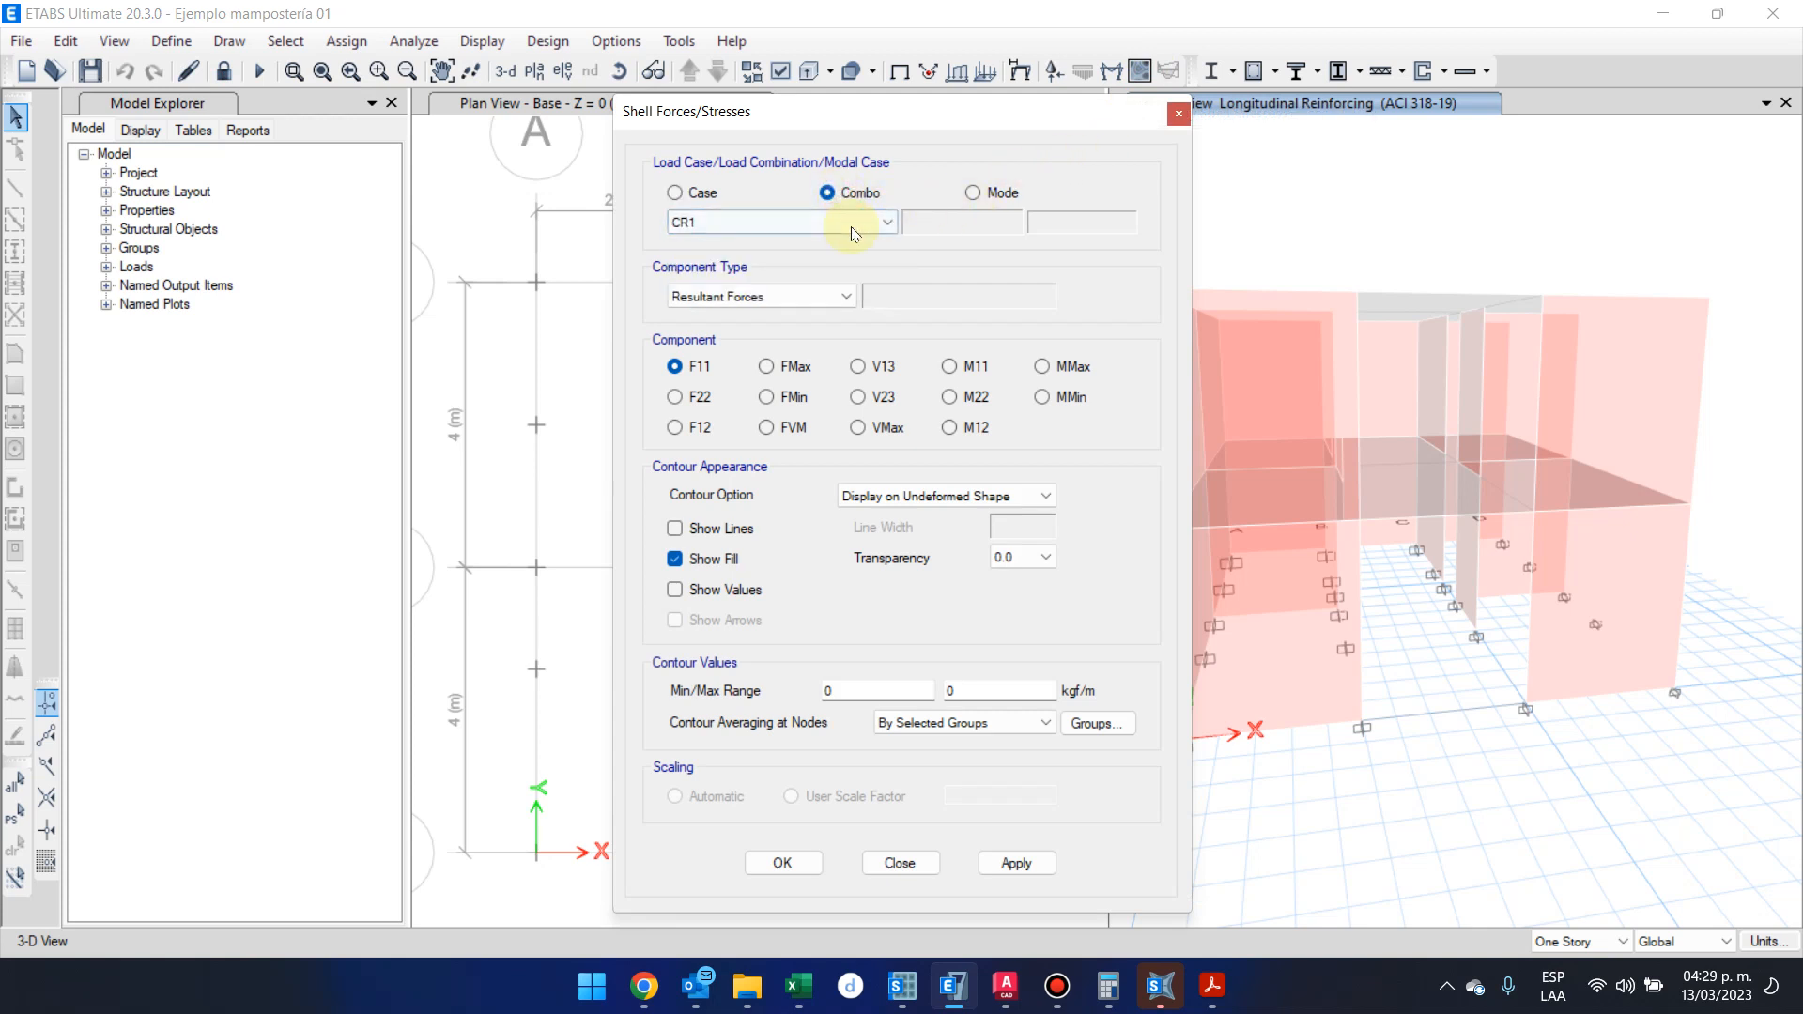
left_click(851, 226)
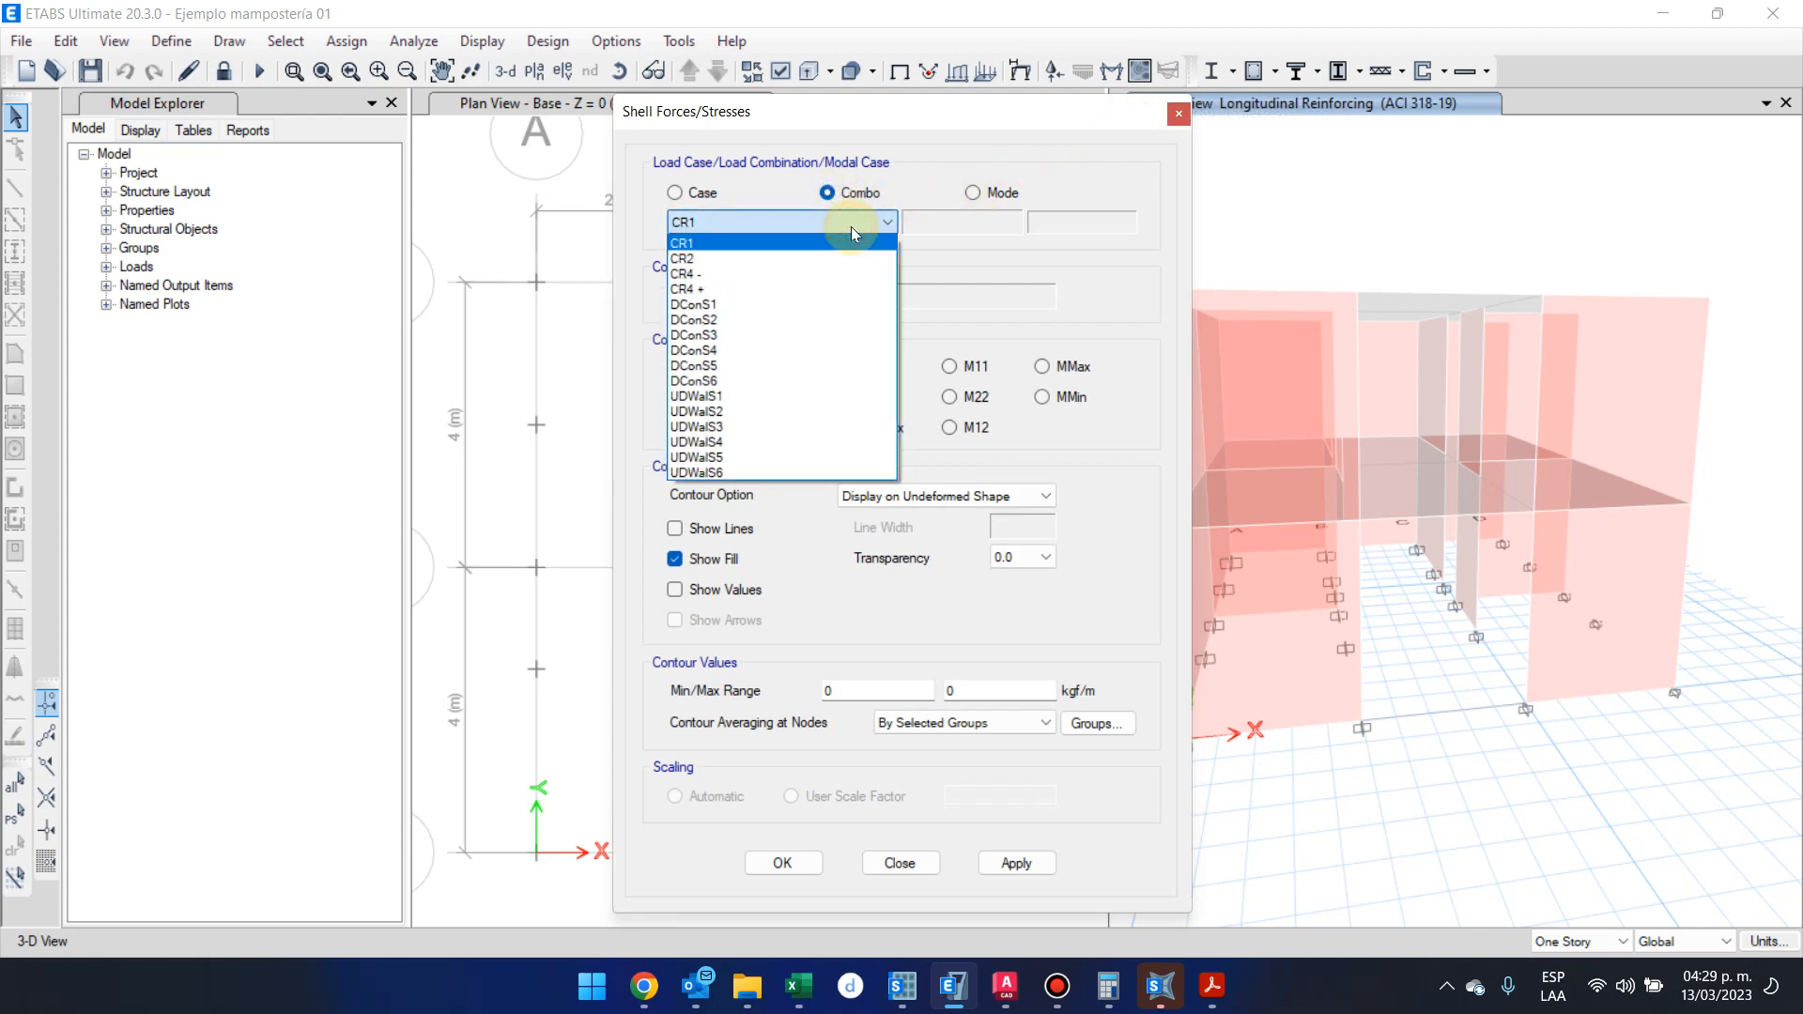
left_click(862, 285)
Display the F11 resultant force contours on the shells, using Resultant Forces as the component type
left_click(840, 296)
left_click(834, 331)
left_click(832, 299)
left_click(830, 348)
left_click(832, 298)
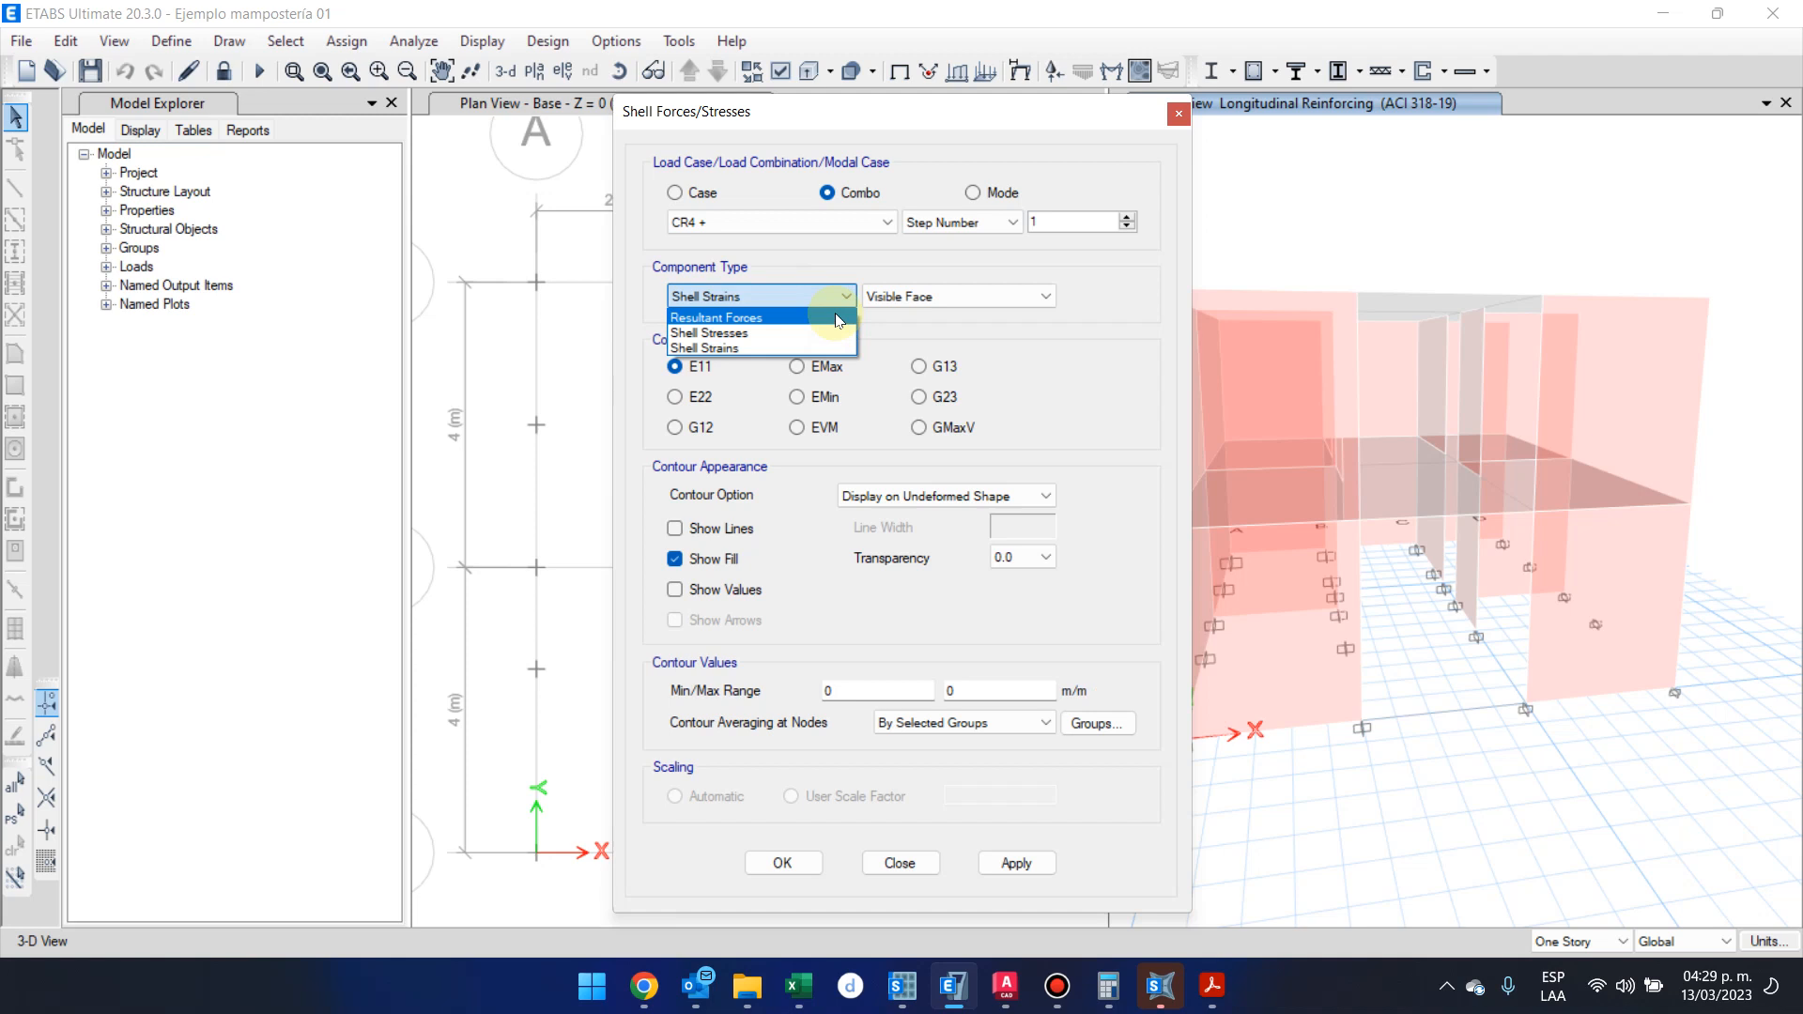
left_click(838, 319)
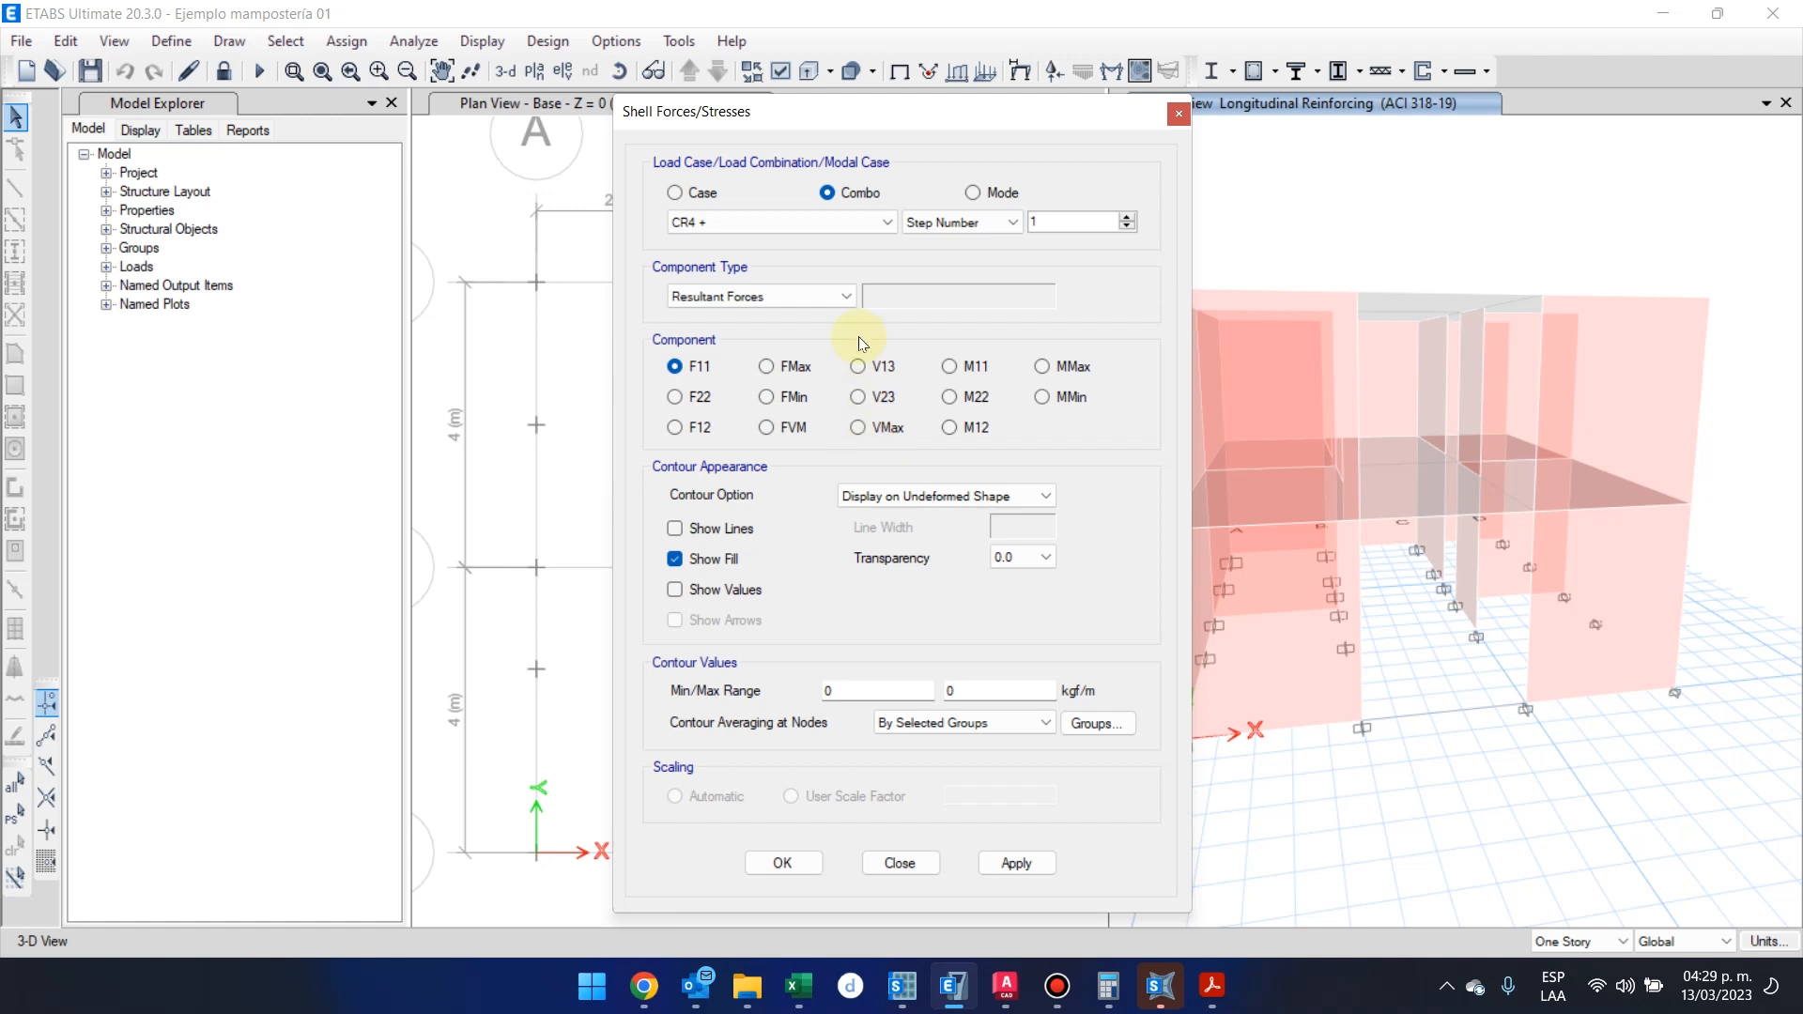
left_click(1028, 861)
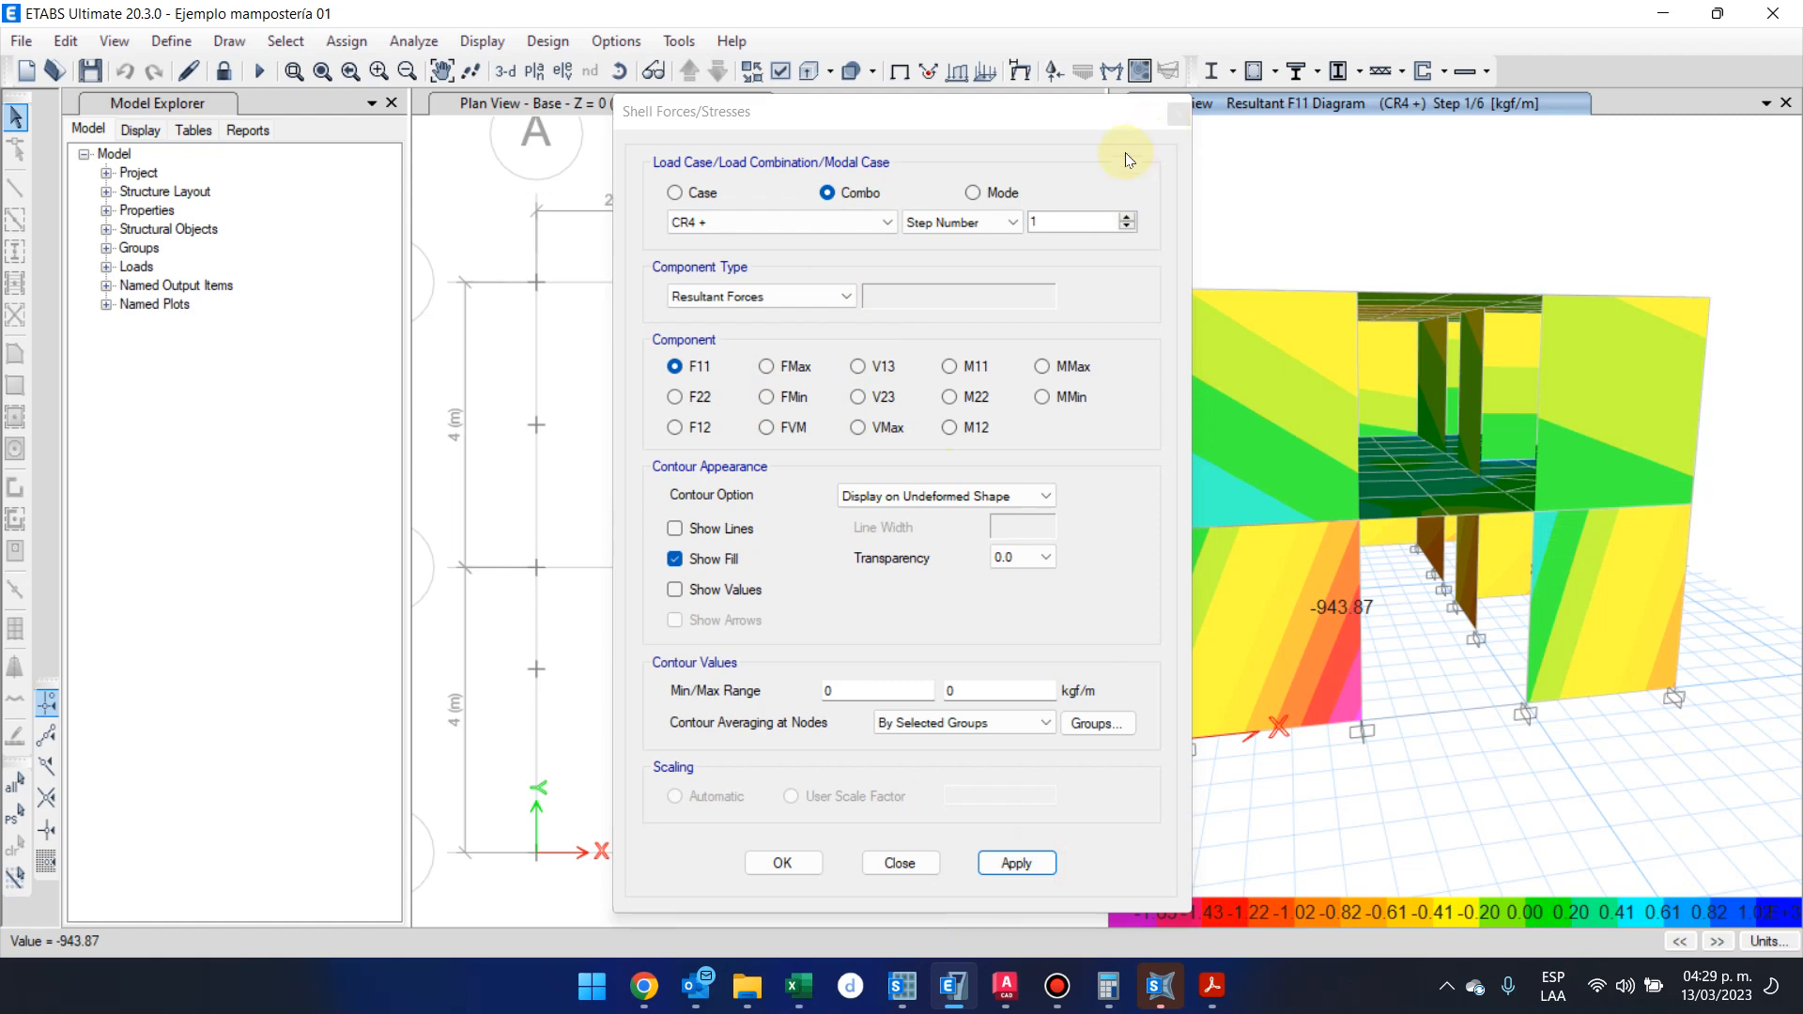
left_click(765, 862)
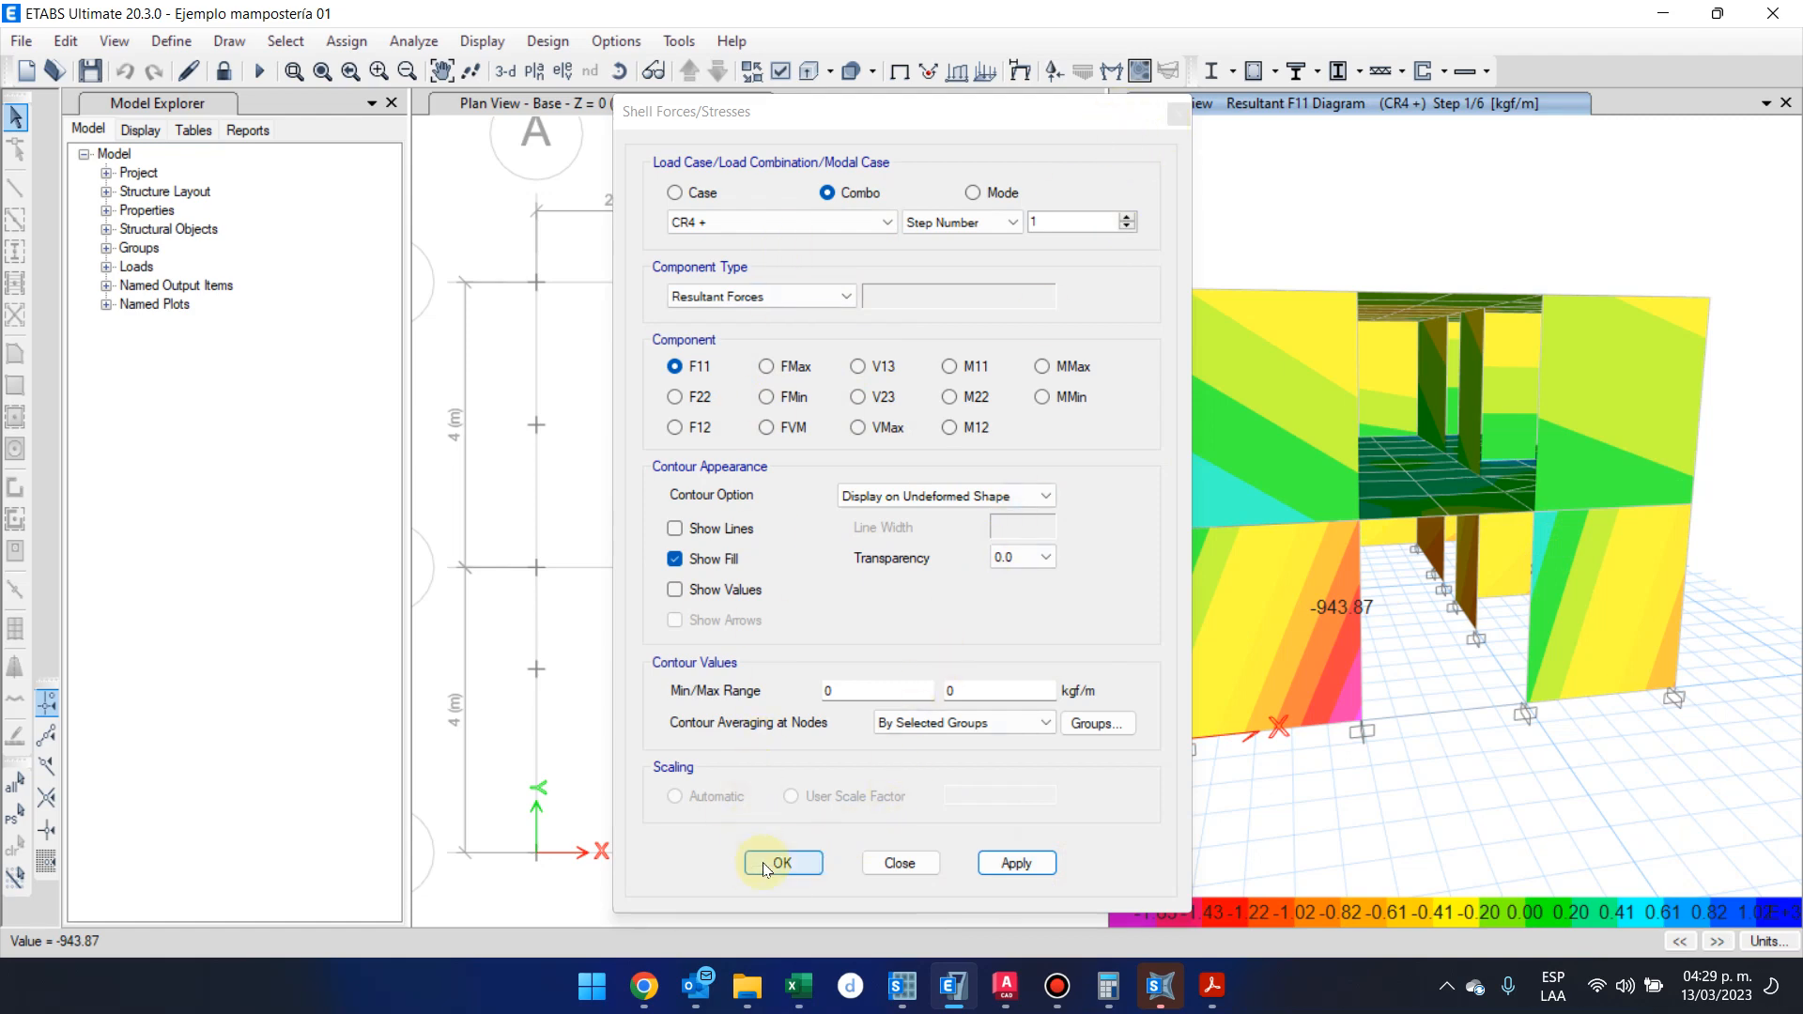
Examine the F11 force contours on the walls and slabs from several angles in the 3-D view
middle_click_drag(1204, 821, 1265, 886, "shift")
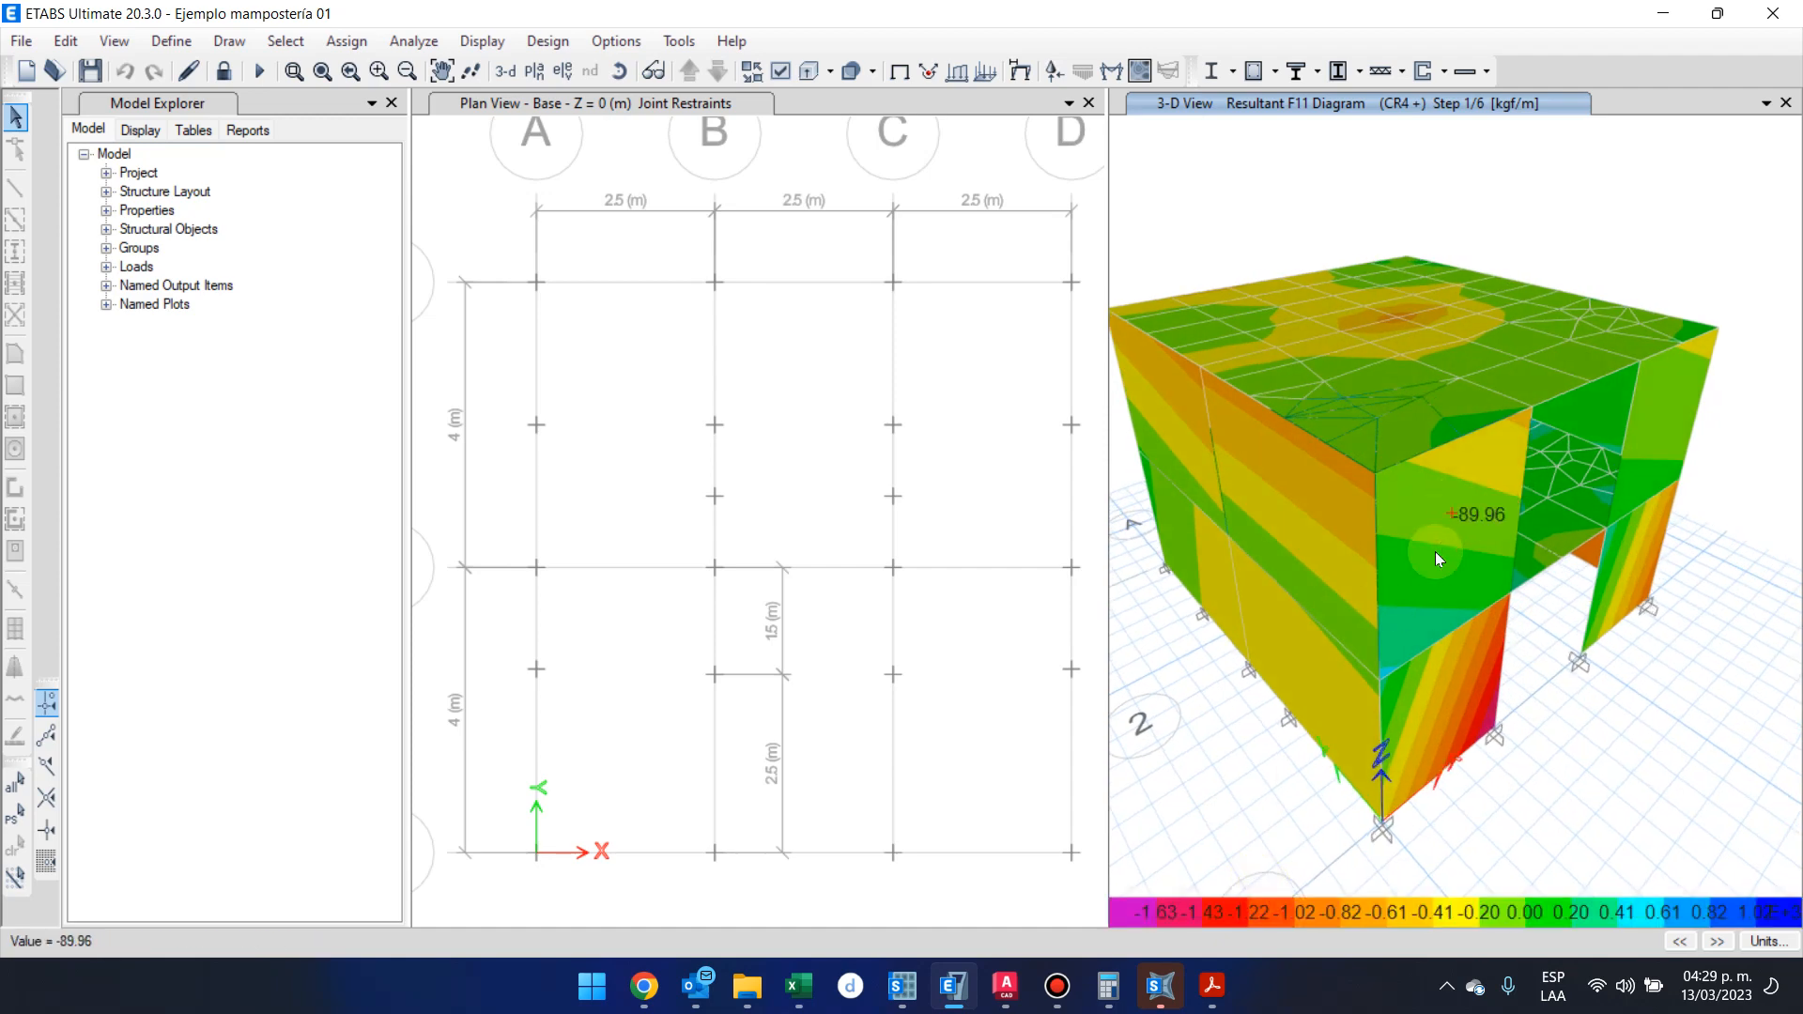
scroll(1434, 550, "up", 3)
scroll(1435, 550, "down", 5)
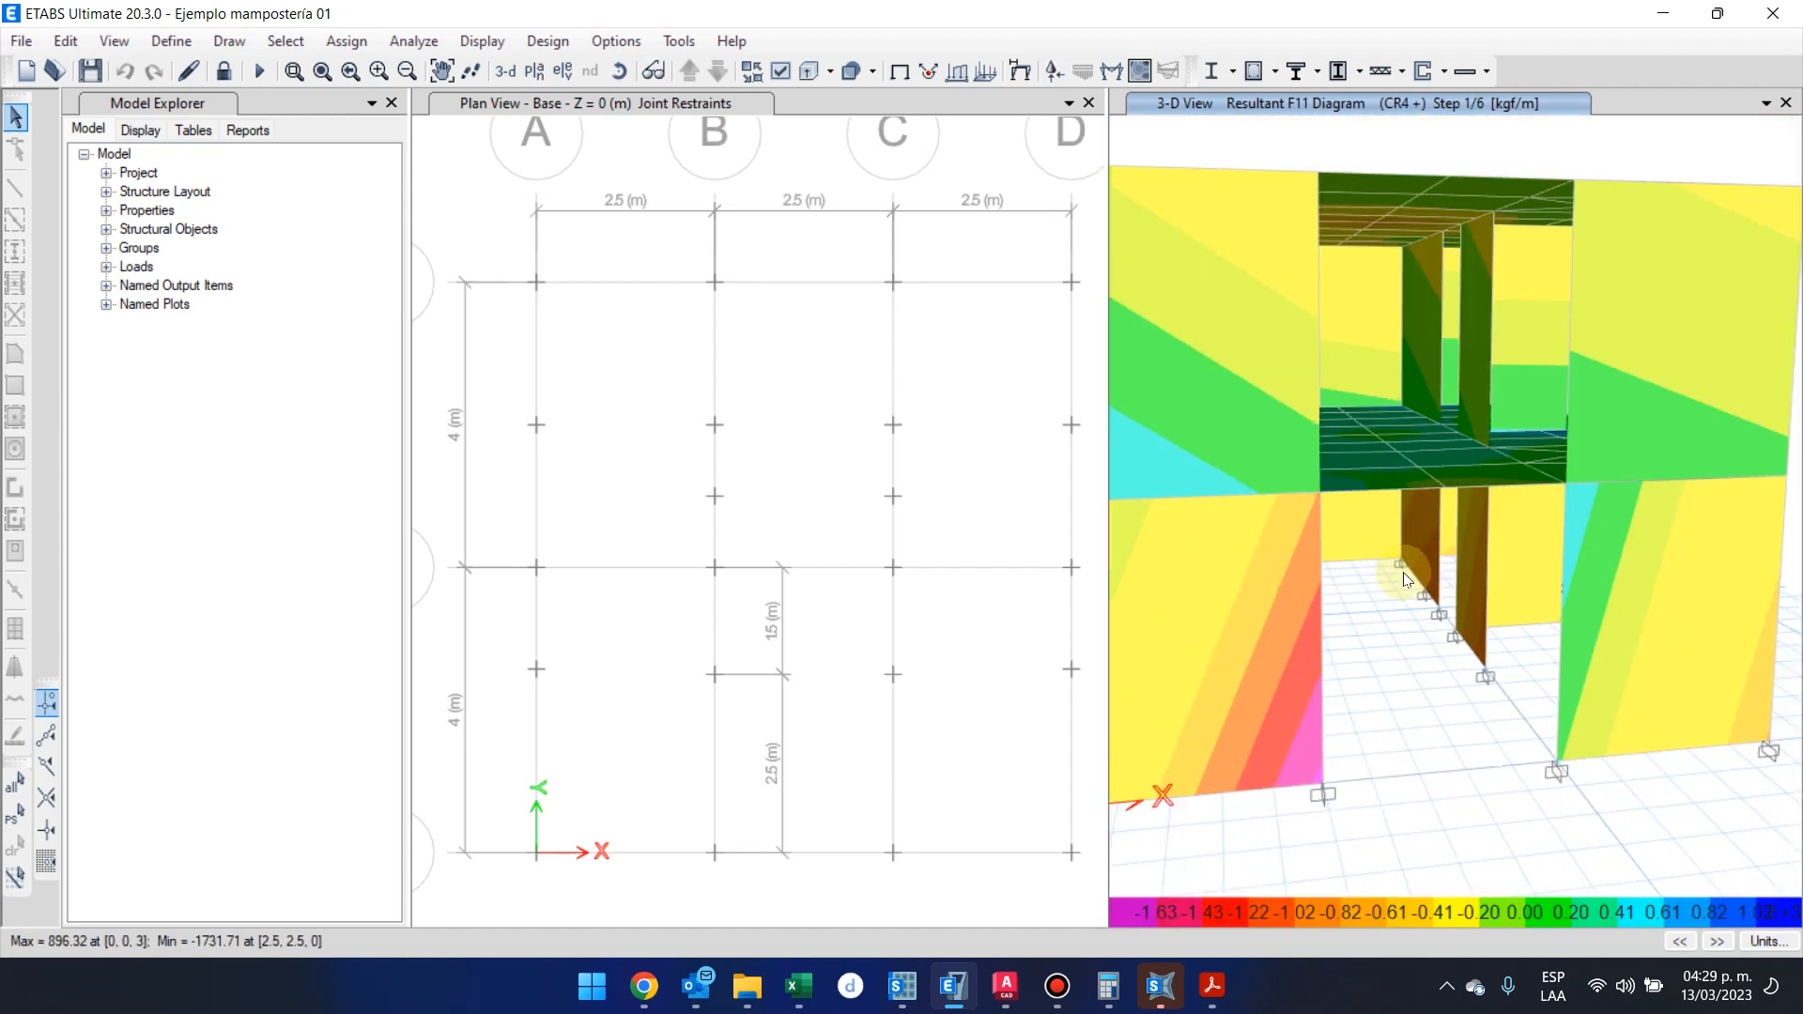
middle_click_drag(1435, 597, 1444, 729, "shift")
middle_click_drag(1478, 752, 1392, 583, "shift")
middle_click_drag(1715, 594, 1642, 612, "shift")
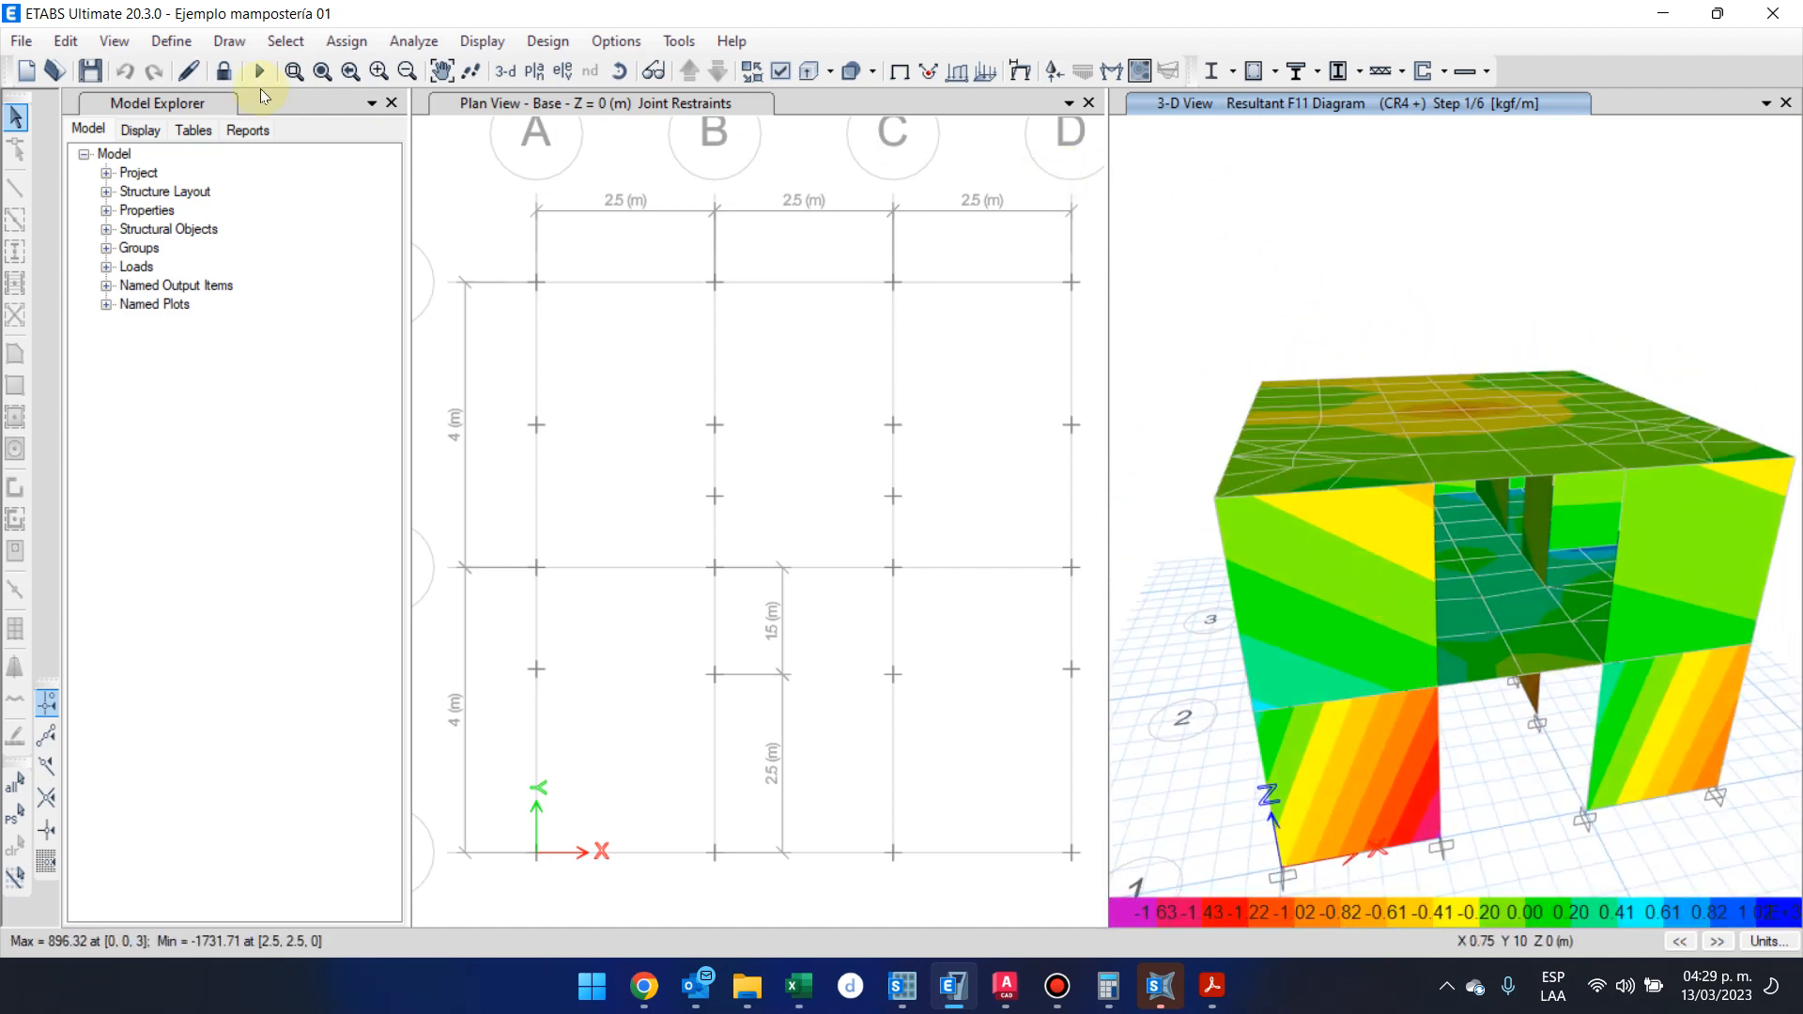
Display the elevation of grid line 1 with the F11 force contours for CR4 +
left_click(558, 75)
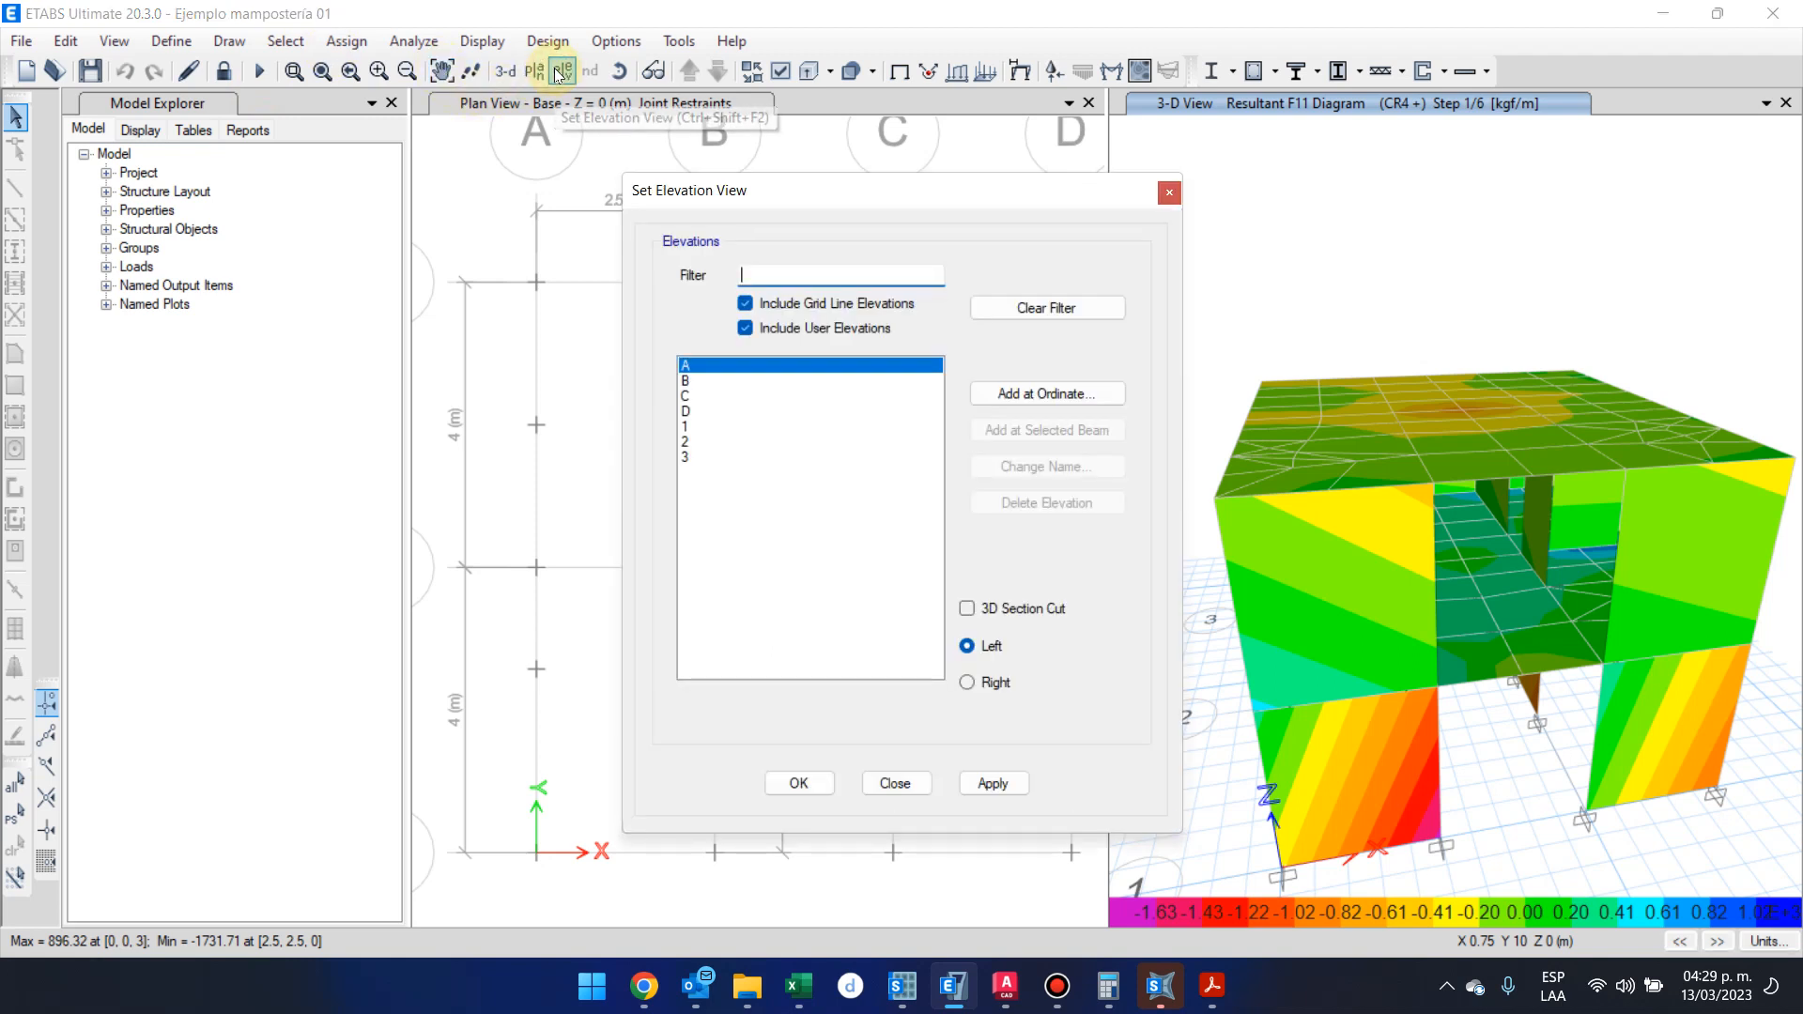
left_click(723, 428)
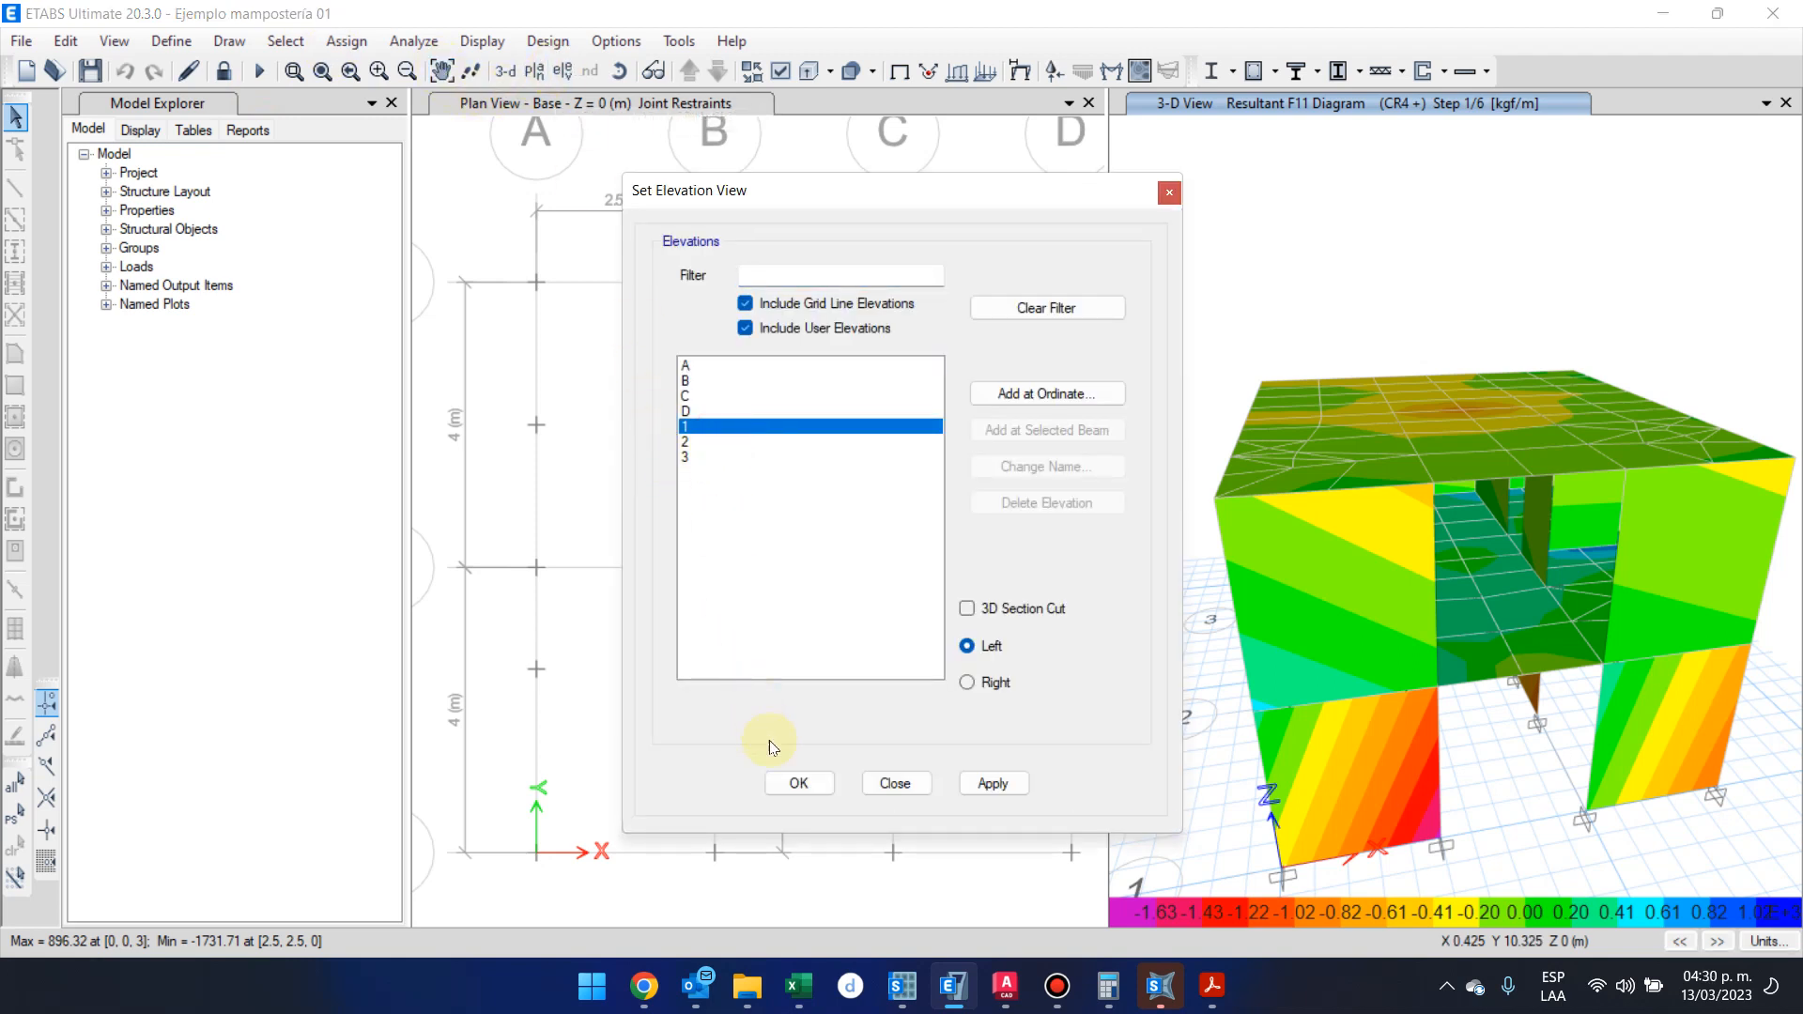
left_click(789, 778)
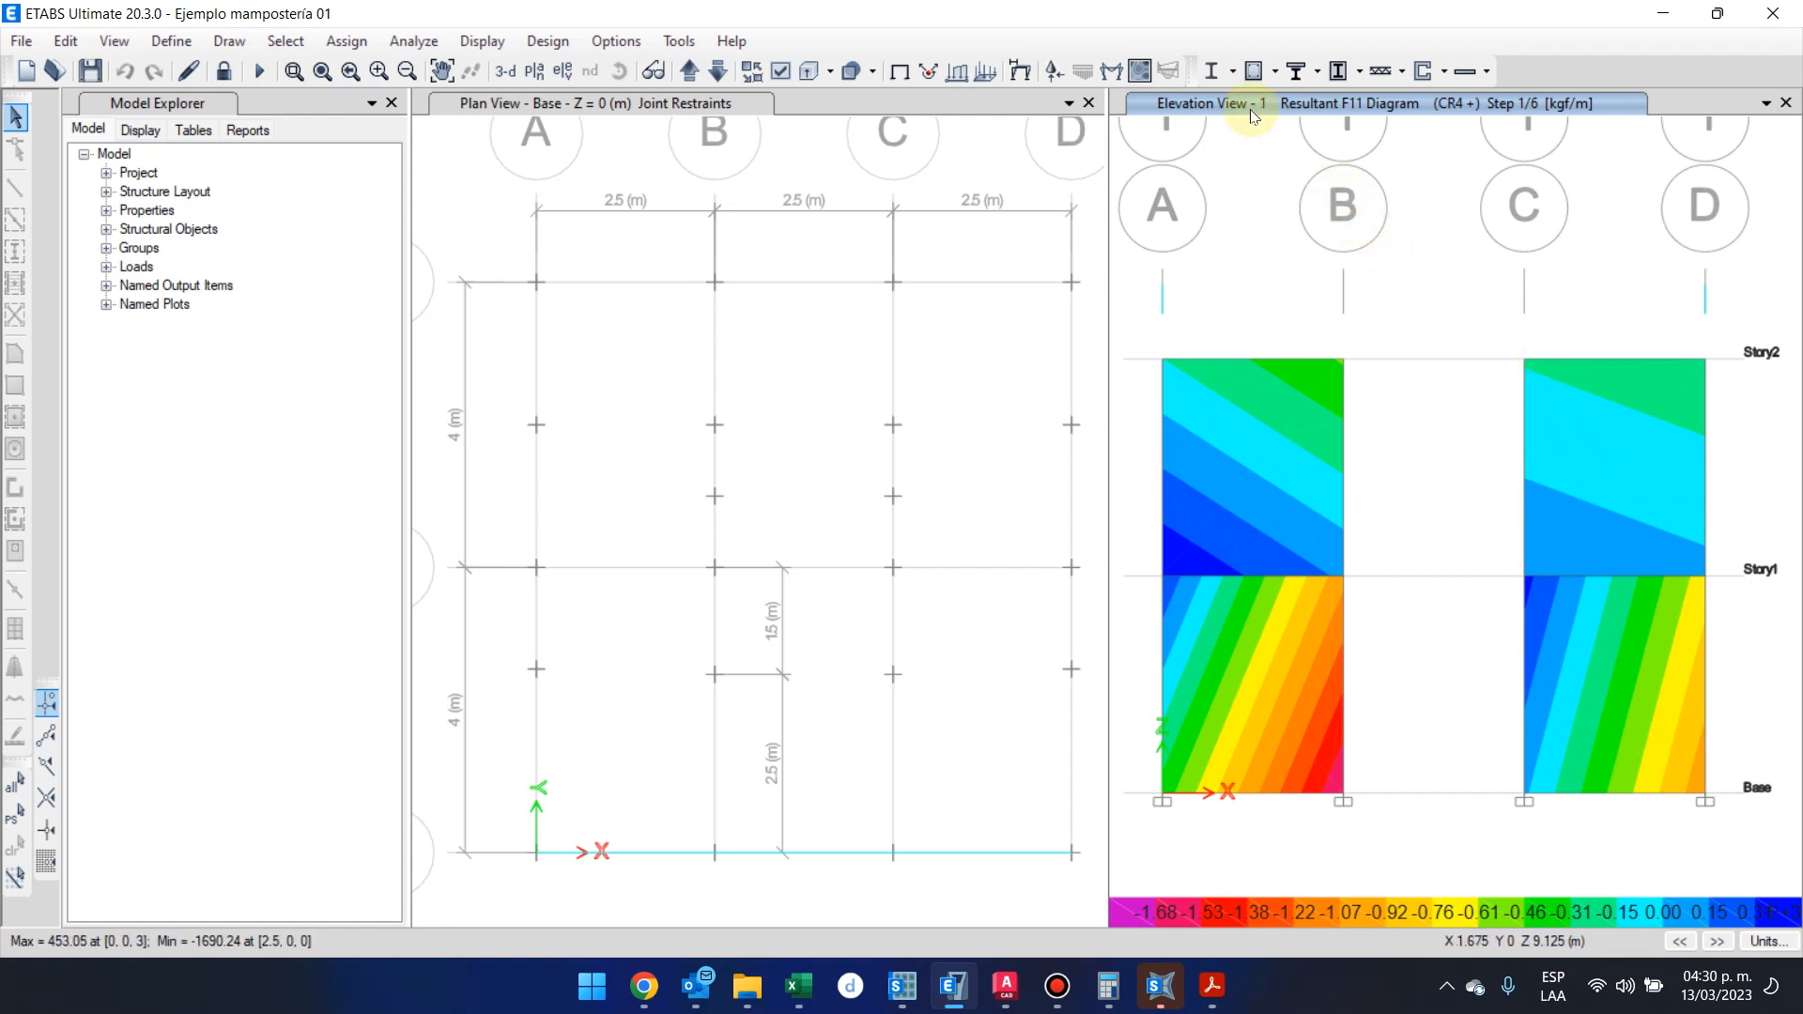
Show the Story2 plan in the F11 results view and examine the slab's force contours at midspan
left_click(536, 72)
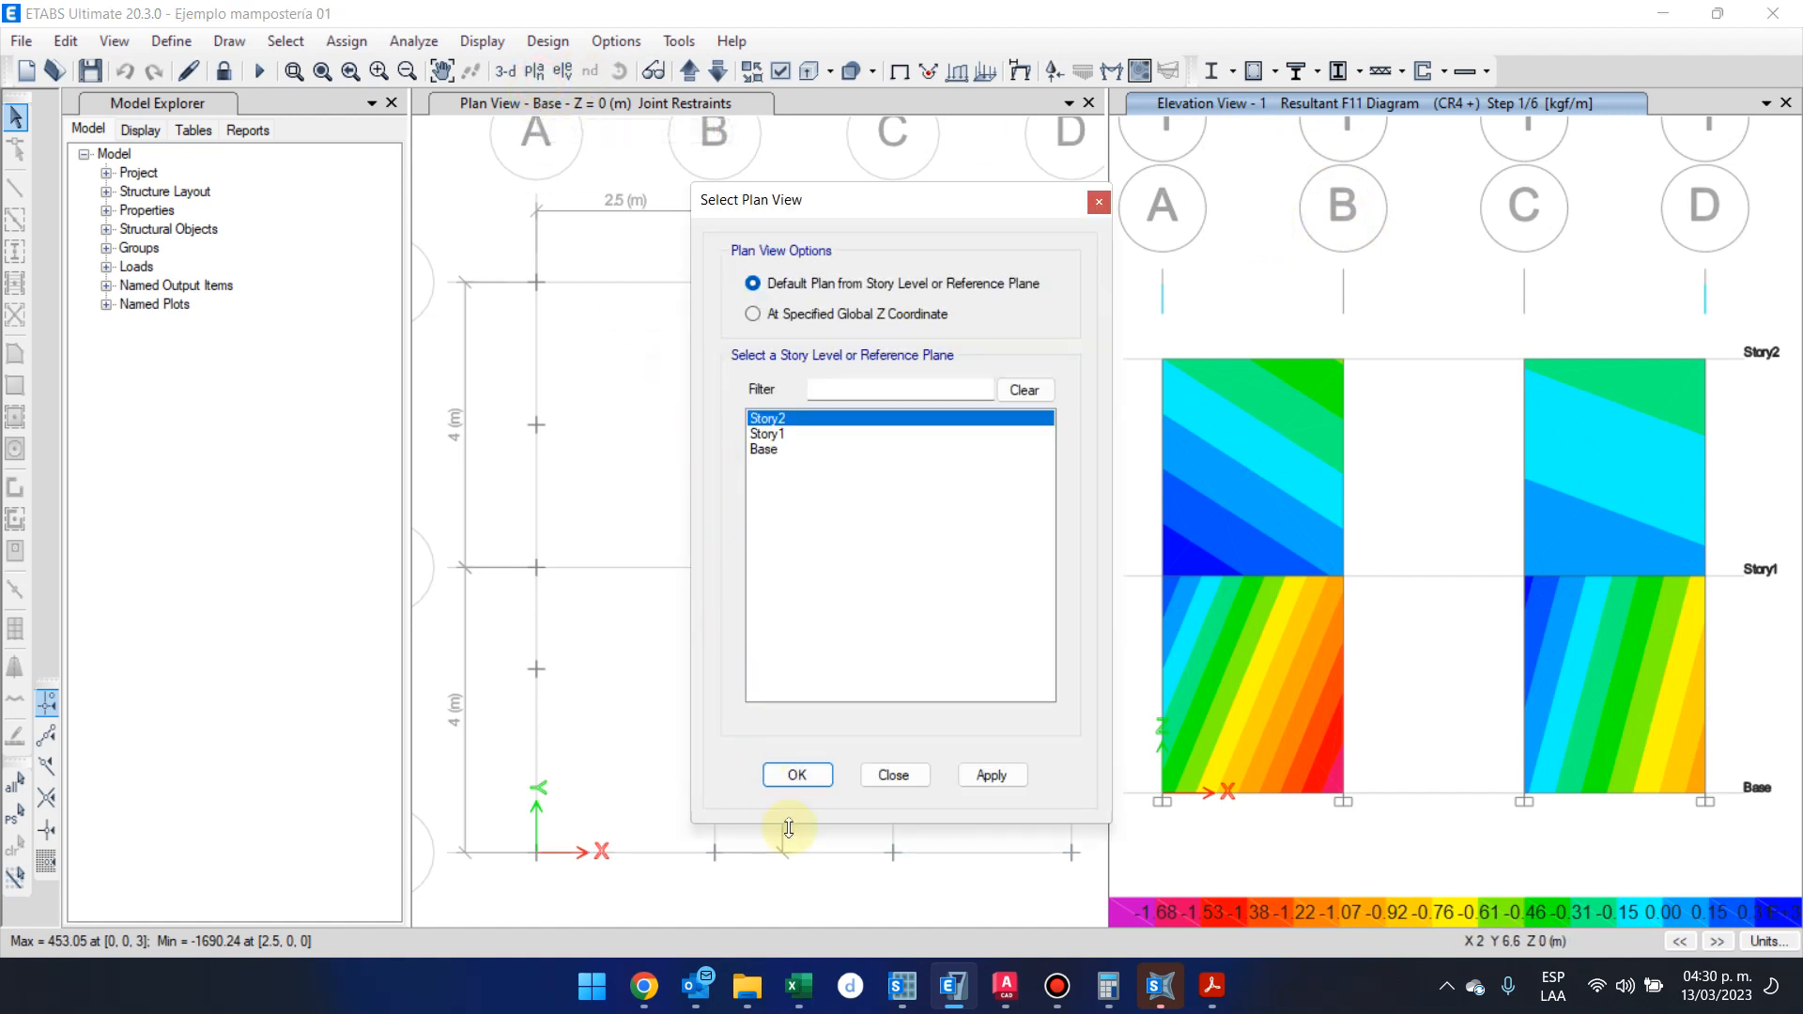
left_click(791, 774)
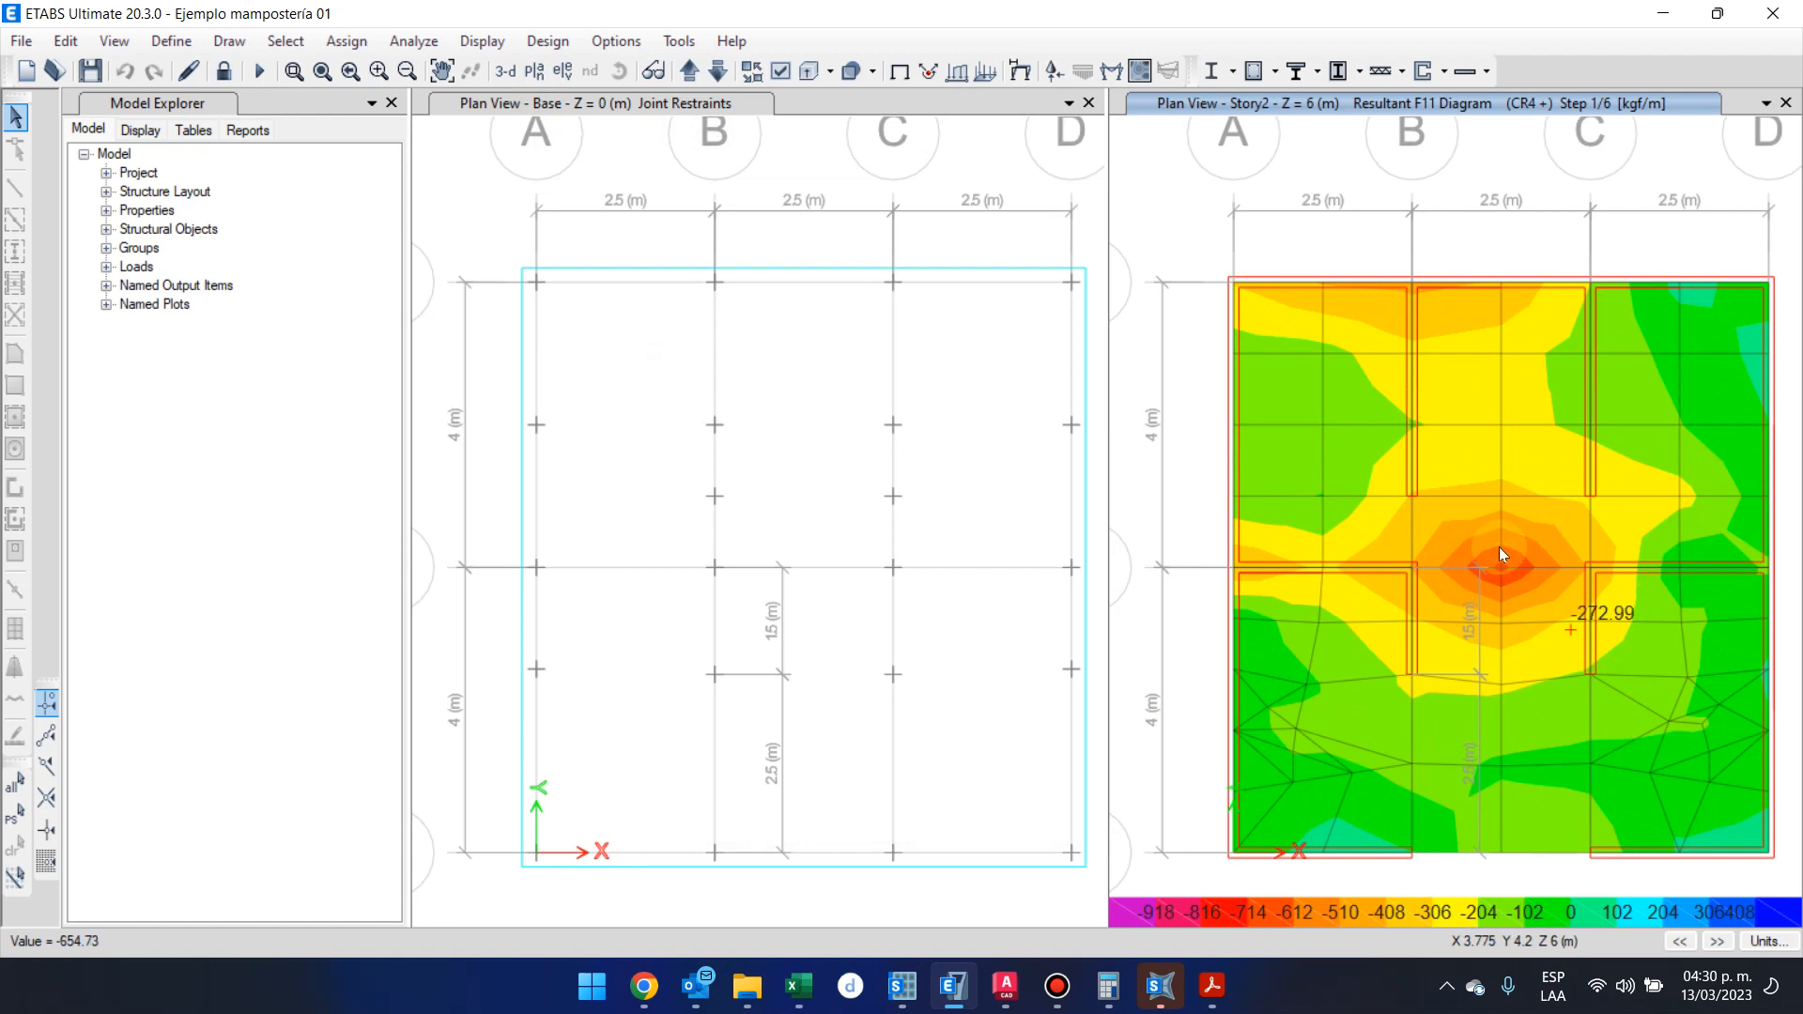
right_click(1528, 588)
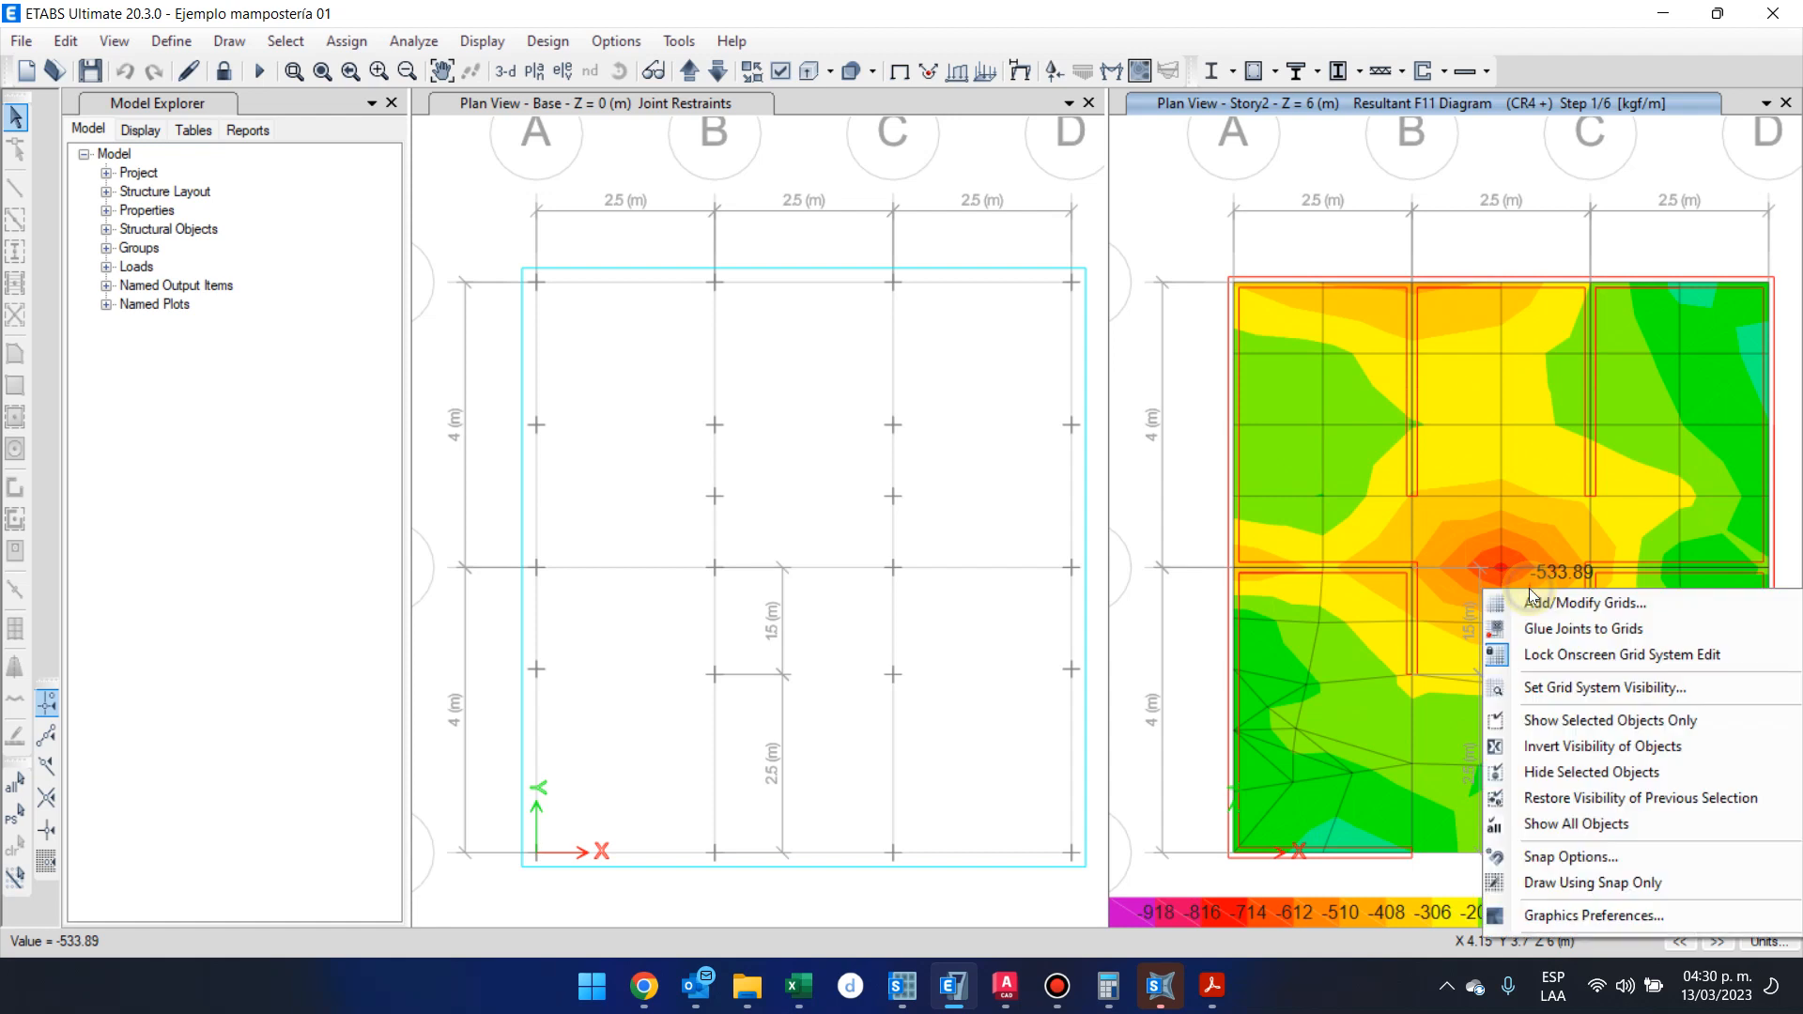
left_click(1186, 205)
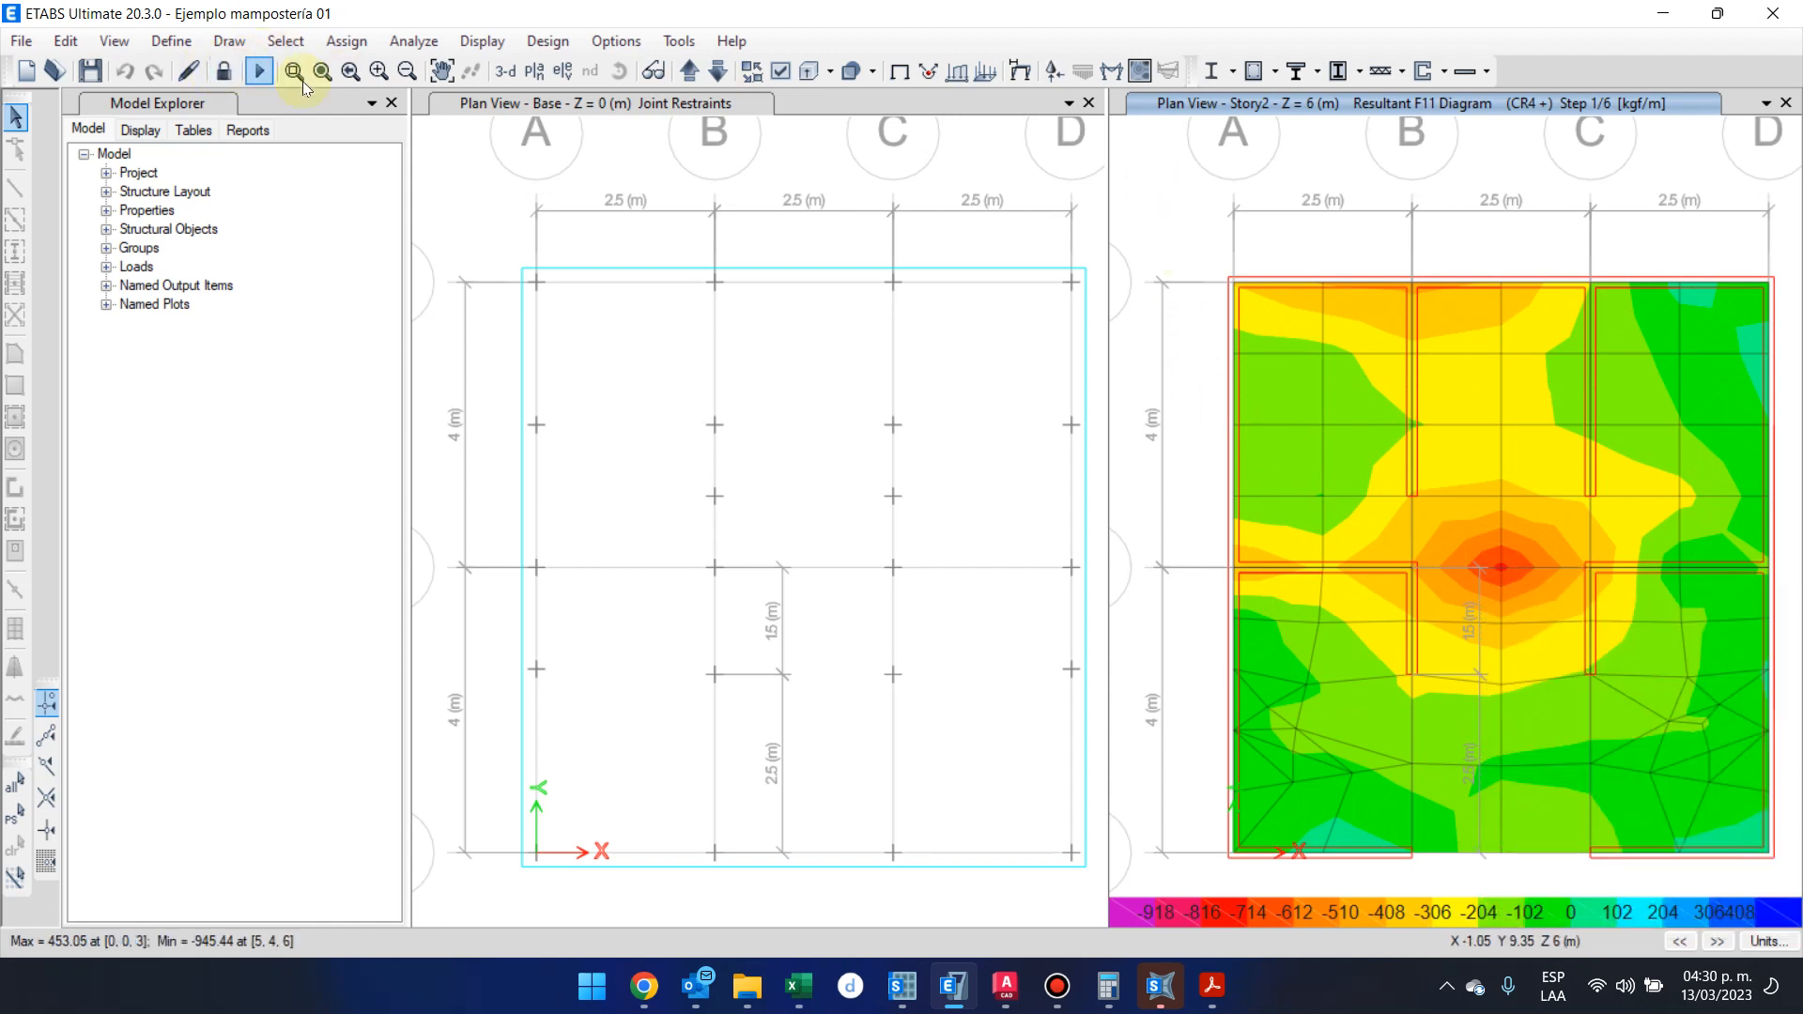
Capture a screenshot of the Story2 plan with its F11 contours and legend, and open Word
key("super+shift+s")
left_click_drag(1155, 64, 1798, 892)
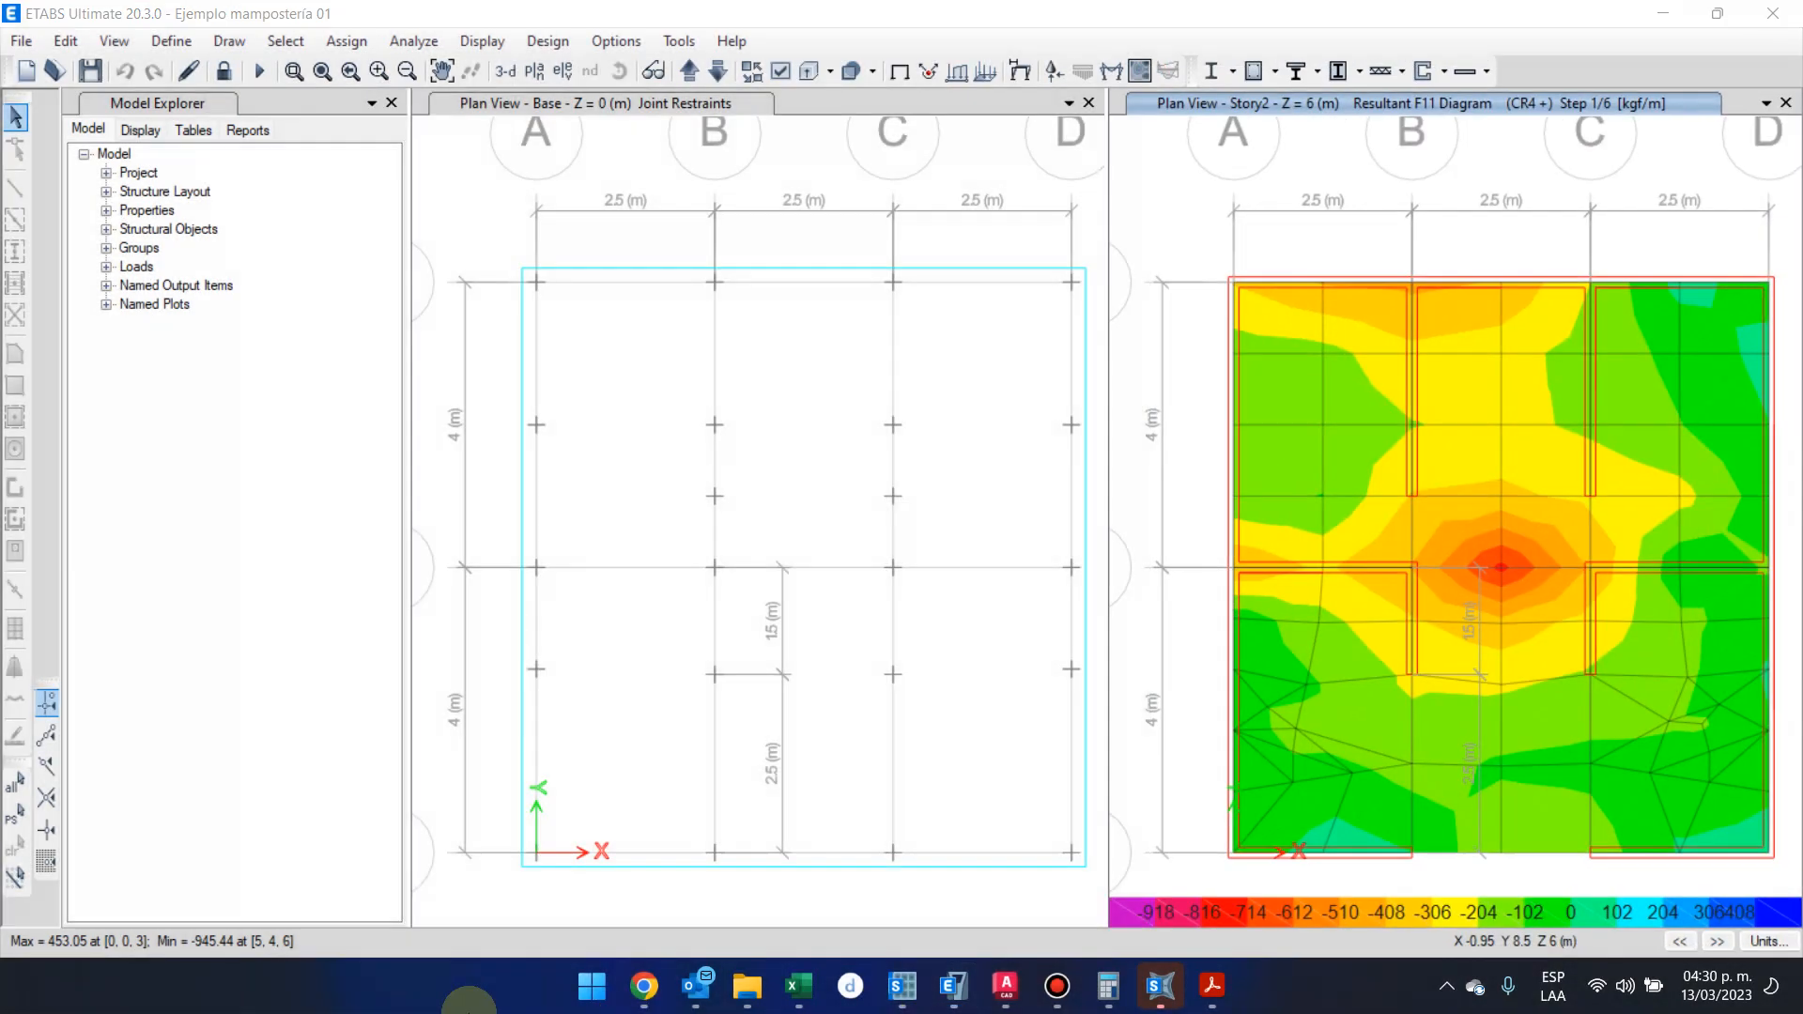
left_click(591, 986)
left_click(829, 315)
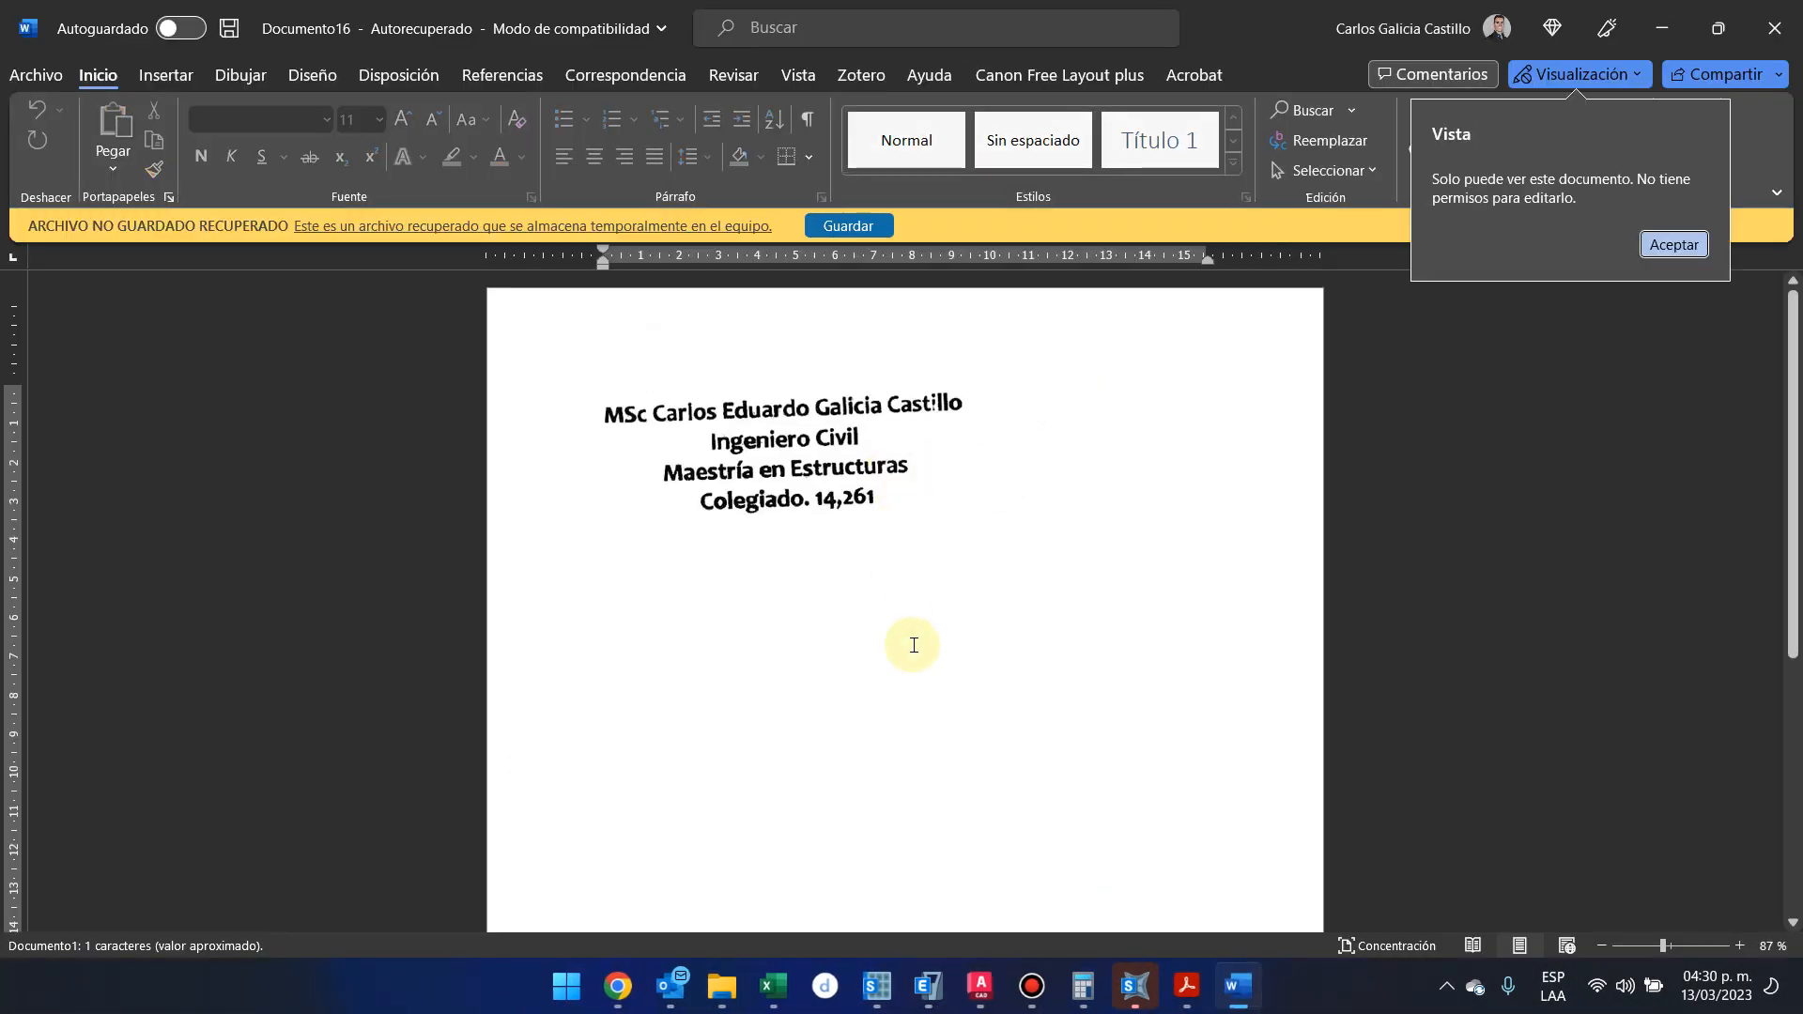
Start a blank Word document separate from the recovered file and paste the Story2 contour screenshot into it
left_click(883, 468)
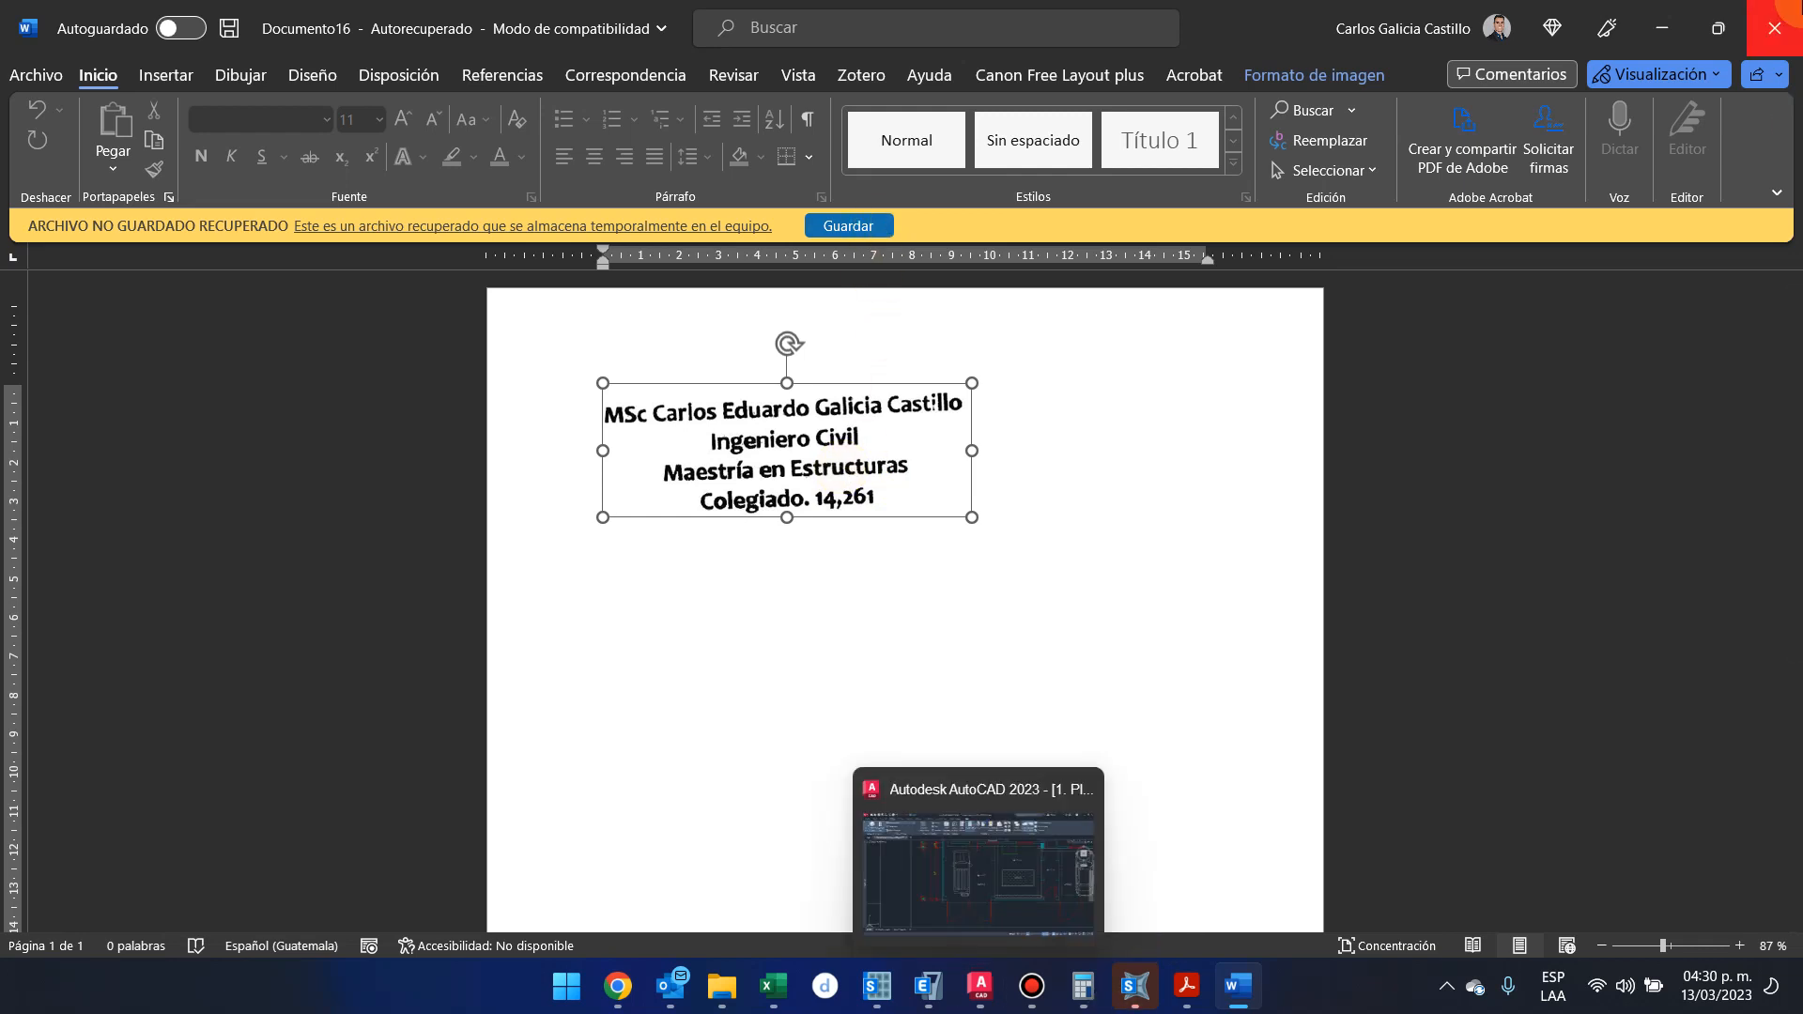
mouse_move(1030, 442)
left_mouse_down()
mouse_move(873, 490)
mouse_move(971, 554)
left_mouse_up()
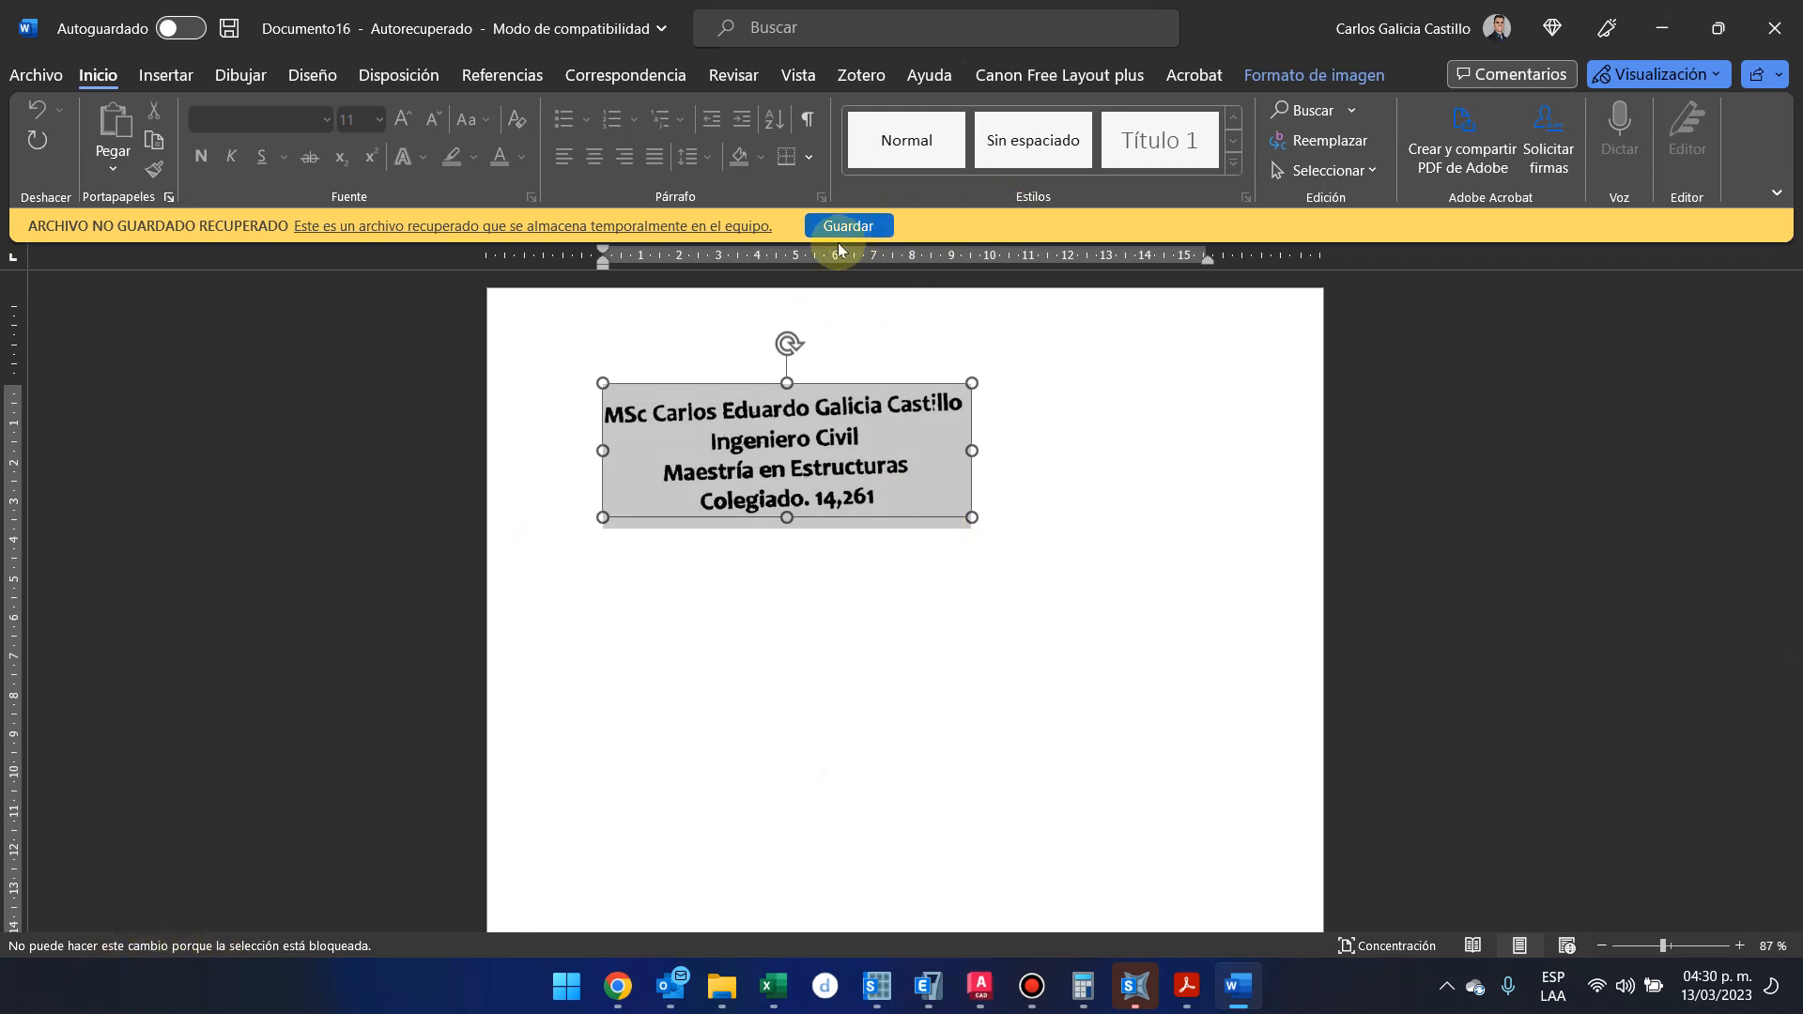
left_click(1222, 985)
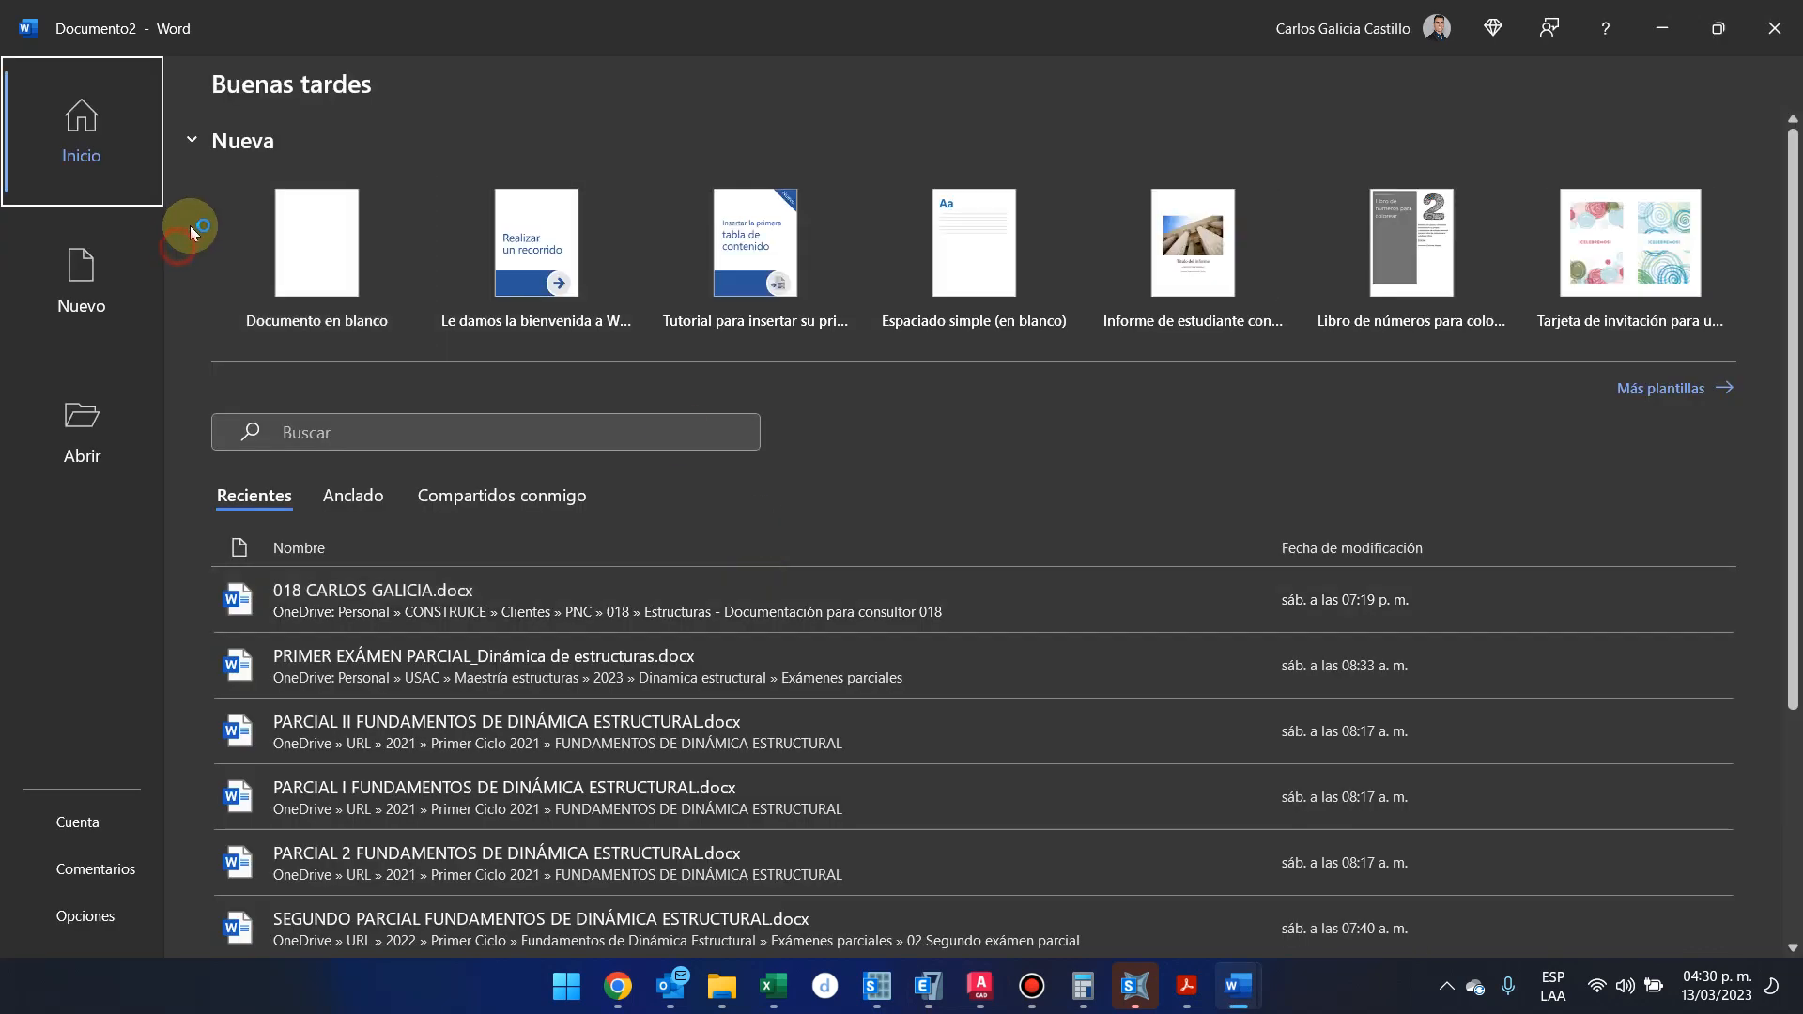
left_click(256, 233)
key("ctrl+v")
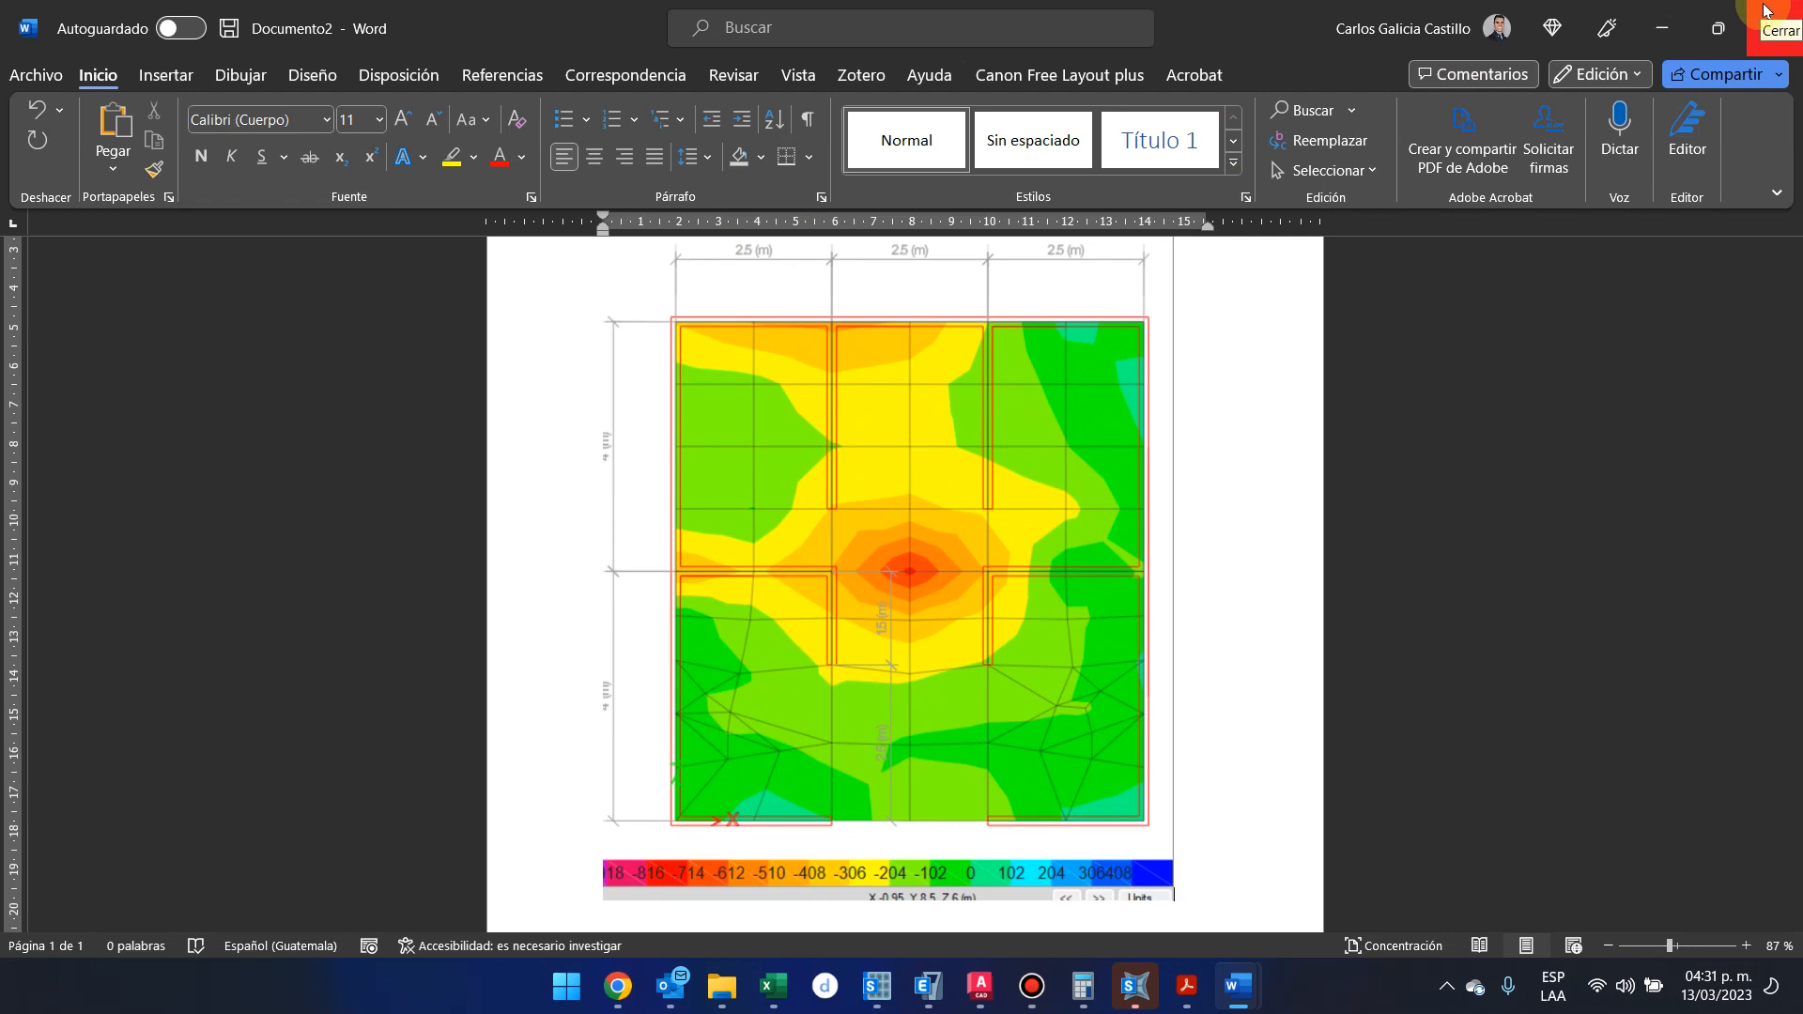
Close the recovered Word document and return to ETABS, displaying the F11 contours on the elevation of grid line 1
left_click(1660, 28)
left_click(1774, 28)
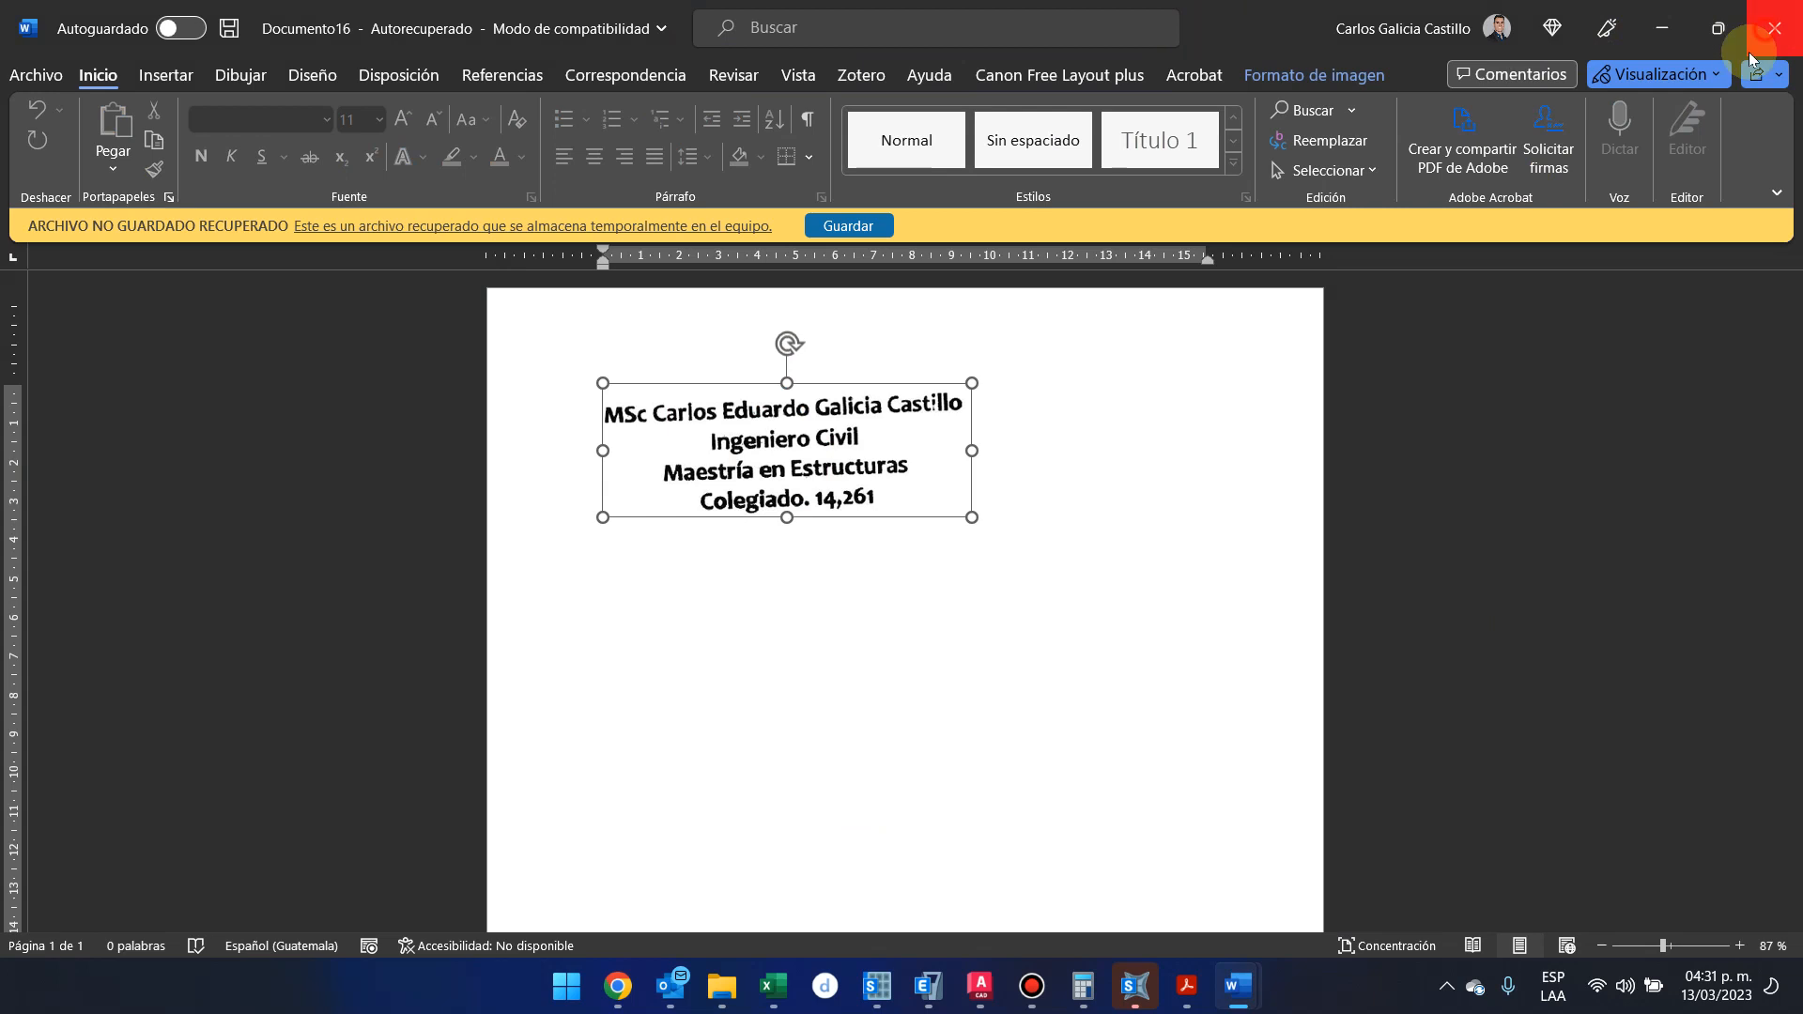
left_click(949, 608)
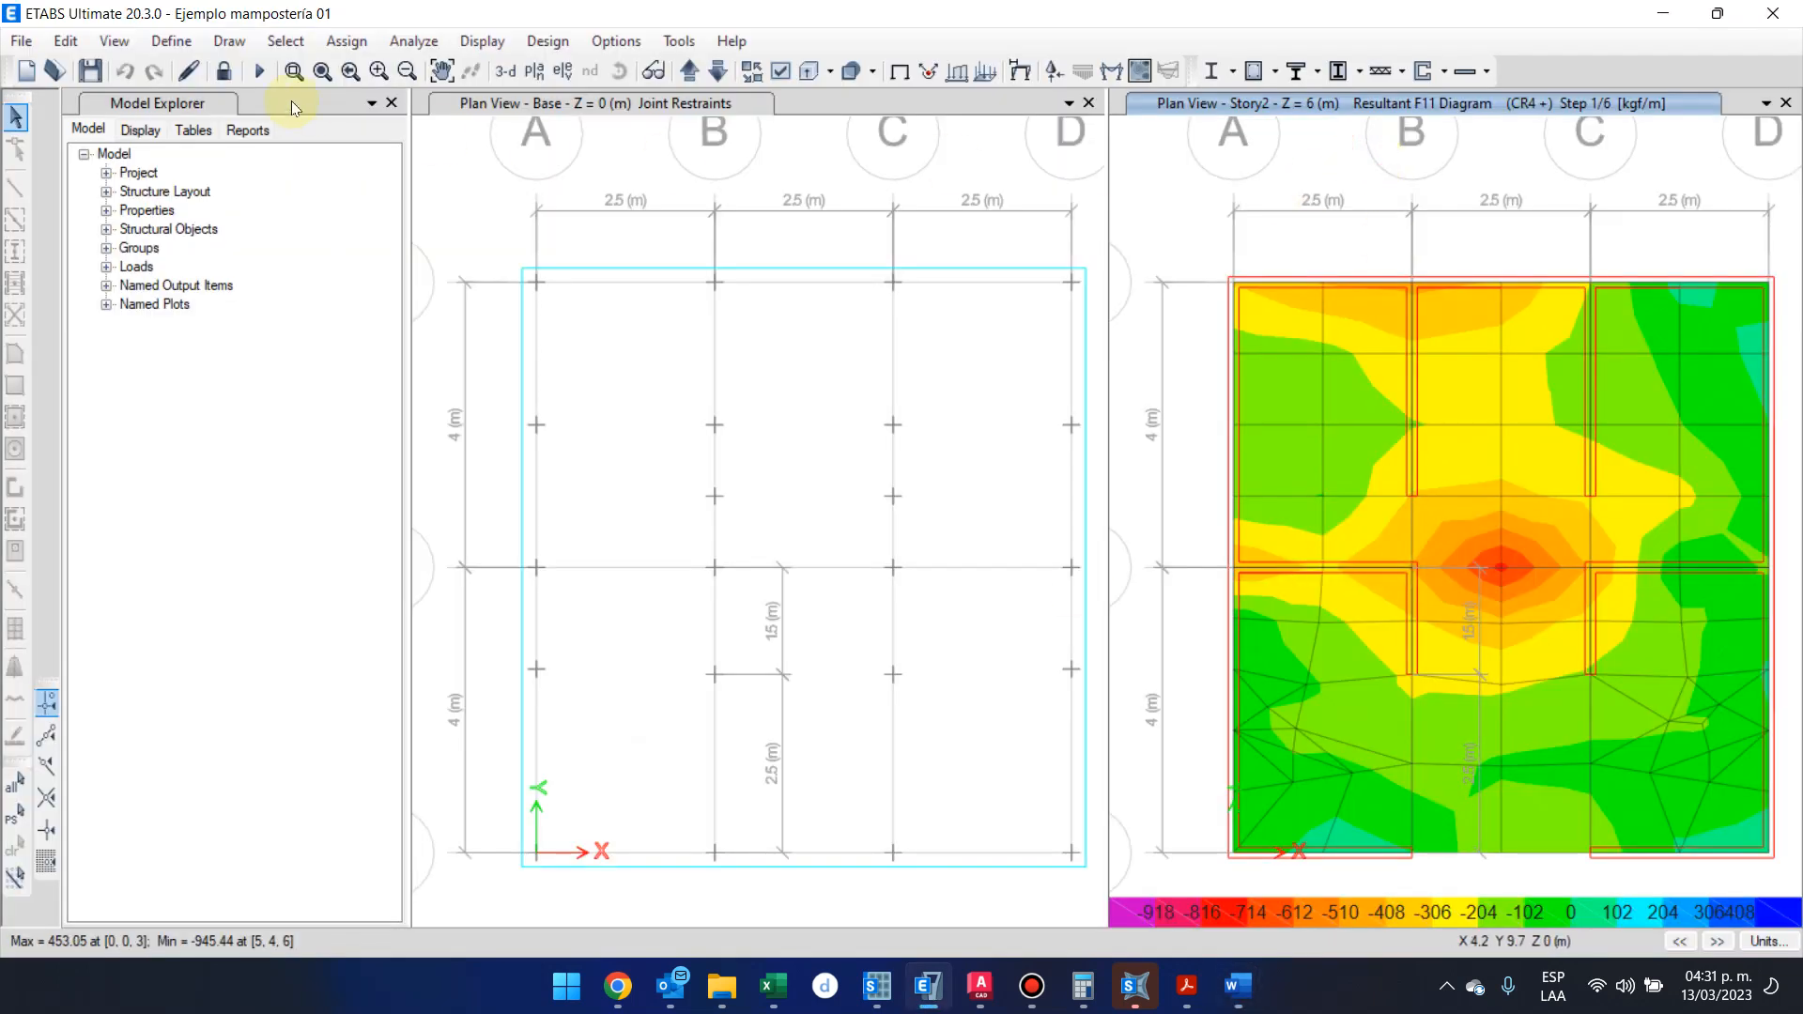
left_click(560, 71)
left_click(754, 427)
left_click(798, 783)
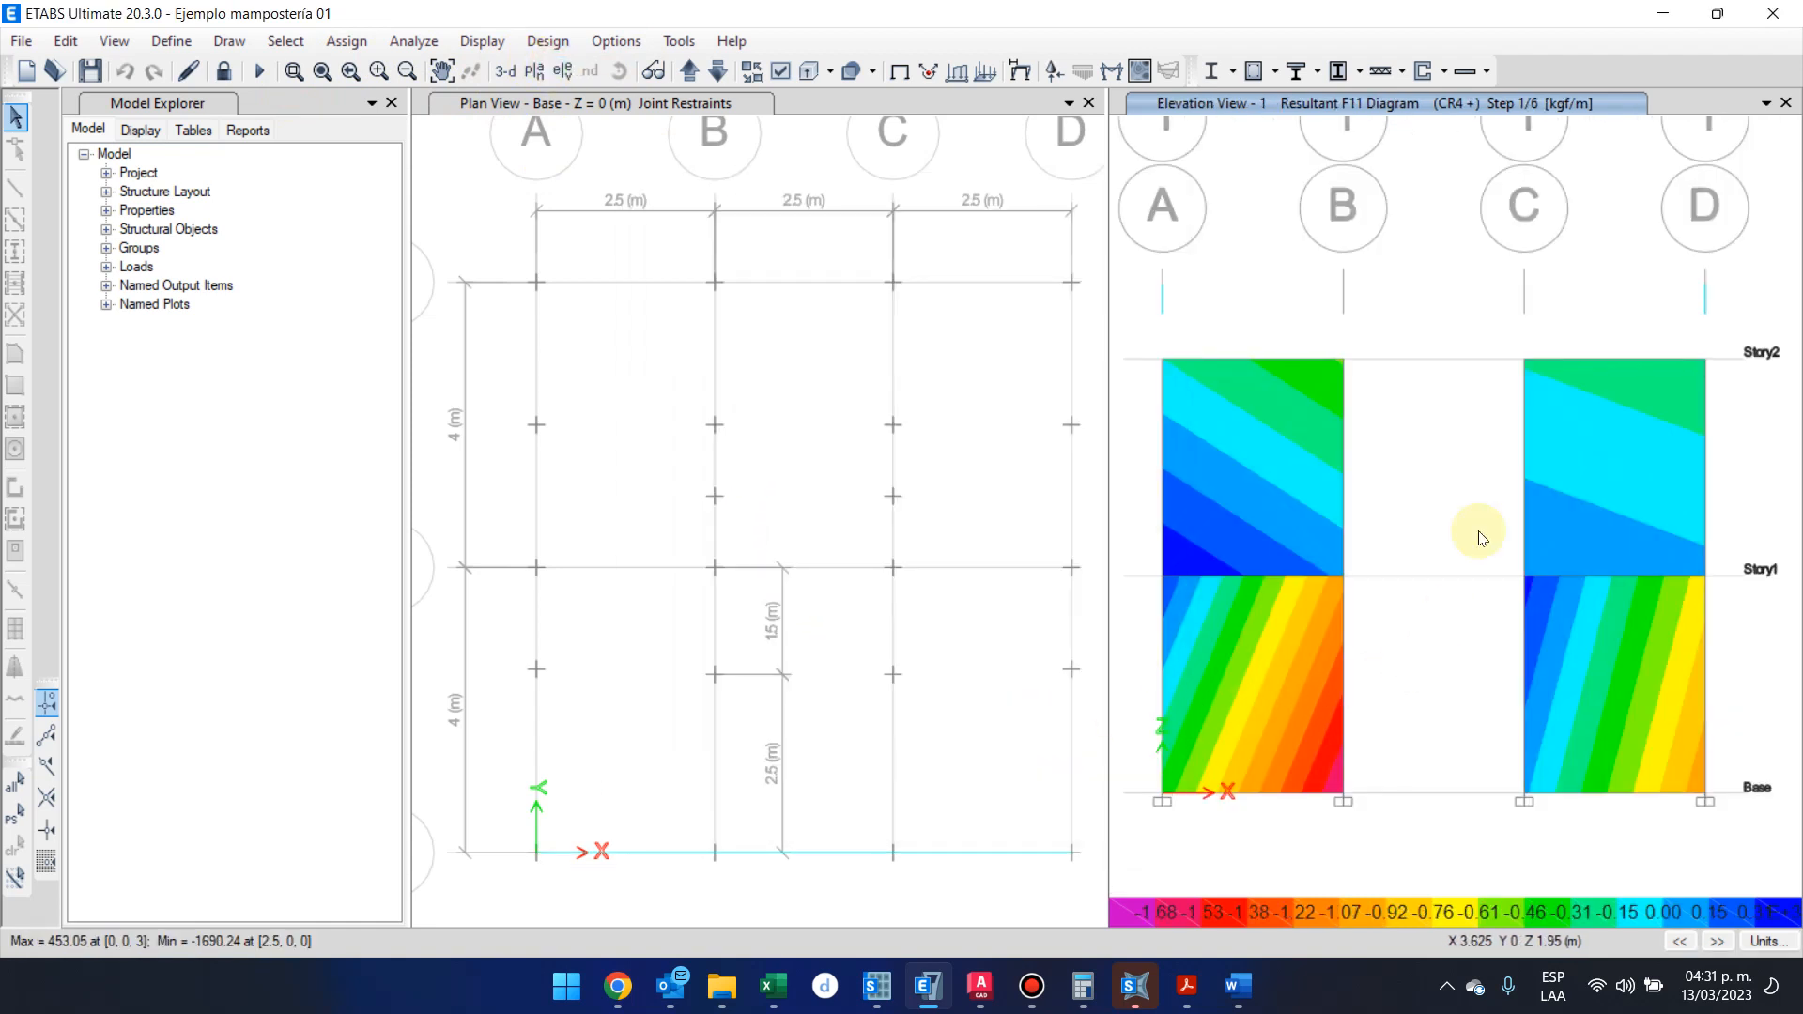
Capture the grid line 1 elevation with its F11 contours, paste it into the new Word document, and return to ETABS
key("super+shift+s")
left_click_drag(1104, 76, 1790, 821)
left_click(1273, 891)
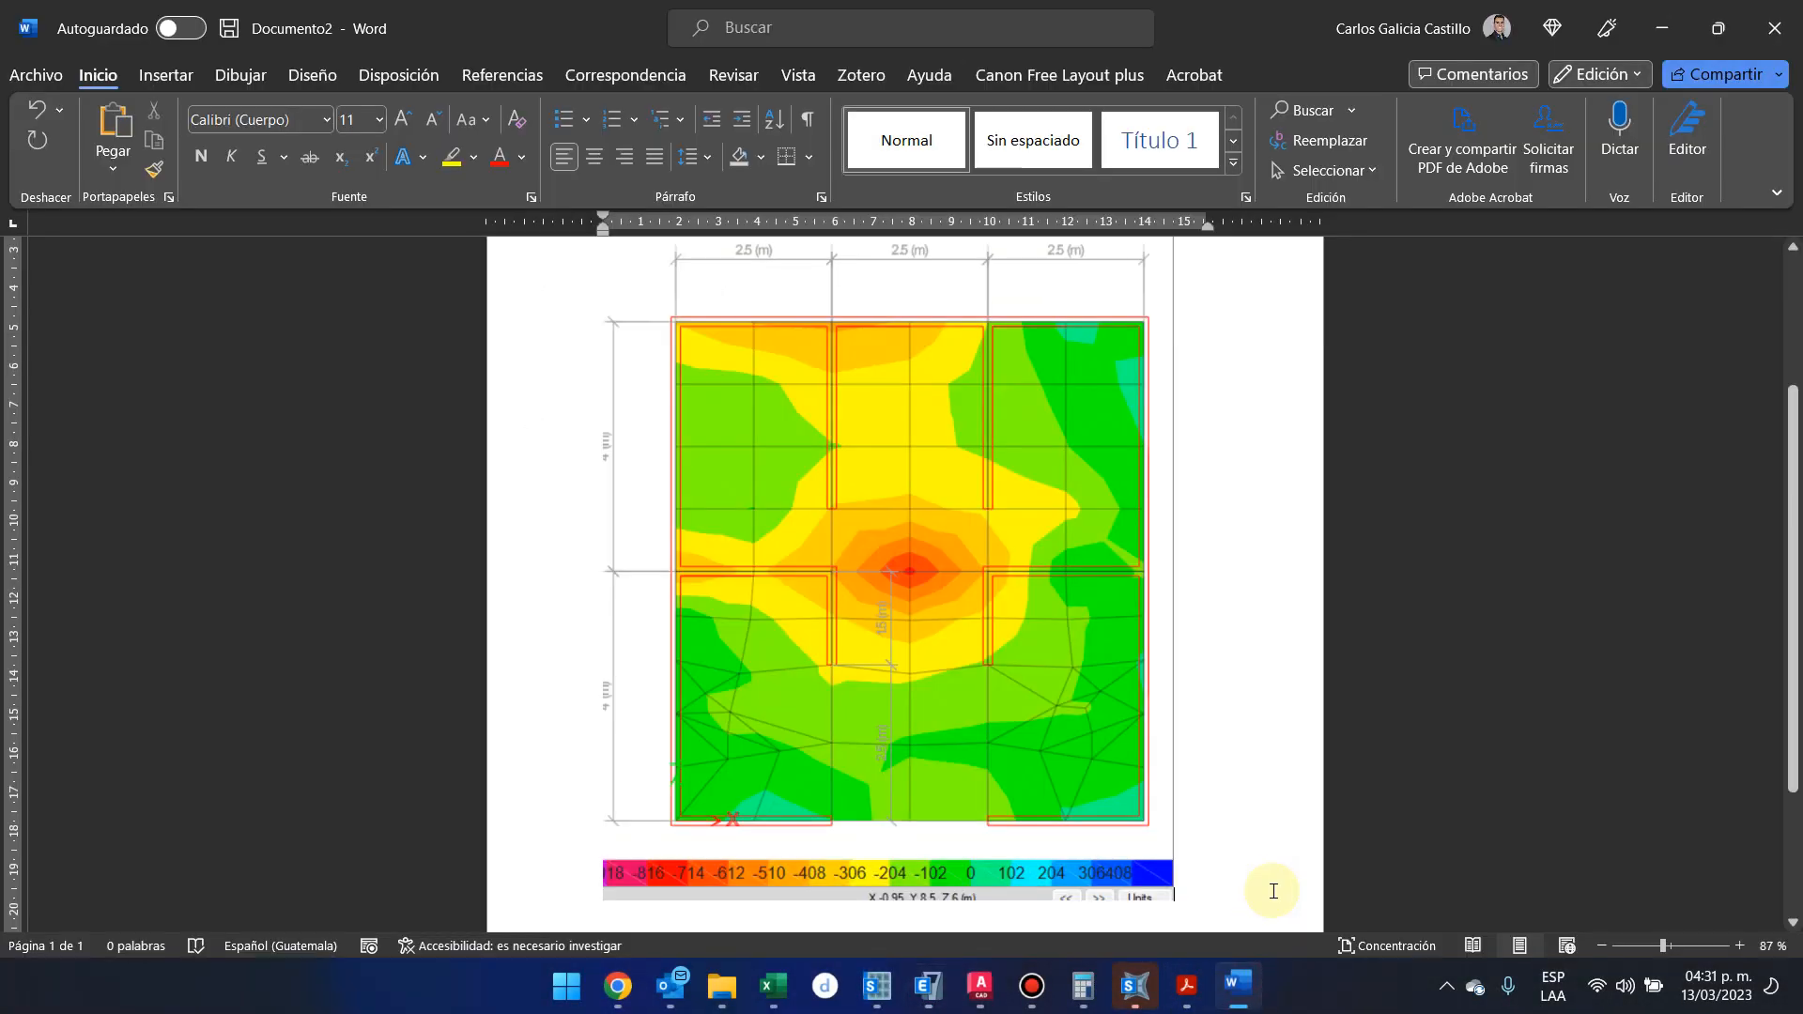
key("ctrl+v")
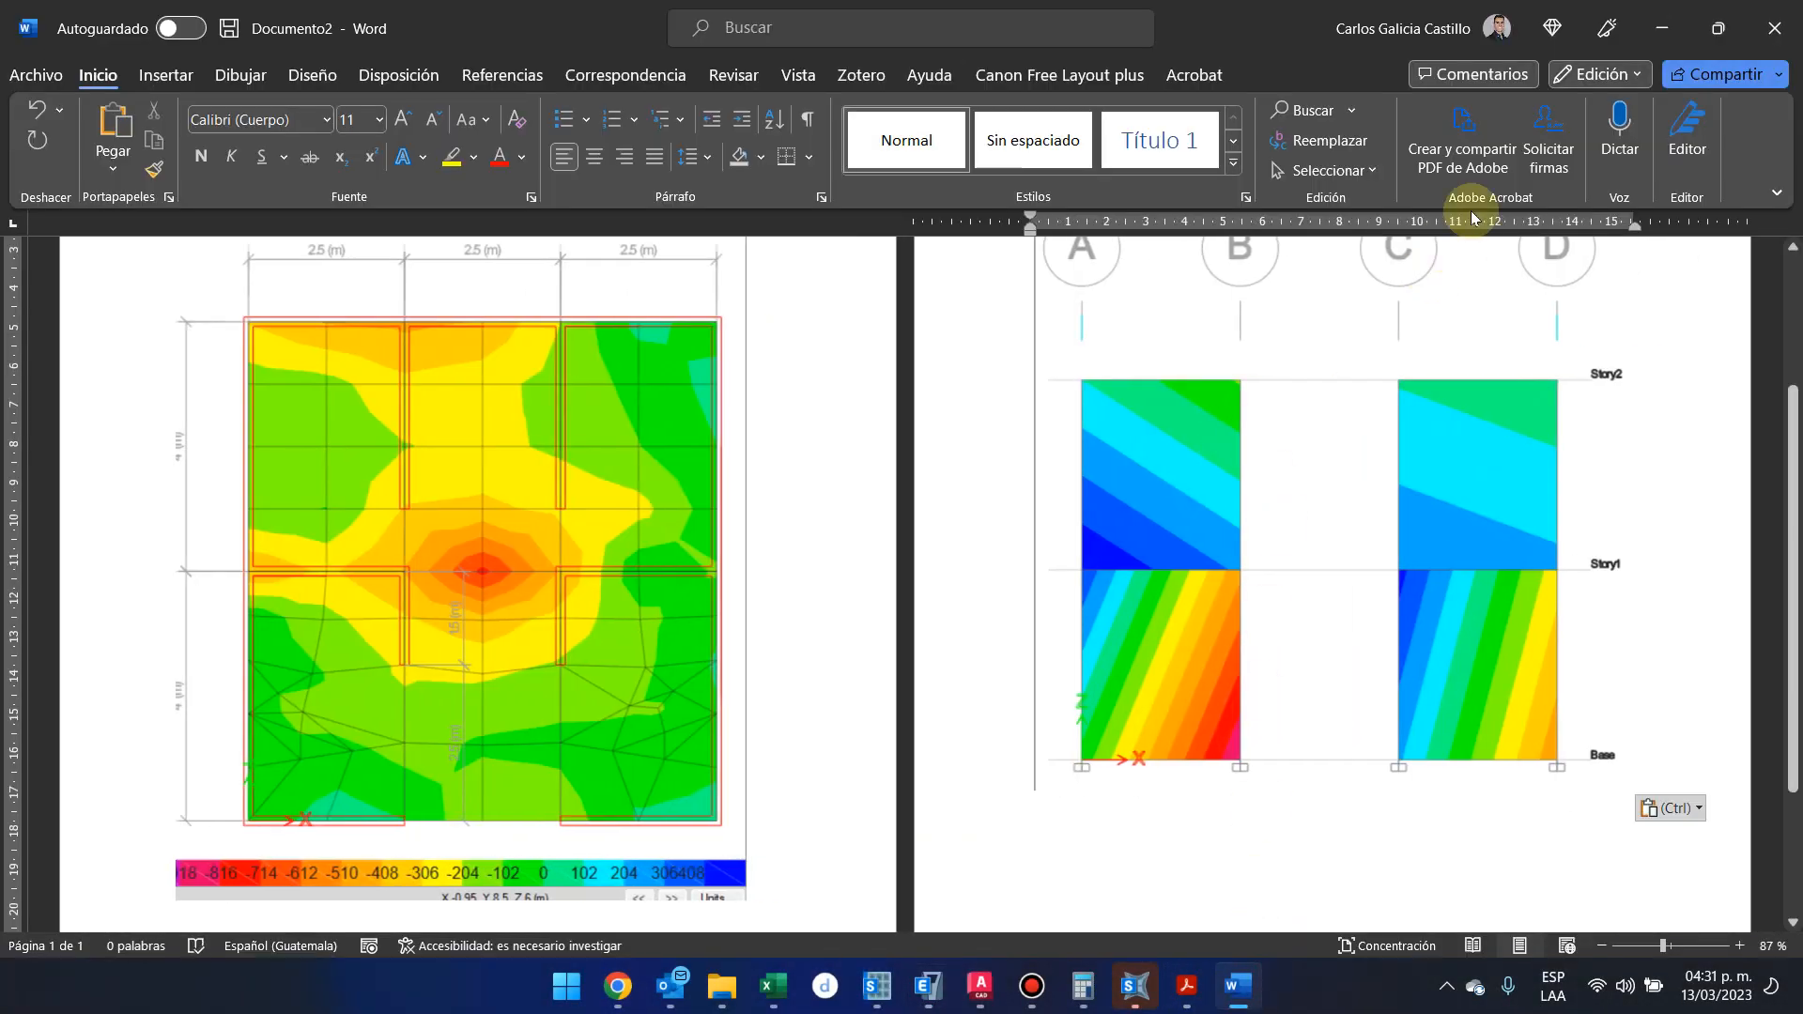
left_click(1661, 12)
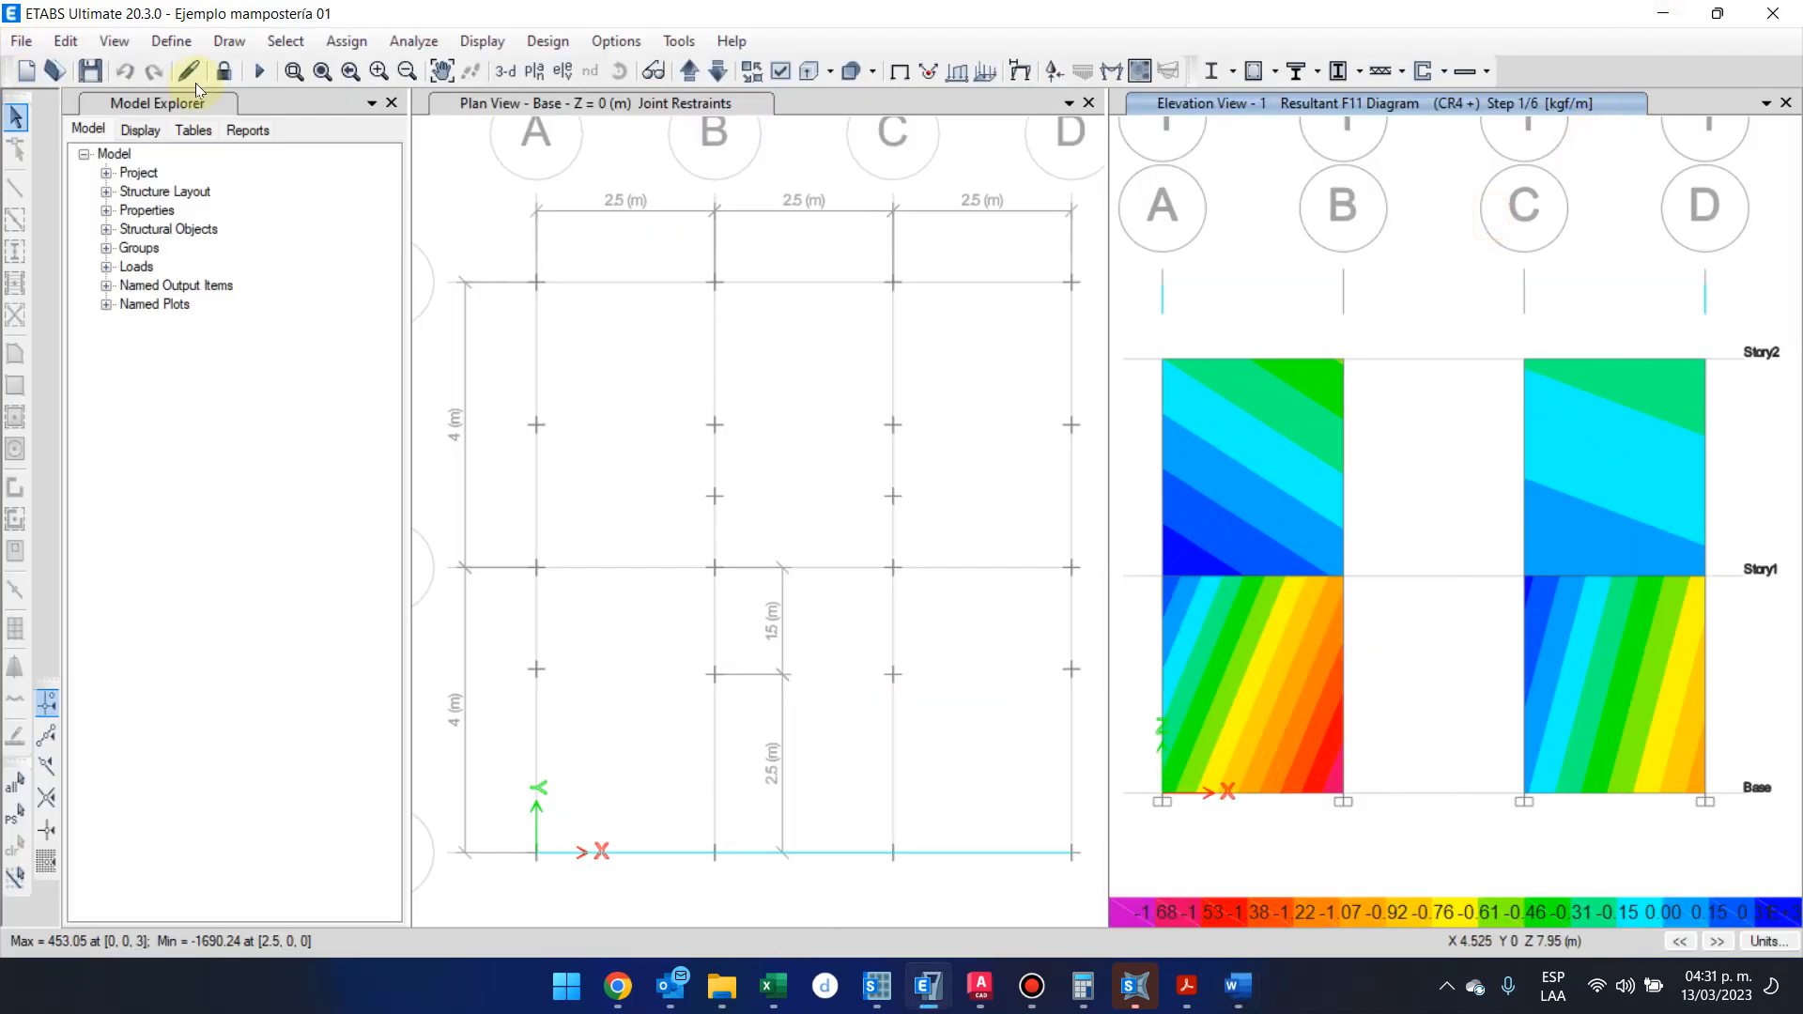
Unlock the model, accepting deletion of the analysis results
left_click(235, 73)
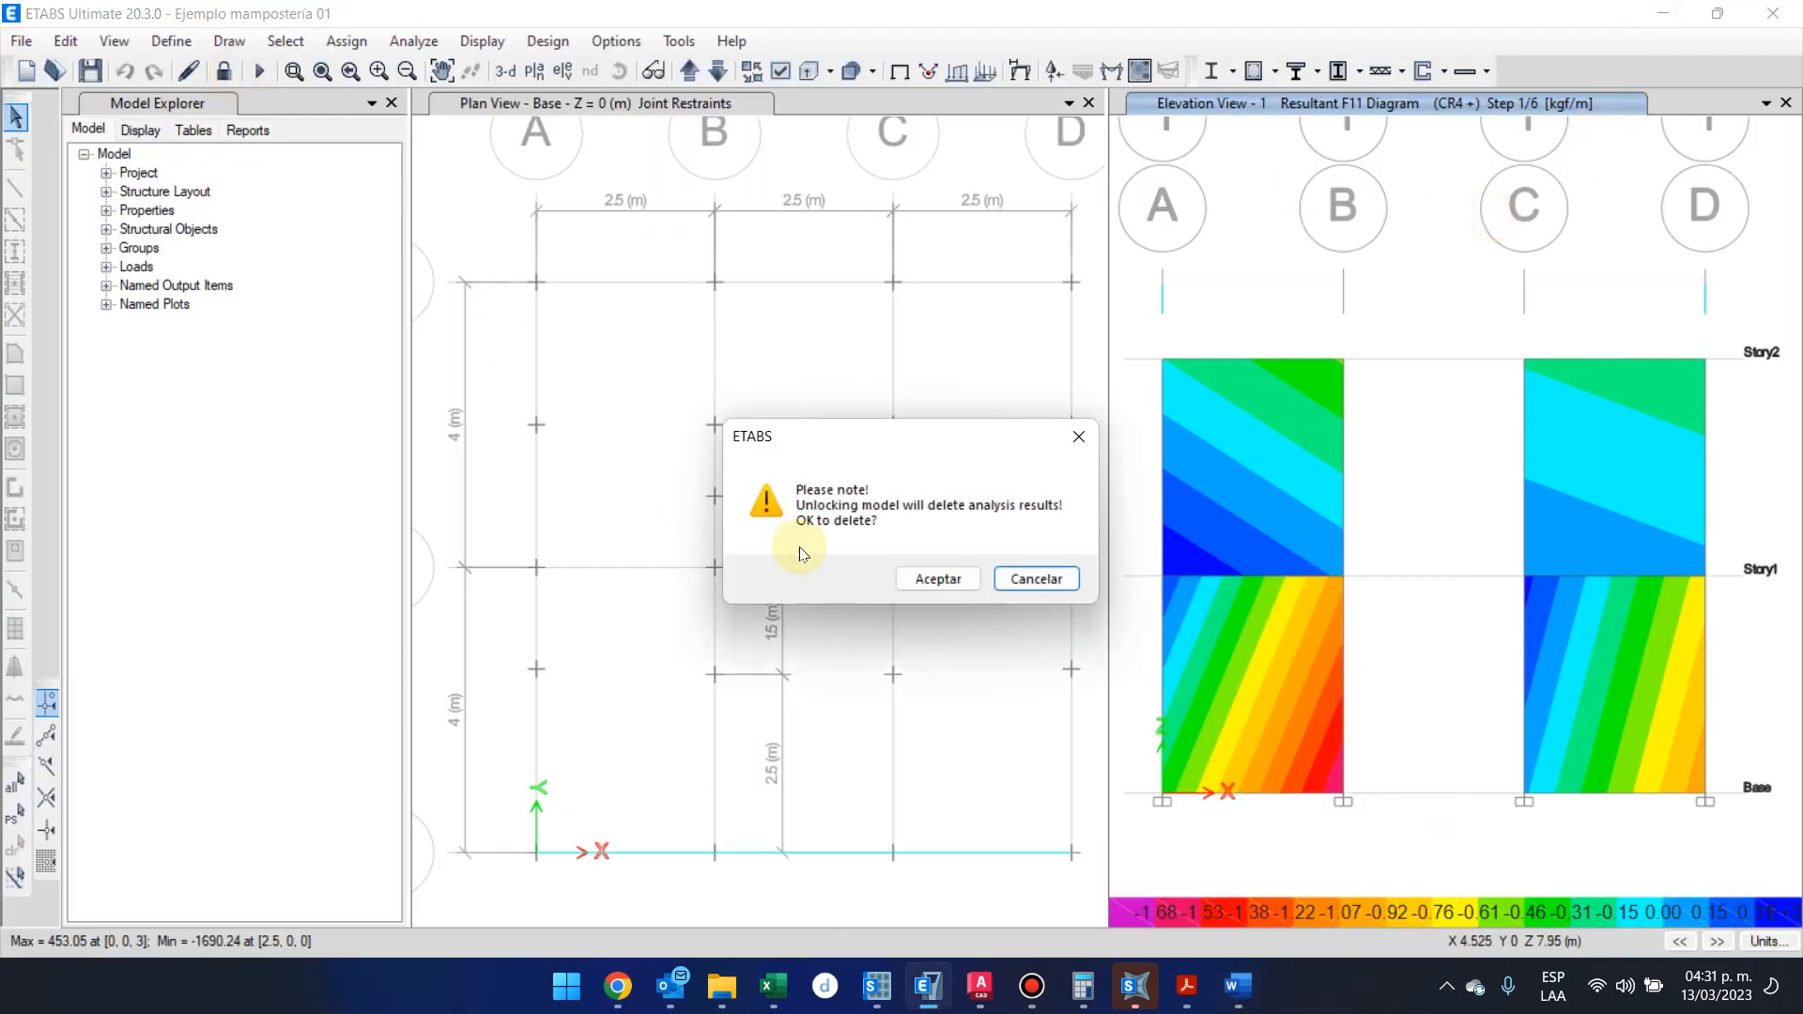
left_click(938, 577)
Inspect the assignments and available Wall Meshing Type options of the Story2 wall between grids A and B on elevation 1, without changing them
left_click(1230, 396)
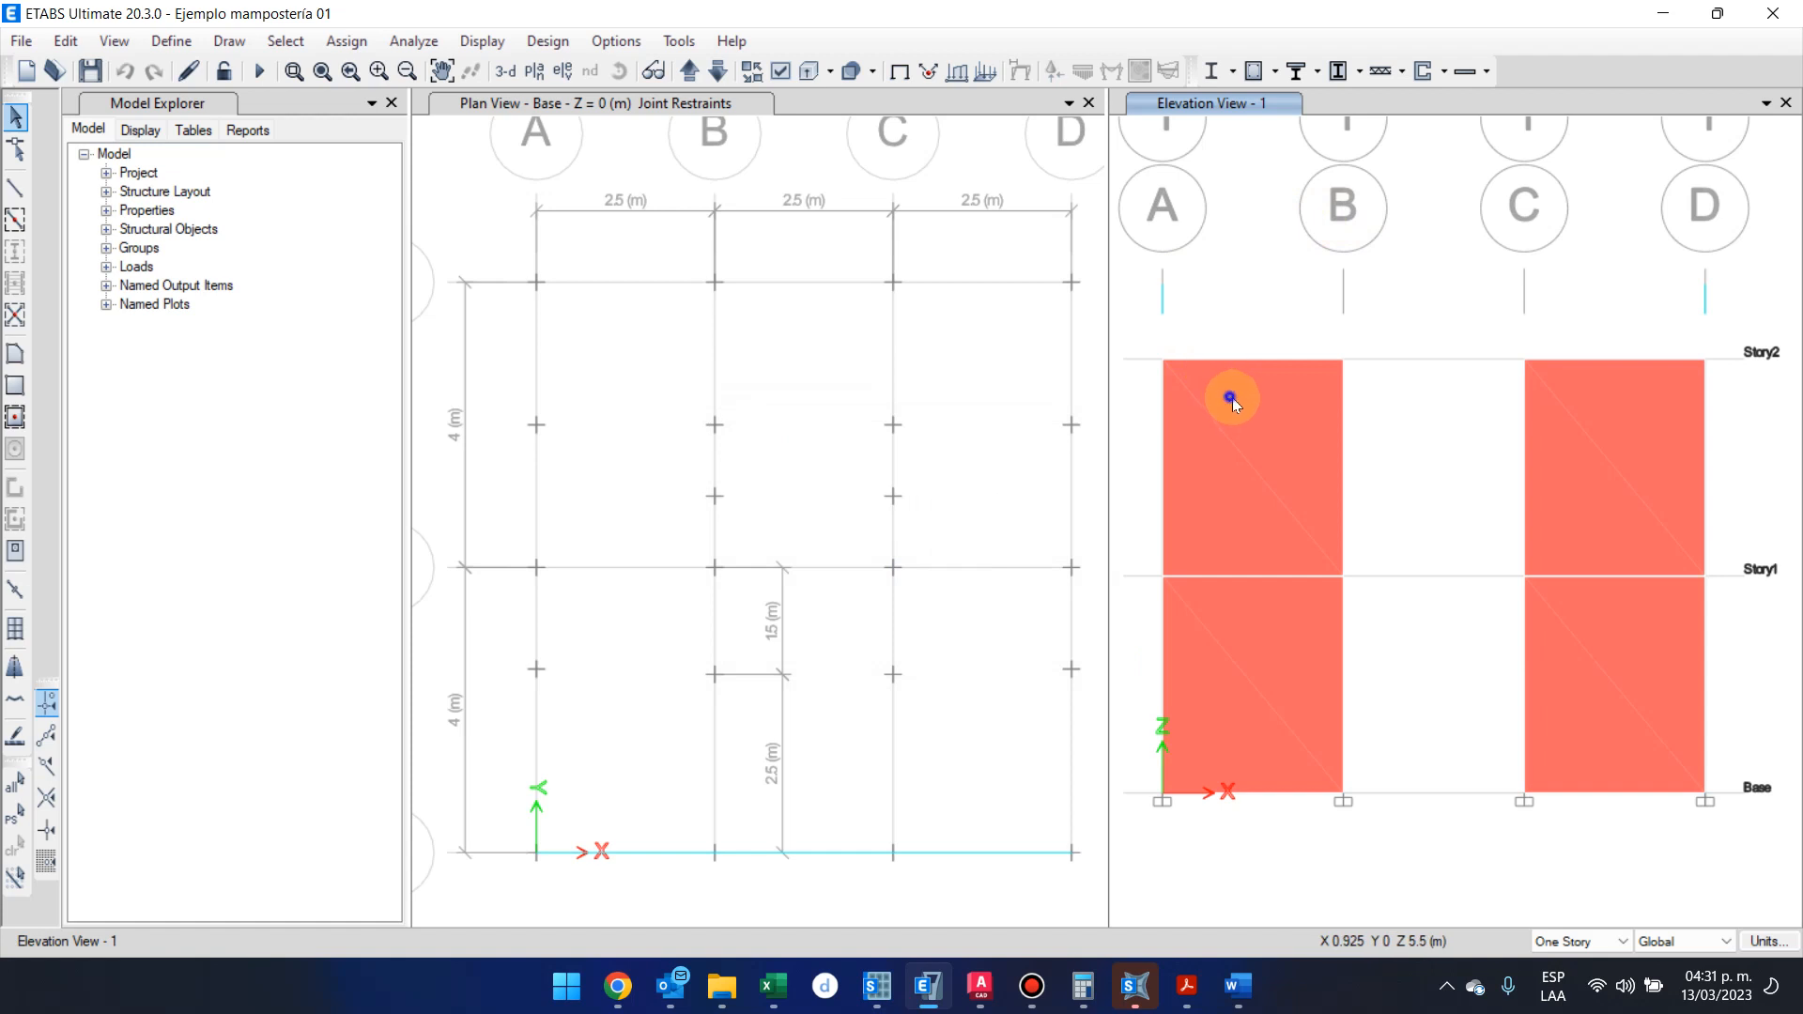
right_click(1230, 396)
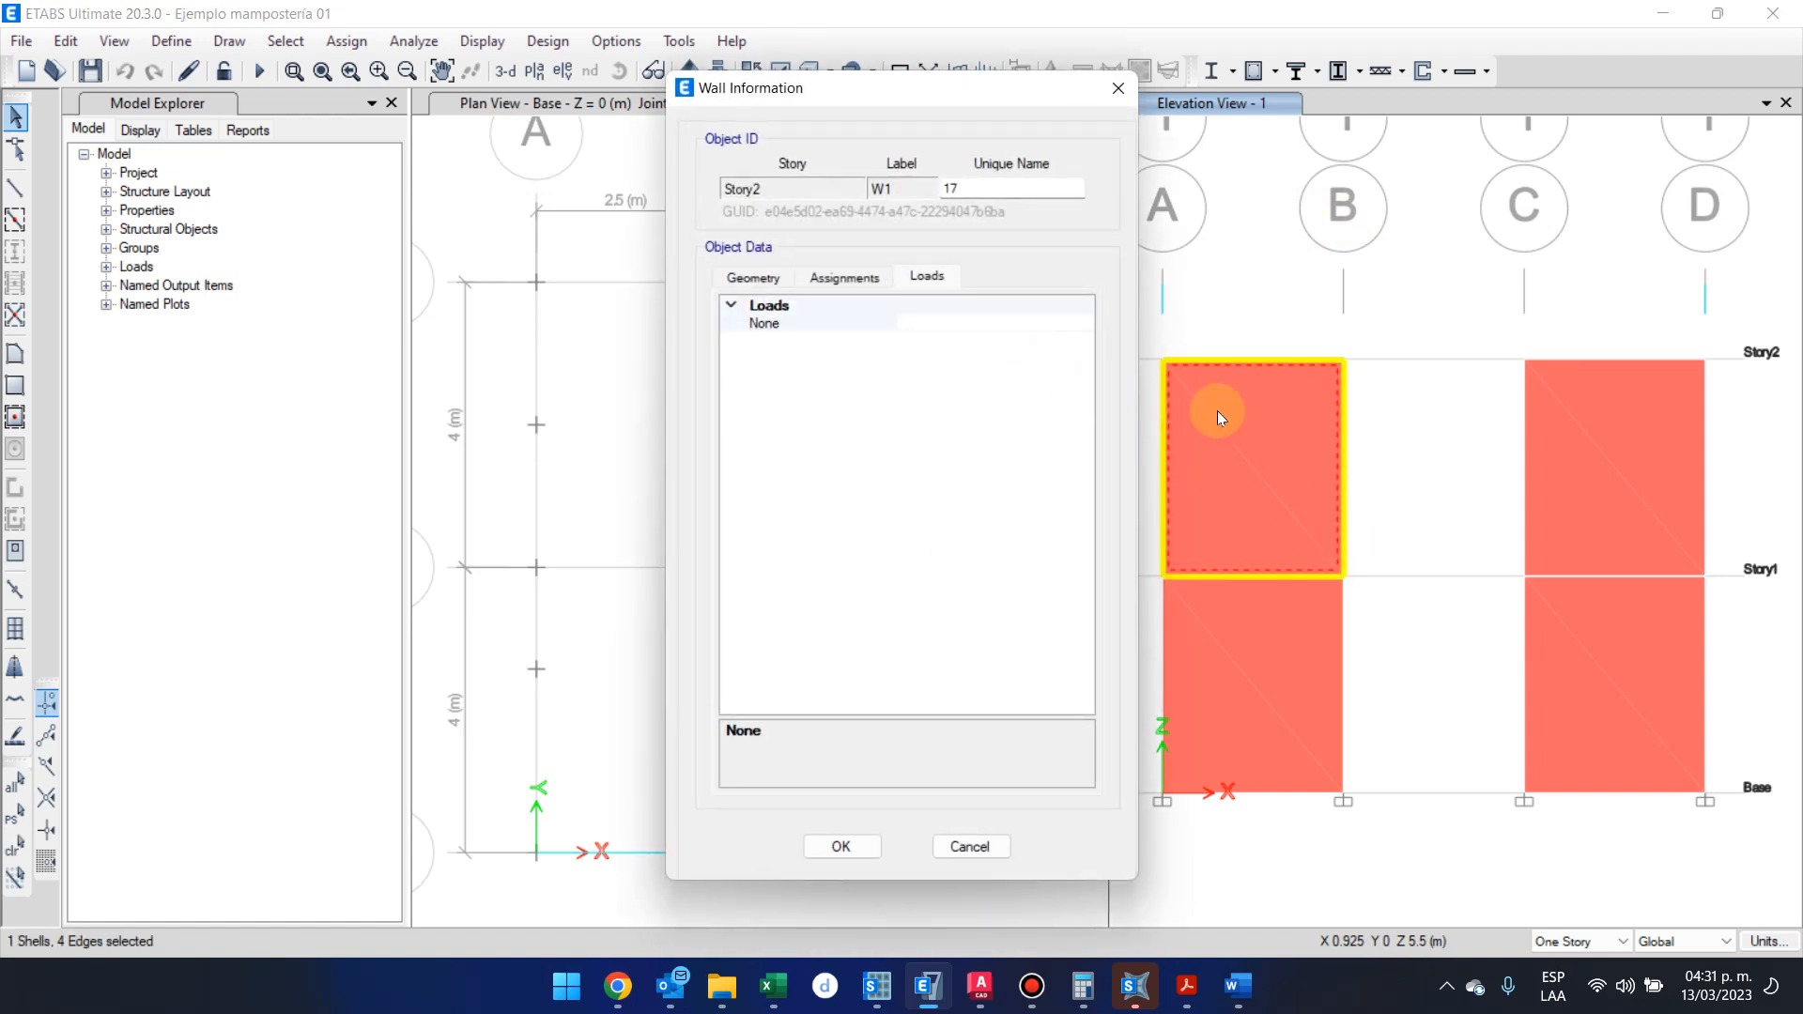
left_click(772, 279)
left_click(844, 277)
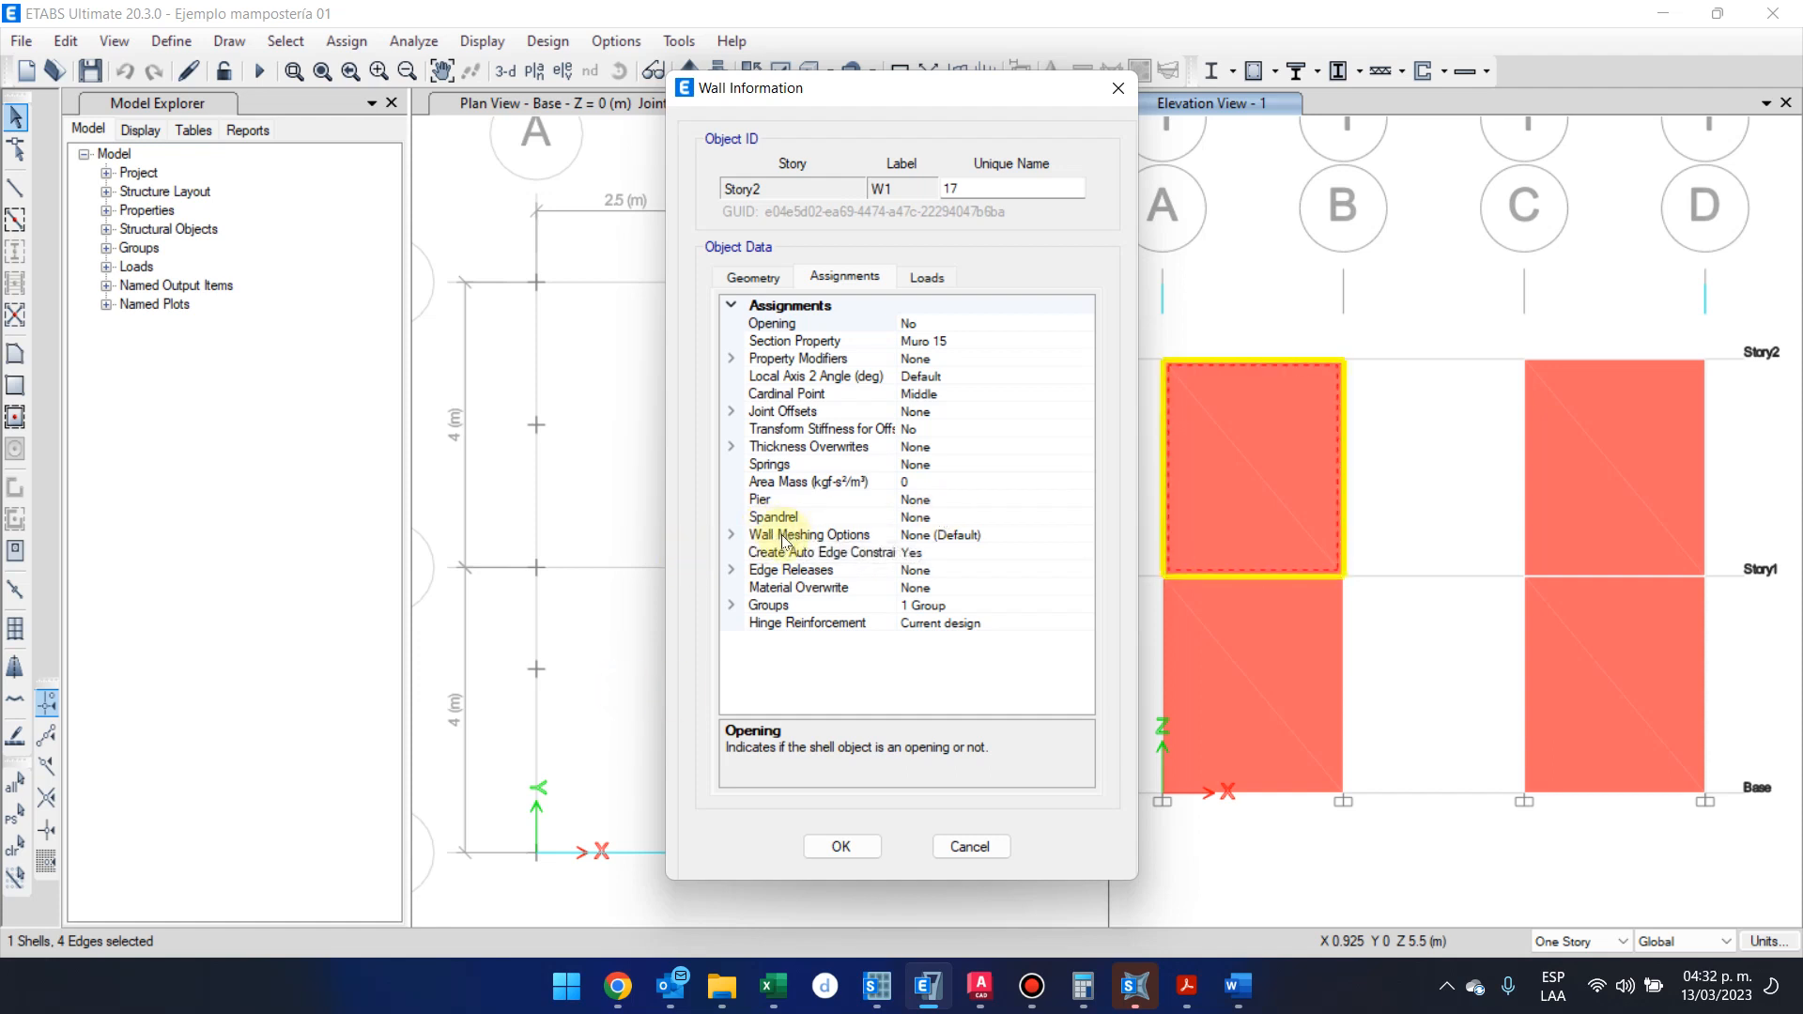
left_click(954, 544)
double_click(923, 537)
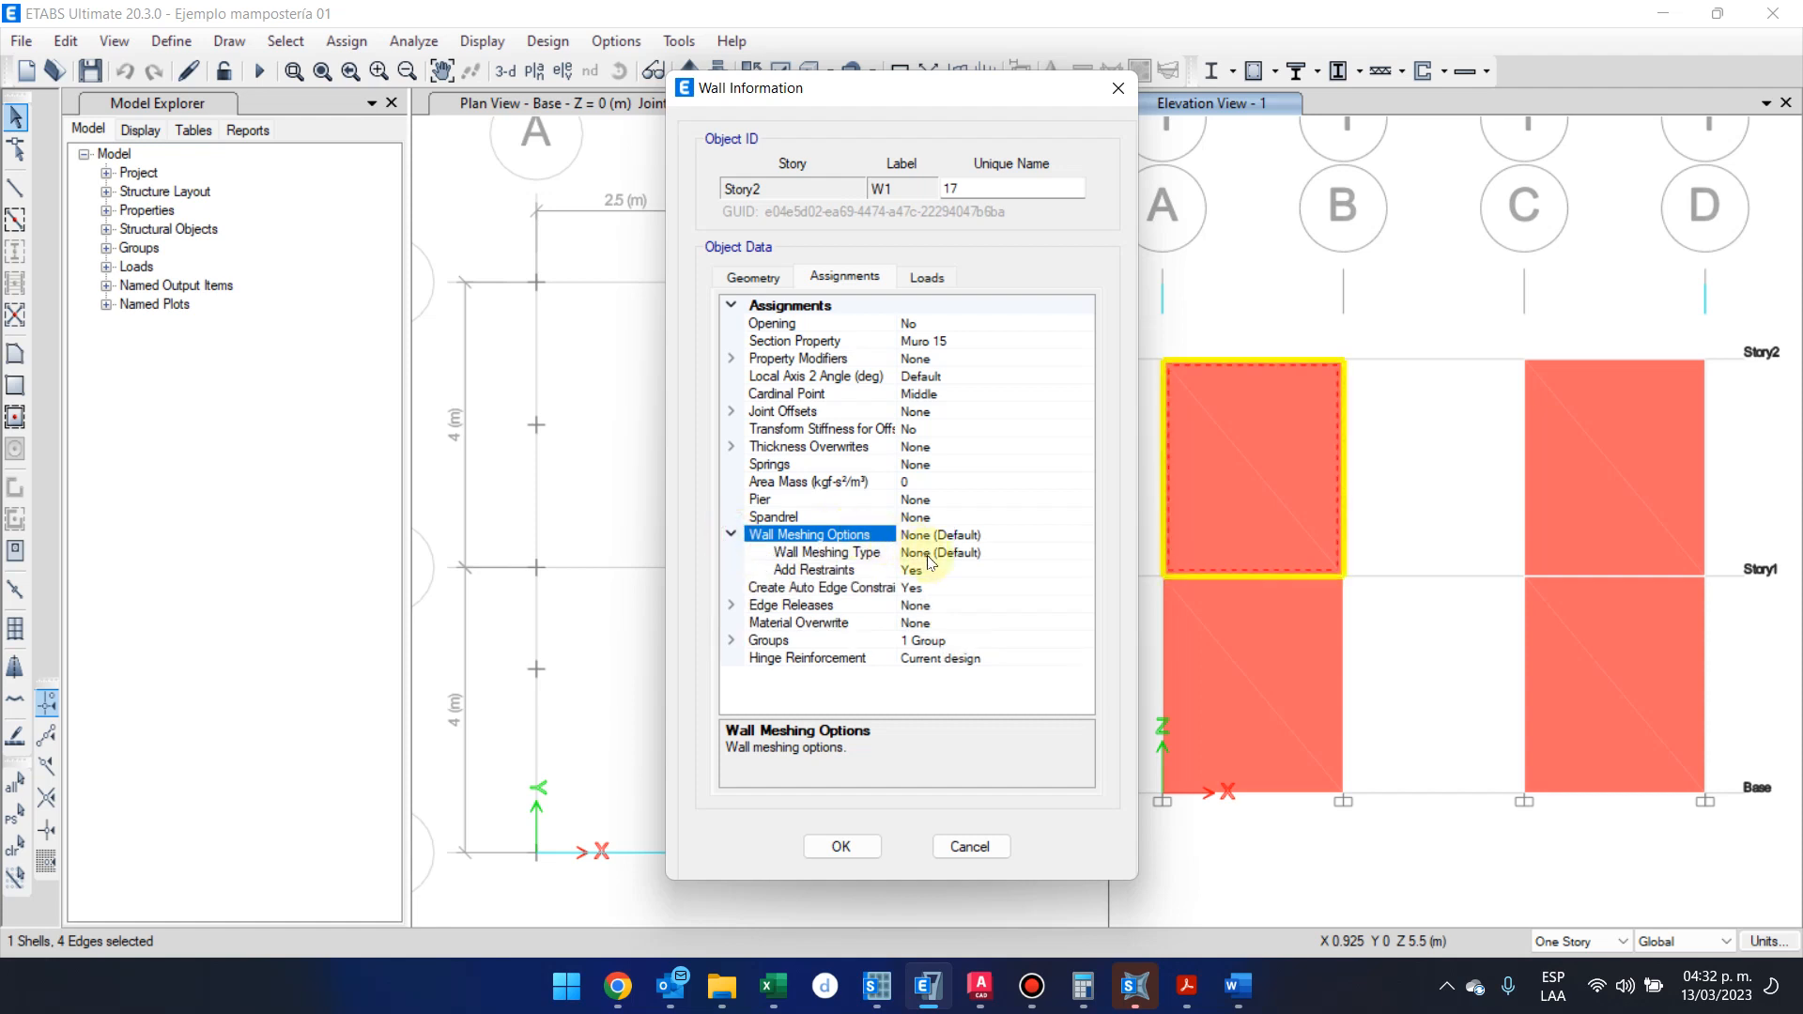
left_click(930, 556)
left_click(1083, 554)
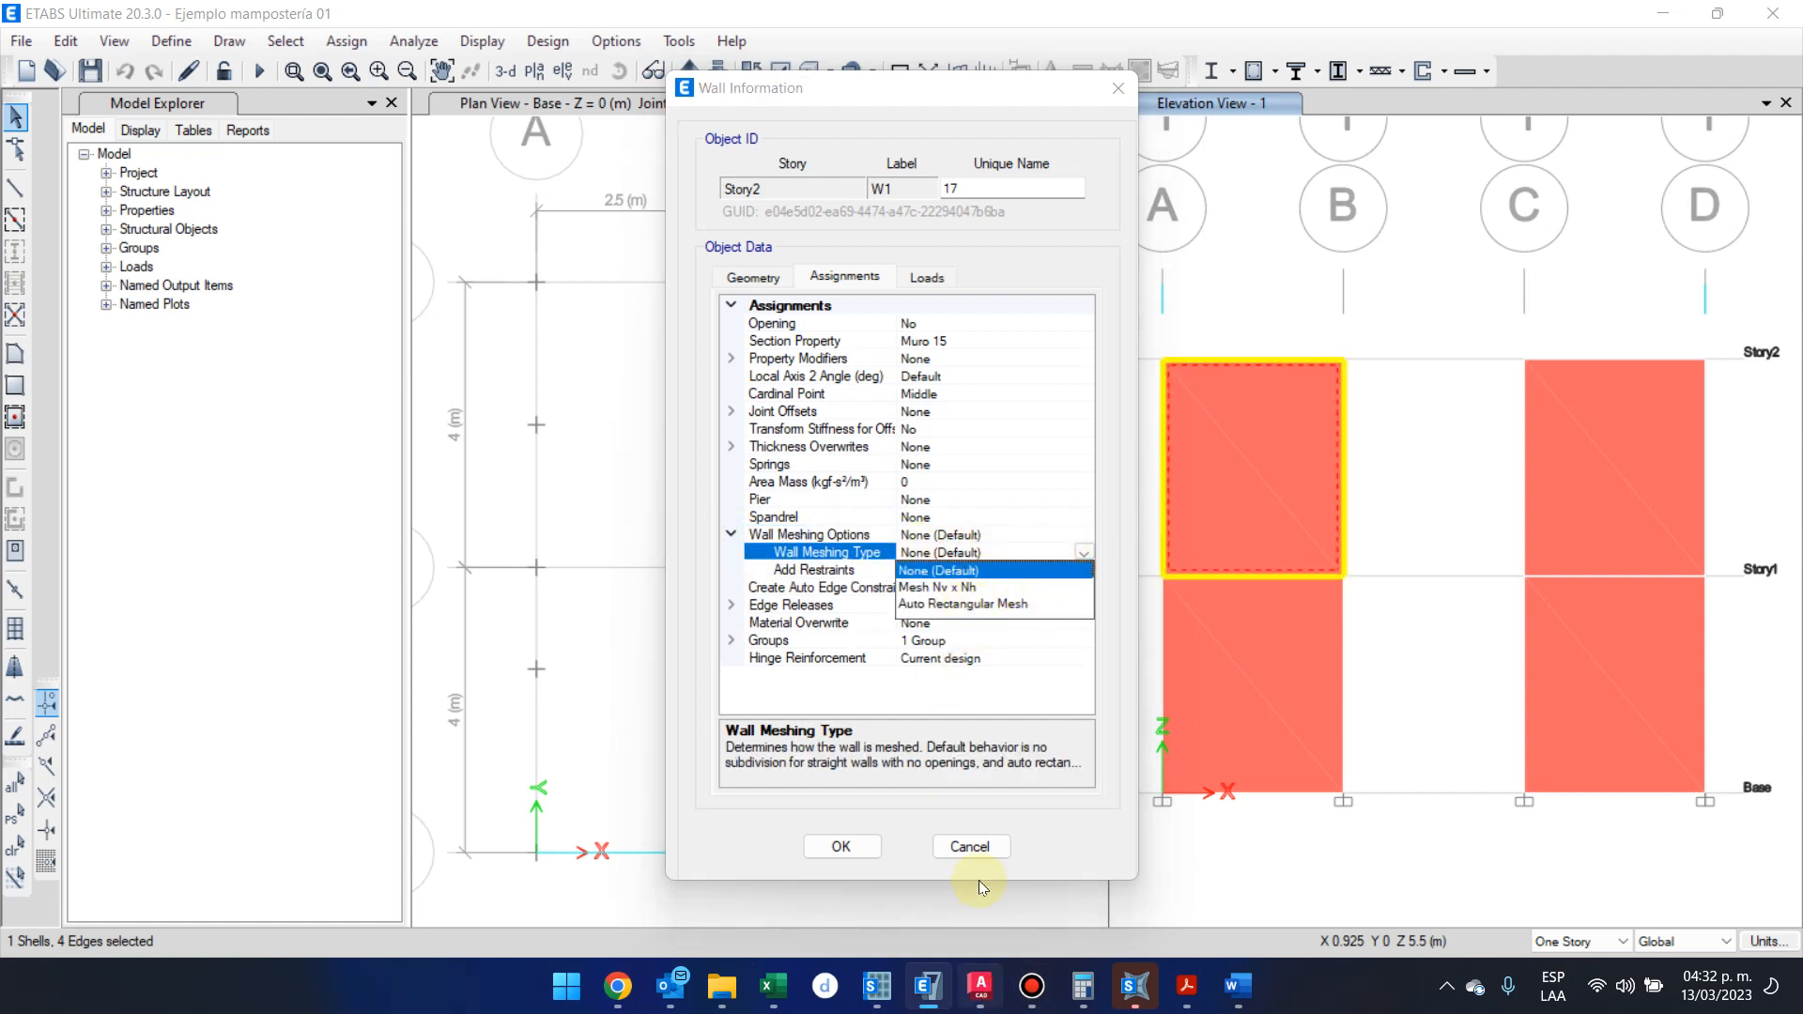
left_click(967, 847)
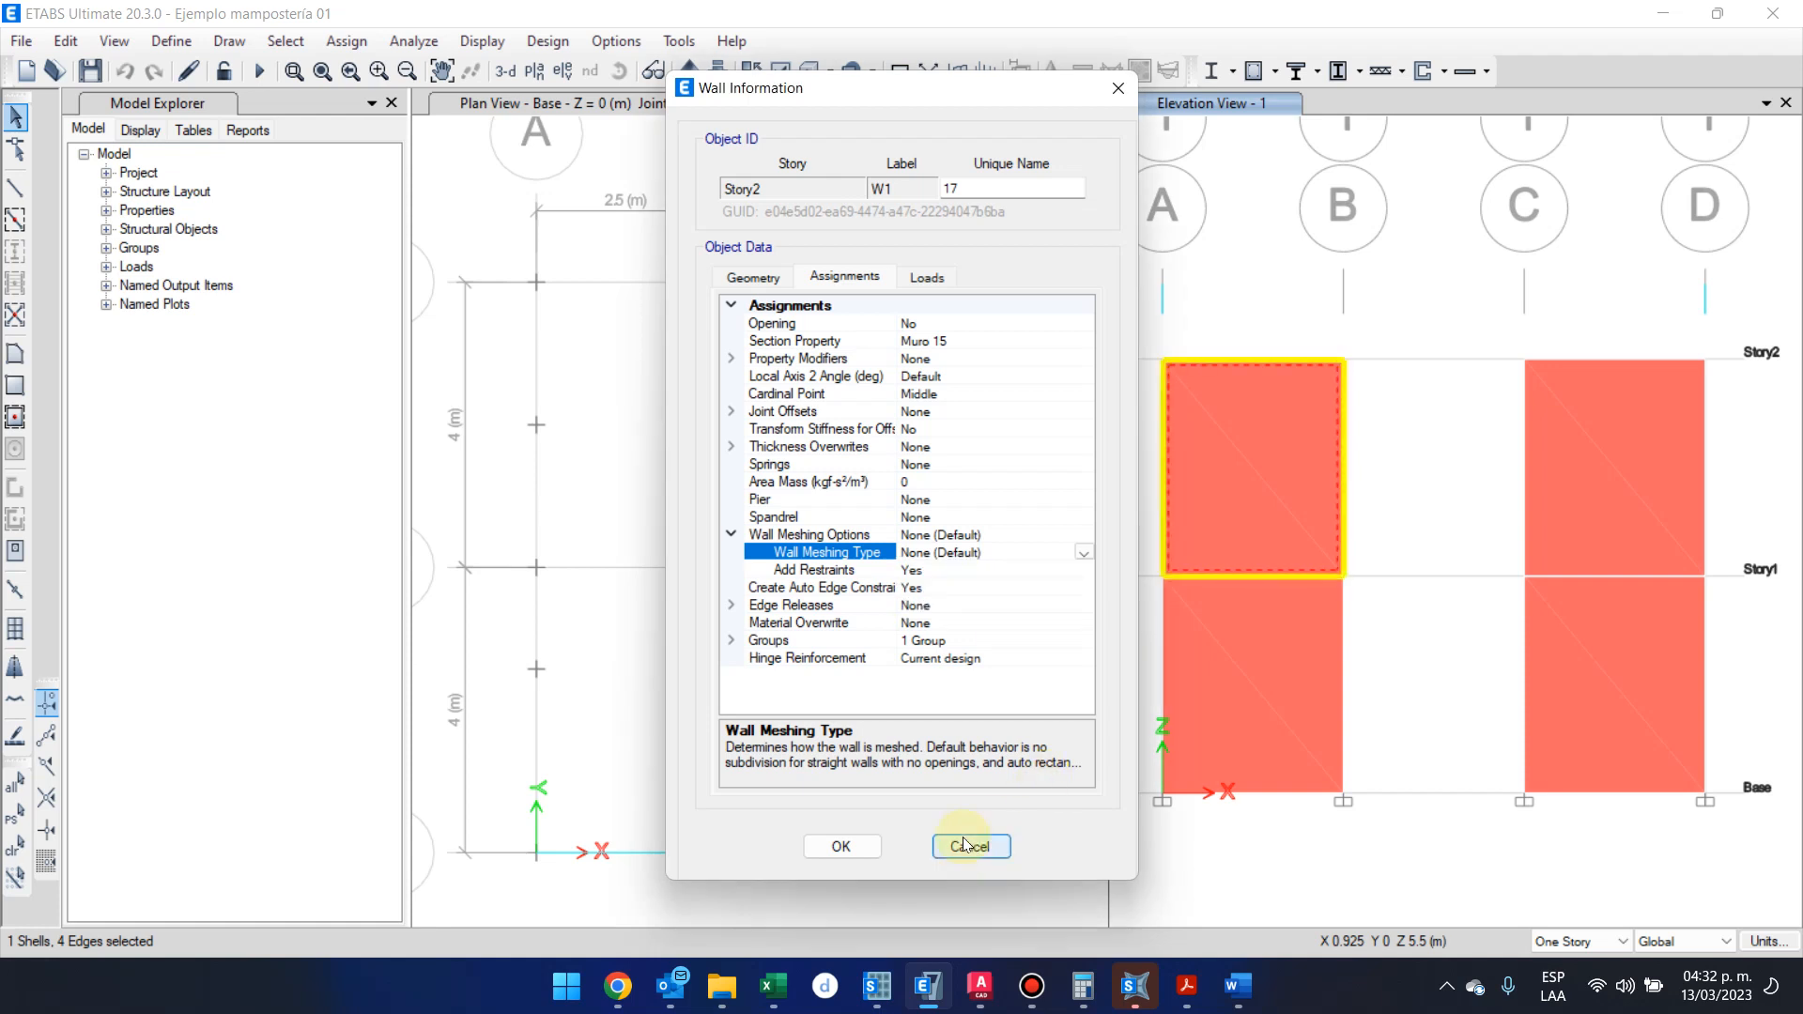
left_click(967, 847)
Change the base plan view to the Story2 plan
left_click(1376, 214)
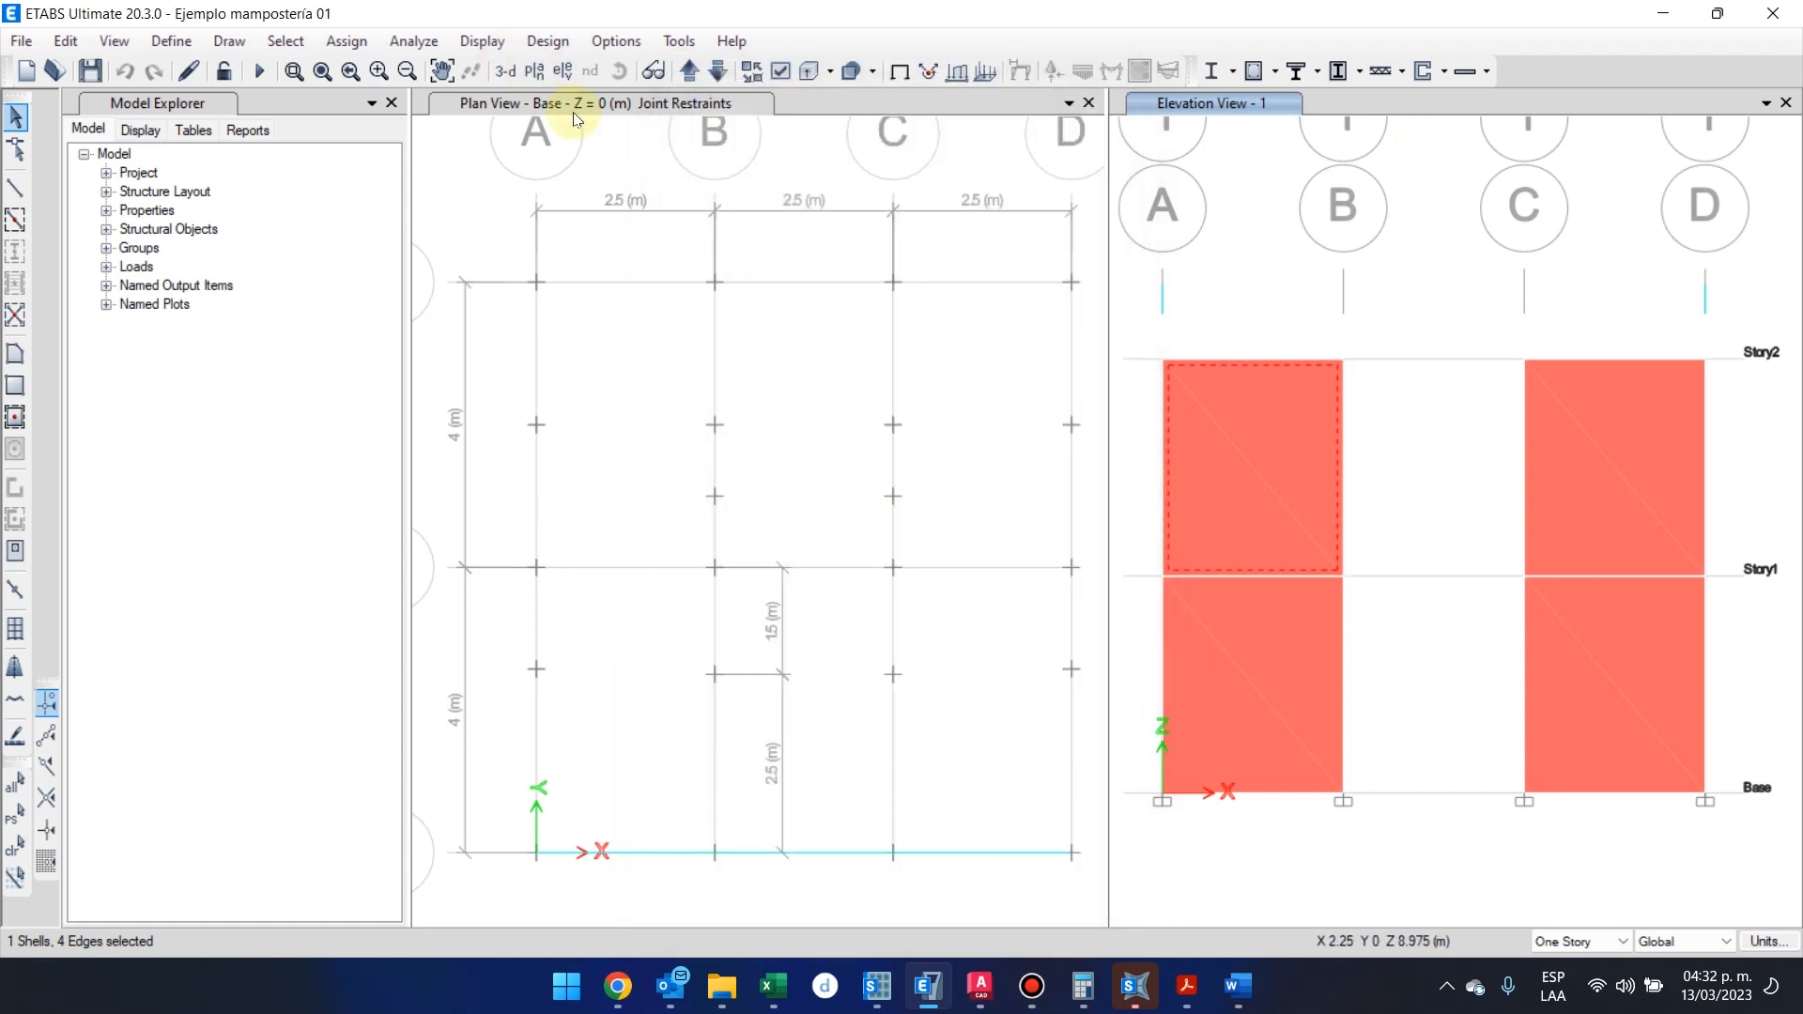
left_click(617, 158)
left_click(558, 73)
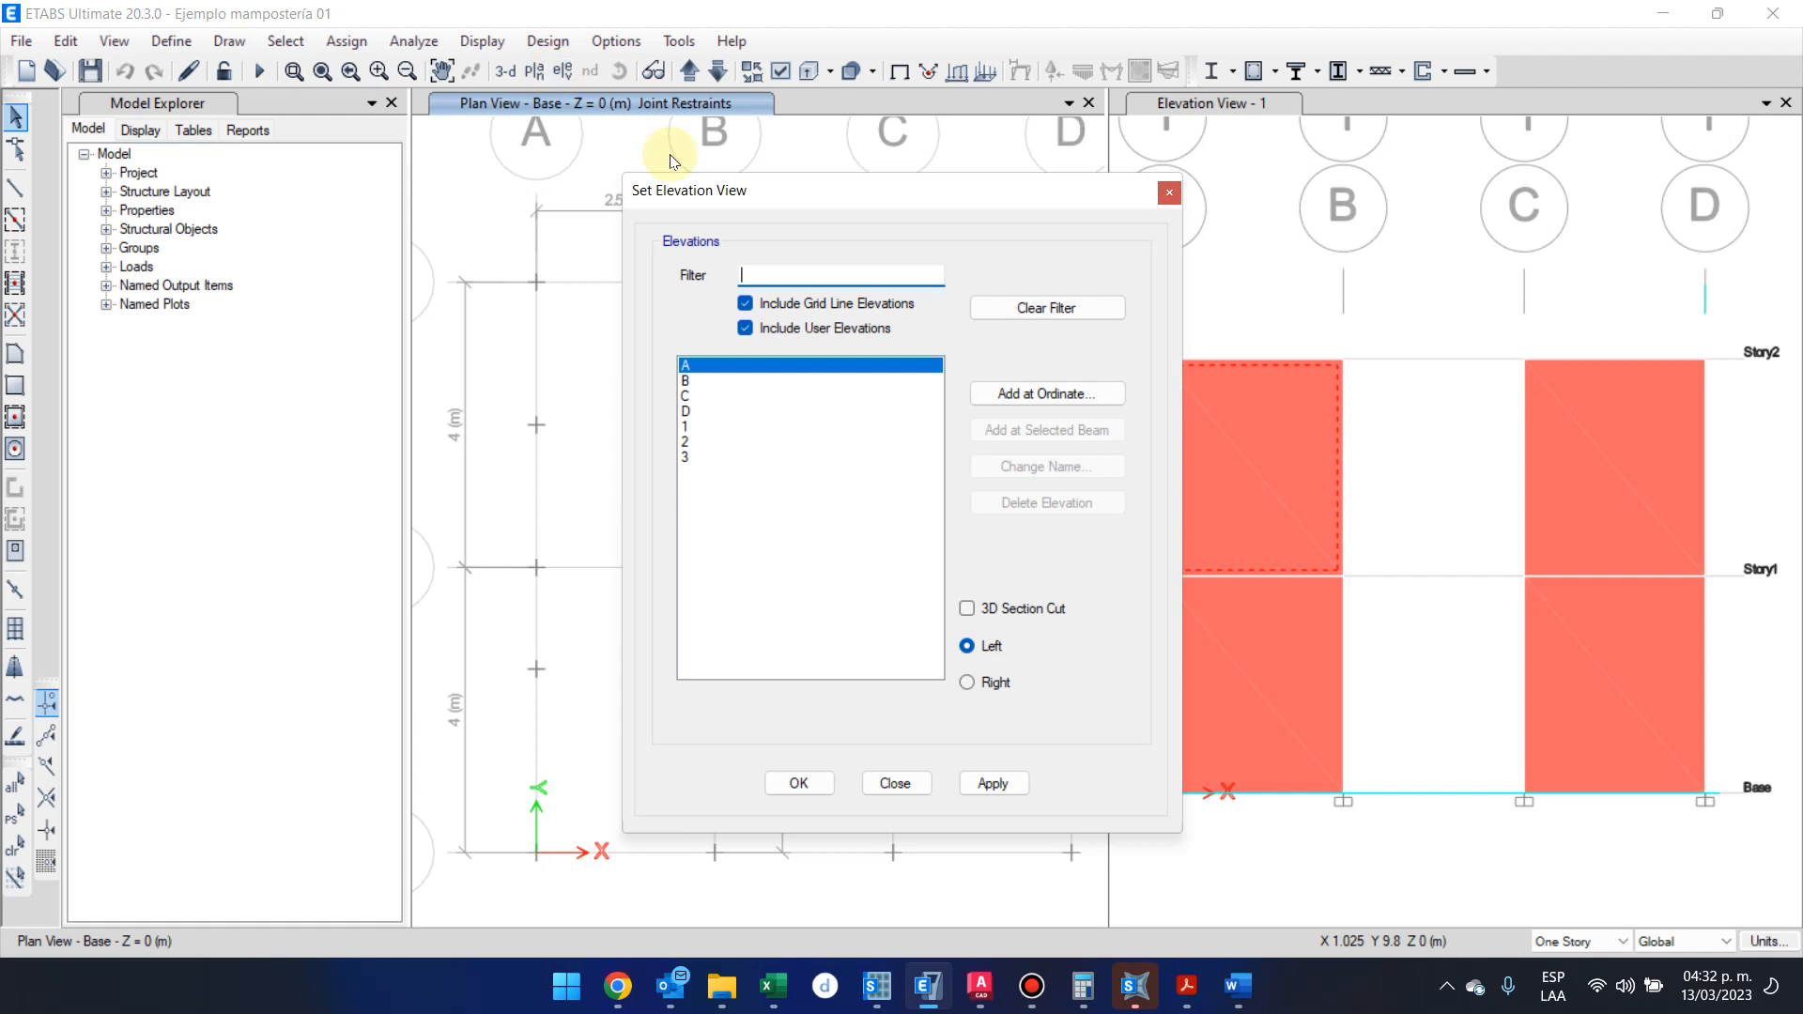
left_click(1167, 190)
left_click(648, 155)
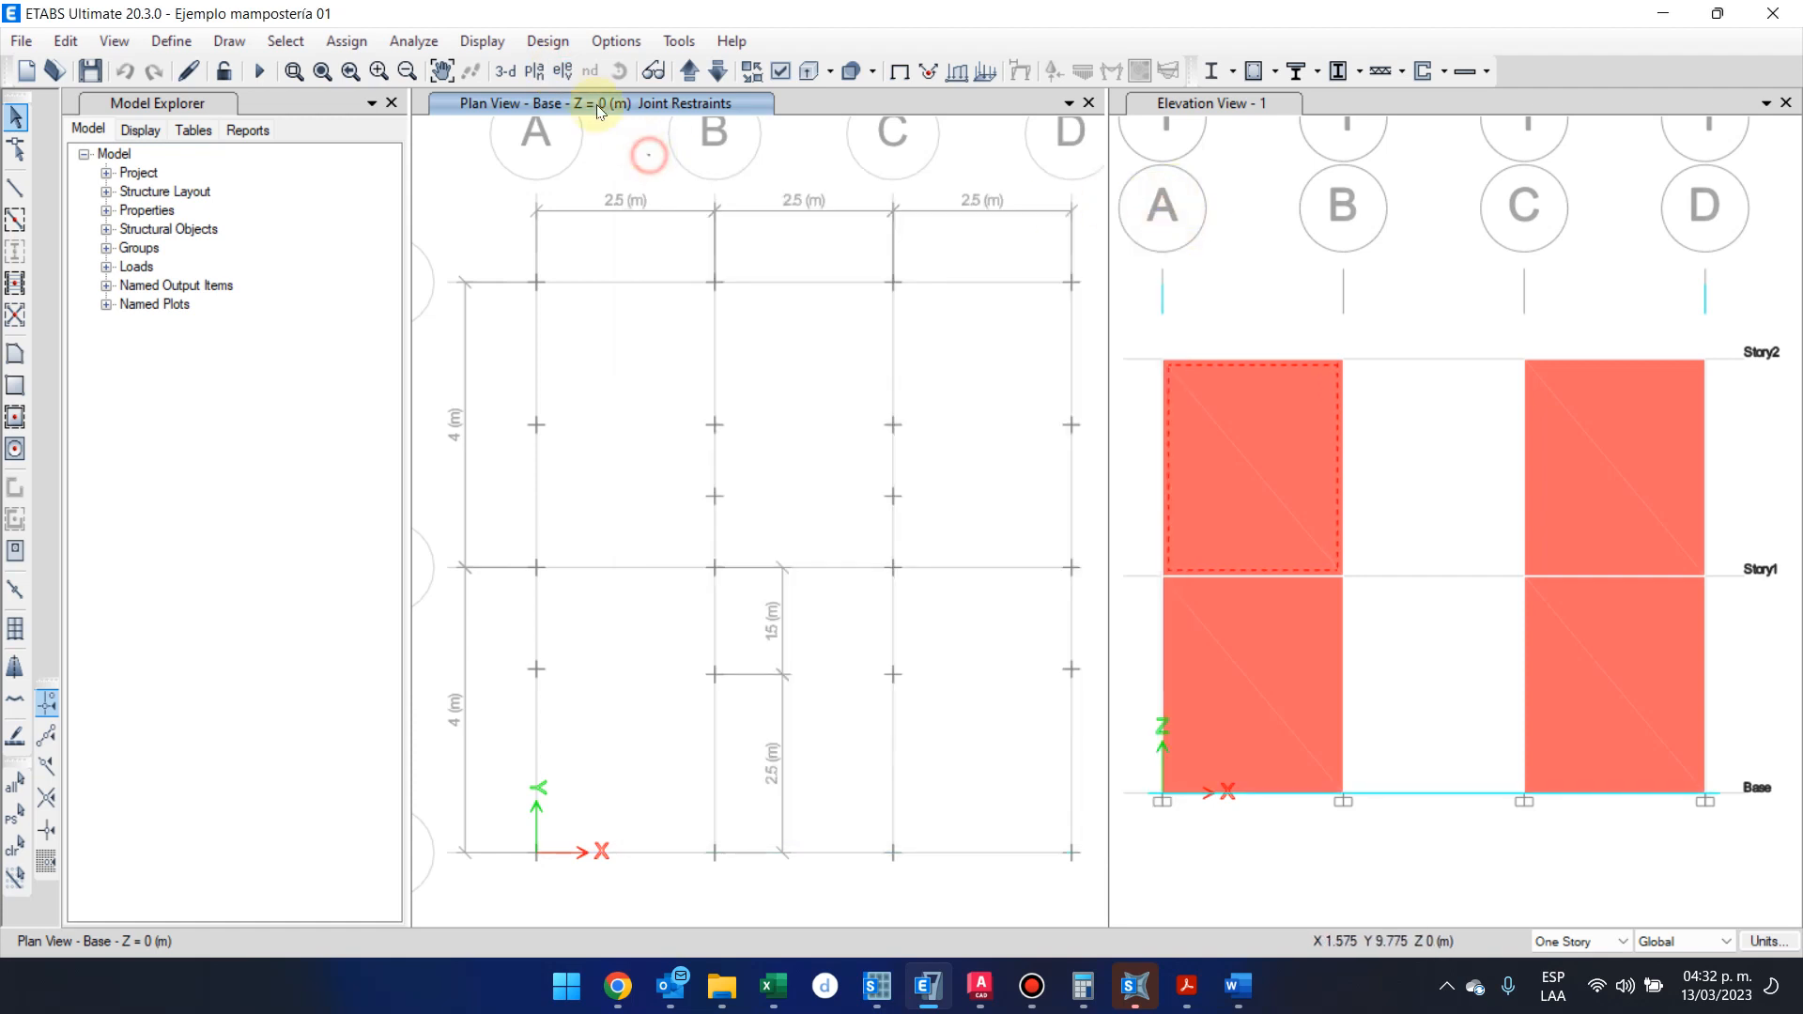
left_click(534, 72)
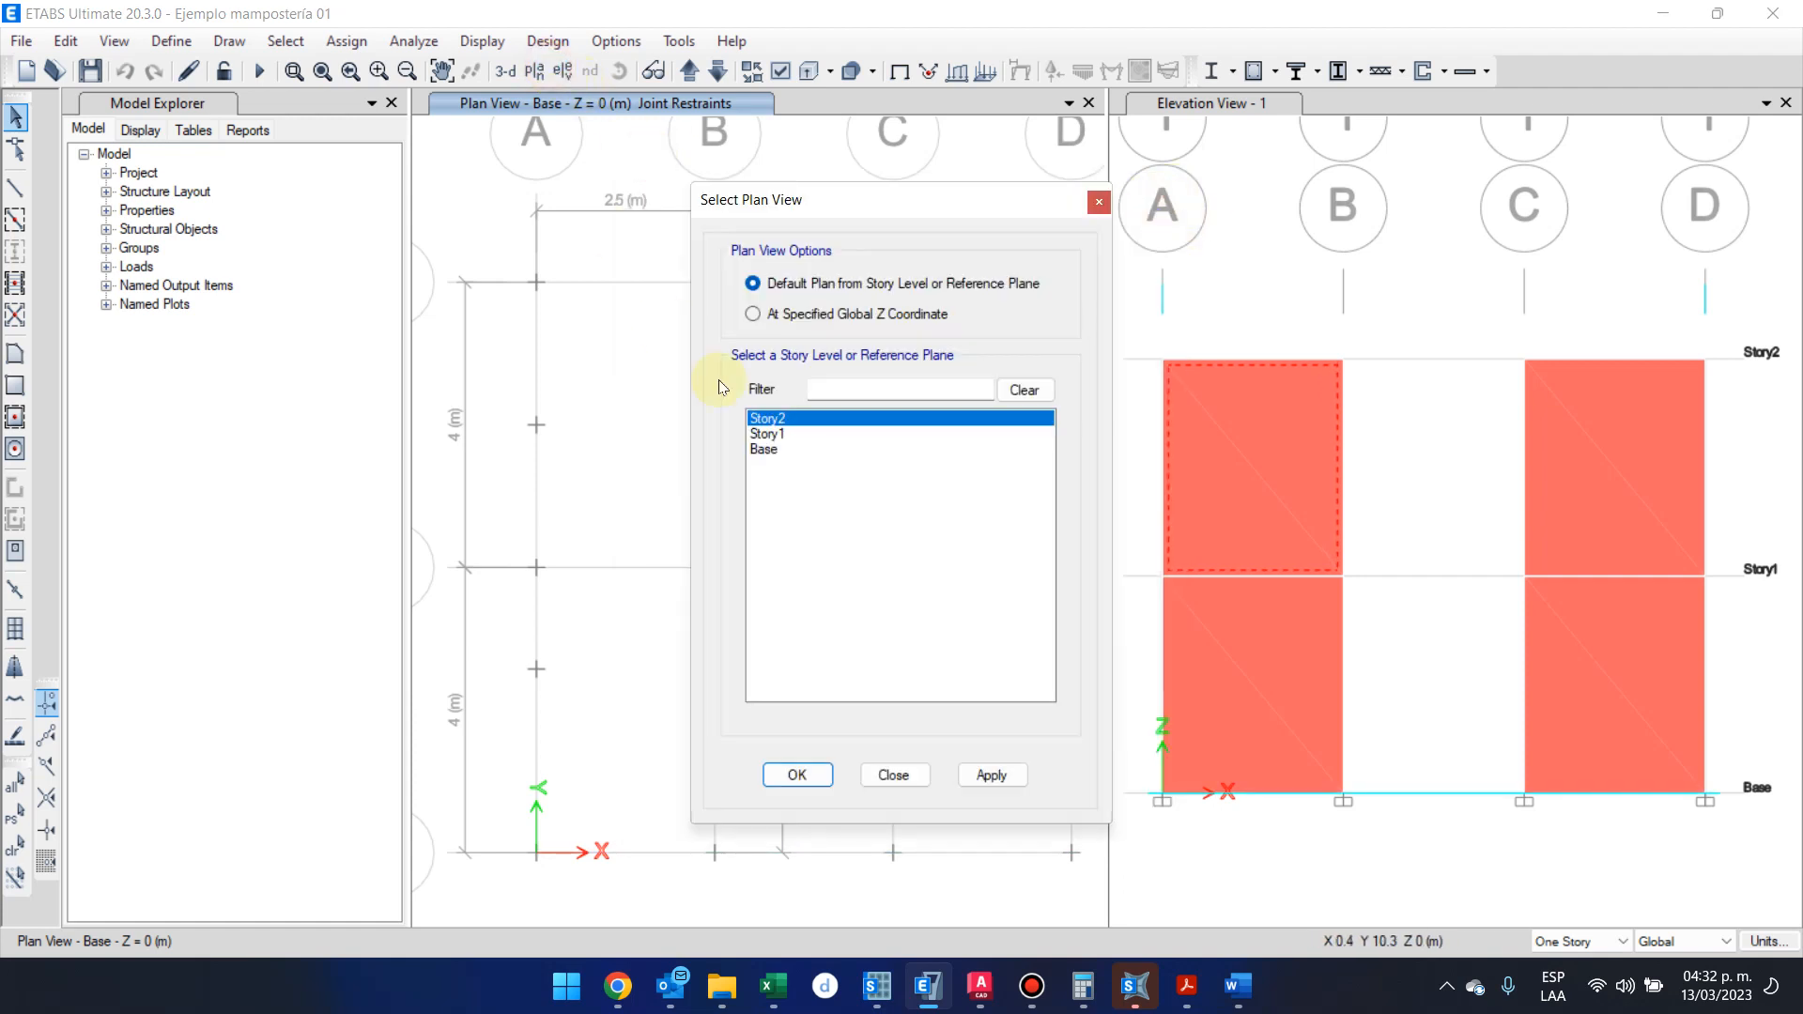
left_click(811, 774)
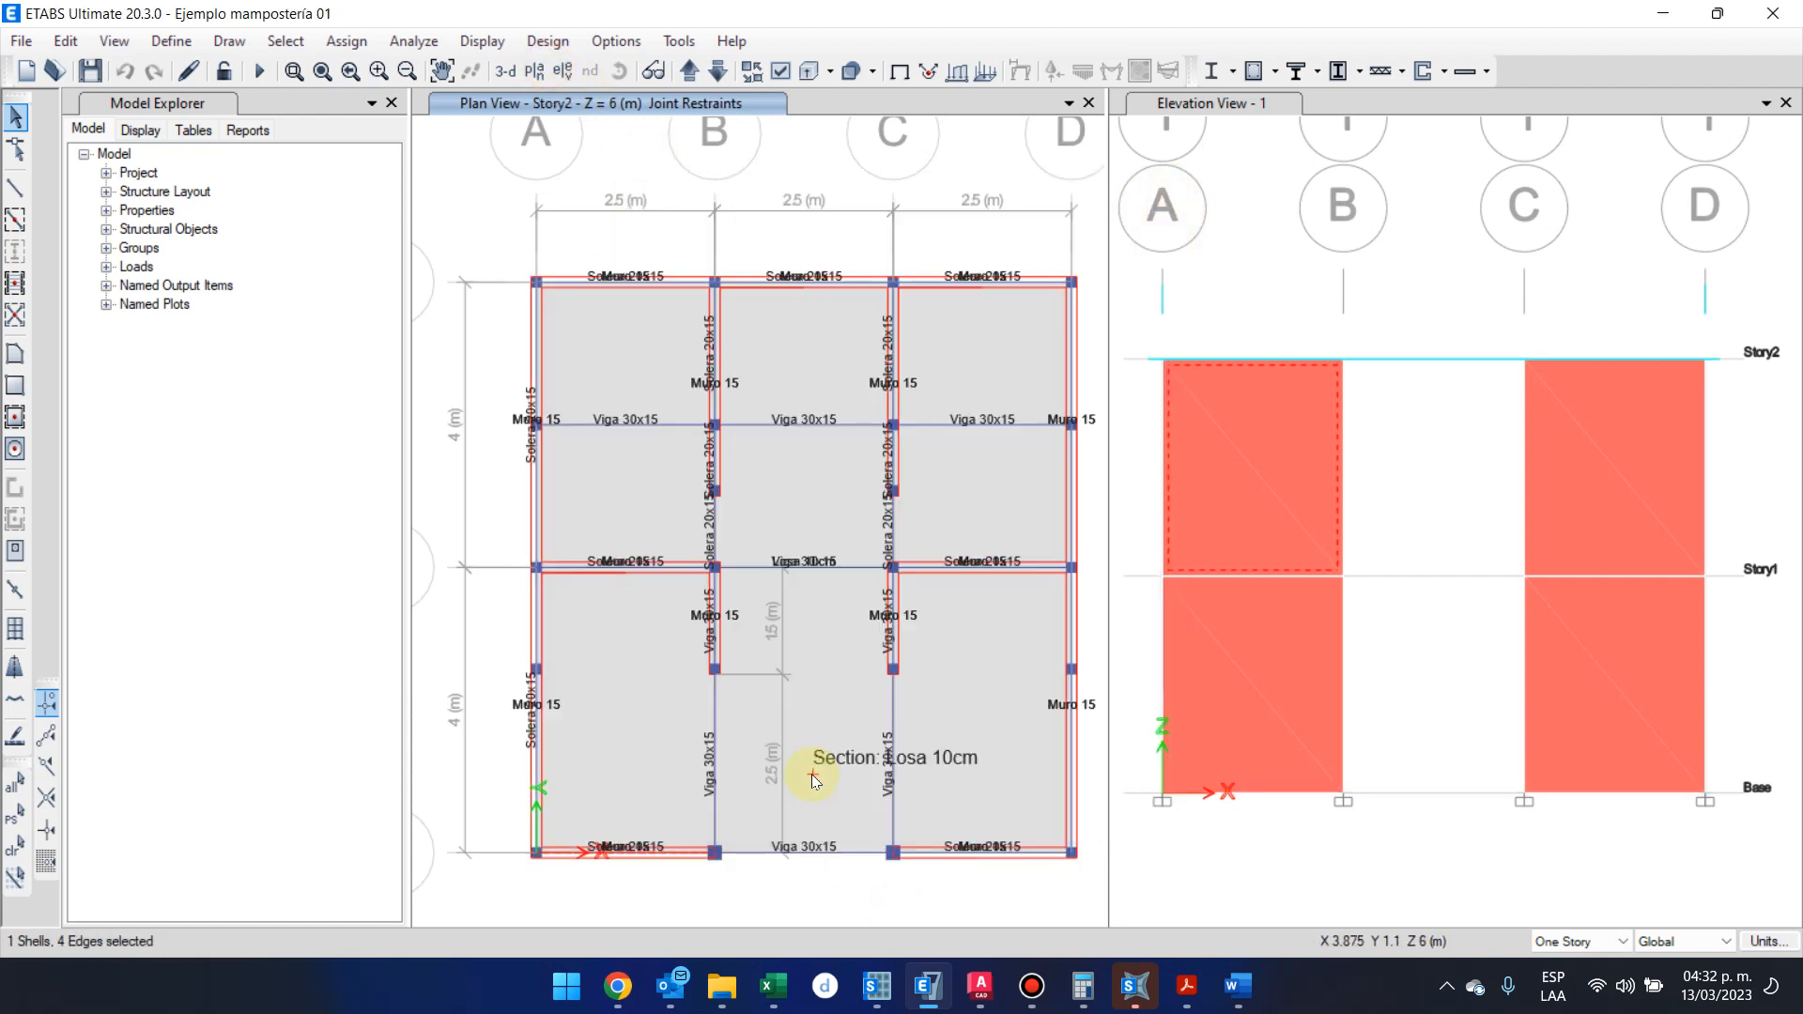
Check the floor meshing options of the Story2 Losa 10cm slab without changing them, and decline the save reminder
right_click(857, 370)
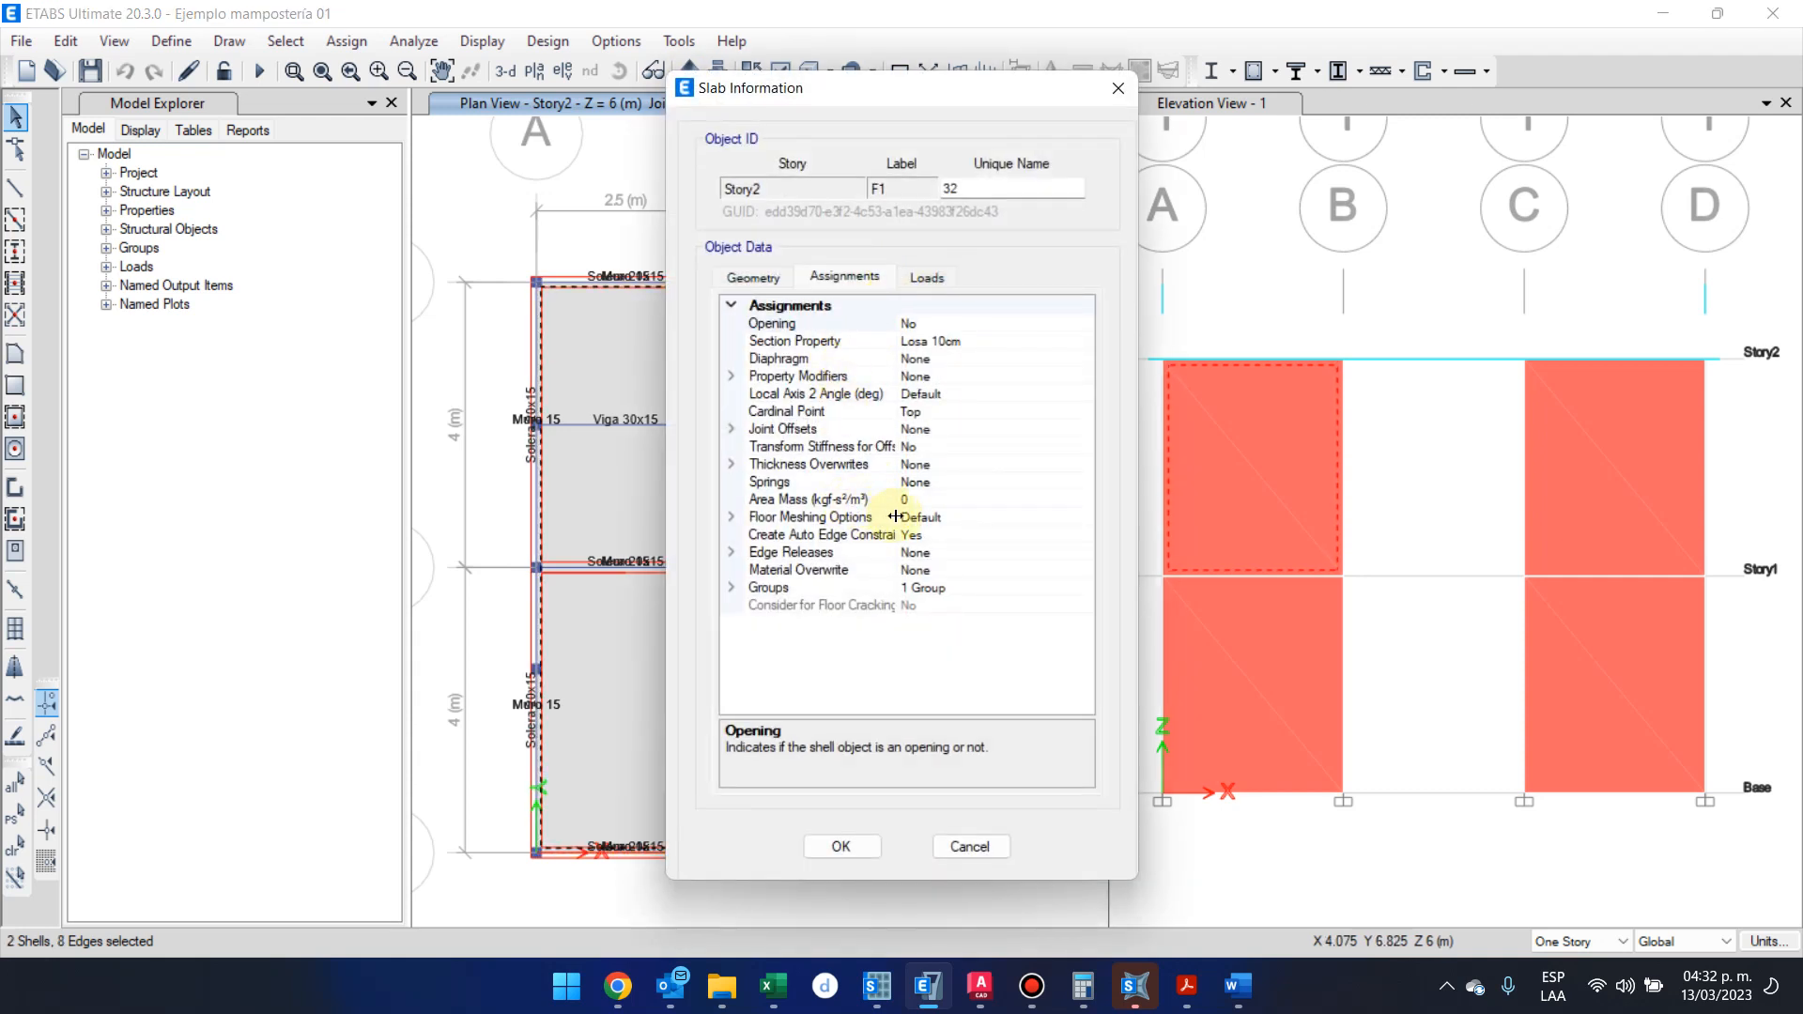
left_click(944, 518)
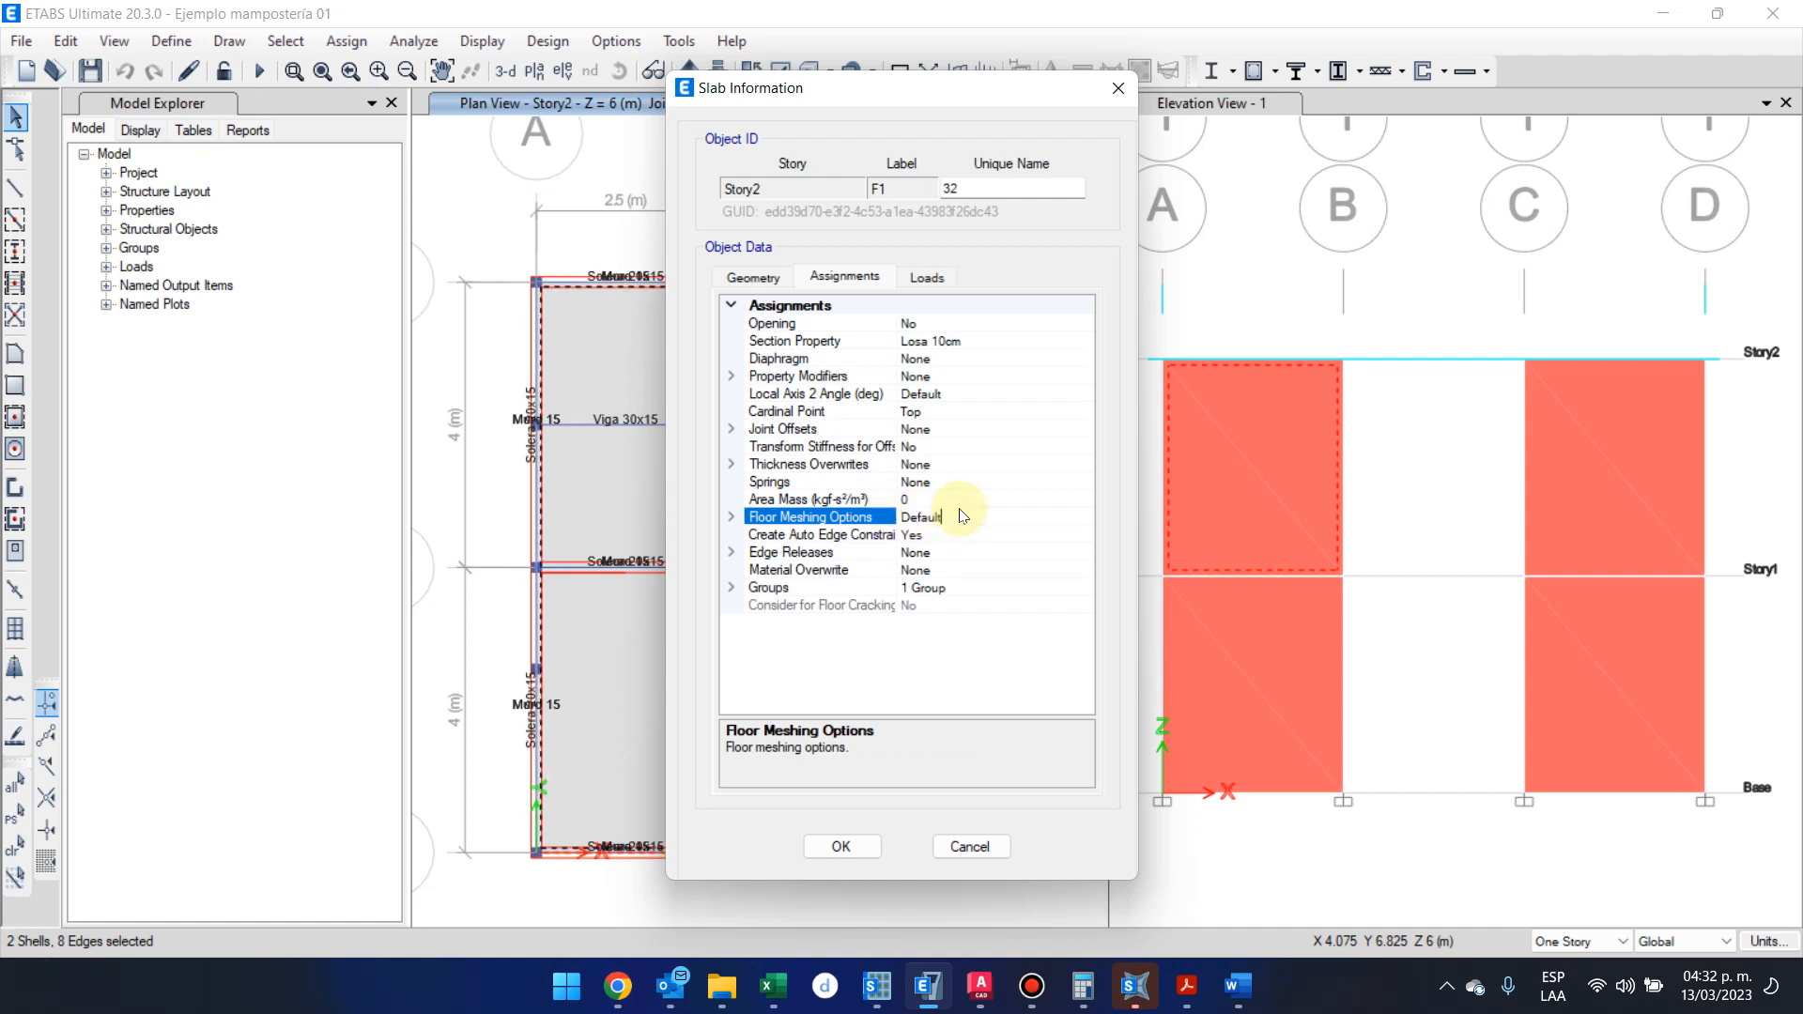
left_click(969, 846)
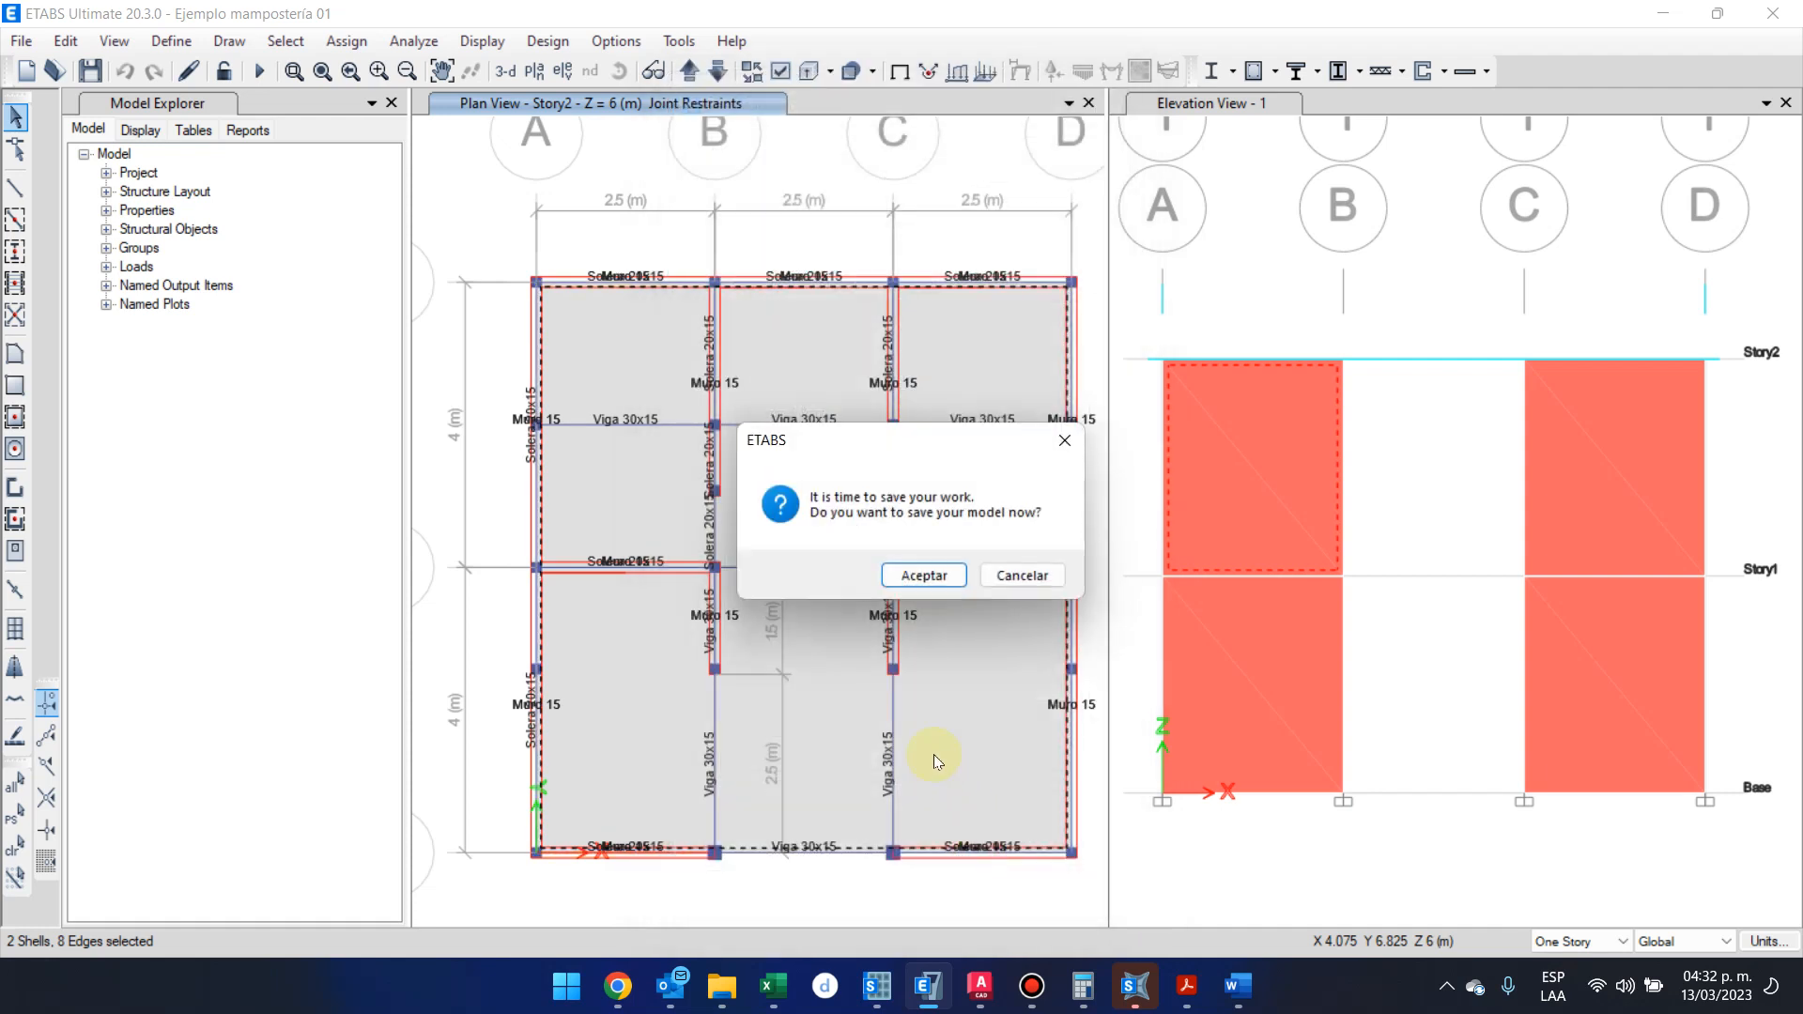
left_click(1021, 576)
left_click(1089, 233)
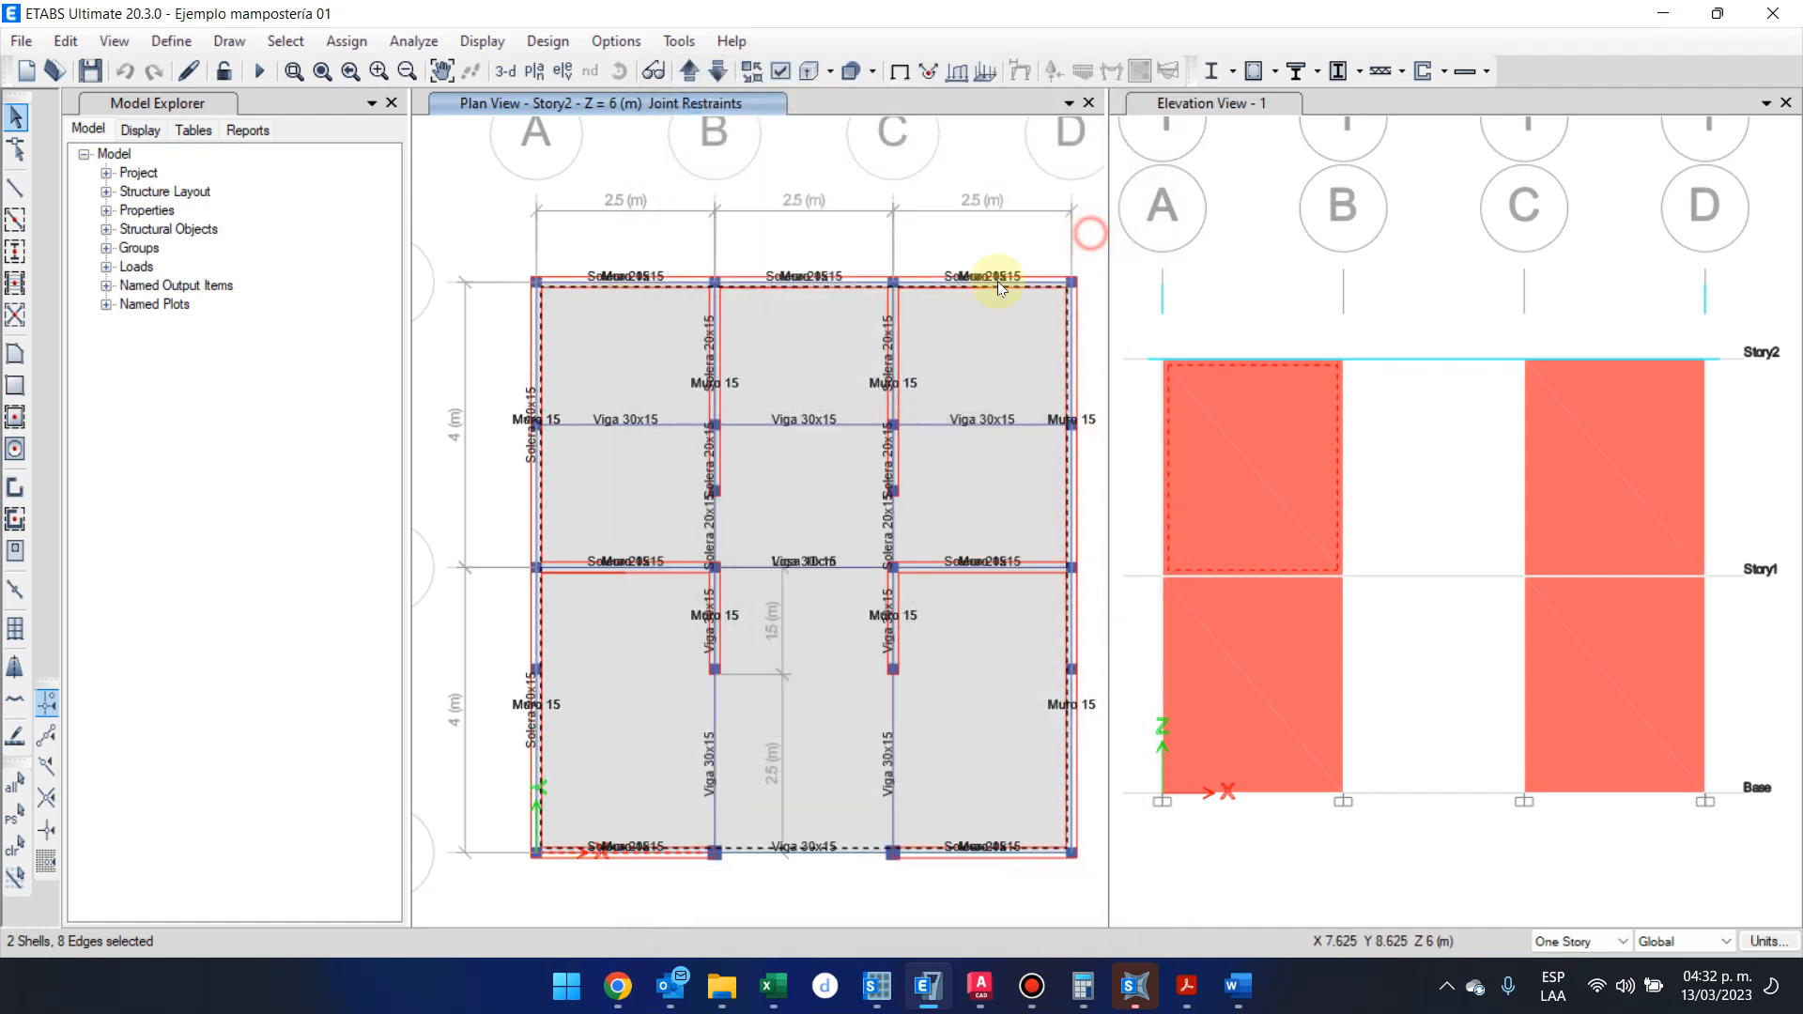
Assign Auto Rectangular Mesh to the walls of the entire model, with restraints added on edges whose corners have restraints
left_click(13, 795)
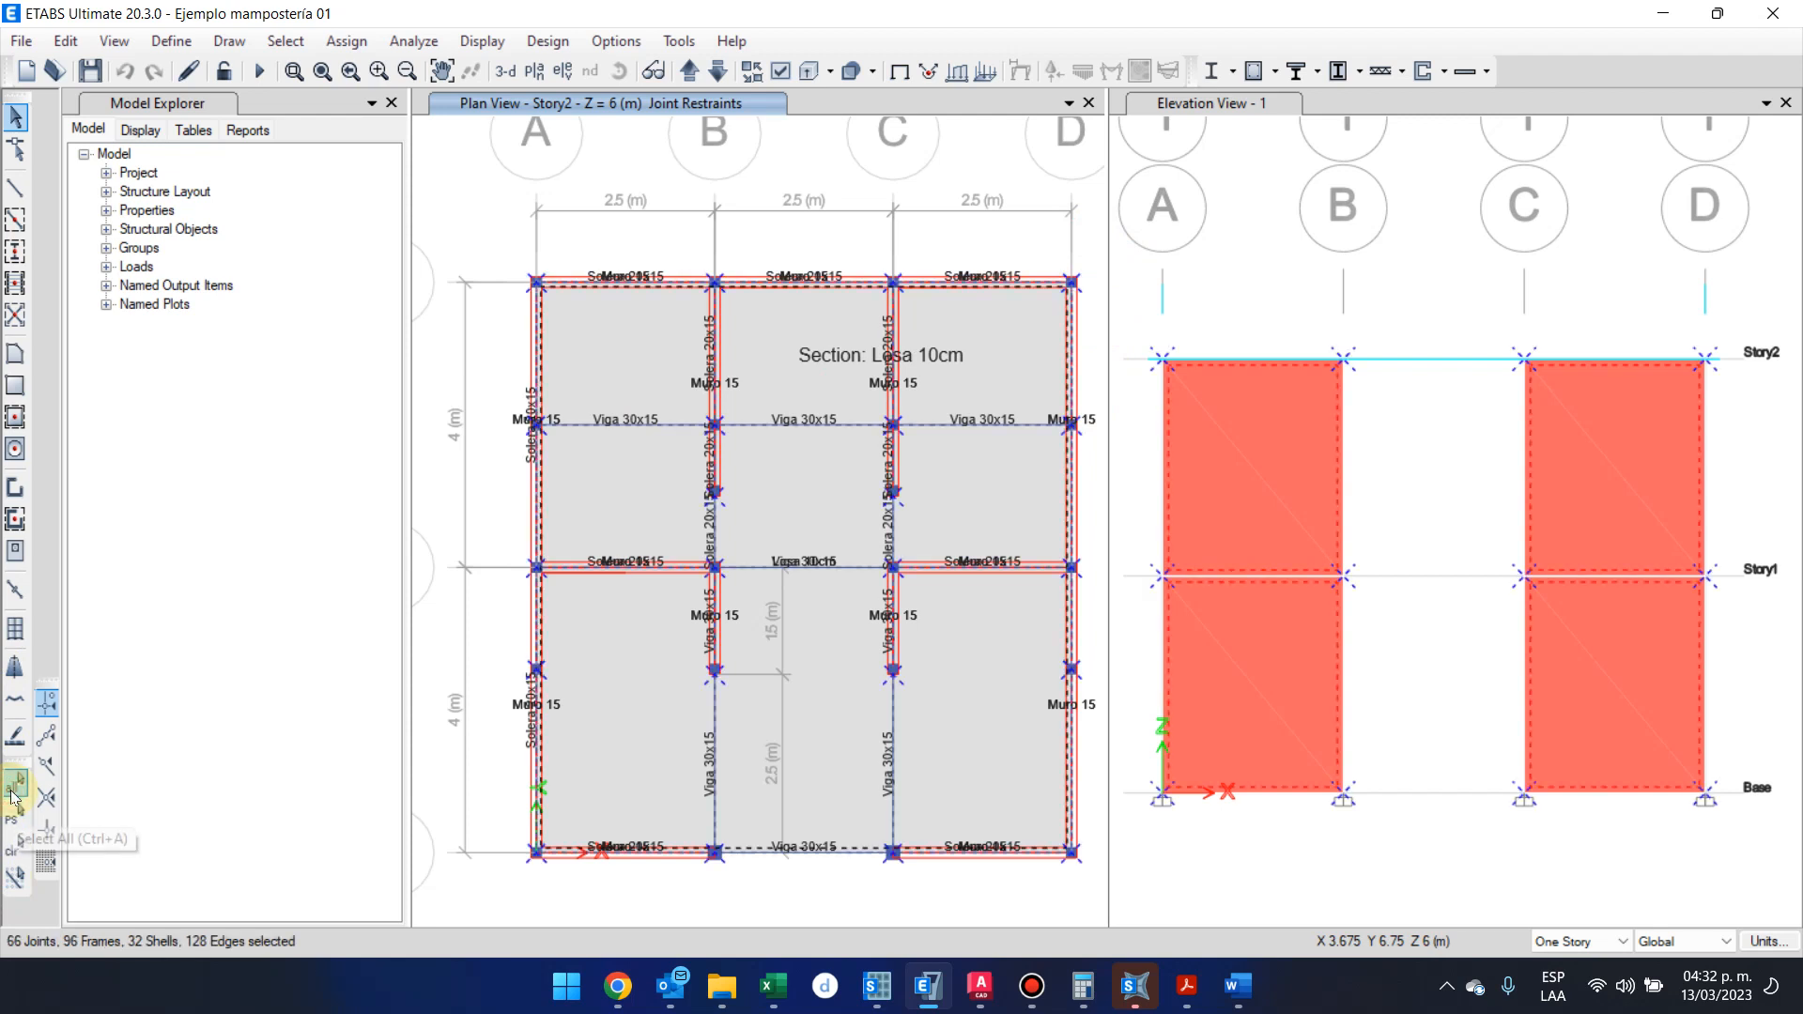
left_click(347, 41)
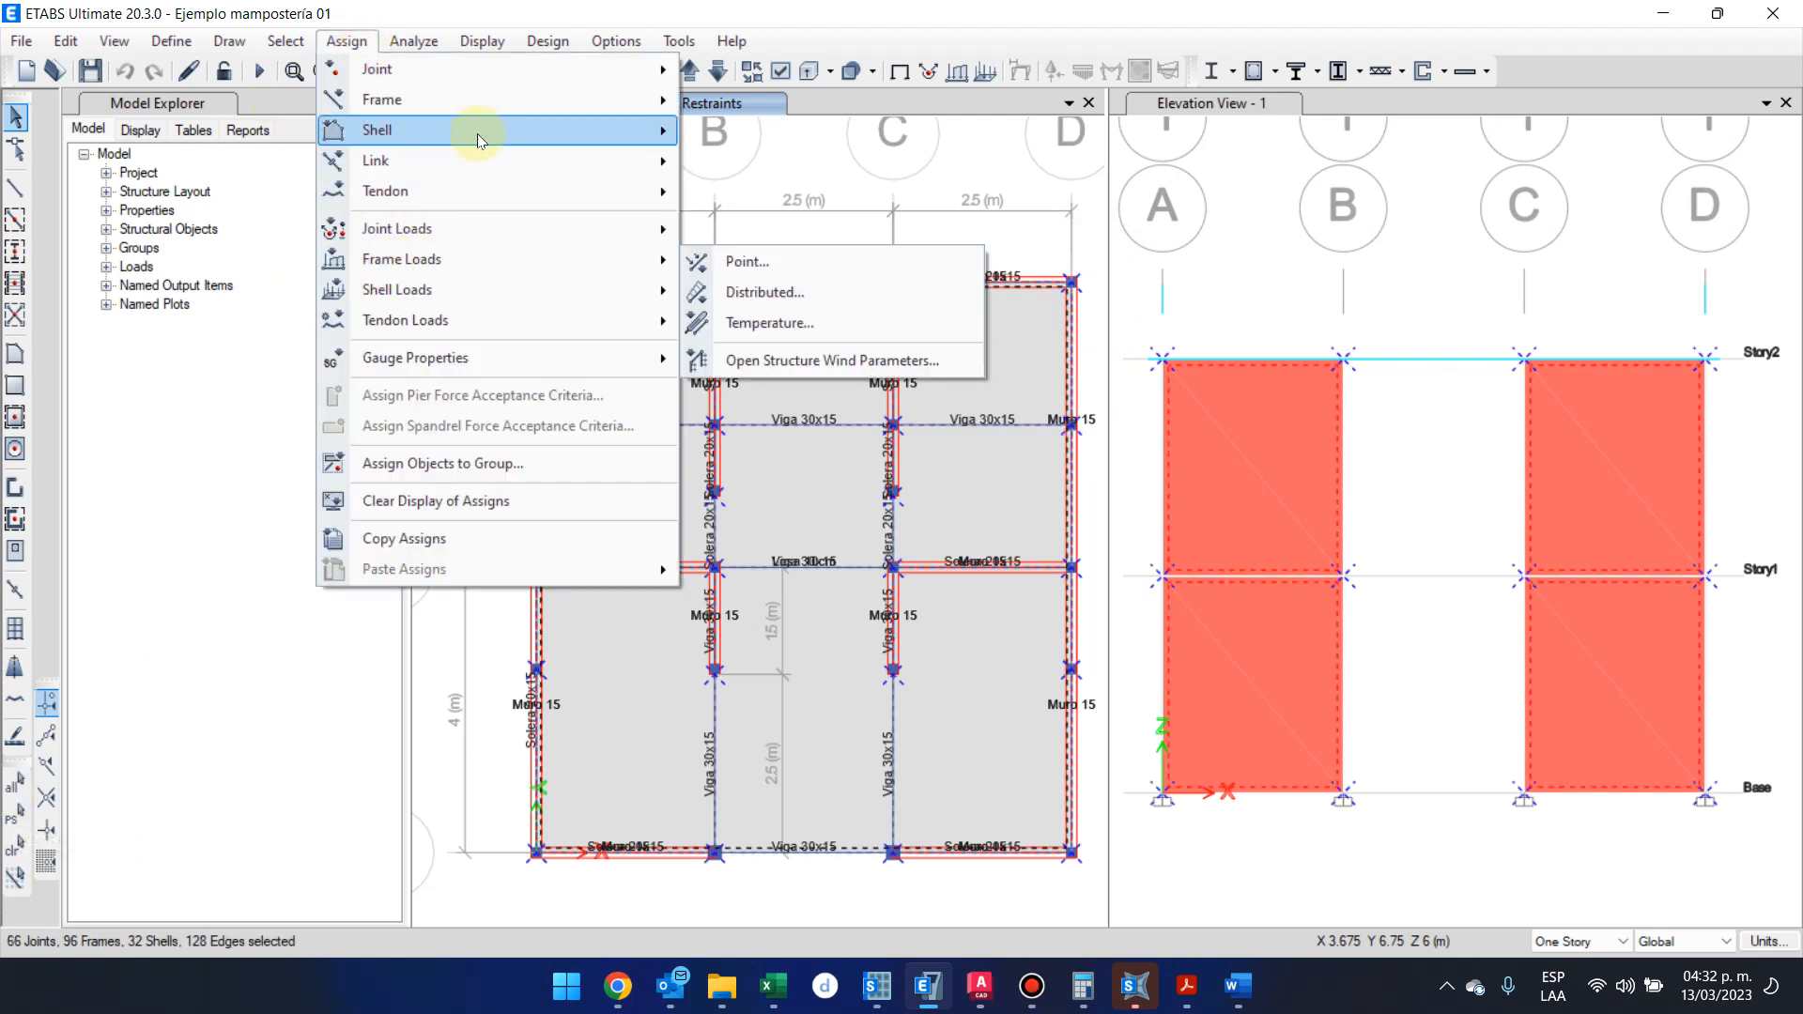
mouse_move(486, 132)
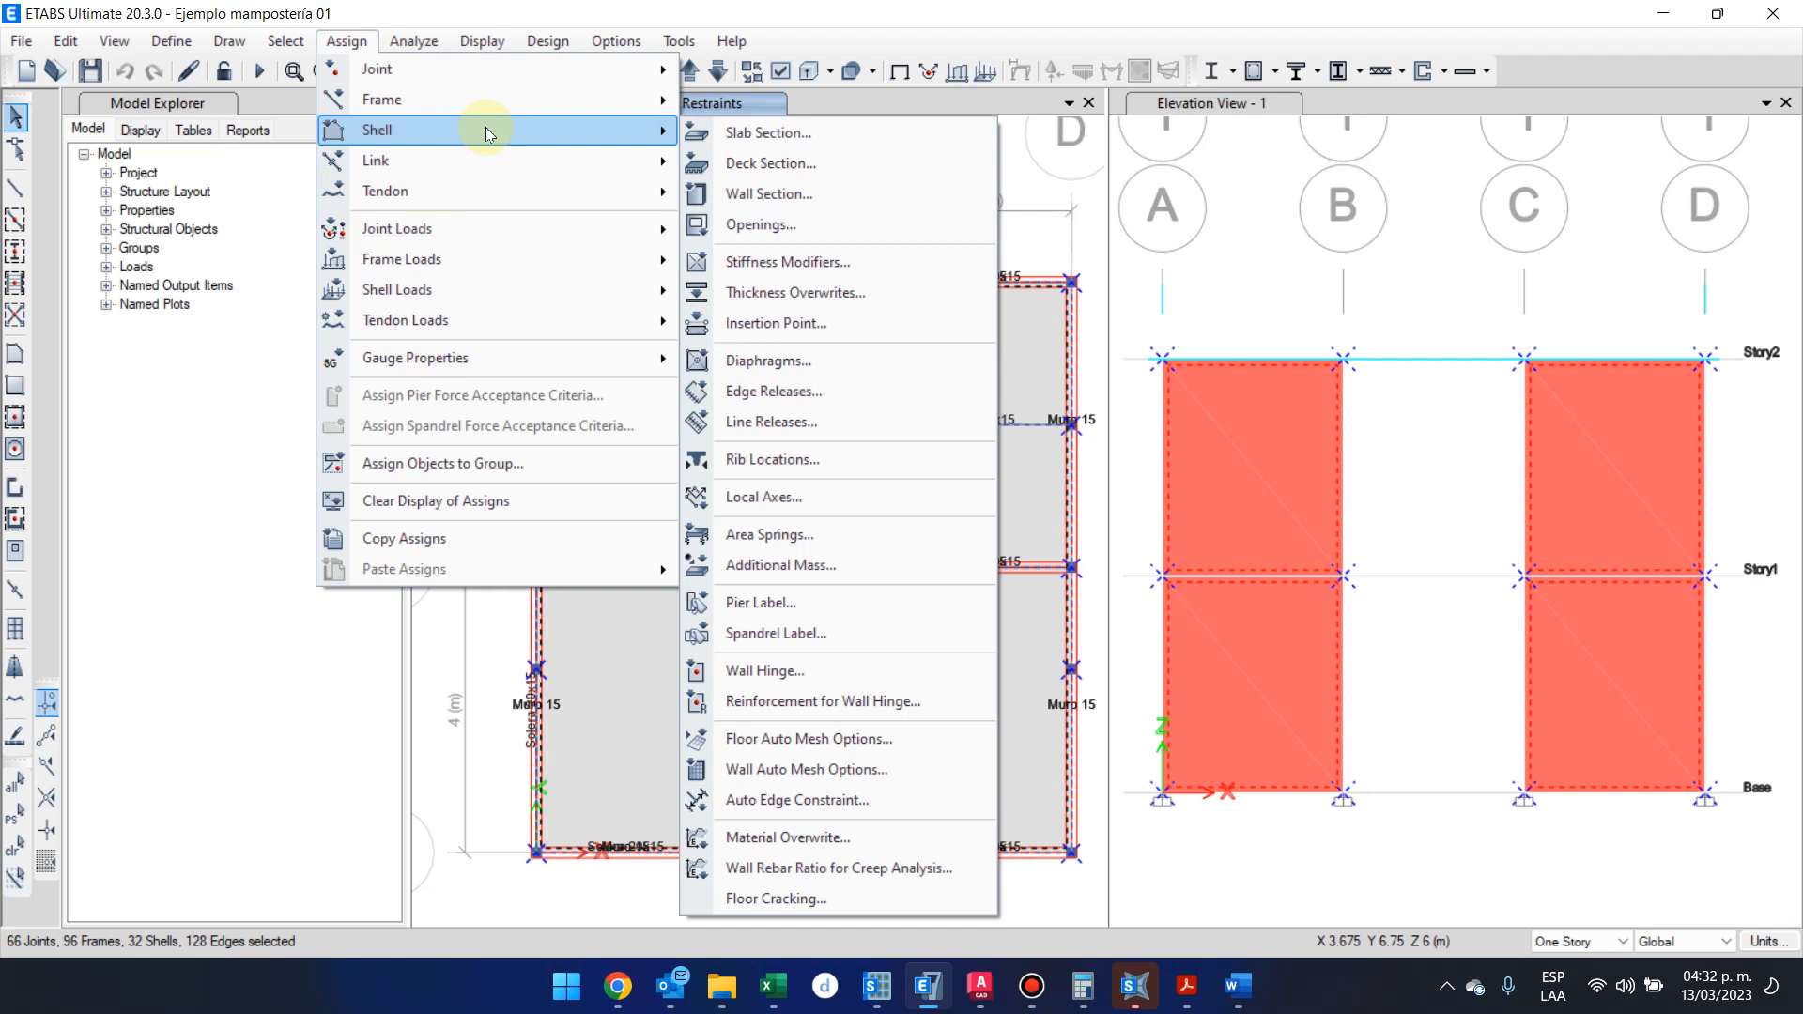
left_click(899, 769)
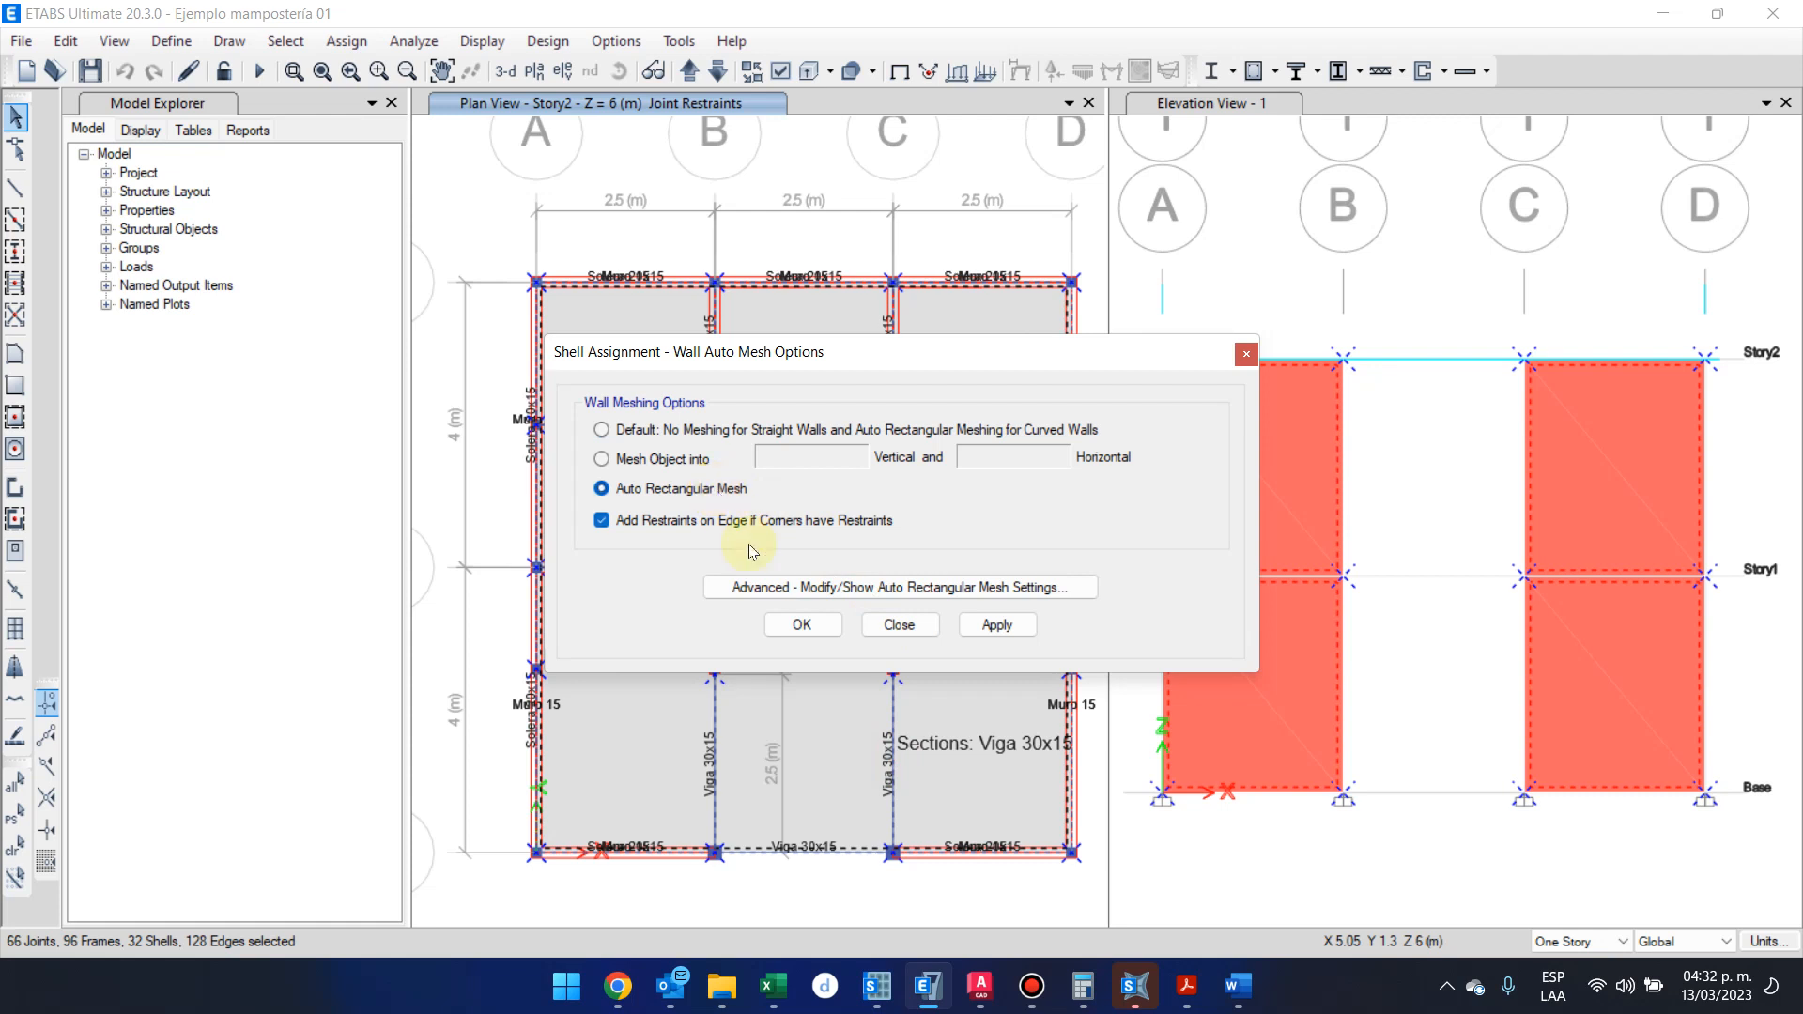
left_click(797, 627)
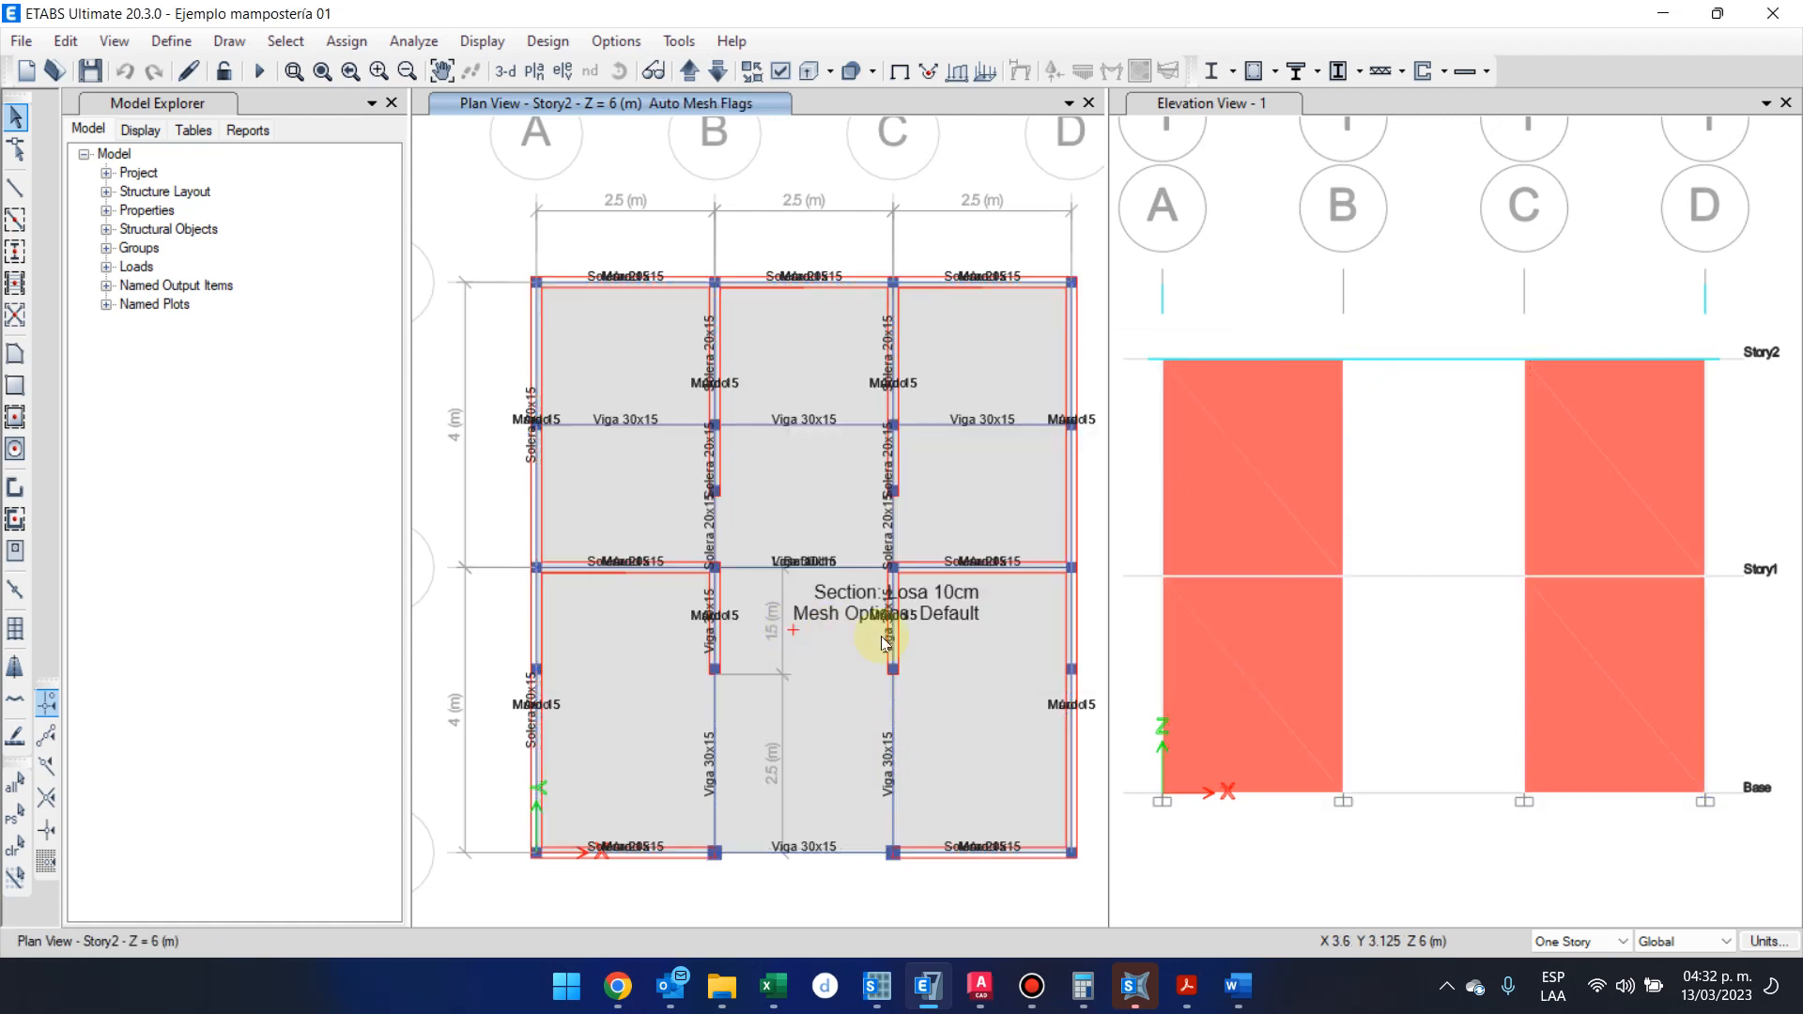
Run the analysis of the meshed model from elevation 1, minimizing the Word document of captures
left_click(1377, 201)
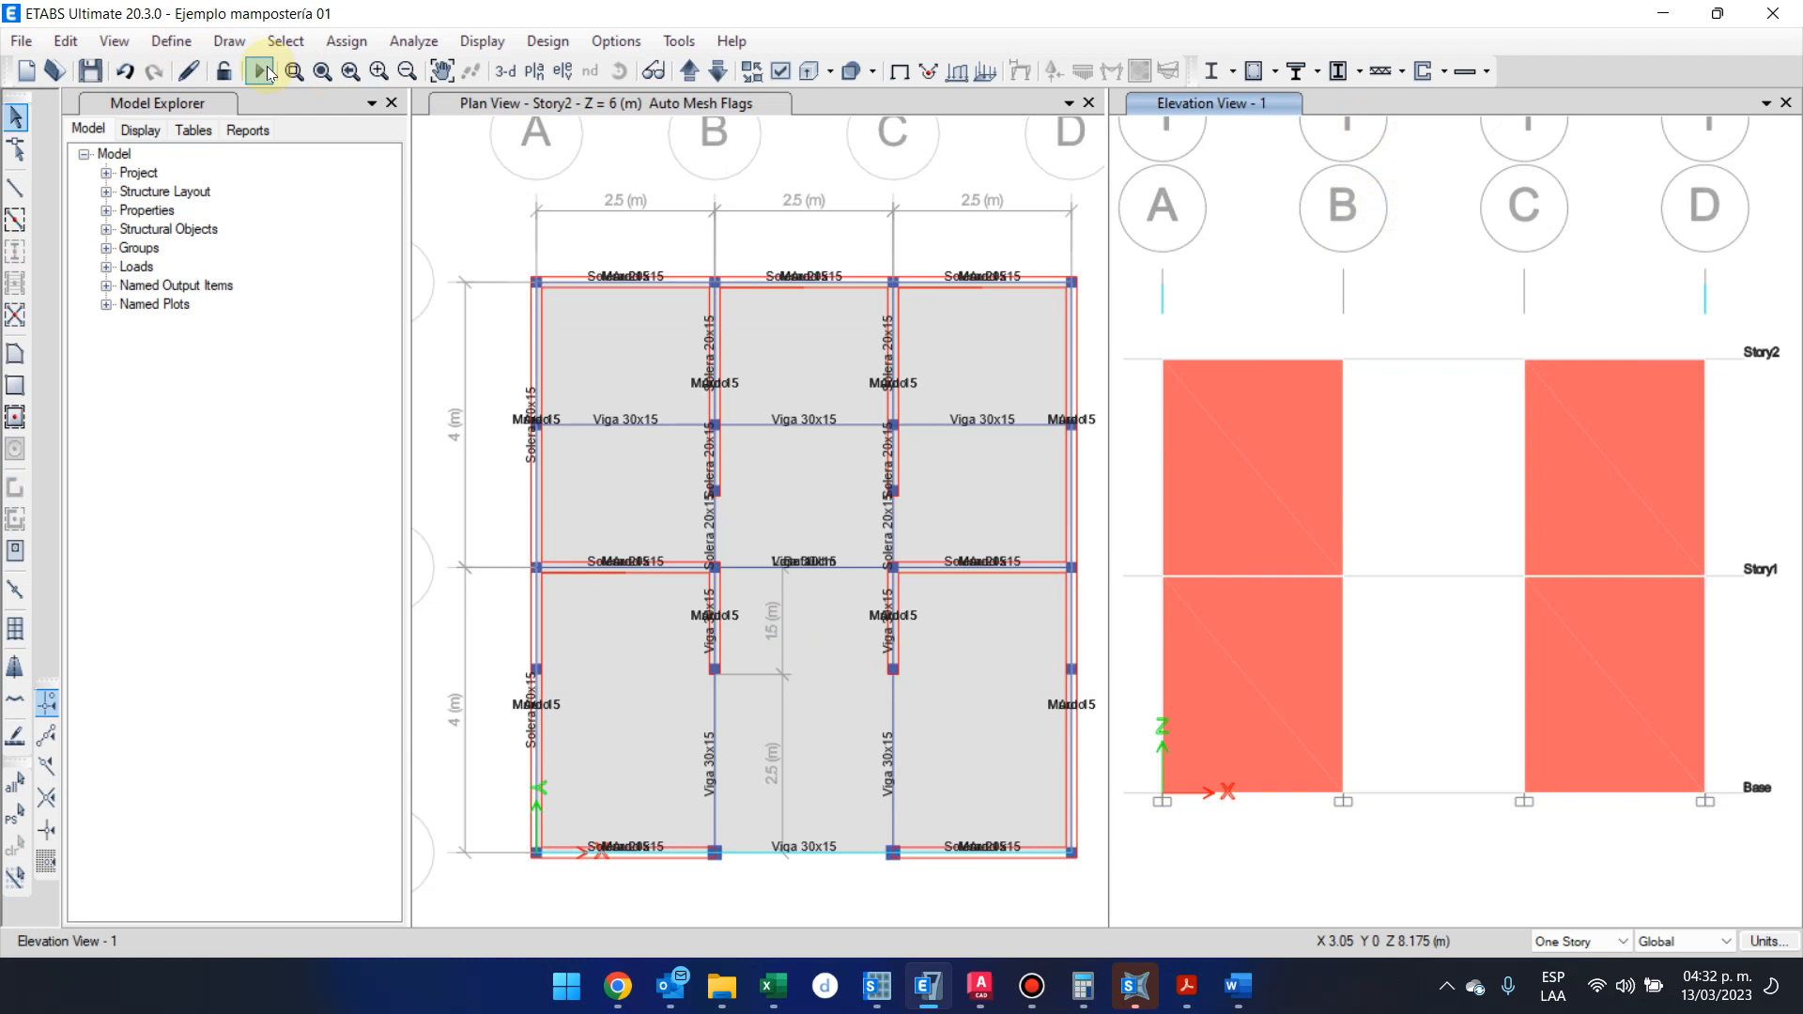
left_click(263, 71)
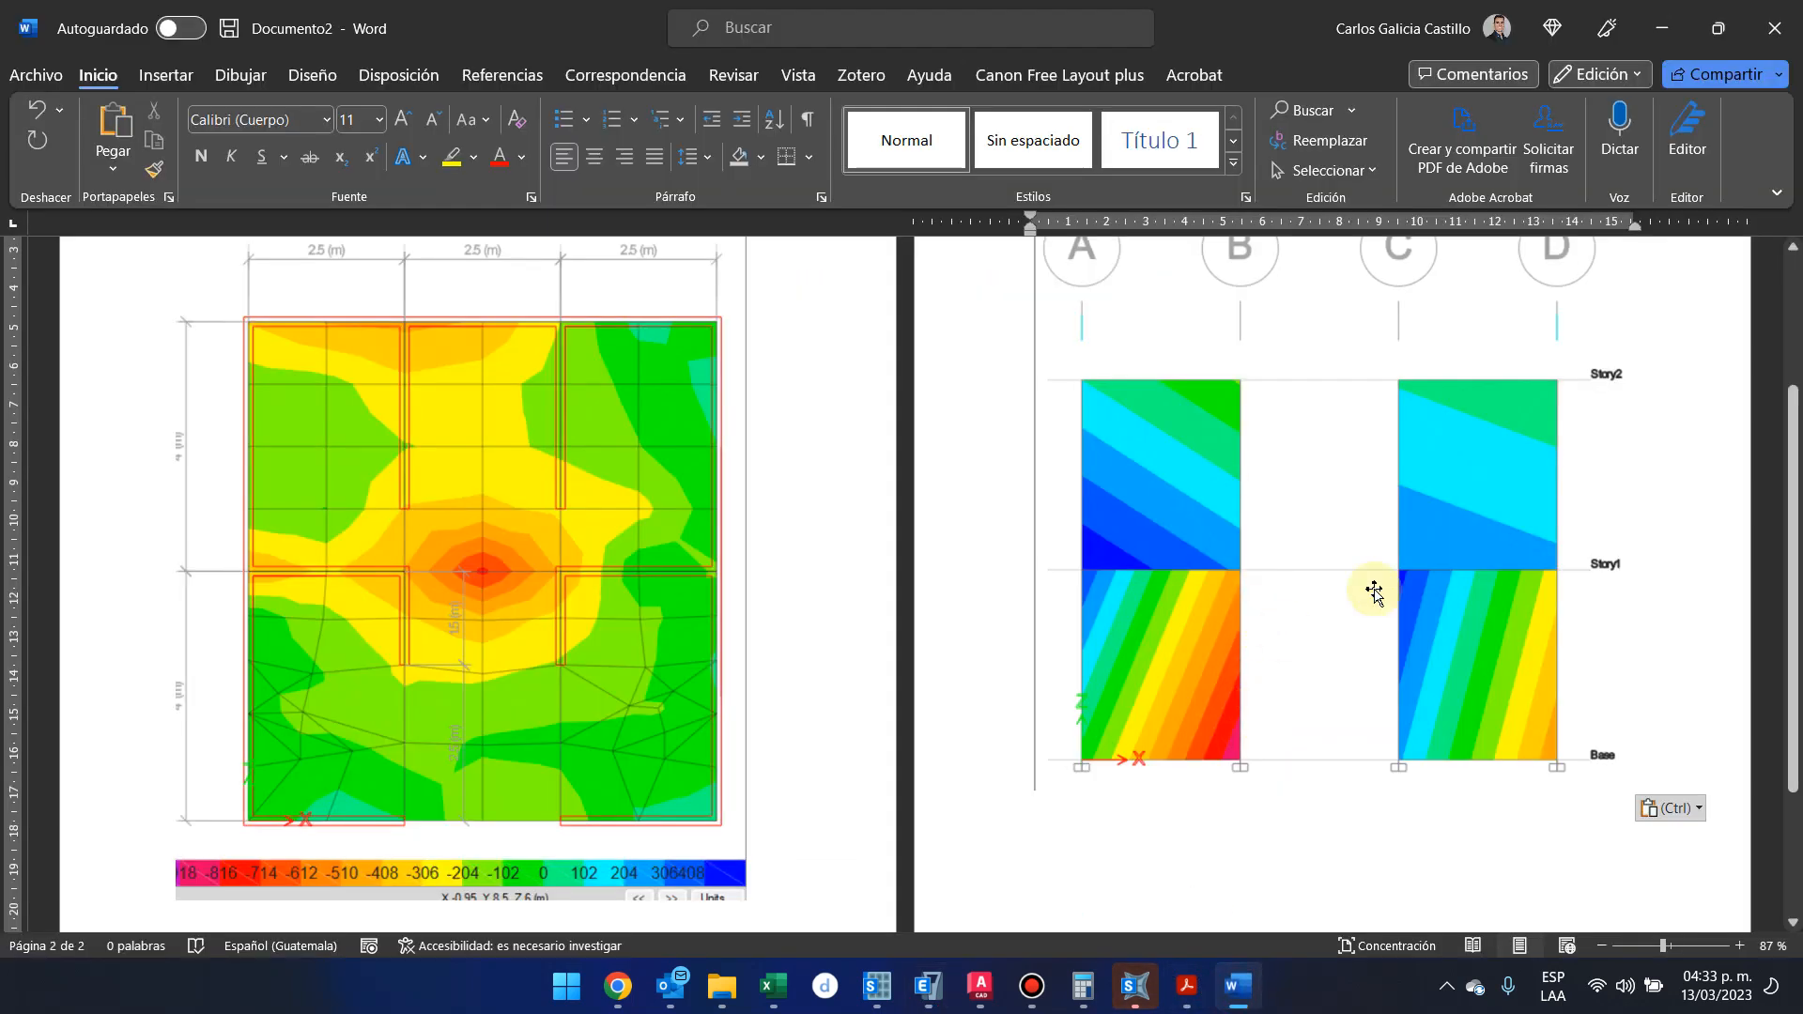
left_click(1678, 15)
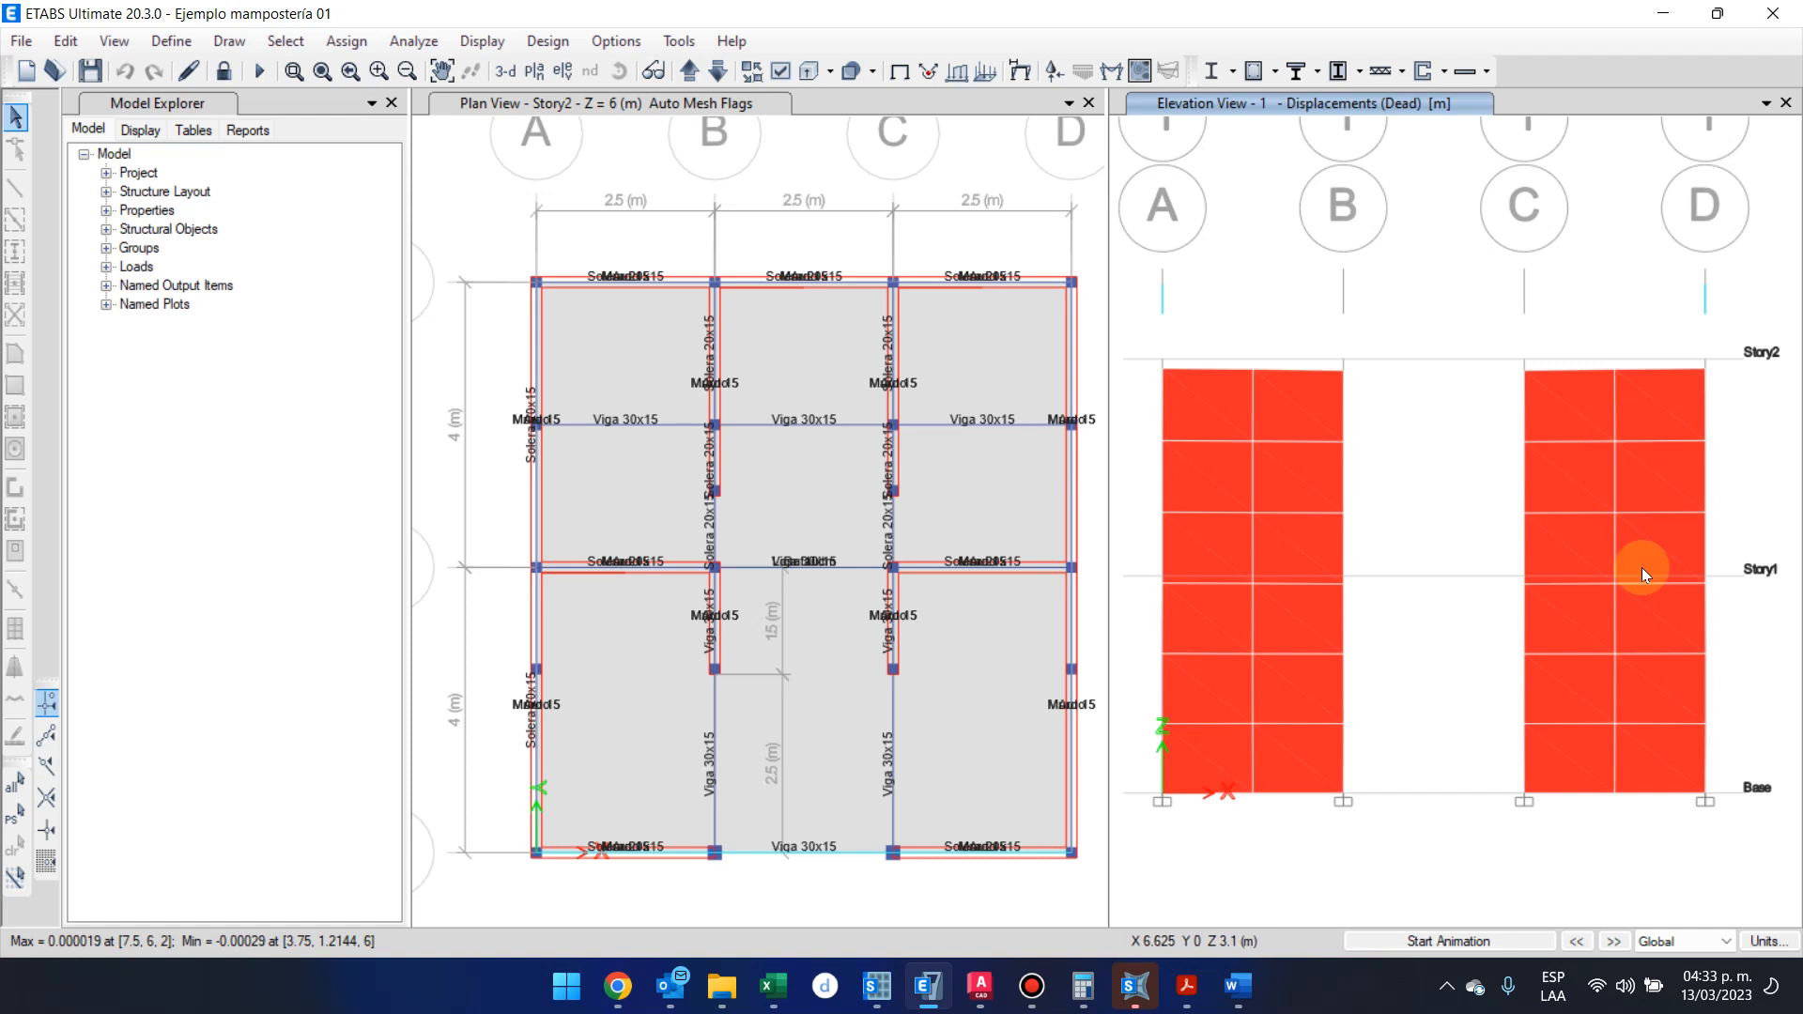
Display the resultant F11 shell force contours for CR4 on elevation 1
left_click(1437, 233)
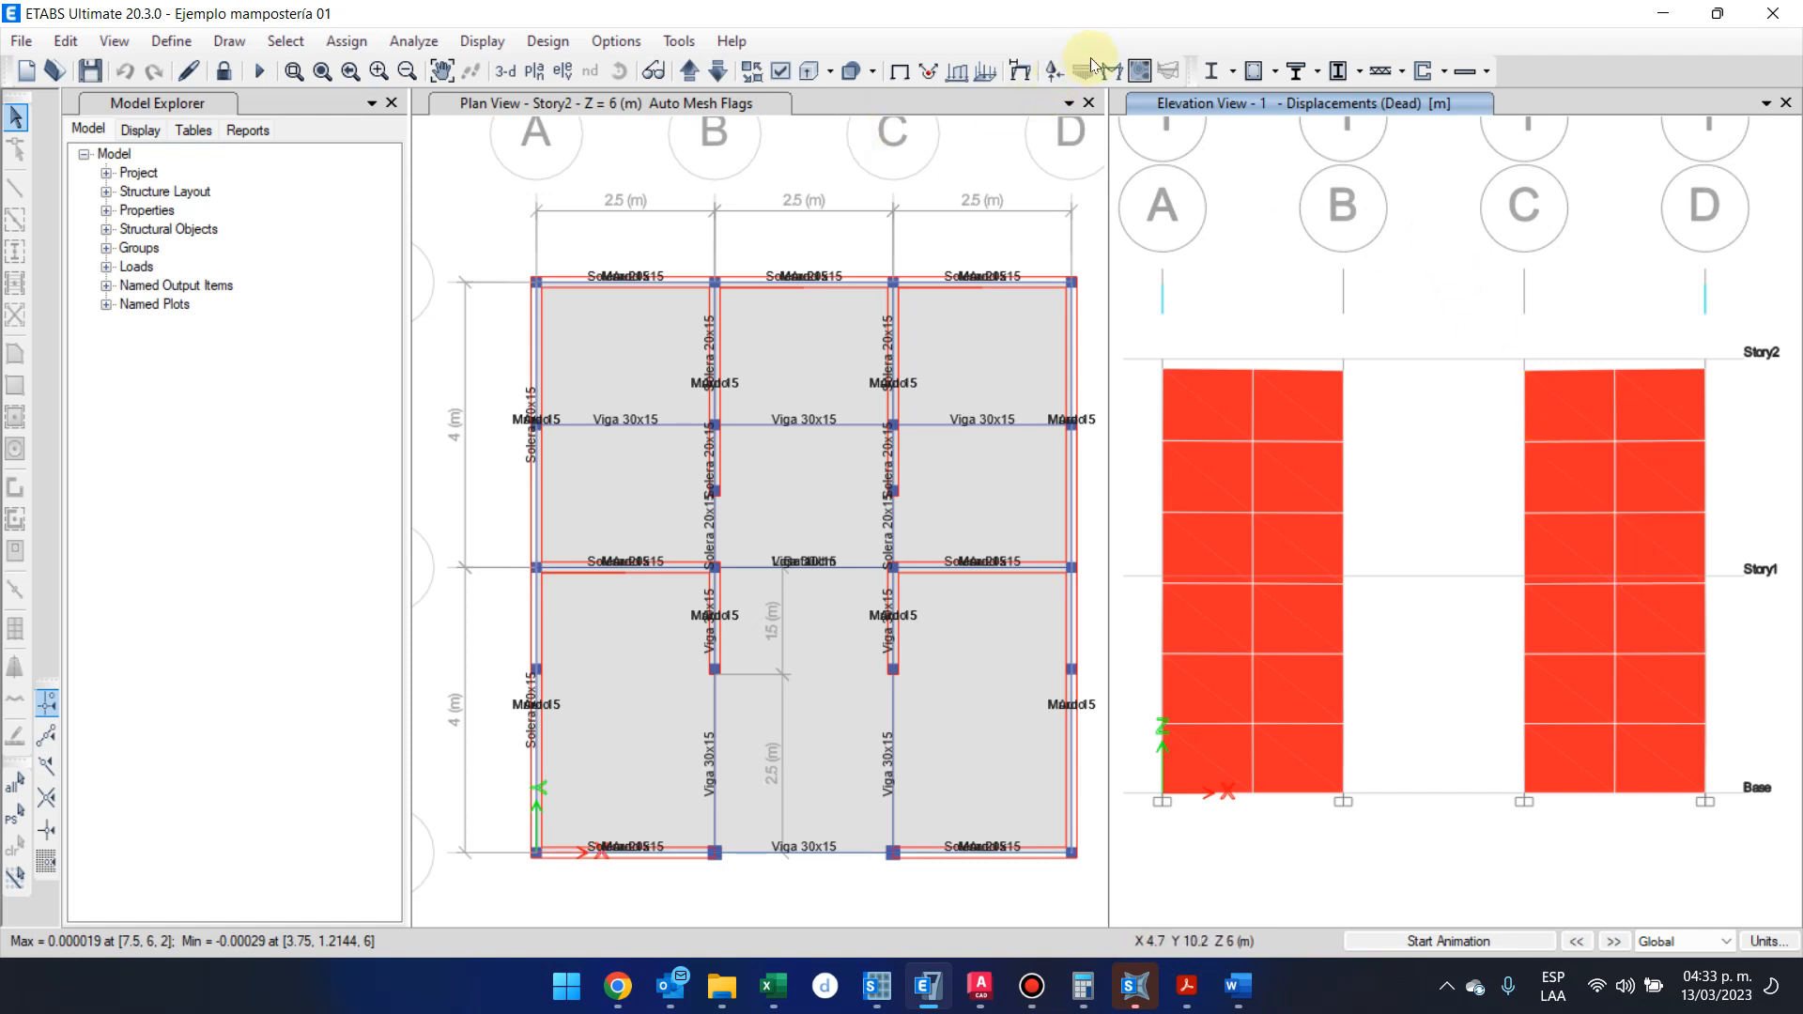
left_click(1139, 70)
left_click(782, 863)
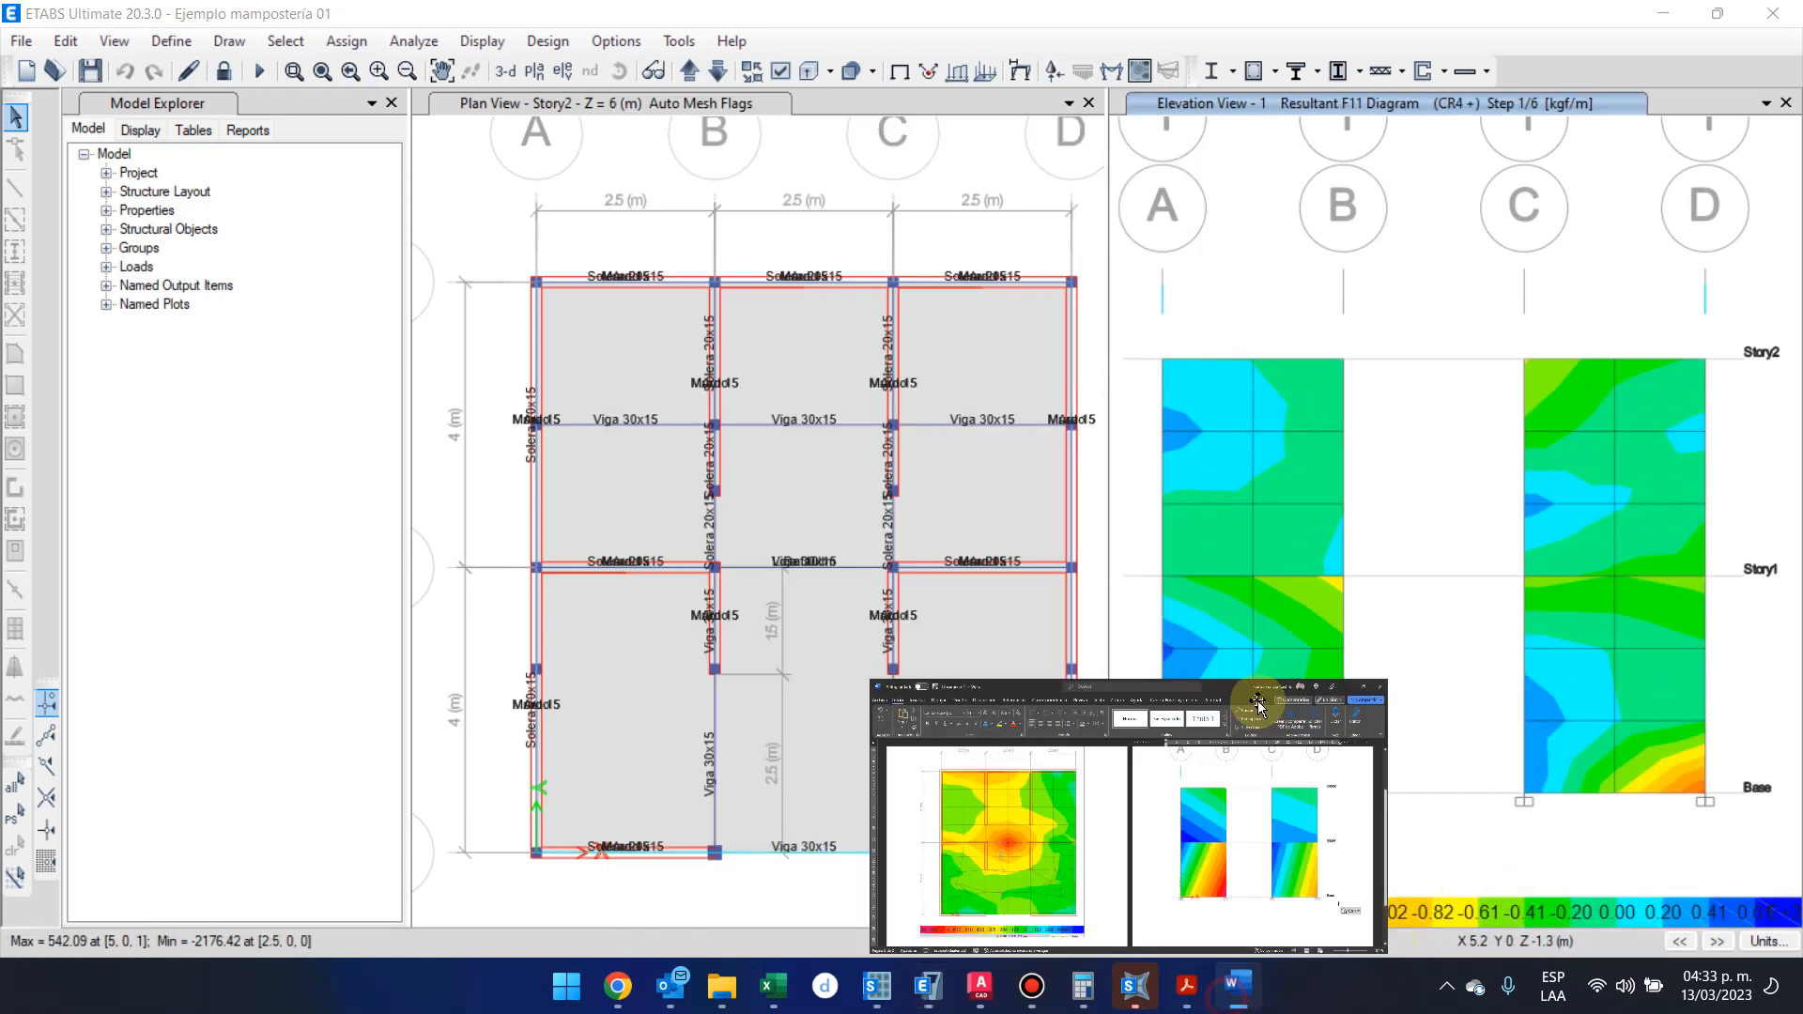
Switch to Word, place it beside the ETABS elevation, and compare its captured unmeshed-wall F11 contours with the meshed ones
left_click(1238, 986)
left_click_drag(1282, 19, 422, 179)
scroll(695, 482, "down", 5)
left_click_drag(950, 696, 930, 953)
key("ctrl+v")
scroll(575, 504, "down", 8)
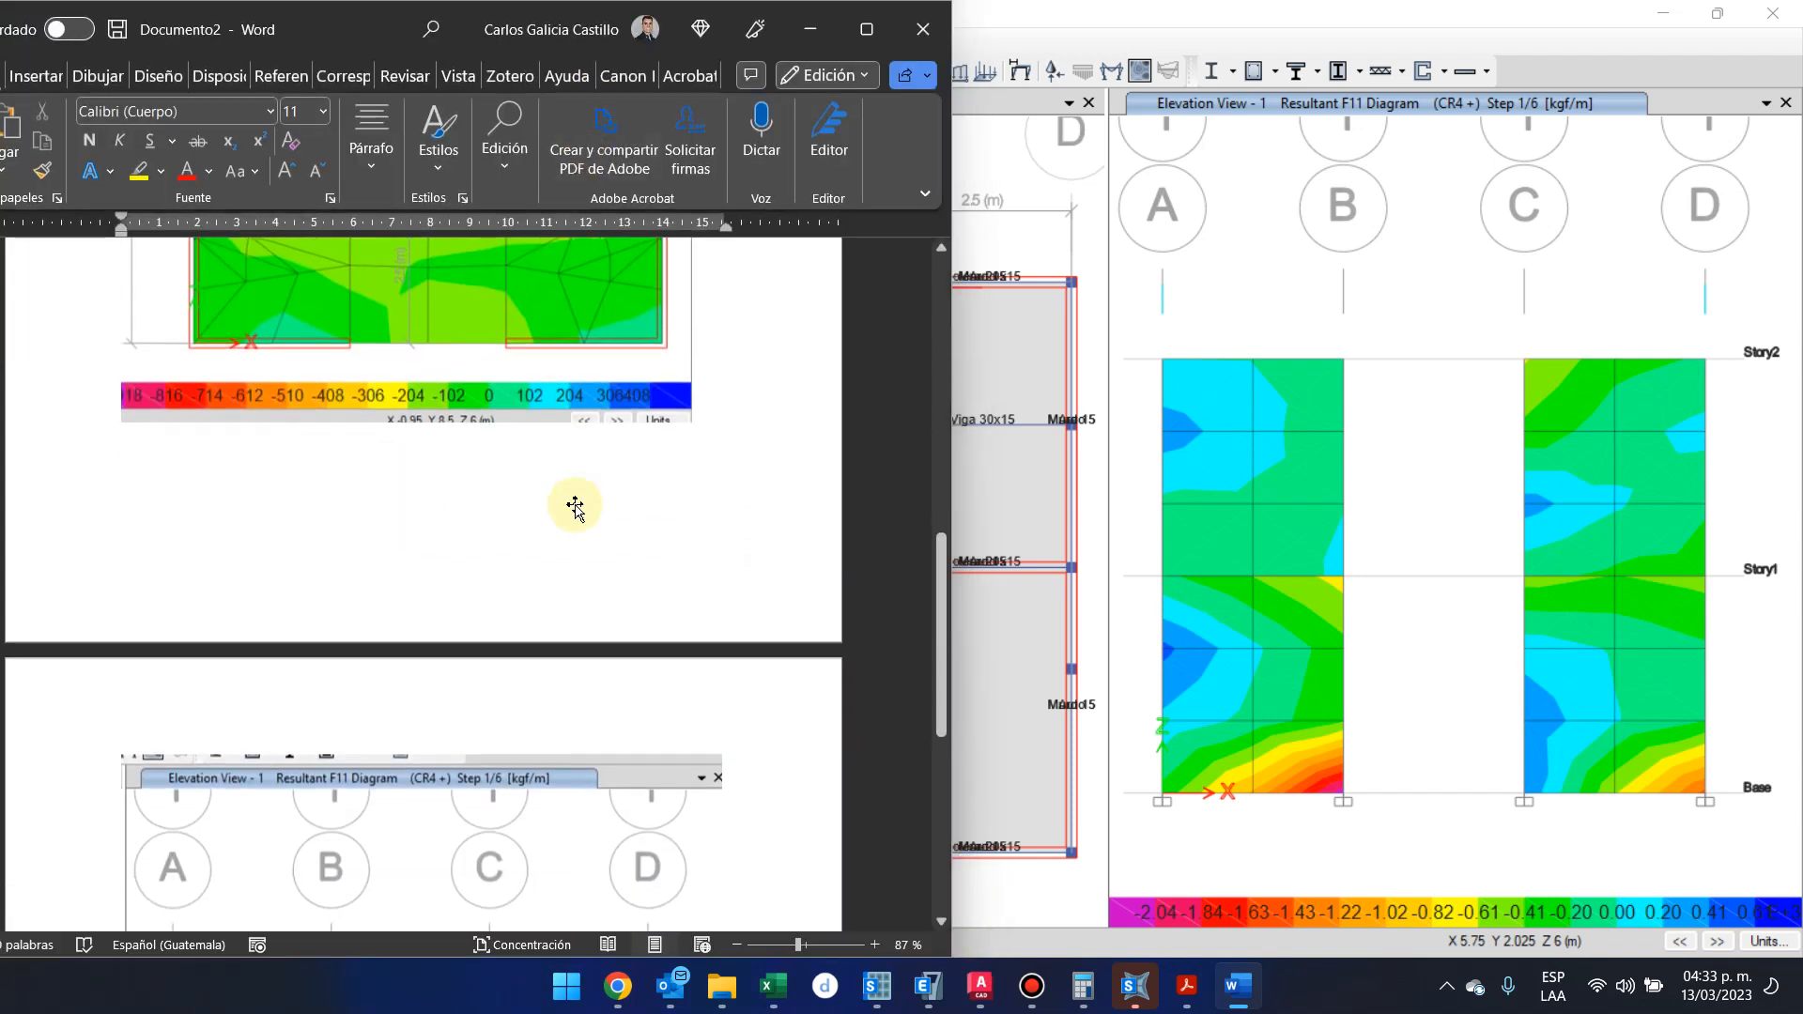
mouse_move(1331, 467)
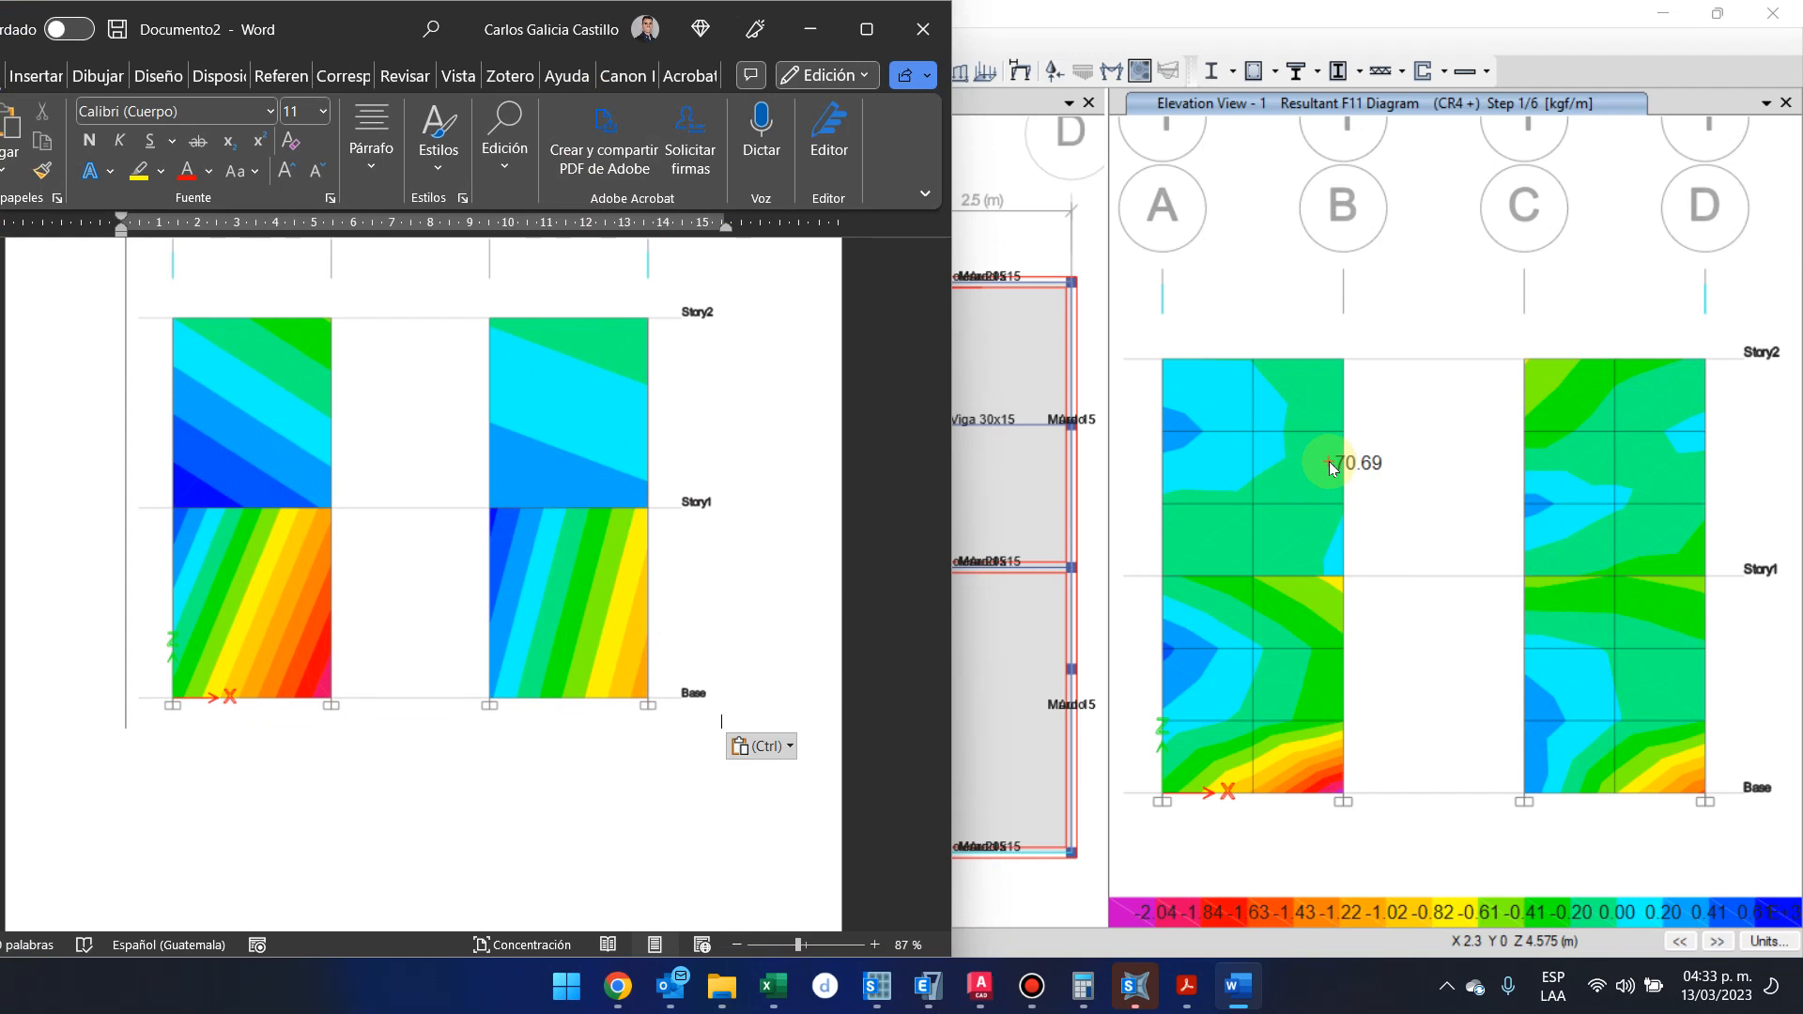